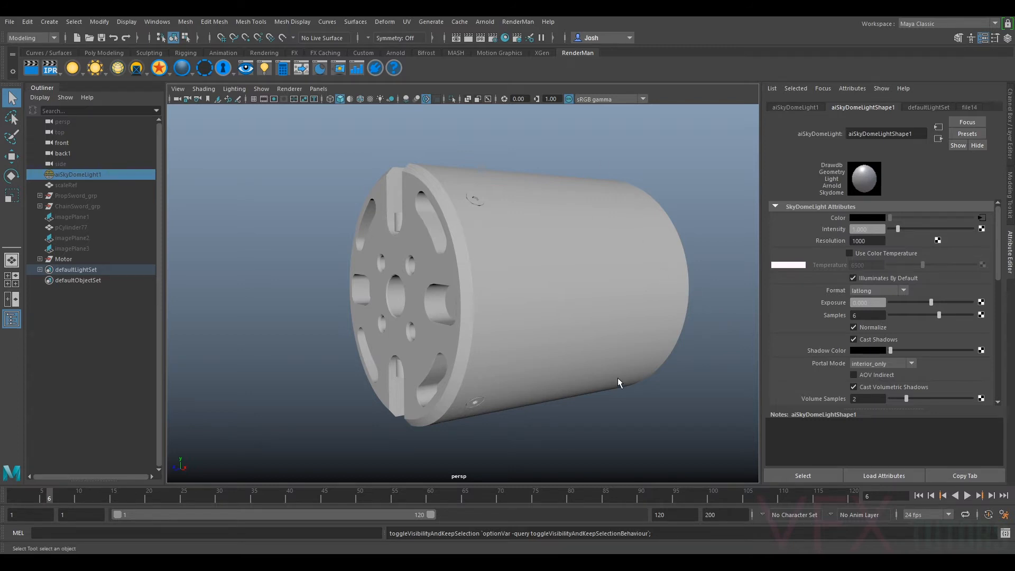
- Inspect the motor's slotted end cap and cylindrical casing, selecting each part to view its mesh
scroll(617, 375, down, 5)
alt+drag(617, 372, 639, 345)
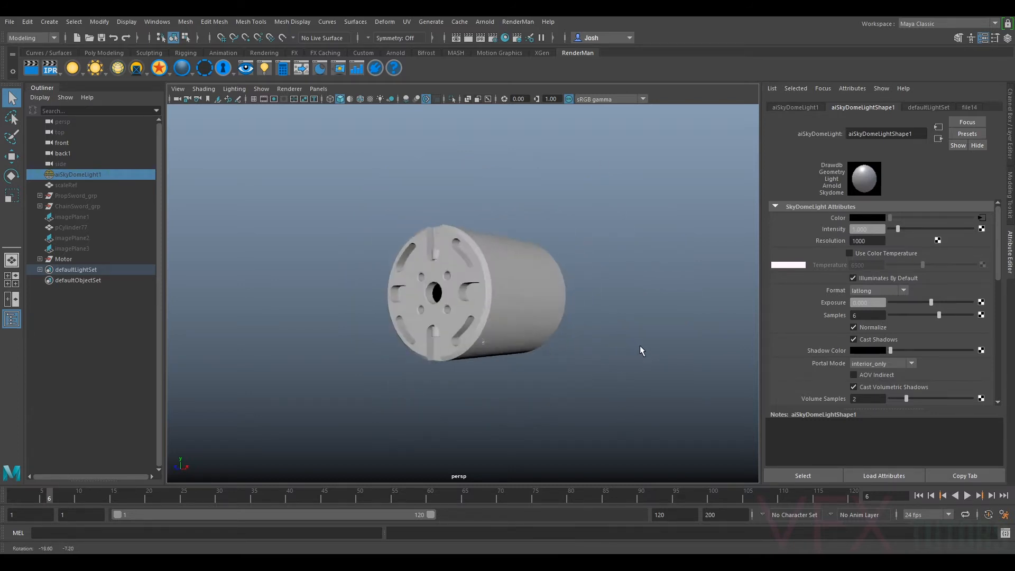
scroll(614, 339, up, 5)
click(452, 296)
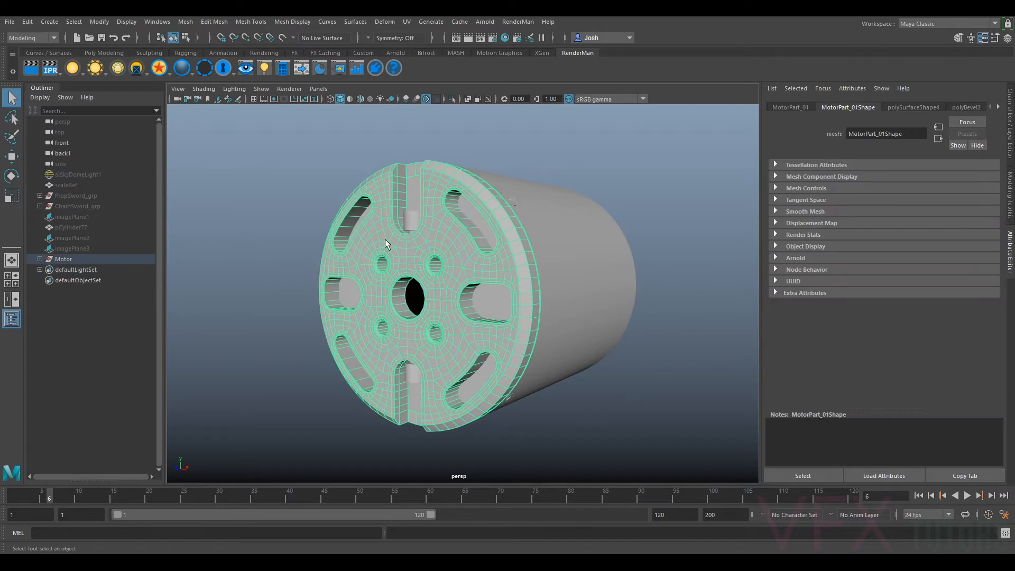
alt+drag(405, 354, 434, 339)
click(432, 355)
alt+drag(451, 220, 382, 279)
scroll(417, 271, up, 5)
scroll(448, 253, down, 4)
click(531, 219)
scroll(534, 222, down, 5)
alt+drag(606, 250, 551, 255)
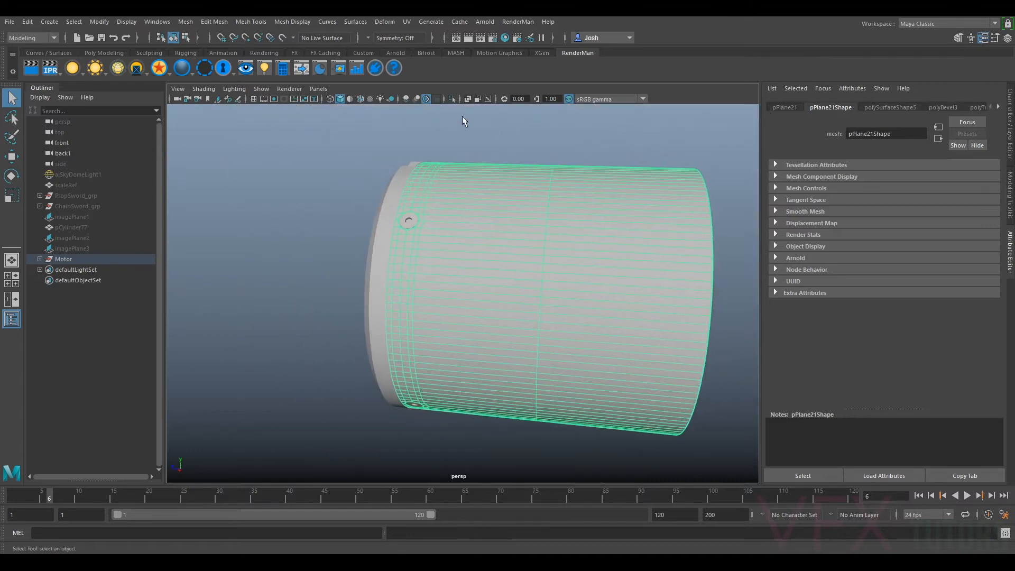
- Examine the small bolts set into the casing's side near the end cap, and review the whole motor
alt+drag(610, 222, 436, 255)
scroll(437, 258, up, 5)
scroll(435, 255, down, 2)
click(297, 252)
alt+drag(298, 251, 536, 213)
alt+middle_drag(536, 213, 534, 299)
scroll(534, 300, up, 5)
click(483, 262)
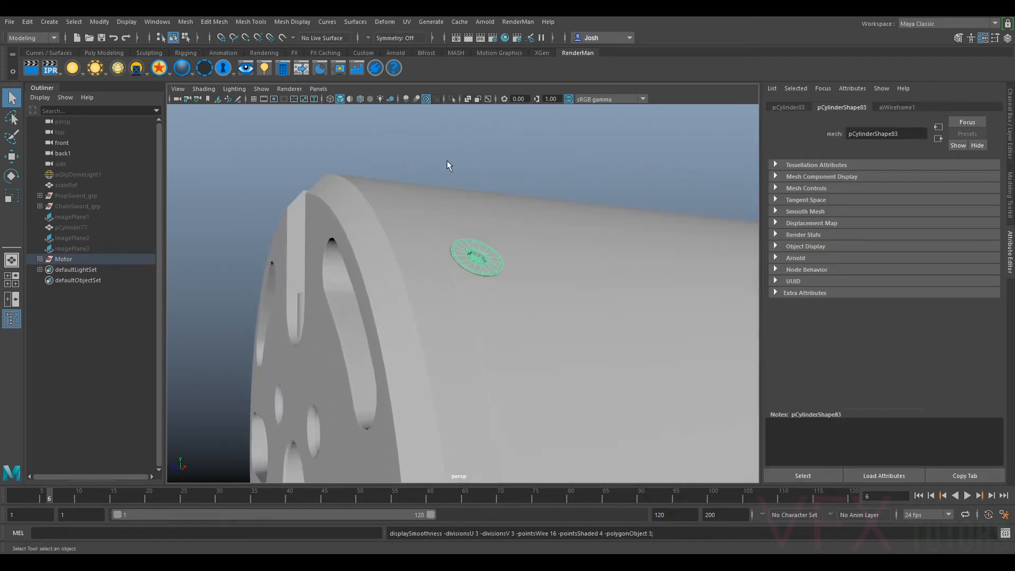
click(428, 164)
alt+drag(483, 193, 440, 222)
scroll(440, 223, down, 5)
alt+drag(568, 281, 468, 256)
alt+middle_drag(647, 300, 633, 276)
scroll(633, 276, down, 5)
alt+drag(276, 194, 382, 278)
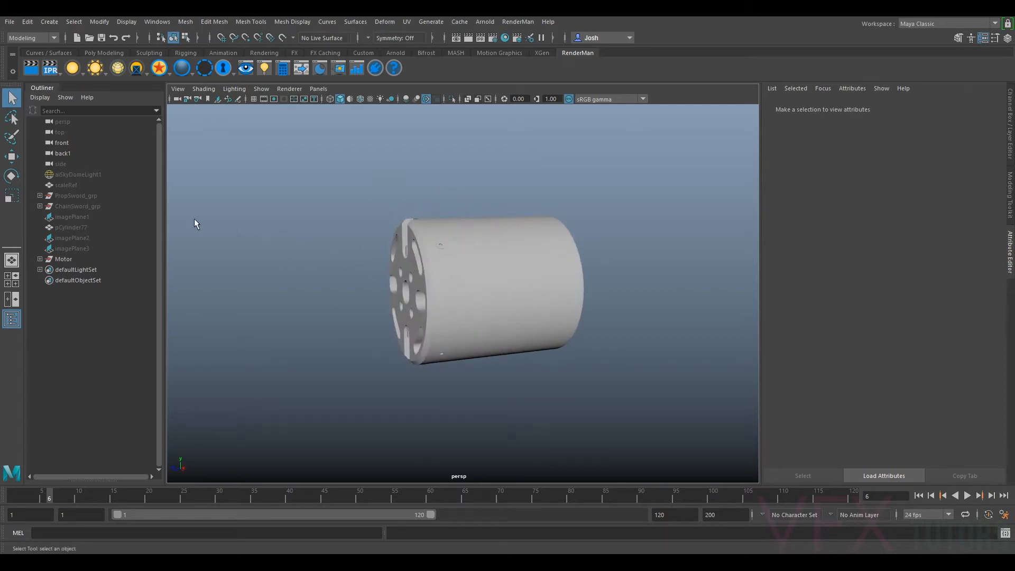
- Check the reference images on imagePlane3 and imagePlane2 by toggling their visibility
click(82, 248)
alt+drag(379, 256, 585, 256)
key(h)
click(73, 238)
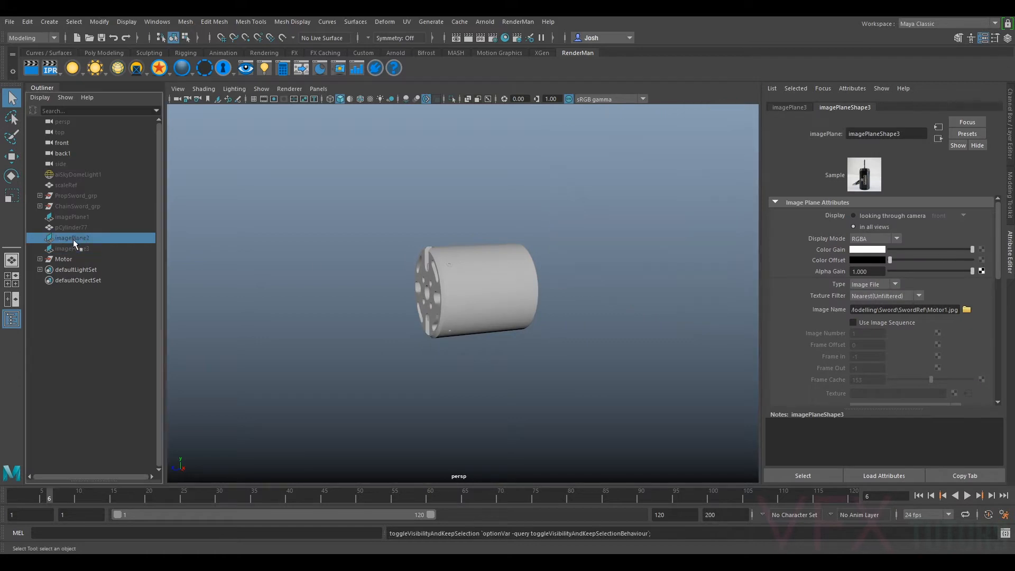
key(h)
key(h)
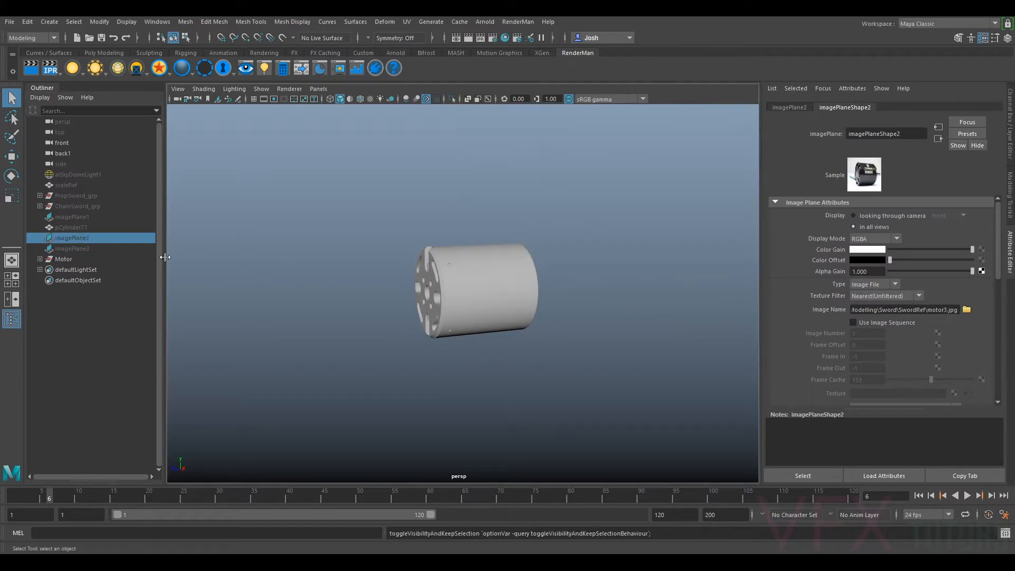
- Delete the leftover pCylinder77 from the scene
click(74, 228)
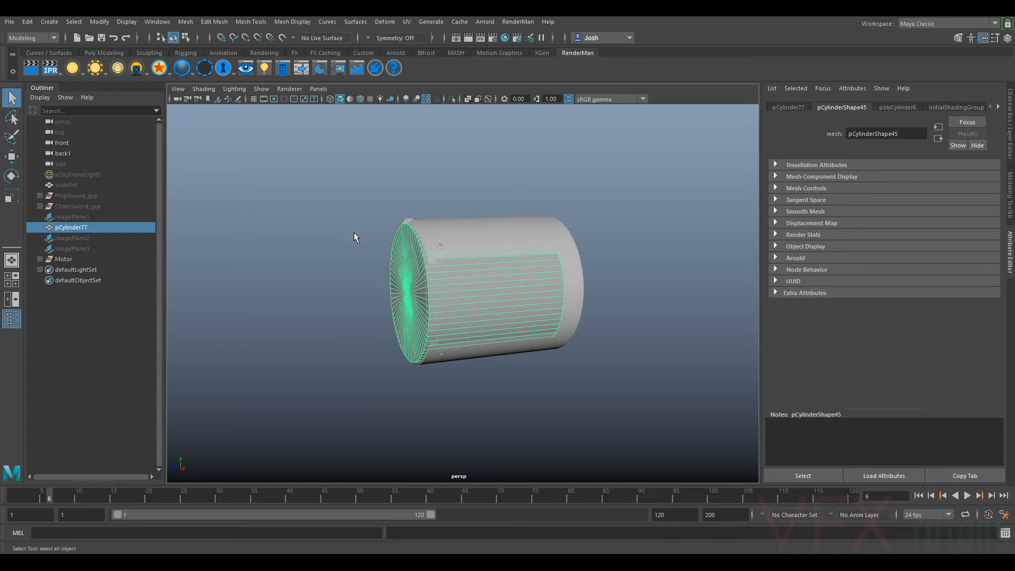
key(Delete)
- Toggle the visibility of imagePlane1 to check it against the motor's end face, and clear the selection
click(78, 217)
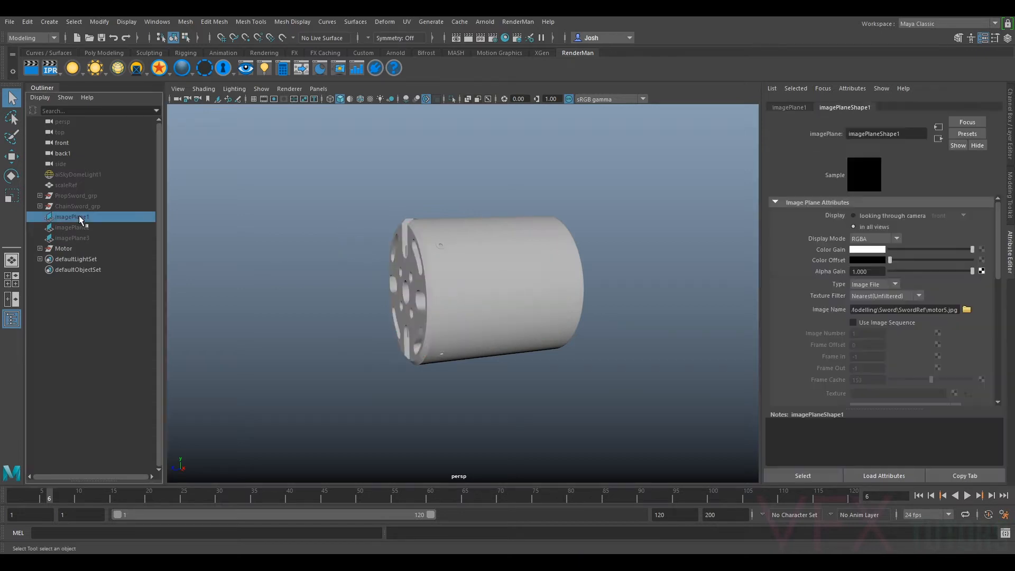
key(h)
alt+drag(499, 243, 539, 270)
key(h)
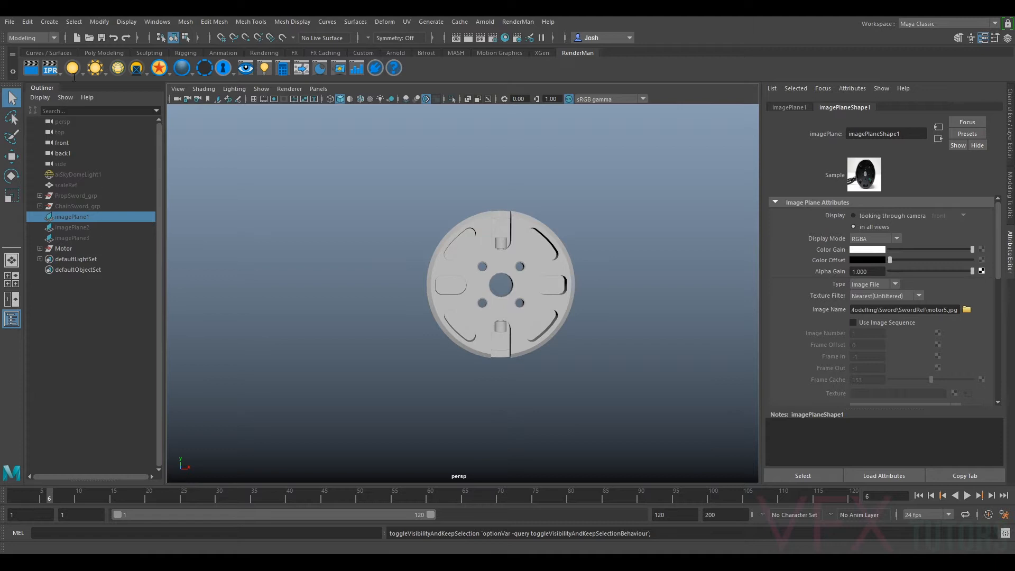
click(349, 199)
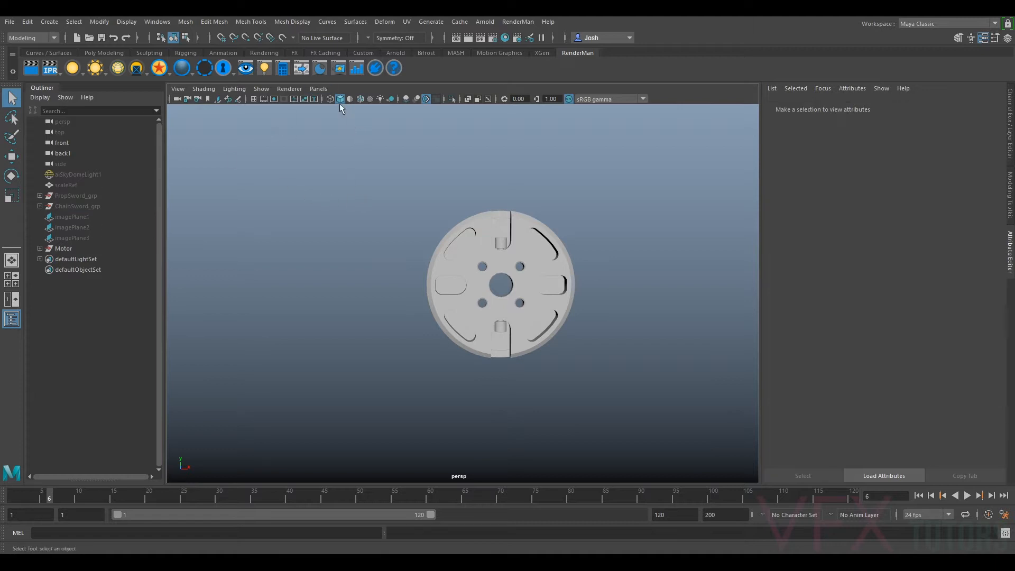
- Change the viewport to the front orthographic view and select its camera
click(319, 89)
mouse_move(370, 120)
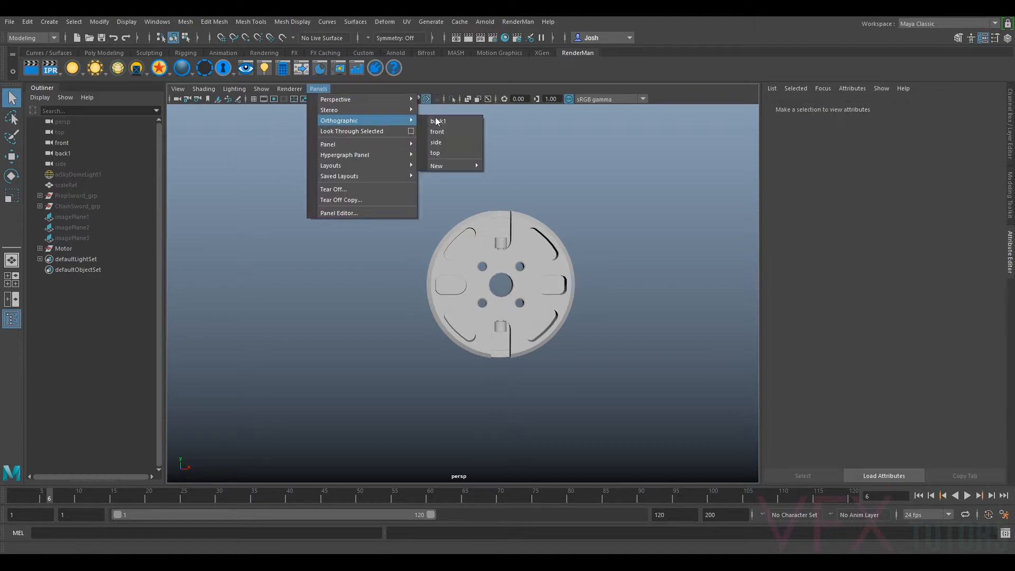
click(448, 133)
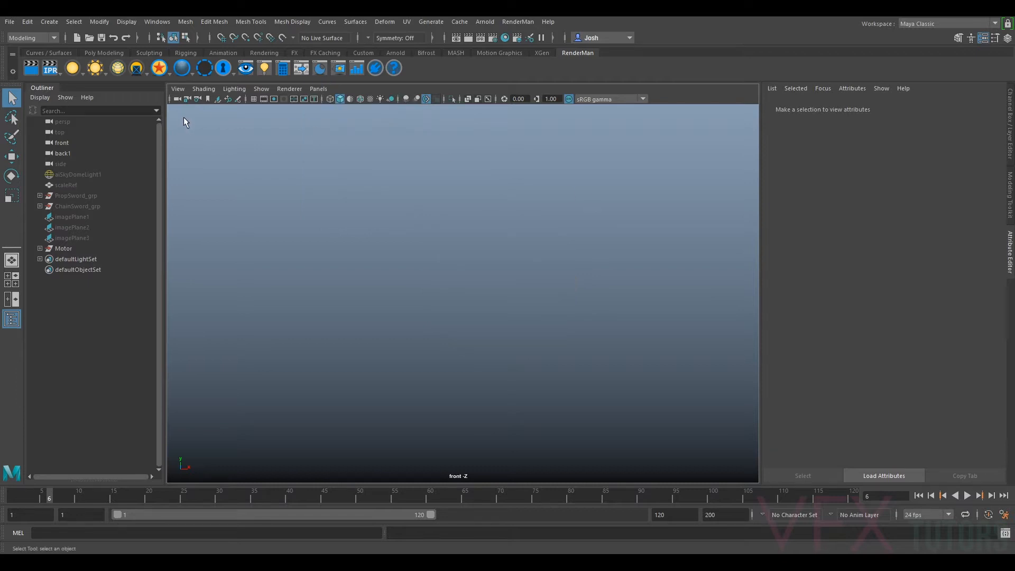
click(177, 89)
click(200, 108)
- Start importing an image plane for the front camera and browse to the folder Modelling\Sword\SwordRef
click(178, 89)
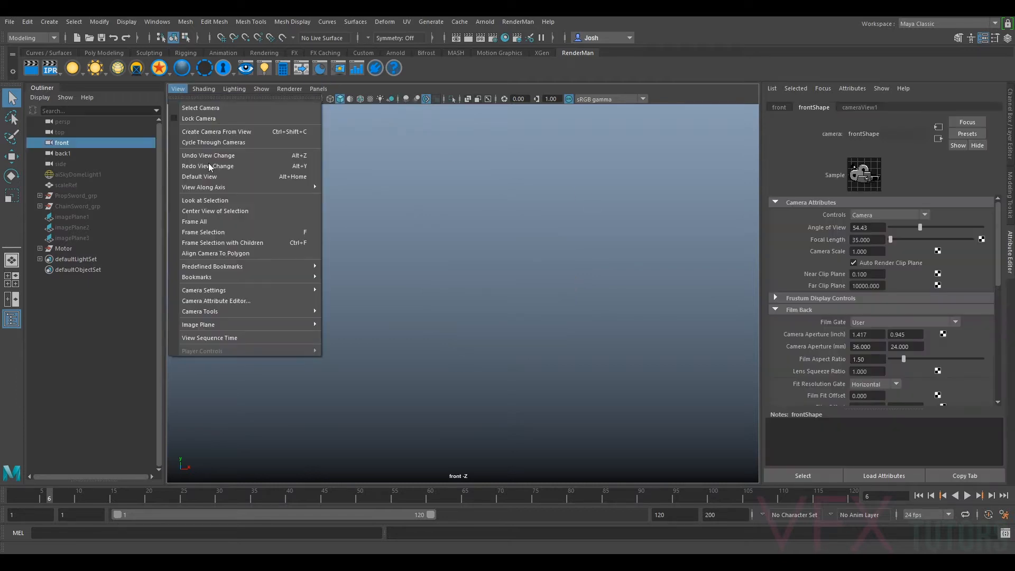
mouse_move(304, 325)
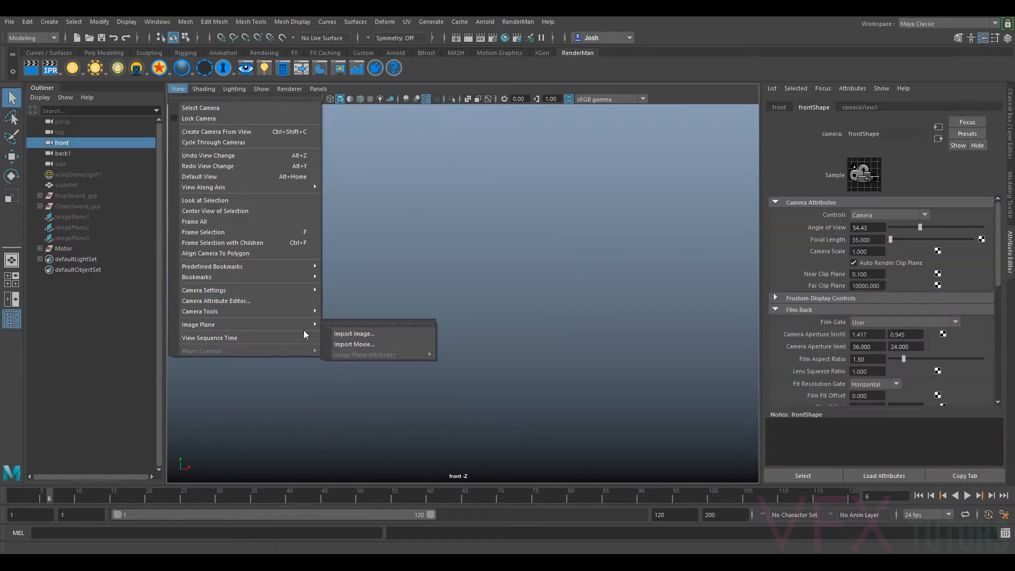
click(351, 334)
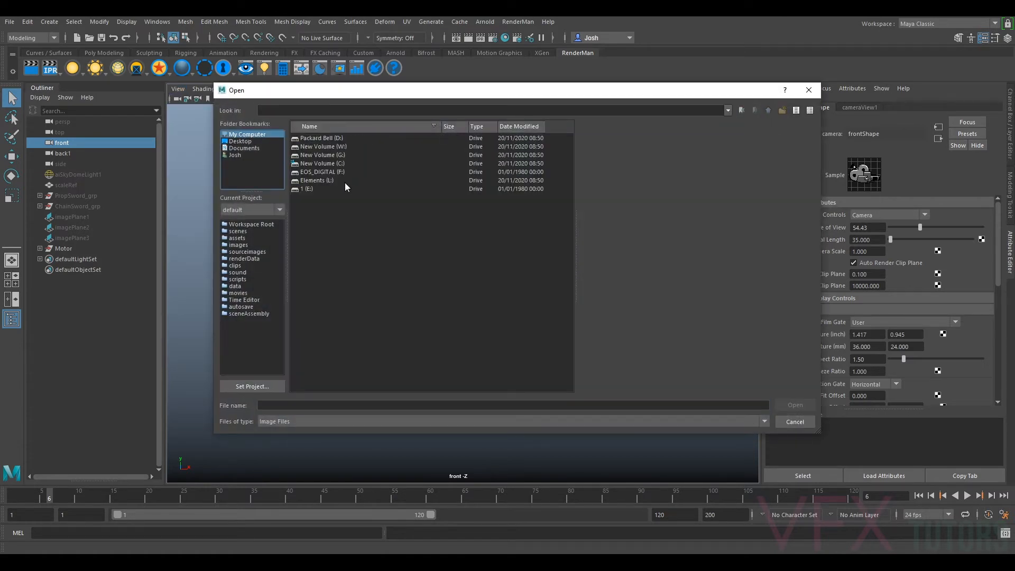
double_click(329, 155)
double_click(321, 137)
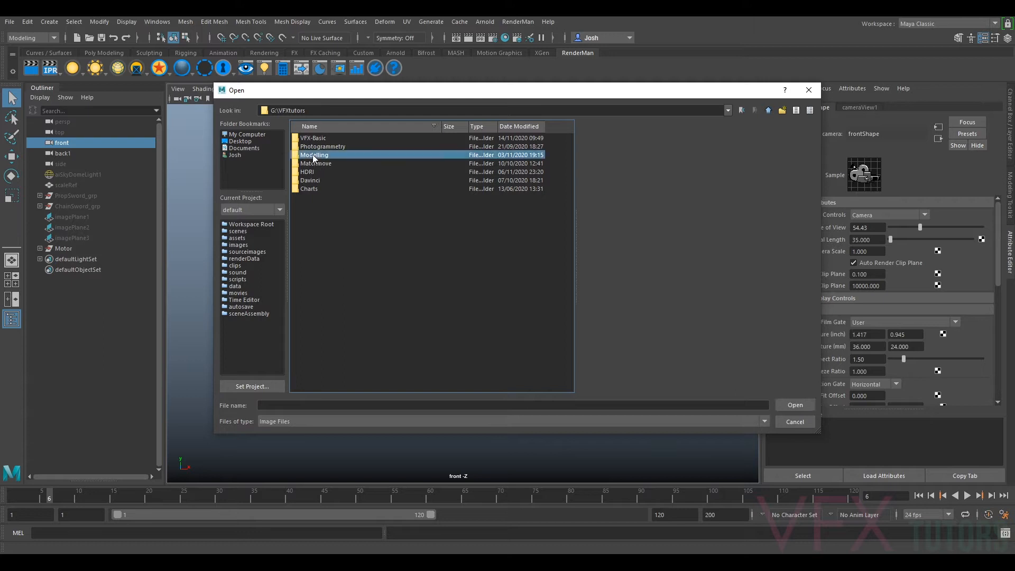
double_click(315, 155)
double_click(310, 140)
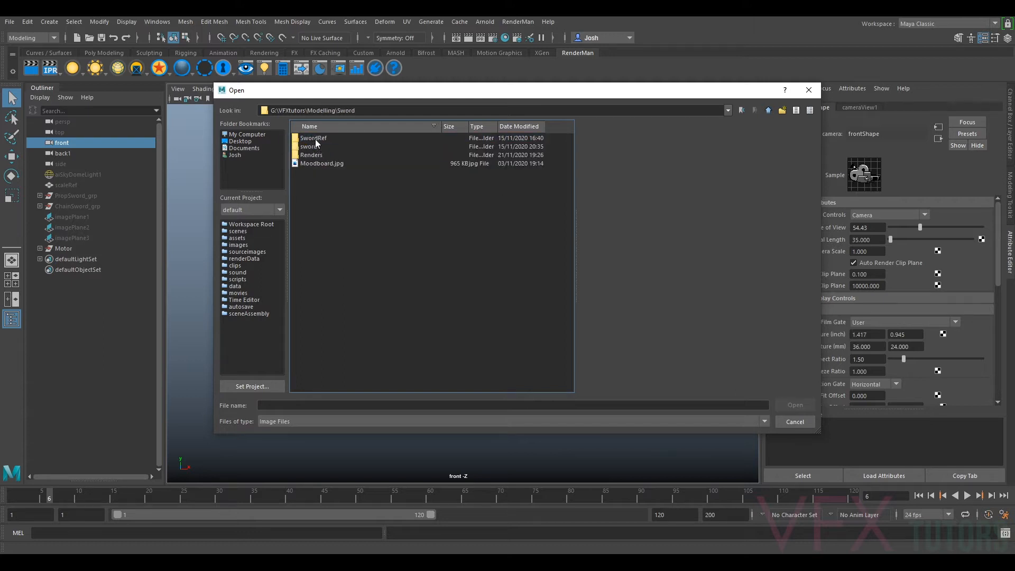
double_click(315, 138)
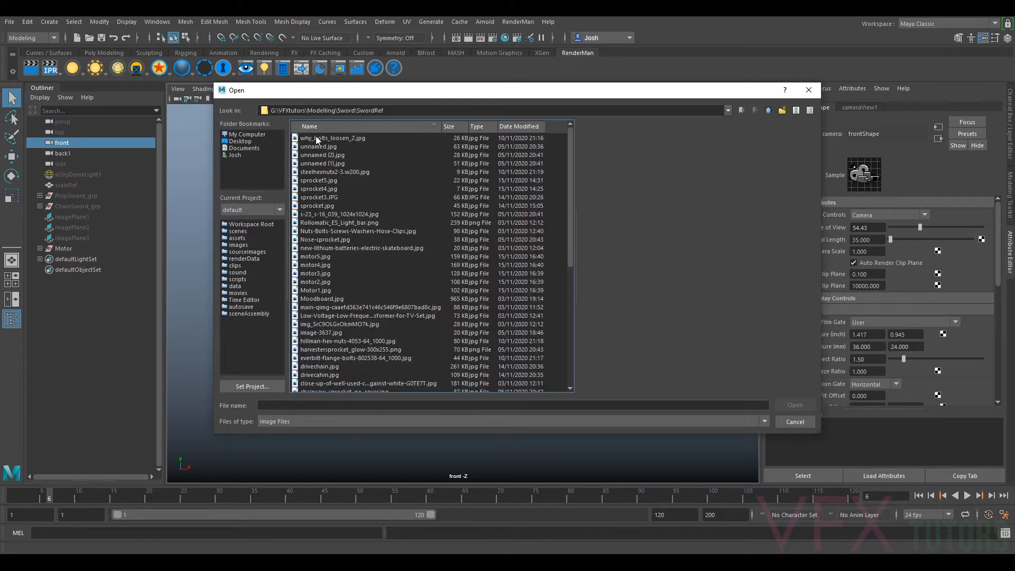
- Compare the motor reference photos and import motor4.jpg as the image plane
click(318, 274)
key(Up)
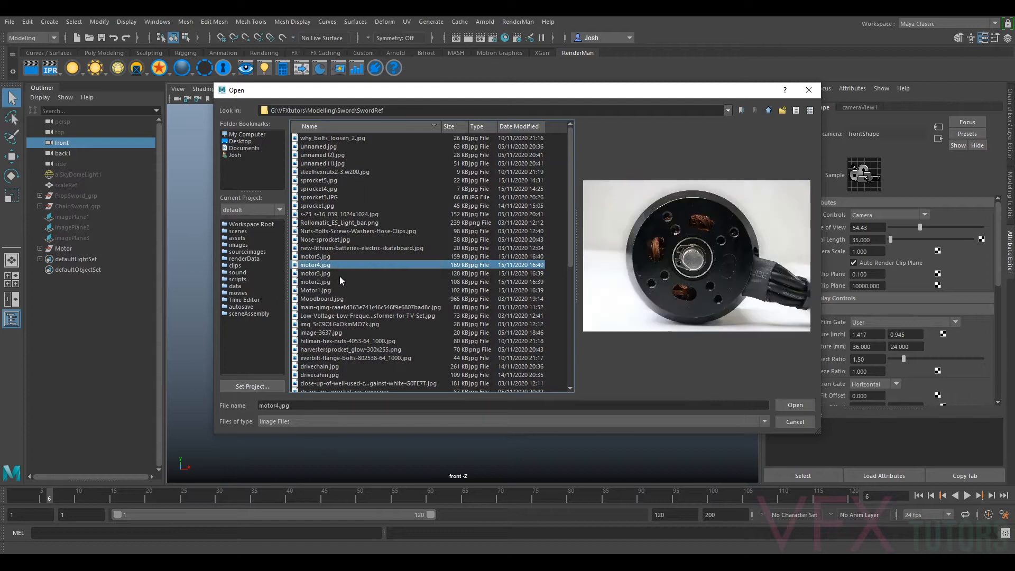
key(Up)
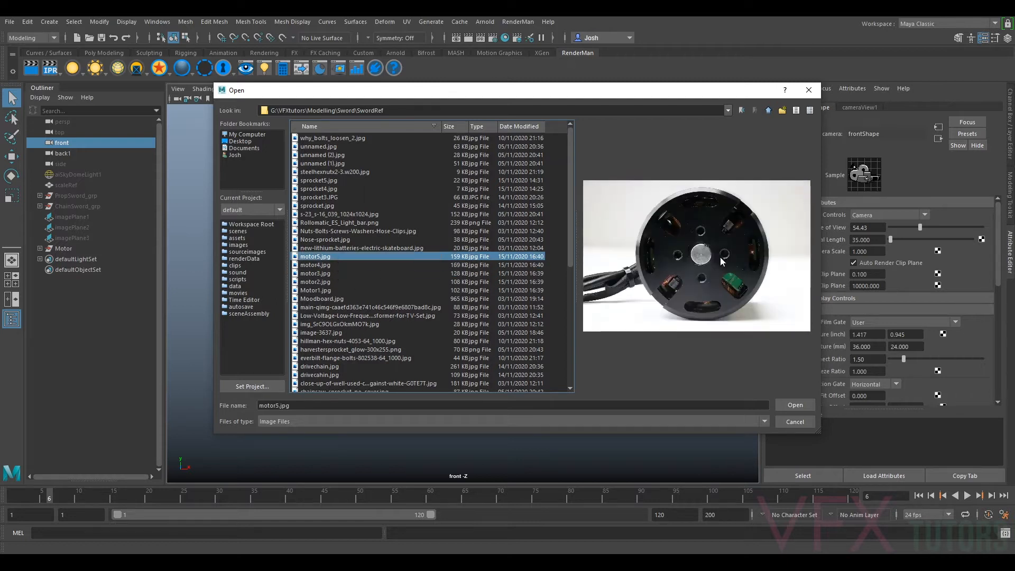
key(Down)
key(Down)
key(Up)
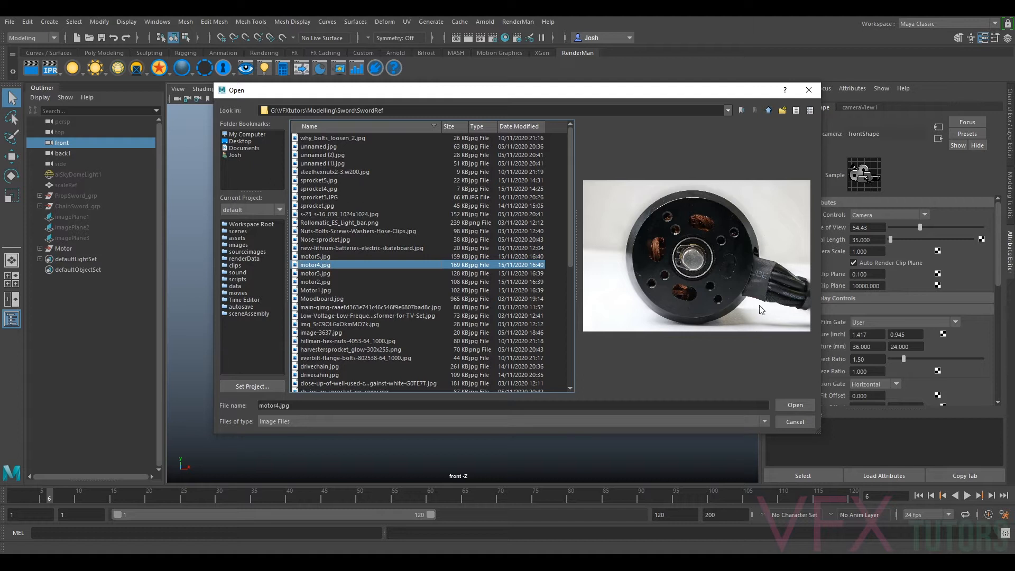
click(795, 405)
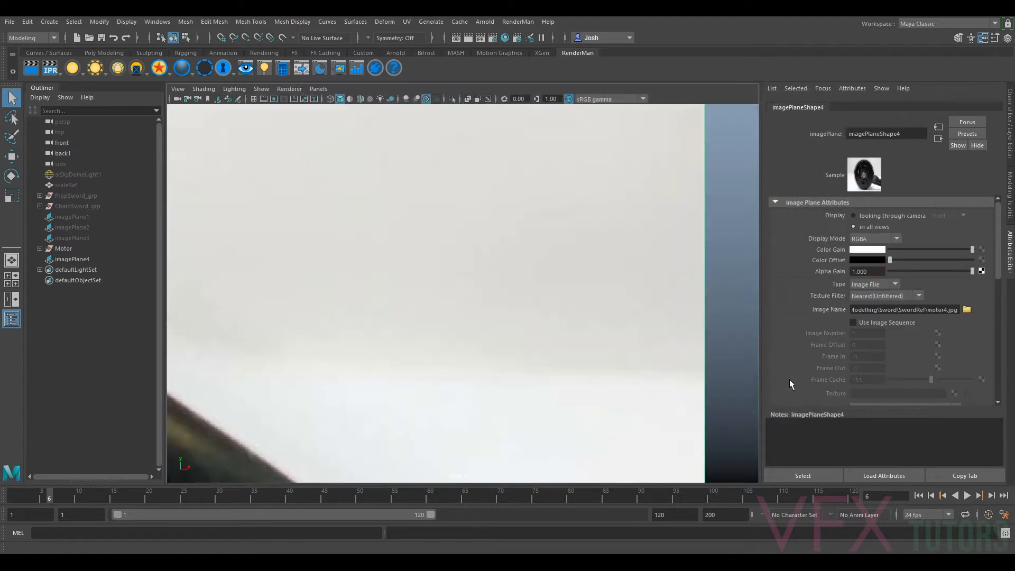
- Move the new image plane about 22 cm along X so it sits beside the motor model
scroll(520, 280, down, 5)
scroll(476, 285, down, 3)
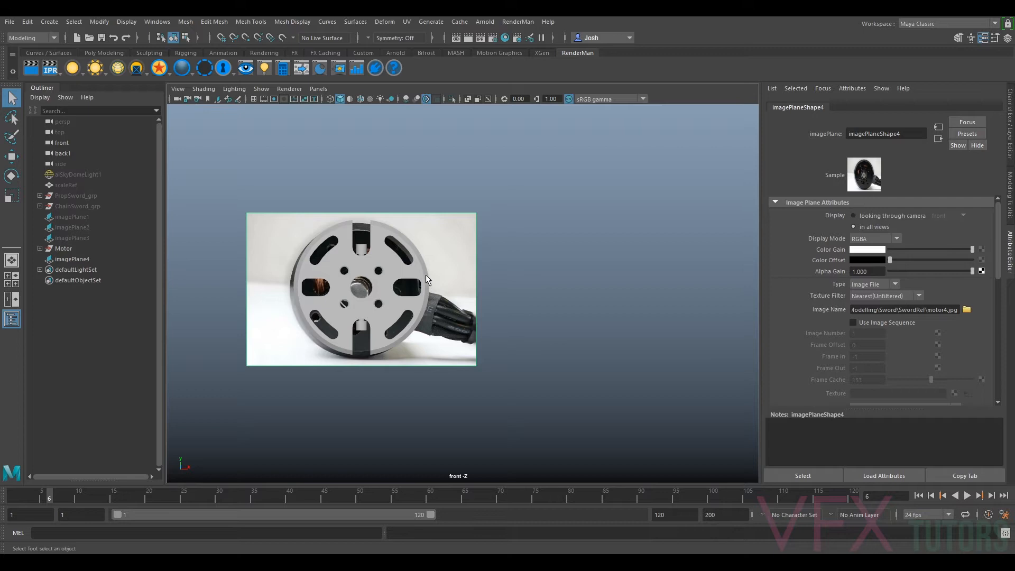
key(w)
drag(432, 293, 632, 296)
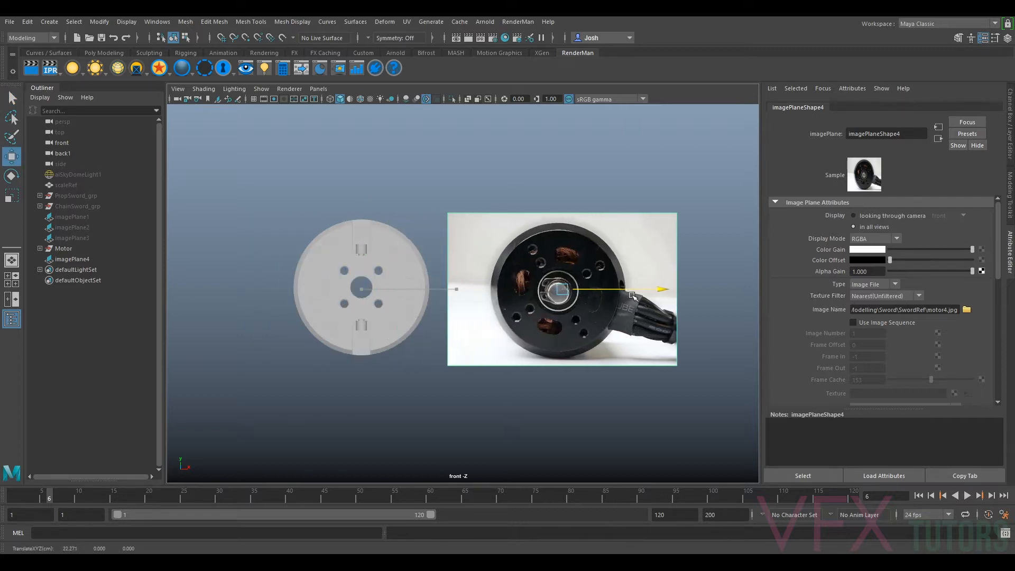
- Examine the reference photo's central shaft, screw holes, winding openings and cable outlet beside the modelled end cap
scroll(582, 259, up, 4)
scroll(583, 259, down, 1)
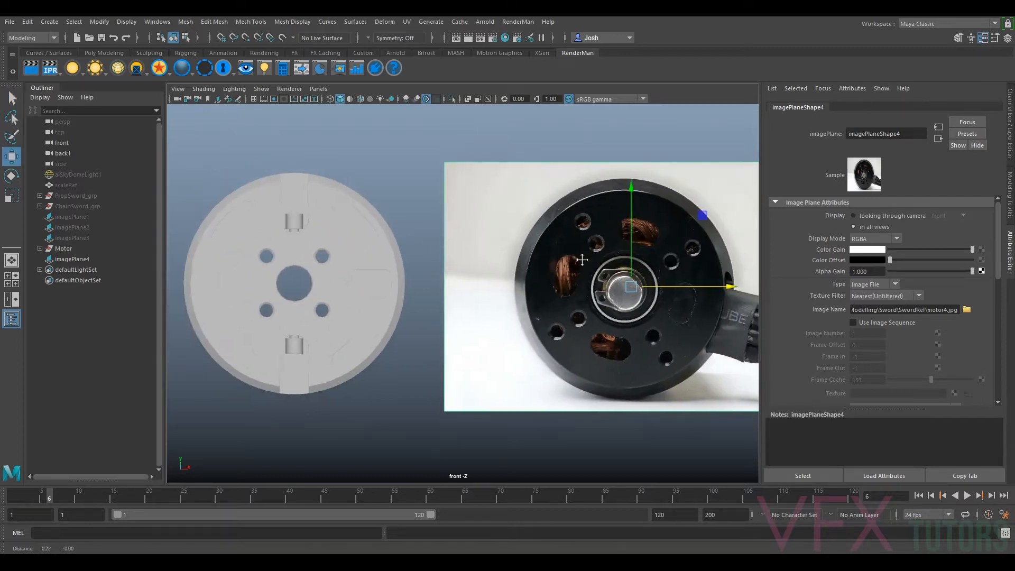
alt+middle_drag(582, 260, 464, 263)
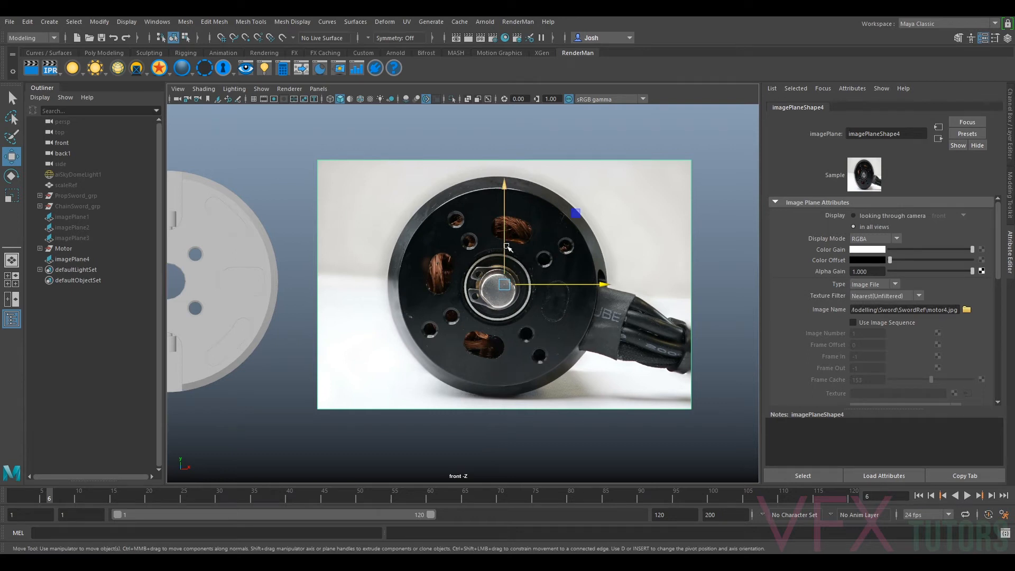
scroll(562, 246, up, 3)
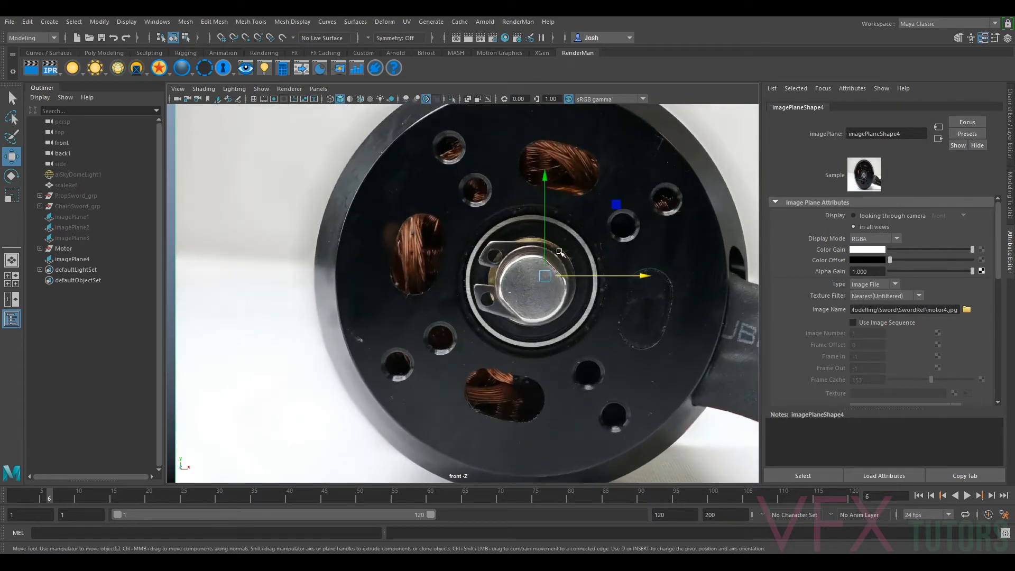
scroll(560, 251, down, 2)
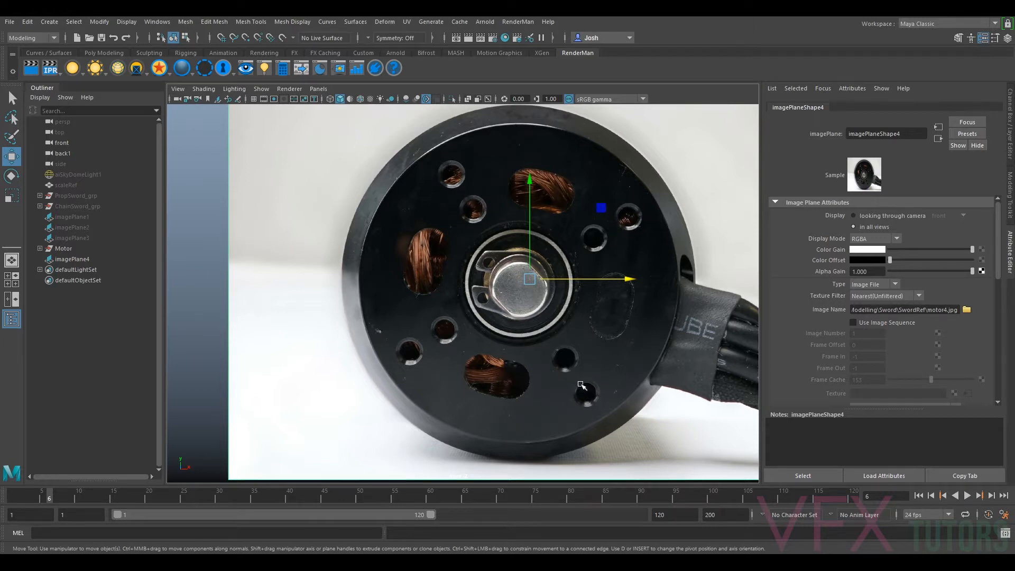
scroll(464, 288, down, 1)
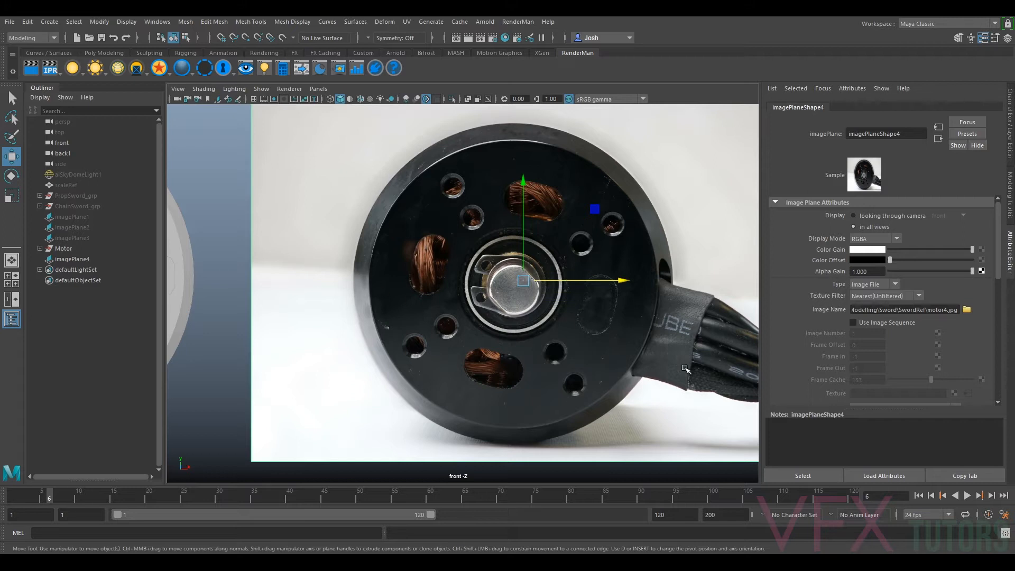
scroll(662, 305, down, 3)
scroll(629, 315, up, 3)
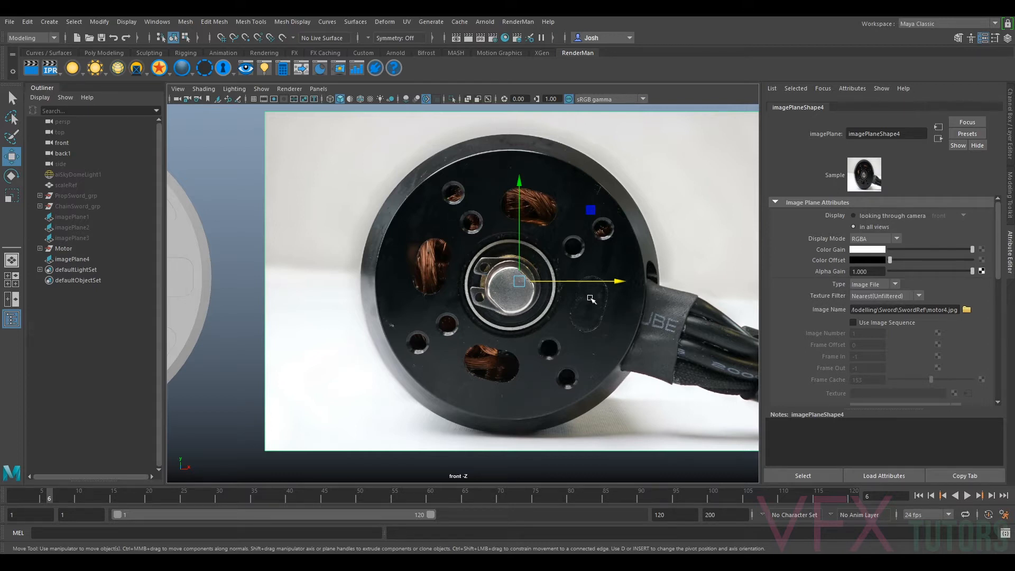
scroll(560, 295, down, 3)
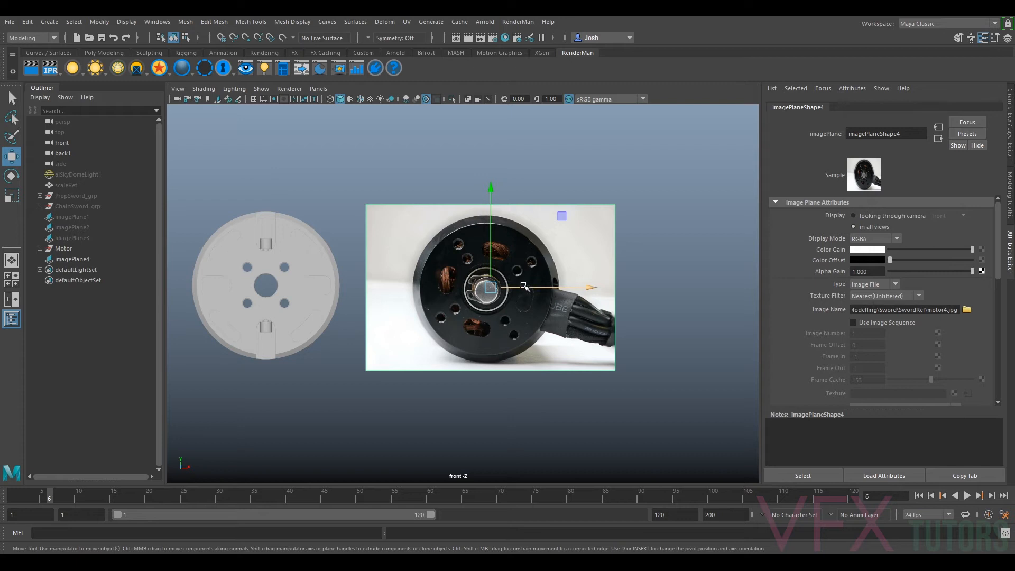
- Select the imagePlane4 transform and move it back behind the motor, to a Translate X of about 0.37
drag(527, 288, 583, 288)
click(1010, 146)
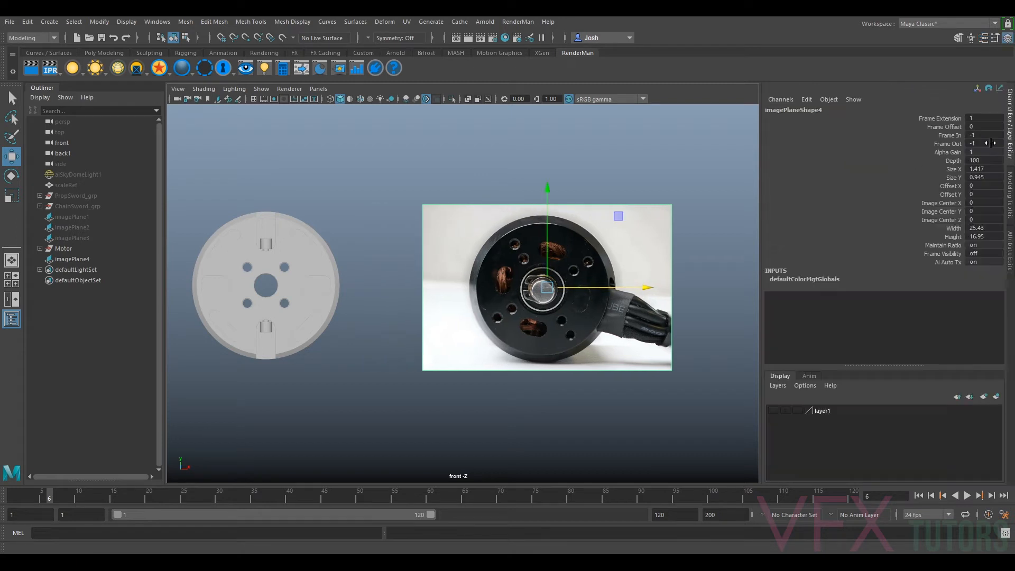
click(630, 258)
click(631, 259)
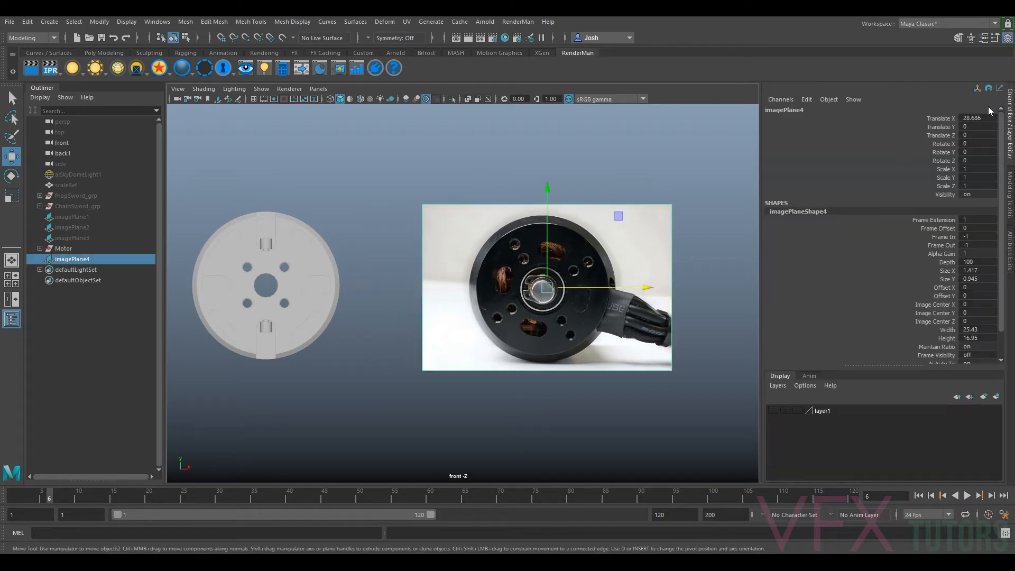
drag(593, 284, 312, 288)
alt+middle_drag(539, 265, 679, 261)
scroll(678, 261, up, 4)
alt+middle_drag(391, 277, 477, 306)
scroll(476, 305, up, 2)
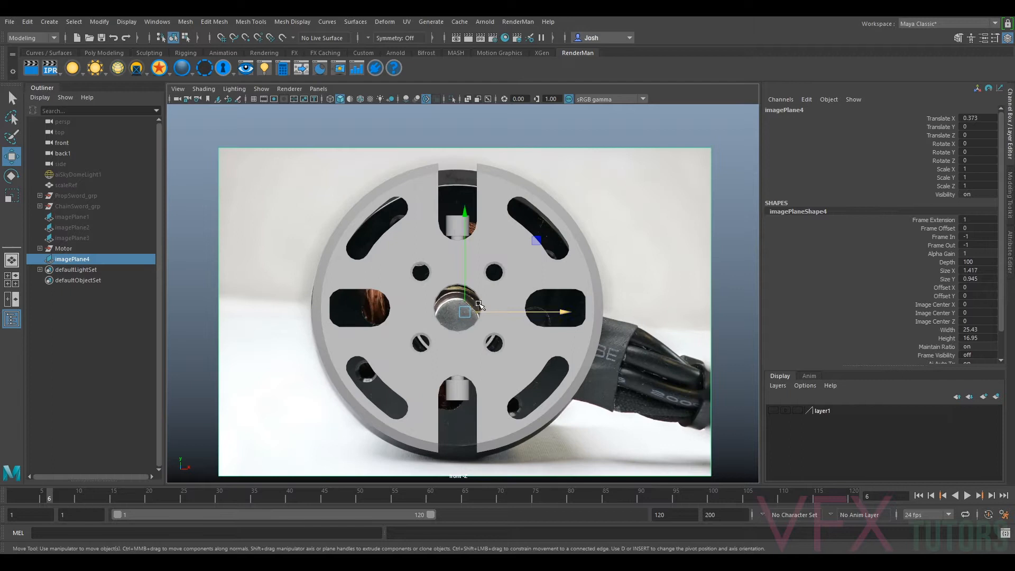
- Align imagePlane4's motor photo with the modelled end cap, then move it beside the motor to a Translate X of about 23.5
drag(466, 310, 469, 305)
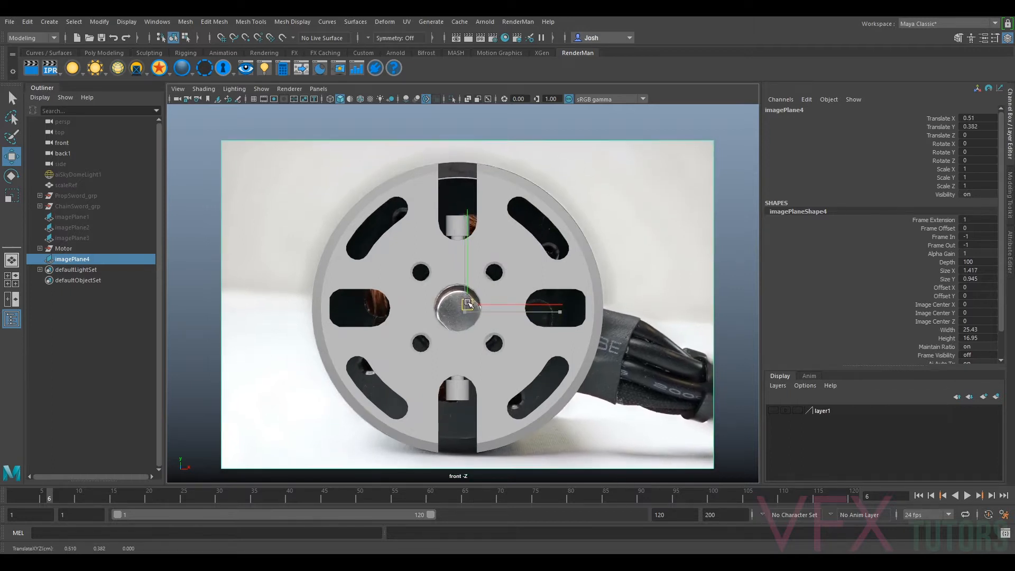
scroll(468, 305, down, 5)
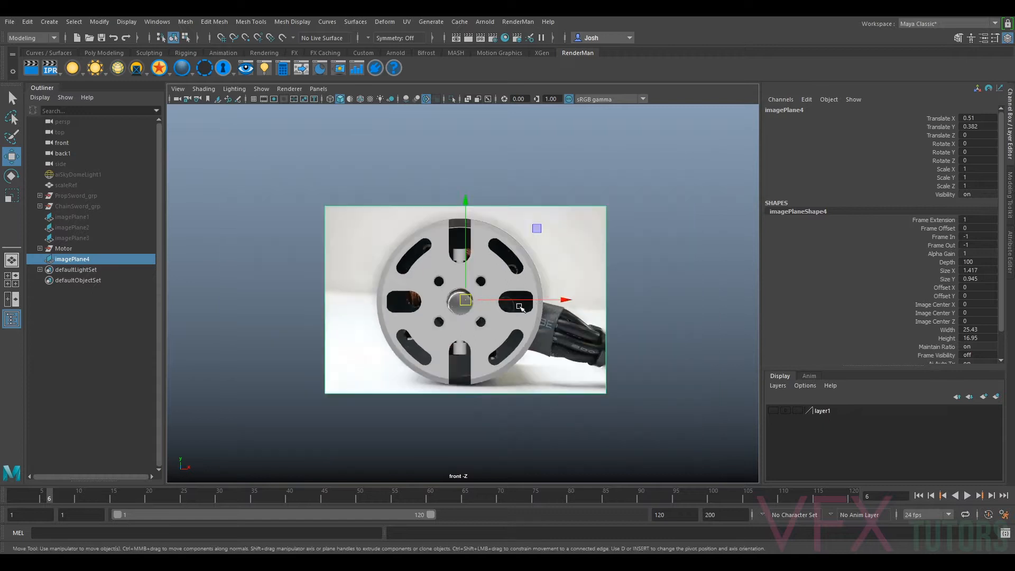
drag(534, 300, 684, 305)
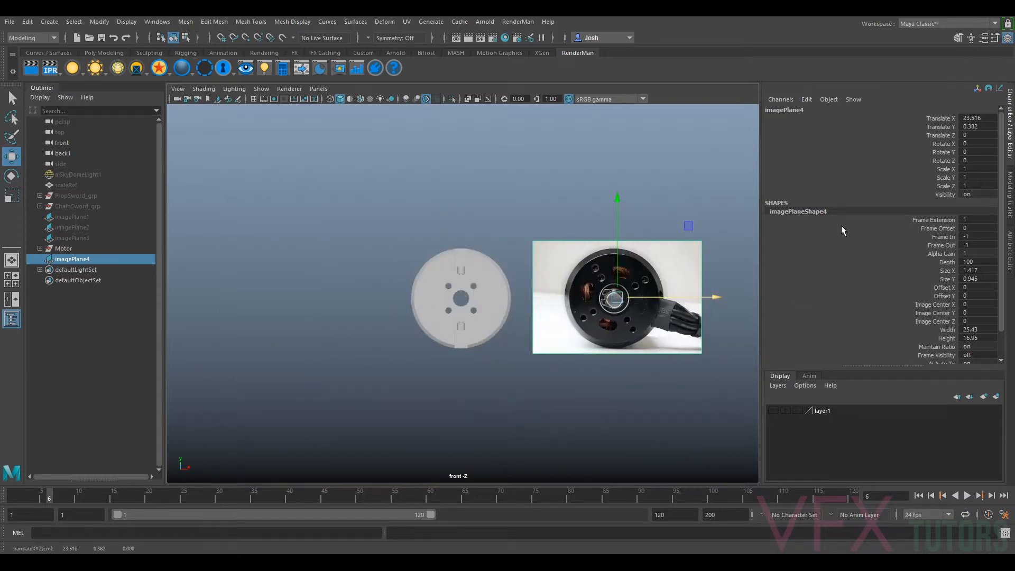
- Lock the translate, rotate and scale channels of imagePlane4
click(945, 118)
shift+click(944, 185)
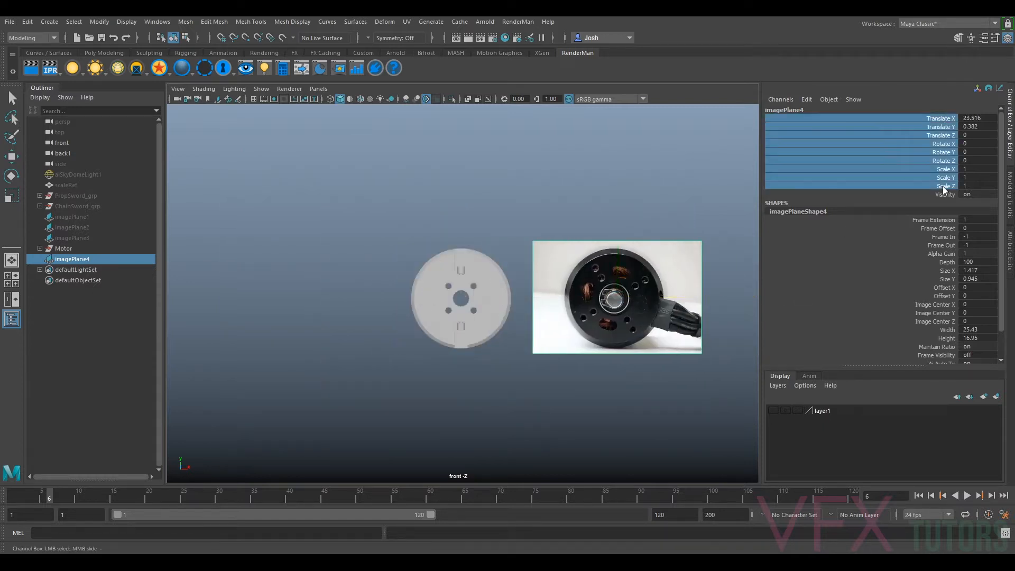
right_click(944, 186)
click(916, 419)
alt+middle_drag(668, 233, 545, 235)
scroll(601, 224, up, 1)
key(w)
click(635, 217)
click(606, 246)
scroll(619, 231, up, 4)
scroll(554, 234, up, 1)
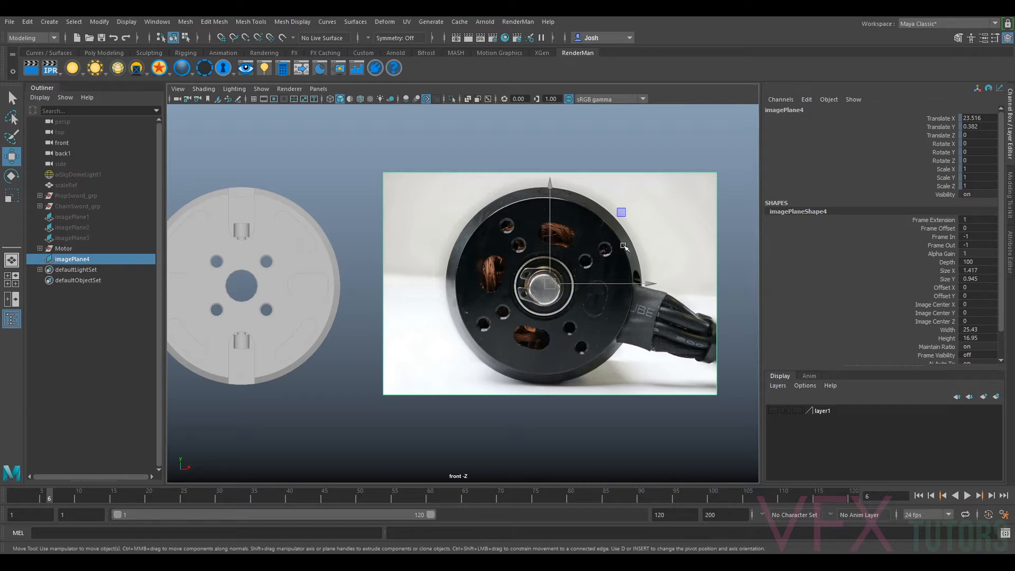
- Unlock all translate, rotate and scale channels of imagePlane4 again
key(ctrl+z)
key(ctrl+y)
drag(943, 120, 943, 191)
click(944, 187)
shift+click(938, 119)
right_click(937, 135)
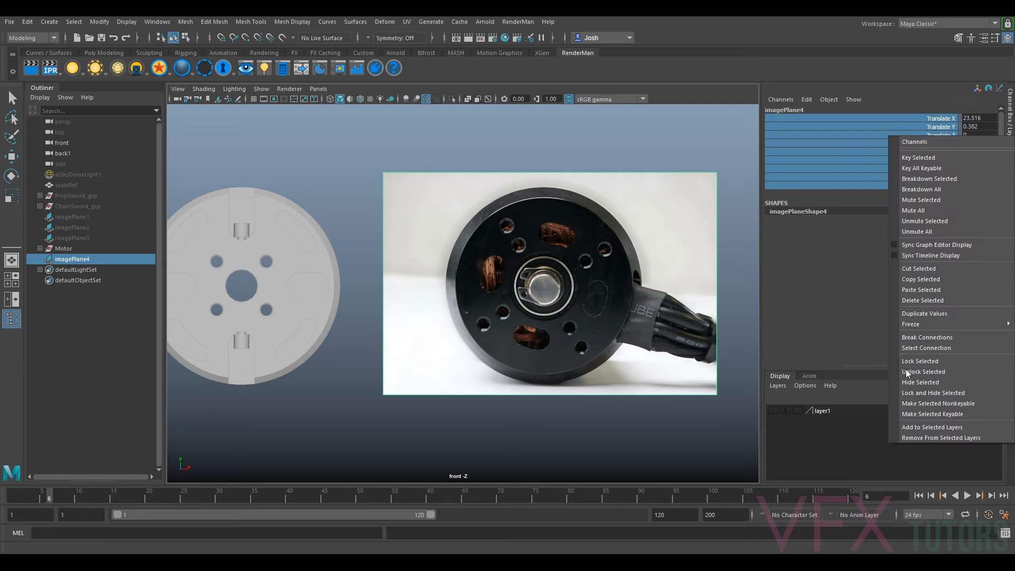
click(931, 374)
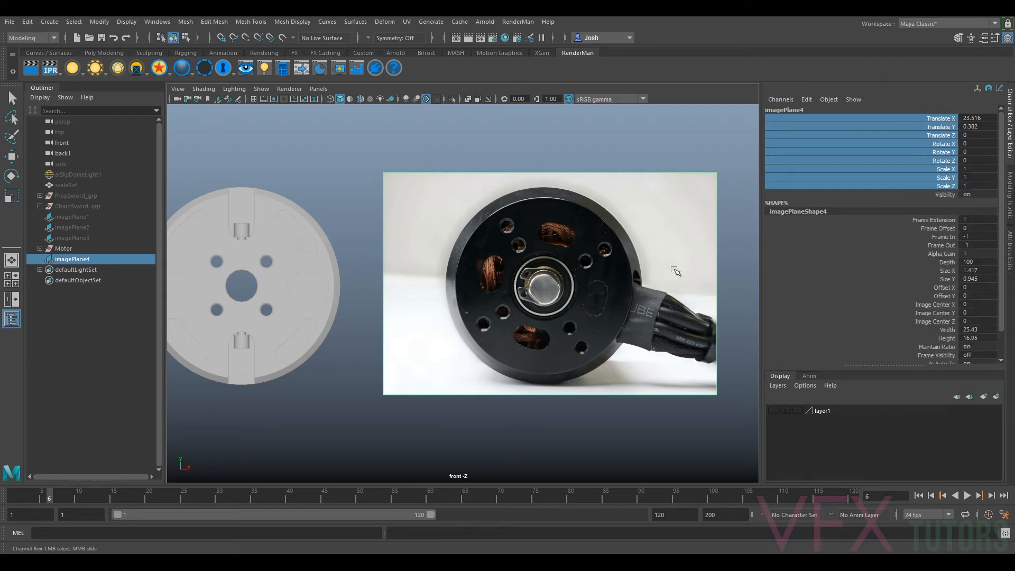
- Rotate imagePlane4 about 17° around Z so the photo's winding openings and screw holes sit upright
key(e)
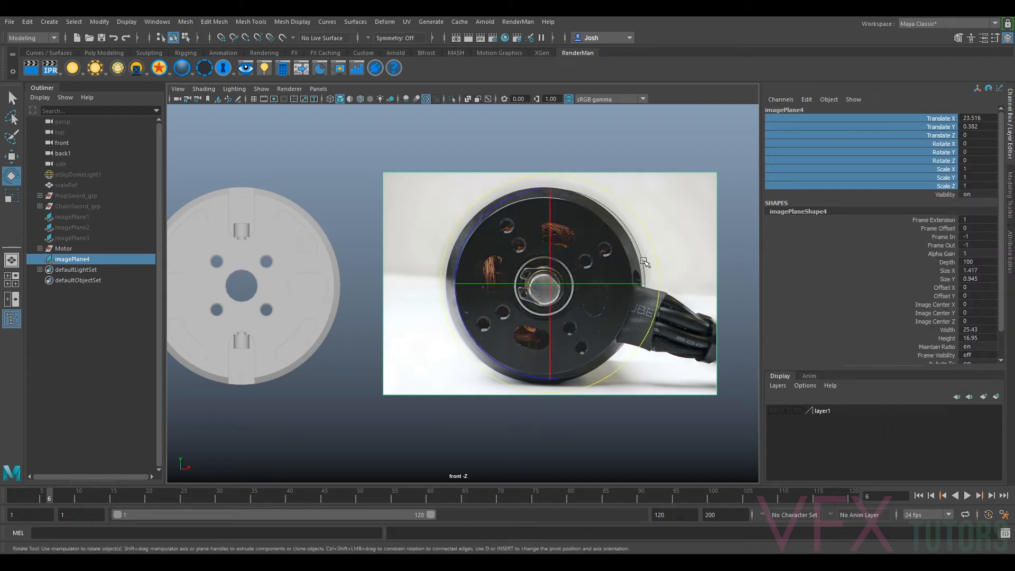
drag(654, 243, 650, 204)
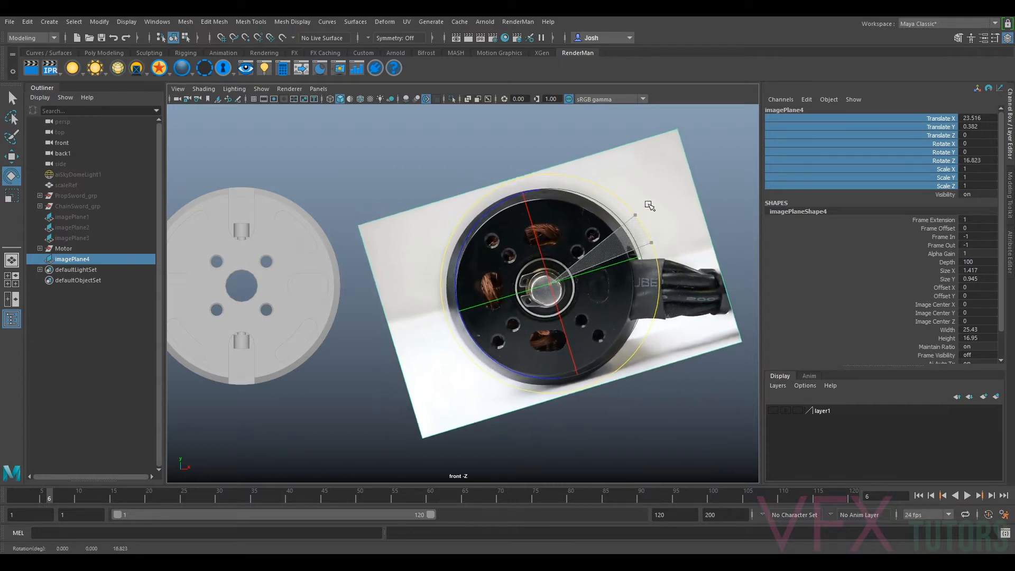
click(260, 235)
click(447, 142)
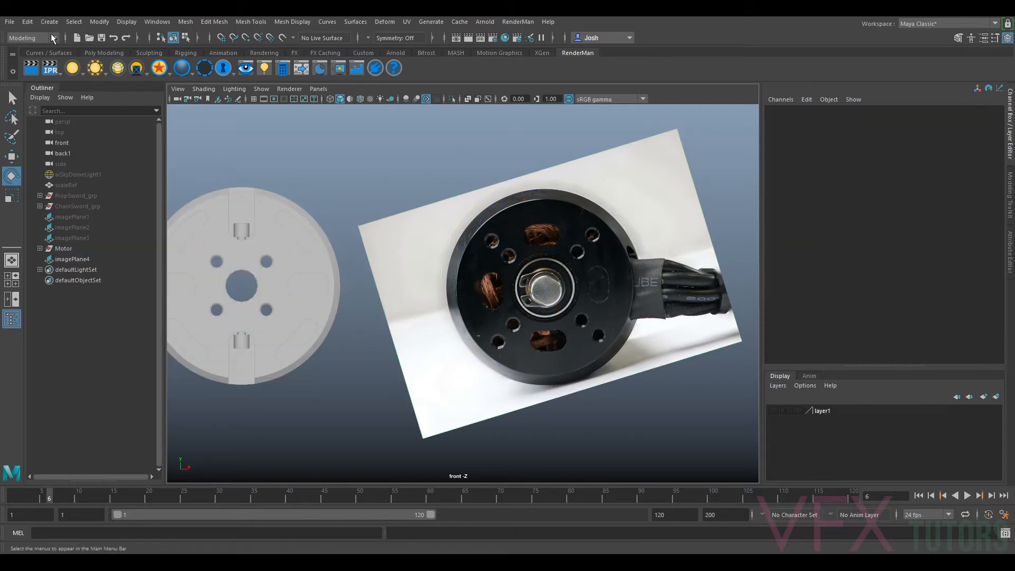
- Create a polygon cylinder, move it over the reference photo to a Translate X of about 23.3, and set Rotate X to 90
click(105, 53)
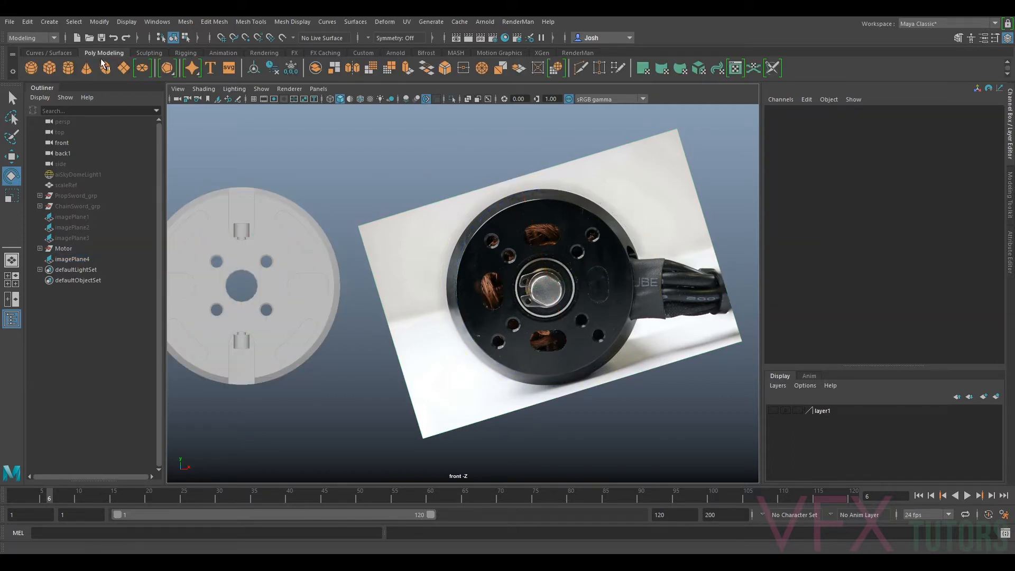
click(67, 71)
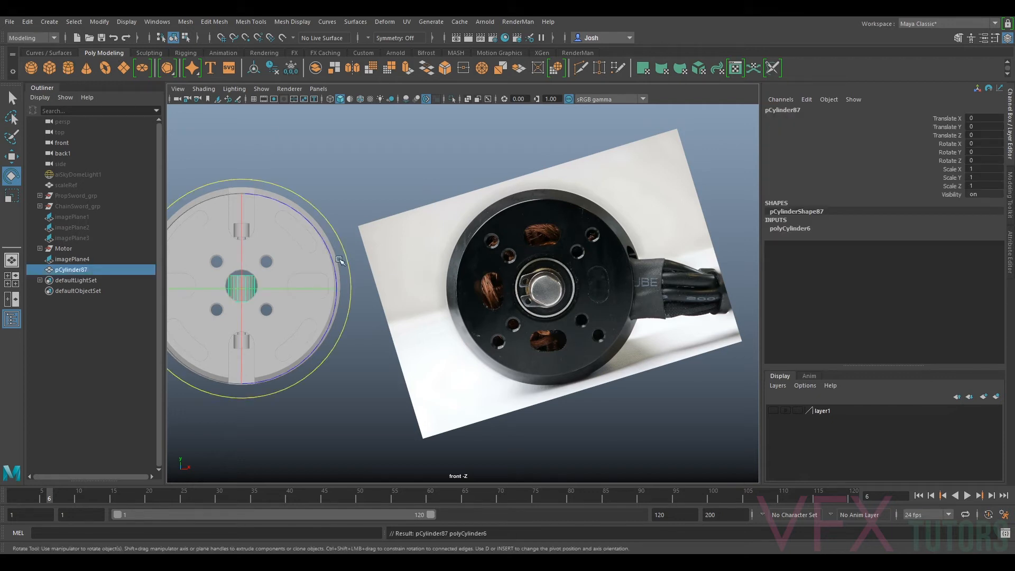
key(w)
drag(323, 290, 625, 296)
key(e)
drag(547, 254, 549, 334)
click(981, 144)
text(90)
key(Return)
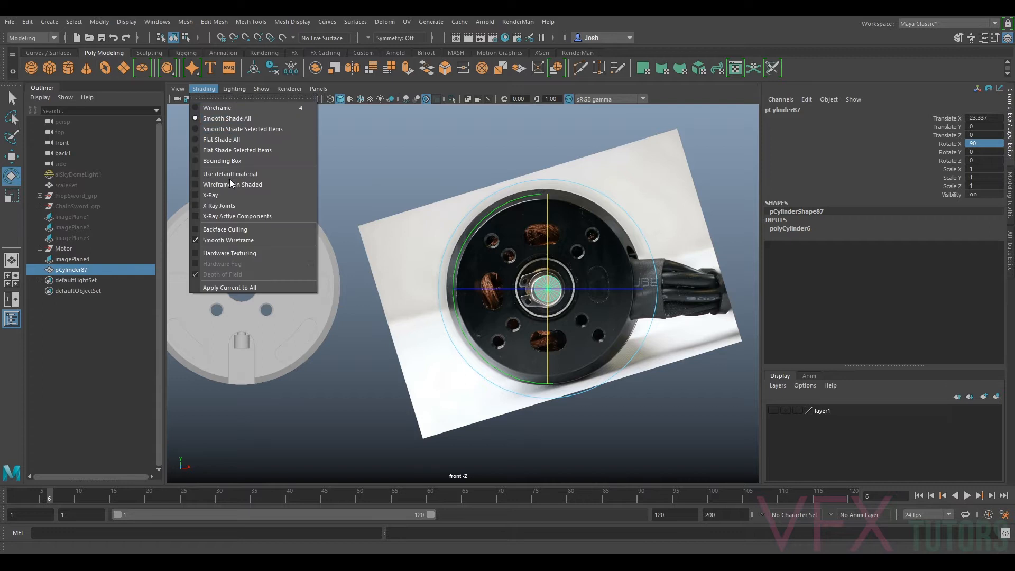
- Turn on X-Ray shading, scale the cylinder uniformly to about 7.49 and shift it to a Translate X of about 23.1
click(230, 195)
key(r)
drag(549, 289, 647, 289)
scroll(695, 300, up, 3)
key(w)
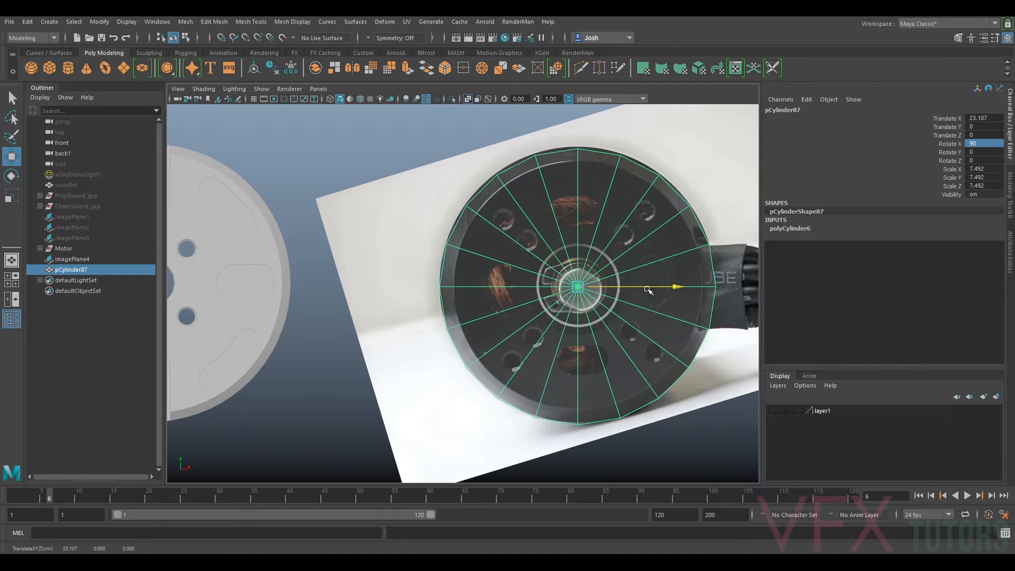
scroll(651, 216, up, 2)
- Display wireframe on shaded and nudge imagePlane4 to about X 23.49, Y 0.23 so the photographed motor matches the cylinder
click(711, 178)
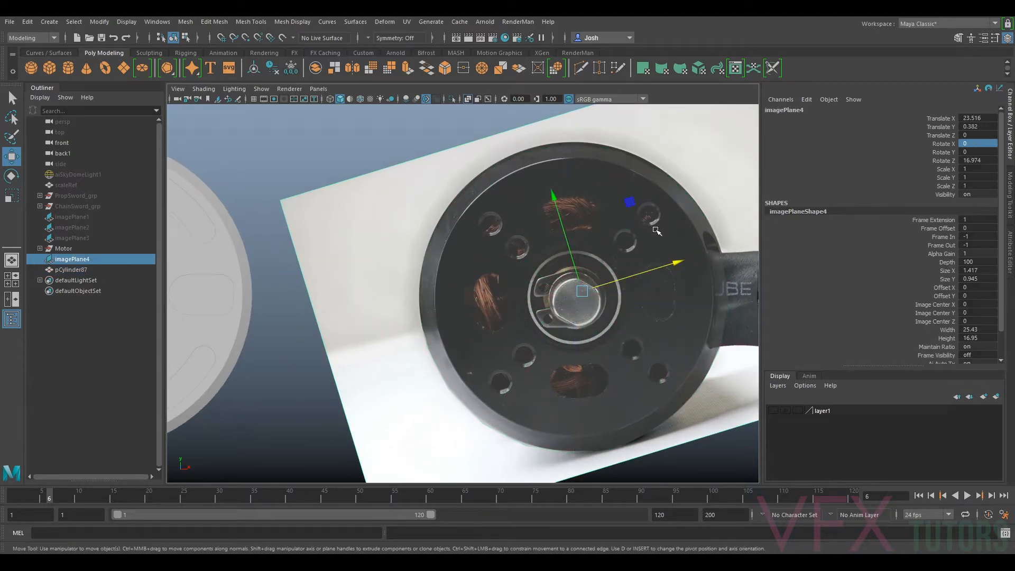
click(601, 238)
click(703, 143)
drag(582, 291, 582, 294)
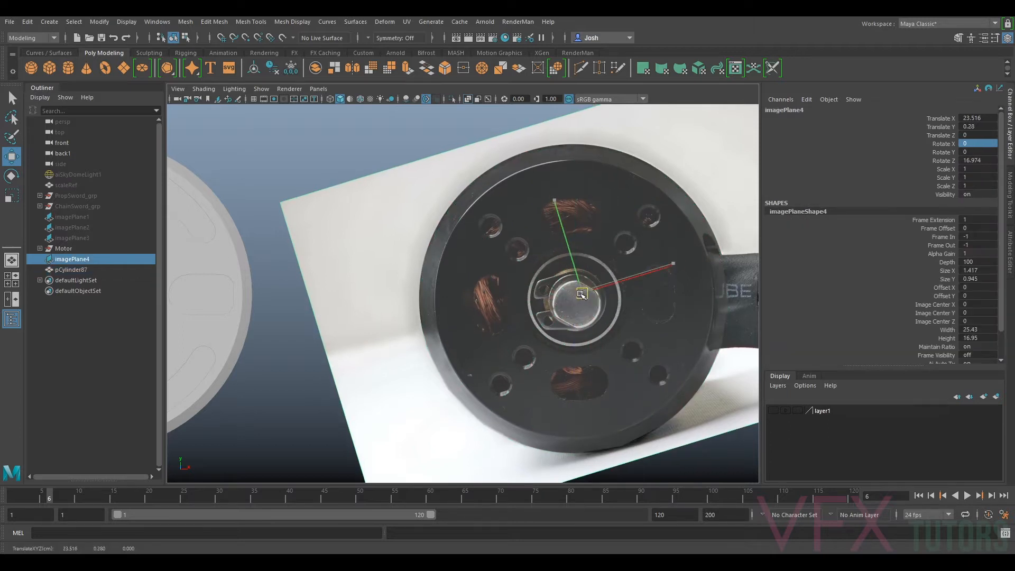
click(204, 89)
click(223, 184)
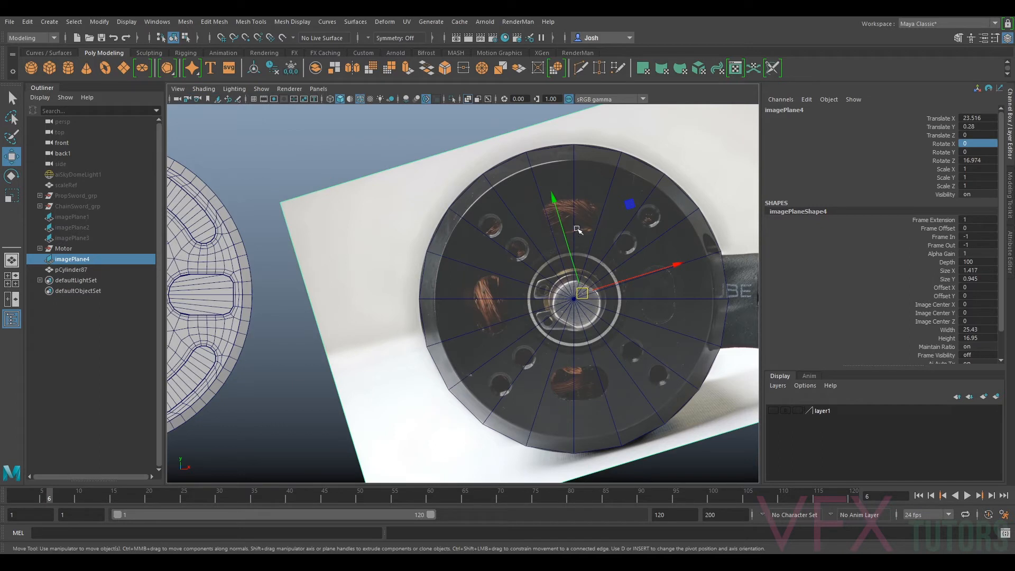
drag(582, 293, 583, 293)
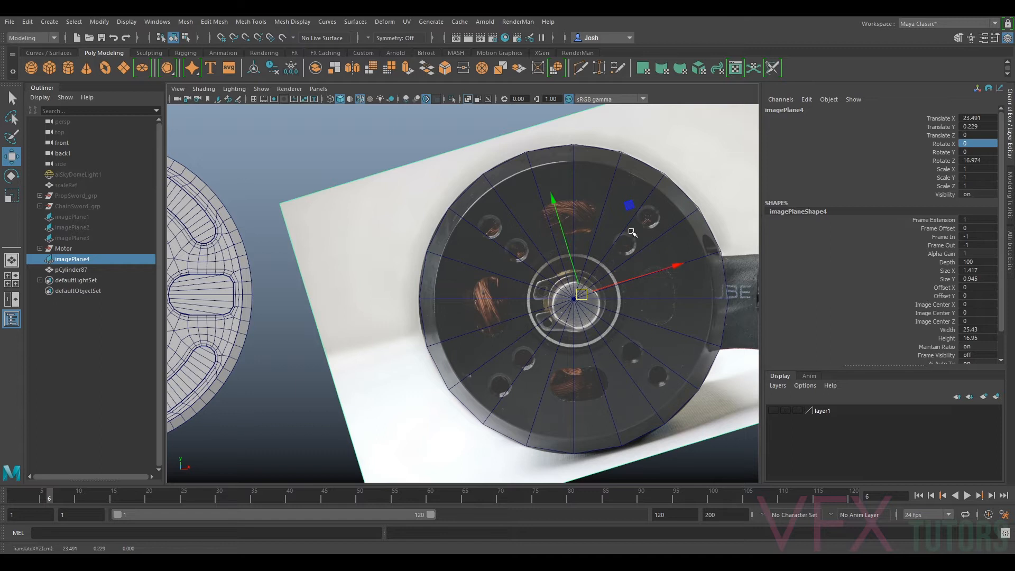
- Rotate imagePlane4 to about 13.7° around Z and raise it to a Translate Y of about 0.3 to match the cylinder's divisions
key(e)
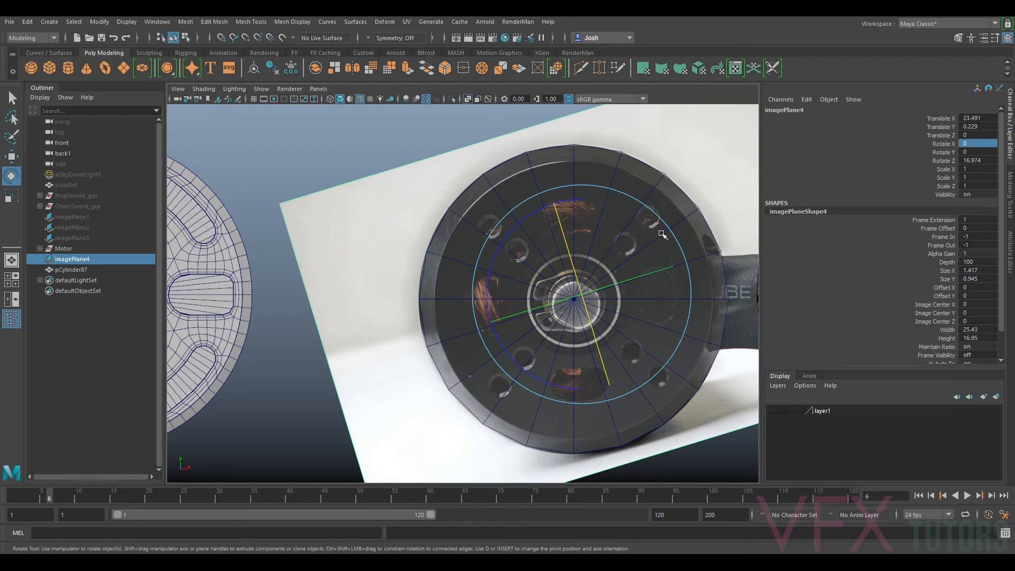
drag(497, 258, 501, 261)
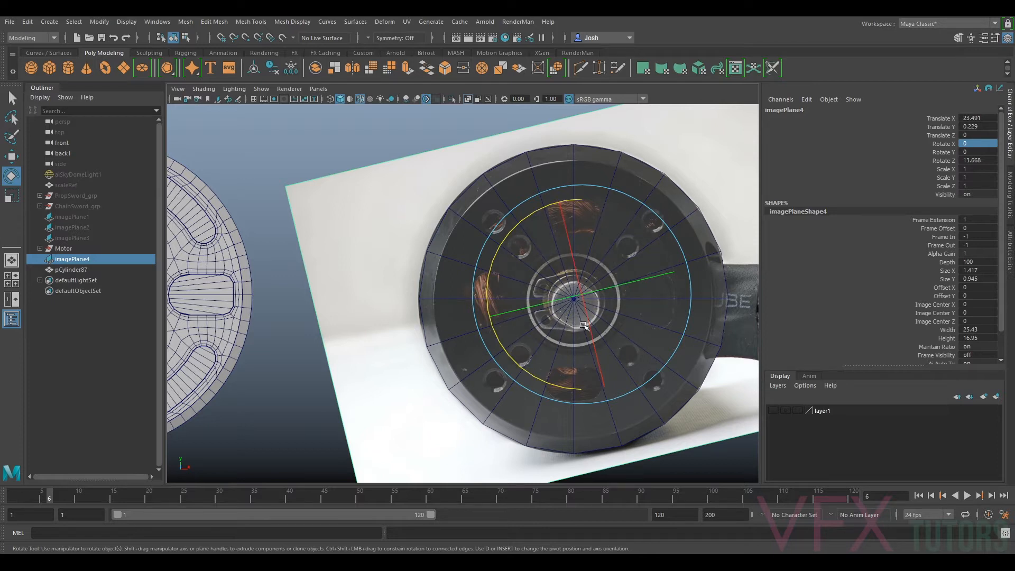
key(w)
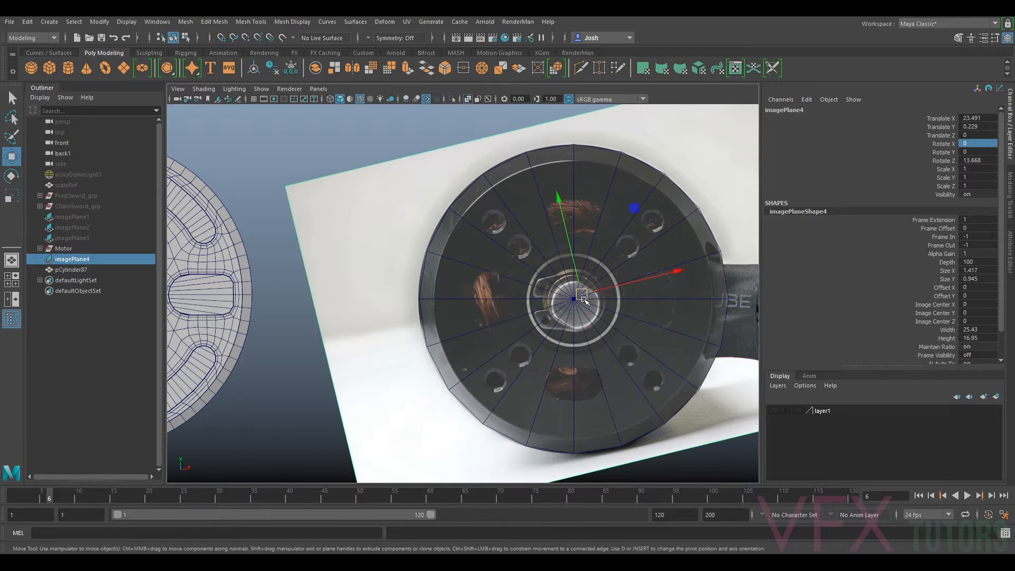
drag(583, 296, 584, 294)
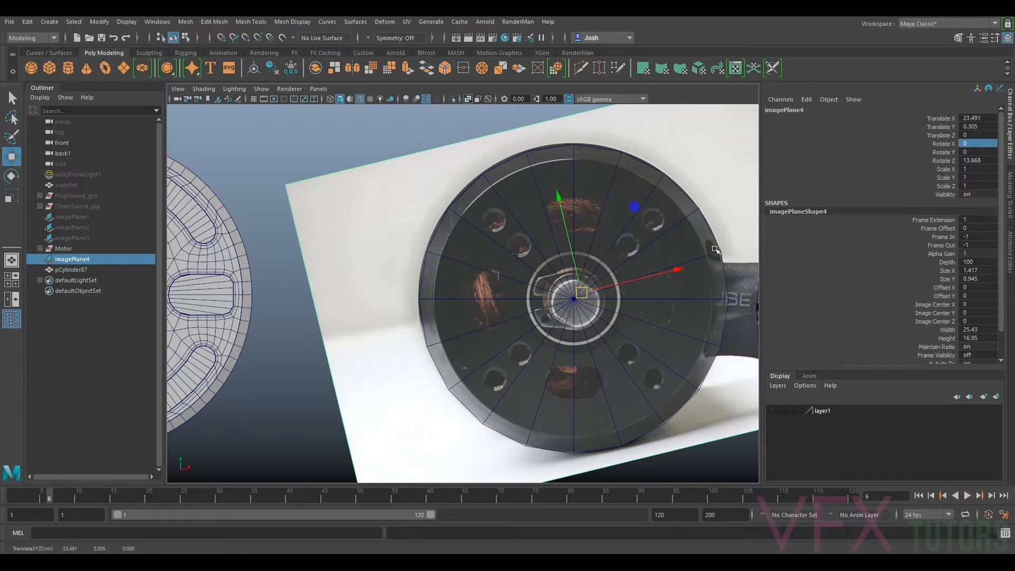
- Lock imagePlane4's translate, rotate and scale channels and select the cylinder over the photo
drag(947, 119, 948, 184)
right_click(948, 184)
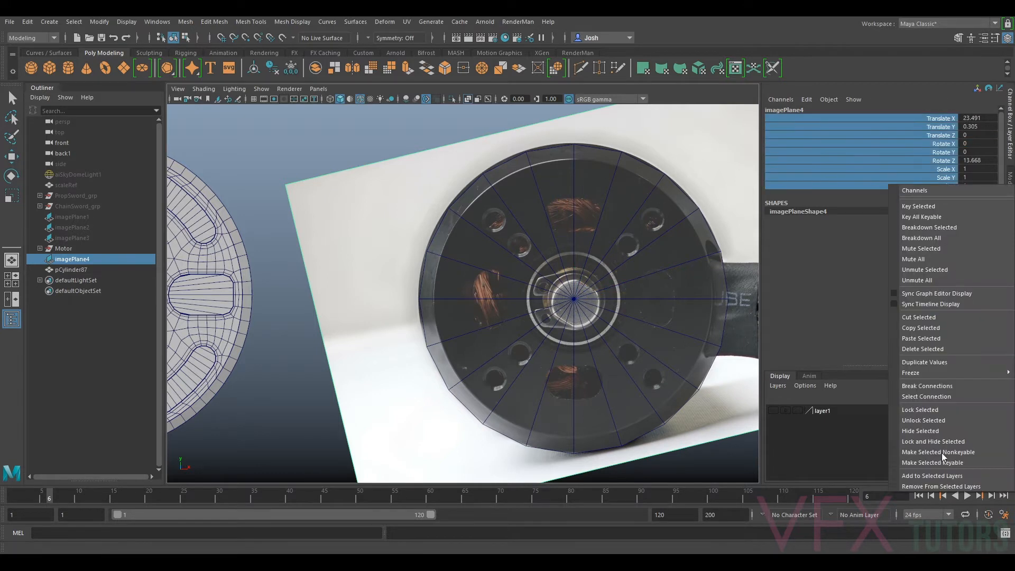
click(919, 412)
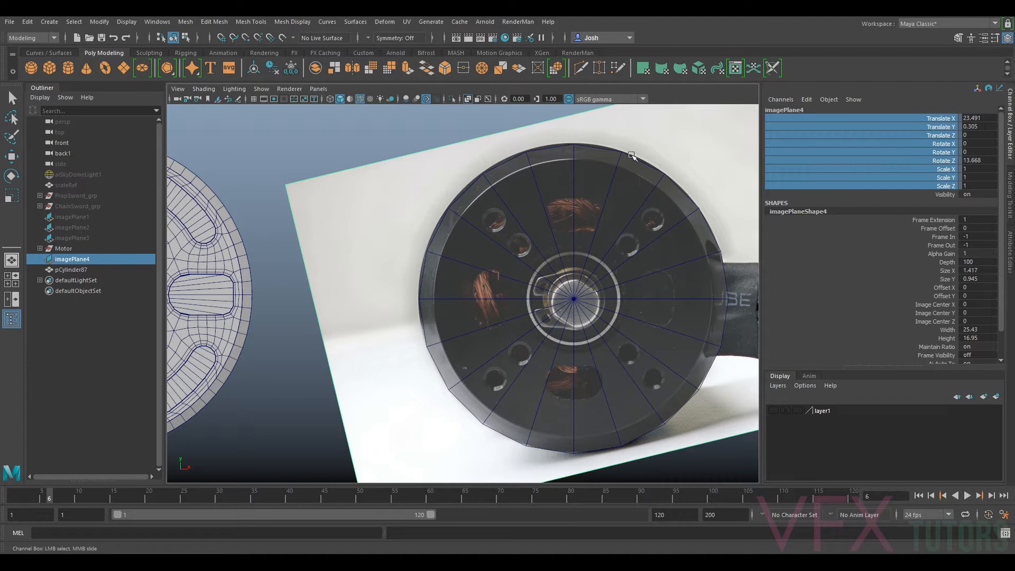
click(475, 160)
key(w)
click(621, 303)
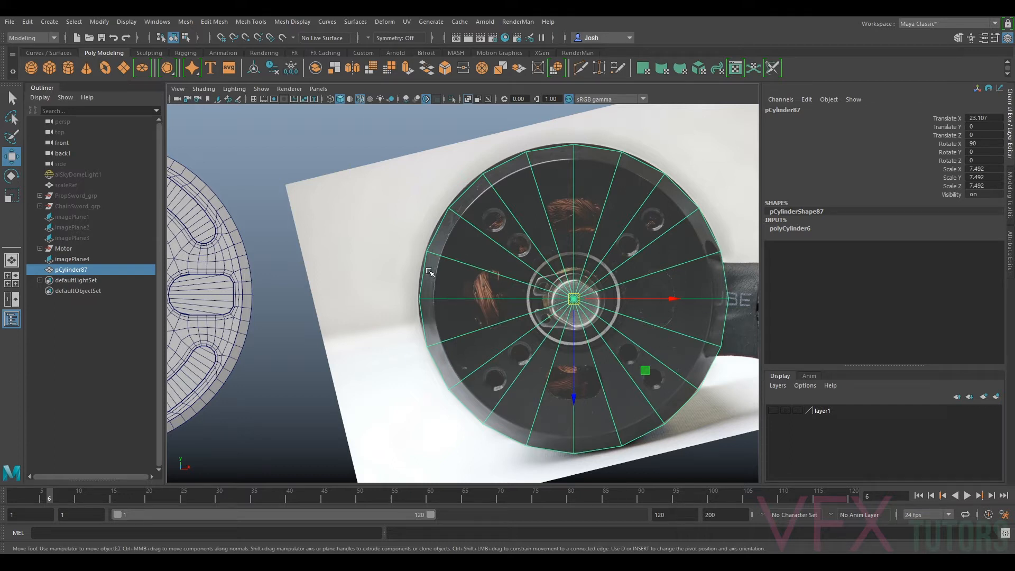
- Switch to the perspective view and examine the motor's outer shell and the screws along its side
scroll(431, 273, down, 3)
click(322, 90)
mouse_move(341, 100)
click(449, 101)
alt+drag(351, 173, 534, 222)
click(587, 249)
scroll(587, 249, up, 5)
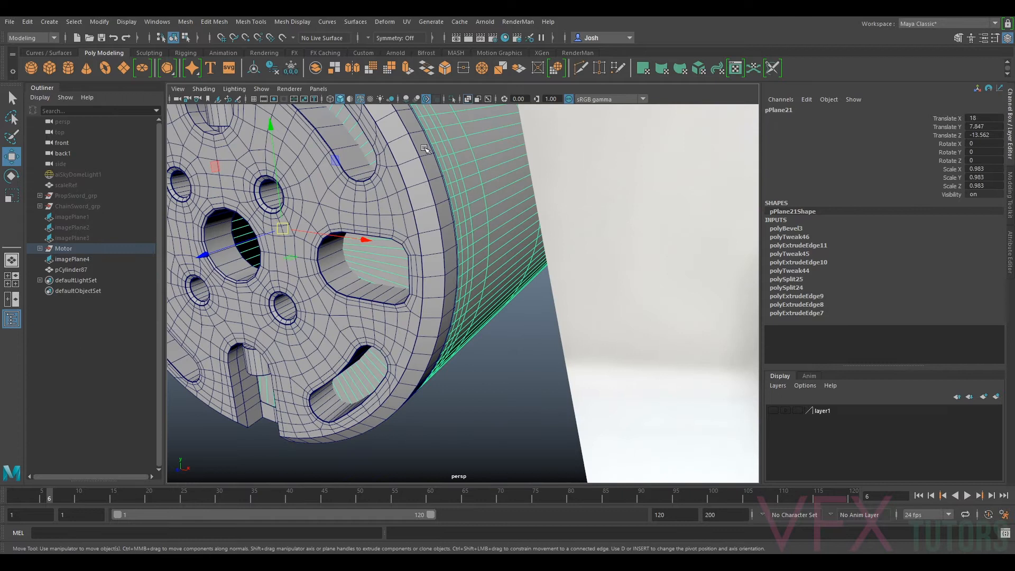
scroll(423, 222, down, 5)
scroll(418, 222, up, 4)
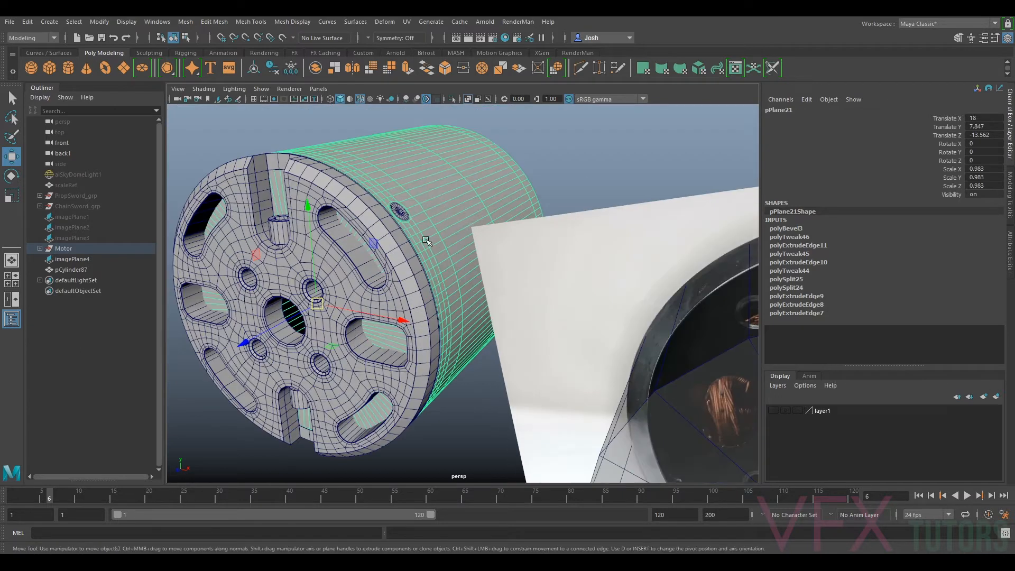
alt+drag(558, 254, 629, 221)
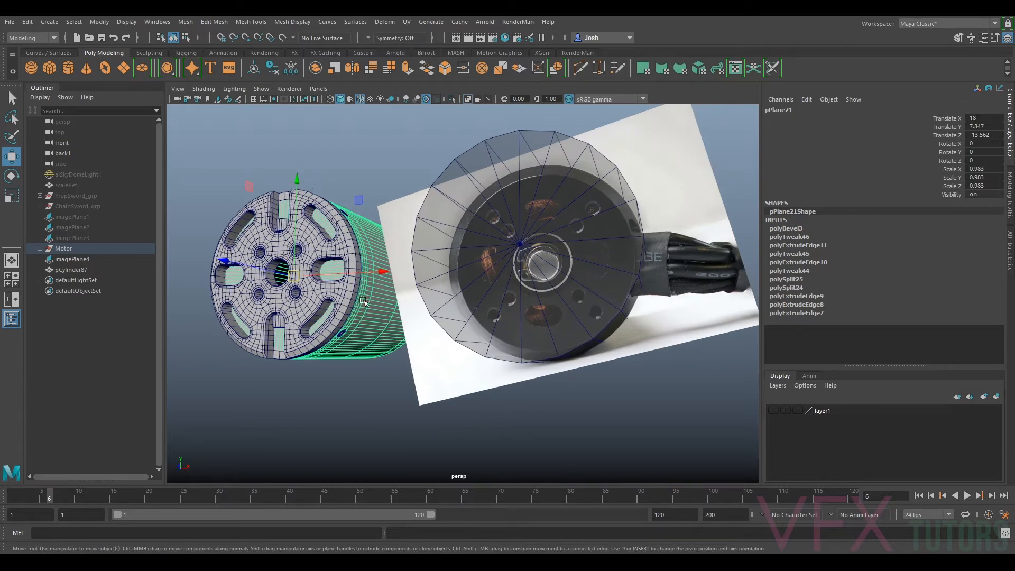
scroll(364, 302, up, 5)
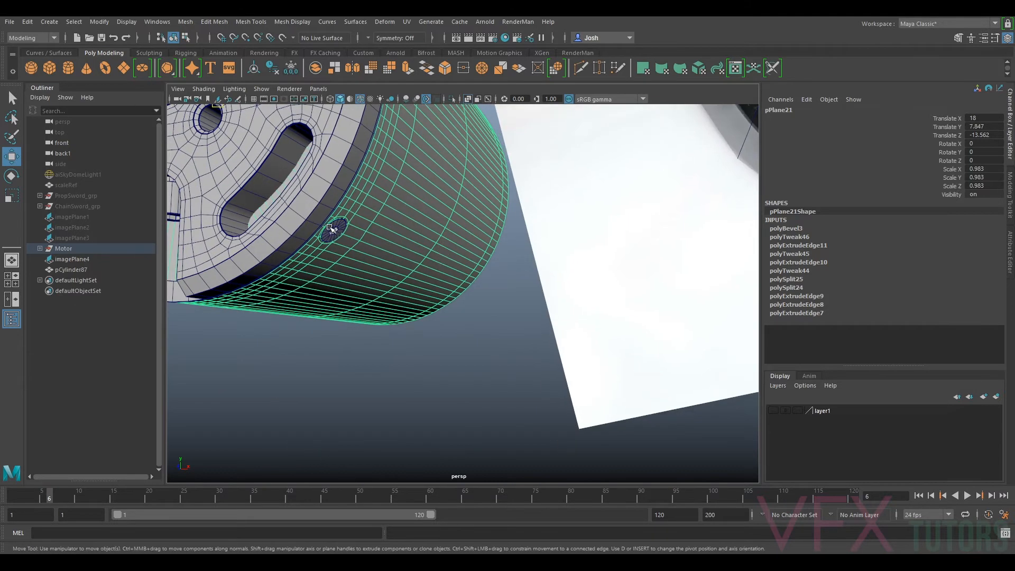
alt+middle_drag(437, 213, 418, 295)
alt+drag(480, 248, 476, 256)
alt+drag(432, 395, 342, 366)
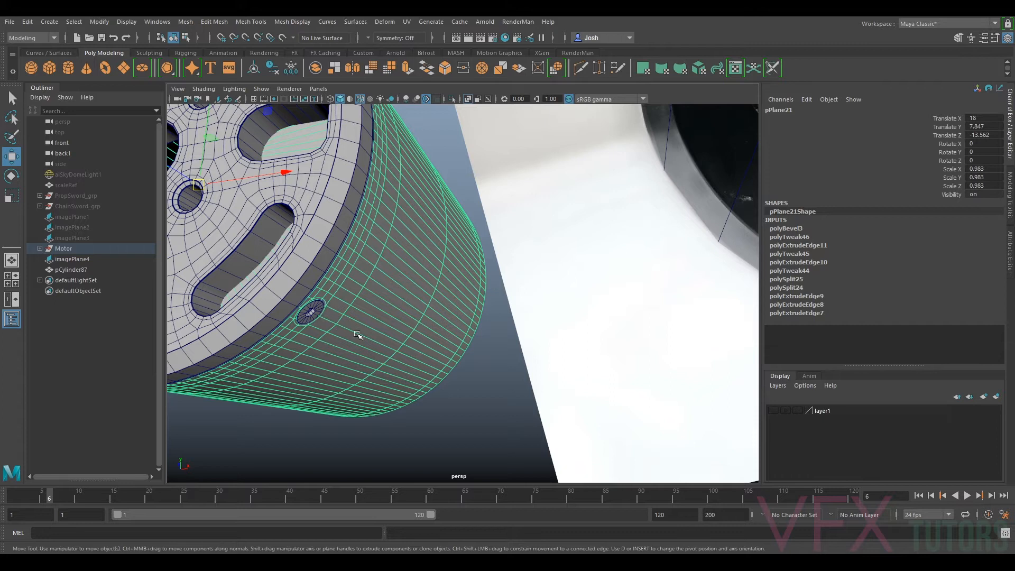
- Move the cylinder back along Z to about -8.3, behind the reference image
scroll(416, 334, down, 10)
alt+drag(484, 300, 499, 322)
alt+middle_drag(587, 328, 508, 293)
scroll(507, 294, up, 3)
alt+drag(526, 306, 587, 280)
click(639, 295)
alt+drag(659, 261, 612, 253)
alt+middle_drag(644, 256, 582, 241)
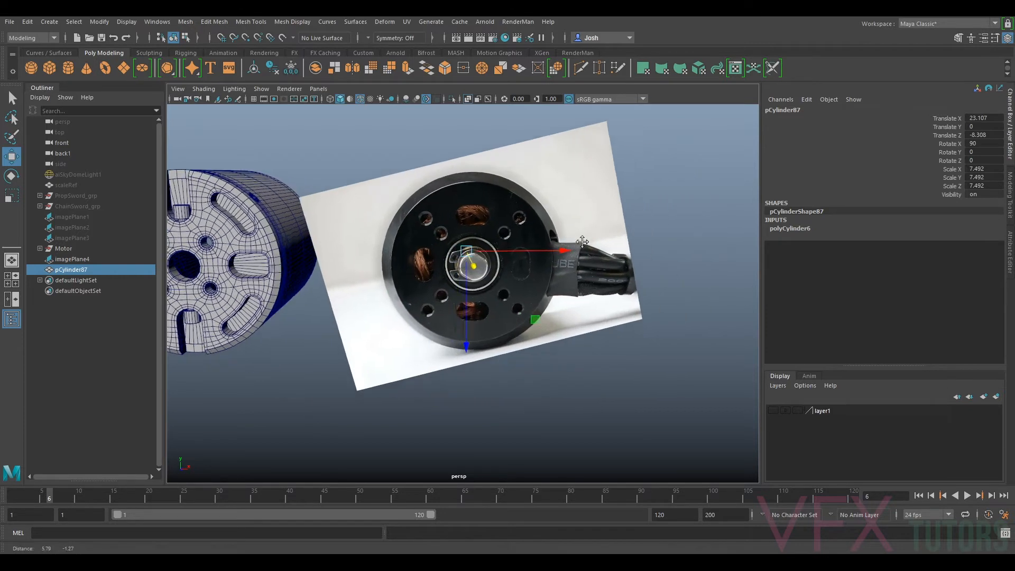
scroll(582, 241, up, 2)
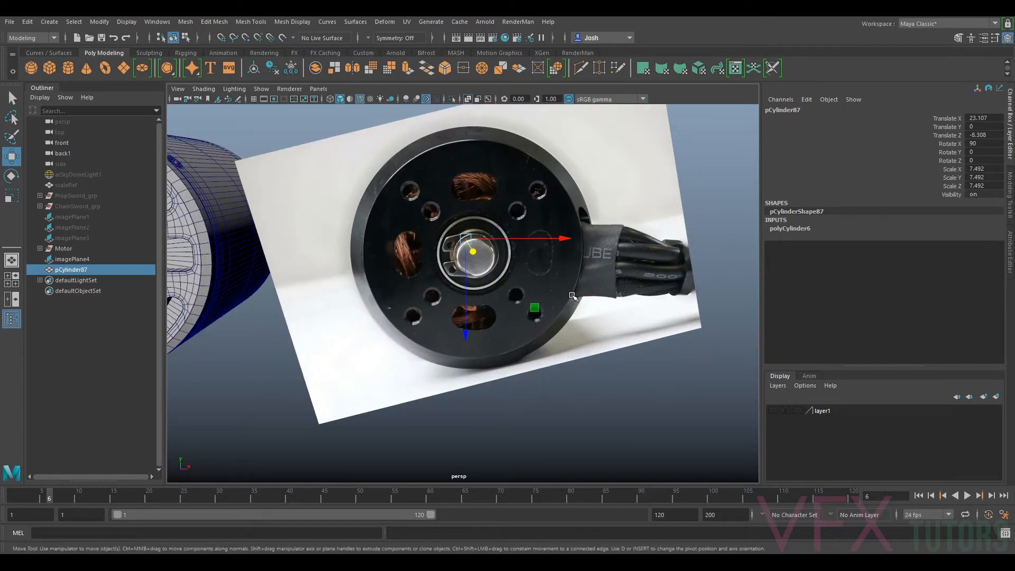
- Bring the cylinder forward along Z so it stands in front of the reference photo
scroll(521, 272, down, 3)
alt+drag(513, 296, 506, 299)
scroll(507, 299, up, 3)
scroll(474, 261, up, 2)
drag(471, 258, 484, 289)
scroll(529, 286, down, 5)
alt+drag(574, 280, 566, 274)
- Show and hide imagePlane3, imagePlane2 and imagePlane1 in turn to review the other motor reference photos
click(73, 239)
key(ctrl+h)
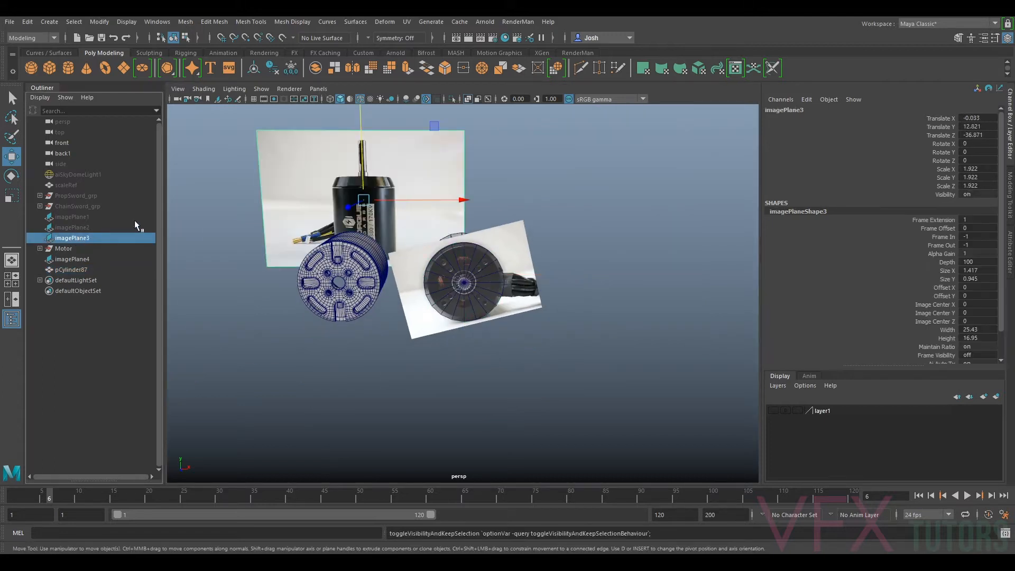
key(ctrl+h)
click(79, 228)
key(ctrl+h)
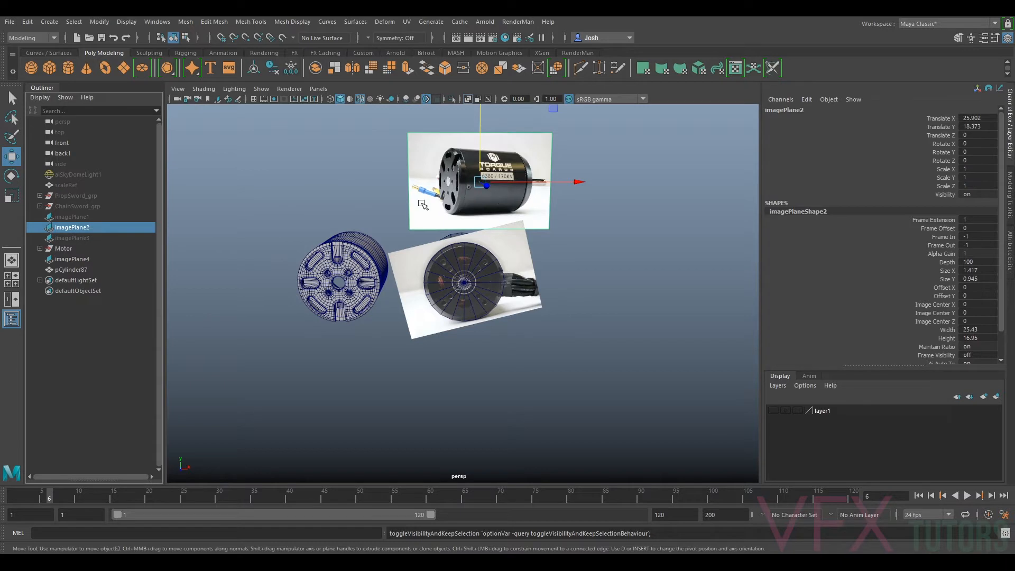
key(ctrl+h)
click(71, 217)
key(ctrl+h)
key(ctrl+h)
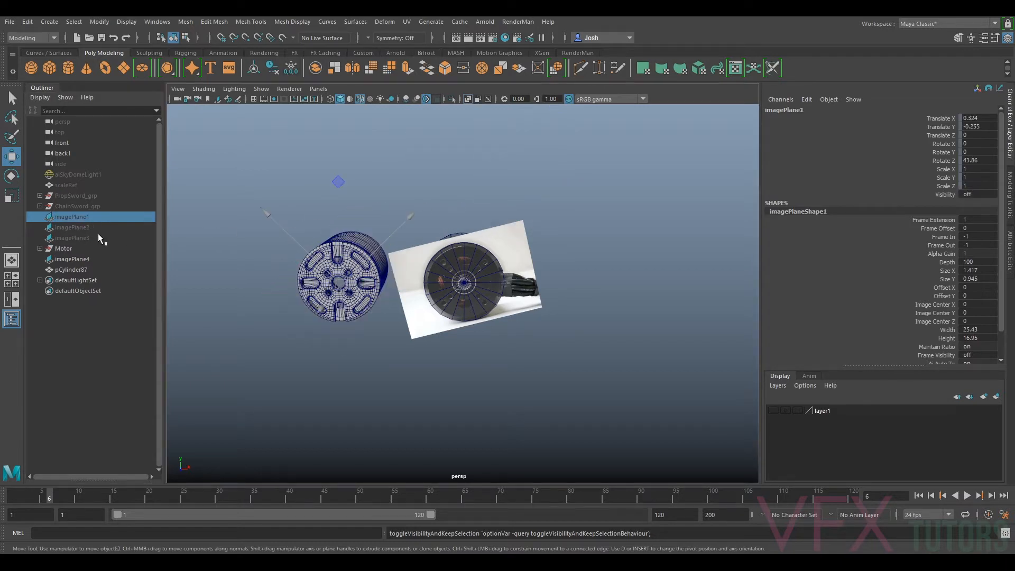
- Display imagePlane2 and imagePlane3 to check the motor's side photos, and hide both again
click(84, 227)
key(ctrl+h)
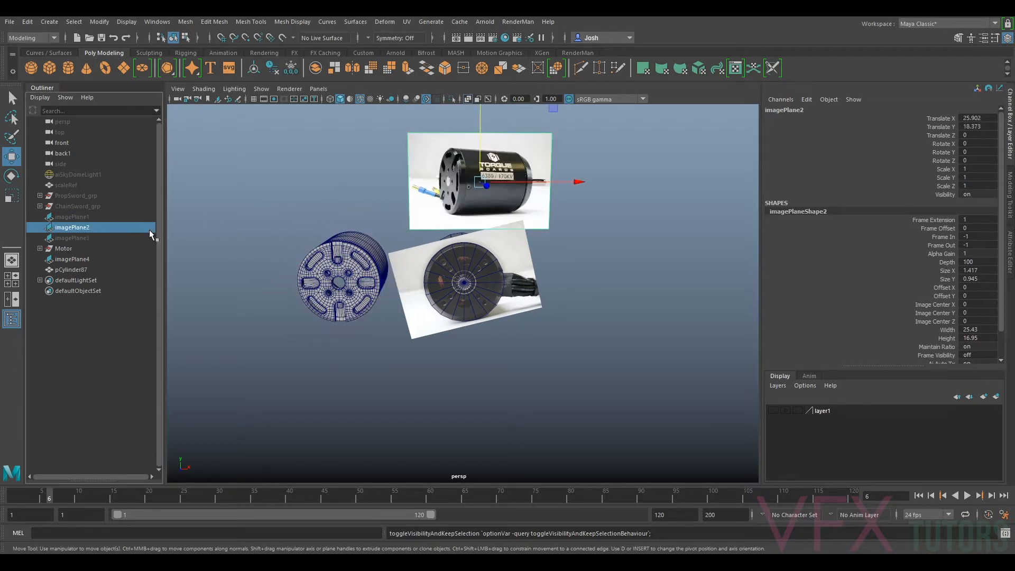
click(86, 237)
key(ctrl+h)
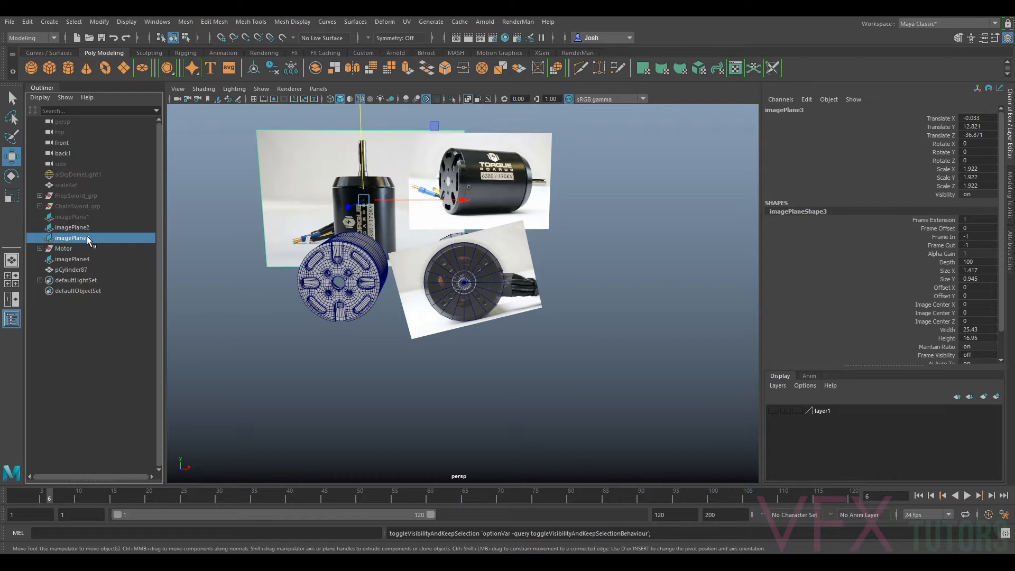
click(80, 227)
key(ctrl+h)
click(85, 238)
key(ctrl+h)
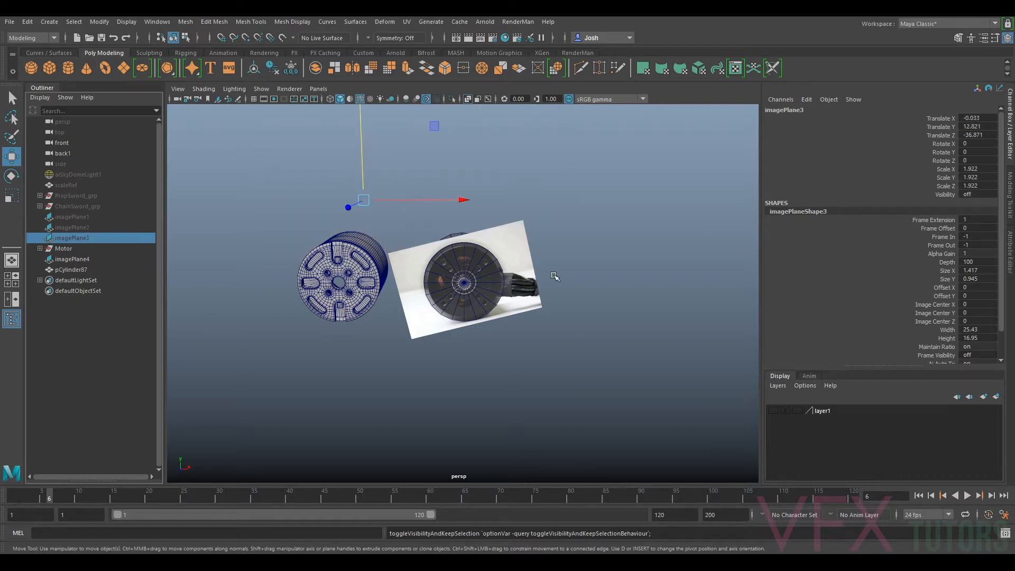
- Examine the holes, centre ring and cable outlet in the end-face photo and compare them with the existing motor shell
scroll(541, 253, up, 10)
alt+middle_drag(657, 218, 591, 233)
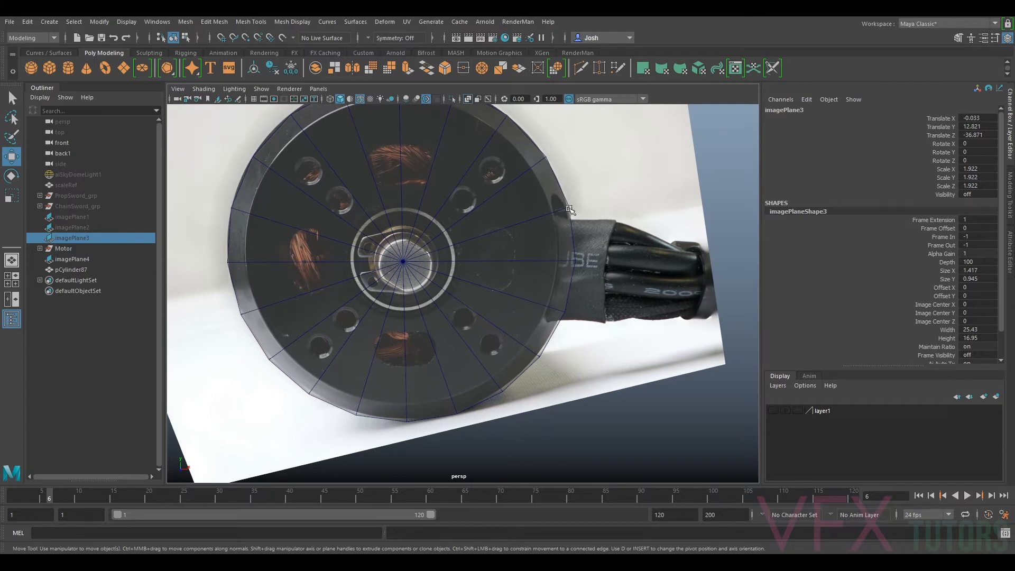
scroll(573, 242, down, 5)
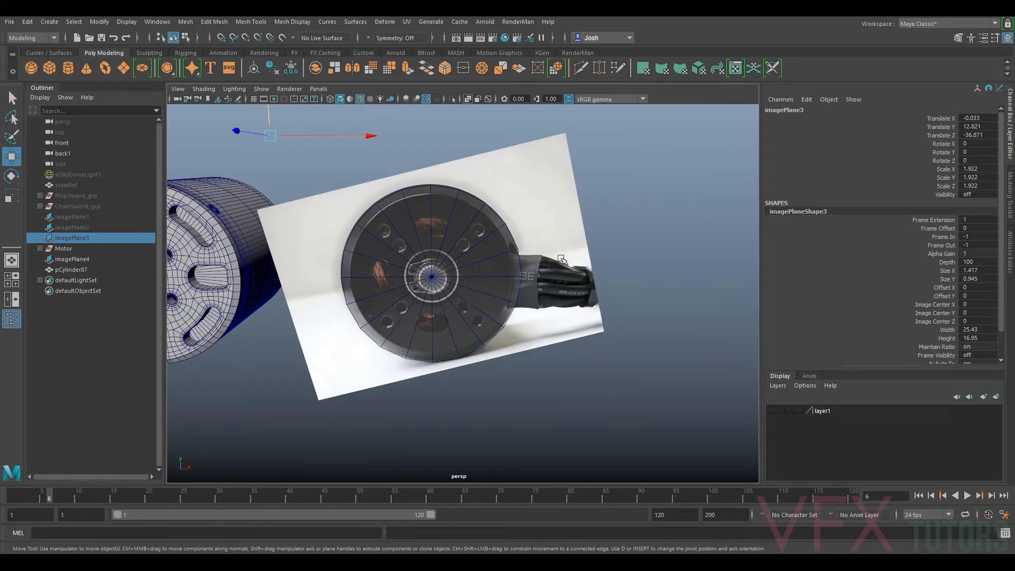
scroll(561, 257, up, 7)
alt+middle_drag(343, 231, 493, 265)
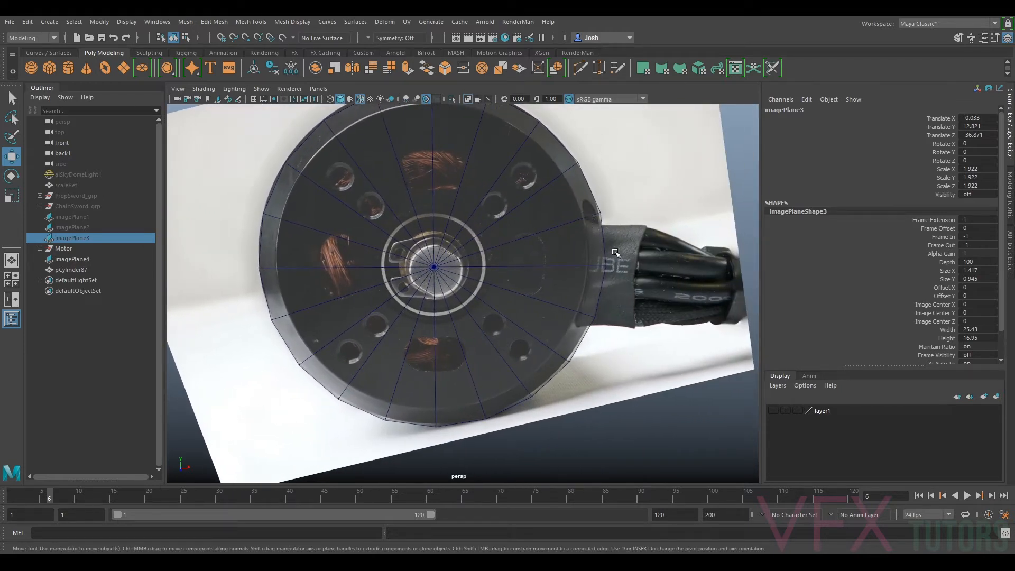
scroll(606, 249, down, 4)
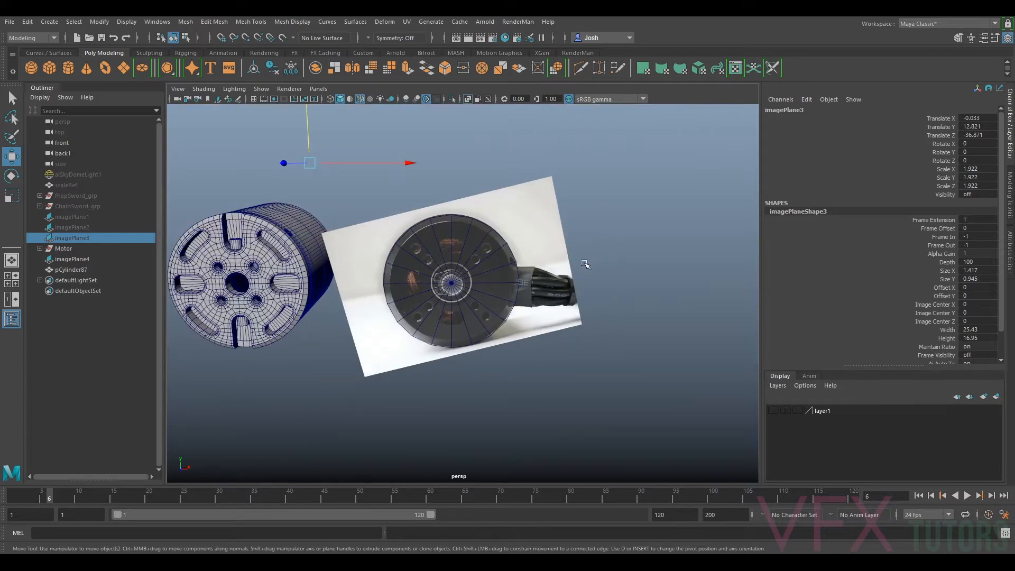
click(298, 213)
alt+middle_drag(416, 249, 477, 261)
scroll(465, 256, up, 4)
alt+drag(430, 248, 387, 262)
alt+drag(616, 295, 606, 294)
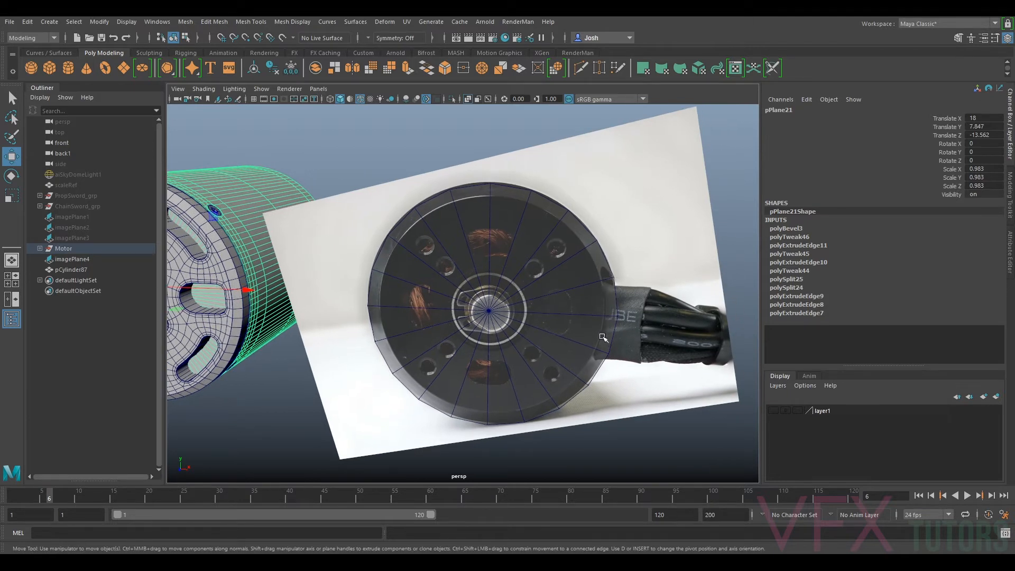
- Select the cylinder over the reference photo and switch to the front orthographic view, framed closely on the end face
click(563, 254)
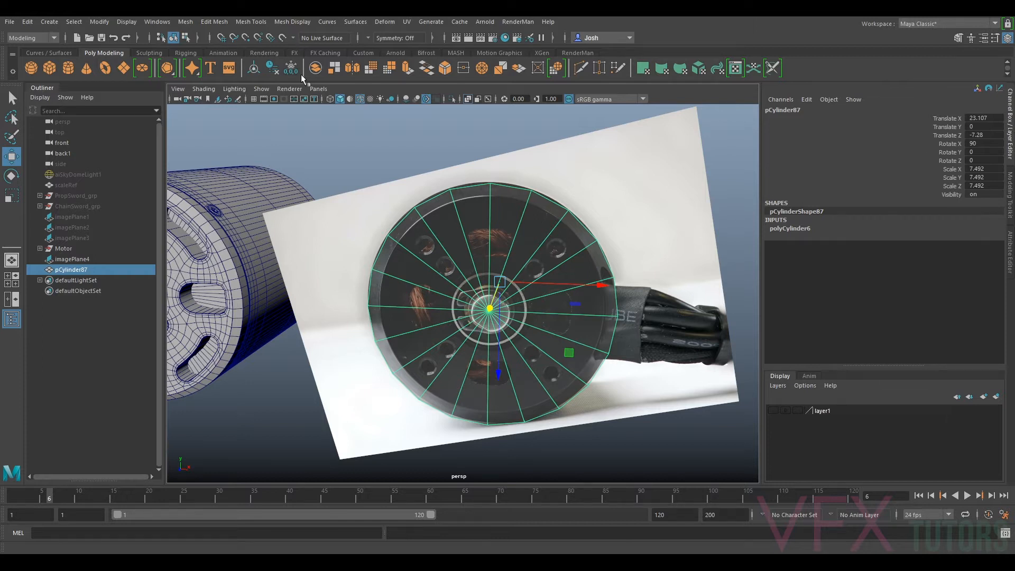
click(318, 89)
mouse_move(339, 112)
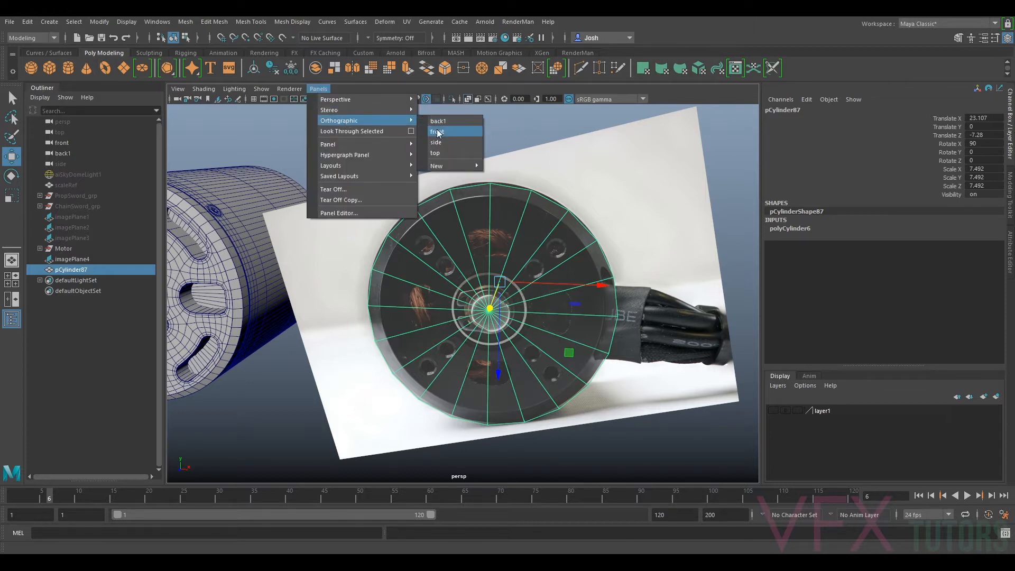
click(439, 132)
alt+middle_drag(636, 310, 606, 304)
alt+right_drag(605, 304, 657, 313)
alt+middle_drag(680, 316, 588, 287)
alt+right_drag(590, 288, 617, 306)
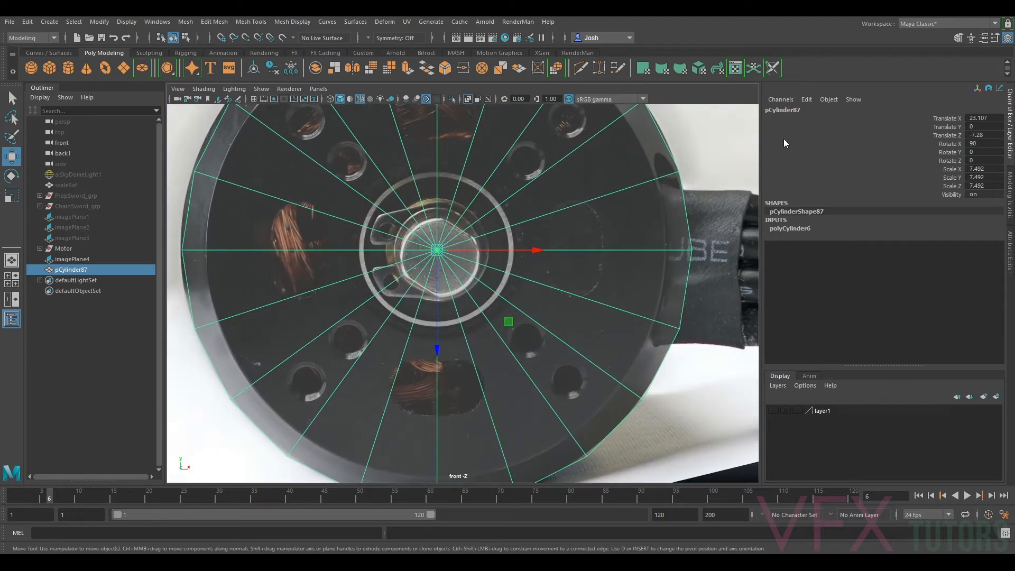
- Set the cylinder's Subdivisions Axis to 32 after trying 26 and 30 against the photo's outline
click(1011, 214)
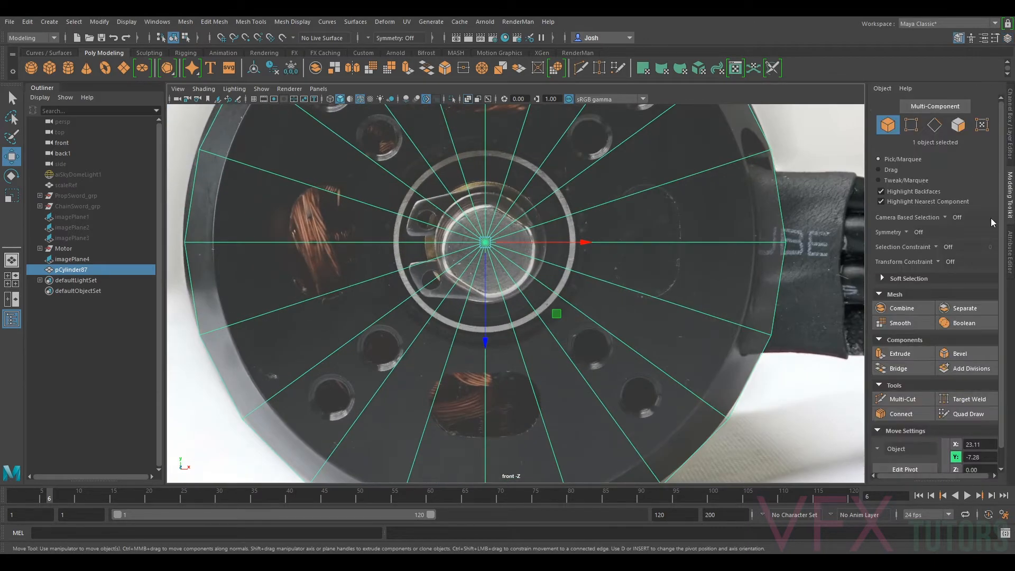
click(1010, 253)
click(897, 108)
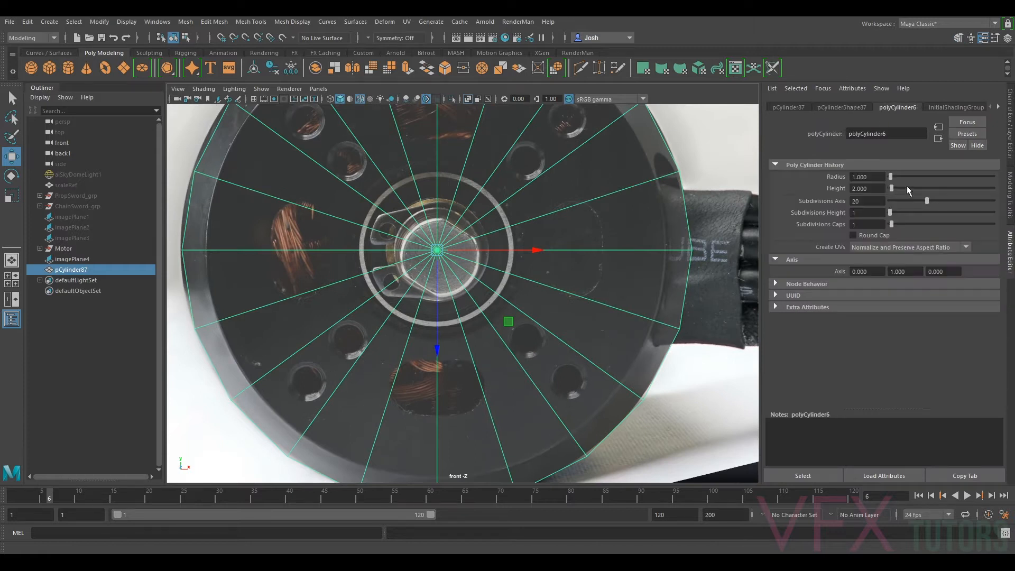
drag(927, 200, 940, 201)
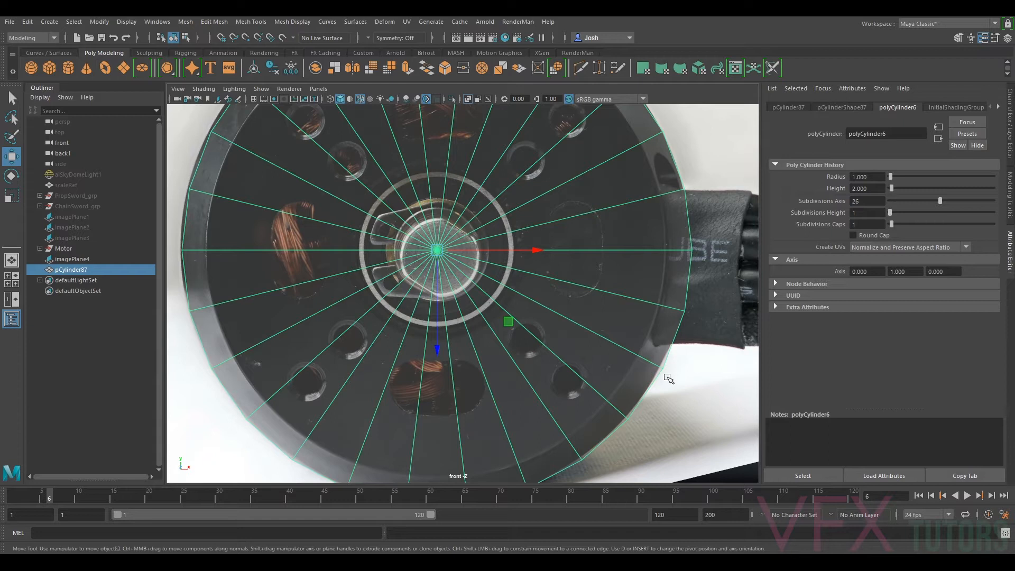
drag(940, 201, 948, 201)
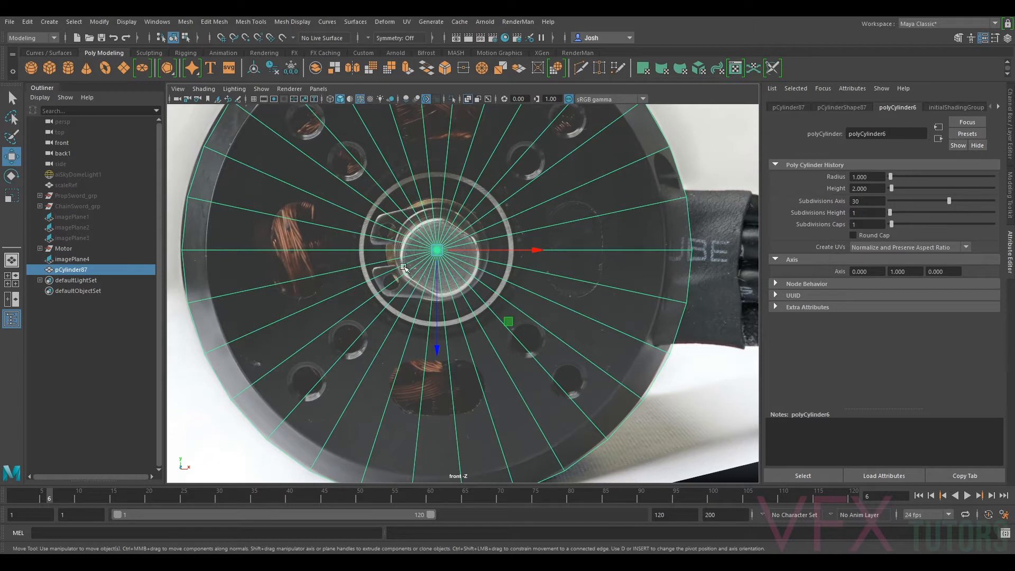
scroll(522, 259, down, 2)
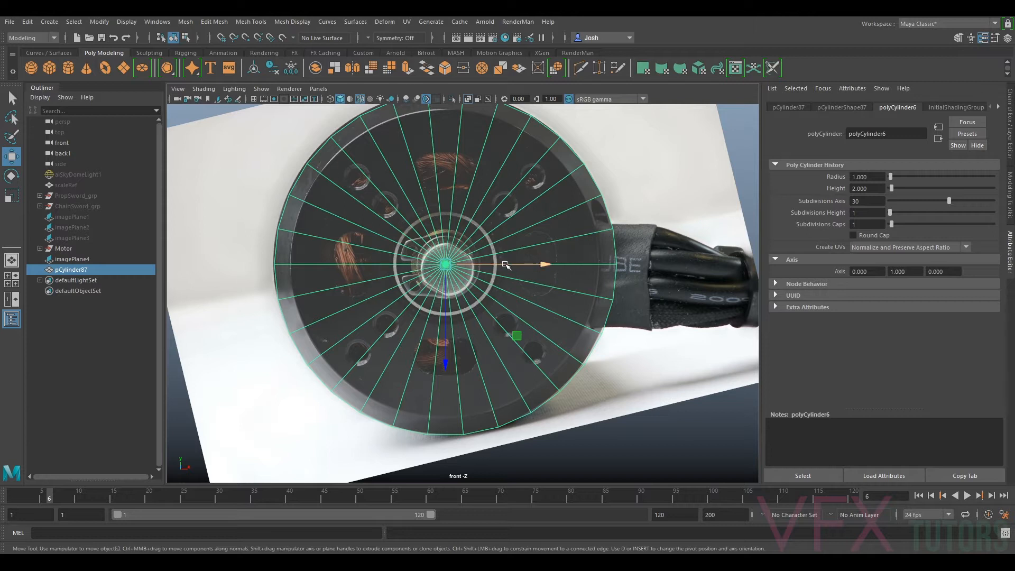
alt+right_drag(482, 201, 656, 209)
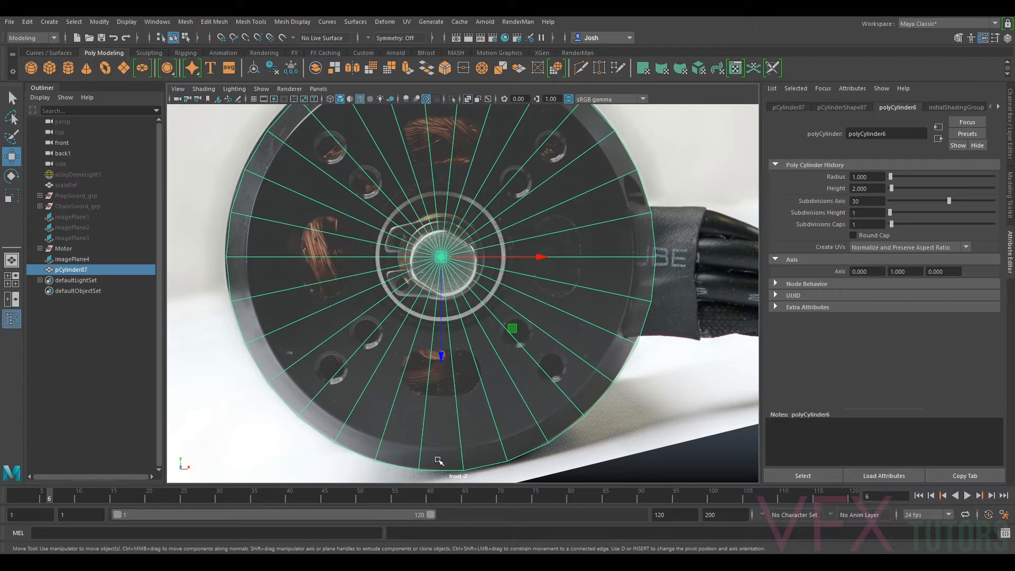
scroll(492, 261, down, 2)
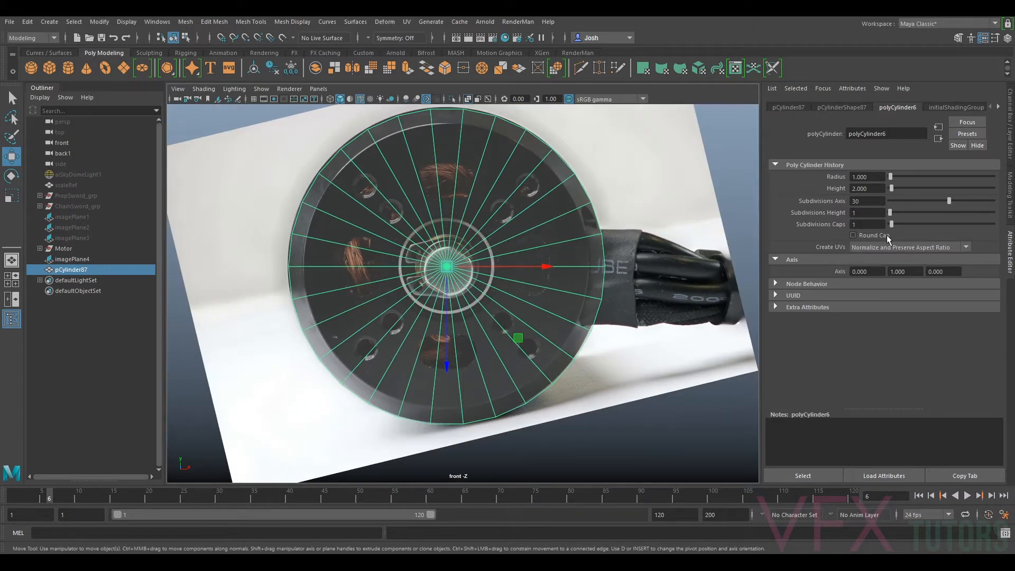
drag(951, 202, 952, 203)
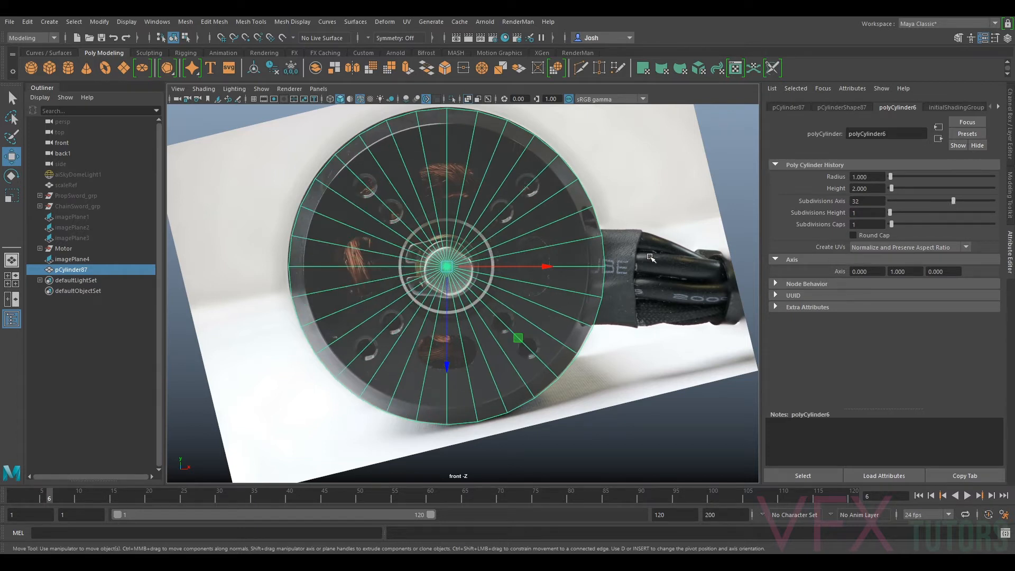
drag(952, 202, 953, 202)
- Switch to the perspective view and examine how the cylinder's edge divisions line up with the cable outlet in the photo
scroll(499, 266, down, 3)
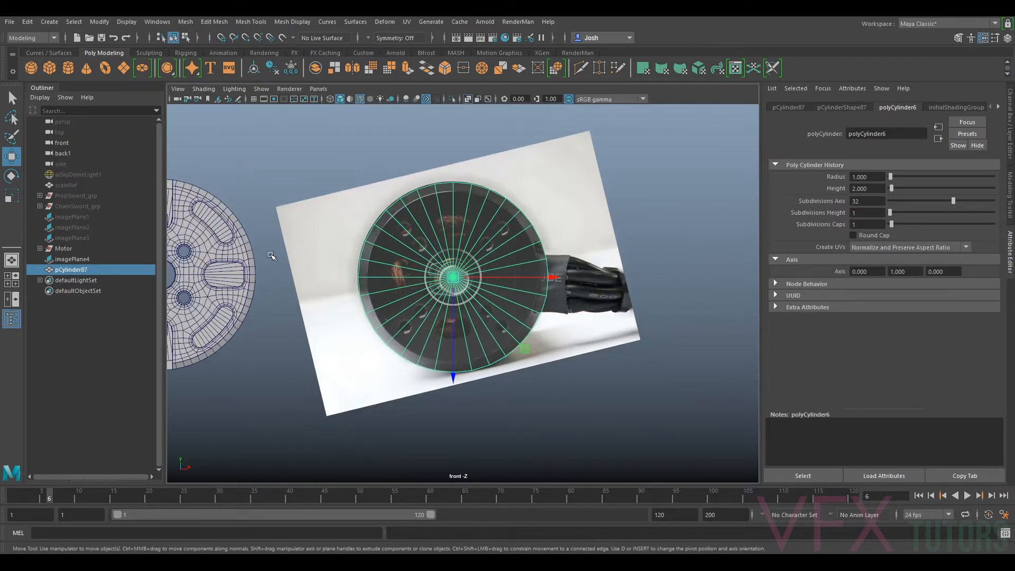
alt+click(265, 275)
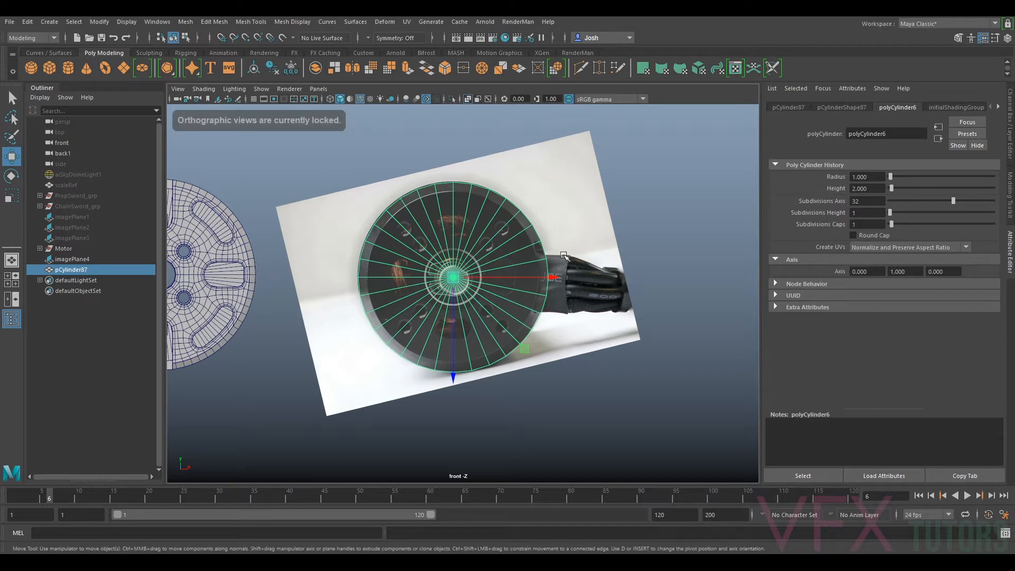
click(318, 89)
mouse_move(337, 104)
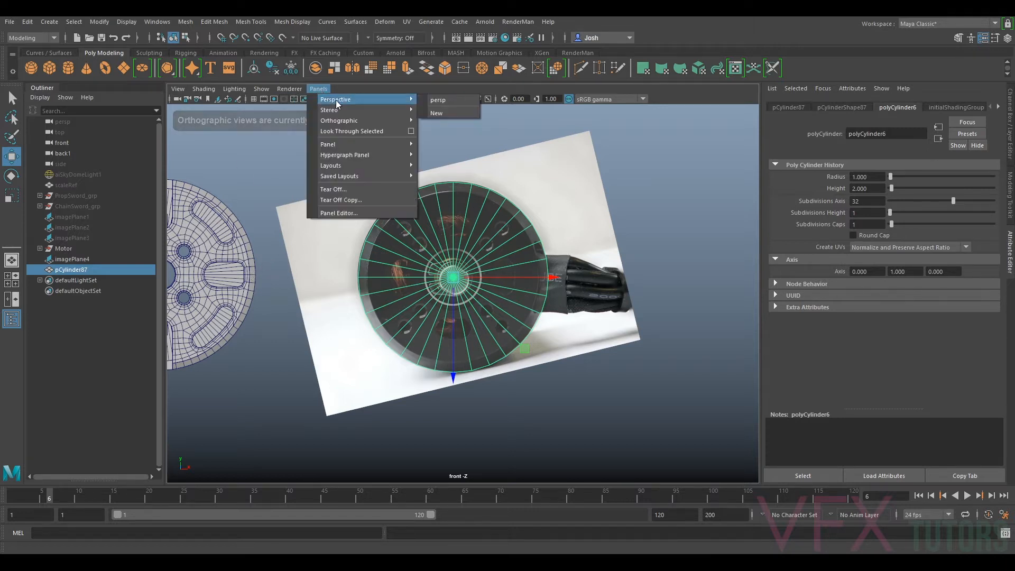
click(458, 106)
alt+drag(626, 211, 562, 357)
scroll(529, 400, up, 5)
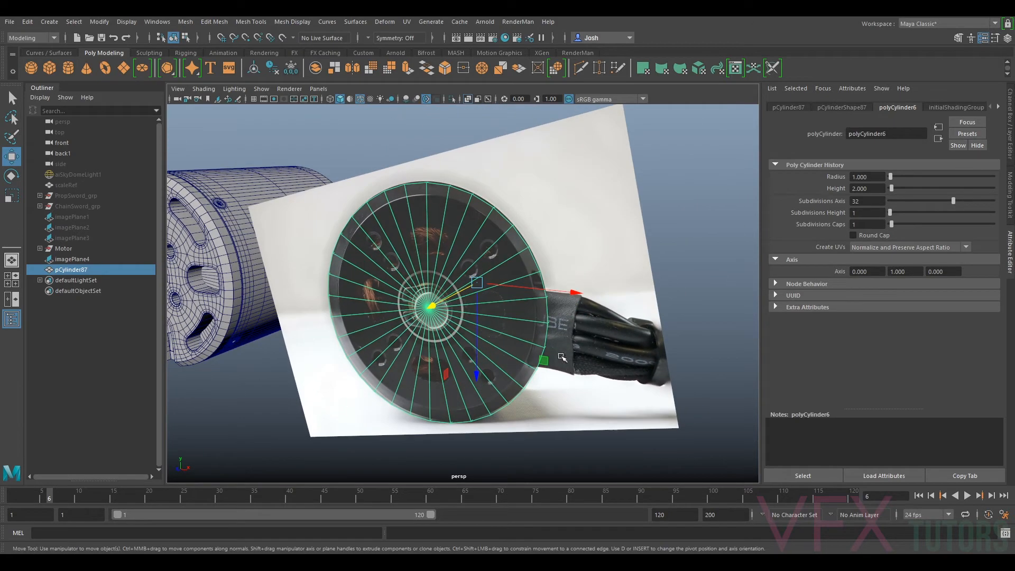
click(608, 337)
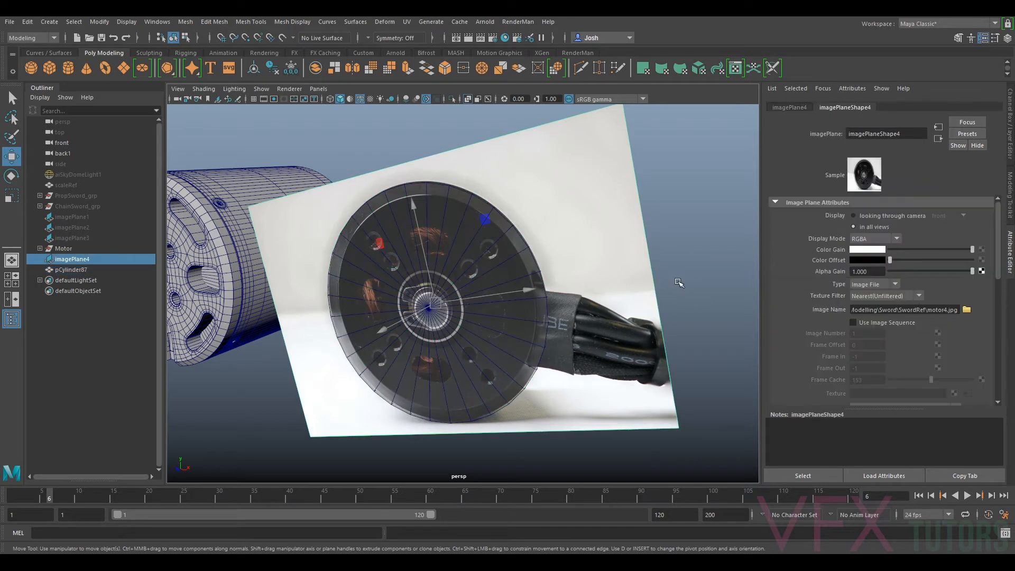
click(454, 328)
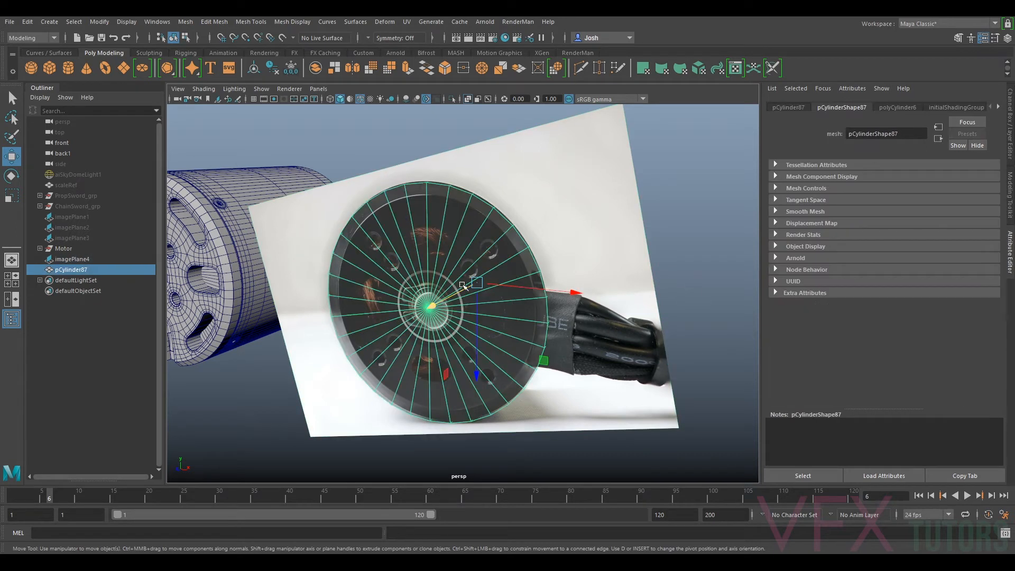
alt+drag(538, 363, 555, 329)
alt+middle_drag(603, 309, 539, 332)
scroll(539, 332, up, 5)
alt+drag(575, 299, 569, 301)
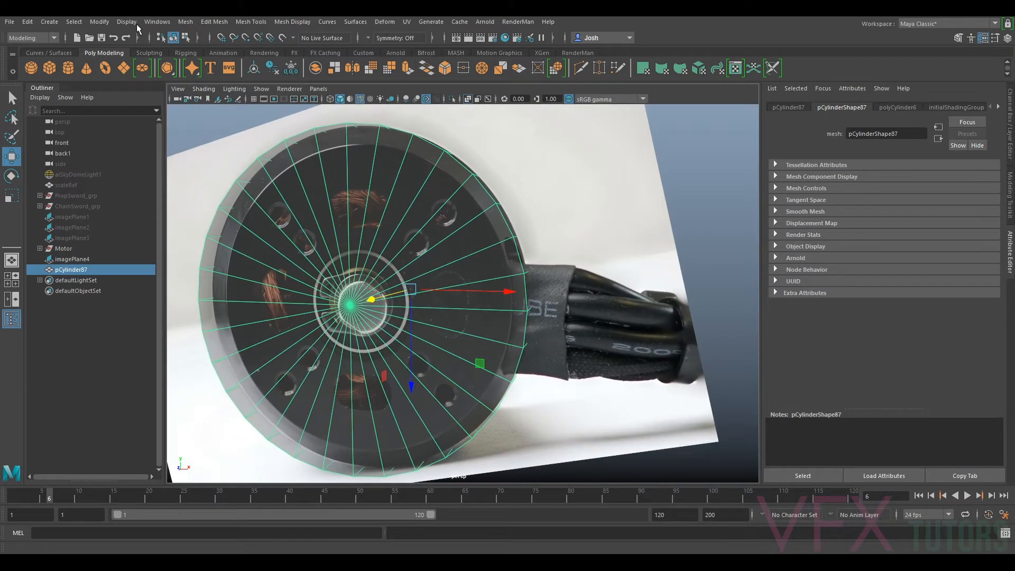
- Return to the front view and compare the cylinder with 30 and 32 axis subdivisions, keeping 32
click(319, 88)
mouse_move(371, 121)
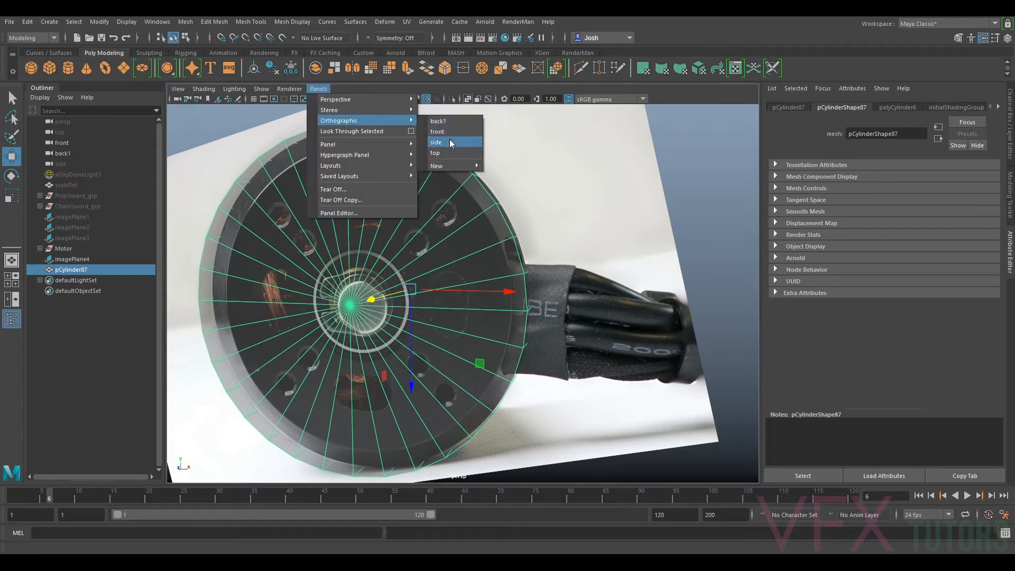
click(449, 132)
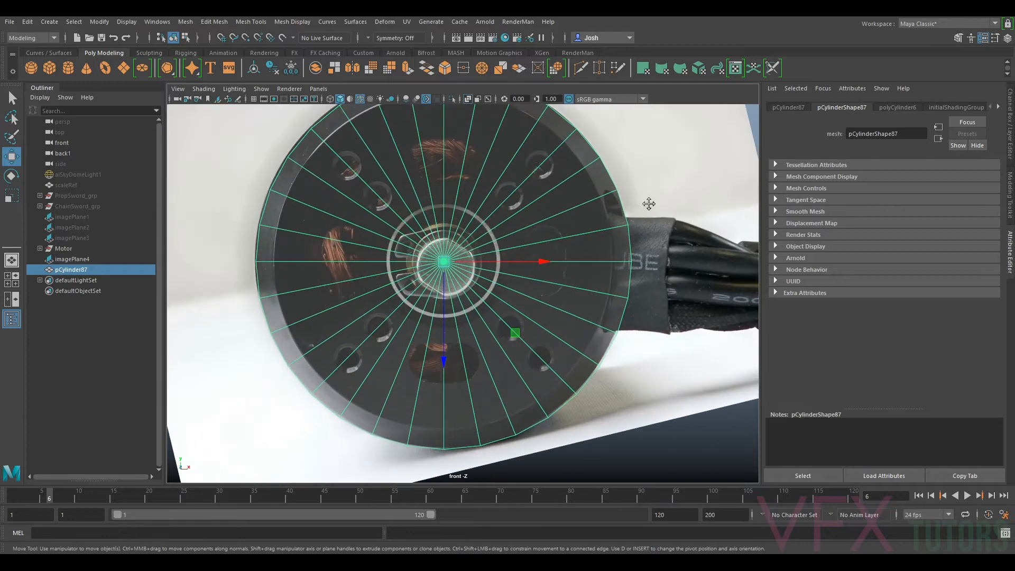
click(906, 107)
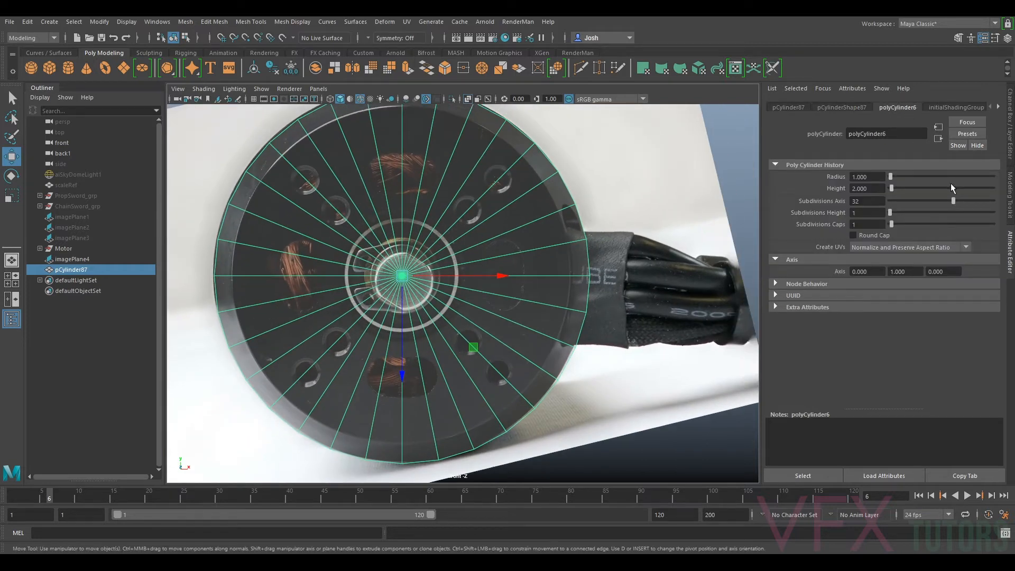
alt+middle_drag(570, 194, 556, 202)
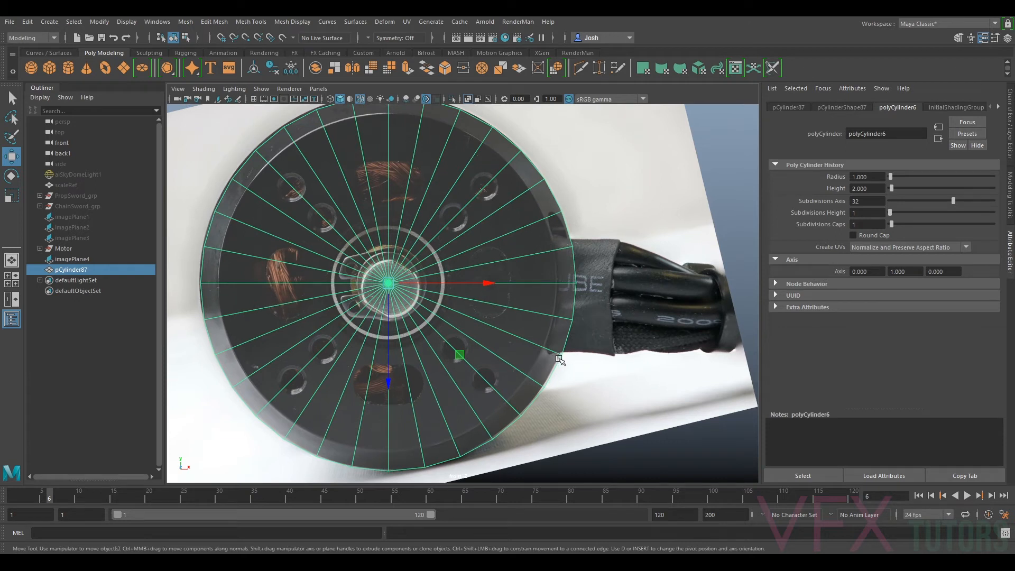
drag(951, 197, 948, 198)
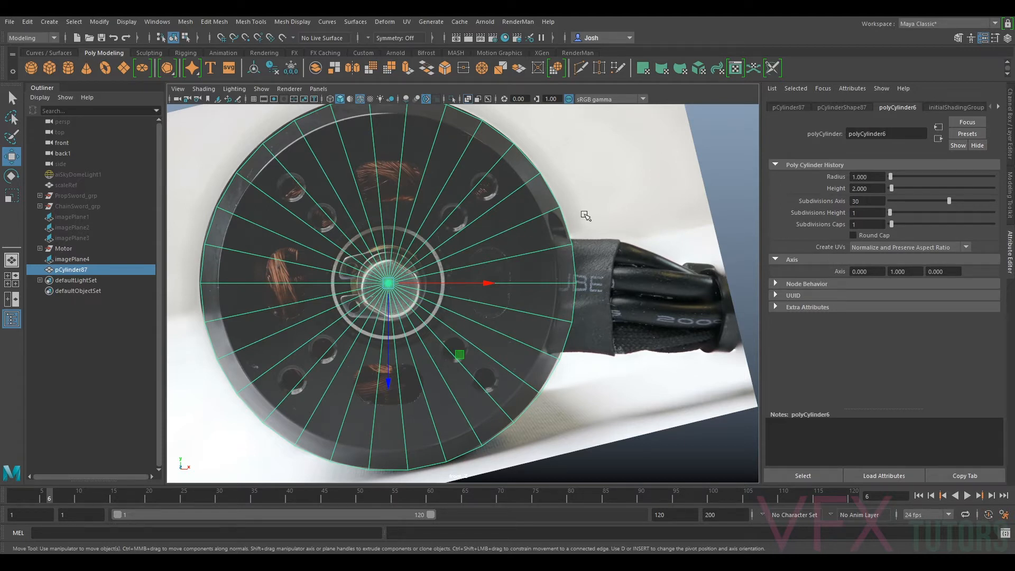
drag(949, 207, 953, 205)
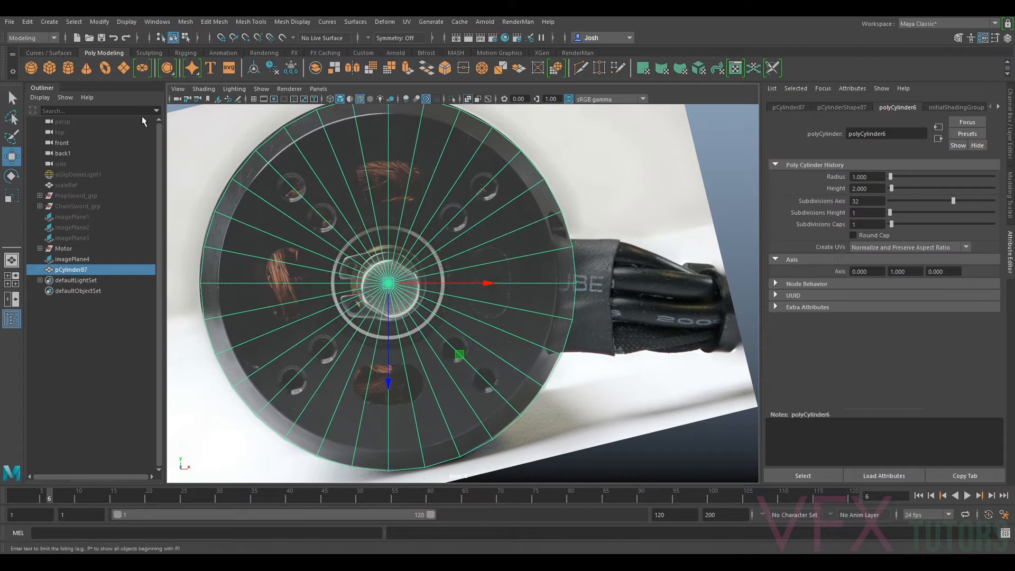
- Measure the distance between two neighbouring rim vertices just above the cable outlet with the Distance Tool, snapping to the vertices
click(49, 22)
mouse_move(109, 196)
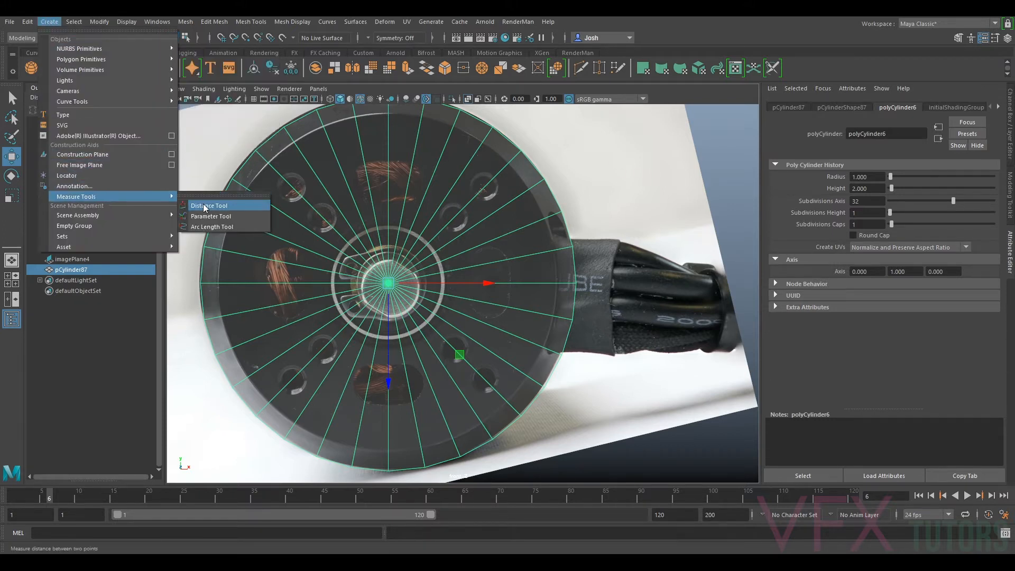
click(227, 197)
key(v)
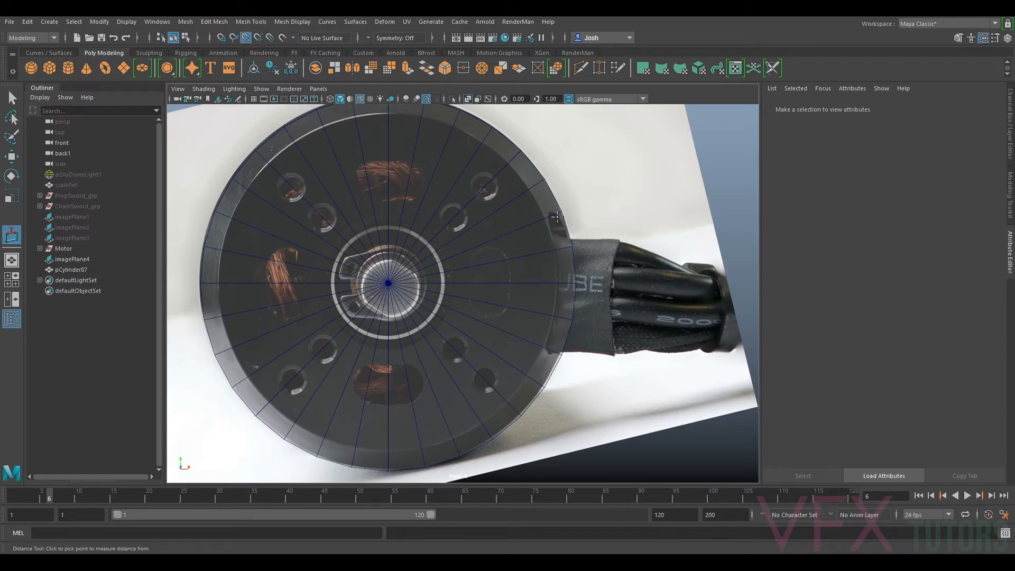
click(564, 212)
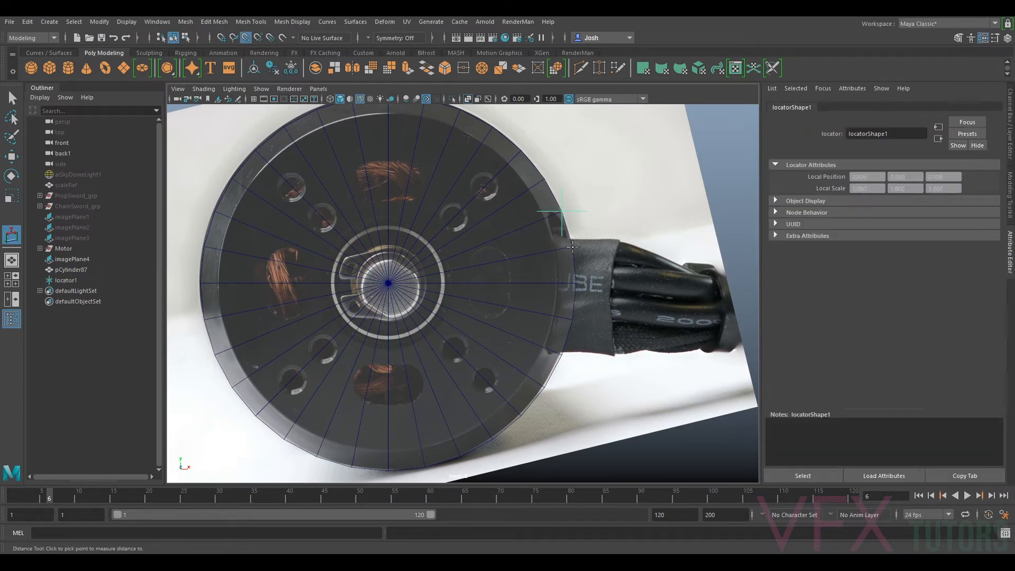
click(573, 246)
scroll(547, 245, up, 2)
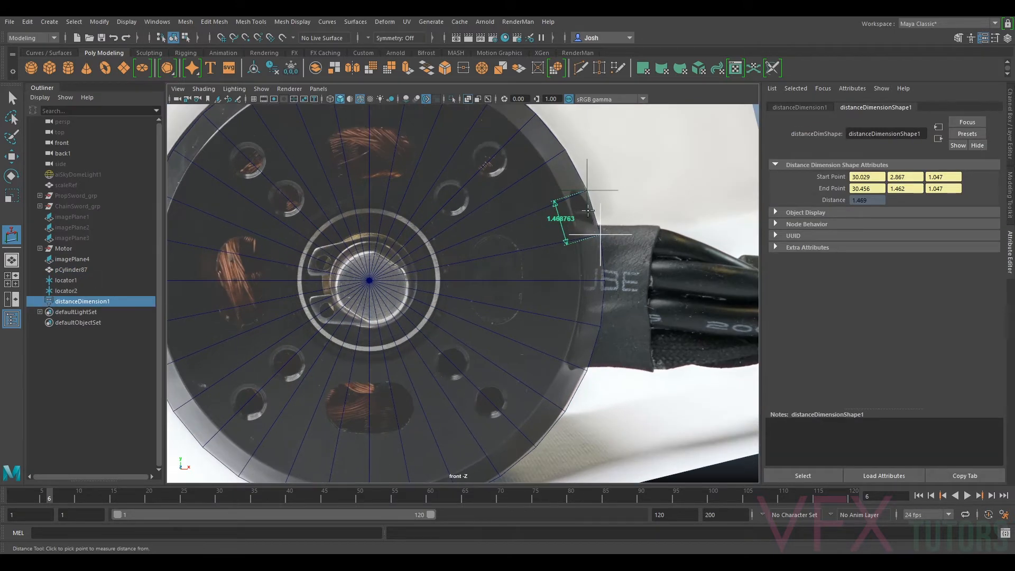
- Switch to the perspective view, create a polygon plane and select it with the Move tool active
click(318, 88)
mouse_move(365, 99)
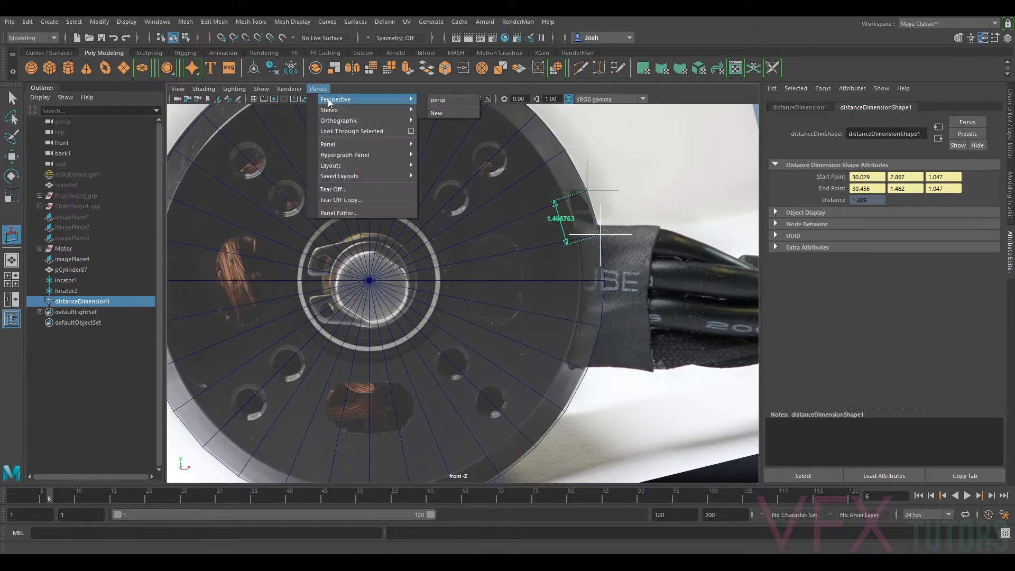
click(458, 100)
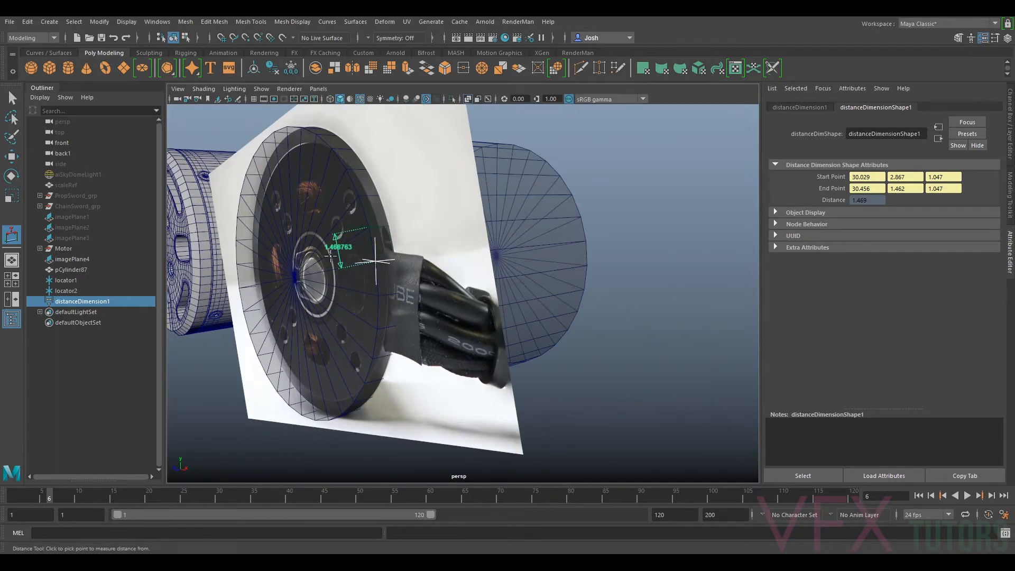
alt+drag(449, 260, 470, 263)
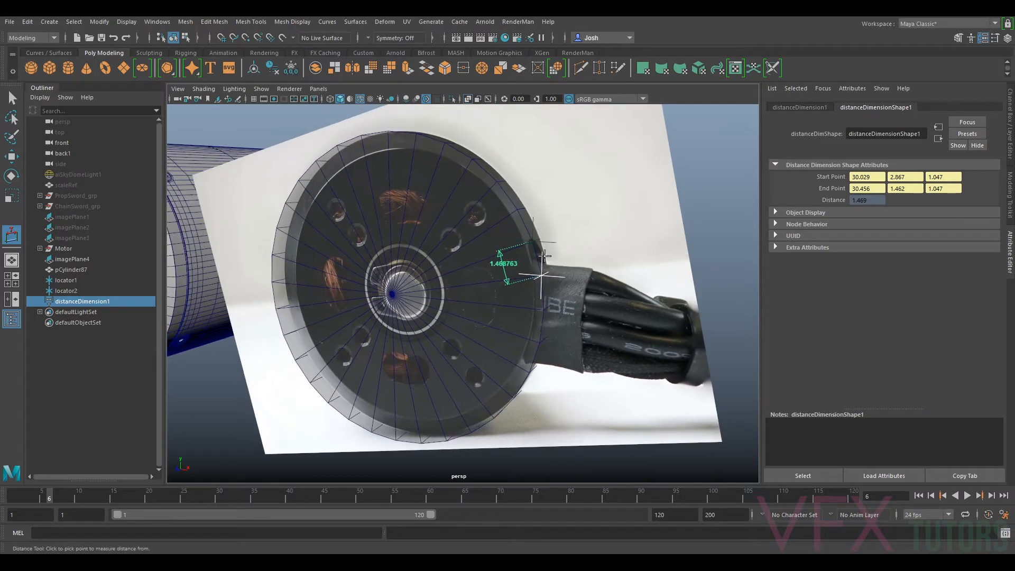
click(126, 73)
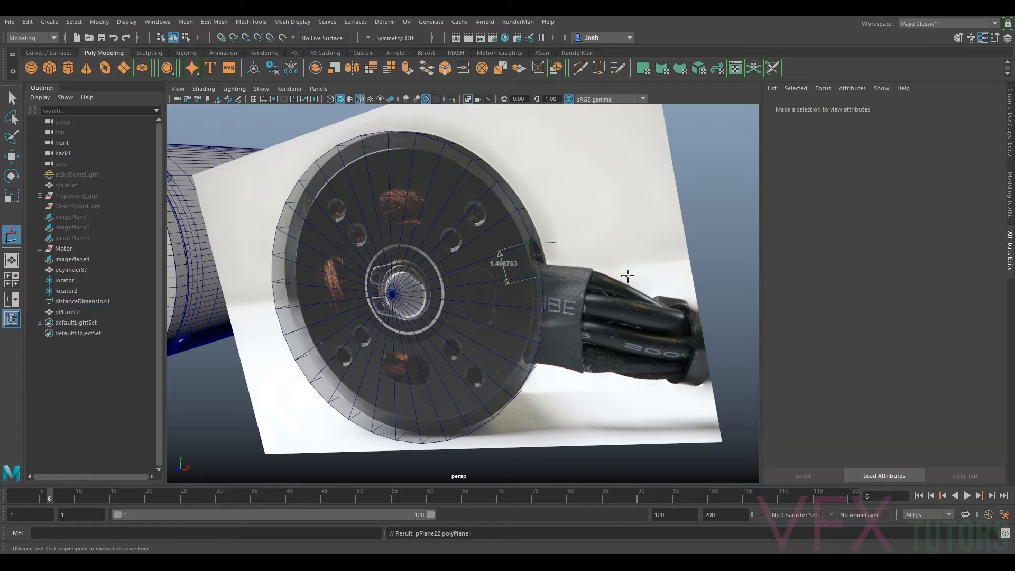
scroll(511, 281, down, 5)
alt+drag(510, 281, 510, 288)
key(w)
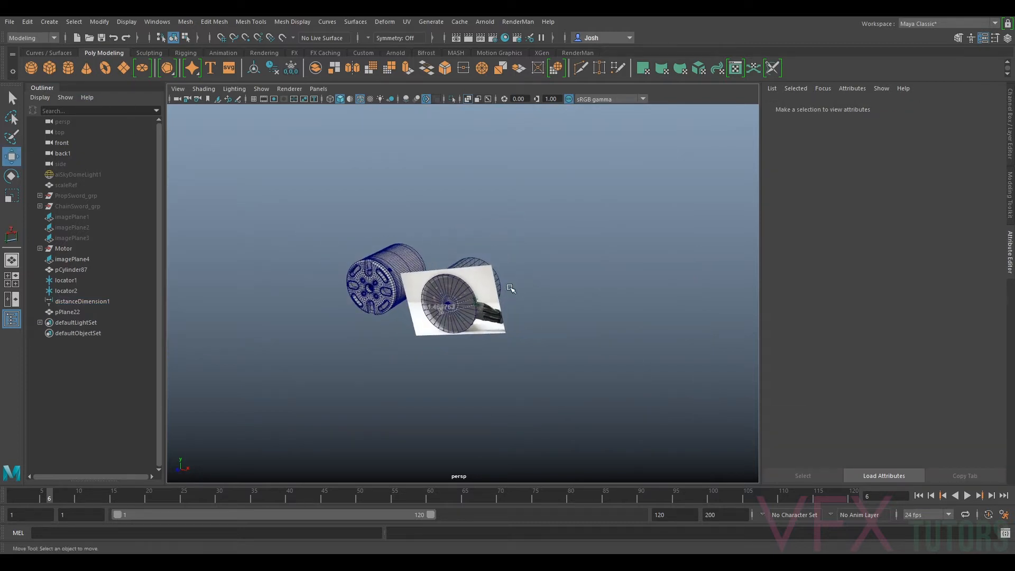
click(63, 312)
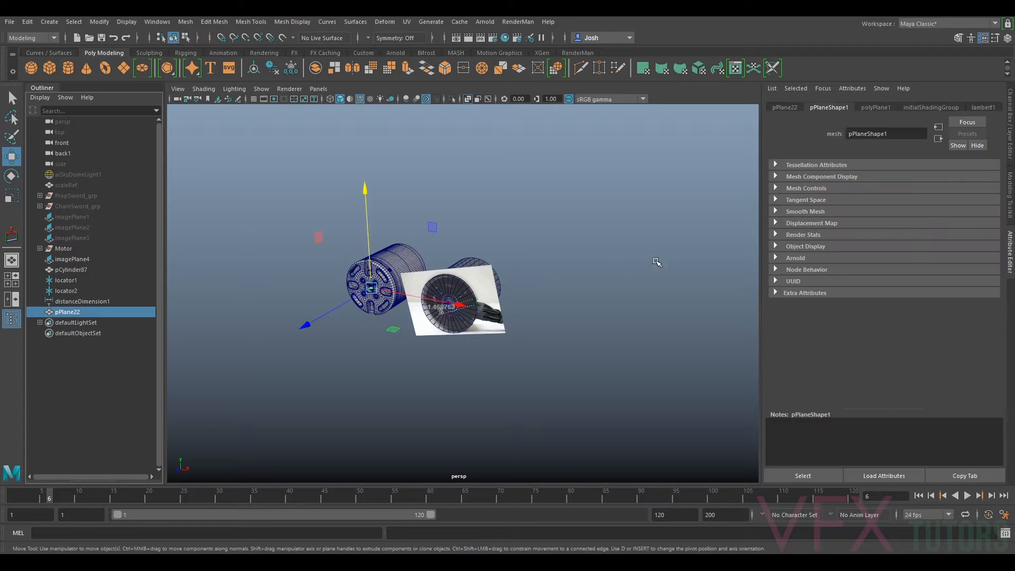
scroll(507, 283, up, 2)
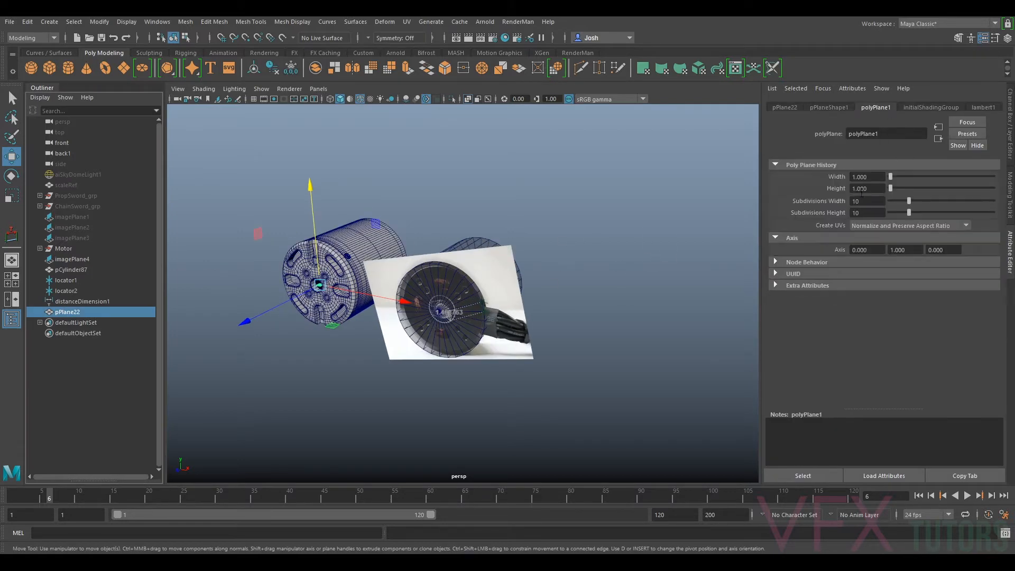
- Set the polygon plane's Width and Height to 1.468
drag(874, 177, 828, 181)
scroll(477, 277, up, 4)
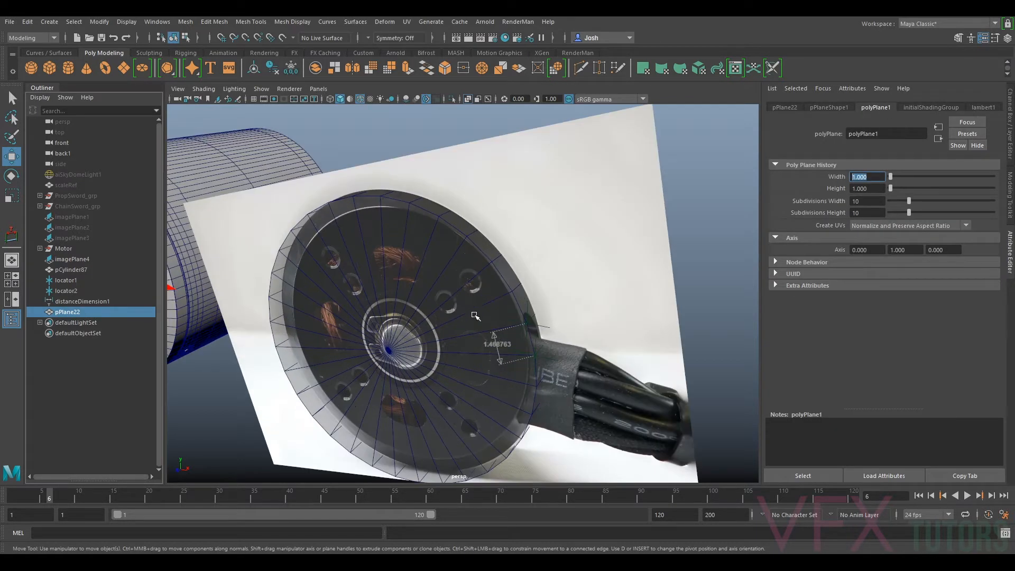
alt+drag(477, 318, 730, 275)
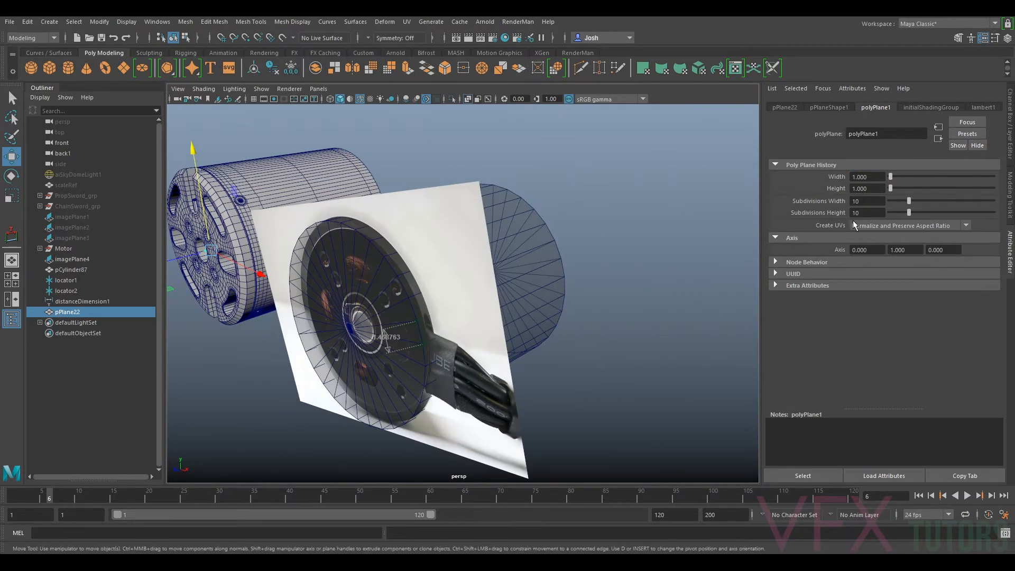
click(875, 176)
text(1.468)
click(873, 188)
text(1.4)
key(Return)
- Move the plane along X to clear space beyond the cable end of the photo, and set its width and height subdivisions to 1
drag(243, 265, 682, 466)
key(f)
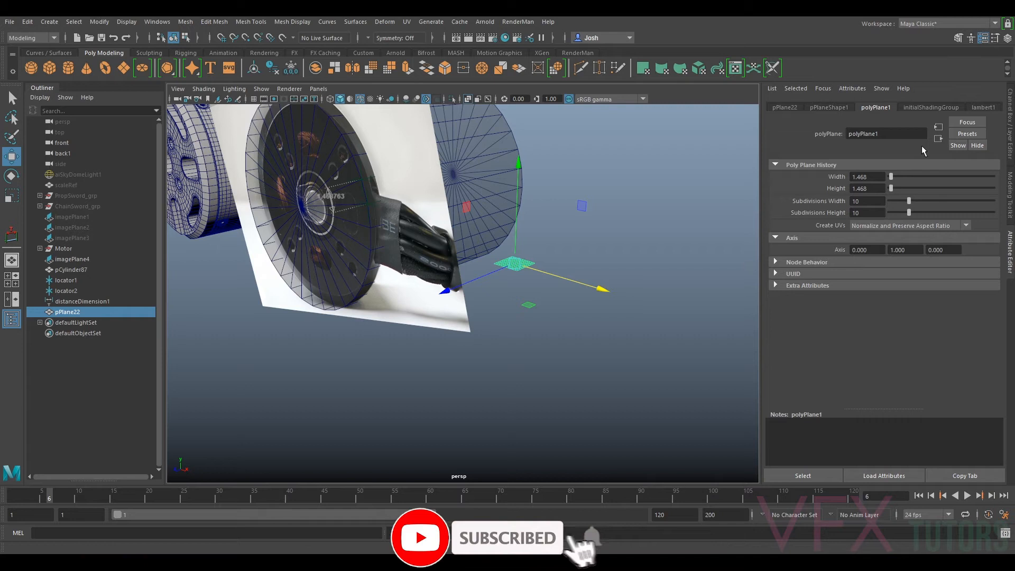
drag(909, 202, 839, 210)
drag(909, 213, 841, 216)
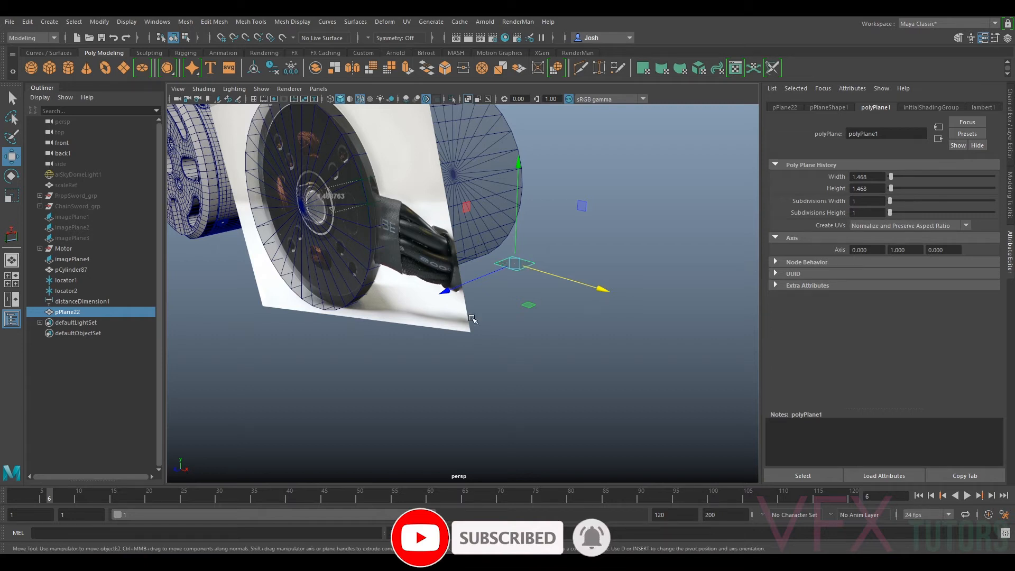
- Examine the plane from several angles and compare it with the cylinder's measured rim segment
alt+drag(548, 334, 608, 270)
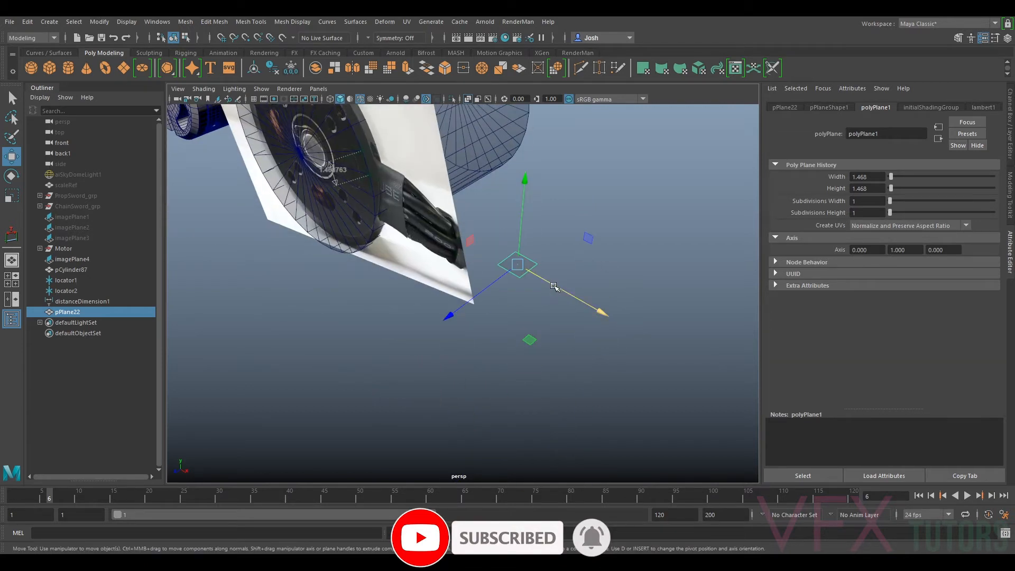
alt+drag(601, 333, 639, 304)
alt+right_drag(638, 304, 551, 340)
alt+drag(492, 166, 494, 266)
alt+middle_drag(494, 266, 525, 246)
scroll(521, 257, up, 5)
alt+drag(564, 234, 563, 269)
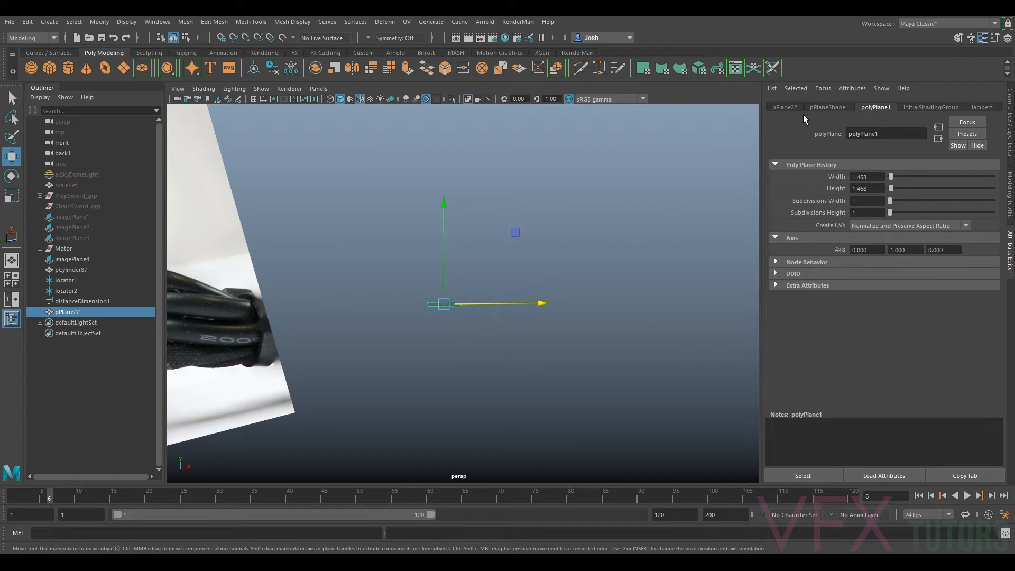
scroll(418, 341, down, 5)
alt+middle_drag(432, 333, 560, 341)
alt+middle_drag(455, 303, 446, 269)
scroll(445, 269, up, 3)
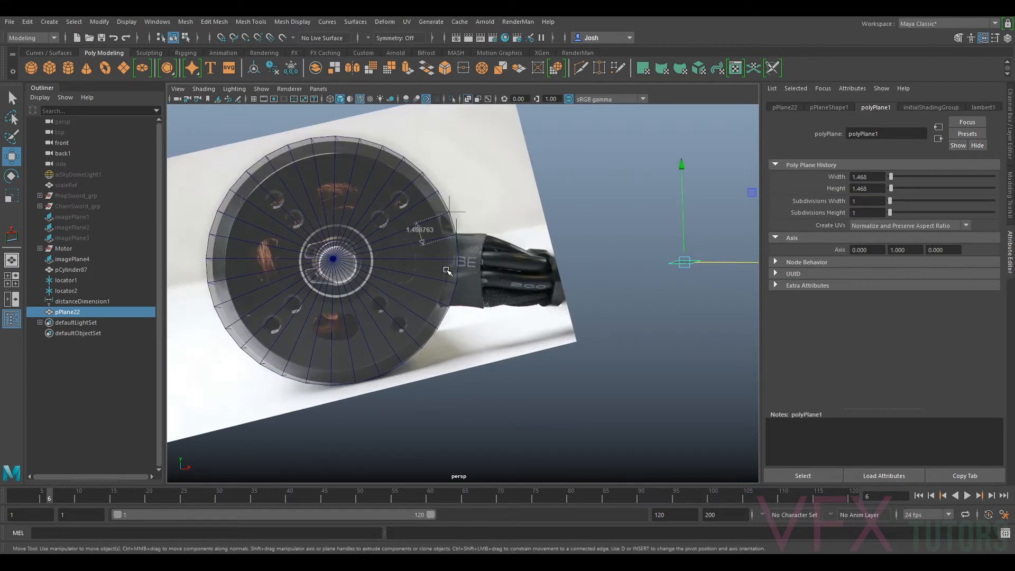
- Select the cylinder over the reference photo and check its construction settings and outline in the perspective and front views
click(448, 264)
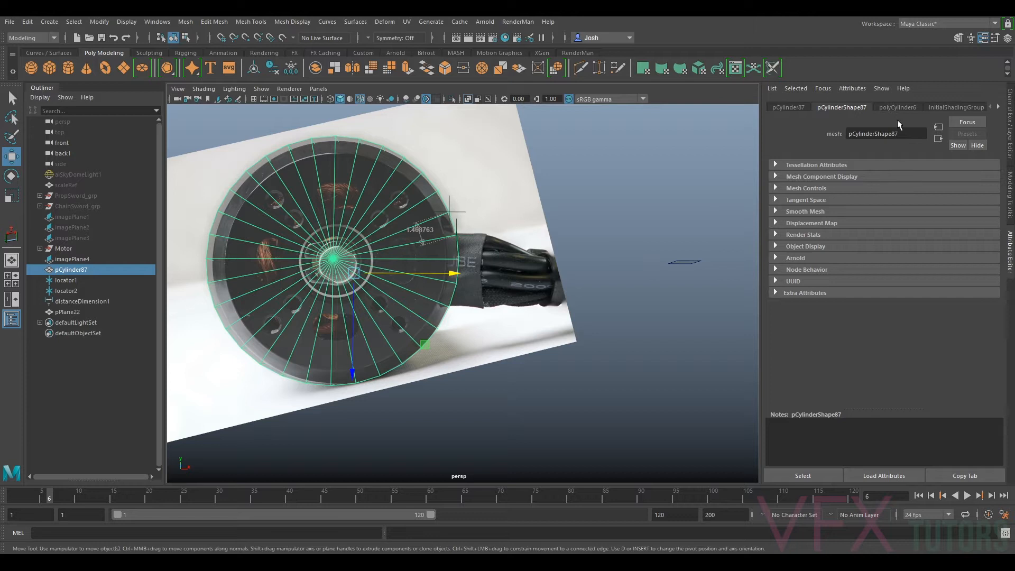
click(905, 108)
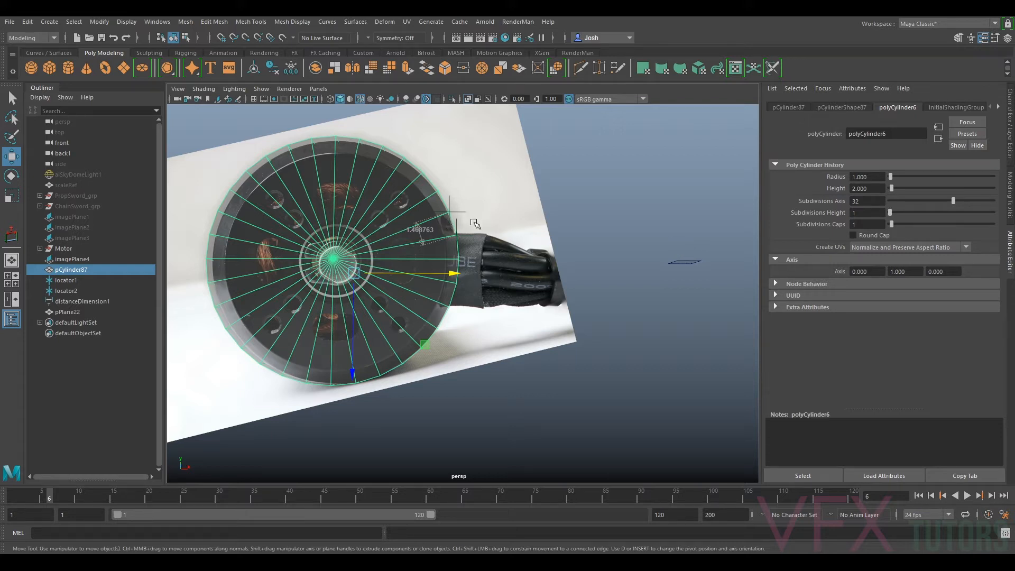
alt+drag(591, 226, 608, 228)
scroll(479, 236, up, 2)
click(319, 88)
mouse_move(357, 121)
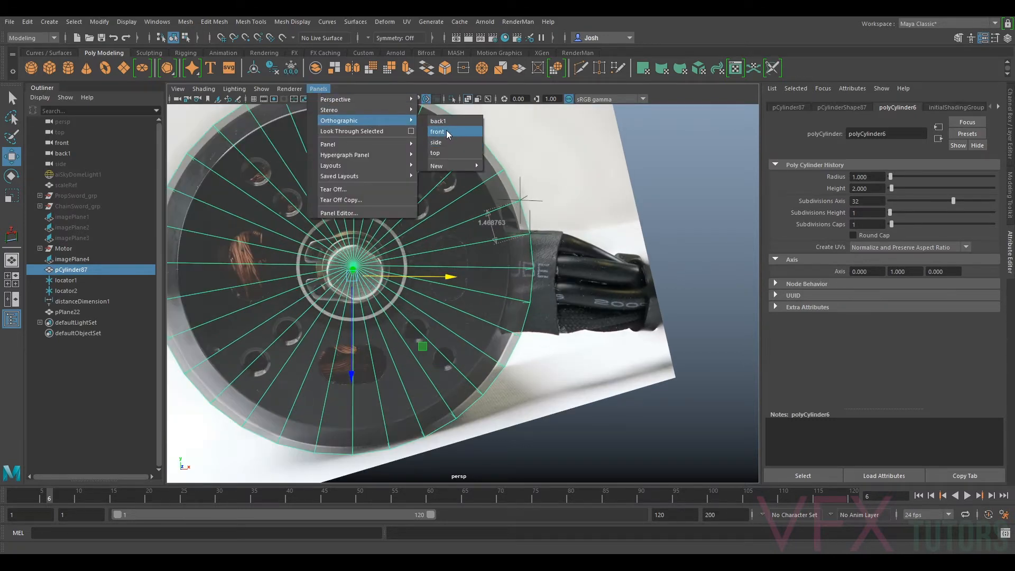
click(447, 133)
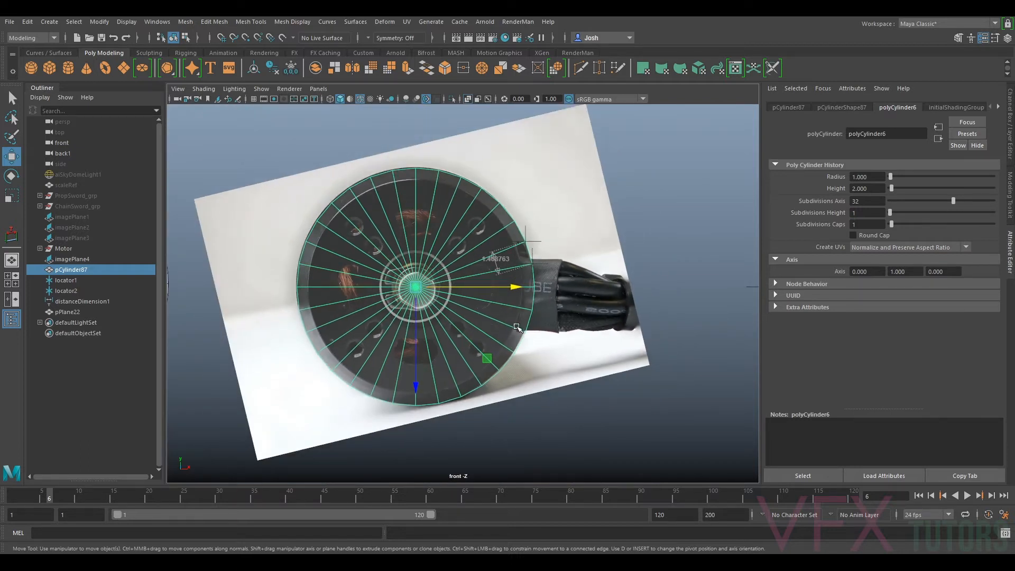
click(317, 89)
mouse_move(413, 100)
click(445, 100)
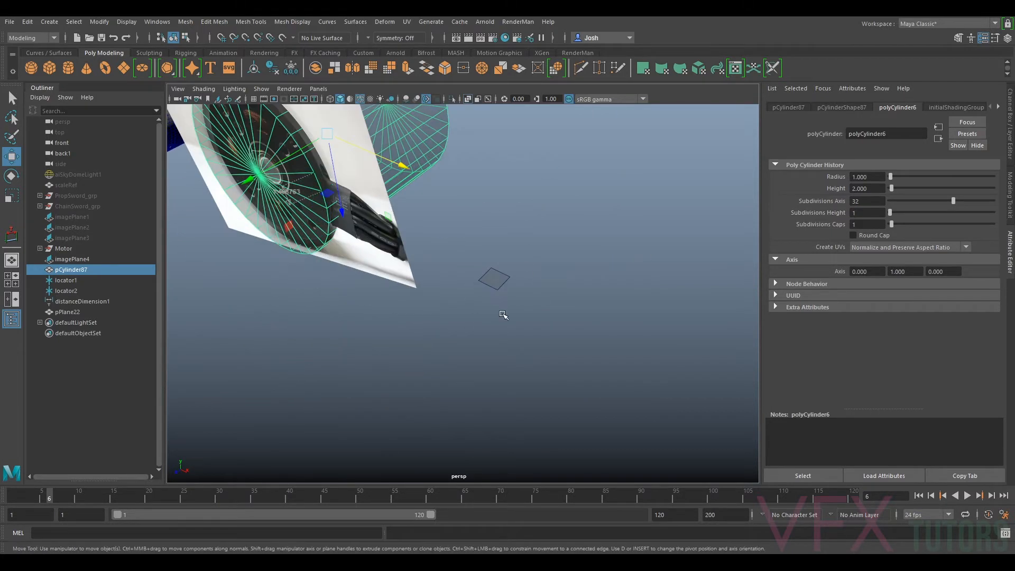
- Select the plane and check the measured segment beside the cable outlet in the perspective and front views
click(493, 279)
alt+drag(442, 202, 498, 165)
alt+middle_drag(394, 135, 453, 226)
scroll(452, 226, up, 5)
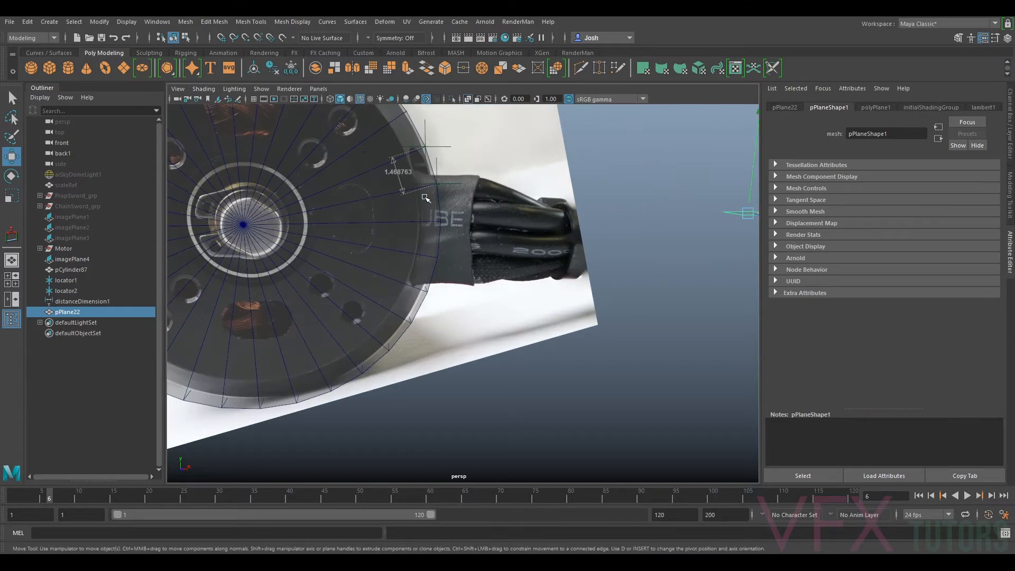
alt+drag(426, 199, 413, 192)
click(319, 89)
mouse_move(357, 113)
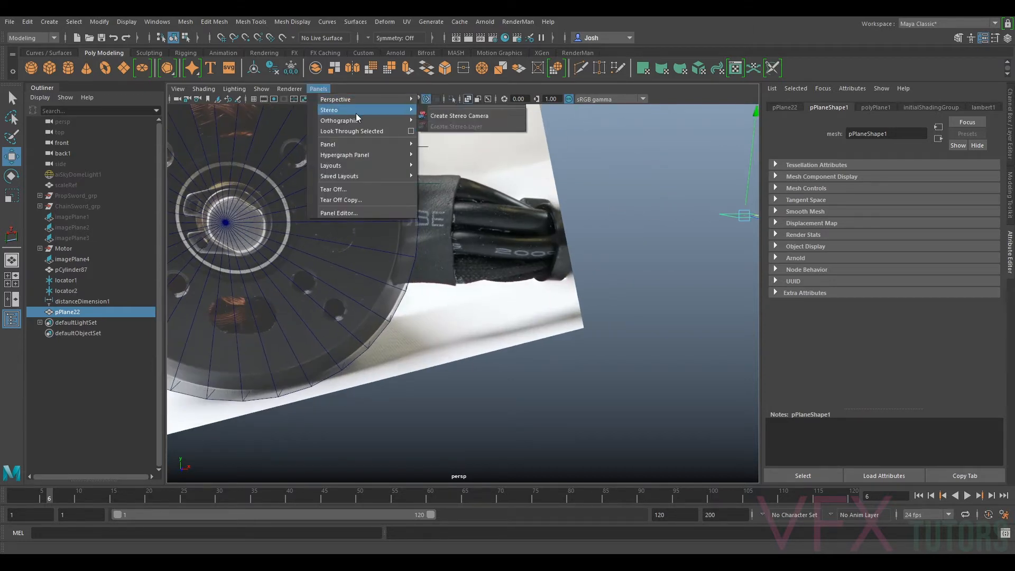
click(450, 131)
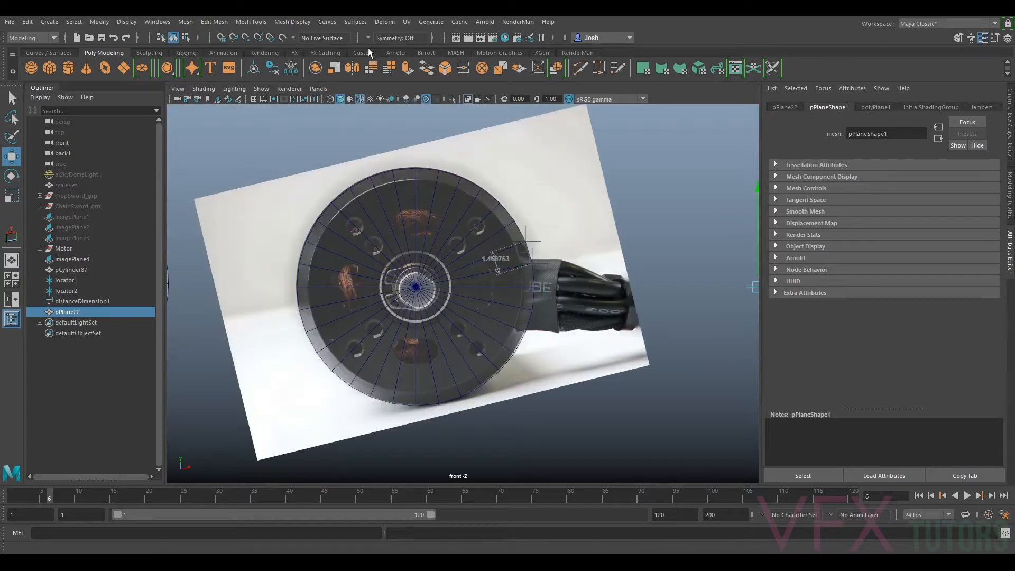
click(318, 89)
mouse_move(338, 101)
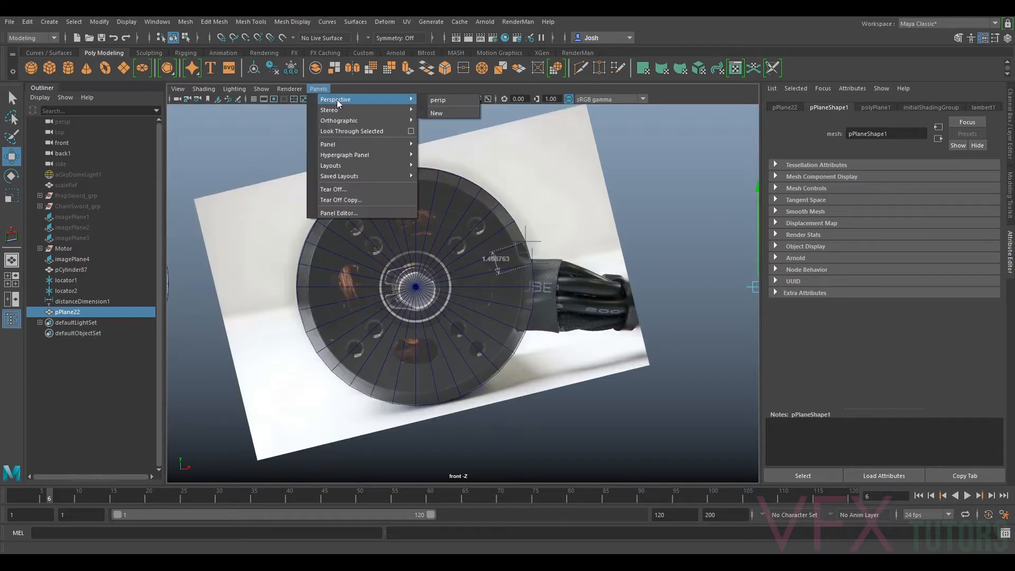
click(445, 101)
- Examine the selected plane on its own from several angles in the perspective view
alt+drag(648, 256, 696, 281)
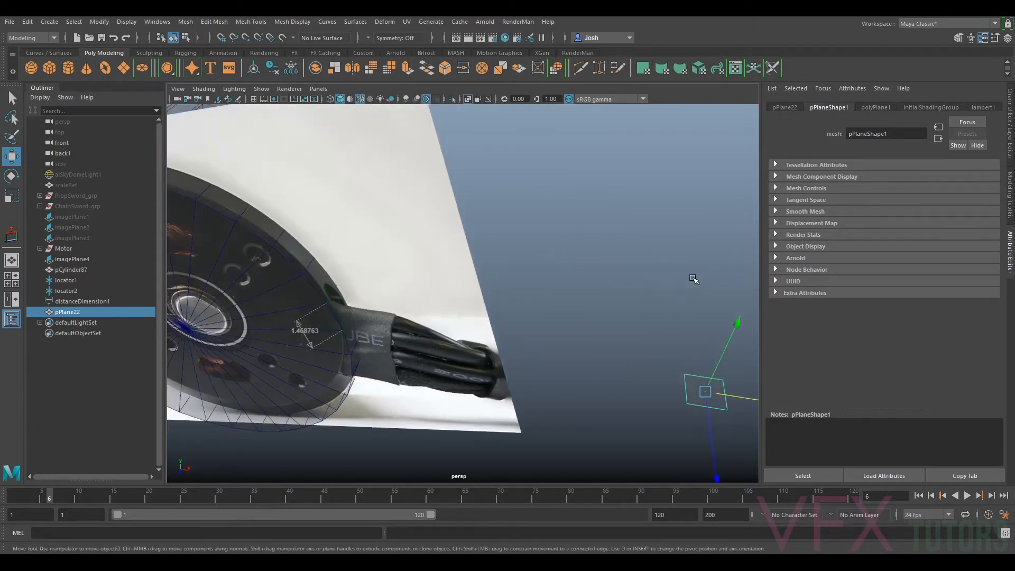
alt+right_drag(696, 281, 599, 268)
alt+drag(600, 269, 655, 337)
alt+right_drag(655, 338, 725, 347)
alt+middle_drag(724, 346, 580, 283)
alt+middle_drag(645, 285, 574, 281)
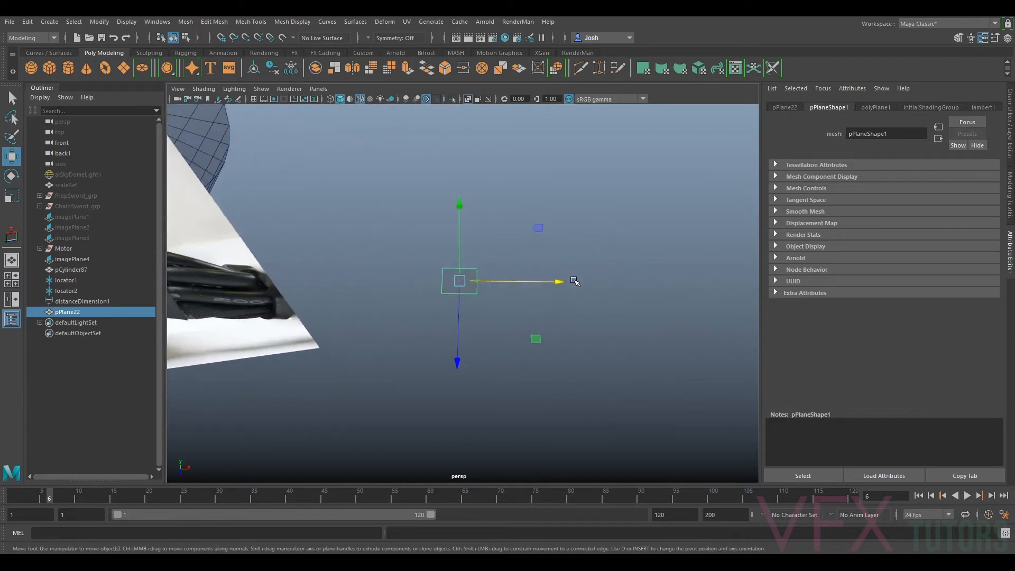
alt+right_drag(573, 281, 572, 266)
alt+drag(562, 255, 521, 248)
alt+drag(513, 300, 553, 296)
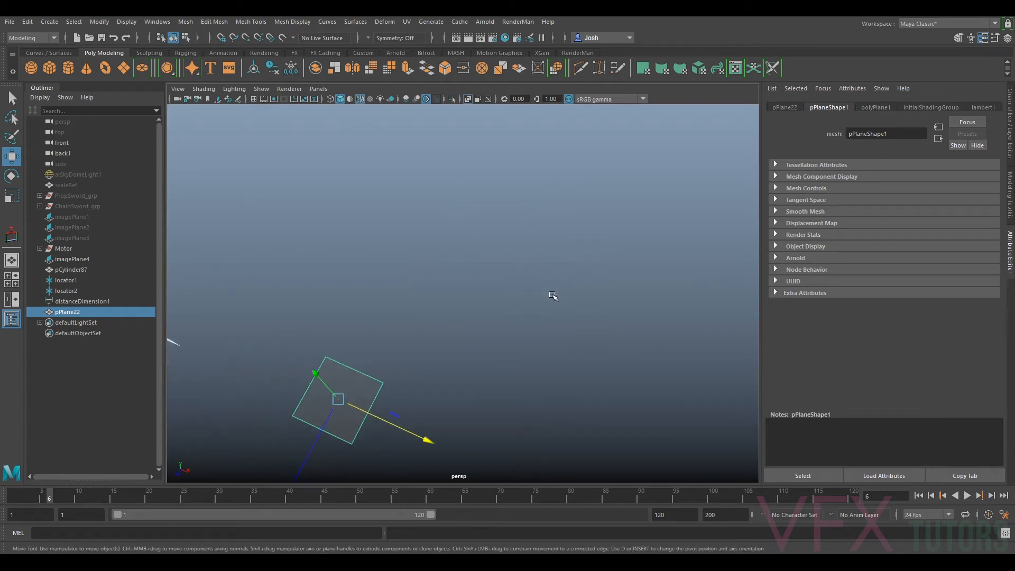
alt+drag(475, 386, 357, 321)
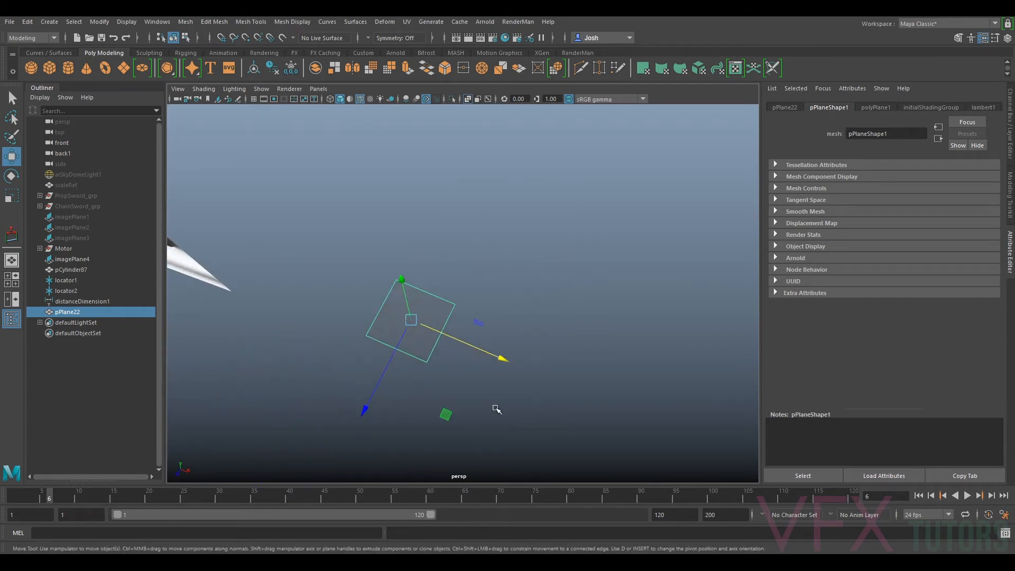
alt+drag(589, 461, 351, 163)
- Switch to the top orthographic view framed on the plane and create a new polygon cylinder
click(319, 89)
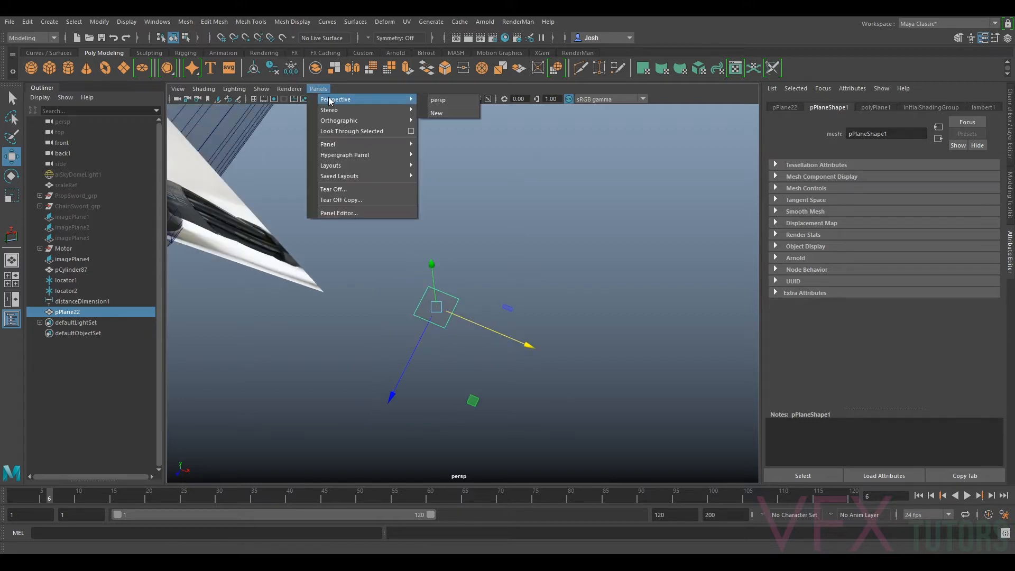
mouse_move(364, 122)
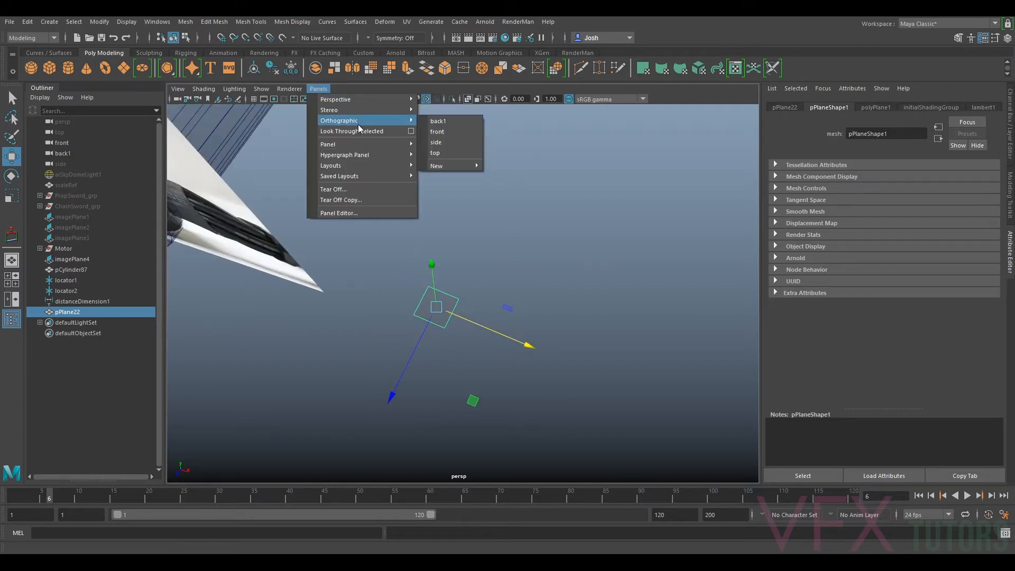
click(449, 152)
scroll(526, 238, down, 4)
alt+middle_drag(651, 286, 441, 289)
key(f)
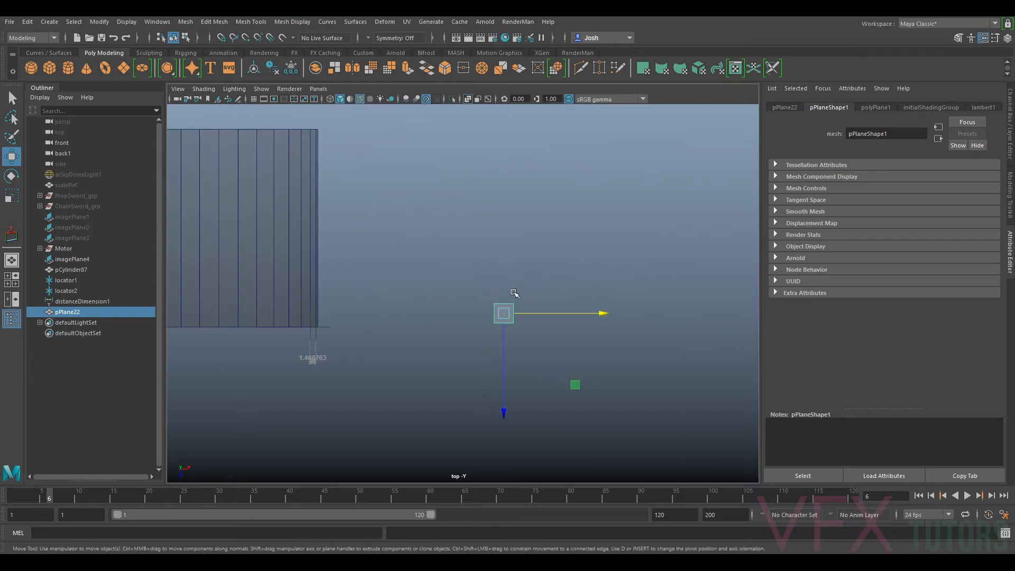
click(69, 68)
scroll(534, 272, down, 4)
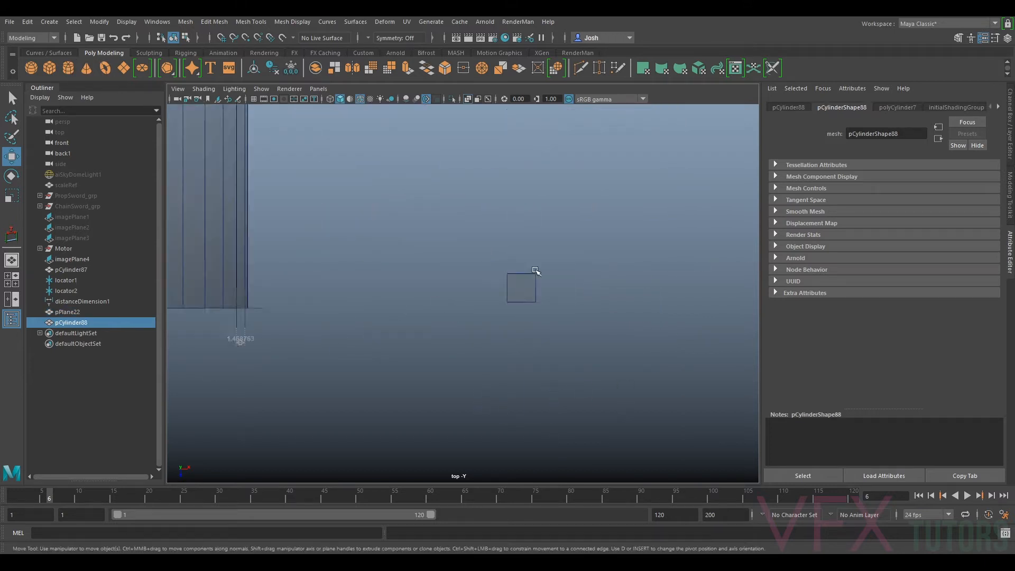
- Move the new small cylinder along X so it sits centred on the measured plane
drag(236, 289, 576, 314)
scroll(576, 313, up, 2)
click(504, 297)
scroll(508, 280, up, 4)
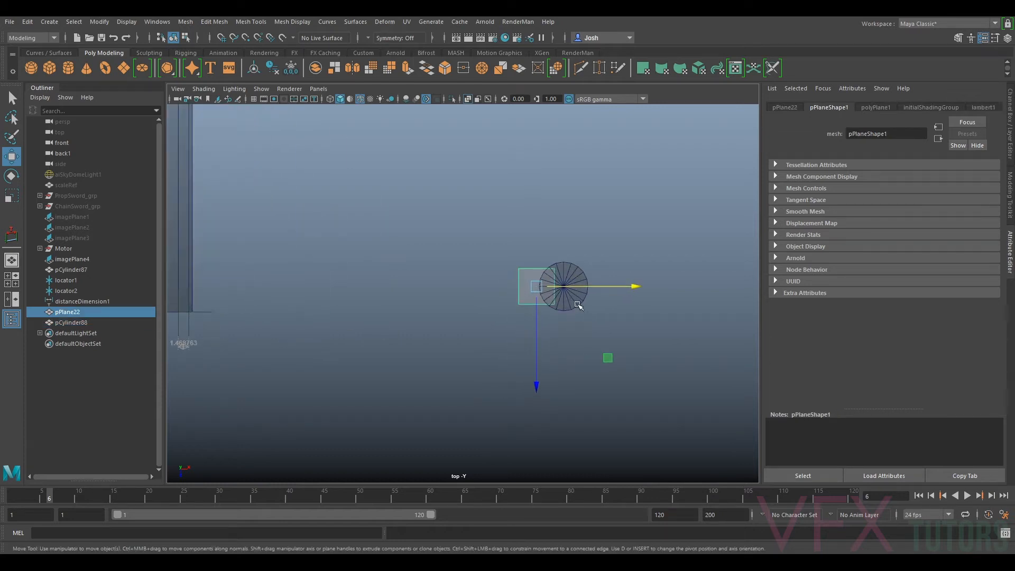
click(500, 264)
drag(519, 282, 474, 283)
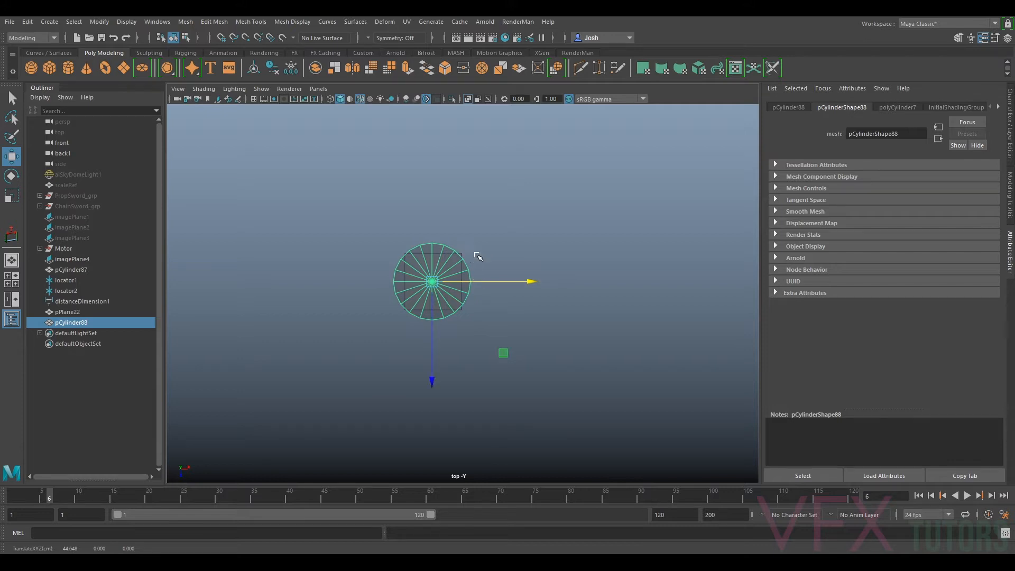
- Scale the small cylinder uniformly to about 0.54 to fit inside the plane, and set its axis subdivisions to 12
click(898, 107)
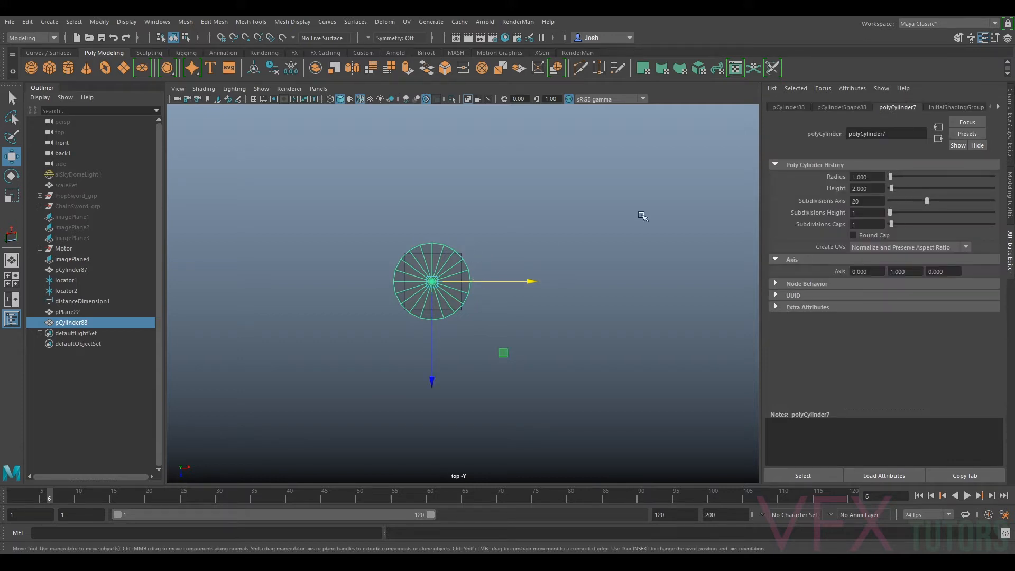
scroll(492, 288, up, 4)
key(r)
drag(405, 271, 342, 283)
drag(927, 201, 909, 203)
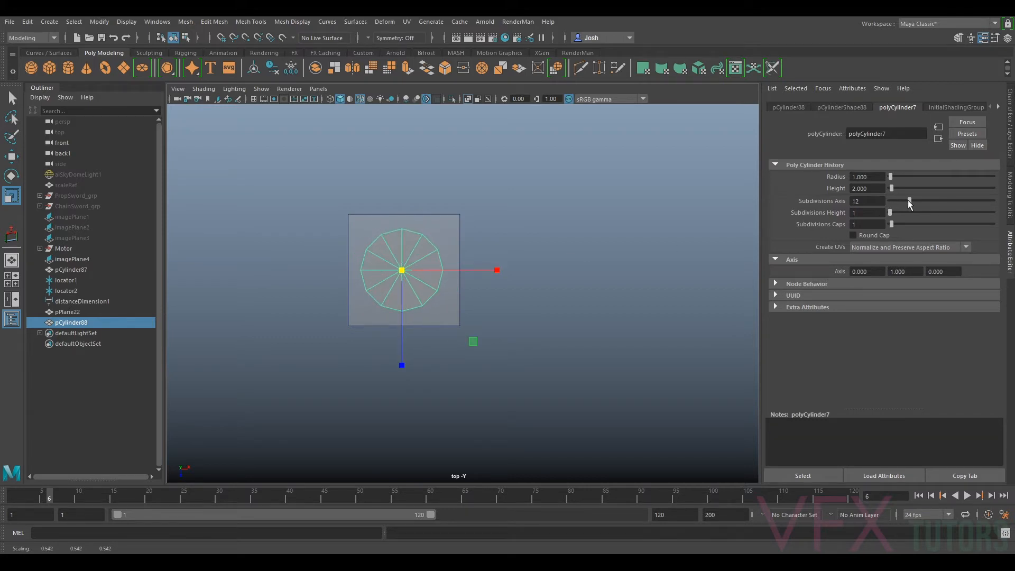
- Select the existing motor's outer shell and examine the segment count around its recessed side hole
scroll(351, 278, down, 10)
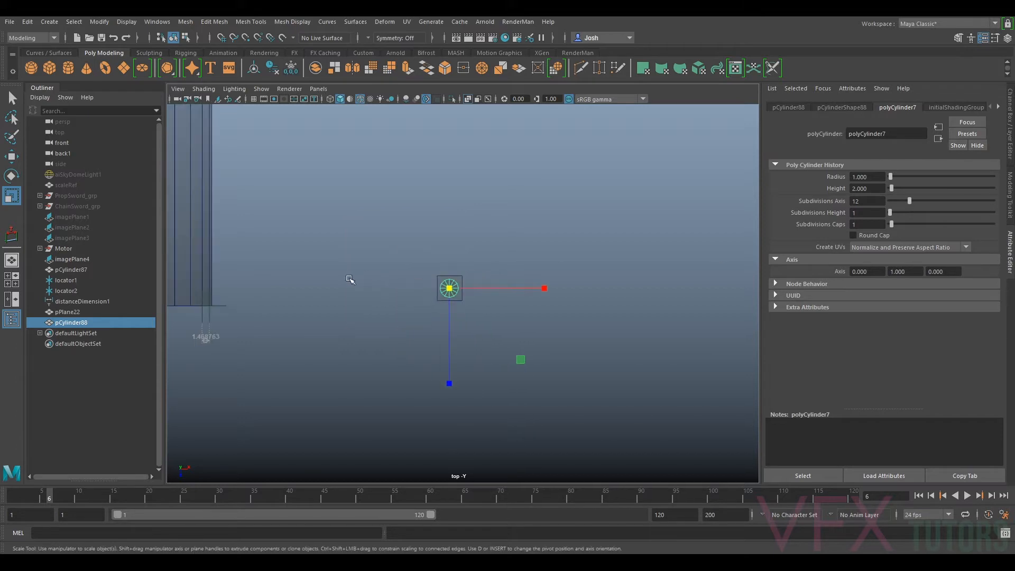
alt+middle_drag(351, 279, 824, 291)
alt+middle_drag(386, 290, 534, 290)
scroll(476, 289, up, 4)
scroll(476, 289, up, 4)
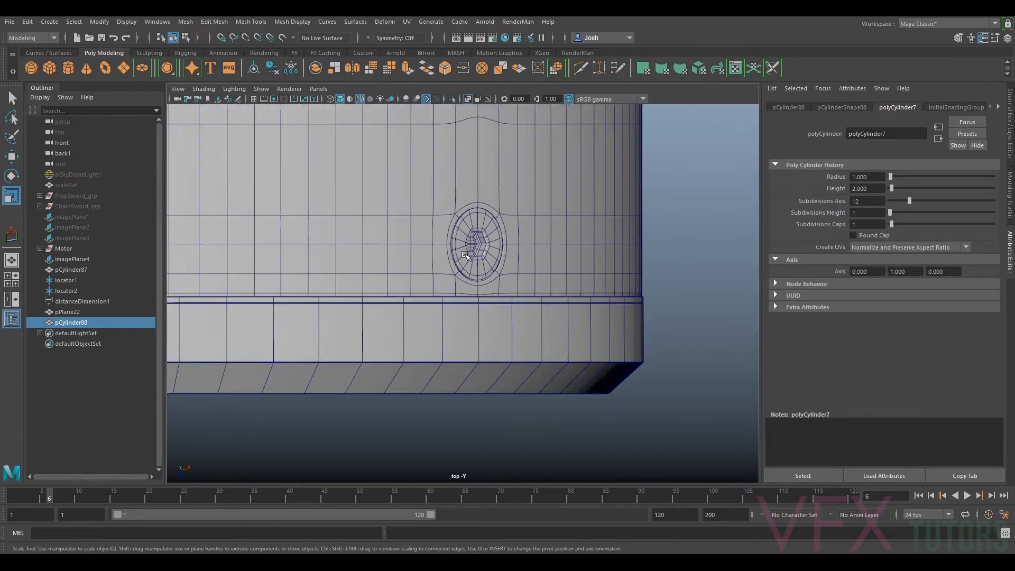
click(404, 224)
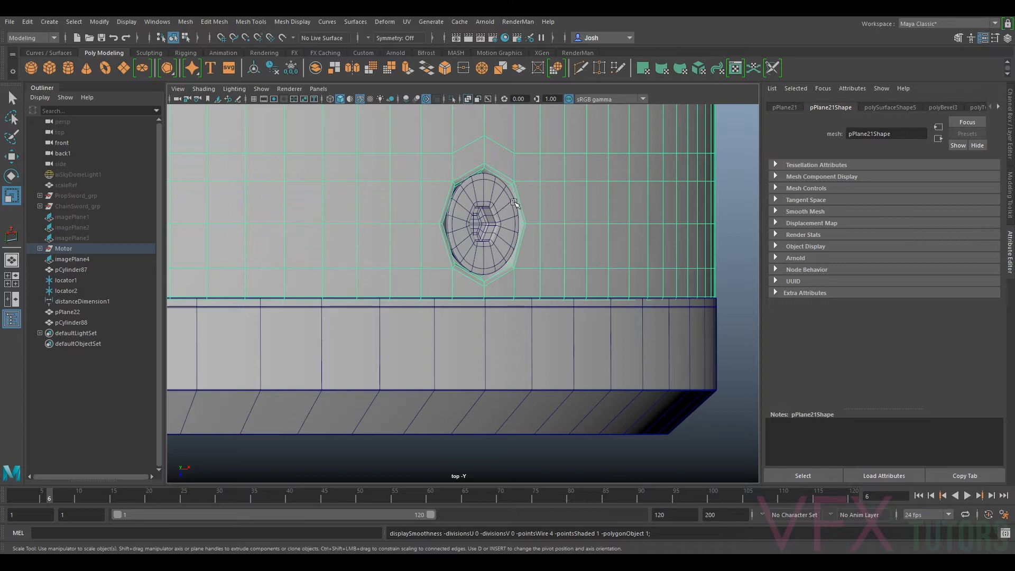
- Reselect the small cylinder on the plane and set its axis subdivisions to 8
scroll(474, 285, down, 9)
alt+middle_drag(615, 240, 267, 241)
alt+middle_drag(523, 244, 210, 236)
alt+middle_drag(621, 243, 465, 218)
scroll(465, 218, up, 4)
click(453, 247)
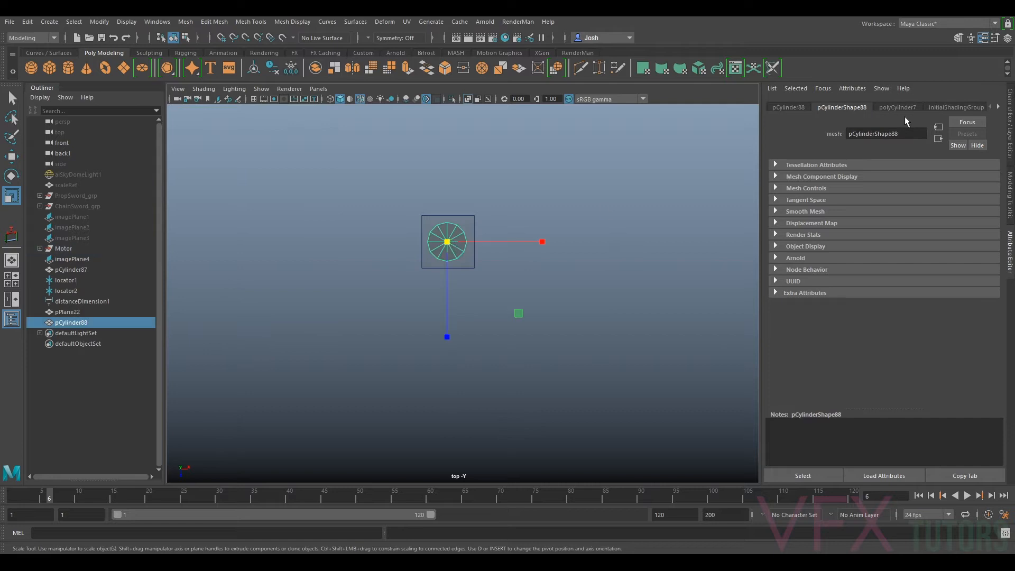
click(894, 107)
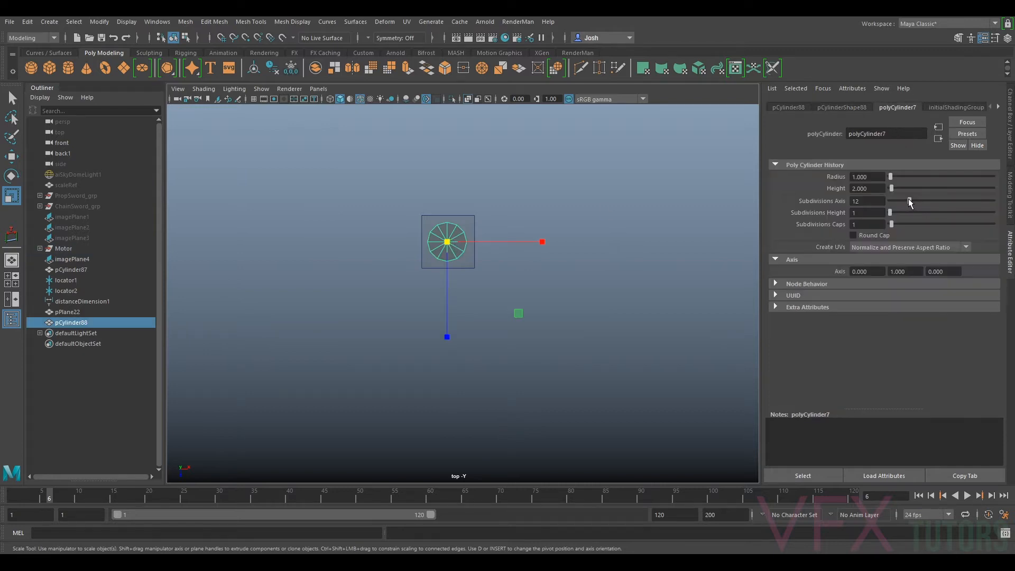
scroll(455, 223, up, 3)
alt+middle_drag(488, 179, 691, 247)
scroll(502, 228, down, 7)
scroll(494, 259, down, 4)
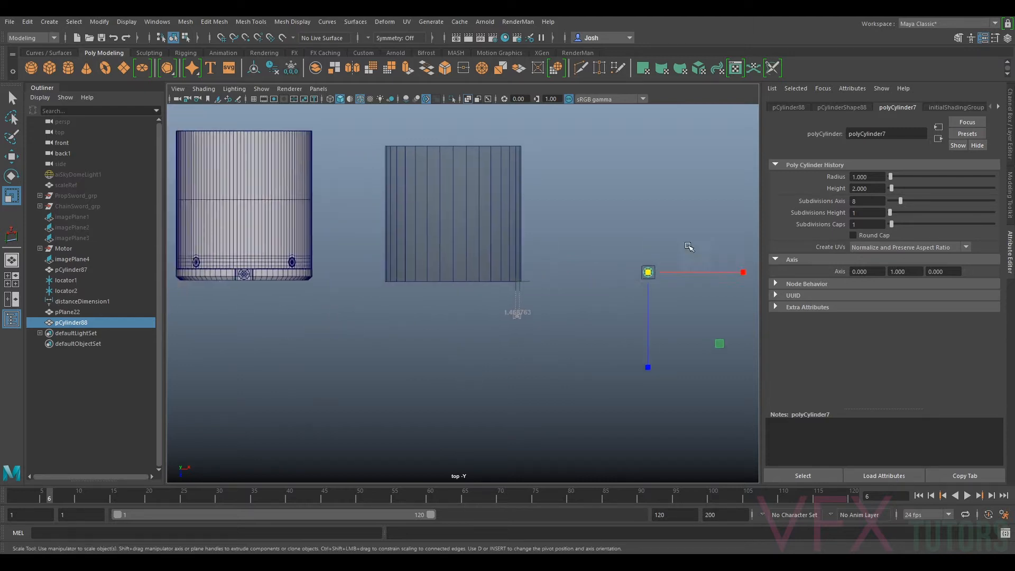
- Switch to the perspective view and select the large cylinder over the reference photo
scroll(688, 249, up, 1)
alt+drag(567, 269, 562, 273)
scroll(716, 250, up, 2)
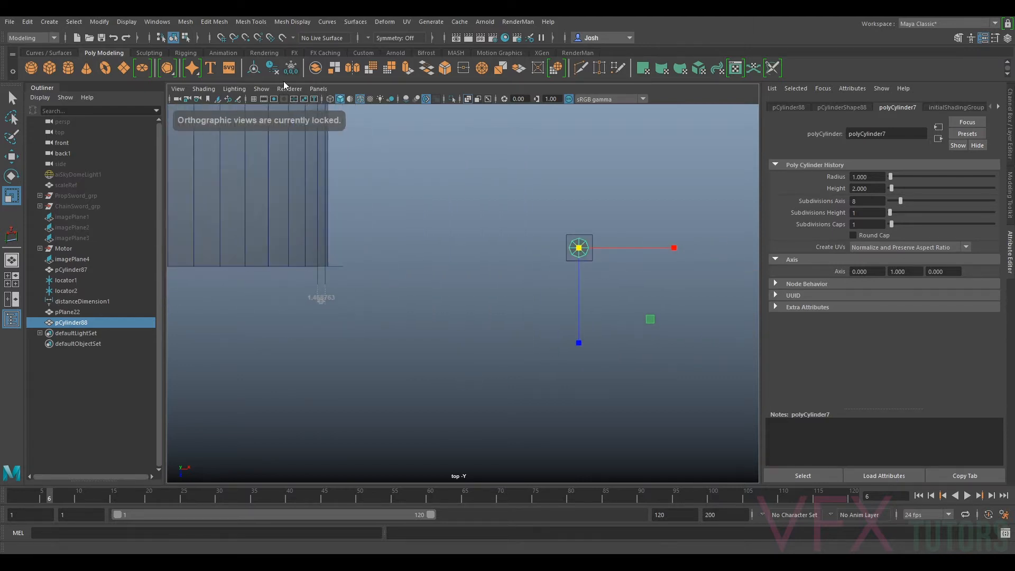
click(318, 89)
mouse_move(350, 101)
click(438, 100)
scroll(450, 233, down, 6)
alt+drag(445, 261, 490, 215)
scroll(497, 218, up, 5)
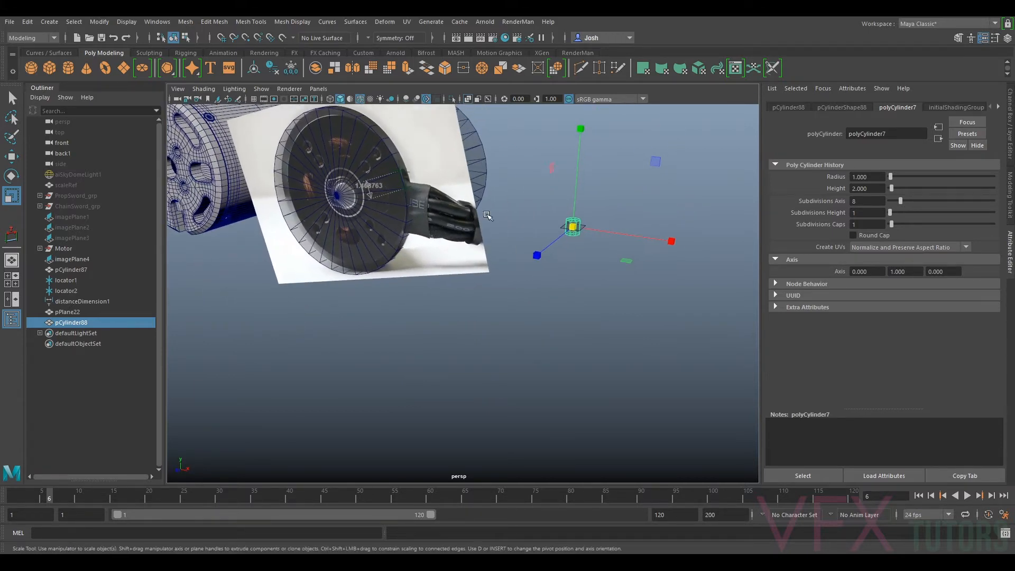
alt+right_drag(489, 216, 416, 227)
alt+drag(479, 216, 487, 227)
click(454, 239)
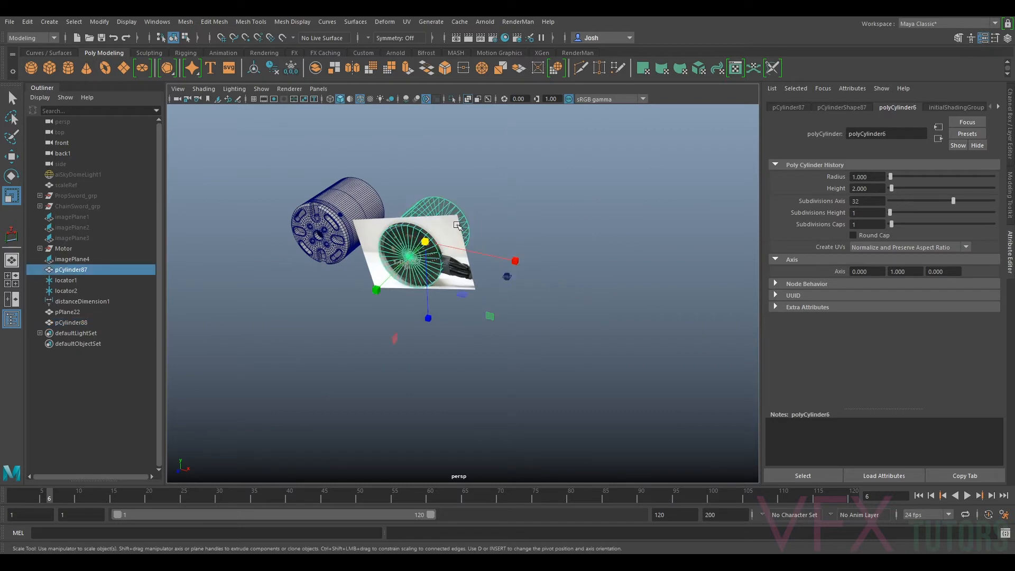
- Switch to the front orthographic view showing the finished motor face, and clear the selection
alt+drag(385, 195, 406, 185)
click(178, 91)
click(319, 89)
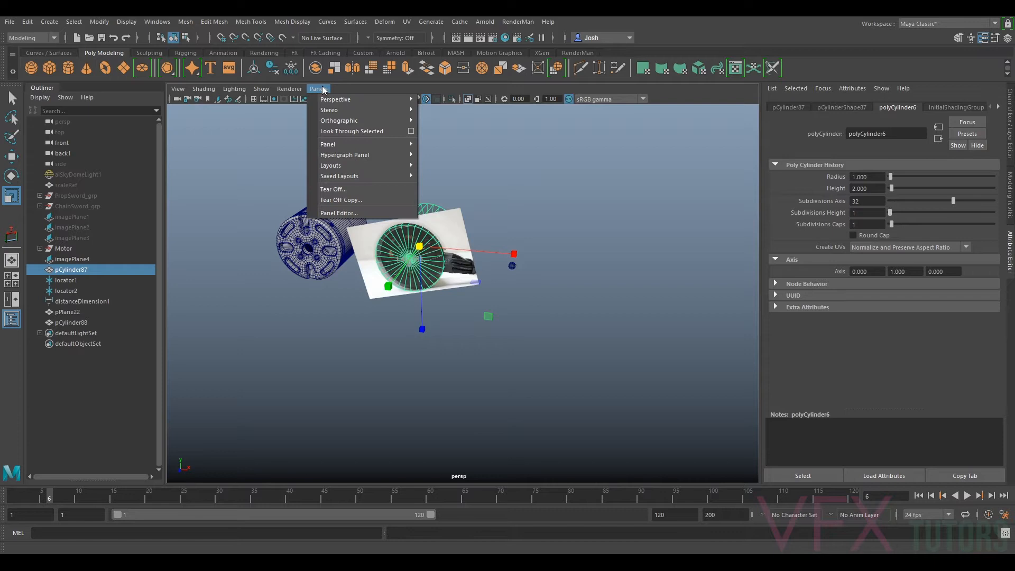
mouse_move(381, 100)
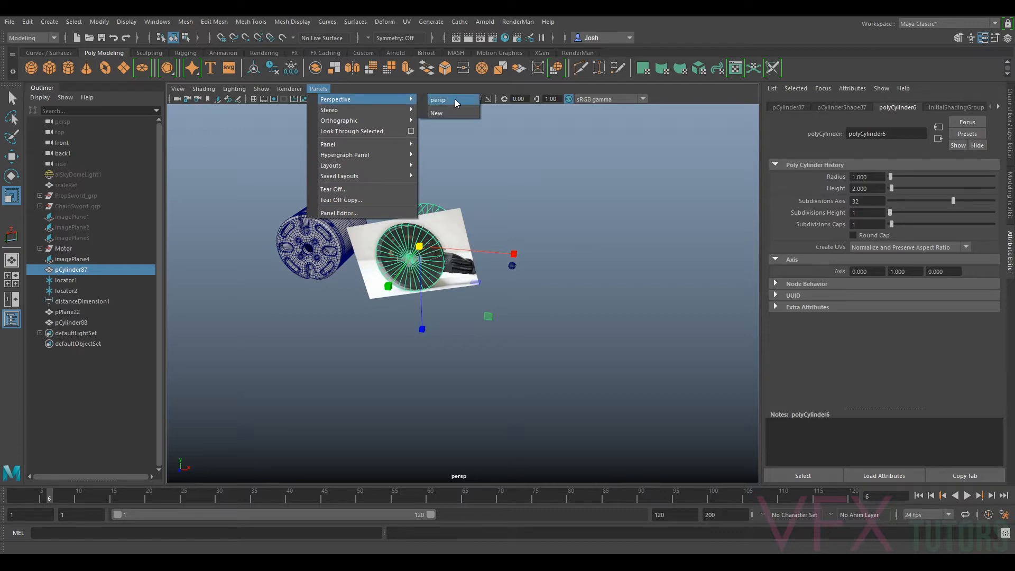
mouse_move(350, 120)
click(448, 131)
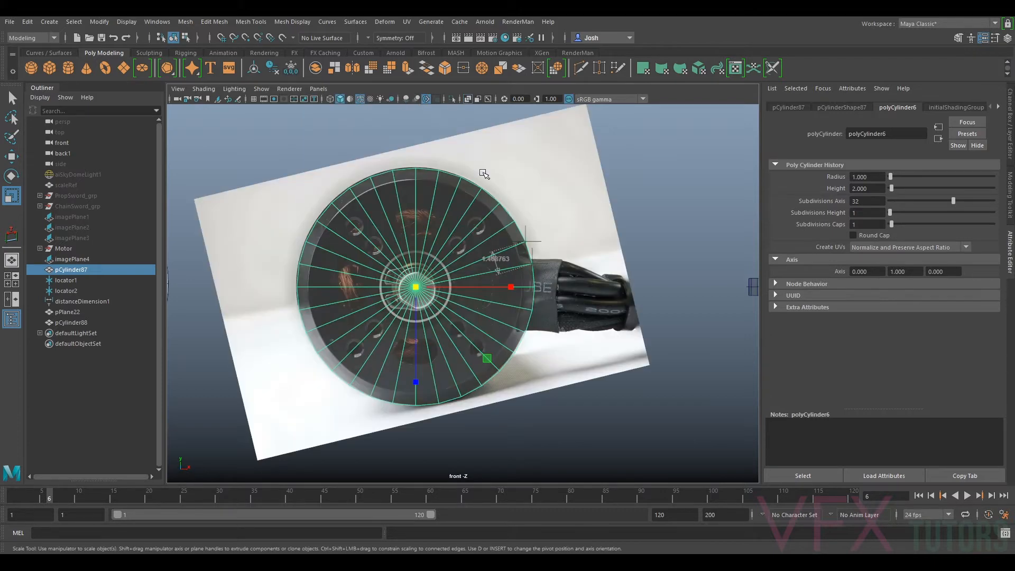
click(462, 154)
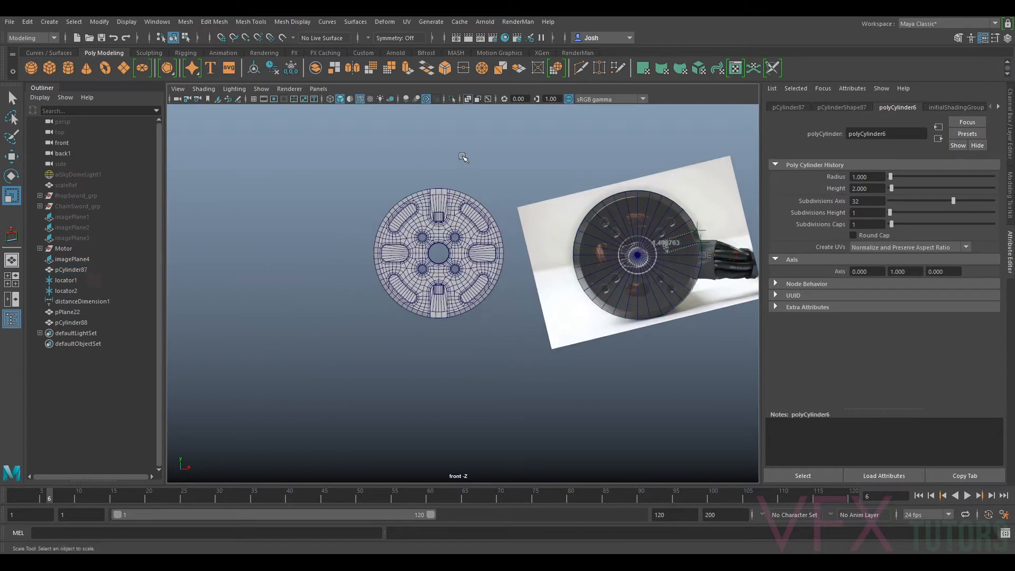
- Start importing an image plane for the front camera and browse to G:\VFXtutors\Modelling\Sword\SwordRef
click(178, 88)
click(200, 108)
click(177, 89)
mouse_move(272, 327)
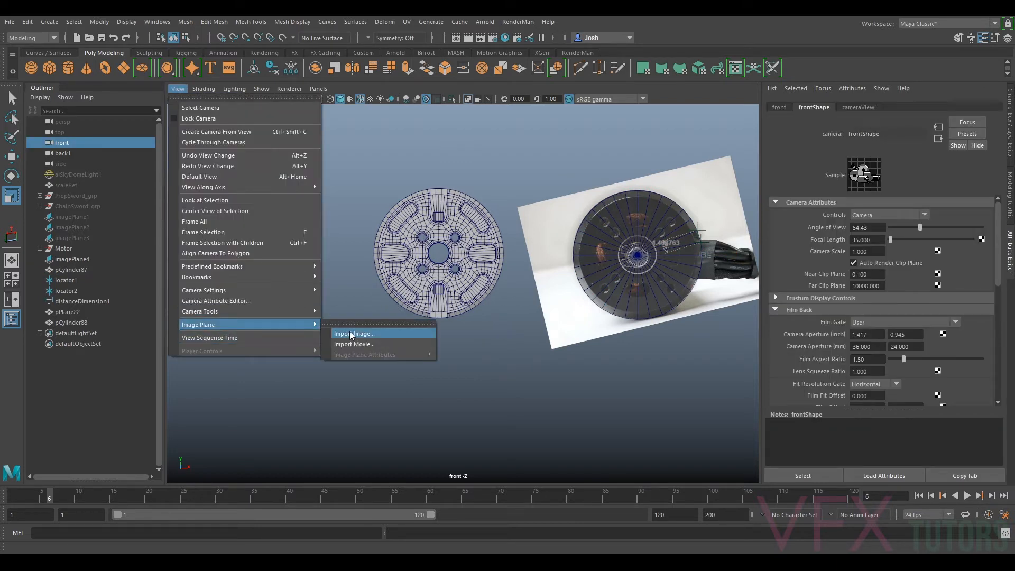
click(356, 332)
click(249, 135)
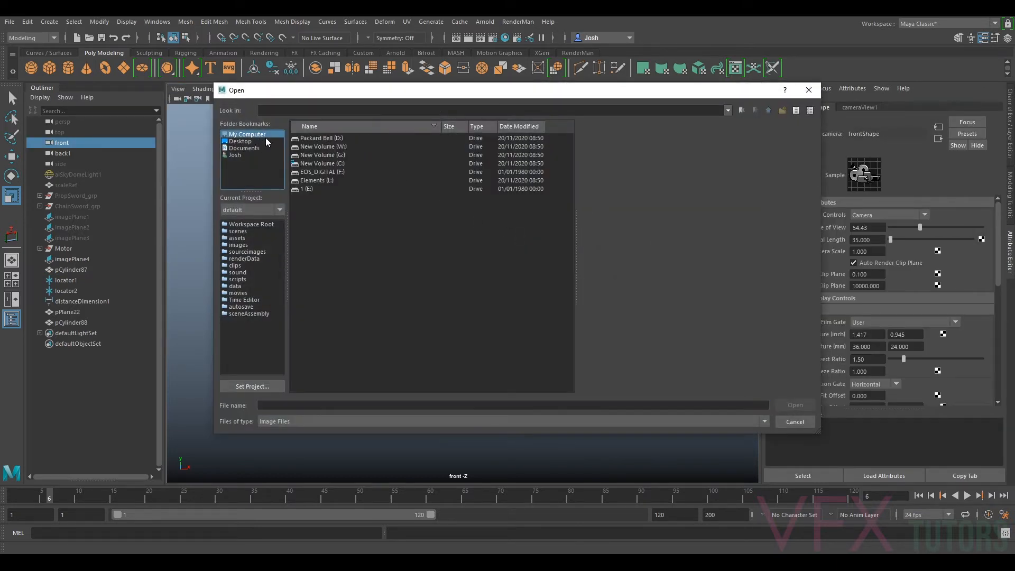
double_click(326, 155)
double_click(314, 138)
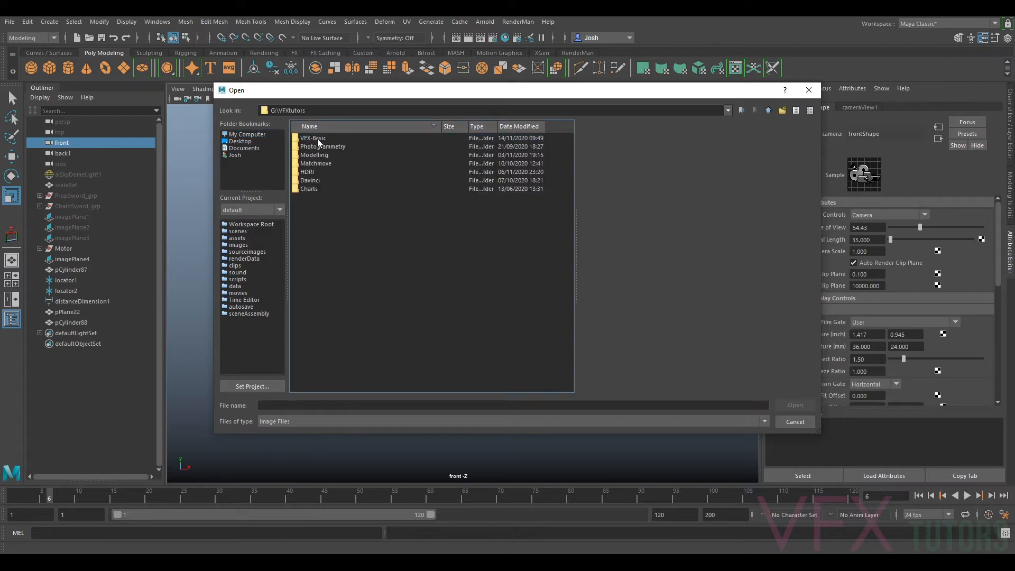
double_click(318, 157)
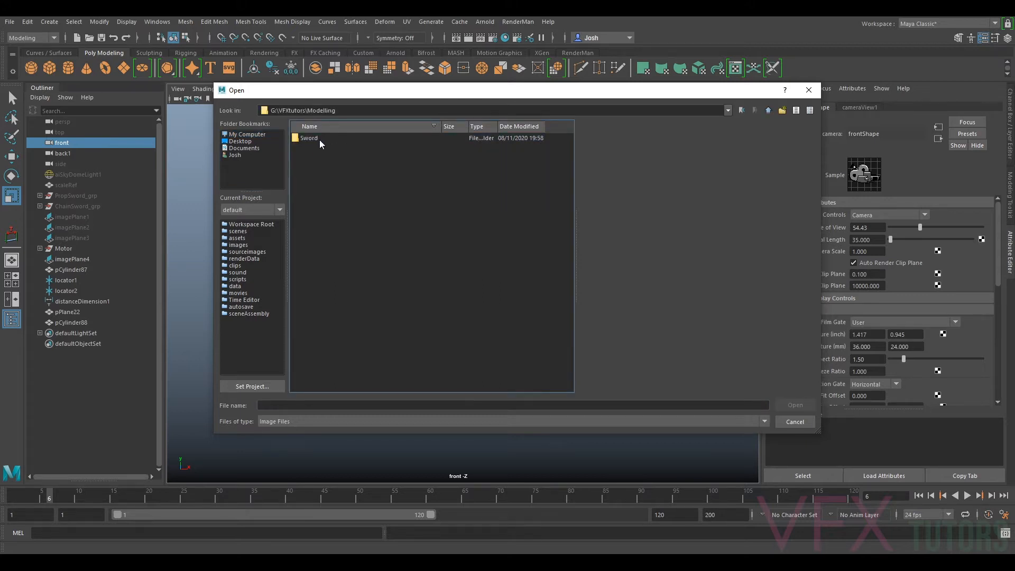
double_click(320, 140)
double_click(315, 138)
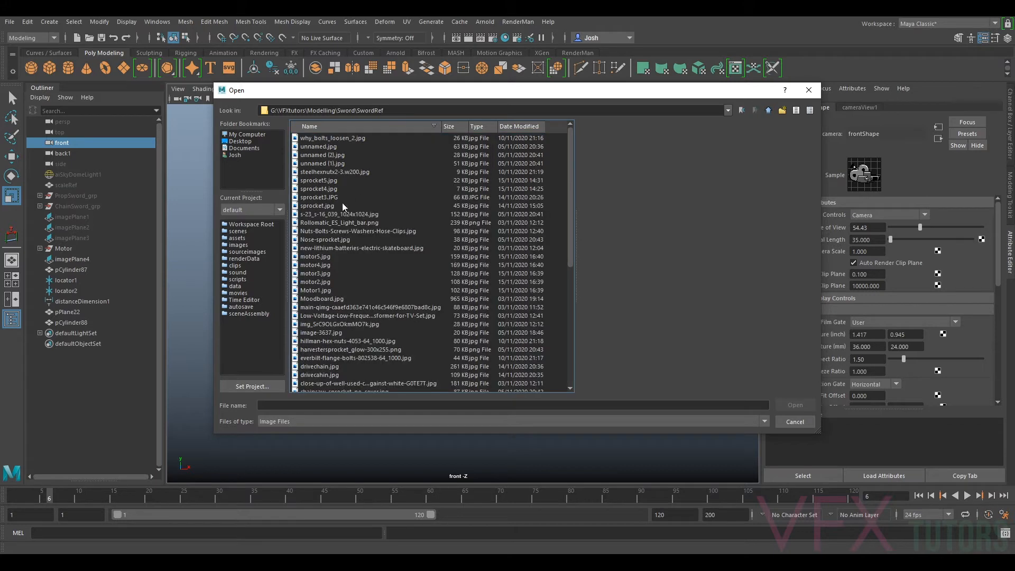
- Preview the motor reference photos and import motor2.jpg as the image plane
click(320, 256)
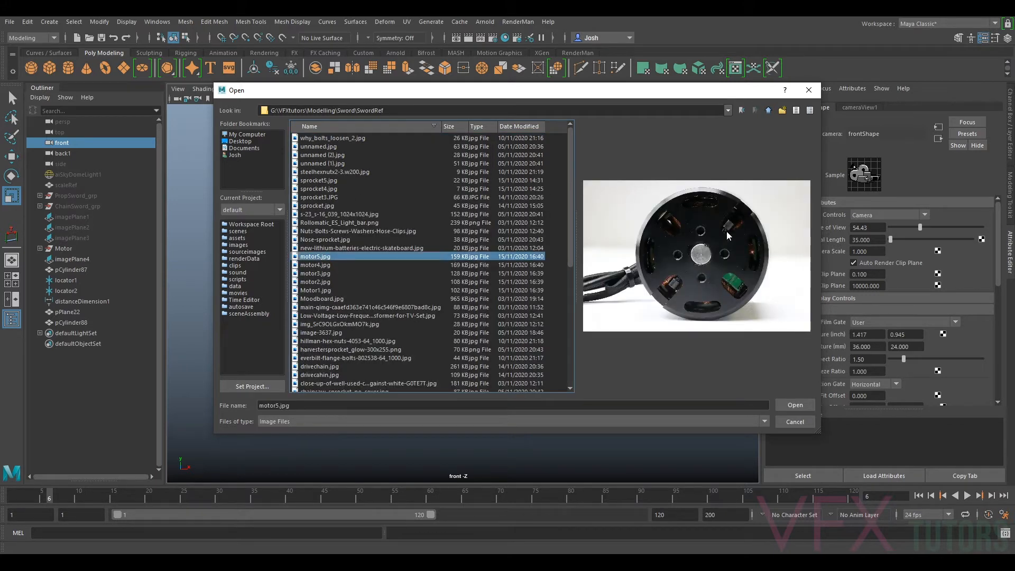
key(Down)
key(Down)
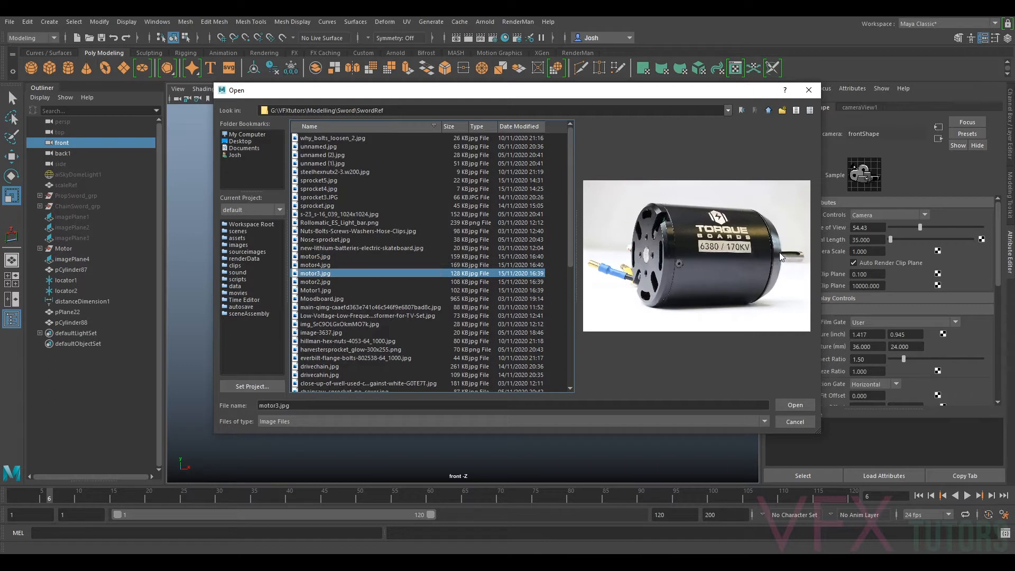
key(Down)
key(Down)
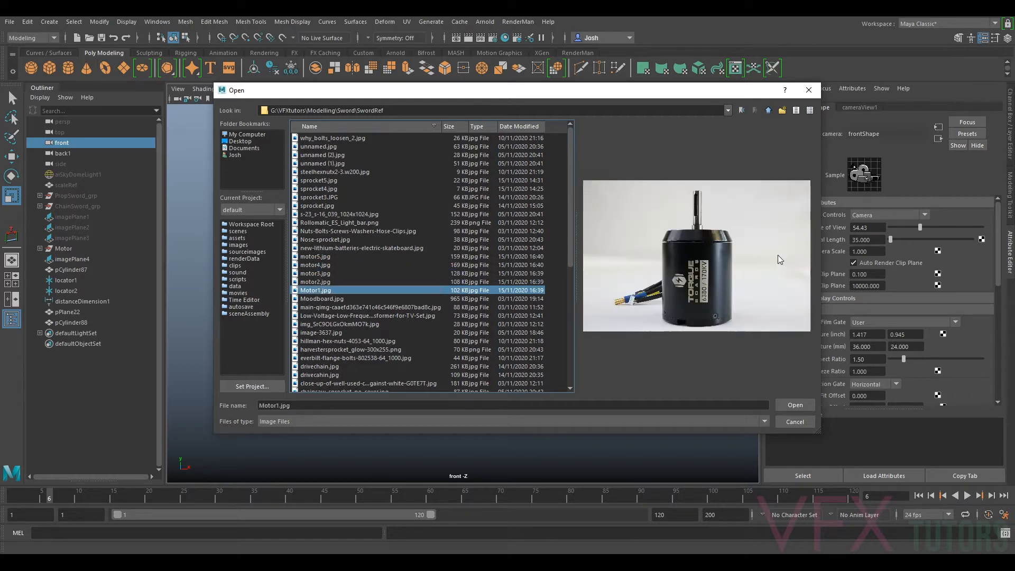
key(Up)
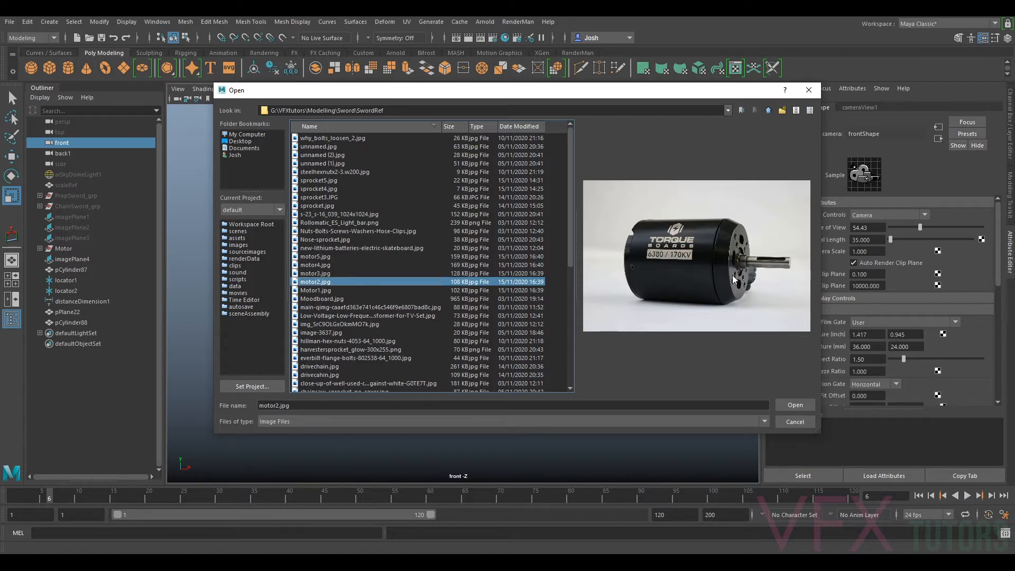
click(796, 405)
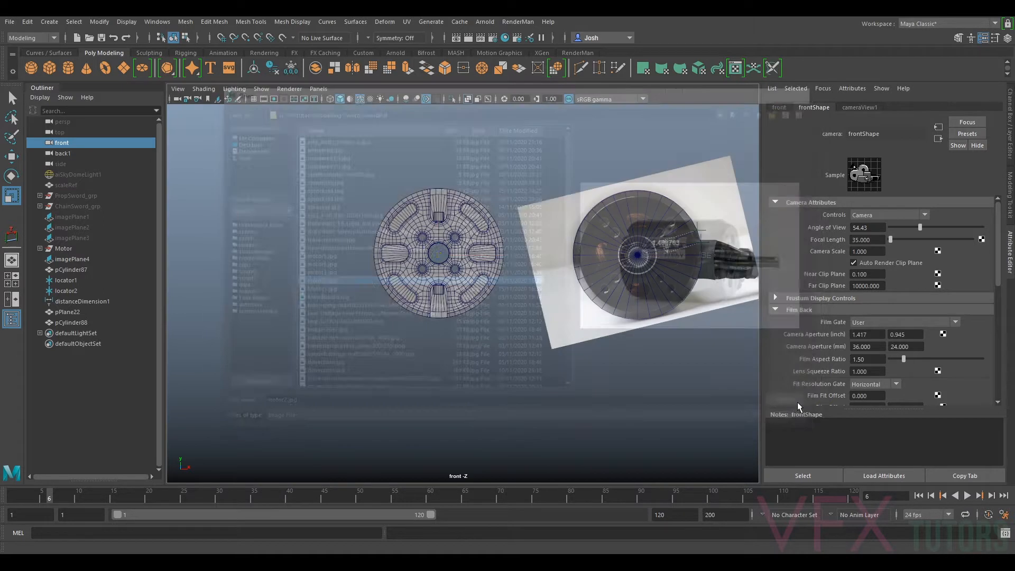
- Move the motor2.jpg image plane about 17 cm along negative X, beside the finished motor mesh
key(w)
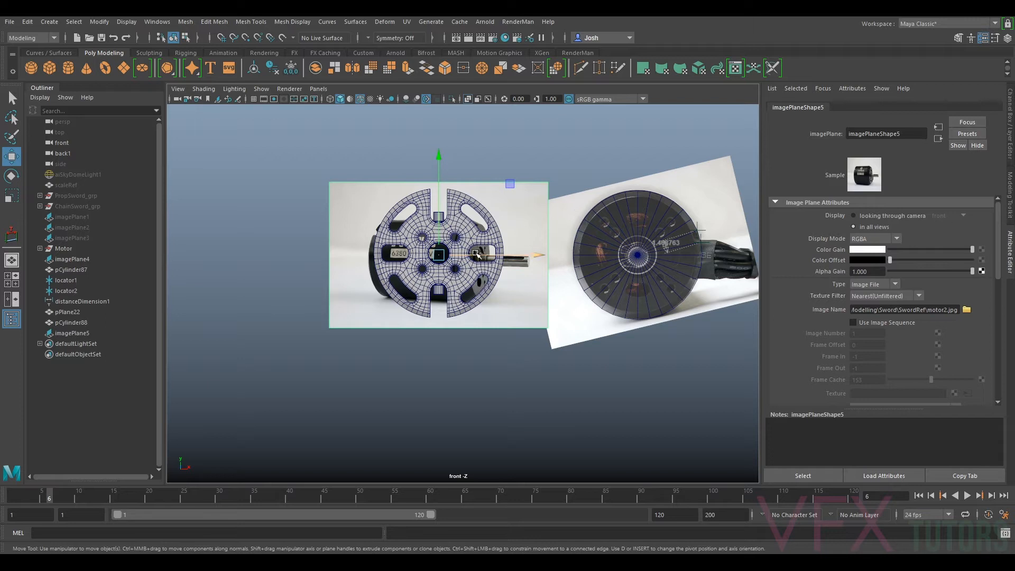
drag(479, 259, 375, 305)
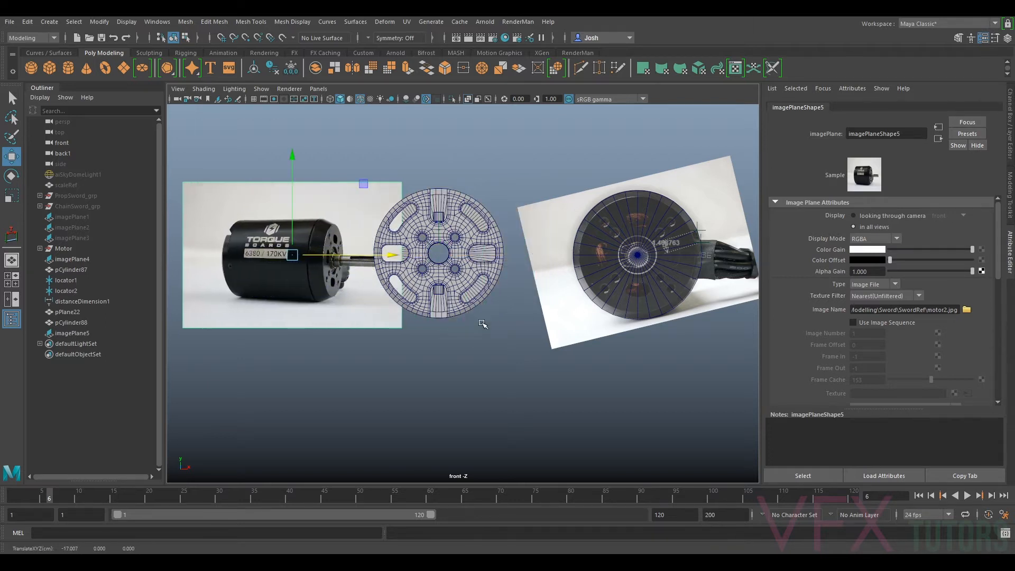
alt+middle_drag(520, 278, 505, 270)
alt+drag(521, 283, 520, 288)
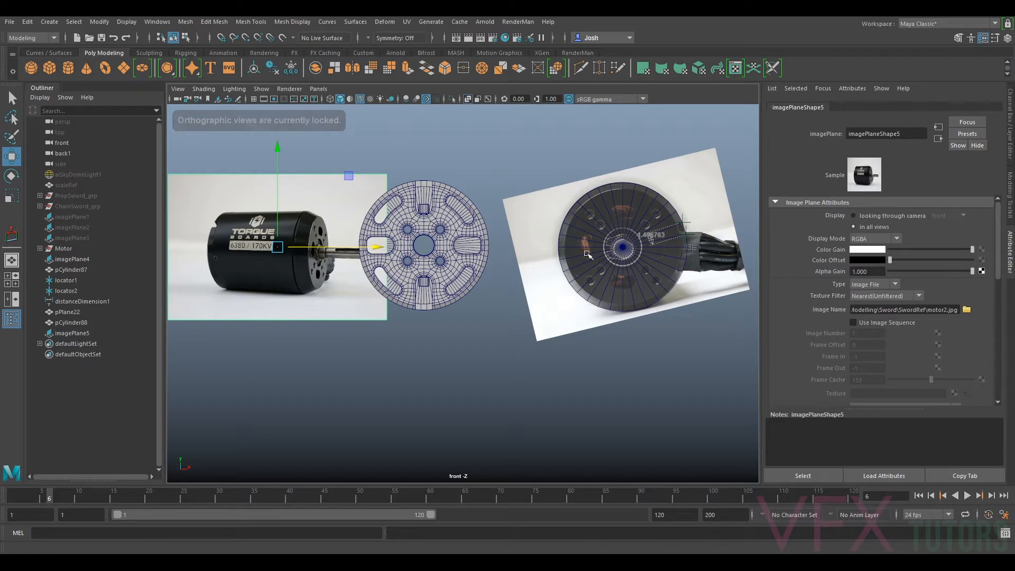
- Compare the motor's end face in the motor2.jpg photo with the modelled face and the cylinder reference in the front view
alt+middle_drag(633, 246, 327, 243)
alt+right_drag(579, 242, 450, 265)
alt+middle_drag(450, 265, 665, 267)
scroll(213, 270, up, 5)
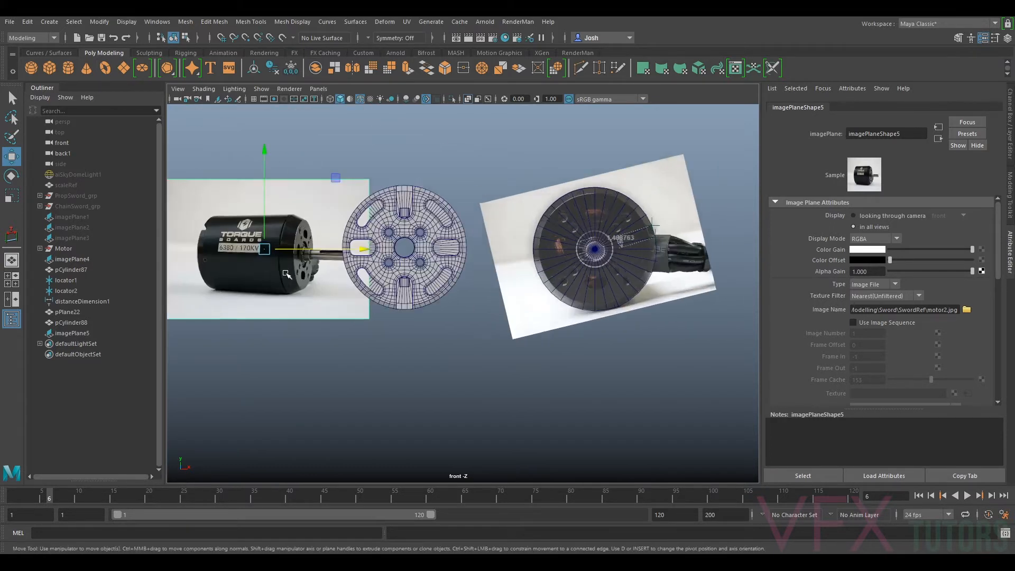
alt+middle_drag(235, 264, 406, 279)
scroll(310, 251, up, 4)
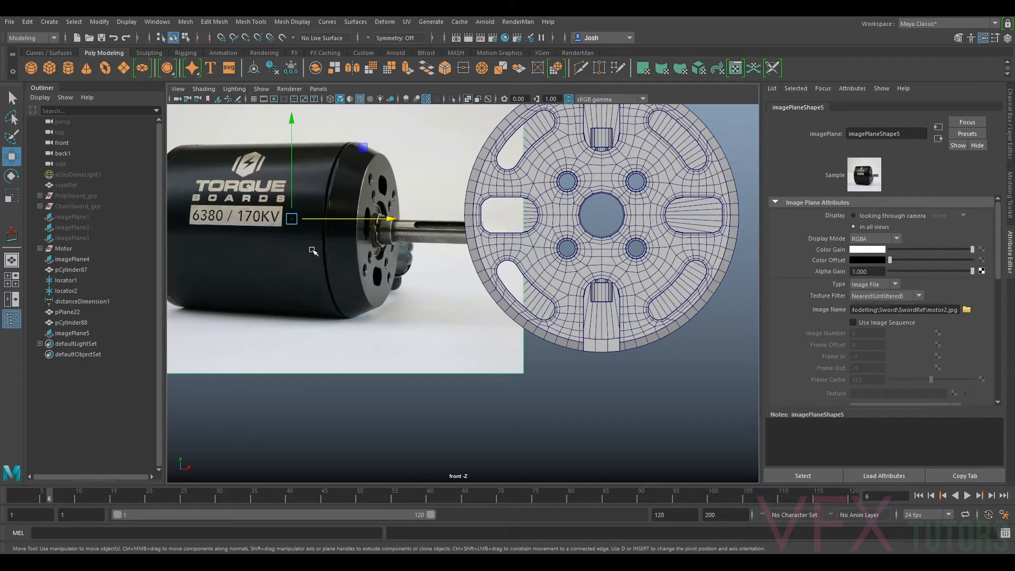
scroll(395, 197, down, 5)
scroll(577, 234, down, 3)
alt+middle_drag(599, 234, 332, 234)
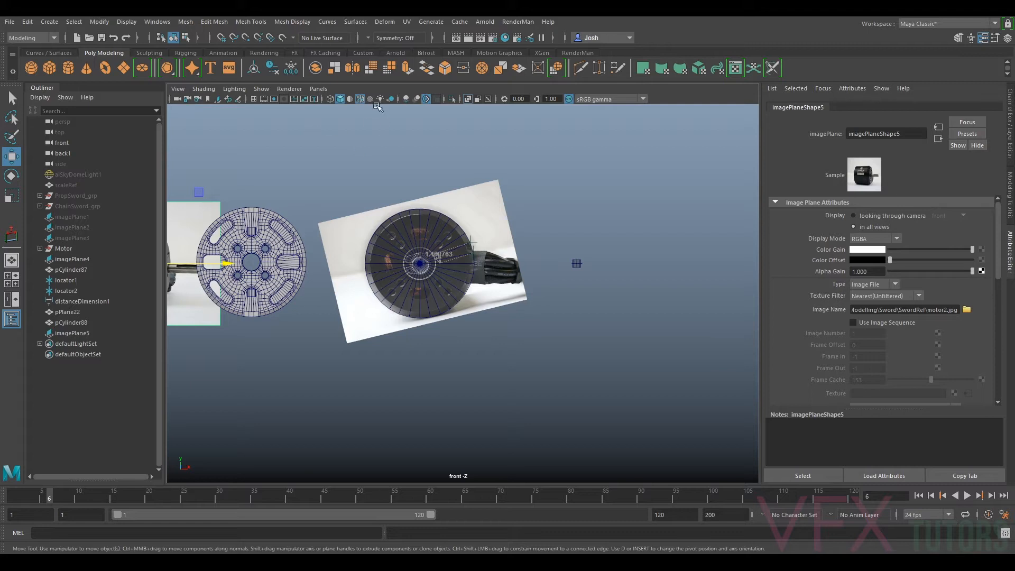
- Switch to the perspective view, framed at an angle on the motor and both reference photos
click(319, 88)
mouse_move(338, 99)
click(454, 99)
scroll(476, 238, down, 3)
alt+drag(577, 272, 529, 278)
scroll(556, 271, up, 5)
alt+middle_drag(564, 254, 483, 262)
- Select the large cylinder over the cable-side reference photo and duplicate it in place
click(481, 261)
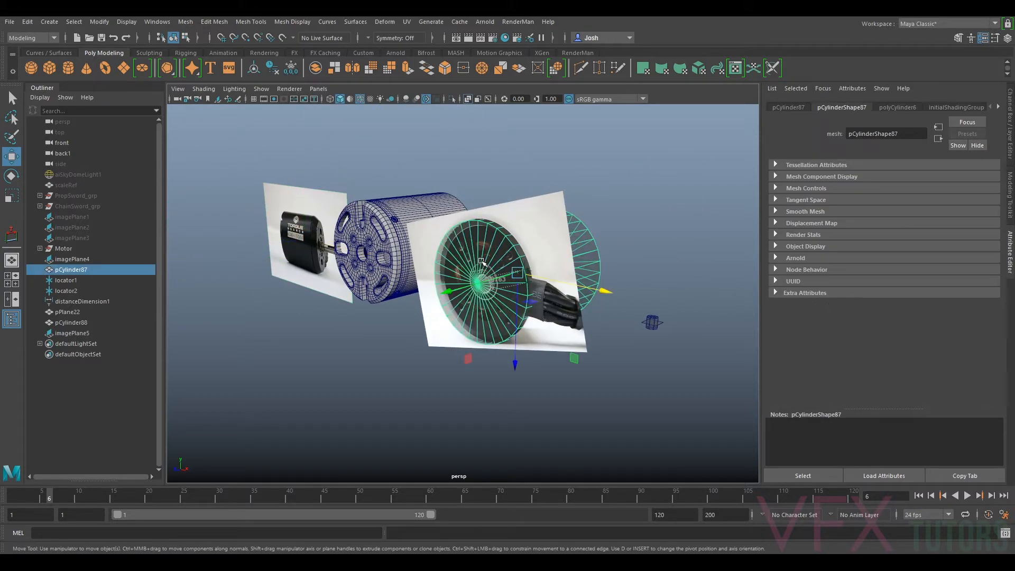
drag(487, 280, 482, 255)
right_drag(491, 253, 544, 236)
click(656, 230)
click(586, 242)
key(ctrl+d)
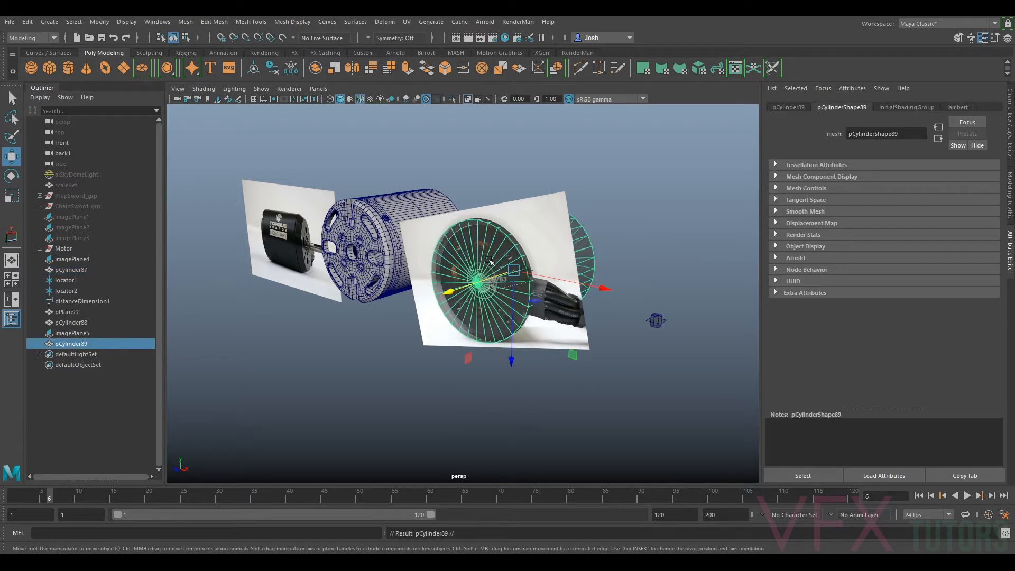
- Hide the small cylinder pCylinder88 and select the end cap faces of the duplicated large cylinder
click(72, 323)
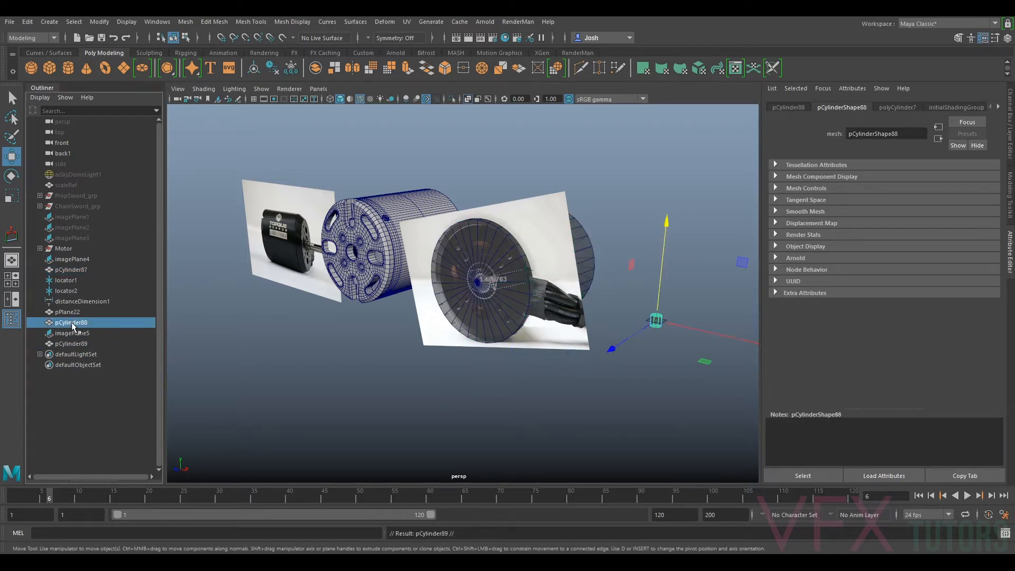
key(h)
click(492, 311)
right_drag(491, 262, 489, 294)
alt+drag(451, 246, 412, 226)
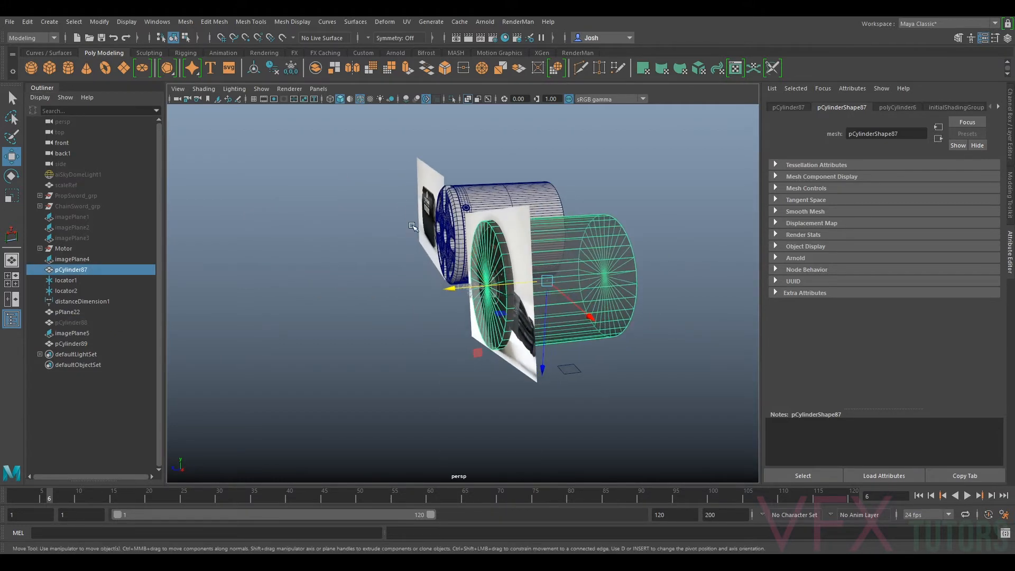
drag(523, 357, 527, 354)
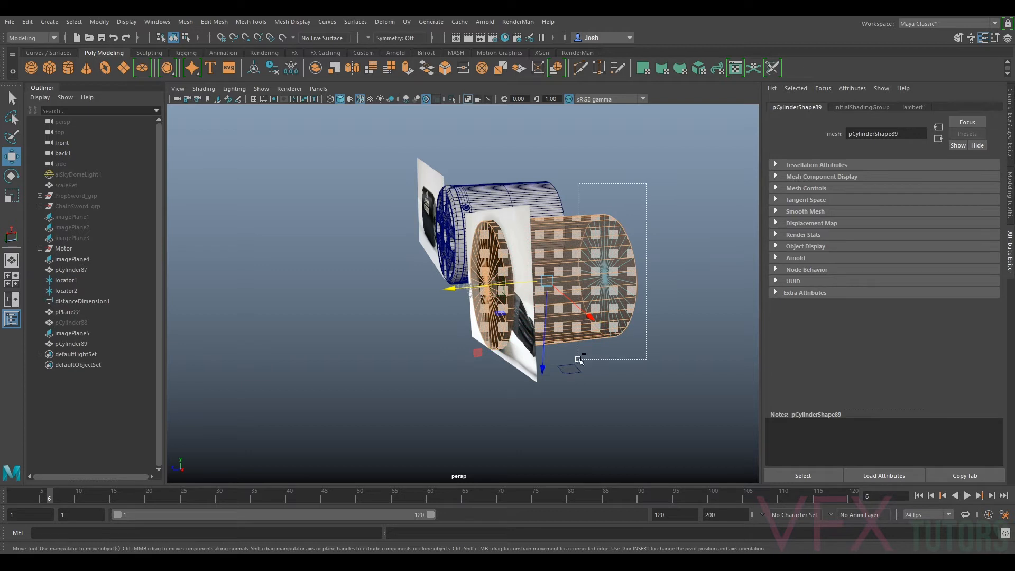
- Extrude the cap faces of the duplicated cylinder and move them outward in front of the reference photo
key(F11)
key(ctrl+e)
key(t)
alt+drag(459, 308, 577, 349)
key(w)
drag(449, 226, 450, 225)
alt+drag(550, 304, 457, 273)
- Scale the extruded end face inward to form a tapered rim and compare it with the motor photos
key(r)
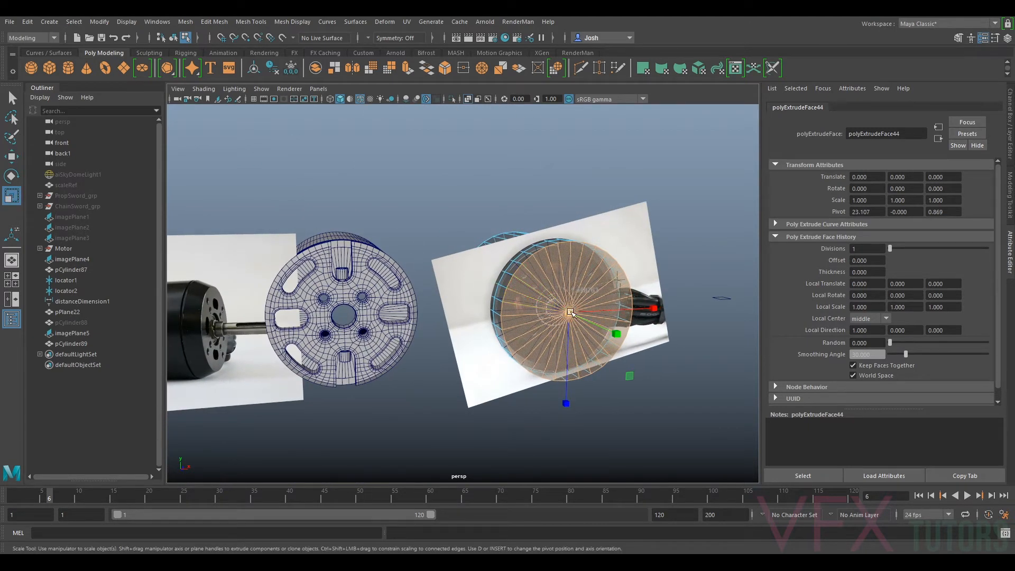
drag(571, 312, 562, 315)
alt+drag(482, 337, 529, 341)
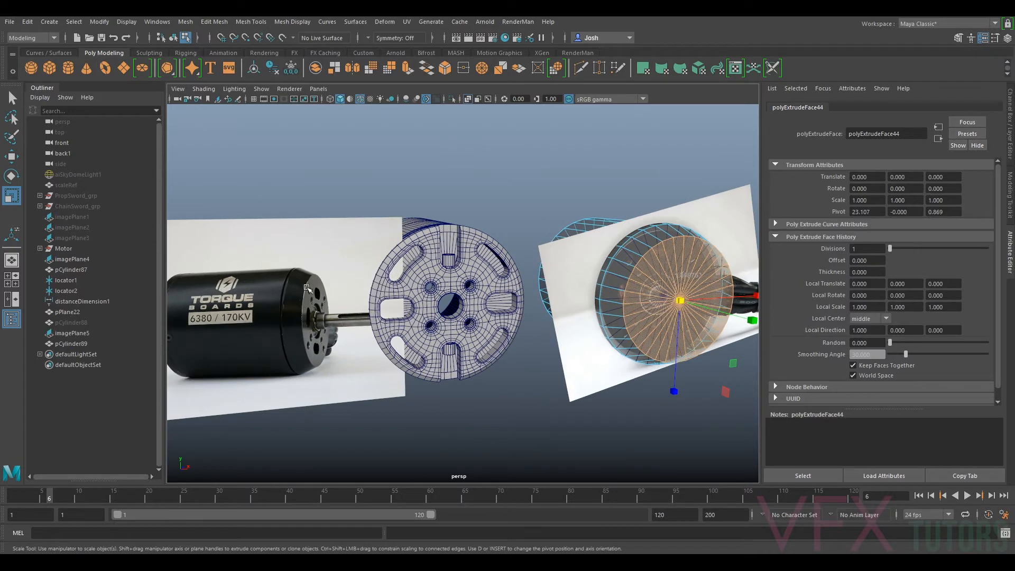
mouse_move(290, 307)
alt+mouse_down()
mouse_move(476, 362)
mouse_move(402, 322)
mouse_move(358, 347)
mouse_move(374, 301)
alt+mouse_up()
key(w)
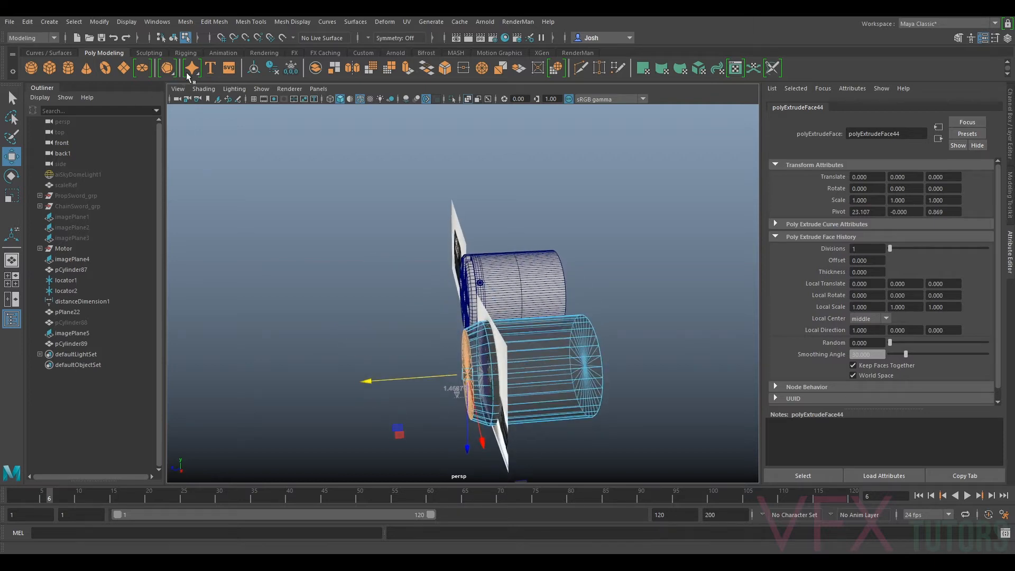
- Turn off X-Ray shading in the perspective view to inspect the taper beside the motor photo
click(201, 90)
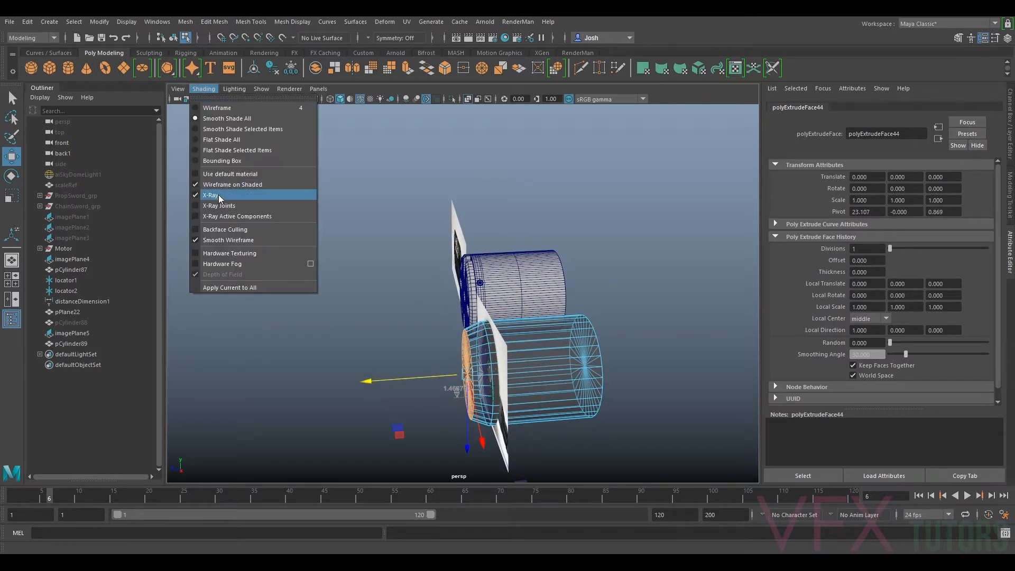
click(210, 195)
mouse_move(438, 301)
alt+mouse_down()
mouse_move(474, 288)
mouse_move(565, 195)
mouse_move(539, 211)
mouse_move(598, 299)
mouse_move(582, 338)
mouse_move(614, 349)
mouse_move(589, 298)
mouse_move(619, 282)
mouse_move(572, 289)
mouse_move(593, 288)
alt+mouse_up()
scroll(602, 285, up, 6)
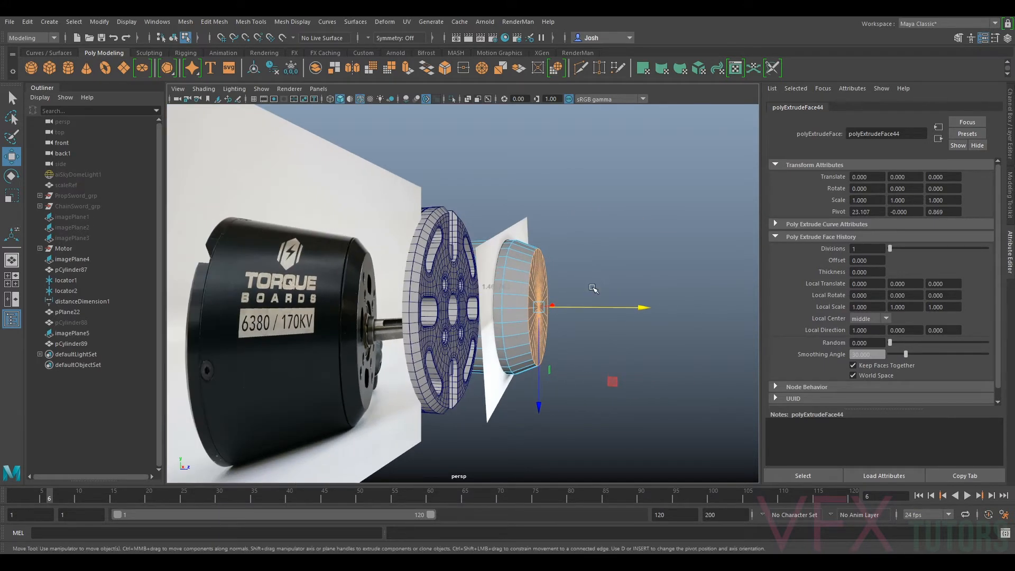
- Fine-tune the size of the tapered end face against the motor photo, return to object mode and deselect
key(r)
drag(544, 312, 630, 310)
drag(494, 320, 496, 321)
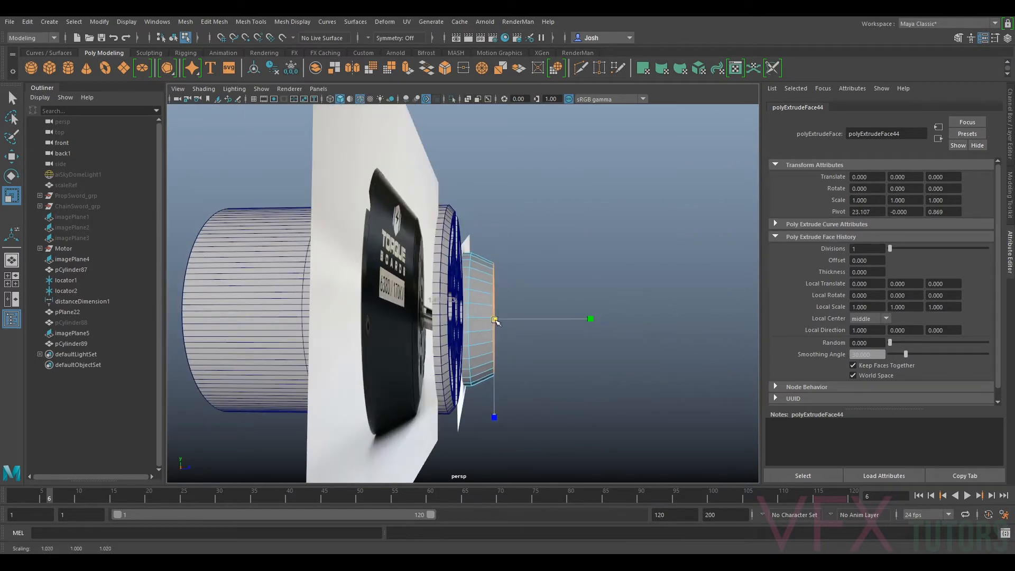
alt+drag(594, 347, 411, 320)
key(w)
click(542, 290)
alt+drag(542, 290, 489, 318)
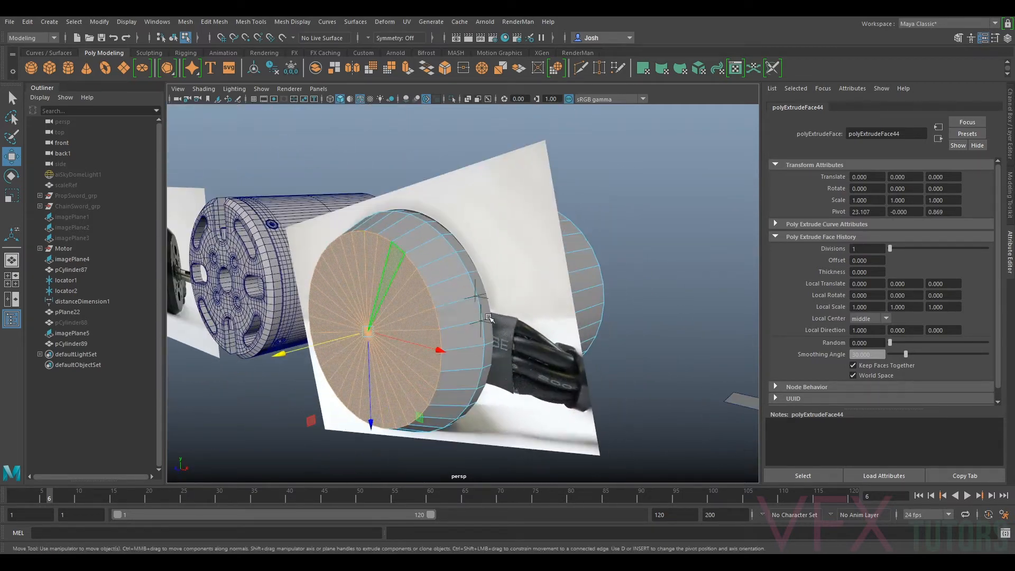
right_drag(442, 258, 490, 228)
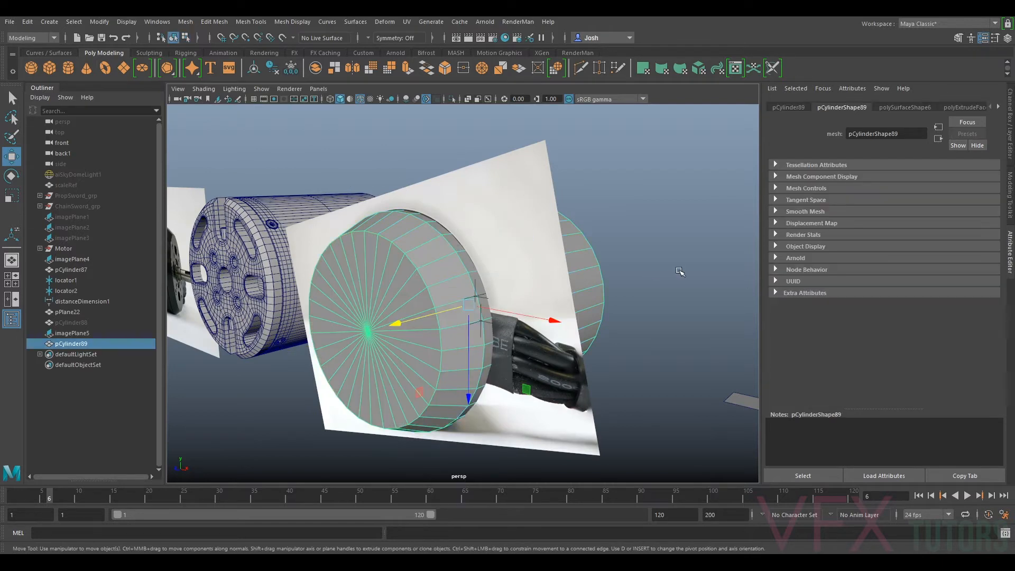
click(679, 270)
- Select the small measuring plane and move it along X to the cylinder's rim beside the cable
scroll(594, 317, down, 5)
alt+drag(594, 318, 566, 331)
scroll(566, 331, up, 4)
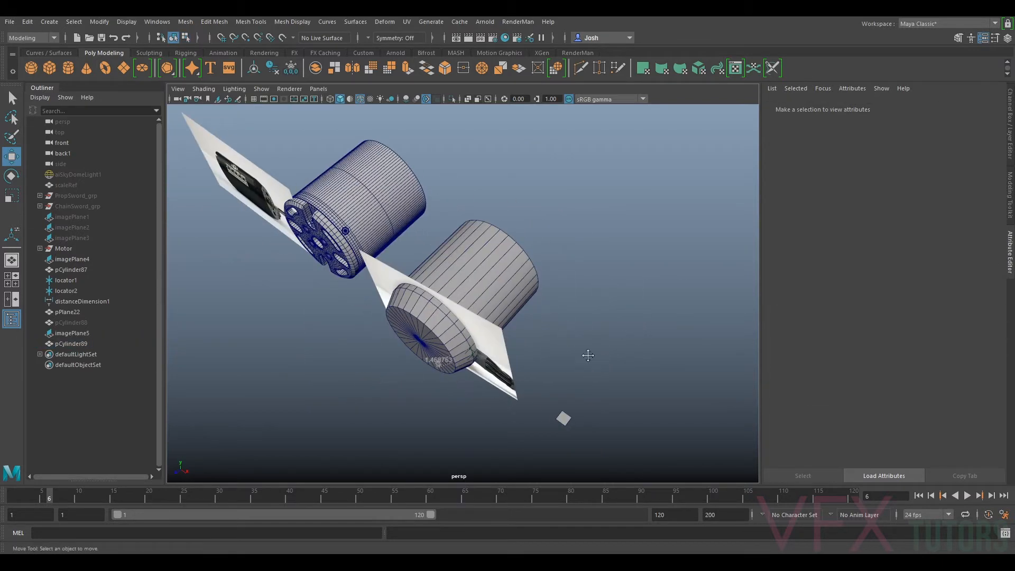
click(690, 404)
drag(690, 403, 506, 334)
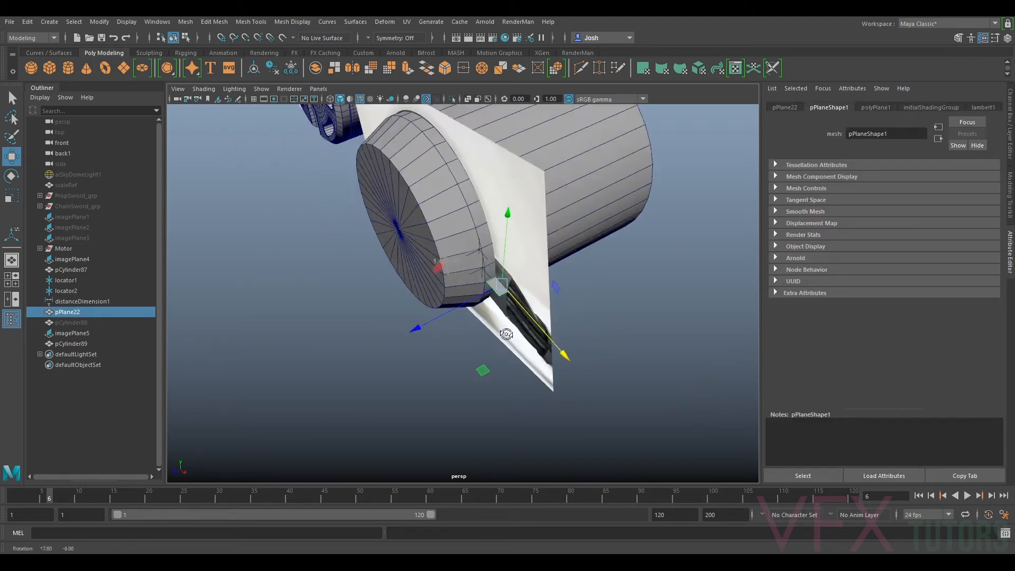
alt+middle_drag(506, 334, 551, 333)
scroll(561, 306, up, 5)
alt+drag(587, 280, 568, 264)
alt+middle_drag(587, 258, 501, 344)
alt+drag(501, 345, 429, 441)
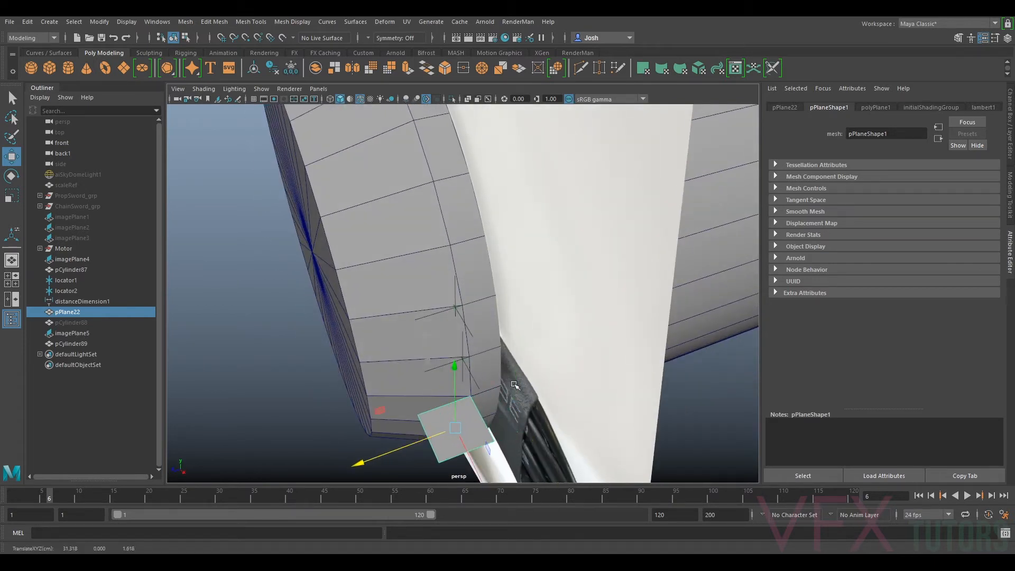
- Align the plane's corner with the outer edge of the cylinder's tapered band, at about X 31.34 and Z 1.60
alt+drag(499, 397, 568, 328)
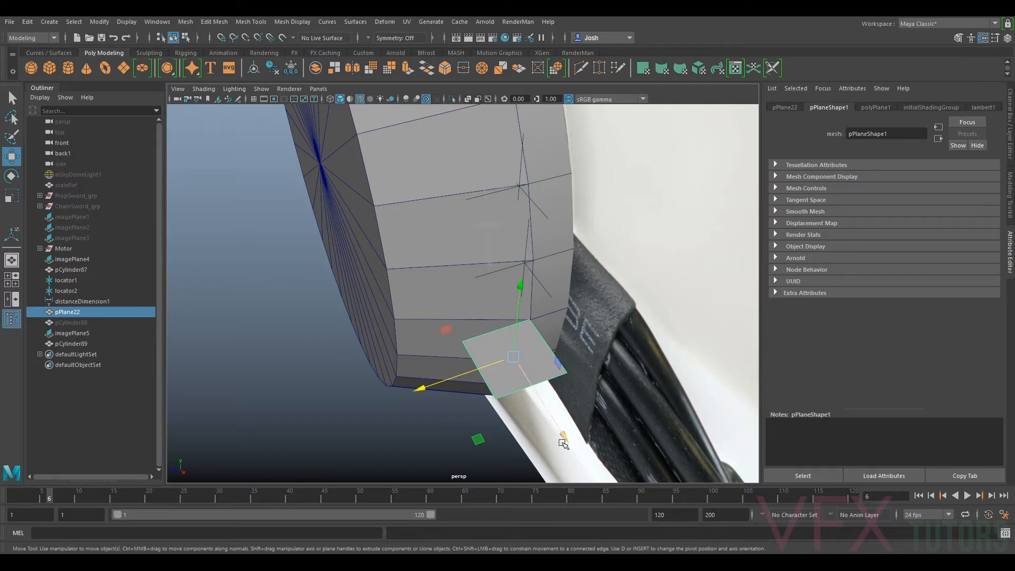
alt+drag(514, 371, 570, 361)
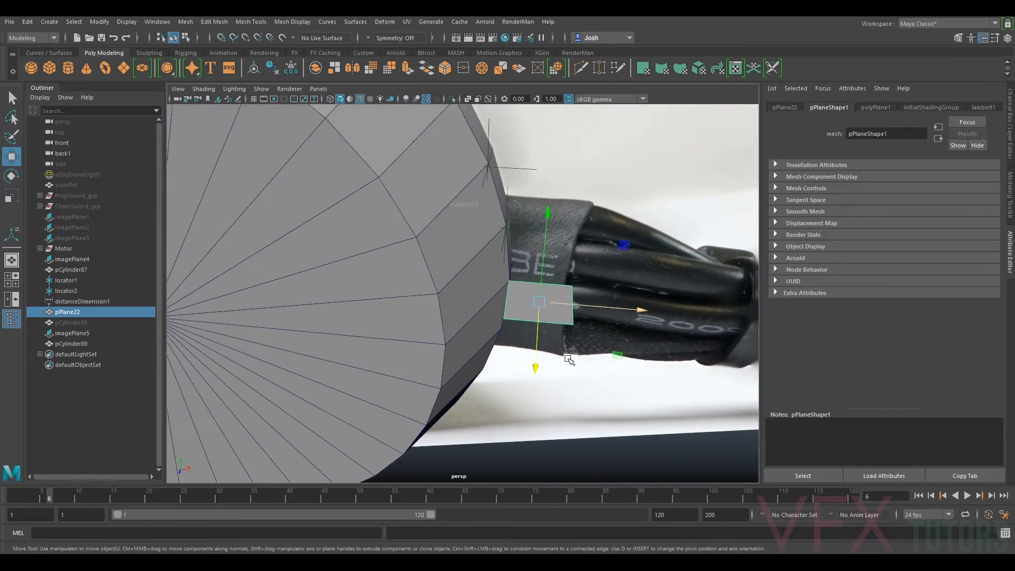
alt+drag(534, 308, 390, 254)
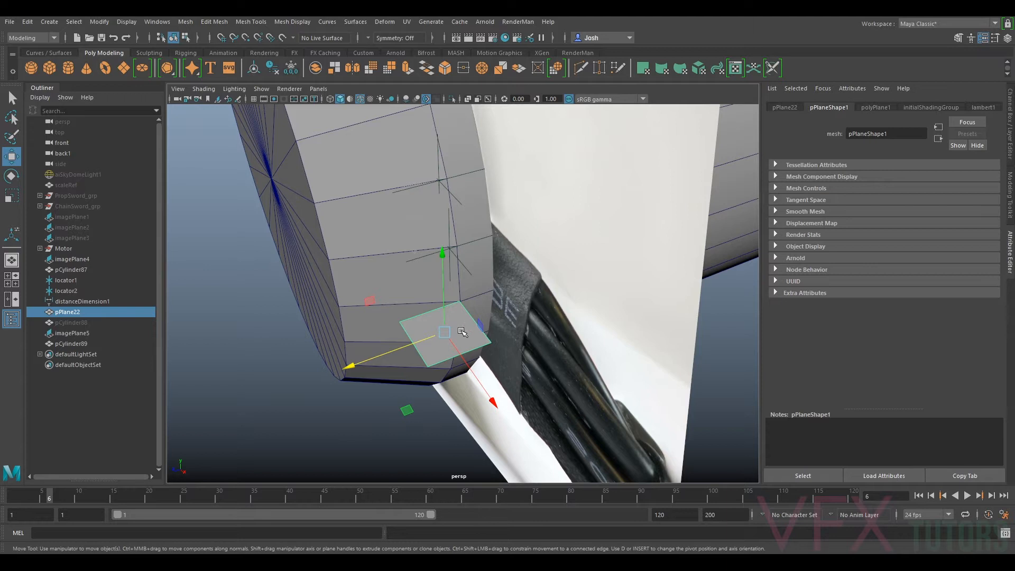
alt+drag(462, 332, 429, 329)
alt+middle_drag(429, 329, 463, 322)
scroll(463, 323, up, 3)
drag(408, 360, 410, 361)
drag(465, 389, 466, 391)
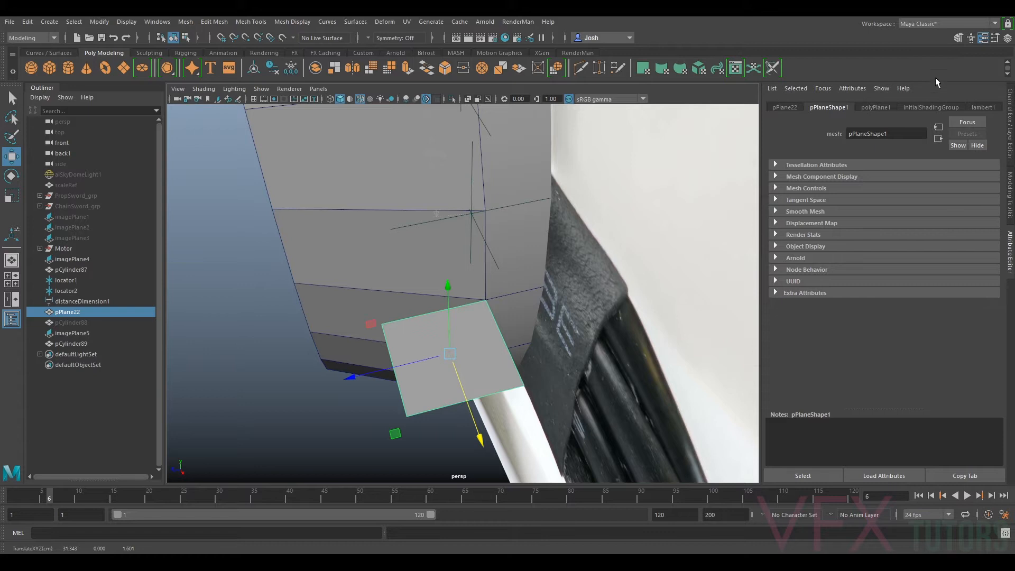
- Move the plane's front edge outward to match the depth of the tapered band and return to object mode
click(1008, 217)
click(935, 125)
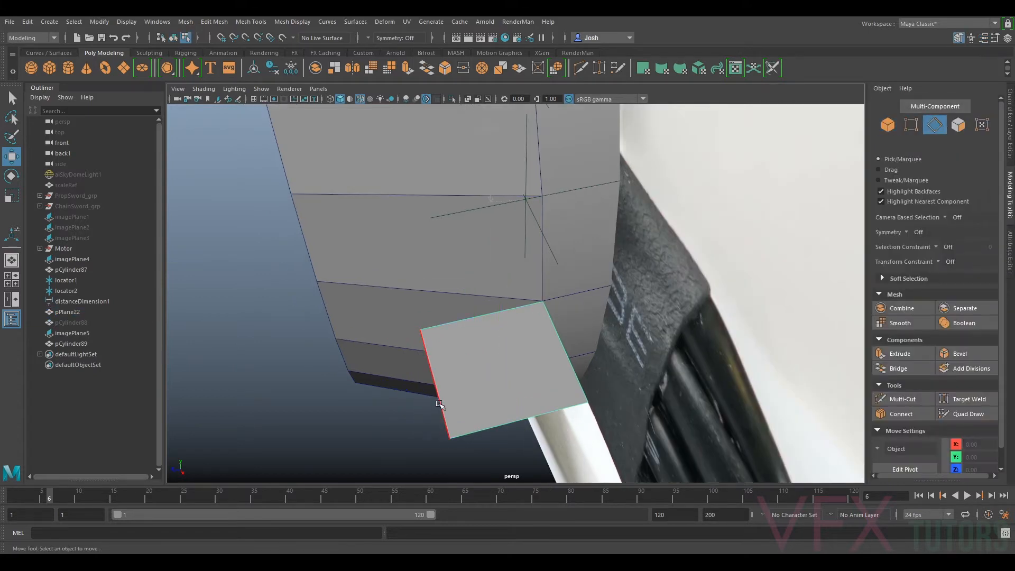
click(440, 405)
drag(448, 377, 311, 288)
scroll(317, 290, down, 5)
alt+drag(413, 339, 608, 338)
key(F8)
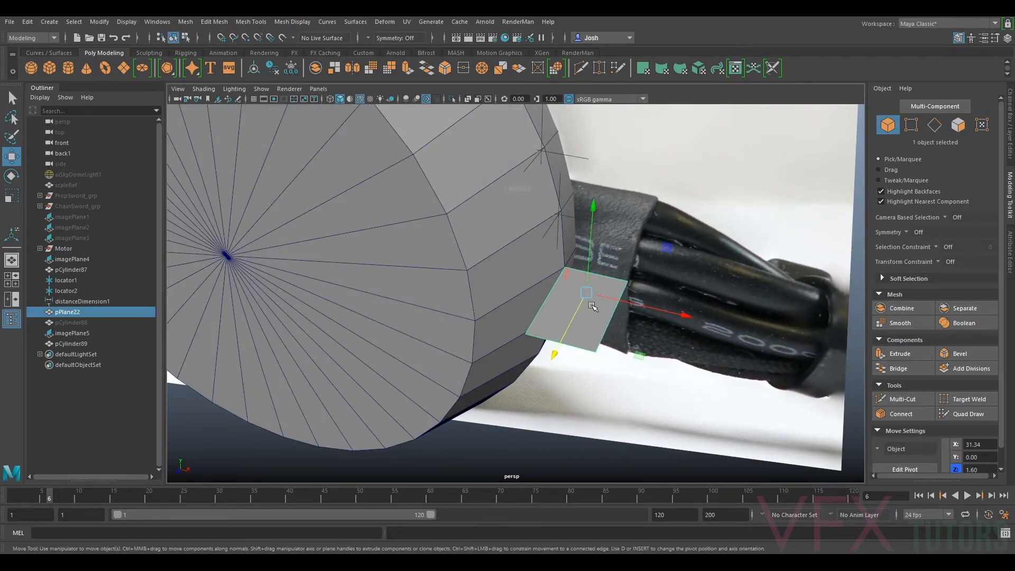
- Move the resized plane along X to about 42.32, clear of the cylinder and the reference photo
scroll(637, 308, down, 3)
drag(622, 311, 881, 381)
alt+middle_drag(775, 338, 589, 262)
alt+drag(589, 262, 639, 342)
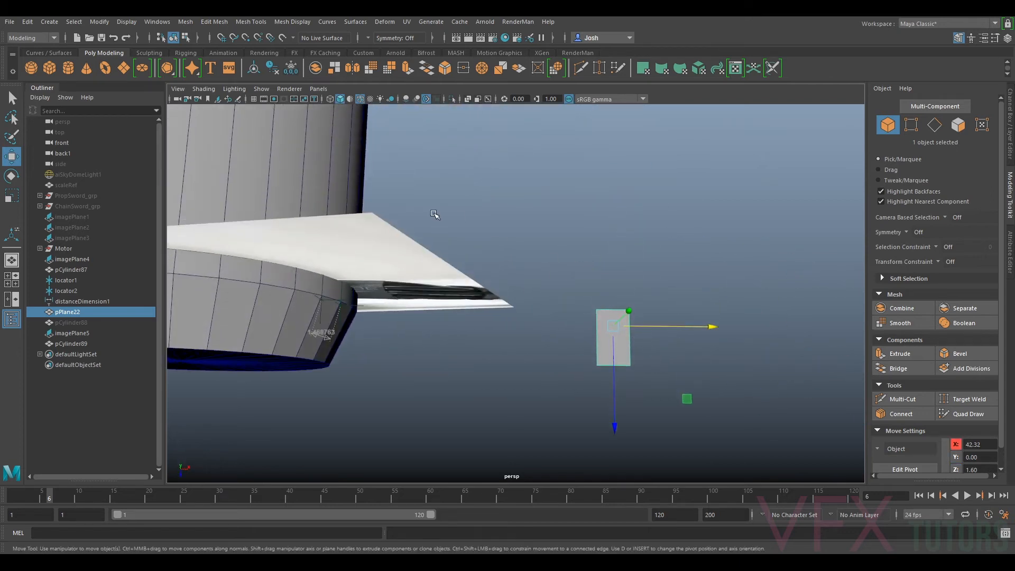
scroll(630, 265, down, 5)
scroll(327, 233, up, 3)
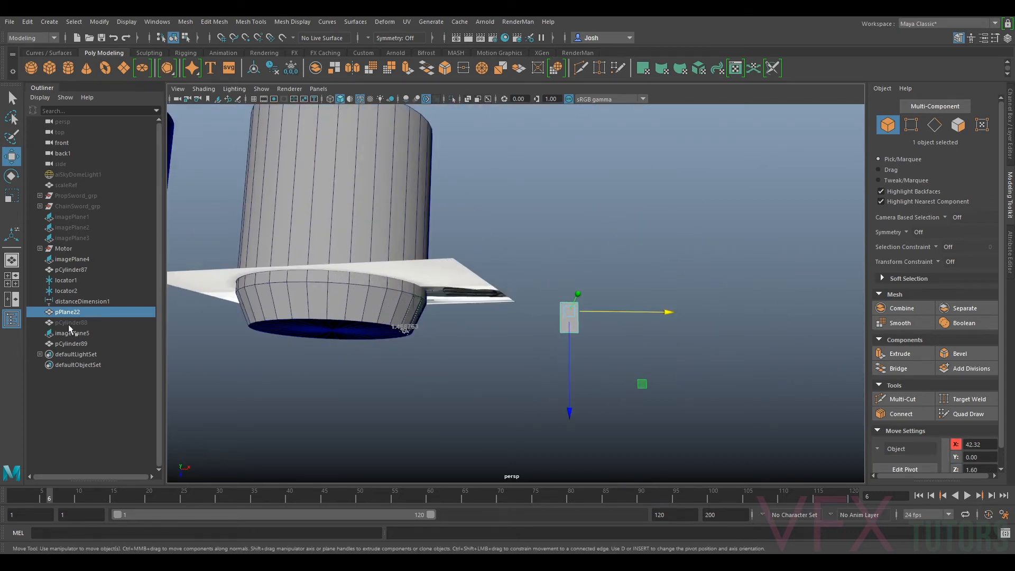
- Unhide the small cylinder pCylinder88, select the measuring plane and switch to the orthographic top view
click(89, 322)
key(h)
click(576, 315)
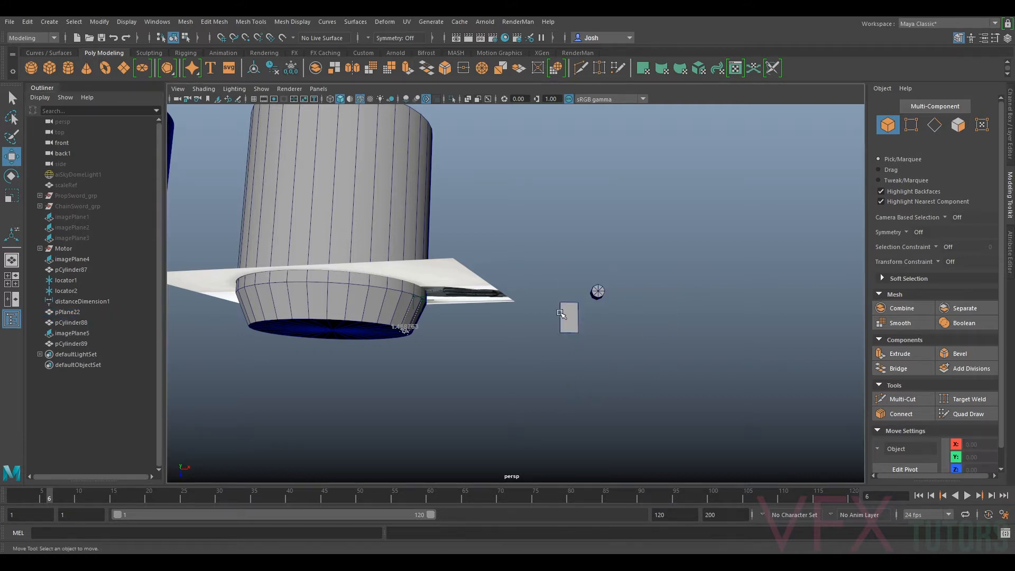
click(318, 88)
mouse_move(350, 121)
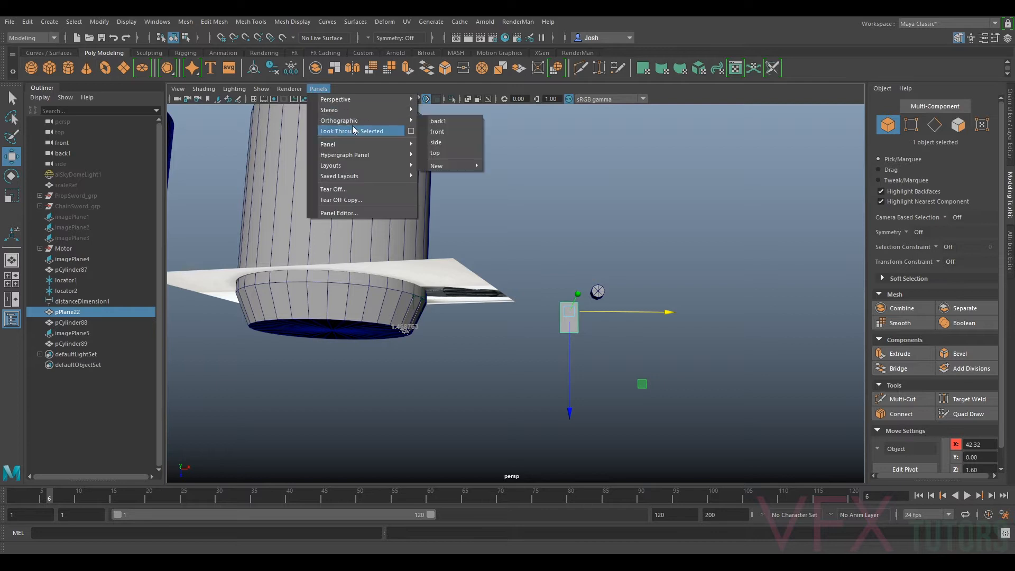
click(437, 152)
- Move the plane along X in line with the small cylinder, and the small cylinder to about Z 2.24 over it
scroll(654, 257, up, 2)
drag(589, 288, 648, 290)
click(606, 242)
drag(603, 241, 603, 305)
scroll(543, 280, down, 4)
alt+middle_drag(451, 250, 661, 243)
alt+middle_drag(360, 249, 217, 232)
alt+middle_drag(792, 284, 618, 298)
scroll(500, 248, up, 3)
scroll(499, 248, up, 1)
alt+middle_drag(408, 264, 502, 264)
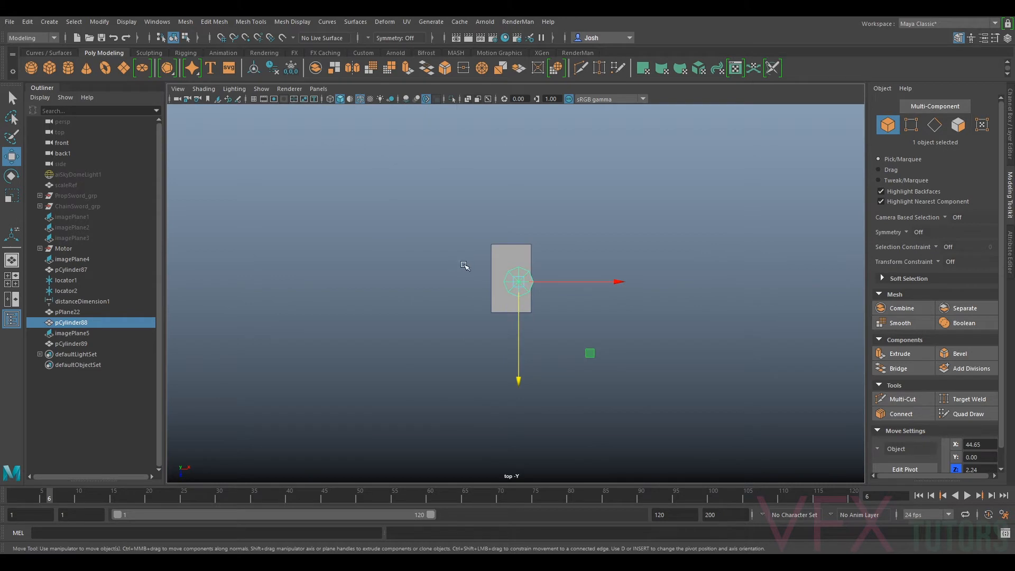
- Switch back to the perspective view, framed at an angle on the motor, reference photos and cylinders
click(318, 89)
mouse_move(332, 102)
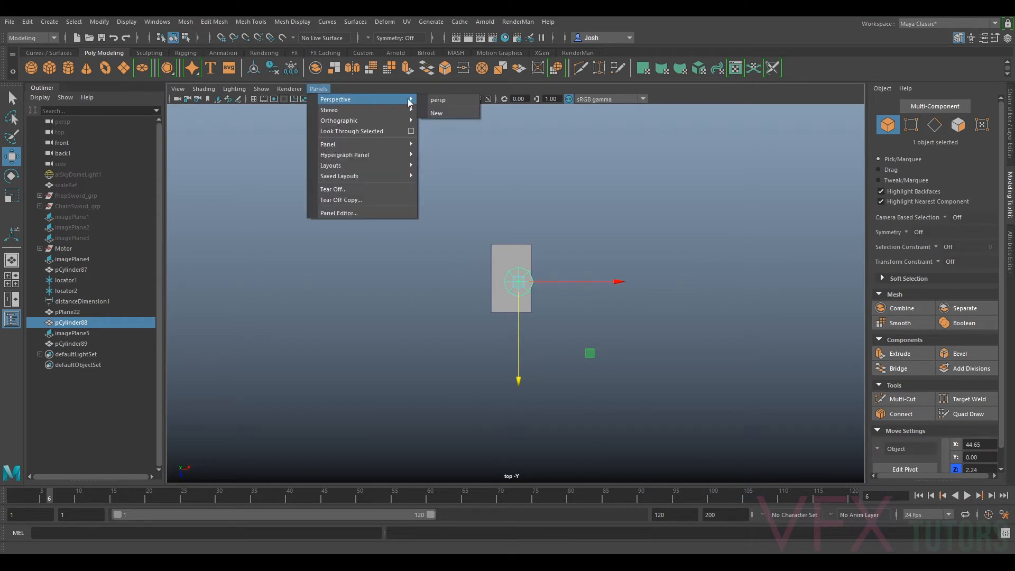
click(438, 100)
scroll(519, 238, down, 5)
alt+middle_drag(421, 268, 647, 275)
alt+drag(534, 355, 531, 271)
scroll(591, 290, up, 3)
alt+drag(724, 290, 680, 293)
alt+middle_drag(783, 277, 670, 275)
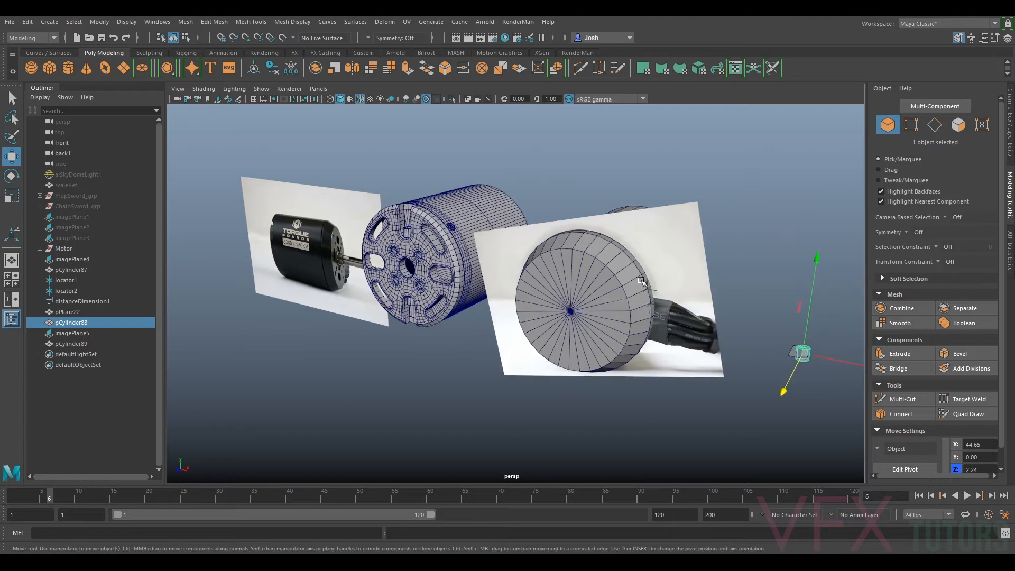
- Move the tapered cylinder and then the original large cylinder back behind the cable-side photo to uncover it
click(641, 280)
click(666, 278)
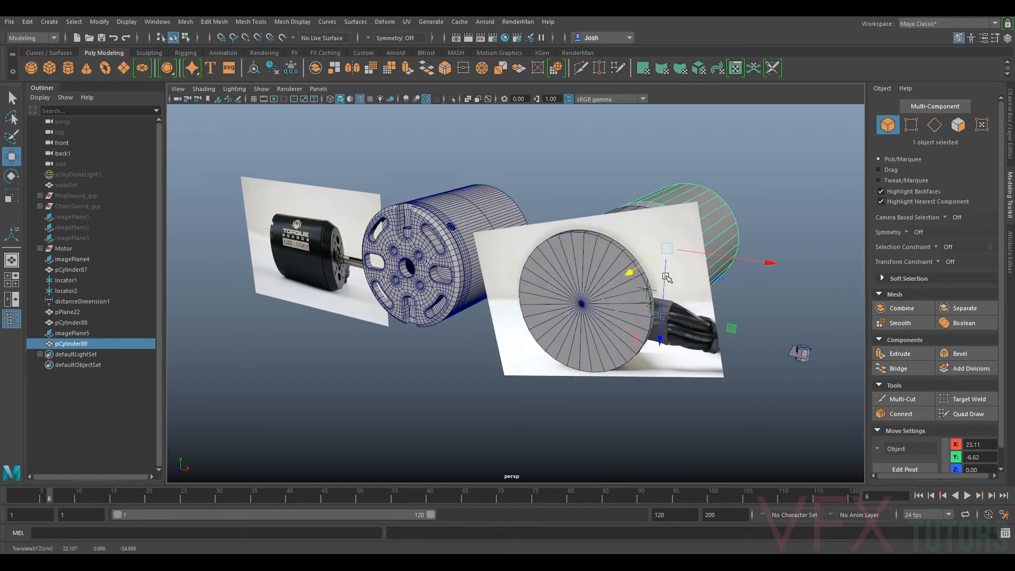
click(603, 286)
drag(583, 303, 684, 299)
alt+drag(754, 294, 657, 286)
scroll(657, 286, up, 5)
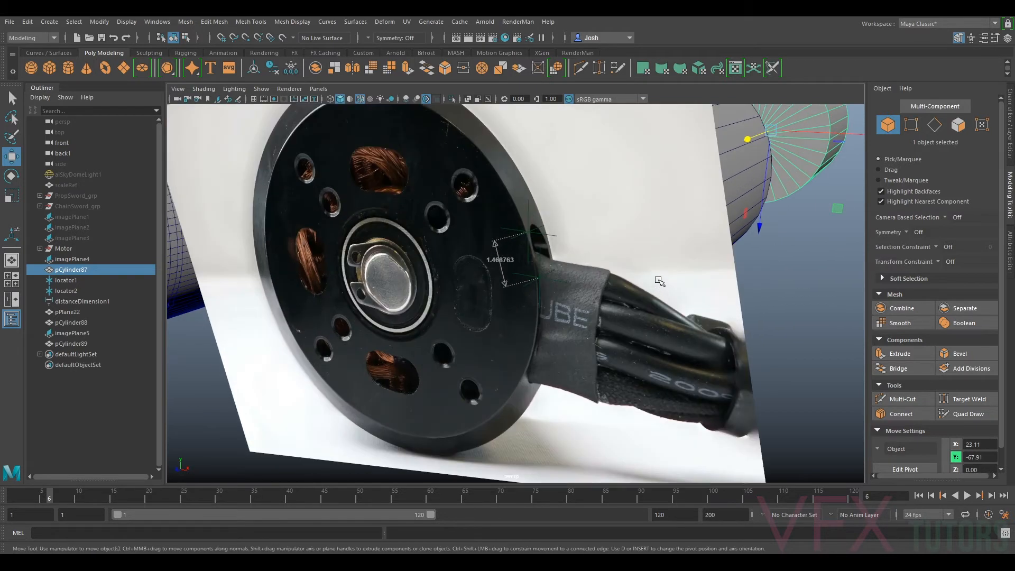
- Tear off a copy of the perspective panel as a floating window
scroll(659, 284, down, 5)
click(319, 89)
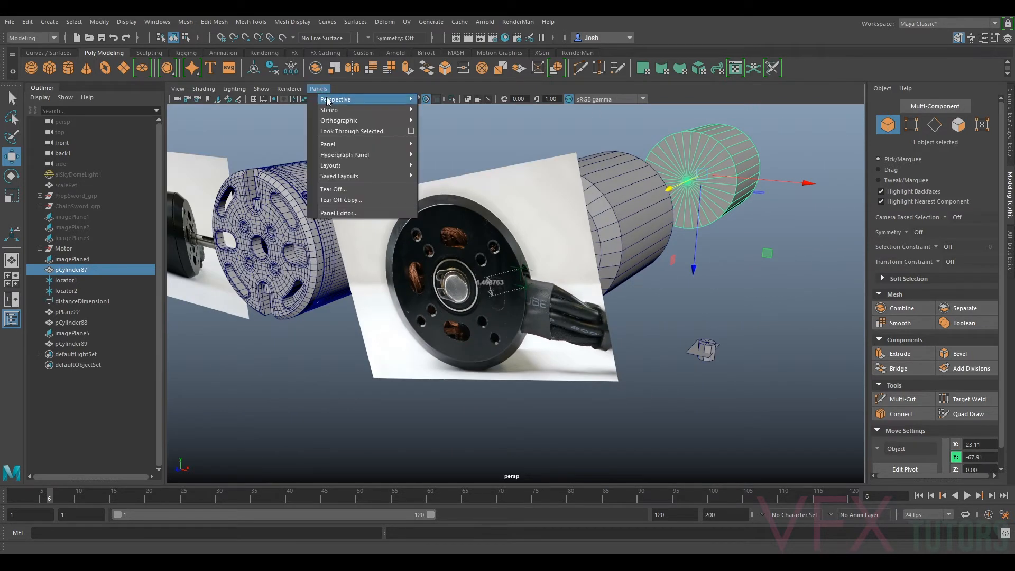
mouse_move(366, 167)
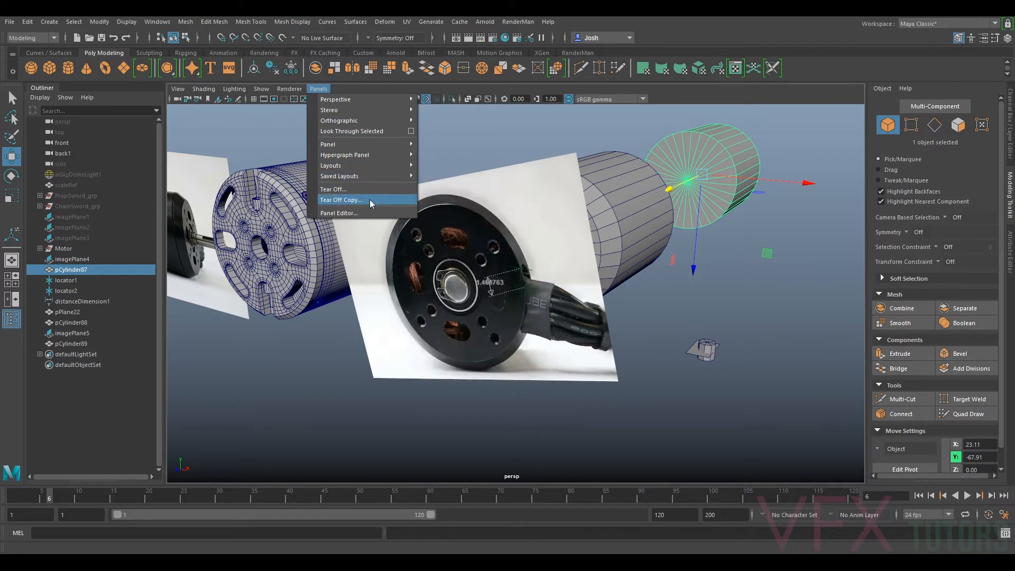
click(343, 199)
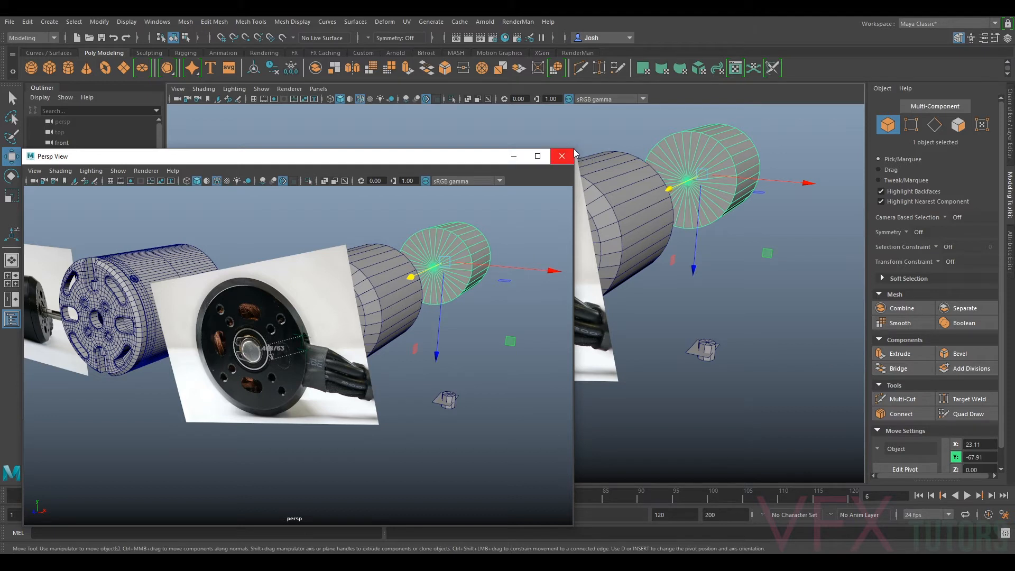
click(577, 150)
- Shrink the floating perspective window and place it over the Outliner, mostly clear of the motor face photo
drag(450, 149, 609, 149)
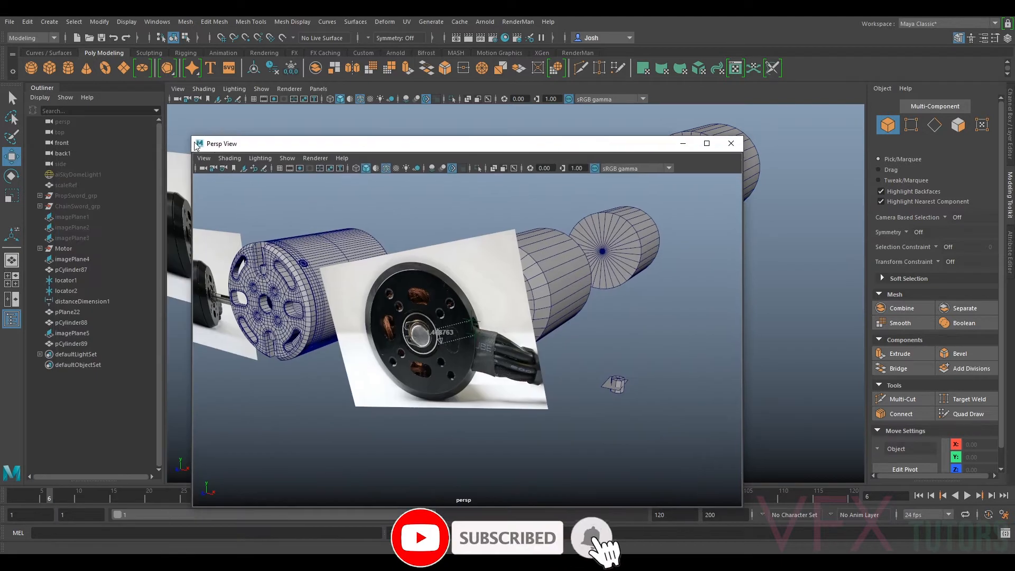
drag(193, 135, 474, 316)
drag(562, 323, 149, 316)
- Set the main viewport to the top orthographic view, keeping the floating window in perspective
scroll(321, 302, up, 5)
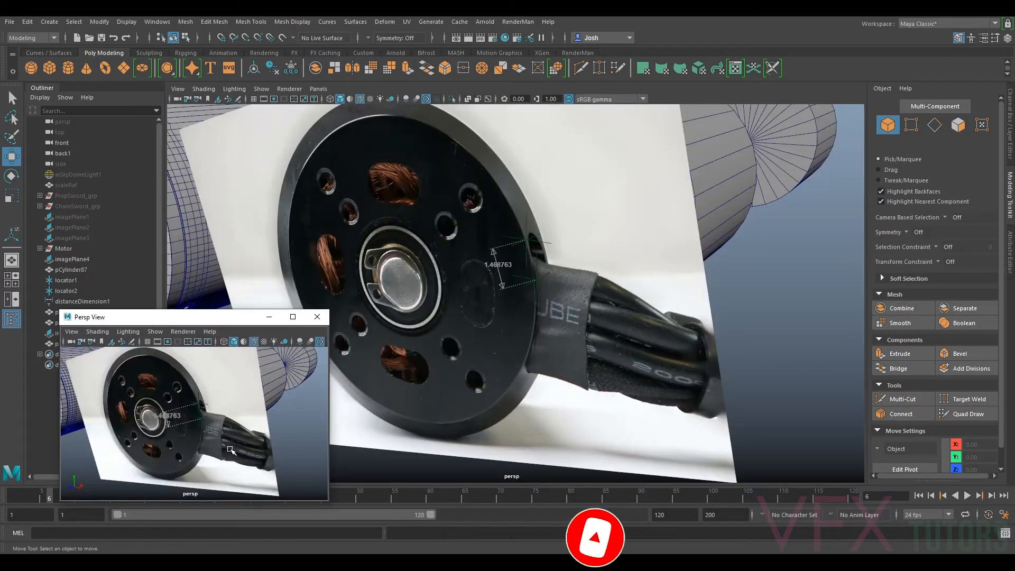
click(318, 88)
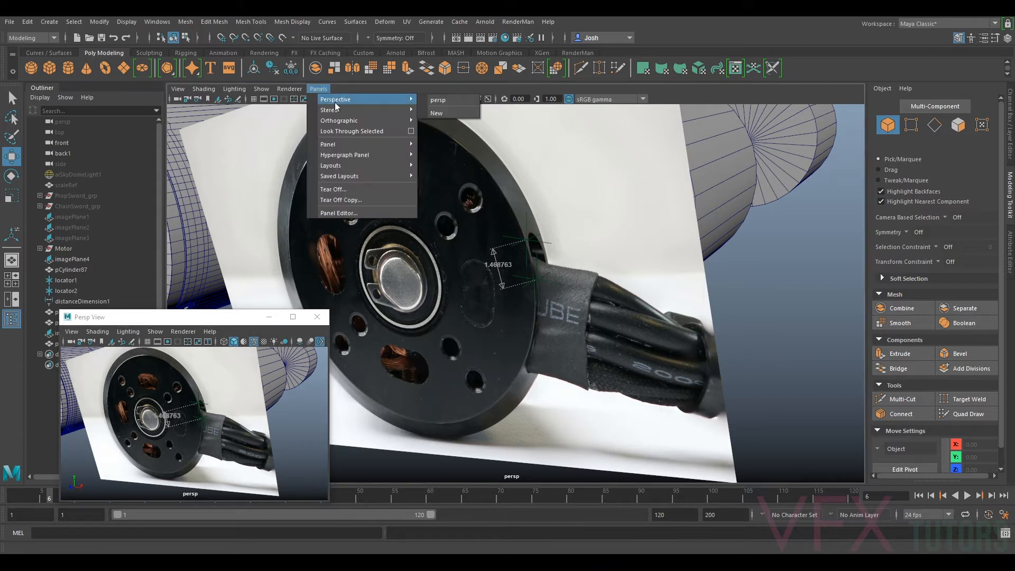
mouse_move(344, 121)
click(442, 154)
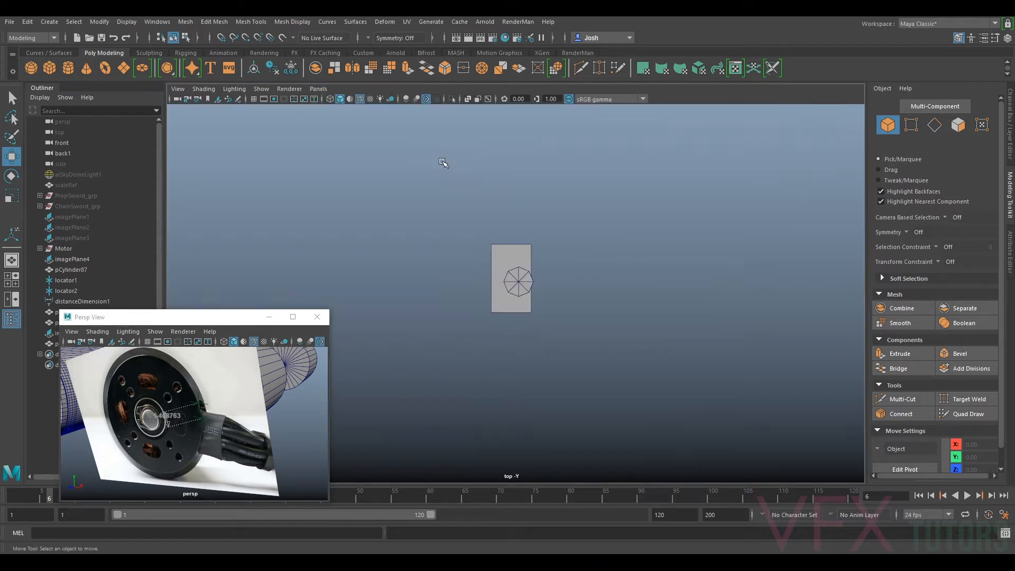
- Frame the floating perspective view closely on the measured slot at the motor face's rim beside the cable sleeve
scroll(209, 414, up, 4)
scroll(209, 414, down, 5)
alt+drag(209, 414, 221, 408)
mouse_move(221, 409)
alt+middle_down()
mouse_move(211, 405)
mouse_move(236, 413)
alt+middle_up()
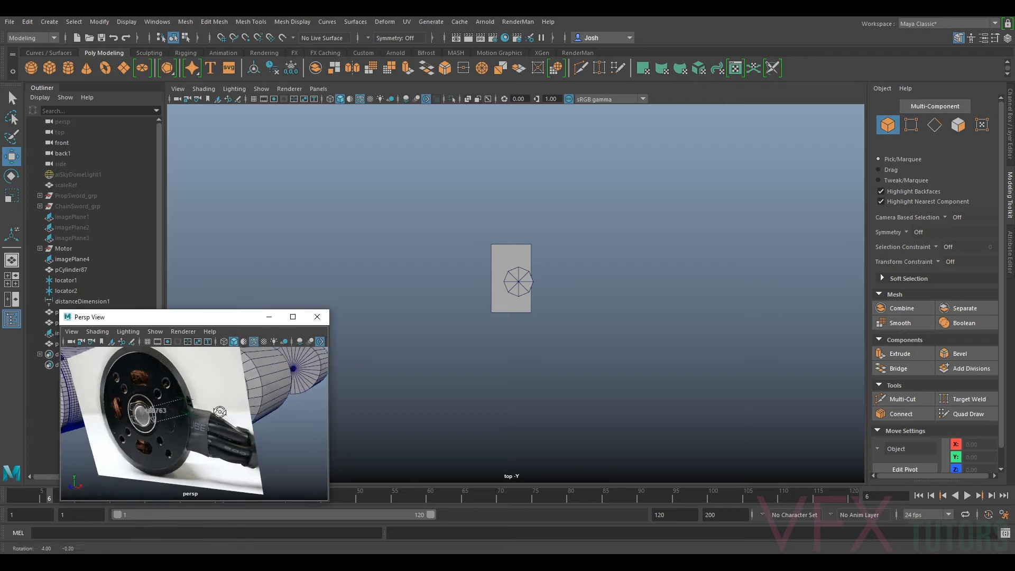
scroll(212, 405, up, 8)
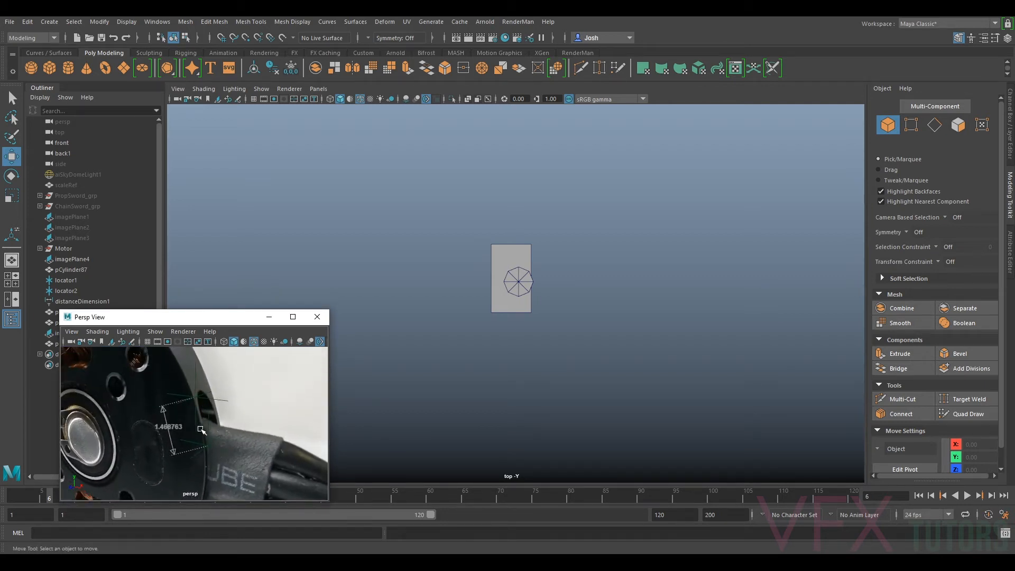
- Enlarge the small eight-sided cylinder to roughly the plane's width and move it to X 45.05, at the plane's edge
click(512, 284)
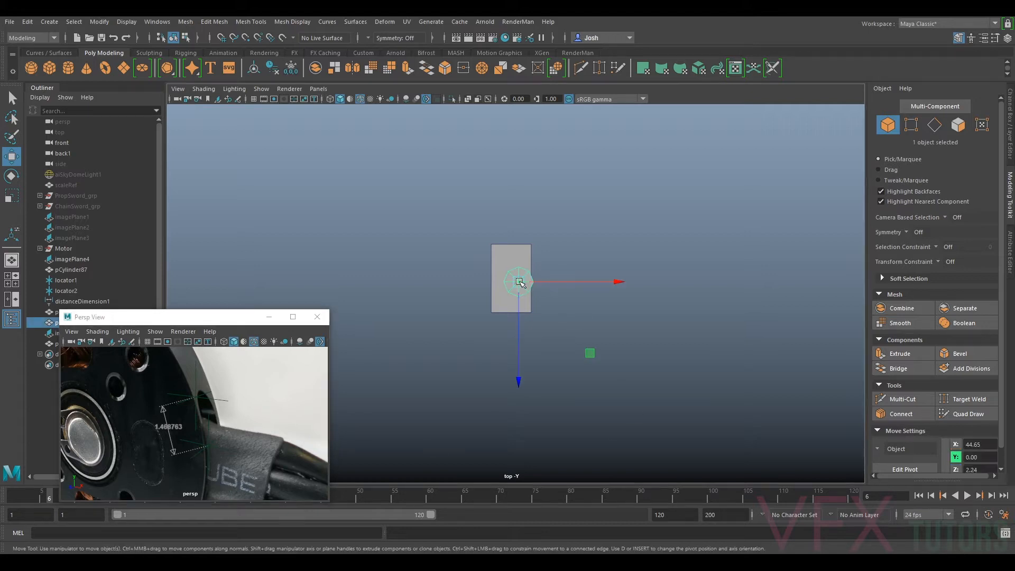
scroll(541, 286, up, 1)
key(r)
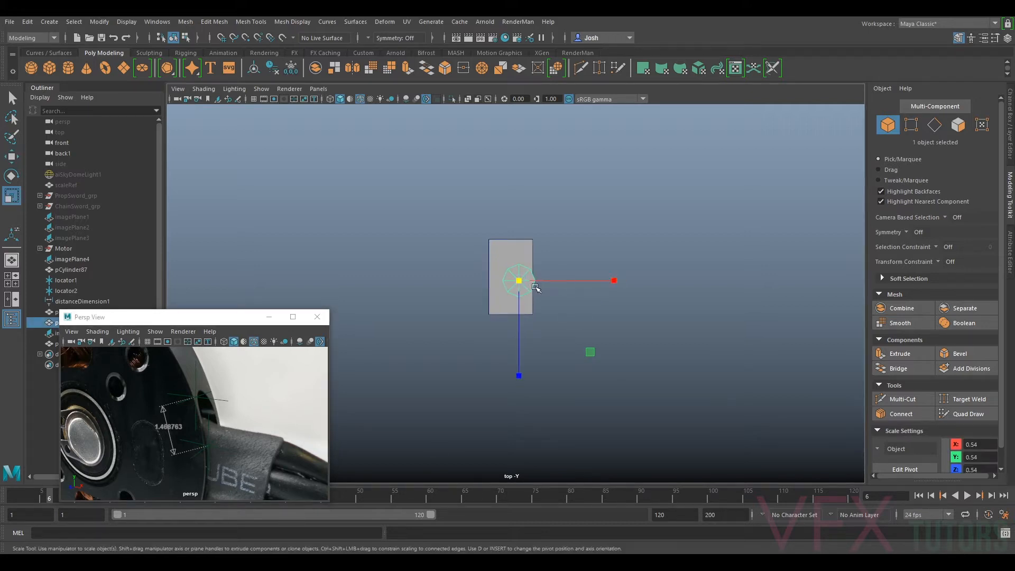
drag(517, 284, 553, 285)
key(w)
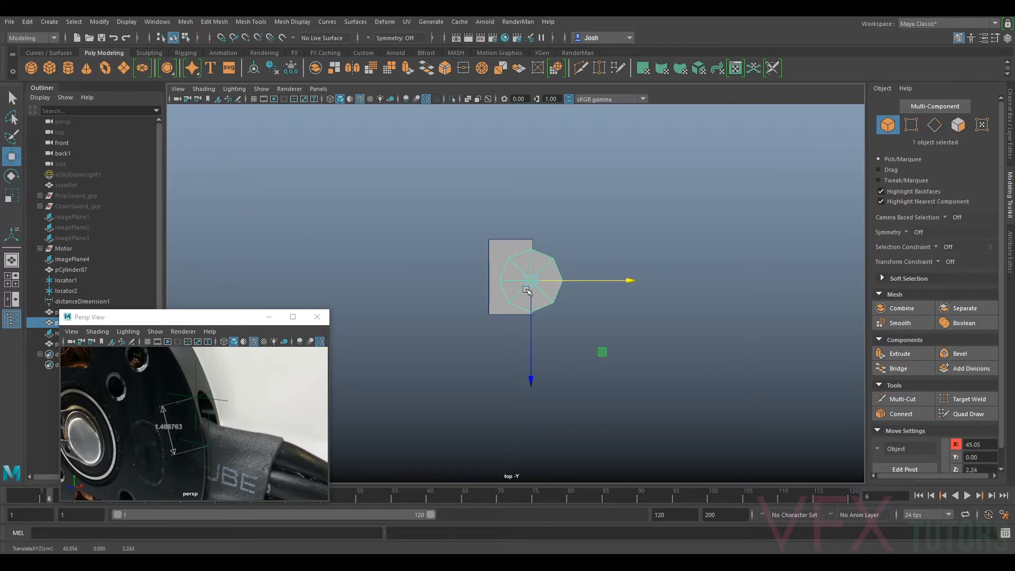
key(r)
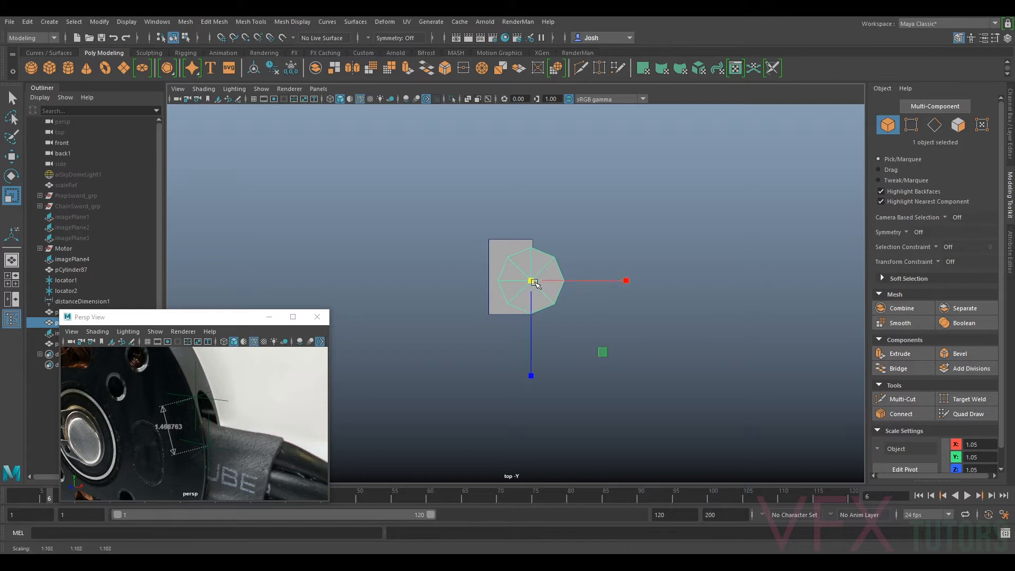
drag(530, 287, 584, 280)
key(w)
- Fine-tune the eight-sided cylinder against the plane's edge: move it to X 45.11, Z 2.15 and scale it to 1.08
alt+middle_drag(557, 252, 546, 275)
scroll(536, 274, up, 2)
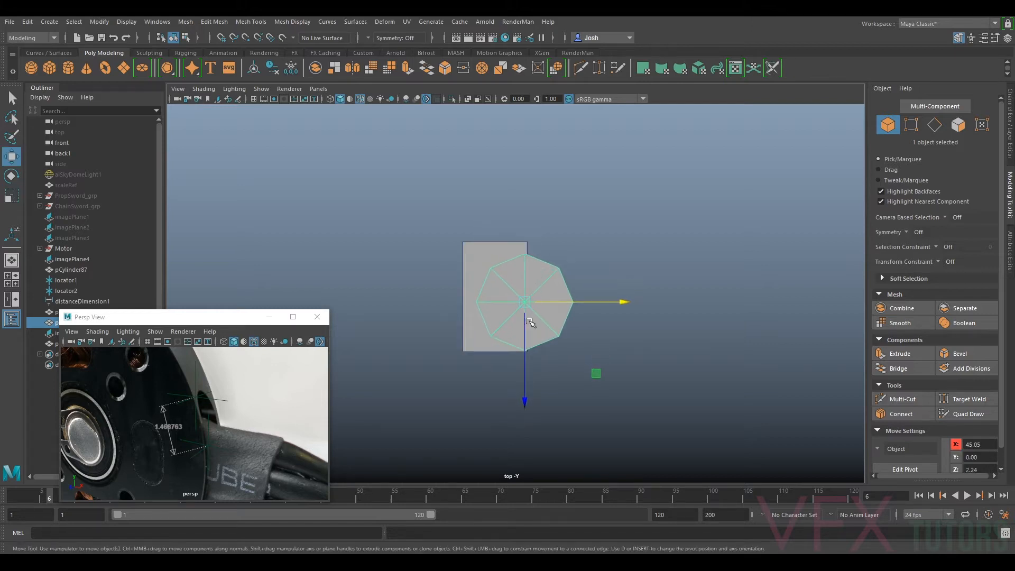
drag(529, 323, 530, 320)
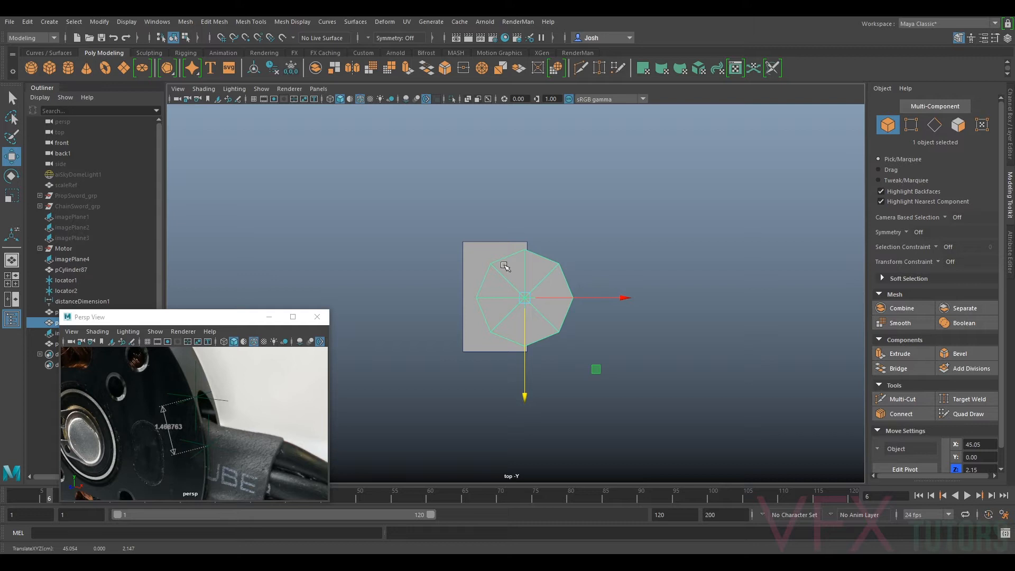
drag(562, 298, 565, 301)
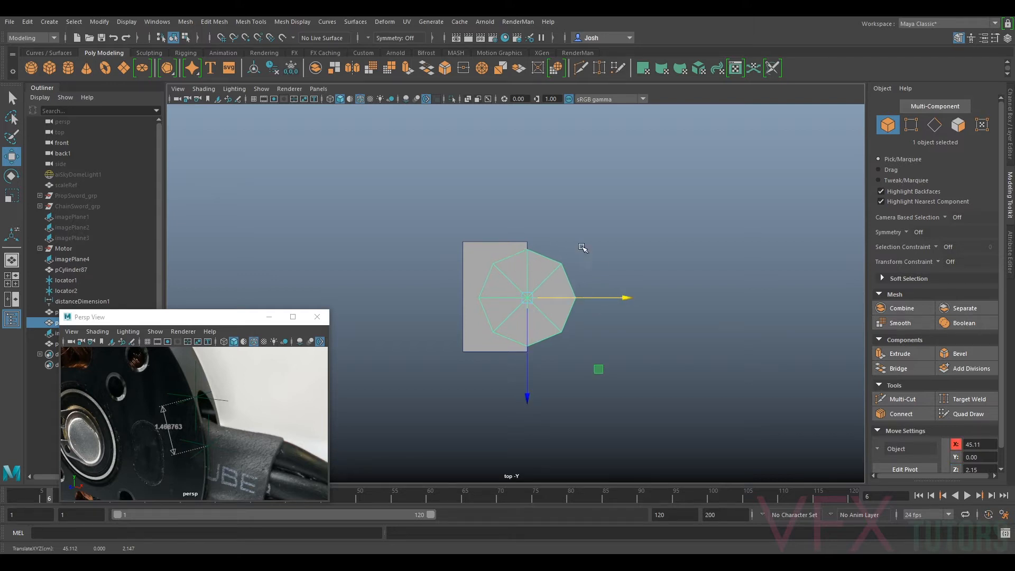
key(r)
key(ctrl+z)
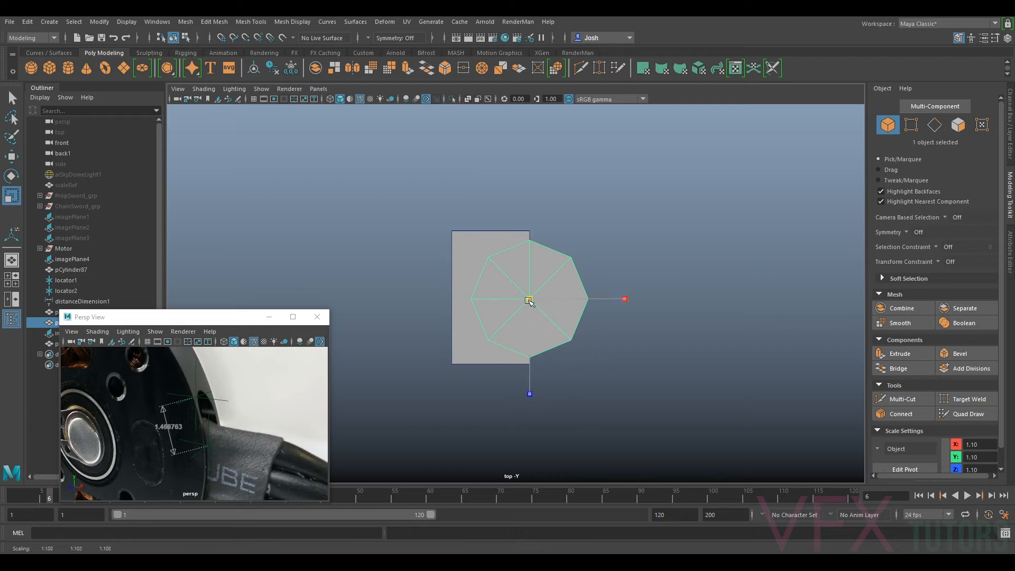
key(w)
drag(530, 321, 522, 298)
key(r)
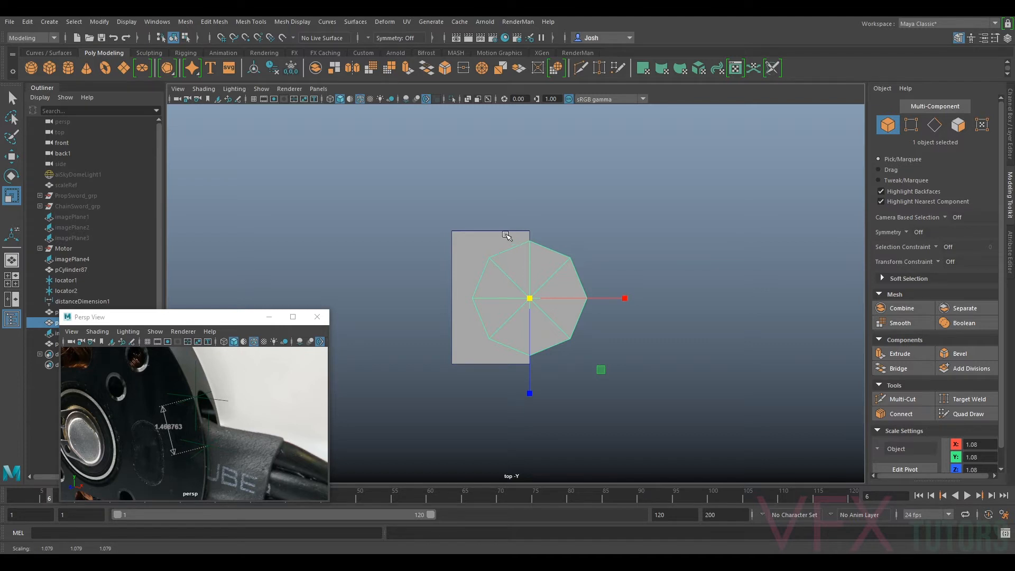
- Move the original large cylinder closer behind the tapered cylinder and display its polyCylinder subdivision attributes
click(486, 254)
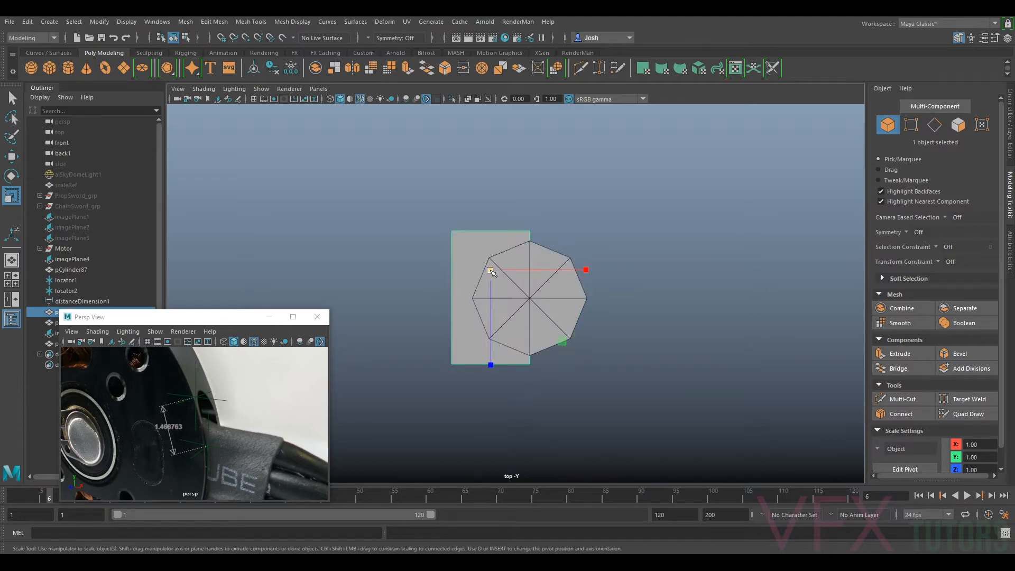
scroll(489, 214, down, 4)
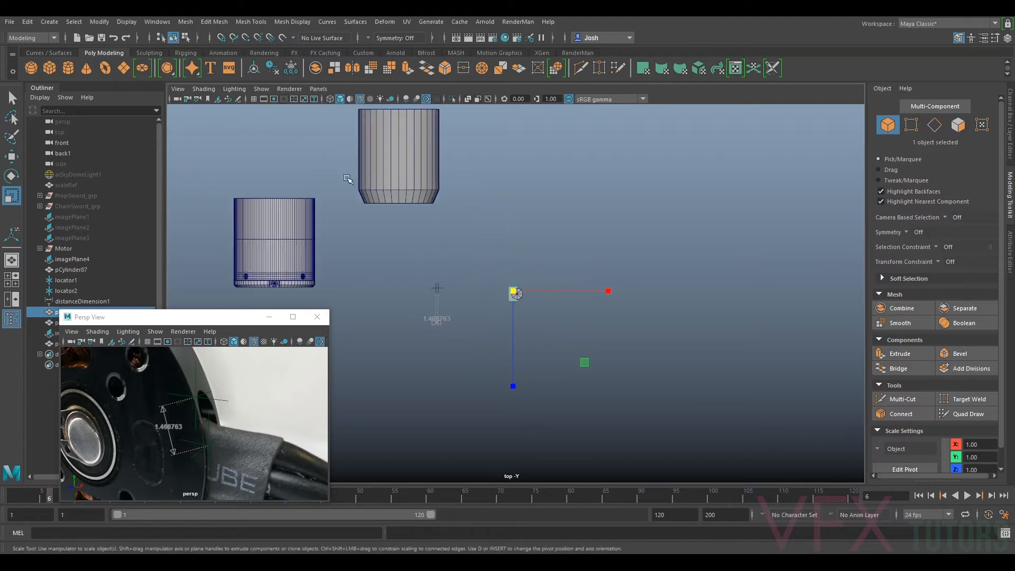
click(418, 166)
alt+middle_drag(521, 164, 545, 293)
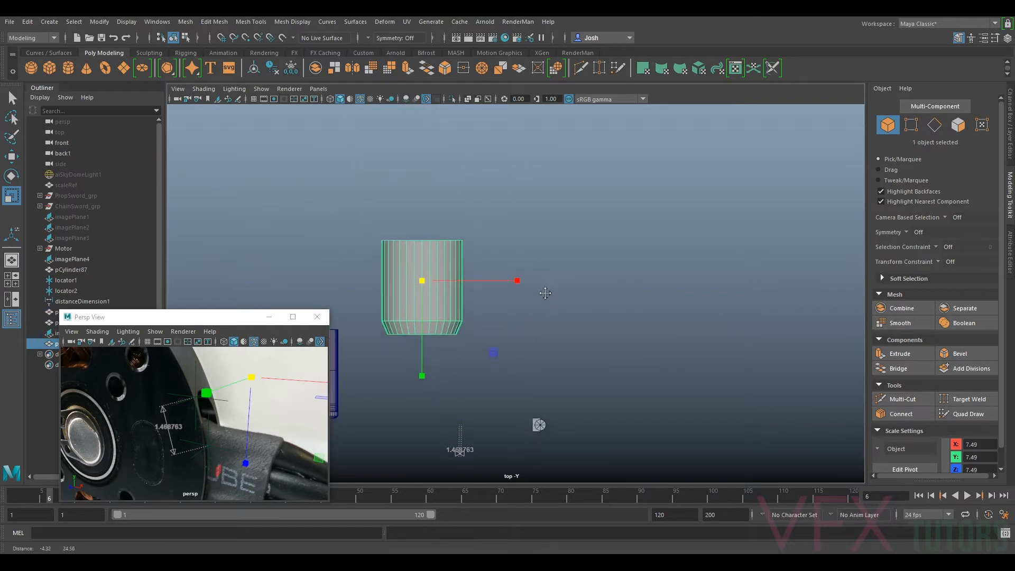
alt+right_drag(544, 293, 445, 200)
click(444, 128)
key(w)
drag(444, 204, 444, 294)
click(1011, 252)
click(898, 107)
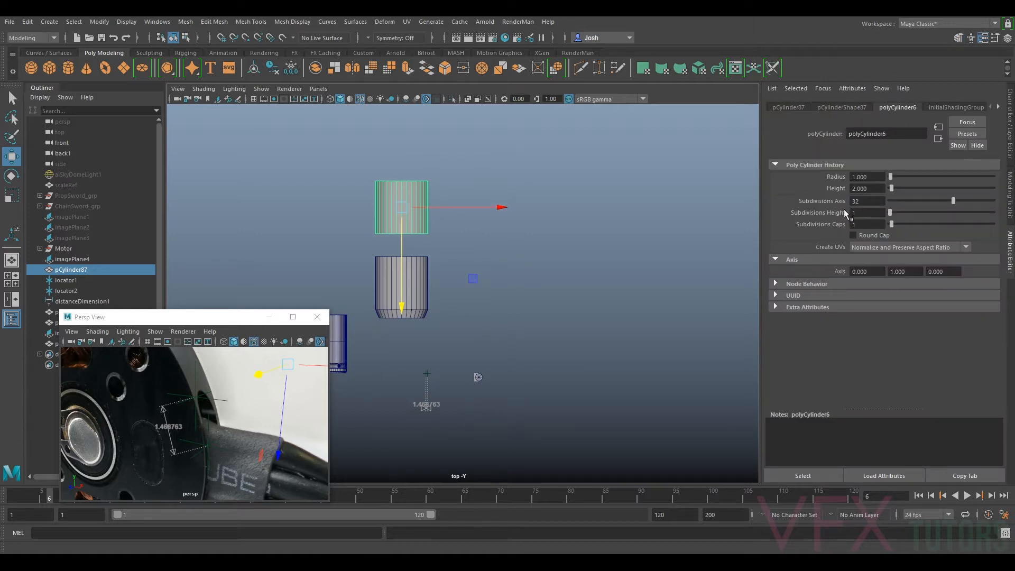
- Try to snap the measured plane's pivot onto its edge that runs through the eight-sided cylinder
alt+middle_drag(527, 379, 532, 311)
alt+right_drag(531, 311, 576, 343)
alt+middle_drag(576, 344, 553, 288)
alt+right_drag(553, 288, 559, 351)
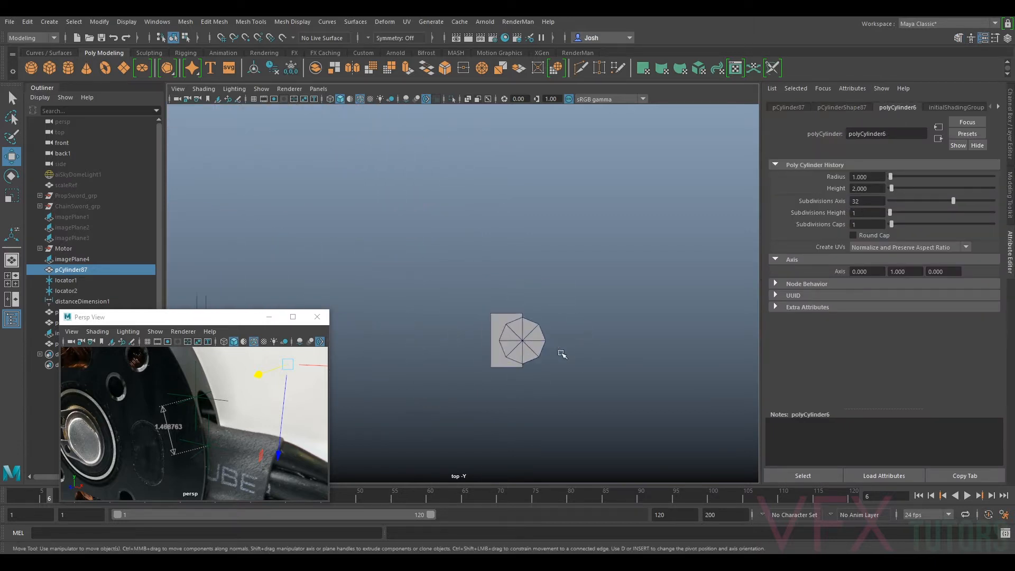
alt+middle_drag(561, 354, 523, 273)
alt+right_drag(524, 273, 529, 301)
click(467, 271)
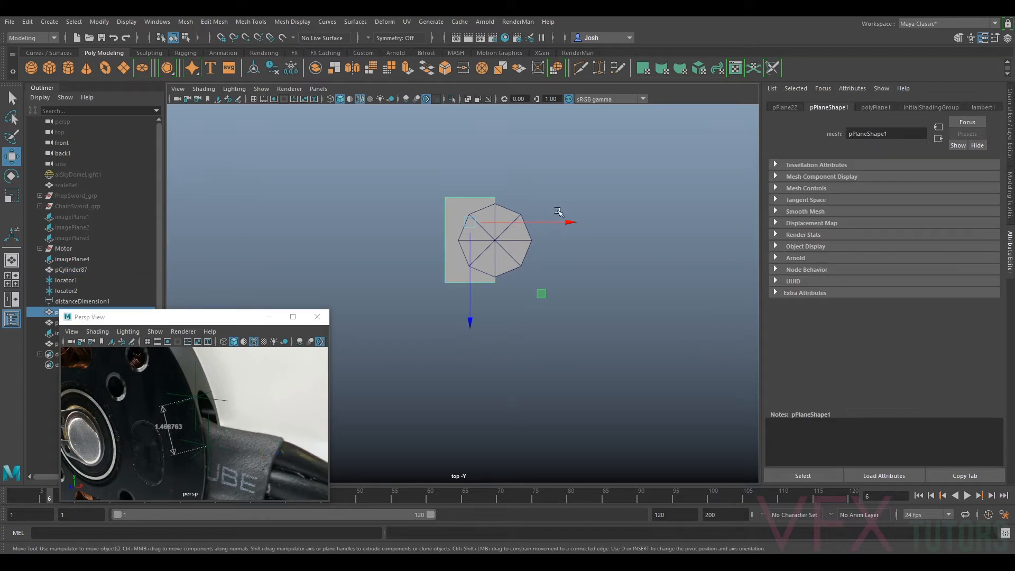
key(d)
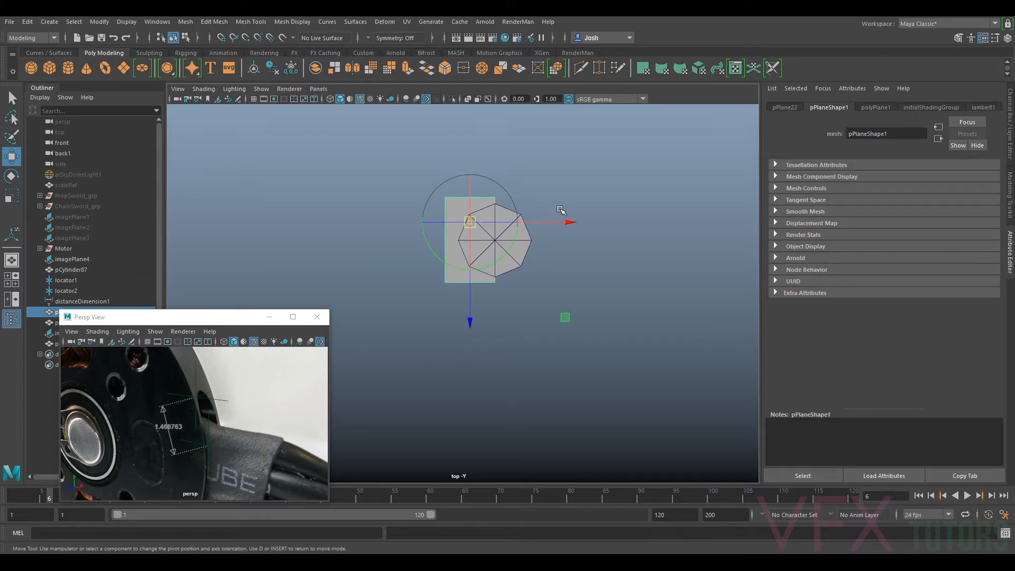
key(v)
drag(547, 221, 501, 200)
key(d)
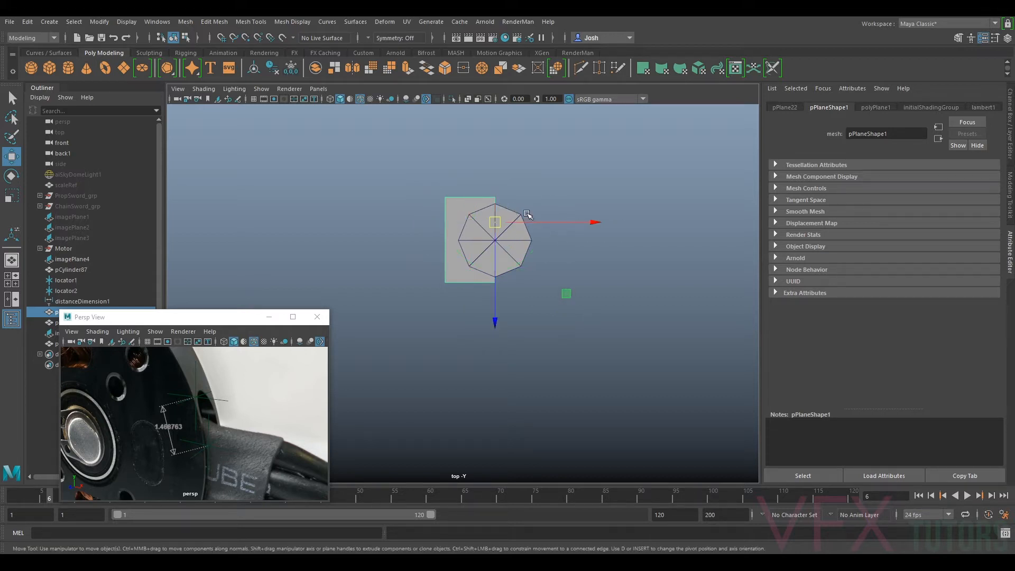
- Center the measured plane's pivot and snap it to the centre of the eight-sided cylinder
scroll(601, 208, down, 3)
scroll(522, 256, up, 2)
key(d)
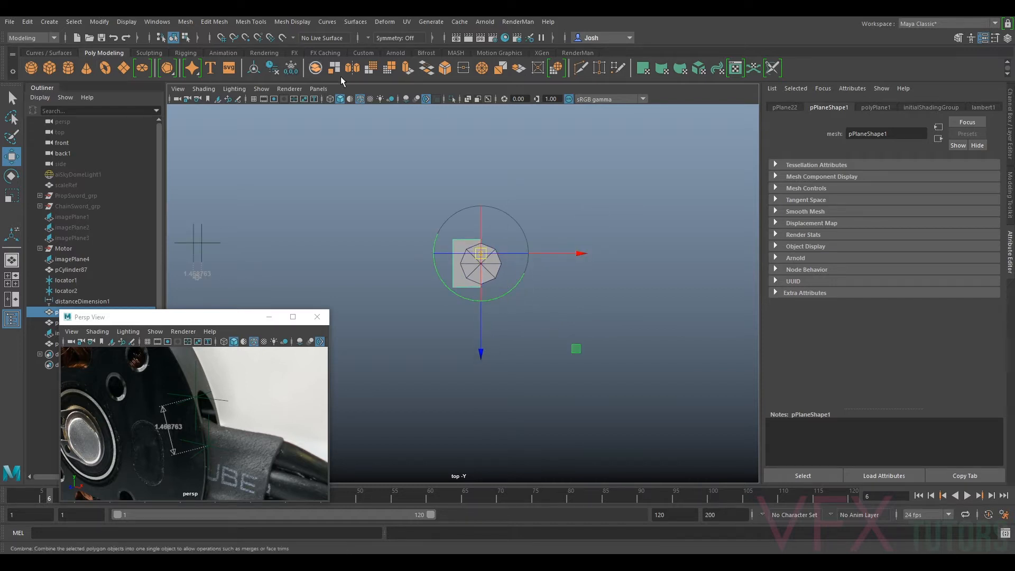
key(d)
click(253, 73)
scroll(524, 221, up, 1)
key(d)
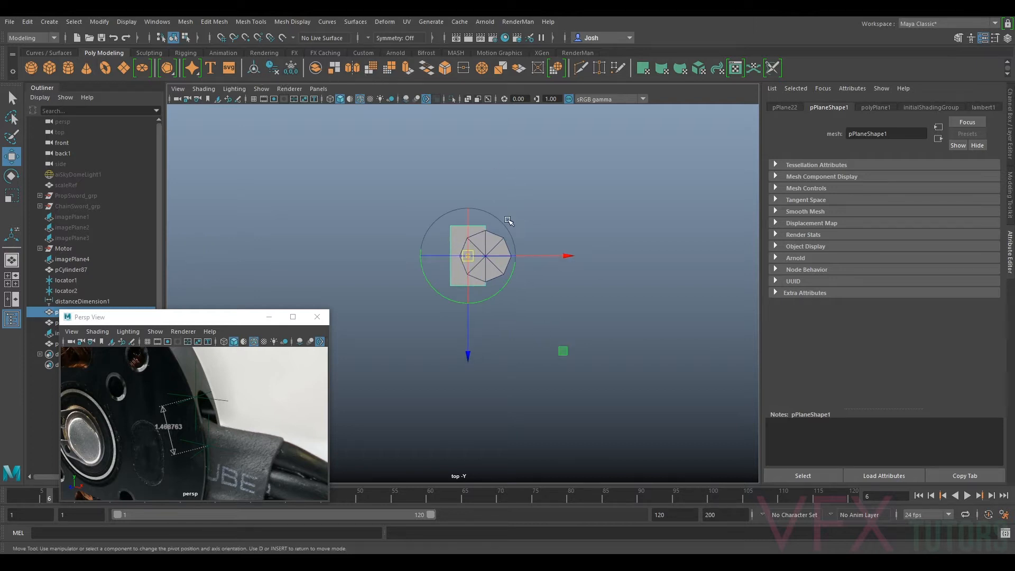
drag(532, 256, 501, 306)
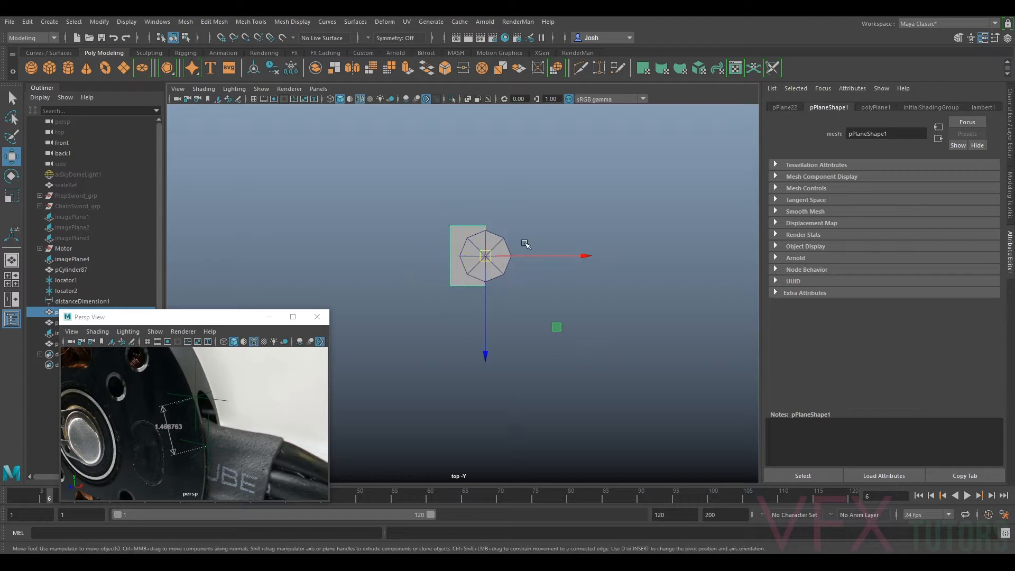
- Freeze the measured plane's transformations and delete its construction history, keeping its pivot at the cylinder's centre
scroll(562, 251, down, 3)
scroll(561, 251, down, 1)
scroll(617, 238, up, 1)
alt+middle_drag(569, 252, 585, 274)
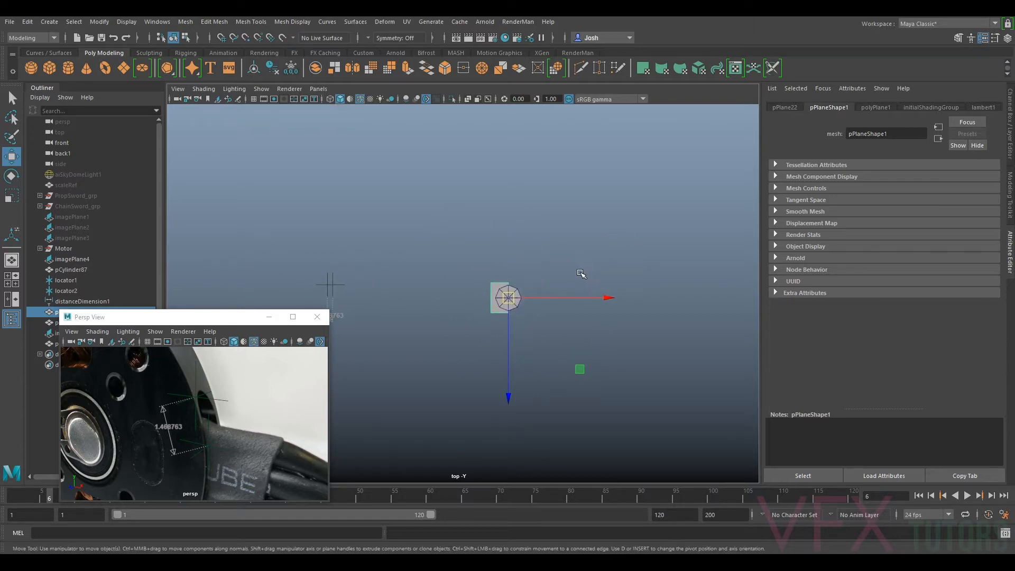
scroll(596, 252, up, 1)
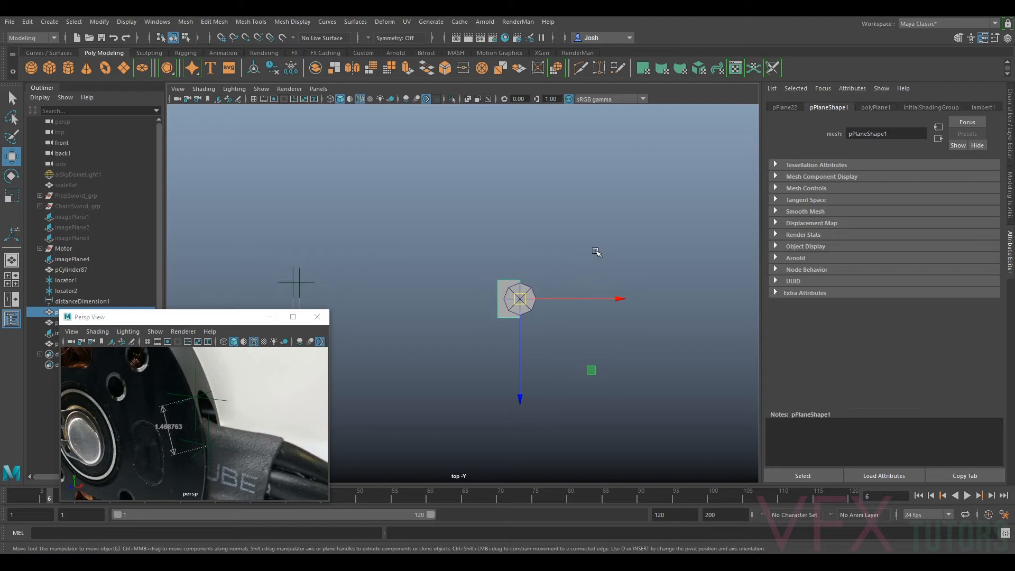
click(291, 68)
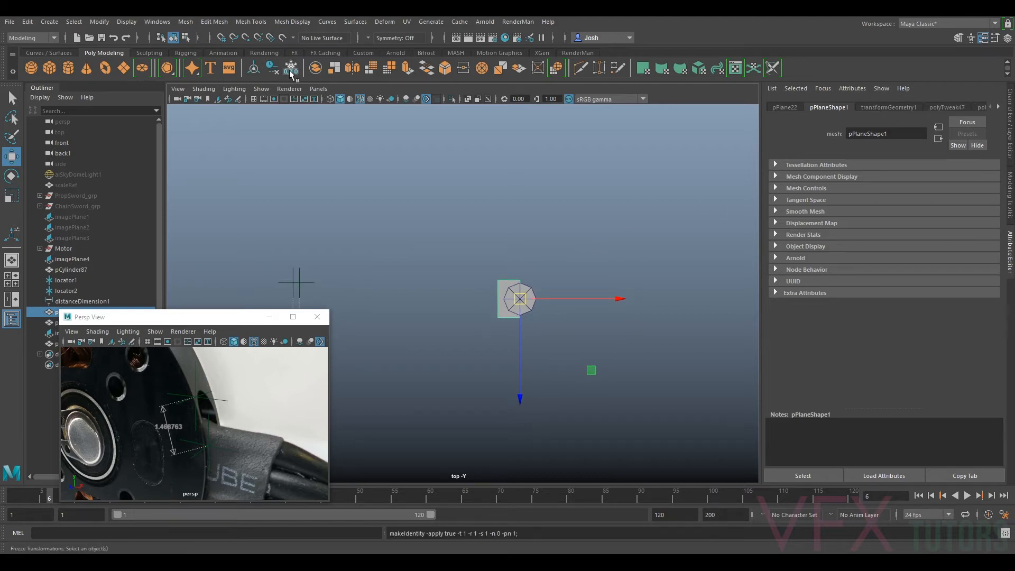
click(1011, 139)
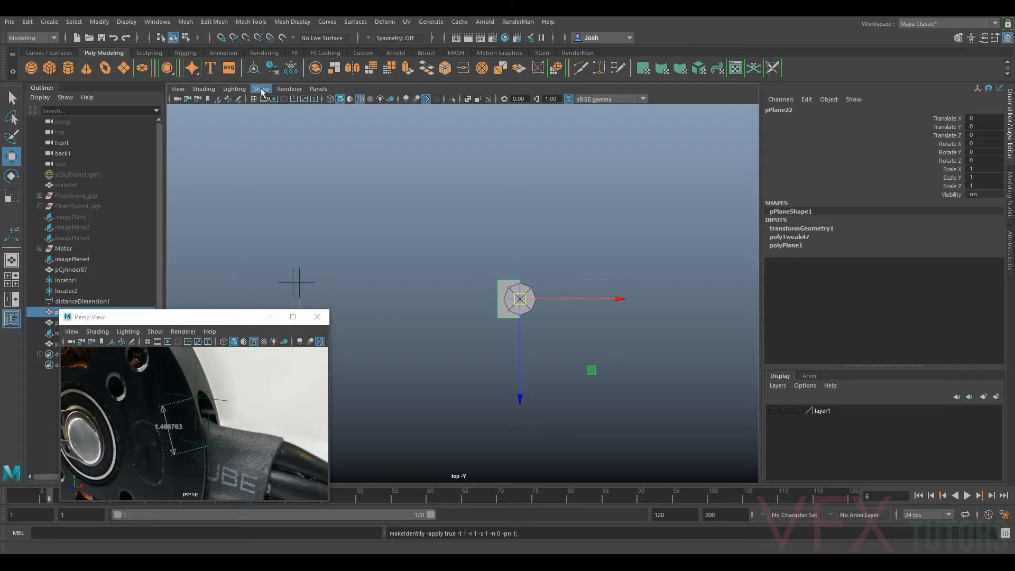
click(272, 68)
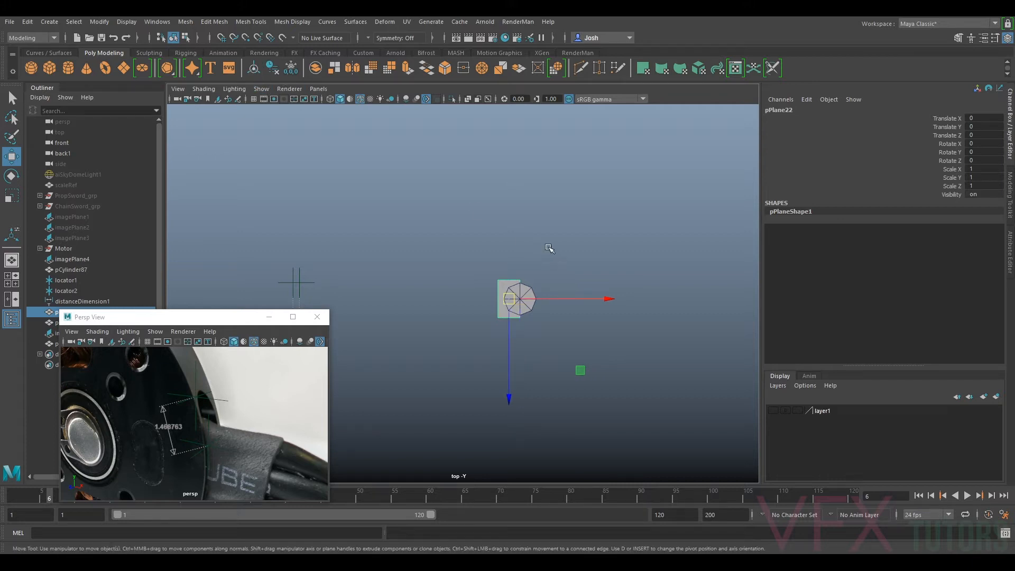
scroll(550, 259, up, 3)
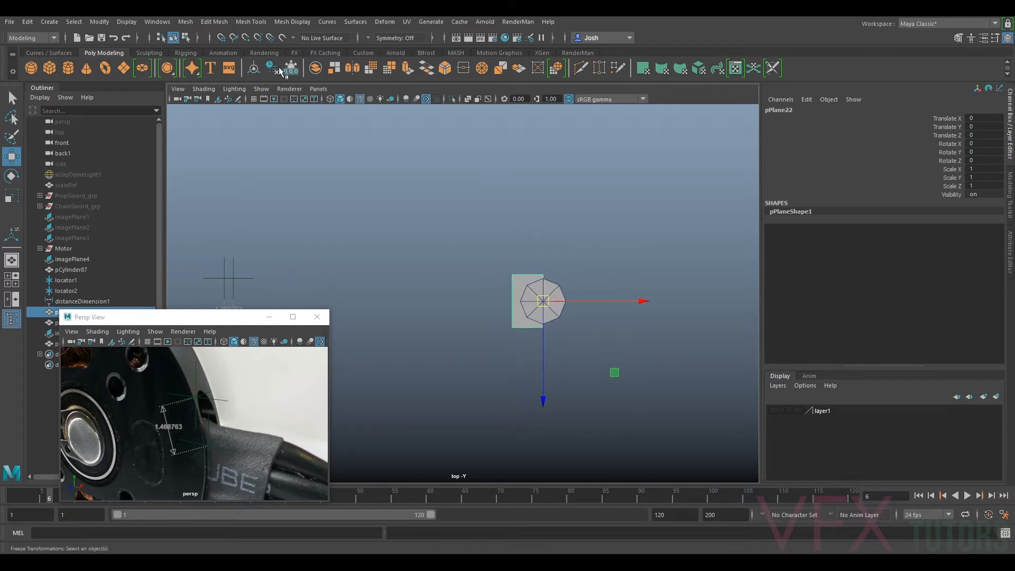
- Try placing a duplicate of the measured plane directly beside it at Translate X -1.468, and delete that copy
alt+middle_drag(608, 304, 567, 260)
scroll(557, 262, up, 4)
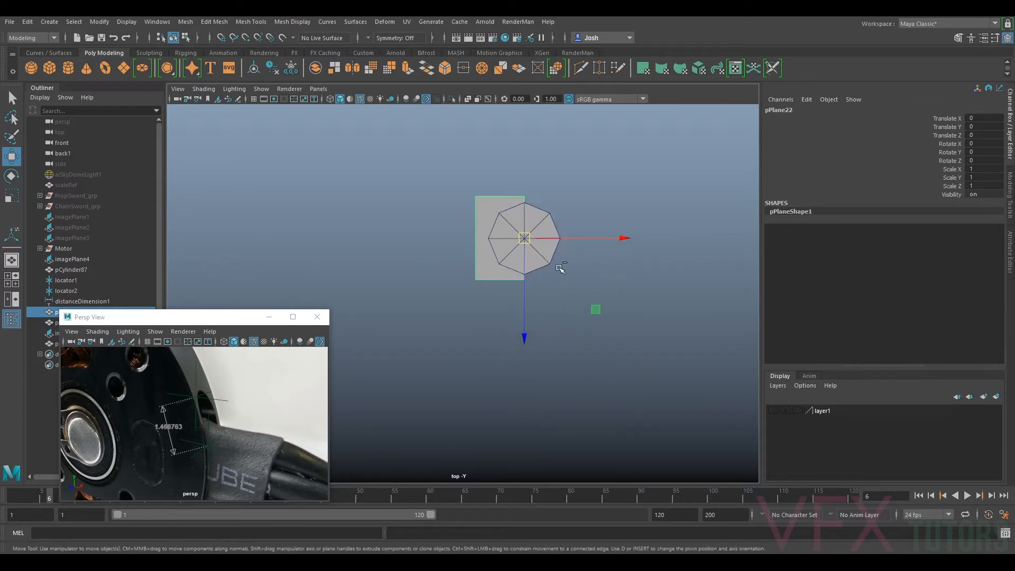
key(ctrl+d)
drag(569, 238, 475, 284)
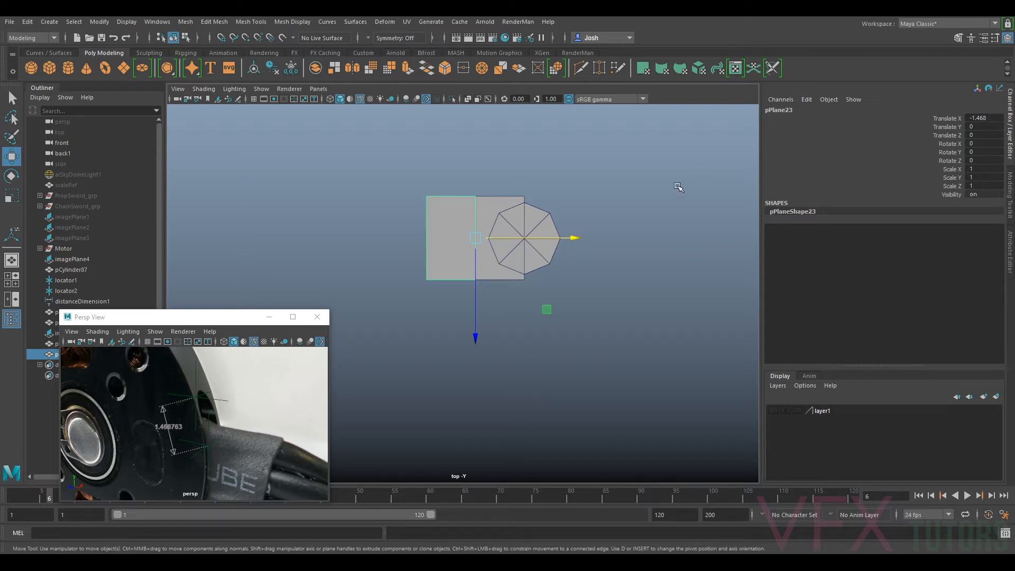
key(Delete)
- Select the measured plane and reset the Duplicate Special options to their default settings
click(491, 260)
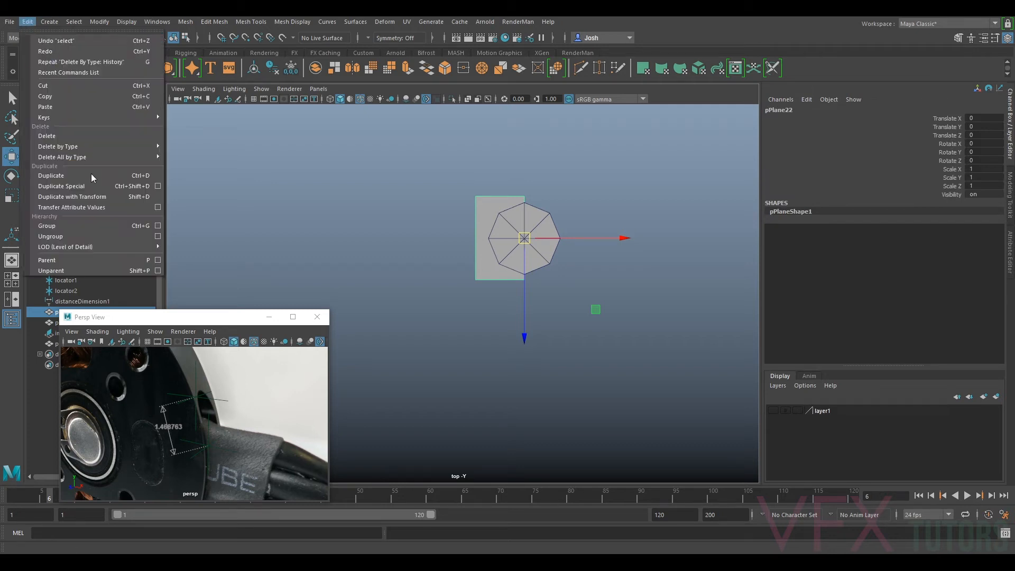
click(158, 186)
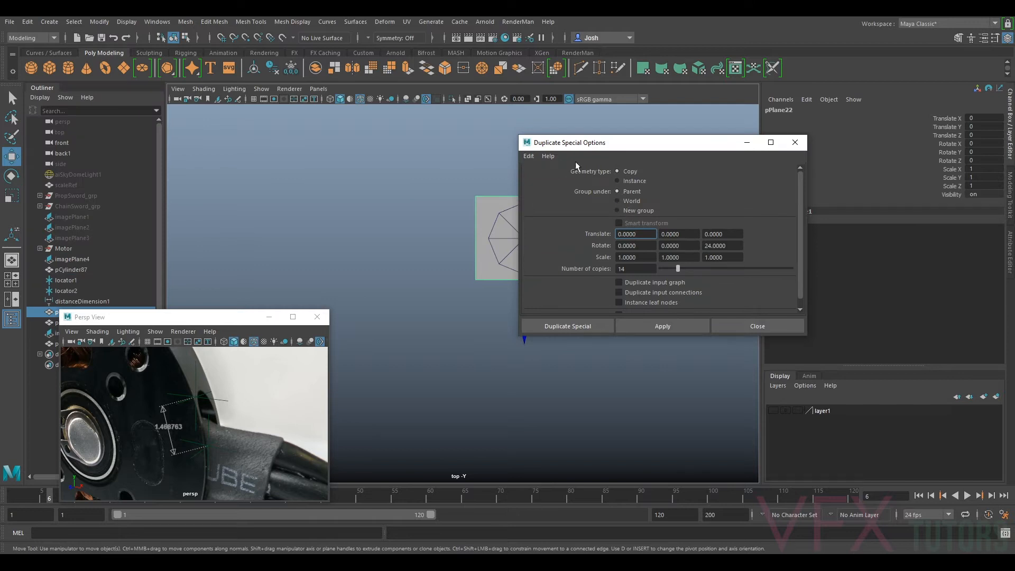
click(538, 158)
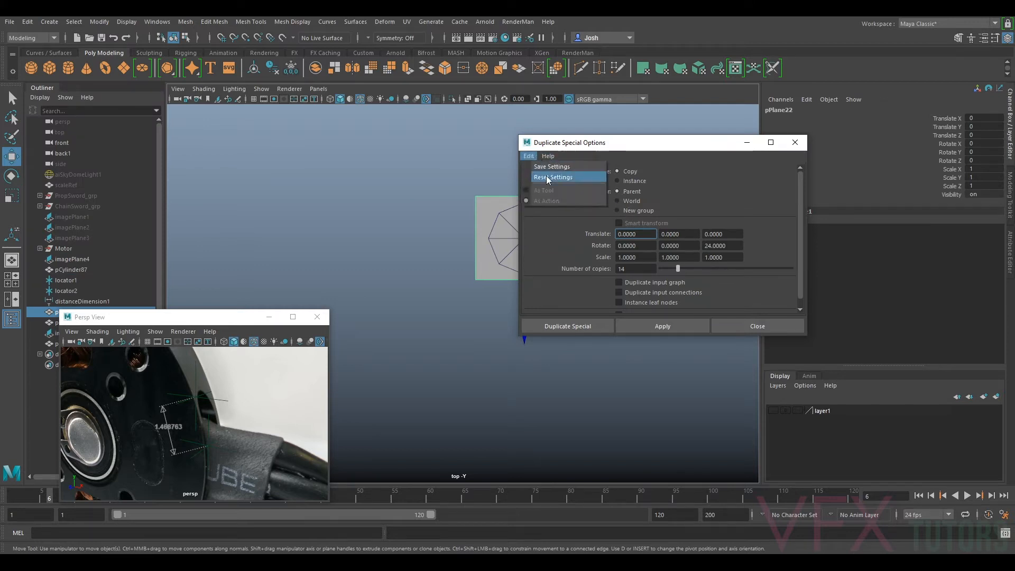
click(556, 177)
drag(688, 146, 706, 309)
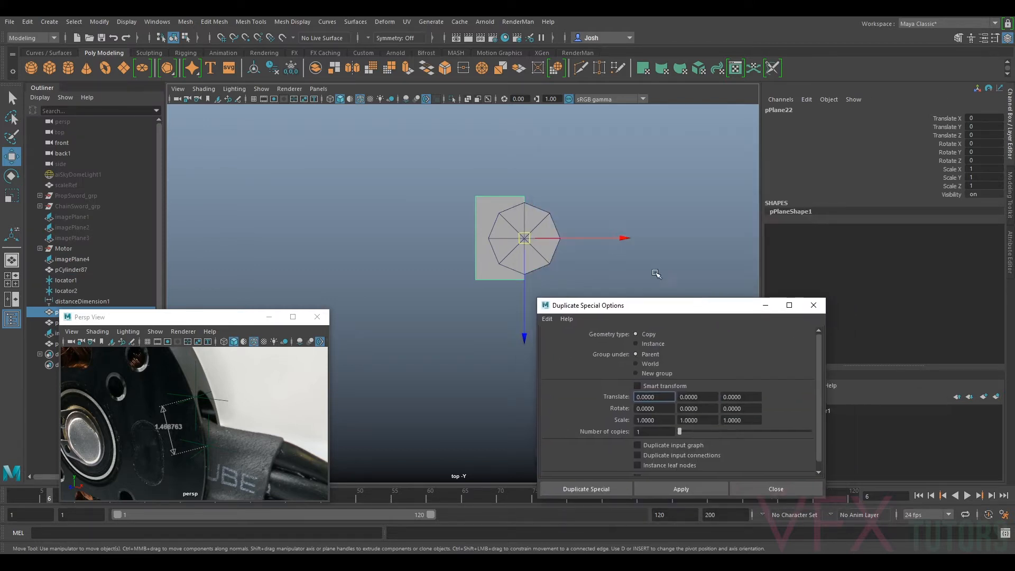
drag(595, 238, 582, 237)
key(ctrl+z)
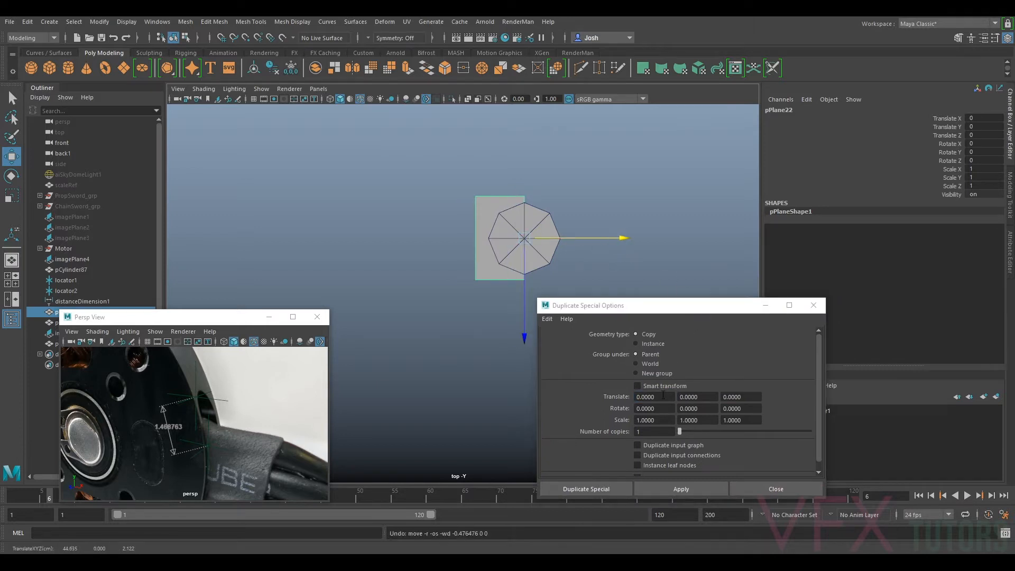
click(583, 393)
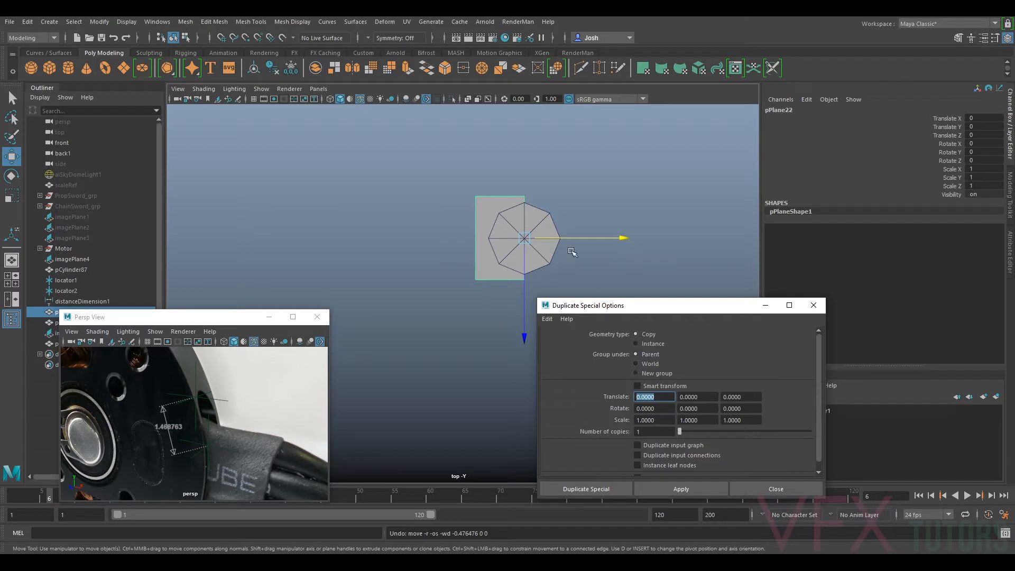
- Place a trial duplicate of the measured plane directly beside it and enter -1.468 as Duplicate Special's X translation
click(501, 199)
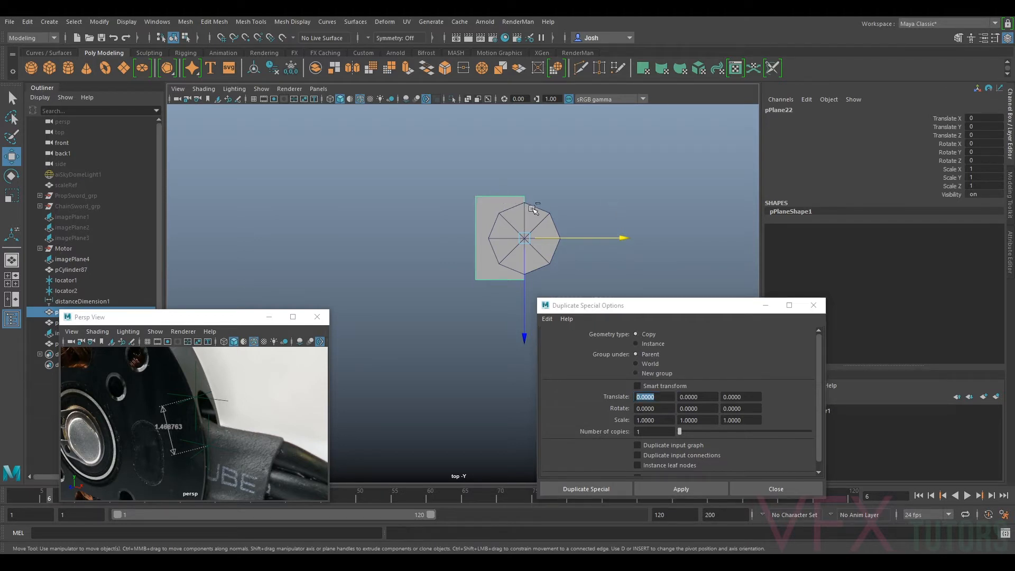
key(ctrl+d)
drag(561, 237, 512, 237)
click(663, 400)
text(-1.468)
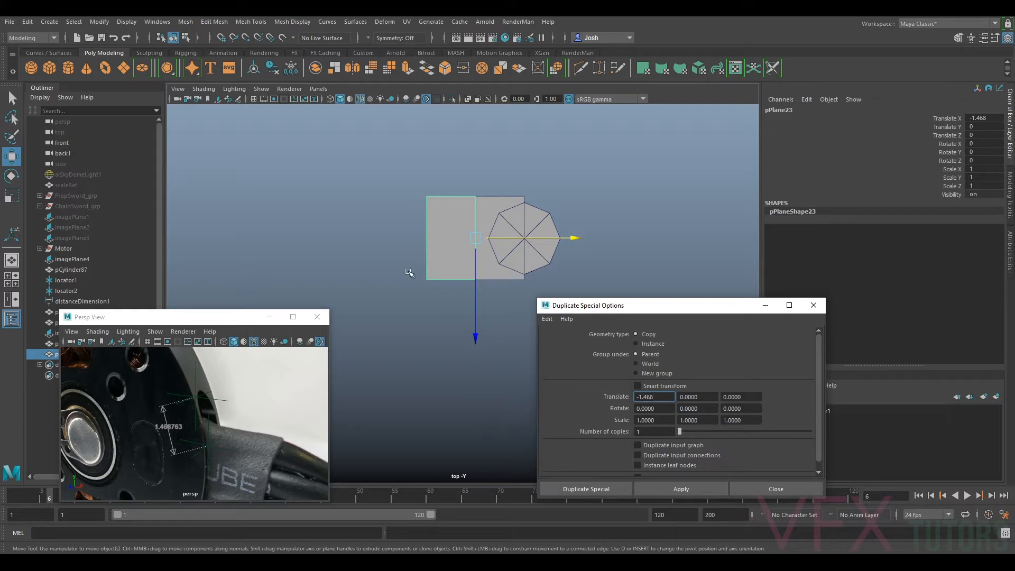
- Delete the trial duplicate beside the measured plane
click(439, 253)
click(379, 241)
click(448, 241)
key(Delete)
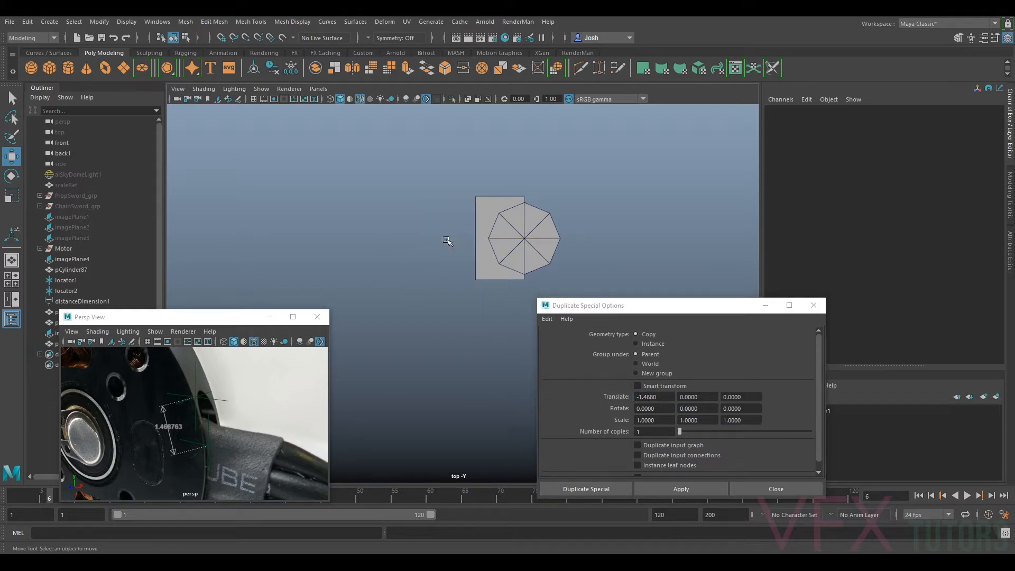
- Create 31 copies of the measured plane with Duplicate Special, each offset -1.468 in X
click(485, 264)
drag(657, 306, 691, 265)
drag(680, 392, 648, 393)
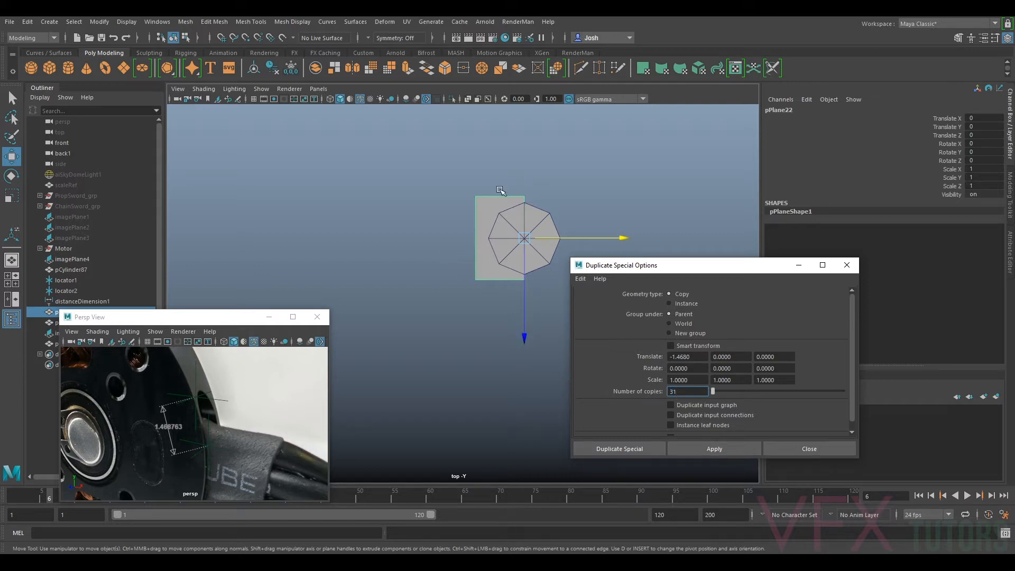
click(626, 449)
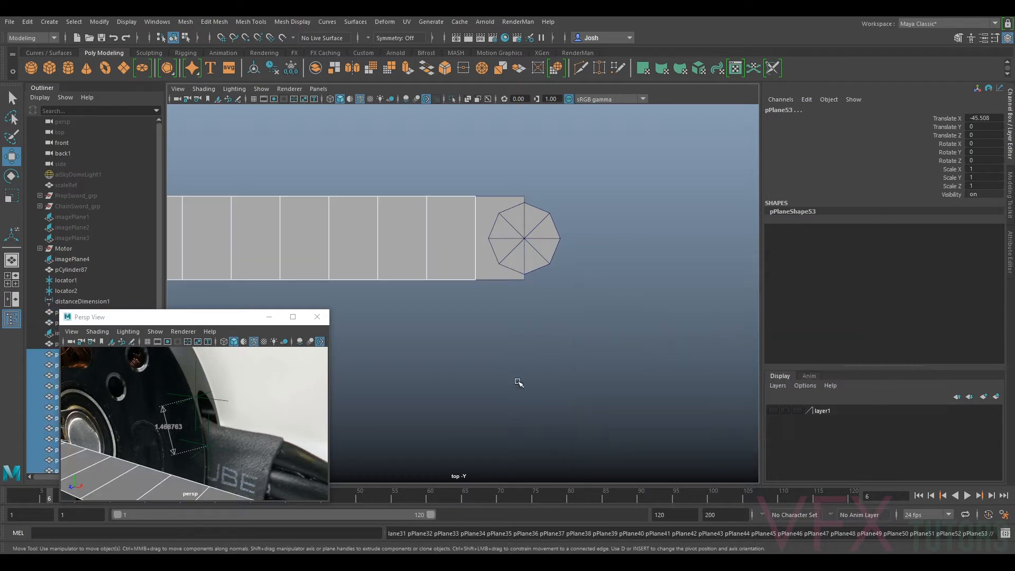
- Examine the full row of duplicated planes beside the motor model, from its far end back to the eight-sided cylinder
scroll(516, 382, down, 12)
alt+middle_drag(471, 382, 566, 349)
scroll(565, 349, up, 2)
scroll(508, 276, up, 2)
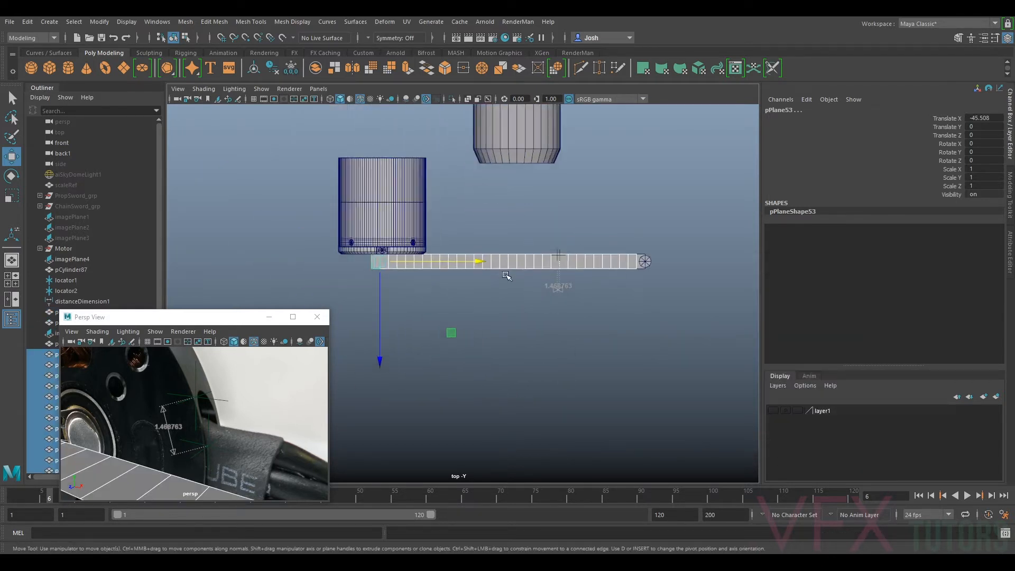
scroll(659, 276, up, 3)
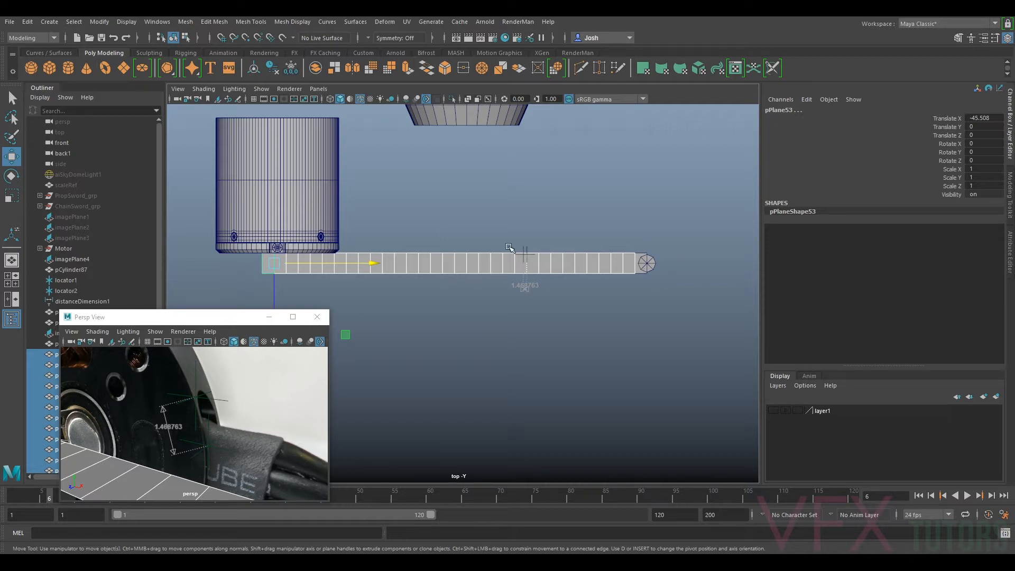
alt+middle_drag(595, 215, 478, 218)
alt+right_drag(478, 218, 559, 246)
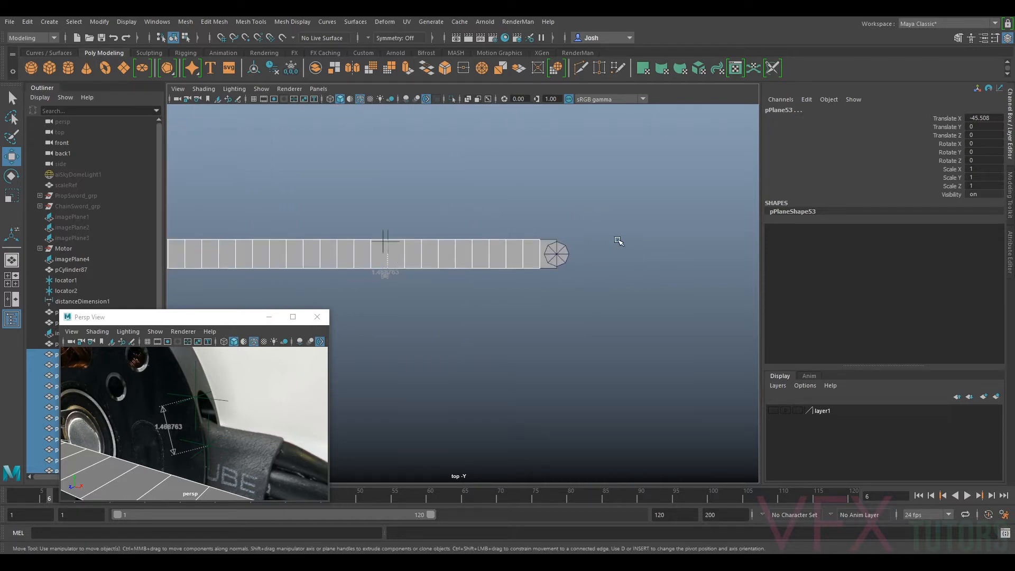
alt+middle_drag(619, 241, 535, 270)
scroll(527, 271, up, 6)
- Select the original measured plane and inspect how the eight-sided cylinder sits over its edge at the row's end
click(471, 292)
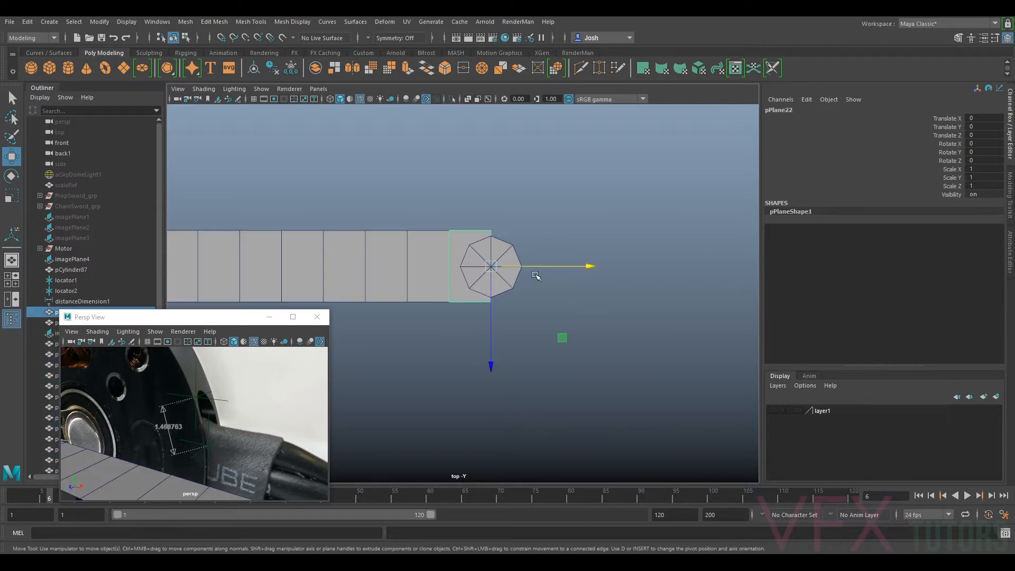
scroll(535, 275, up, 5)
alt+middle_drag(542, 180, 546, 217)
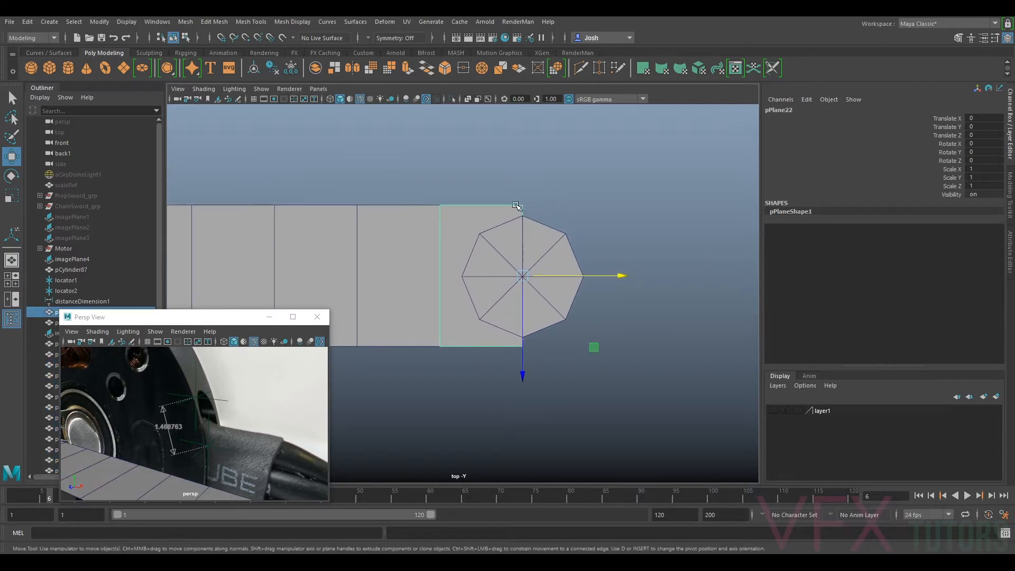
scroll(485, 210, down, 10)
mouse_move(416, 238)
alt+middle_down()
mouse_move(521, 234)
mouse_move(398, 236)
alt+middle_up()
scroll(418, 251, up, 6)
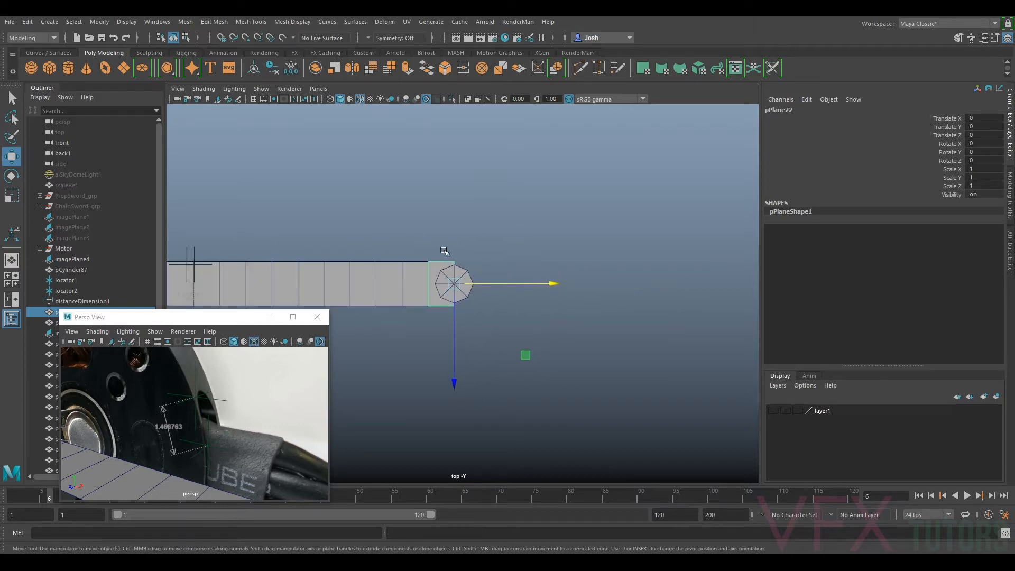
alt+middle_drag(450, 254, 591, 256)
scroll(591, 255, up, 1)
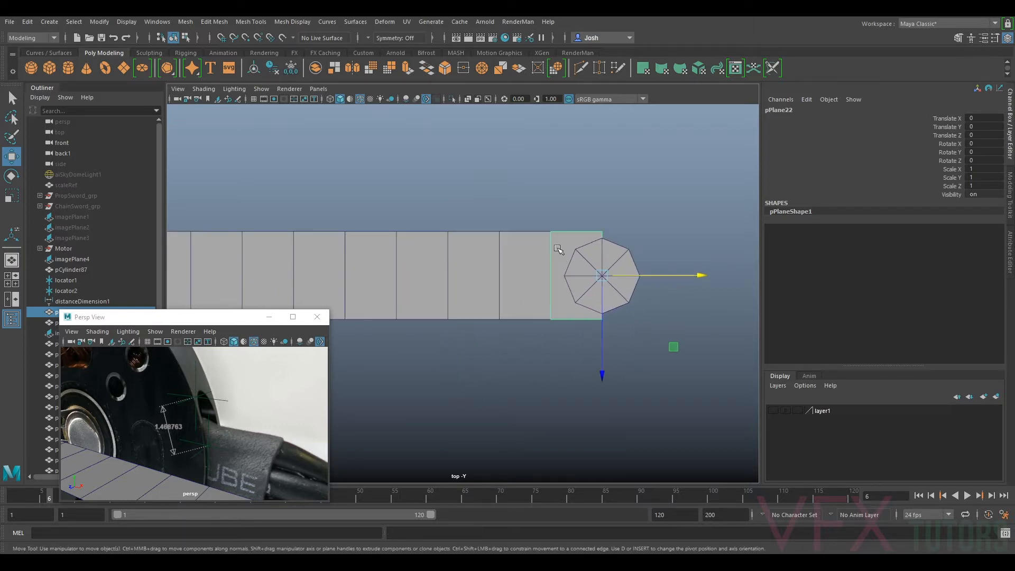
- Move the eight-sided cylinder onto the first plane seam at Translate X 43.644 and place a duplicate two seams along at 40.708
click(619, 250)
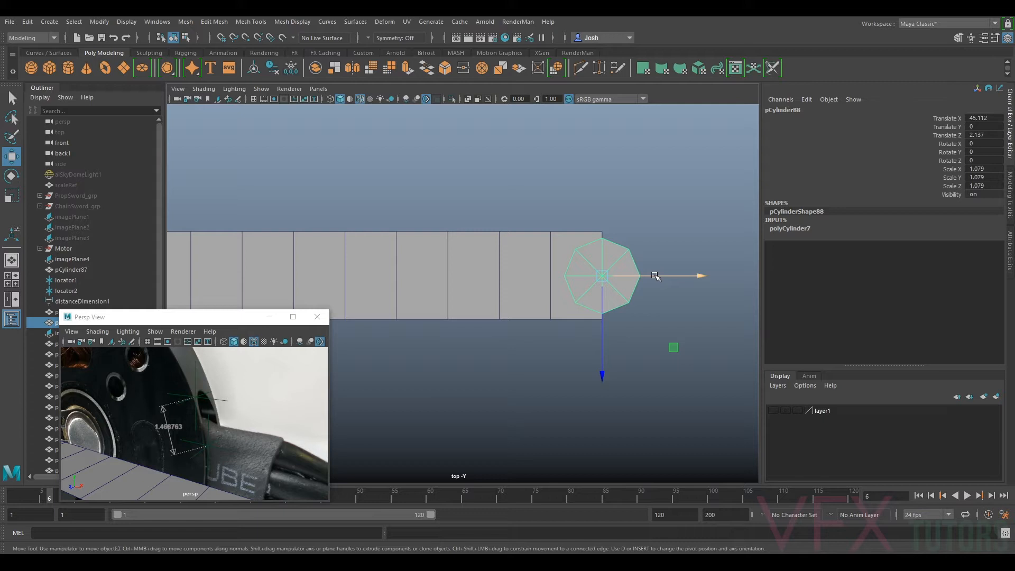
drag(656, 276, 605, 276)
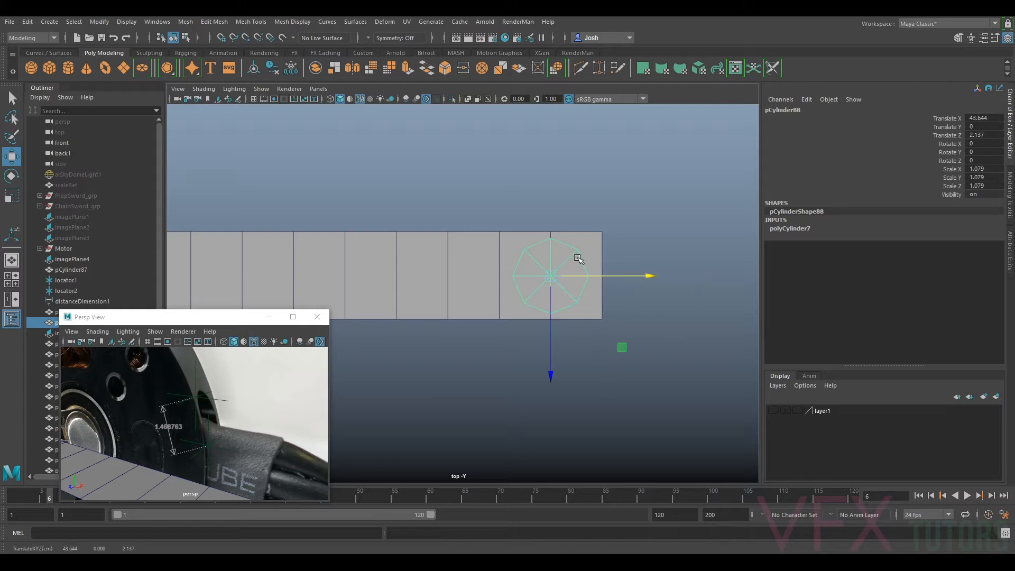
key(ctrl+d)
alt+middle_drag(580, 233, 662, 226)
key(v)
middle_drag(687, 267, 491, 226)
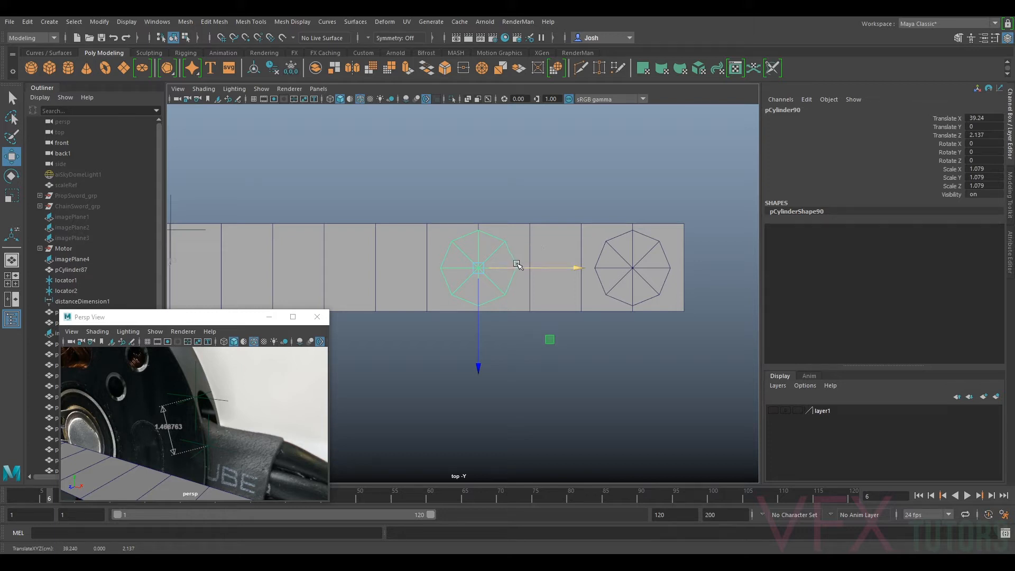
middle_drag(520, 264, 543, 233)
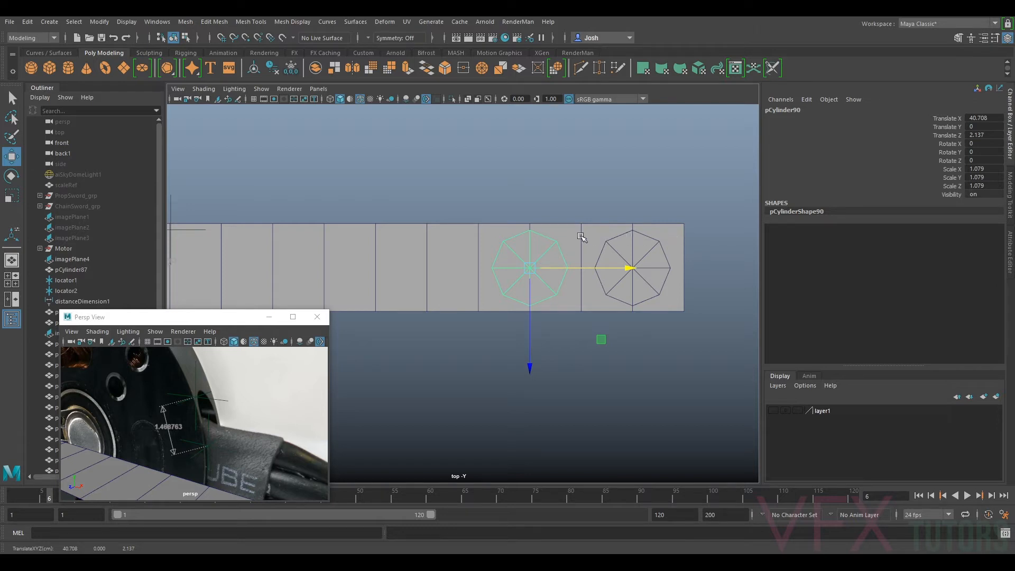
scroll(503, 239, down, 3)
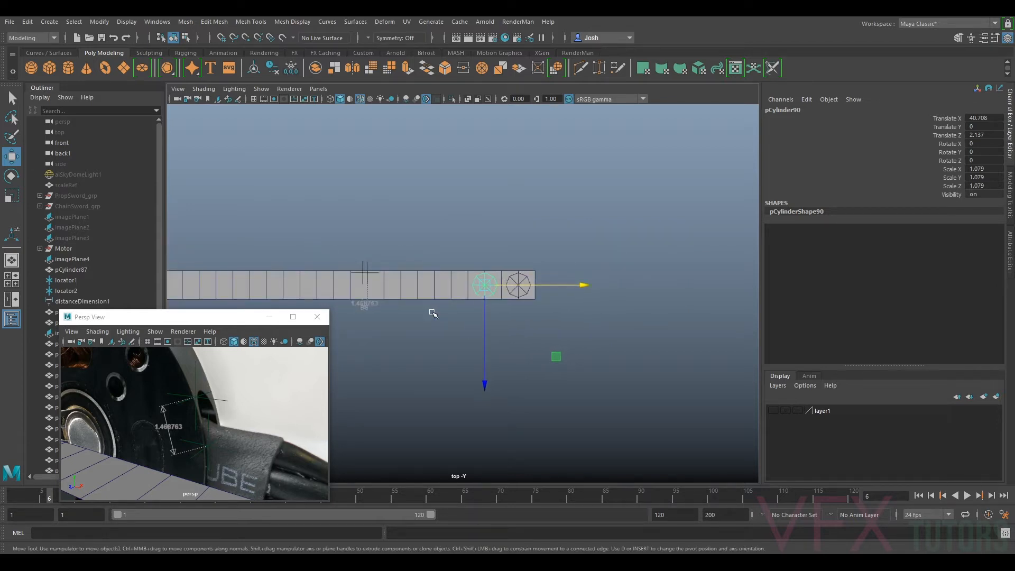
scroll(521, 278, up, 3)
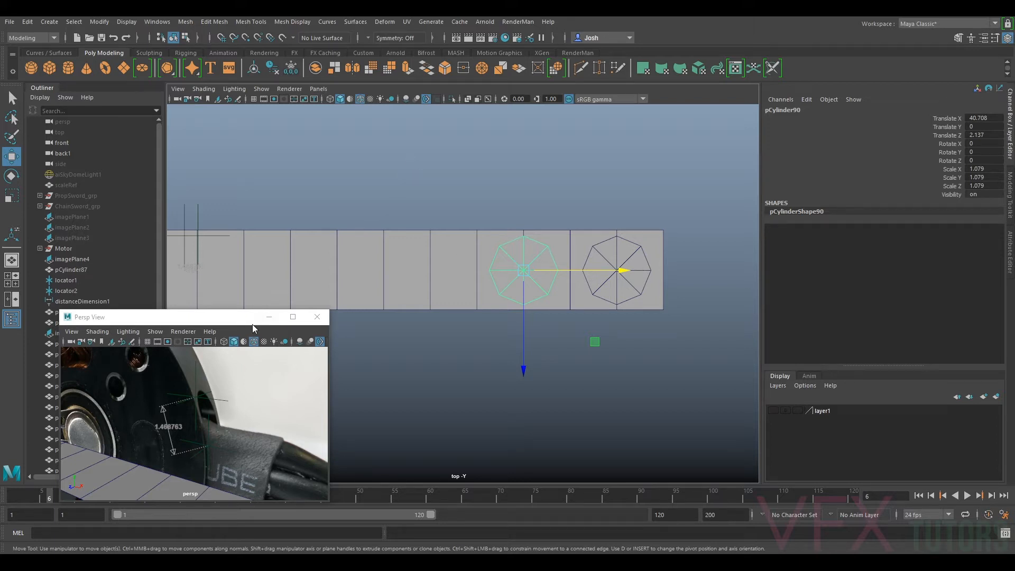
- Switch the main viewport to the front view and frame the end-face reference photo, with the whole scene in the floating perspective view
drag(253, 328, 253, 307)
scroll(548, 235, down, 8)
alt+middle_drag(444, 187, 531, 176)
click(318, 89)
mouse_move(348, 104)
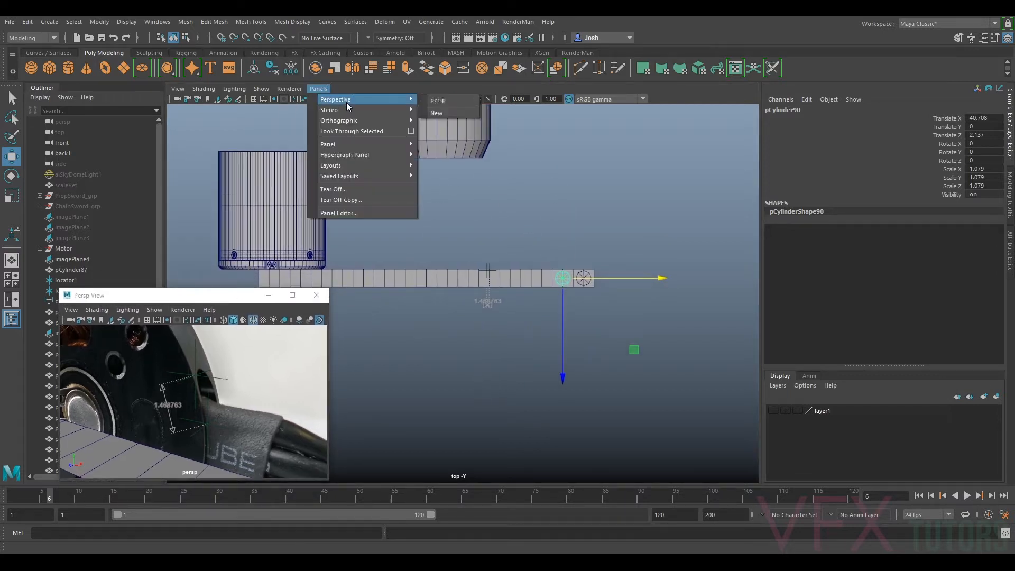
click(442, 132)
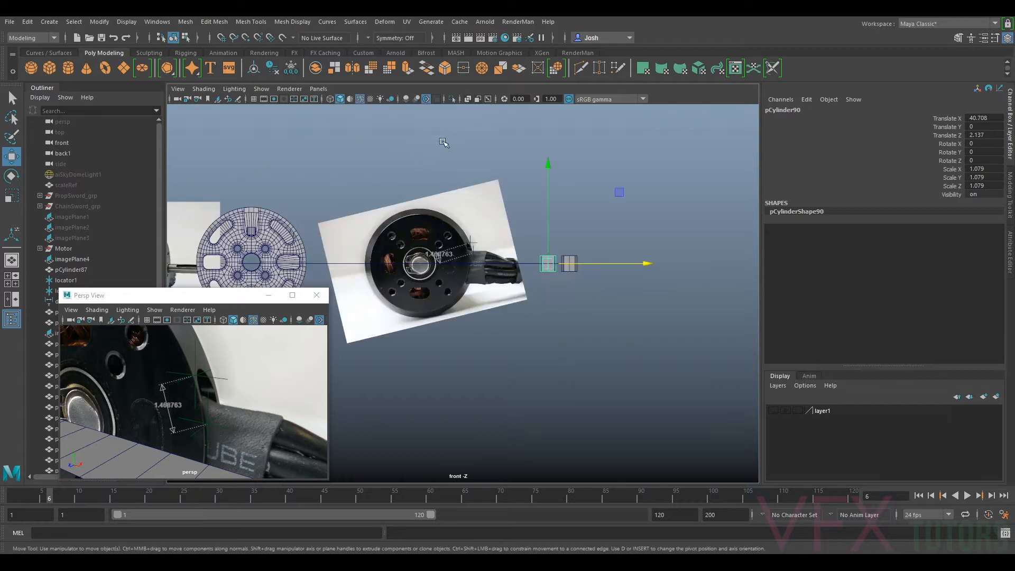
scroll(447, 288, up, 4)
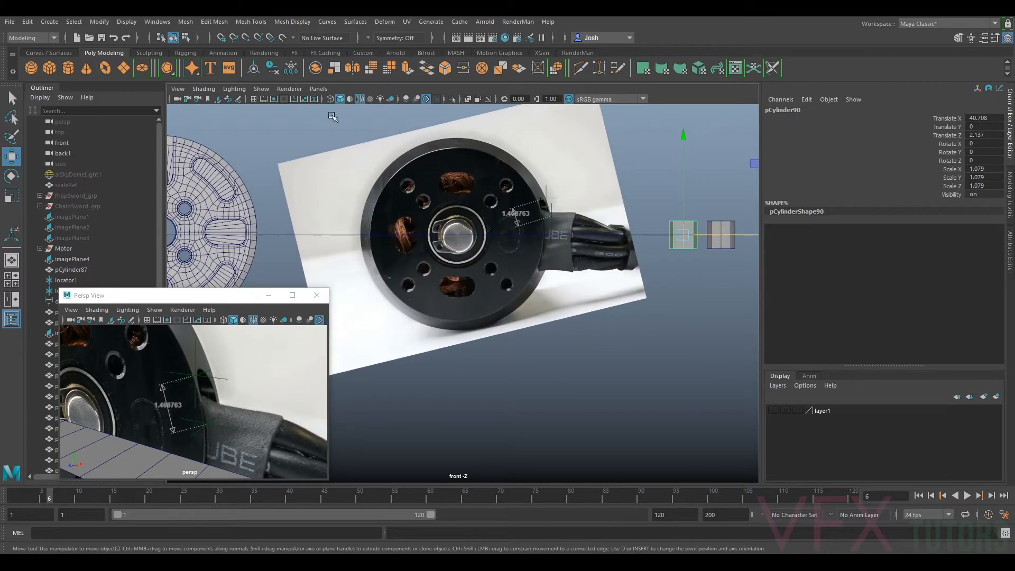
scroll(401, 205, down, 2)
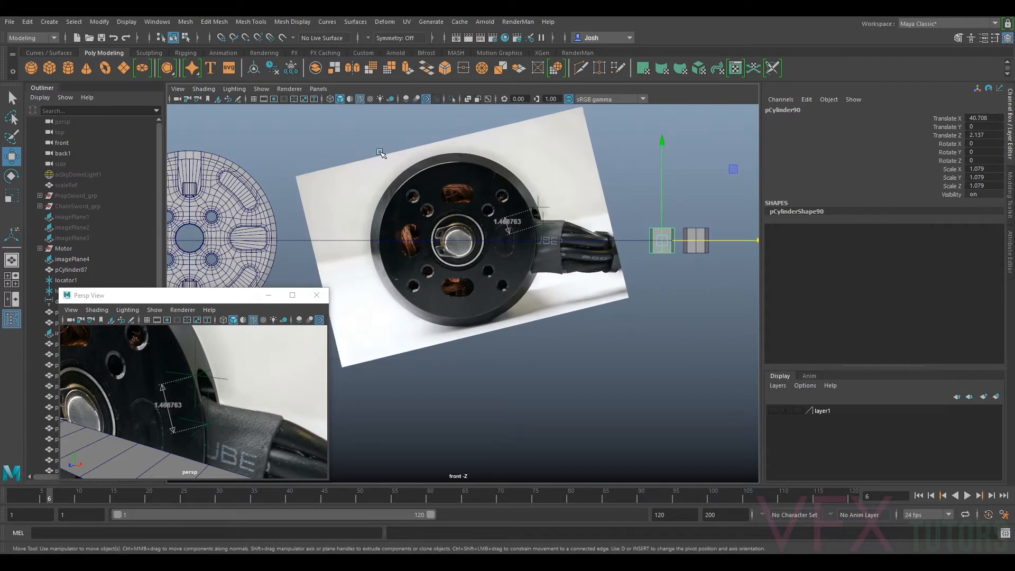
scroll(224, 391, down, 8)
scroll(224, 390, up, 5)
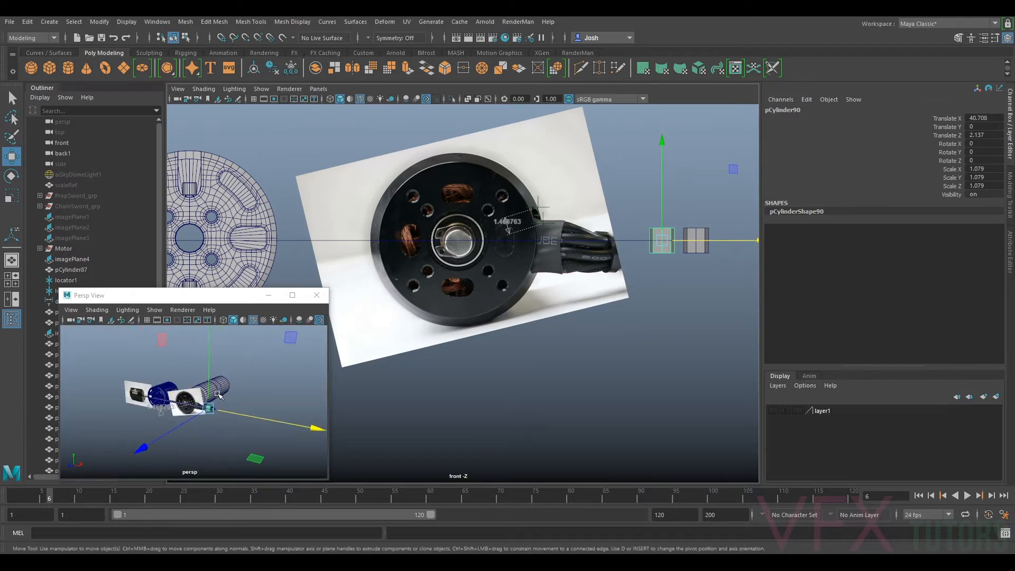
- Move the large end-face cylinder in front of the reference photo to Translate Z -3.664 and enable X-Ray shading
click(226, 388)
drag(226, 387, 187, 405)
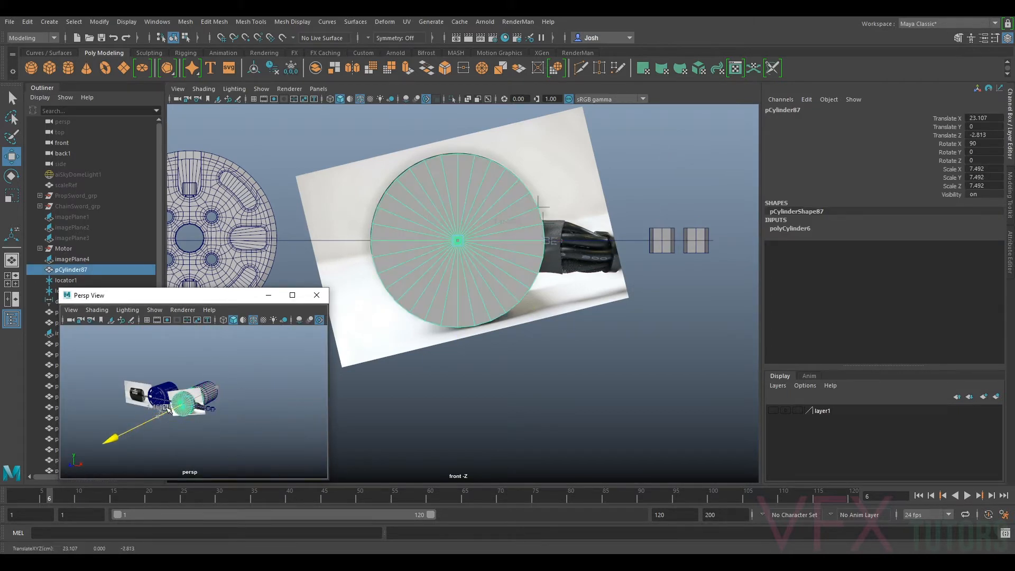
click(204, 89)
click(224, 193)
scroll(529, 254, up, 5)
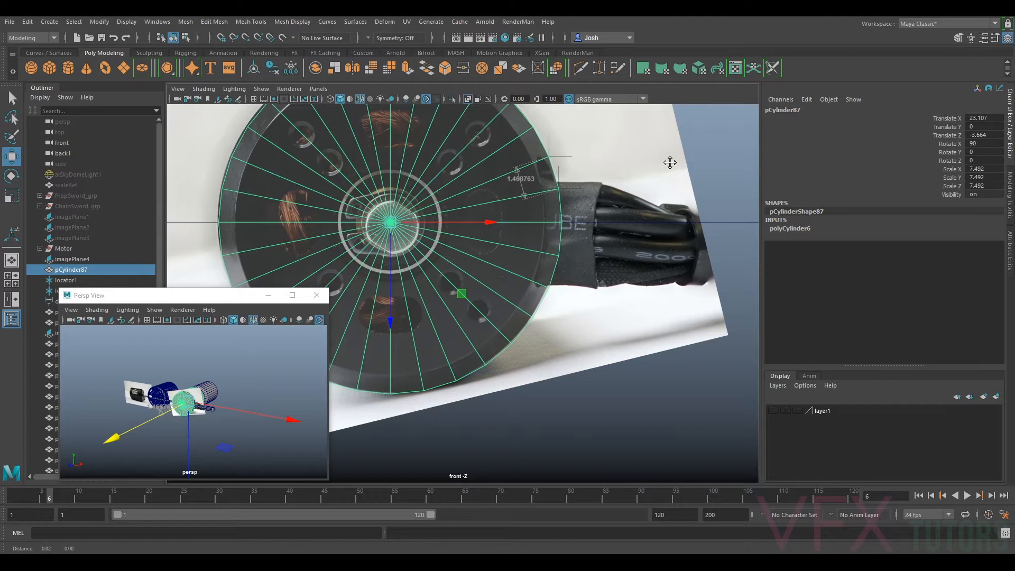
- Return the main viewport to the top view and frame the two eight-sided cylinders on the plane row
alt+middle_drag(669, 158, 509, 160)
click(319, 89)
mouse_move(364, 102)
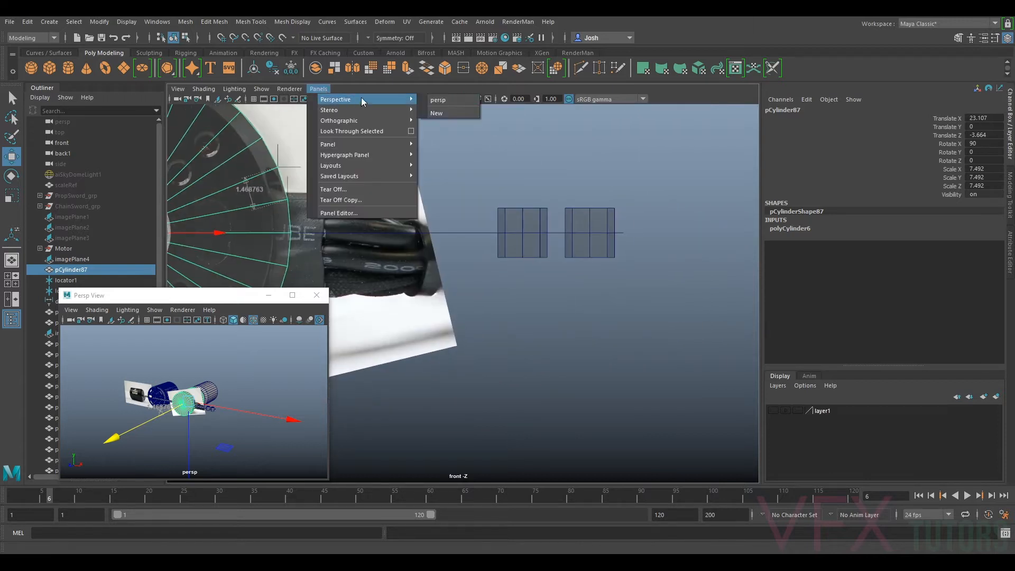
mouse_move(370, 121)
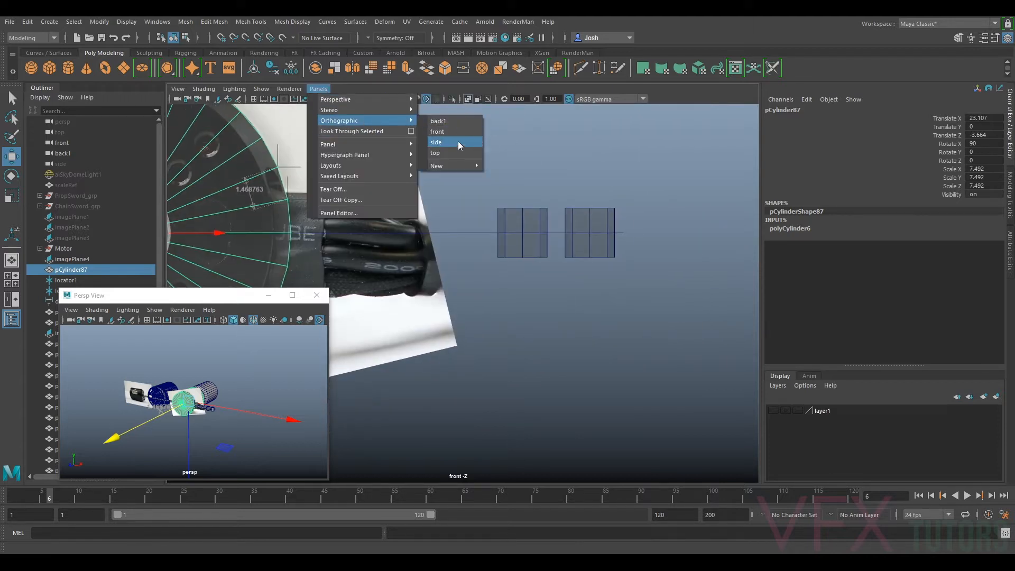
click(455, 152)
scroll(582, 263, up, 4)
alt+middle_drag(640, 262, 490, 272)
scroll(449, 254, up, 4)
scroll(490, 272, up, 2)
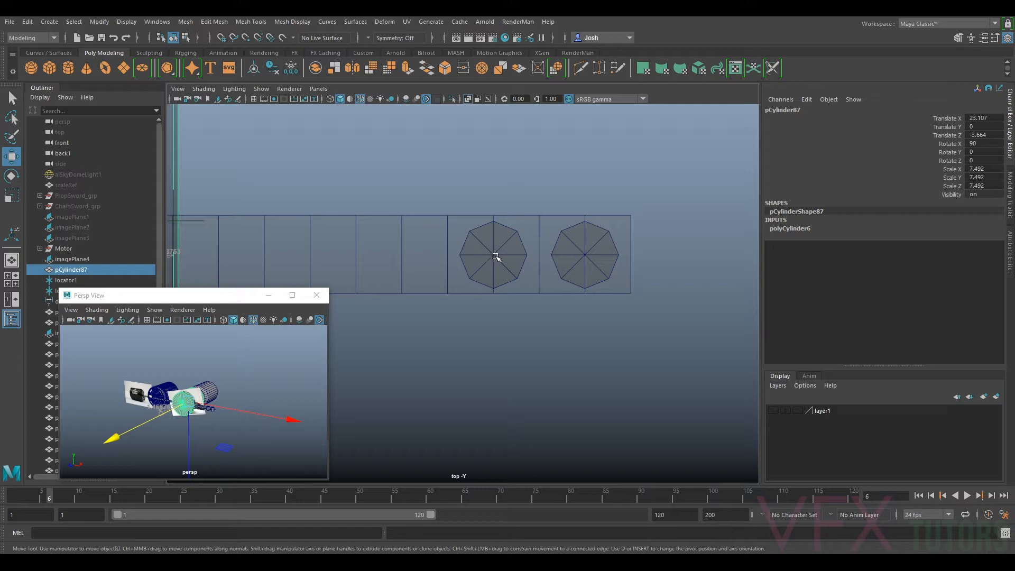
click(496, 256)
mouse_move(515, 255)
mouse_down()
mouse_move(498, 255)
mouse_move(506, 258)
mouse_up()
key(ctrl+z)
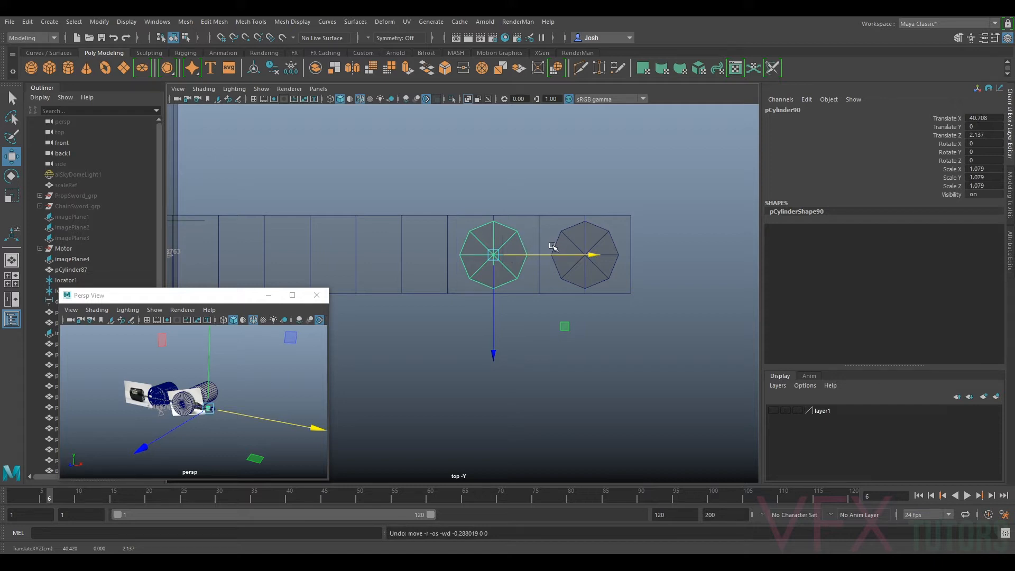
- Snap the duplicate eight-sided cylinder one seam further along the plane row, at Translate X 39.24
key(v)
drag(548, 252, 454, 221)
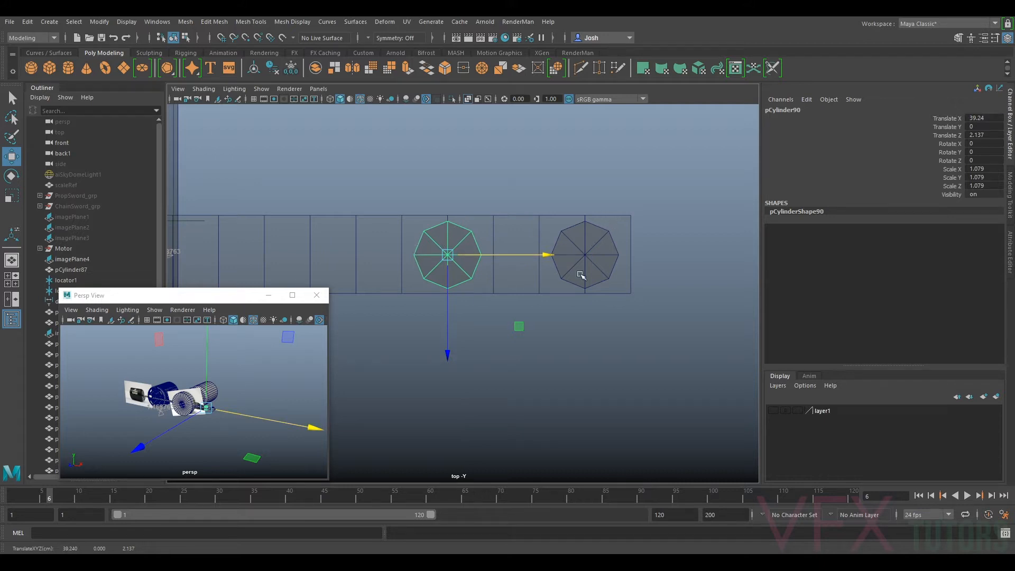
scroll(454, 249, up, 1)
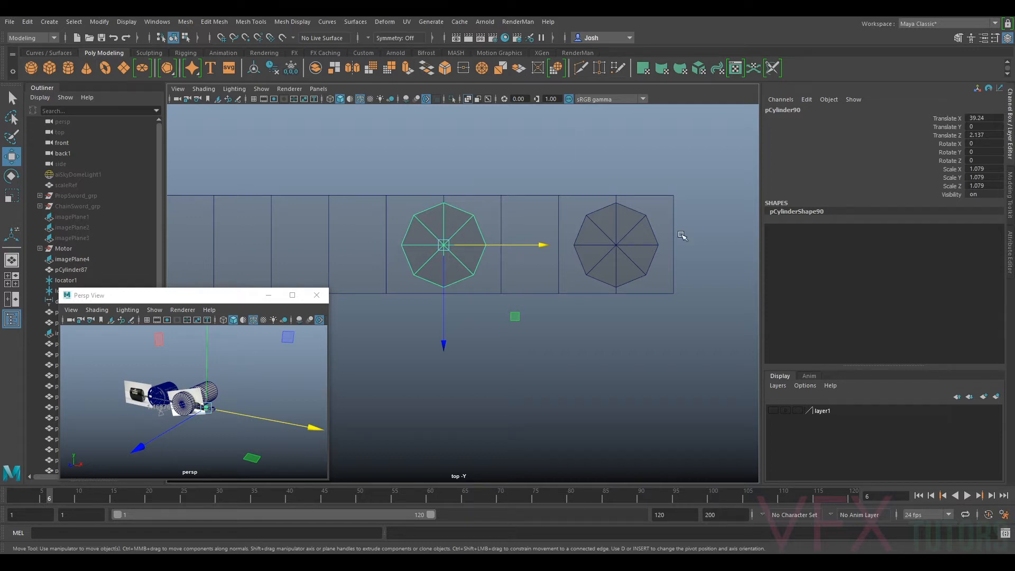
scroll(682, 237, up, 1)
click(684, 213)
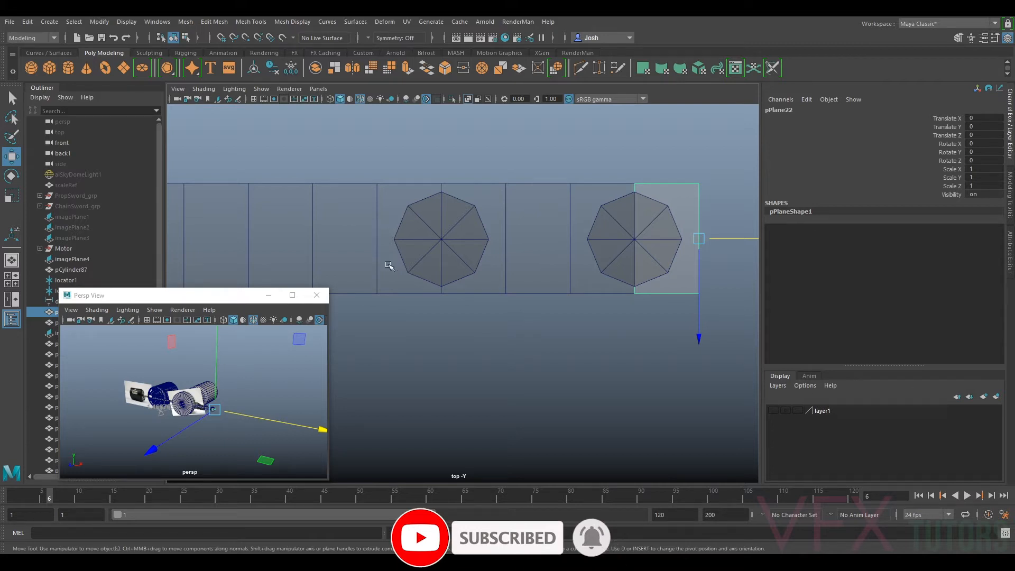
click(581, 209)
click(538, 216)
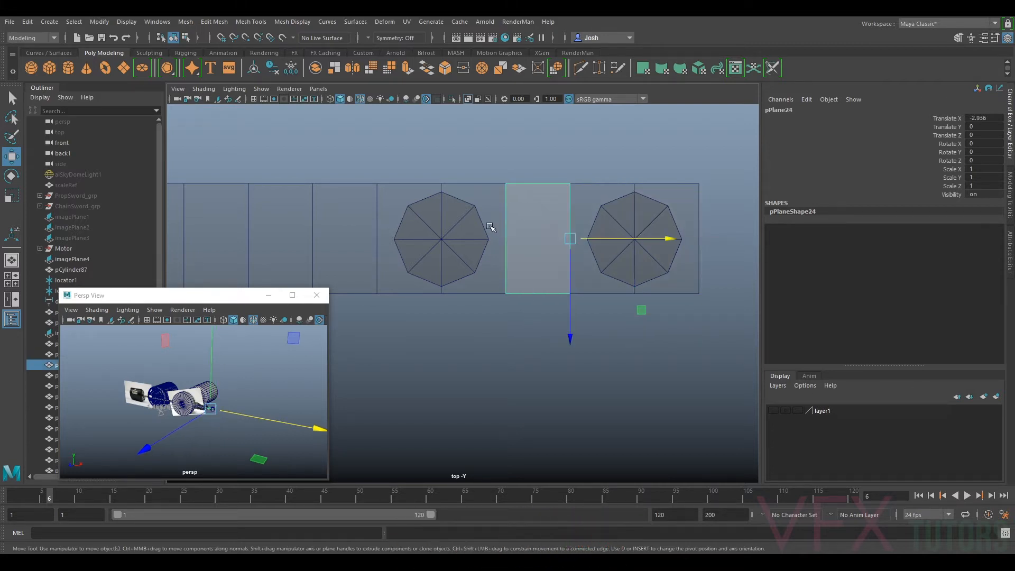
click(491, 223)
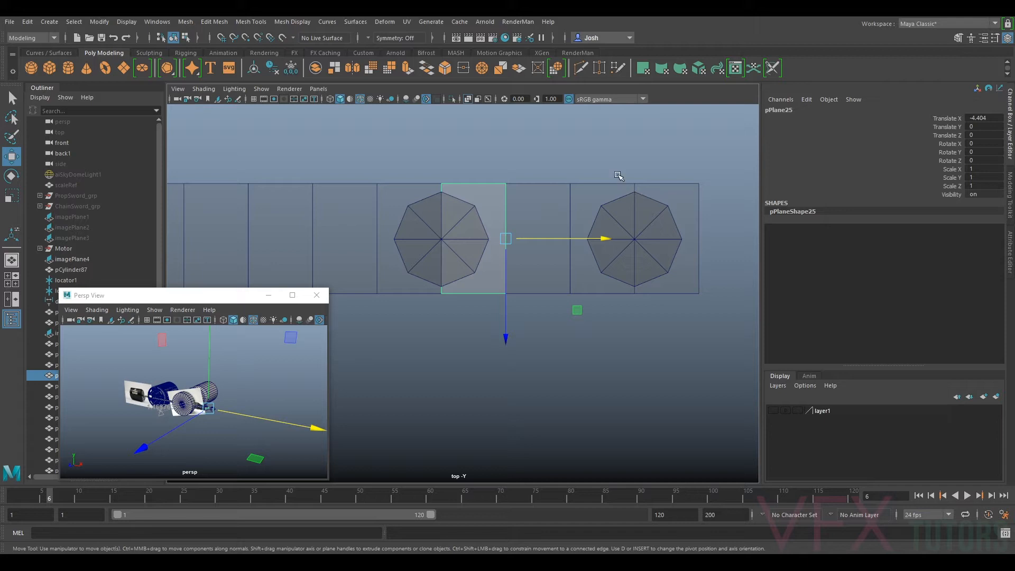
click(679, 191)
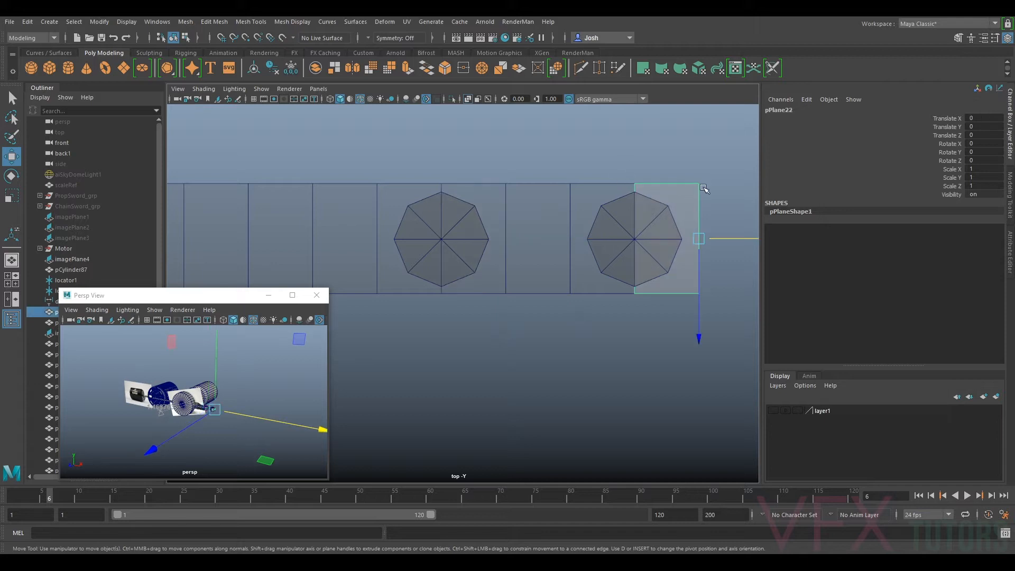
- Move the large end-face cylinder back off the plane row to Translate Z -10.653
scroll(628, 190, down, 8)
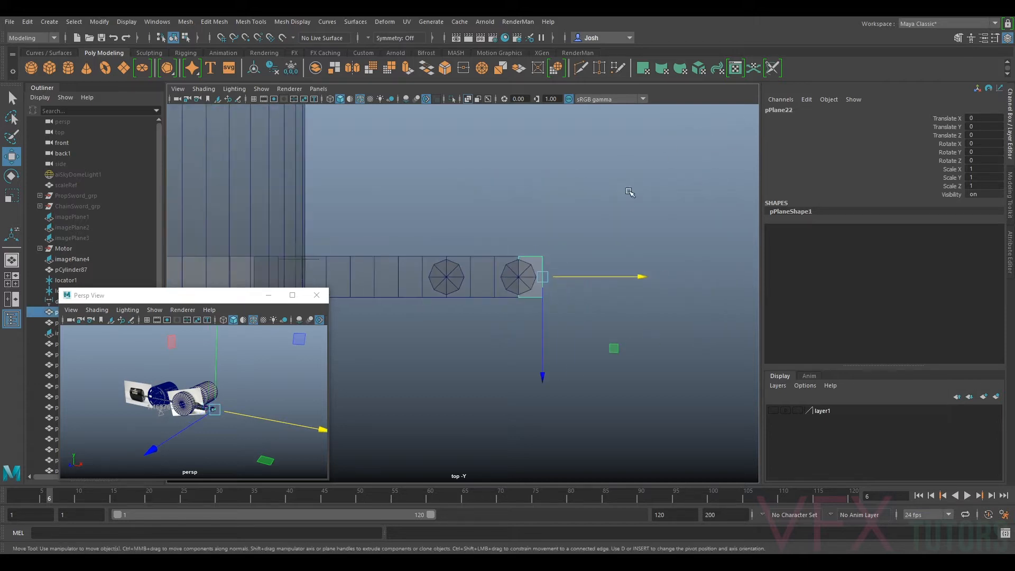
click(491, 188)
drag(431, 222, 441, 144)
alt+middle_drag(582, 257, 503, 293)
scroll(487, 280, up, 3)
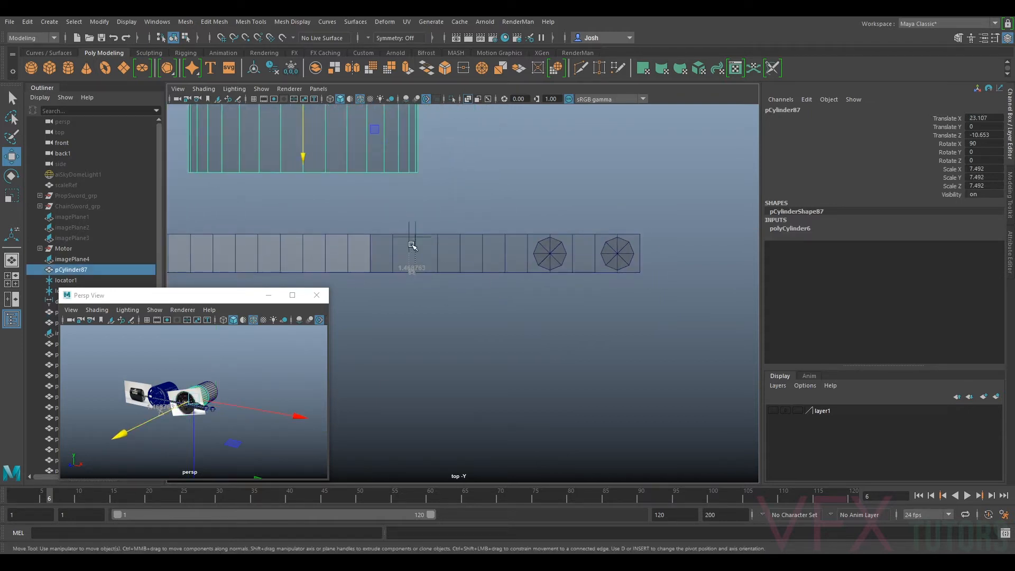
- Compare the plane row with the motor's end-face reference photo up close in the floating perspective view
click(412, 245)
click(380, 249)
alt+middle_drag(206, 407, 252, 375)
scroll(277, 343, up, 5)
click(450, 299)
scroll(413, 272, up, 4)
click(354, 233)
key(f)
scroll(251, 398, up, 5)
scroll(251, 399, down, 6)
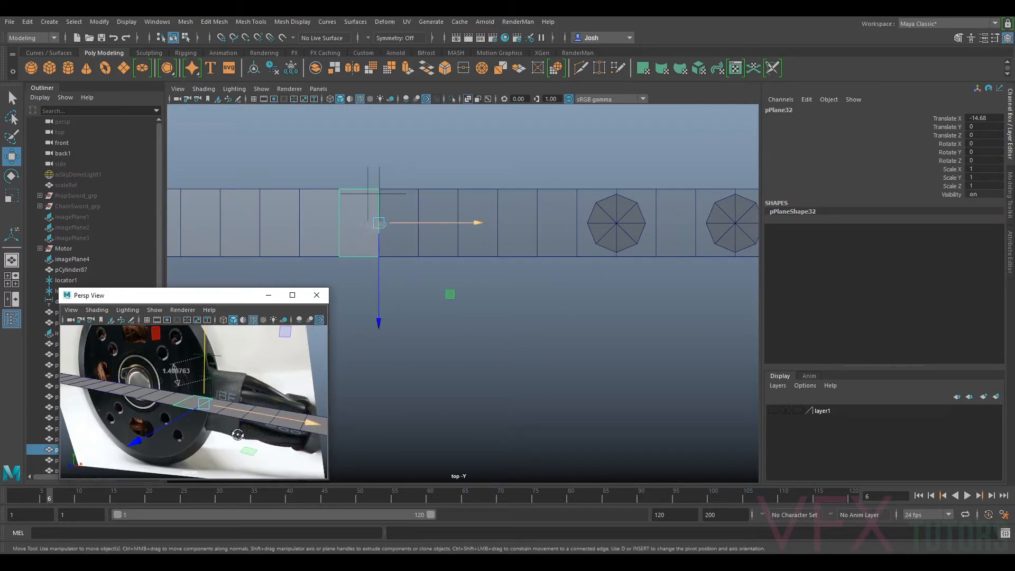
scroll(251, 400, up, 2)
drag(155, 465, 142, 481)
key(ctrl+z)
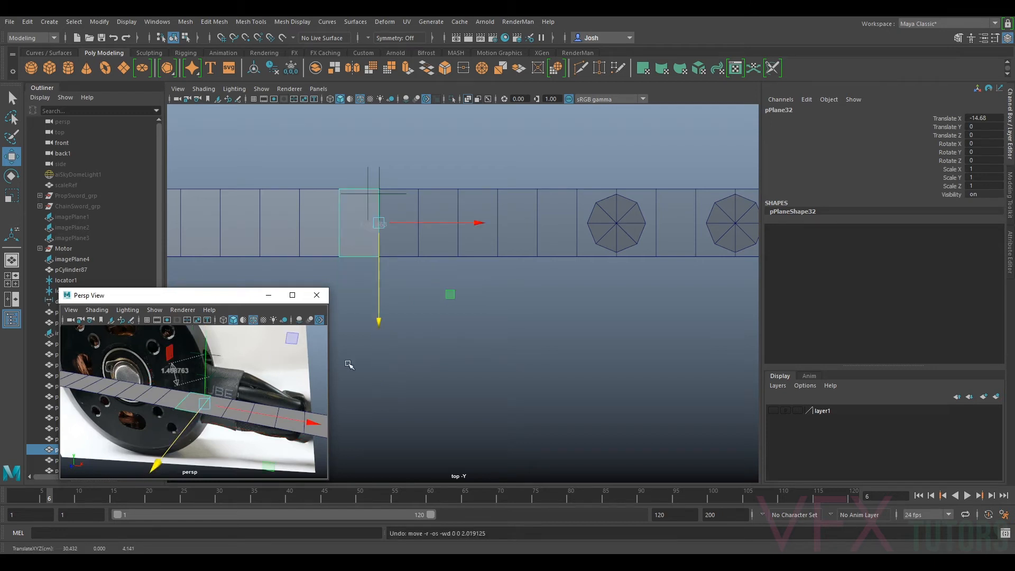
- Multi-Cut the outermost plane of the row horizontally, level with the centre of its eight-sided cylinder
click(517, 319)
alt+middle_drag(600, 277, 460, 327)
alt+middle_drag(642, 187, 592, 186)
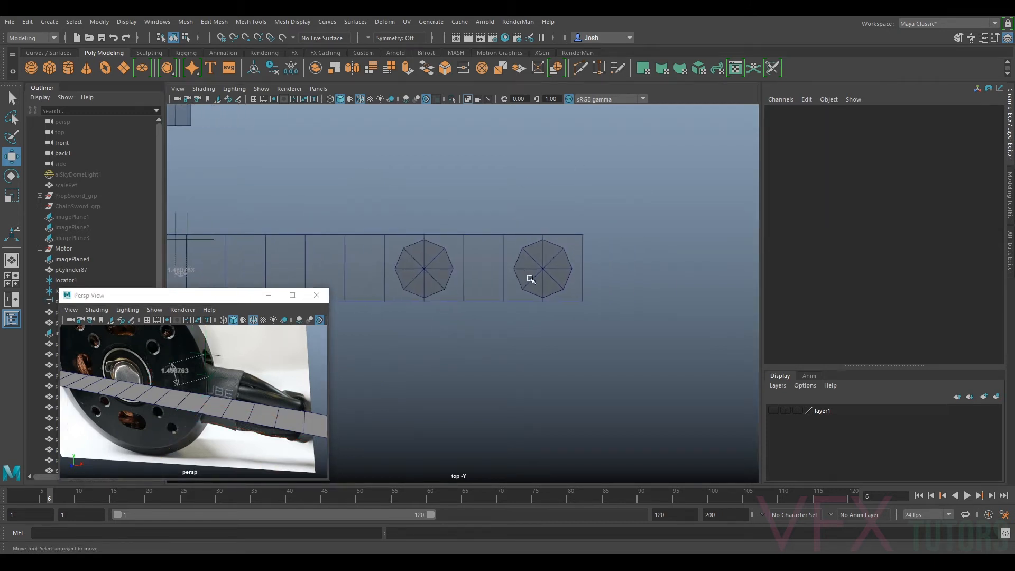
click(584, 252)
scroll(586, 252, up, 3)
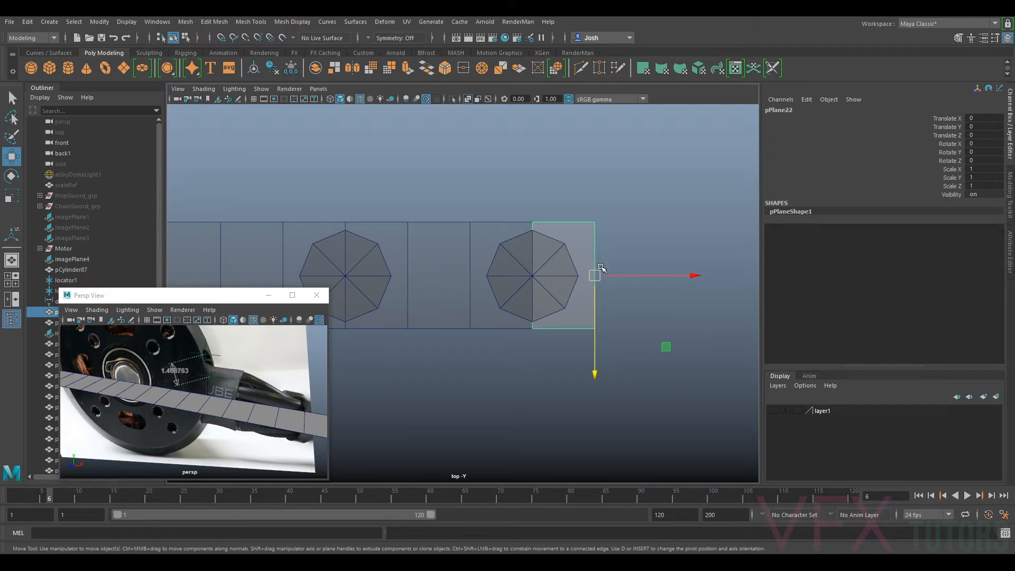
click(1012, 204)
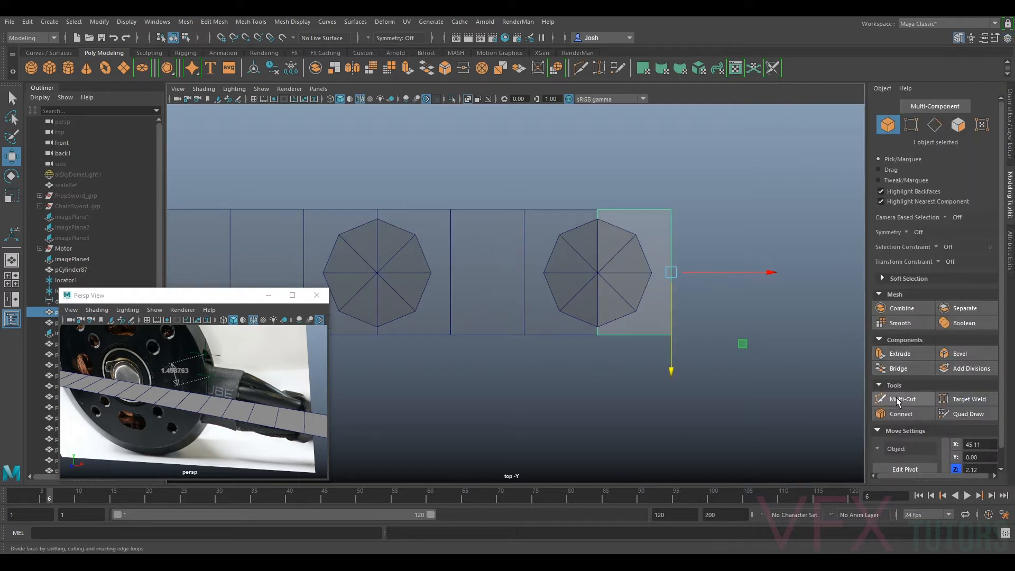
click(898, 399)
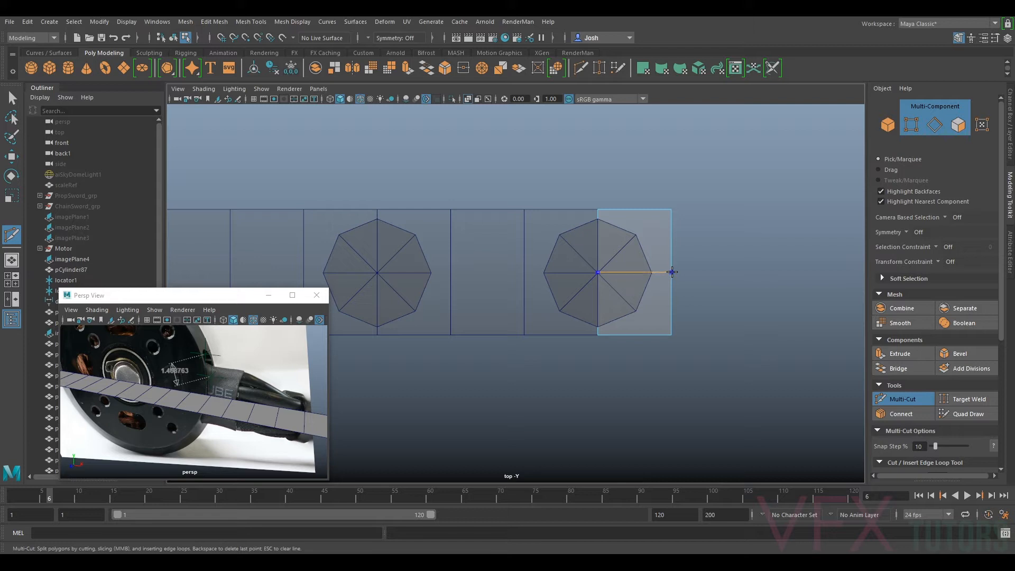
right_click(672, 272)
- Examine the existing motor model's lower rim and screws beside the plane row in the top view
scroll(682, 259, down, 3)
scroll(582, 282, up, 3)
scroll(555, 301, down, 4)
scroll(262, 208, down, 7)
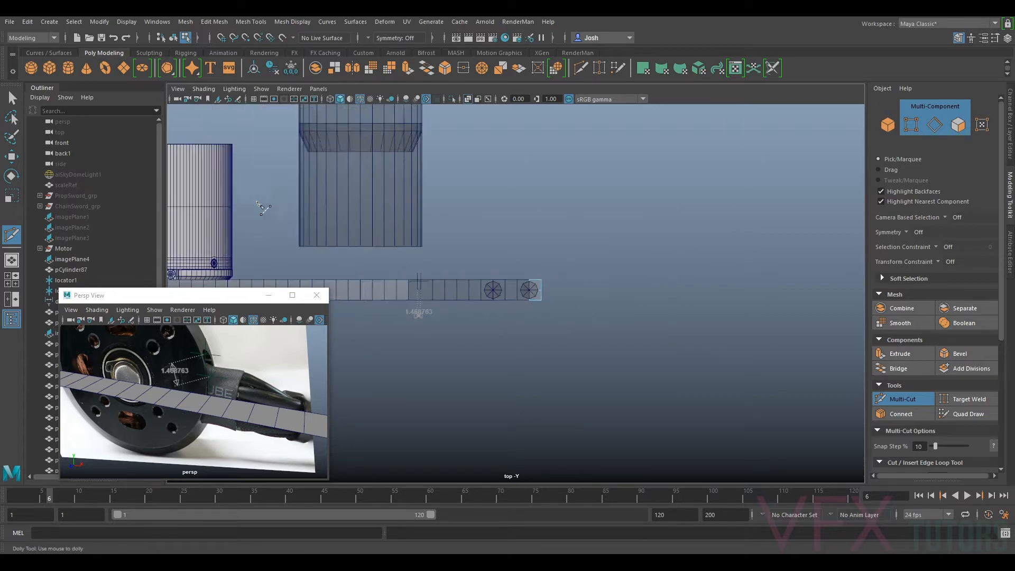
scroll(263, 209, up, 3)
alt+middle_drag(263, 208, 445, 206)
scroll(447, 210, up, 4)
alt+middle_drag(258, 222, 431, 222)
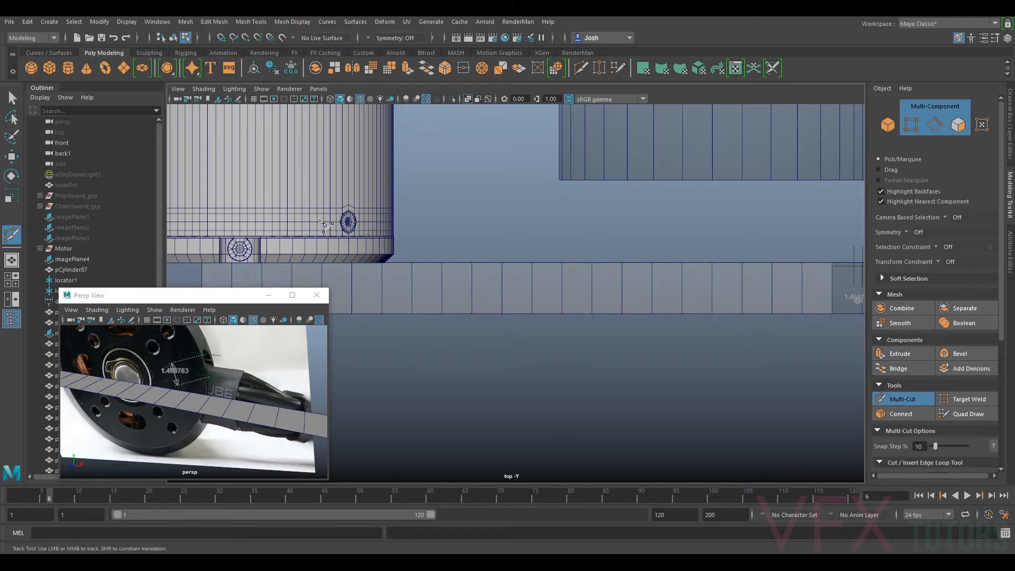
alt+middle_drag(767, 209, 442, 198)
alt+middle_drag(712, 226, 531, 226)
scroll(534, 227, up, 4)
alt+middle_drag(756, 264, 622, 271)
scroll(598, 268, up, 2)
scroll(598, 269, up, 2)
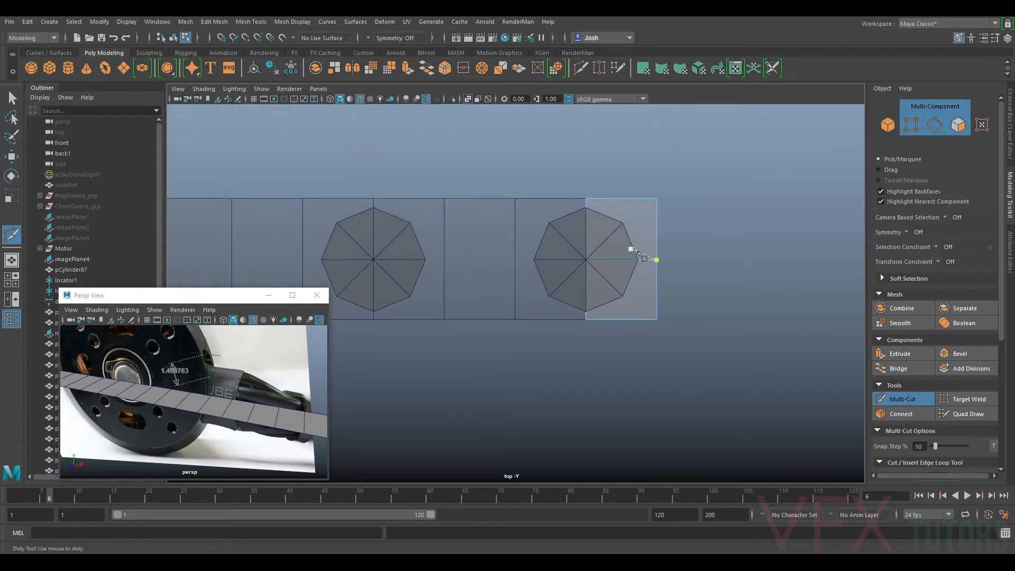
- Insert one vertical and two horizontal edge loops on the outermost plane, in line with the cylinder's diagonal corners
scroll(640, 262, up, 2)
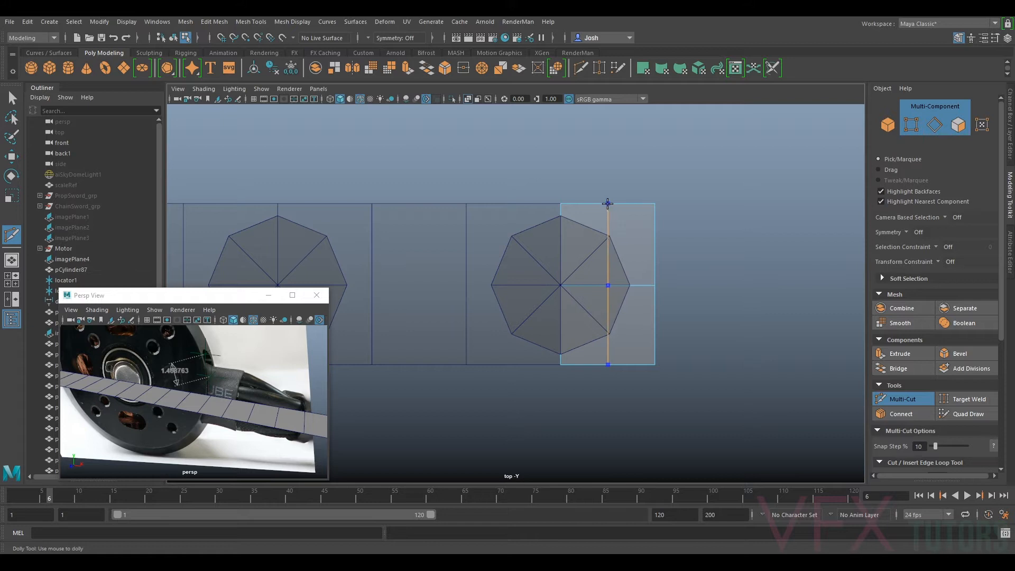
ctrl+click(656, 236)
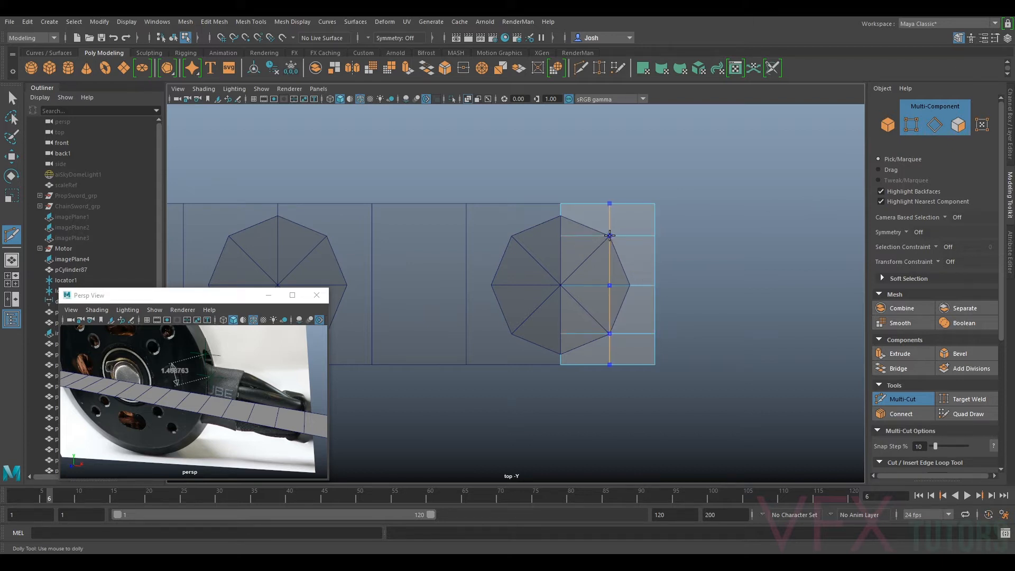
ctrl+click(610, 236)
click(906, 398)
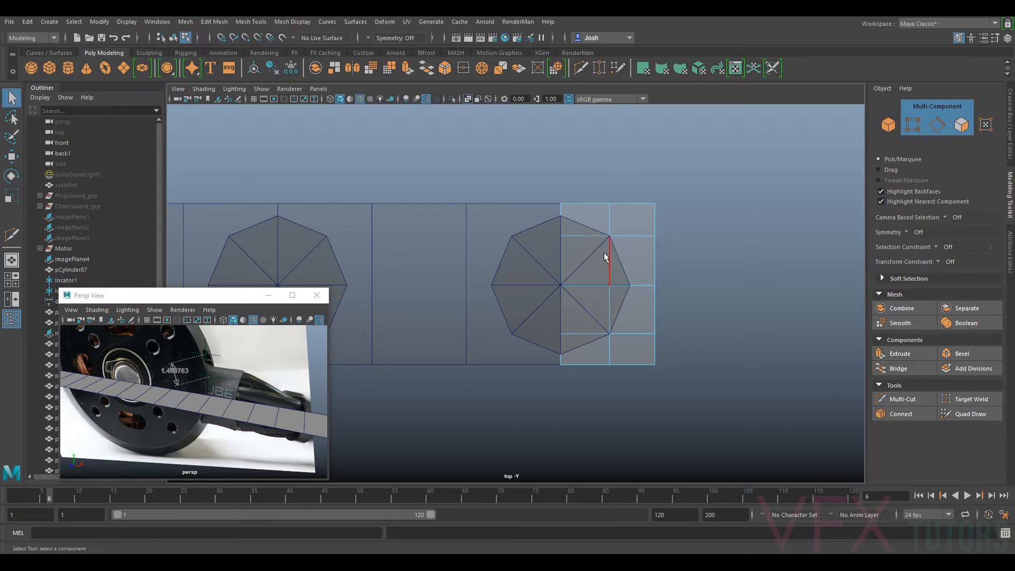
- Snap the outermost plane's upper, middle and lower inner vertex rows level with the cylinder's corners and centre
click(914, 123)
drag(688, 218, 549, 251)
scroll(645, 243, up, 2)
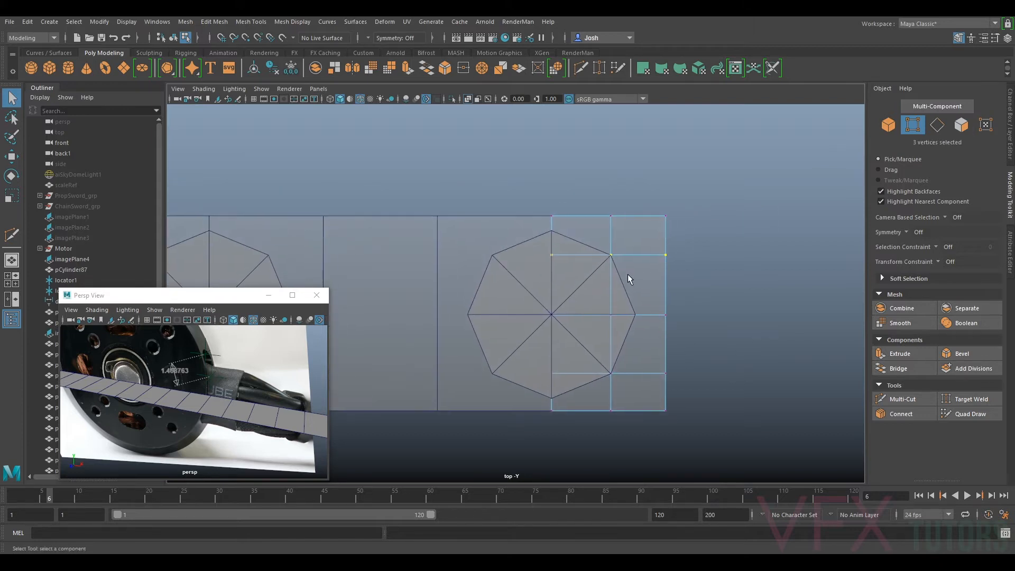
key(w)
drag(609, 286, 612, 265)
drag(691, 303, 515, 329)
key(v)
drag(610, 333, 646, 319)
drag(696, 355, 478, 391)
key(v)
drag(608, 396, 613, 374)
- Snap the outermost plane's inner vertices on the seam to the matching points of the eight-sided cylinder
scroll(742, 352, up, 2)
alt+middle_drag(735, 357, 692, 242)
scroll(692, 242, up, 2)
drag(575, 285, 540, 342)
key(v)
scroll(605, 291, down, 3)
scroll(536, 290, up, 1)
mouse_move(535, 290)
middle_down()
mouse_move(530, 439)
mouse_move(529, 275)
middle_up()
- Snap the outermost plane's middle vertex to the cylinder's outer corner at X 44.72 and return to object selection
scroll(536, 292, up, 2)
click(583, 347)
key(v)
drag(591, 345, 610, 342)
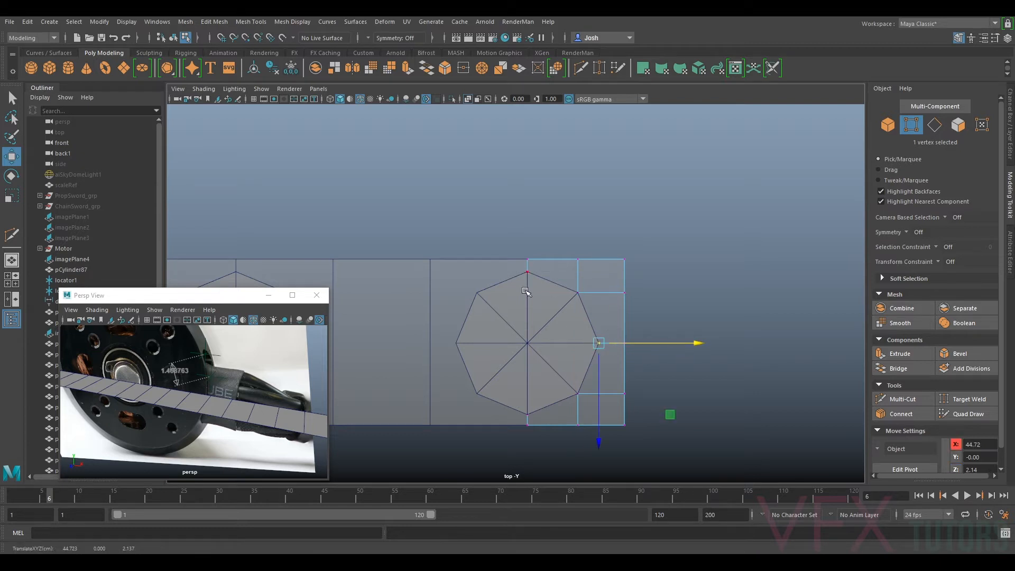
scroll(527, 299, down, 4)
alt+middle_drag(527, 308, 569, 291)
scroll(592, 293, up, 2)
scroll(580, 287, up, 3)
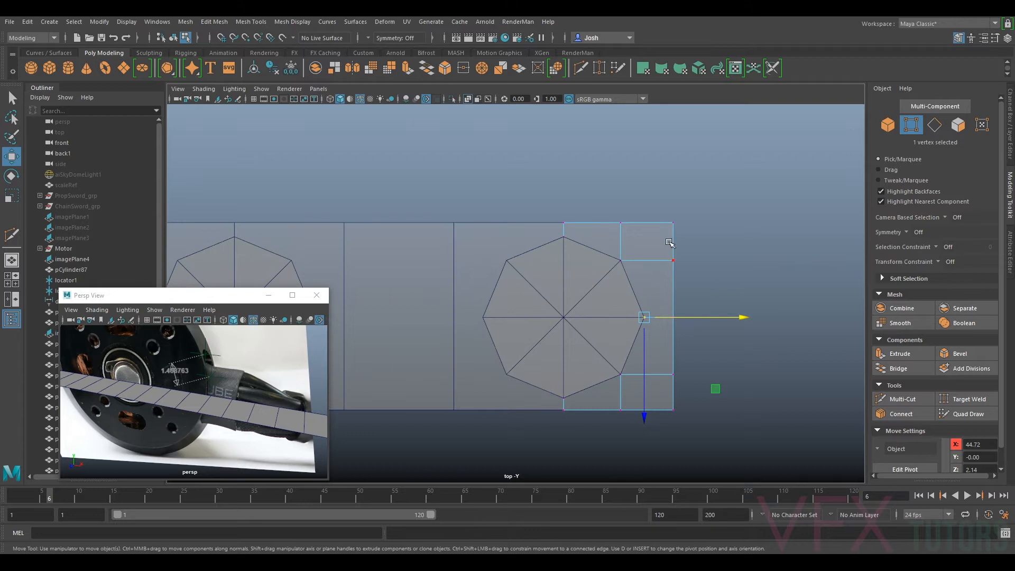
alt+middle_drag(614, 256, 677, 247)
right_drag(690, 247, 731, 231)
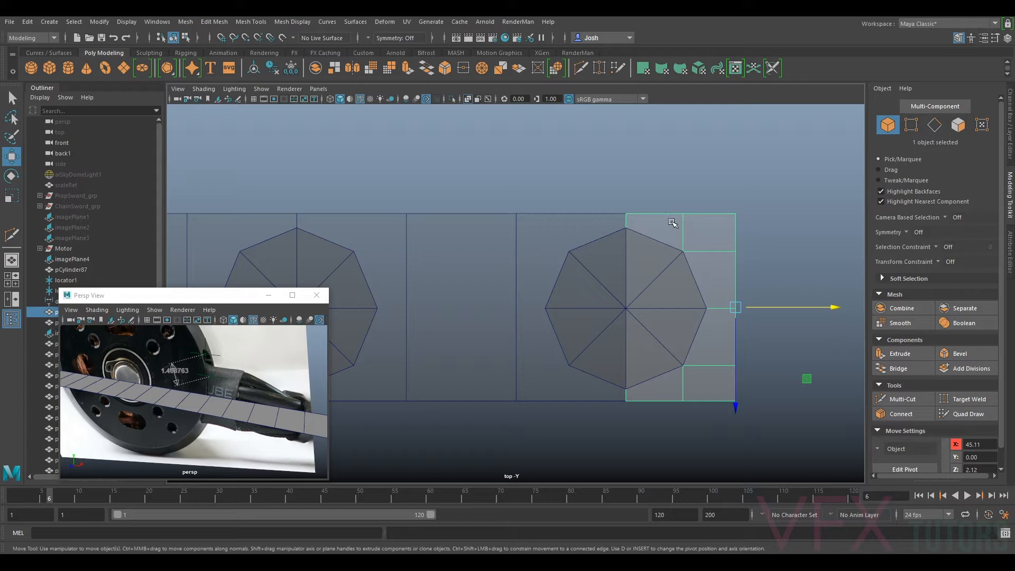
click(551, 236)
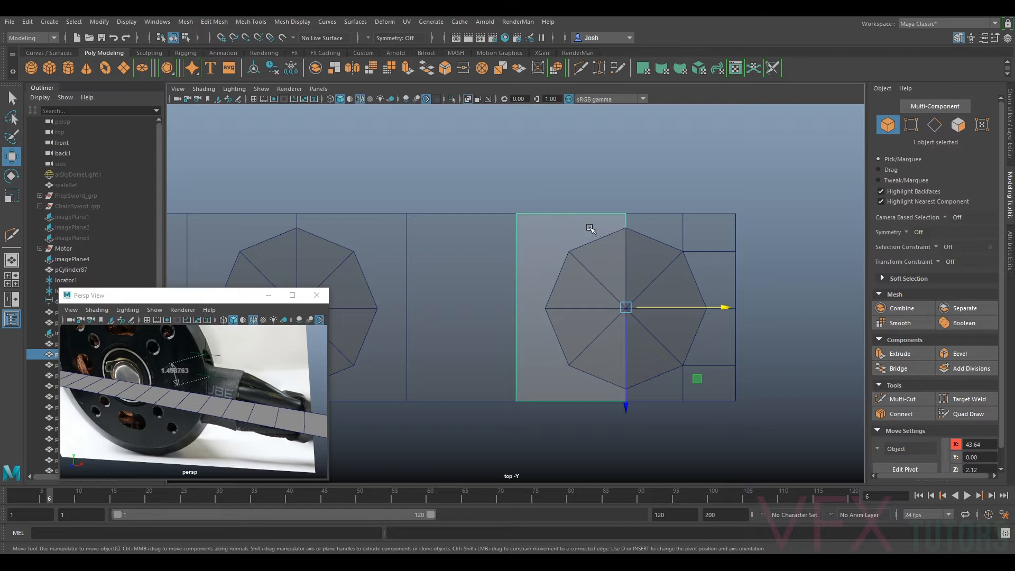
click(669, 221)
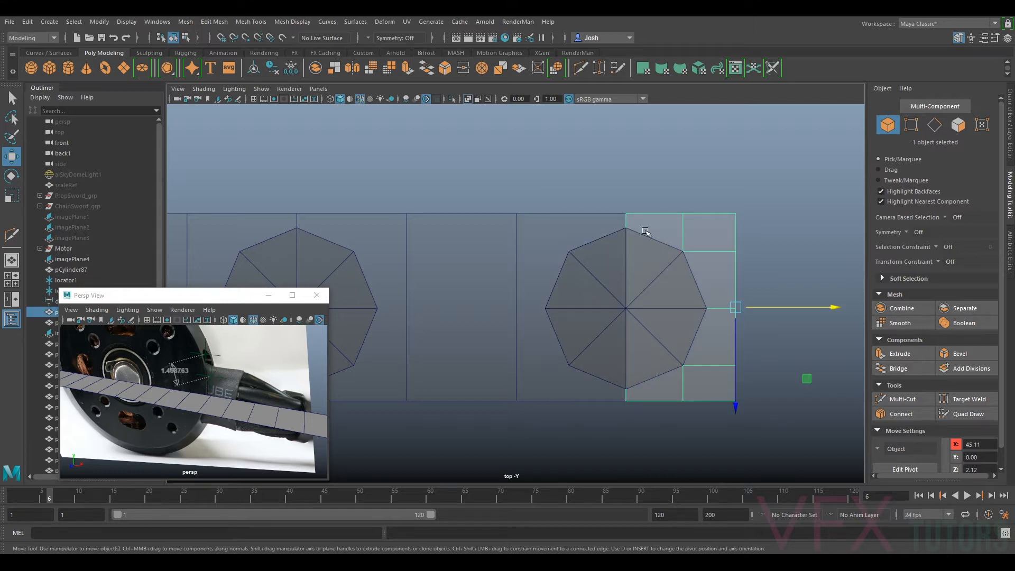
click(618, 225)
click(490, 232)
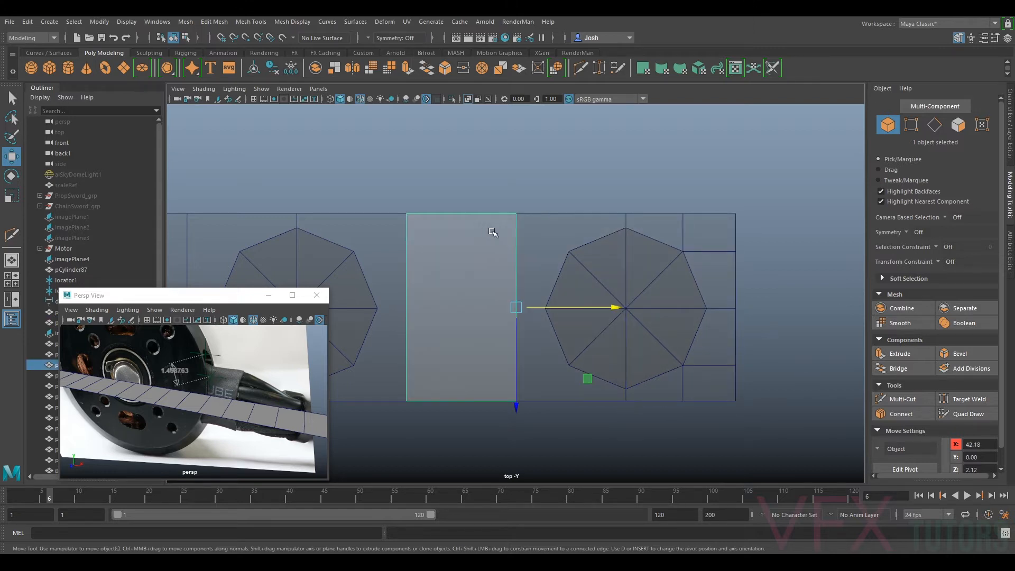
- Combine the three planes between the two cylinders' centres into one mesh
alt+middle_drag(494, 231, 565, 246)
click(500, 250)
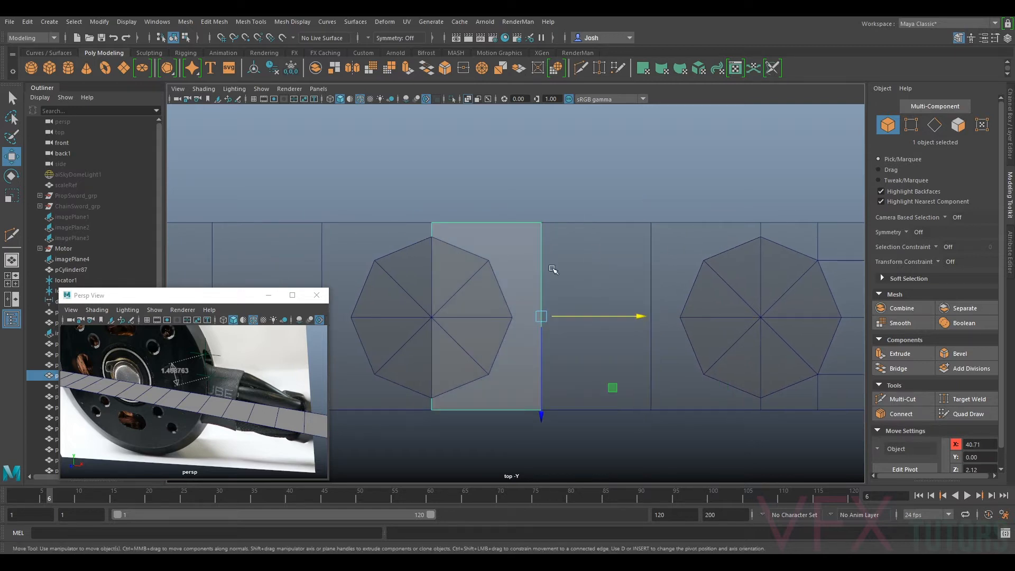
shift+click(630, 256)
shift+click(698, 244)
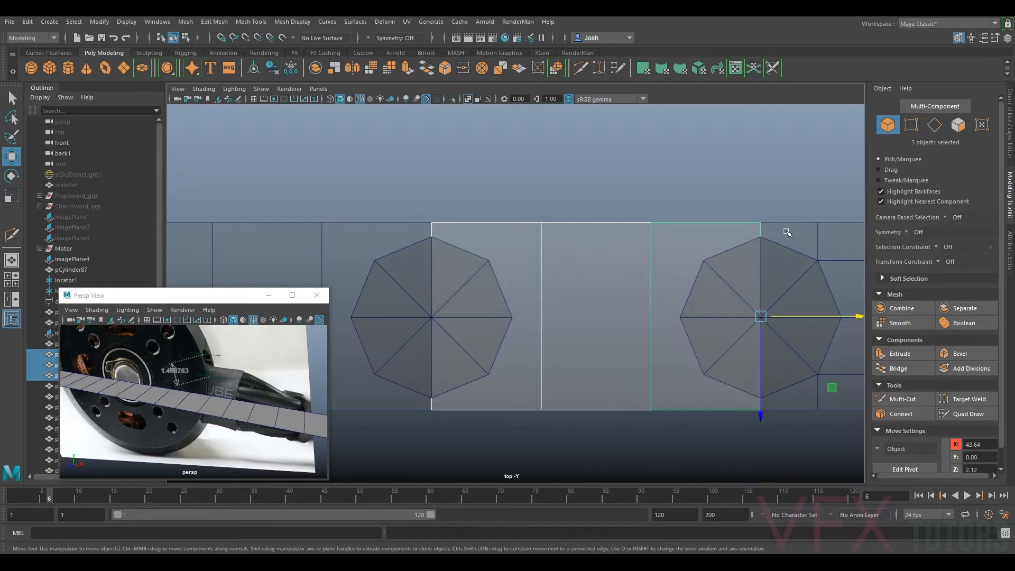
scroll(788, 233, down, 3)
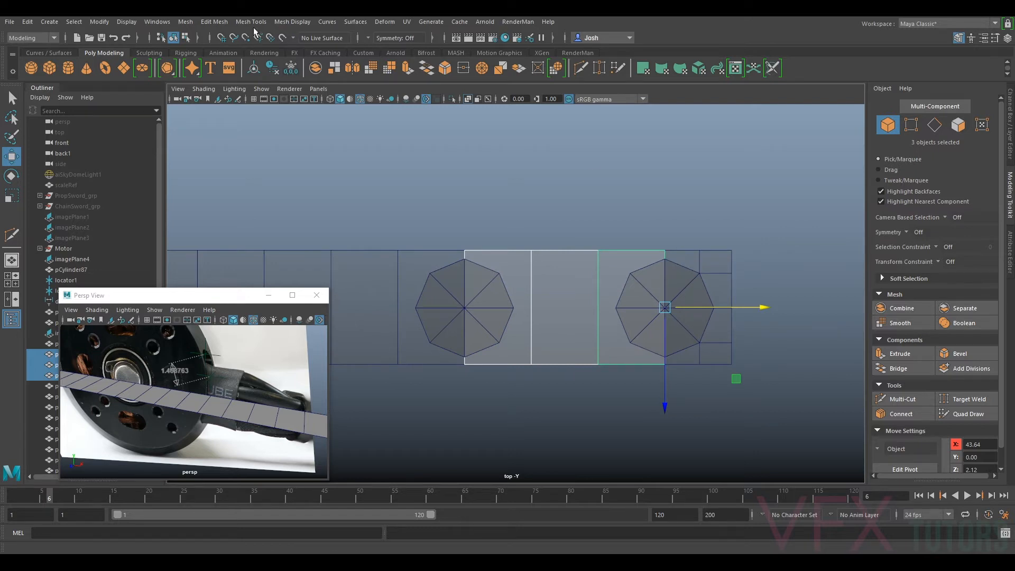
click(186, 22)
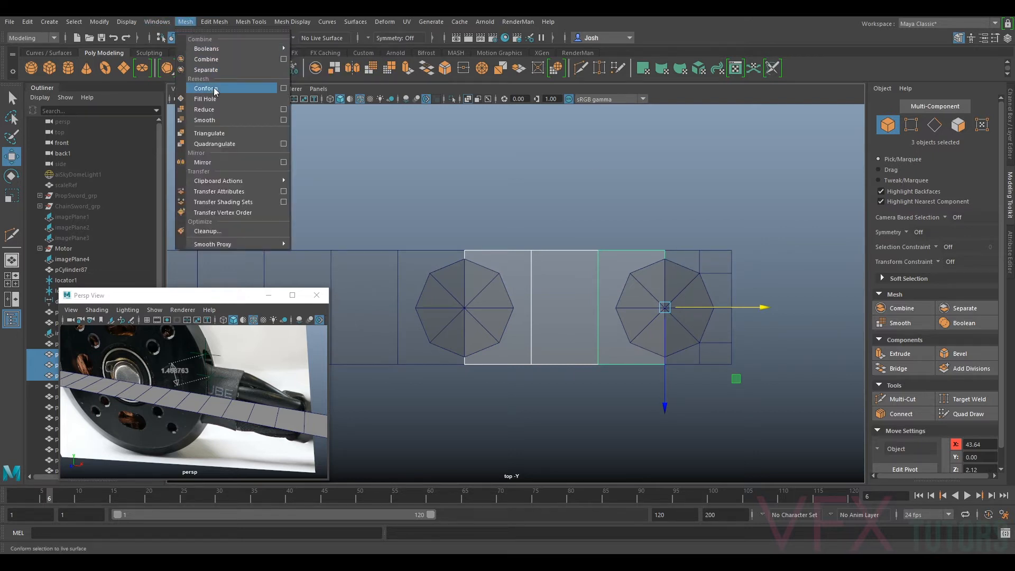
click(210, 59)
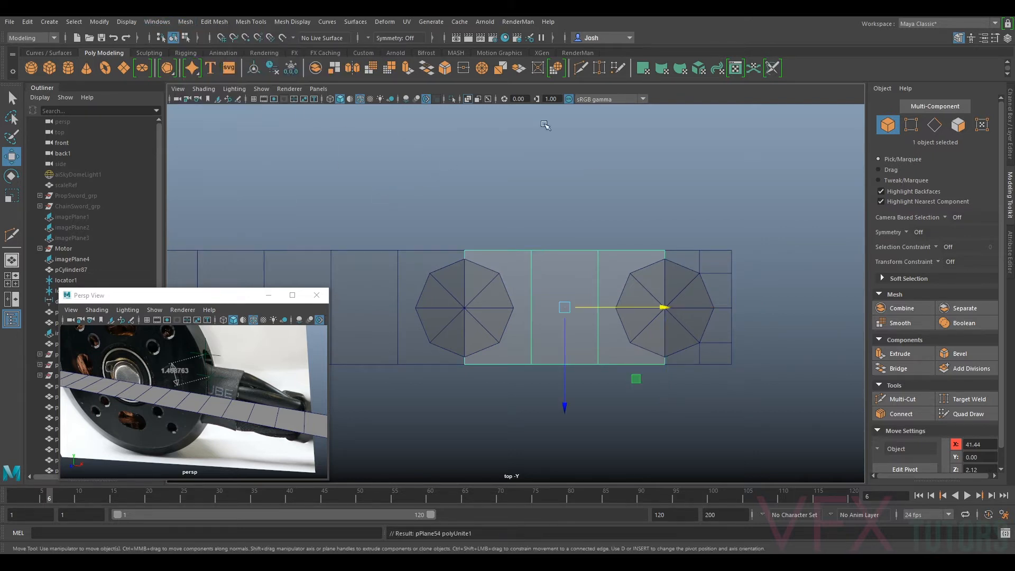
- Merge the overlapping vertices along the two inner seams of the combined three-plane mesh
key(F10)
drag(623, 225, 517, 414)
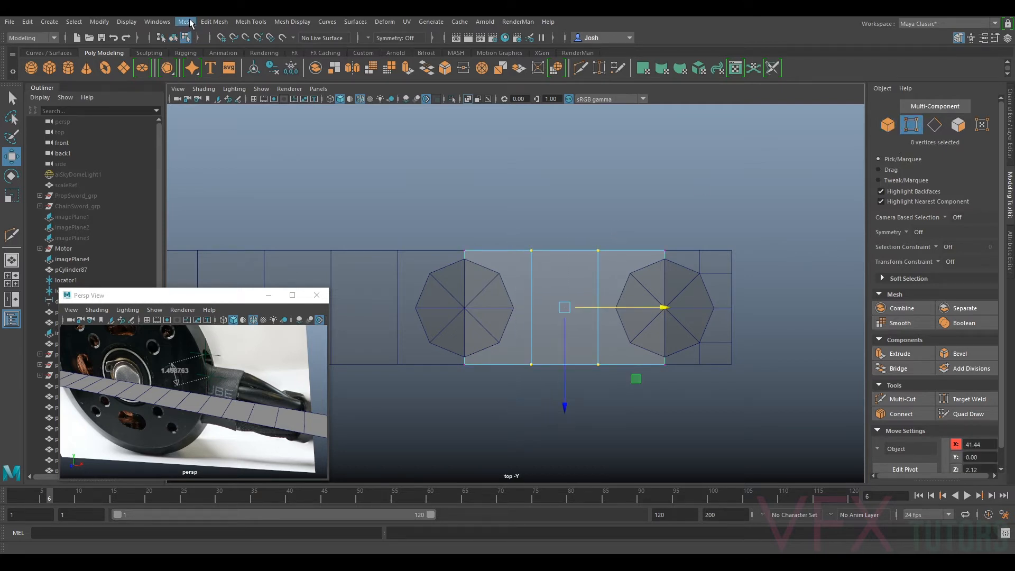
click(215, 22)
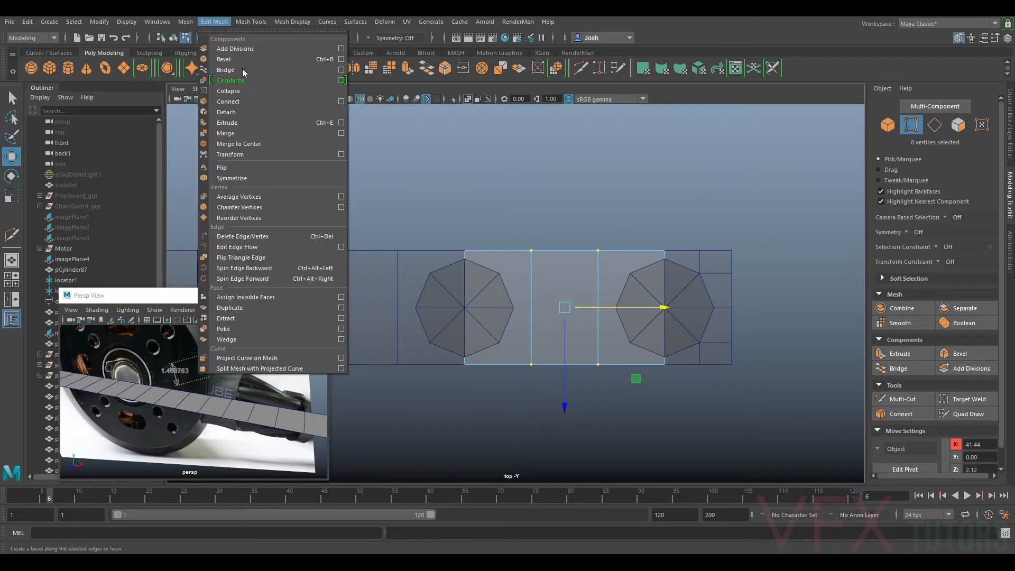
click(250, 133)
scroll(696, 272, up, 2)
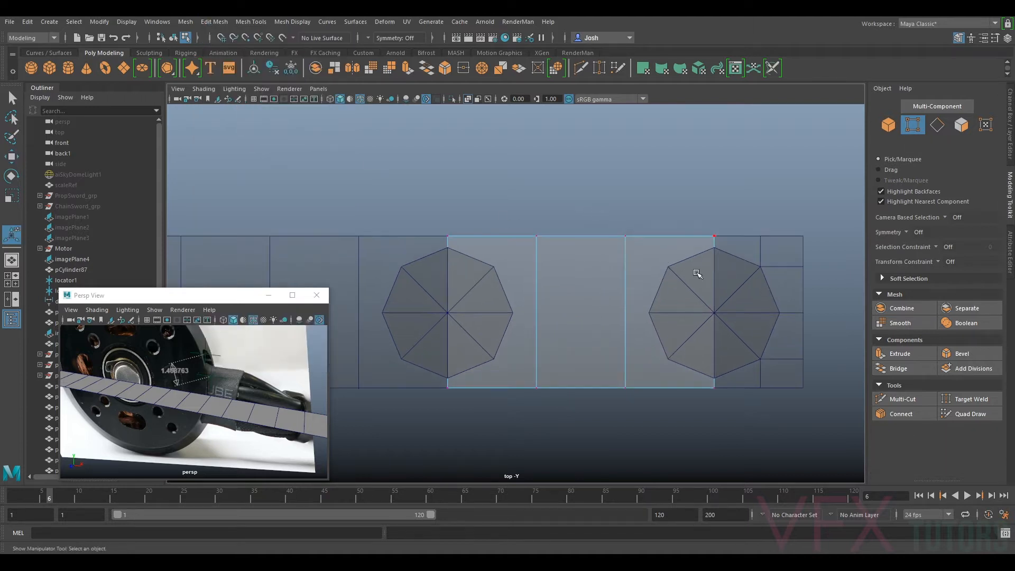
- Cut three lengthwise edge loops through the combined three-plane mesh, level with the cylinders' lower points, centres and upper points
click(903, 400)
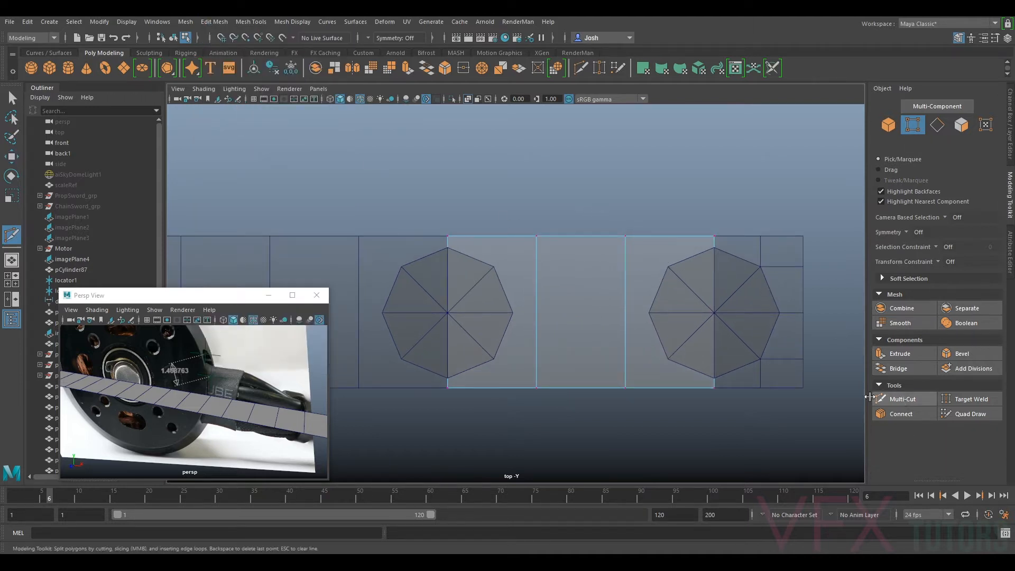
ctrl+click(627, 376)
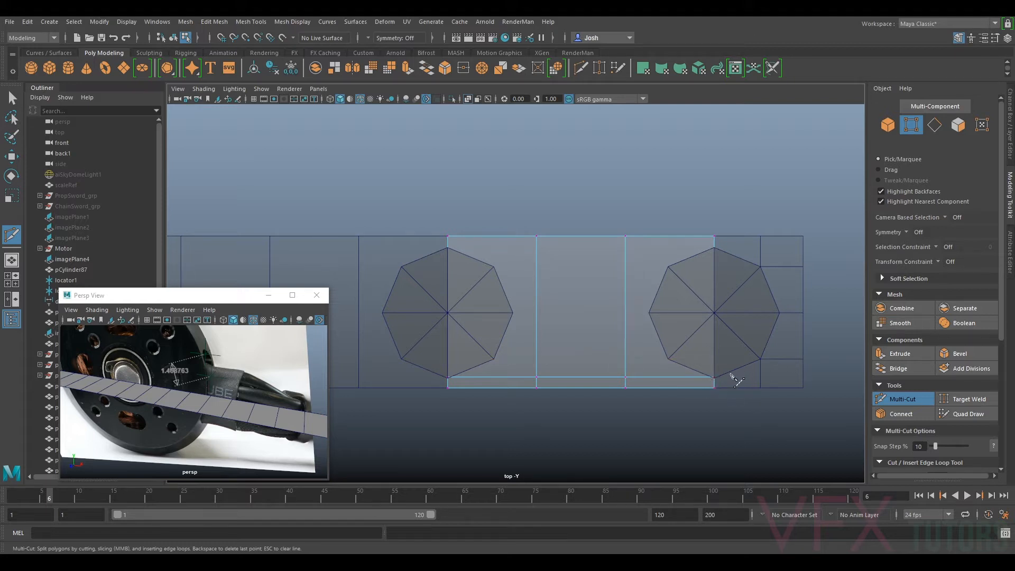
ctrl+click(626, 313)
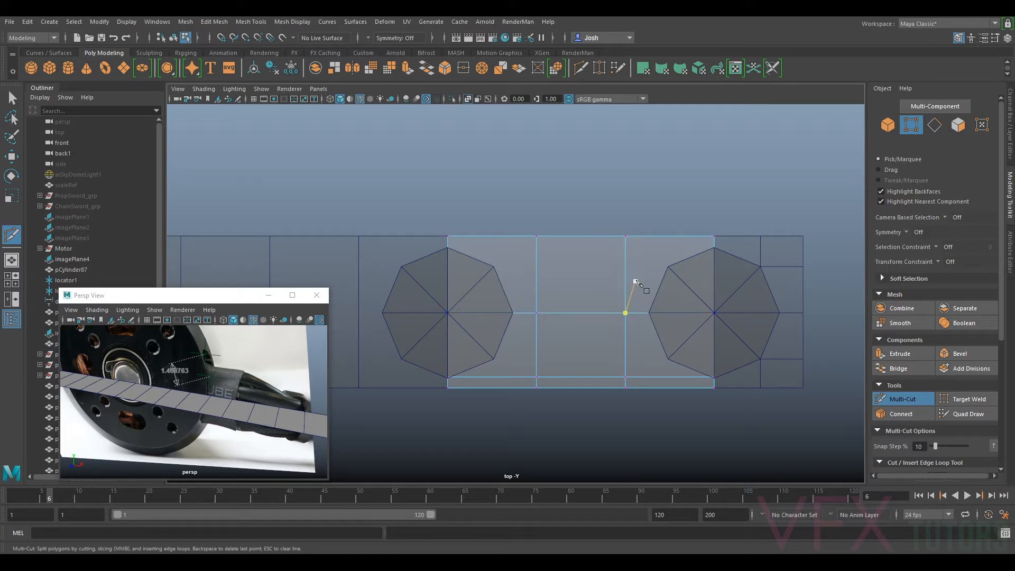
ctrl+click(627, 248)
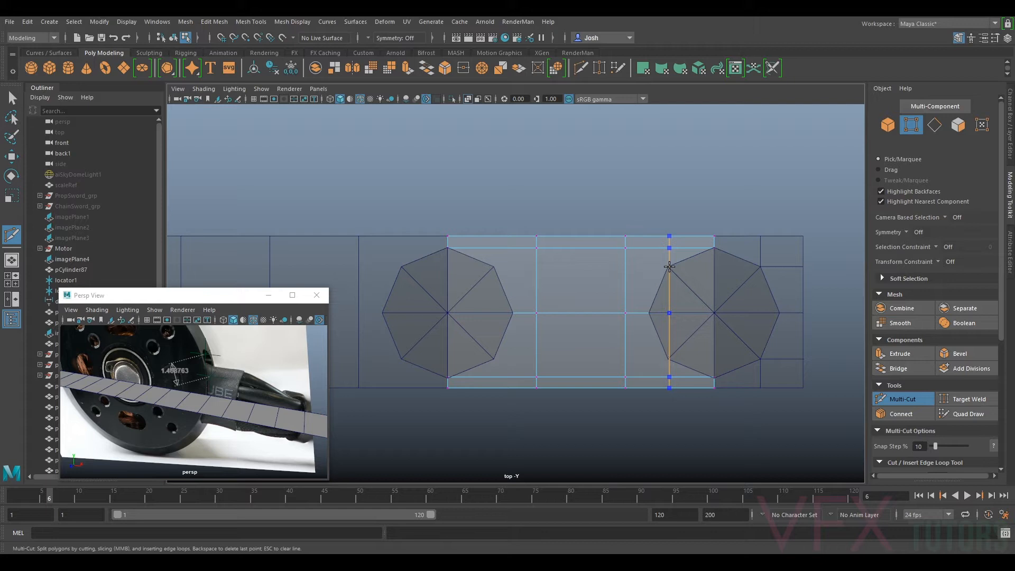
- Add three crosswise edge loops through the middle of each plane, in line with the cylinders' corners, and return to object selection
ctrl+click(670, 264)
click(626, 313)
click(493, 248)
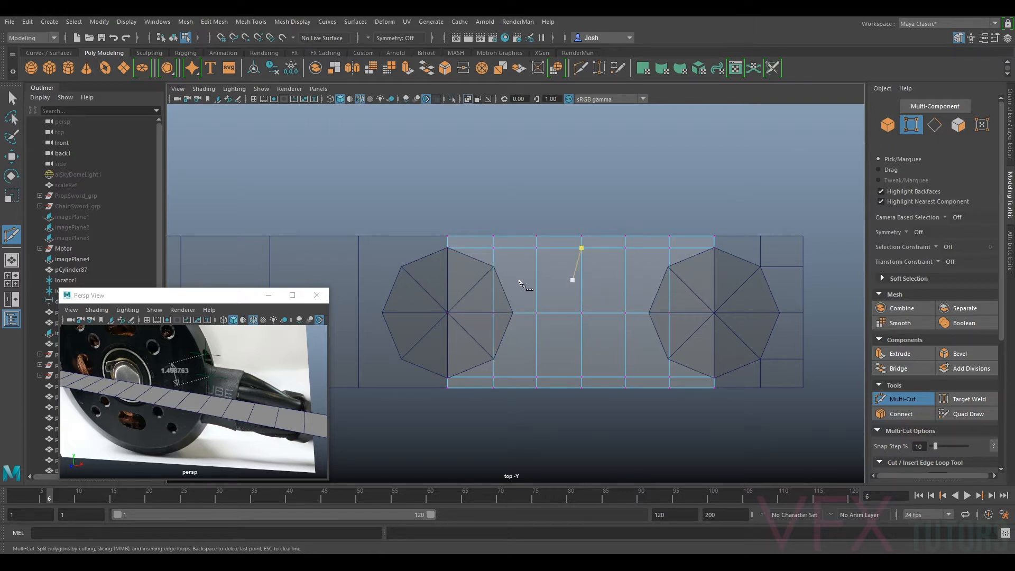
scroll(508, 250, up, 1)
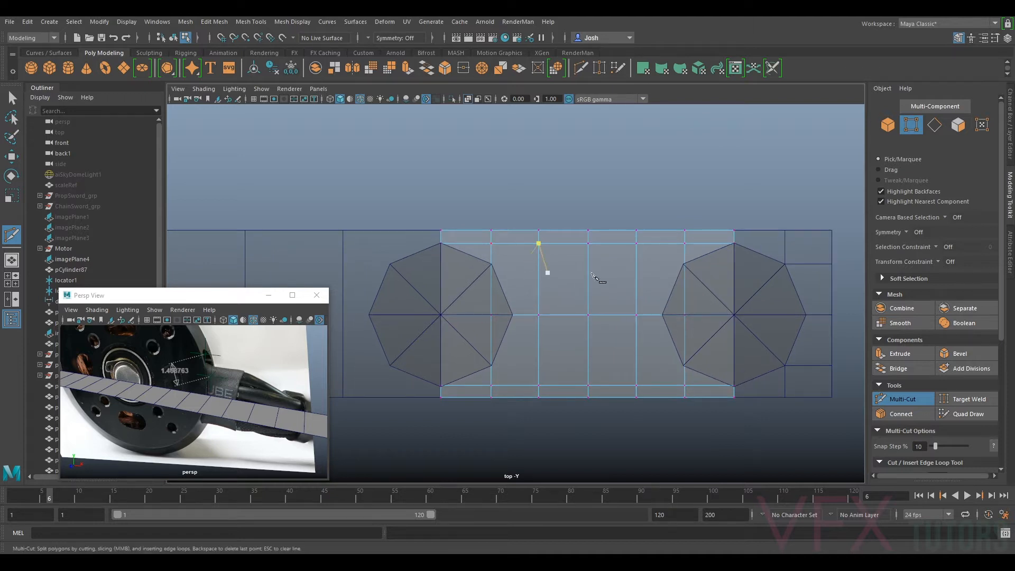
click(919, 397)
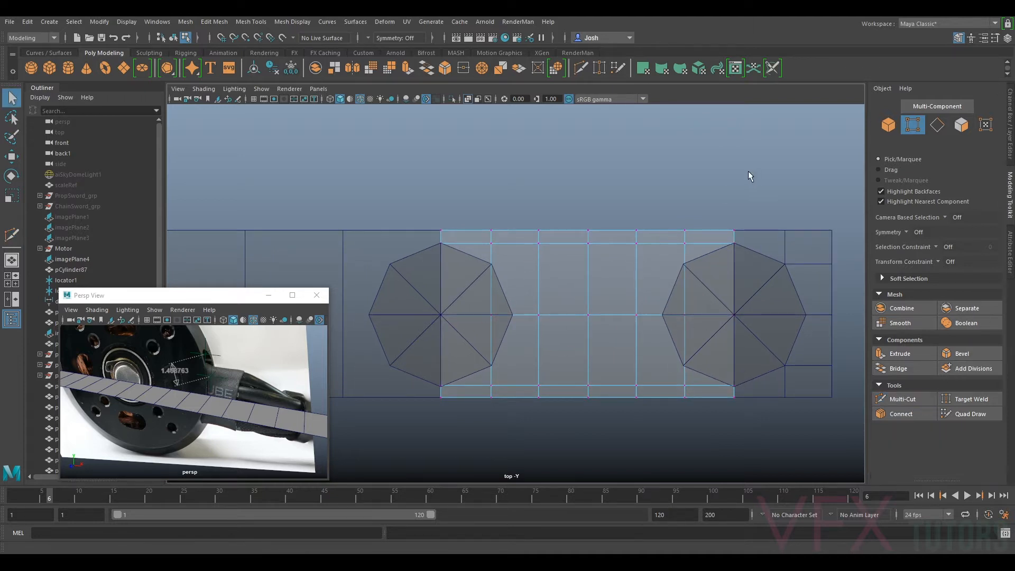
scroll(650, 208, down, 3)
scroll(643, 222, up, 2)
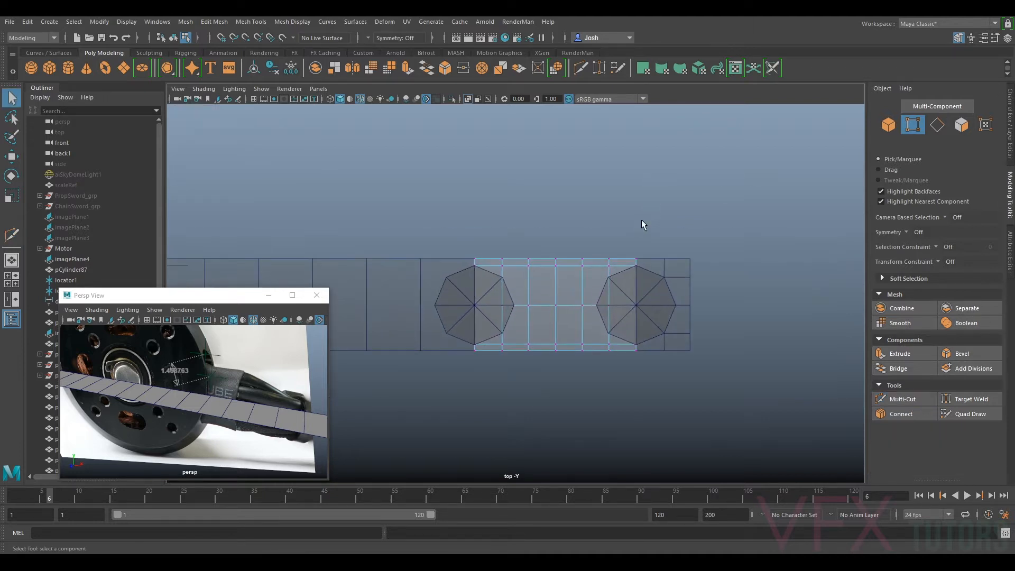
click(889, 125)
- Create a polygon plane and move it over the two eight-sided cylinders at the end of the plane row
scroll(583, 185, up, 5)
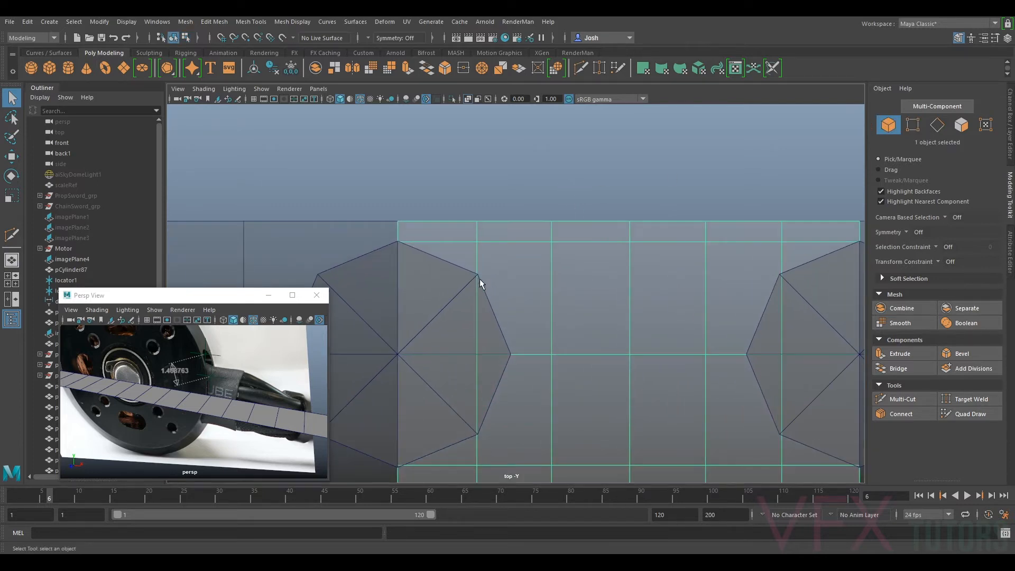
alt+middle_drag(487, 262, 586, 203)
scroll(593, 206, down, 6)
scroll(608, 239, up, 2)
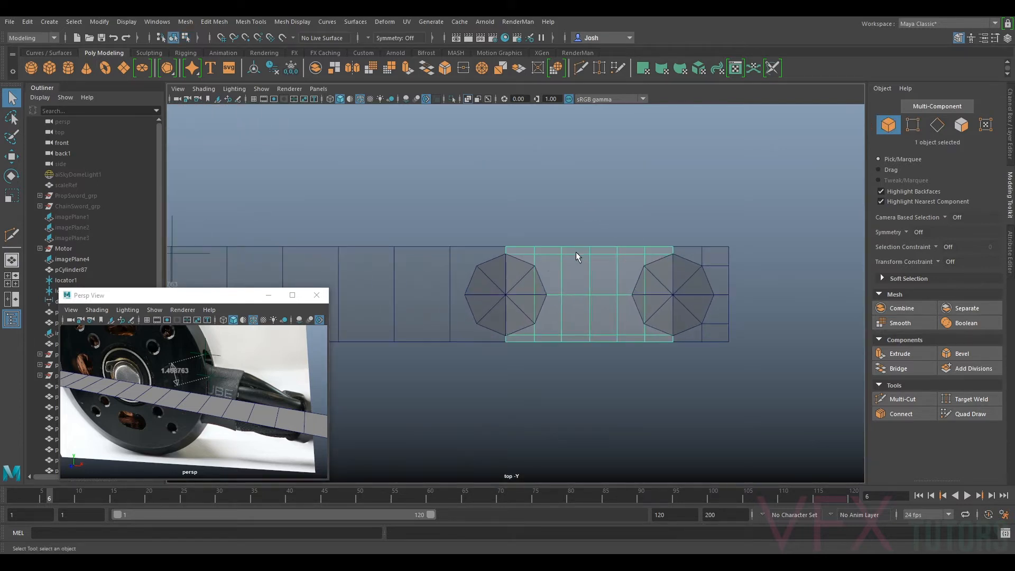
scroll(690, 252, up, 2)
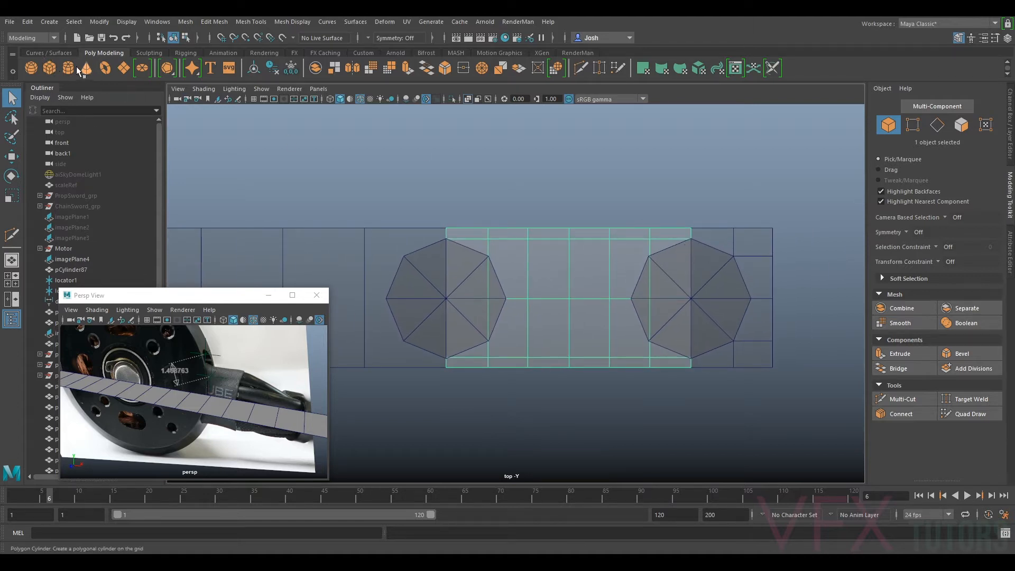
click(125, 69)
scroll(490, 267, down, 11)
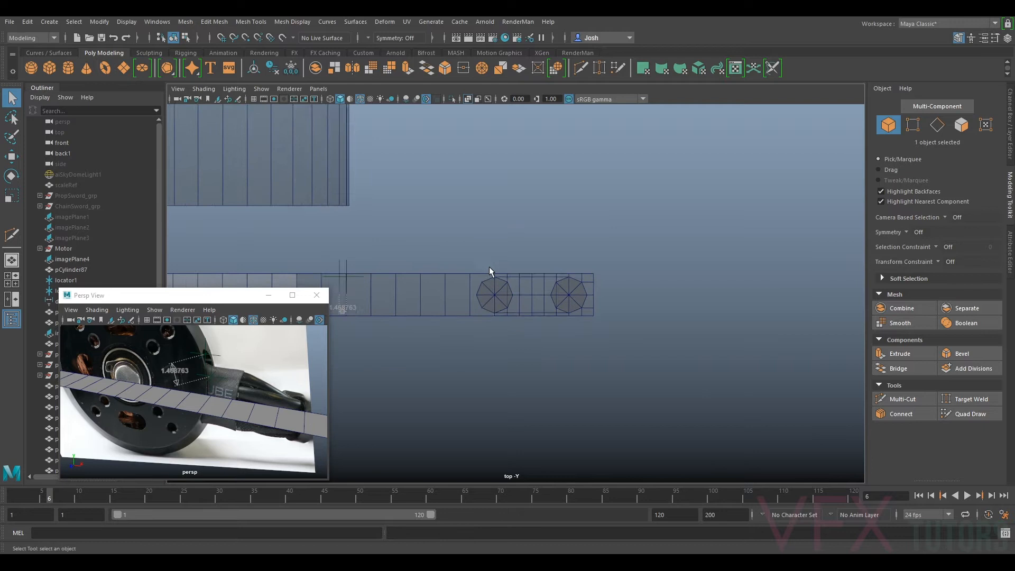
key(w)
scroll(500, 296, down, 9)
drag(360, 286, 504, 330)
scroll(516, 283, up, 5)
drag(543, 302, 655, 314)
- Scale the new plane to match its grid spacing to the crosswise edges and position it at X 42.16, Z 2.38
key(r)
scroll(551, 292, up, 4)
scroll(551, 291, up, 2)
key(w)
scroll(746, 199, up, 3)
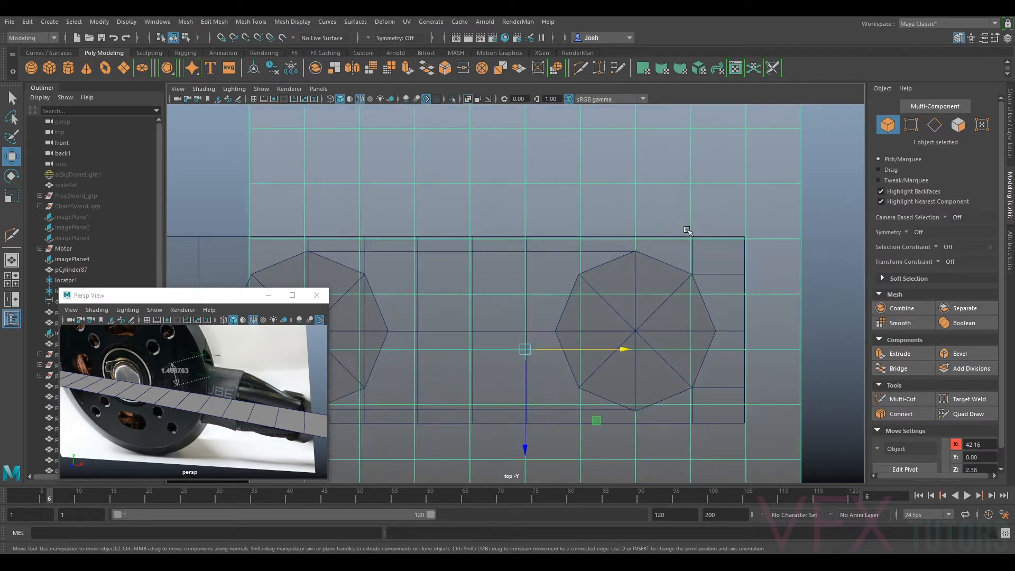
click(578, 358)
drag(577, 359, 526, 358)
key(r)
key(w)
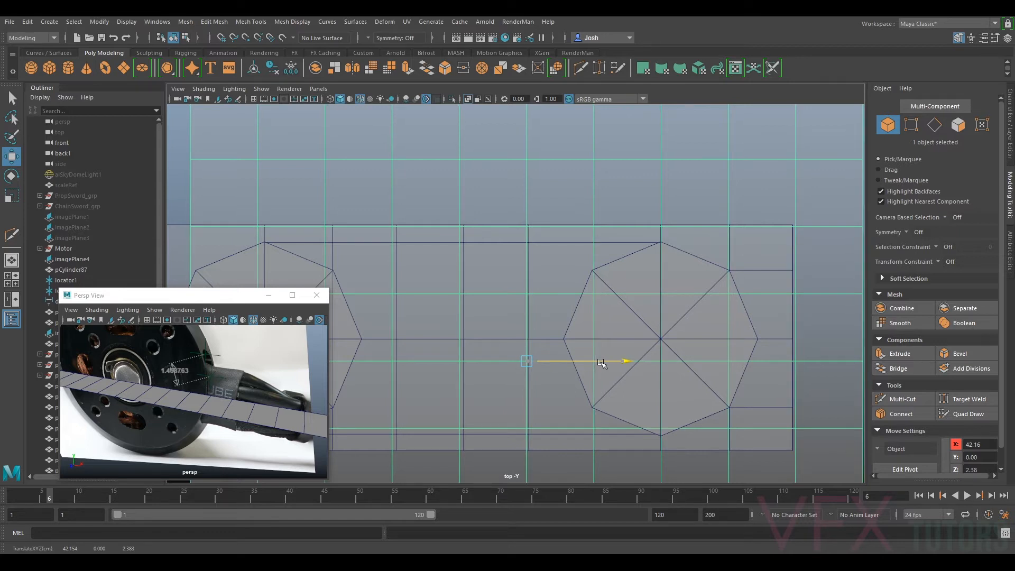
mouse_move(601, 364)
mouse_down()
mouse_move(640, 365)
mouse_move(601, 365)
mouse_up()
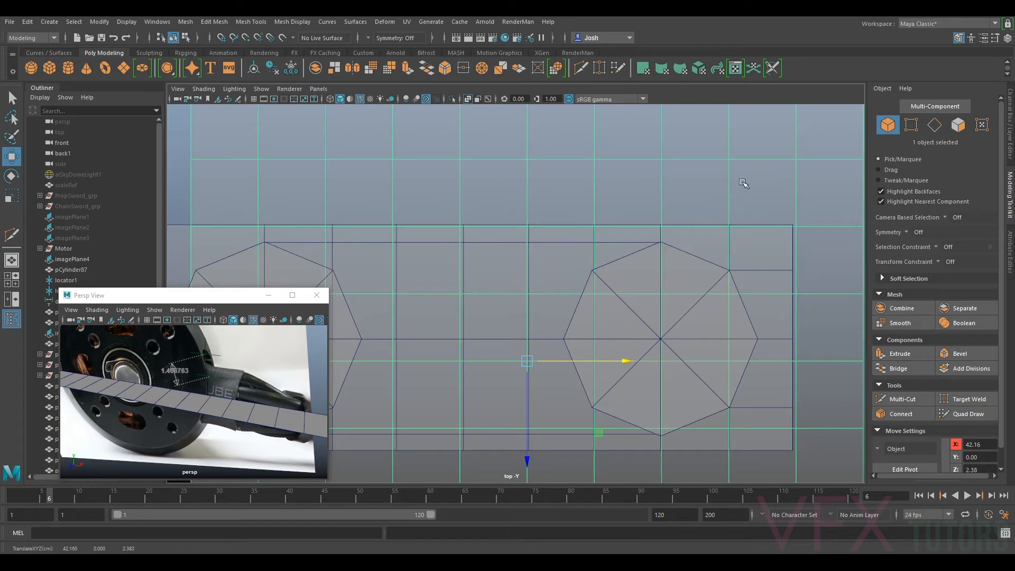
- Scale the reference grid plane to about 7.59 and shift it to about X 42.13 to match the strip's edge spacing
key(r)
drag(561, 361, 529, 363)
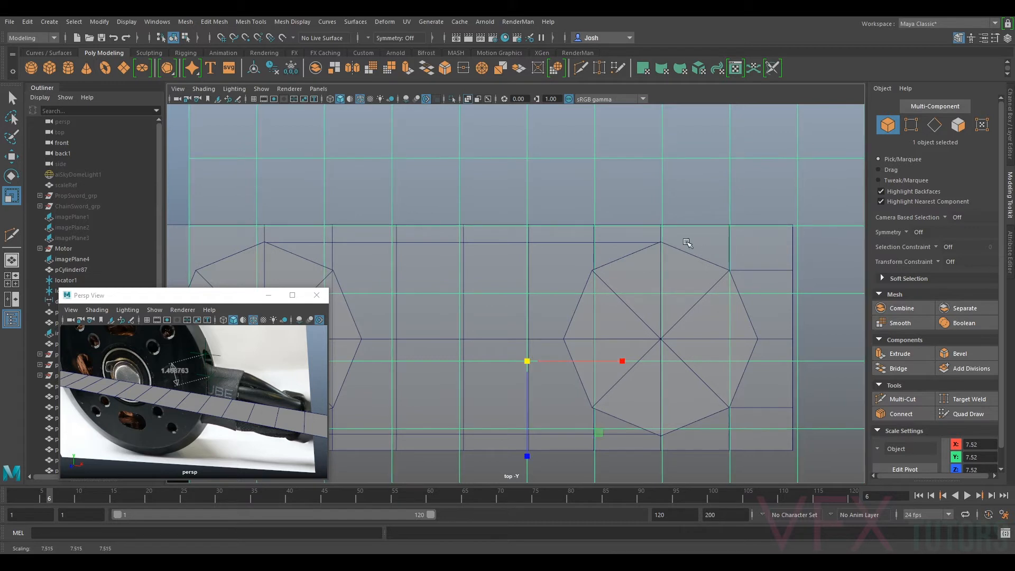
key(w)
drag(603, 362, 603, 362)
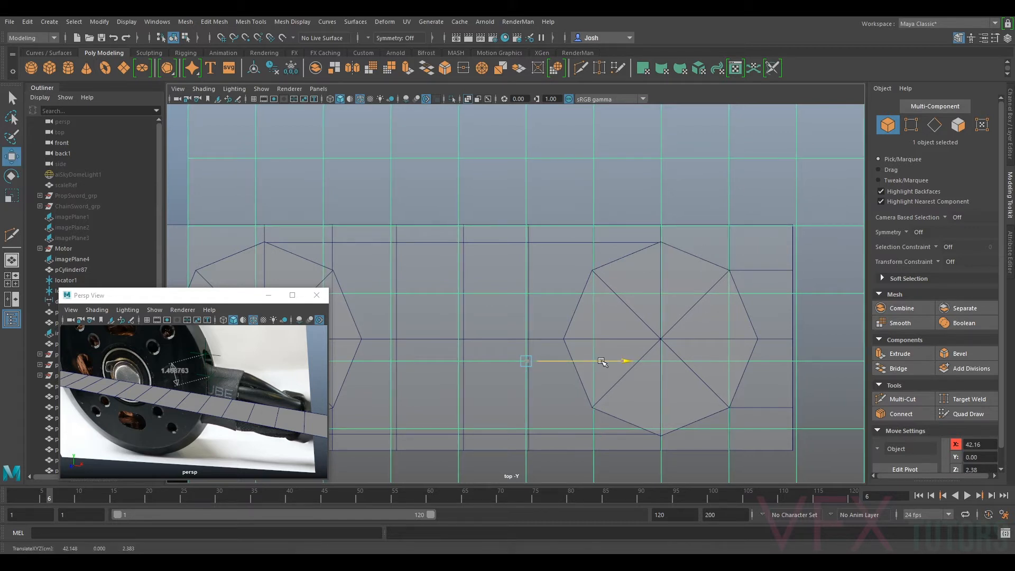
key(r)
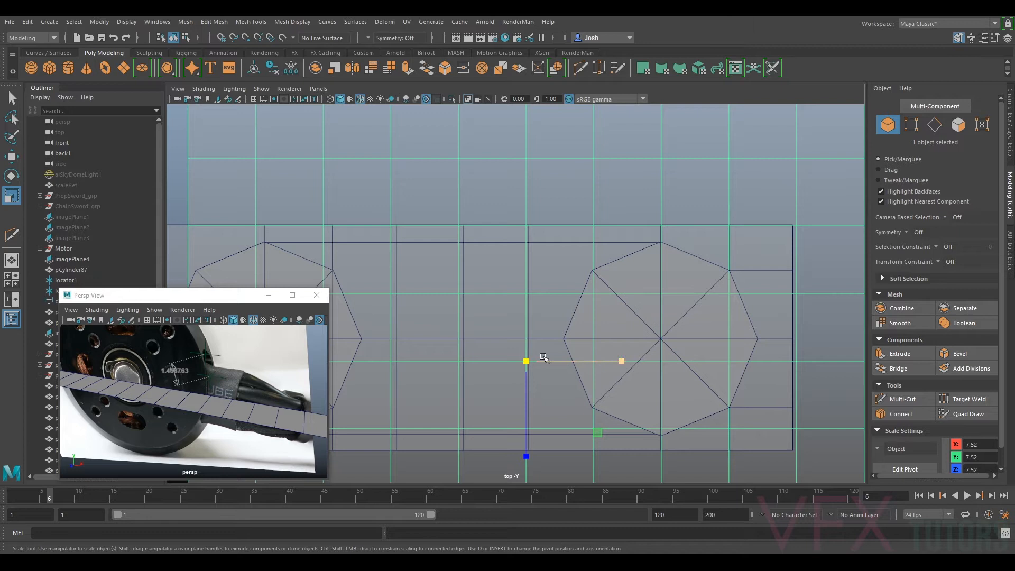
drag(526, 362, 583, 363)
key(w)
key(r)
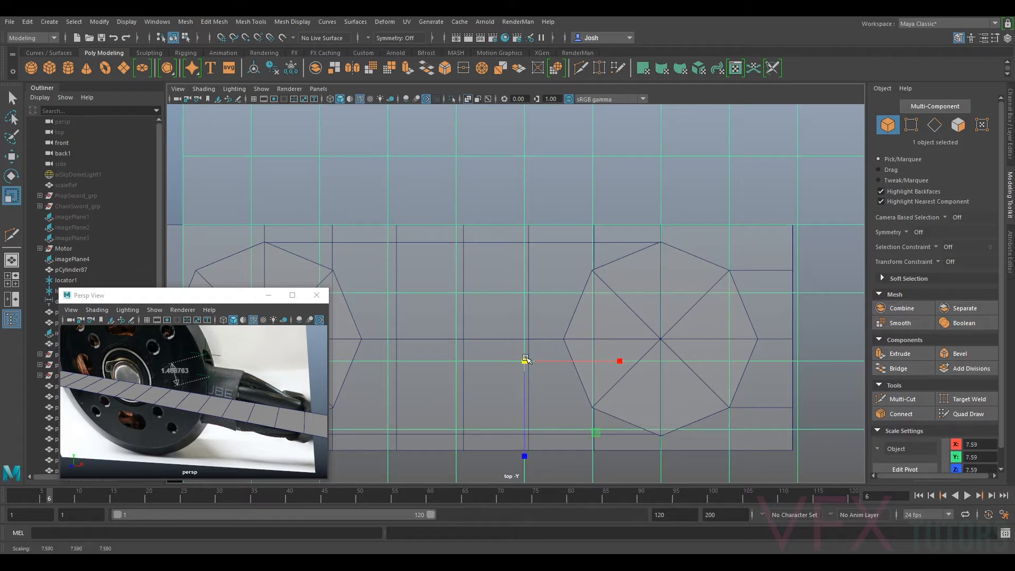
key(w)
drag(570, 361, 570, 362)
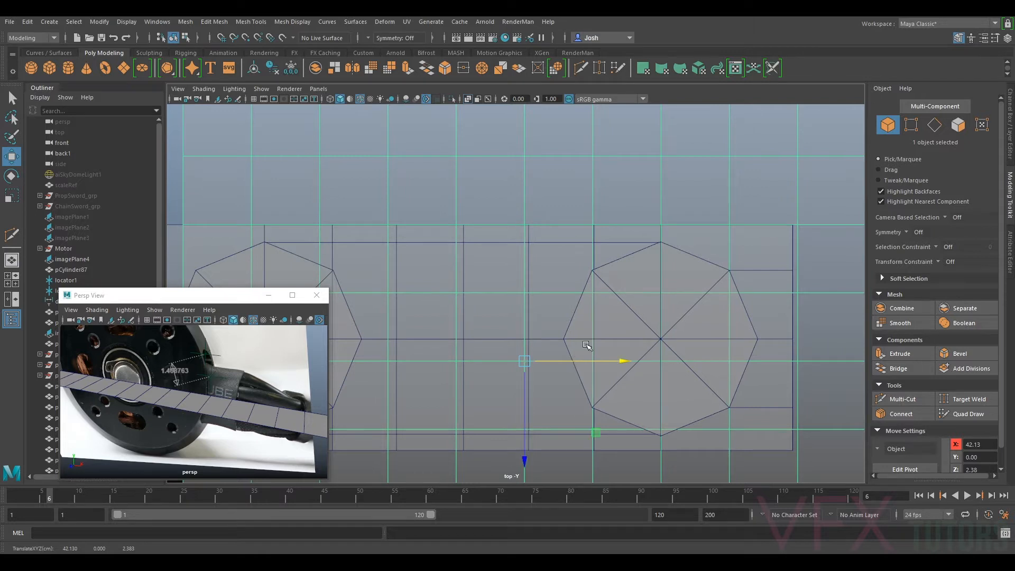
- Snap the reference grid plane to the right octagon's centre and enlarge it to fit the octagon spacing
scroll(603, 269, down, 3)
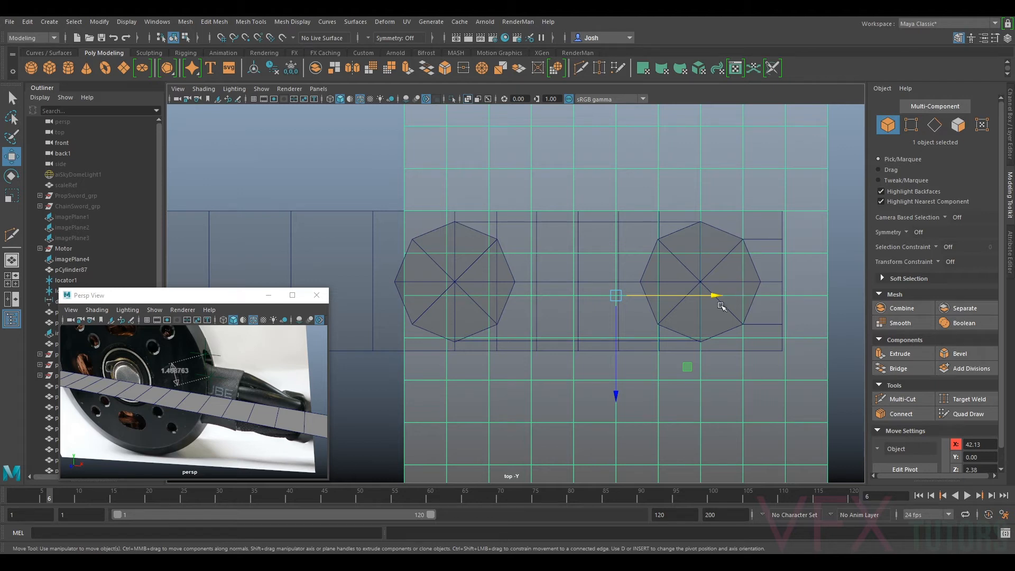
drag(685, 296, 688, 300)
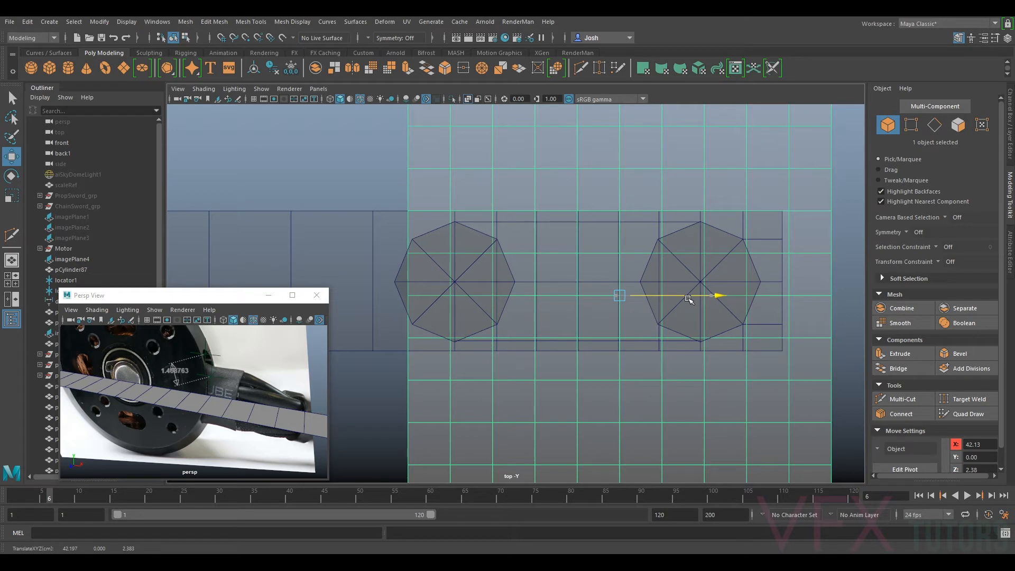
drag(689, 299, 679, 299)
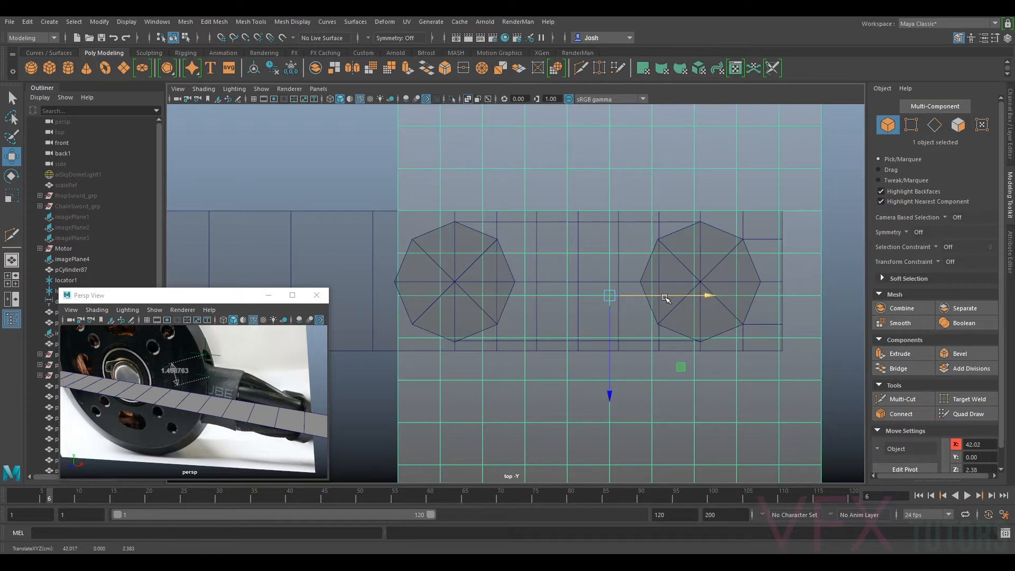
drag(610, 295, 700, 282)
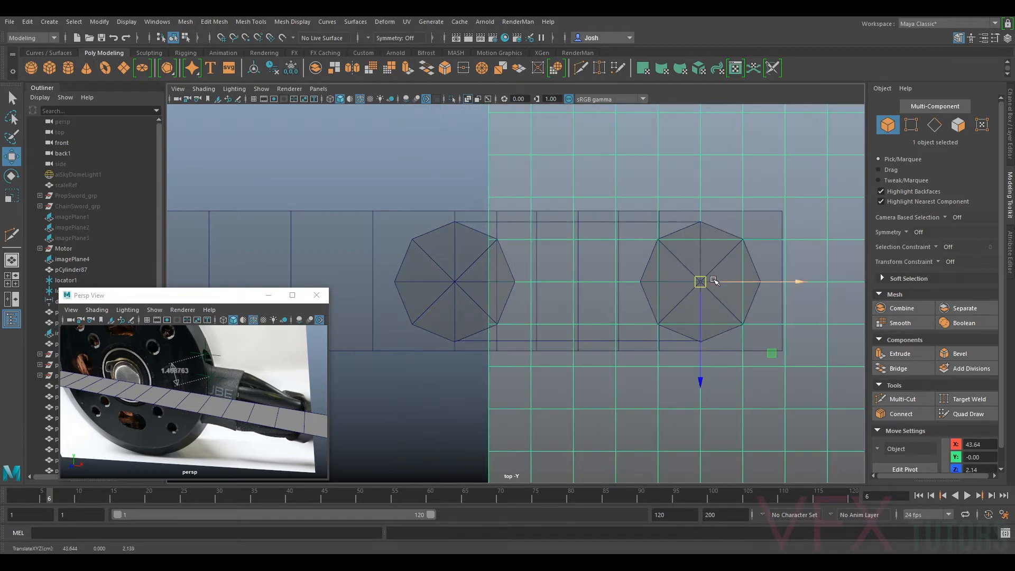
key(r)
drag(701, 282, 750, 286)
- Set the reference grid plane's width subdivisions to 12, then delete the plane
click(1010, 252)
click(879, 106)
drag(912, 202, 915, 205)
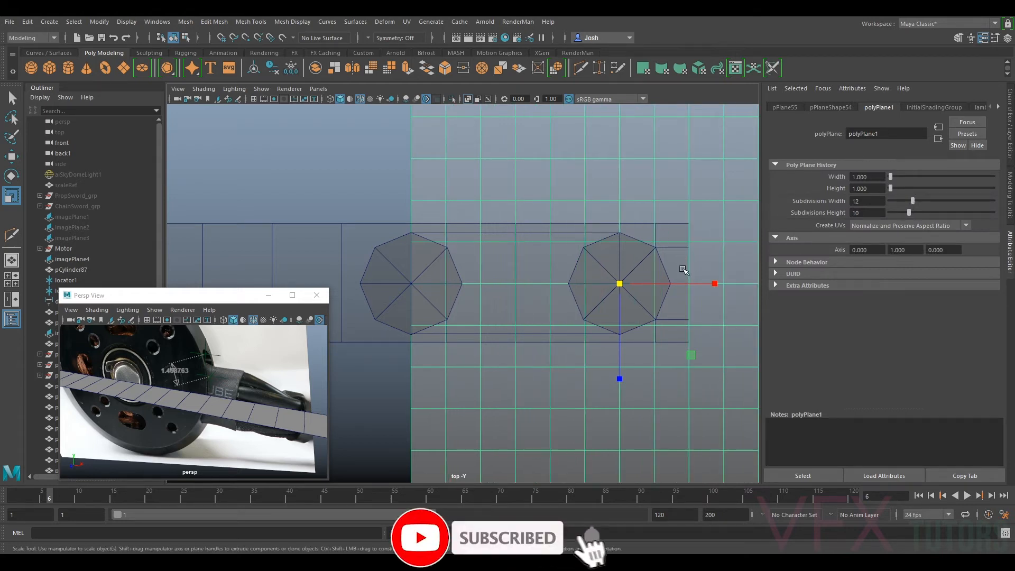
mouse_move(913, 201)
mouse_down()
mouse_move(924, 204)
mouse_move(914, 204)
mouse_up()
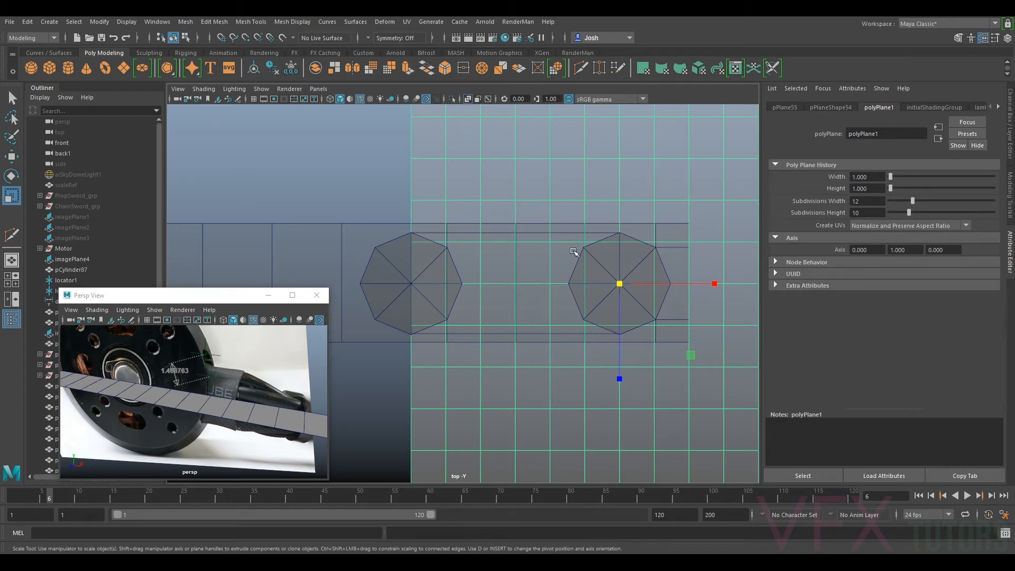
key(Delete)
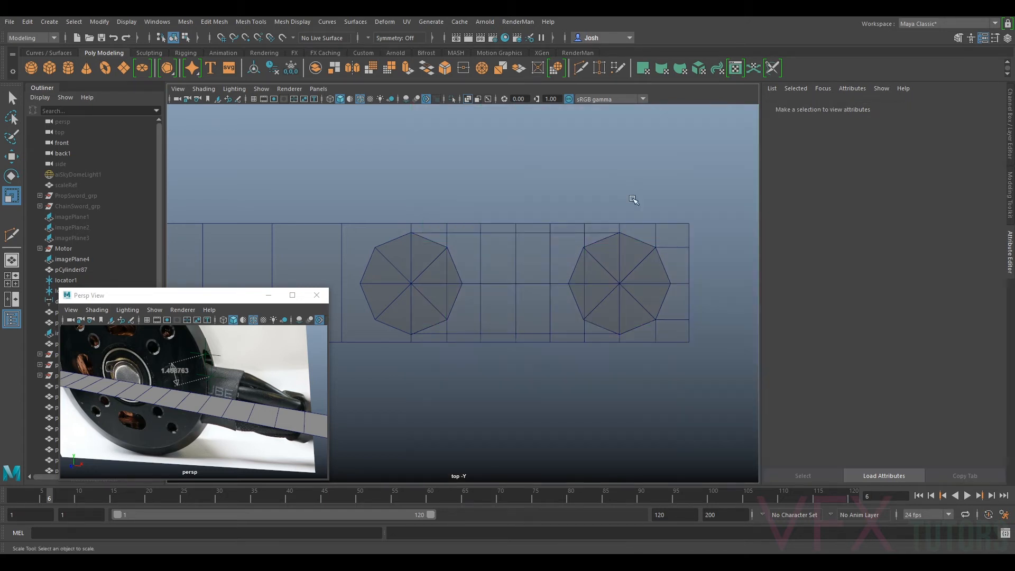
- On the section between the octagons, snap the two outer vertical edge loops in line with the octagons' facing diagonal corners
click(551, 259)
alt+middle_drag(569, 265, 720, 262)
alt+middle_drag(643, 257, 539, 219)
scroll(558, 254, up, 1)
scroll(588, 235, up, 1)
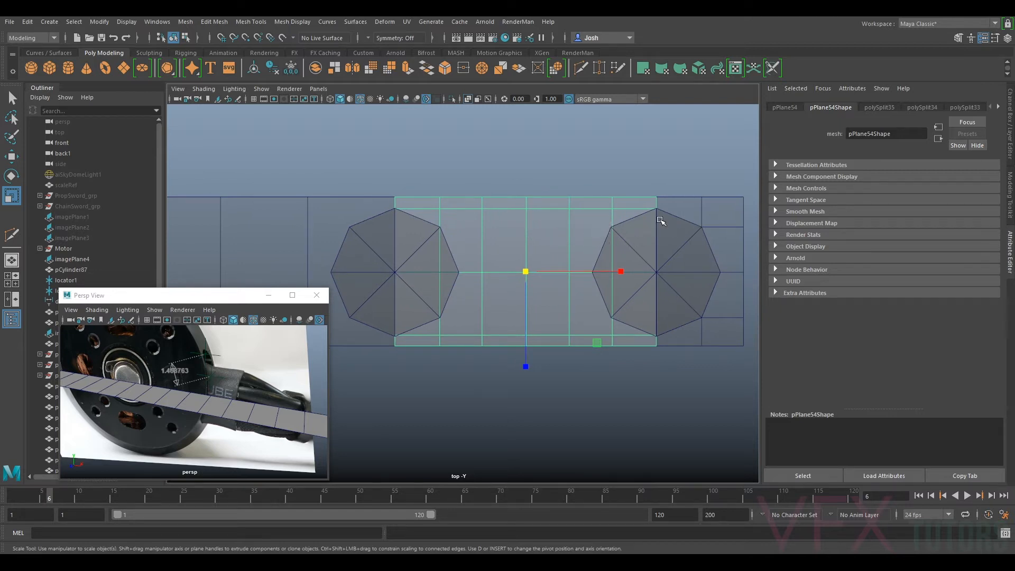
scroll(661, 221, up, 2)
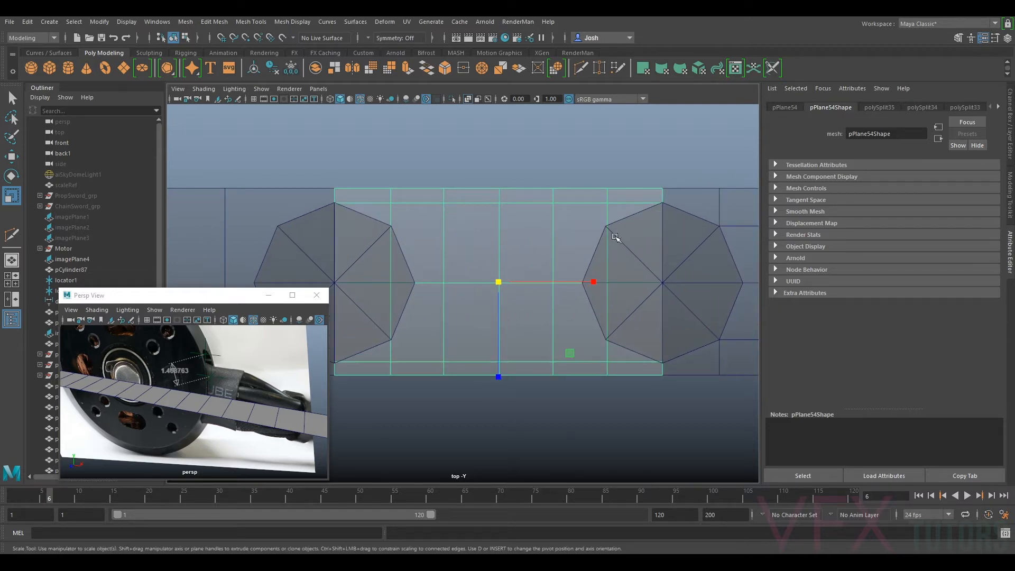
click(1010, 201)
click(935, 125)
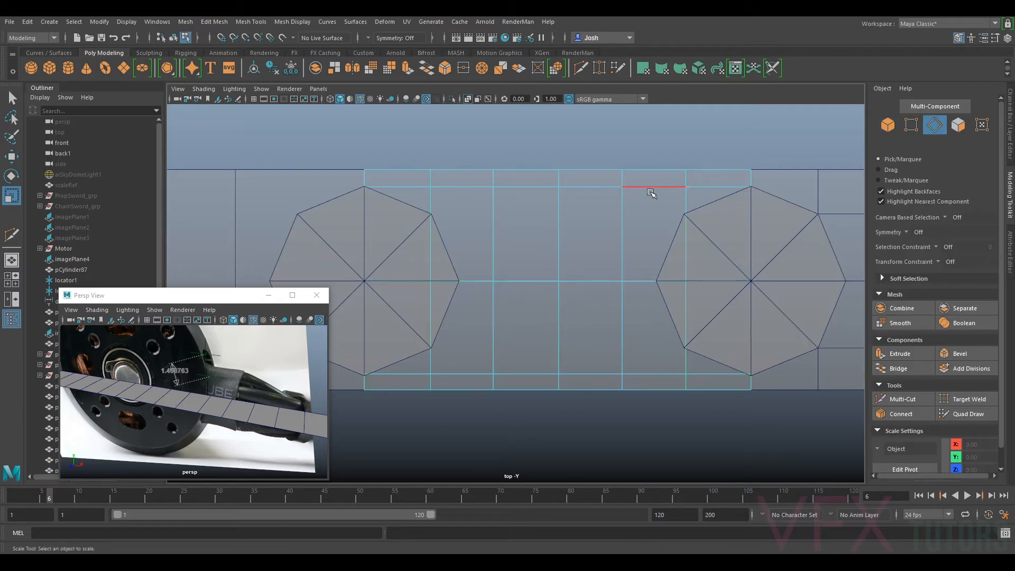
double_click(685, 201)
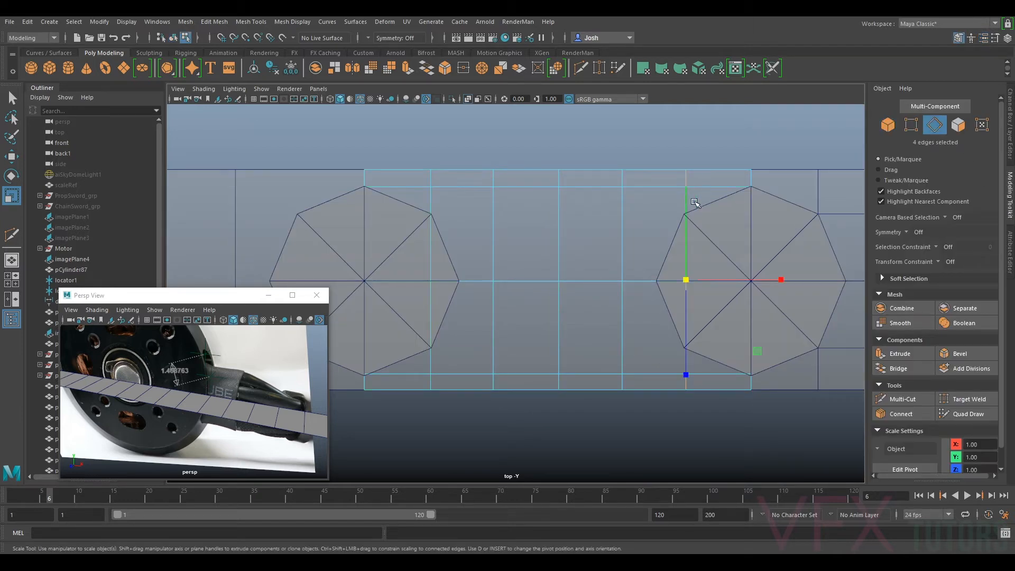
key(w)
key(v)
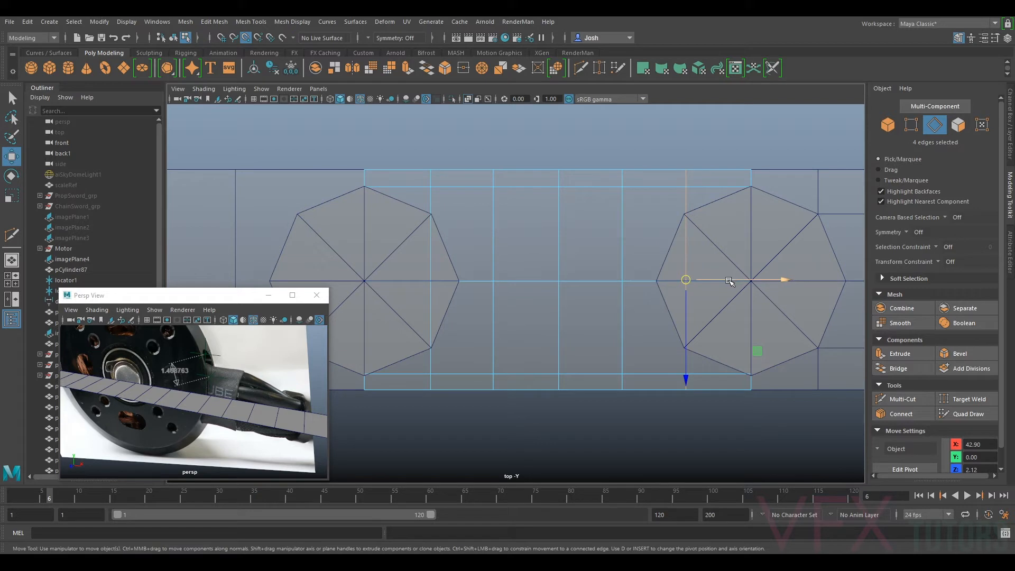
drag(729, 282, 704, 228)
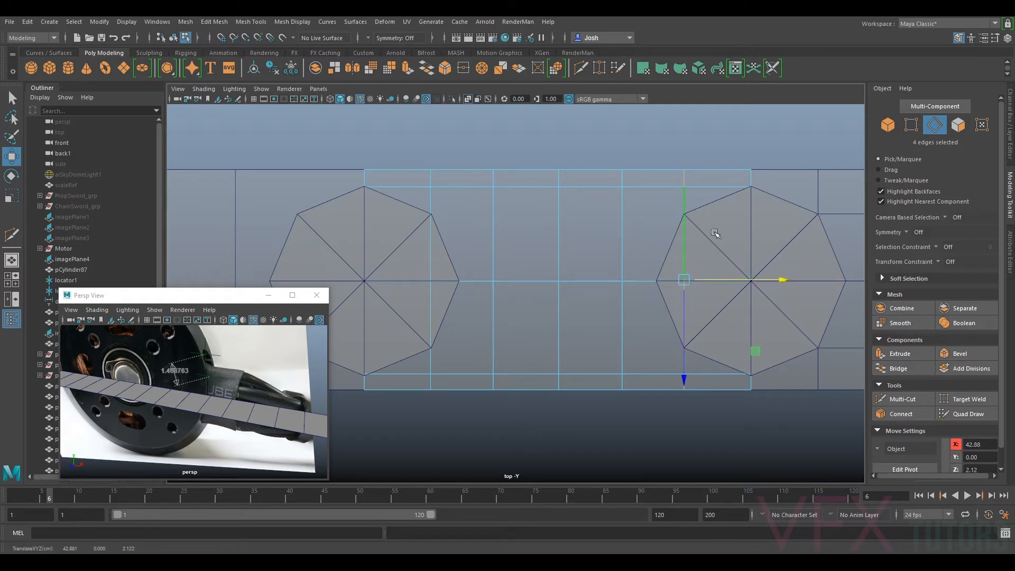
double_click(415, 235)
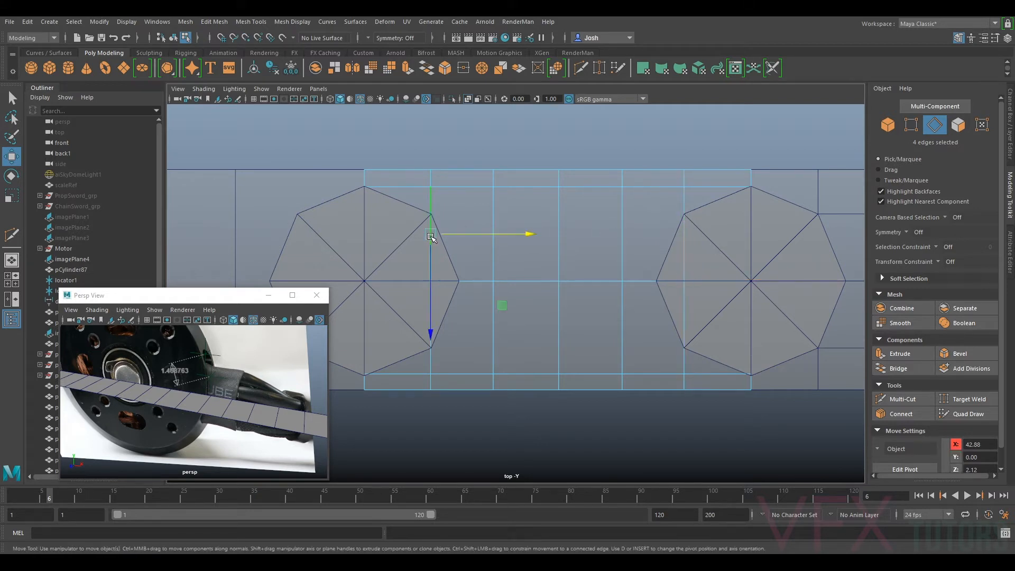
drag(458, 282, 460, 282)
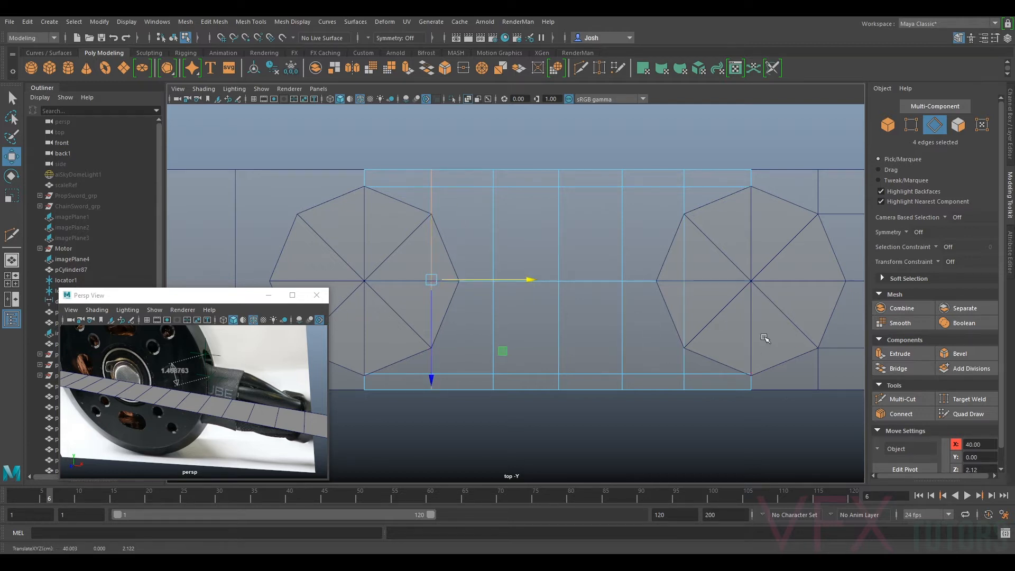
- Snap the four lower horizontal inner edges of the middle section level with the octagons' lower diagonal corners
scroll(707, 341, down, 3)
scroll(708, 341, up, 2)
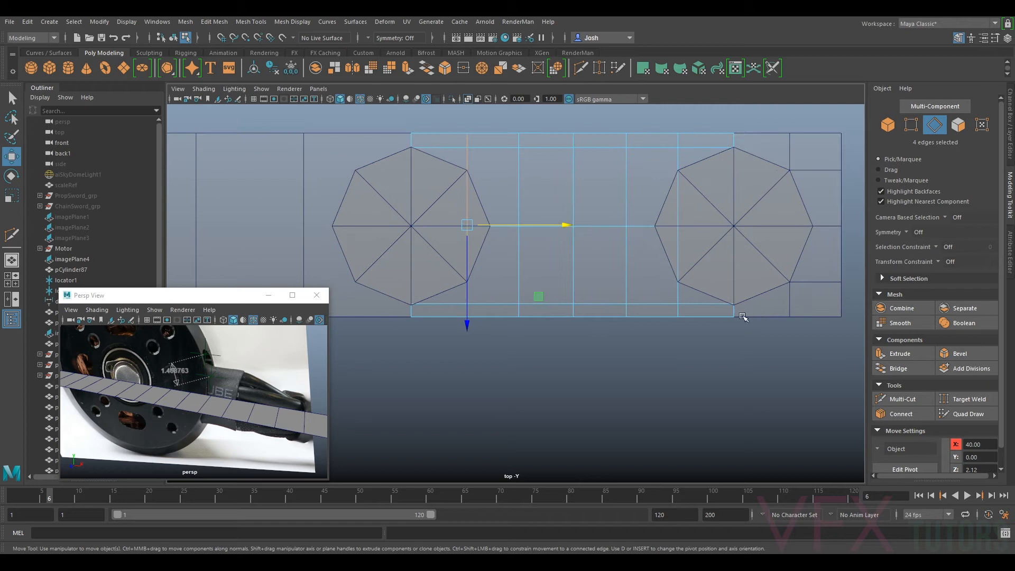
click(647, 303)
shift+click(607, 303)
shift+click(566, 304)
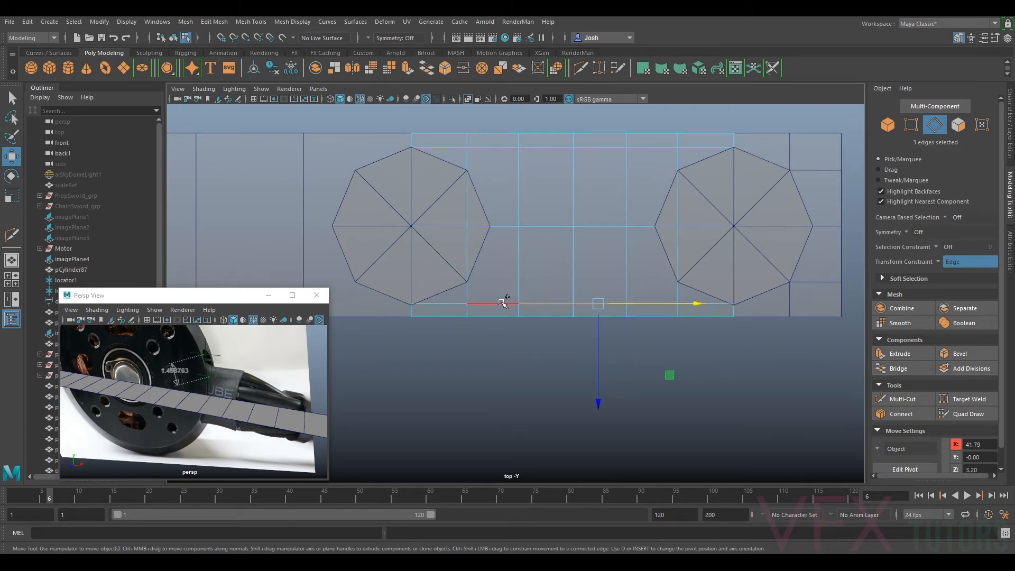
shift+click(503, 303)
drag(570, 328, 674, 284)
alt+middle_drag(784, 309, 769, 321)
- Snap the four upper horizontal inner edges of the middle section level with the octagons' upper diagonal corners
click(529, 159)
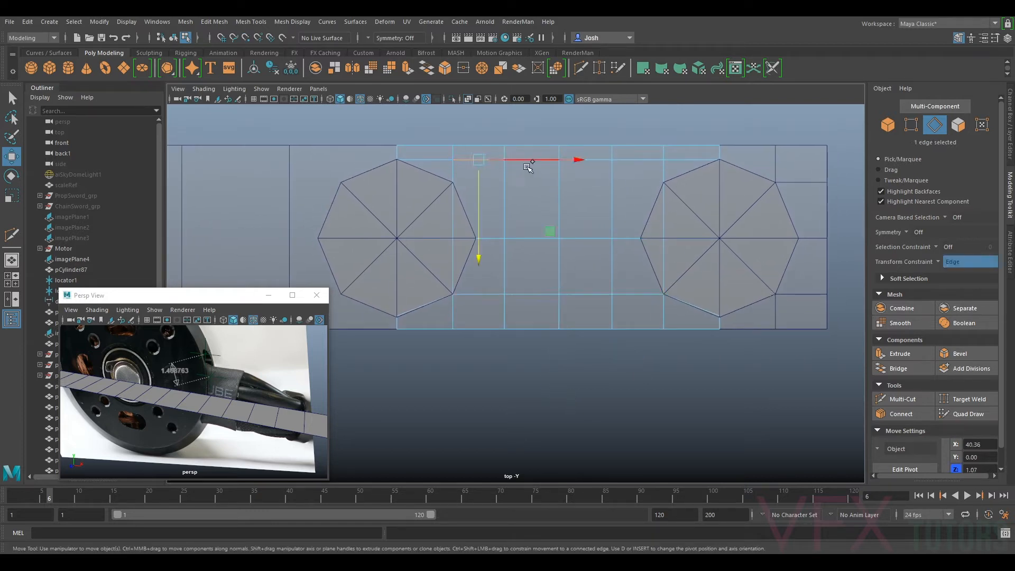
key(q)
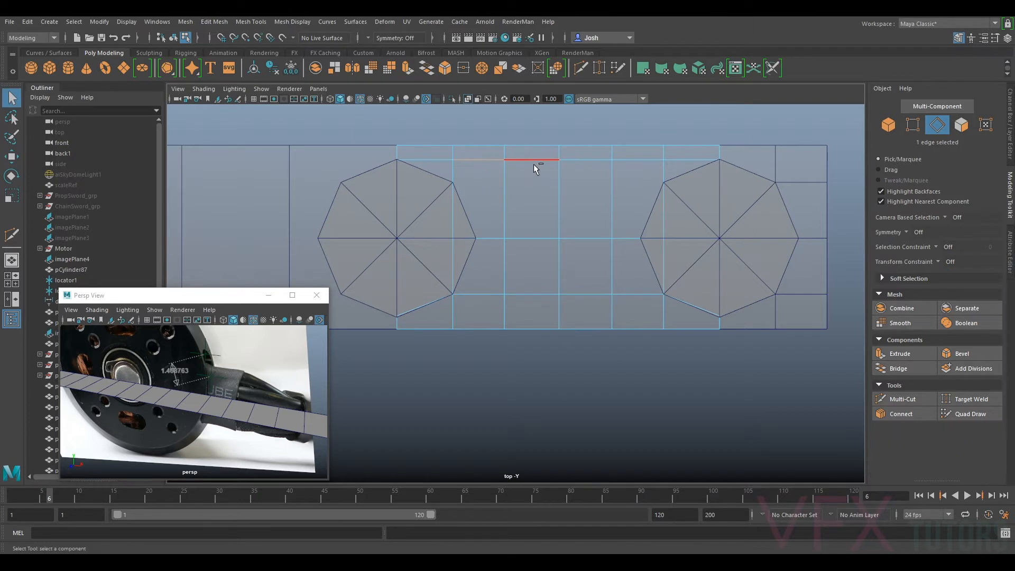
shift+click(612, 165)
key(w)
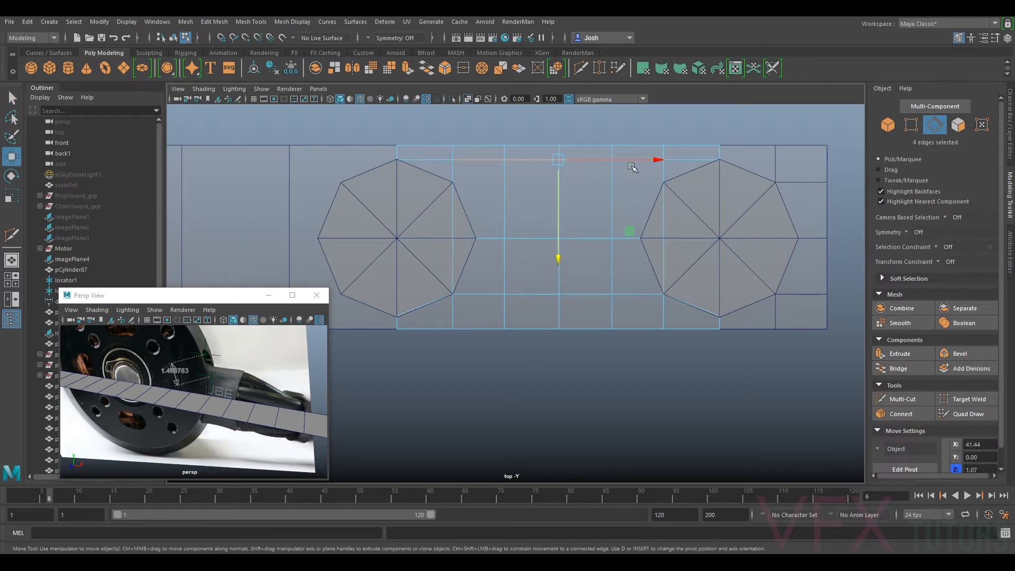
drag(559, 186, 559, 208)
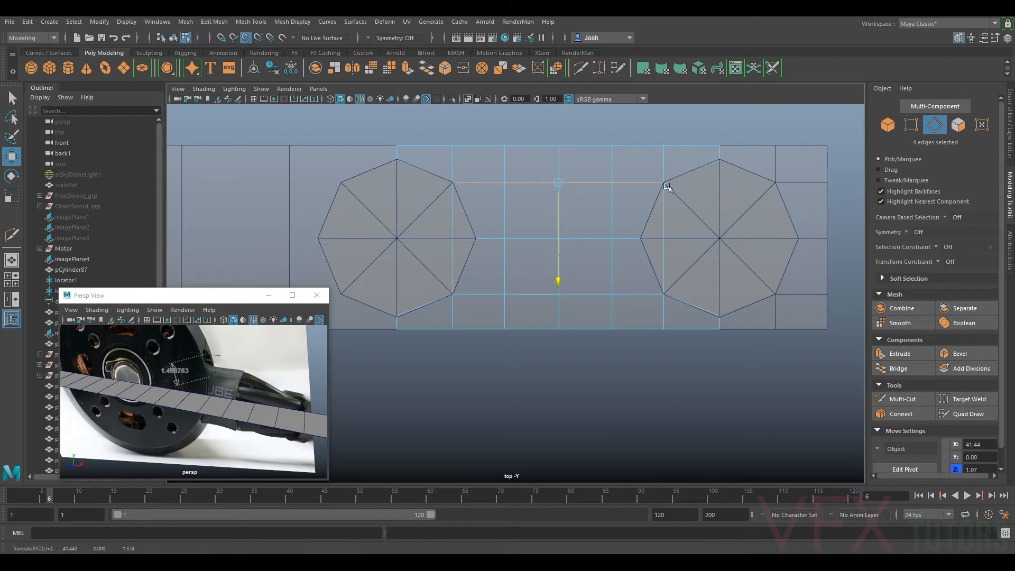
- Snap the middle section's lower inner vertex to the bottom corner of the right octagon
scroll(733, 321, up, 4)
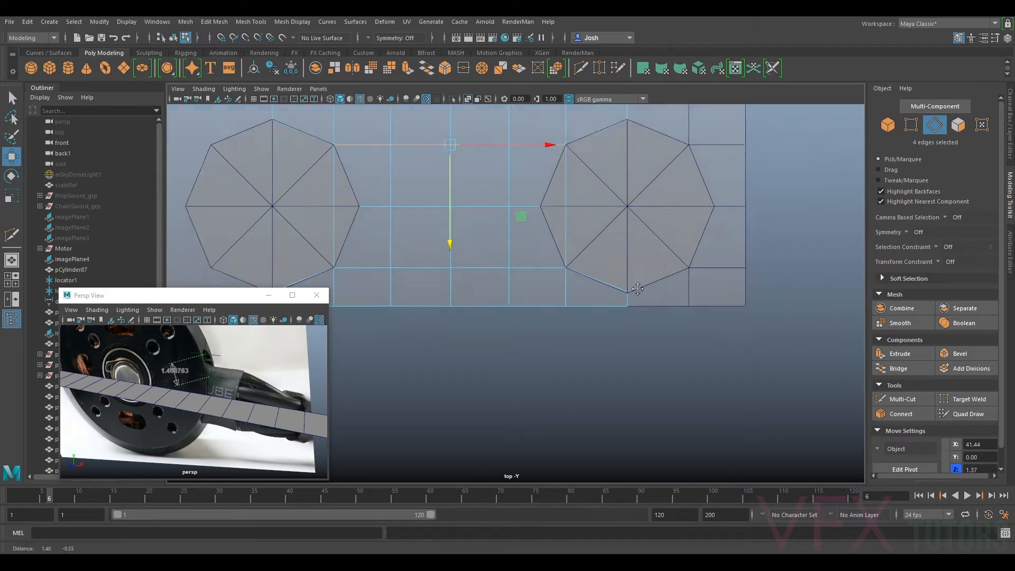
key(F9)
scroll(683, 257, up, 3)
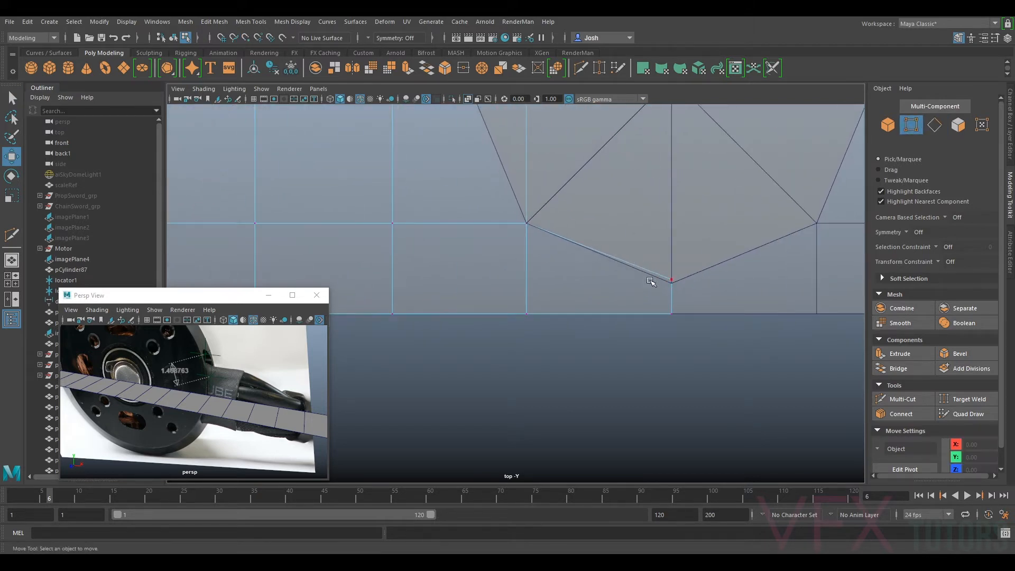
click(671, 279)
key(v)
drag(671, 305, 675, 290)
- Snap the middle section's upper inner vertex to the top corner of the right octagon
scroll(695, 250, down, 7)
alt+middle_drag(687, 235, 682, 274)
scroll(563, 251, up, 5)
click(598, 207)
key(v)
drag(590, 247, 592, 238)
- Snap the end vertices of the middle section's centre line to the facing side corners of the two octagons
scroll(481, 281, down, 6)
alt+middle_drag(482, 288, 529, 283)
scroll(556, 291, up, 3)
scroll(591, 294, up, 3)
click(633, 290)
key(v)
drag(682, 292, 523, 297)
alt+middle_drag(522, 296, 737, 295)
click(585, 289)
key(v)
drag(608, 290, 627, 293)
- Snap the middle section's remaining inner vertices to the top and bottom corners of the left octagon
click(514, 191)
key(v)
click(514, 215)
drag(514, 215, 532, 390)
alt+right_drag(635, 365, 610, 341)
alt+middle_drag(613, 328, 675, 289)
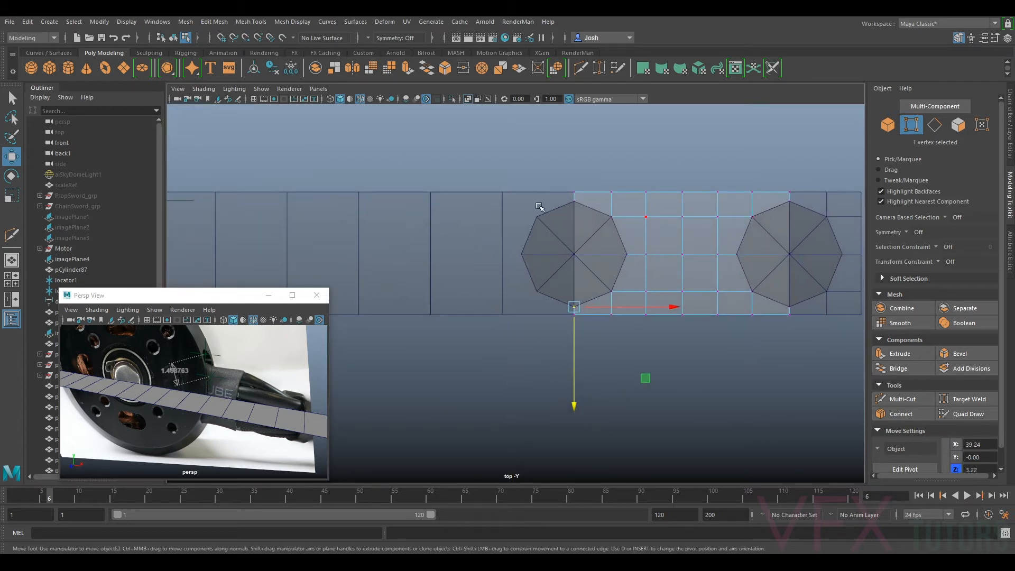
- Return to object selection and delete the plain strip section beside the left octagon
click(883, 126)
click(842, 213)
click(527, 205)
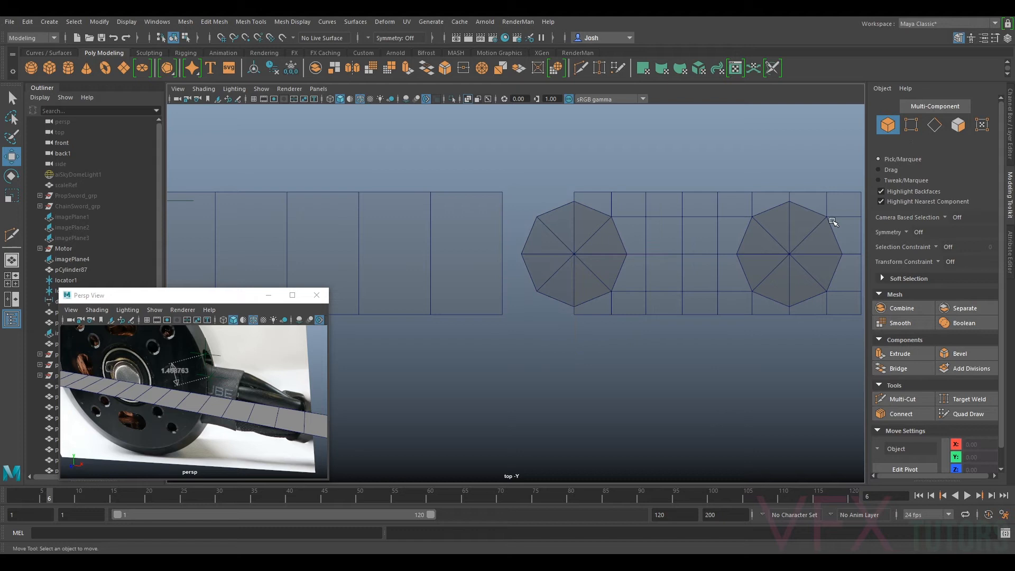
- Duplicate the end piece beside the right octagon and snap the copy along X to the left octagon's centre
click(841, 205)
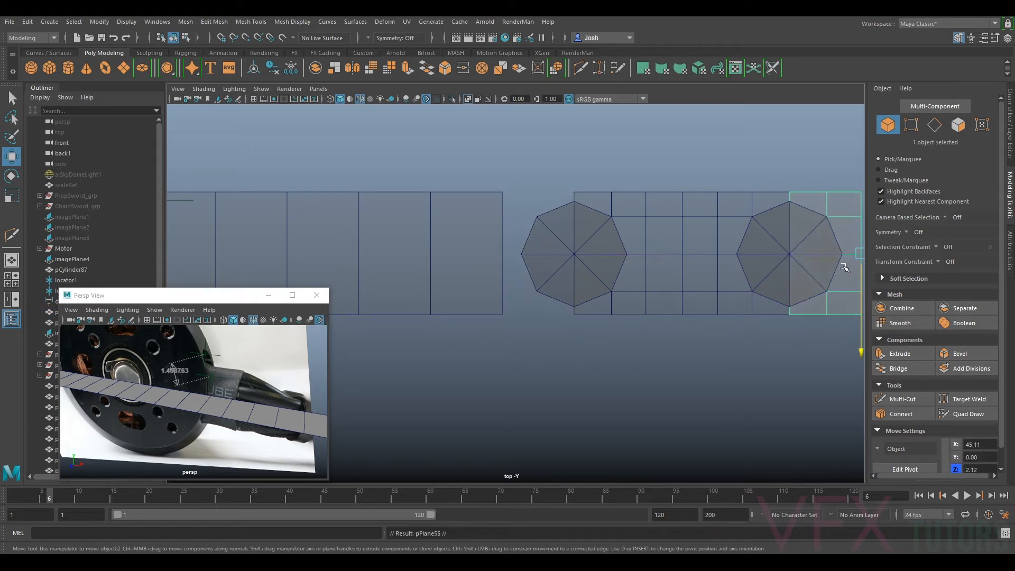
scroll(843, 268, down, 2)
key(v)
drag(843, 264, 557, 264)
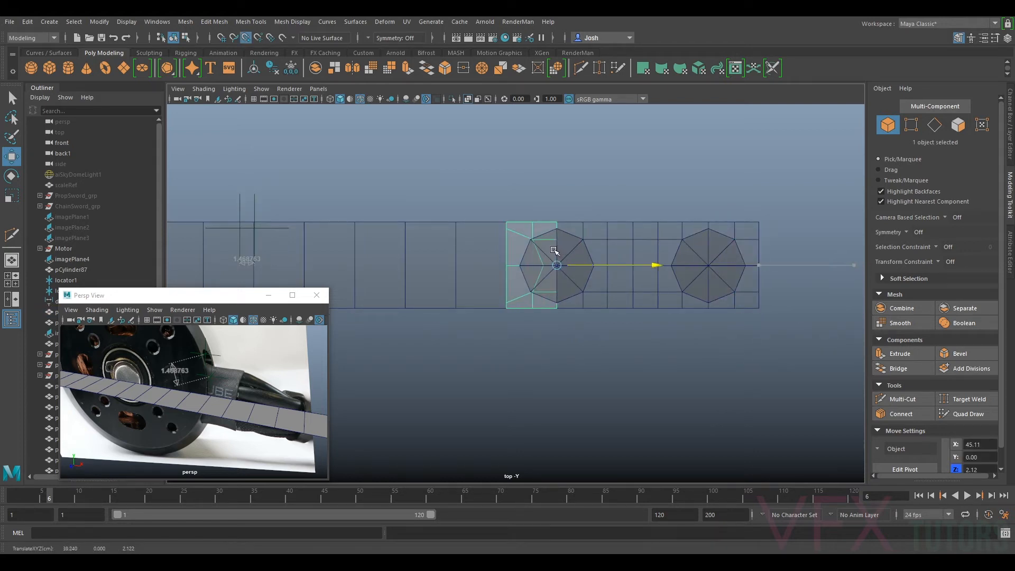
- Rotate the duplicated end piece 180 degrees around Y
click(1010, 127)
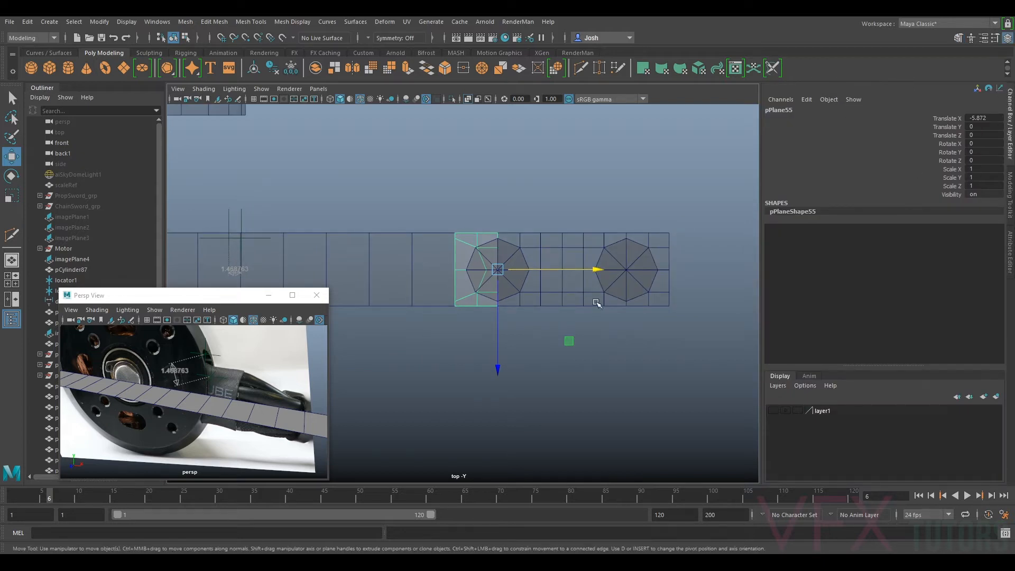
key(e)
drag(436, 214, 555, 208)
double_click(994, 152)
text(180)
key(Return)
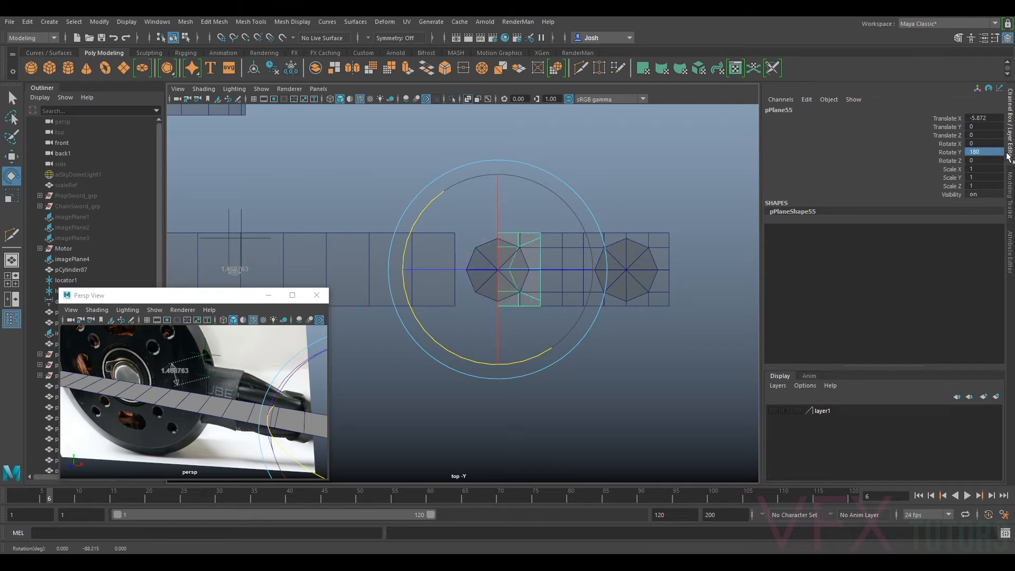
key(w)
scroll(489, 270, up, 2)
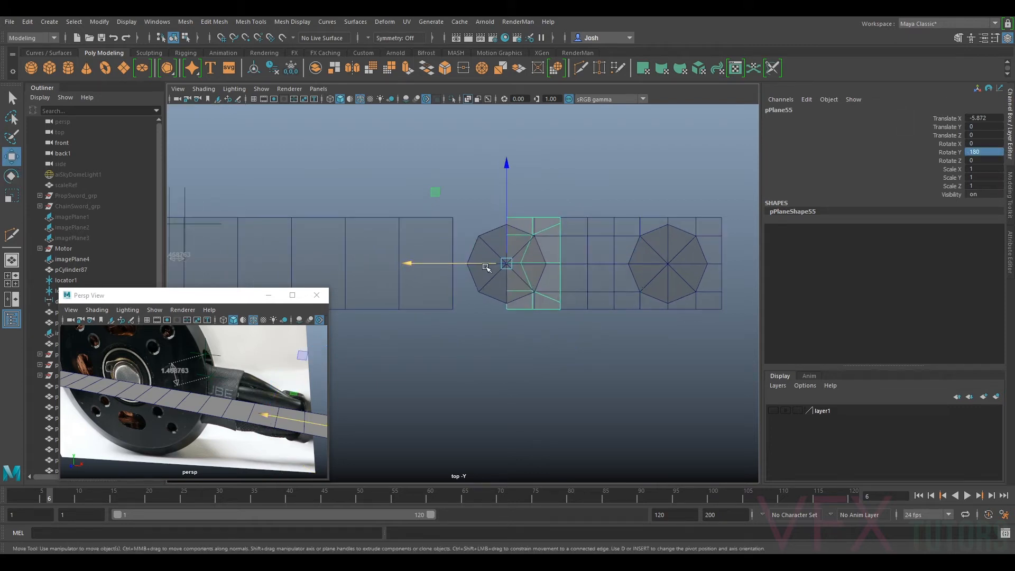
- Move the rotated end piece along X so its cutout meets the outer side of the left octagon
drag(484, 267, 435, 267)
scroll(542, 274, up, 5)
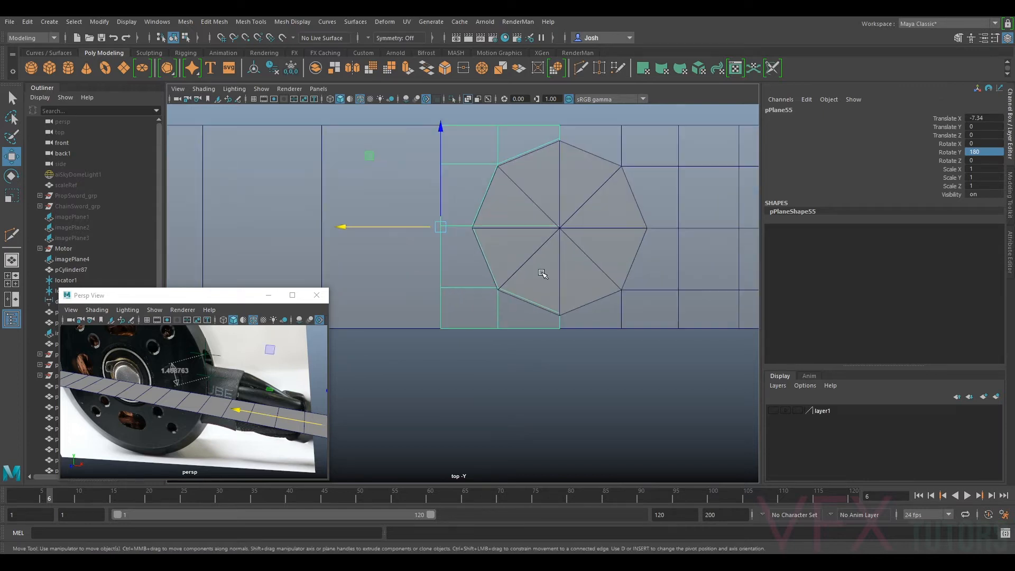
alt+middle_drag(591, 247, 582, 279)
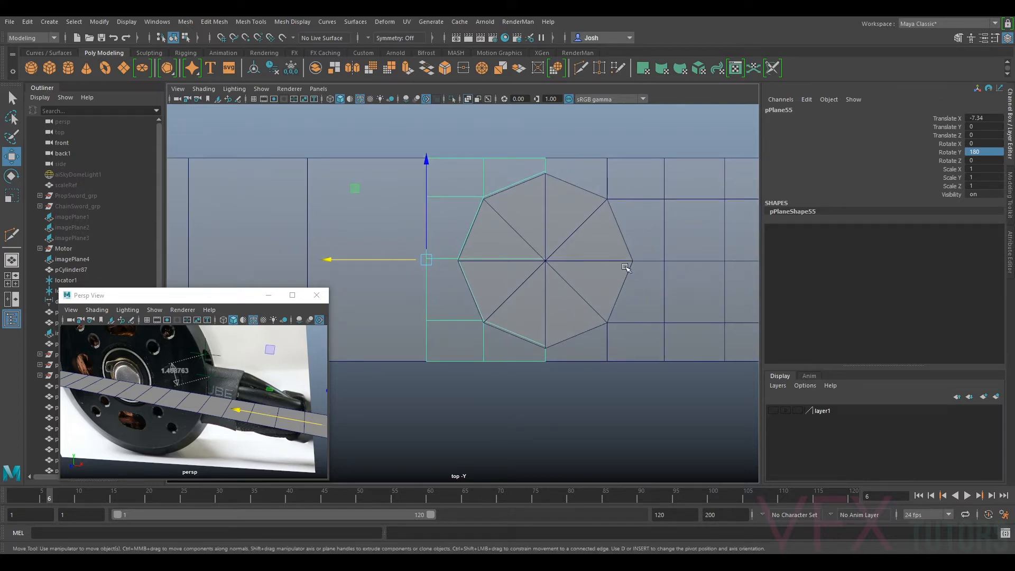
alt+middle_drag(730, 256, 606, 252)
scroll(638, 249, down, 8)
scroll(568, 264, up, 3)
scroll(662, 223, up, 3)
- Delete the rotated end piece beside the left octagon
click(661, 222)
alt+middle_drag(507, 242, 602, 237)
click(371, 198)
key(Delete)
- Duplicate the end piece beside the right octagon and move the copy along X toward the left octagon
click(659, 246)
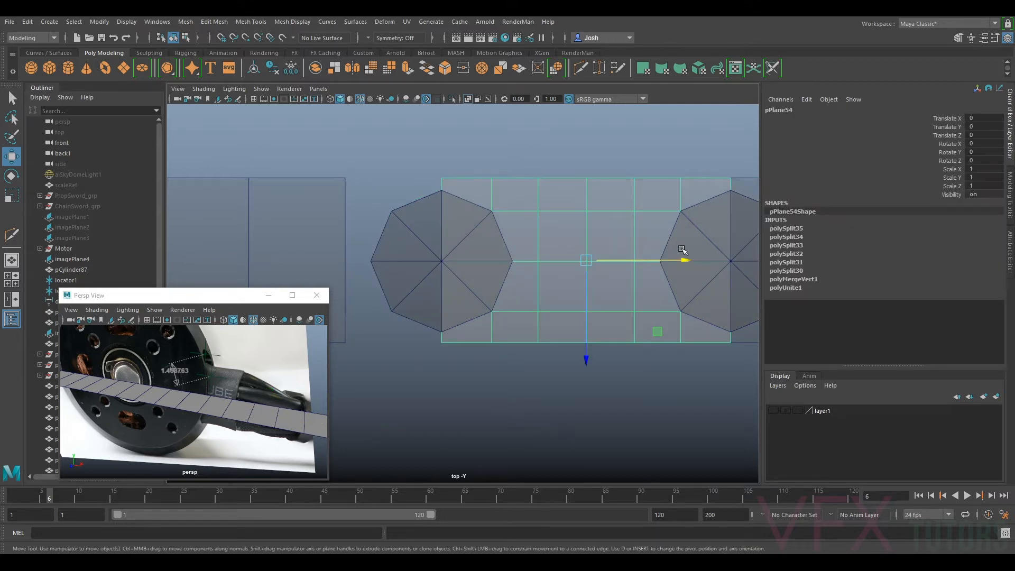
alt+middle_drag(706, 237, 598, 222)
click(699, 227)
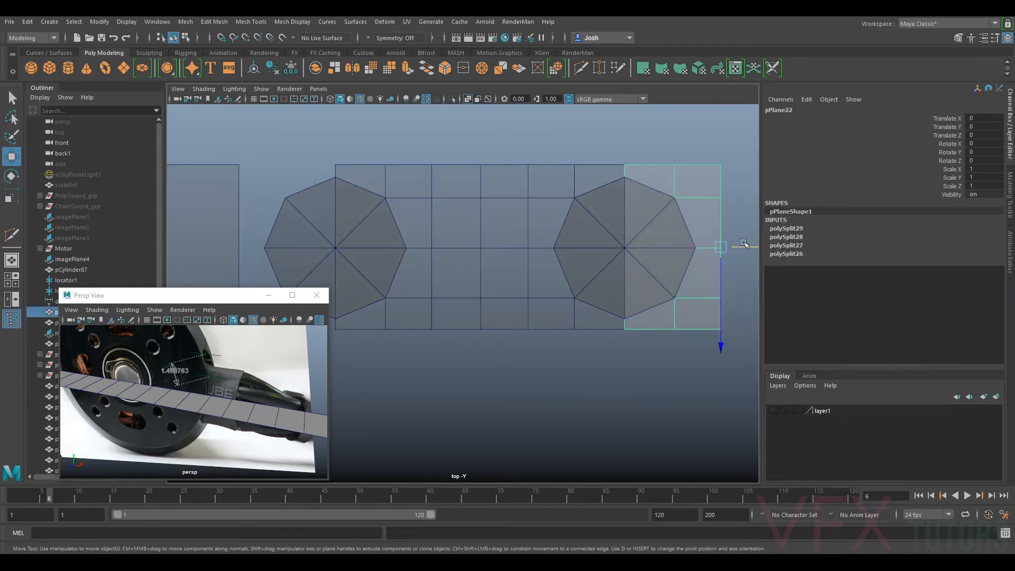
key(ctrl+d)
drag(744, 243, 449, 227)
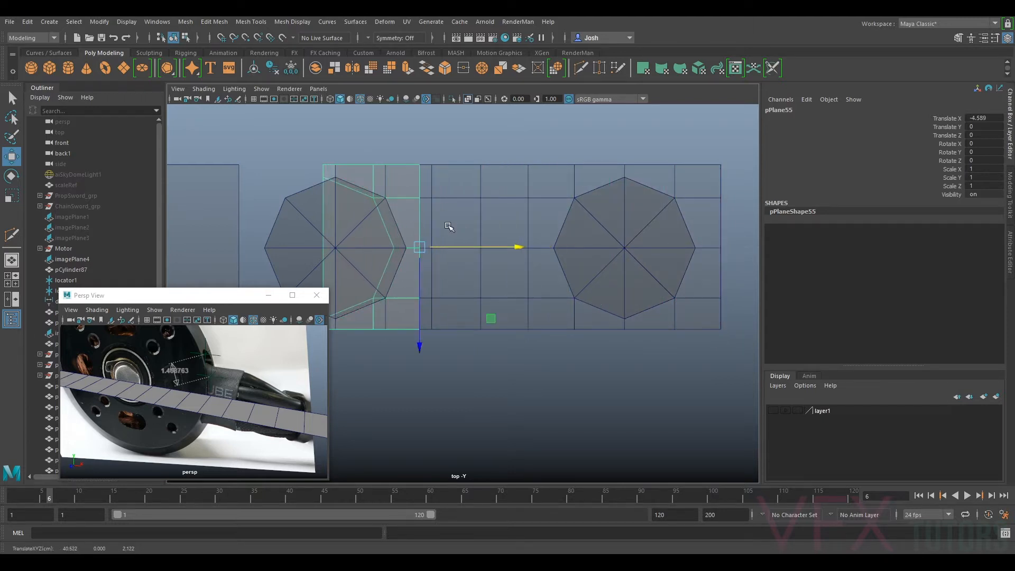
- Mirror the copied end piece with Scale X -1 and snap it along X against the neighbouring strip section
double_click(980, 169)
key(Return)
key(v)
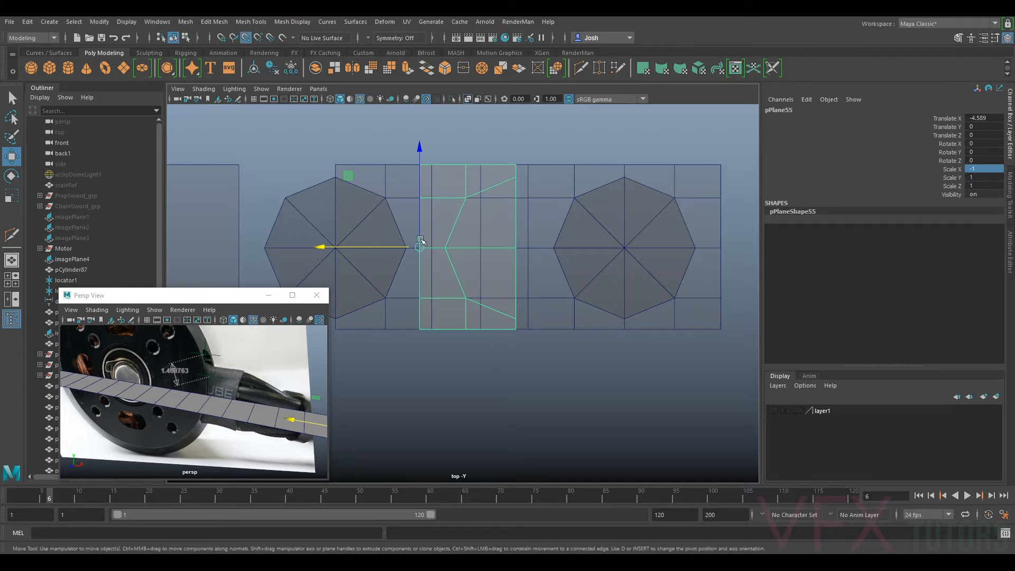
drag(351, 248, 263, 247)
drag(235, 247, 208, 247)
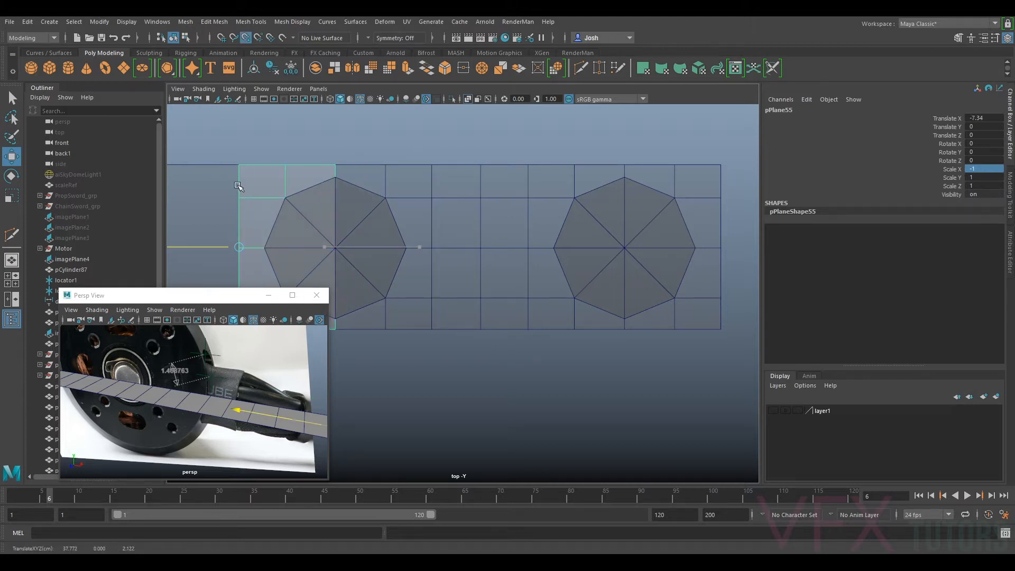
- Freeze the transformations of the mirrored end piece around the left octagon
alt+middle_drag(460, 302, 596, 250)
scroll(596, 250, up, 2)
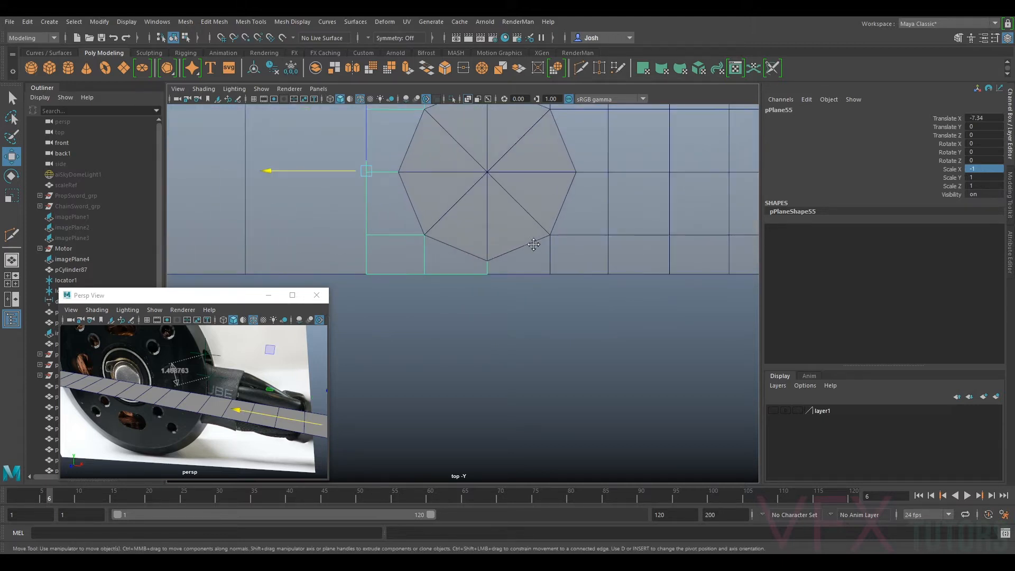
alt+middle_drag(534, 245, 542, 271)
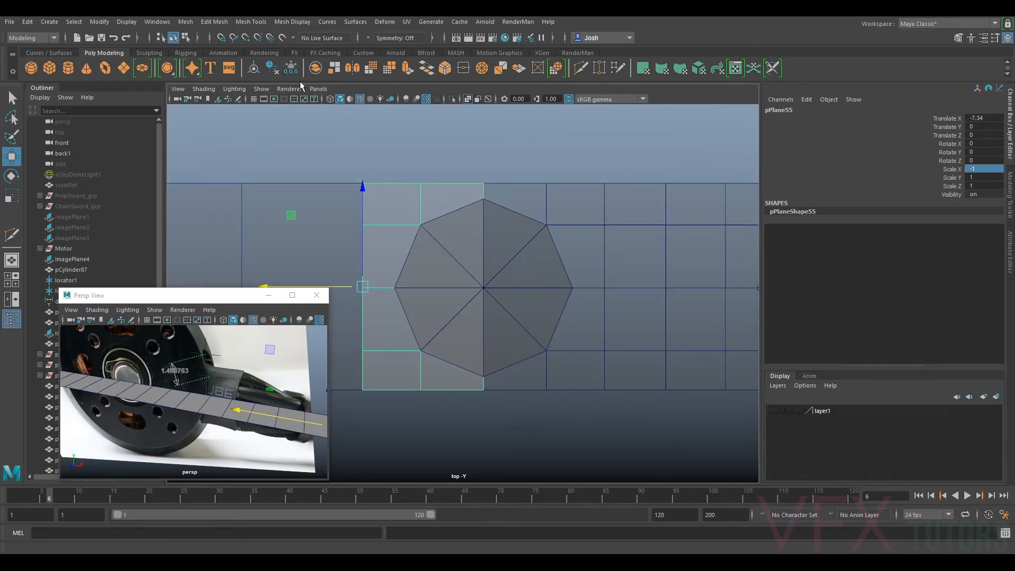
click(291, 68)
scroll(544, 276, down, 3)
alt+middle_drag(580, 292, 566, 267)
scroll(566, 268, up, 1)
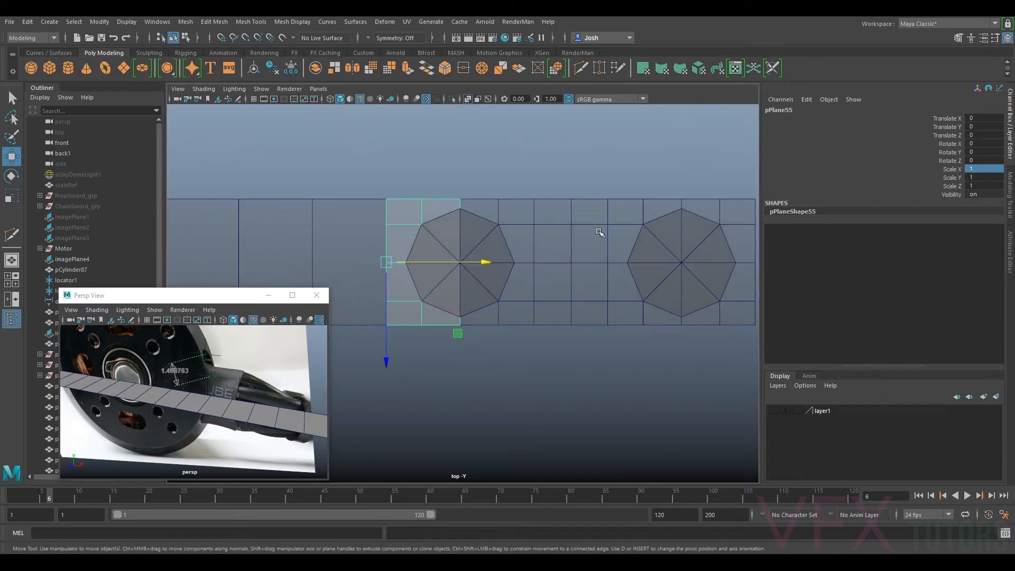
- Combine the mirrored end piece, the middle section and the right end piece into one mesh
shift+click(503, 209)
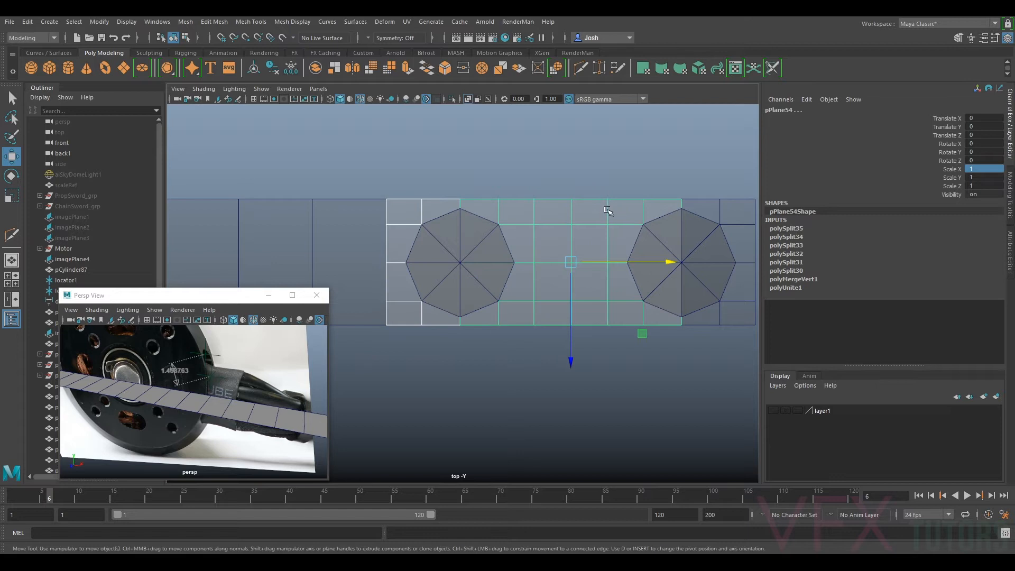
click(702, 210)
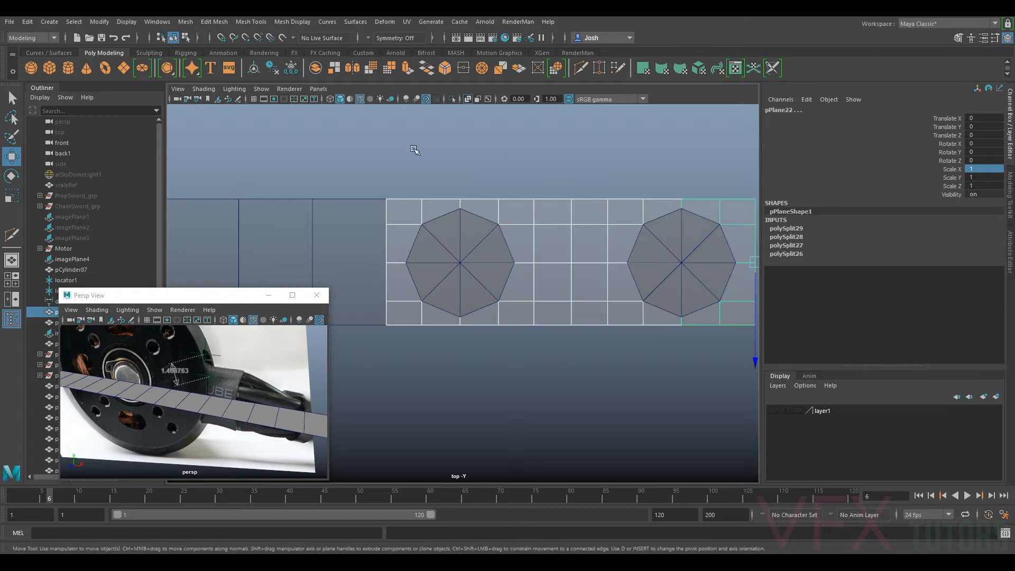
click(186, 22)
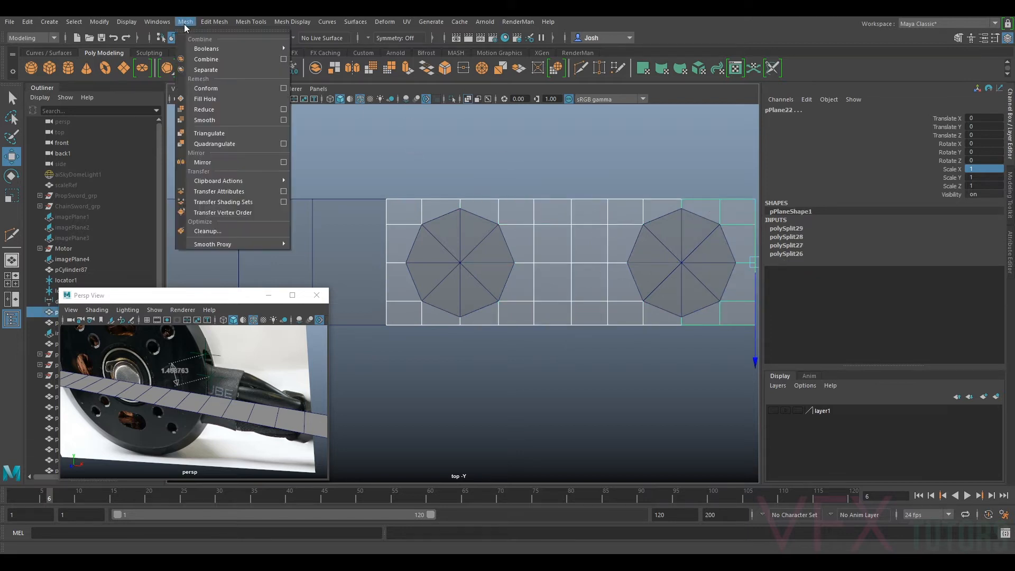
click(211, 60)
- Snap the upper and lower inner vertex rows between the octagons vertically to the octagons' top and bottom corner levels
right_drag(552, 199, 486, 196)
scroll(625, 191, down, 3)
alt+middle_drag(630, 191, 613, 189)
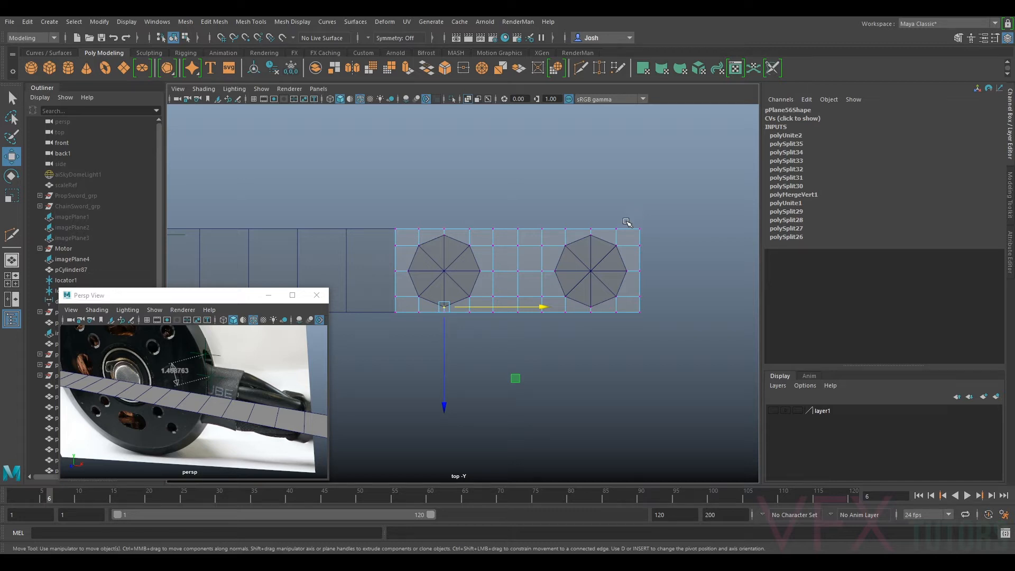
scroll(583, 245, up, 4)
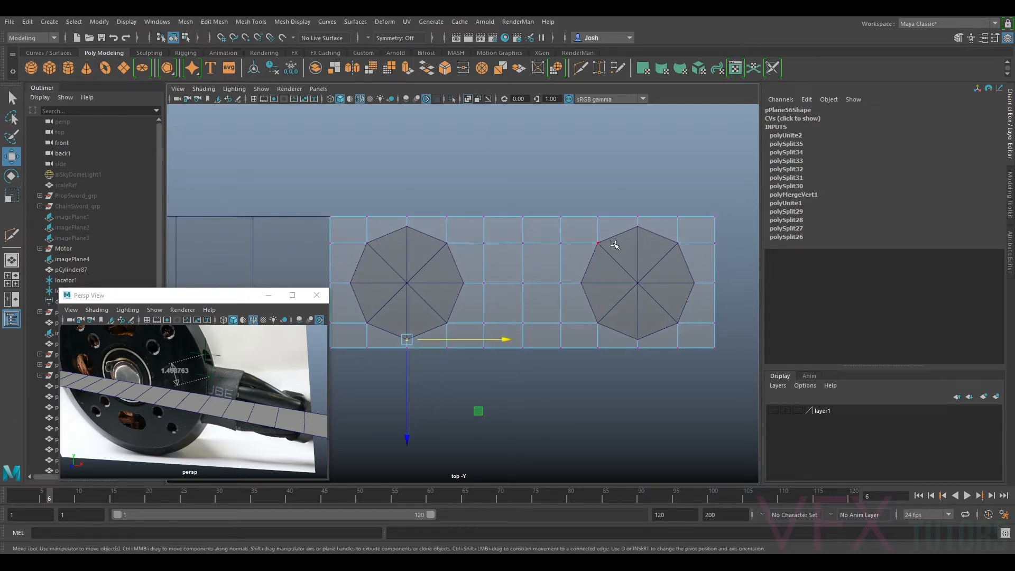
drag(617, 237, 416, 276)
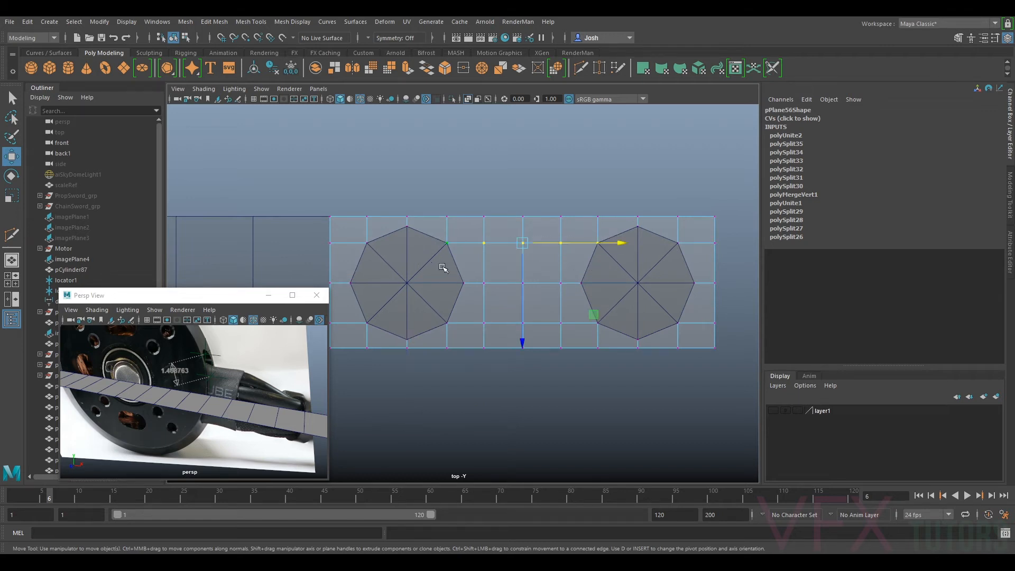
key(v)
drag(526, 284, 639, 229)
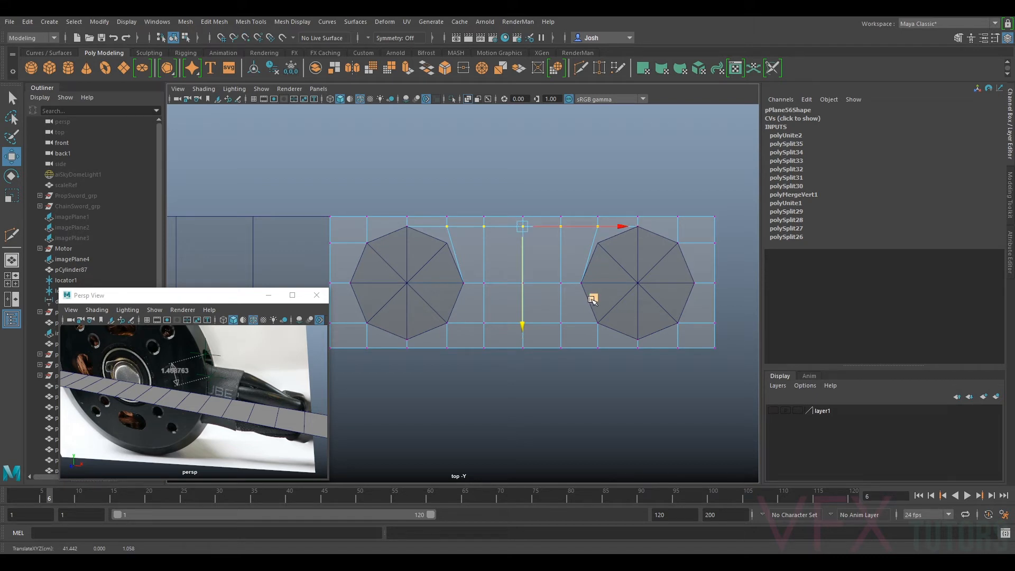
drag(611, 315, 446, 334)
drag(529, 331, 418, 340)
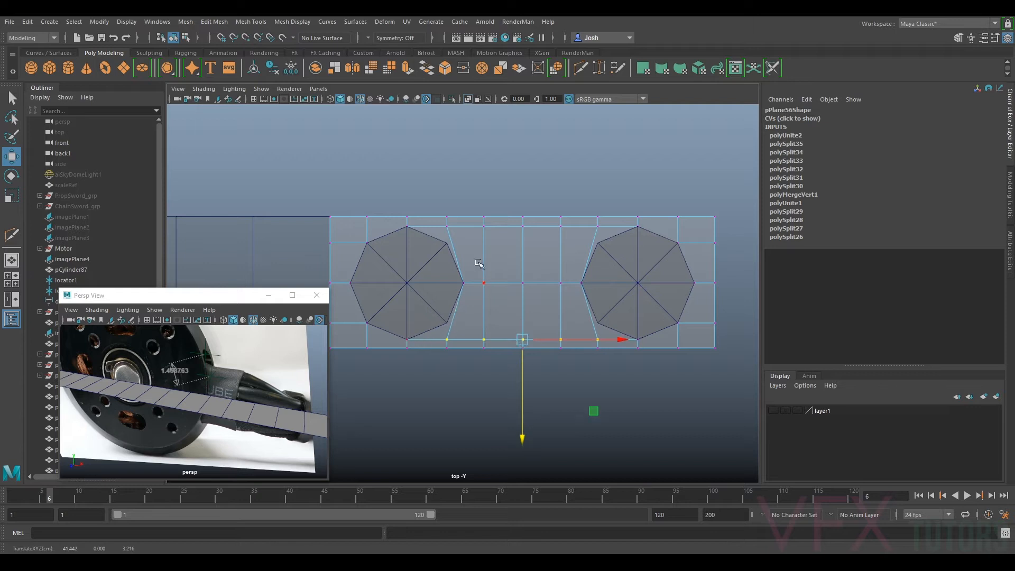
- Snap the middle vertex on each octagon's inner side along X into line with the vertices above it
click(463, 284)
key(v)
drag(500, 283, 455, 225)
drag(578, 265, 614, 304)
key(v)
drag(608, 284, 604, 243)
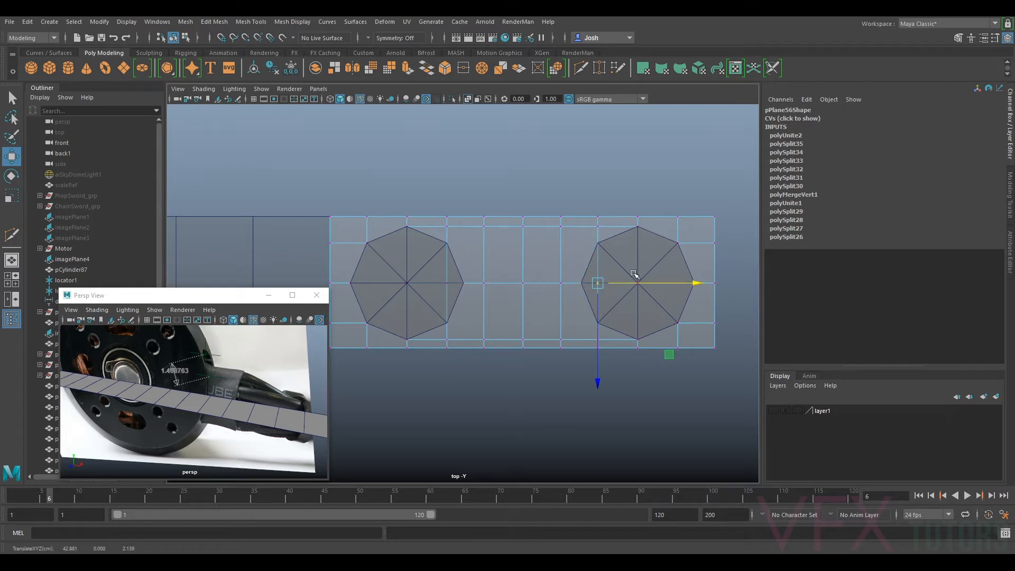
- Select all vertices of the combined strip piece and merge them
alt+middle_drag(454, 307, 504, 313)
alt+middle_drag(552, 267, 577, 275)
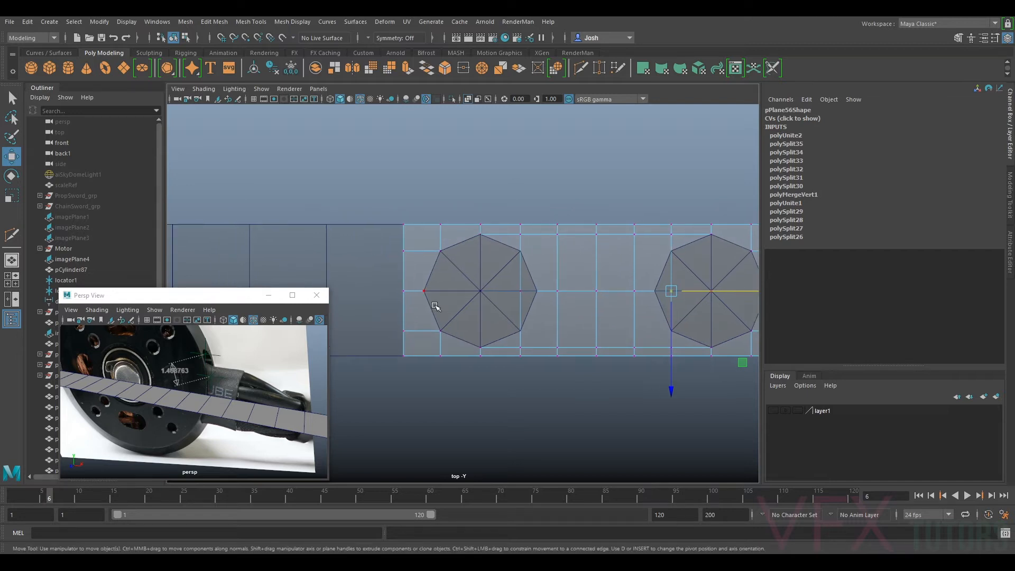
right_drag(603, 273, 658, 245)
scroll(658, 249, down, 3)
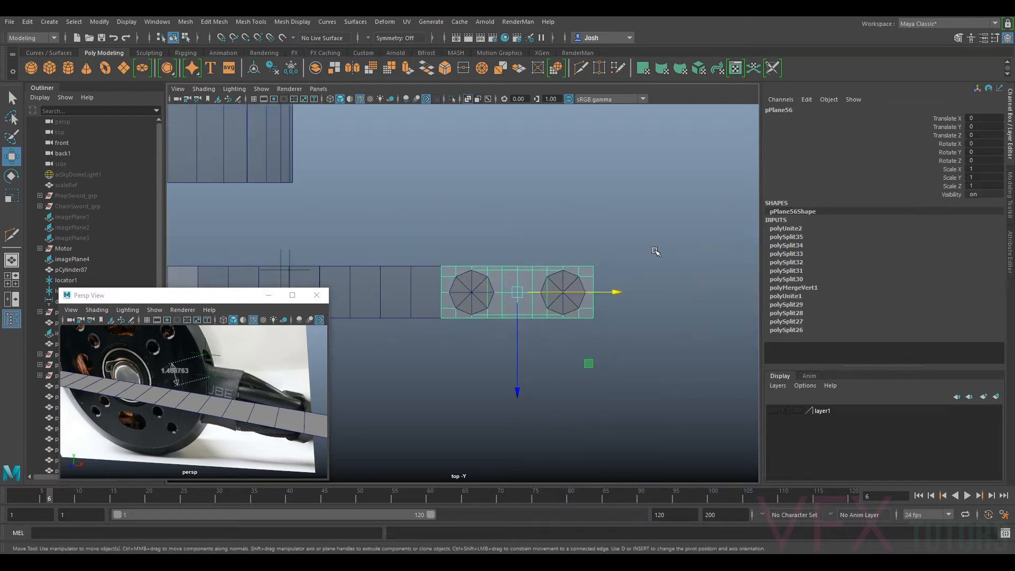
right_drag(546, 278, 597, 242)
drag(642, 220, 507, 288)
click(507, 289)
right_drag(508, 289, 458, 259)
drag(668, 184, 406, 331)
click(215, 22)
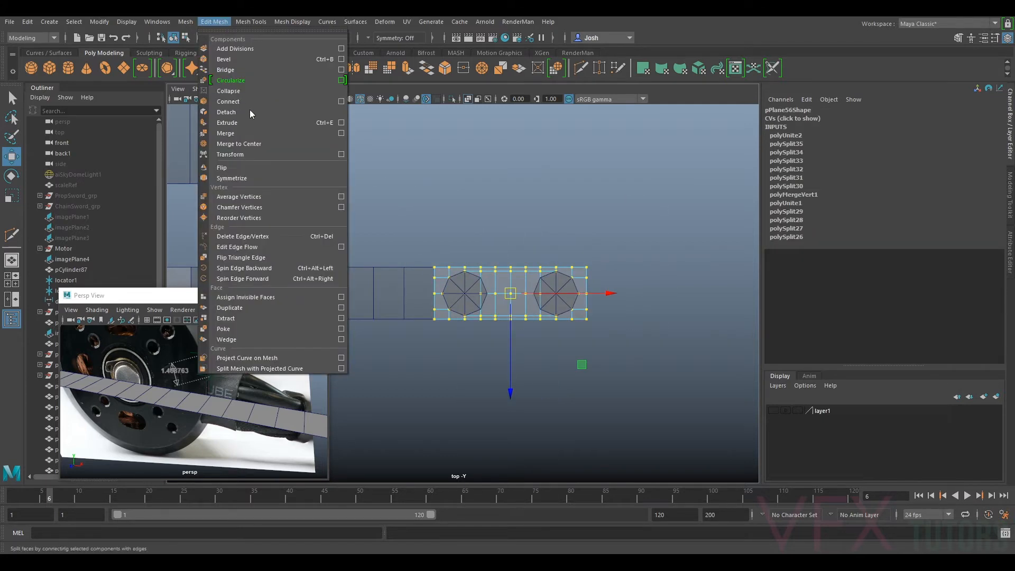
click(262, 134)
- Return to object selection and toggle the smooth preview of the combined piece on and off
scroll(519, 266, up, 3)
right_drag(545, 259, 582, 243)
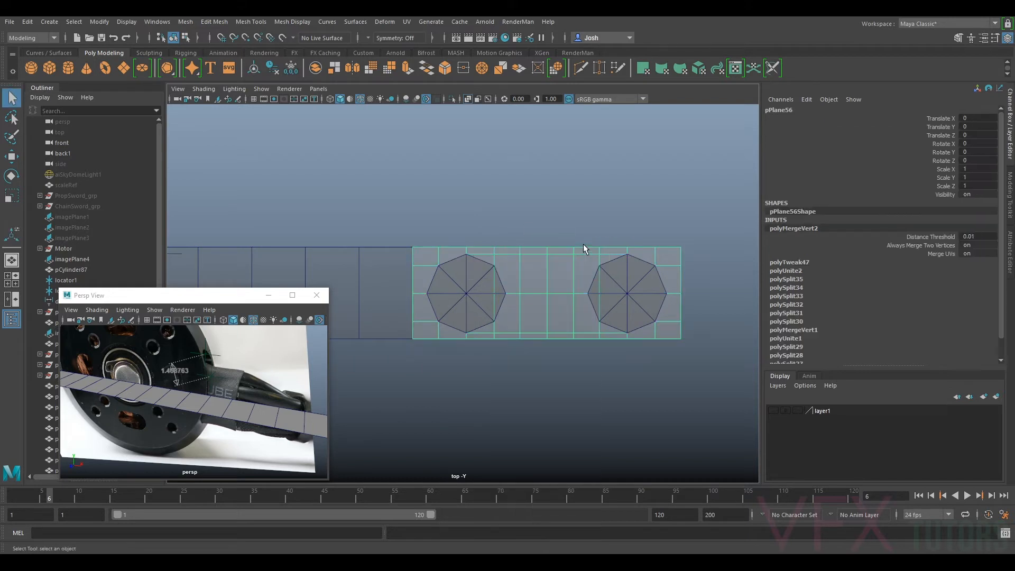
key(3)
key(1)
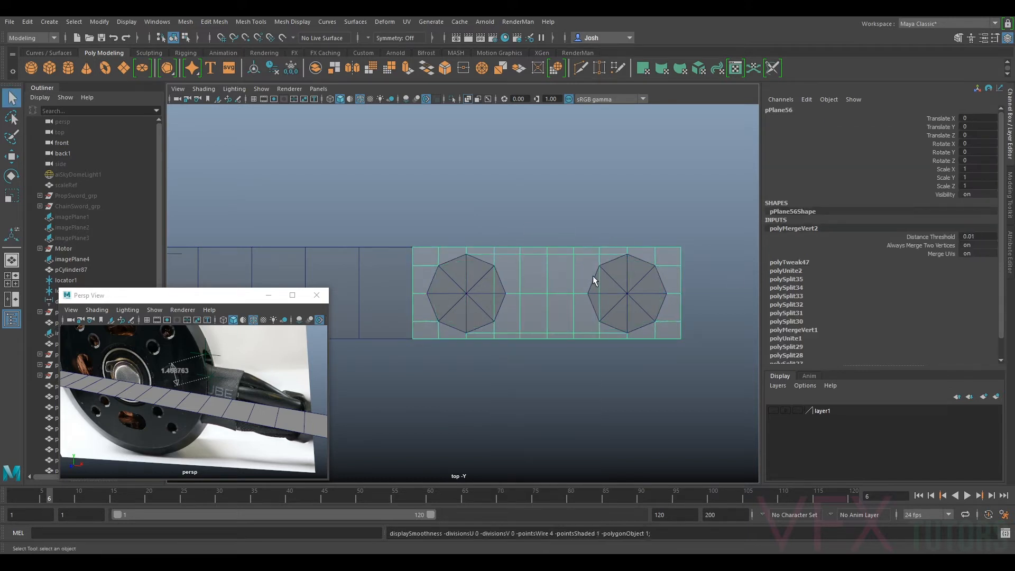
- Snap the plain strip section beside the combined piece along X to the left octagon's centre
alt+middle_drag(419, 274, 469, 288)
click(502, 278)
scroll(505, 276, down, 2)
scroll(503, 283, up, 5)
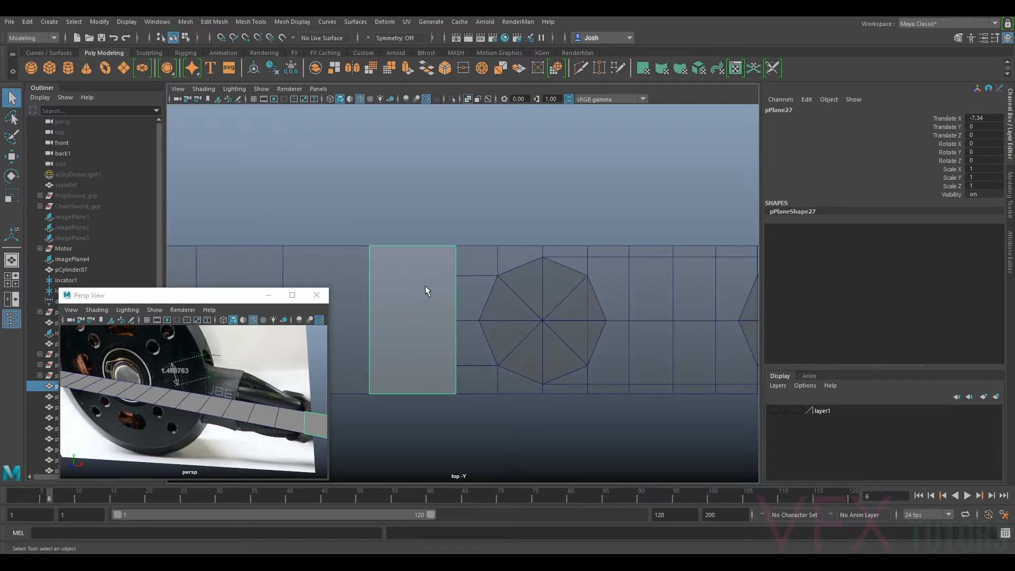
key(w)
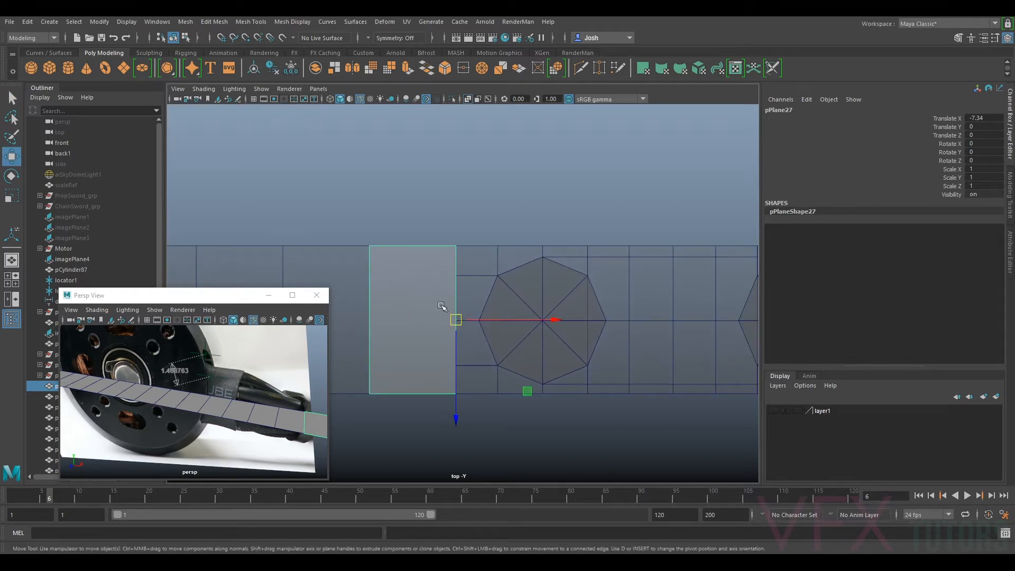
alt+middle_drag(442, 307, 519, 279)
scroll(552, 280, down, 4)
scroll(508, 280, up, 3)
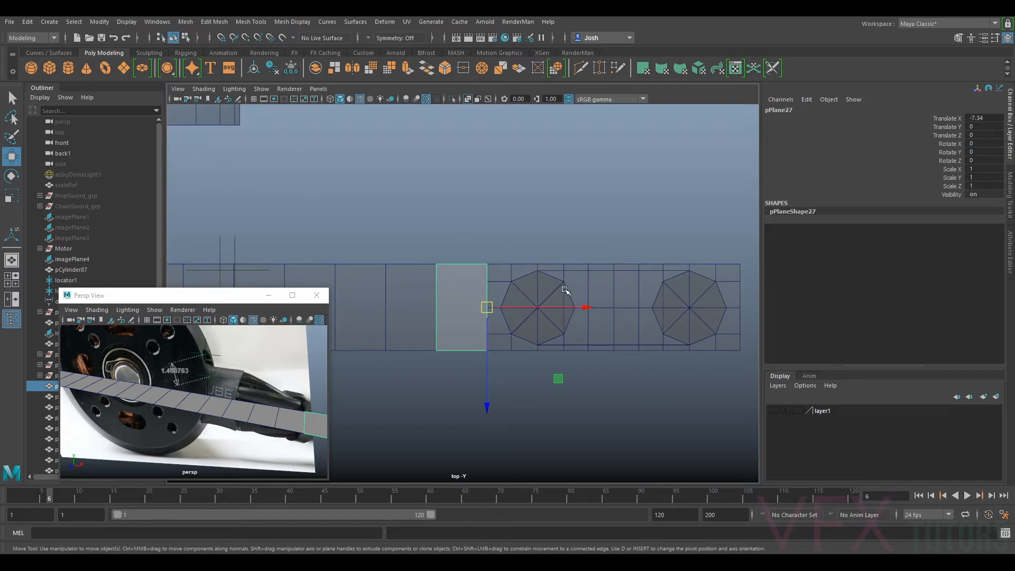
scroll(492, 273, up, 1)
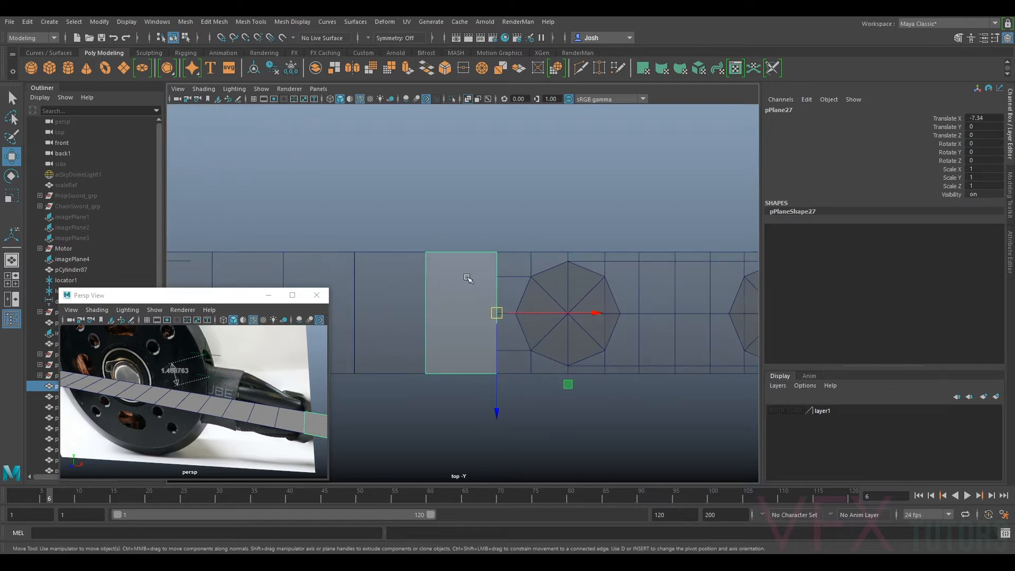
scroll(412, 279, down, 3)
alt+middle_drag(438, 303, 465, 280)
scroll(559, 288, up, 1)
scroll(518, 286, up, 3)
alt+middle_drag(562, 262, 523, 271)
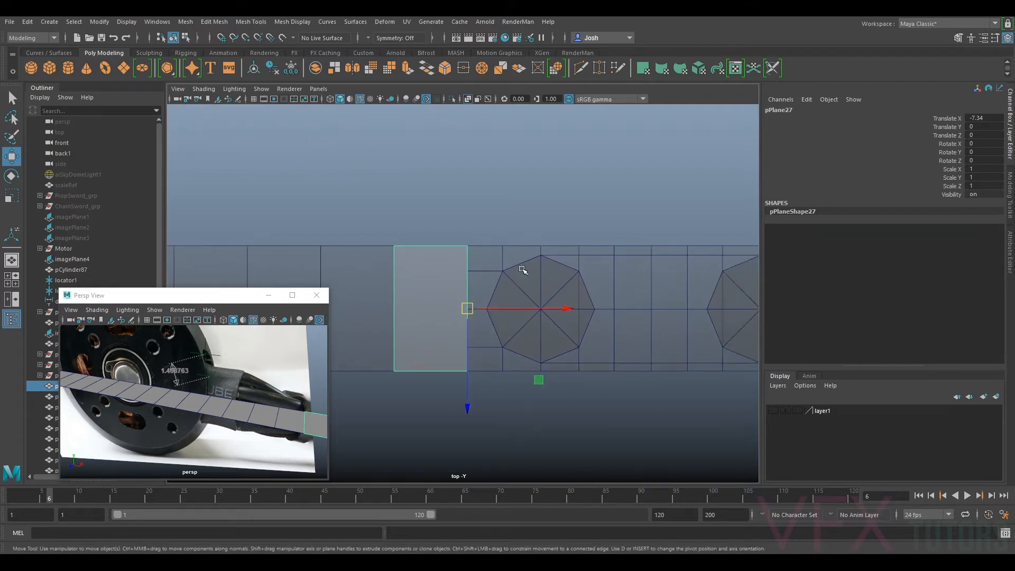
scroll(523, 271, up, 2)
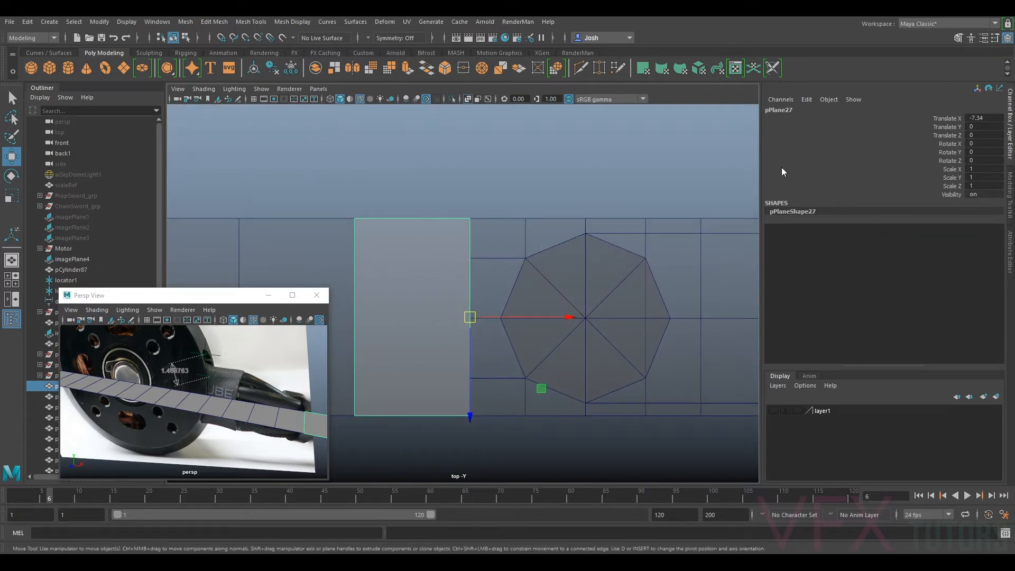
key(v)
drag(535, 317, 574, 253)
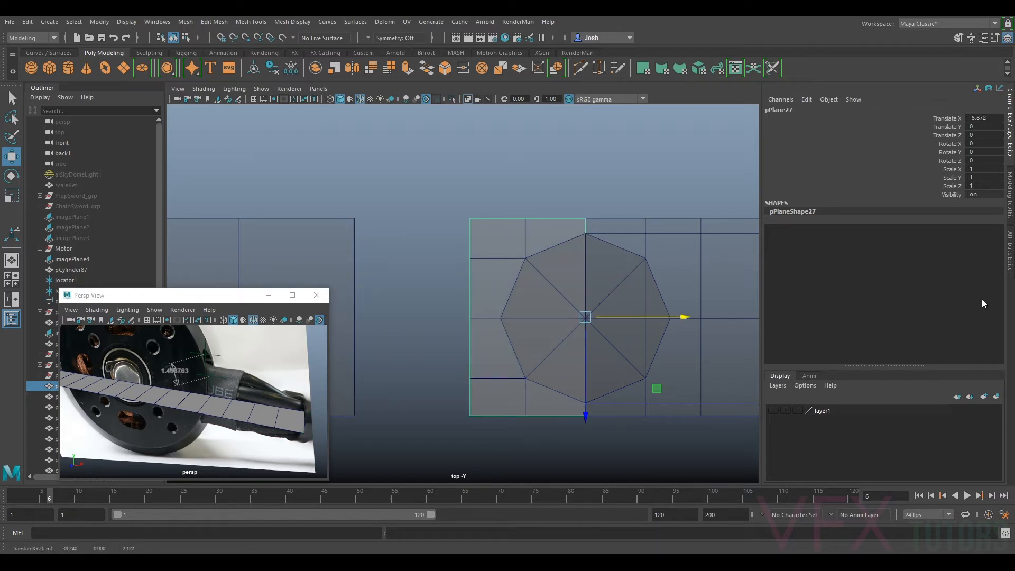
- Insert one vertical and three horizontal edge loops in the moved section with Multi-Cut, following the end piece's edges
click(1010, 201)
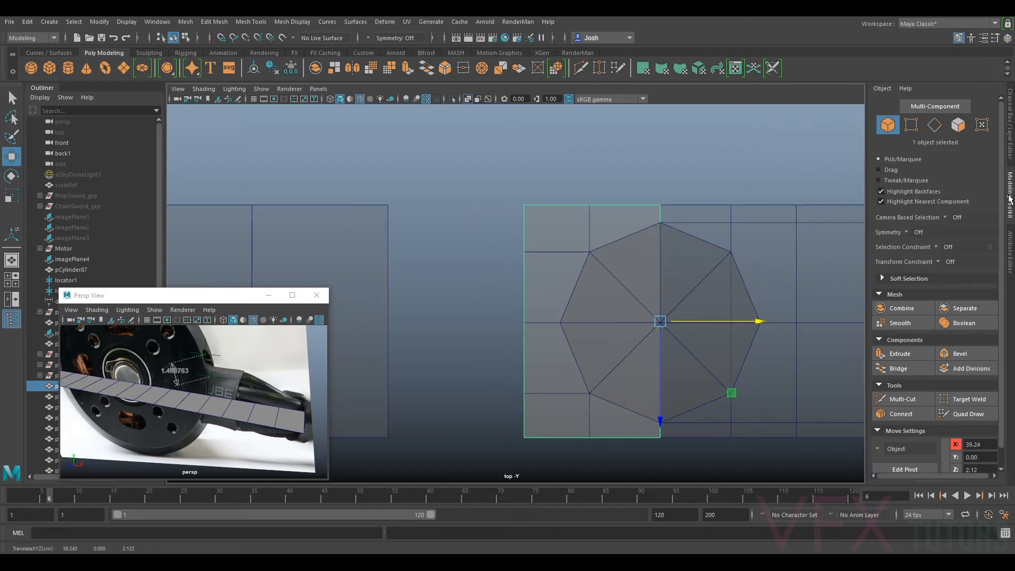
click(915, 399)
ctrl+click(589, 206)
ctrl+click(524, 252)
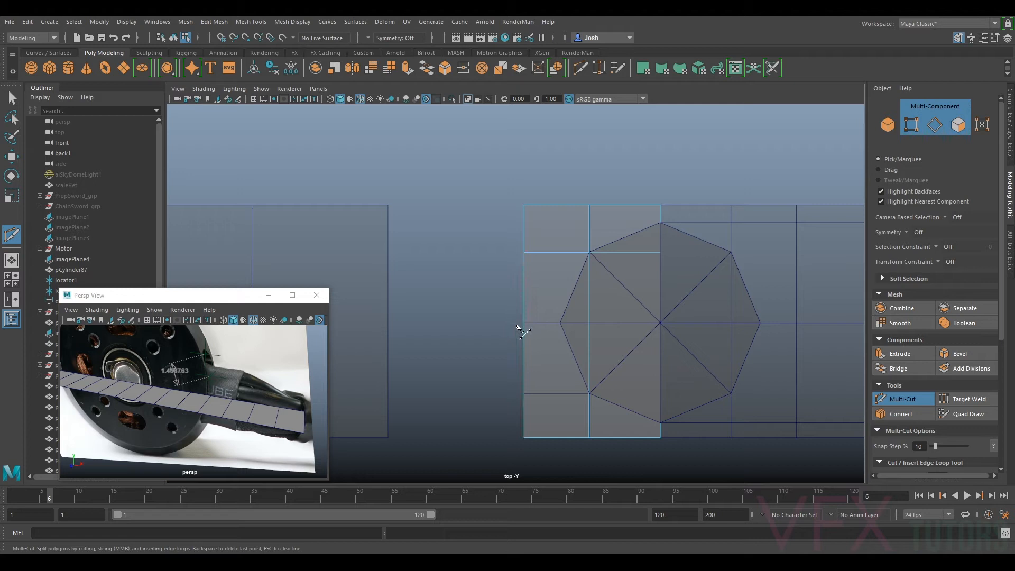
ctrl+click(525, 321)
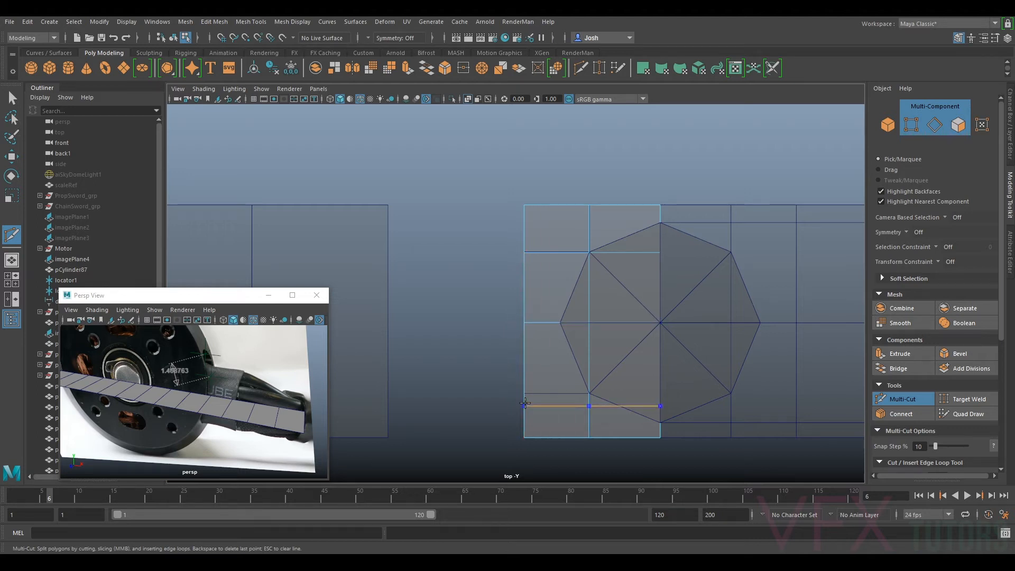
ctrl+click(527, 393)
click(913, 397)
key(w)
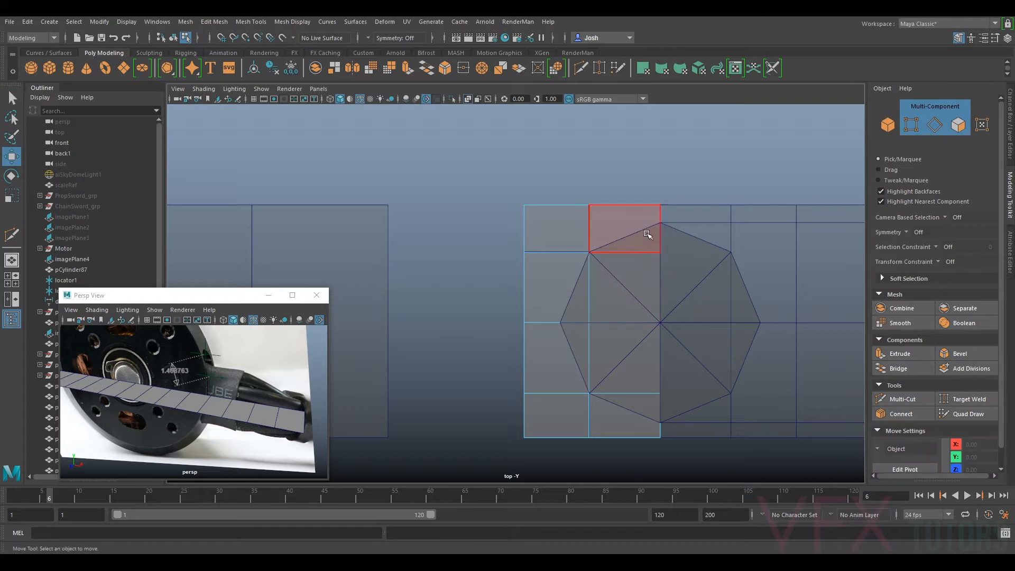
- Return to object selection and snap the detailed section along X so it butts against the end piece's outer edge
click(888, 125)
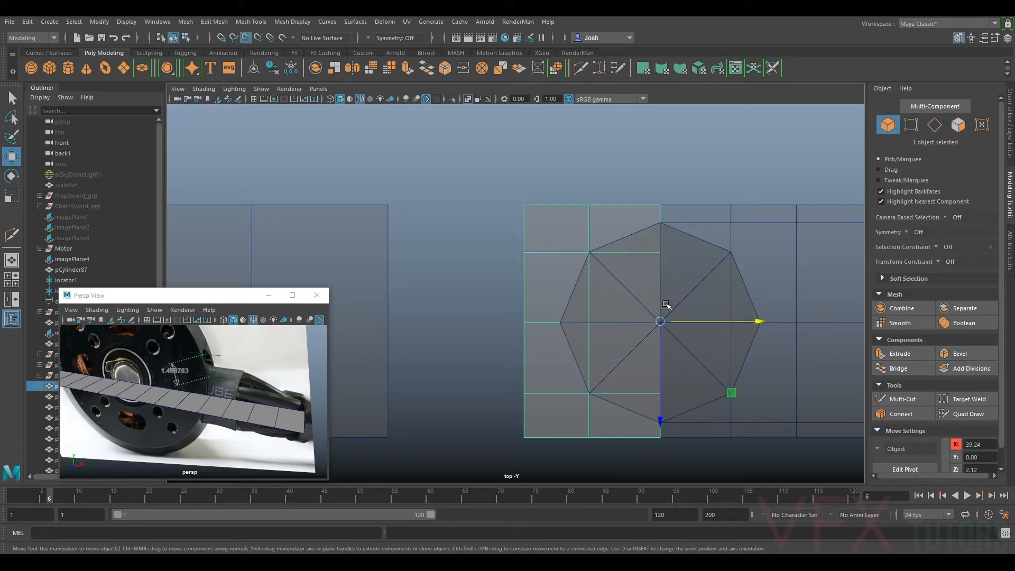
drag(682, 316, 547, 317)
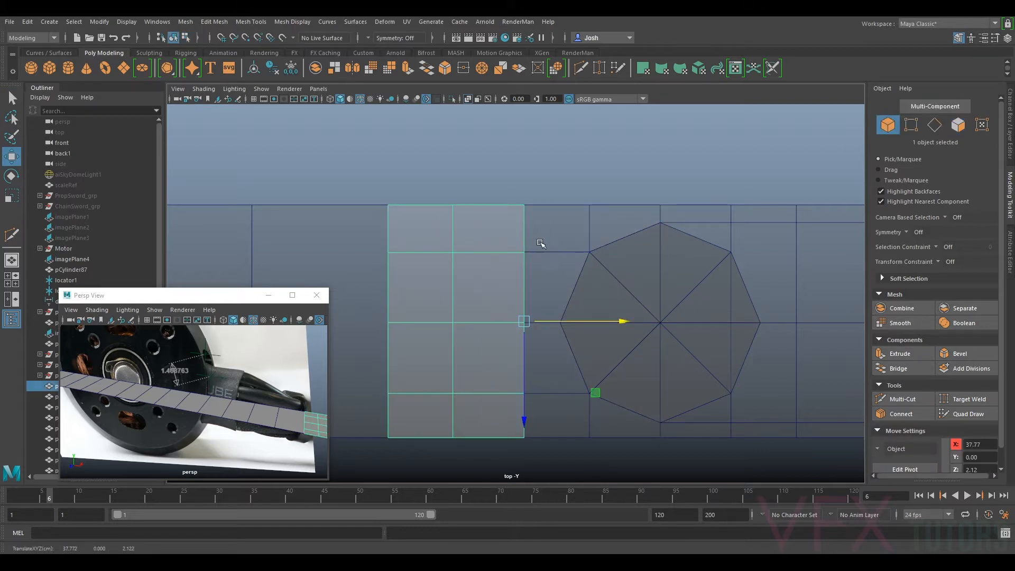
- Align the section's three horizontal edge rows along Z with the matching edges of the end piece
scroll(591, 256, up, 2)
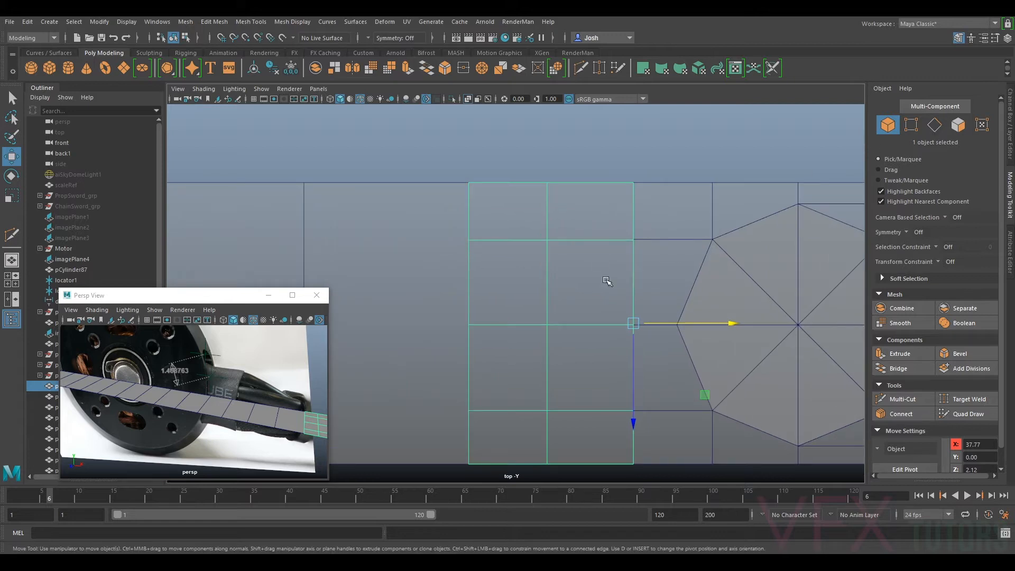
key(F10)
click(591, 263)
shift+click(520, 247)
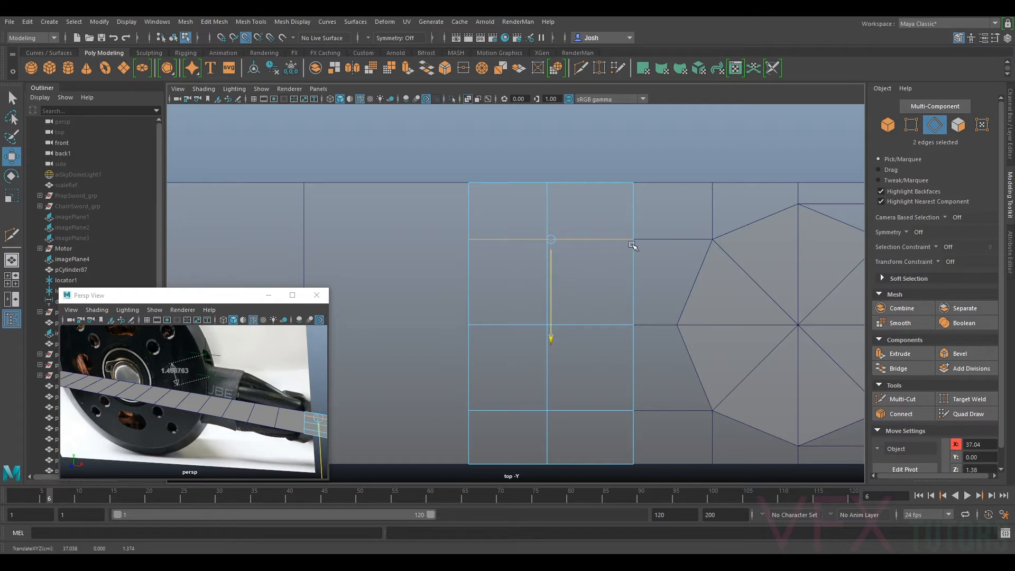
click(594, 322)
double_click(525, 413)
key(v)
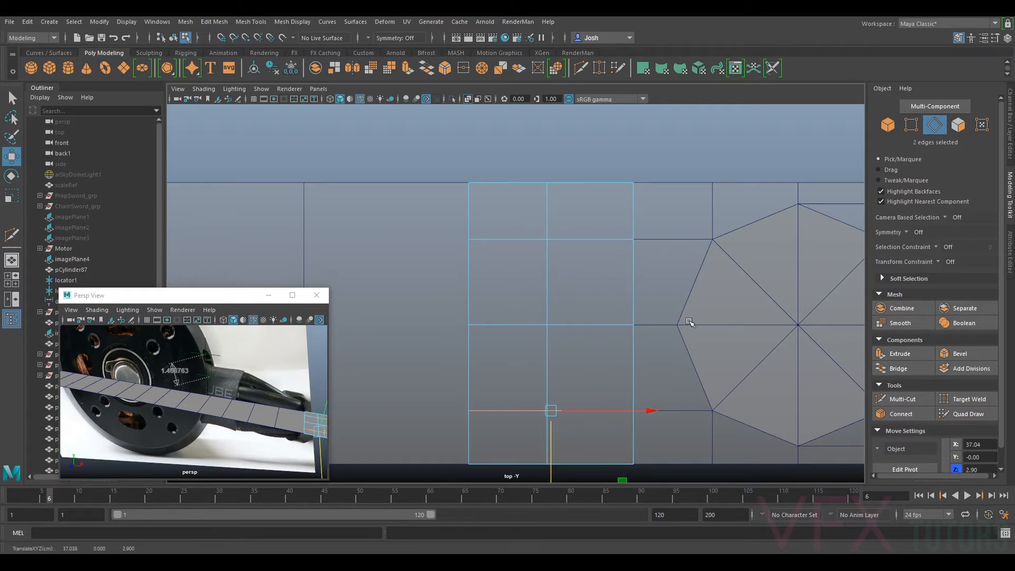
- Select the section's vertical middle edge loop and shift it along X to about 37.03
scroll(707, 261, down, 4)
scroll(552, 285, up, 2)
scroll(550, 256, up, 1)
shift+click(542, 228)
drag(588, 321, 592, 321)
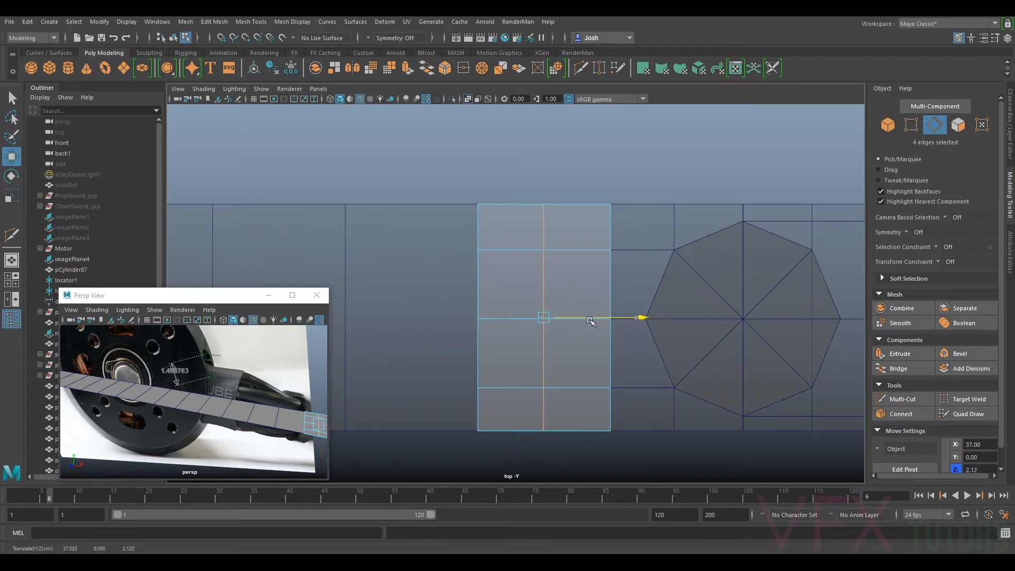
scroll(592, 312, down, 4)
scroll(601, 324, up, 2)
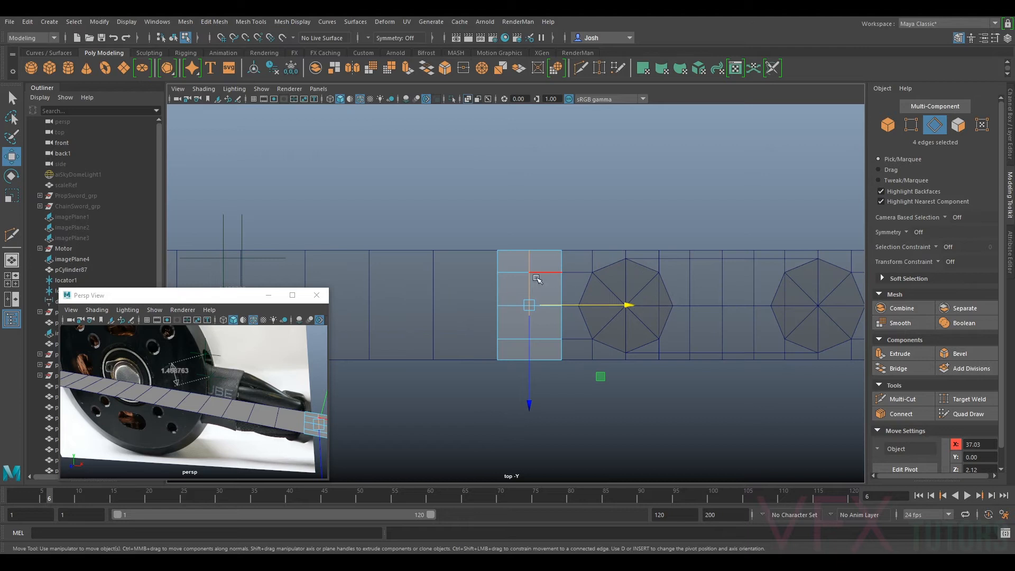
- Return to object selection and delete all the old plain strip sections beside the detailed section
right_drag(523, 269, 579, 244)
click(678, 232)
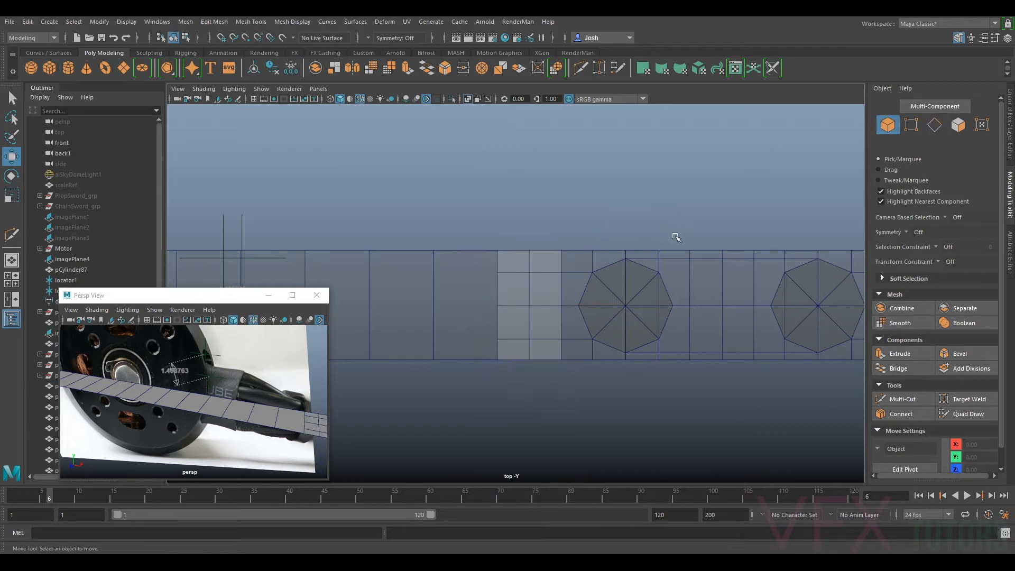
click(547, 282)
scroll(547, 281, down, 2)
scroll(630, 249, up, 1)
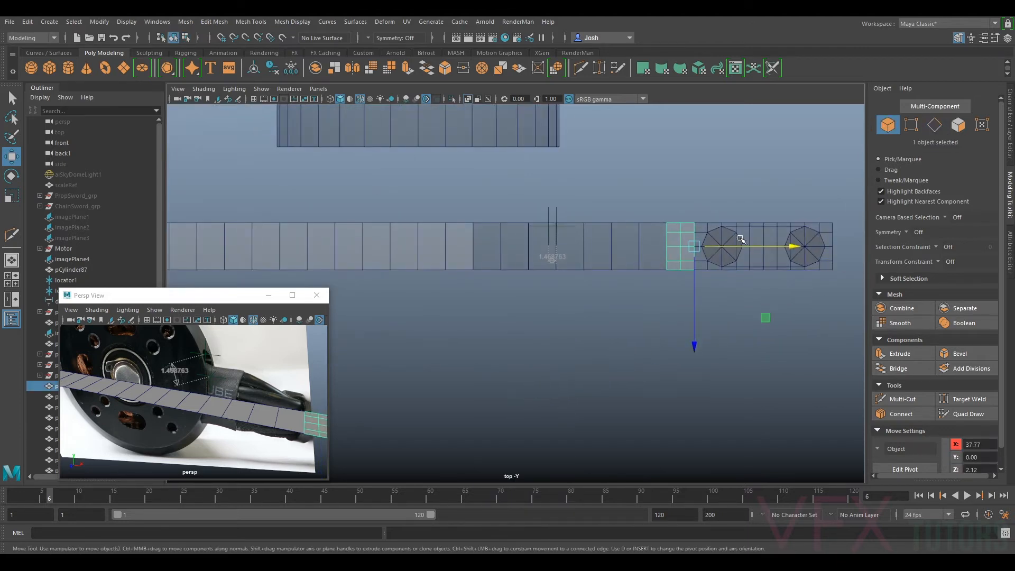
scroll(630, 248, up, 1)
alt+middle_drag(660, 190, 565, 220)
scroll(528, 227, up, 3)
scroll(423, 255, down, 8)
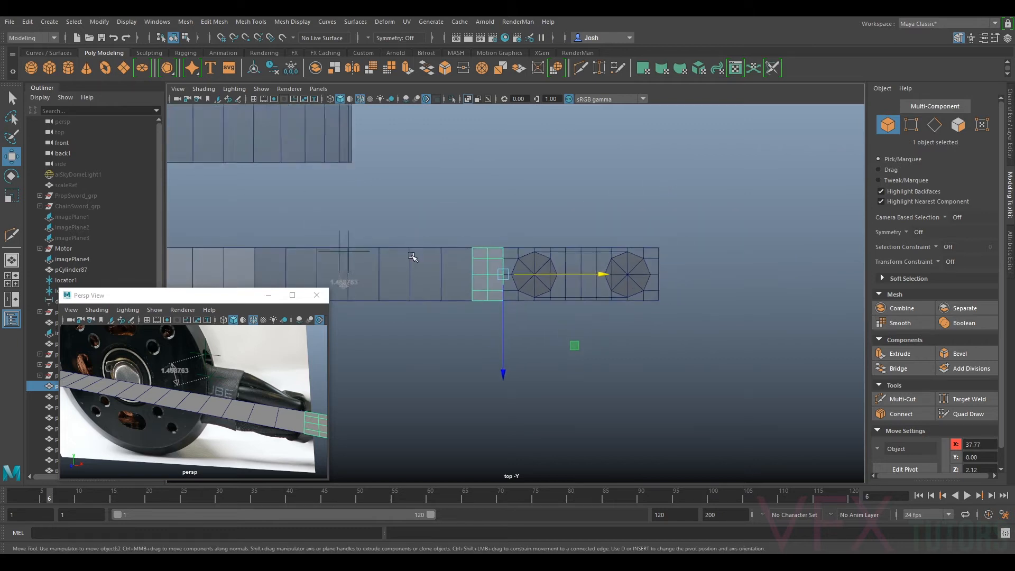
alt+middle_drag(486, 259, 714, 212)
scroll(438, 277, down, 2)
alt+middle_drag(492, 265, 608, 243)
drag(339, 266, 759, 232)
key(Delete)
drag(718, 186, 693, 236)
key(Delete)
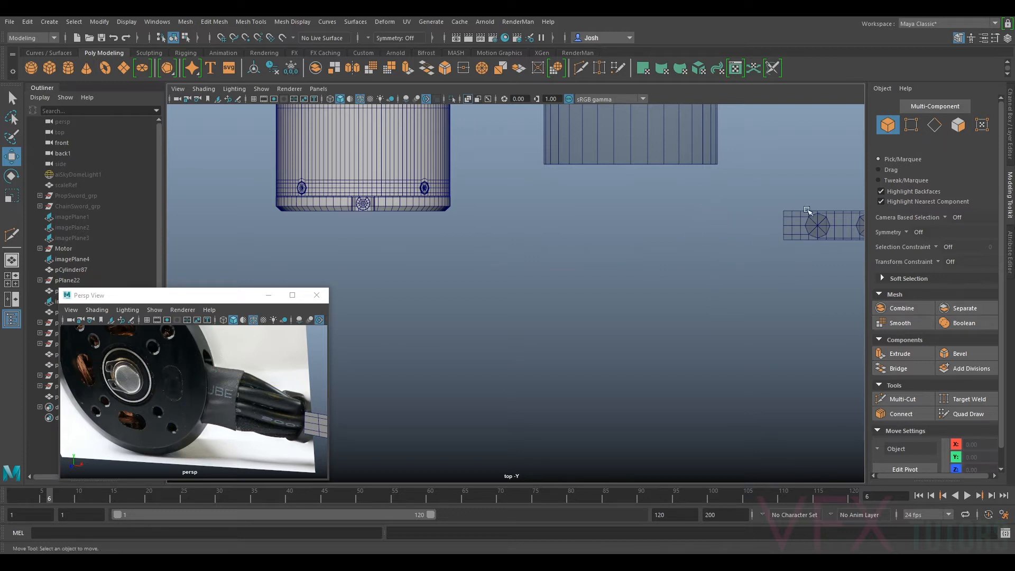
- Duplicate the detailed section with Duplicate Special, using an X translation of -1.4680 and 26 copies
alt+middle_drag(808, 210, 575, 223)
scroll(574, 223, up, 4)
click(593, 220)
alt+middle_drag(654, 215, 534, 268)
scroll(535, 268, up, 6)
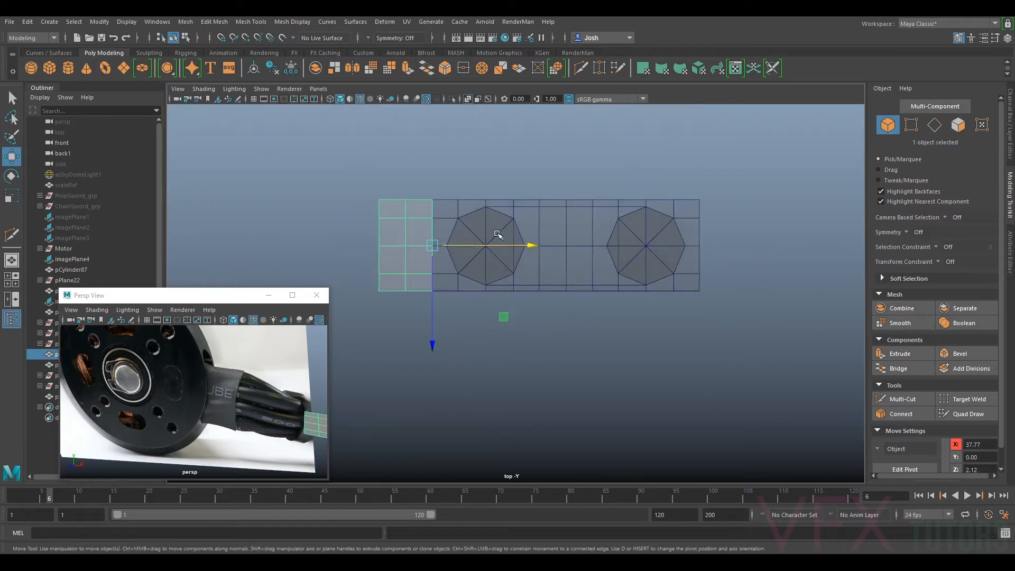
alt+middle_drag(497, 234, 545, 208)
scroll(545, 208, up, 1)
click(545, 207)
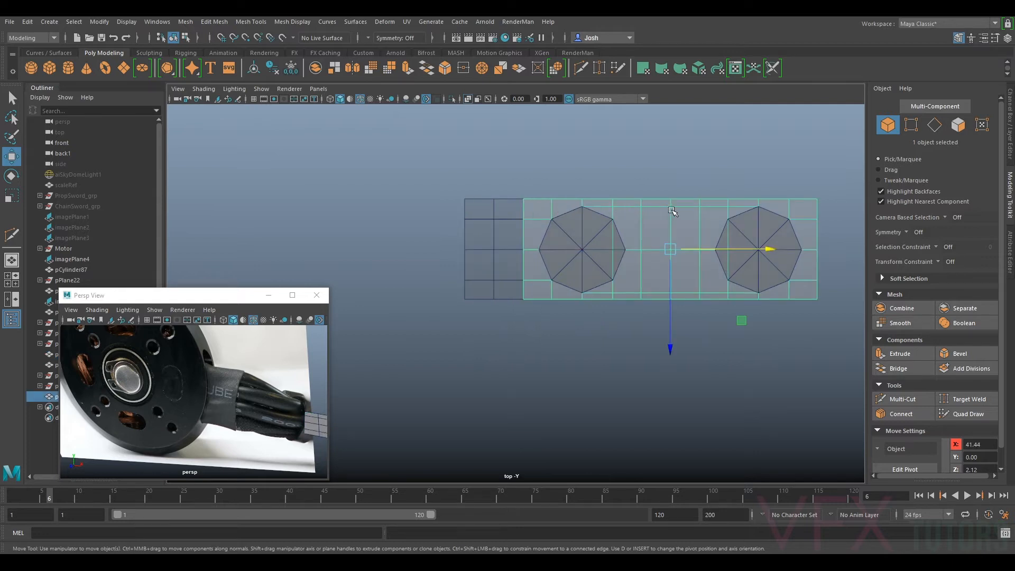
alt+middle_drag(590, 210, 654, 213)
click(562, 230)
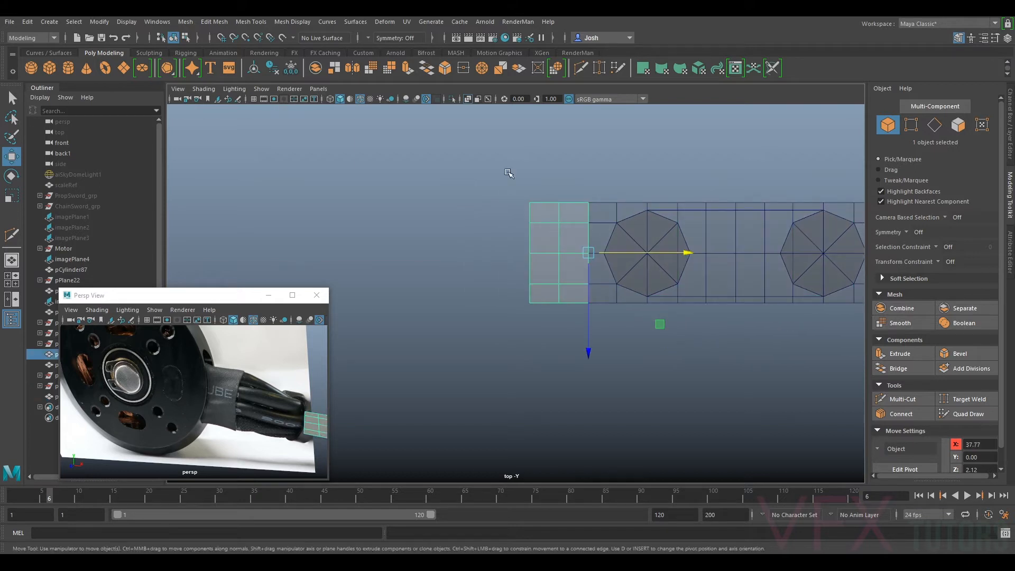
click(34, 23)
click(155, 186)
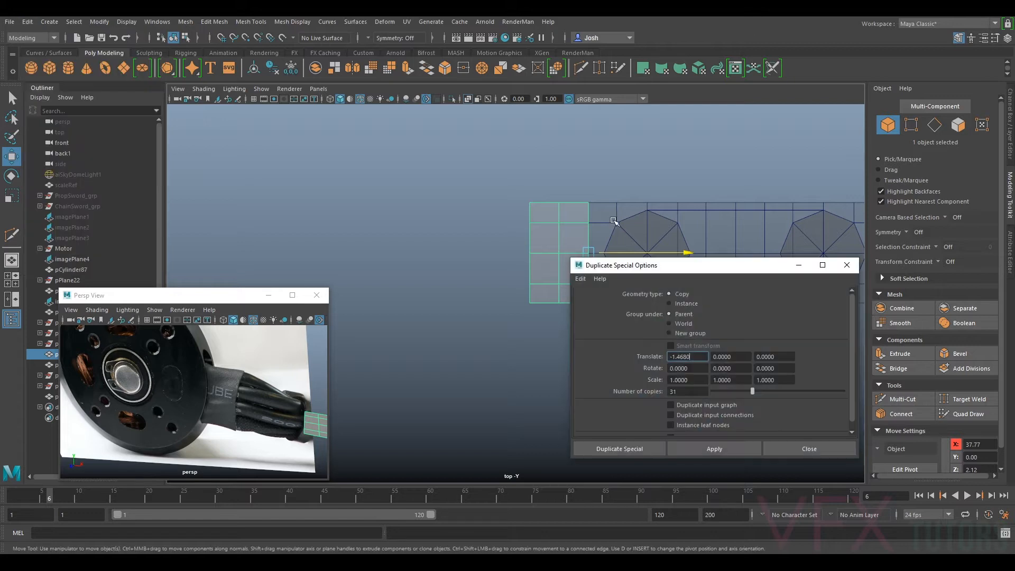
double_click(683, 392)
click(682, 391)
click(643, 449)
alt+right_drag(642, 295, 551, 343)
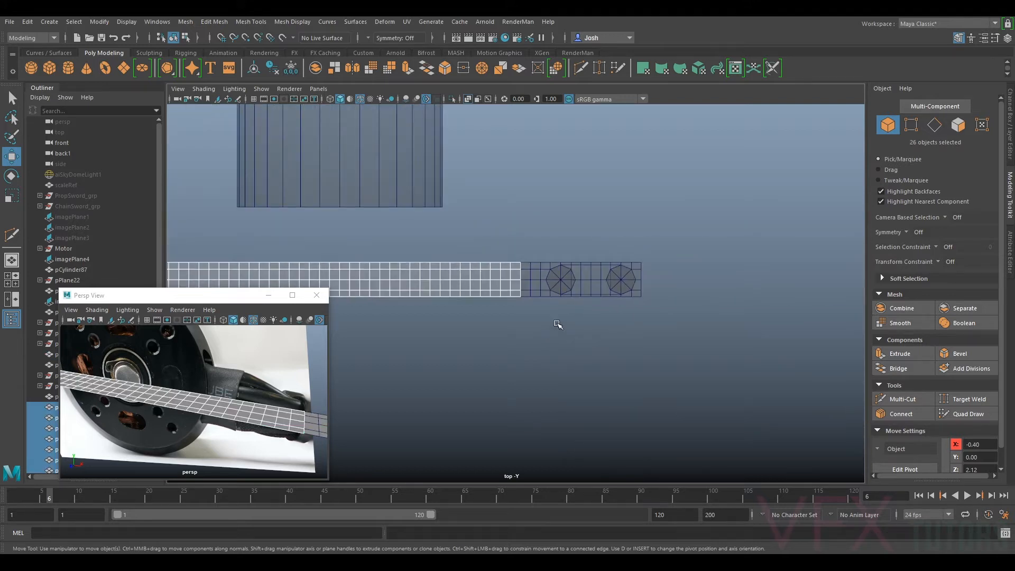
- Examine the rebuilt strip piece by piece, selecting each section from the end piece to the far end
alt+middle_drag(550, 325, 780, 275)
click(640, 272)
alt+middle_drag(785, 241, 571, 255)
click(622, 248)
scroll(623, 249, up, 2)
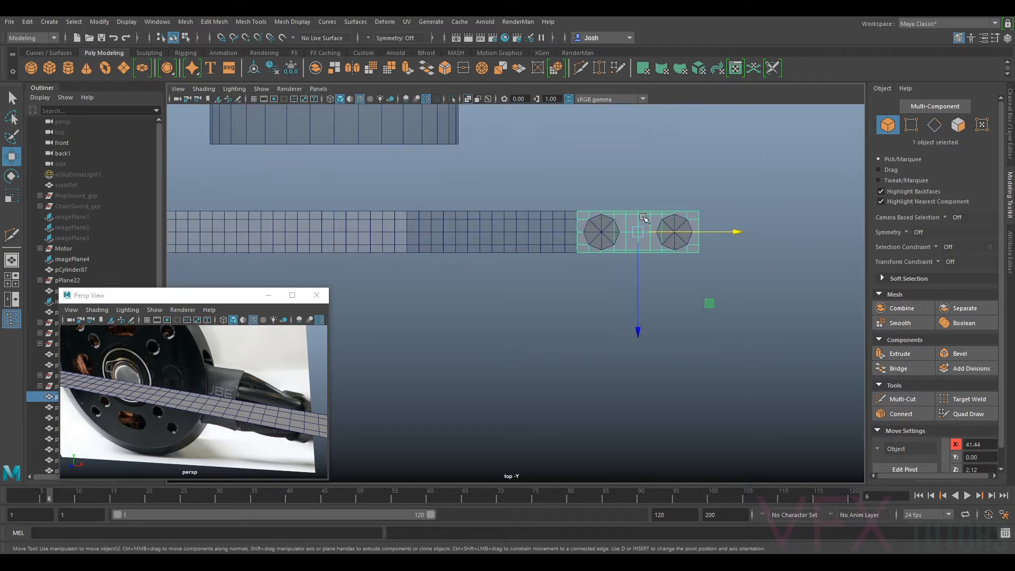
click(565, 223)
click(544, 227)
click(516, 233)
key(q)
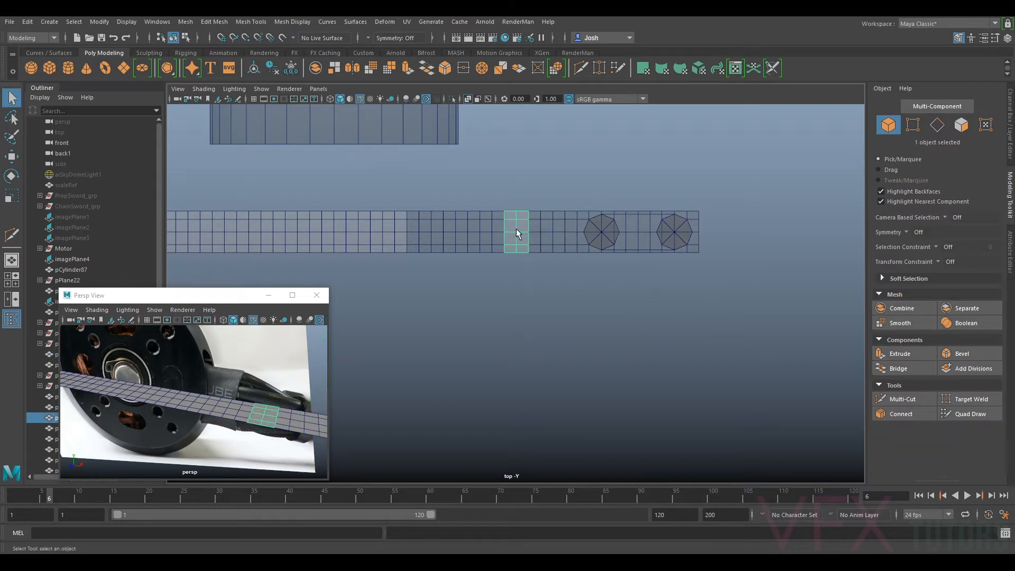
click(487, 232)
click(461, 231)
click(442, 233)
click(418, 234)
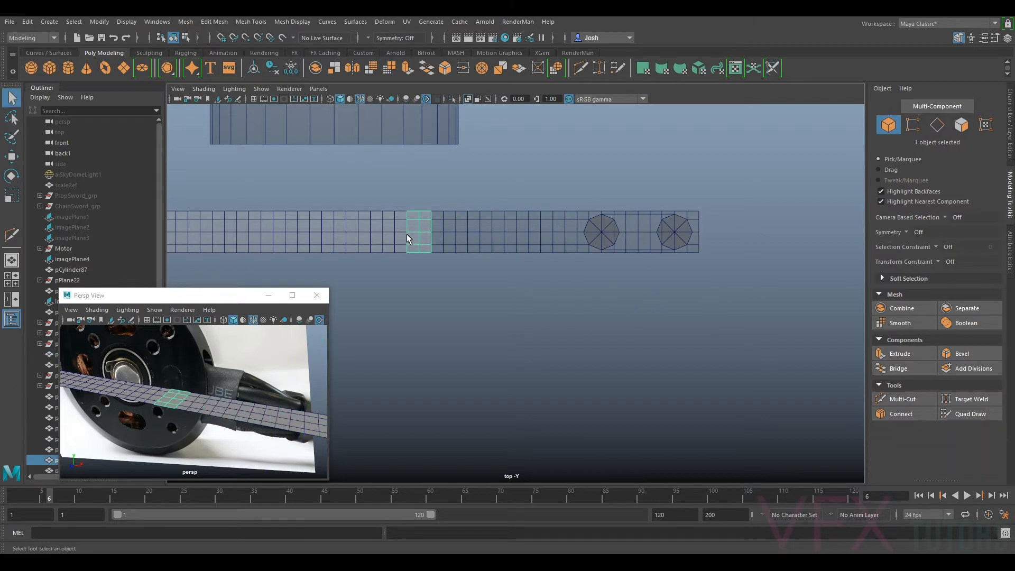
click(397, 236)
alt+middle_drag(411, 303, 733, 331)
click(687, 272)
click(677, 271)
click(656, 271)
click(625, 271)
click(594, 273)
click(573, 271)
click(561, 271)
click(548, 270)
click(535, 272)
click(519, 272)
click(495, 273)
click(469, 273)
click(446, 274)
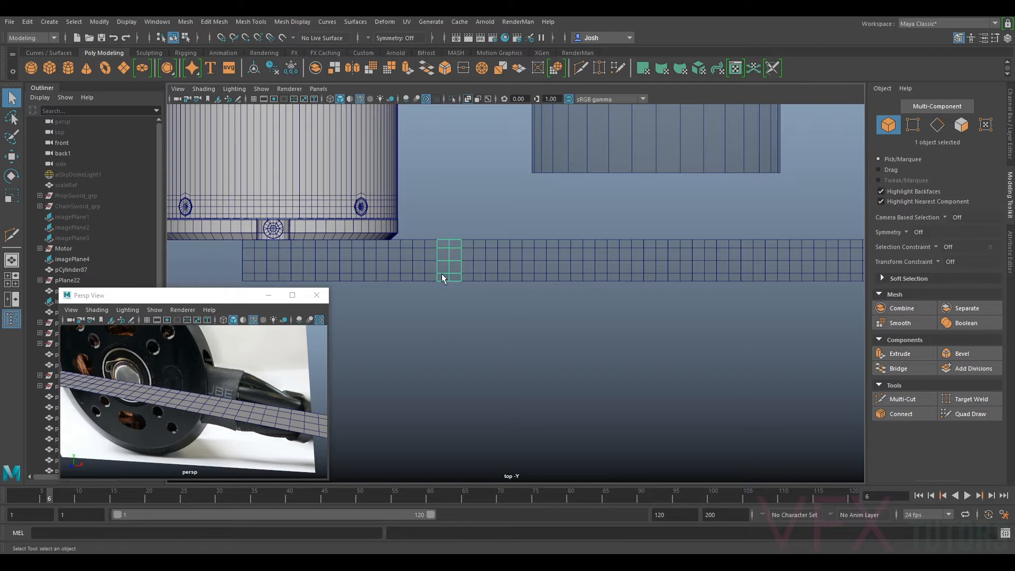
click(418, 274)
click(397, 273)
click(379, 272)
click(355, 274)
click(330, 273)
click(305, 274)
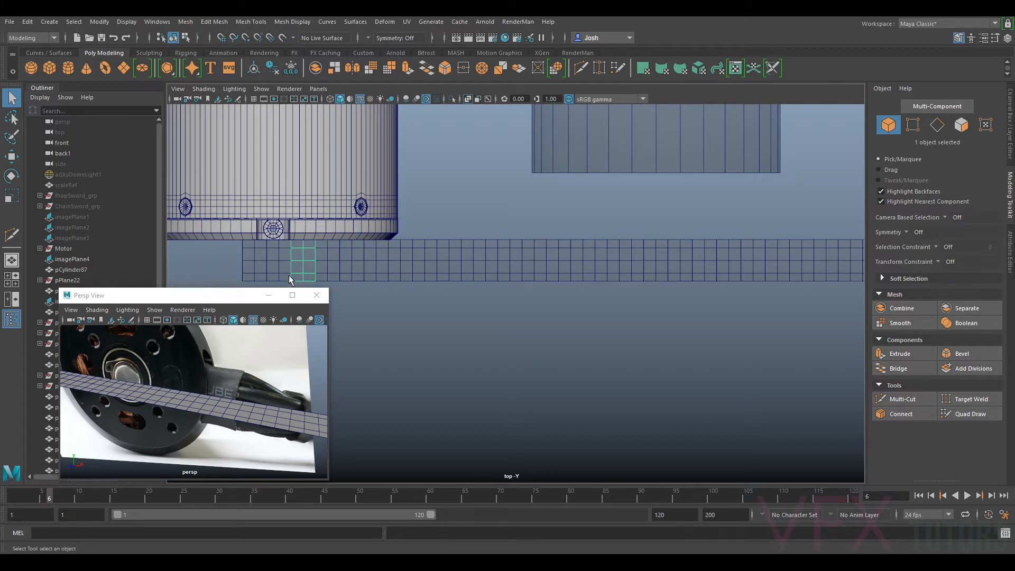
- Hide the two octagonal cylinders at the end of the strip
scroll(274, 269, down, 2)
alt+middle_drag(641, 261, 560, 232)
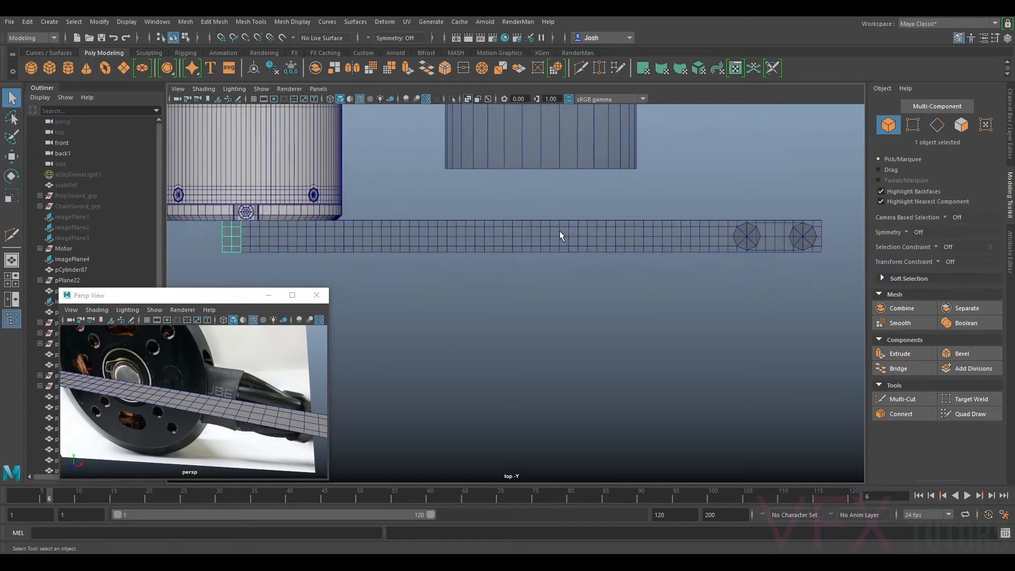
scroll(560, 233, down, 2)
scroll(772, 249, up, 2)
click(643, 245)
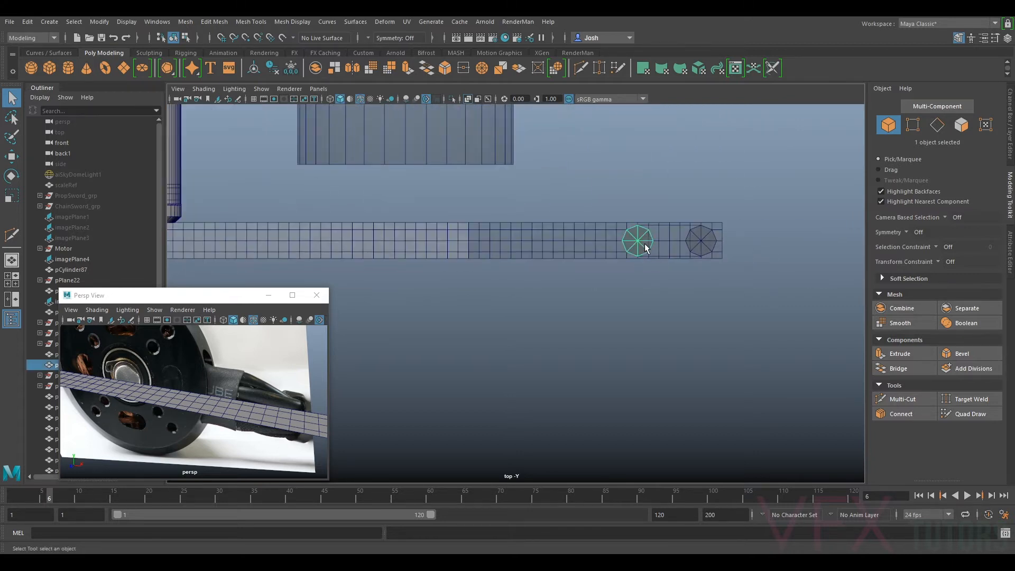
key(ctrl+h)
click(697, 239)
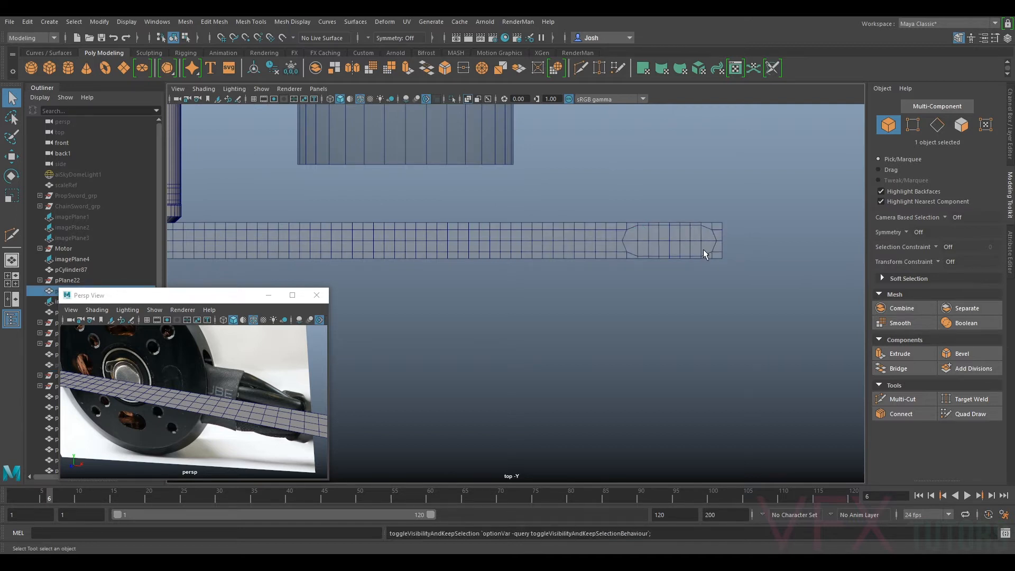
- Select all the strip sections together with the end piece and combine them into one mesh
alt+middle_drag(570, 268, 792, 270)
scroll(545, 287, down, 2)
drag(341, 273, 852, 252)
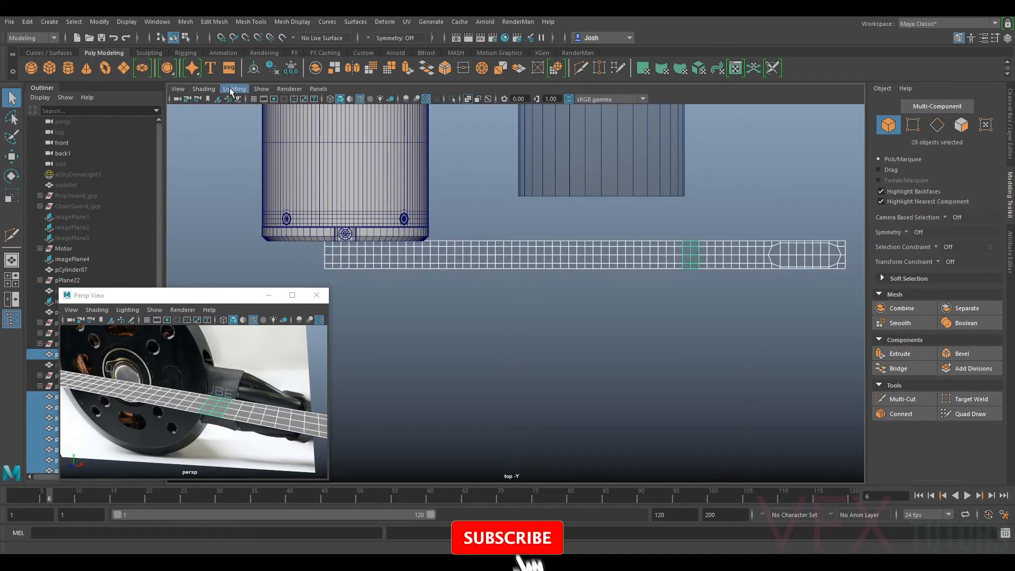
click(186, 22)
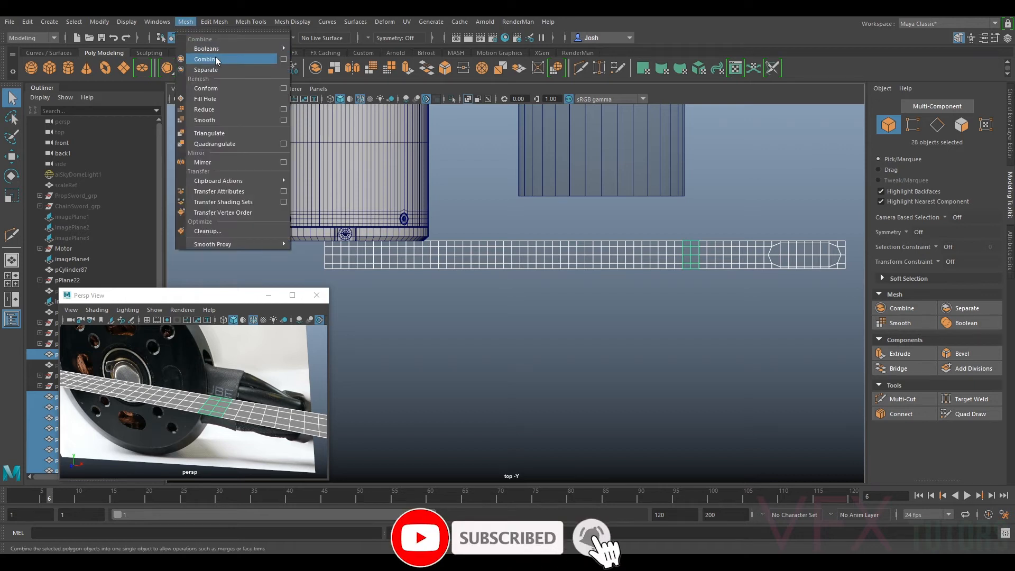
click(215, 59)
- Select all vertices of the combined strip, merge them, and return to object selection
right_drag(607, 251, 608, 220)
drag(309, 280, 846, 200)
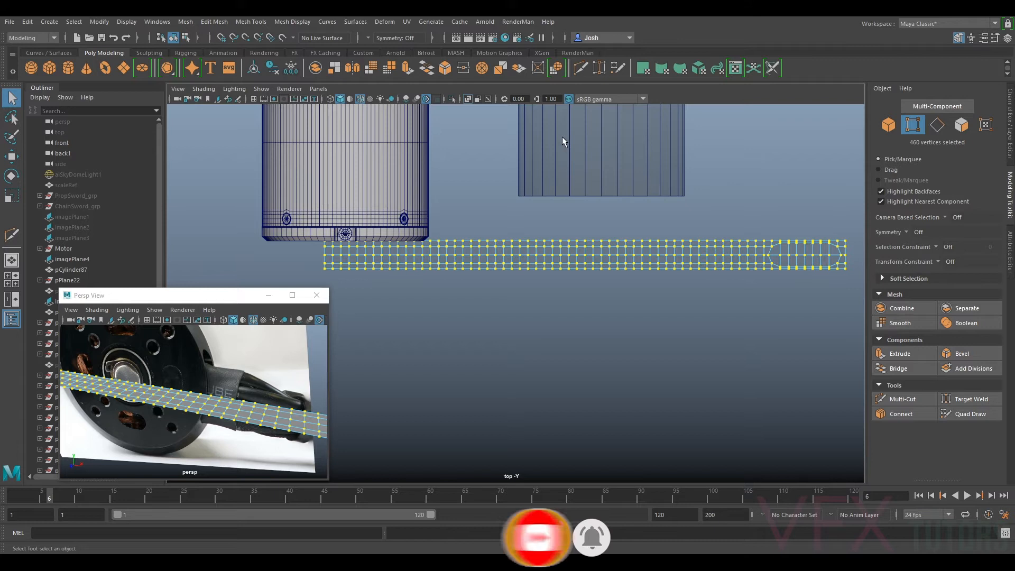
click(214, 22)
click(248, 127)
right_drag(654, 263, 705, 245)
- Move the merged strip along Z away from the motor, to about 4.08
key(q)
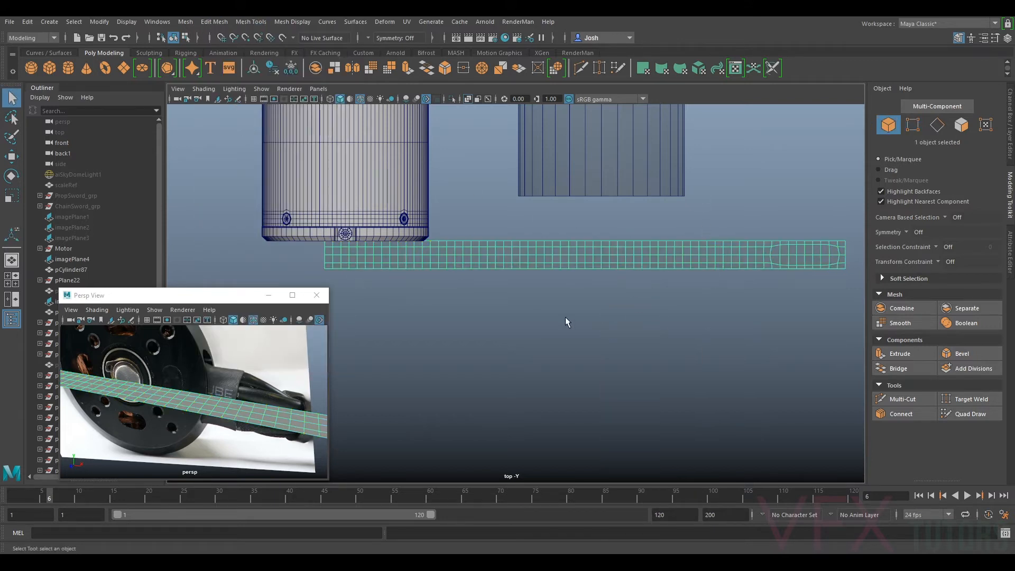
key(w)
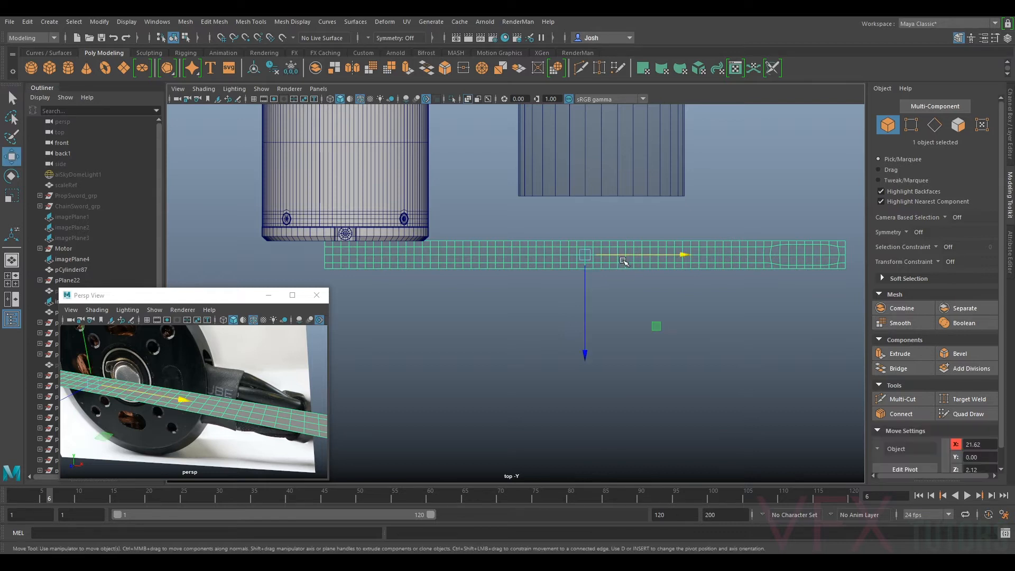
drag(585, 291, 580, 313)
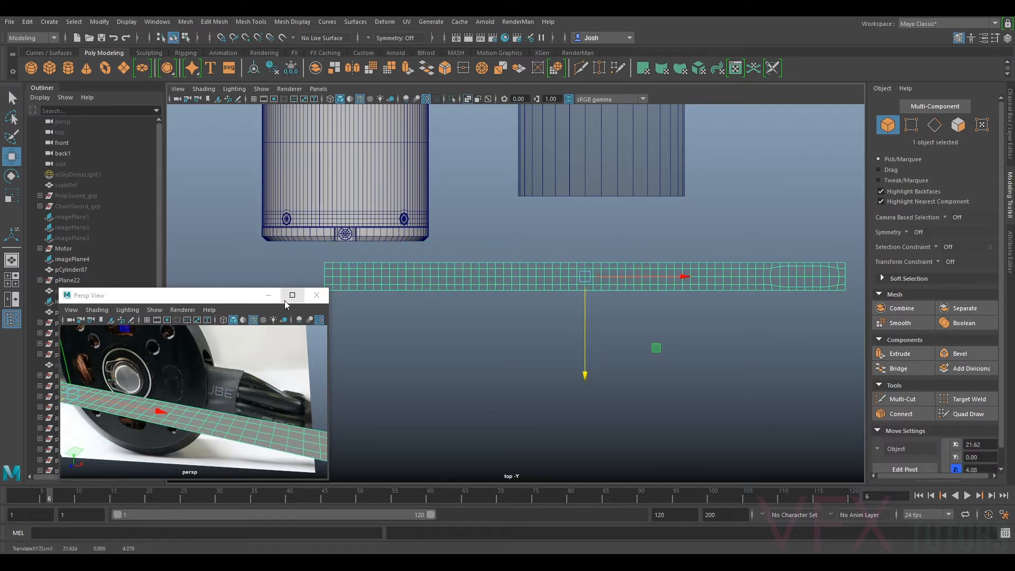
- Minimize the floating perspective window, show the perspective camera in the main view and turn off X-Ray shading
click(269, 295)
click(318, 89)
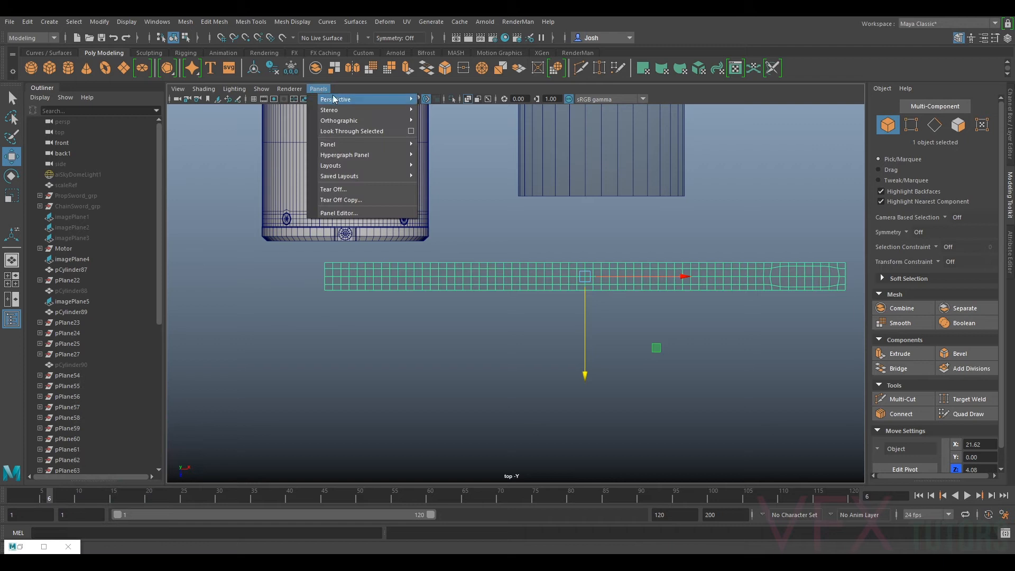
click(440, 101)
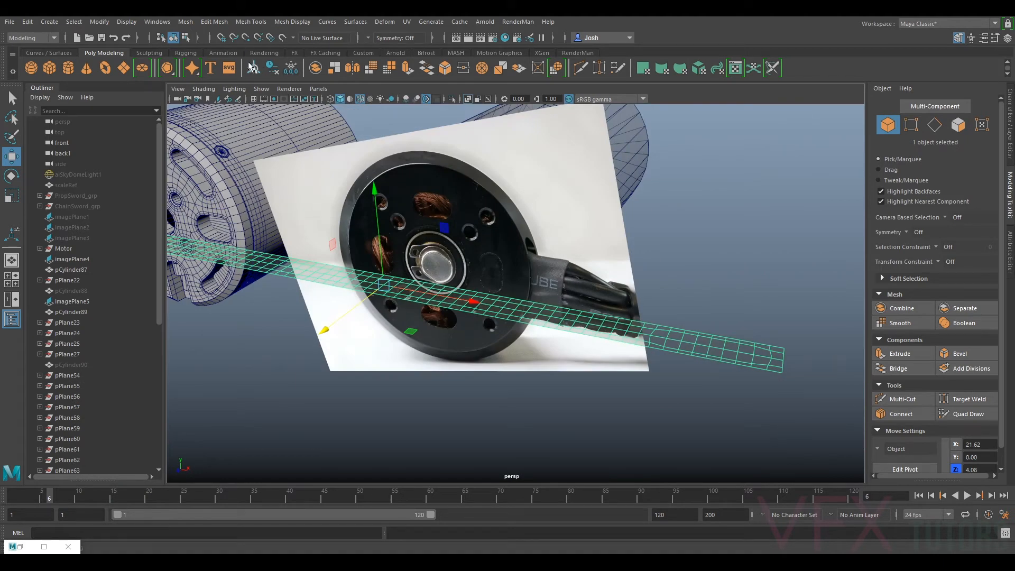
click(204, 89)
click(223, 197)
- Move the strip further along Z, clear of the reference image, to about 13.67
scroll(450, 264, down, 5)
mouse_move(449, 275)
alt+mouse_down()
mouse_move(489, 336)
mouse_move(504, 285)
alt+mouse_up()
drag(470, 329, 484, 361)
- Delete all faces inside the rounded slot outline at the strip's end and return to object selection
alt+drag(582, 323, 597, 386)
alt+middle_drag(634, 333, 585, 299)
scroll(605, 291, up, 5)
alt+drag(605, 291, 568, 324)
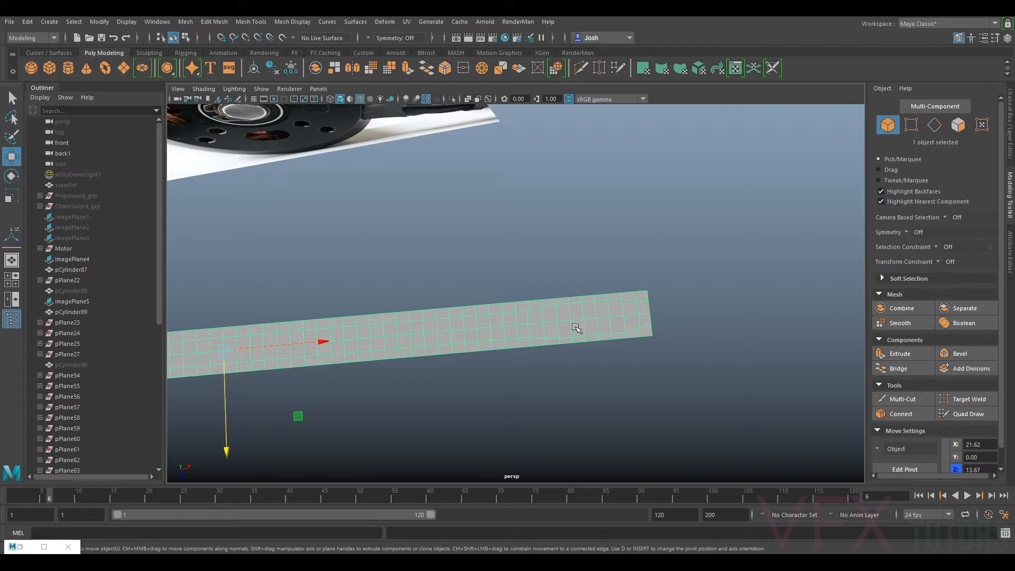
right_drag(577, 329, 587, 323)
alt+drag(595, 321, 614, 334)
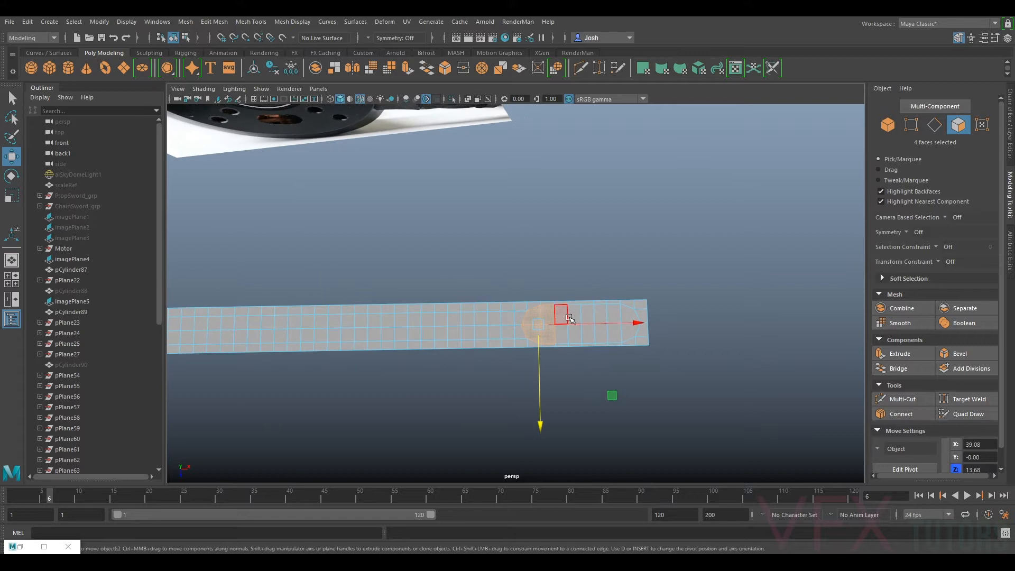
key(Delete)
drag(627, 331, 501, 310)
key(Delete)
right_drag(499, 261, 553, 245)
alt+drag(574, 243, 595, 296)
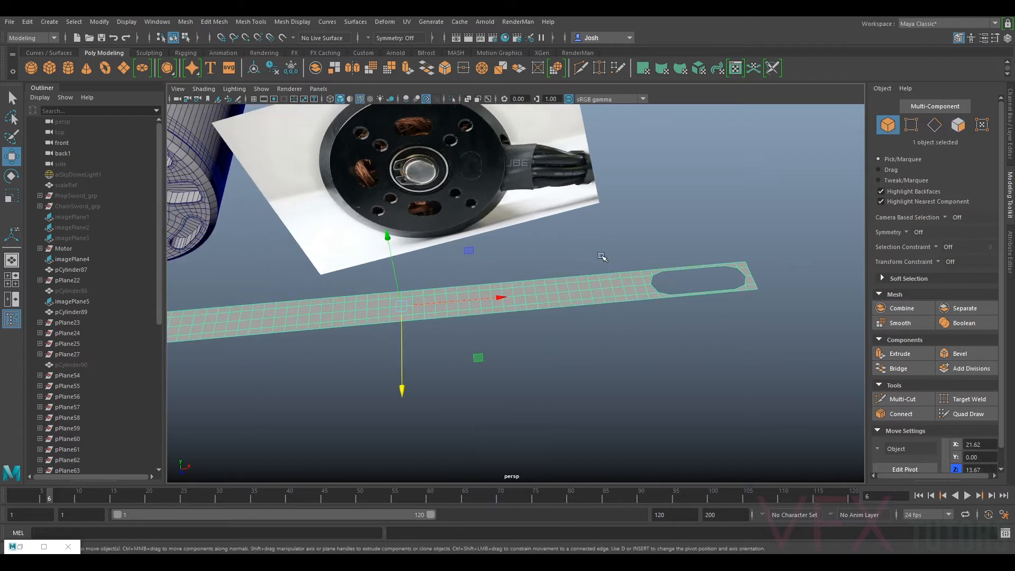
- Delete the strip's construction history and remove the leftover empty pPlane55 to pPlane82 groups
click(277, 70)
alt+drag(591, 255, 616, 249)
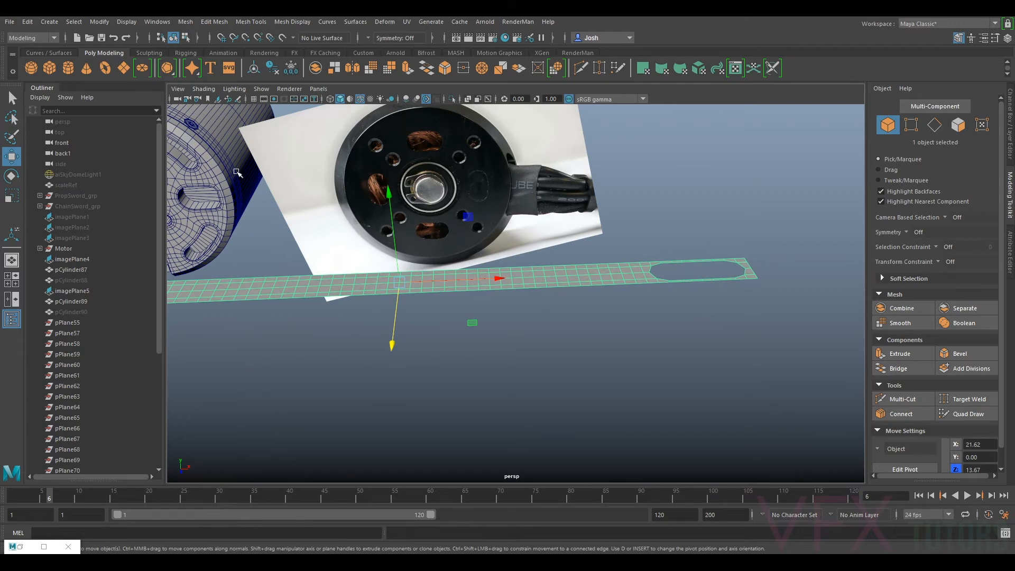
click(79, 324)
scroll(82, 338, down, 5)
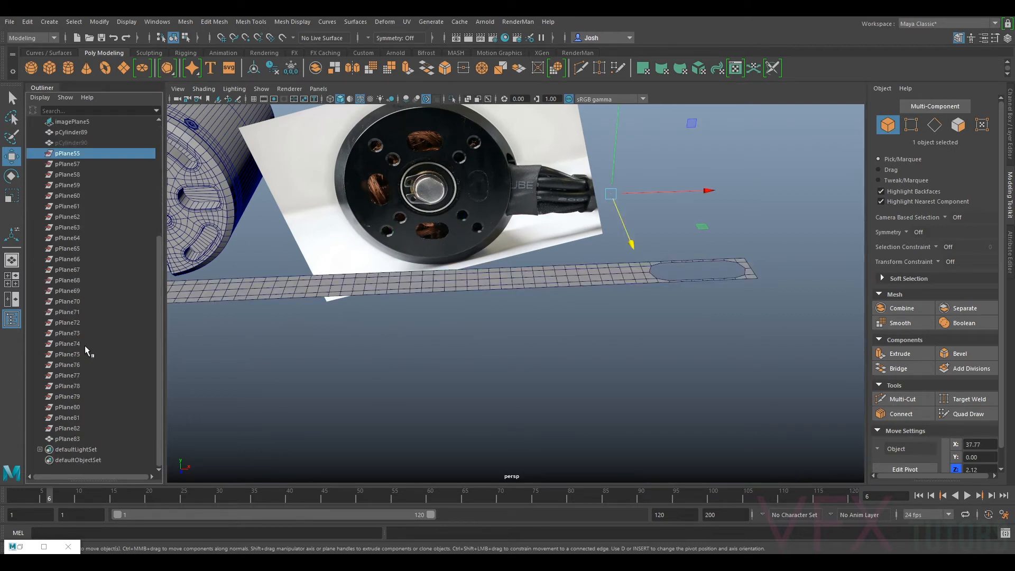
shift+click(84, 429)
key(Delete)
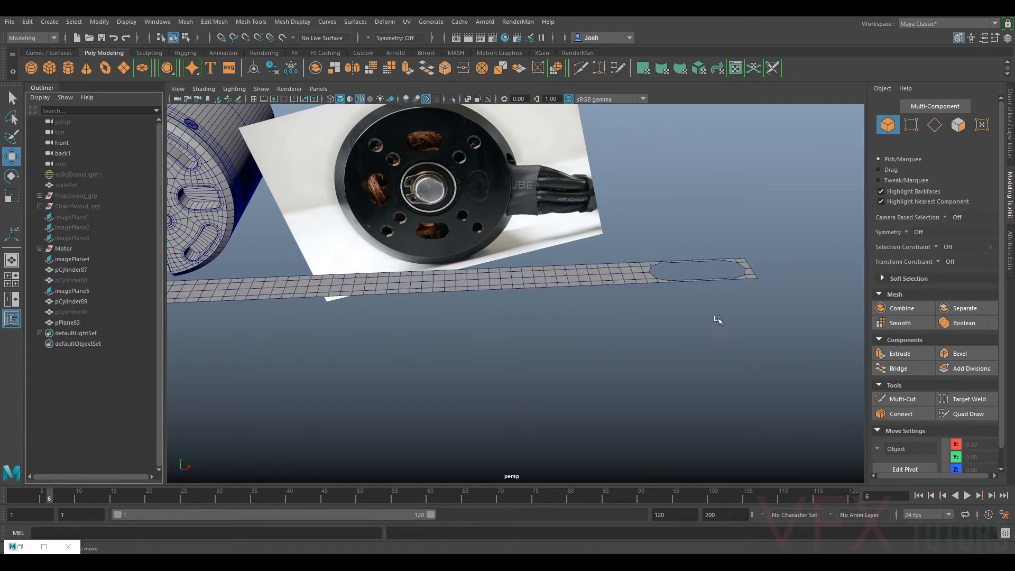
- Add a nonlinear Bend deformer to the slotted strip
click(641, 280)
alt+drag(528, 287, 525, 344)
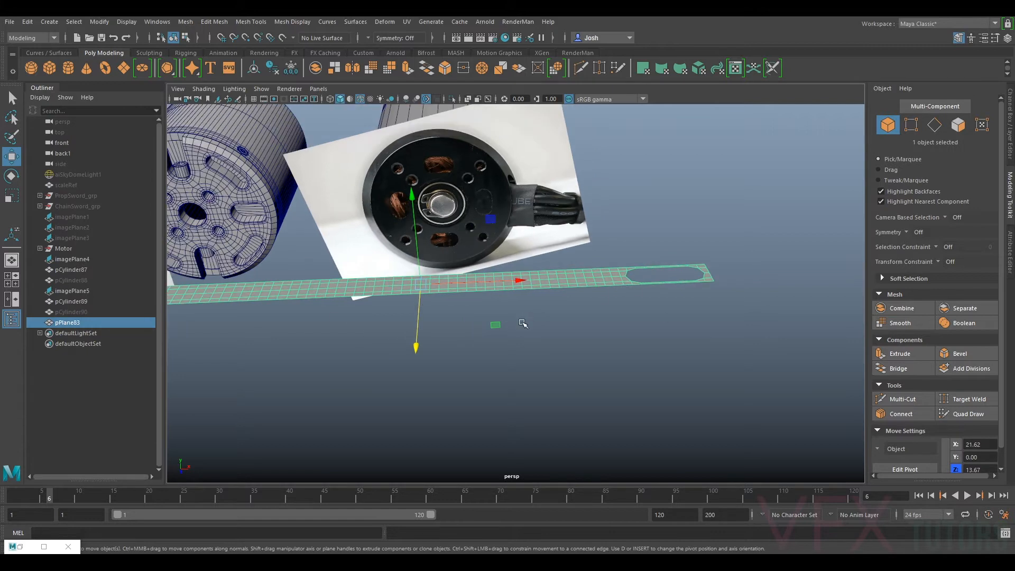
alt+drag(711, 287, 698, 306)
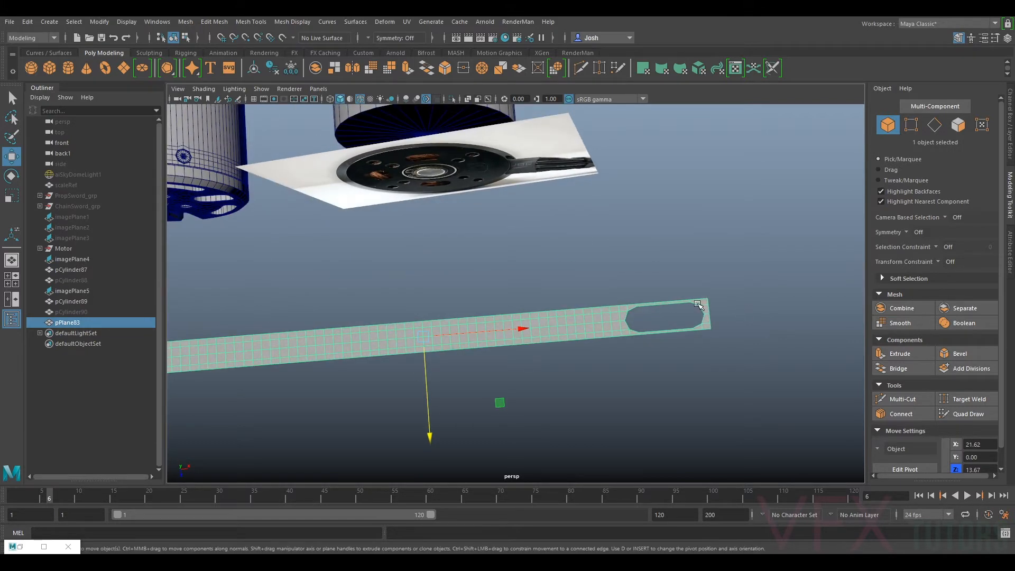
alt+drag(548, 312, 645, 275)
alt+drag(735, 330, 594, 247)
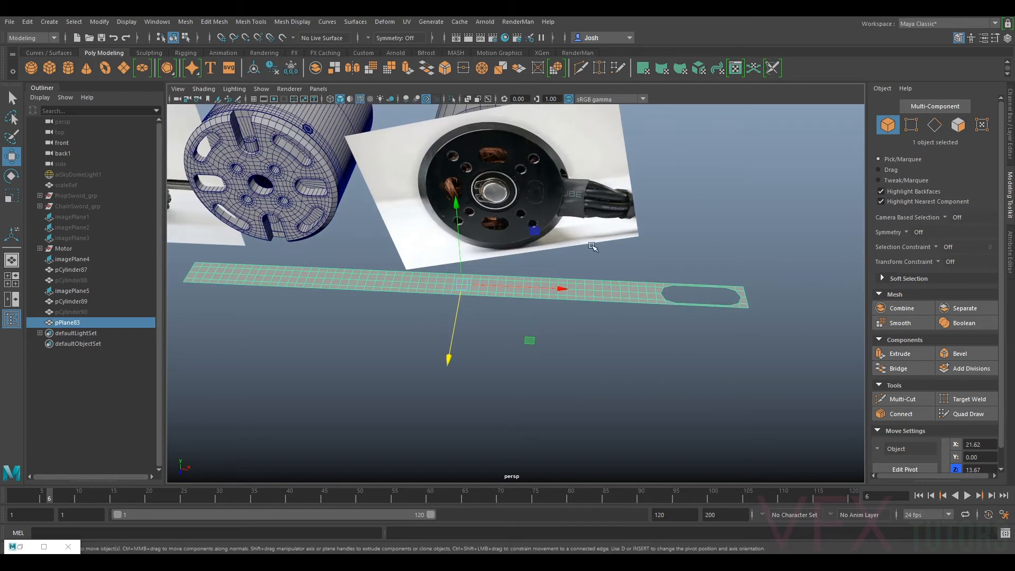
click(387, 22)
mouse_move(435, 183)
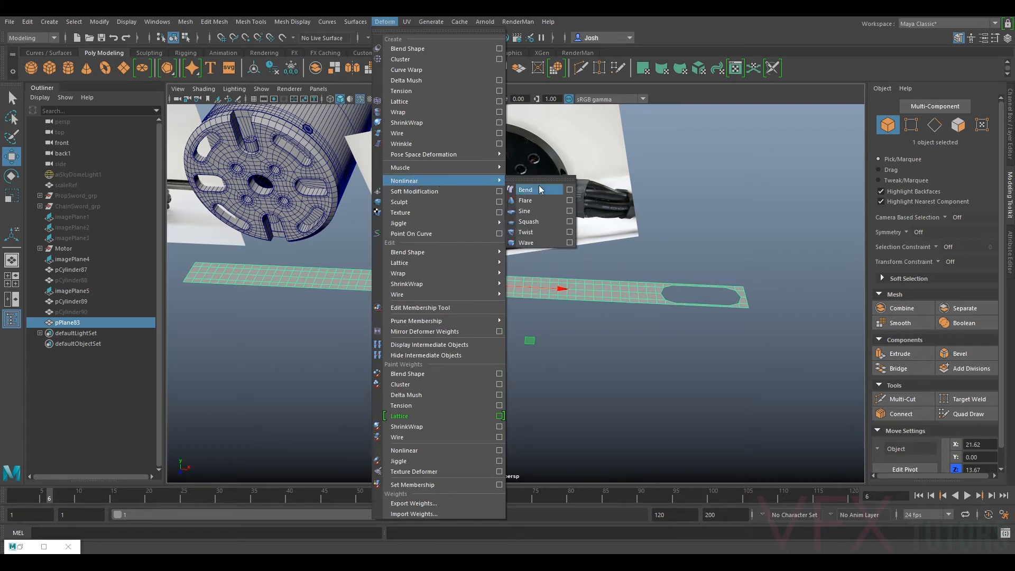
click(526, 189)
- Set the bend deformer's Curvature to 180
alt+drag(534, 280, 519, 266)
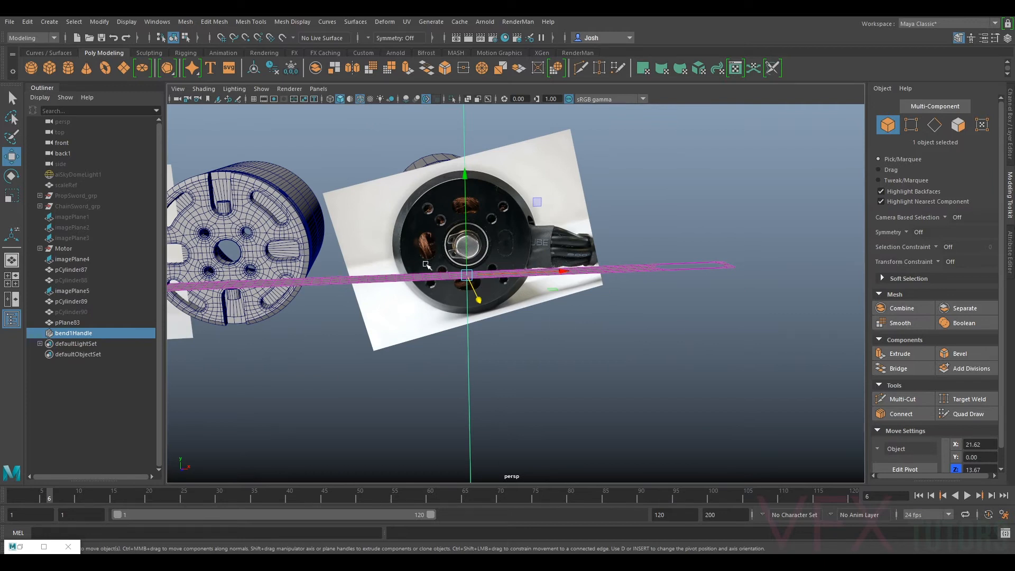
alt+drag(529, 253, 489, 238)
click(1010, 254)
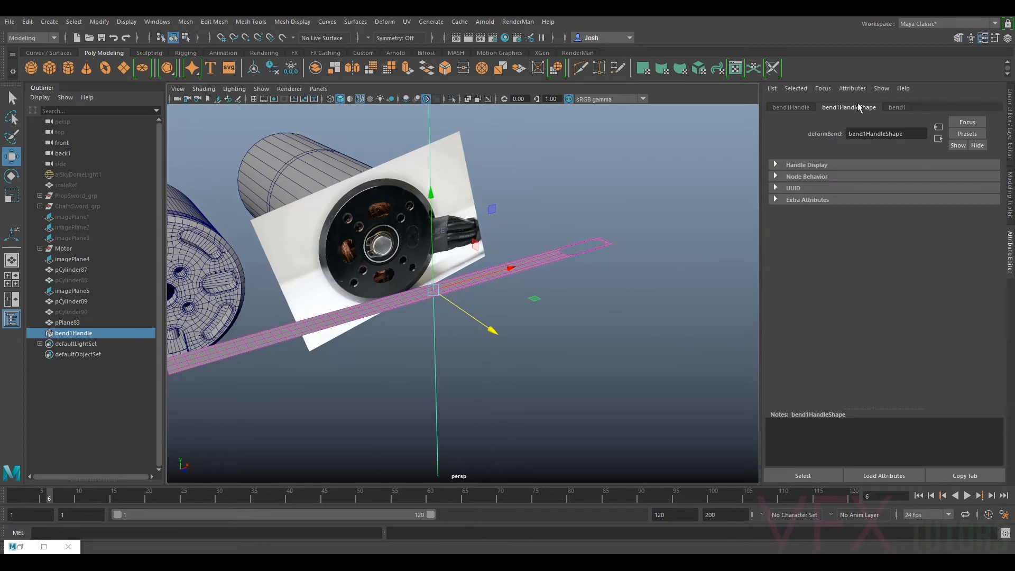
click(900, 109)
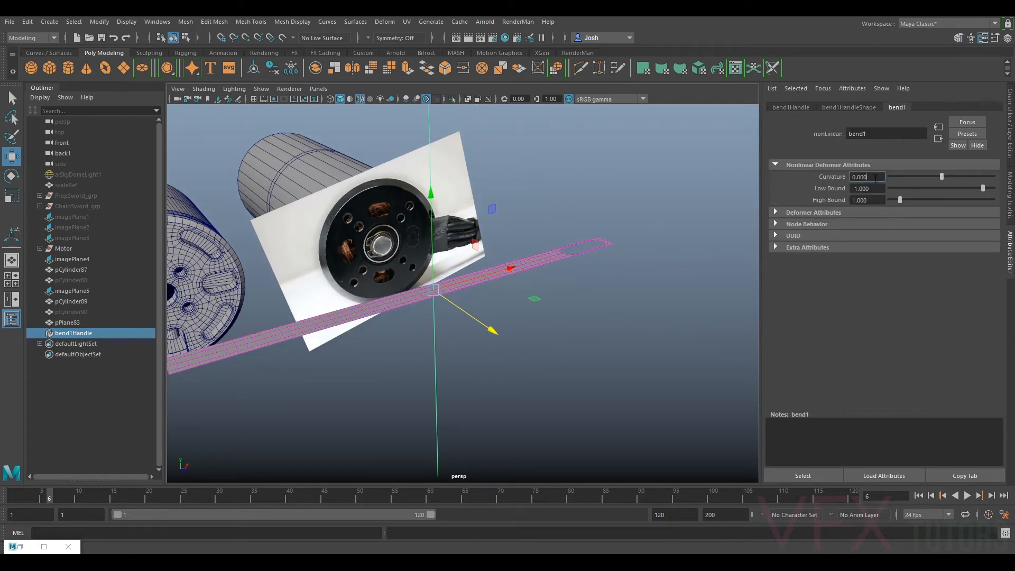
drag(941, 178, 997, 187)
- Rotate the bend handle to a Rotate Z of 90 to curl the strip into a ring
click(1011, 114)
key(e)
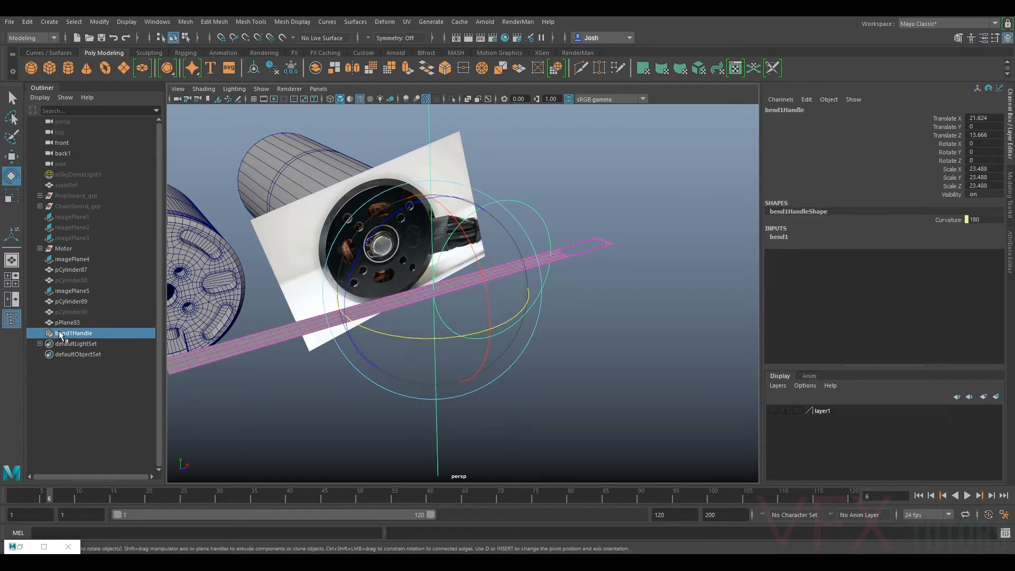
drag(374, 242, 354, 280)
double_click(990, 160)
key(Return)
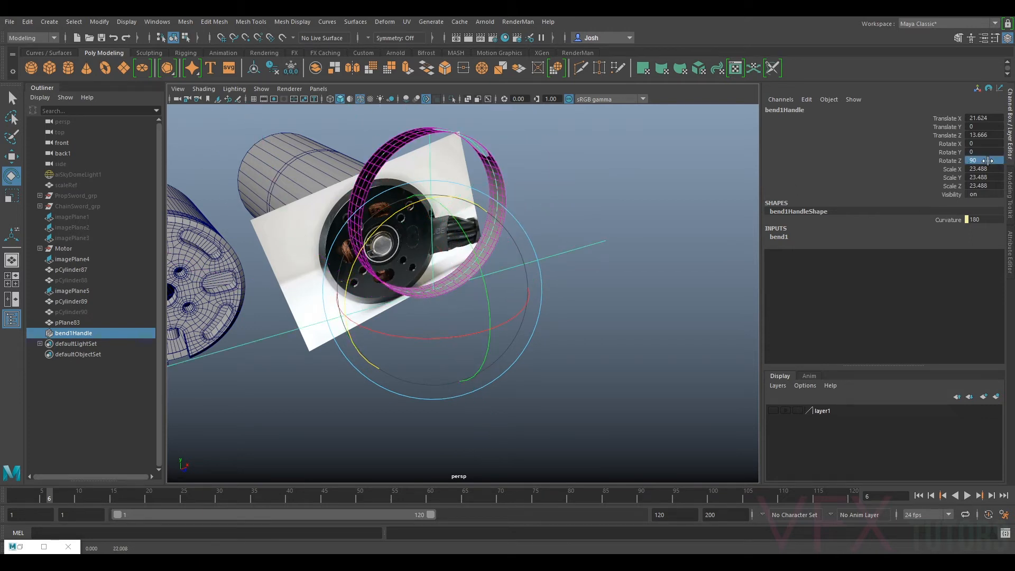
- Set the bend handle's Rotate Z to -90 so the strip curls in the opposite direction
alt+drag(582, 166, 524, 170)
click(987, 159)
text(-)
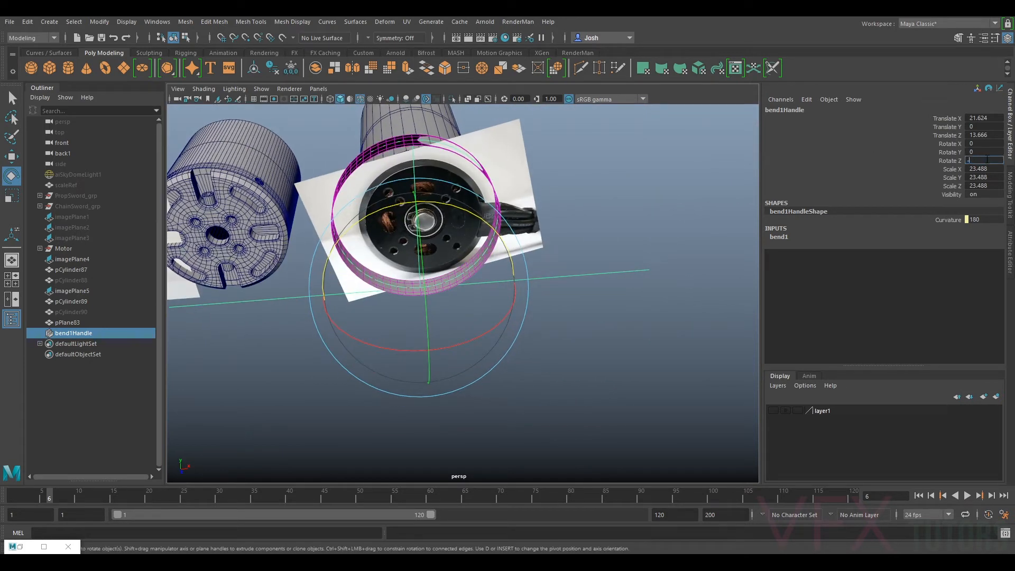
text(90)
key(Return)
alt+drag(587, 232, 503, 317)
alt+middle_drag(503, 318, 537, 259)
scroll(537, 260, up, 5)
alt+drag(537, 259, 492, 268)
click(501, 309)
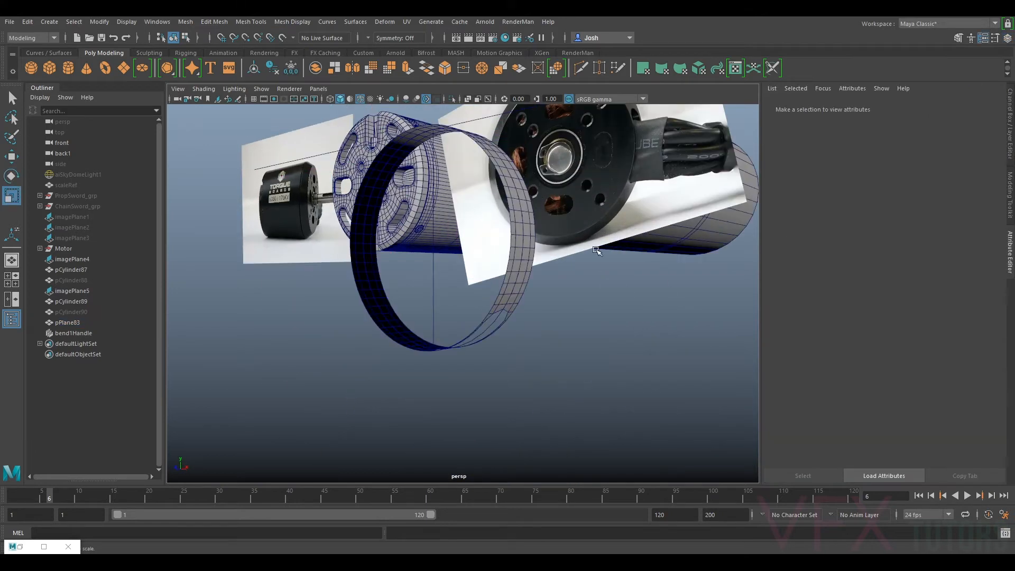
alt+drag(596, 251, 595, 374)
alt+drag(574, 297, 613, 291)
scroll(601, 294, down, 5)
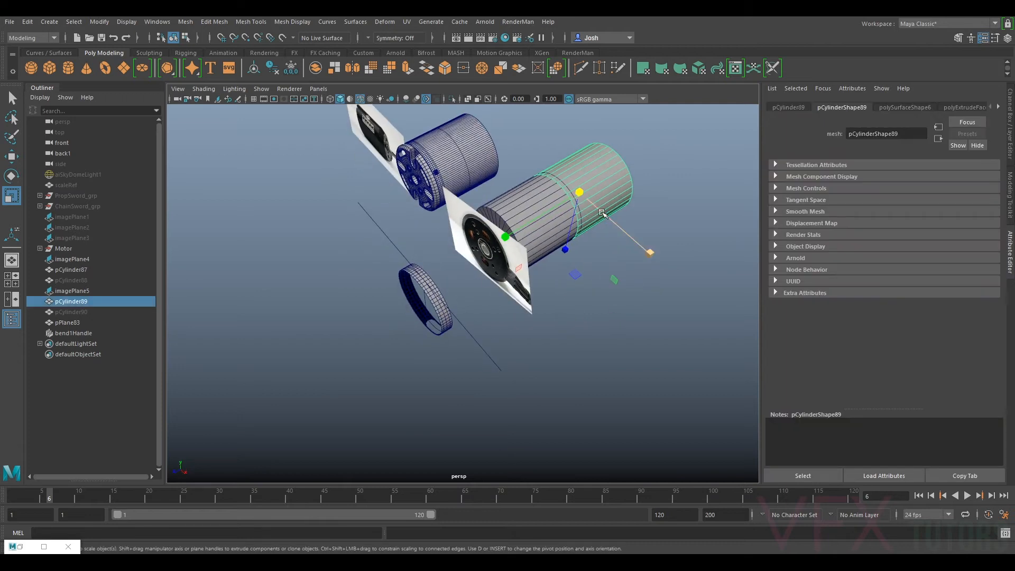
key(w)
alt+drag(602, 213, 533, 276)
scroll(553, 310, up, 5)
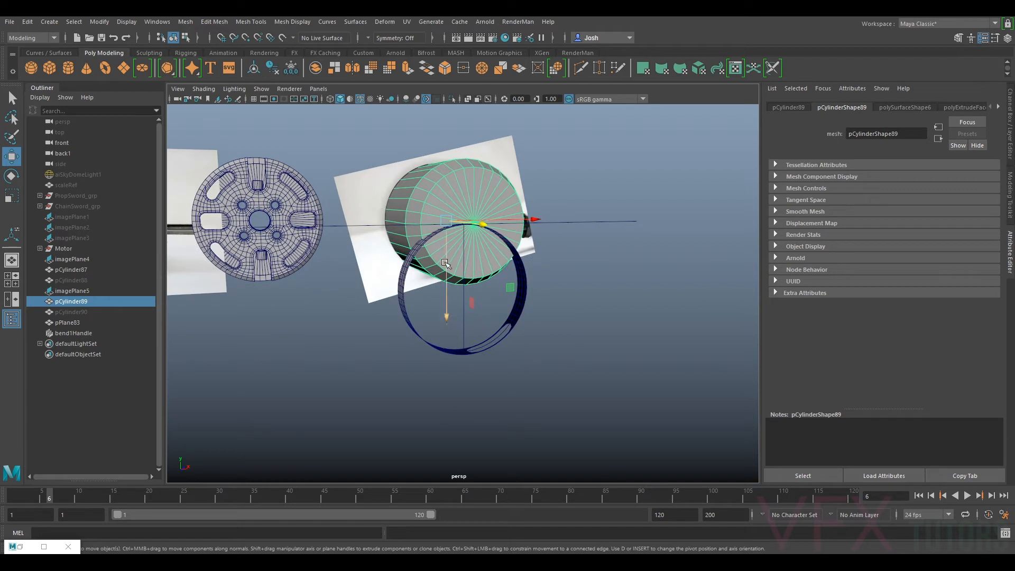
key(ctrl+z)
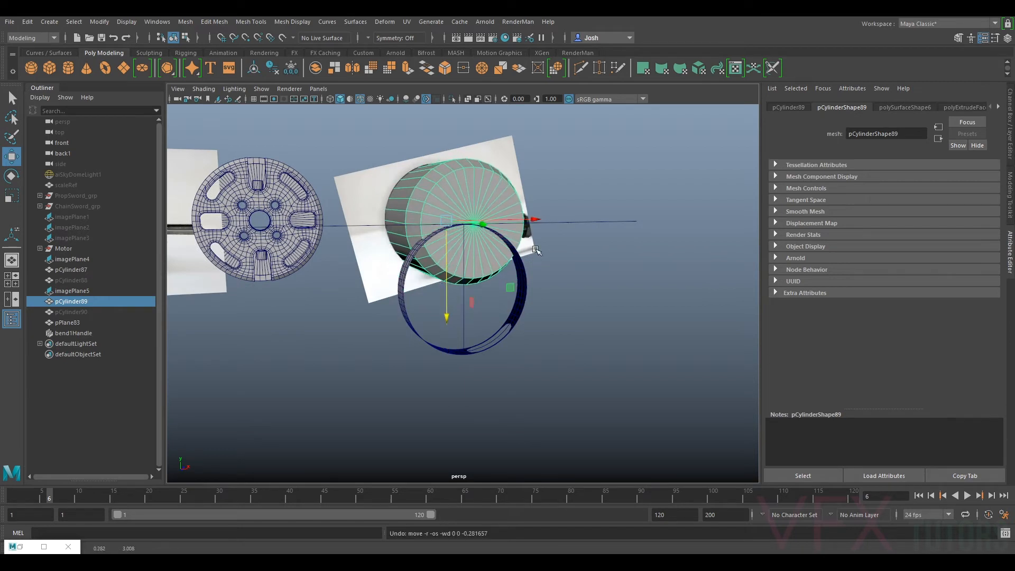
- Try to raise the bend handle alone and together with the bent ring, undoing each move
click(520, 284)
alt+drag(528, 288, 614, 188)
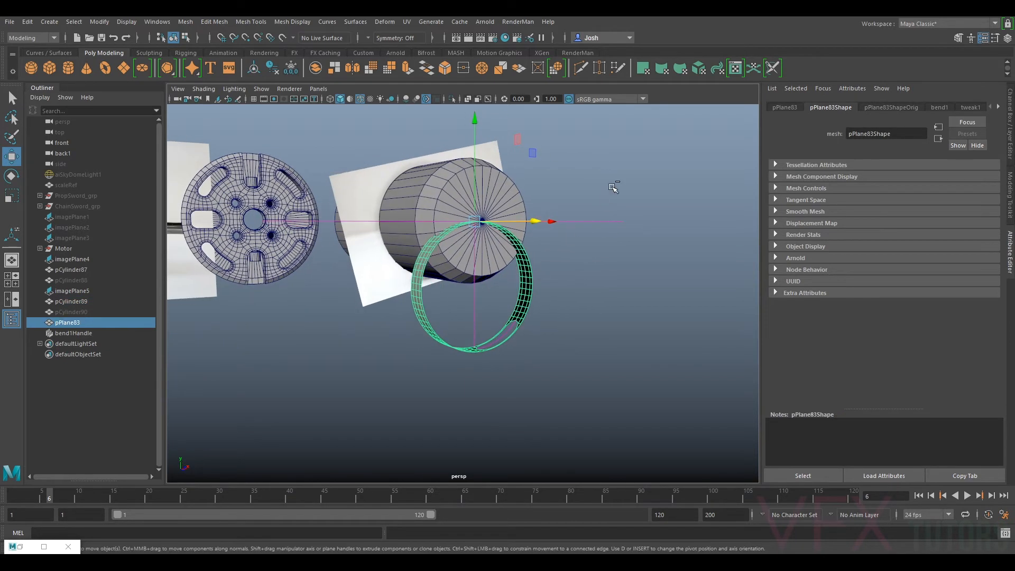
click(603, 223)
click(531, 286)
drag(475, 319, 475, 277)
key(ctrl+z)
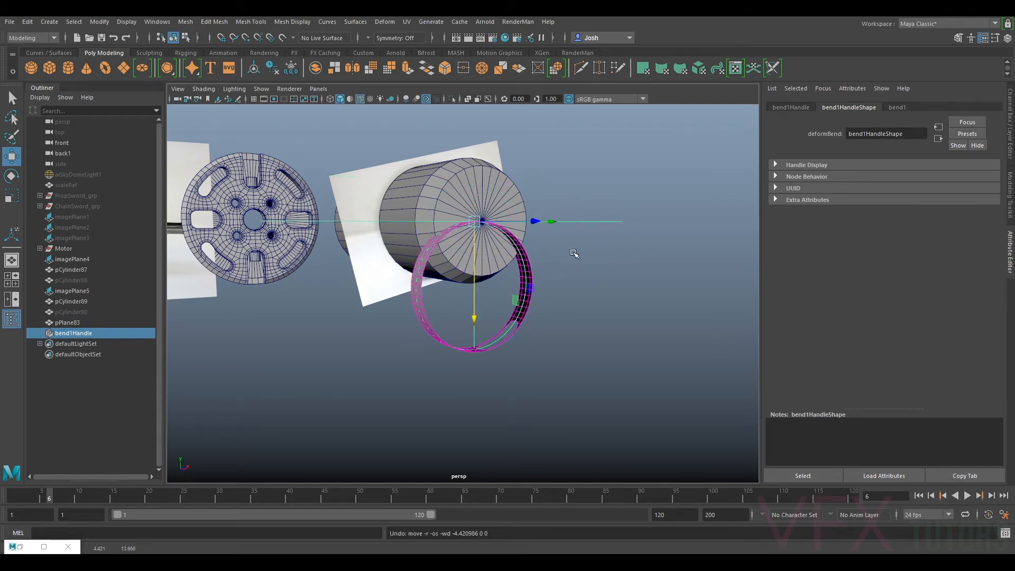
ctrl+click(67, 322)
drag(473, 195, 476, 157)
key(ctrl+z)
- Group the bent ring together with its bend handle
alt+drag(580, 212, 477, 218)
click(555, 308)
click(482, 298)
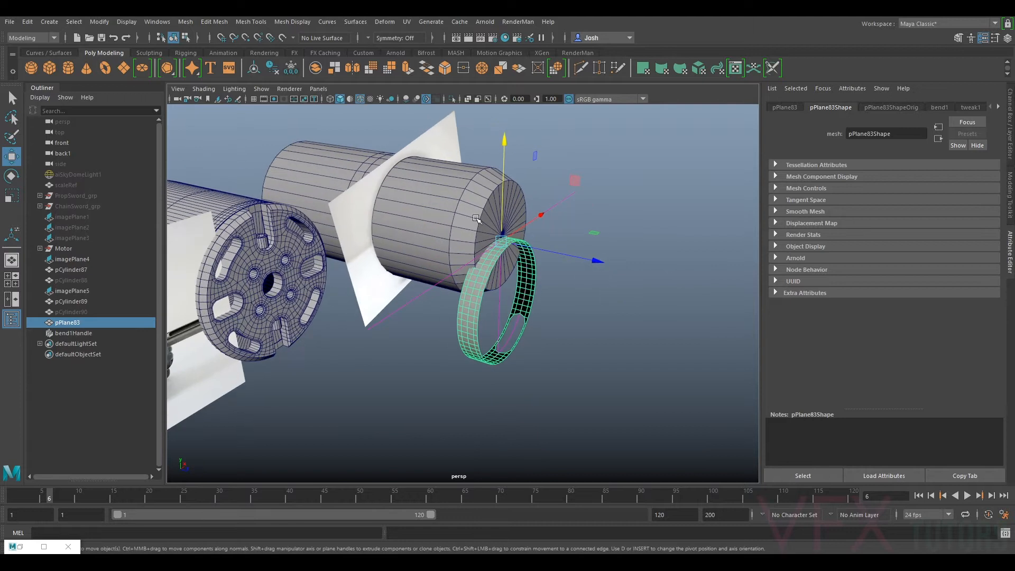
ctrl+click(71, 333)
key(ctrl+g)
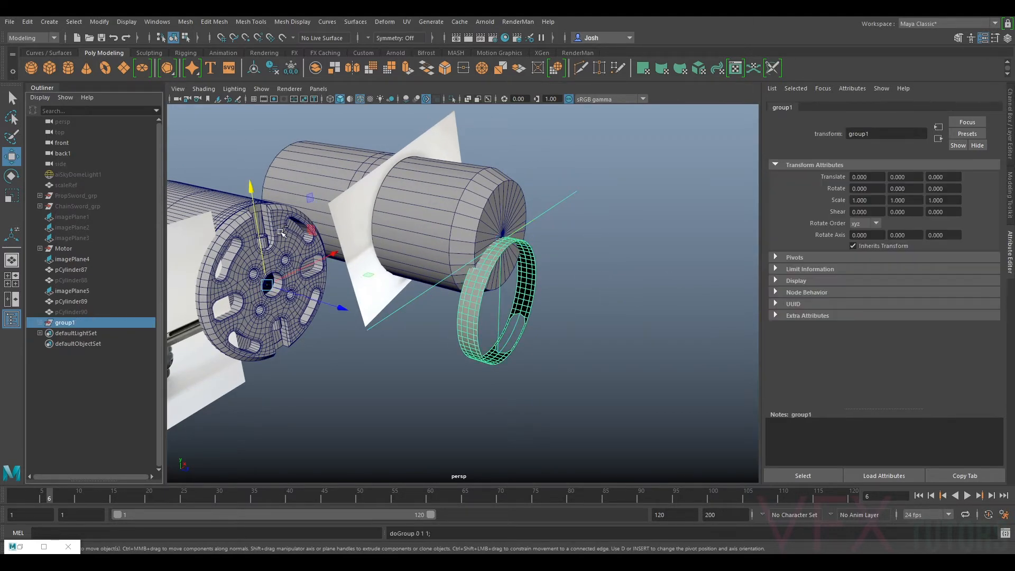
- Center the group's pivot and move the group around the motor cylinder's end, translating it to about 1.483, 7.492, -1.945
click(256, 69)
drag(500, 211, 489, 141)
alt+drag(550, 185, 440, 259)
key(v)
alt+drag(460, 322, 466, 285)
alt+drag(706, 402, 476, 322)
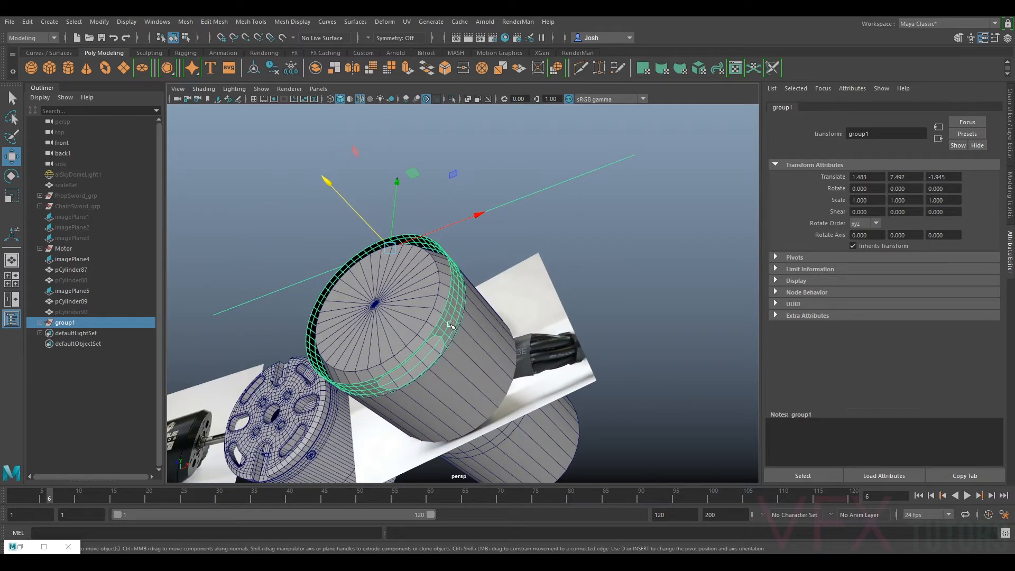
- Examine how the bent ring and its slot fit around the end of the motor cylinder
click(644, 288)
click(441, 328)
alt+drag(441, 329, 477, 313)
scroll(469, 411, up, 4)
alt+drag(460, 429, 449, 400)
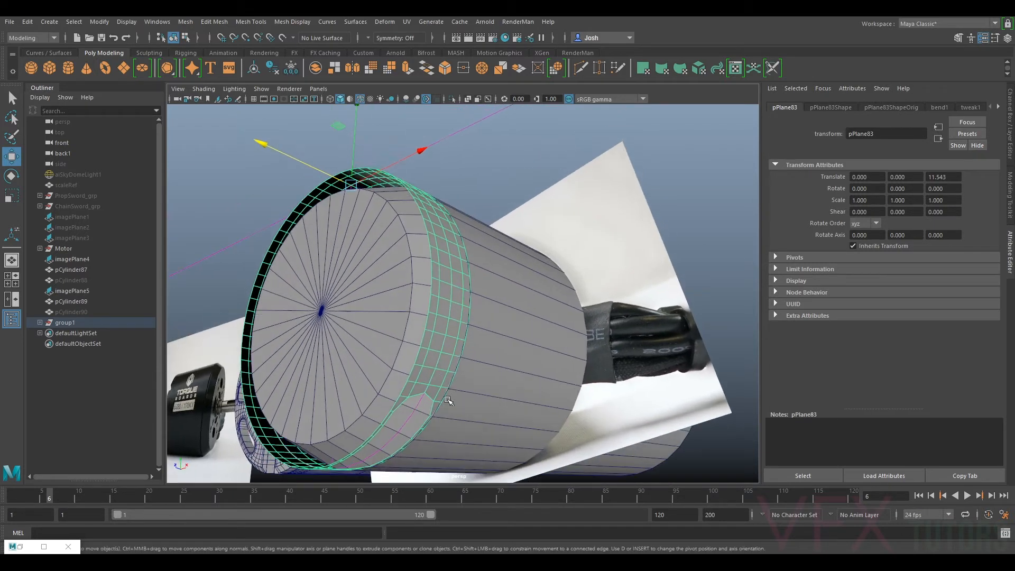
alt+drag(437, 328, 477, 355)
alt+drag(412, 375, 413, 324)
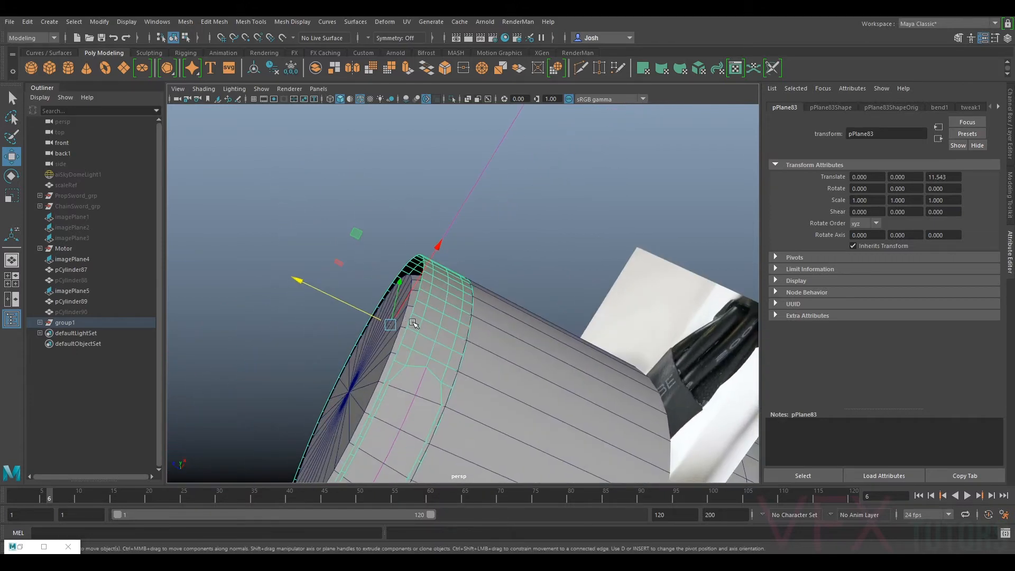
scroll(488, 290, down, 5)
click(528, 248)
mouse_move(524, 260)
alt+mouse_down()
mouse_move(494, 301)
mouse_move(513, 268)
alt+mouse_up()
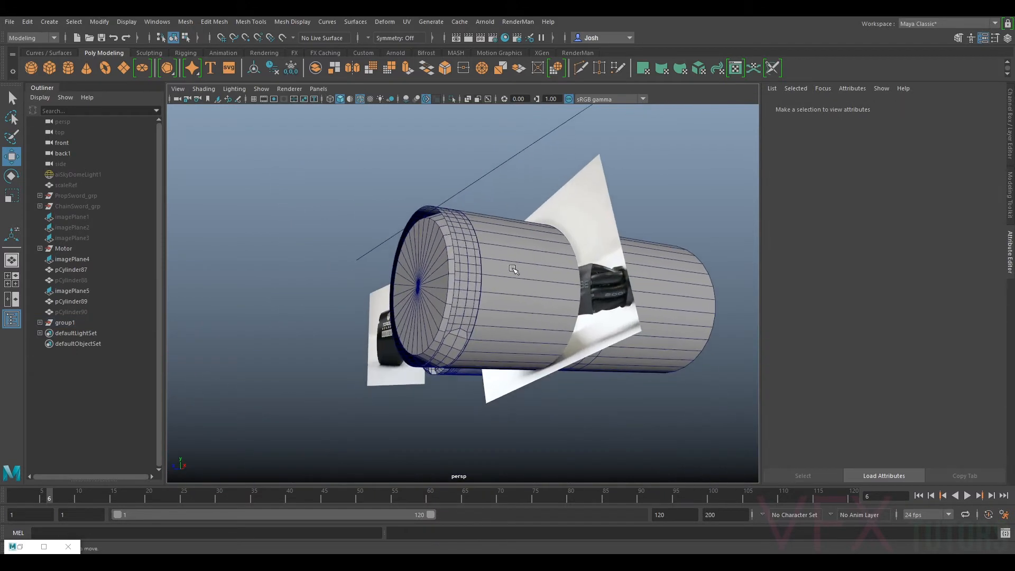
- Select the bent ring inside the group and add a Lattice deformer to it
click(468, 258)
alt+drag(489, 219, 429, 219)
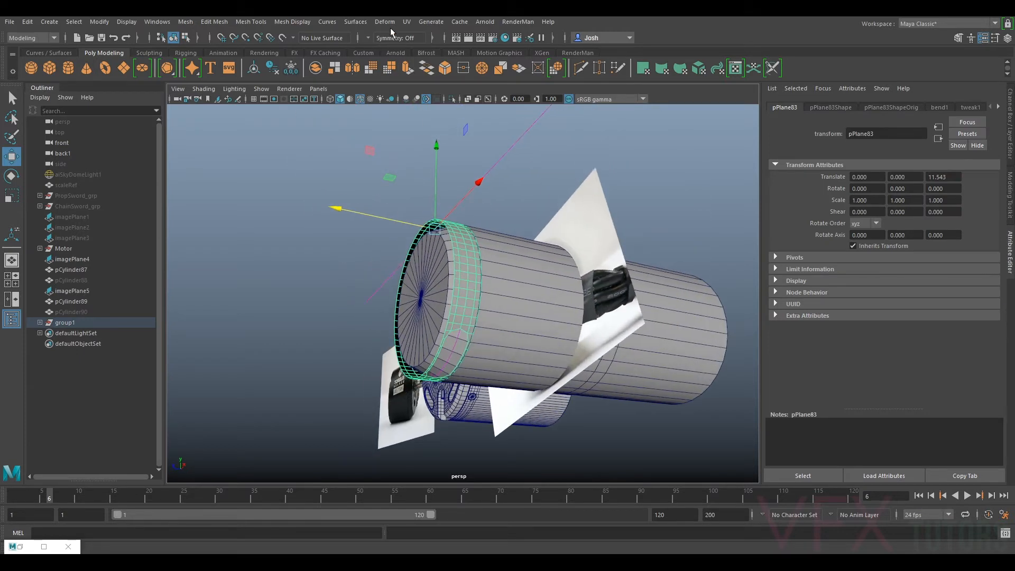
click(40, 322)
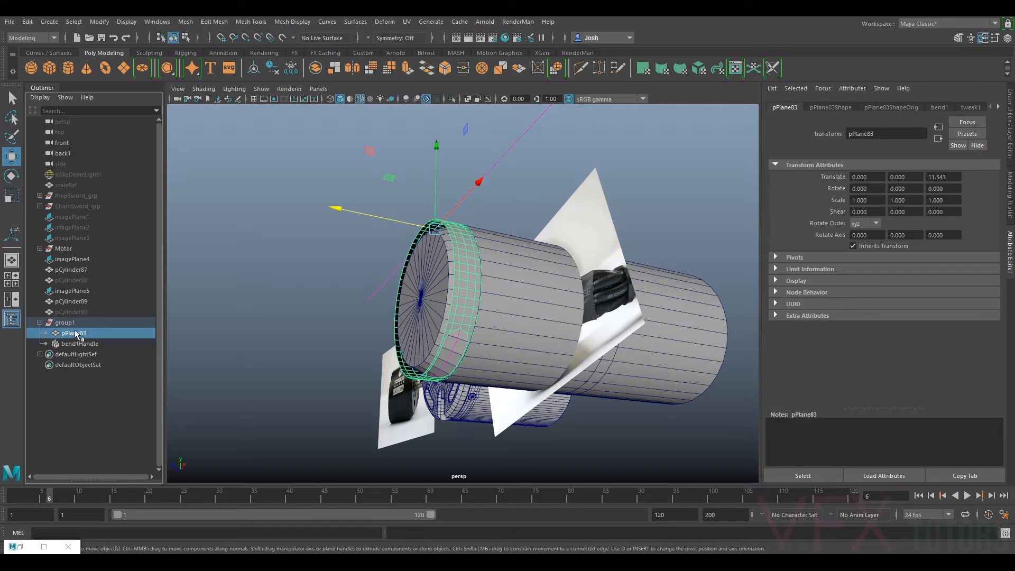
click(385, 21)
click(409, 102)
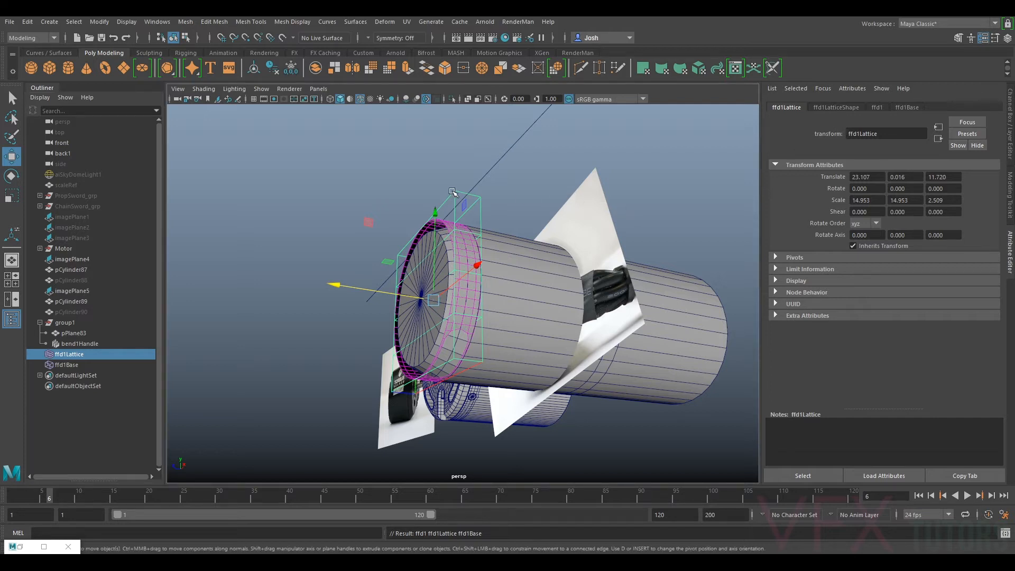
- Try to move a single upper lattice point in lattice point mode and undo the move
right_drag(458, 199, 454, 167)
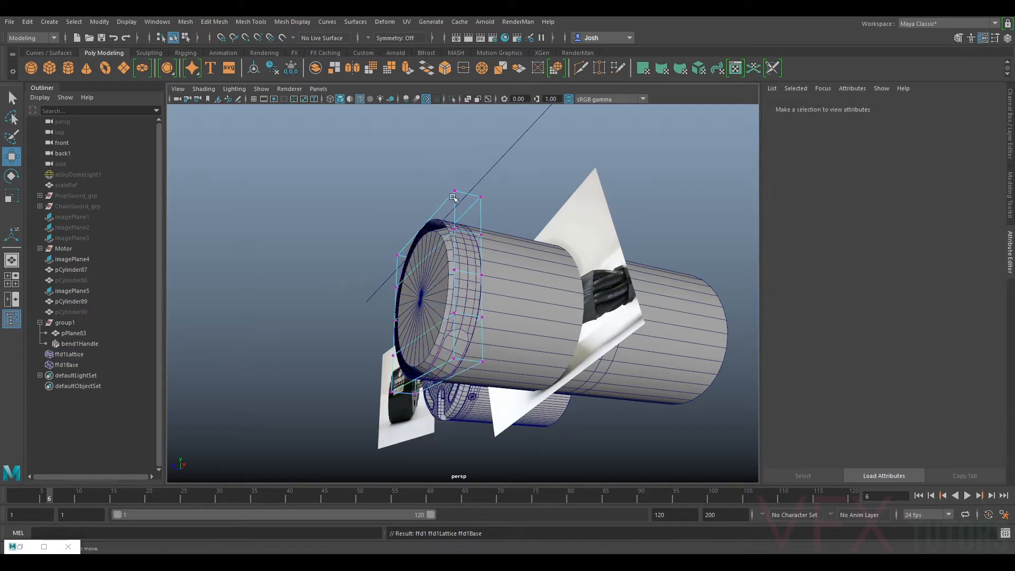
click(458, 192)
alt+drag(458, 191, 386, 221)
key(ctrl+z)
alt+drag(498, 220, 492, 225)
- Try pulling the upper rows of lattice points upward to deform the ring, undoing each move
drag(432, 157, 525, 235)
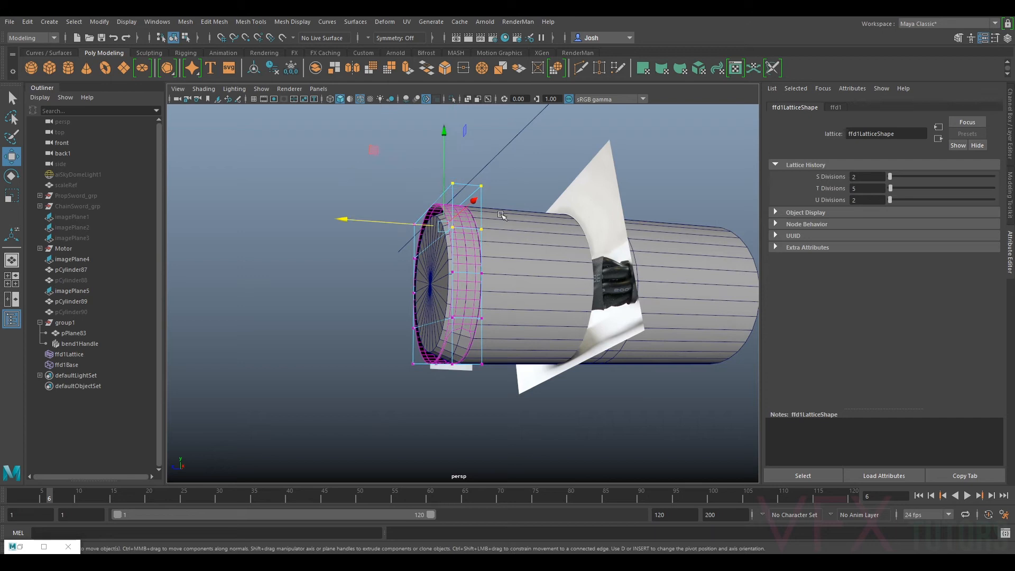
drag(427, 217, 443, 172)
key(ctrl+z)
alt+drag(586, 168, 456, 156)
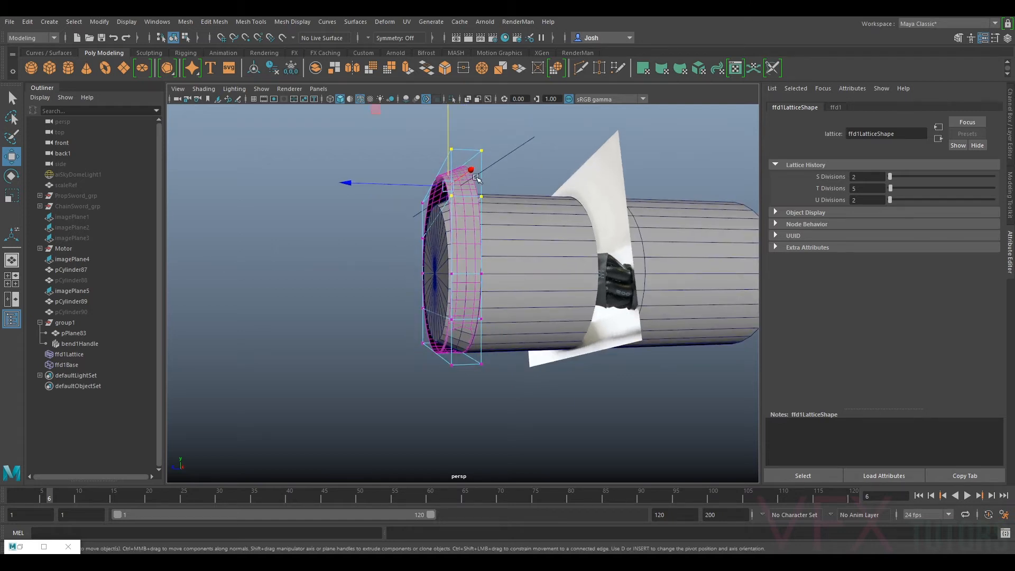
key(ctrl+z)
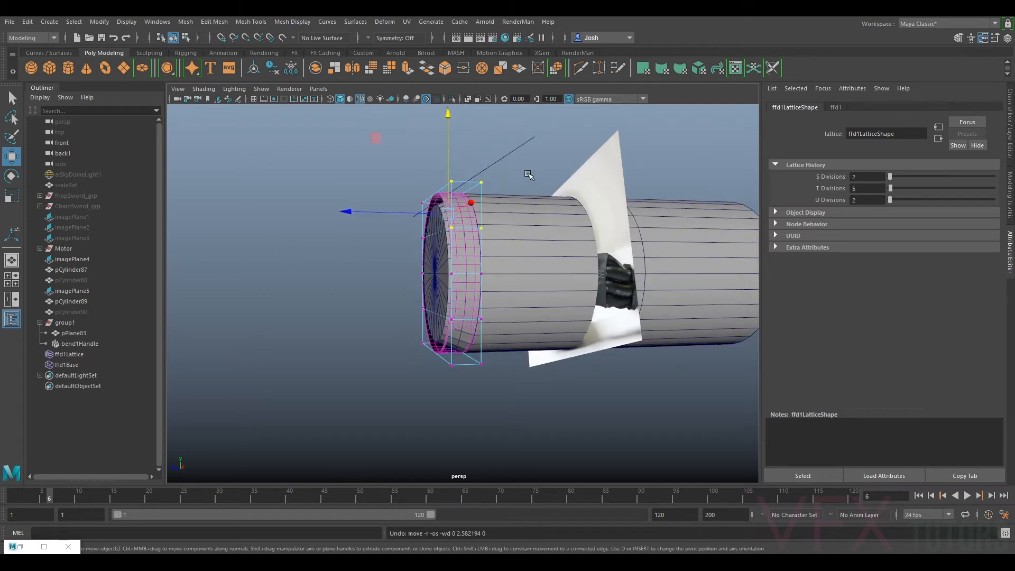
click(526, 183)
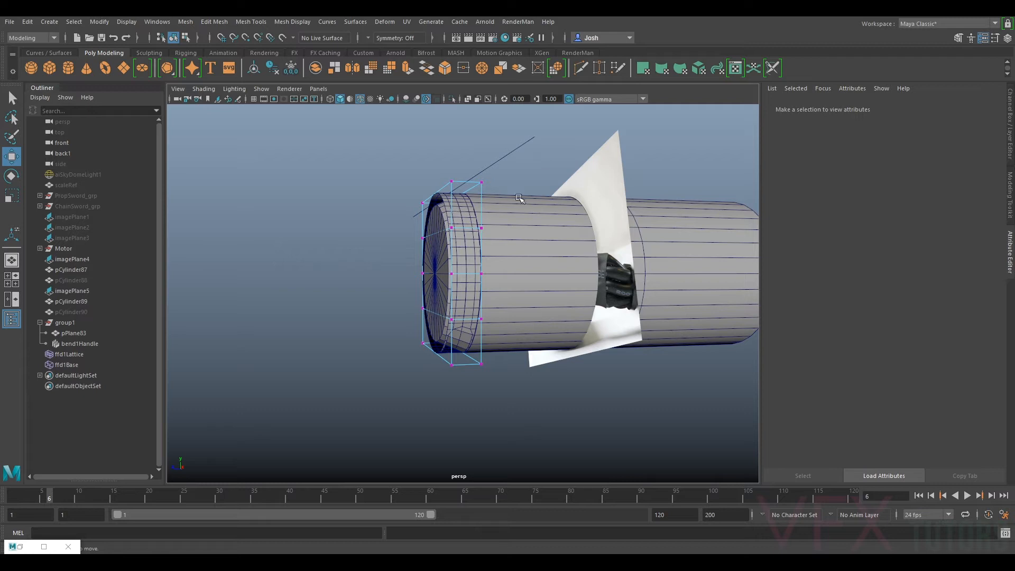
key(ctrl+z)
key(ctrl+z)
- Select the ring's lattice and set its S Divisions to 3 and T Divisions to 3
right_drag(441, 195, 550, 164)
click(550, 165)
click(481, 184)
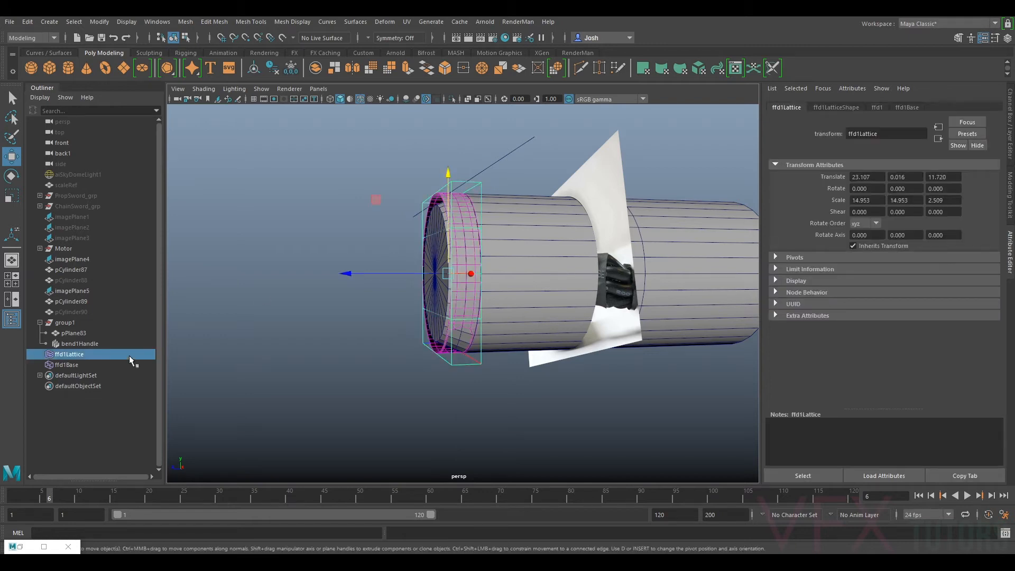
click(830, 107)
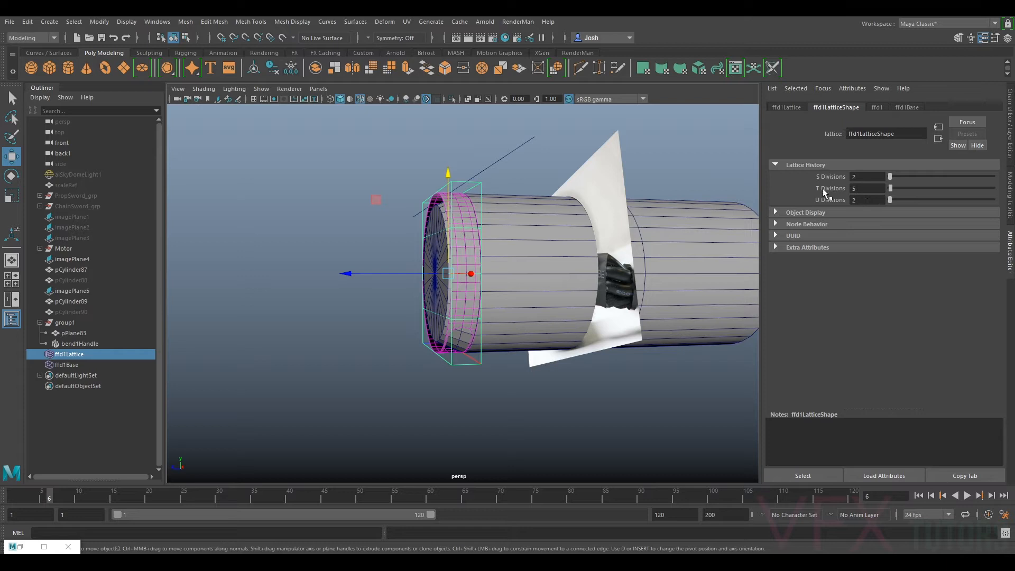
alt+drag(409, 234, 458, 195)
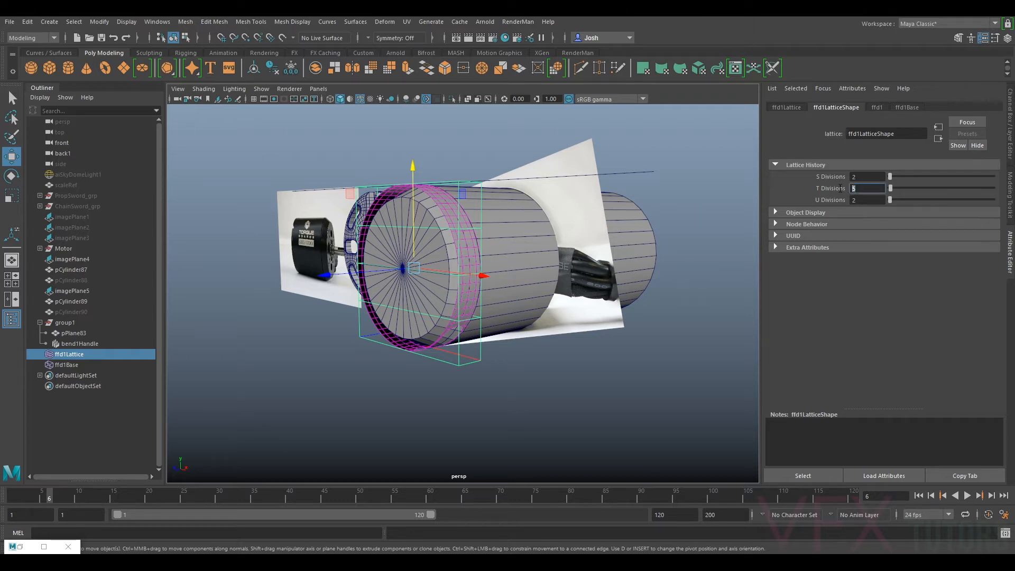
key(Return)
key(Return)
alt+drag(442, 230, 431, 323)
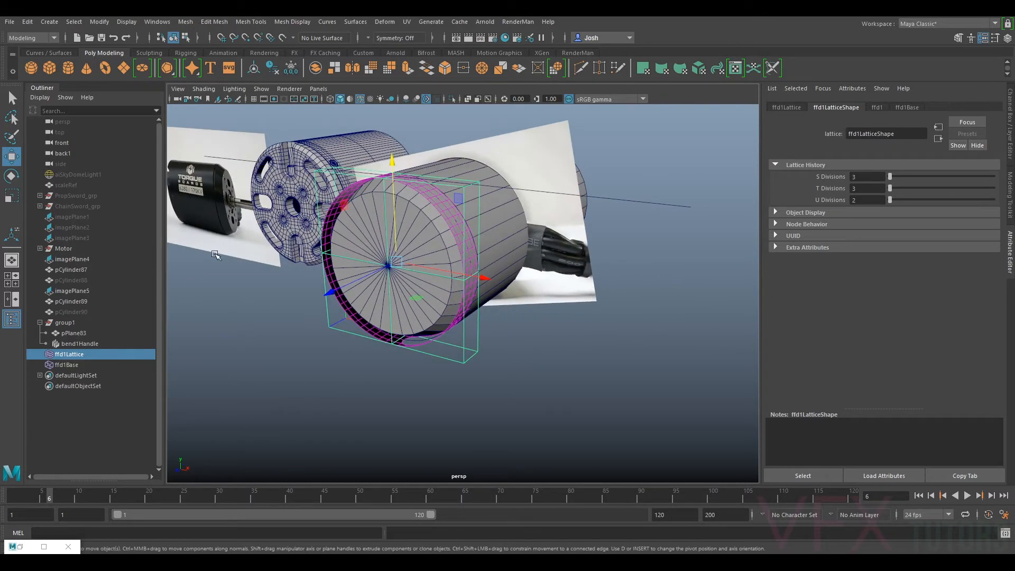
alt+drag(320, 344, 458, 228)
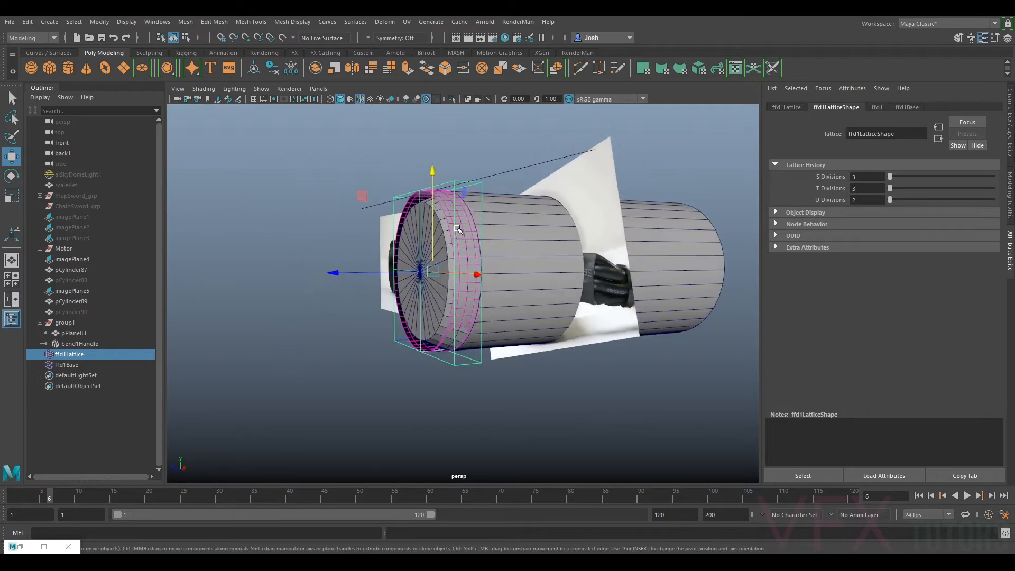
- Select the lattice points at the cylinder's end face and scale them down uniformly to taper the ring's outer edge
mouse_move(457, 186)
right_down()
mouse_move(456, 195)
mouse_move(454, 169)
right_up()
alt+drag(409, 213, 376, 212)
drag(385, 160, 492, 366)
key(r)
scroll(366, 275, up, 5)
alt+drag(311, 292, 332, 288)
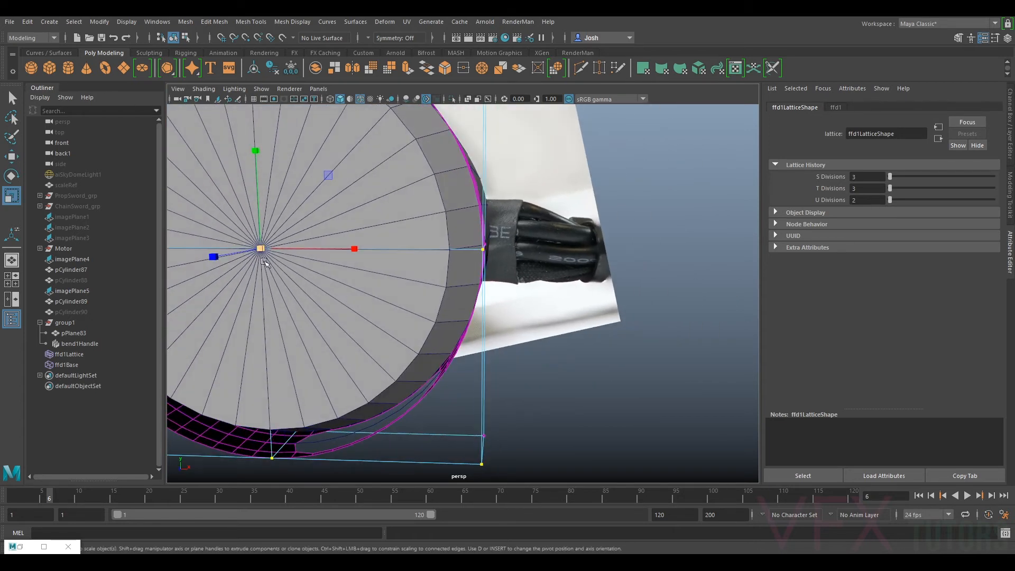
drag(263, 251, 218, 262)
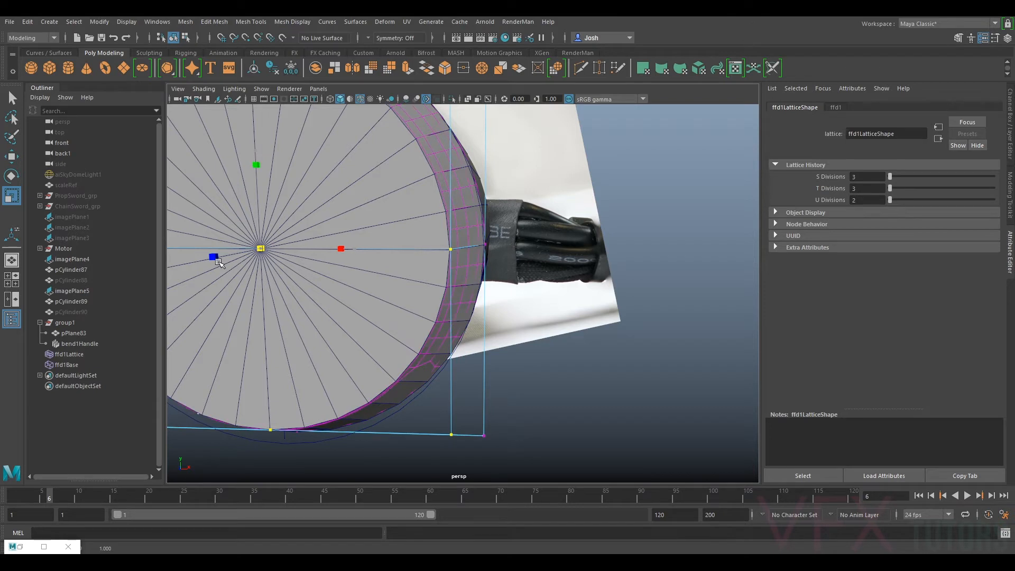
- Fine-tune the scale of the end-face lattice points so the ring follows the cylinder's chamfered edge
alt+drag(424, 315, 449, 272)
alt+middle_drag(449, 273, 507, 259)
scroll(431, 307, up, 2)
alt+drag(431, 303, 419, 316)
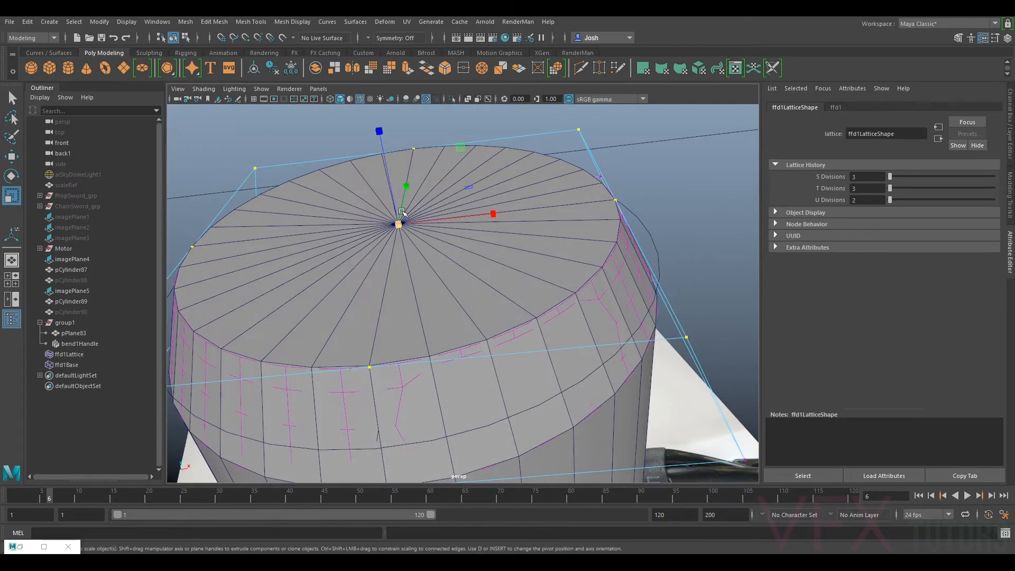
drag(400, 225, 400, 226)
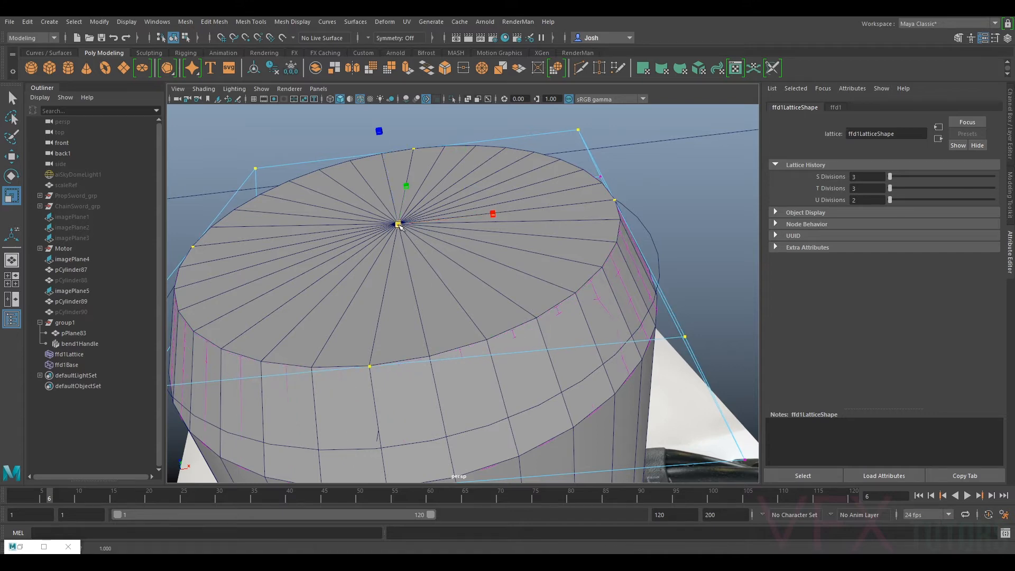
alt+drag(522, 300, 456, 137)
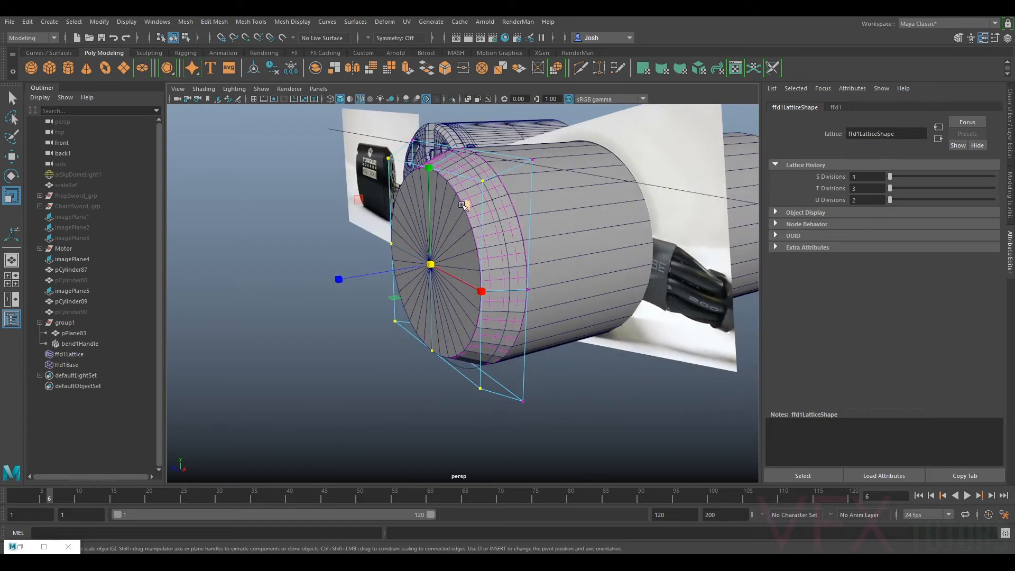
- Return to object mode and move the motor cylinder away so the tapered ring stands free
click(484, 255)
right_drag(487, 187, 535, 165)
click(338, 238)
click(577, 234)
key(w)
drag(582, 254, 740, 257)
alt+drag(457, 407, 517, 295)
click(624, 177)
alt+drag(624, 177, 573, 270)
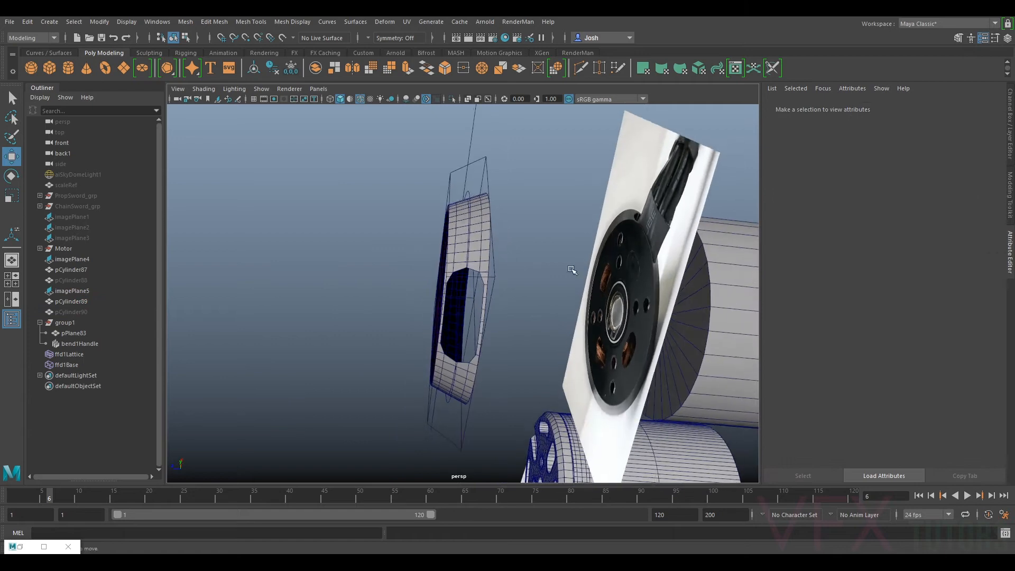
- Select the tapered ring and delete its construction history to bake in the bend and lattice deformations
alt+drag(336, 226, 394, 280)
alt+drag(576, 261, 555, 294)
click(462, 185)
alt+drag(417, 235, 535, 294)
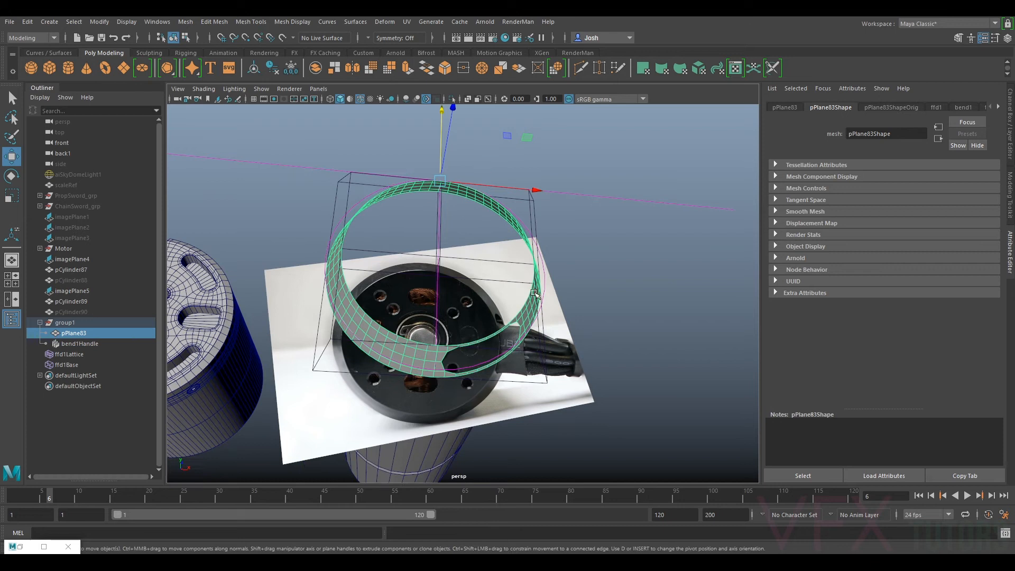
alt+drag(684, 268, 485, 185)
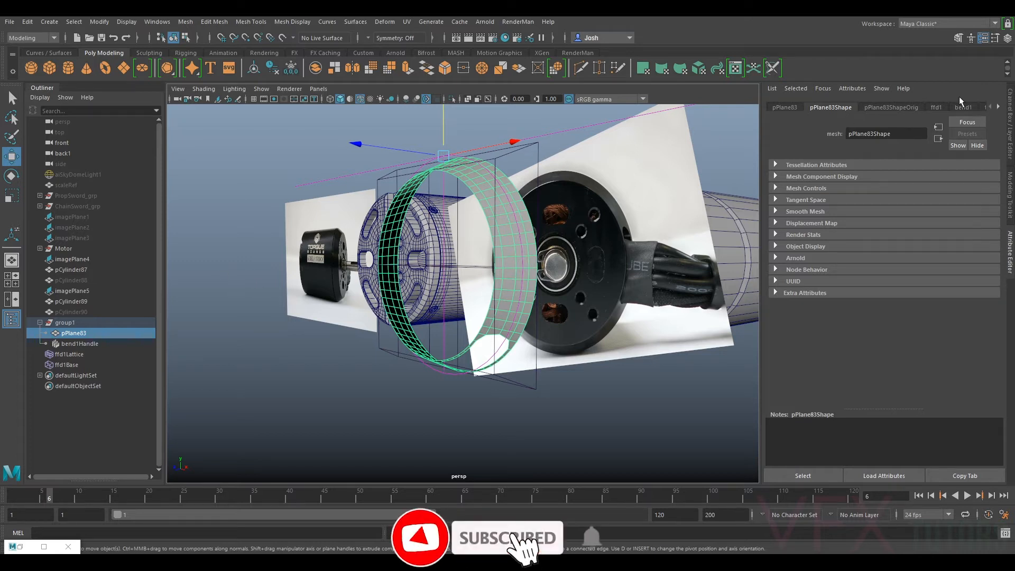
click(998, 106)
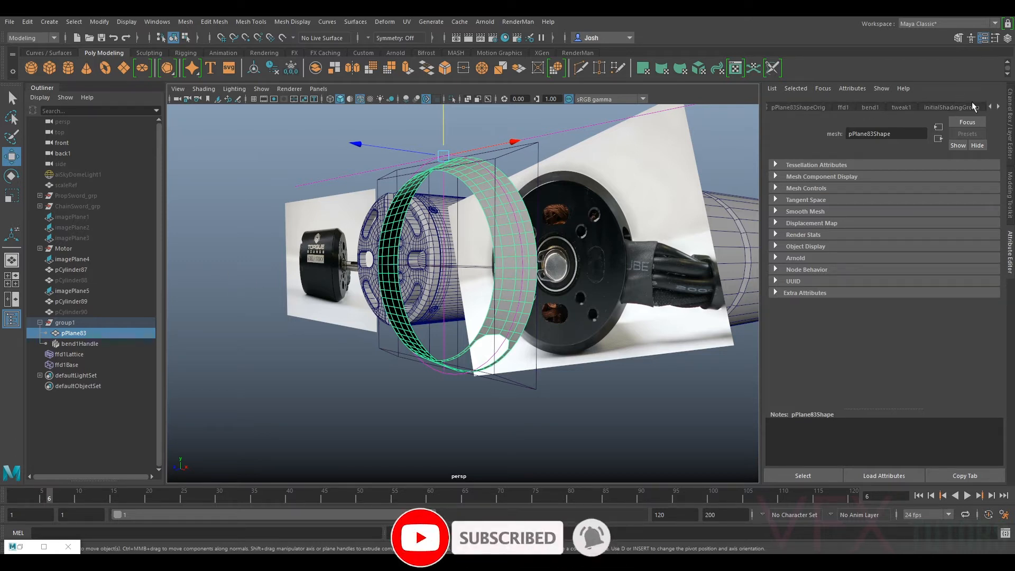
click(988, 108)
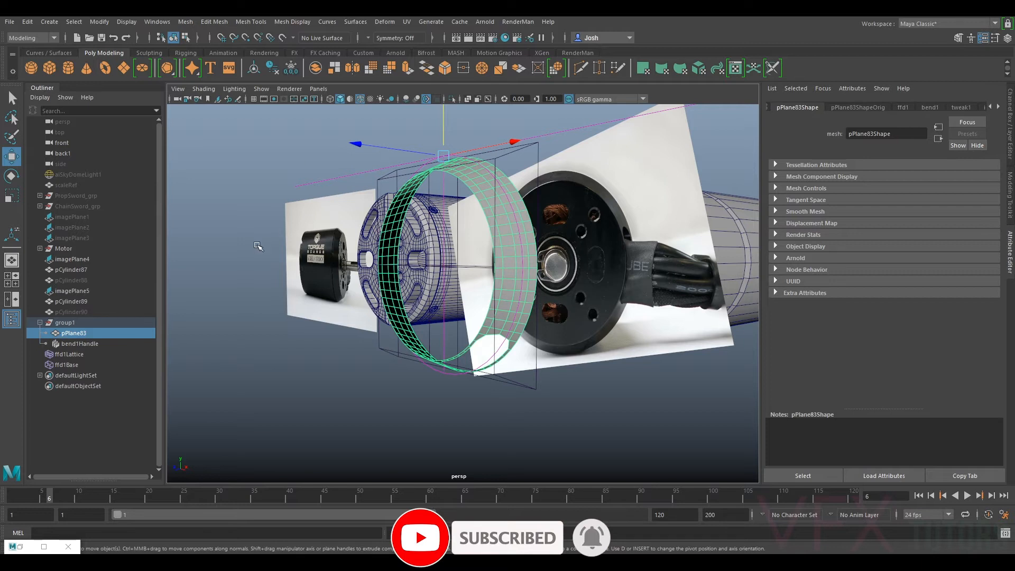
click(220, 281)
click(507, 251)
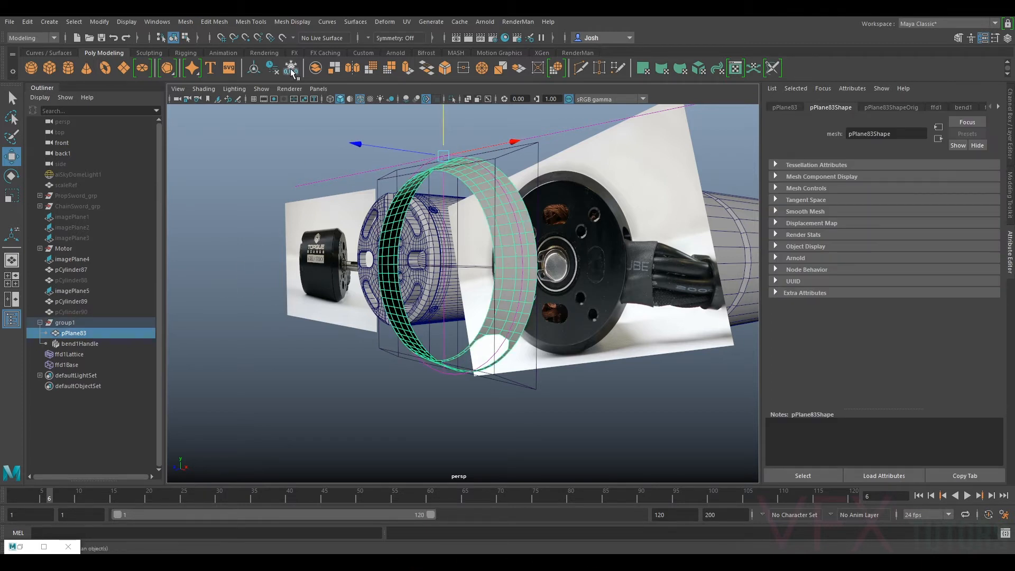
click(273, 68)
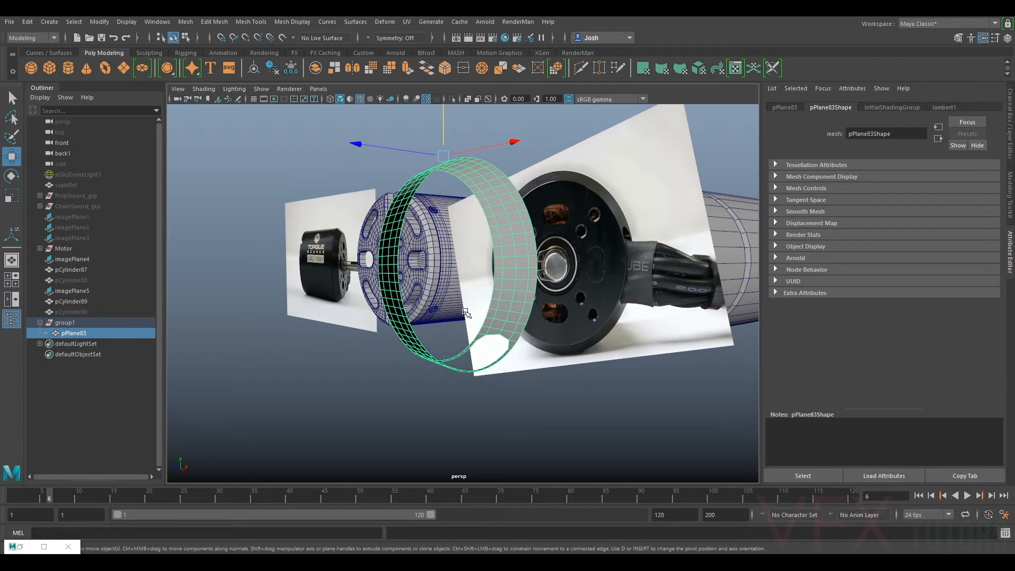
- Select all vertices of the ring and merge them to close its seam
alt+drag(507, 316, 542, 292)
key(3)
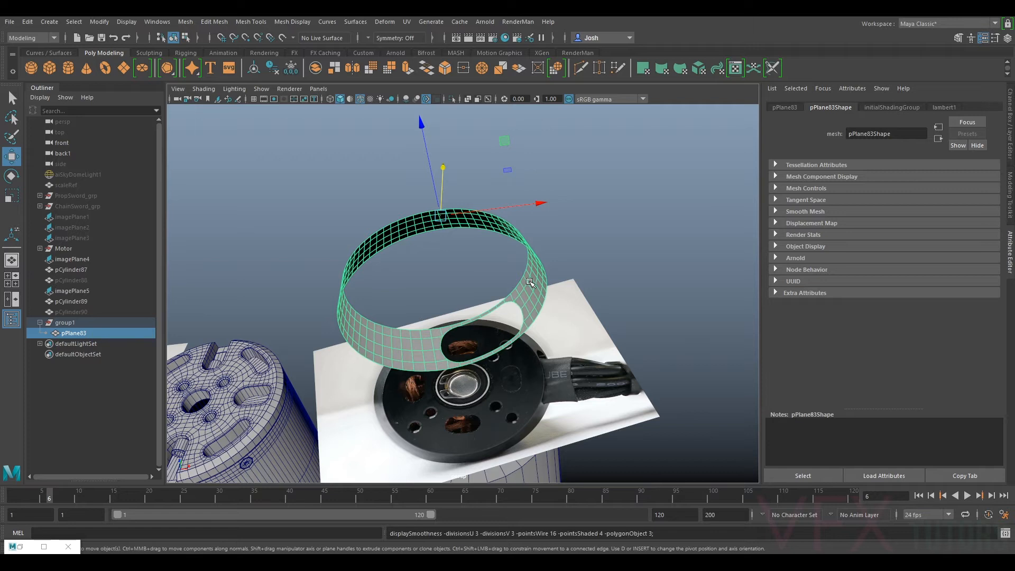
key(1)
right_drag(530, 260, 491, 256)
drag(618, 171, 316, 422)
alt+drag(469, 276, 478, 305)
alt+drag(450, 339, 433, 264)
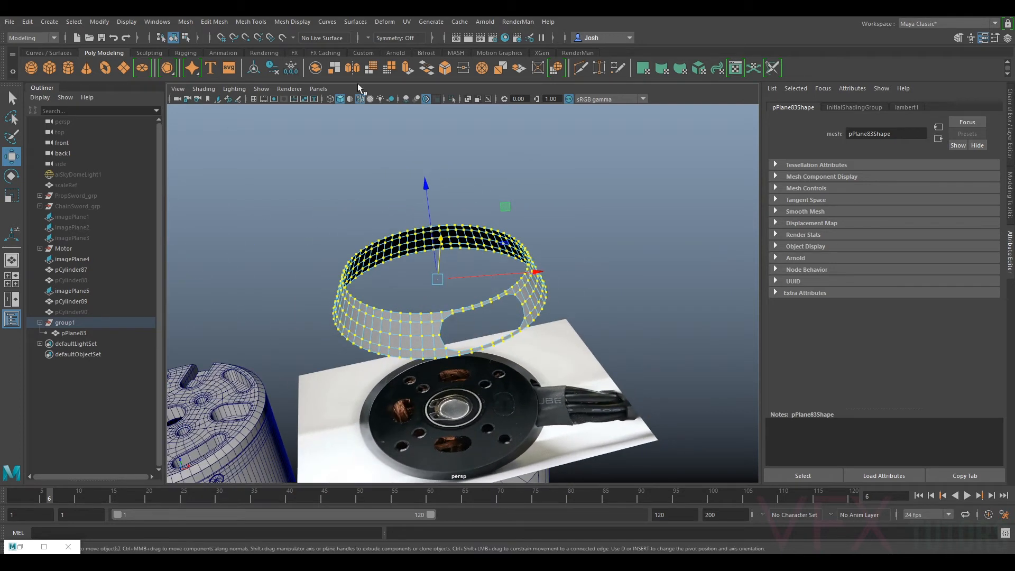
click(227, 21)
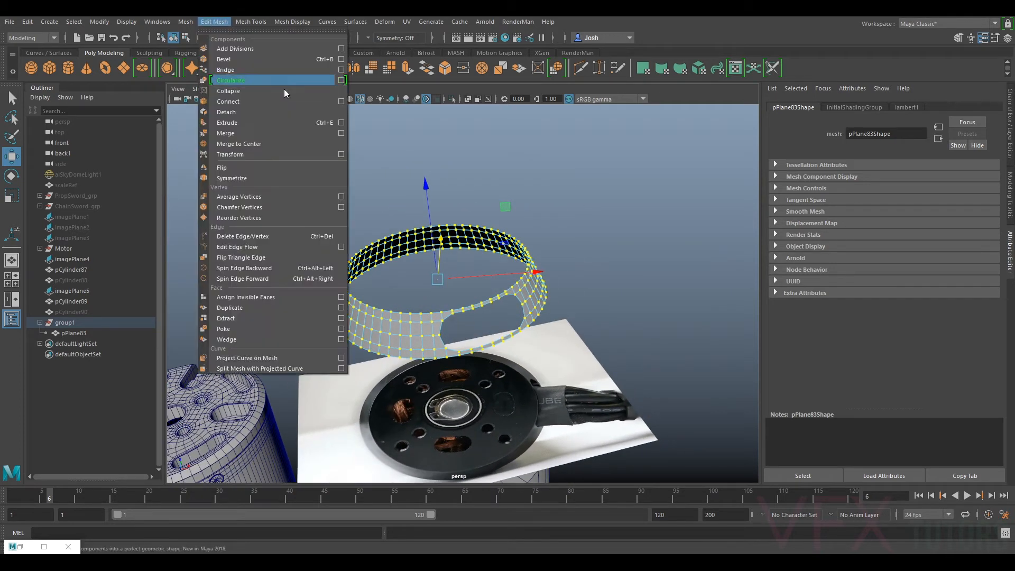
click(255, 136)
- Return the ring to object mode and reselect it with smooth preview off
right_drag(533, 258, 594, 245)
key(q)
click(616, 231)
alt+drag(597, 232, 516, 244)
click(527, 290)
scroll(516, 283, down, 6)
key(1)
key(1)
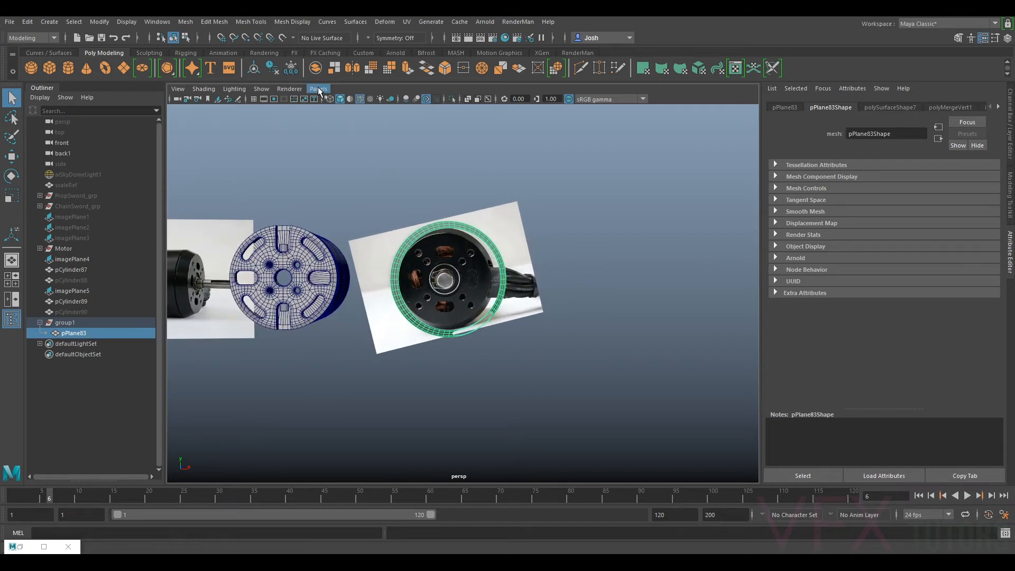
- In the front view, rotate the ring about 62 degrees counter-clockwise so its slot lines up with the cable in the reference image
alt+drag(605, 281, 514, 294)
scroll(480, 328, up, 5)
alt+drag(481, 328, 448, 231)
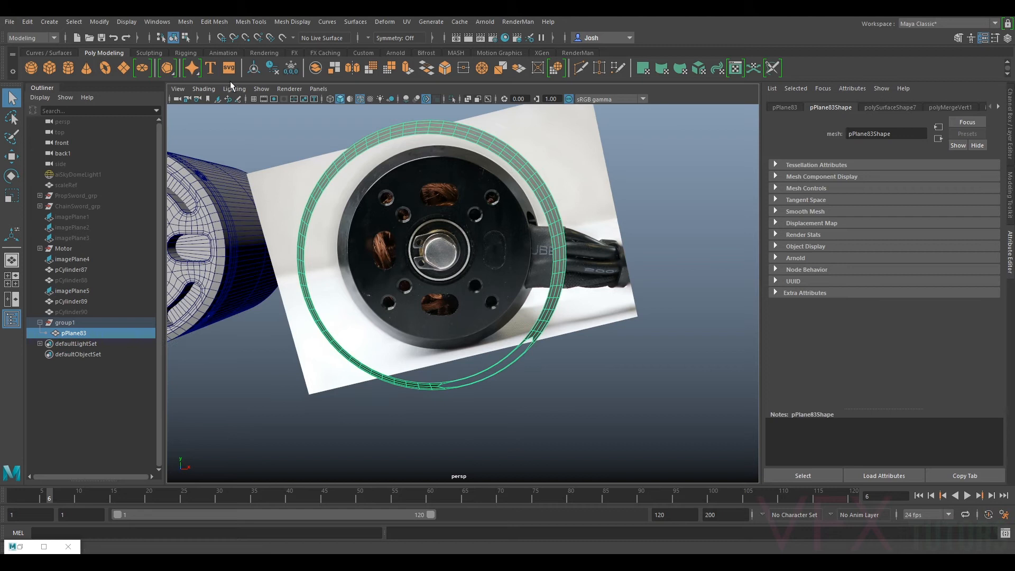
click(319, 89)
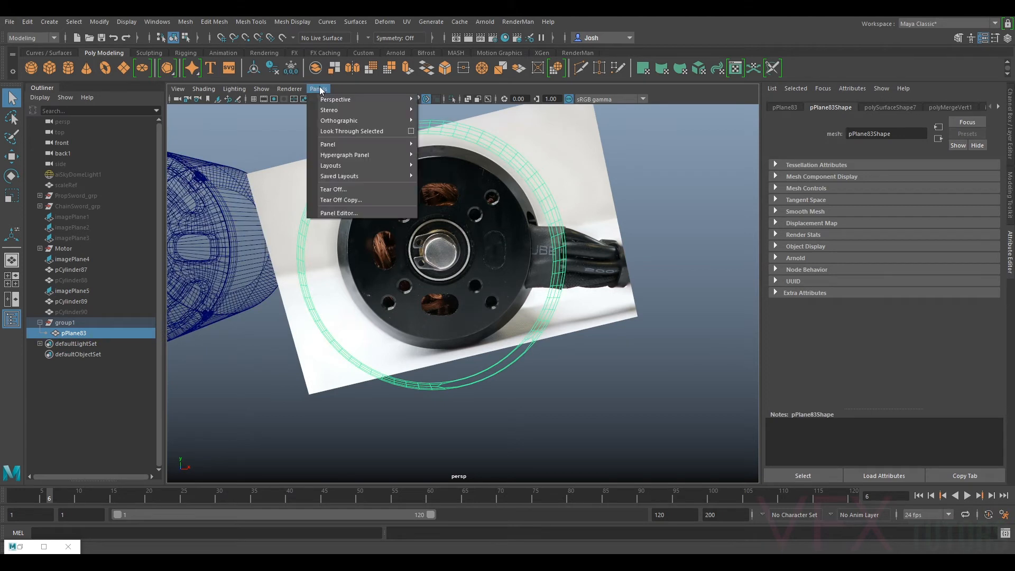
mouse_move(370, 121)
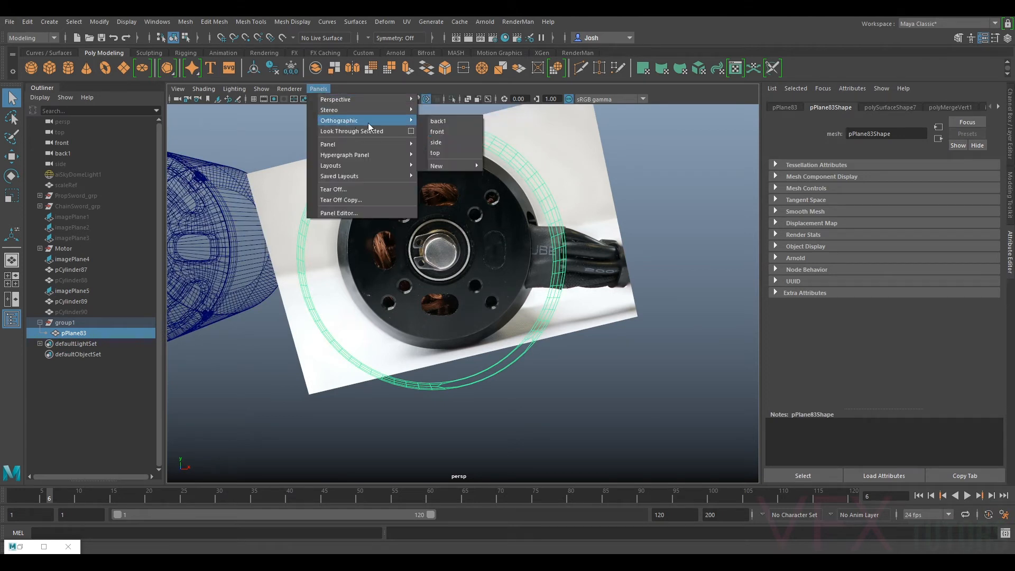
click(456, 129)
scroll(354, 168, down, 4)
alt+middle_drag(353, 168, 535, 179)
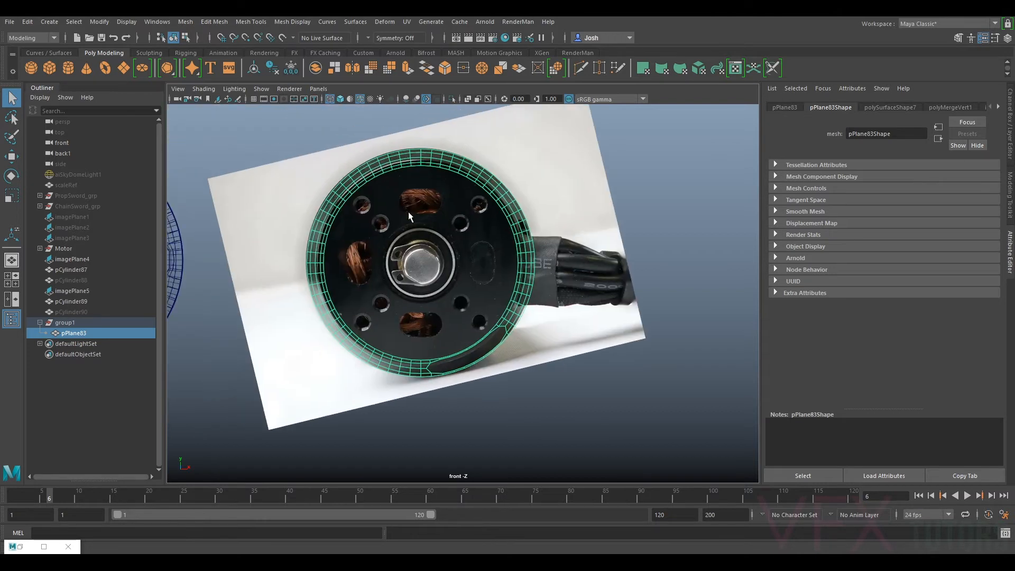
scroll(380, 192, up, 3)
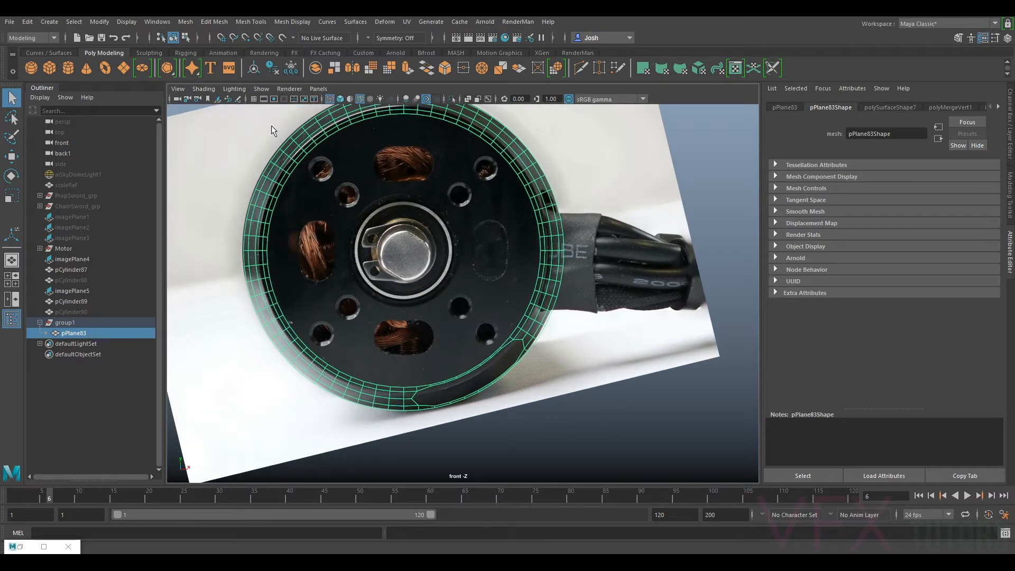
alt+middle_drag(272, 126, 421, 209)
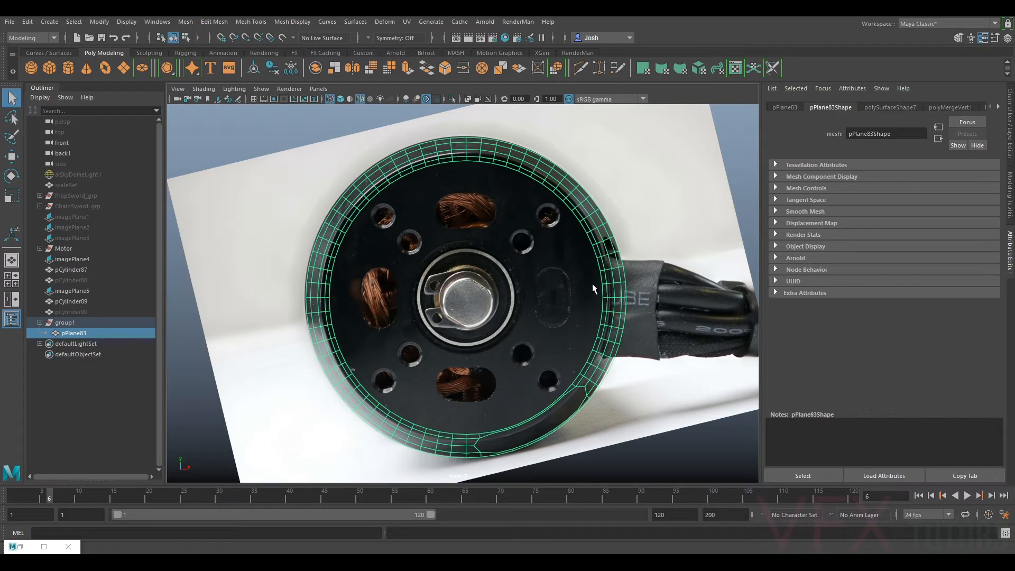
key(w)
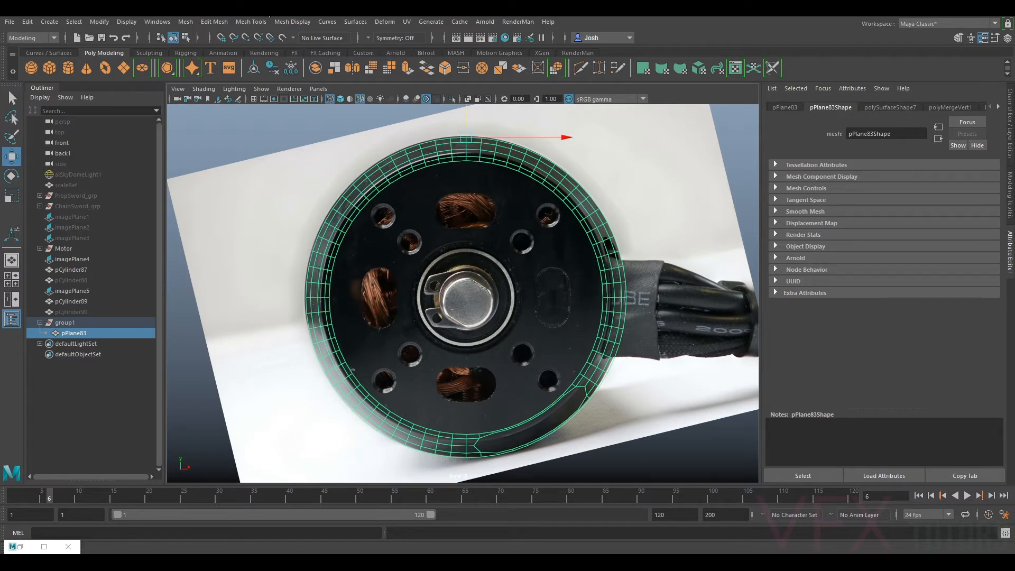
key(e)
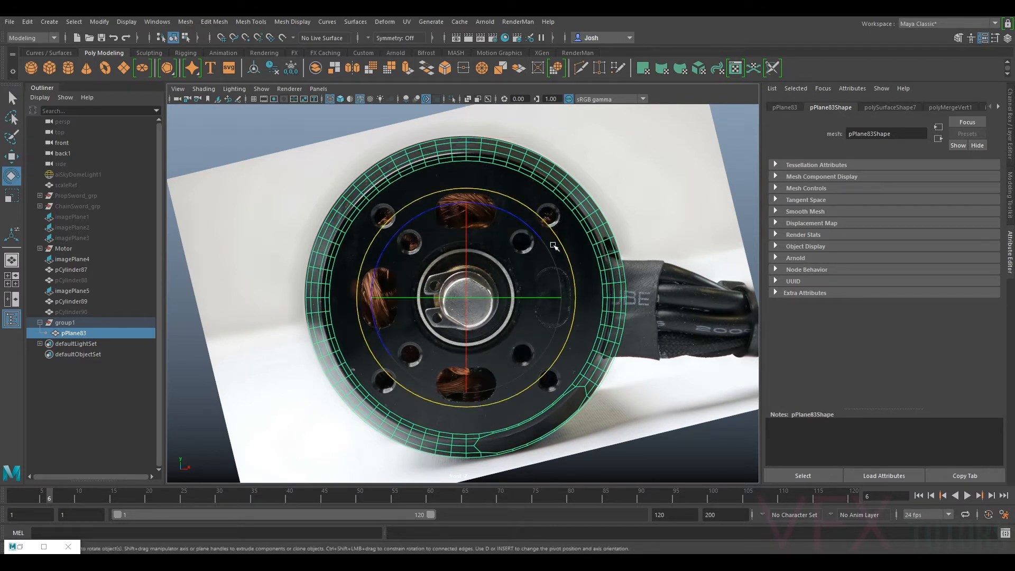
drag(540, 237, 445, 197)
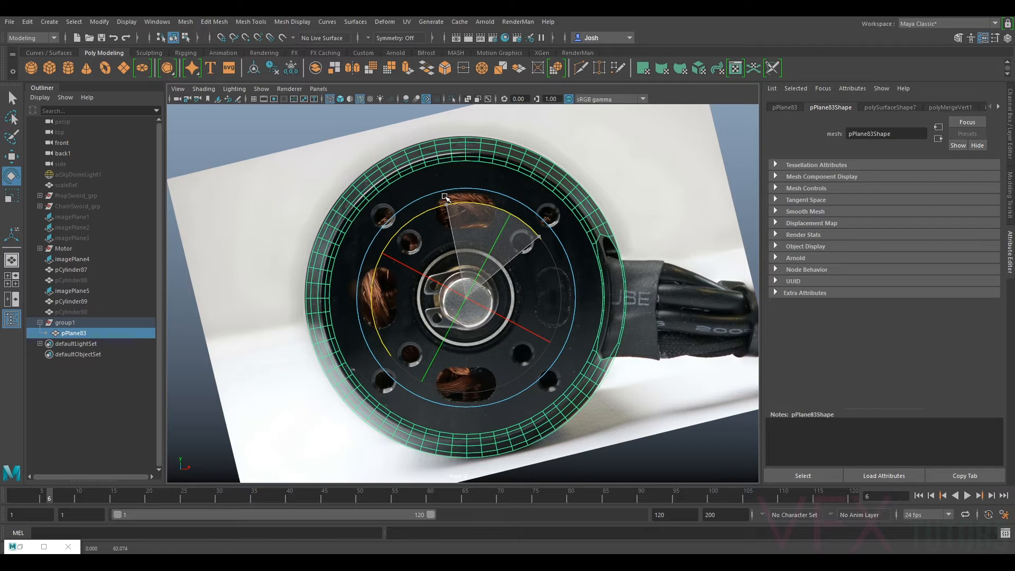
drag(445, 196, 445, 197)
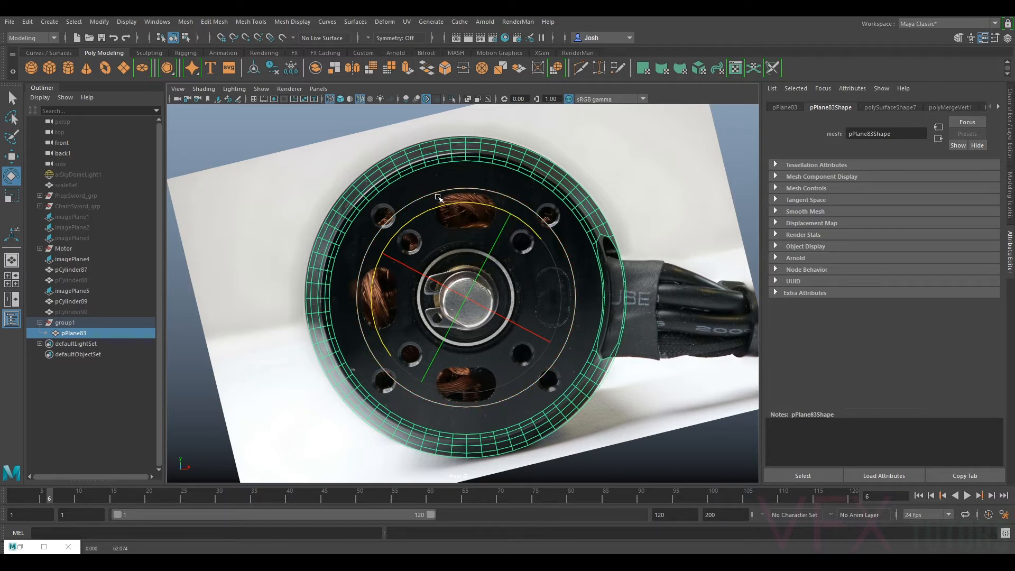
- Return to the perspective view and undo the ring's rotation and the vertex merge
click(318, 89)
mouse_move(384, 103)
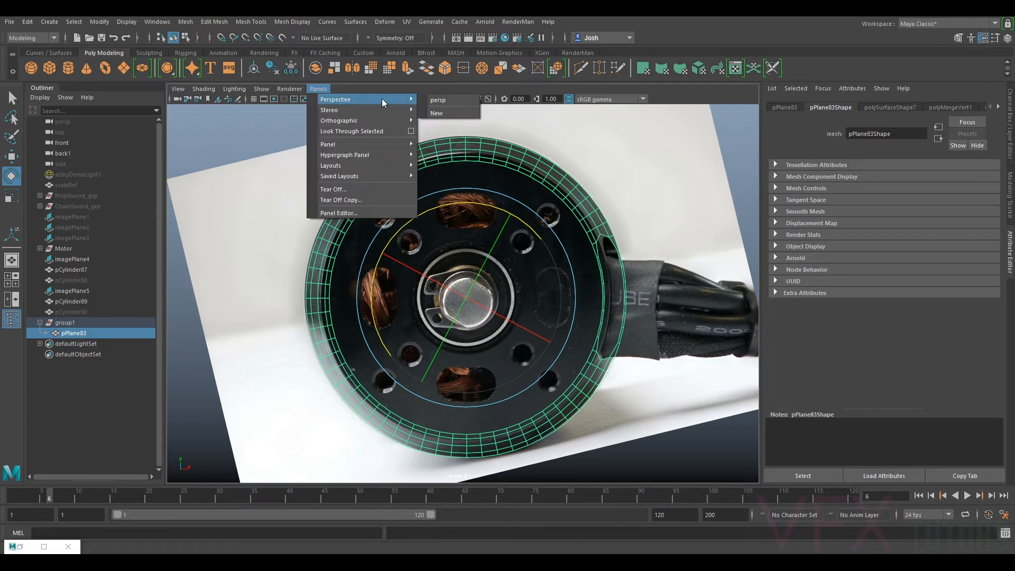
click(452, 102)
alt+drag(563, 273, 579, 226)
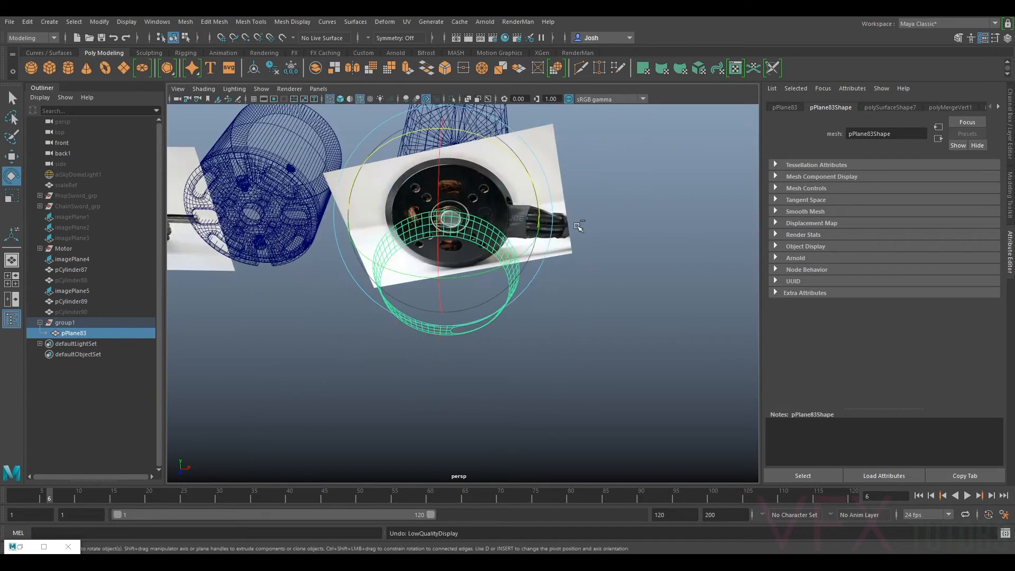
key(ctrl+z)
key(ctrl+z)
key(ctrl+z)
key(ctrl+z)
key(ctrl+z)
key(ctrl+z)
key(ctrl+z)
key(ctrl+z)
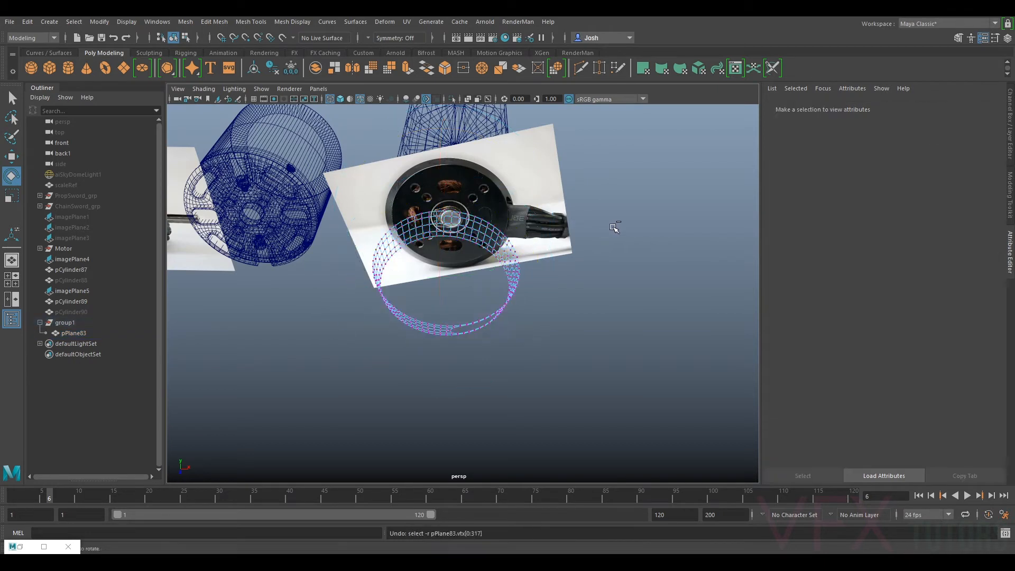
key(ctrl+z)
key(ctrl+z)
key(ctrl+z)
key(ctrl+z)
key(ctrl+z)
key(ctrl+z)
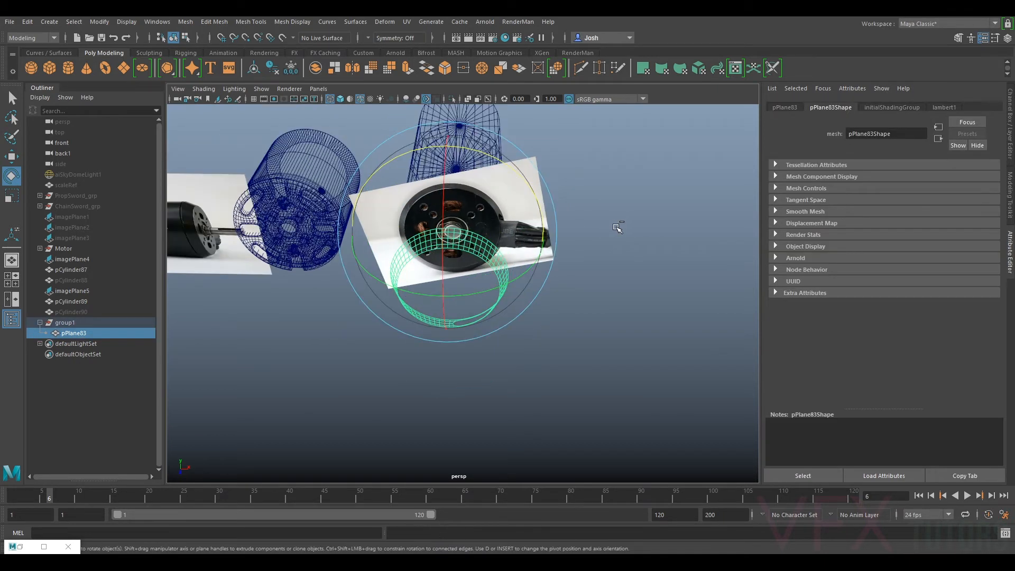
- In the front view, switch the ring's lattice to lattice-point mode and select its top row of points
scroll(484, 266, up, 5)
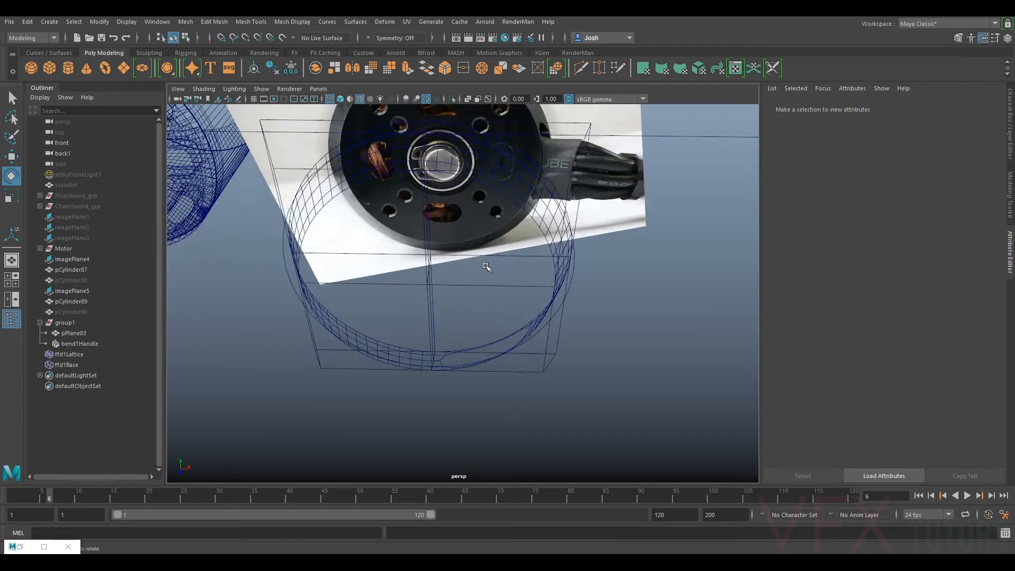
alt+drag(484, 266, 437, 166)
click(318, 89)
mouse_move(368, 122)
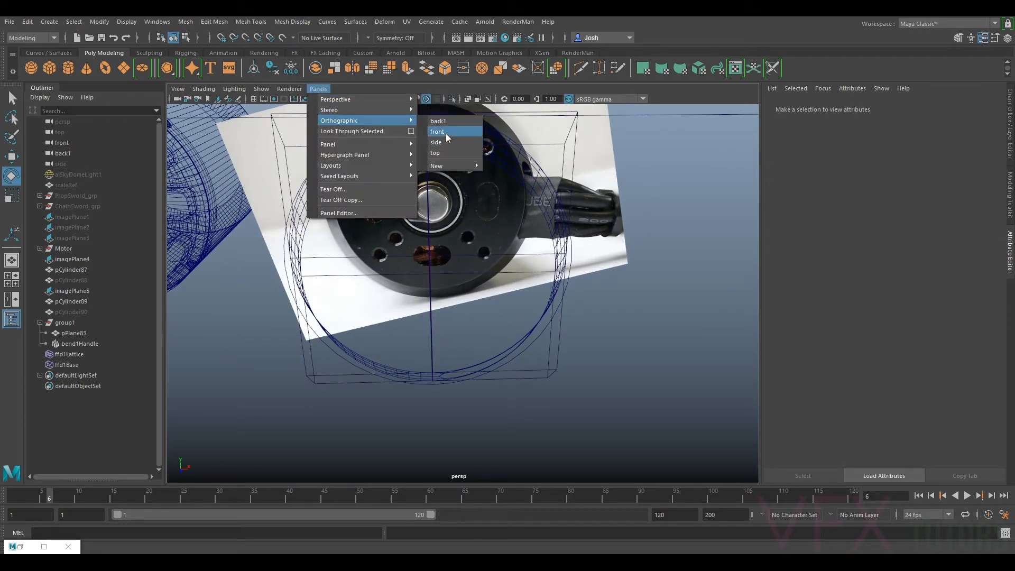
click(446, 133)
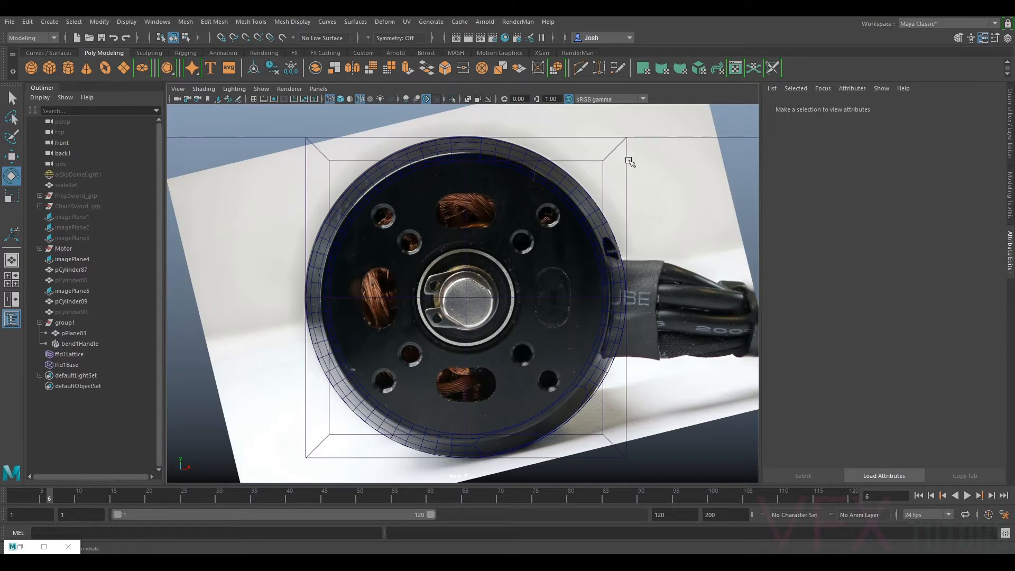
click(631, 162)
key(f)
click(620, 220)
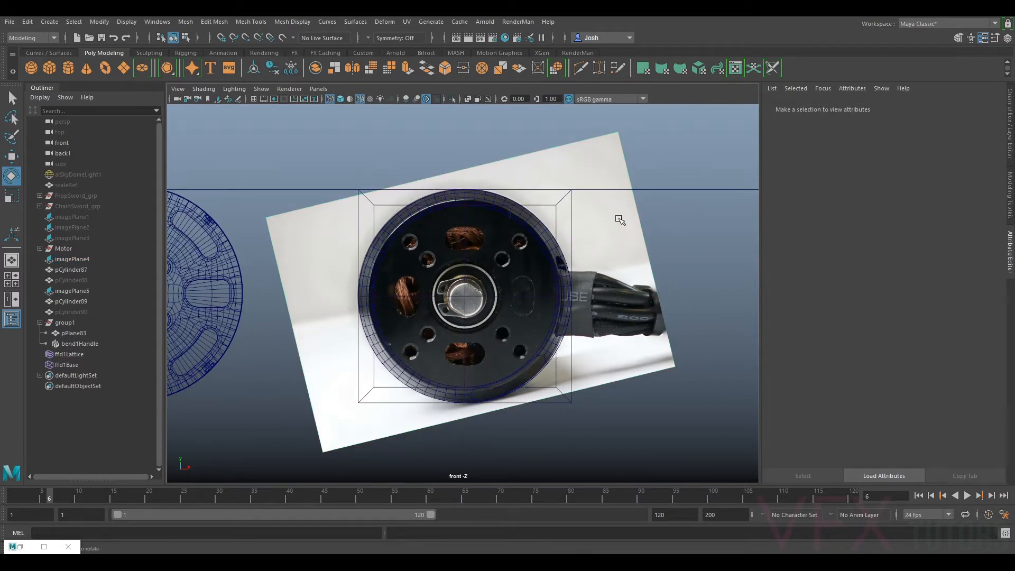
click(571, 211)
right_drag(562, 201, 555, 181)
drag(340, 168, 594, 206)
- In the perspective view, select all lattice points at the ring's narrow end in place of the top row
click(319, 89)
mouse_move(370, 99)
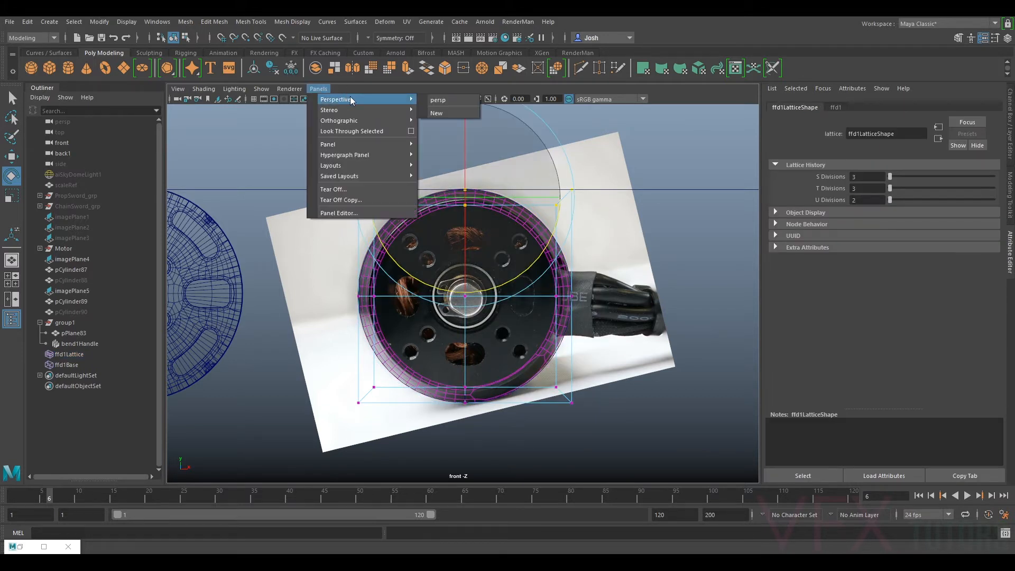
click(441, 100)
alt+drag(440, 183, 313, 182)
drag(277, 133, 456, 382)
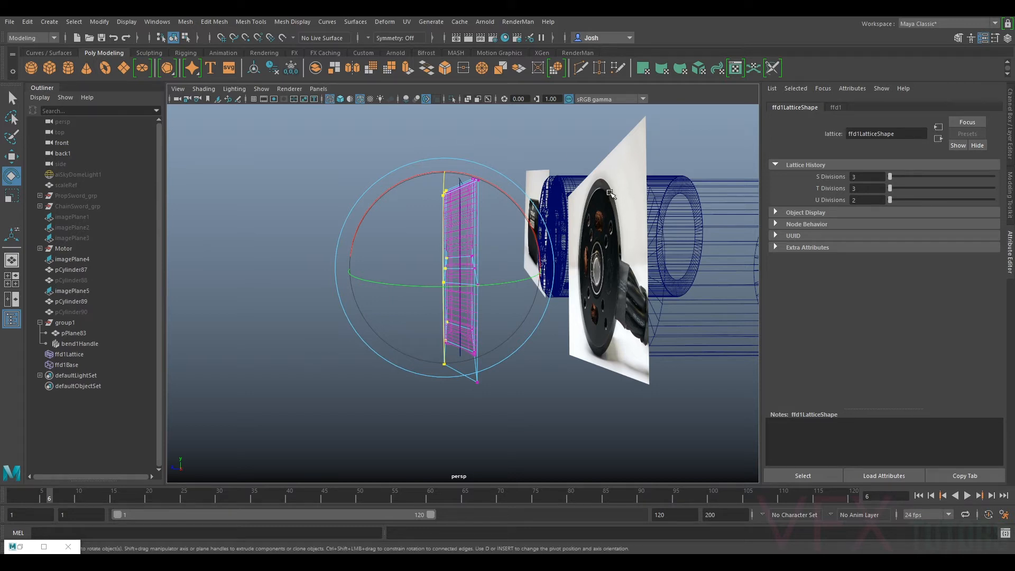
- In the front view, scale the selected lattice points up slightly and uniformly to match the motor's rim in the reference image
click(319, 89)
mouse_move(347, 103)
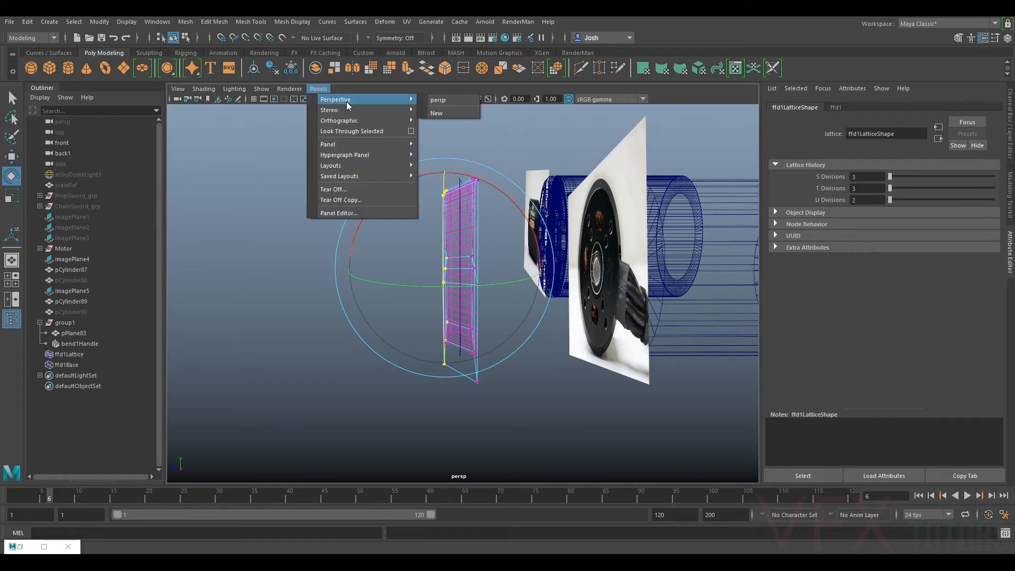
mouse_move(370, 121)
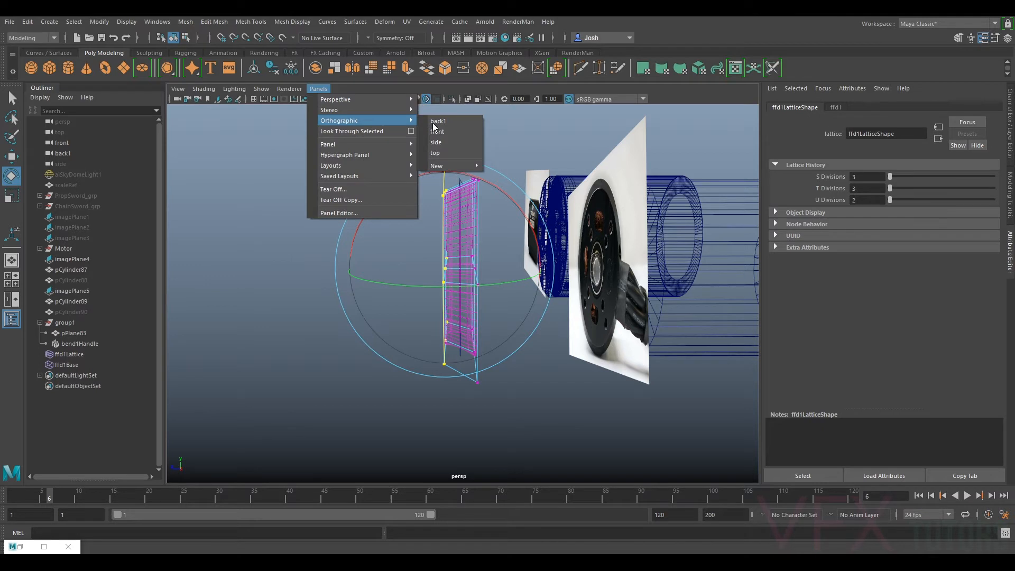
click(457, 136)
key(r)
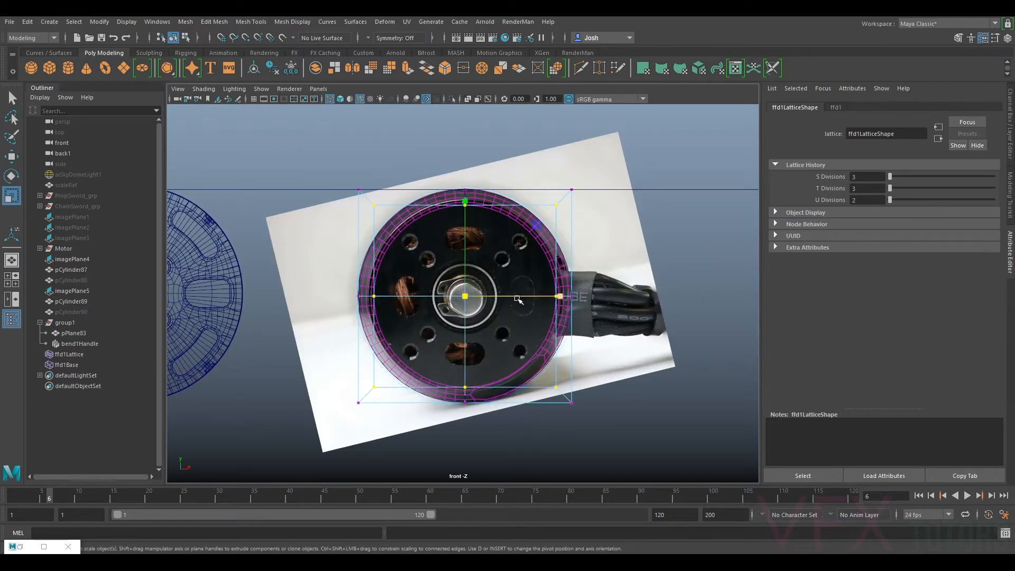
drag(466, 292, 469, 293)
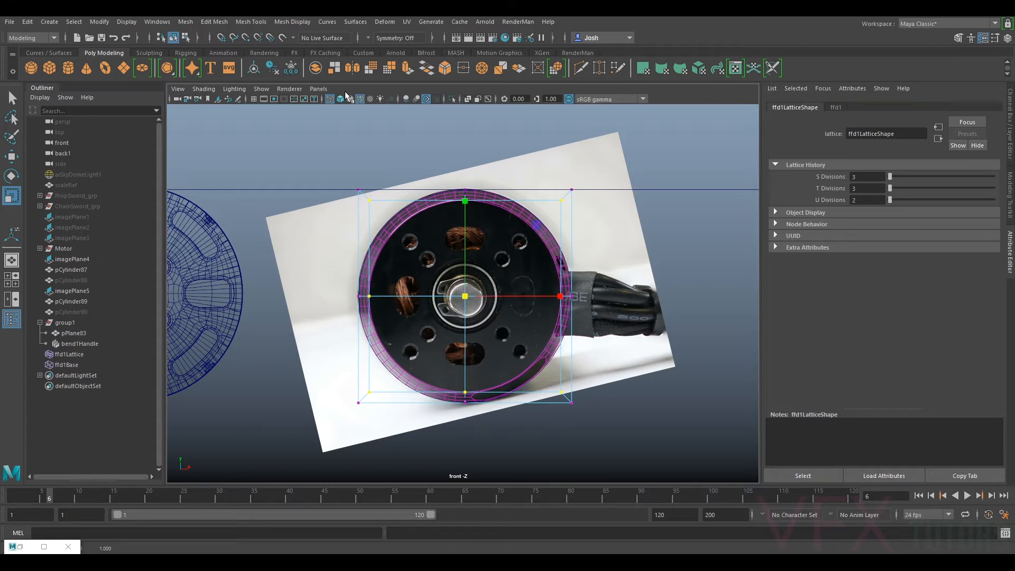
- Check the reshaped ring in the perspective view and go back to the front view
click(317, 88)
mouse_move(353, 103)
key(space)
alt+drag(503, 210, 604, 212)
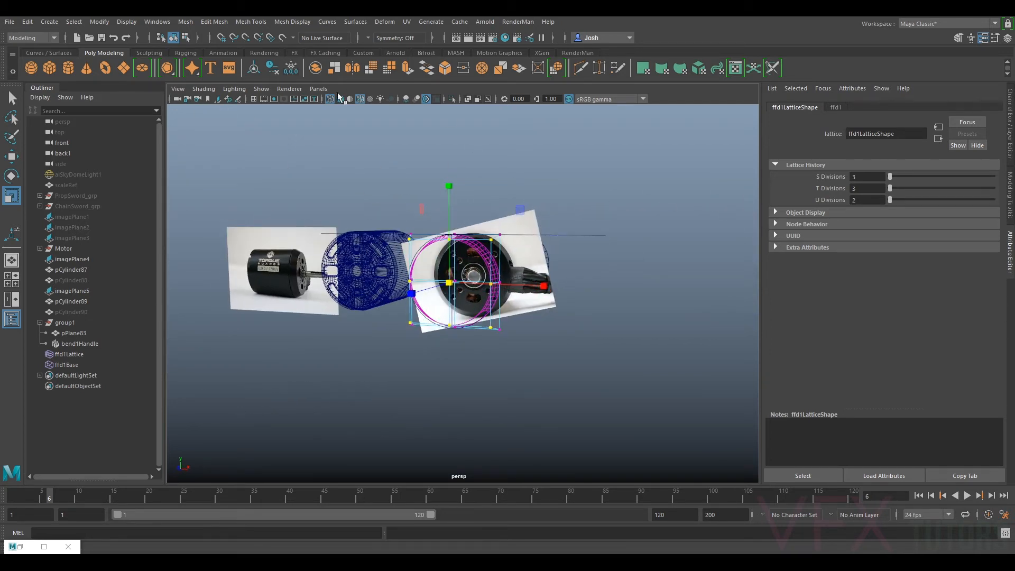
click(318, 89)
mouse_move(388, 121)
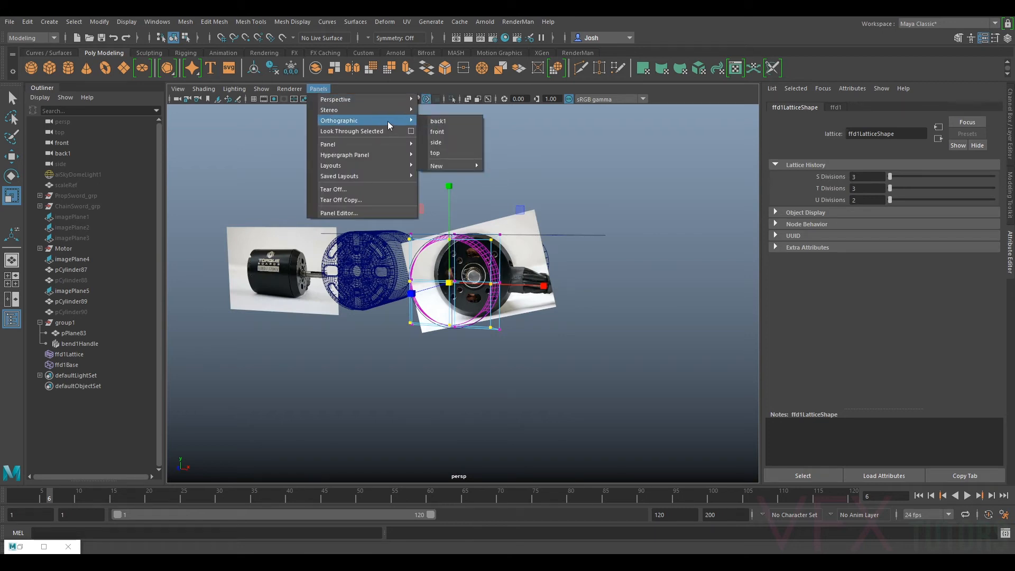
click(450, 133)
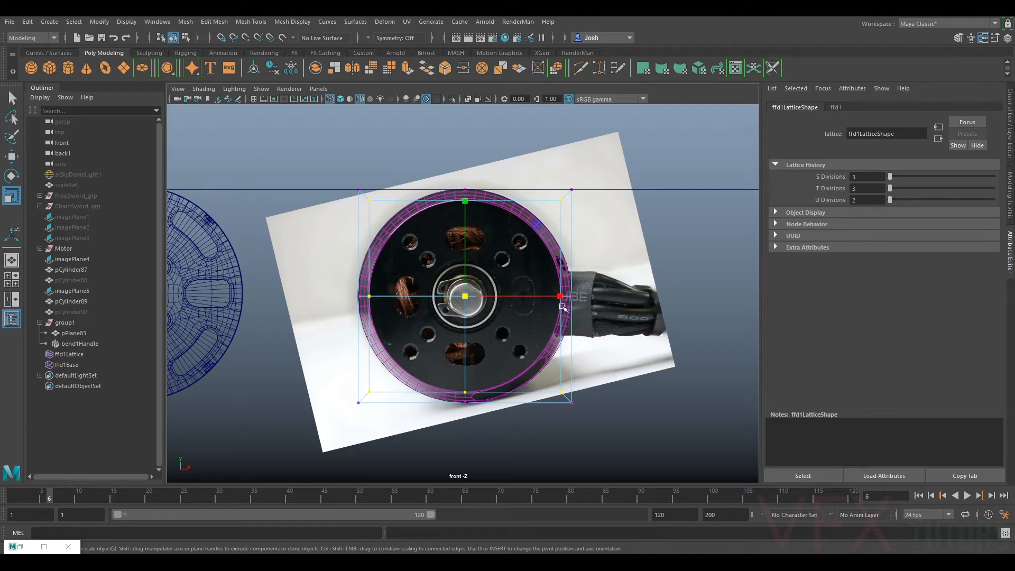
- Delete the ring's construction history to bake in the deformers, and center its pivot
click(542, 233)
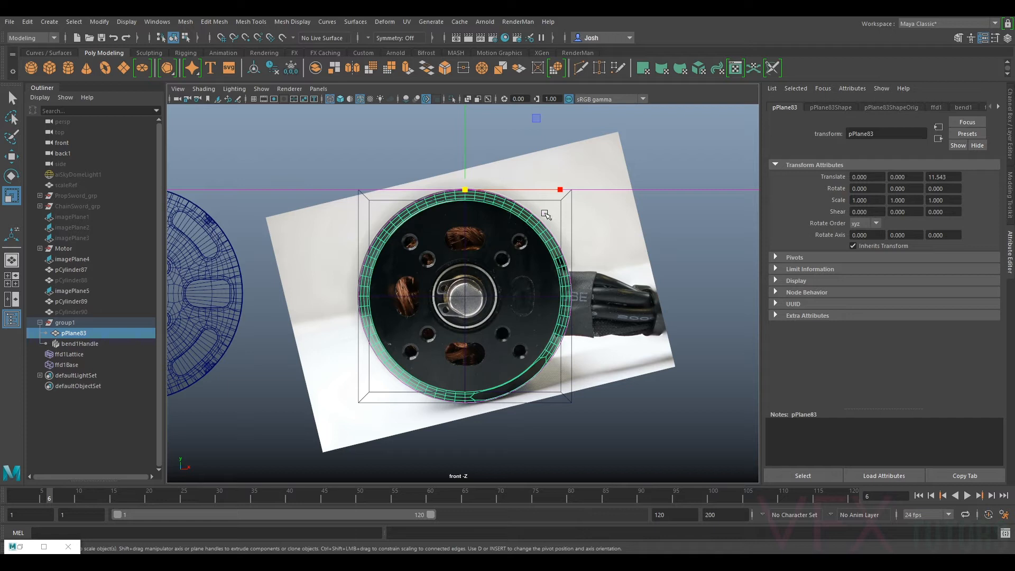
click(277, 70)
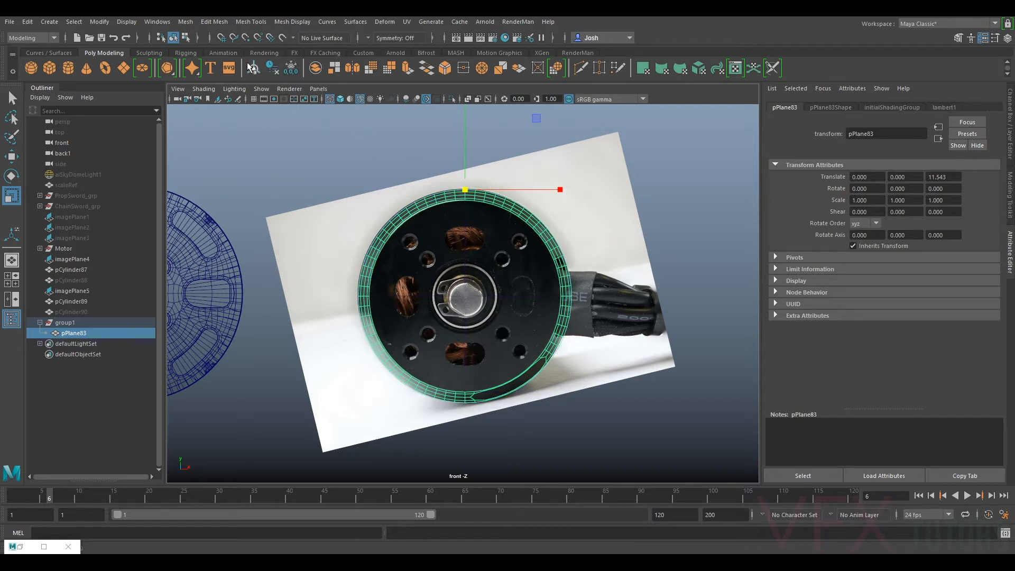
- Rotate the ring to 61.562 degrees around Z so its slot lines up with the cable, and clear the selection
key(e)
drag(491, 209, 381, 213)
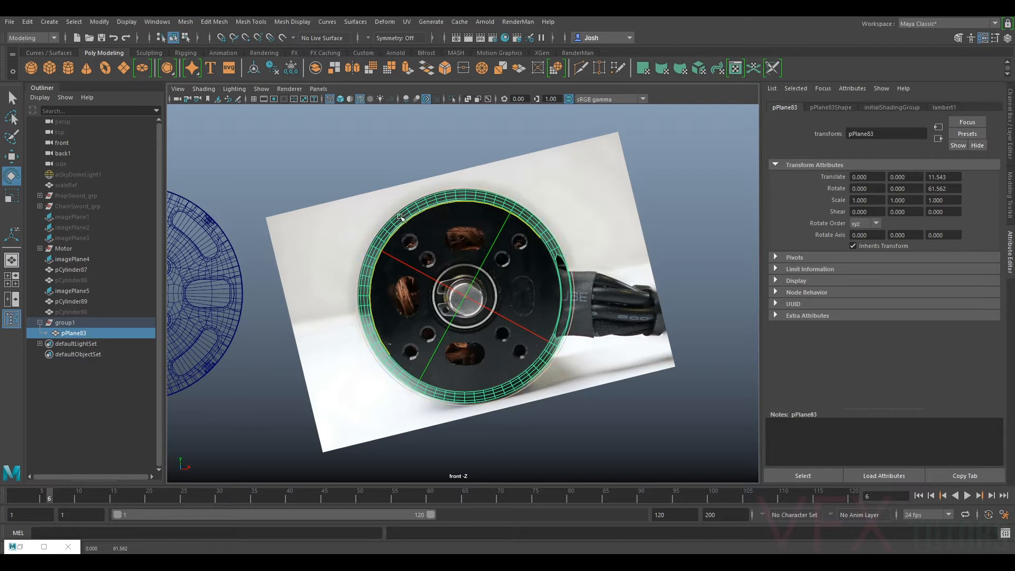
scroll(595, 288, up, 3)
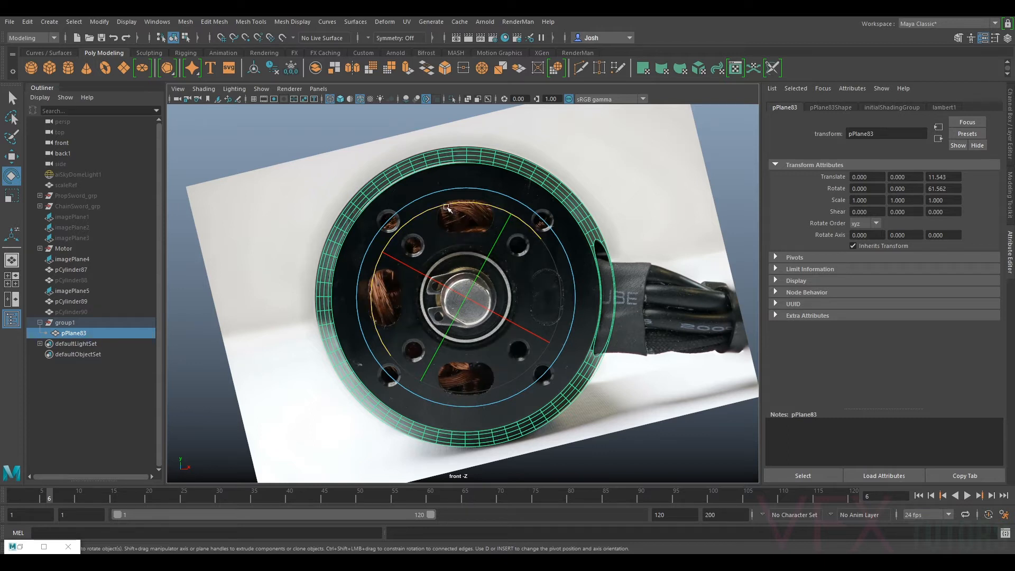
key(1)
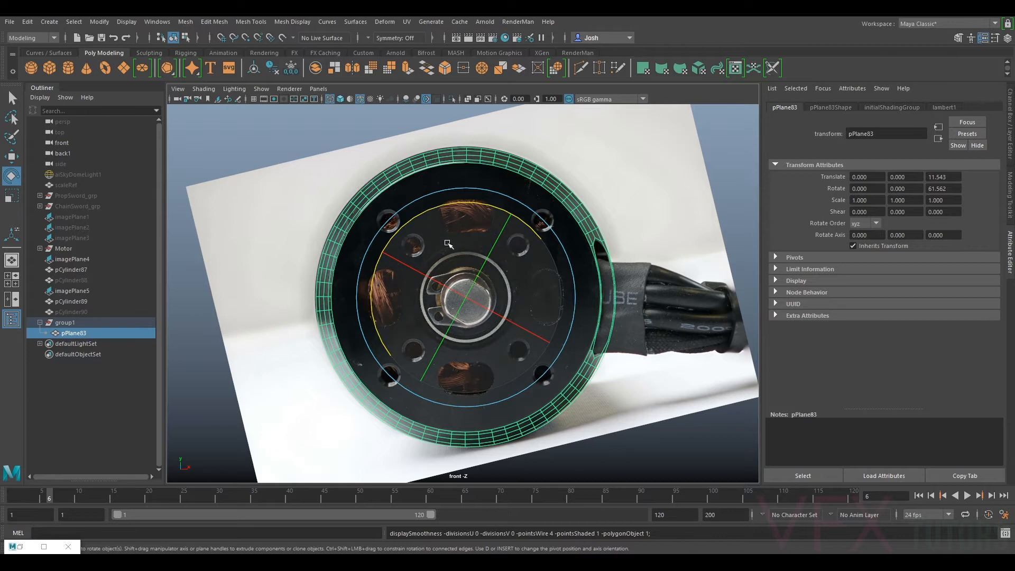
click(286, 123)
scroll(471, 269, up, 2)
click(444, 239)
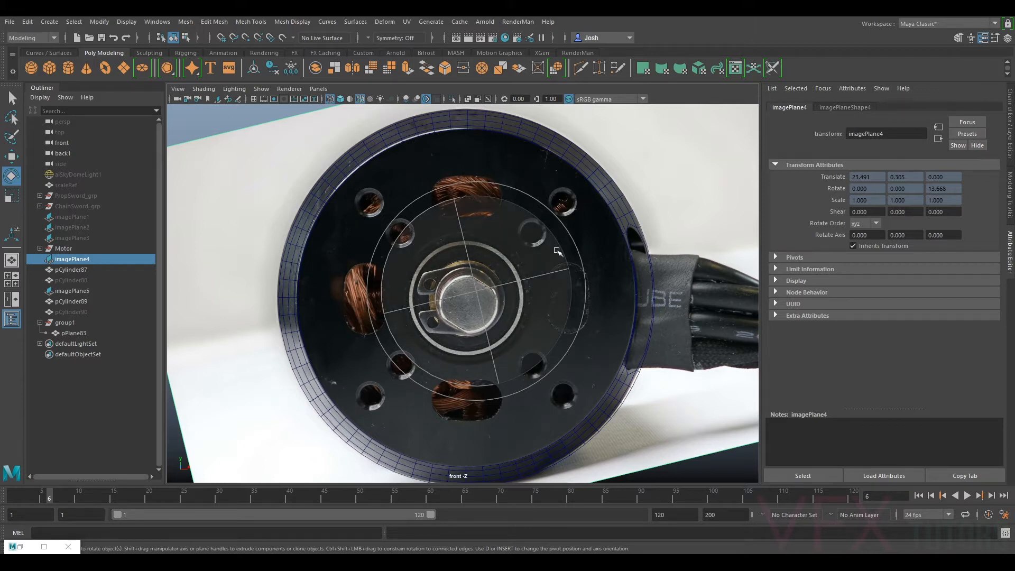
key(f)
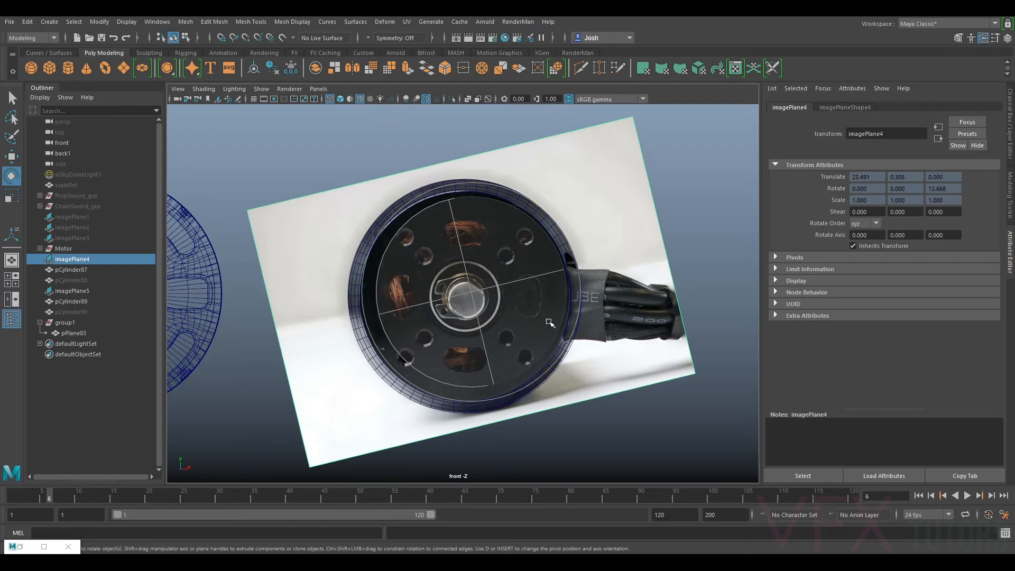
click(694, 238)
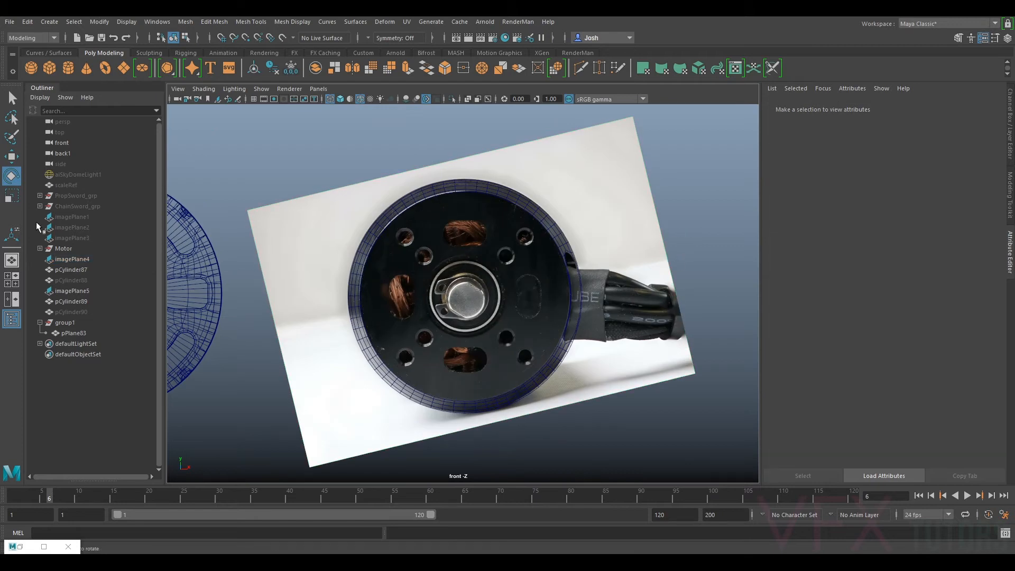
- Restore the floating perspective window over the front view and orbit it to show the ring and cylinders
click(318, 89)
mouse_move(353, 100)
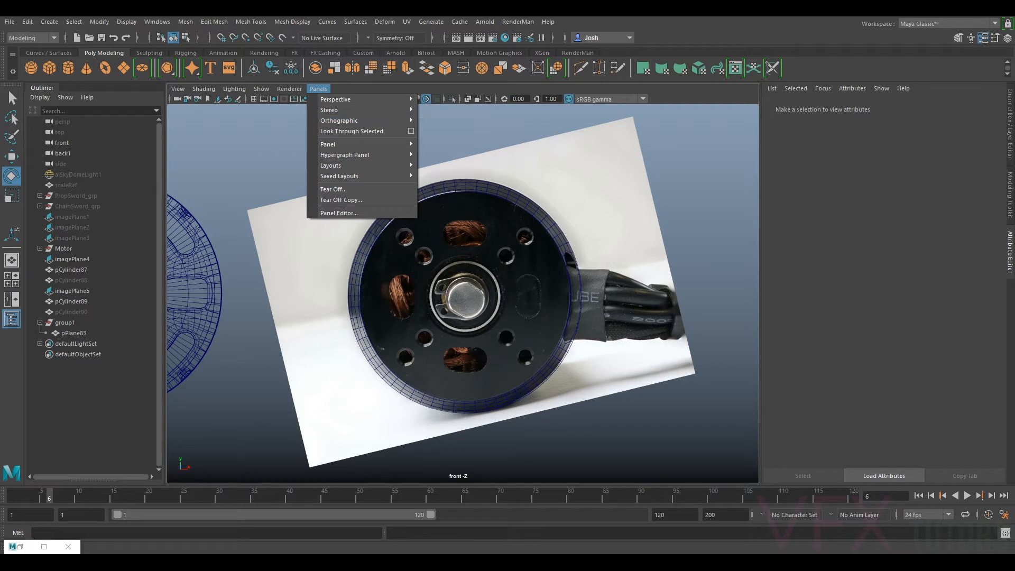
click(20, 547)
click(20, 548)
alt+drag(196, 352, 181, 409)
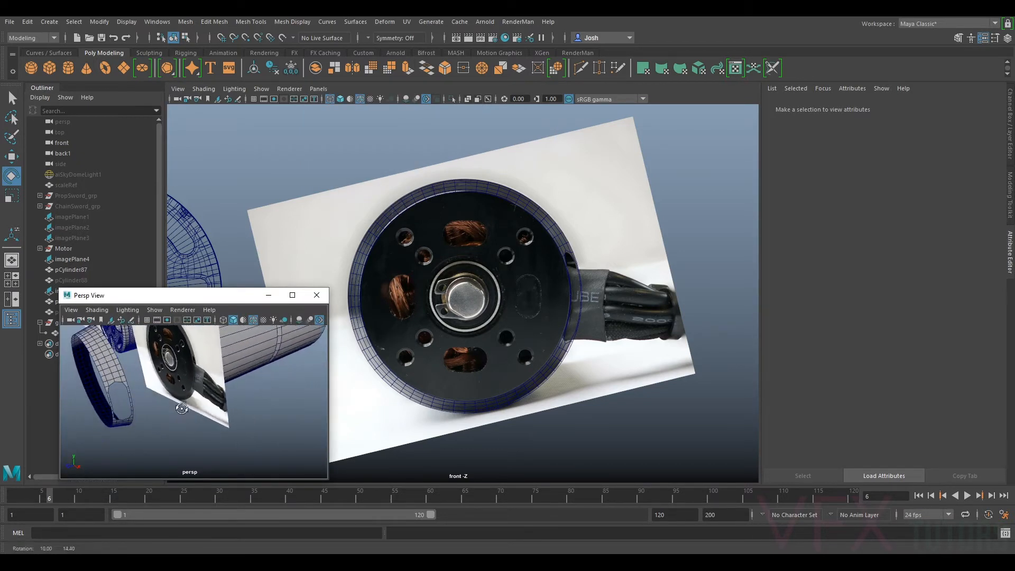
- Select the motor cylinder pCylinder87 and move it along Z in front of the reference image to compare it with the ring
click(247, 358)
click(902, 107)
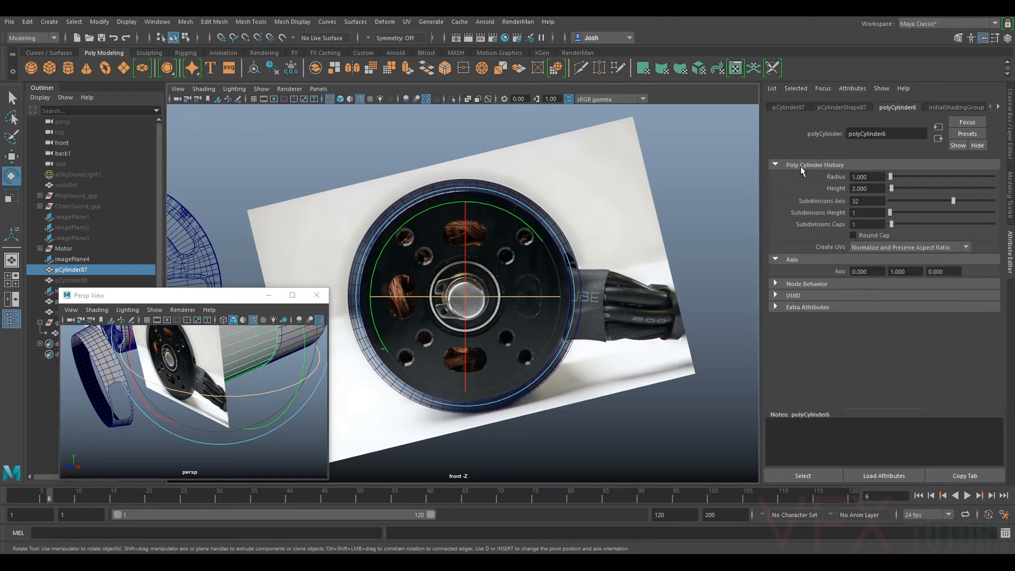
scroll(342, 353, down, 1)
scroll(243, 358, down, 7)
key(w)
scroll(243, 358, up, 6)
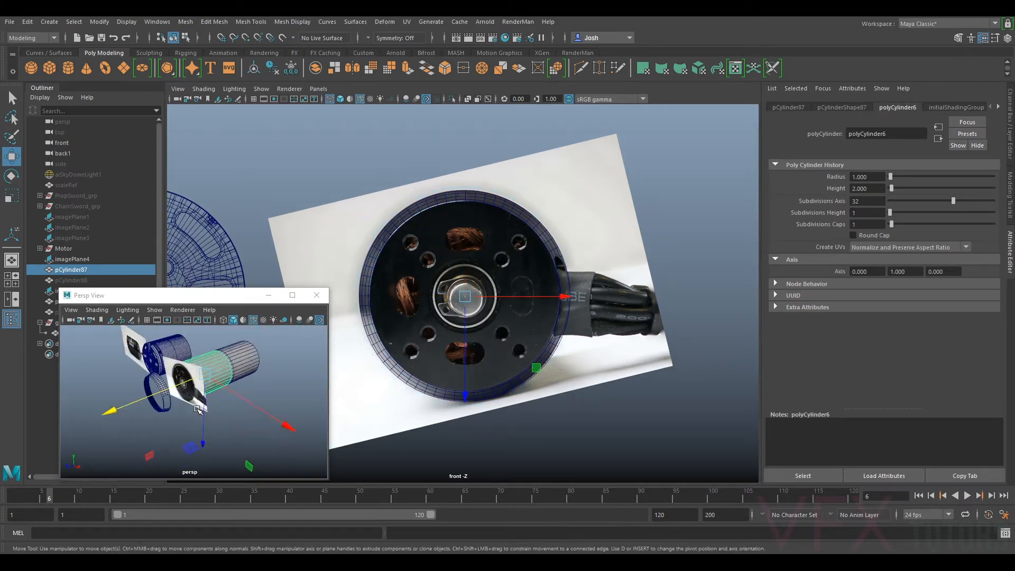
drag(127, 391, 105, 412)
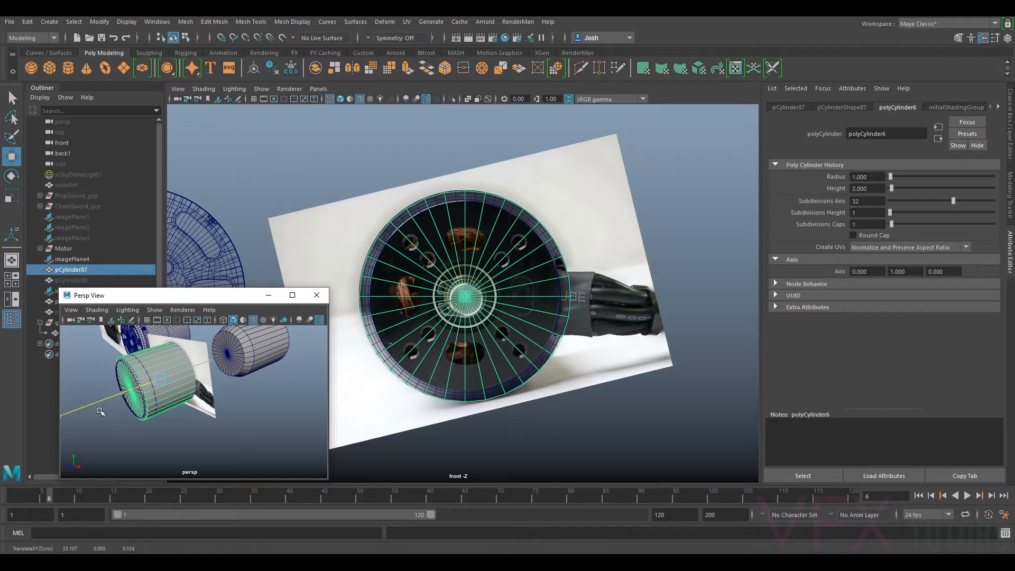
scroll(267, 322, up, 3)
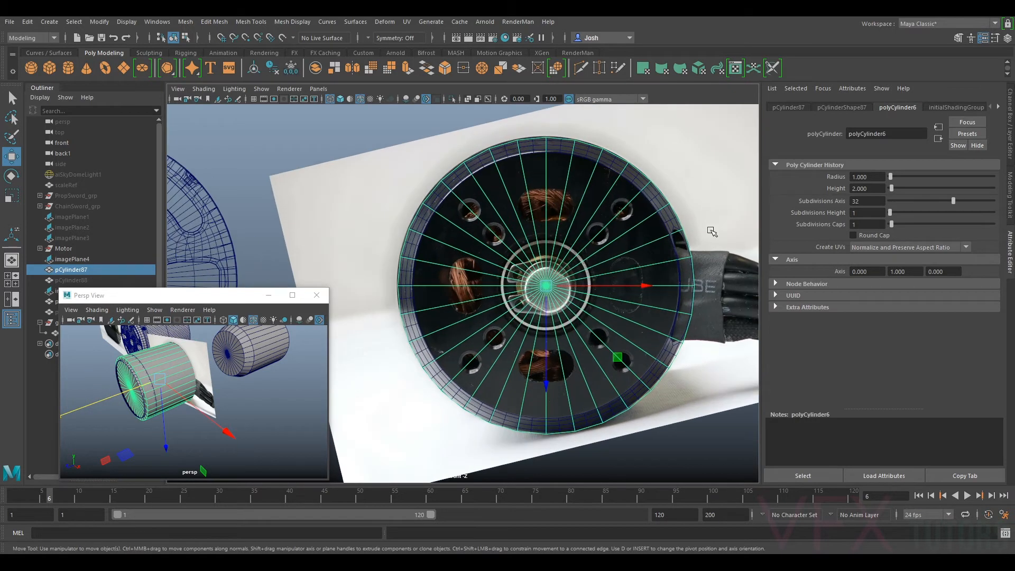
- Set the cylinder's axis subdivisions to 64 and move it along Z back behind the reference image
double_click(861, 202)
key(Return)
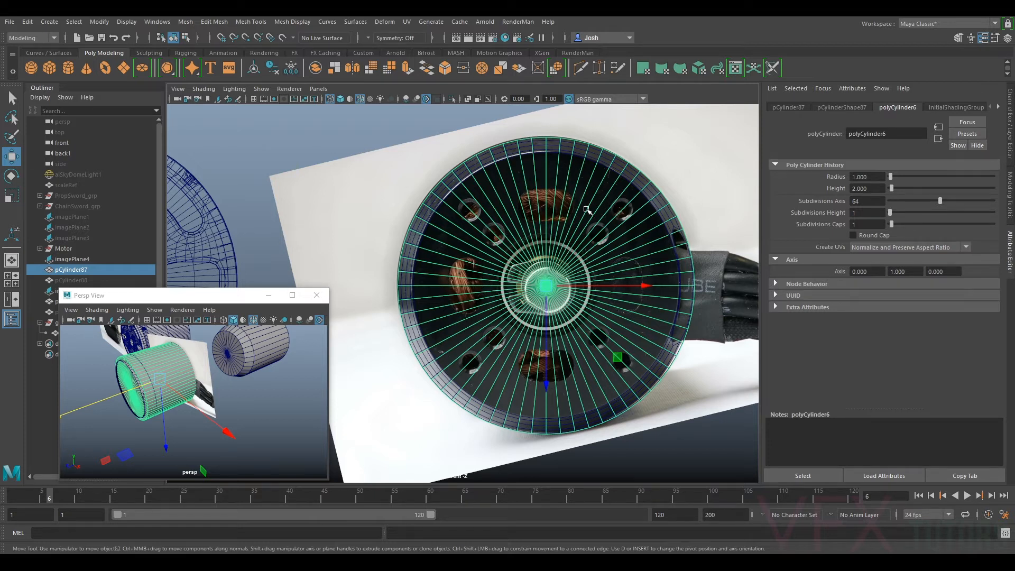
drag(140, 388, 211, 365)
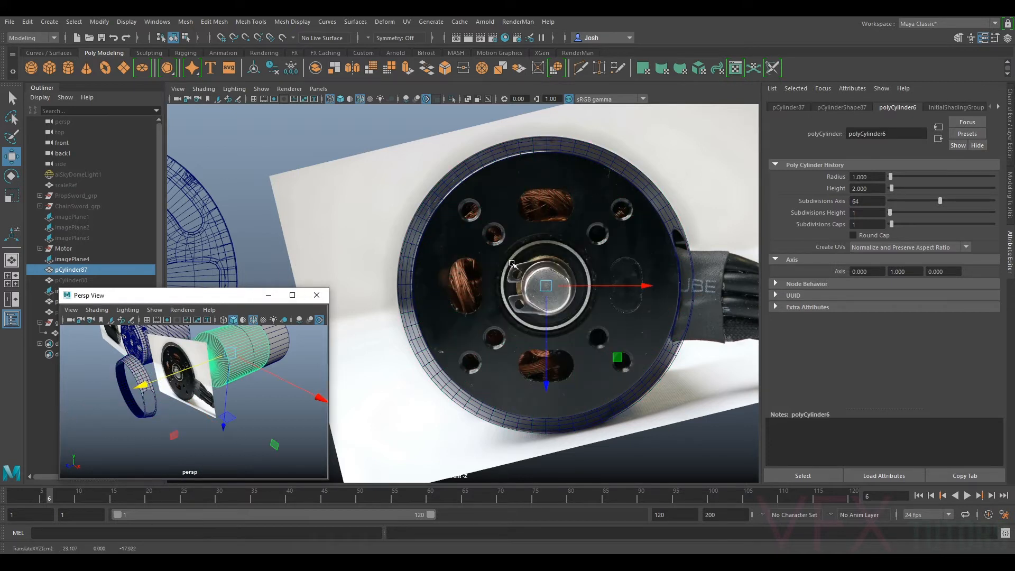
- Select the rearmost cylinder, pCylinder89, and delete it
click(298, 370)
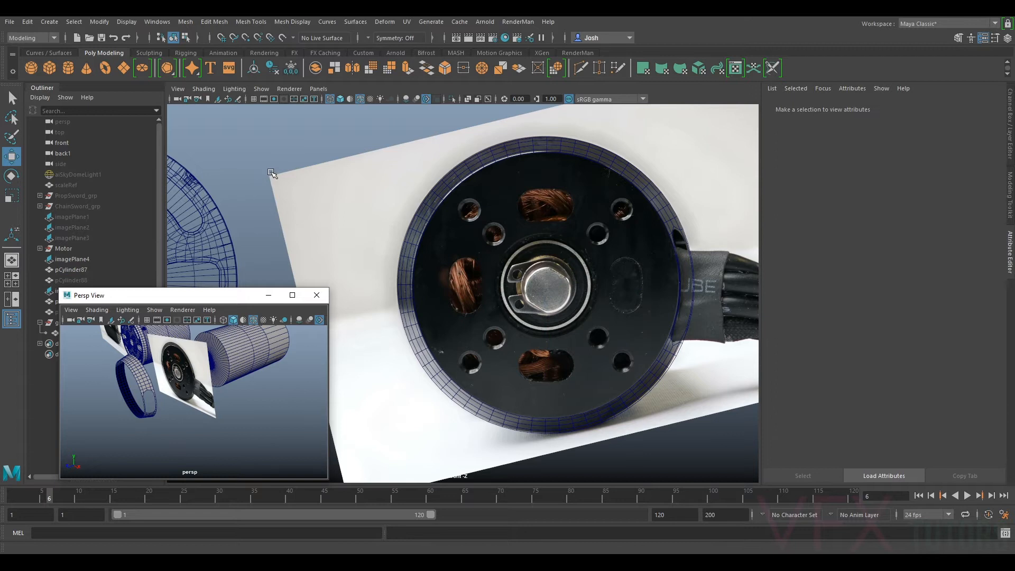
click(284, 348)
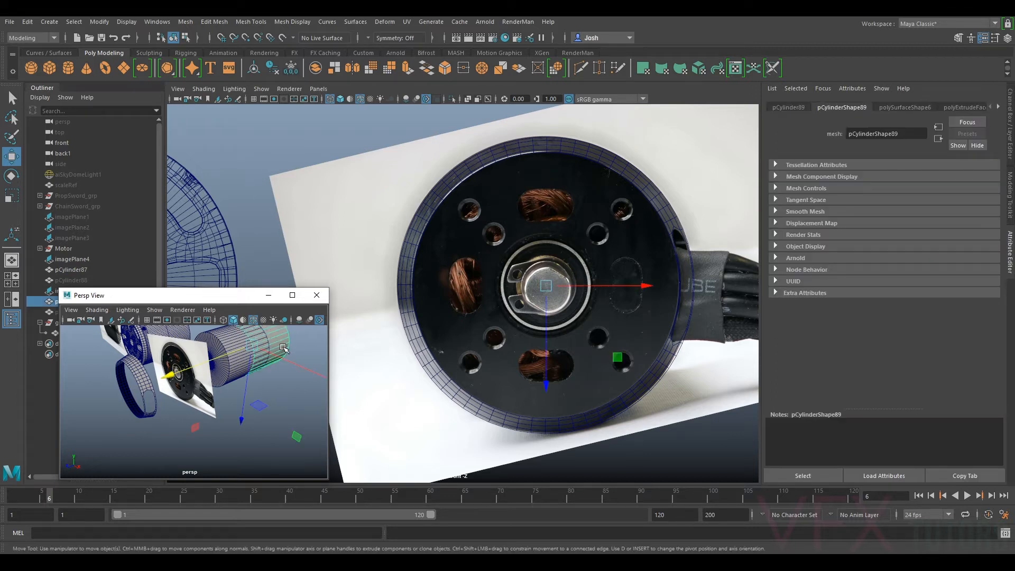
click(290, 352)
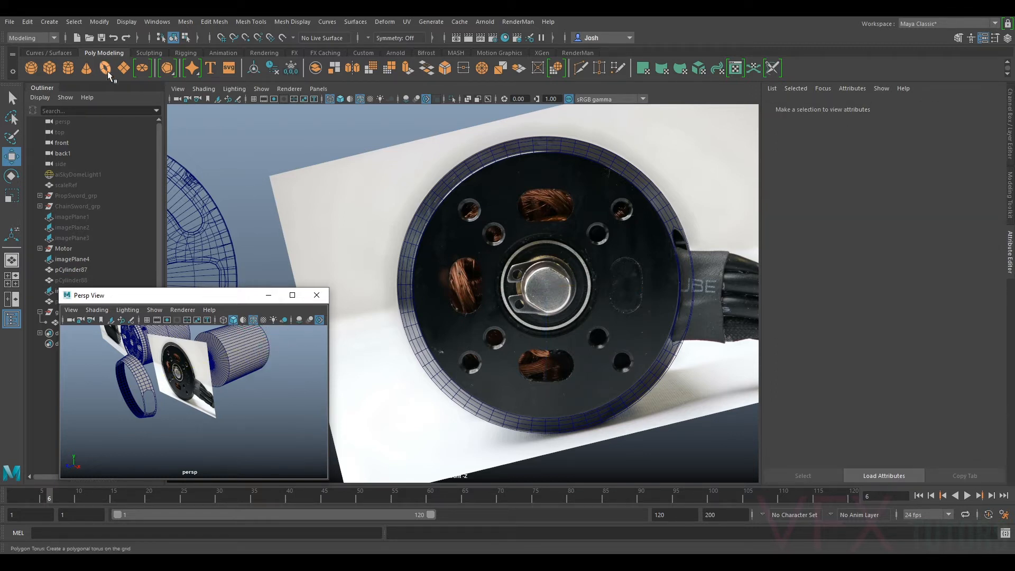
- Create a polygon cylinder and move it along X to about 22.12, near the motor's shaft
click(68, 68)
drag(186, 376, 230, 410)
- Set the new cylinder's X rotation to 90 so it faces the front view
key(e)
drag(527, 246, 529, 286)
click(1009, 147)
double_click(991, 143)
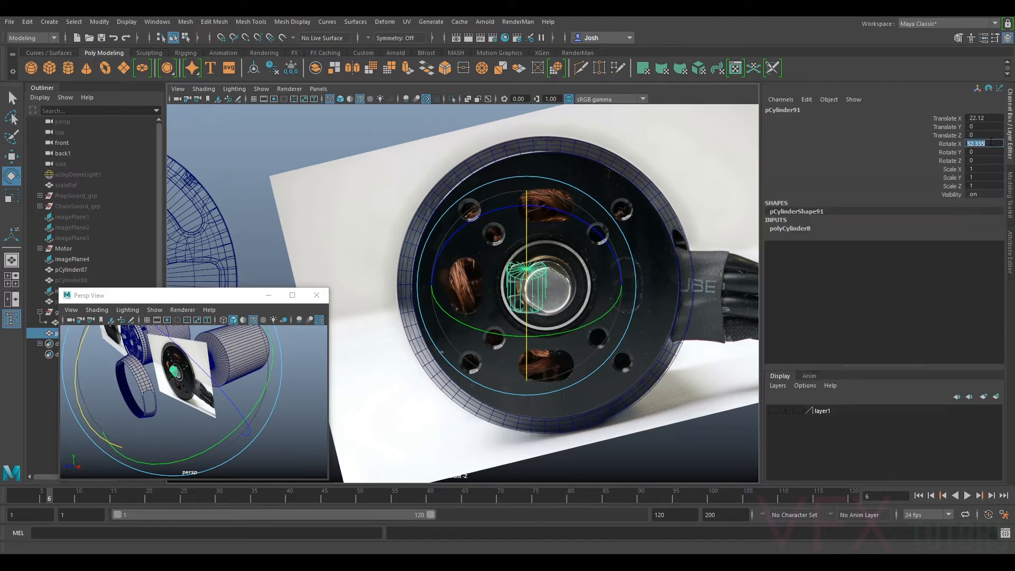
key(Return)
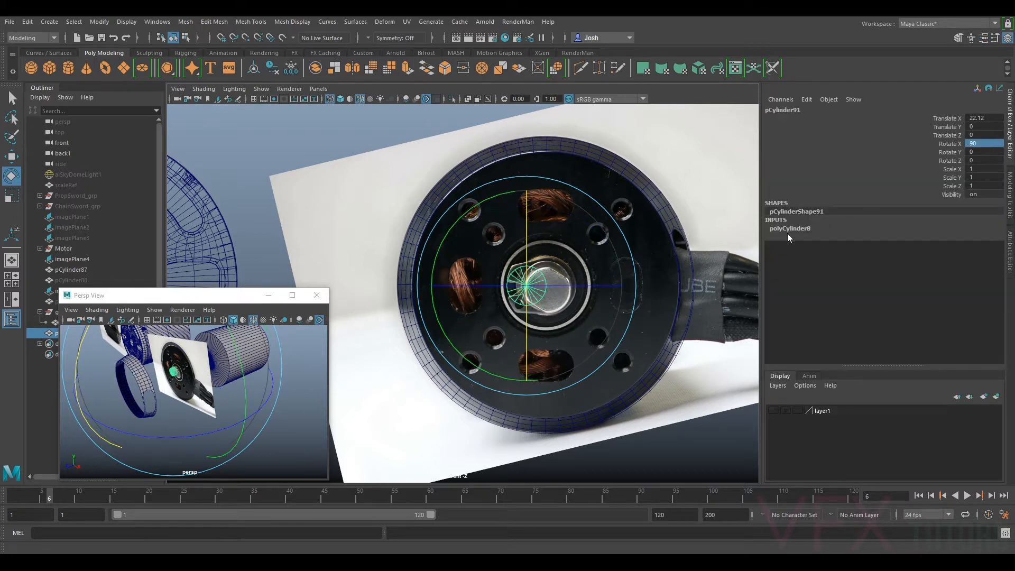
scroll(475, 209, up, 1)
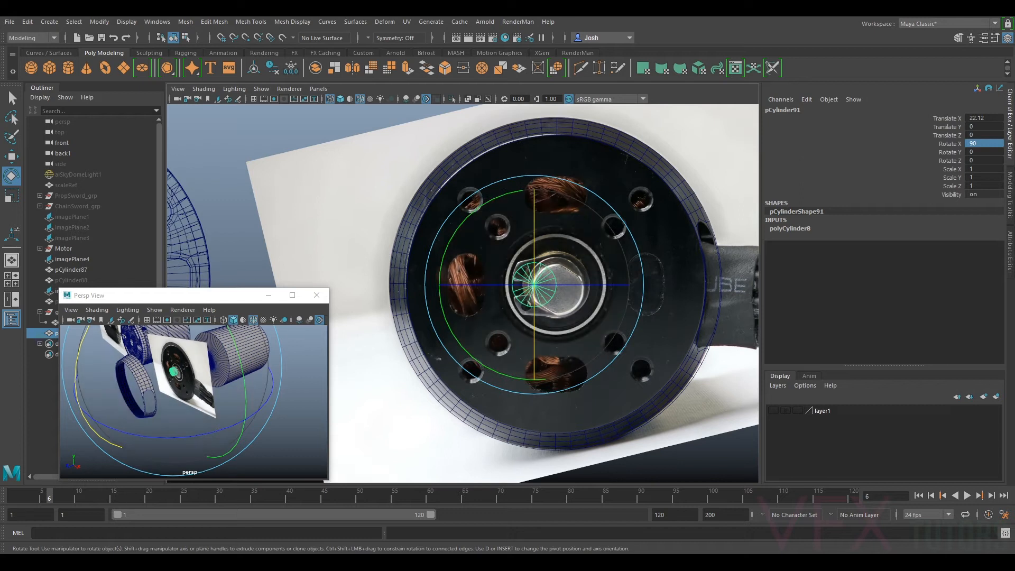
- Set the new cylinder's axis subdivisions to 12
click(1010, 253)
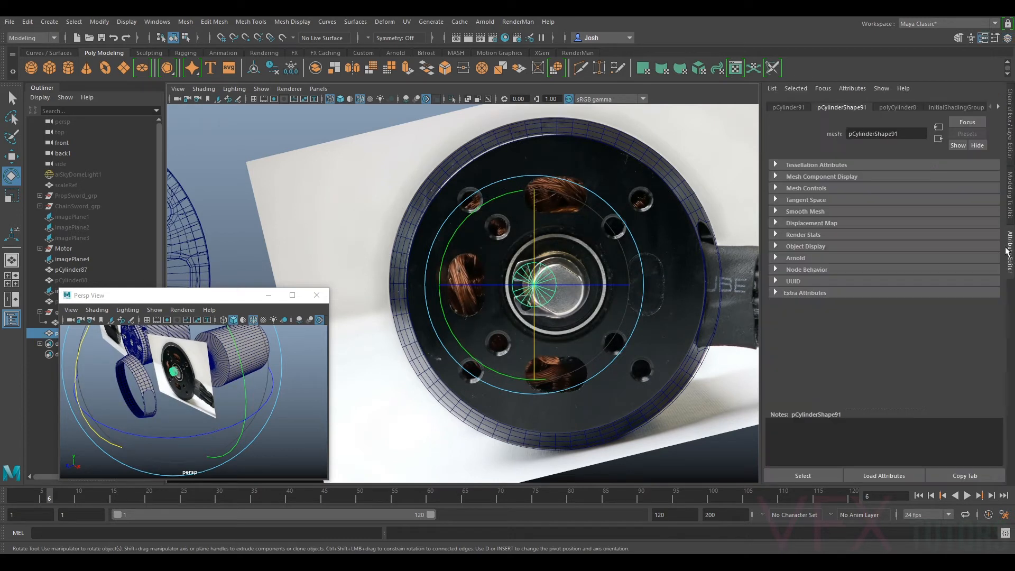
click(888, 109)
drag(925, 204, 910, 204)
- Move the cylinder over the outer upper-left screw hole of the motor face and scale it uniformly to about 0.64
key(w)
drag(545, 289, 476, 202)
scroll(480, 188, up, 5)
alt+middle_drag(480, 188, 491, 374)
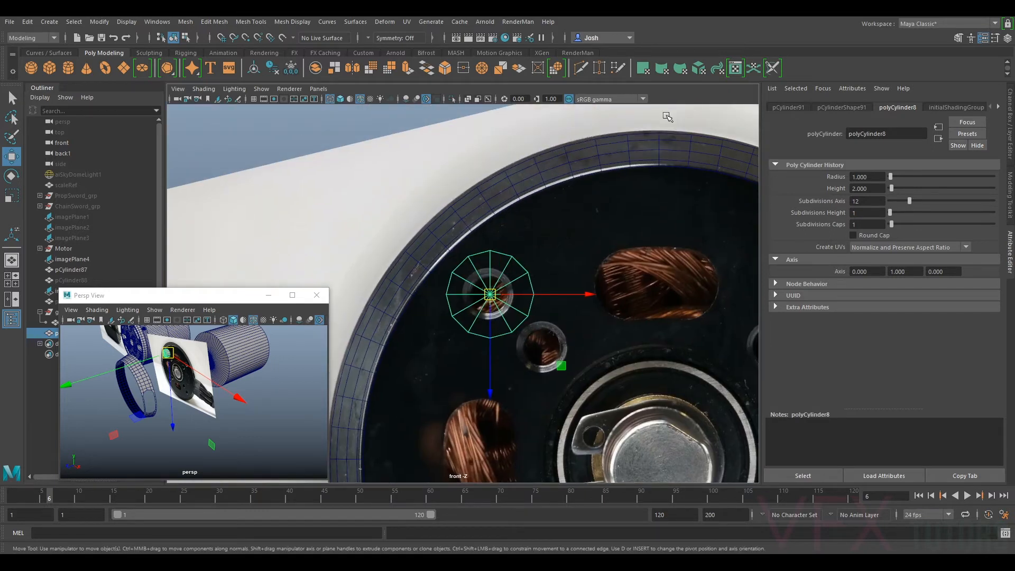
scroll(488, 294, up, 2)
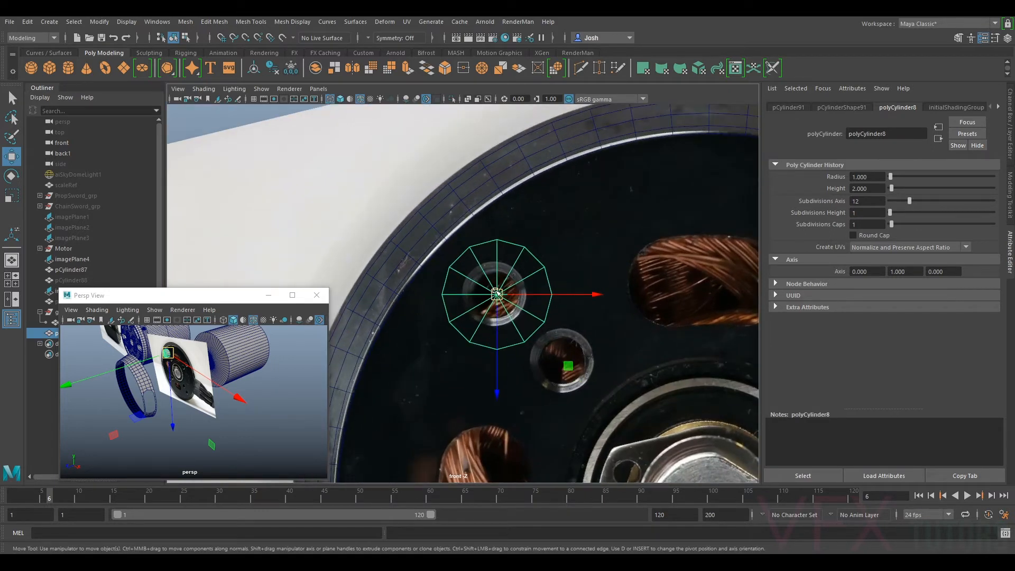
key(r)
drag(497, 294, 468, 283)
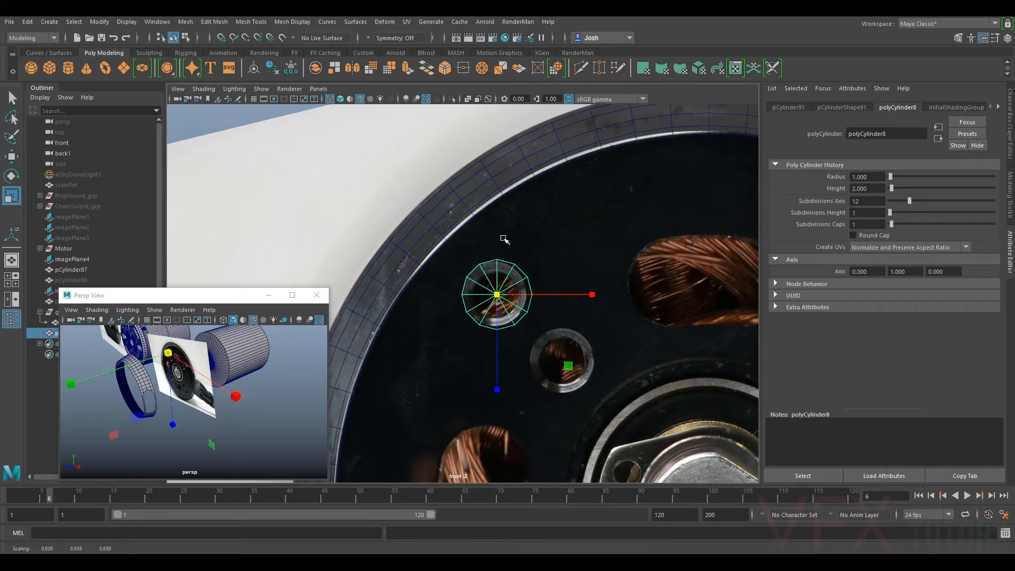
- Try 9 axis subdivisions on the hole cylinder and set the count back to 12
drag(910, 199, 903, 199)
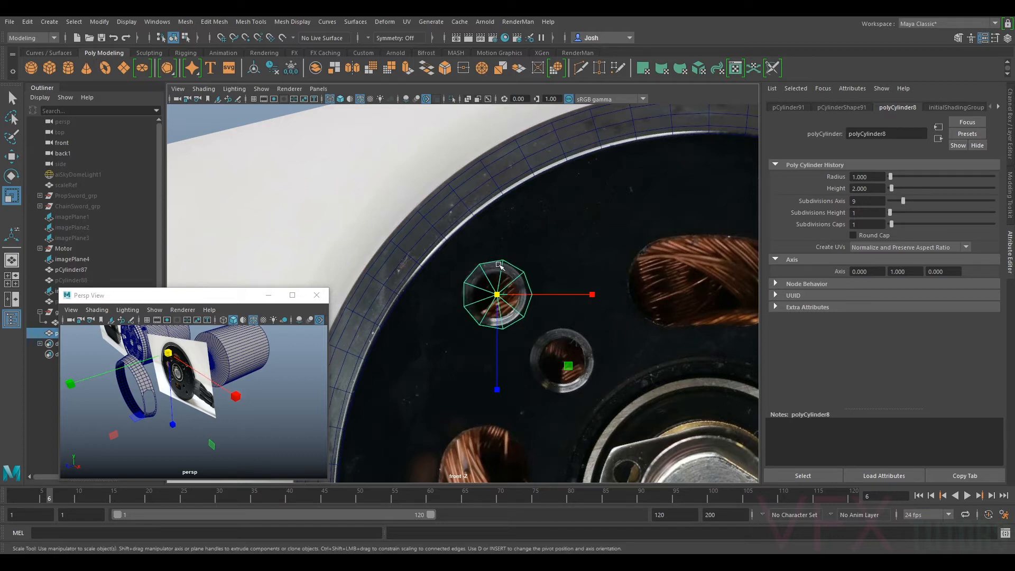
double_click(877, 200)
text(12)
key(Return)
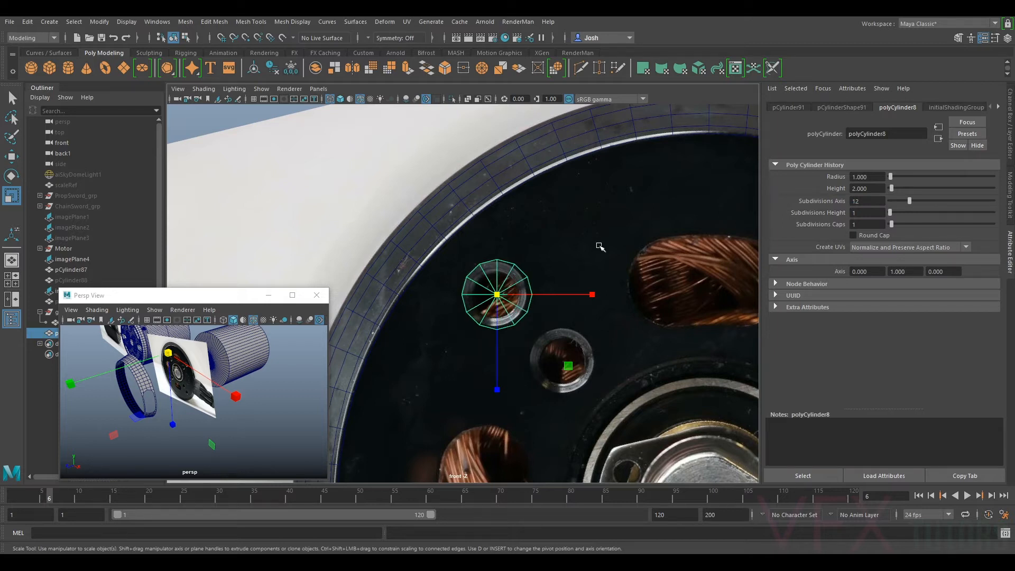
- Centre the cylinder more precisely on the outer upper-left hole and scale it down to about 0.604
scroll(510, 294, up, 3)
key(w)
drag(508, 295, 503, 300)
key(r)
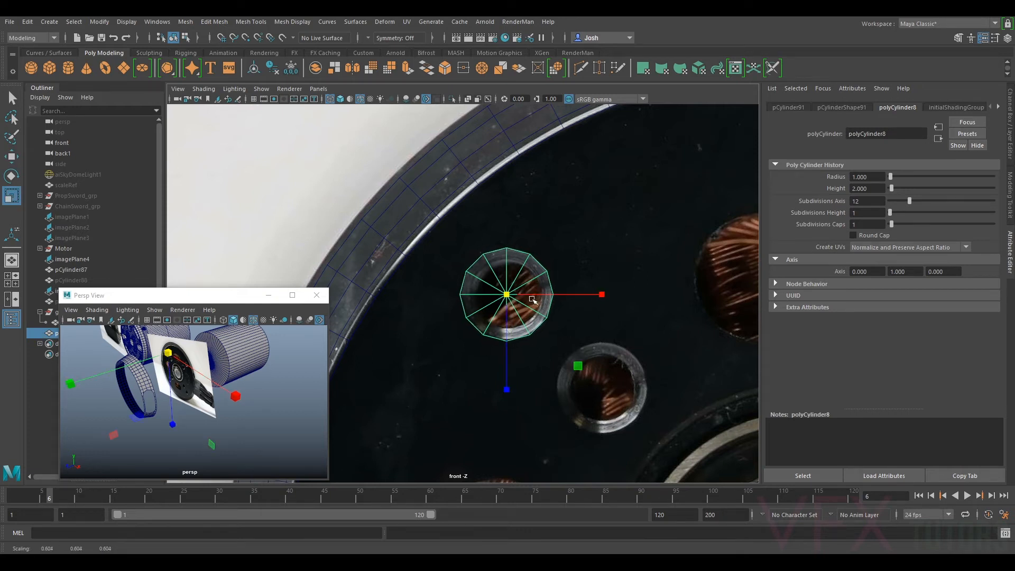
- Duplicate the hole cylinder and move the copy onto the neighbouring inner upper-left hole
scroll(565, 257, down, 5)
alt+middle_drag(570, 245, 566, 249)
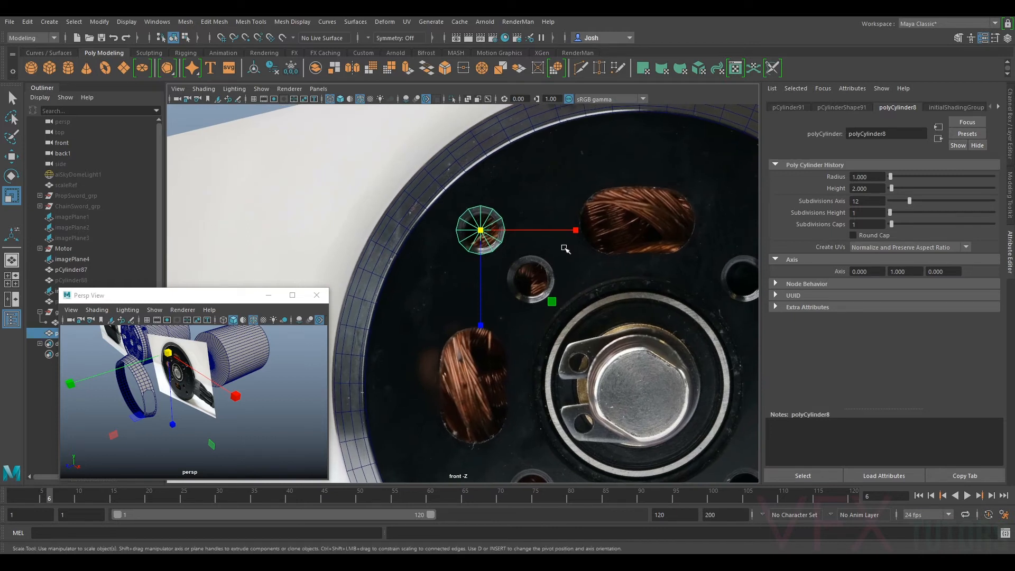
key(w)
key(ctrl+d)
drag(481, 230, 534, 282)
- Duplicate the outer hole's cylinder, move one of the pair onto the upper winding slot's left end, and scale it to about 0.814
click(484, 216)
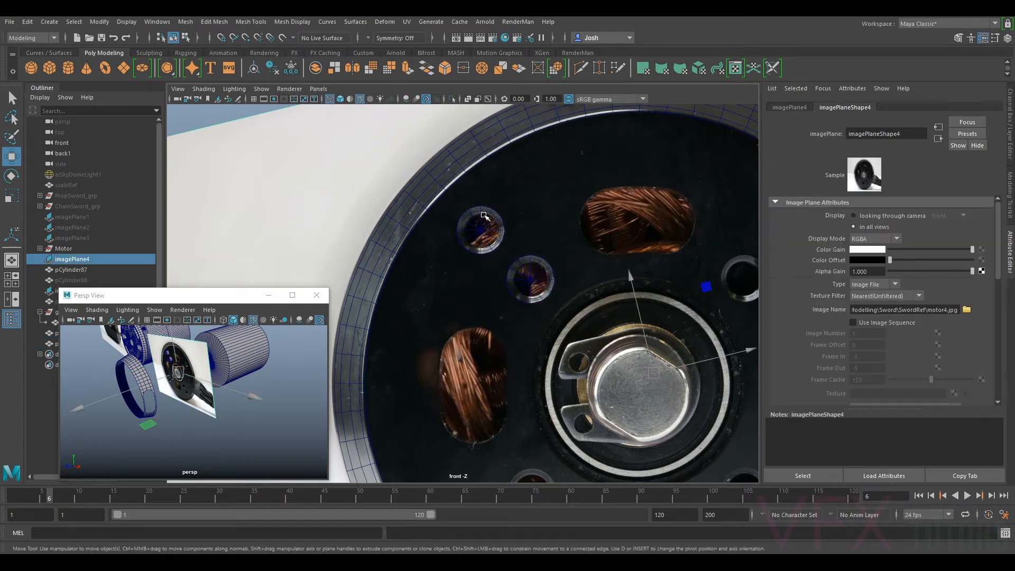
click(489, 217)
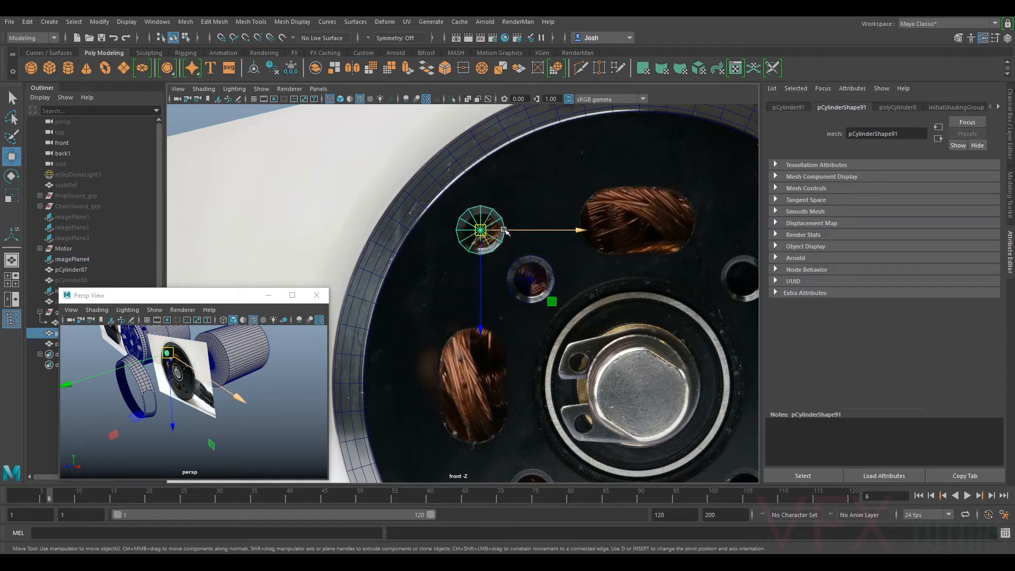
drag(182, 298, 210, 288)
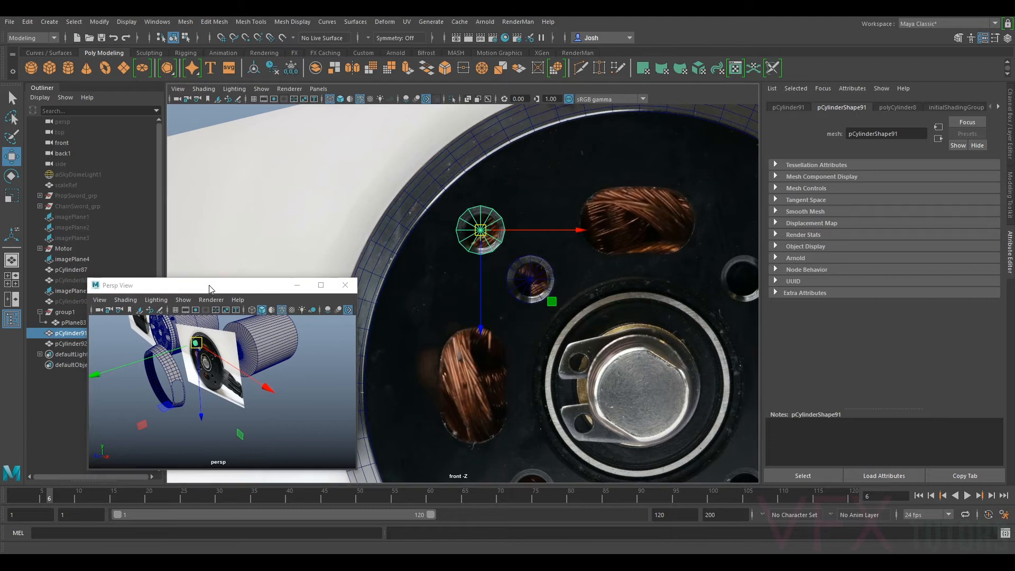
key(ctrl+d)
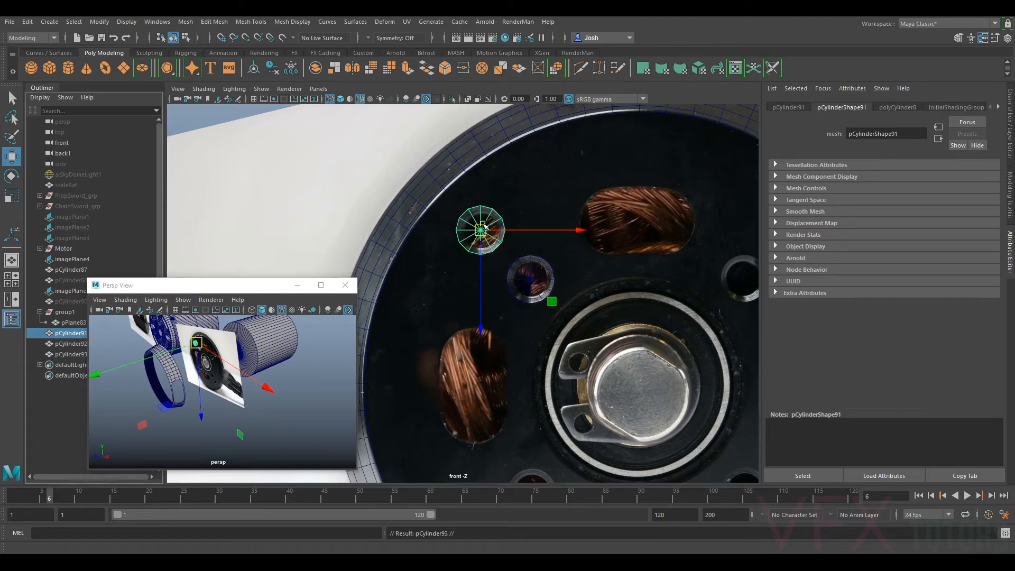
drag(482, 226, 626, 226)
key(r)
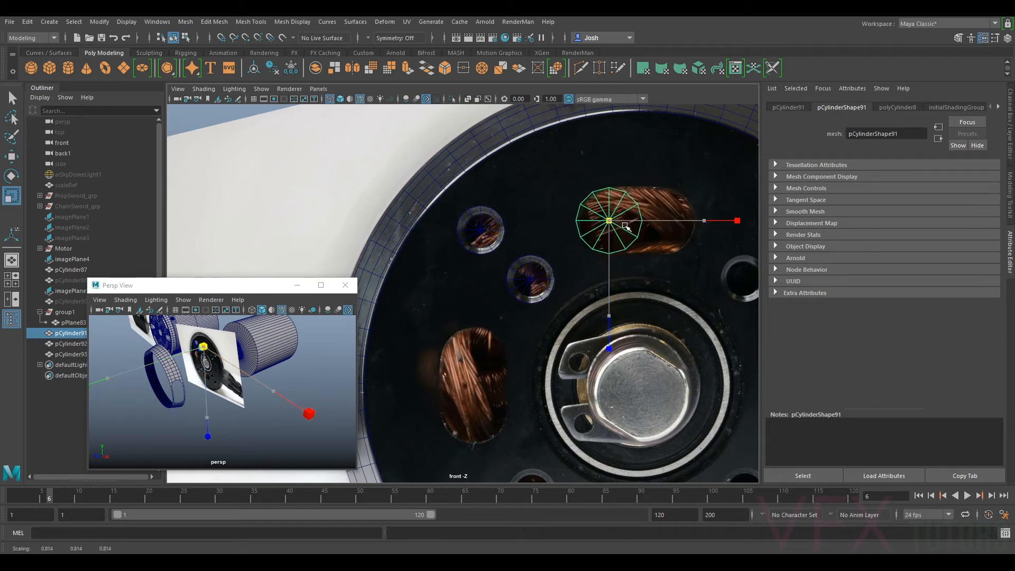
- Refine the slot cylinder's position and scale it to about 0.833 so it matches the upper slot's rounded left end
key(w)
alt+right_drag(638, 228, 723, 186)
alt+middle_drag(723, 186, 551, 217)
drag(550, 197, 553, 201)
key(r)
scroll(552, 212, down, 4)
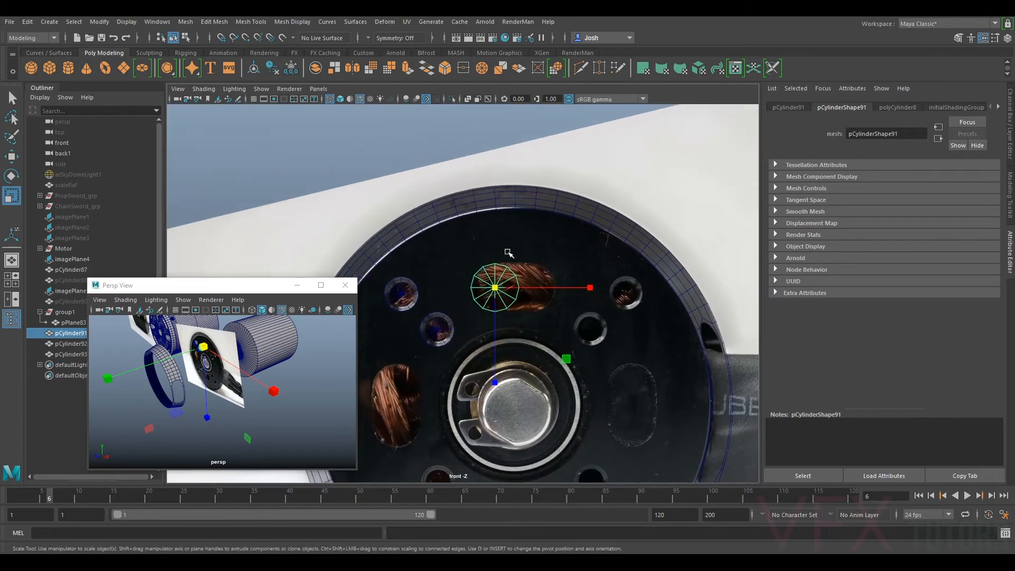
scroll(521, 285, up, 2)
scroll(540, 284, up, 3)
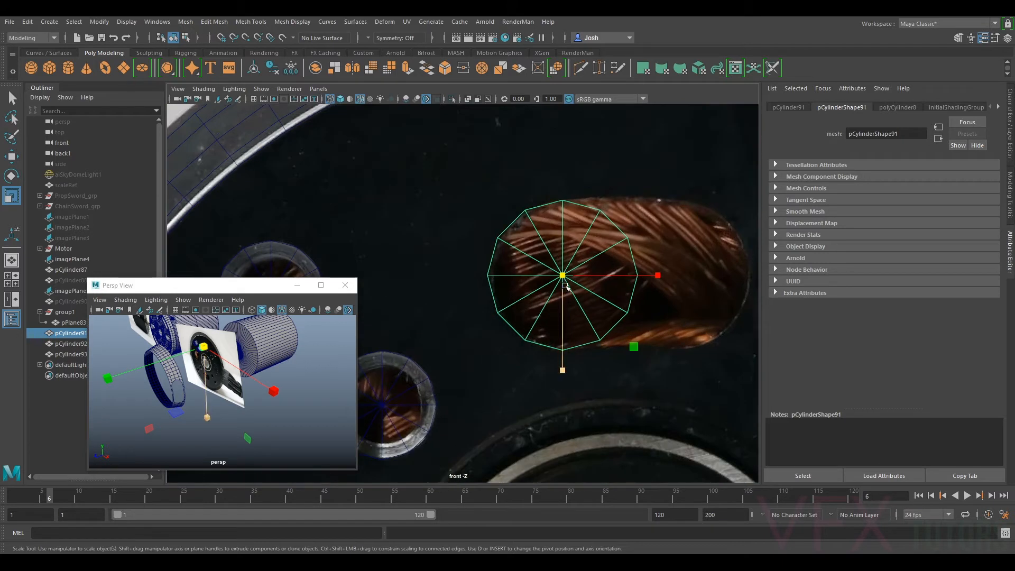
drag(565, 275, 568, 276)
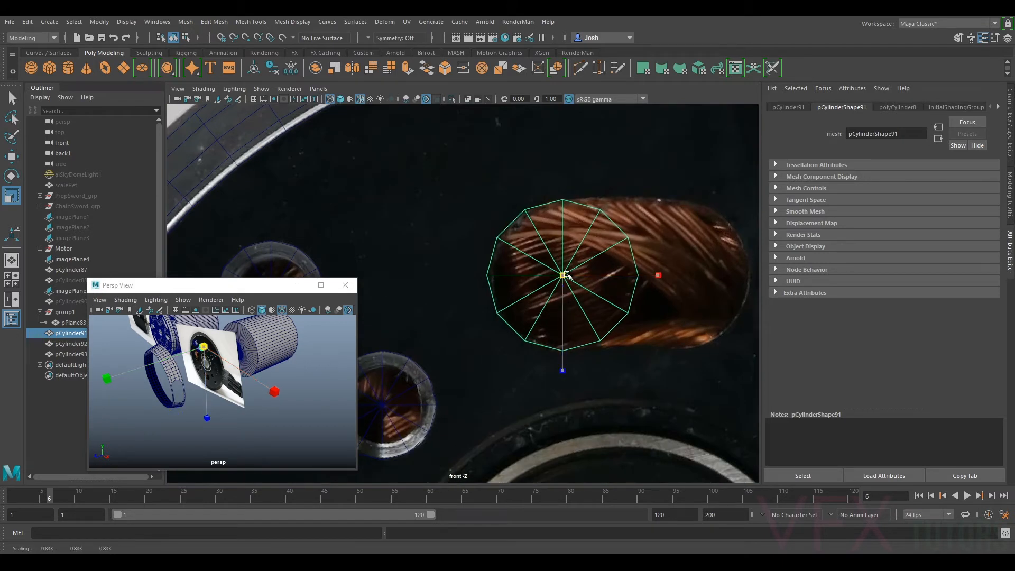
drag(563, 279, 566, 279)
- Set the upper slot cylinder's axis subdivisions to 14
scroll(565, 279, down, 5)
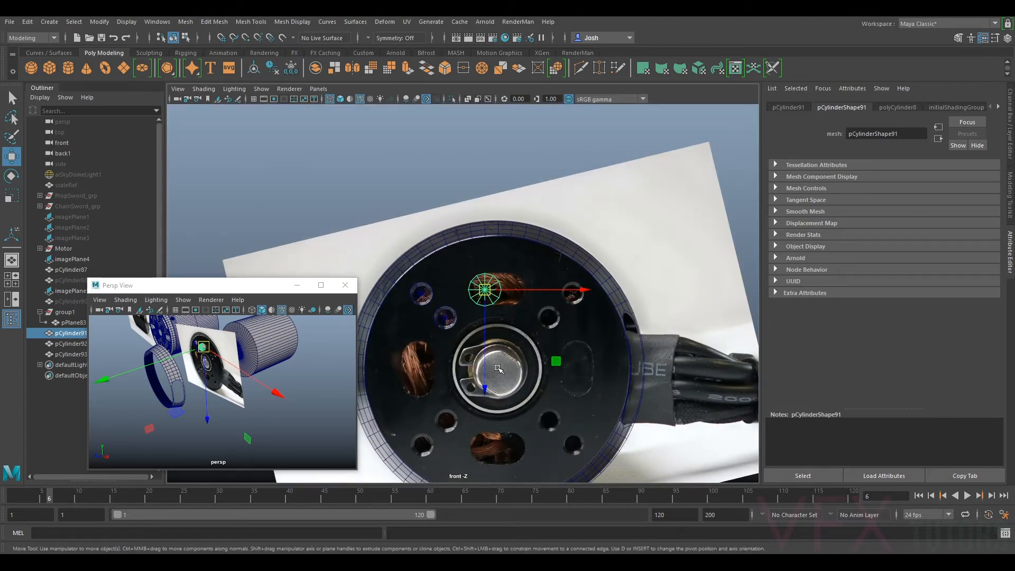
scroll(518, 333, up, 2)
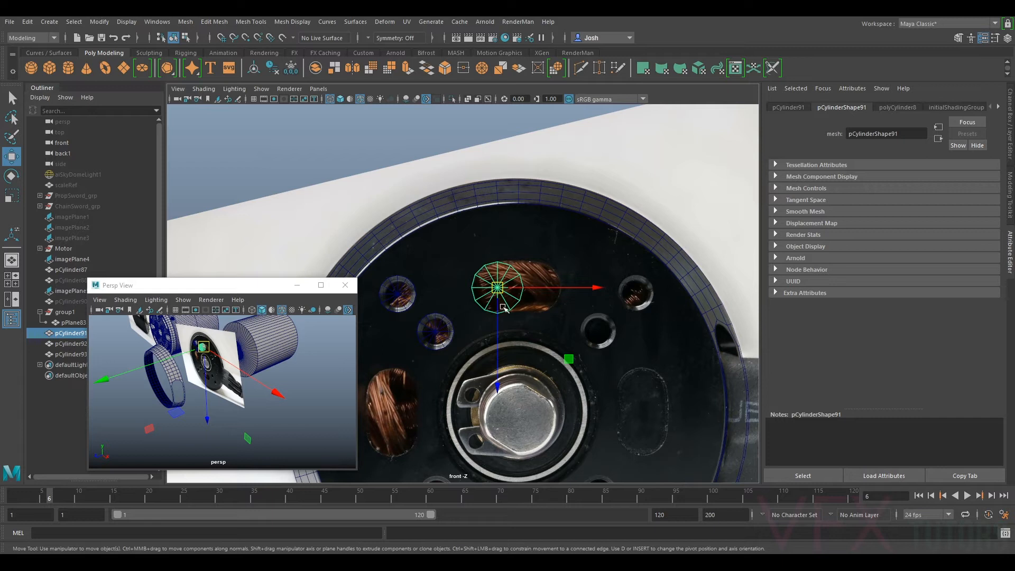
alt+middle_drag(510, 303, 564, 239)
scroll(563, 240, up, 1)
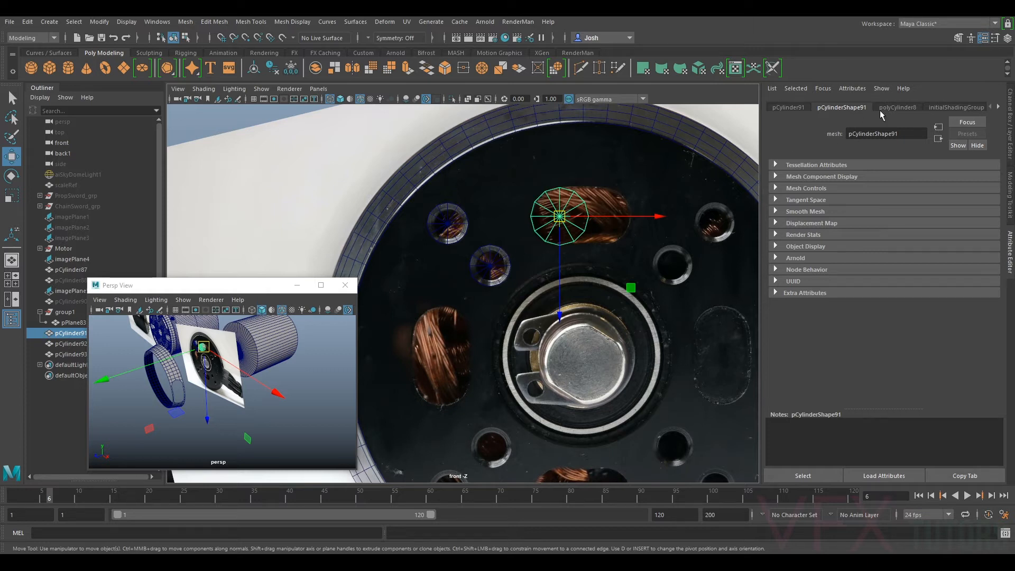
click(897, 108)
double_click(854, 201)
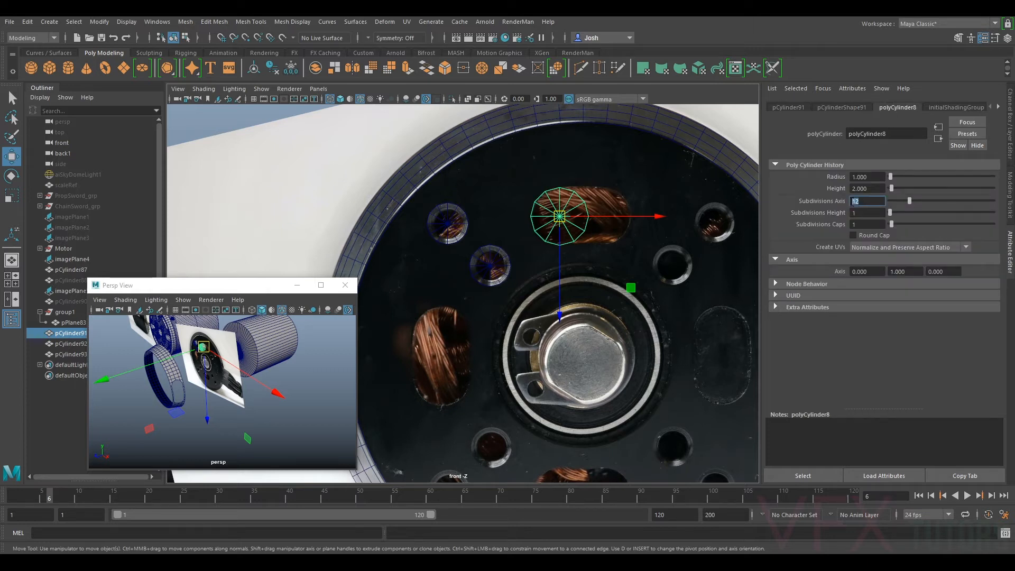
text(14)
key(Return)
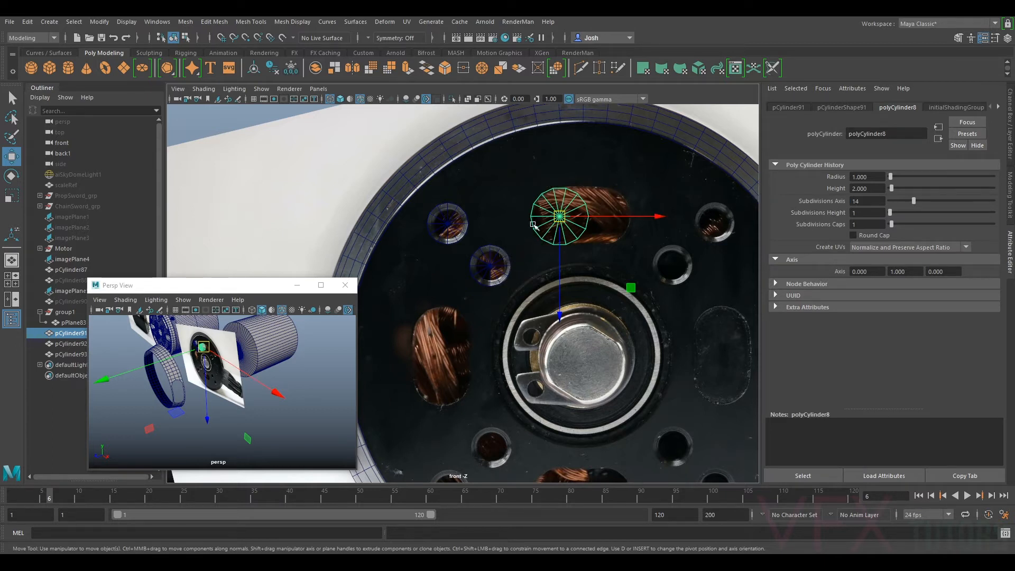
- Duplicate the upper slot's cylinder and fit the copy to the rounded upper end of the left winding slot
click(491, 267)
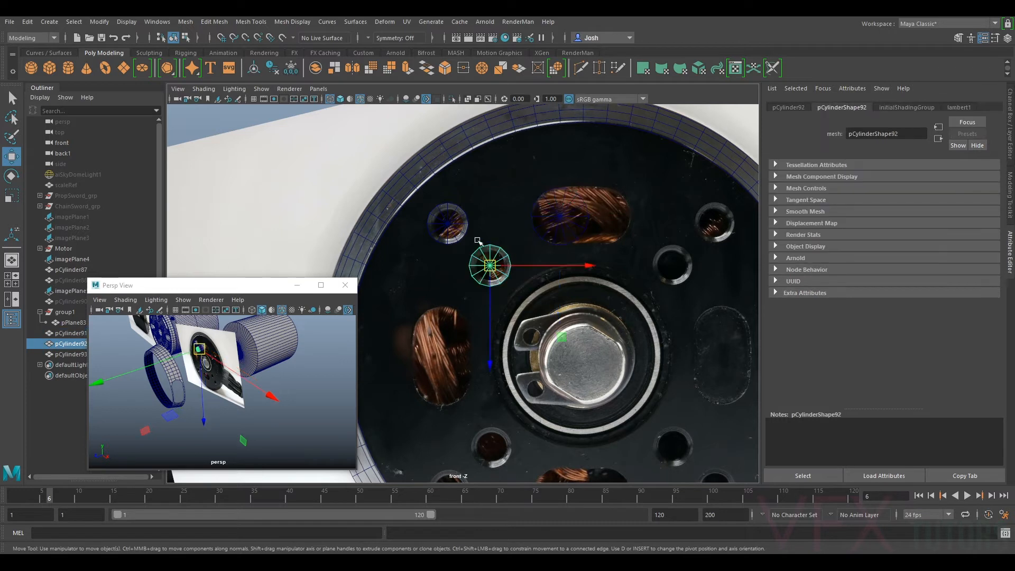
click(566, 233)
click(559, 215)
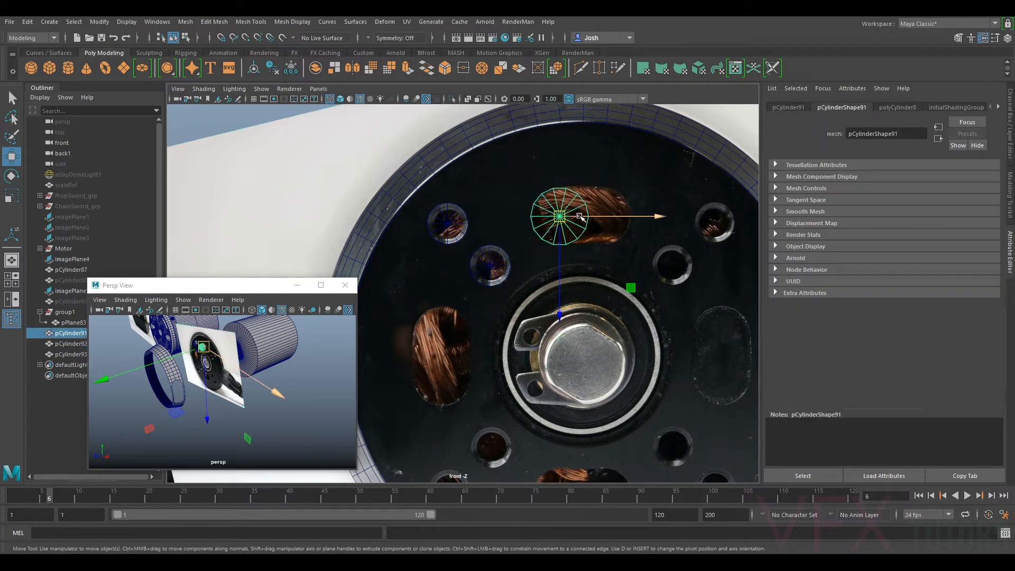
key(ctrl+d)
drag(560, 218, 445, 338)
alt+middle_drag(445, 337, 487, 307)
alt+right_drag(487, 306, 558, 306)
drag(504, 318, 511, 318)
scroll(538, 251, down, 5)
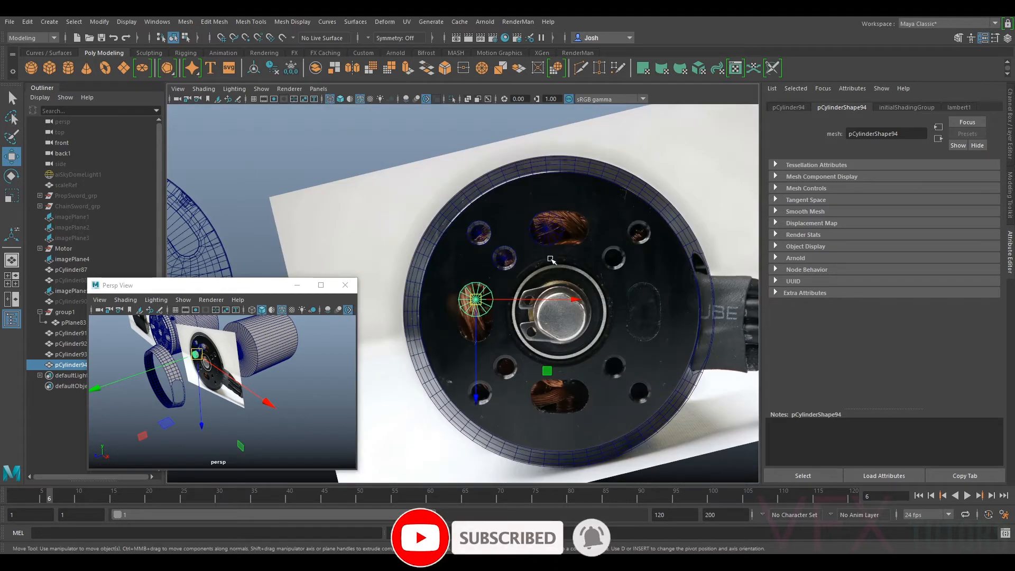
- Select all four hole and slot cylinders and move them along Z to about 2.01, out in front of the reference image
scroll(540, 267, up, 5)
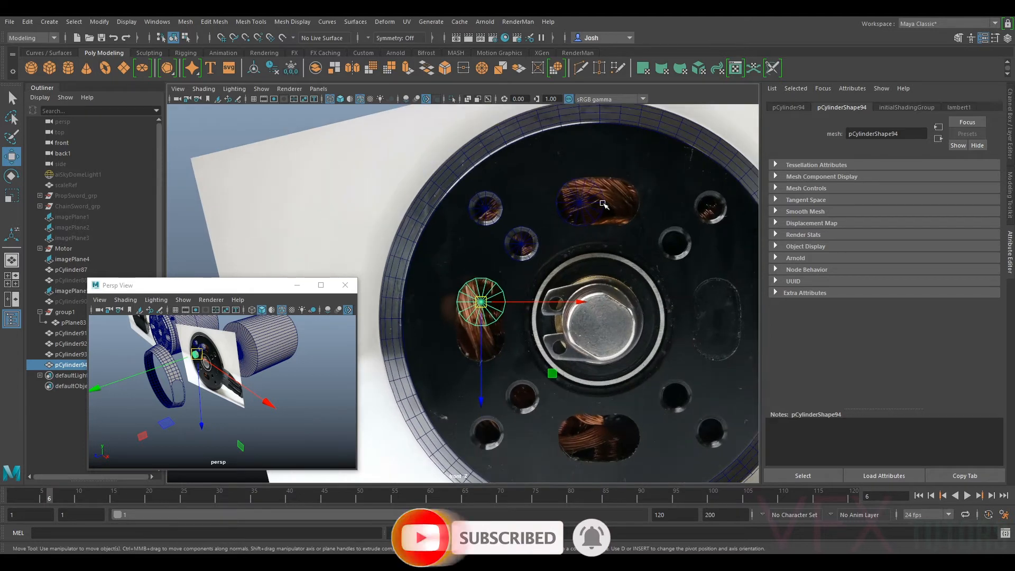
click(587, 203)
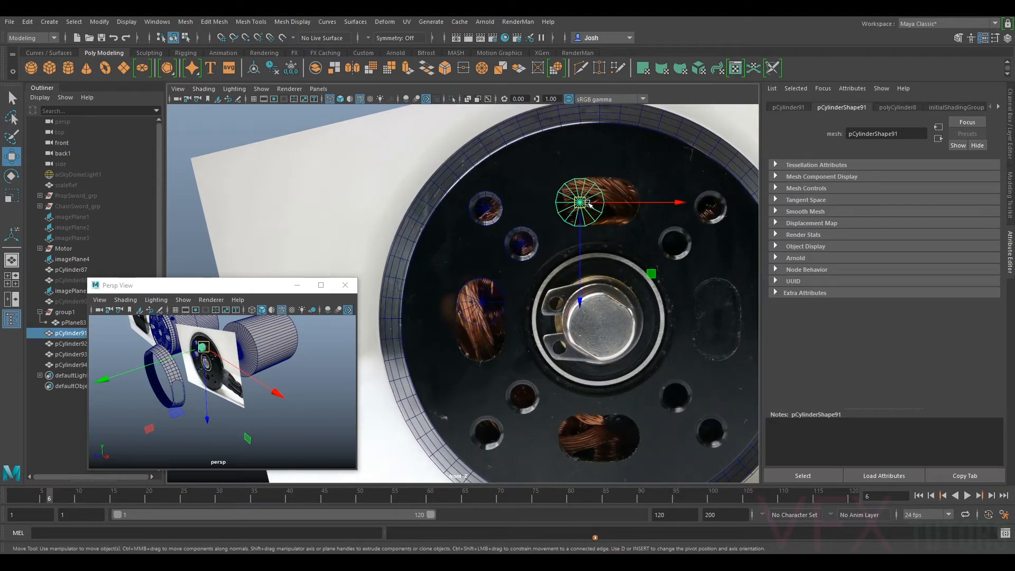
shift+click(525, 236)
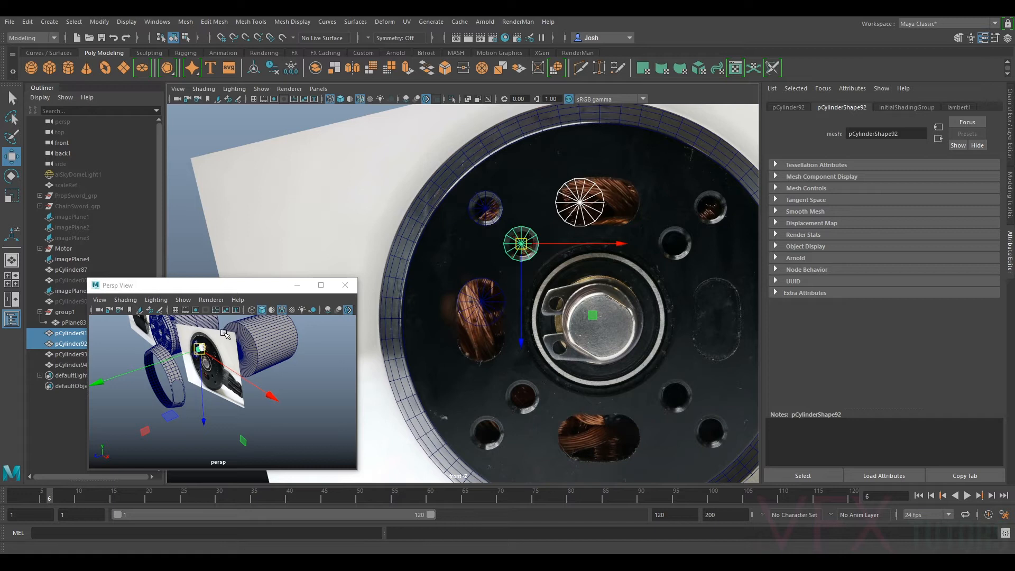
alt+drag(226, 335, 201, 362)
scroll(201, 362, up, 5)
alt+middle_drag(222, 354, 235, 397)
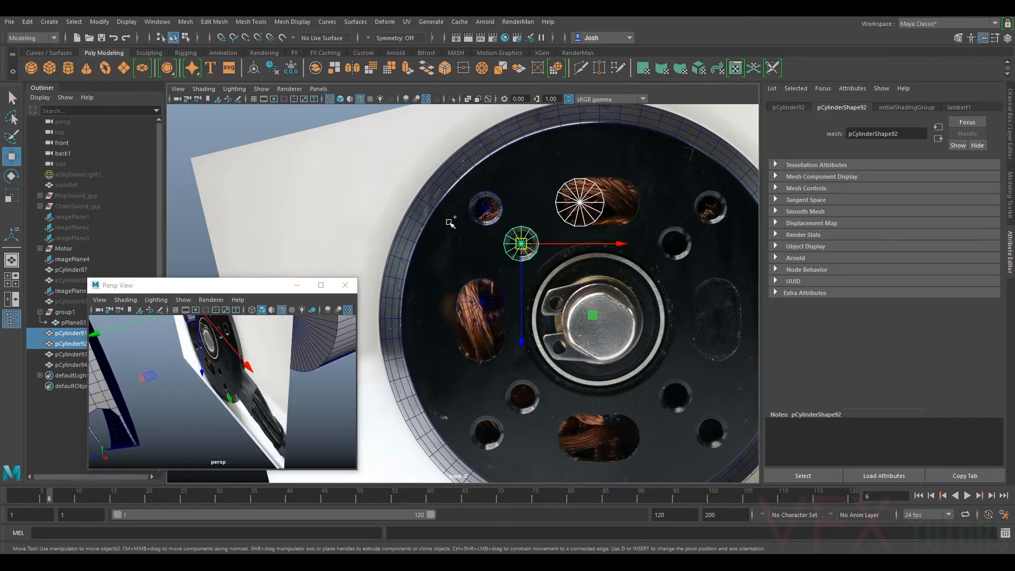
shift+click(486, 208)
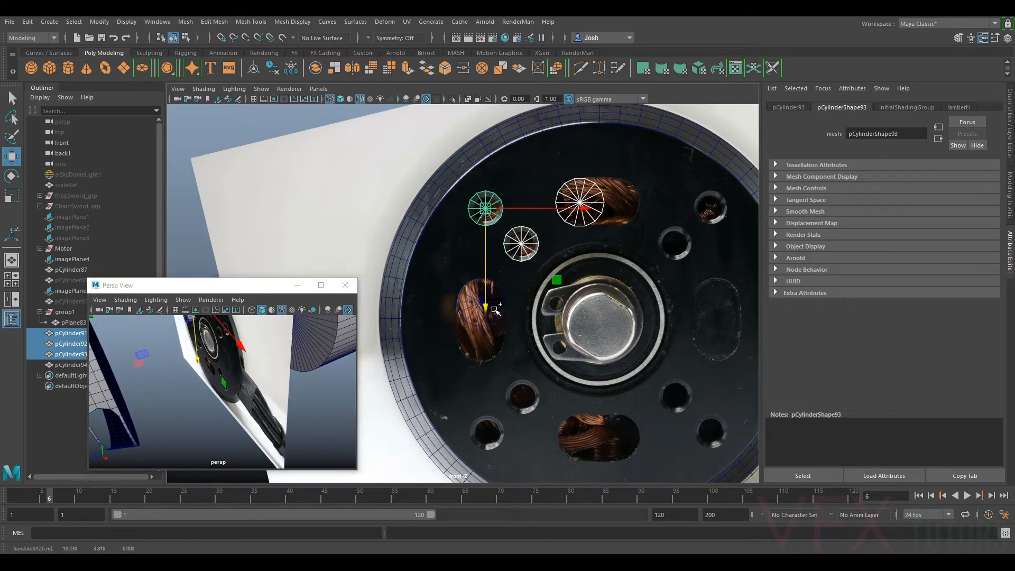
shift+click(497, 311)
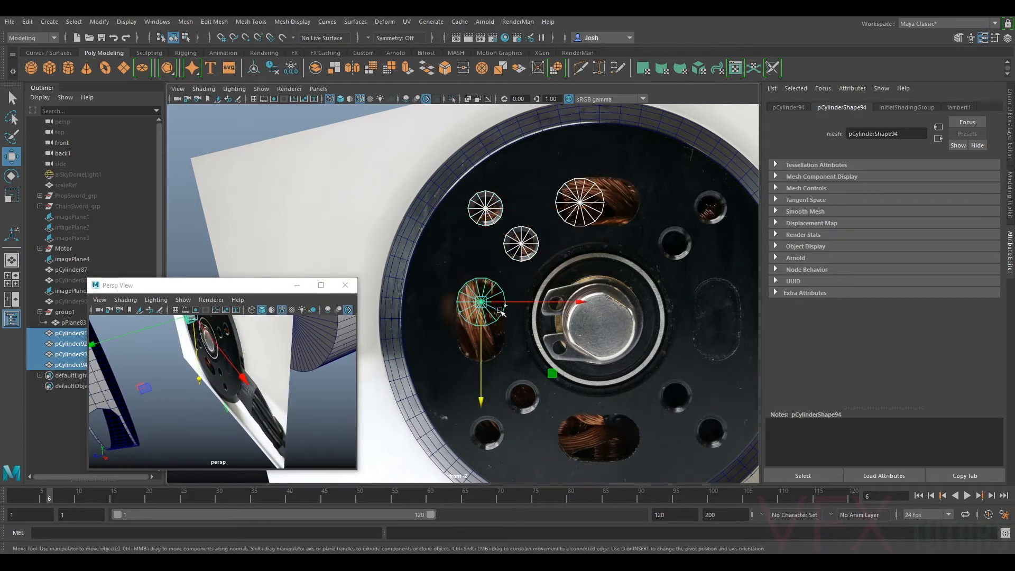
alt+middle_drag(182, 359, 182, 408)
drag(165, 366, 147, 373)
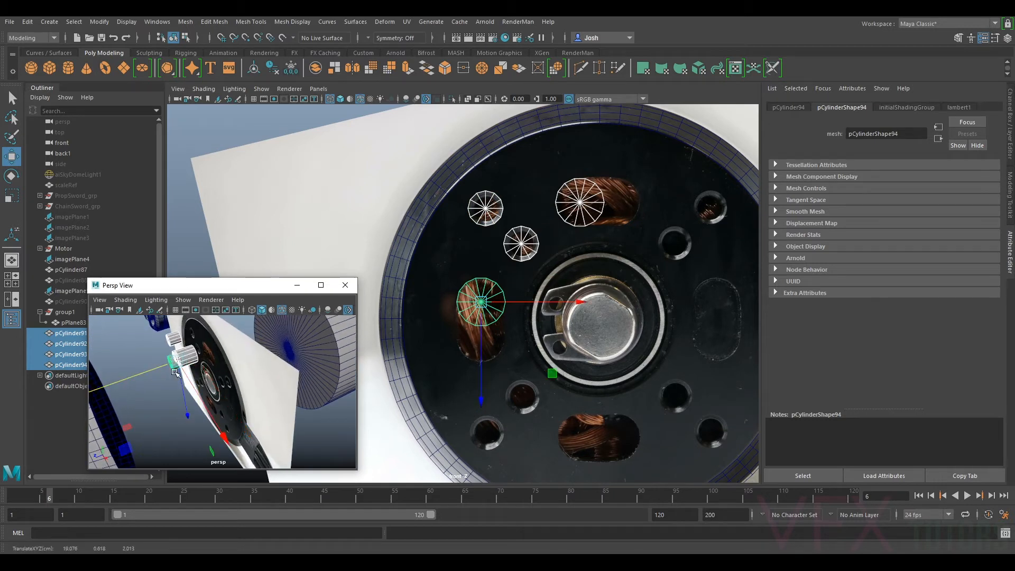
- Combine the four hole and slot cylinders into a single mesh and delete its construction history
alt+click(505, 269)
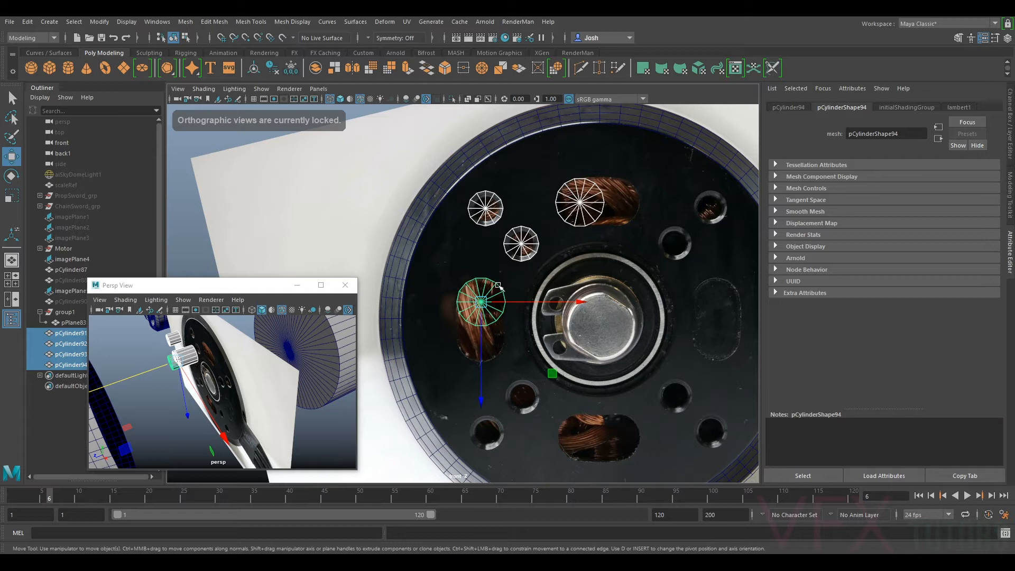
click(499, 290)
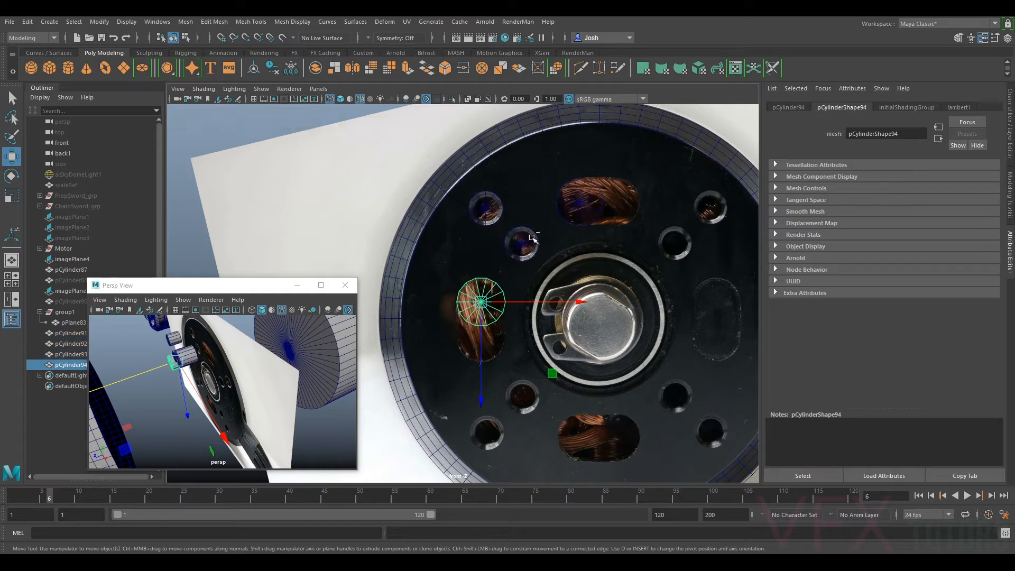
shift+click(529, 241)
shift+click(479, 212)
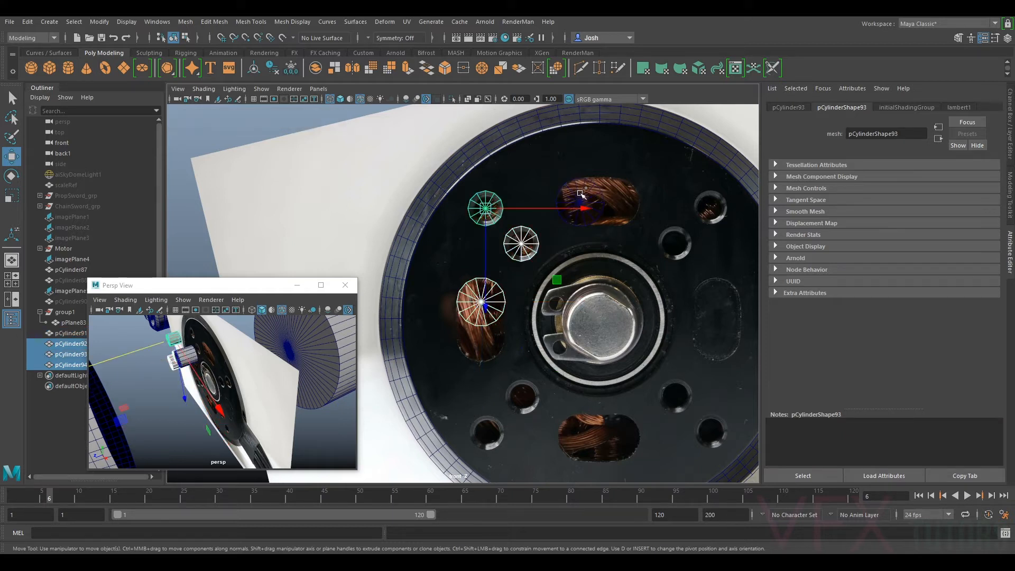
shift+click(583, 193)
click(186, 22)
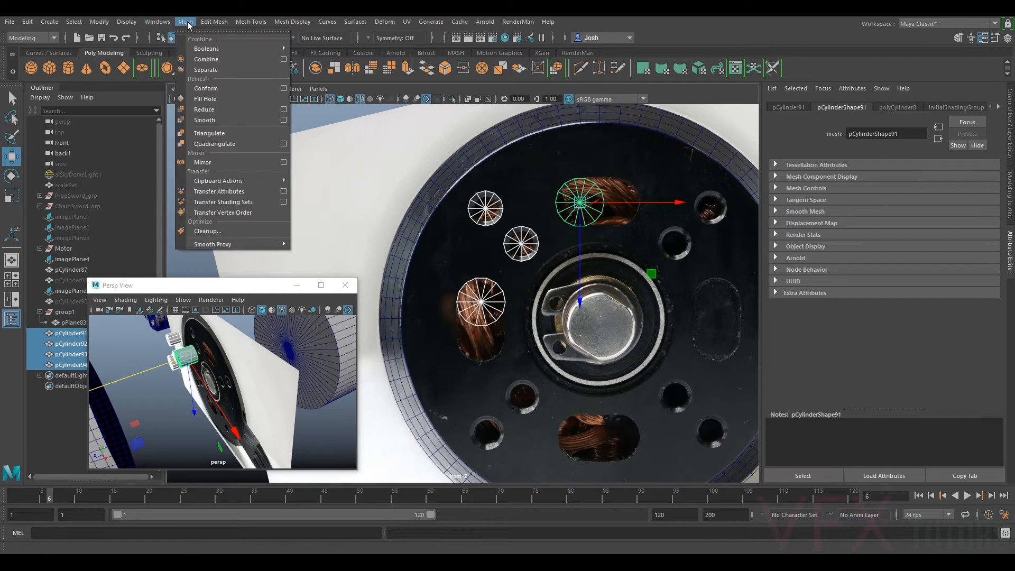
click(206, 50)
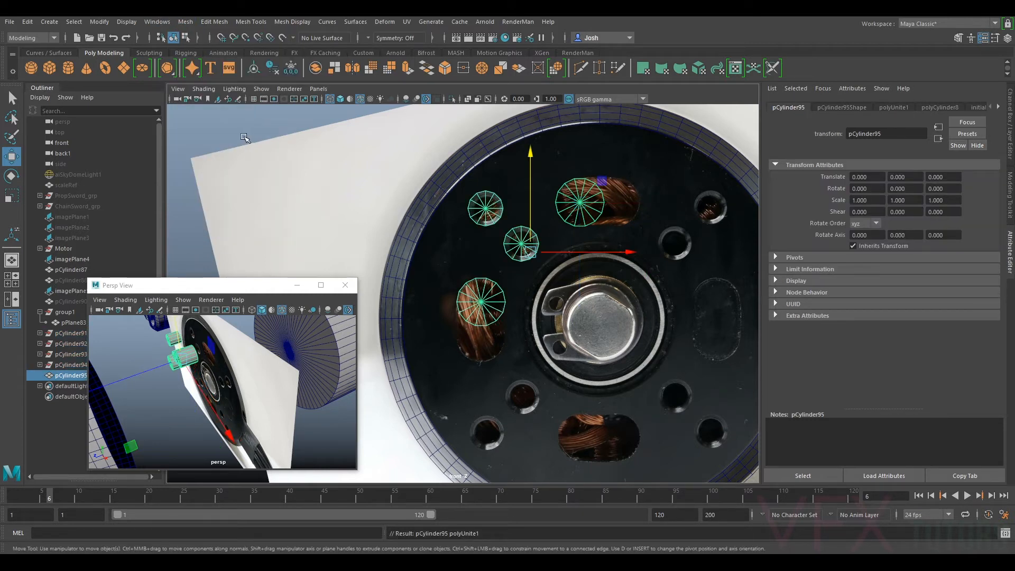
click(274, 70)
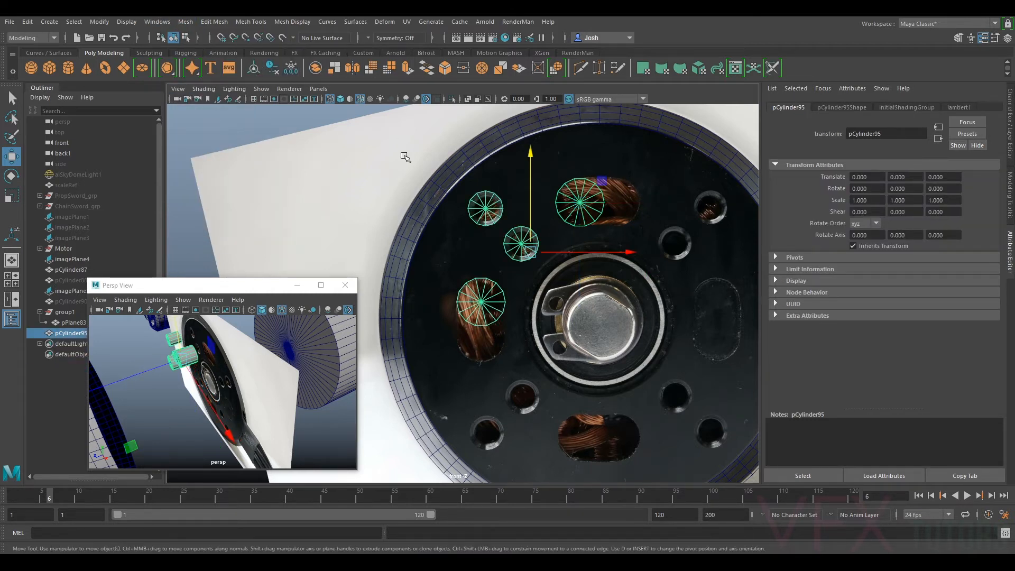
- Delete the end-cap faces of the upper slot's cylinder and both screw-hole cylinders in the combined mesh
right_click(577, 214)
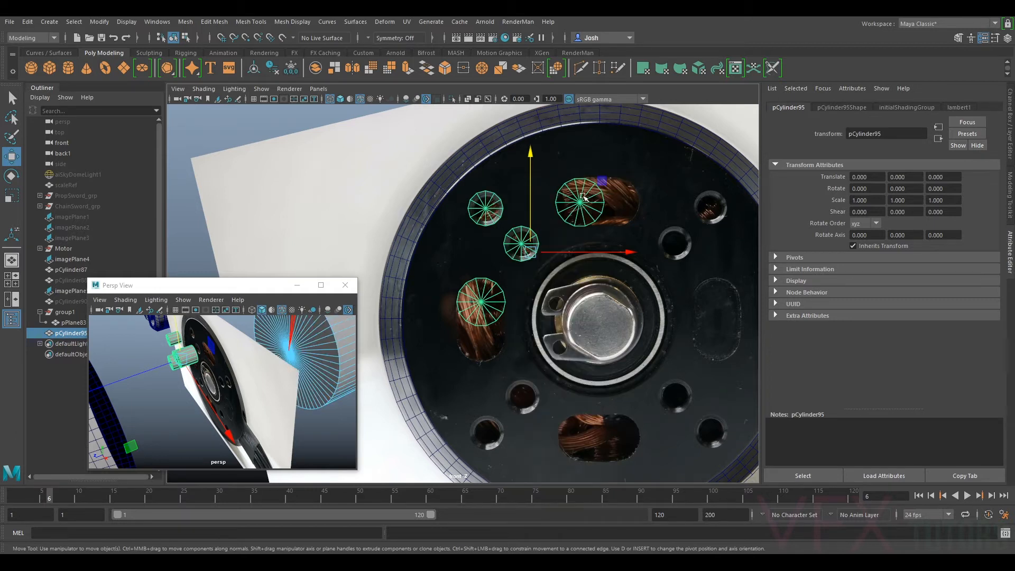
click(577, 213)
key(Delete)
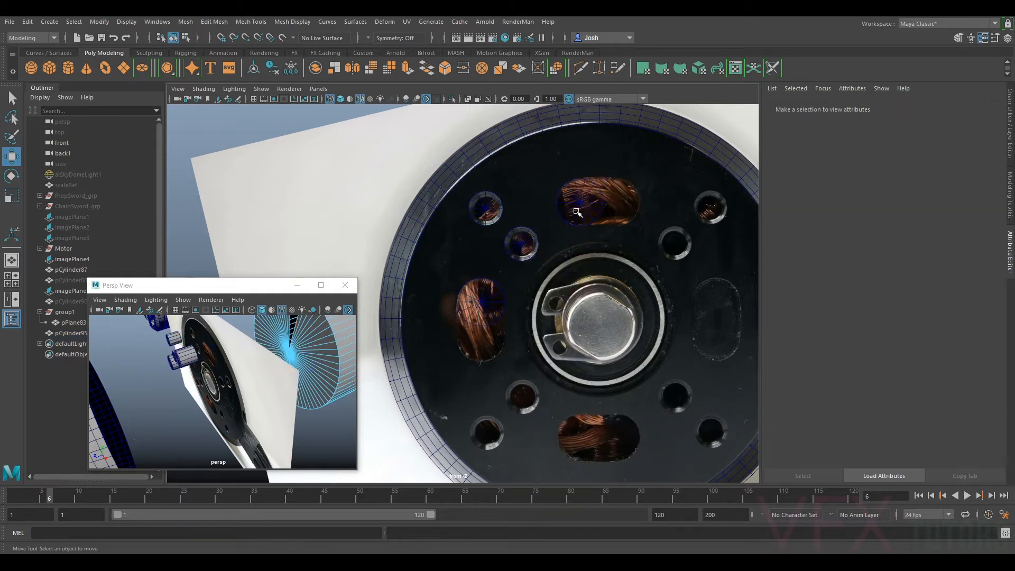
click(586, 204)
right_drag(585, 204, 586, 229)
click(1010, 202)
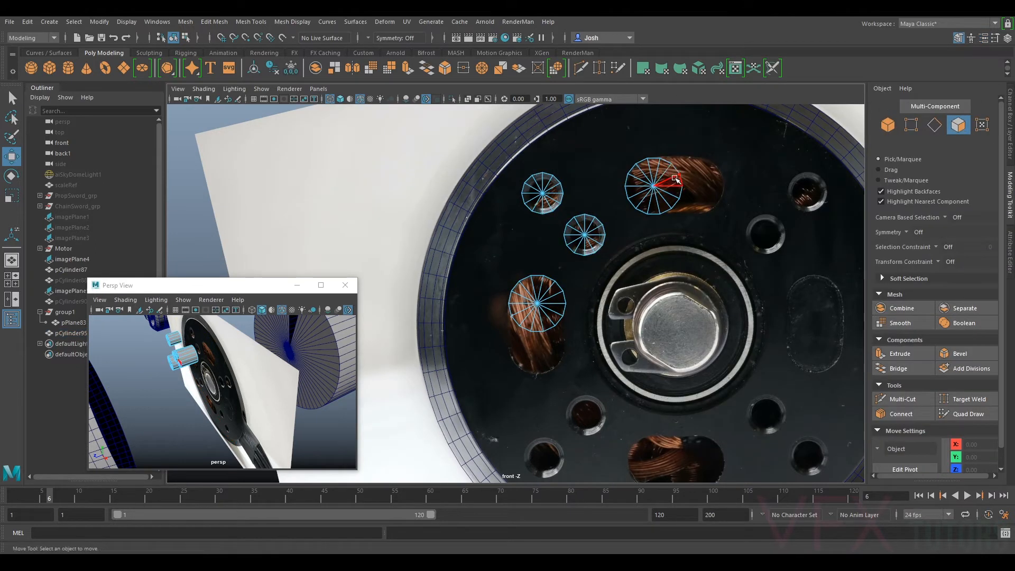
drag(589, 229, 579, 243)
key(Delete)
drag(547, 188, 538, 204)
key(Delete)
- Delete the side faces on the right half of the upper slot's cylinder, keeping only its rounded left end
drag(706, 136, 658, 242)
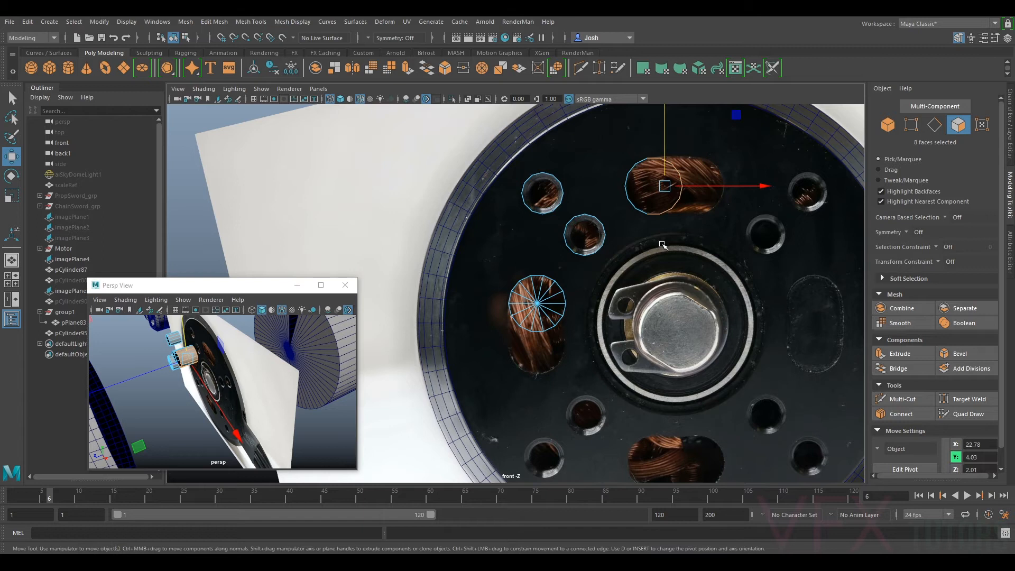
drag(692, 143, 657, 226)
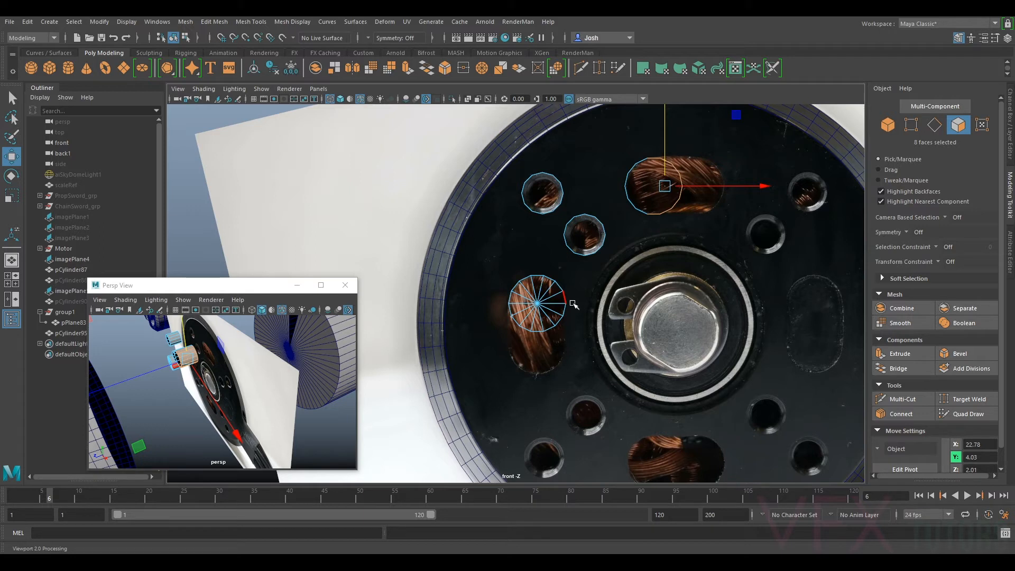
click(676, 213)
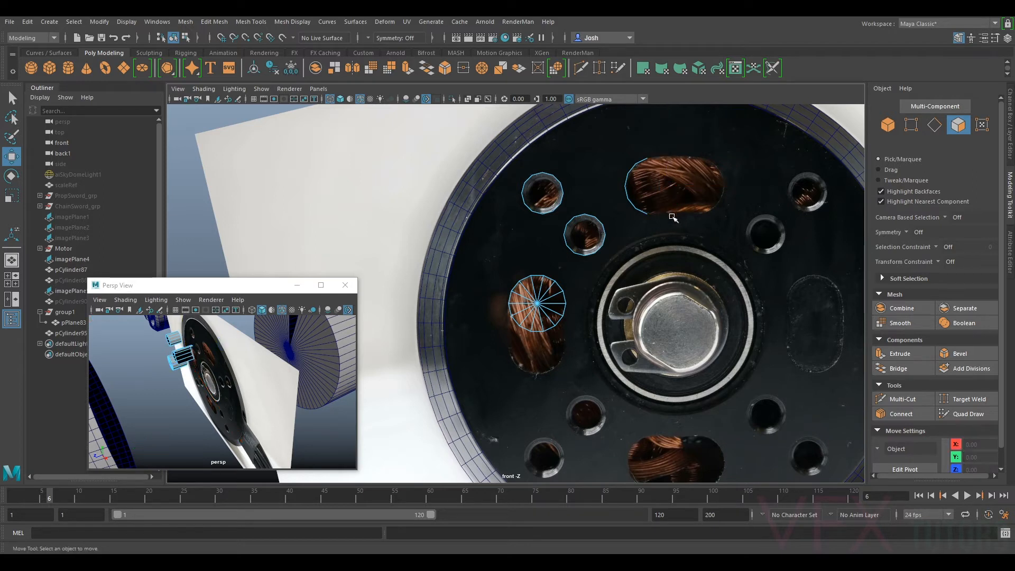
- Delete the end caps and the lower half of the left slot's cylinder, keeping only its rounded upper end
click(531, 313)
key(Delete)
drag(480, 368, 574, 313)
key(Delete)
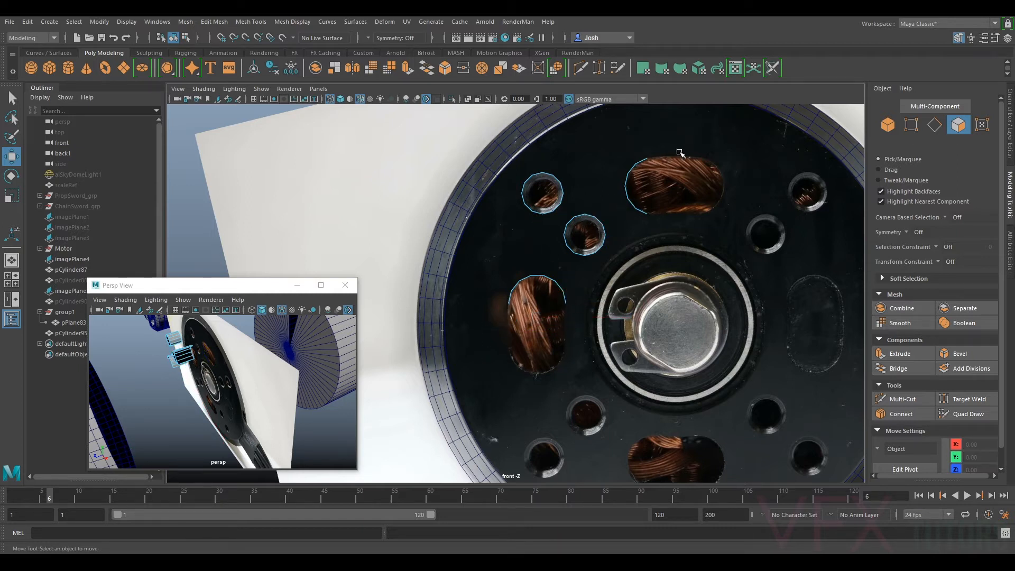
- Undo the face deletions, the history deletion and the combining of the four cylinders
key(ctrl+z)
key(ctrl+z)
key(ctrl+z)
key(ctrl+z)
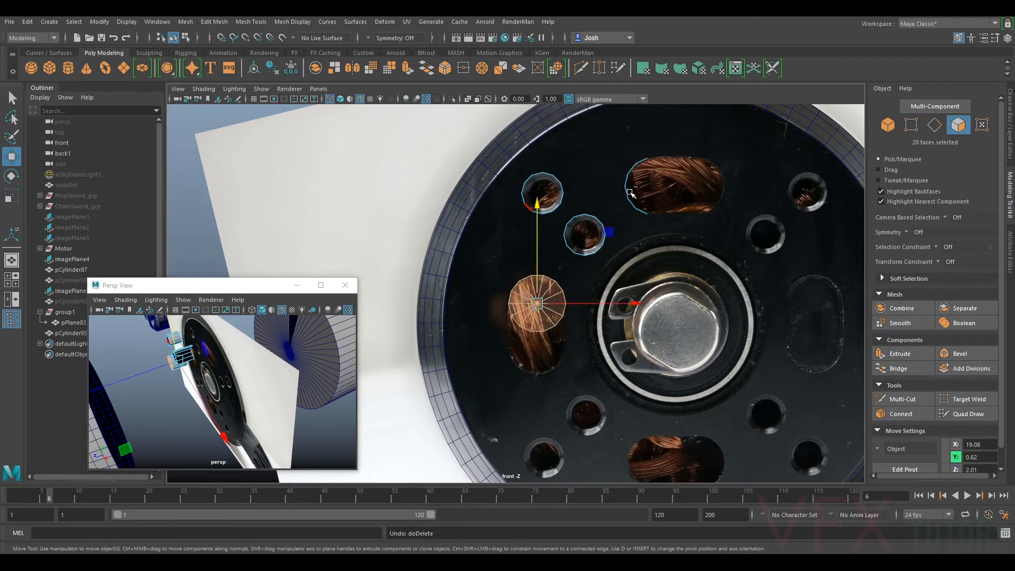
key(ctrl+z)
key(ctrl+z)
key(ctrl+z)
key(ctrl+z)
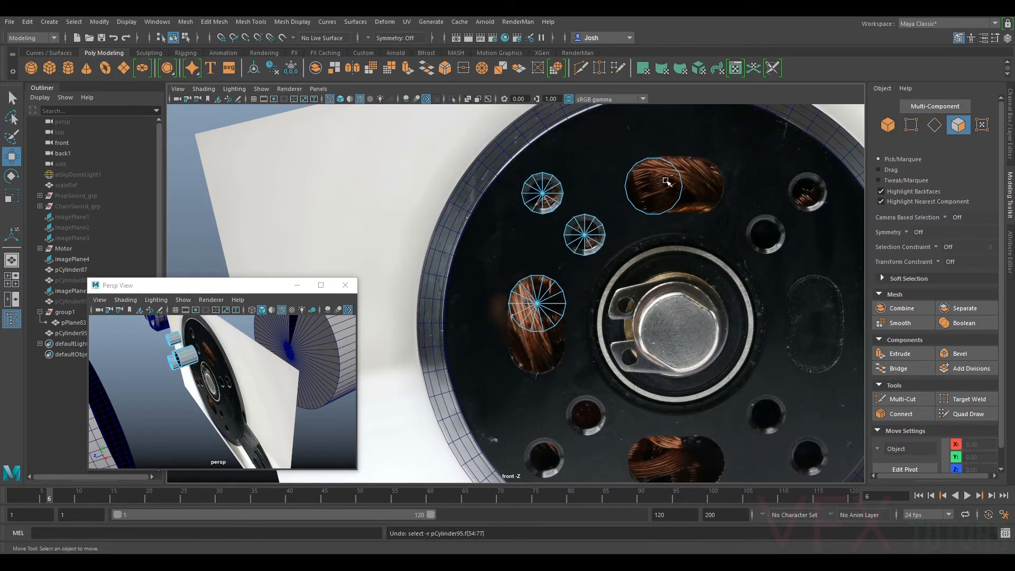
right_drag(660, 180, 684, 155)
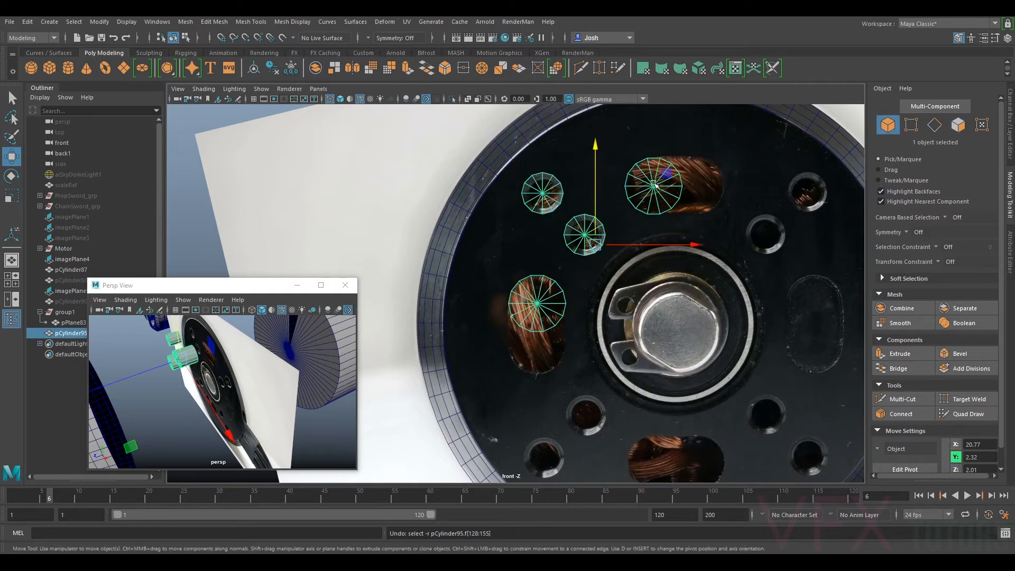
key(ctrl+z)
key(ctrl+z)
key(ctrl+z)
key(ctrl+z)
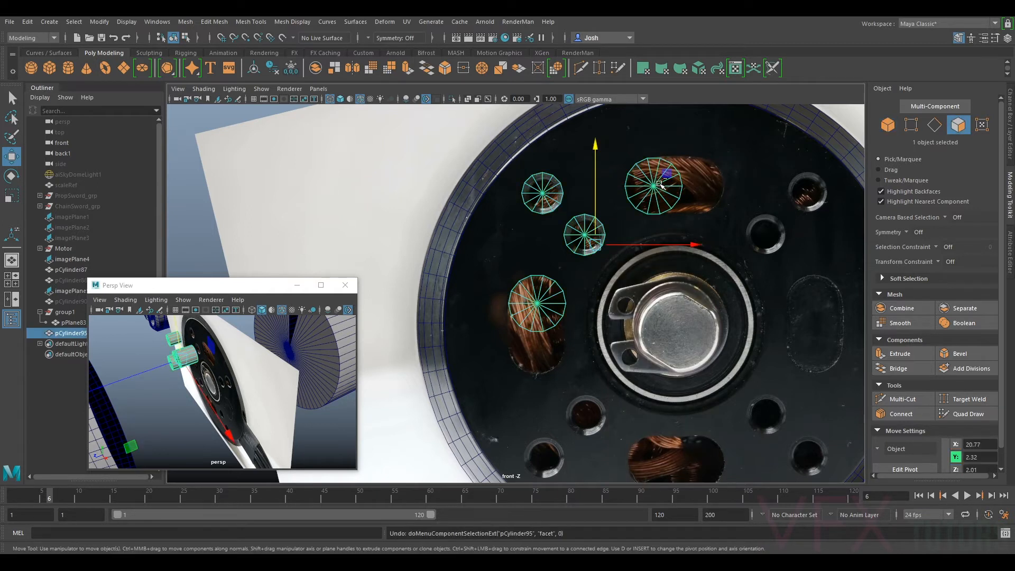
key(ctrl+z)
key(ctrl+z)
key(ctrl+z)
key(ctrl+z)
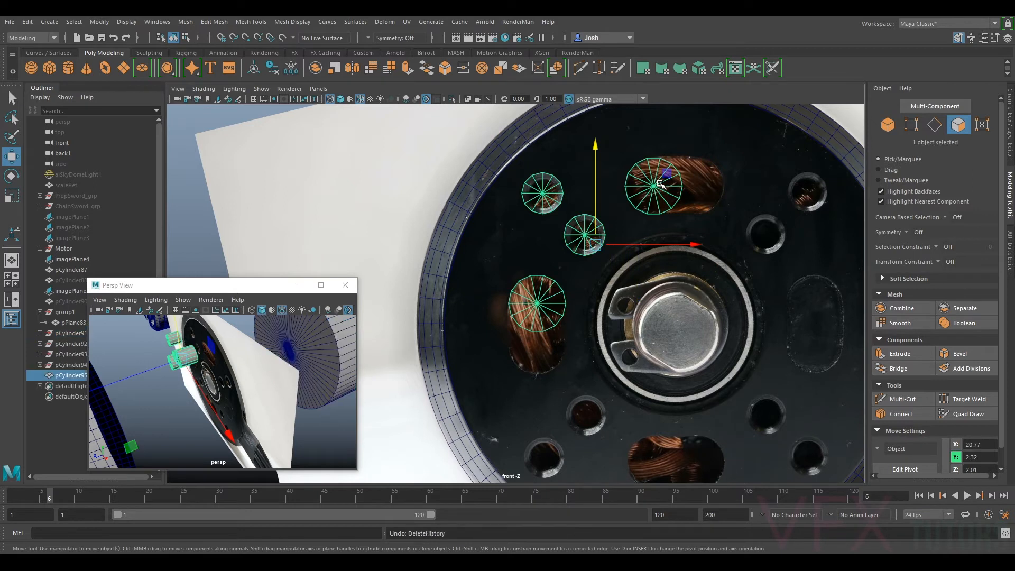
- Rotate the upper slot's cylinder about its own axis to about -31.3 degrees
click(665, 198)
key(e)
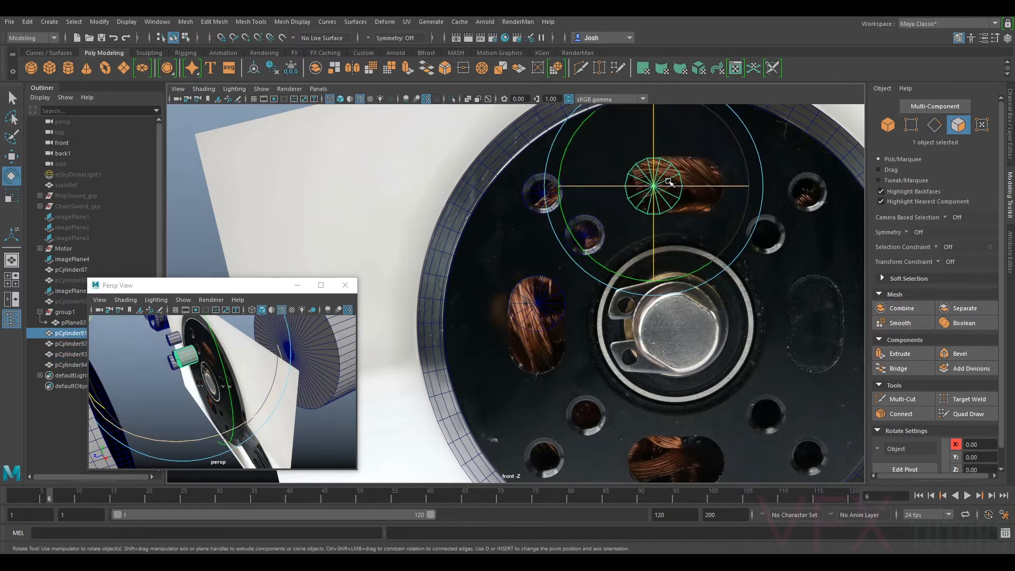
drag(637, 279, 580, 263)
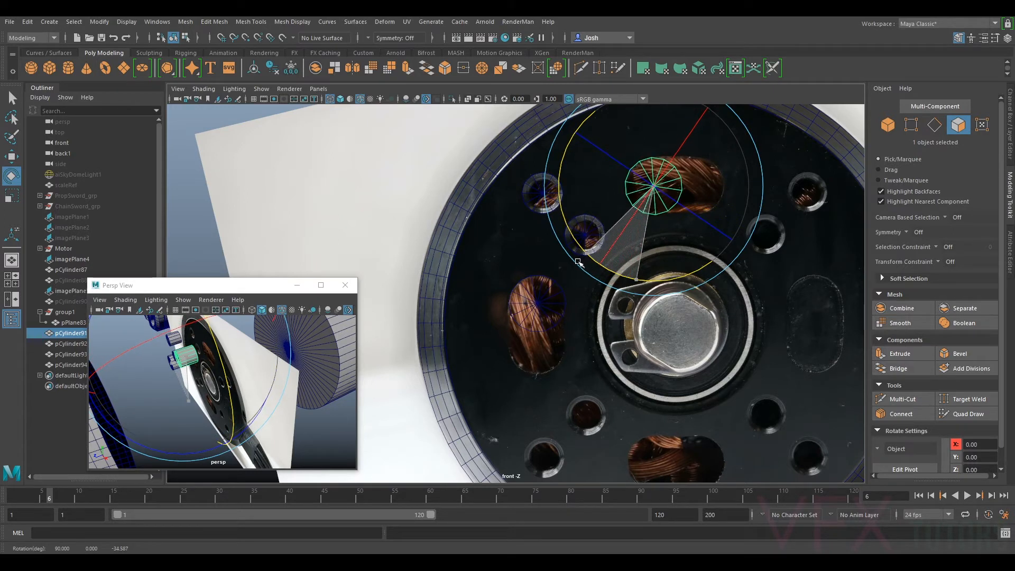
drag(580, 263, 581, 261)
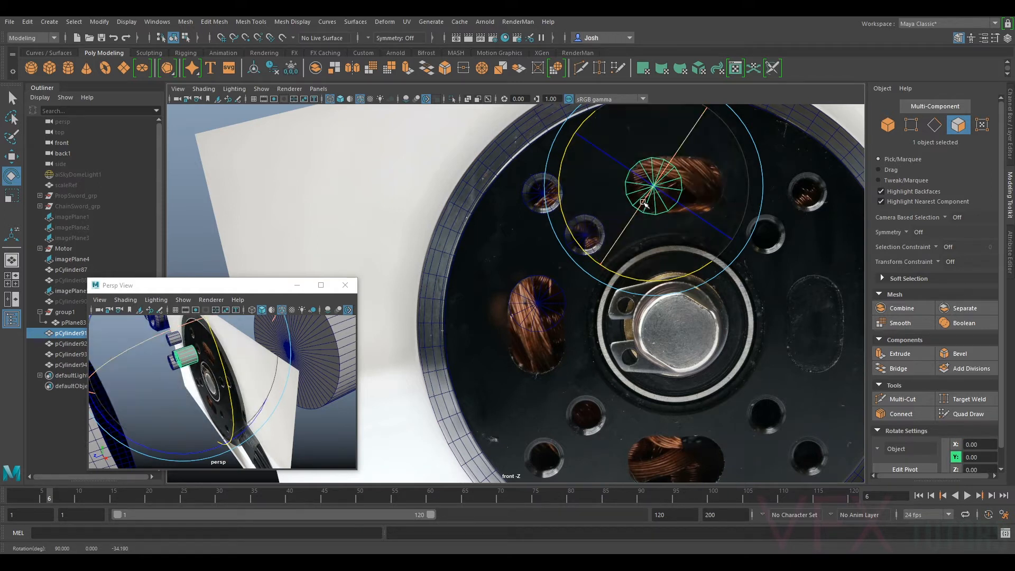
drag(627, 275, 631, 279)
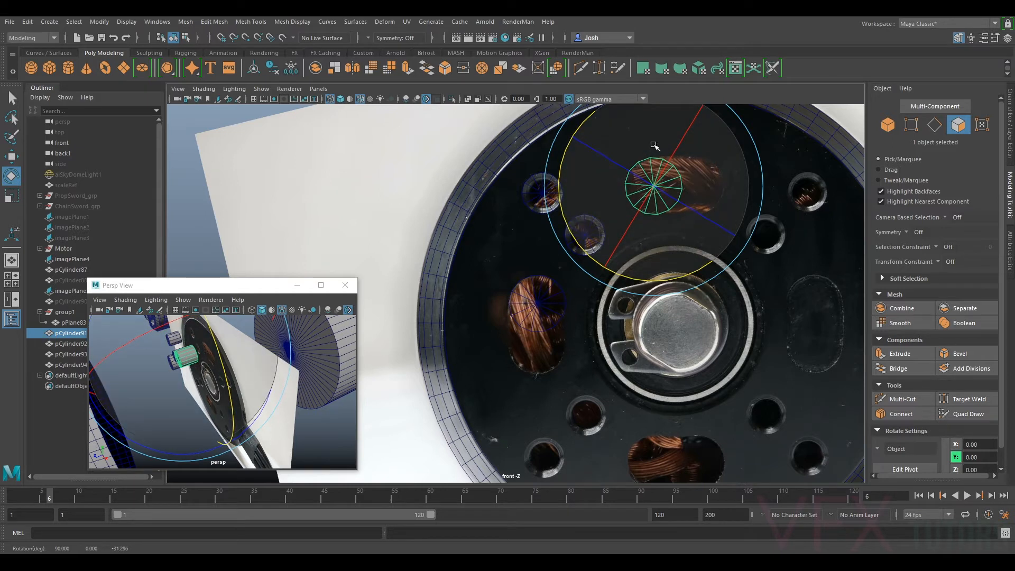
- Select all four hole and slot cylinders and combine them into one mesh
key(q)
shift+click(540, 308)
shift+click(566, 218)
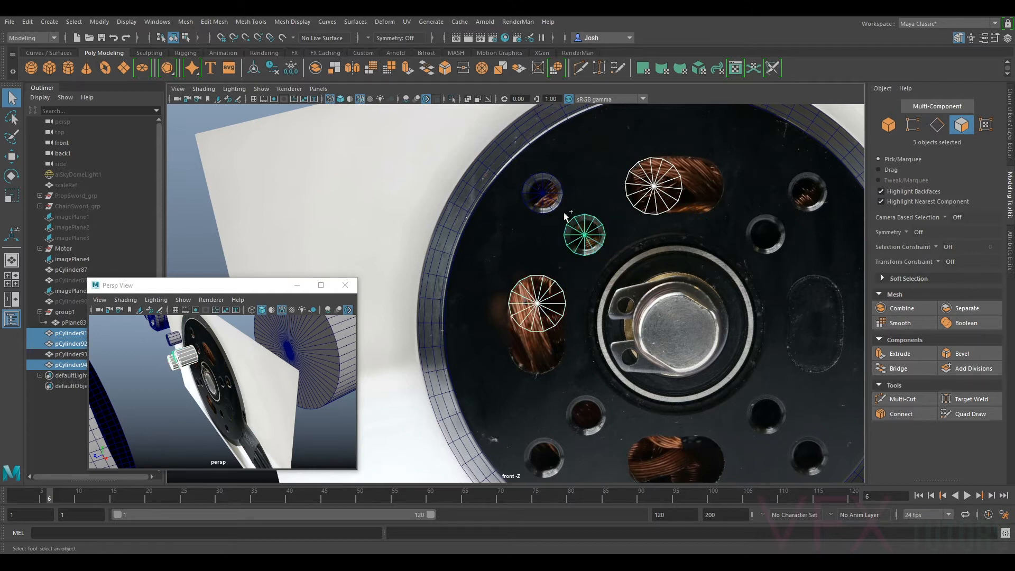
shift+click(553, 199)
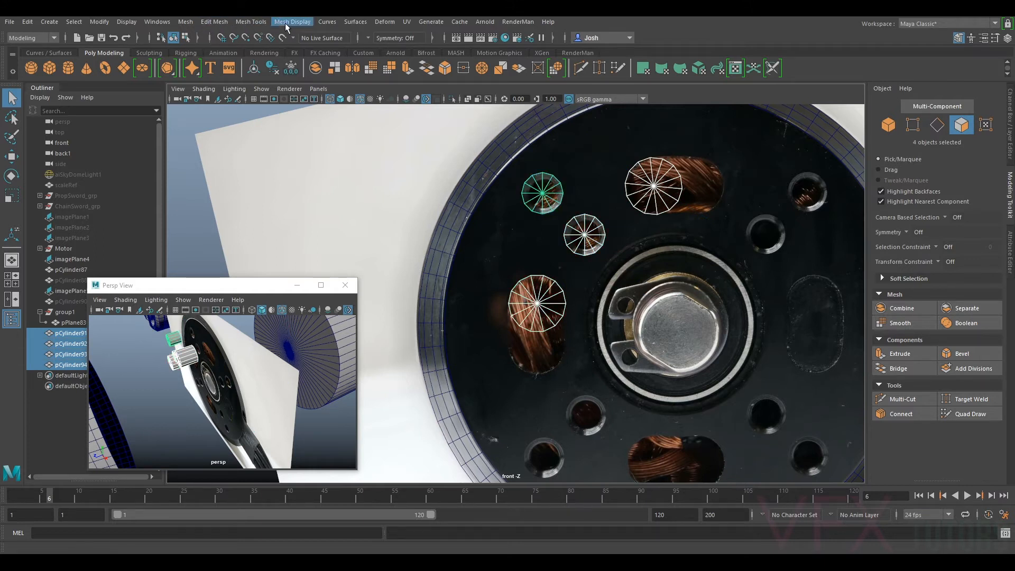
click(185, 22)
click(206, 44)
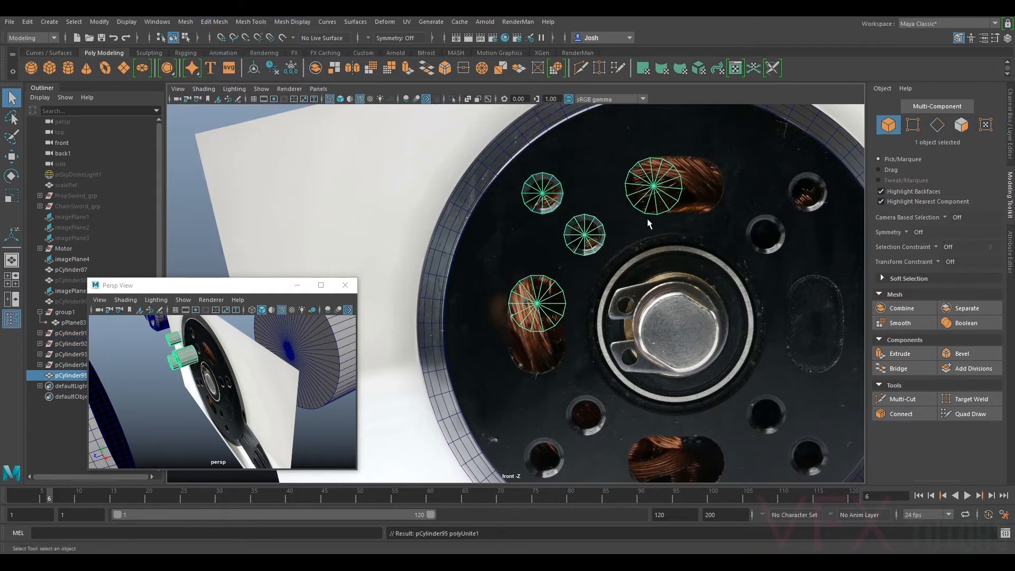
- Delete the end-cap faces of all four cylinders in the combined mesh, leaving open tubes
click(962, 127)
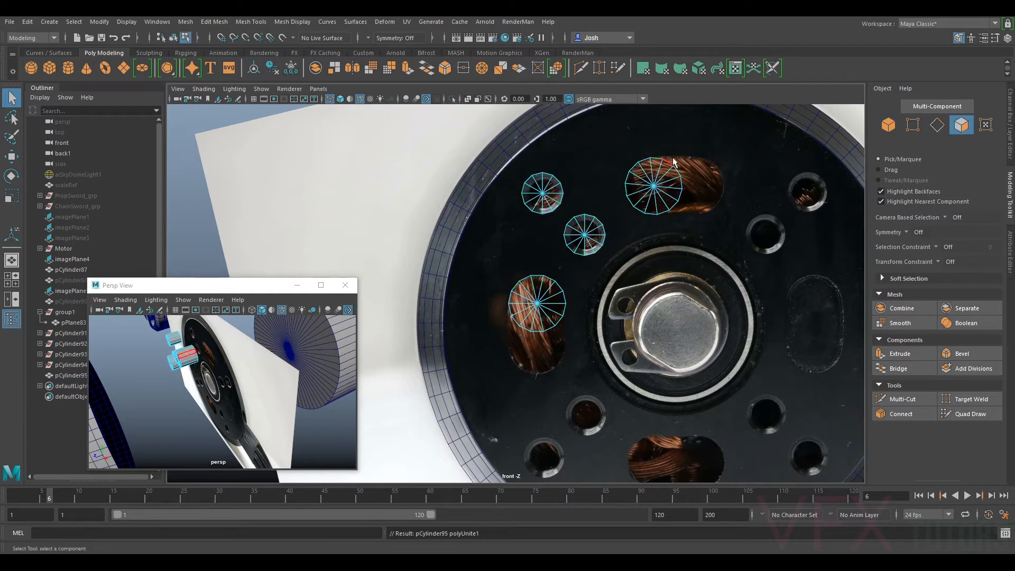
double_click(641, 196)
key(Delete)
drag(551, 189, 537, 199)
key(Delete)
drag(593, 231, 579, 241)
key(Delete)
drag(546, 298, 529, 317)
key(Delete)
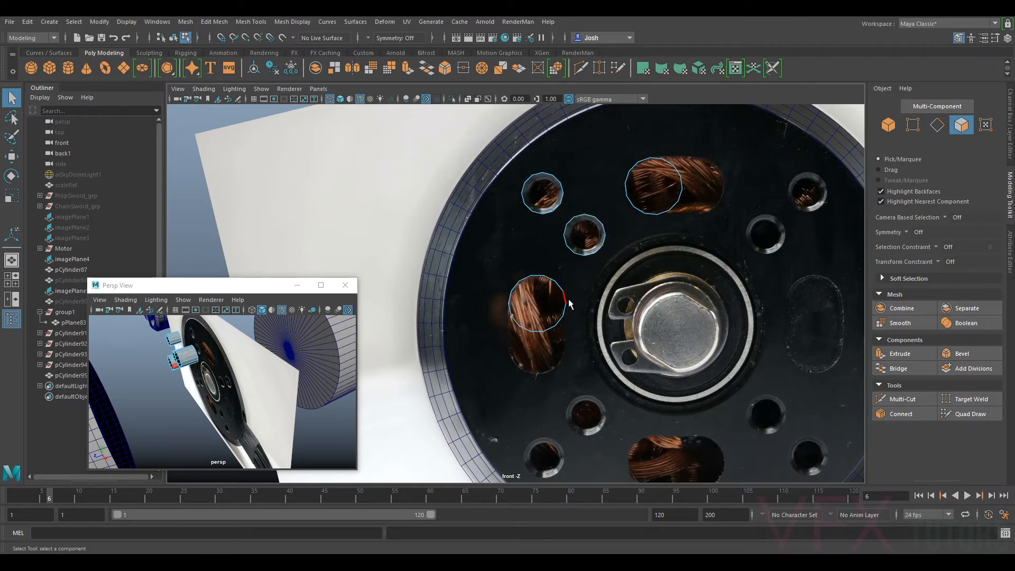
drag(501, 361, 548, 347)
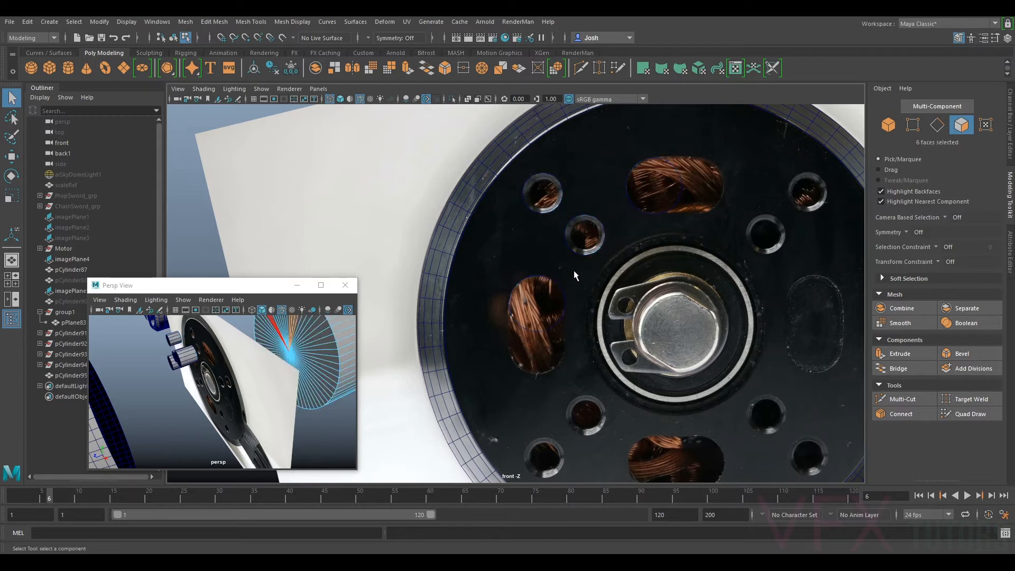
click(937, 125)
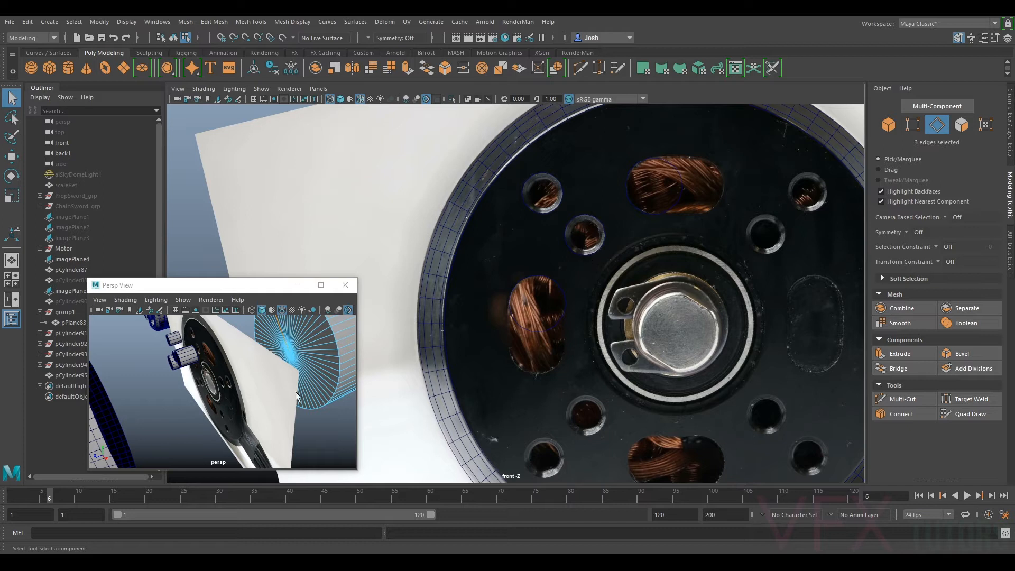
right_click(322, 335)
right_click(333, 328)
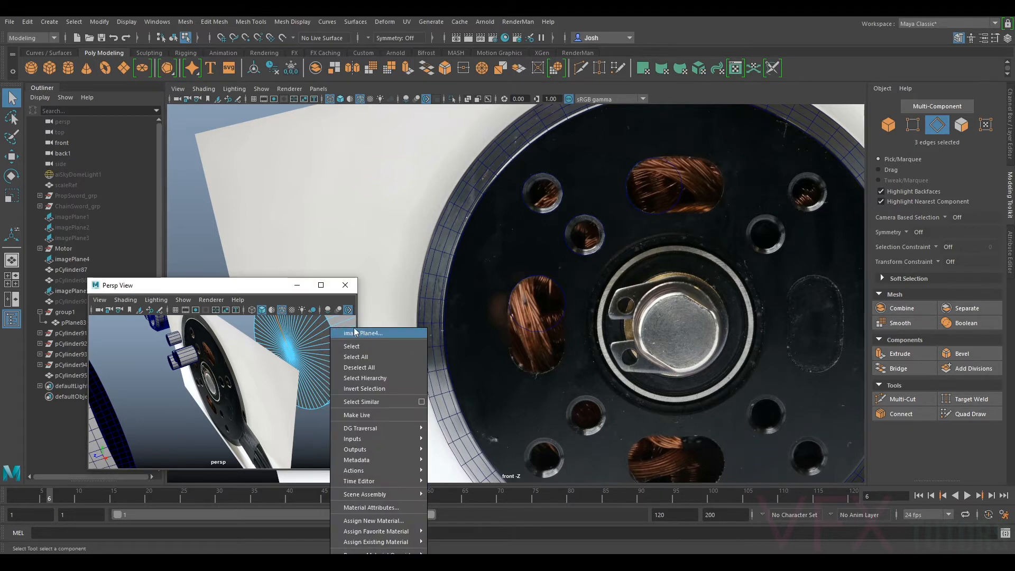
click(351, 333)
click(521, 244)
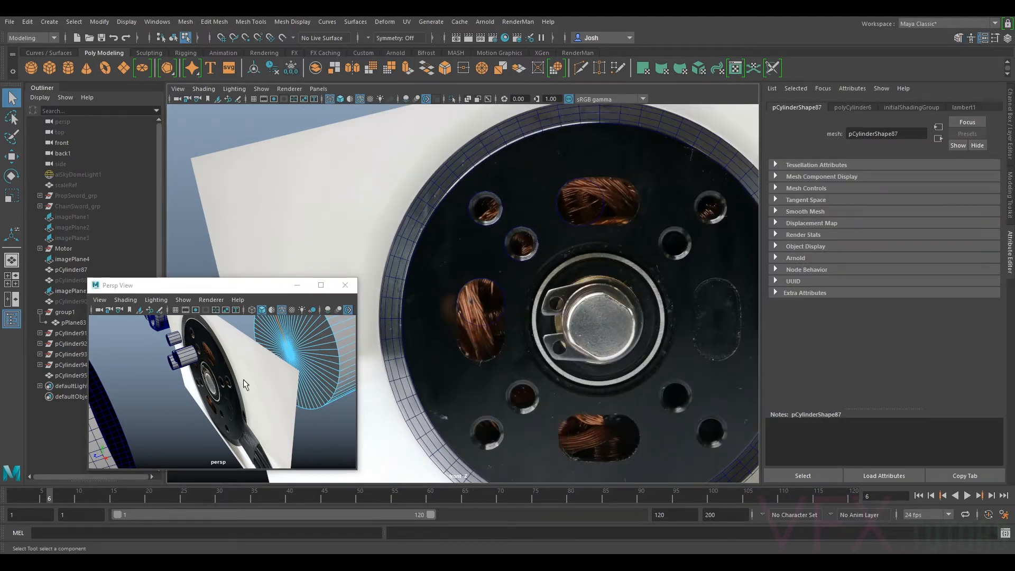
click(245, 384)
right_drag(324, 334, 373, 244)
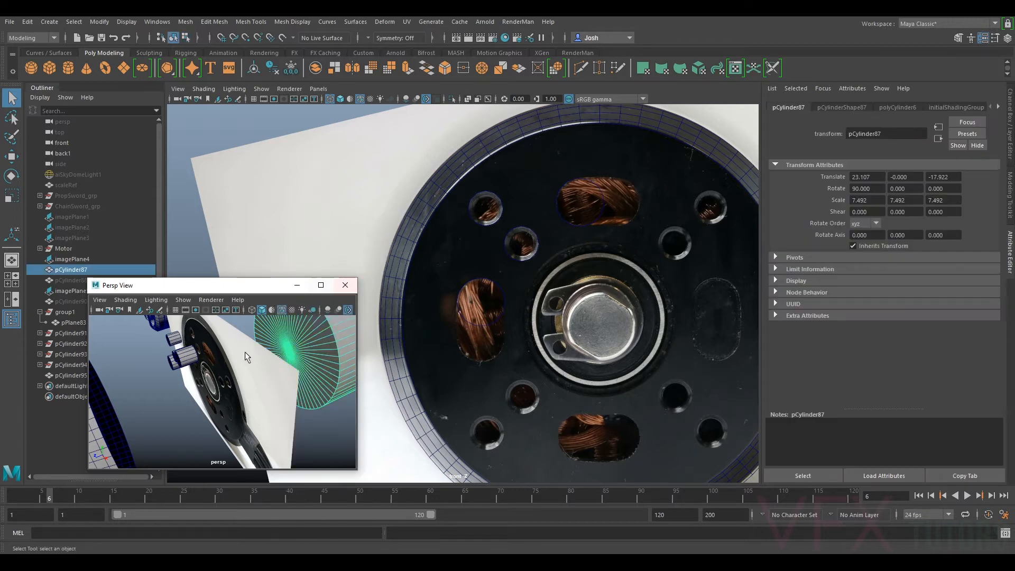
- Extrude the front border edge loops of all four open tubes with a thickness of 0.1
click(185, 356)
alt+drag(186, 357, 211, 365)
alt+right_drag(211, 365, 221, 375)
alt+middle_drag(221, 375, 243, 422)
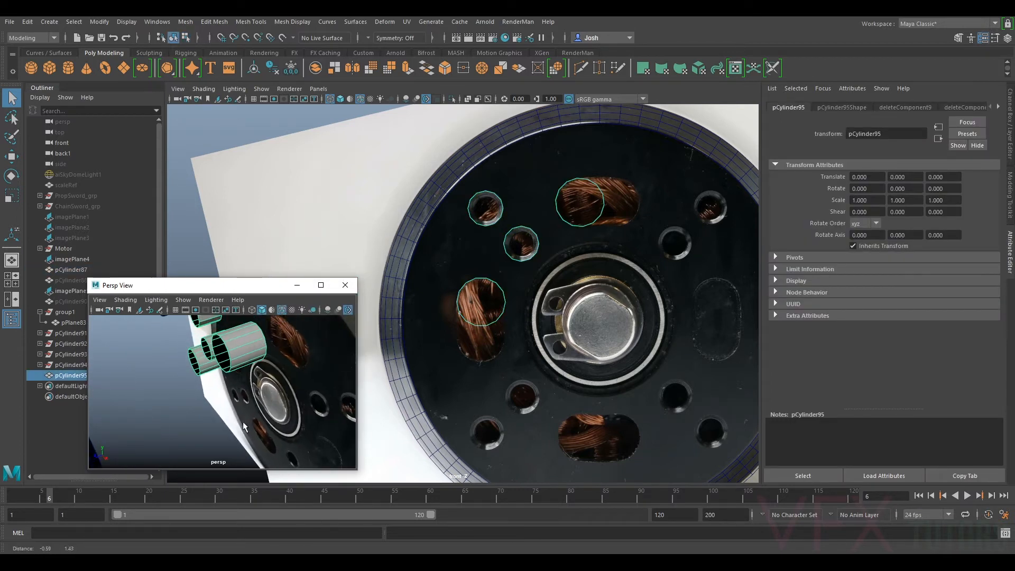
key(1)
alt+drag(320, 328, 228, 388)
right_drag(194, 381, 194, 231)
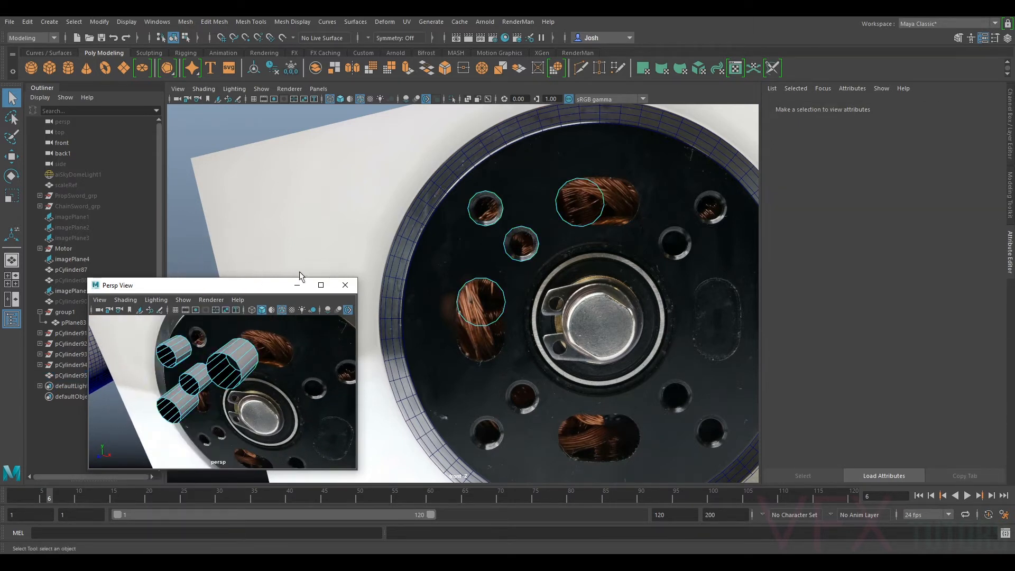
click(195, 381)
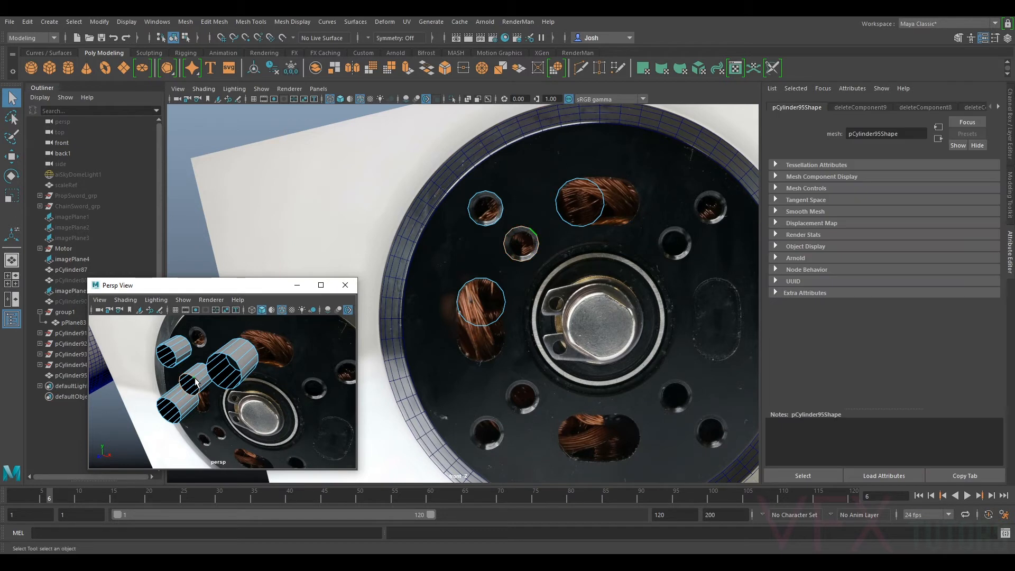
shift+double_click(171, 348)
key(ctrl+e)
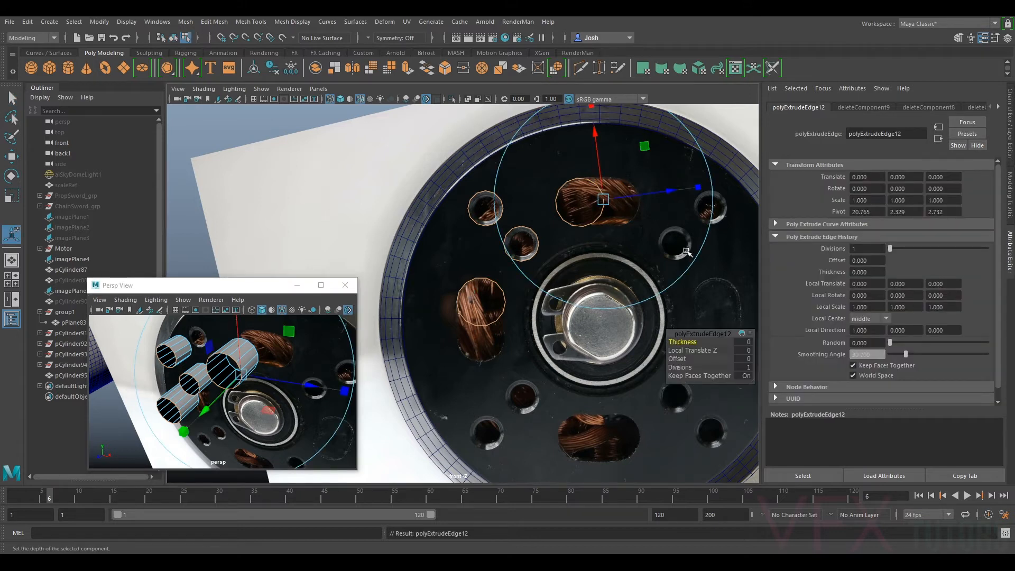
middle_drag(683, 342, 564, 270)
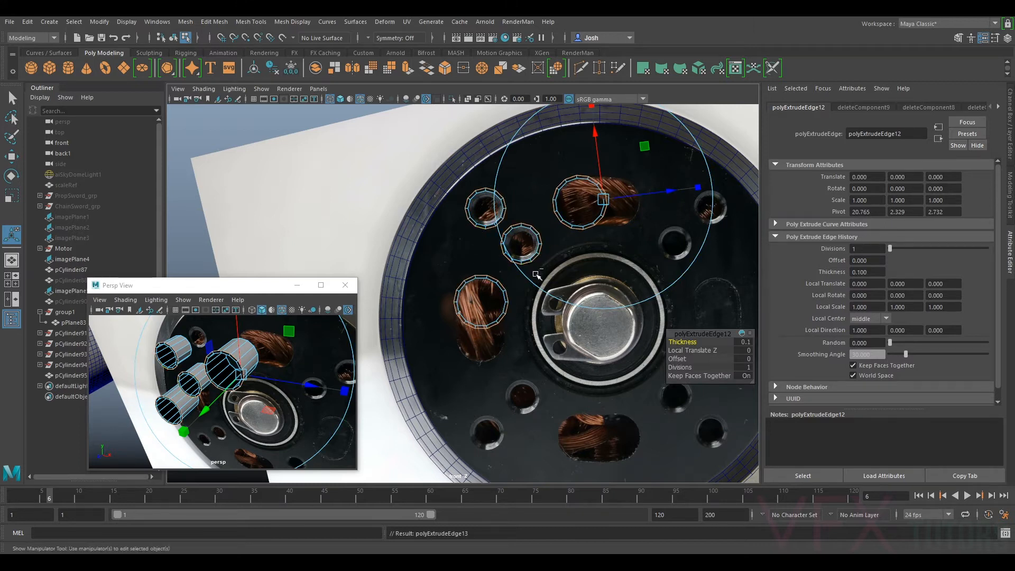
- Extrude the flared tube rims again with an offset of 0.1 to form a second flange ring
key(ctrl+e)
drag(681, 342, 679, 359)
key(ctrl+z)
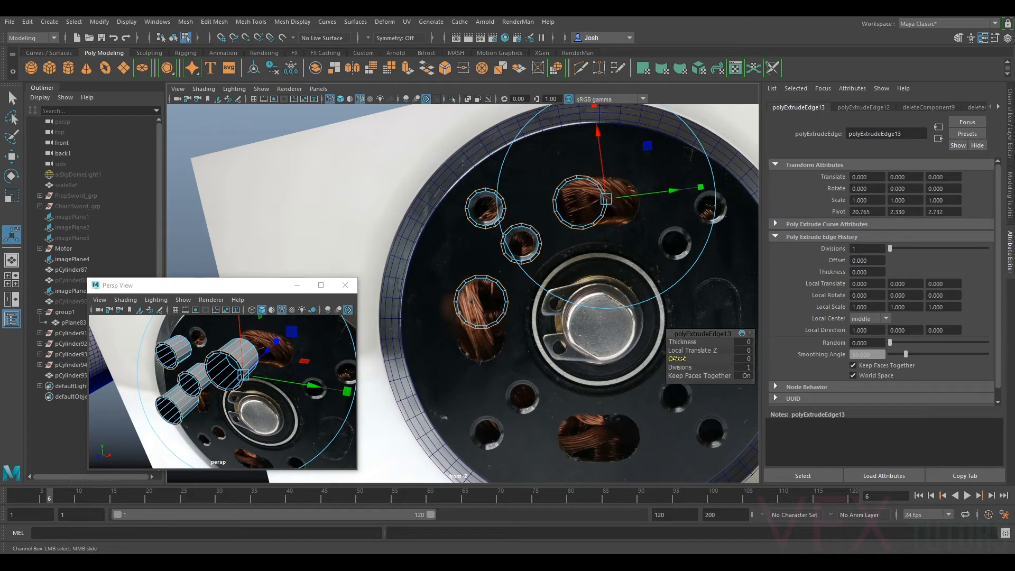
scroll(415, 296, up, 3)
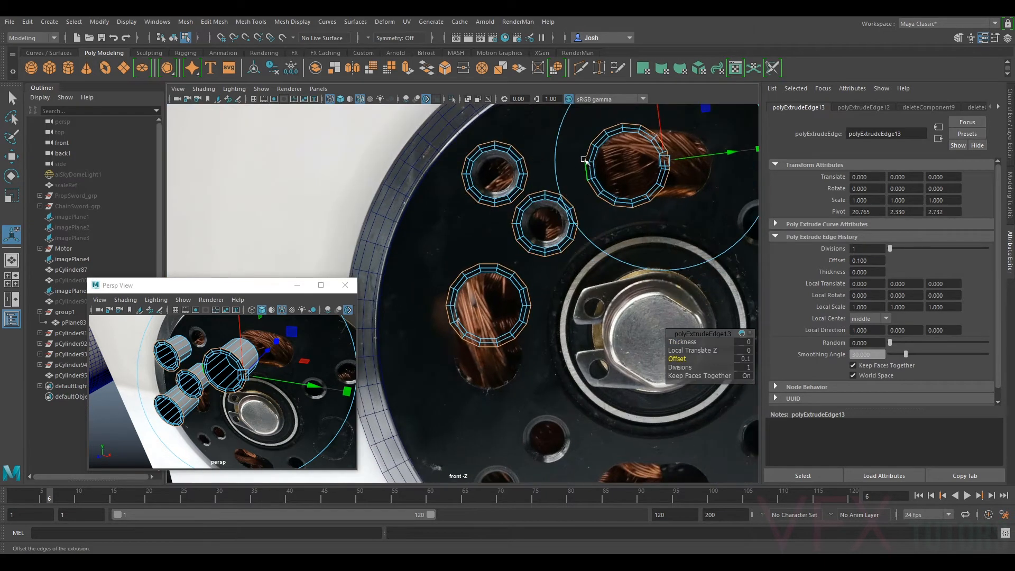
alt+middle_drag(643, 181, 590, 270)
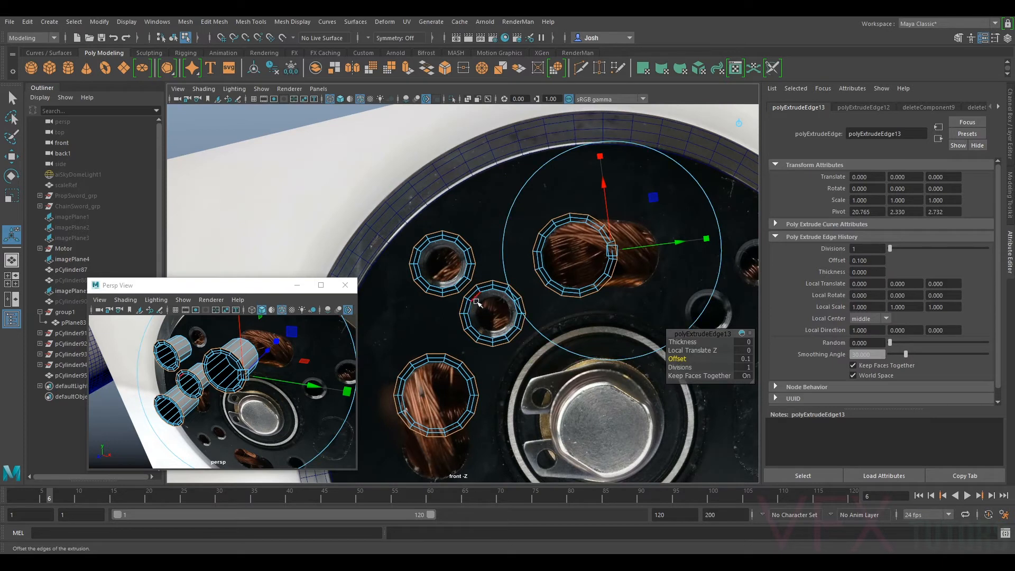
- Examine the gaps between the hole and slot rims and the motor's central ring against the reference image
scroll(476, 294, up, 3)
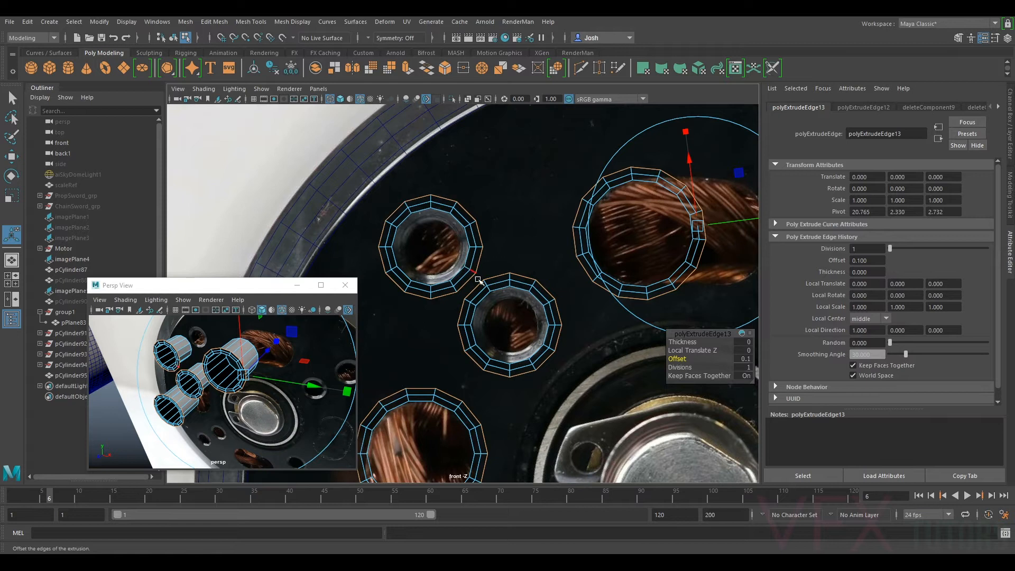
alt+middle_drag(492, 297, 555, 214)
alt+right_drag(555, 213, 521, 190)
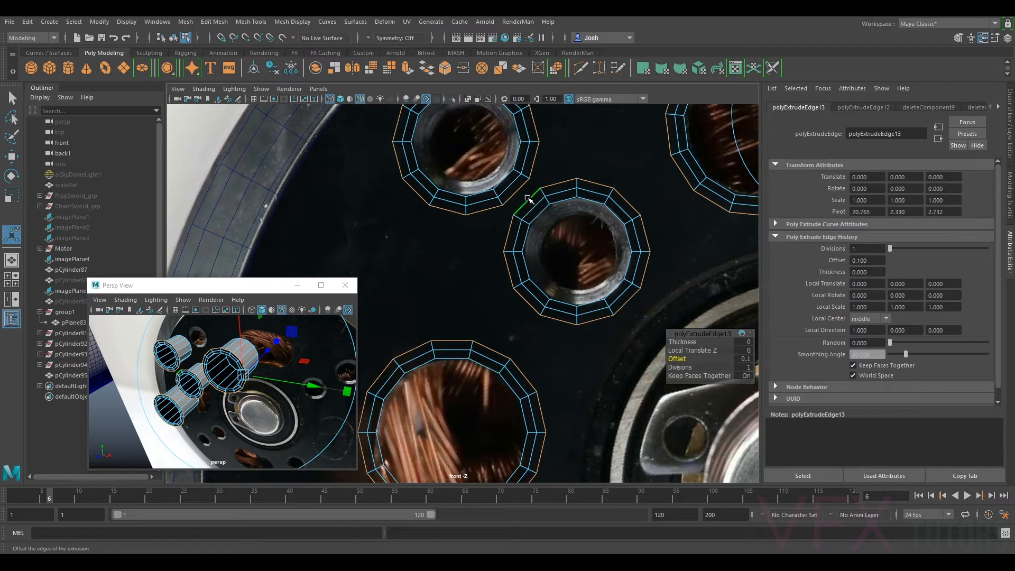
click(528, 201)
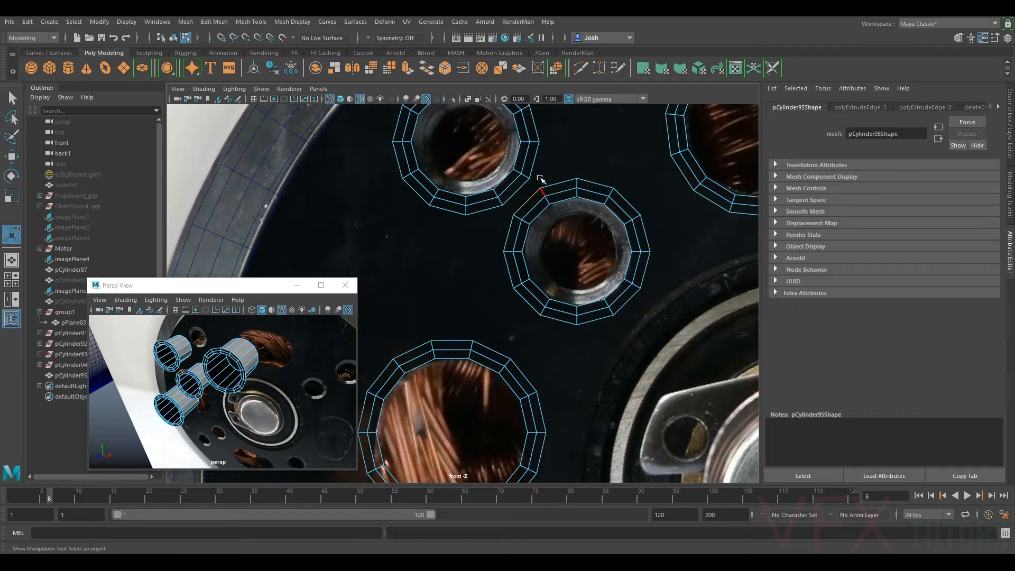
scroll(540, 206, down, 5)
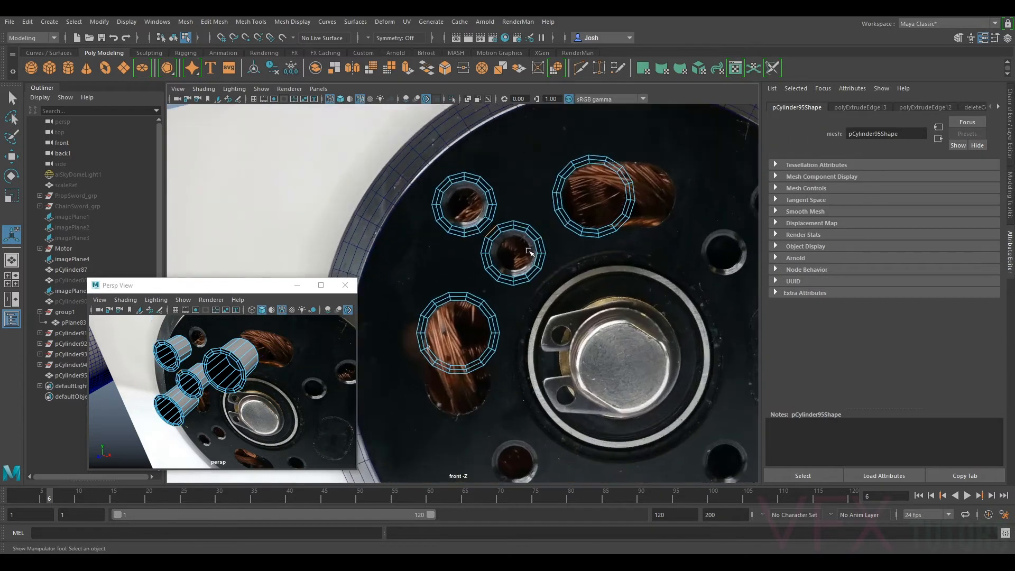
scroll(501, 309, up, 2)
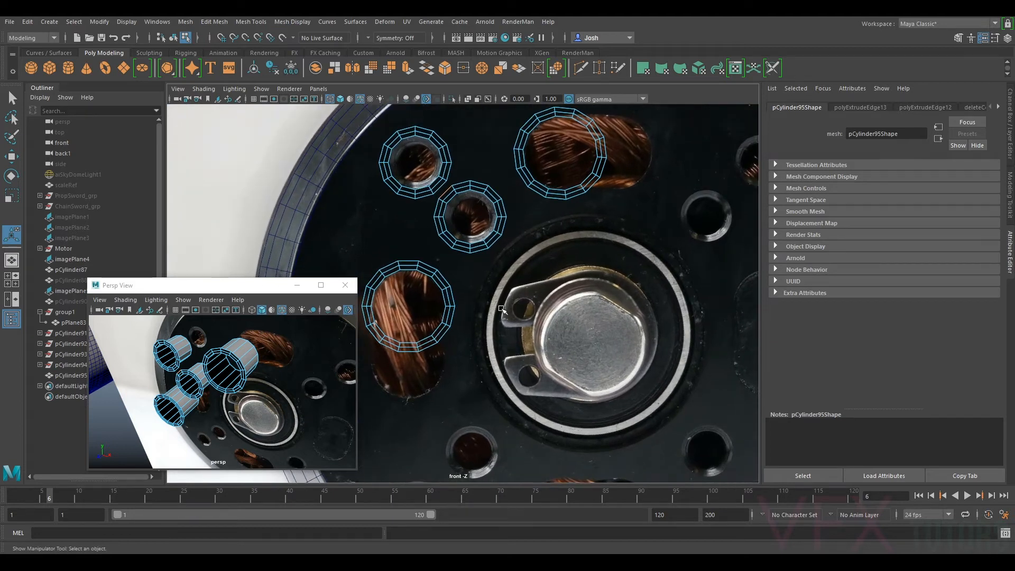
alt+middle_drag(533, 204, 641, 189)
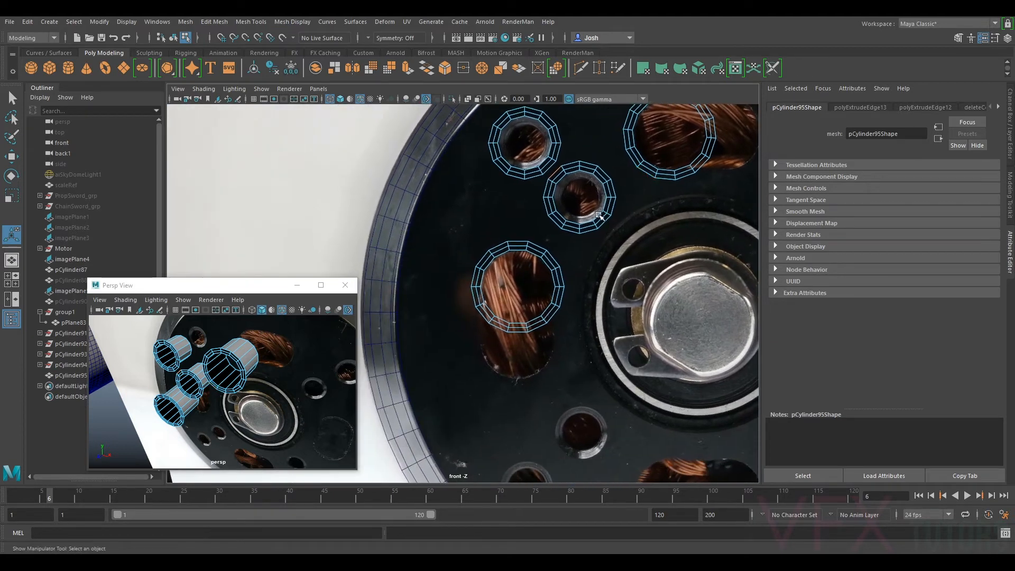
alt+middle_drag(599, 214, 527, 250)
scroll(478, 274, up, 3)
alt+middle_drag(505, 191, 456, 199)
alt+middle_drag(532, 295, 537, 213)
scroll(537, 213, down, 3)
scroll(529, 243, up, 2)
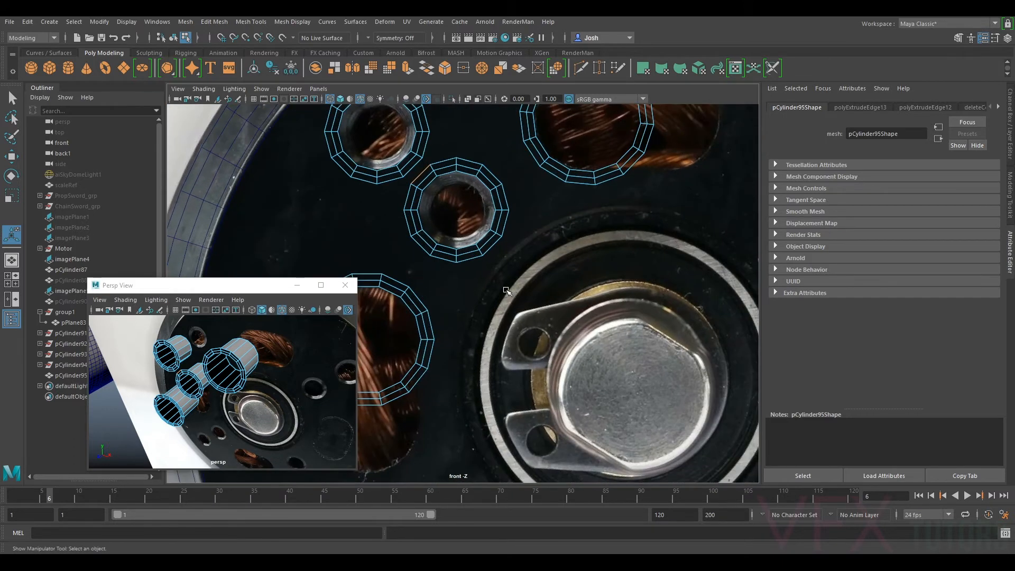
scroll(523, 278, down, 4)
scroll(498, 326, up, 5)
scroll(486, 223, up, 1)
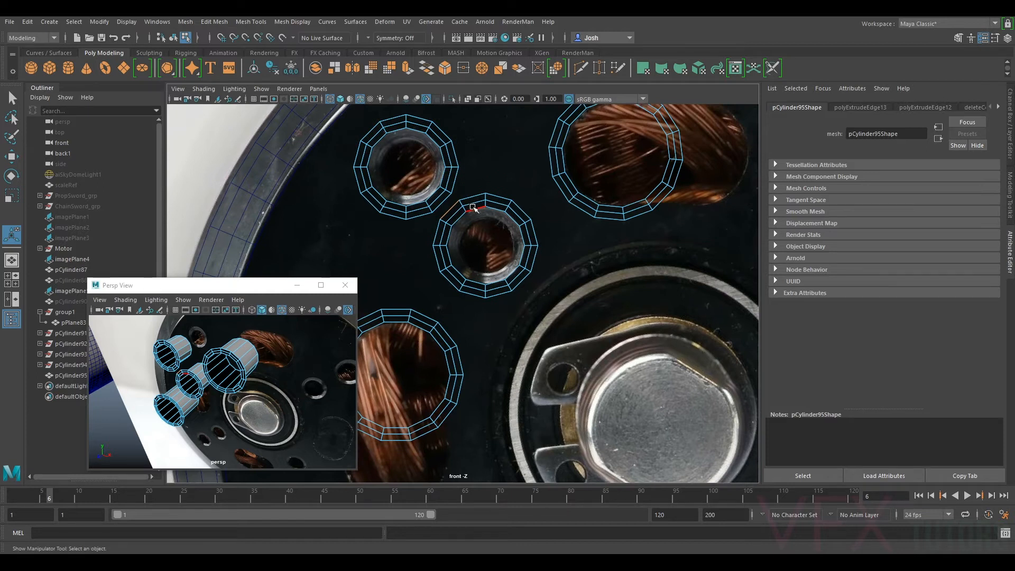
- Create a new polygon cylinder and set its X rotation to 90 degrees
right_drag(473, 208, 521, 195)
scroll(544, 291, down, 5)
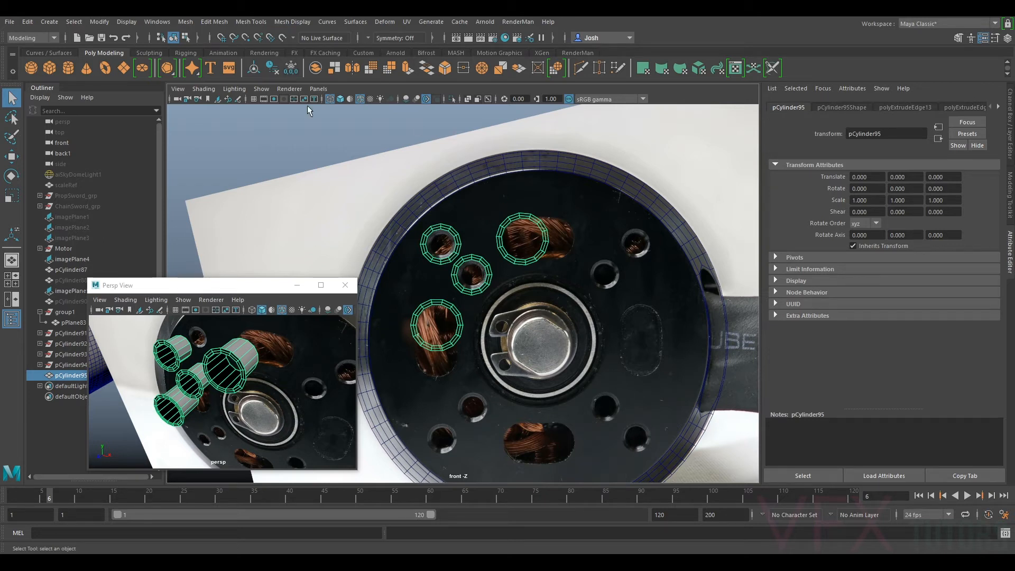
click(69, 68)
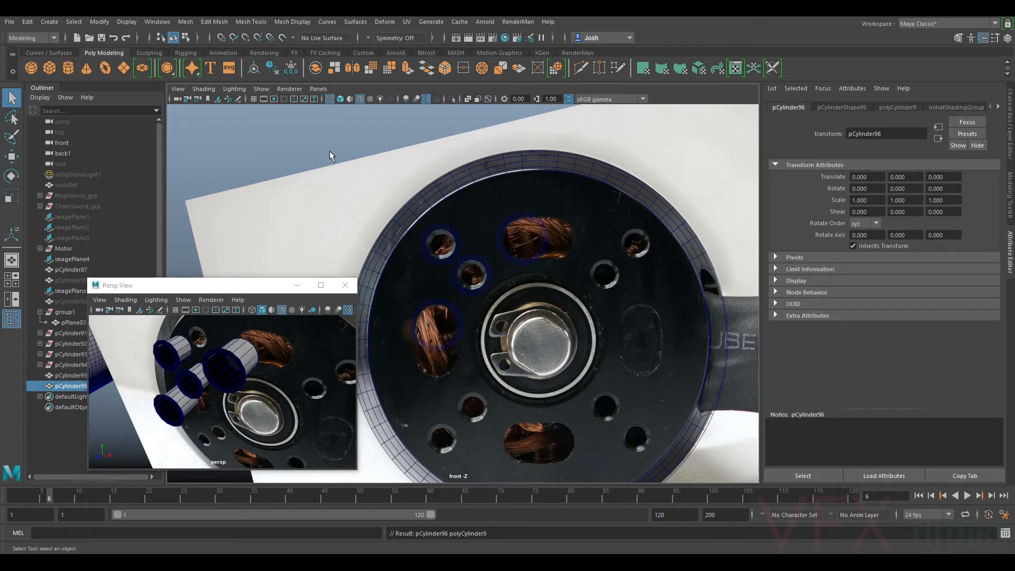
scroll(442, 310, down, 6)
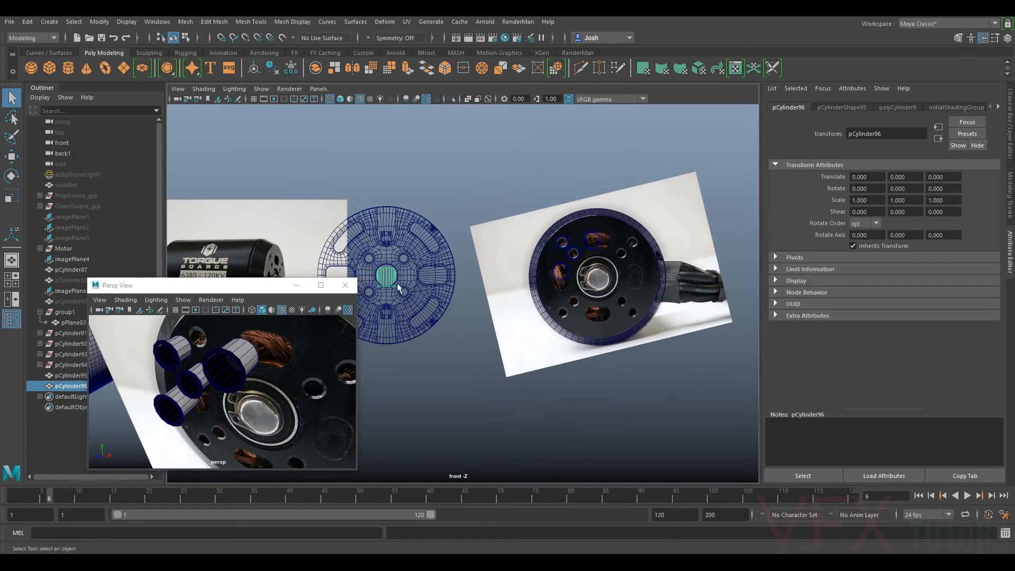
key(e)
drag(387, 247, 392, 347)
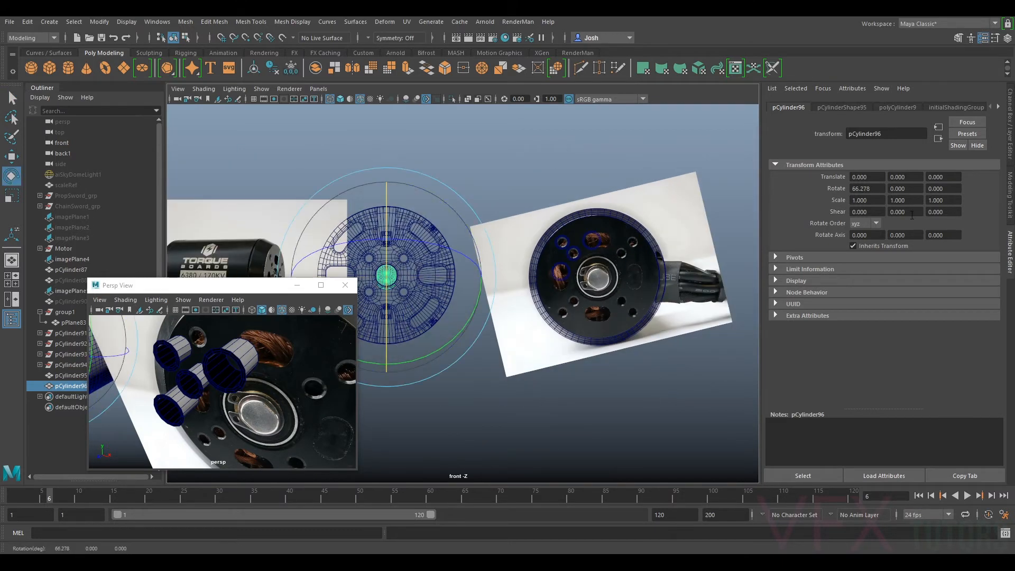
click(876, 189)
text(90)
key(Return)
- Move the new cylinder onto the motor's central shaft, to about X 23.14 and Y 0.05
key(w)
drag(432, 276, 643, 276)
scroll(700, 209, up, 3)
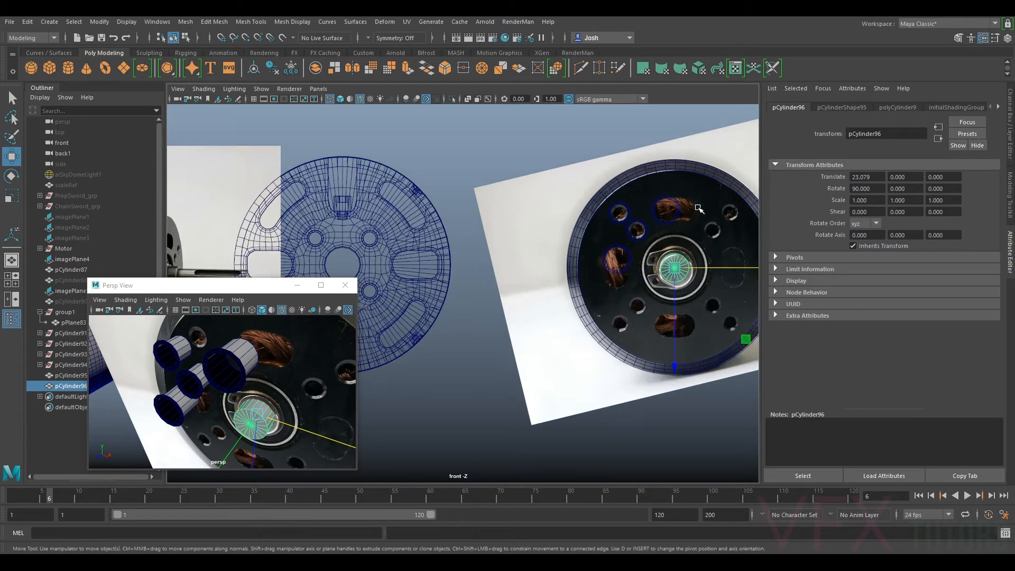
alt+middle_drag(699, 209, 551, 250)
scroll(551, 250, up, 3)
key(v)
drag(591, 319, 553, 184)
drag(554, 373, 416, 317)
scroll(609, 319, up, 3)
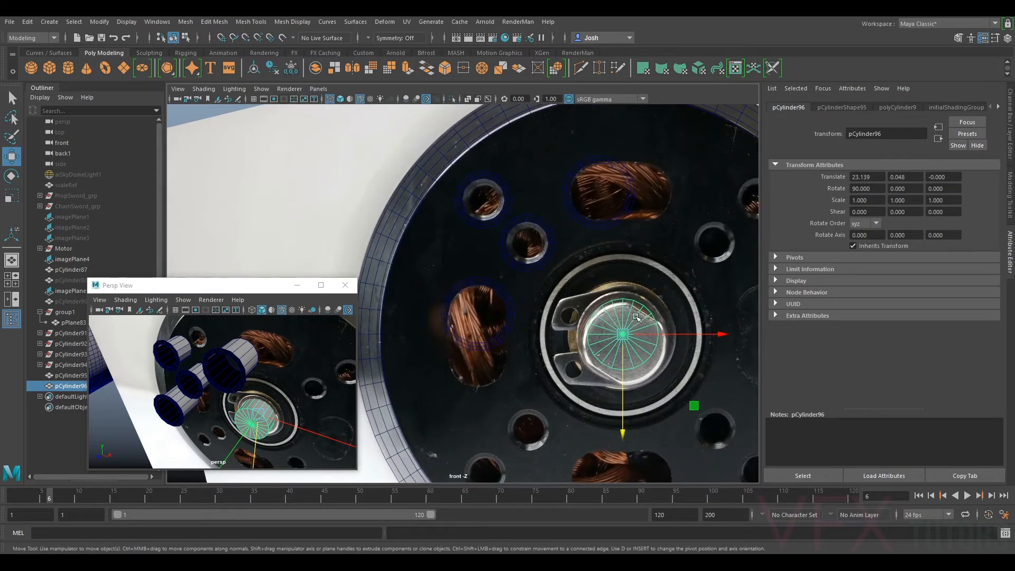
- Scale the central cylinder uniformly to about 2.575, around the silver ring, and set its axis subdivisions to 32
key(r)
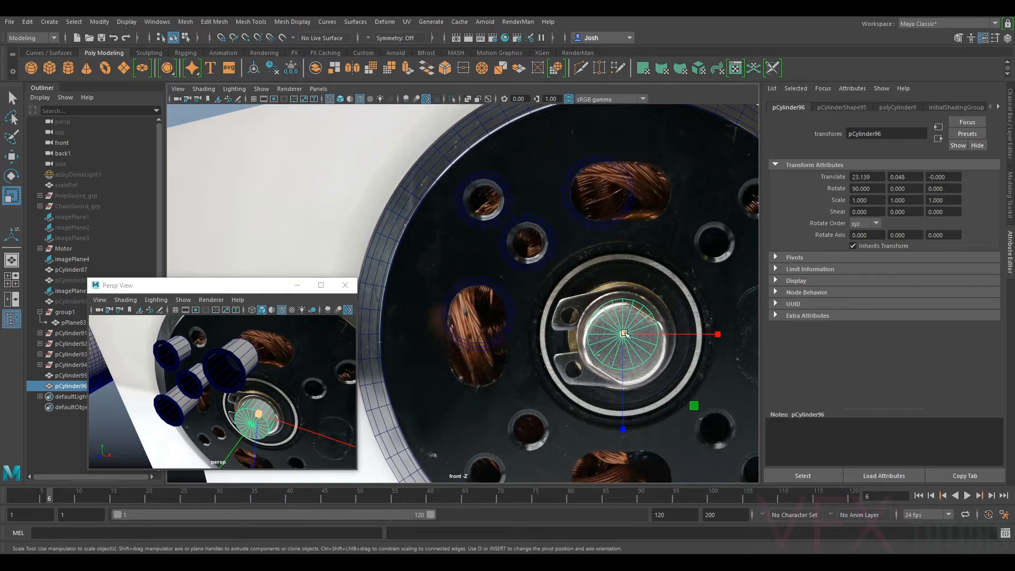
drag(625, 334, 723, 349)
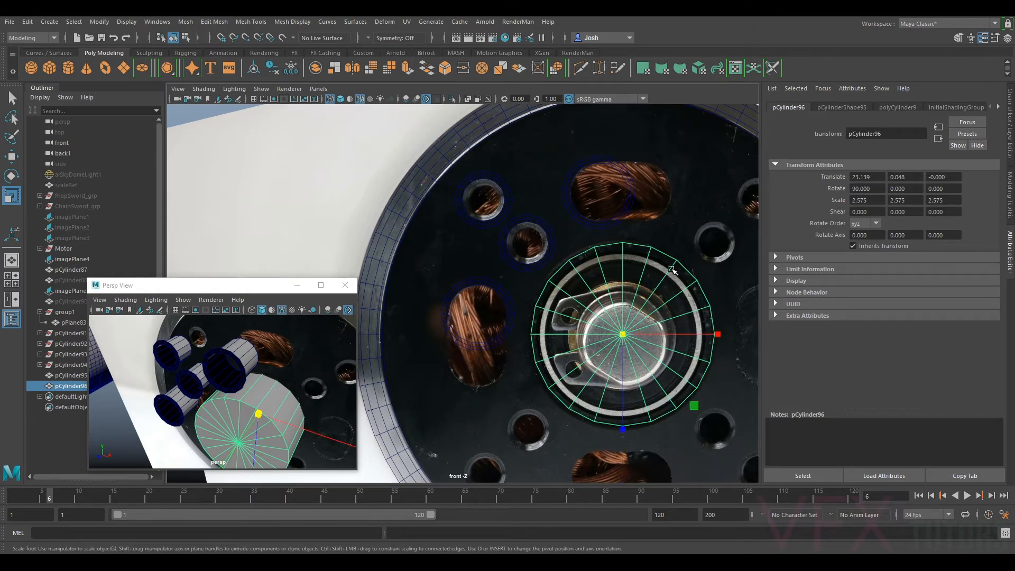
click(898, 107)
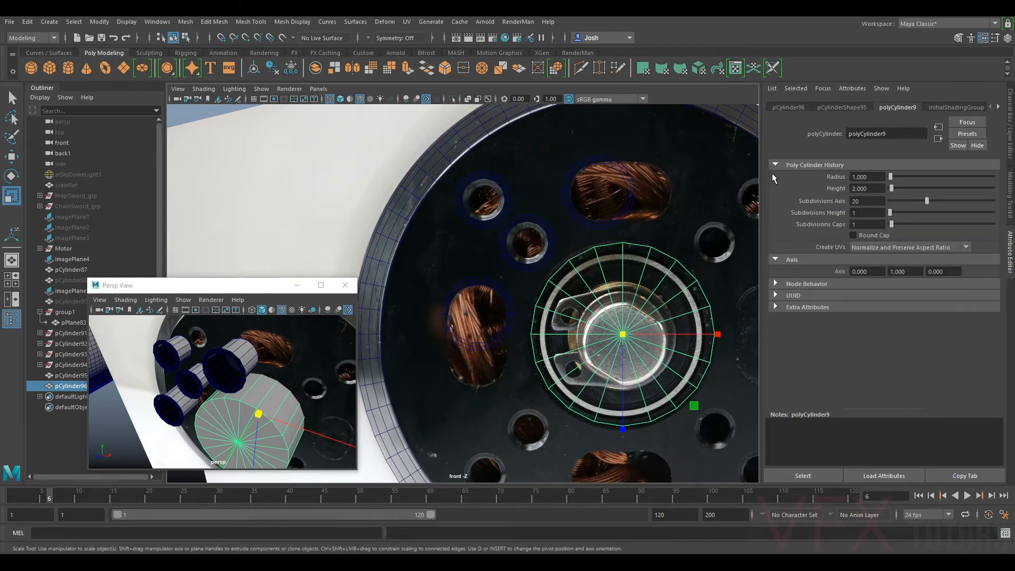
click(880, 203)
text(32)
key(Return)
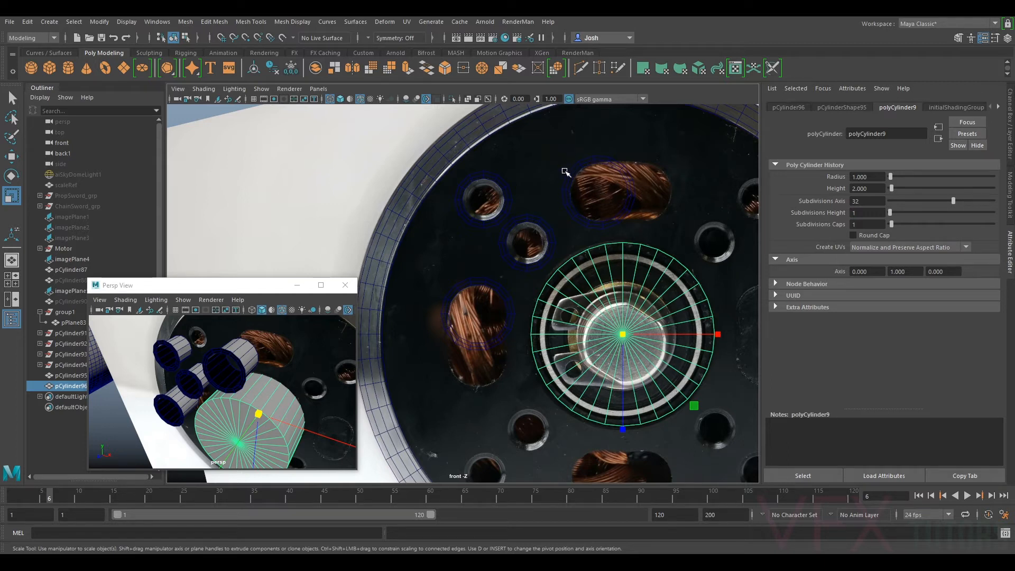
- Set the central cylinder's axis subdivisions to 64
drag(876, 201, 555, 227)
text(64)
key(Return)
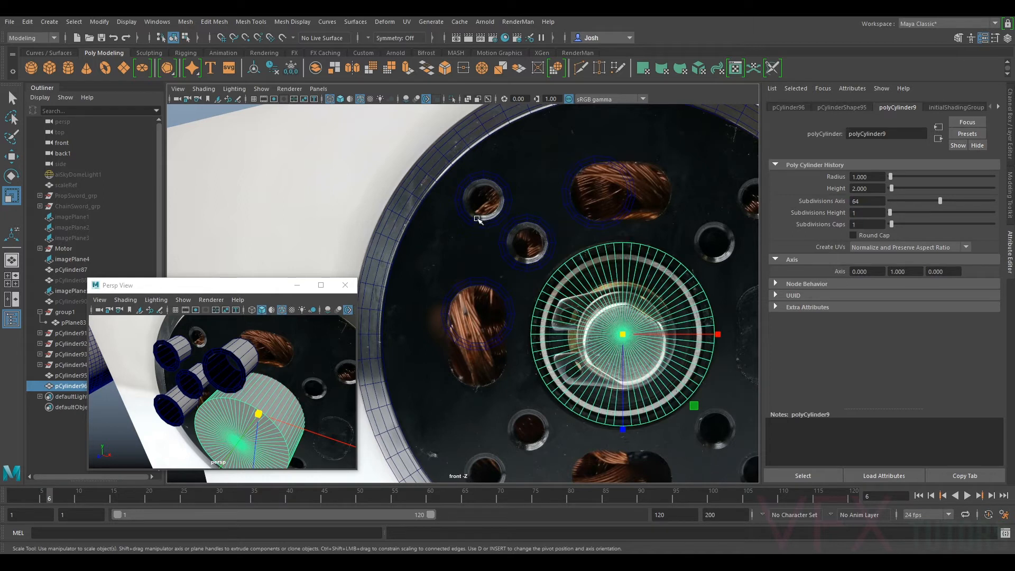
scroll(648, 175, down, 2)
scroll(576, 135, up, 1)
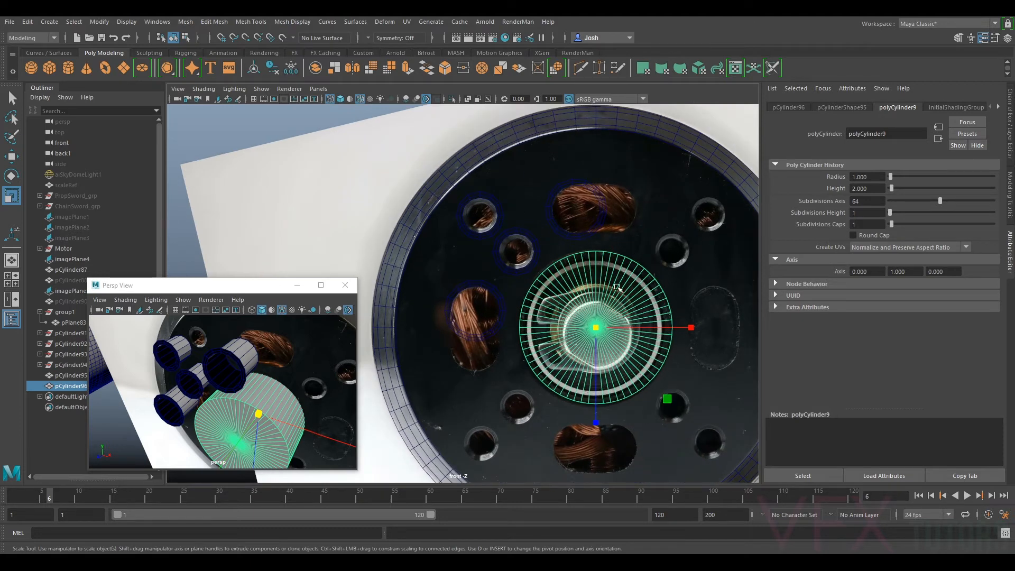
- Bridge the facing outer rim edges of the two neighbouring screw holes and add divisions to the bridge
scroll(565, 264, up, 2)
click(567, 263)
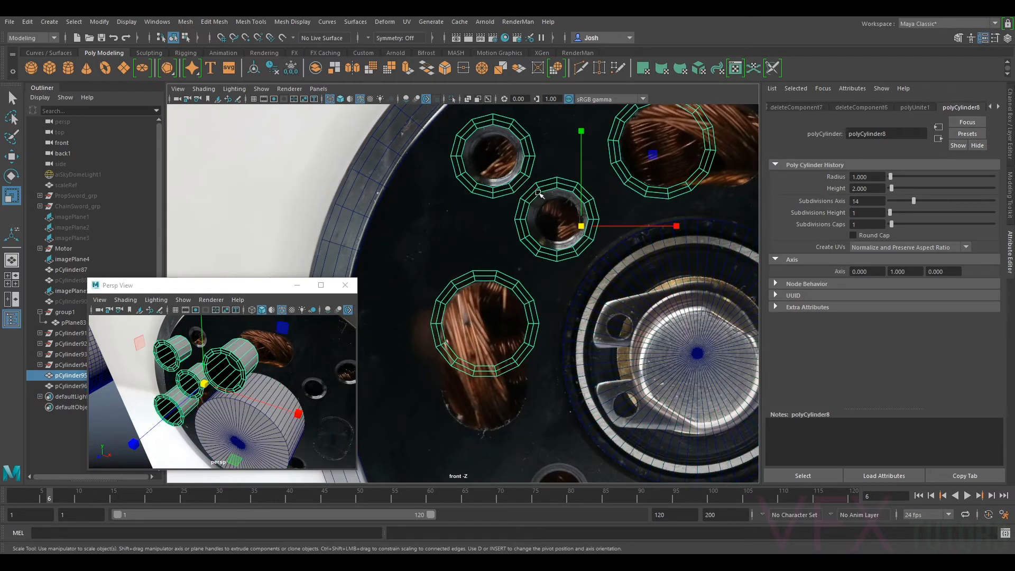
scroll(524, 236, up, 3)
right_click(563, 213)
right_drag(563, 213, 561, 203)
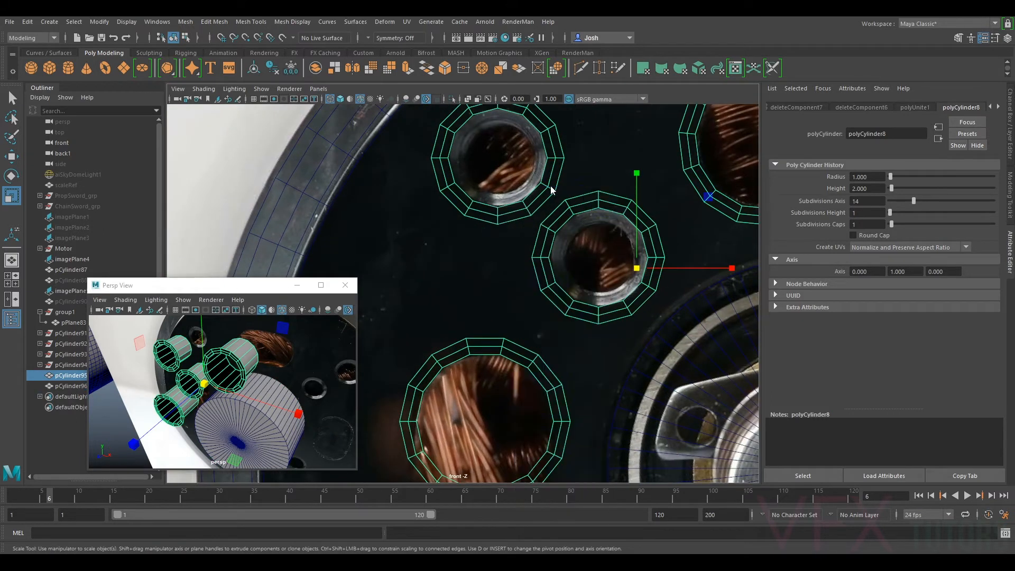
scroll(541, 204, up, 1)
scroll(548, 222, up, 1)
shift+click(550, 249)
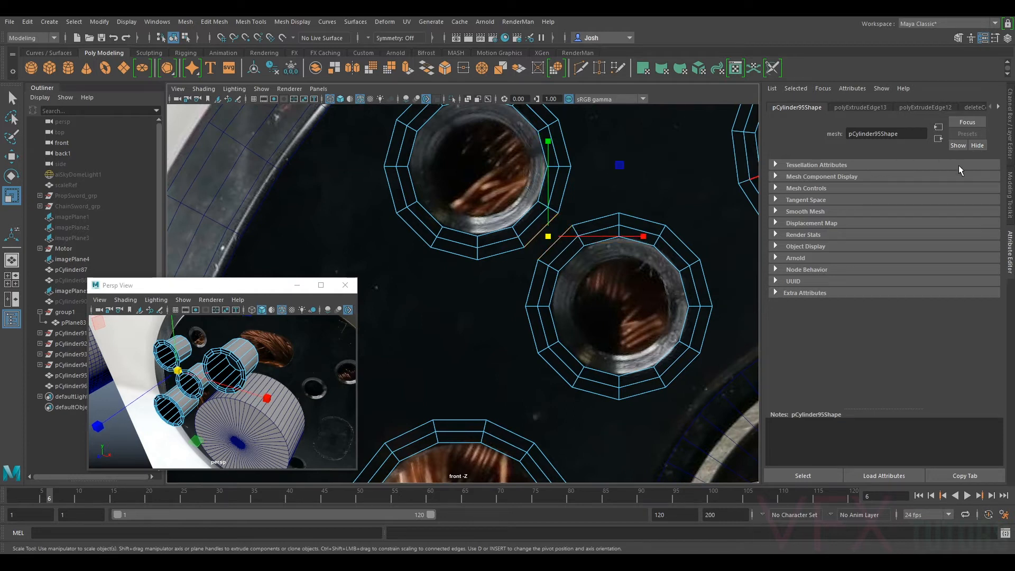
click(1011, 194)
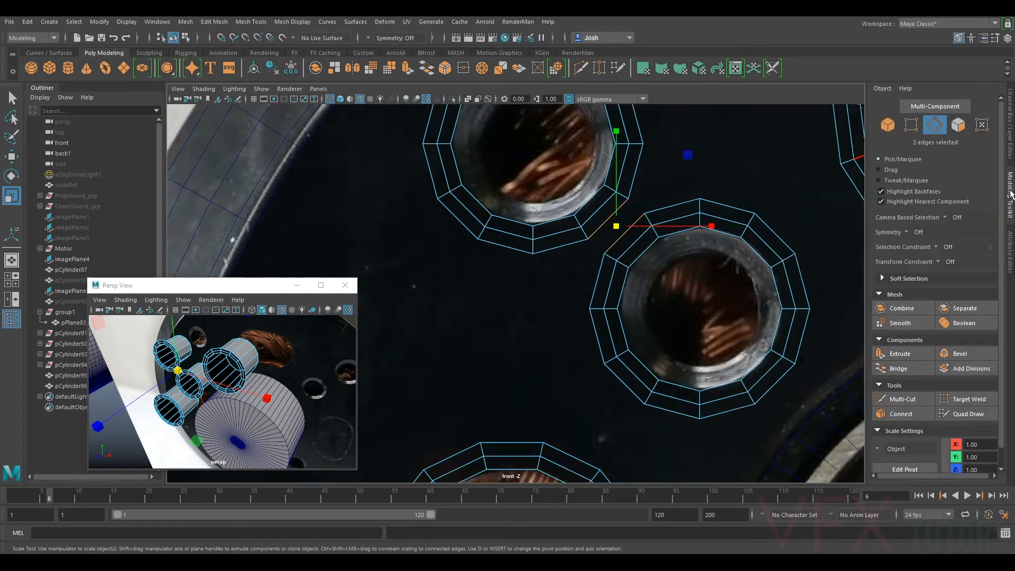
click(899, 369)
alt+middle_drag(663, 251, 663, 287)
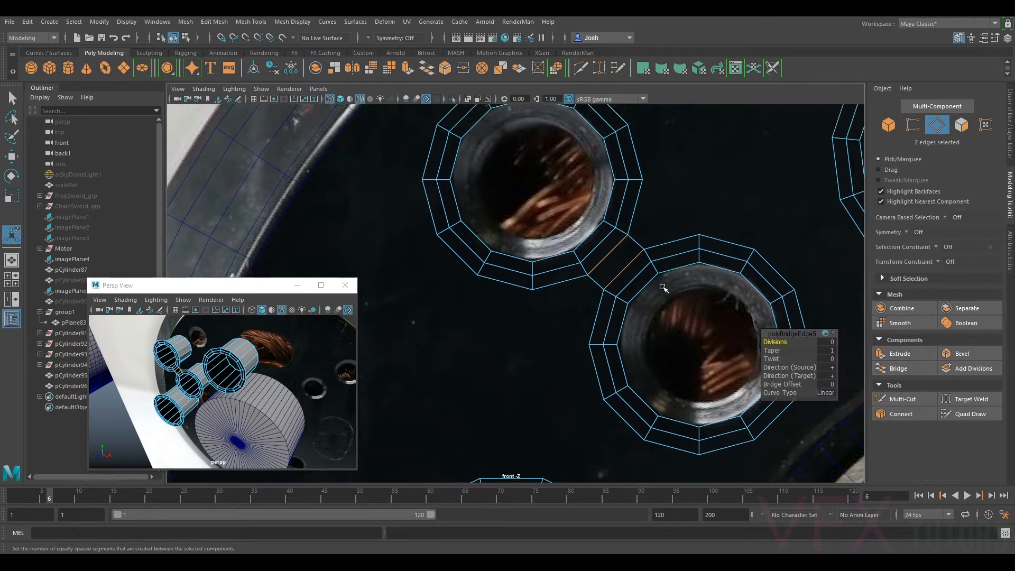
drag(771, 342, 775, 342)
- Extrude the two end edges on the upper-right side of the screw-hole bridge outward, moving them to about X 20.27 and Y 3.64
click(637, 214)
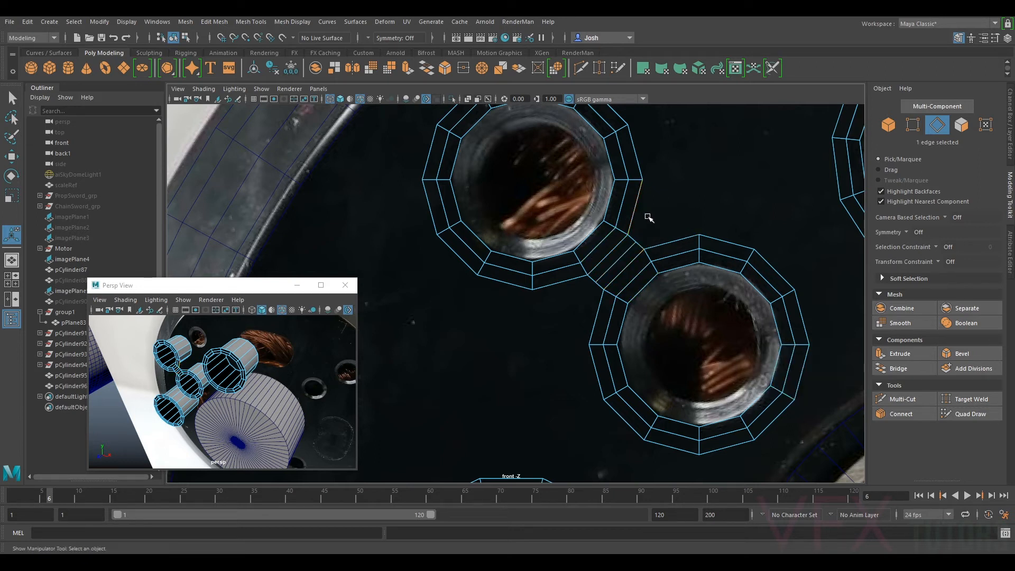
shift+click(641, 244)
key(ctrl+e)
key(w)
drag(641, 244, 678, 206)
- Target-weld the outer corner vertices of the new upper-right extrusion to the nearest outer rim vertices of the two screw holes
right_click(667, 205)
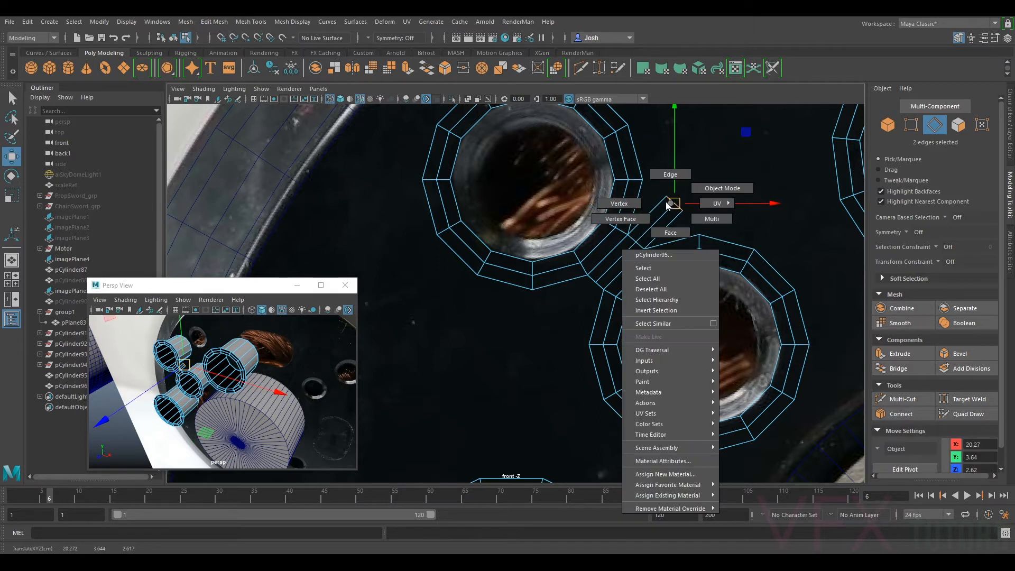
right_drag(668, 205, 641, 210)
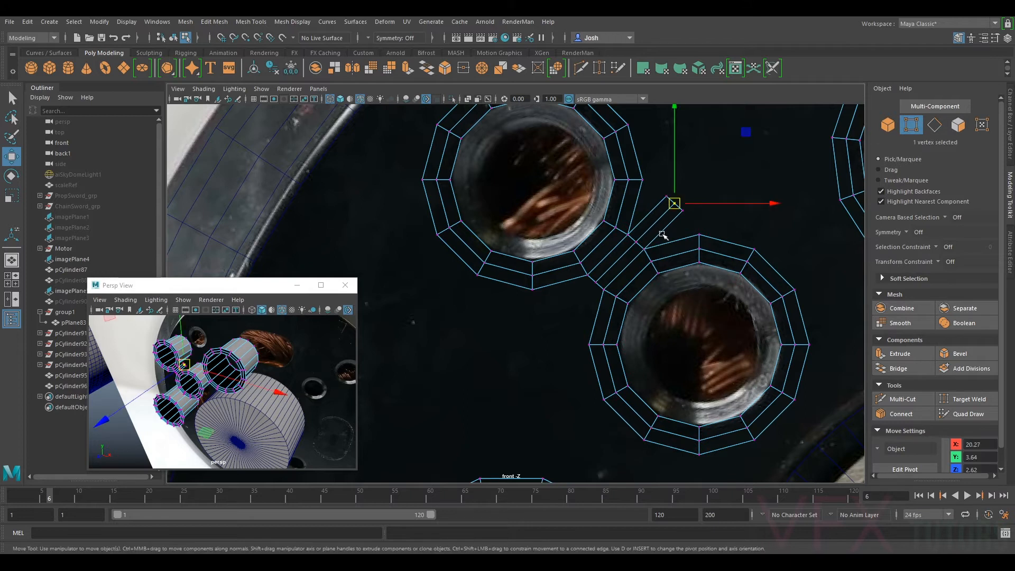
scroll(663, 234, down, 3)
scroll(658, 242, up, 2)
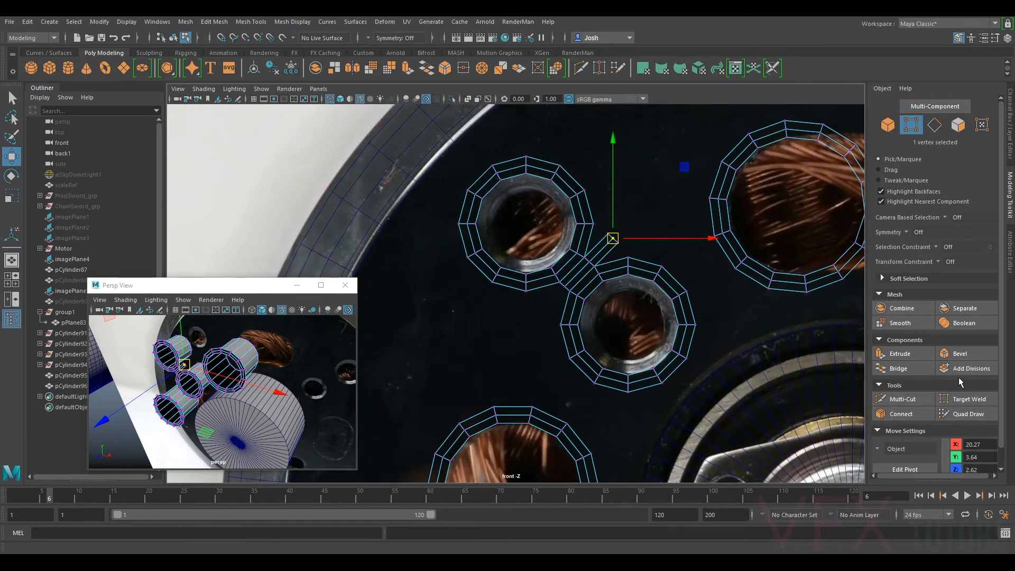
scroll(608, 236, up, 2)
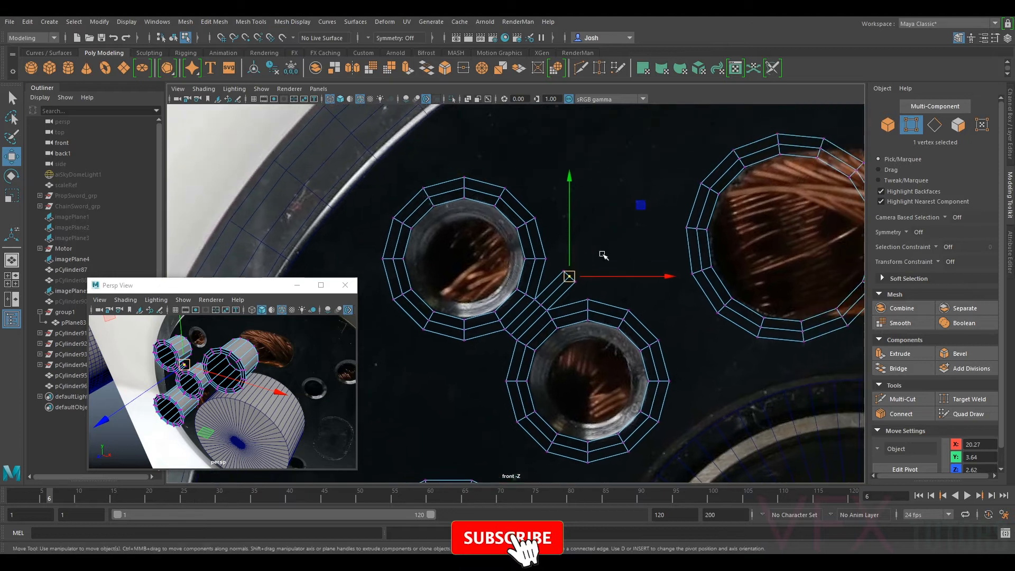
click(969, 400)
scroll(516, 294, up, 1)
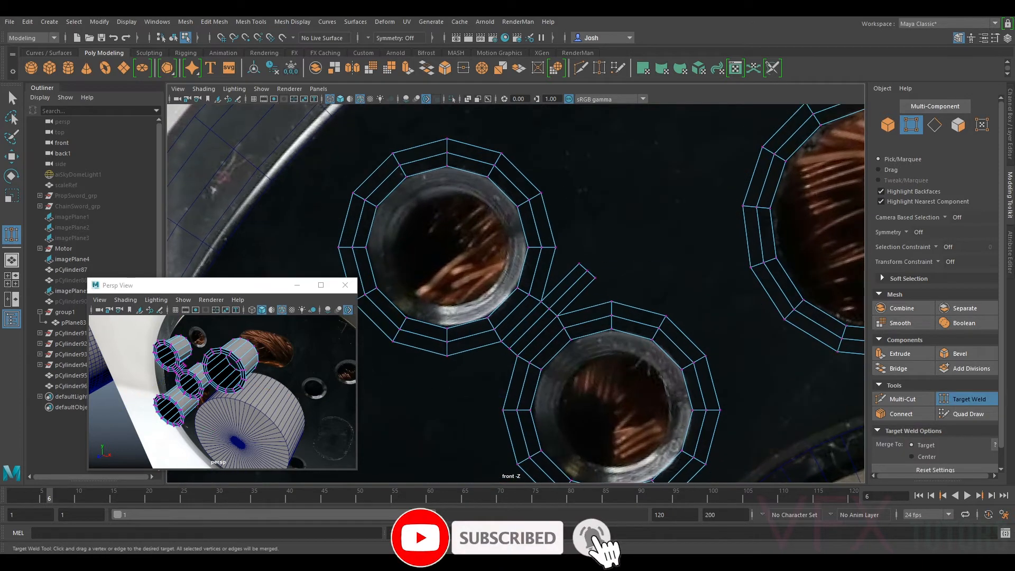
drag(580, 264, 556, 247)
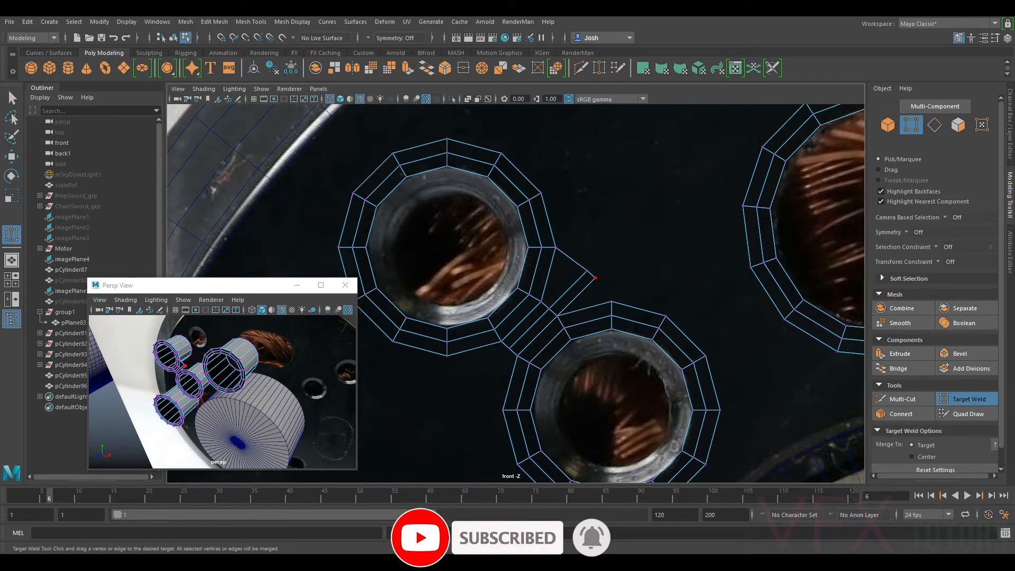
drag(596, 278, 612, 301)
alt+middle_drag(688, 307, 737, 257)
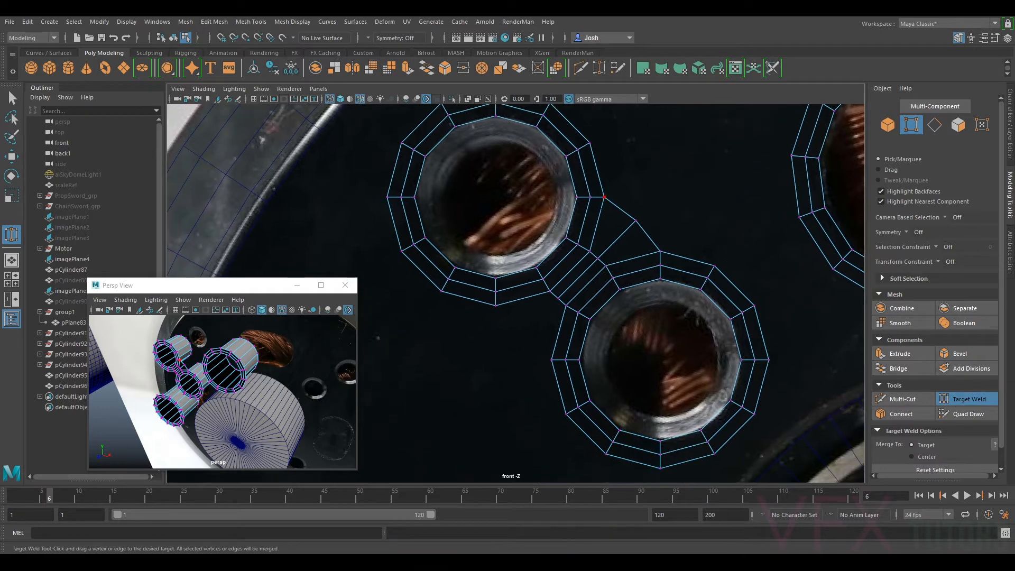
- Extrude the two end edges on the bridge's lower-left side outward, moving them to about X 19.38 and Y 2.78
key(q)
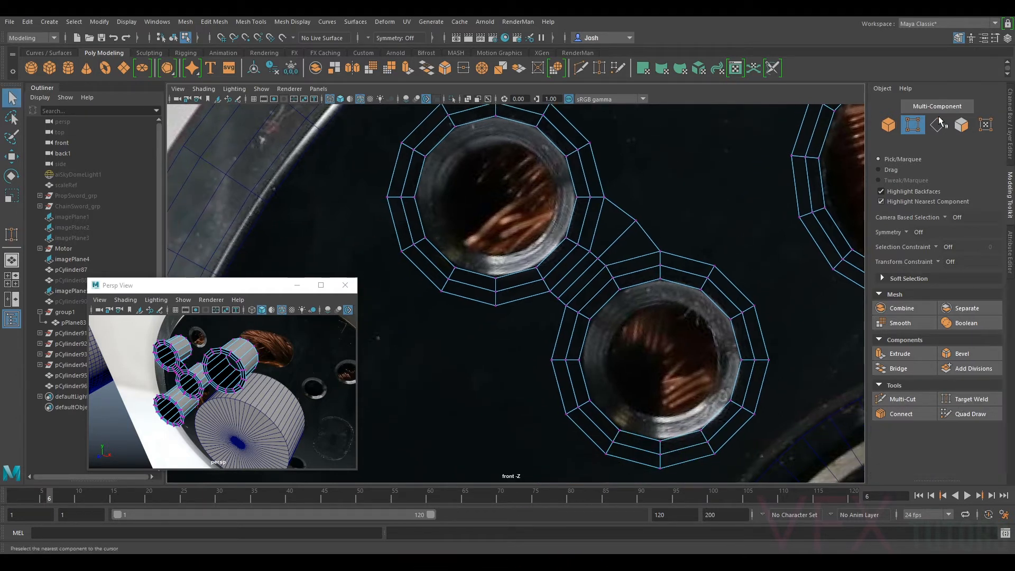
key(F10)
click(555, 297)
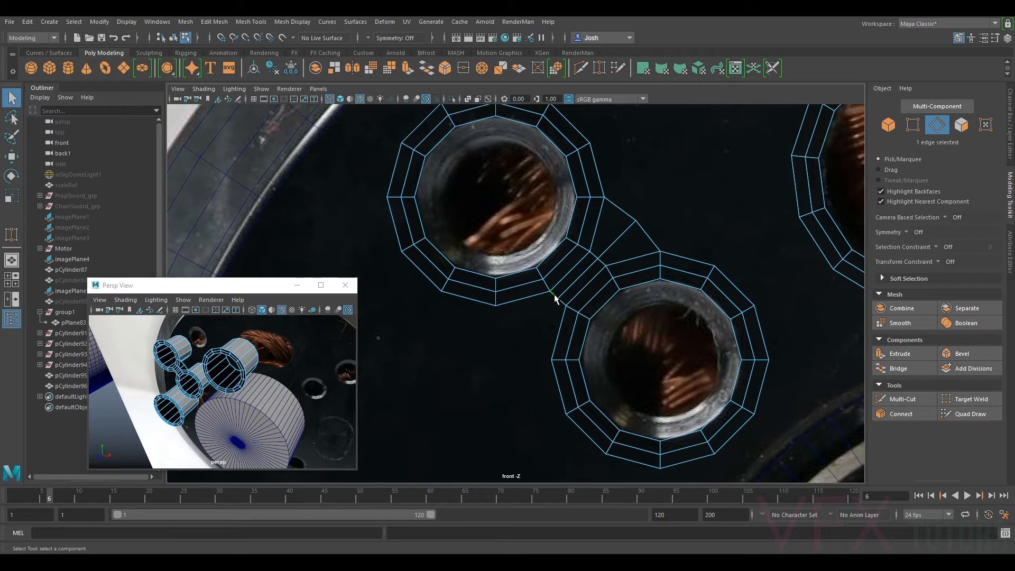
key(ctrl+e)
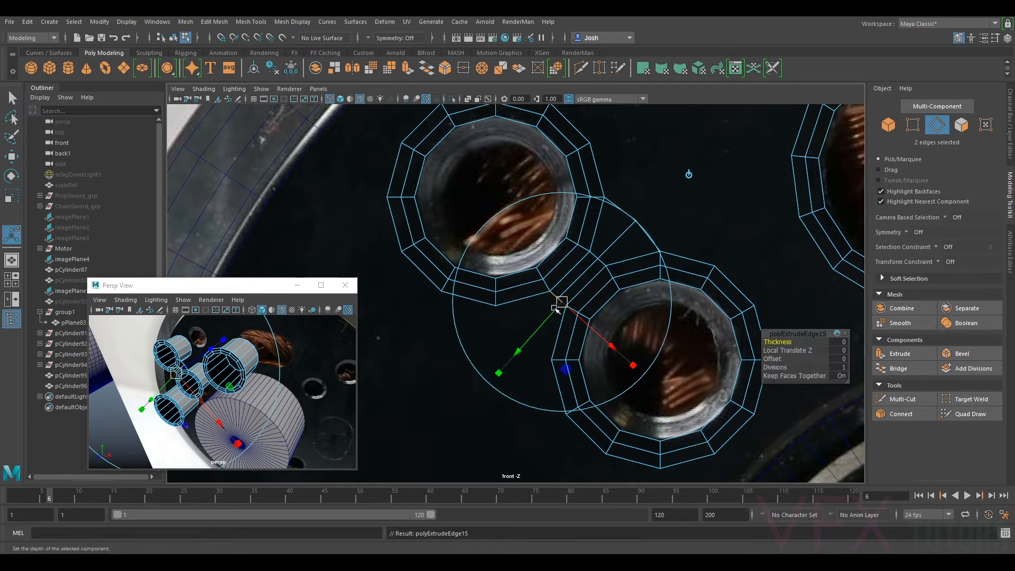
key(w)
drag(559, 300, 516, 336)
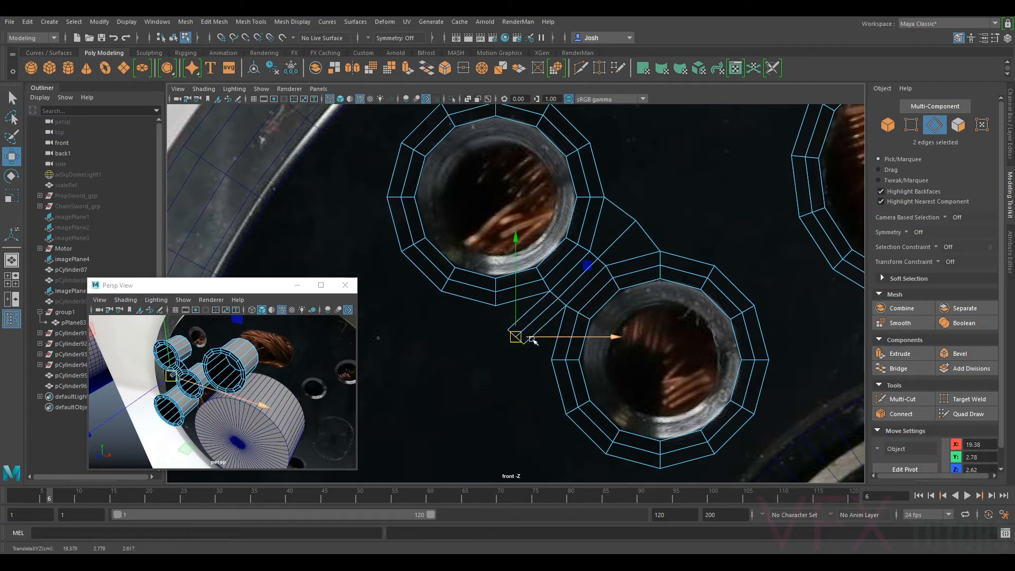
- Target-weld the lower-left extrusion's outer corner vertices to the adjacent outer rim vertices of both screw holes
click(911, 124)
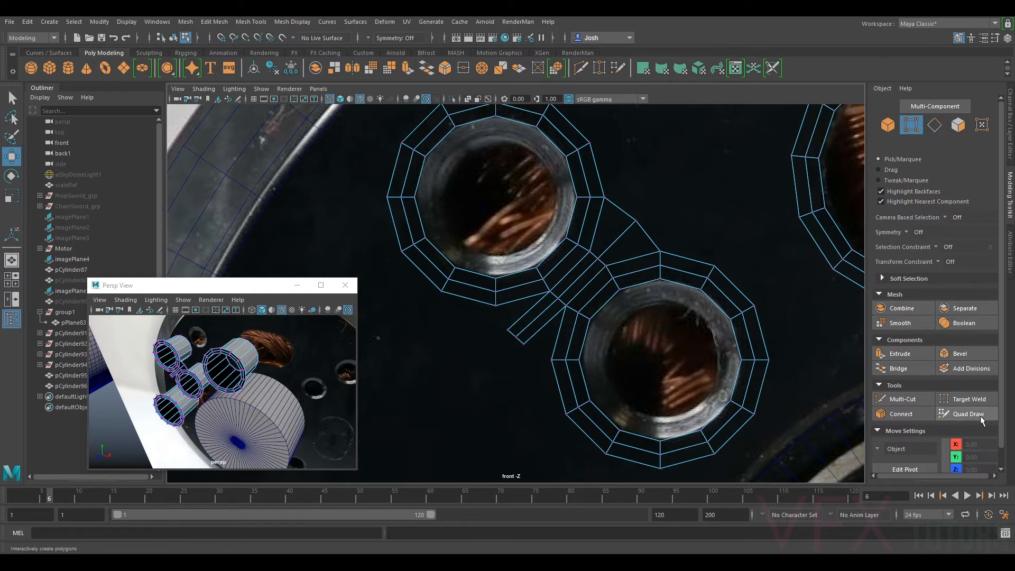
click(964, 399)
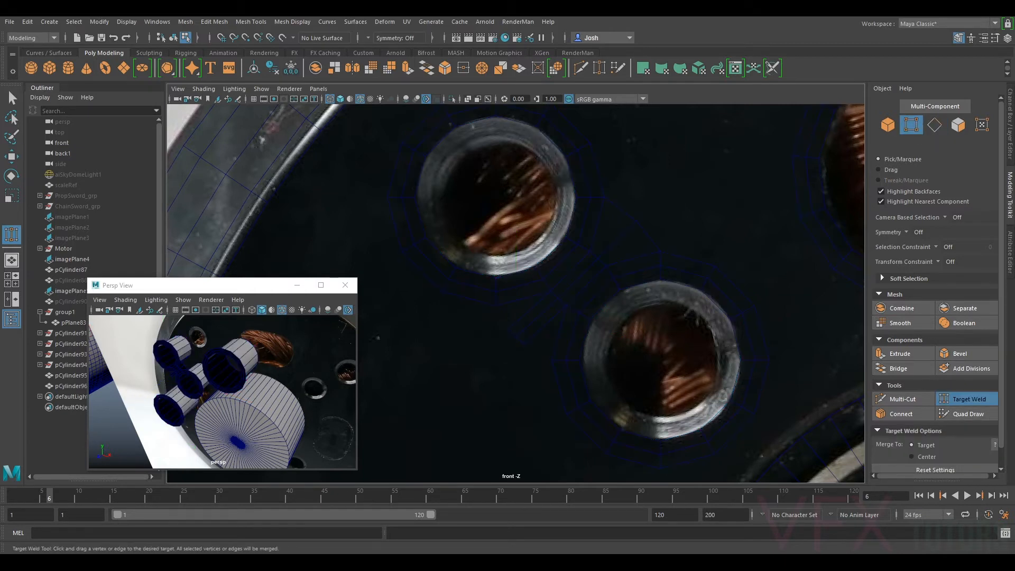
key(ctrl+z)
drag(508, 330, 496, 305)
drag(524, 344, 552, 360)
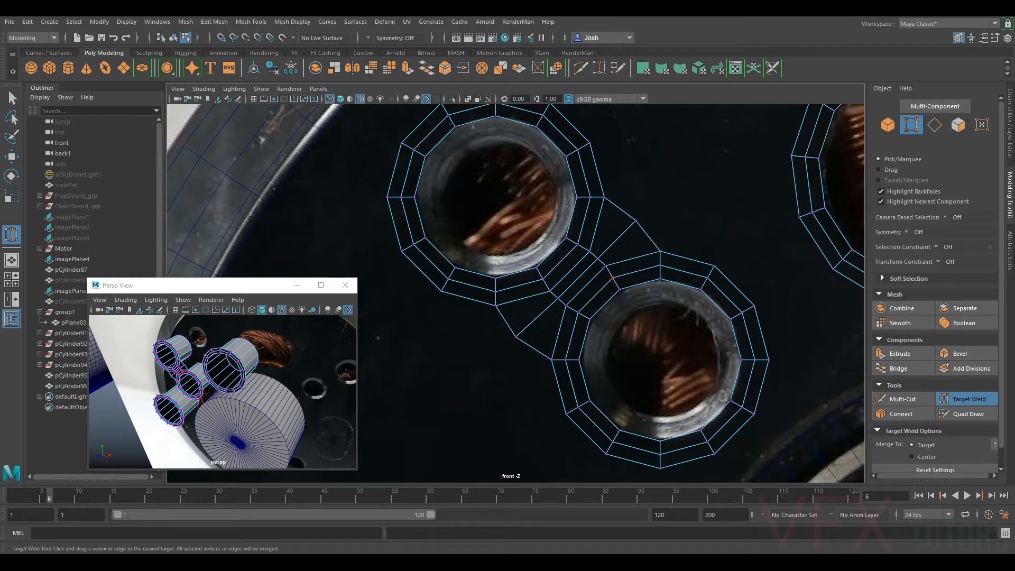
scroll(613, 278, down, 8)
scroll(570, 296, up, 7)
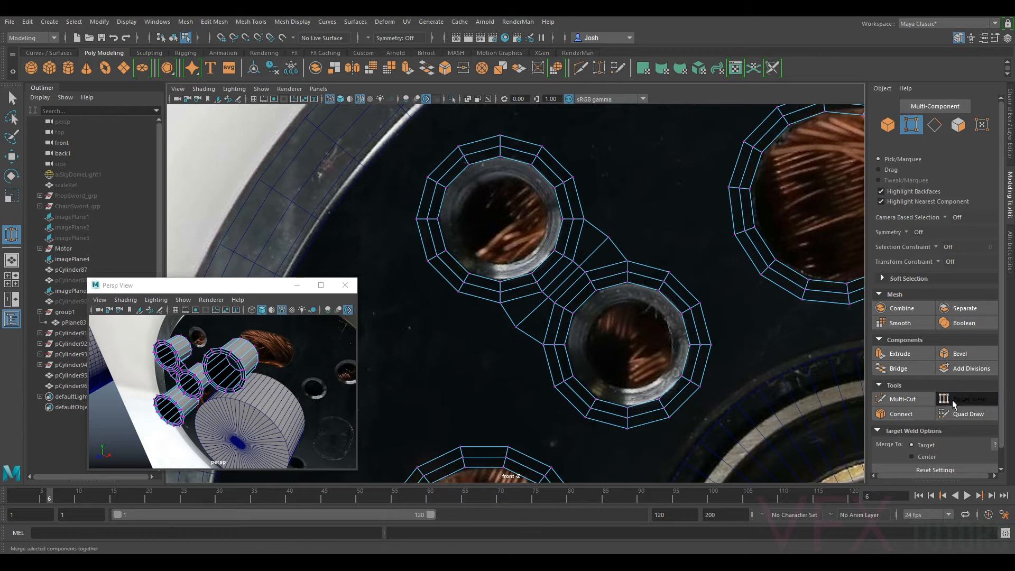
- Select the four border edges running from the upper screw hole's rim across the bridge filler to the lower screw hole's rim
click(944, 398)
click(938, 125)
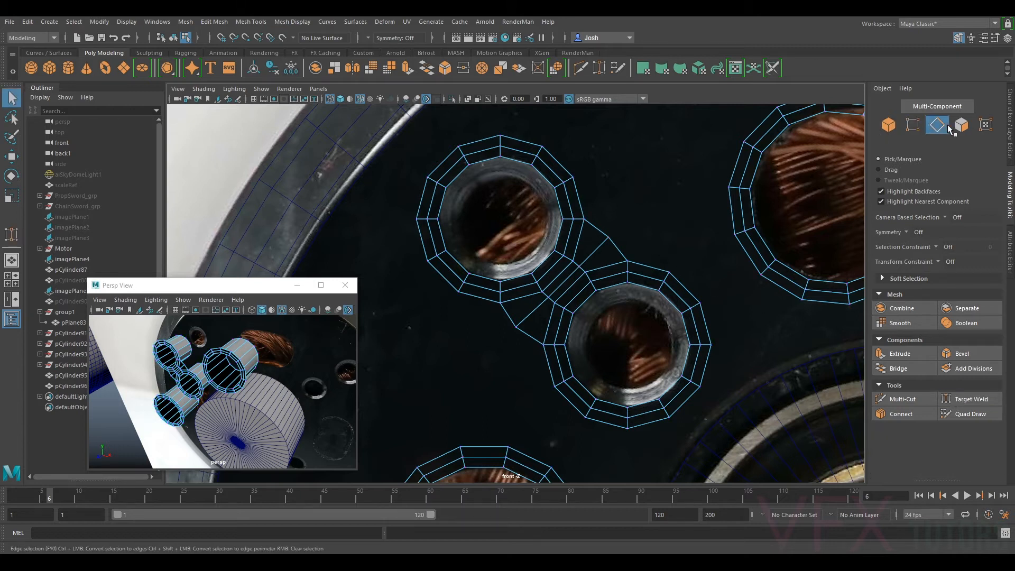
click(585, 203)
shift+click(600, 227)
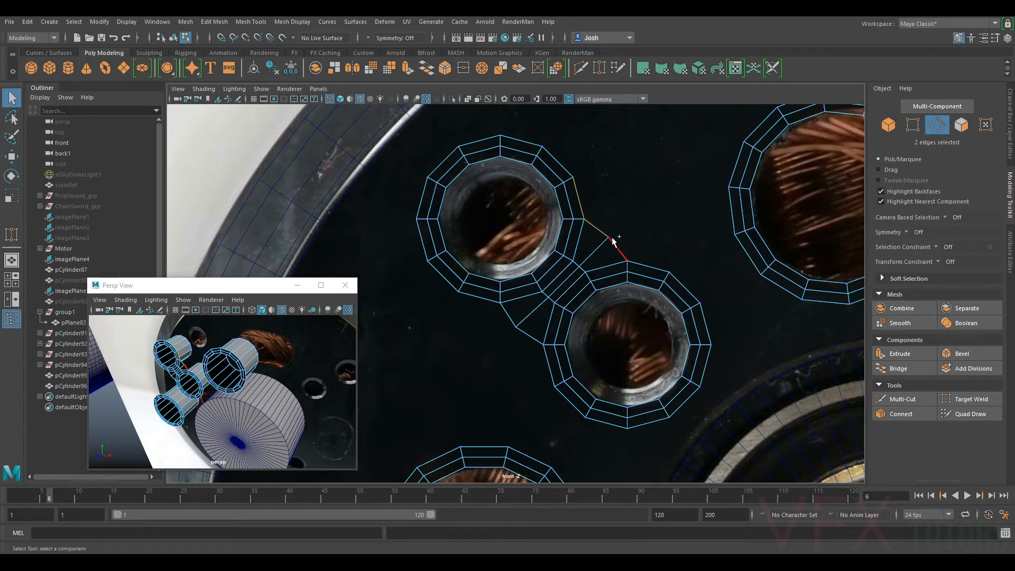
shift+click(640, 257)
alt+middle_drag(697, 307, 668, 231)
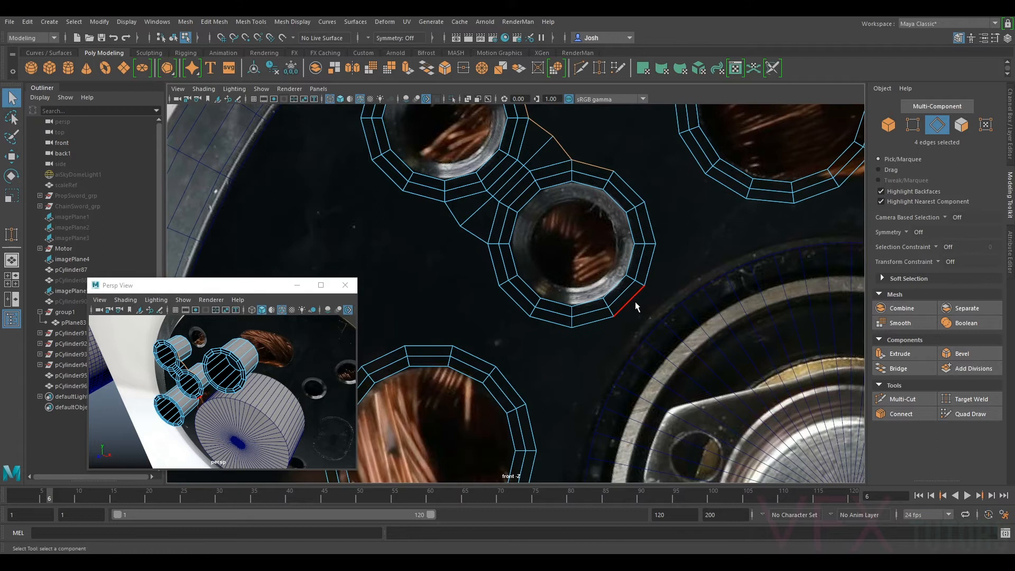
scroll(635, 300, down, 5)
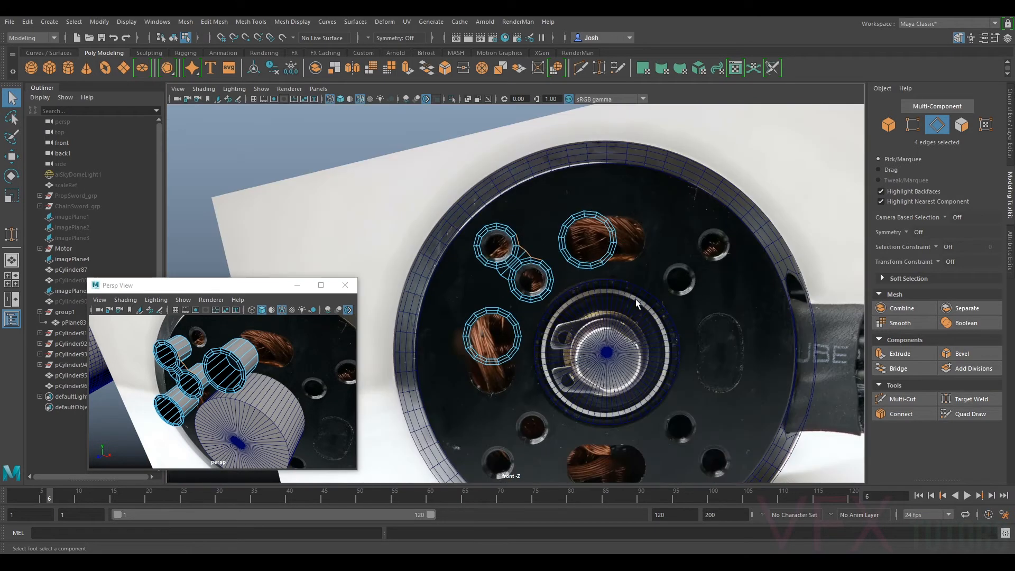
- Select the inner rim's edge loop on the large outer ring and switch the main view to the perspective camera
alt+middle_drag(617, 135, 617, 188)
scroll(617, 192, up, 3)
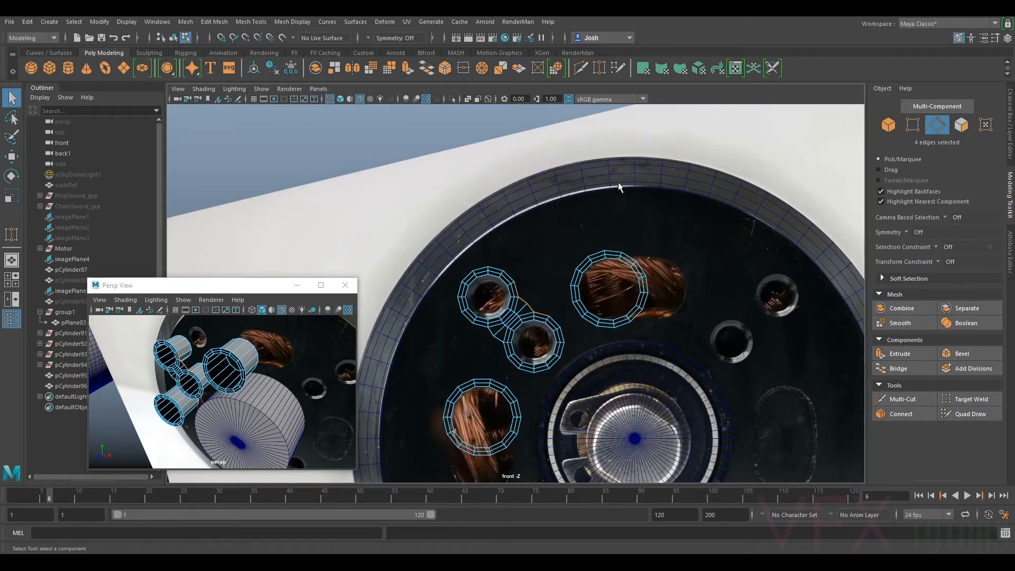
click(619, 182)
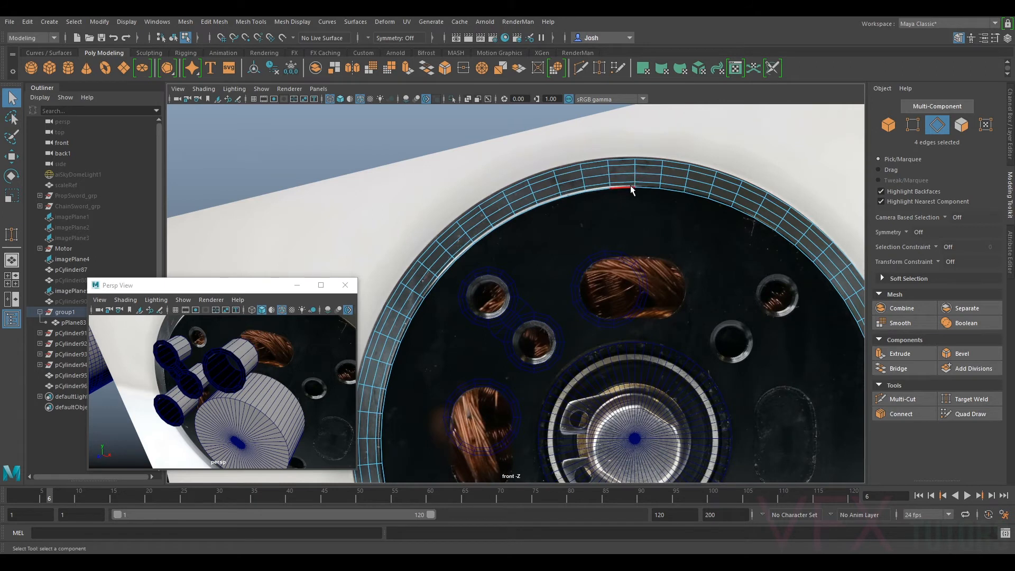
double_click(629, 188)
click(318, 89)
mouse_move(335, 101)
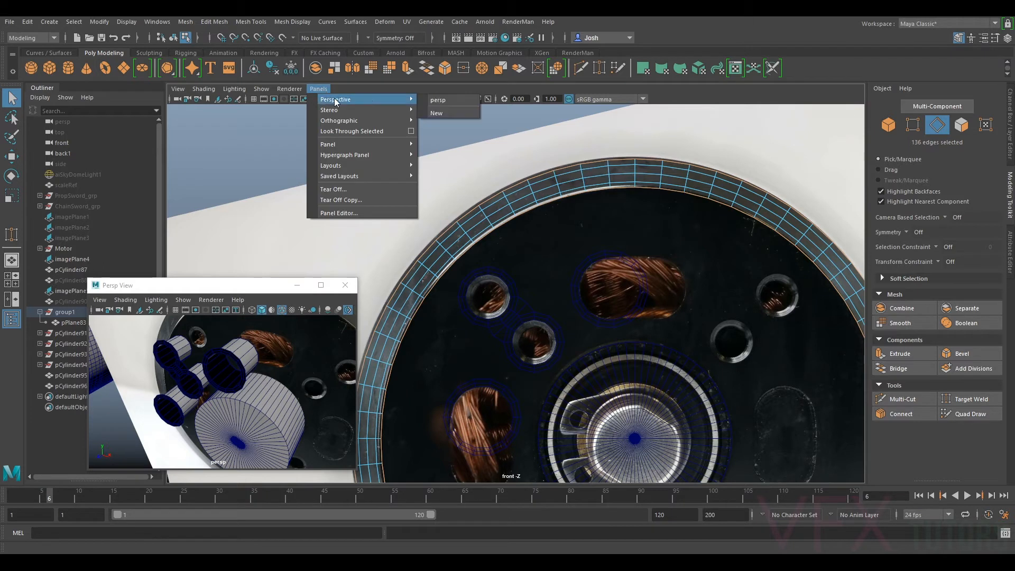
click(444, 100)
alt+drag(497, 220, 725, 266)
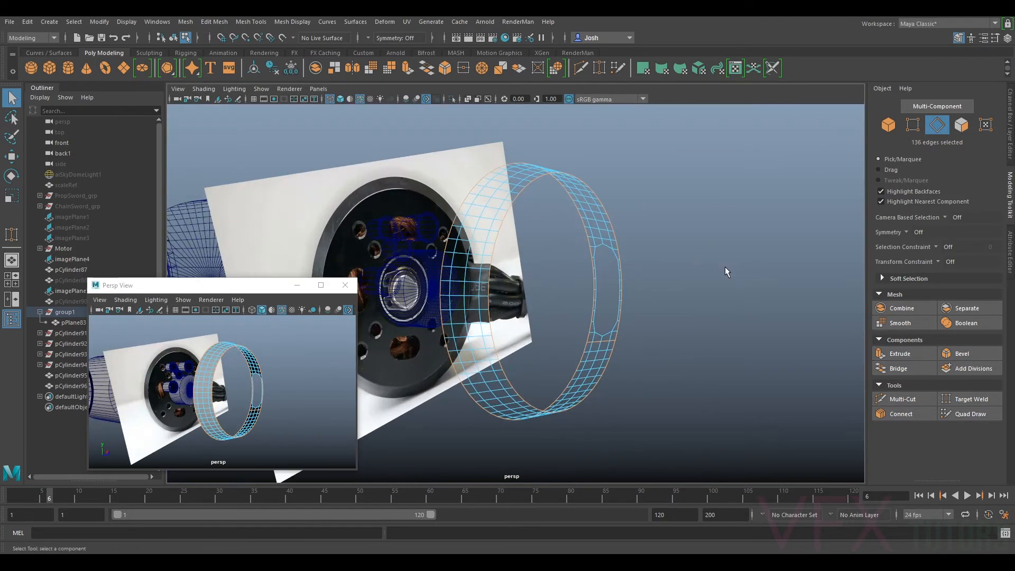
alt+middle_drag(722, 268, 629, 217)
scroll(630, 218, up, 5)
- Try moving a single vertex on the outer ring's border to check for unmerged points
right_drag(511, 259, 456, 261)
alt+drag(569, 288, 427, 272)
drag(522, 296, 521, 295)
scroll(513, 291, up, 5)
click(510, 274)
click(539, 264)
key(w)
drag(540, 265, 562, 256)
key(ctrl+z)
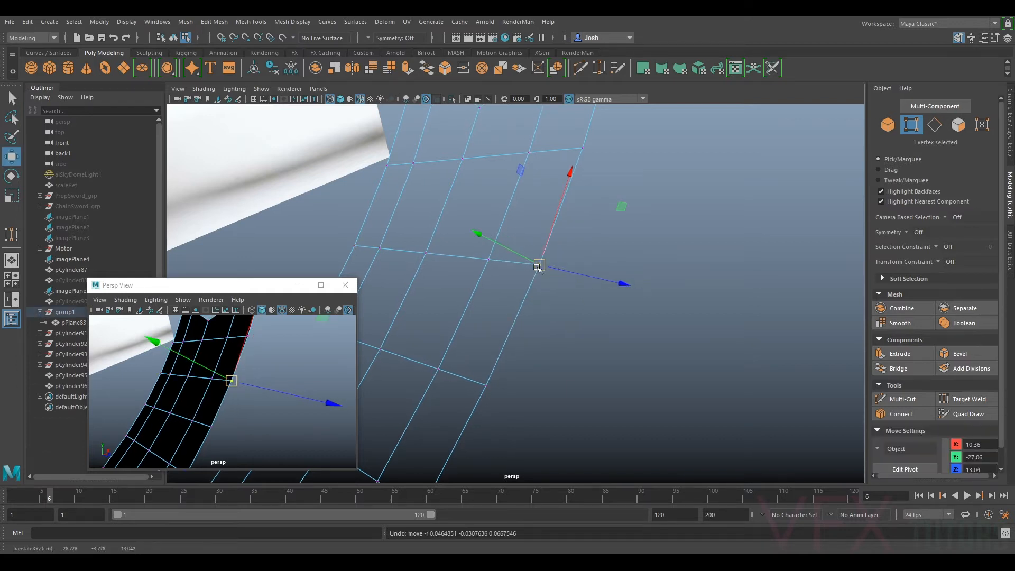
- Merge the overlapping vertices along the row across the outer ring's band
right_drag(530, 273, 528, 242)
double_click(534, 285)
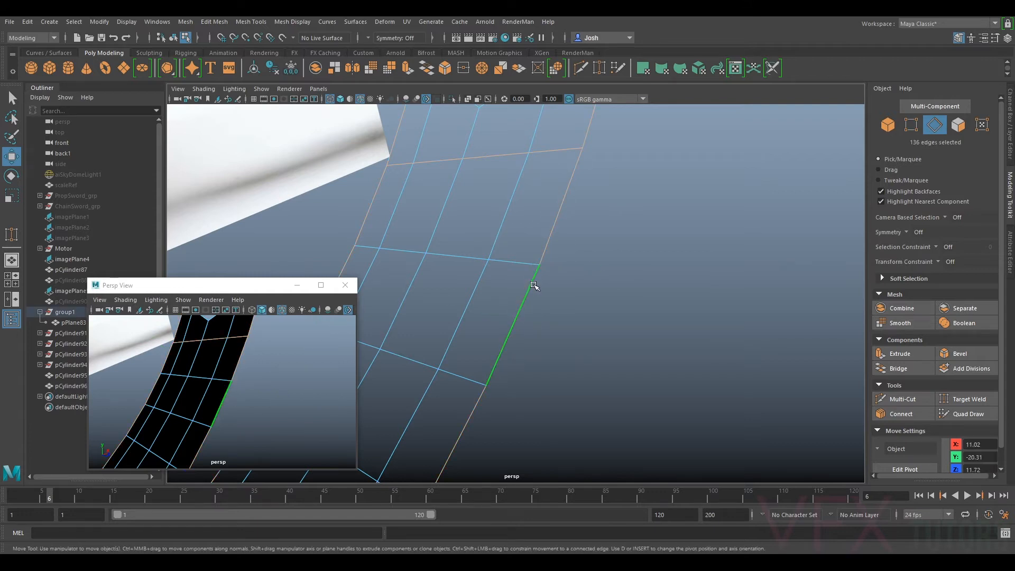
alt+drag(580, 198, 610, 238)
right_drag(556, 227, 508, 228)
click(586, 216)
drag(671, 189, 366, 260)
click(192, 24)
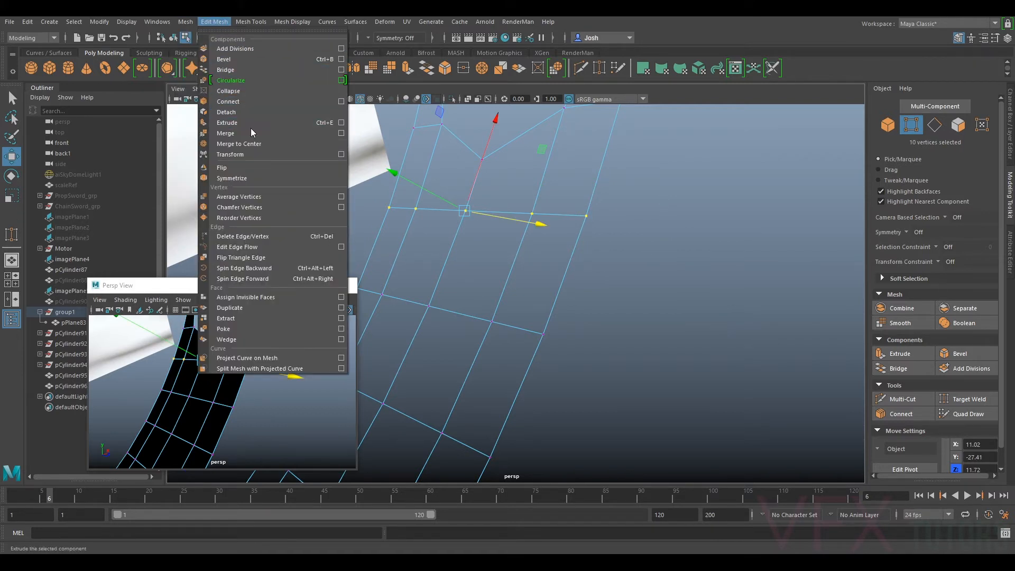
click(252, 133)
alt+drag(583, 223, 681, 354)
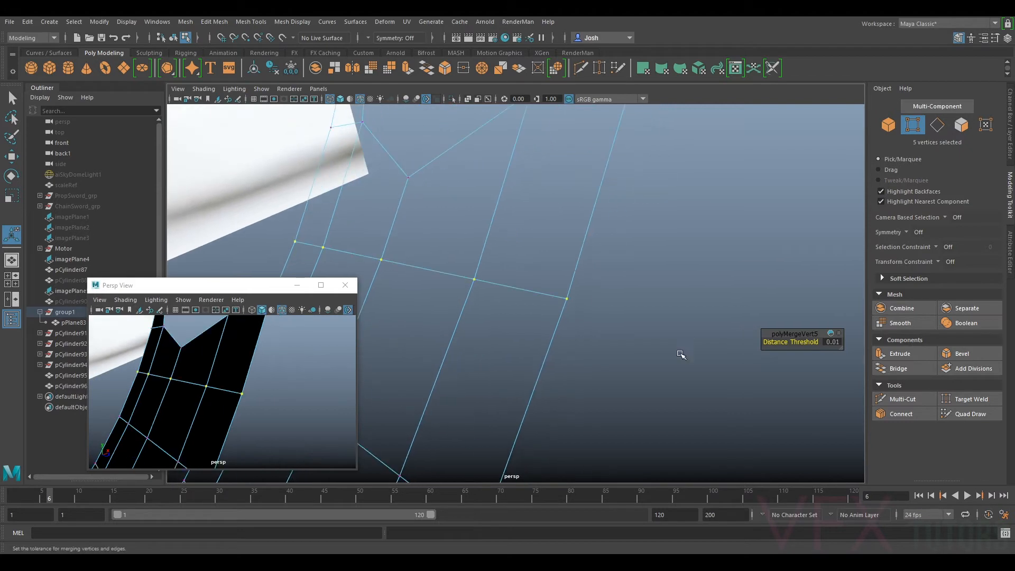
mouse_move(791, 343)
mouse_down()
mouse_move(823, 342)
mouse_move(801, 342)
mouse_up()
- Select the complete border edge loop on the outer ring's open inner rim
scroll(432, 266, down, 3)
scroll(432, 266, down, 3)
alt+middle_drag(471, 265, 585, 238)
right_drag(584, 238, 585, 212)
key(q)
double_click(626, 238)
scroll(599, 269, down, 10)
alt+drag(591, 284, 474, 269)
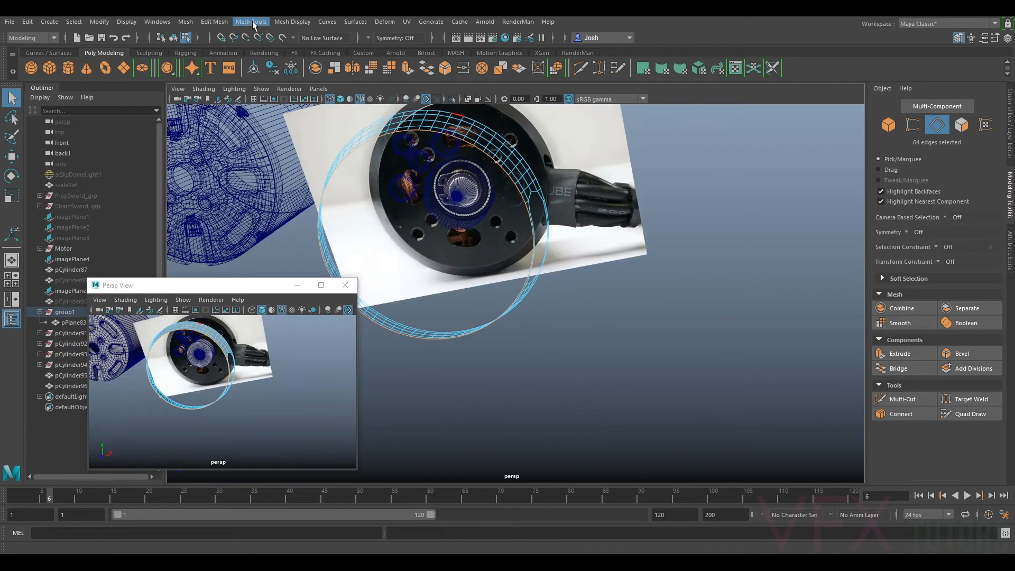
- Extrude the selected rim loop in the front view and scale it slightly inward to follow the reference plate
click(319, 89)
mouse_move(370, 121)
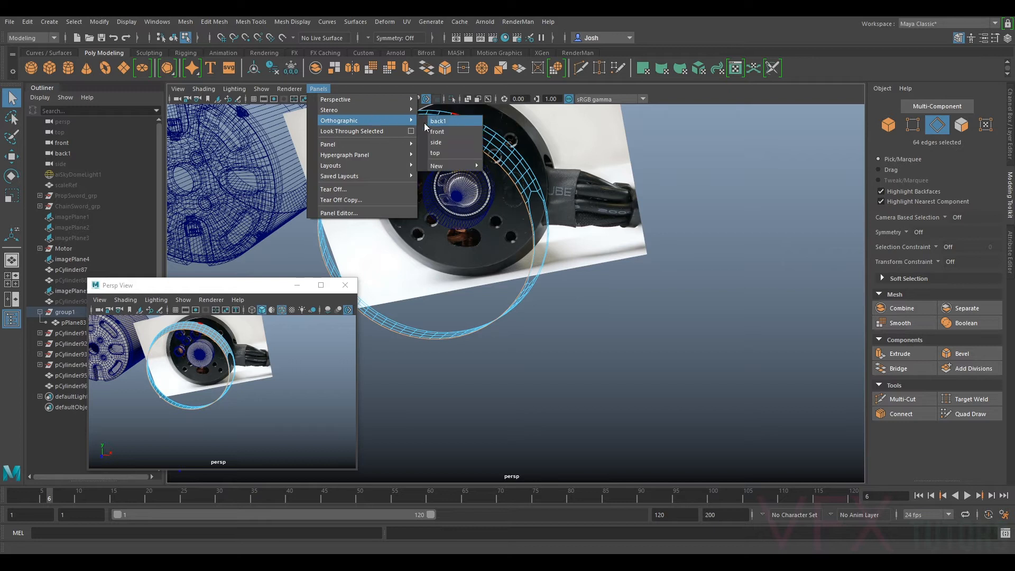
click(454, 131)
scroll(611, 237, down, 6)
alt+middle_drag(614, 239, 610, 173)
scroll(632, 195, up, 3)
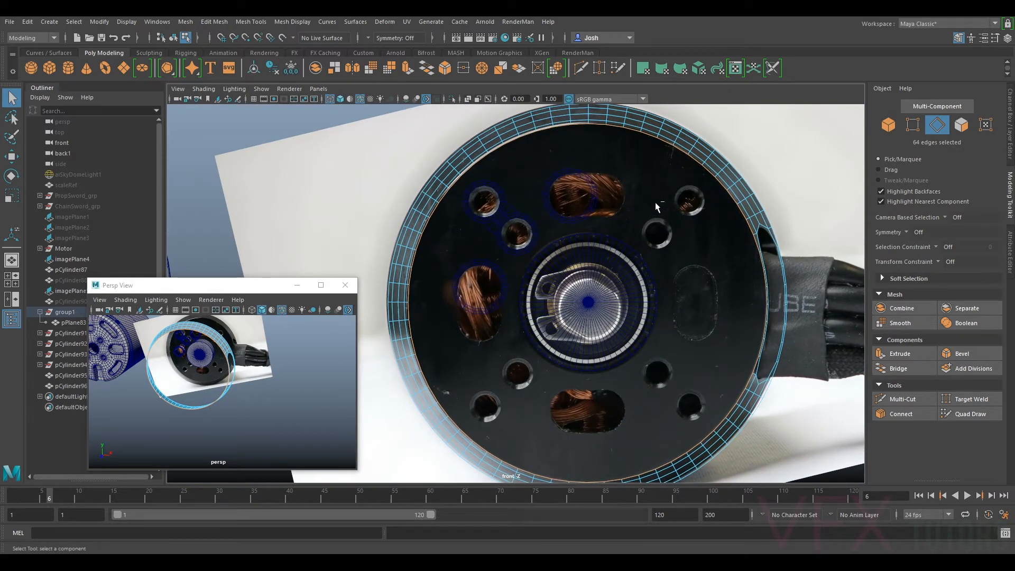
key(ctrl+e)
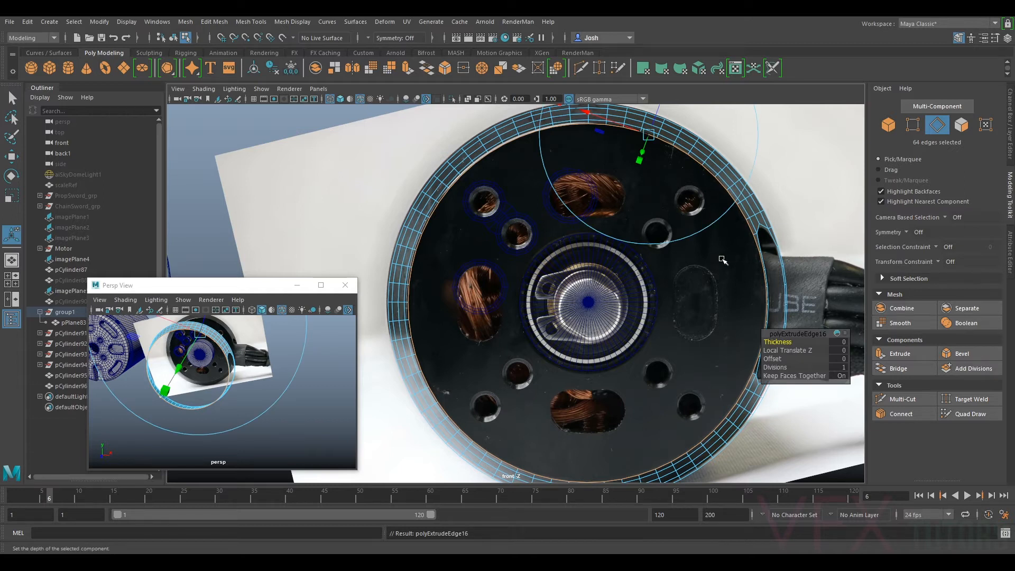
key(r)
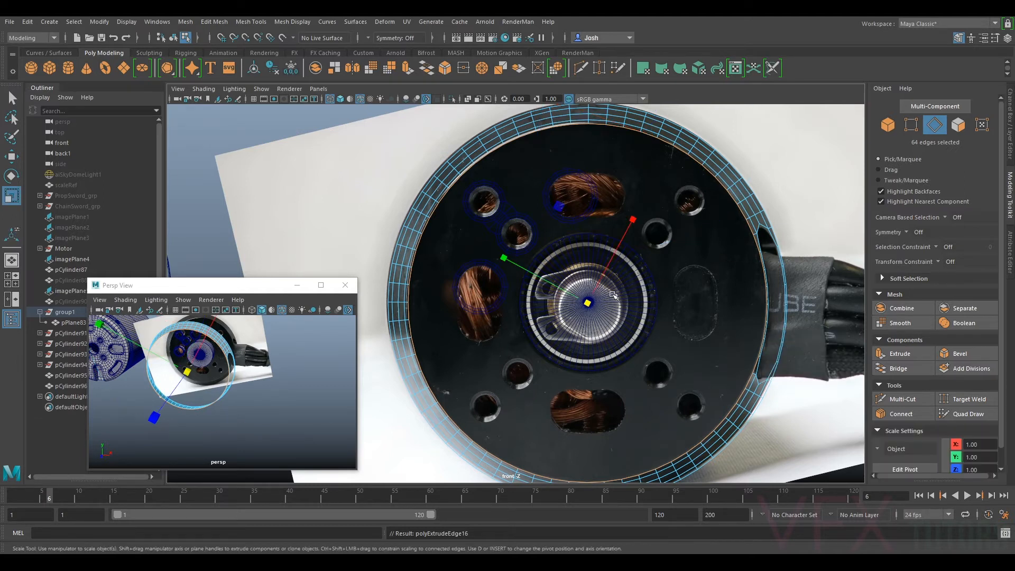
drag(588, 304, 586, 310)
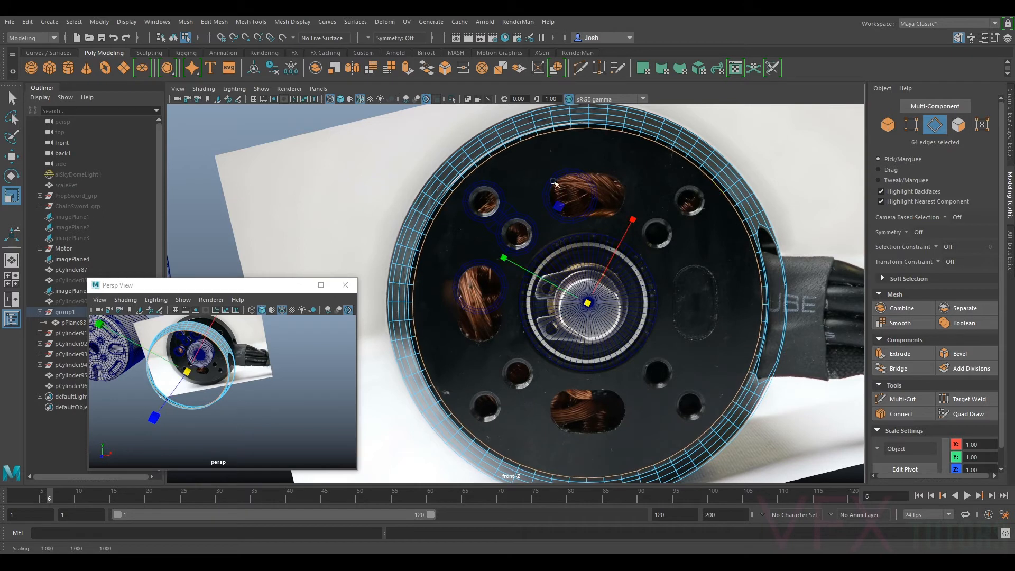
- Select the mesh containing the hole cylinders and examine its spacing against the reference openings and outer ring
alt+middle_drag(582, 153, 600, 143)
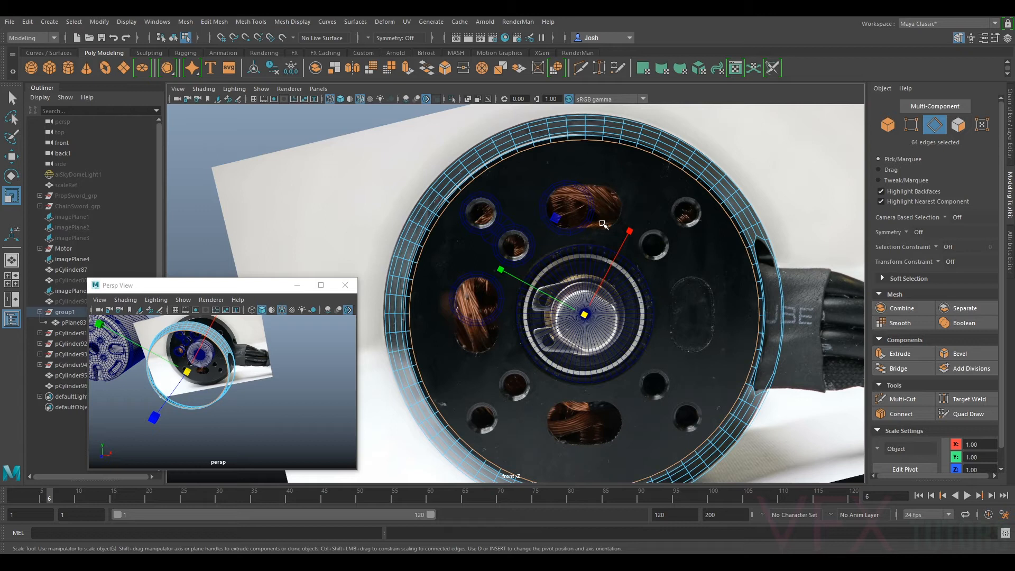
alt+middle_drag(543, 194, 605, 236)
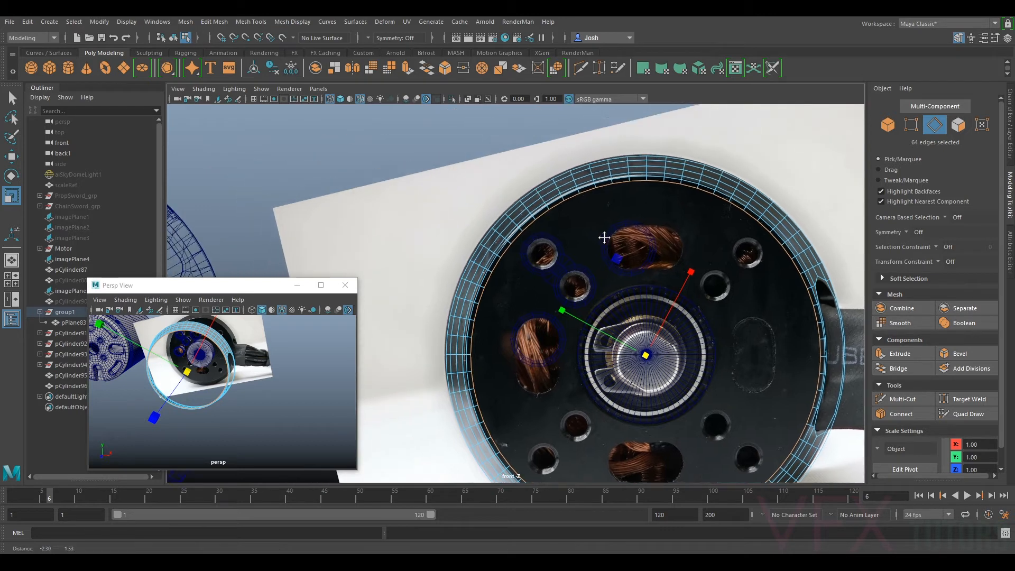
scroll(606, 230, up, 1)
alt+middle_drag(707, 220, 665, 174)
scroll(557, 207, up, 4)
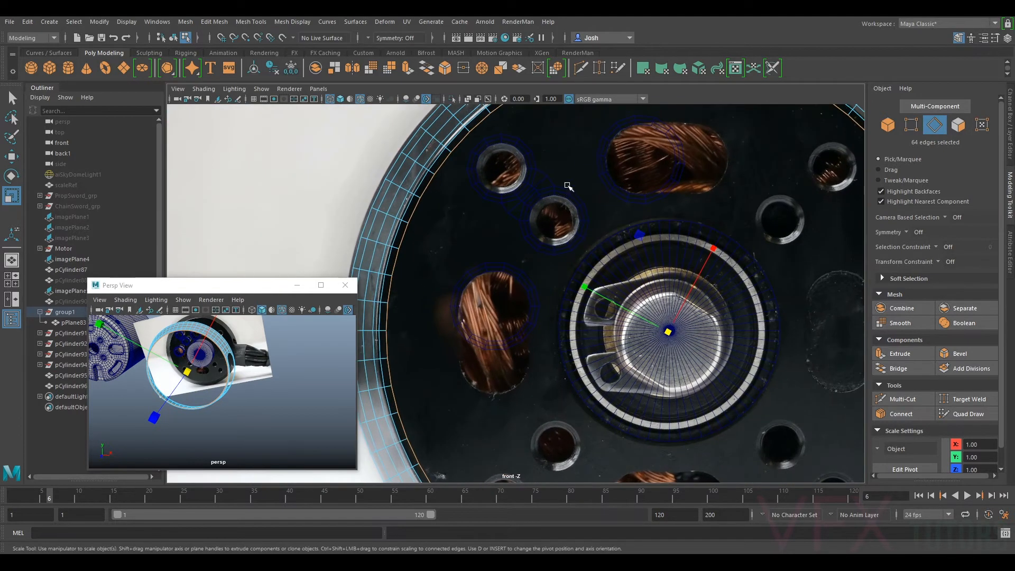
alt+middle_drag(569, 185, 553, 277)
right_drag(594, 229, 651, 205)
alt+middle_drag(690, 232, 776, 154)
scroll(638, 219, up, 1)
alt+middle_drag(765, 213, 742, 177)
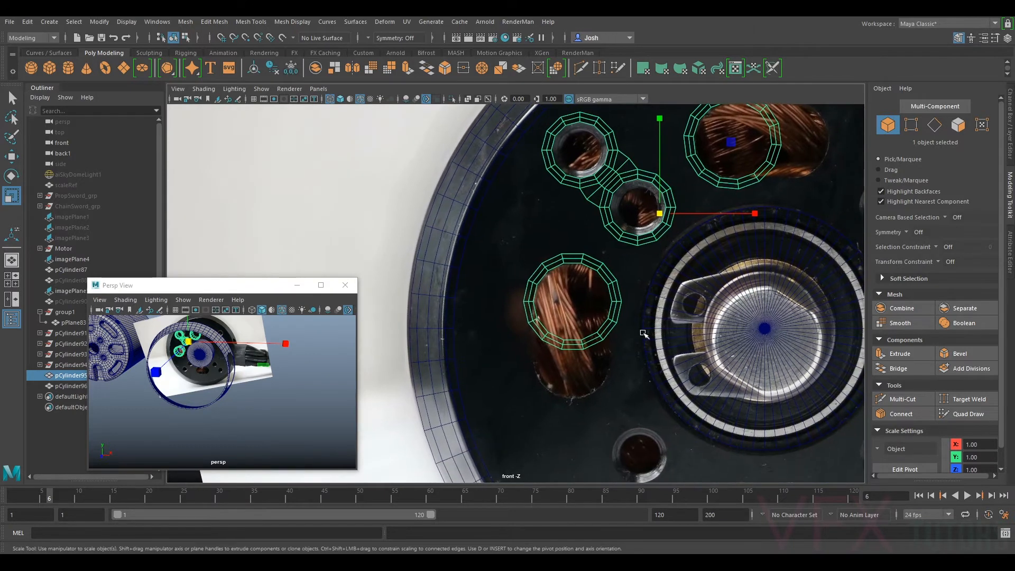
alt+middle_drag(688, 293, 598, 411)
alt+middle_drag(689, 317, 620, 358)
scroll(620, 358, up, 2)
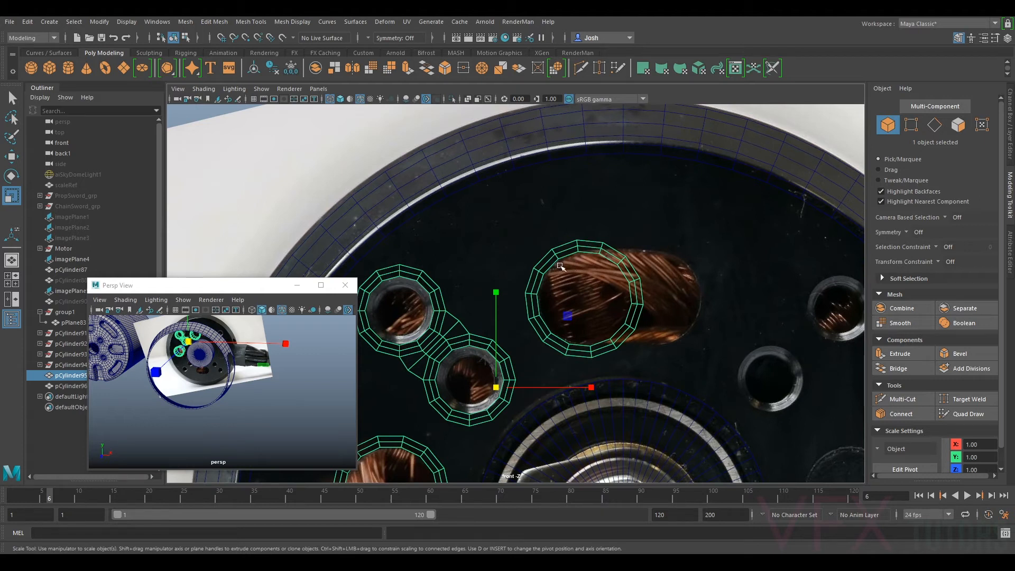
alt+middle_drag(561, 266, 597, 249)
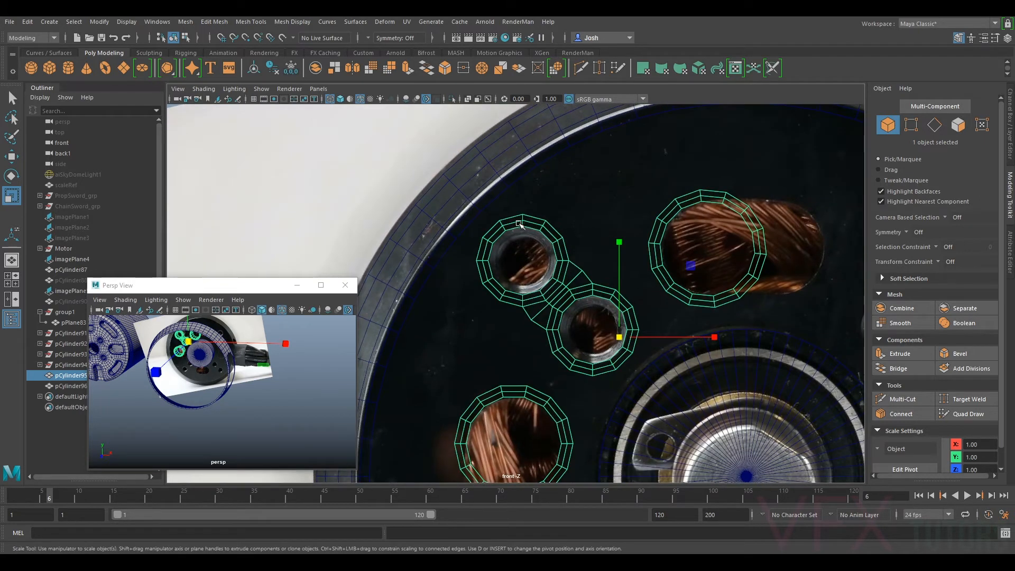
- Try to extrude the shared outer border of the two joined small holes and scale it
right_drag(529, 221, 537, 202)
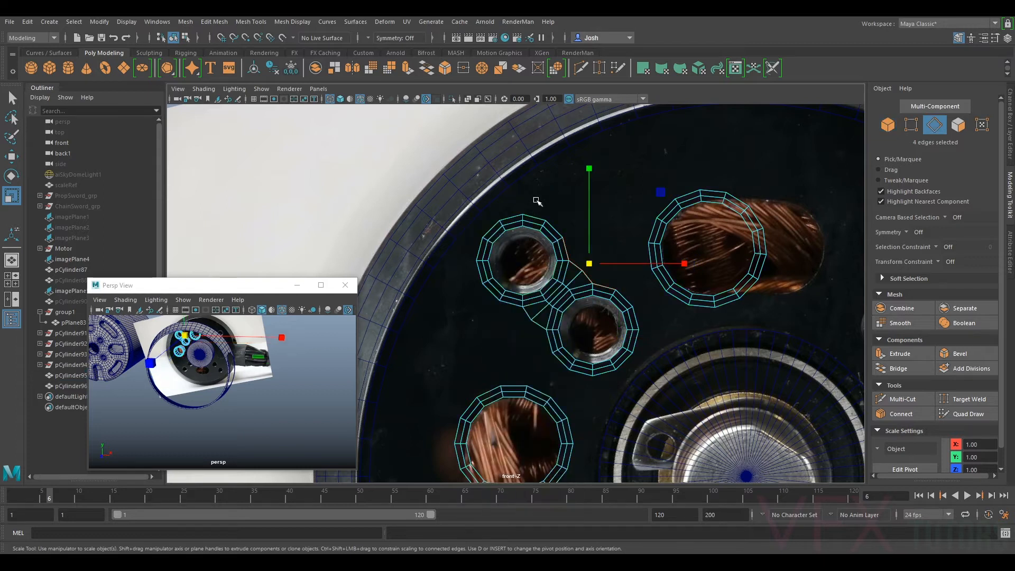
double_click(545, 217)
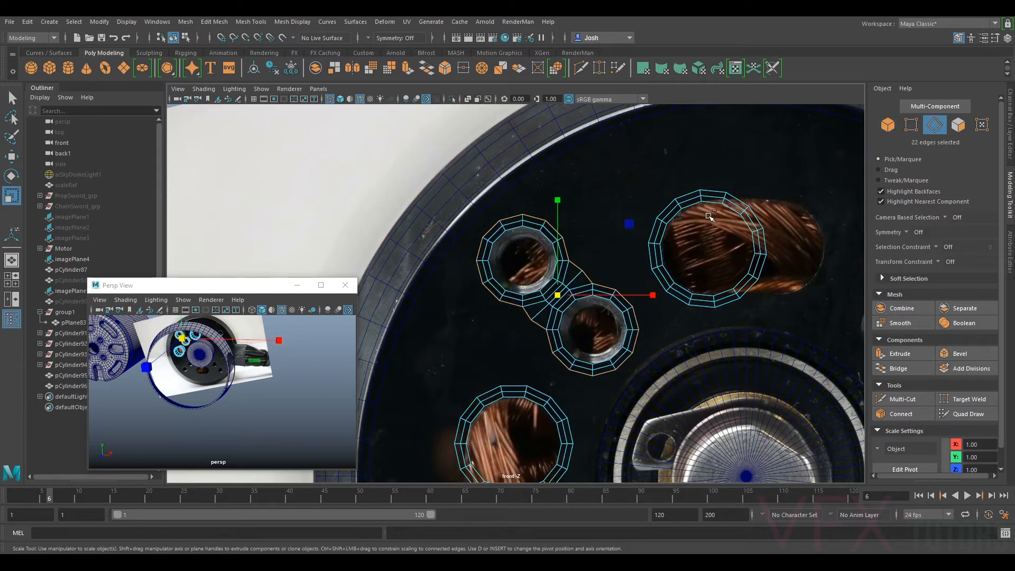
key(ctrl+e)
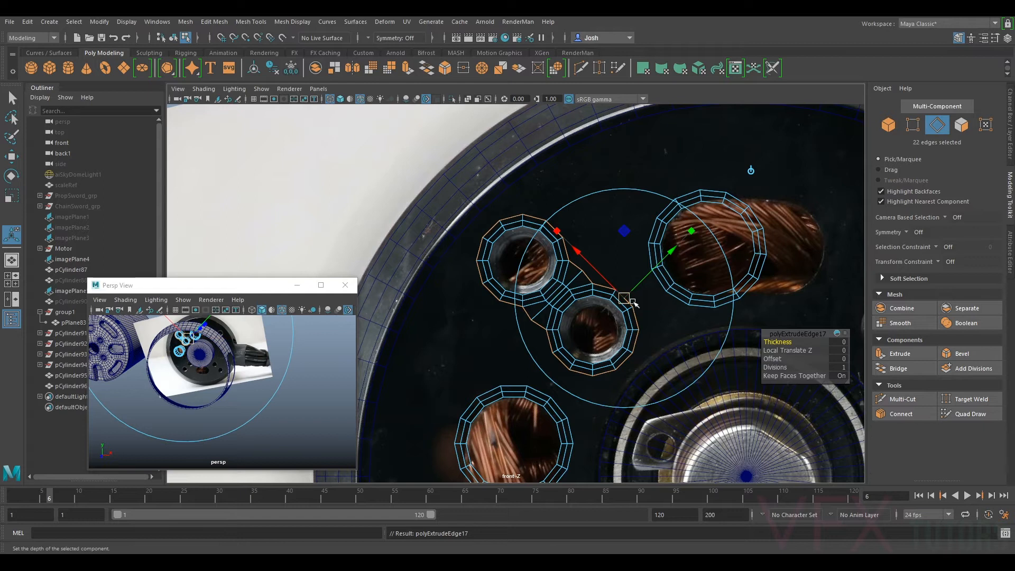
key(r)
drag(558, 295, 571, 297)
key(ctrl+z)
key(ctrl+z)
key(ctrl+z)
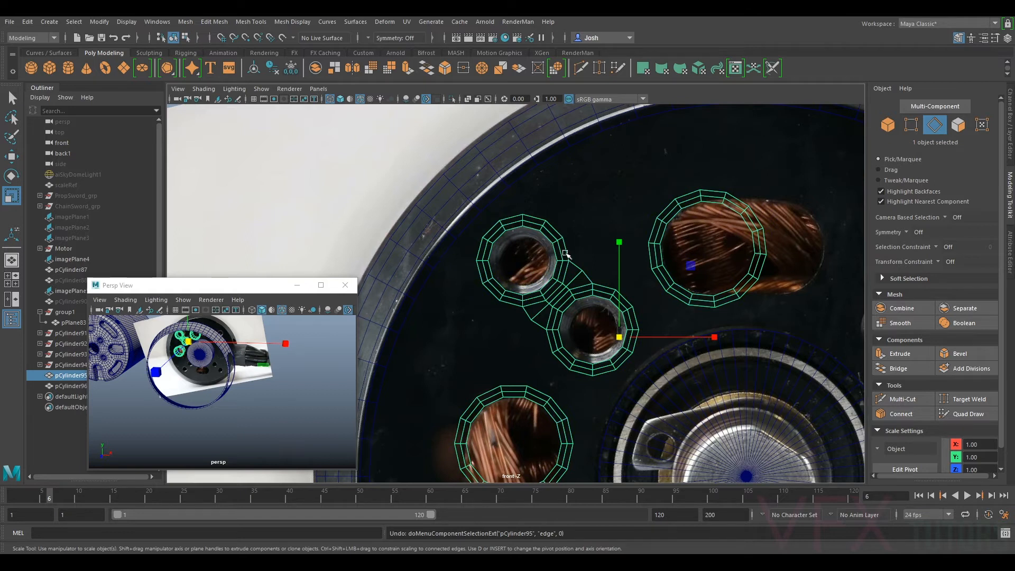
- Extrude the outer edge loop of the large hole at the plate's left side and scale it outward into a wider ring
right_drag(568, 269, 557, 238)
double_click(565, 244)
ctrl+shift+drag(556, 228, 625, 294)
alt+middle_drag(679, 301, 667, 245)
scroll(668, 245, up, 1)
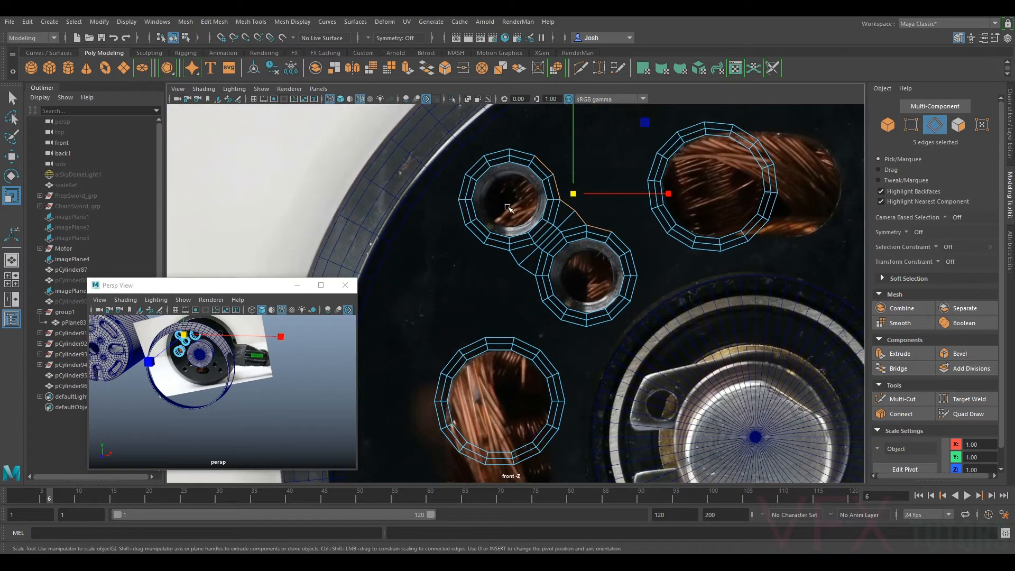
alt+middle_drag(580, 331, 599, 292)
double_click(540, 300)
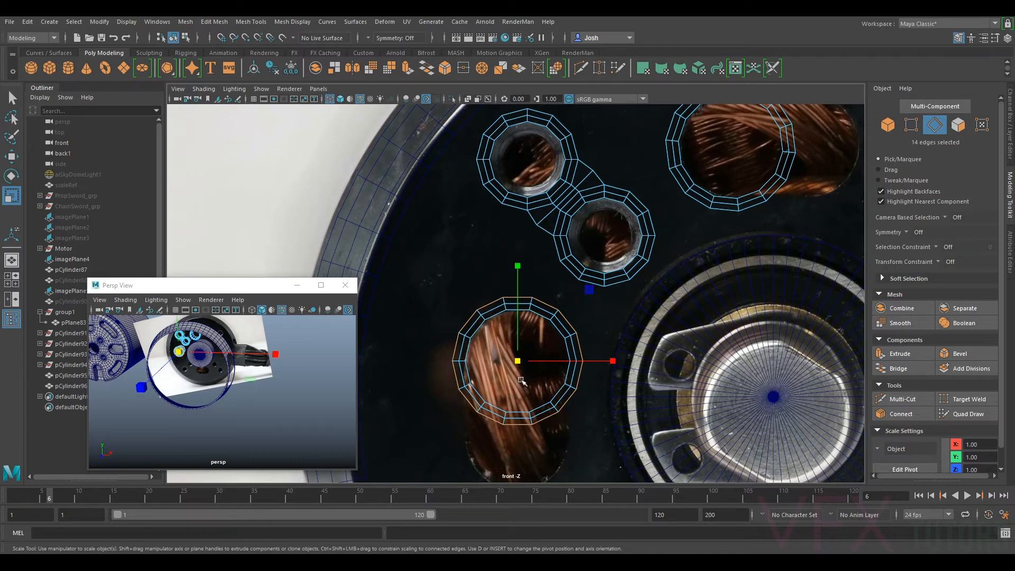
key(ctrl+e)
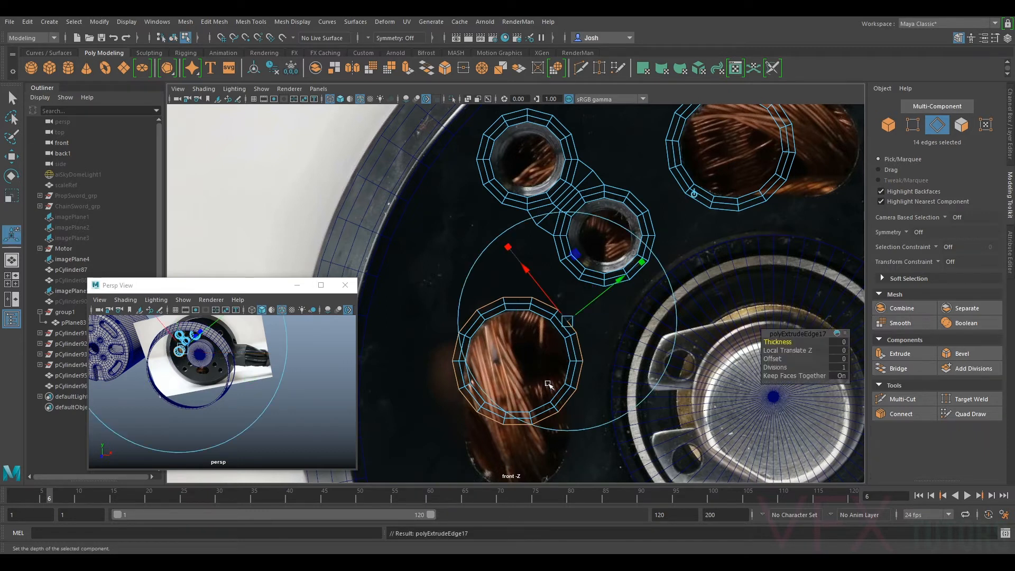
key(r)
drag(518, 365, 539, 365)
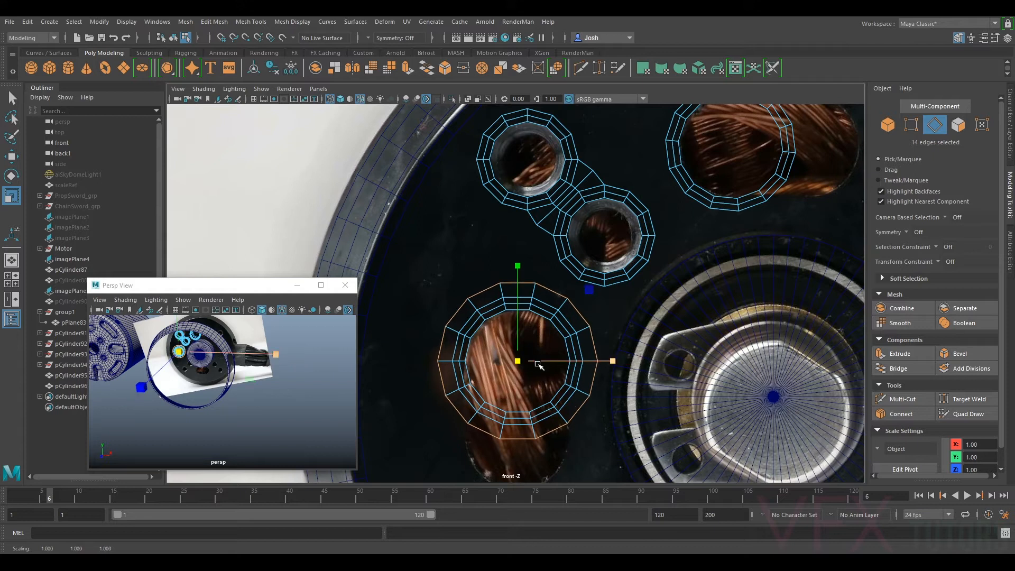
scroll(575, 365, down, 3)
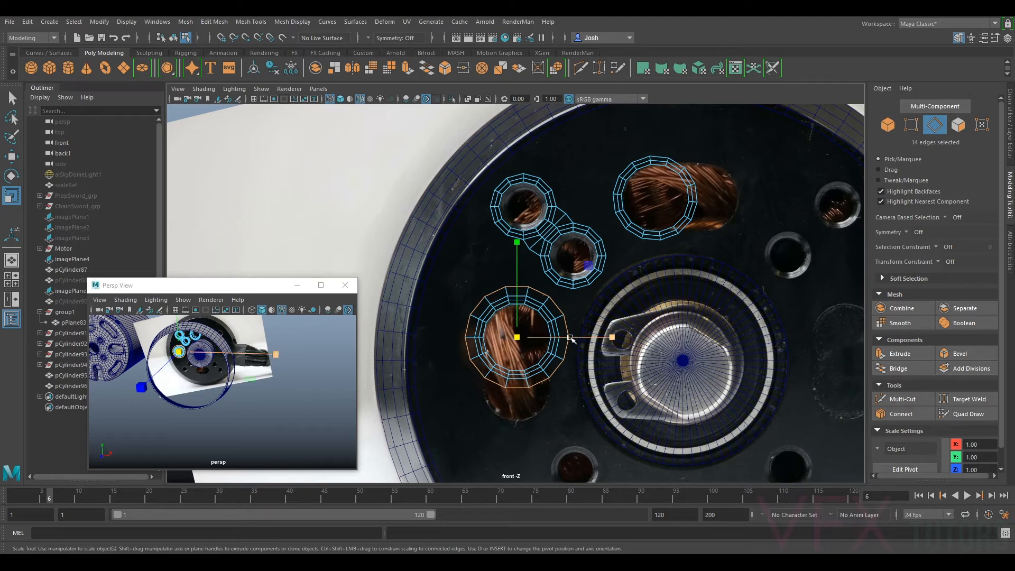
- Extrude the eight lower-left border edges of the two joined small holes and move them down and left
scroll(577, 360, up, 5)
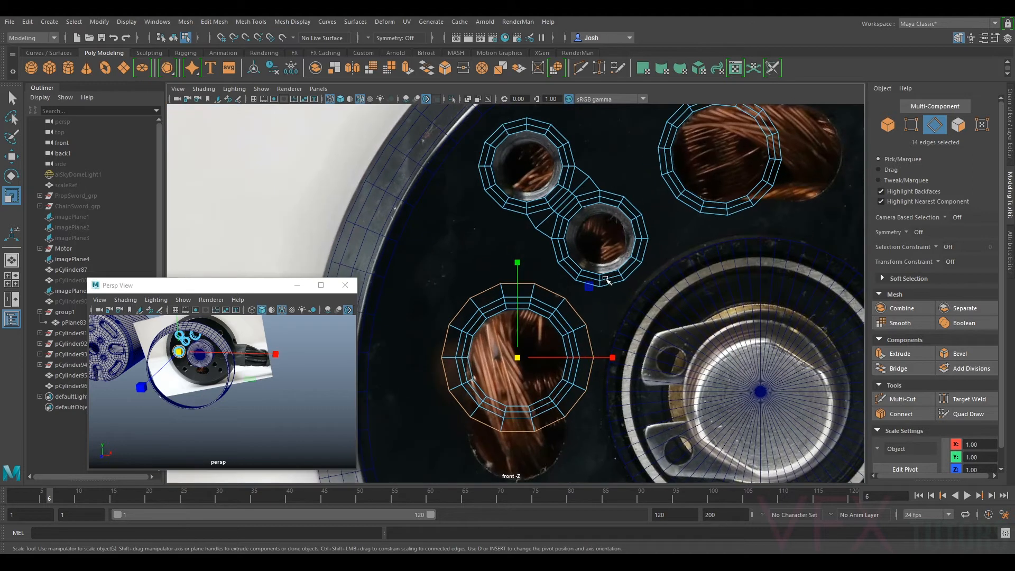
click(578, 287)
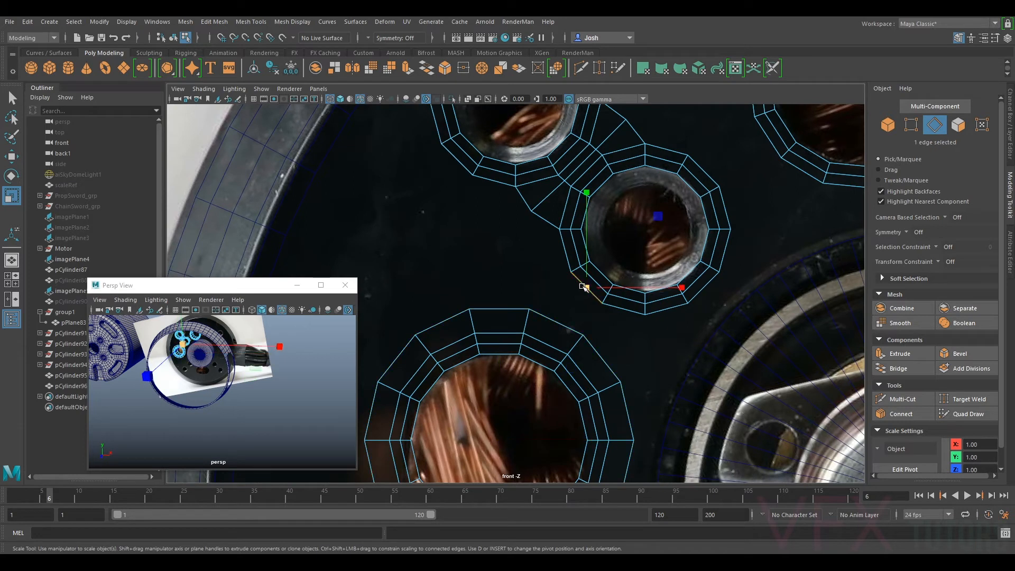
click(618, 313)
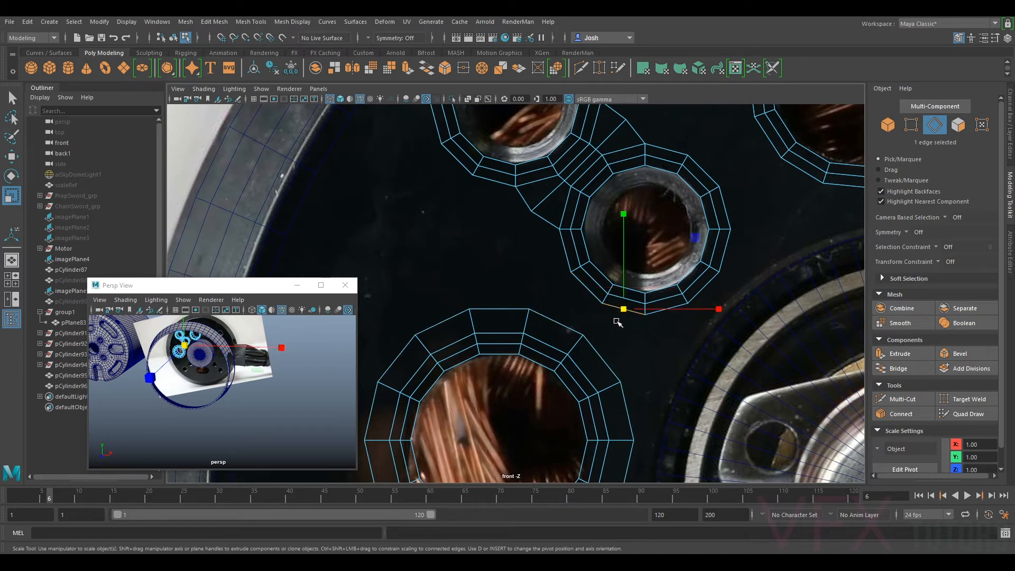
shift+click(591, 290)
shift+click(562, 253)
shift+click(545, 222)
shift+click(522, 199)
shift+click(484, 181)
shift+click(460, 160)
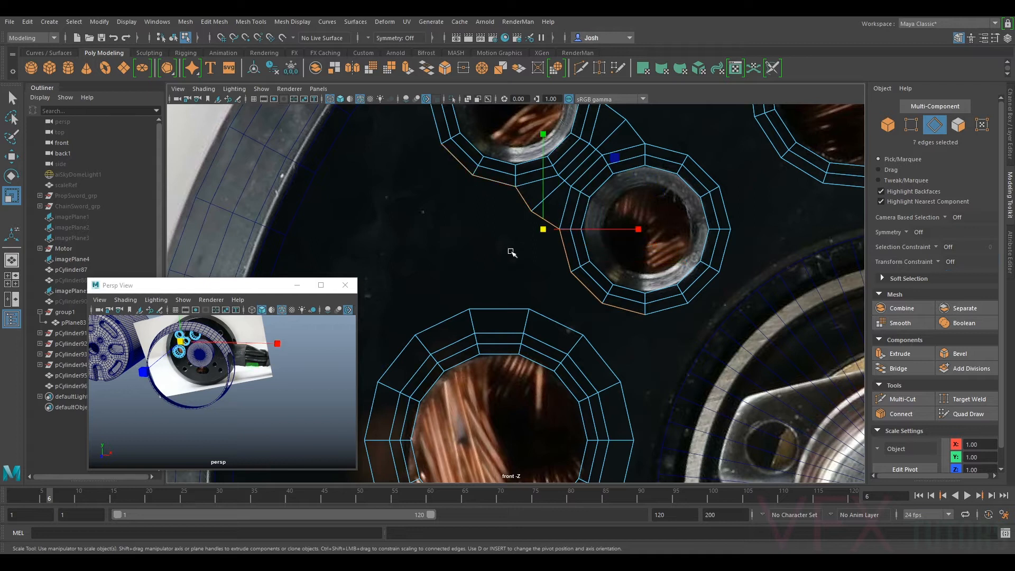
alt+middle_drag(511, 253, 571, 301)
shift+click(484, 184)
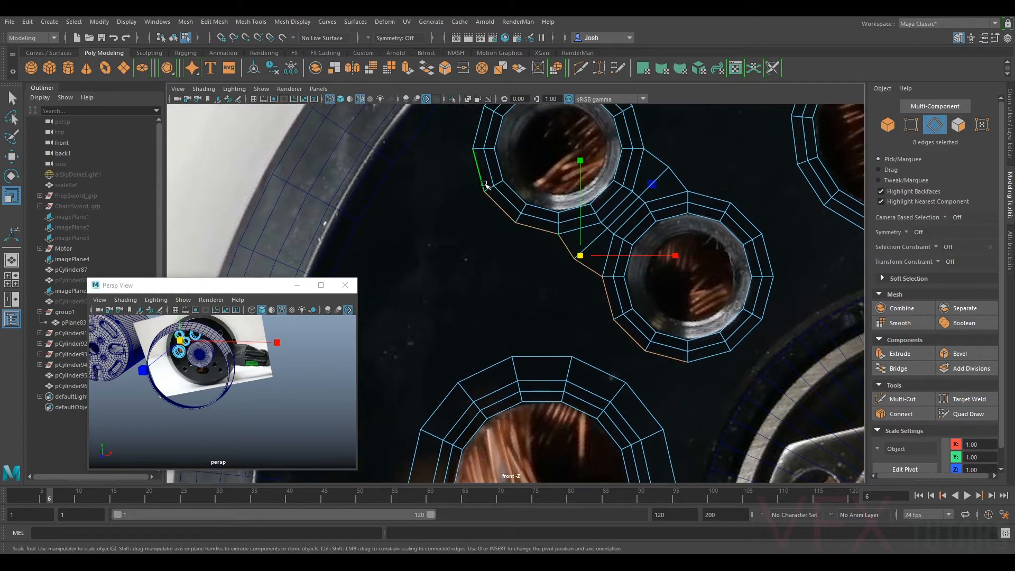
key(ctrl+e)
key(w)
drag(580, 257, 546, 280)
- Reposition the vertices at the lower end of the extruded strip so they follow the contour of the large hole's ring
click(567, 292)
shift+click(542, 268)
alt+middle_drag(596, 325, 590, 309)
click(911, 125)
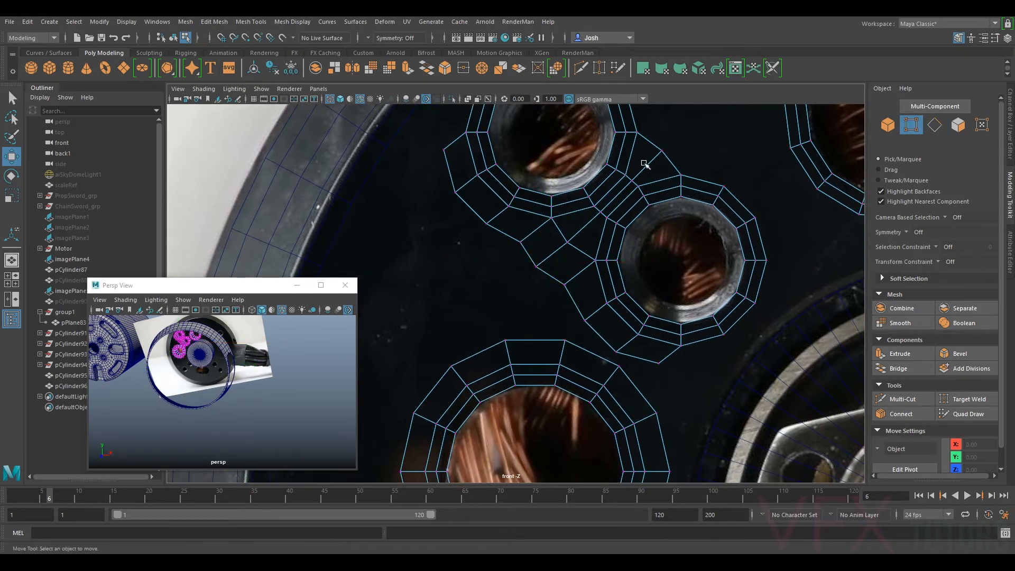
click(565, 285)
drag(565, 285, 677, 368)
mouse_move(589, 335)
middle_down()
mouse_move(566, 340)
mouse_move(588, 321)
middle_up()
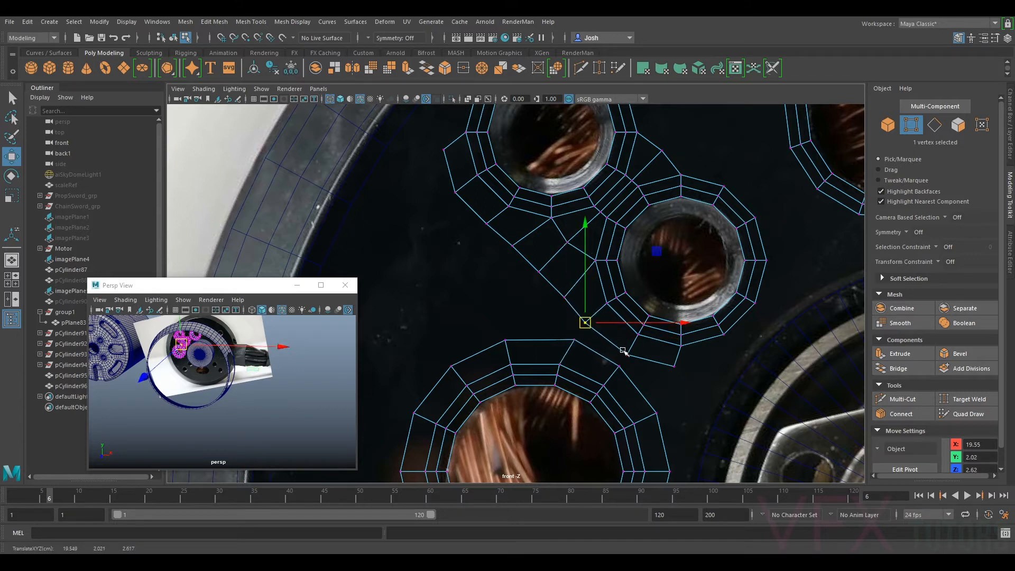
alt+middle_drag(711, 362, 664, 334)
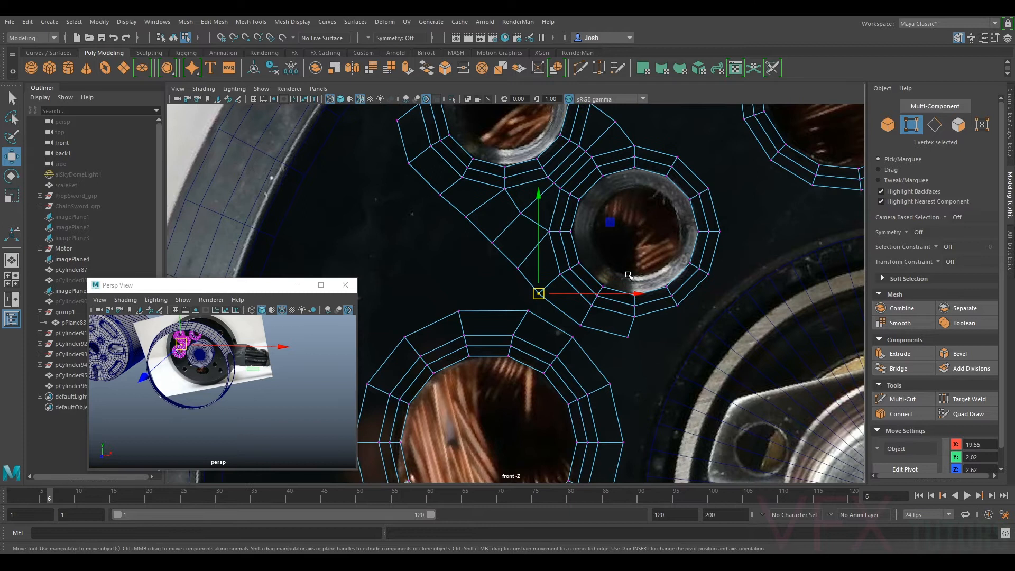
drag(540, 294, 541, 296)
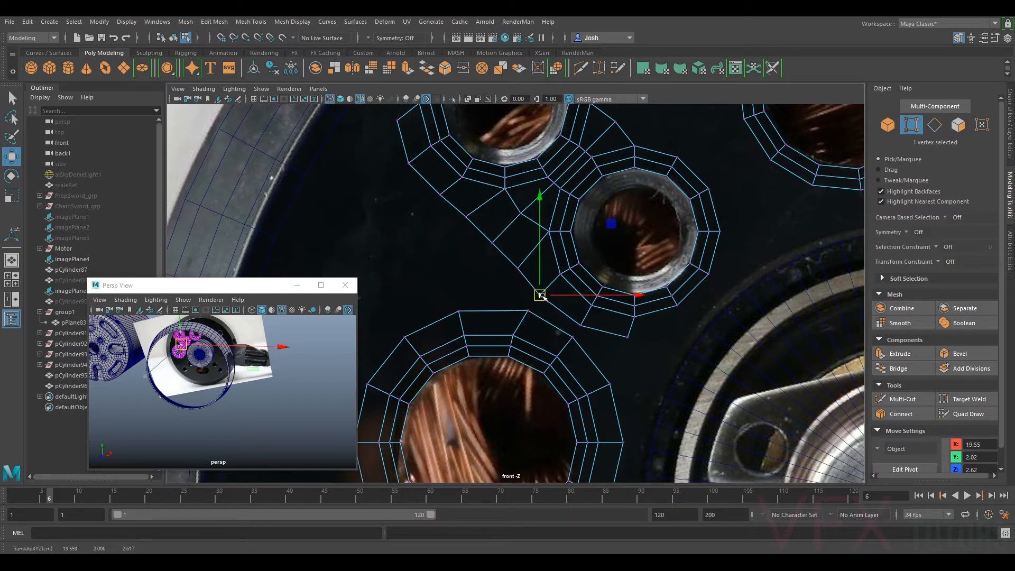
click(582, 326)
drag(582, 326, 581, 326)
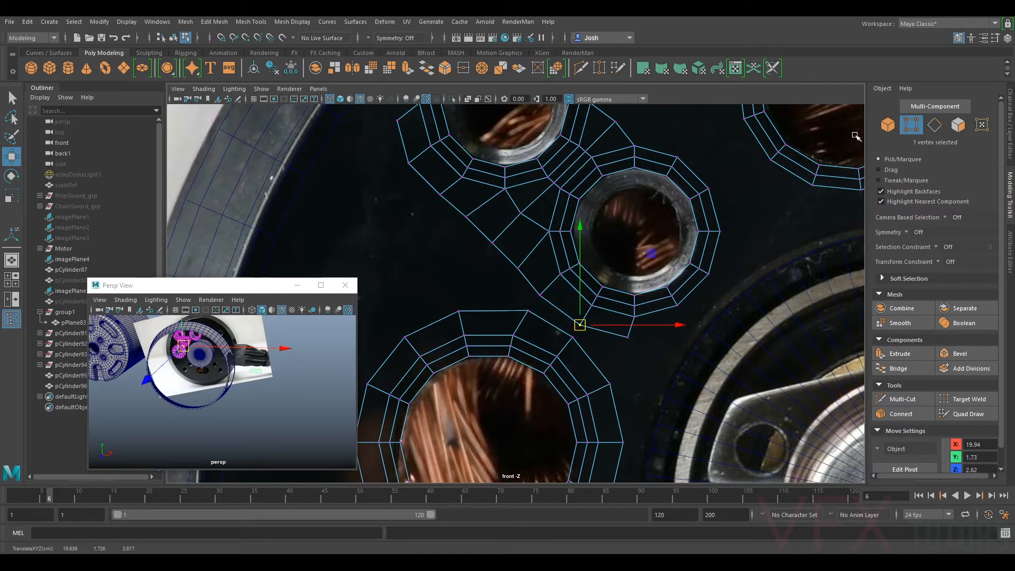
- Bridge two facing edge pairs between the lower small hole's extruded strip and the large hole's outer ring
click(936, 127)
click(560, 336)
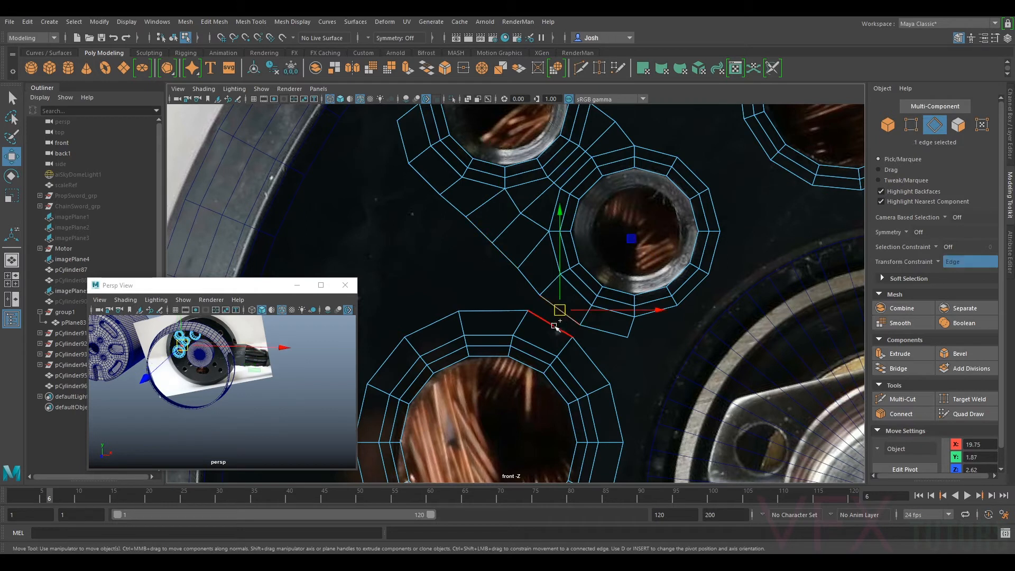
click(899, 368)
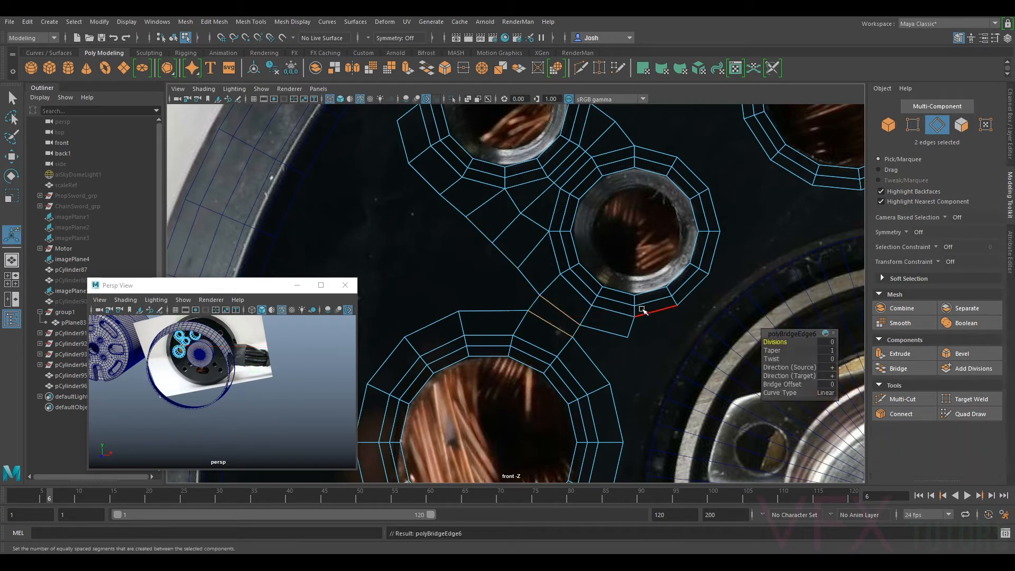
click(605, 336)
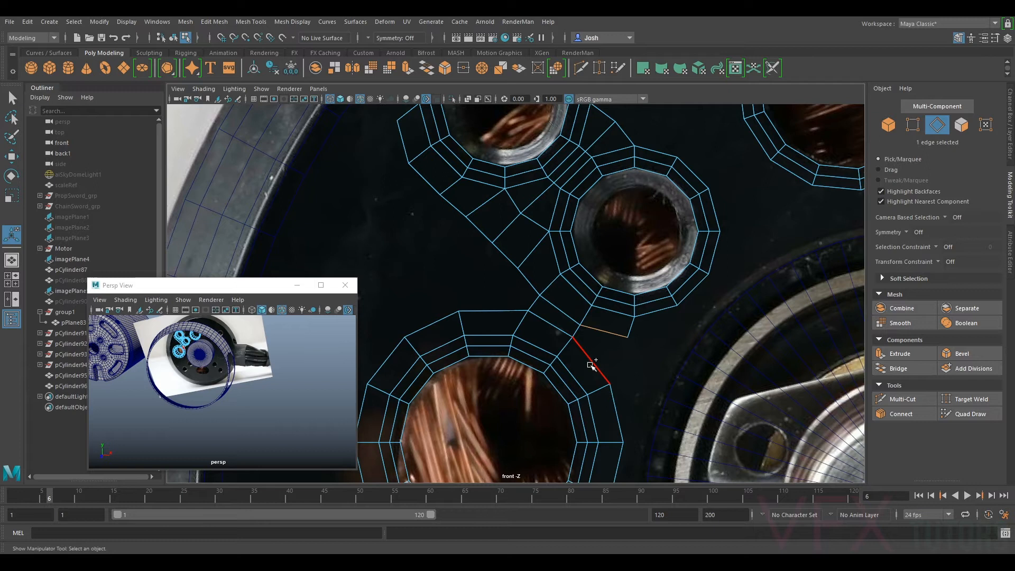
key(g)
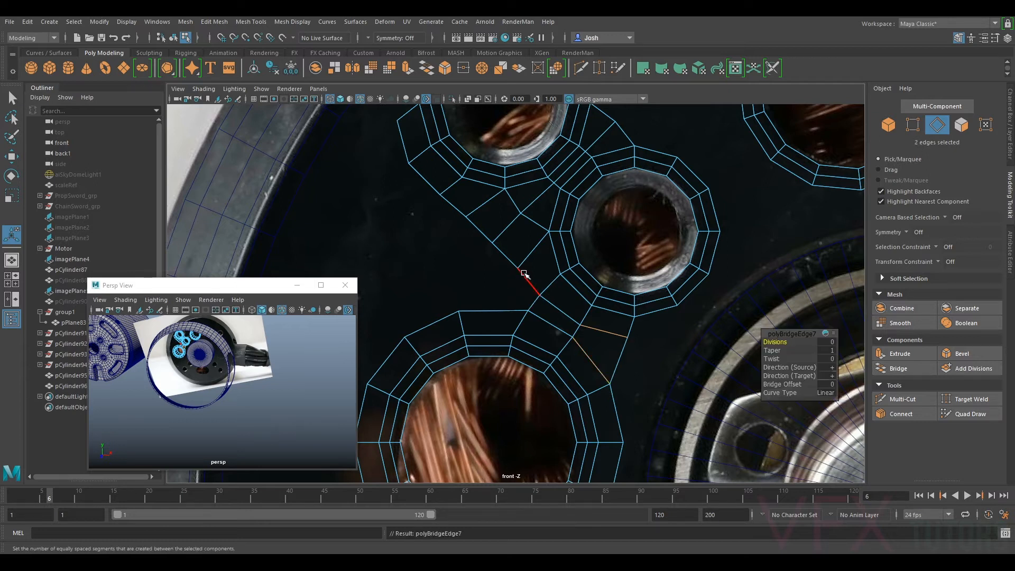
- Move the strip's border vertices and the large ring's upper vertex nearer each other beside the new bridge
click(524, 274)
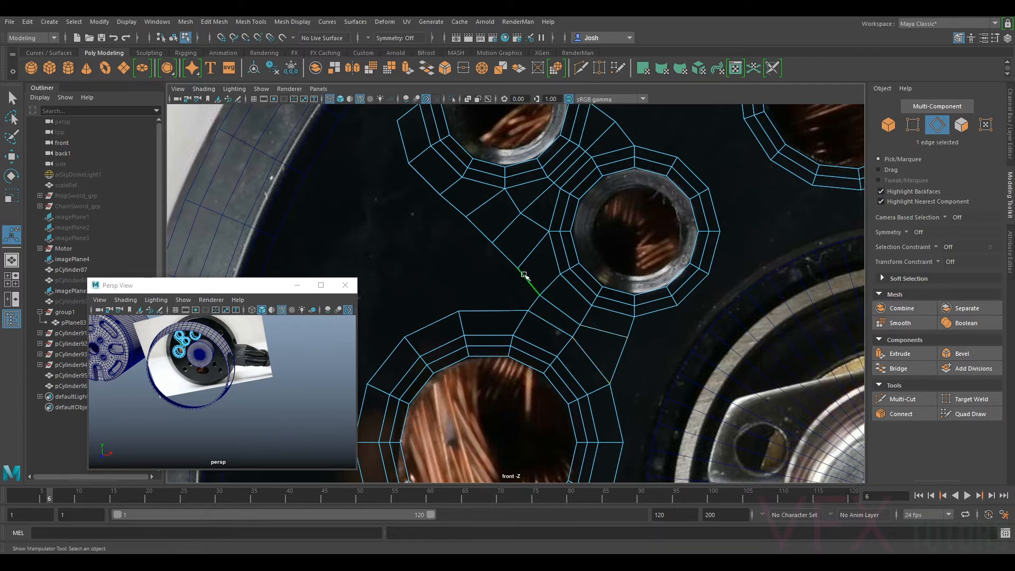
click(916, 127)
click(518, 268)
key(w)
drag(518, 268, 473, 255)
click(461, 311)
drag(462, 311, 470, 305)
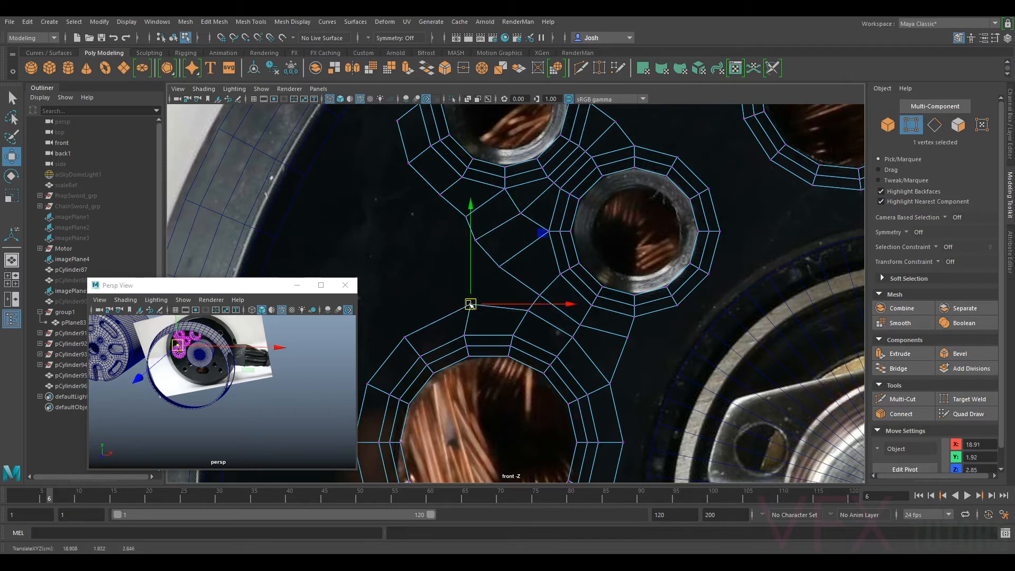
- Bridge the next pair of facing edges between the strip and the top of the large hole's ring
right_drag(518, 260, 517, 236)
click(520, 260)
ctrl+shift+click(502, 299)
key(g)
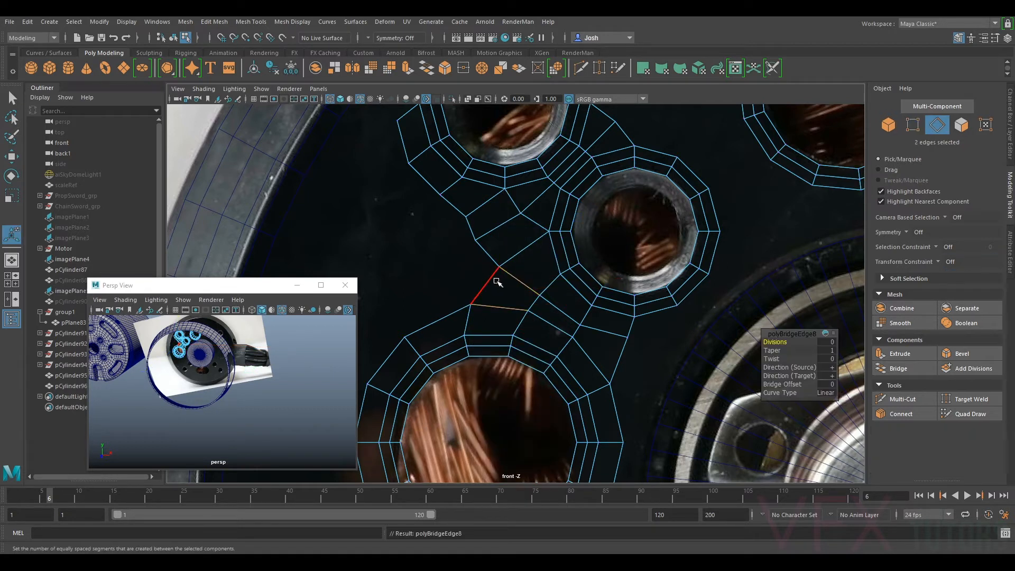
- Adjust the border vertices on the left of the bridged faces to smooth the edge flow between the holes
click(911, 127)
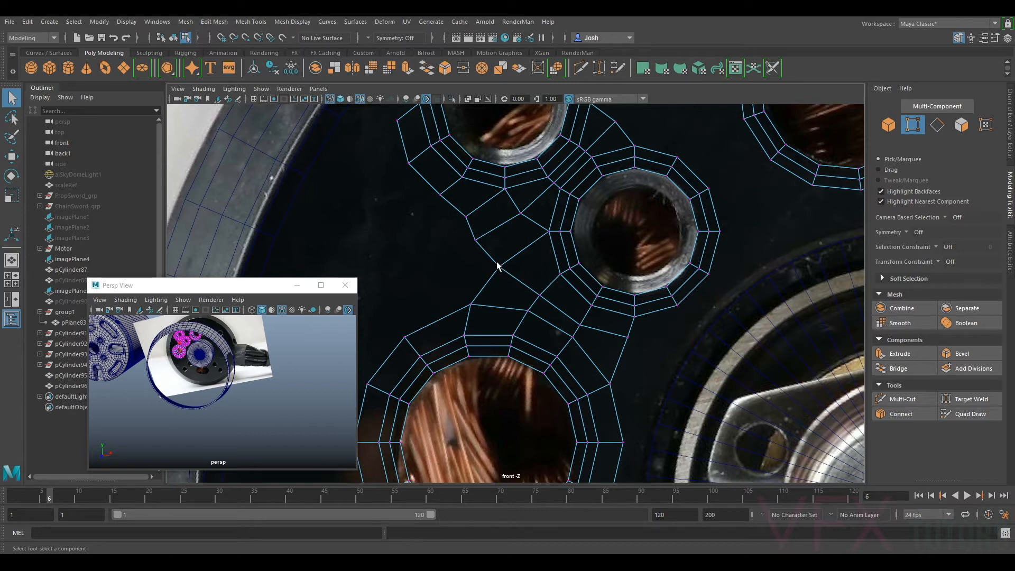
key(w)
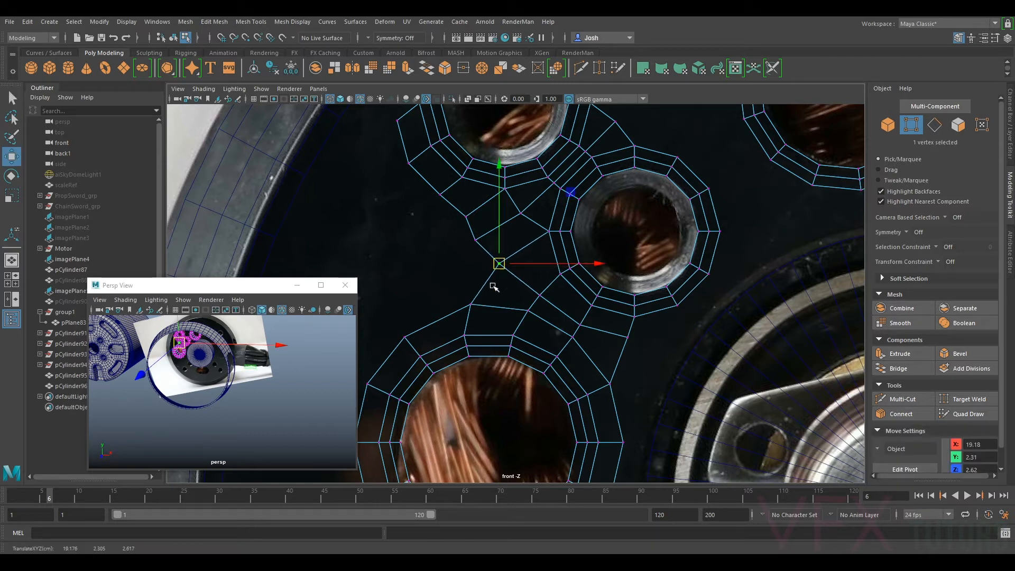
drag(472, 307, 531, 315)
click(475, 297)
drag(476, 298, 473, 296)
click(464, 218)
drag(464, 217, 461, 220)
alt+middle_drag(575, 271, 593, 239)
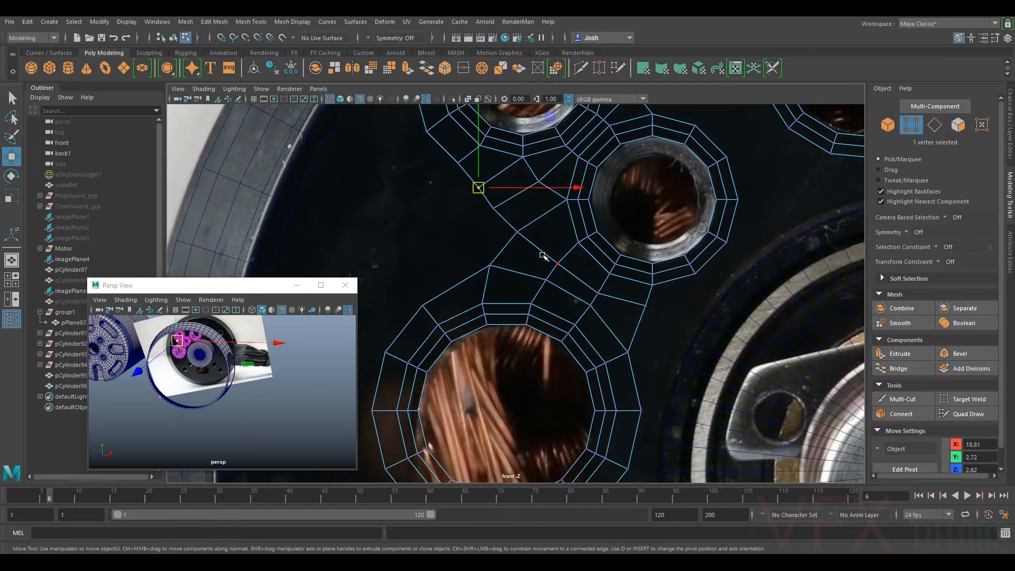
- Reposition the vertices at the right end of the bridged faces between the lower small hole and the large hole
click(585, 311)
drag(591, 305, 601, 290)
alt+middle_drag(668, 326, 617, 302)
click(596, 285)
drag(596, 284, 592, 289)
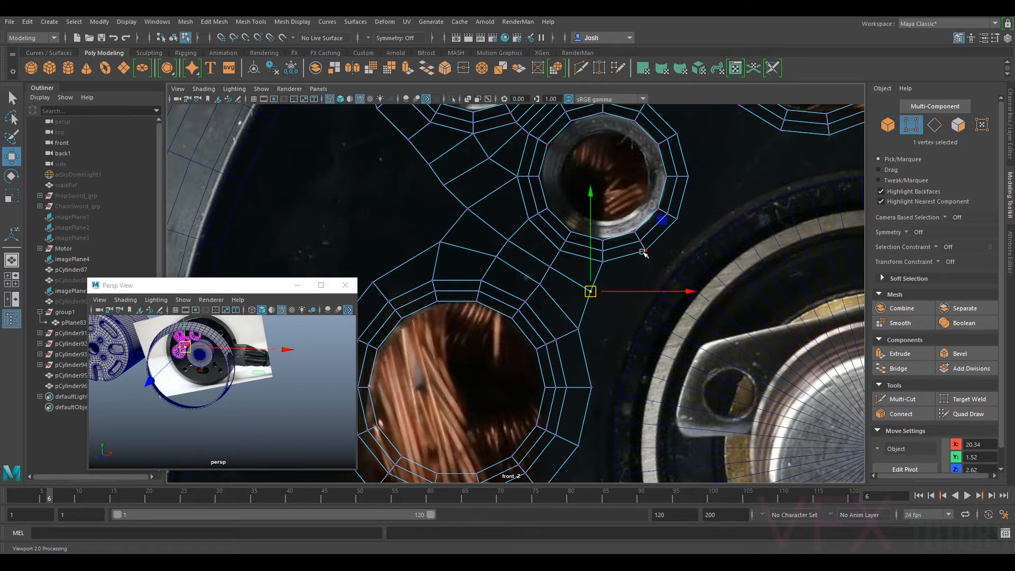
- Extrude the two right border edges of the bridged area and move them right toward the central ring
right_drag(602, 267, 600, 231)
drag(596, 269, 634, 305)
key(ctrl+e)
key(w)
right_click(615, 300)
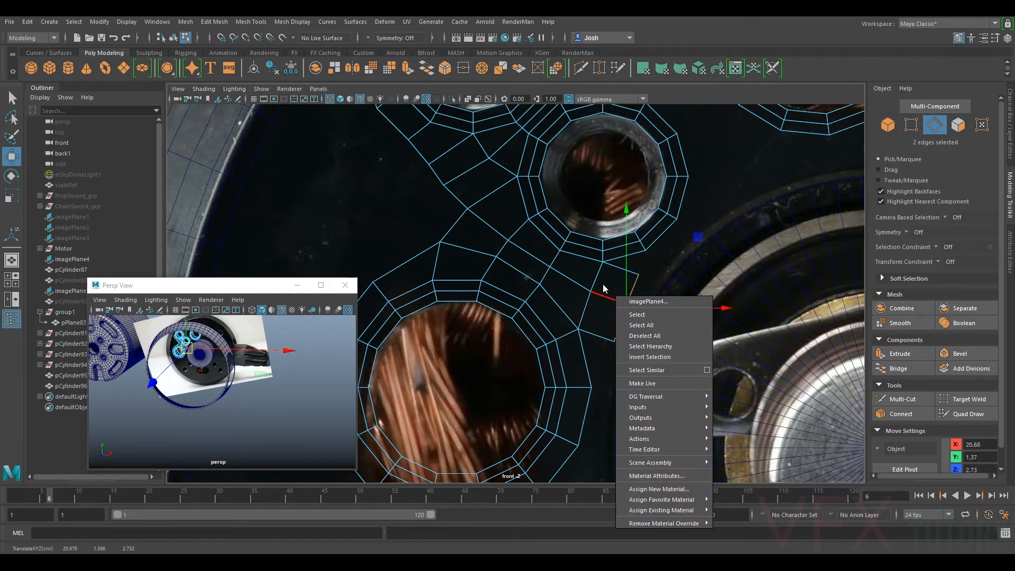
click(605, 288)
- Target-weld the extruded strip's end vertices to the small hole's border and the large hole's outer ring
click(911, 125)
click(965, 399)
drag(639, 274, 645, 250)
drag(591, 388, 592, 388)
key(q)
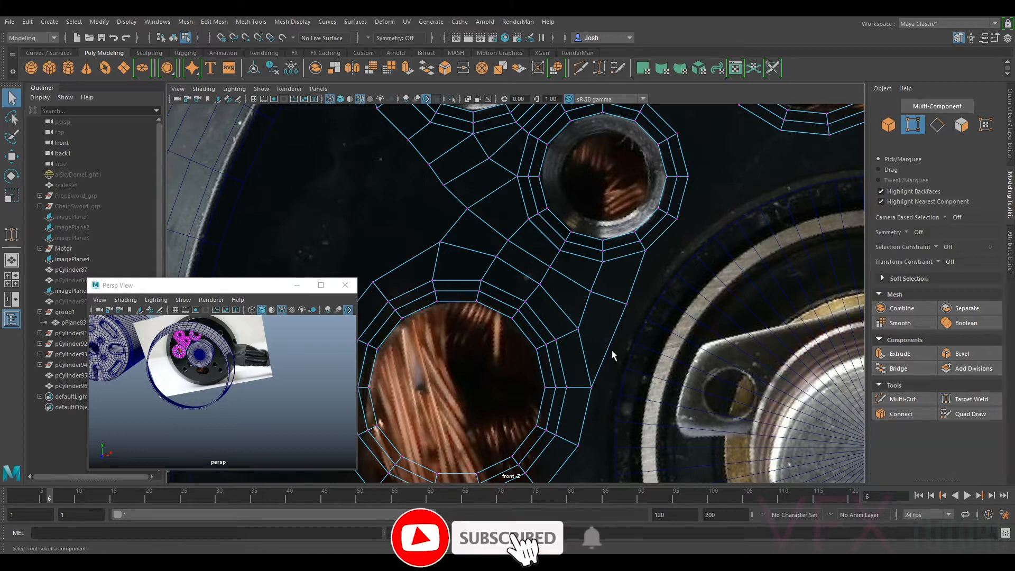
- Reposition the vertices of the welded strip and the adjacent hole borders to even out the faces facing the central ring
click(617, 317)
key(w)
drag(626, 305, 574, 323)
click(591, 292)
click(579, 329)
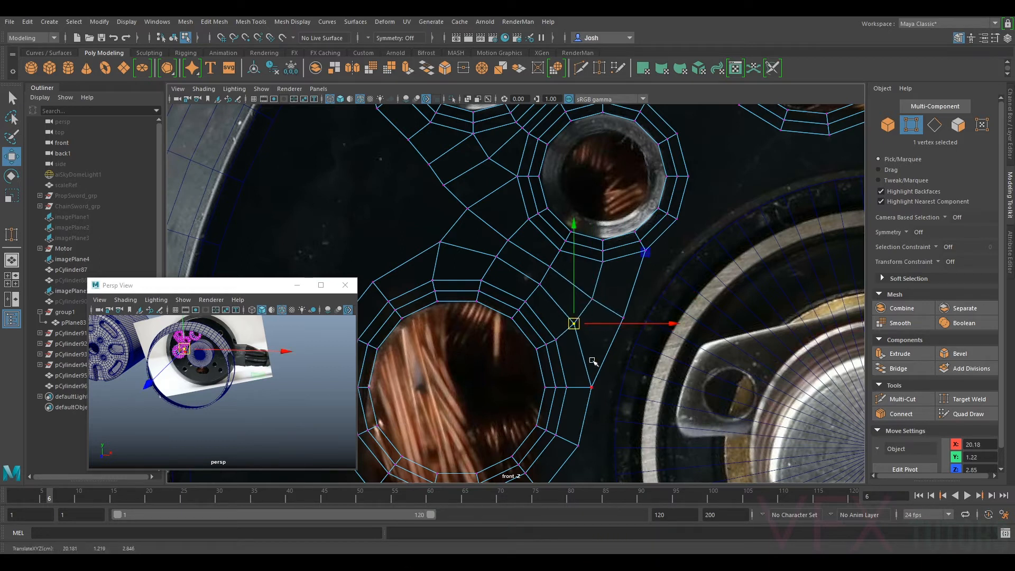
click(591, 388)
drag(593, 389, 596, 372)
click(622, 318)
click(646, 251)
drag(646, 251, 646, 256)
- Adjust the inner and upper-left vertices of the bridged area between the small holes and the large hole
click(545, 282)
drag(544, 282, 550, 266)
click(468, 209)
drag(468, 209, 475, 205)
click(440, 242)
drag(444, 240, 460, 243)
alt+middle_drag(595, 316, 633, 293)
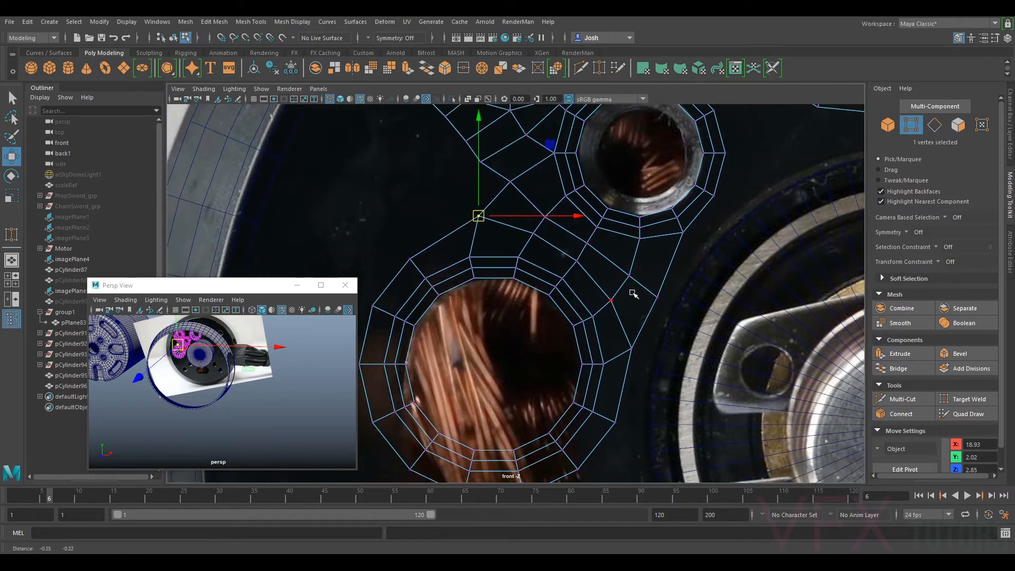
click(545, 218)
drag(546, 219, 549, 216)
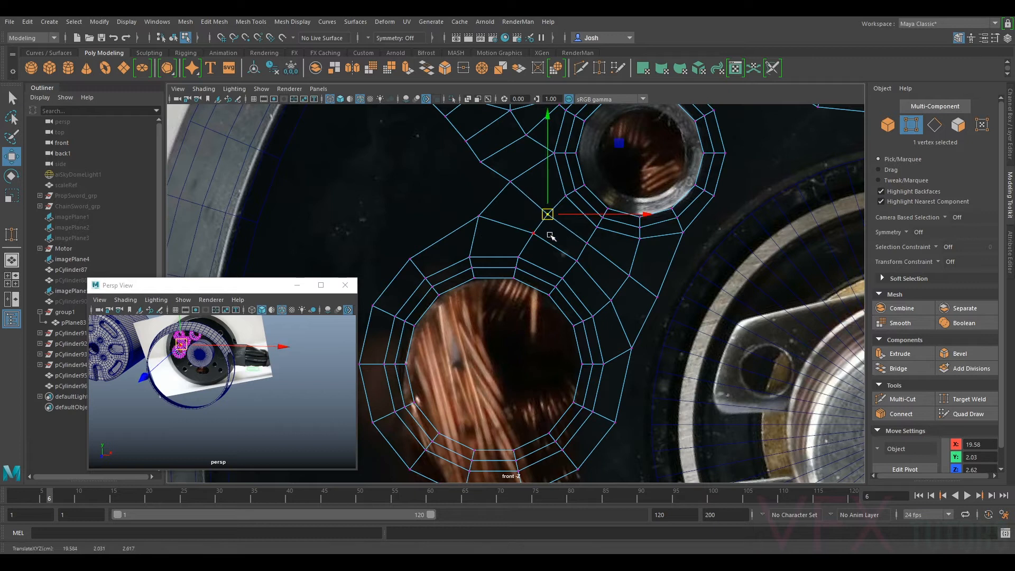
- Move a border vertex of the strip at the lower left of the upper small hole outward
scroll(664, 291, down, 5)
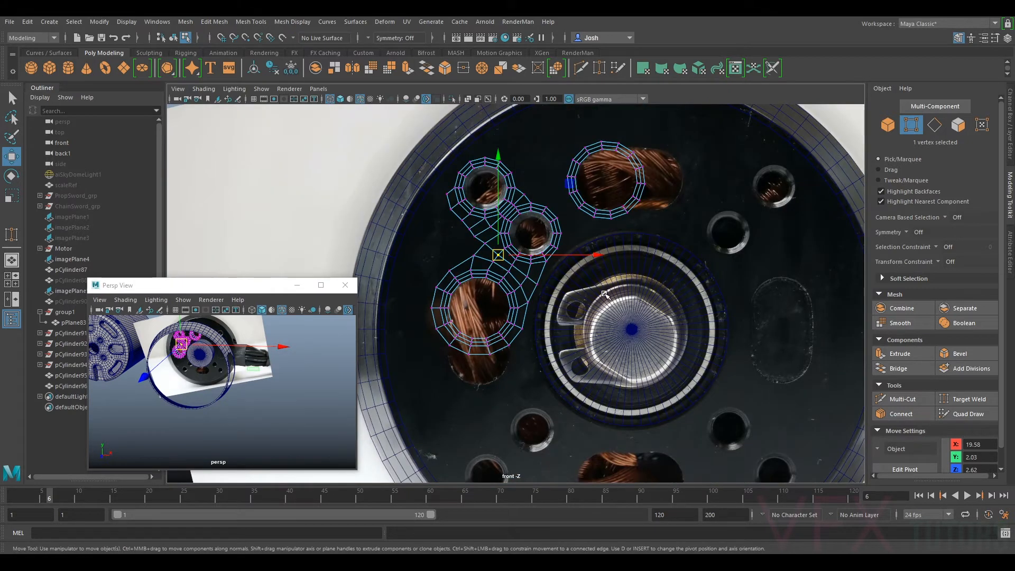
scroll(535, 292, up, 3)
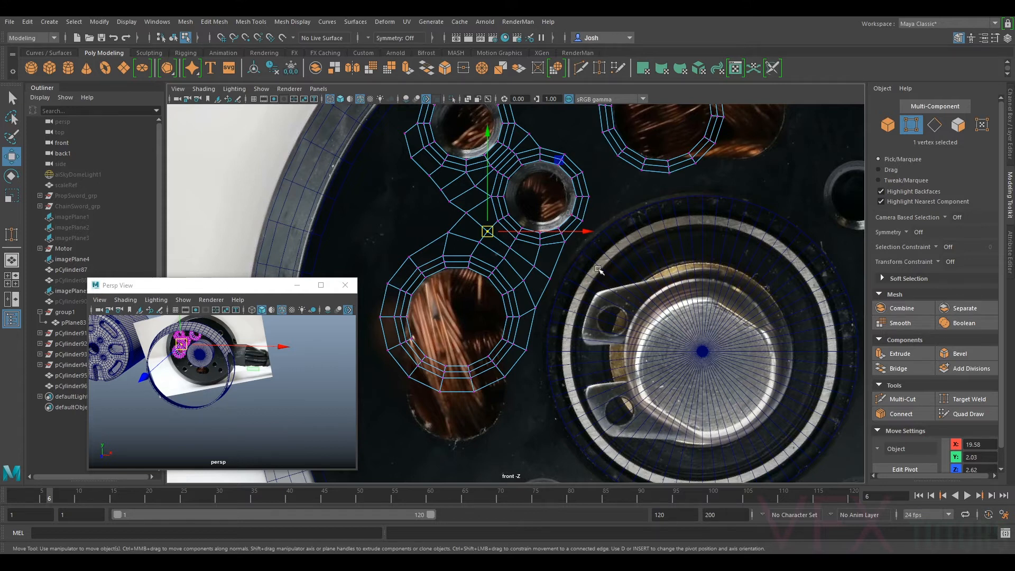
alt+middle_drag(710, 194, 698, 329)
scroll(614, 222, up, 1)
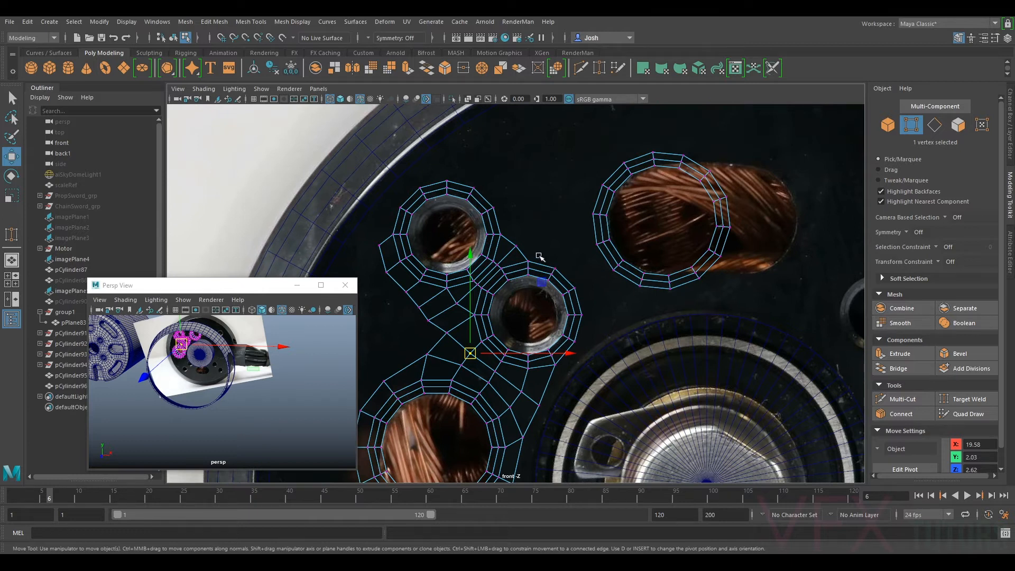
alt+middle_drag(446, 289, 585, 257)
scroll(596, 280, up, 3)
click(581, 290)
drag(581, 290, 526, 225)
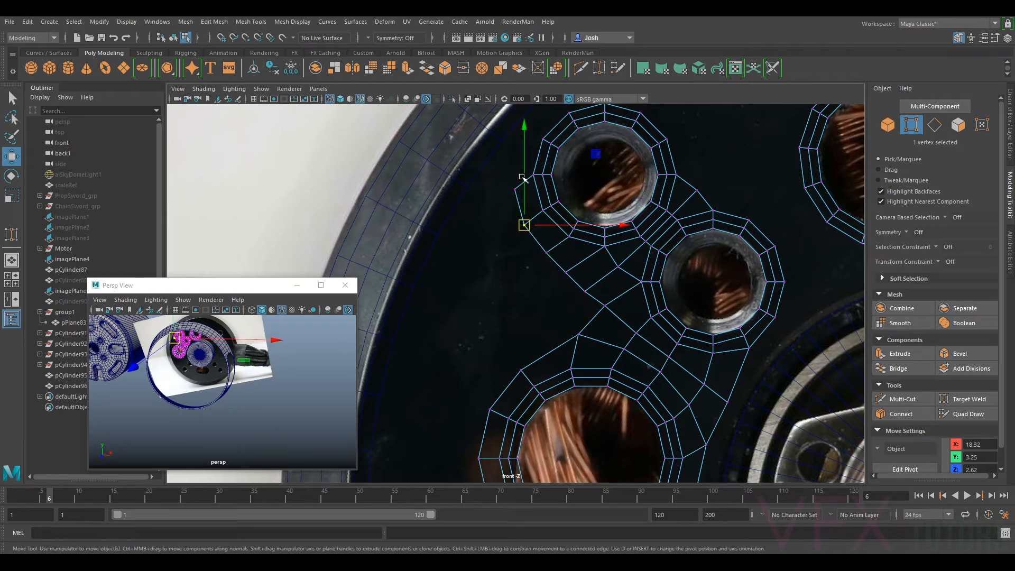
- Examine the gap between the upper small hole's border and the motor's outer ring
alt+middle_drag(674, 179, 665, 253)
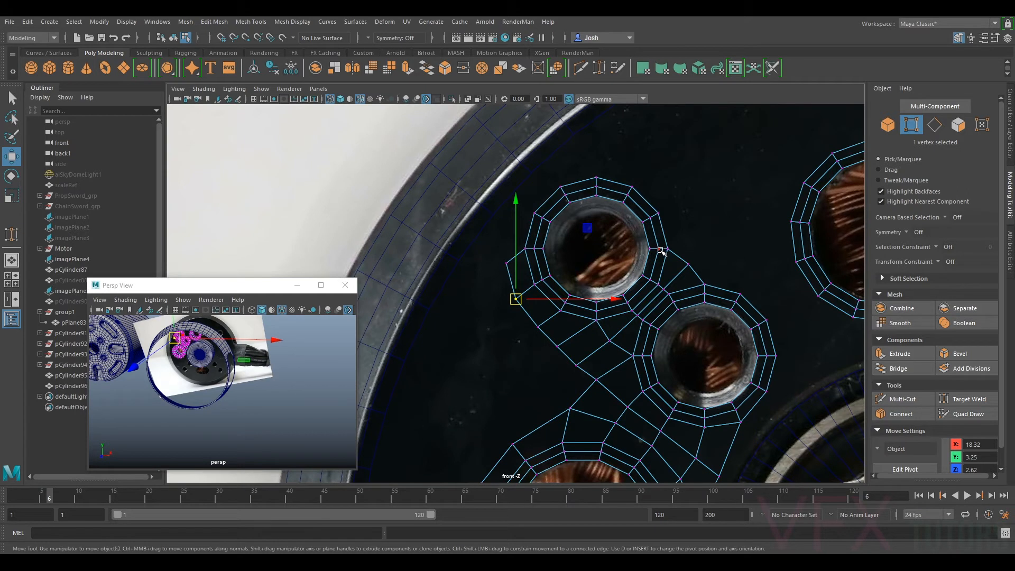
scroll(613, 222, down, 5)
scroll(609, 231, up, 3)
scroll(688, 188, up, 2)
alt+middle_drag(688, 184, 655, 234)
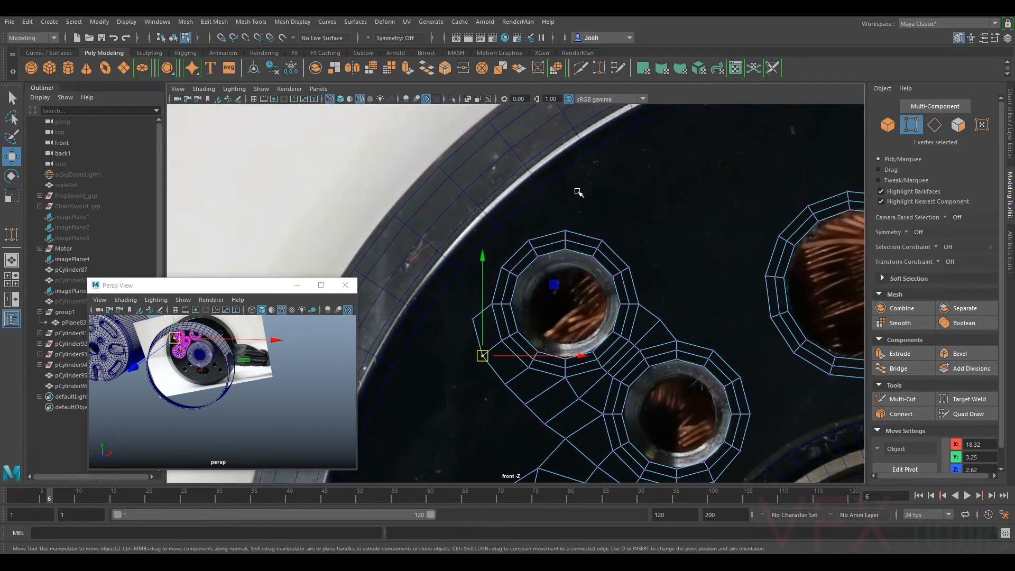
alt+middle_drag(551, 250, 602, 235)
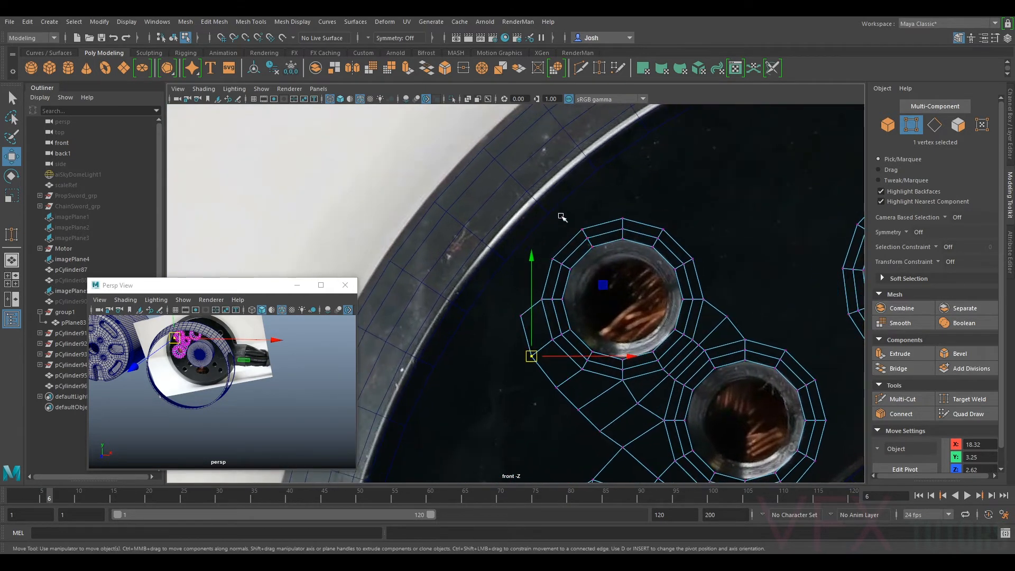
scroll(562, 217, down, 5)
scroll(587, 220, up, 4)
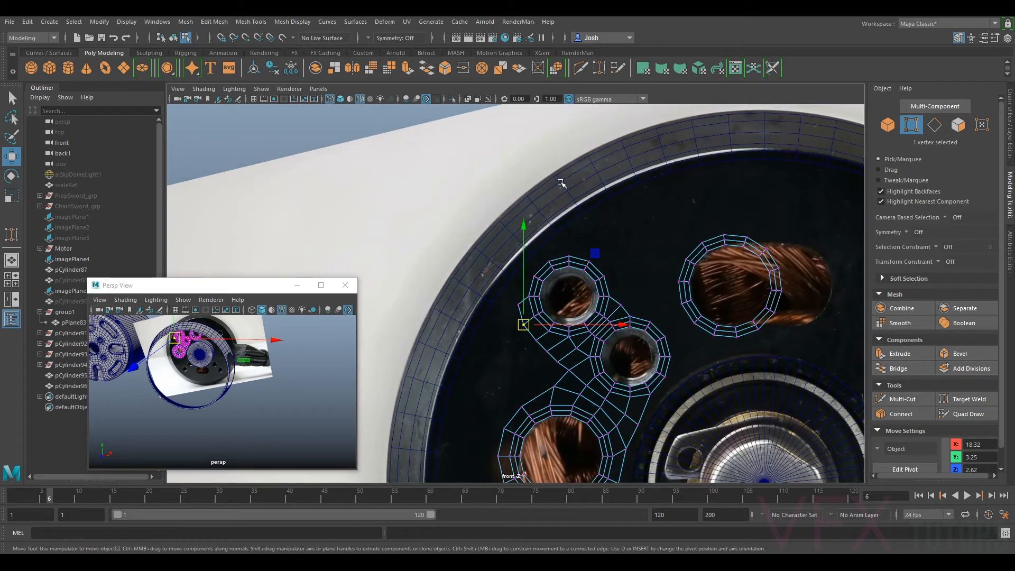
scroll(553, 262, up, 3)
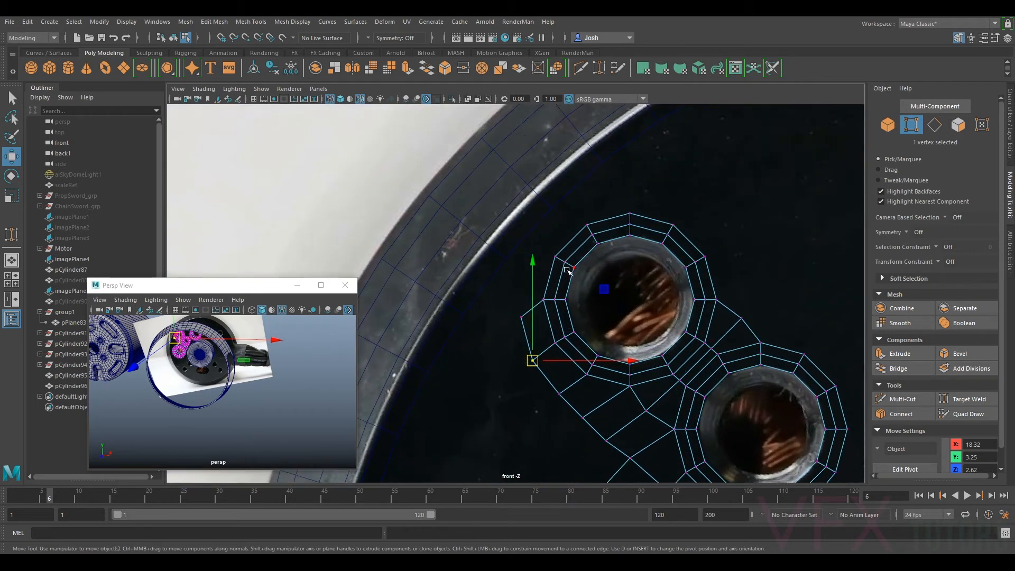
- Extrude the eleven upper-right border edges of the two joined small holes and move them outward into a new strip
alt+middle_drag(727, 247, 675, 161)
mouse_move(780, 286)
alt+middle_down()
mouse_move(719, 200)
mouse_move(725, 276)
alt+middle_up()
right_drag(726, 276, 726, 221)
click(729, 263)
ctrl+shift+click(705, 230)
ctrl+shift+click(676, 213)
ctrl+shift+click(637, 190)
ctrl+shift+click(611, 166)
alt+middle_drag(614, 168, 627, 322)
ctrl+shift+click(598, 286)
ctrl+shift+click(555, 257)
ctrl+shift+click(511, 256)
ctrl+shift+click(474, 277)
ctrl+shift+click(458, 300)
ctrl+shift+click(488, 266)
key(ctrl+e)
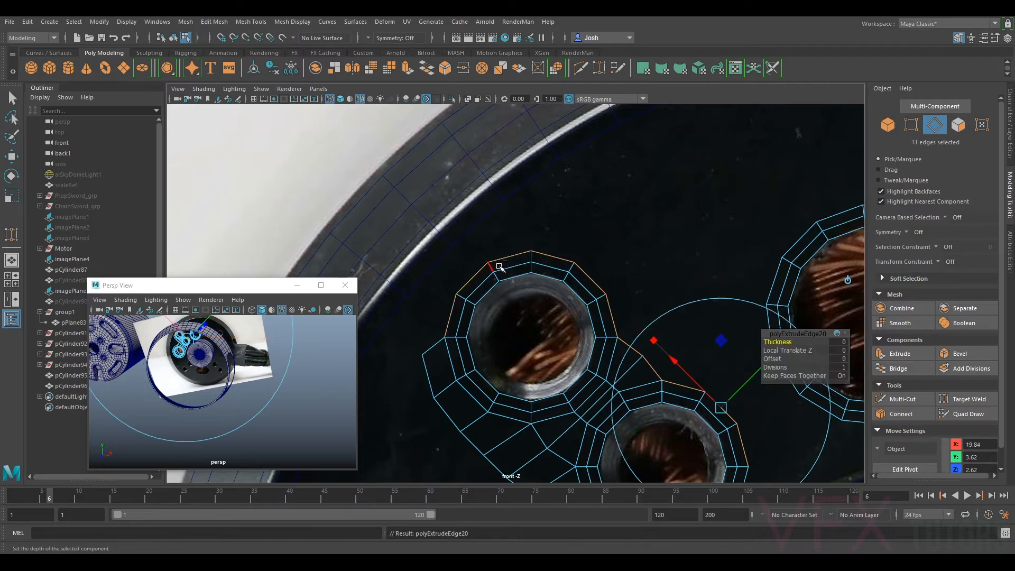
drag(738, 386, 771, 382)
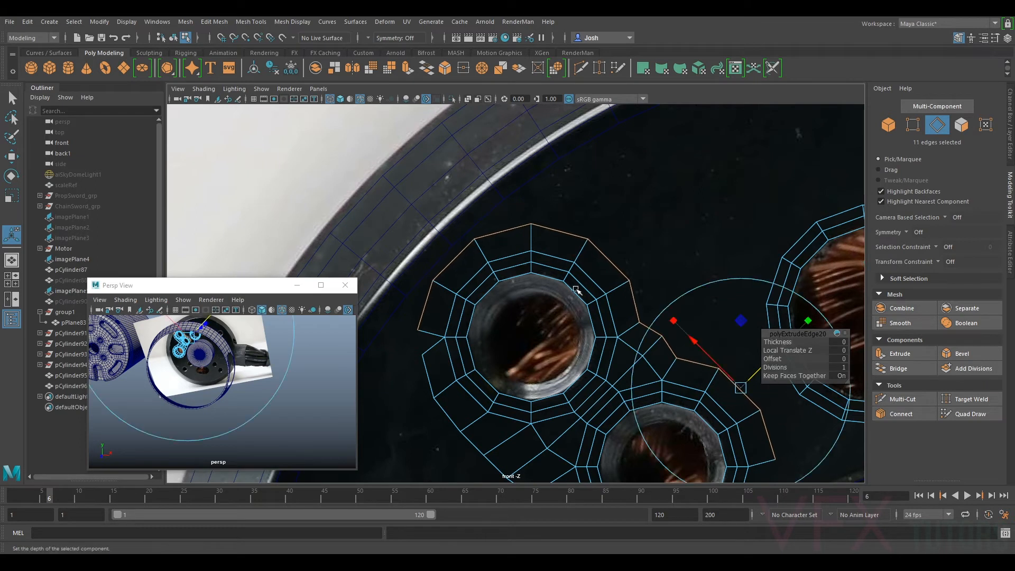
- Target-weld the lower-left strip's end vertex to the new strip's end vertex beside the upper small hole
scroll(581, 203, up, 3)
right_click(579, 203)
click(586, 206)
click(909, 124)
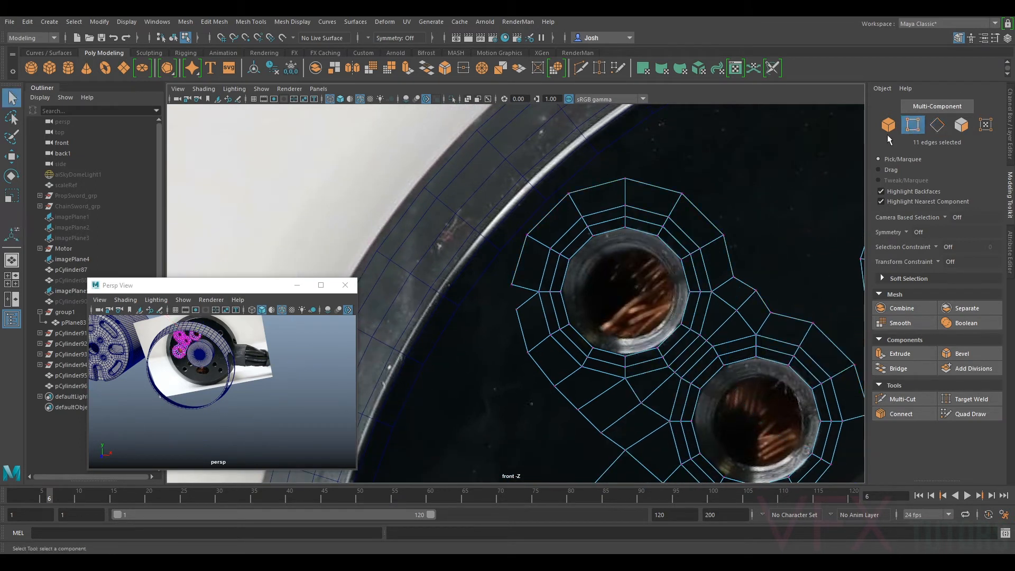
click(971, 399)
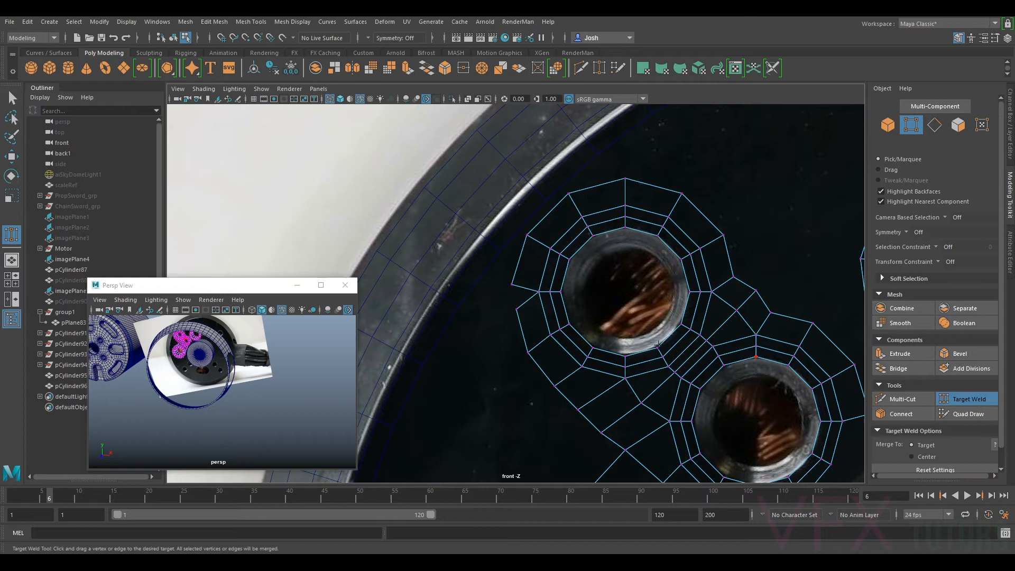
drag(517, 310, 512, 285)
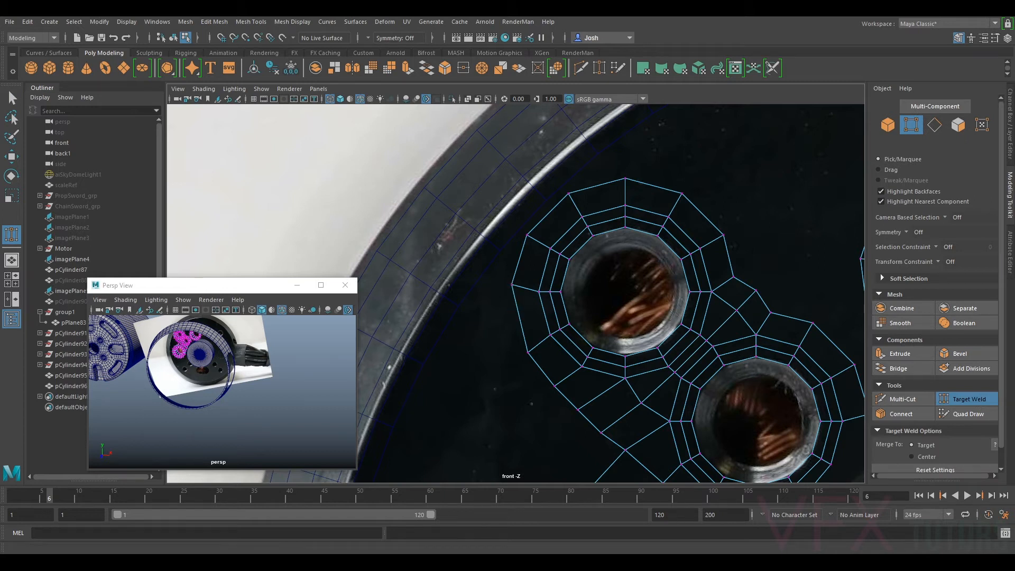
- Move two border vertices at the upper small hole's left side slightly outward
click(912, 130)
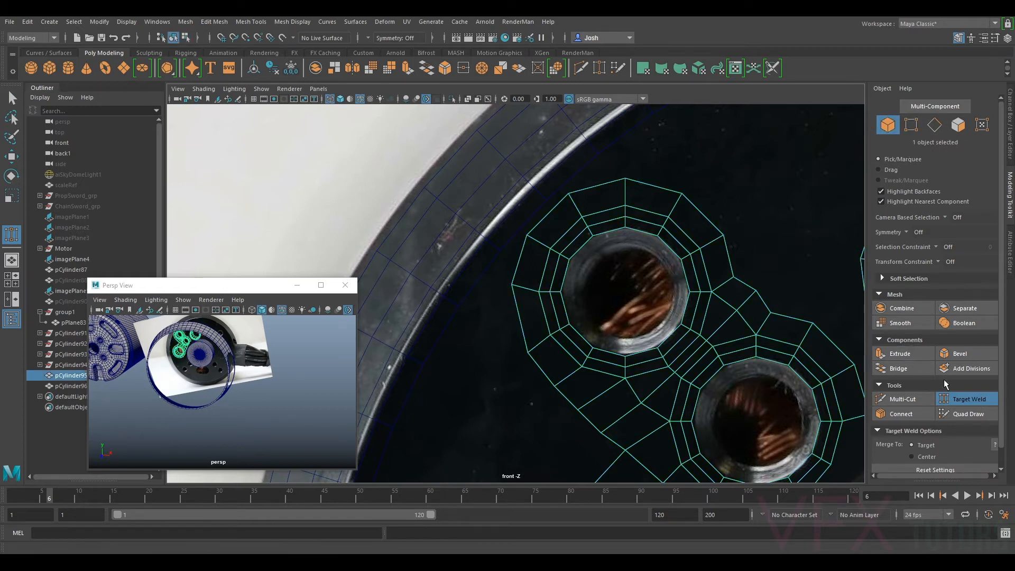
key(q)
click(915, 131)
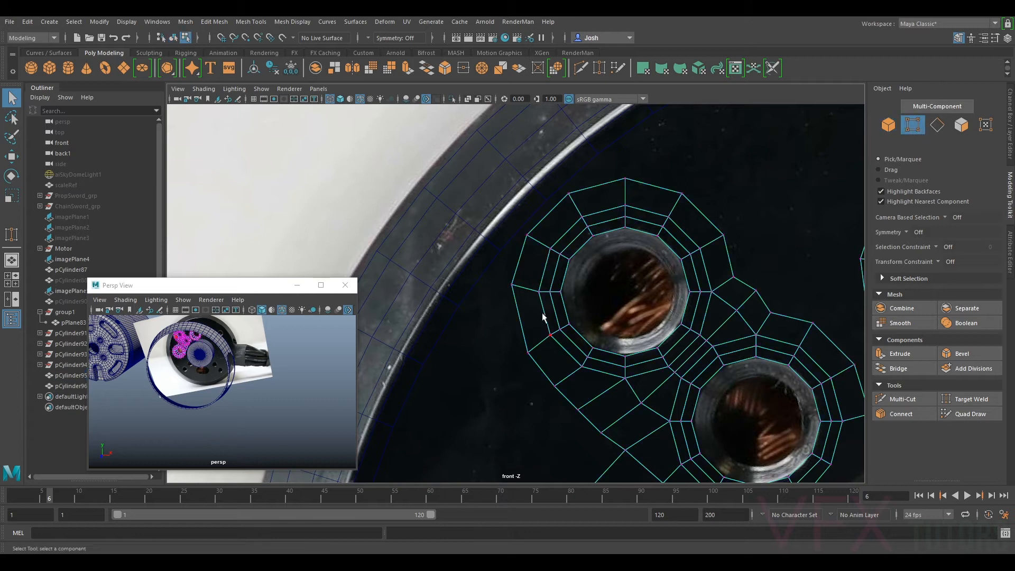
click(514, 286)
key(w)
drag(512, 285, 511, 294)
middle_drag(549, 229, 529, 233)
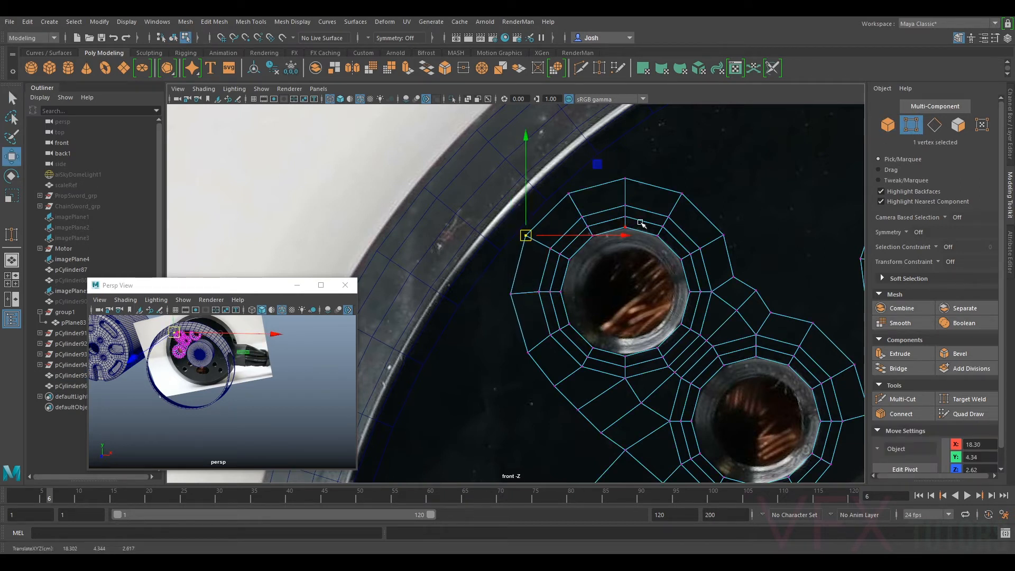
- Reposition the upper small hole's right border vertices, then select three neighbouring vertices between the two small holes and shift them outward
alt+middle_drag(803, 275, 645, 222)
middle_drag(581, 229, 570, 179)
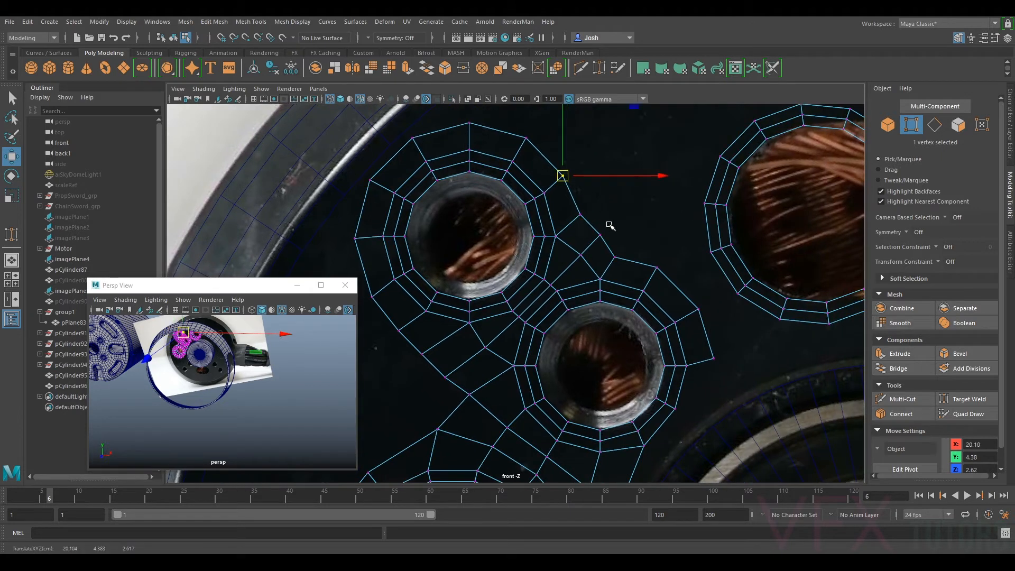
click(619, 258)
key(ctrl+z)
middle_drag(612, 260, 622, 258)
drag(573, 214, 610, 230)
shift+click(622, 256)
alt+middle_drag(606, 258, 711, 206)
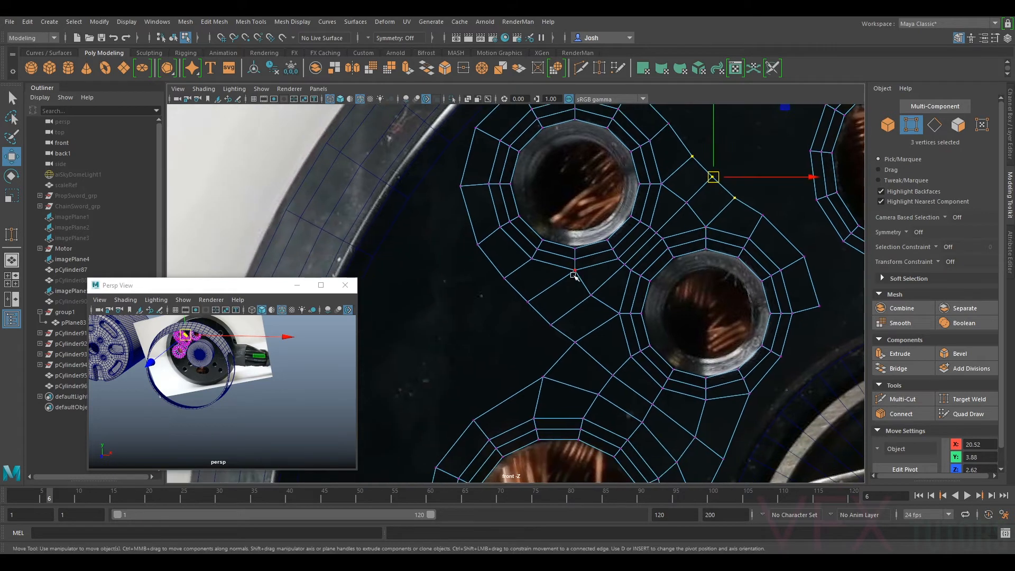
- Move a border vertex at the lower left of the upper small hole outward
click(553, 325)
drag(556, 325, 509, 282)
scroll(476, 323, down, 5)
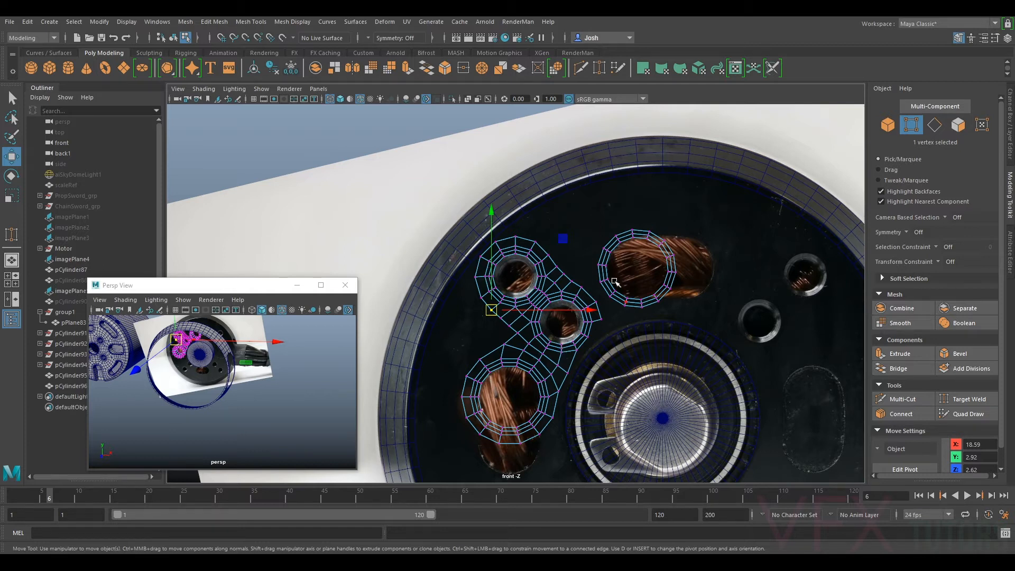
- Extrude the outer border edge loop of the large hole at the upper right and scale it outward into a new ring
scroll(615, 282, up, 6)
mouse_move(508, 455)
alt+middle_down()
mouse_move(678, 347)
mouse_move(657, 363)
mouse_move(674, 240)
mouse_move(642, 222)
mouse_move(559, 289)
alt+middle_up()
alt+middle_drag(647, 249, 661, 373)
alt+middle_drag(677, 314, 671, 329)
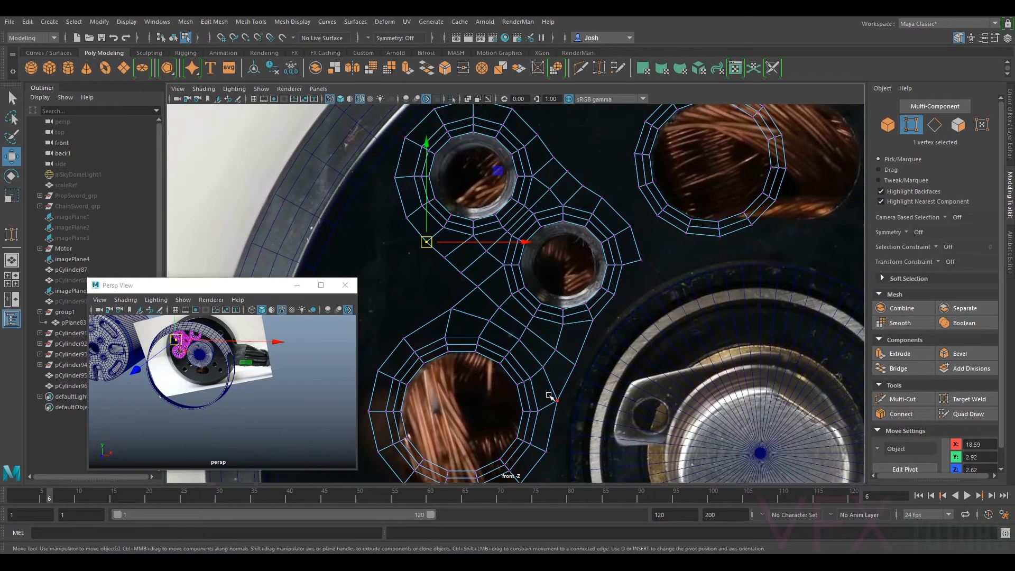
alt+middle_drag(577, 403, 612, 317)
alt+middle_drag(662, 253, 582, 390)
right_drag(673, 288, 671, 231)
alt+middle_drag(568, 220, 653, 255)
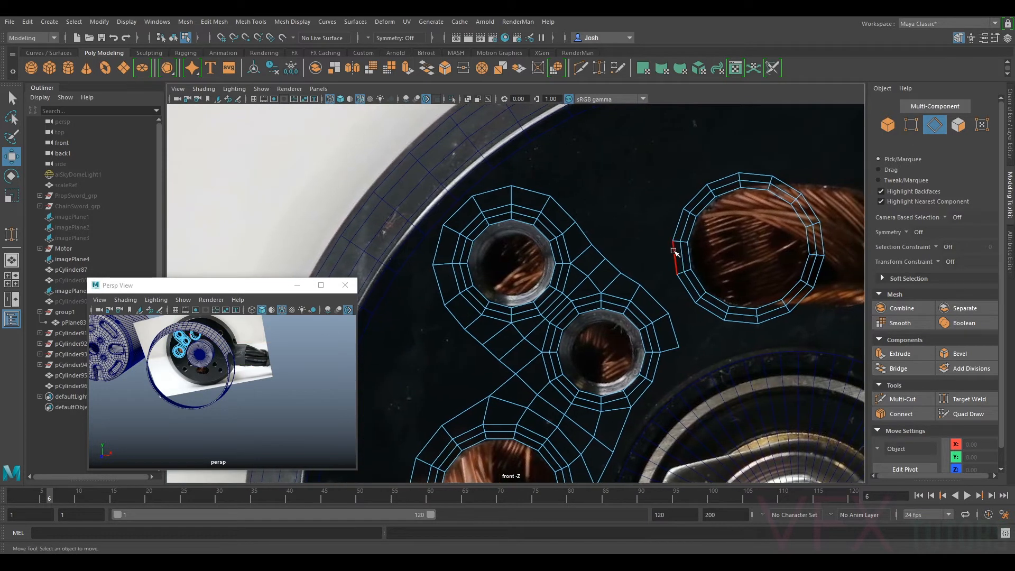
double_click(675, 252)
key(ctrl+e)
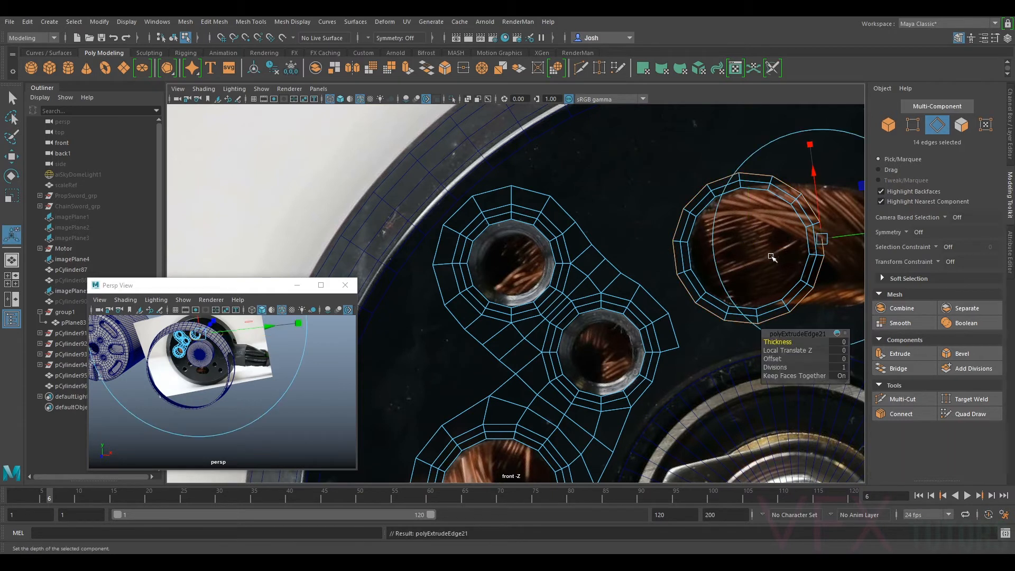
key(r)
drag(748, 248, 762, 252)
- Bridge an upper-right border edge of the middle small hole with the facing edge of the large hole's new ring
alt+middle_drag(696, 298, 691, 301)
alt+right_drag(691, 301, 725, 300)
alt+middle_drag(724, 296, 686, 284)
click(663, 287)
shift+click(633, 289)
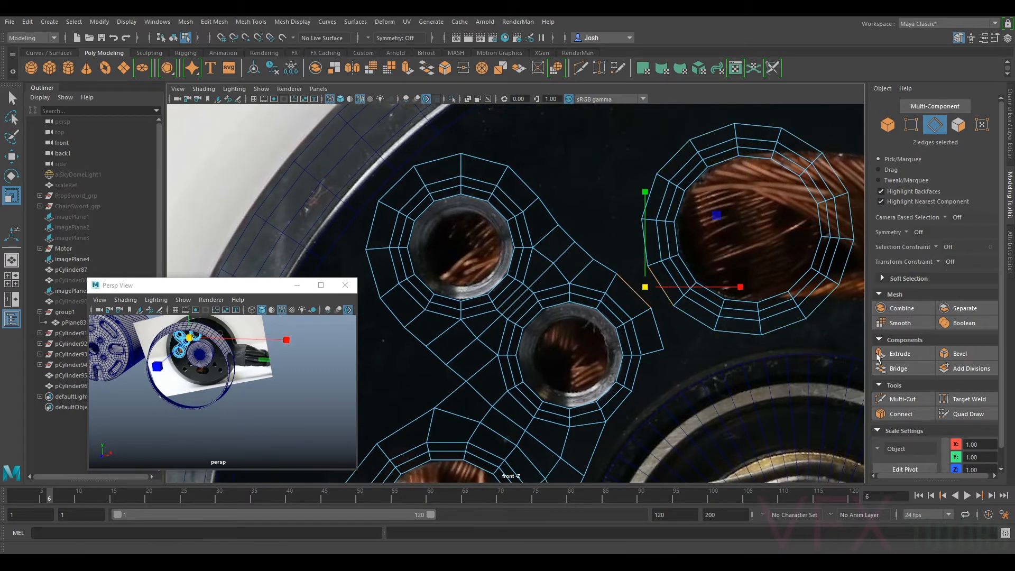
click(902, 367)
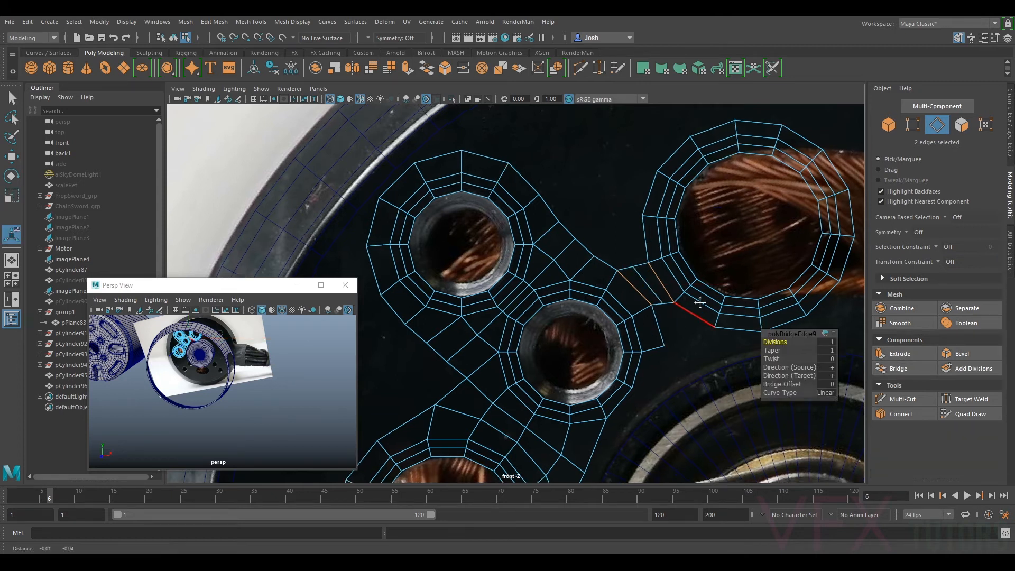
- Move the new bridge's lower vertex toward the large hole and nudge the open end vertex of the middle hole's strip
scroll(701, 302, up, 2)
click(914, 125)
scroll(703, 259, up, 2)
alt+middle_drag(697, 263, 584, 275)
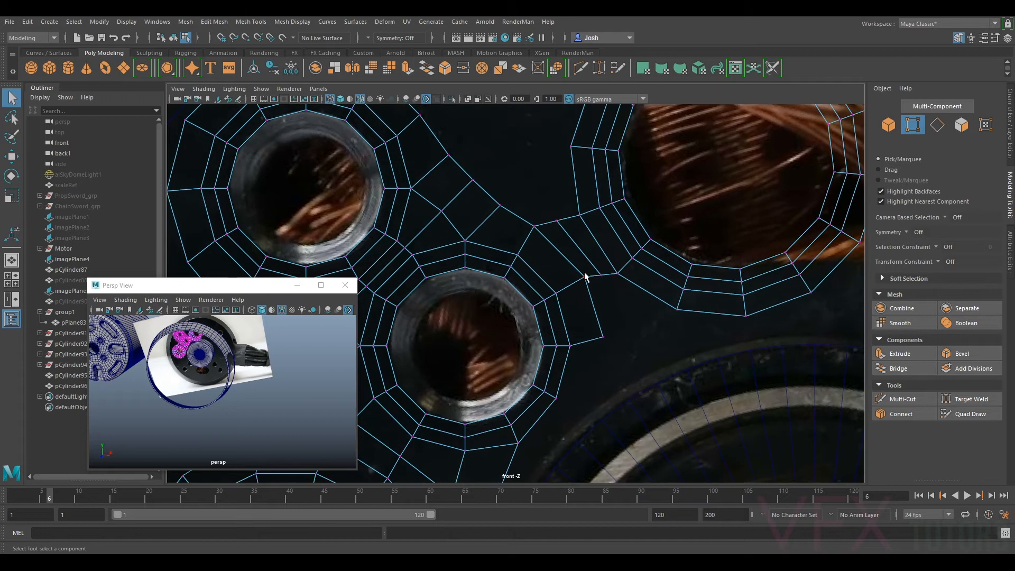
click(585, 276)
key(w)
mouse_move(584, 277)
mouse_down()
mouse_move(579, 285)
mouse_move(602, 278)
mouse_up()
click(601, 275)
click(603, 337)
drag(604, 337, 600, 341)
- Adjust the bridge's remaining lower and upper vertices to space its faces evenly between the middle small hole and the large hole
click(620, 272)
click(602, 277)
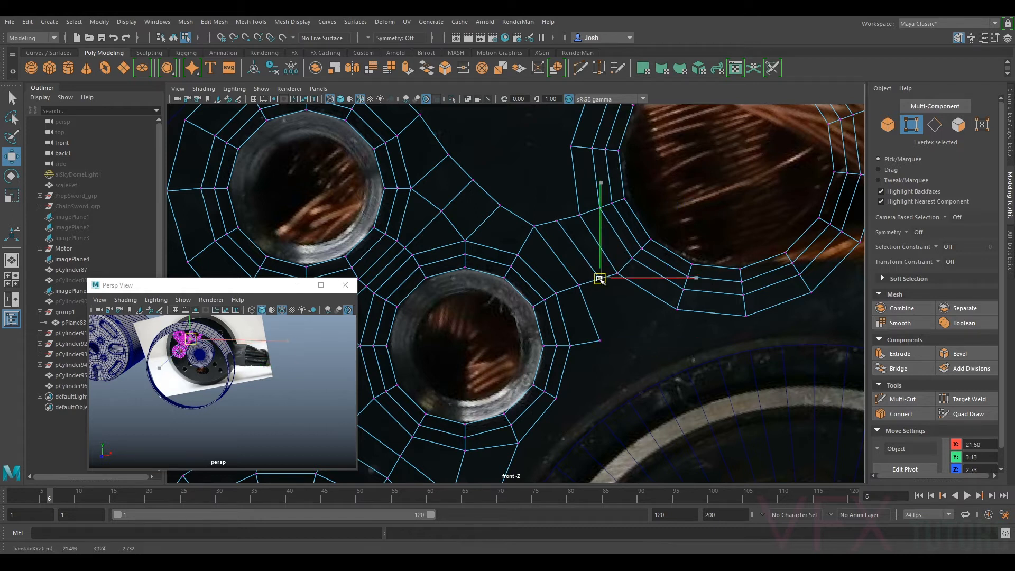
click(579, 286)
drag(579, 286, 597, 280)
click(535, 226)
drag(534, 227, 531, 234)
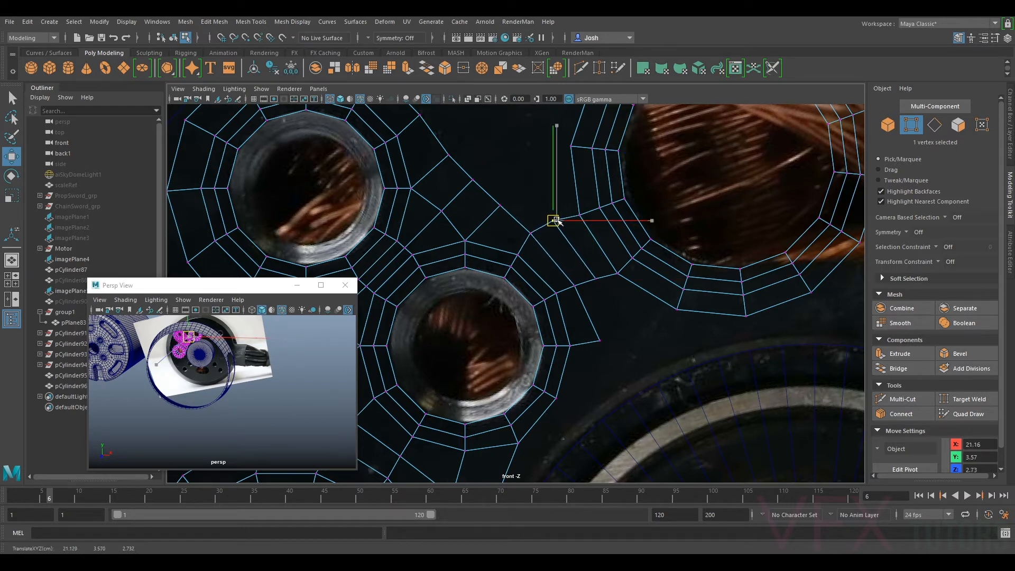
click(595, 279)
click(559, 222)
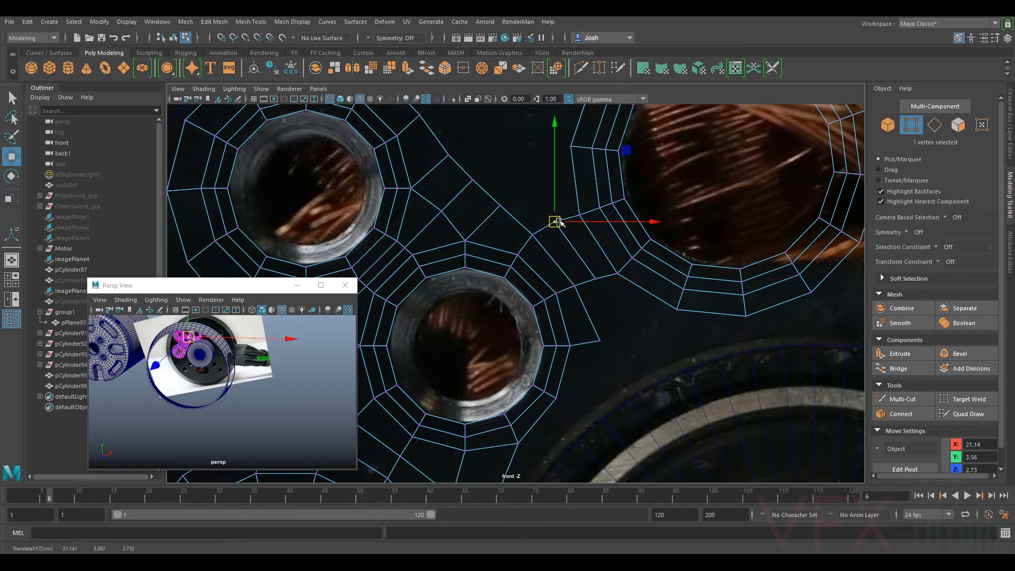
- Extrude the bridge's two upper edges and move them up into the gap between the upper small hole and the large hole
scroll(550, 233, down, 5)
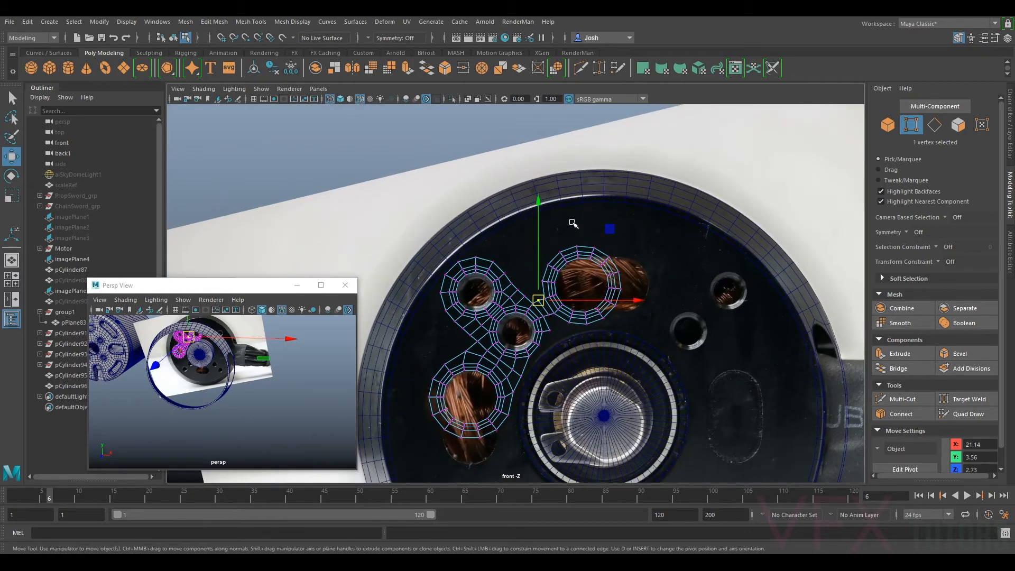
scroll(550, 214, up, 3)
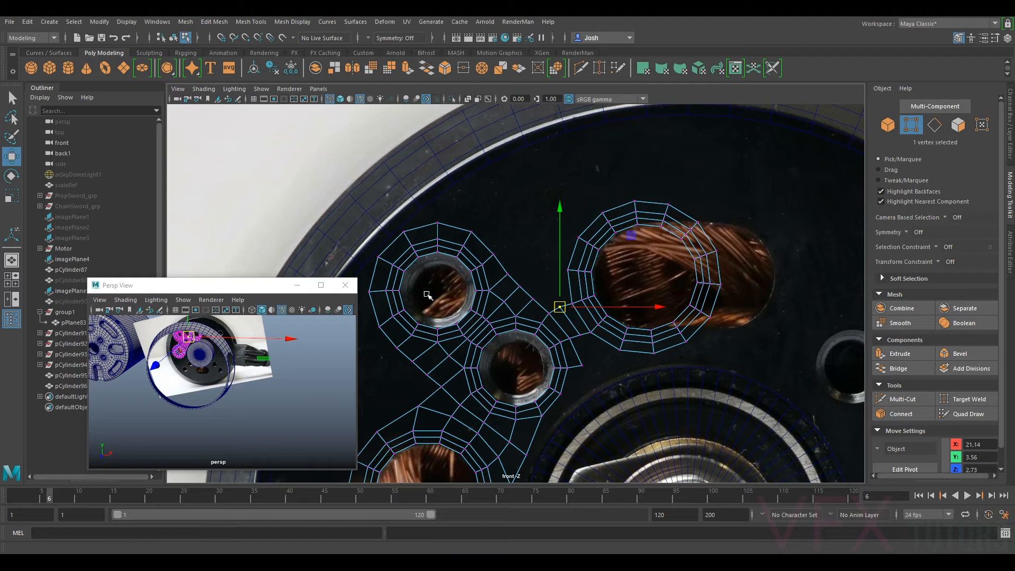
scroll(650, 240, up, 5)
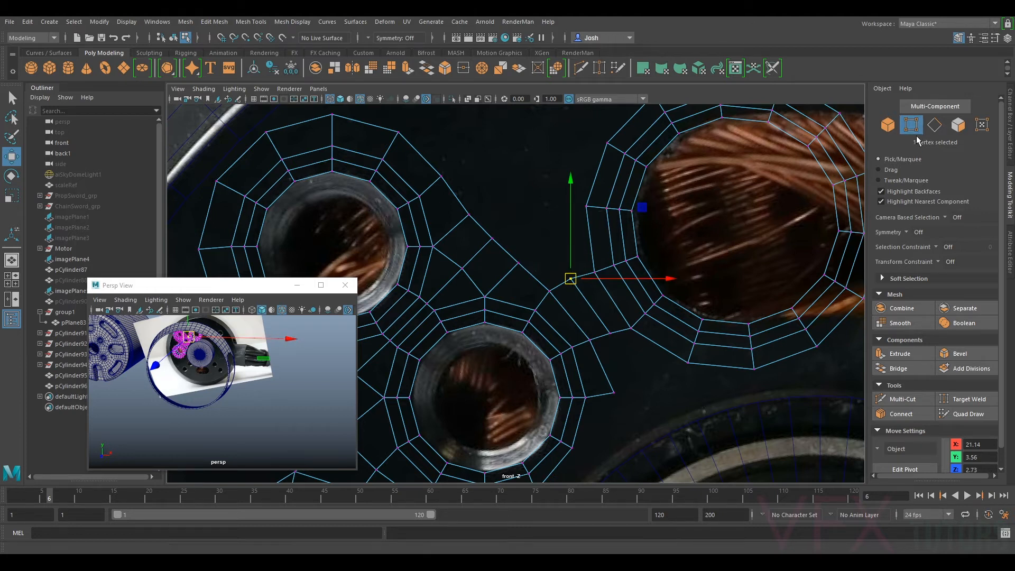
click(935, 125)
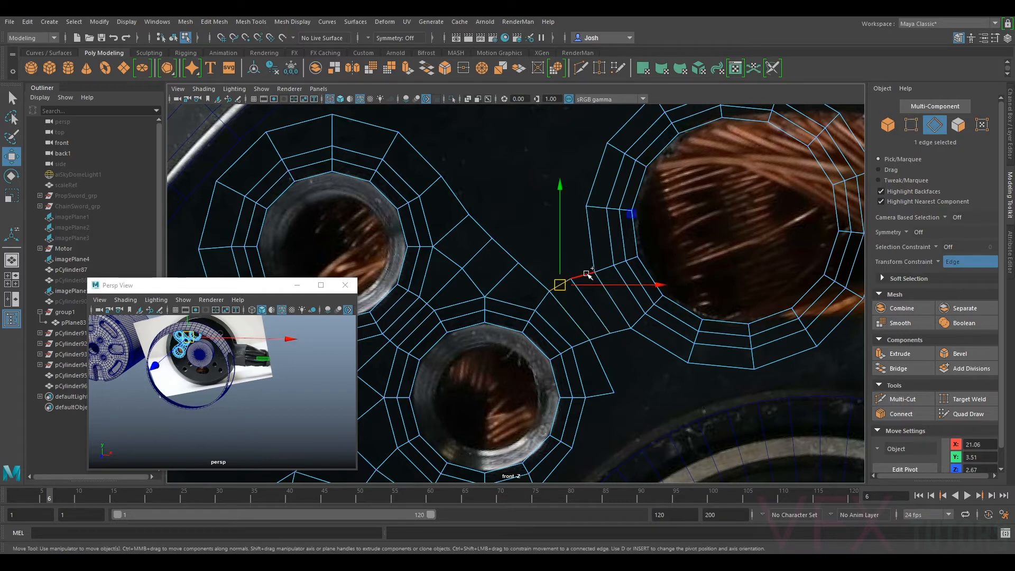
key(ctrl+e)
key(w)
drag(571, 283, 550, 247)
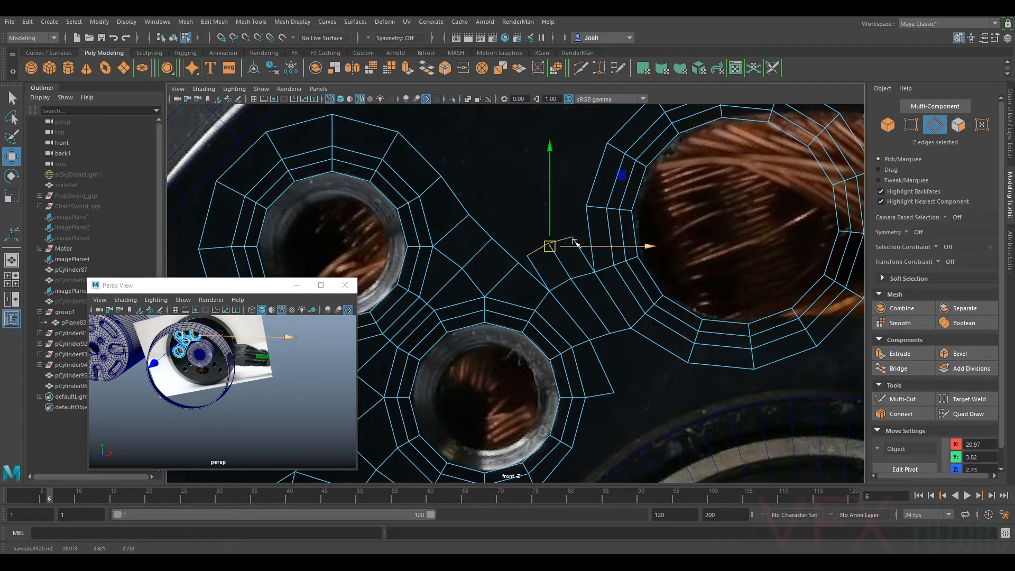
- Target-weld the extruded strip's two end vertices to the large hole's ring and the small holes' border
click(911, 124)
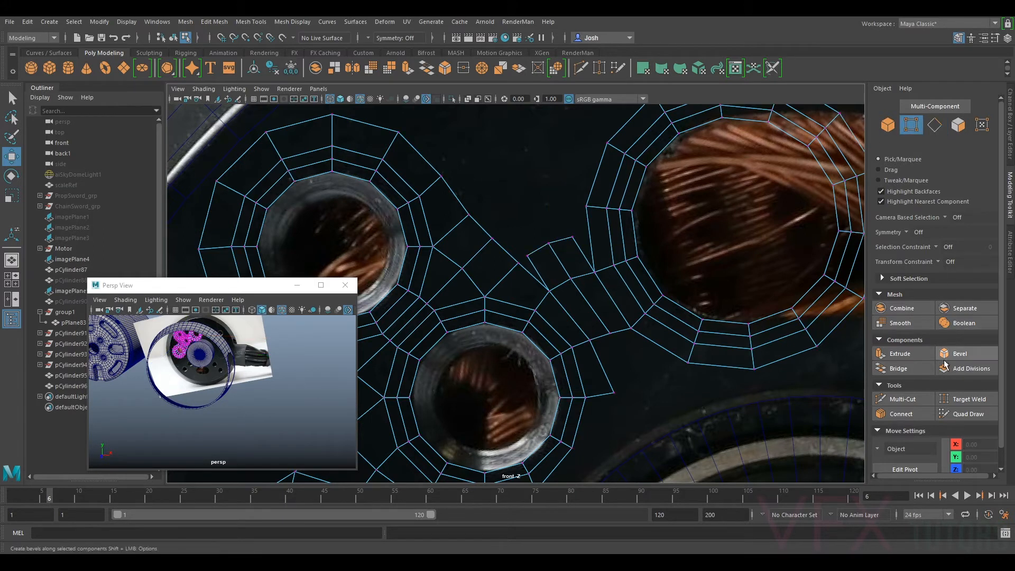
click(969, 399)
drag(572, 237, 586, 206)
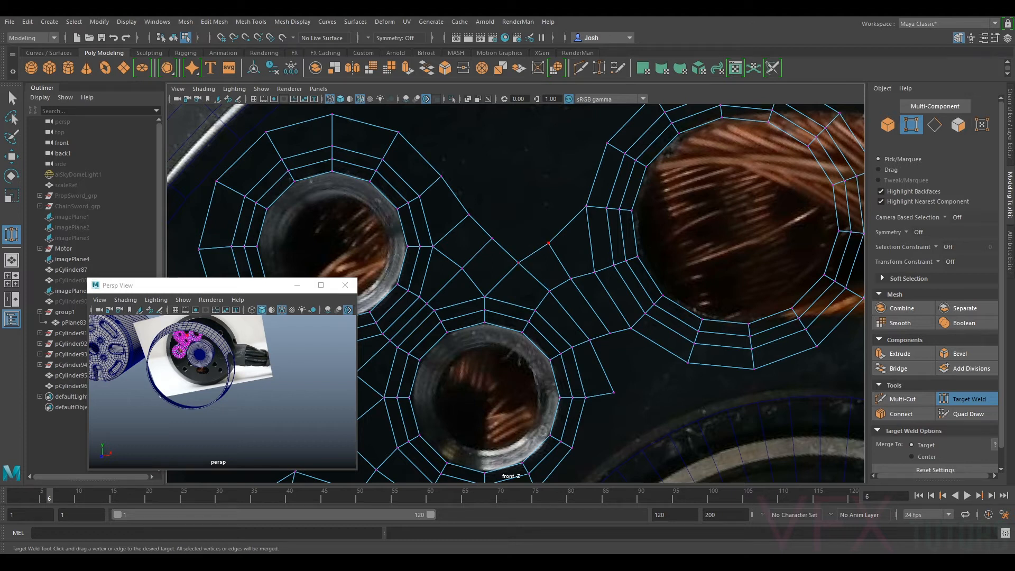
click(972, 400)
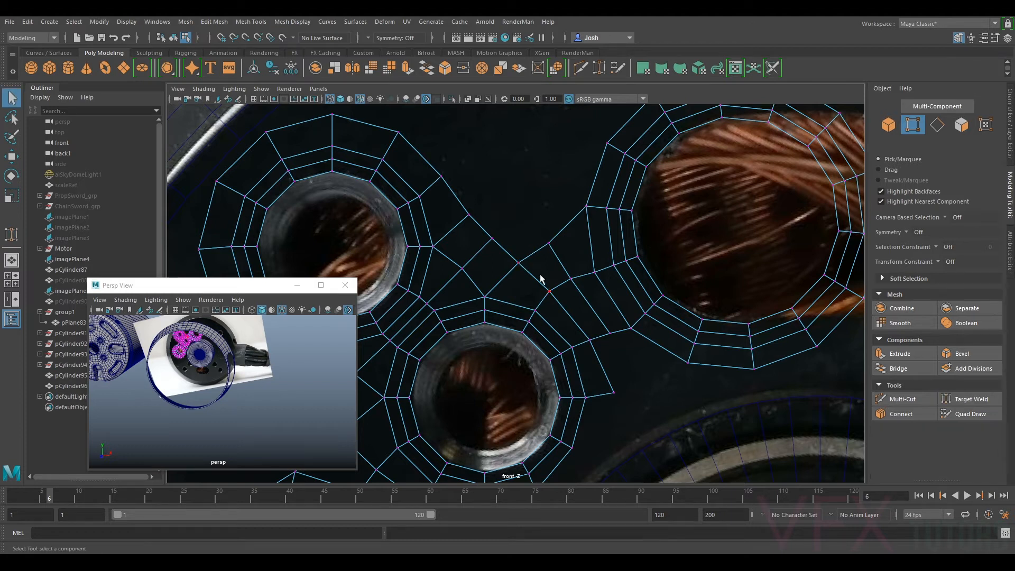
- Reposition the welded strip's middle vertex and the bridge vertex below it to even out the faces
click(545, 248)
key(w)
mouse_move(571, 284)
middle_down()
mouse_move(596, 270)
mouse_move(561, 289)
middle_up()
mouse_move(570, 245)
middle_down()
mouse_move(589, 213)
mouse_move(561, 231)
middle_up()
click(553, 234)
drag(552, 234, 551, 236)
- Examine the open gap between the upper small hole, the large hole and the motor's outer ring
alt+middle_drag(577, 198, 651, 227)
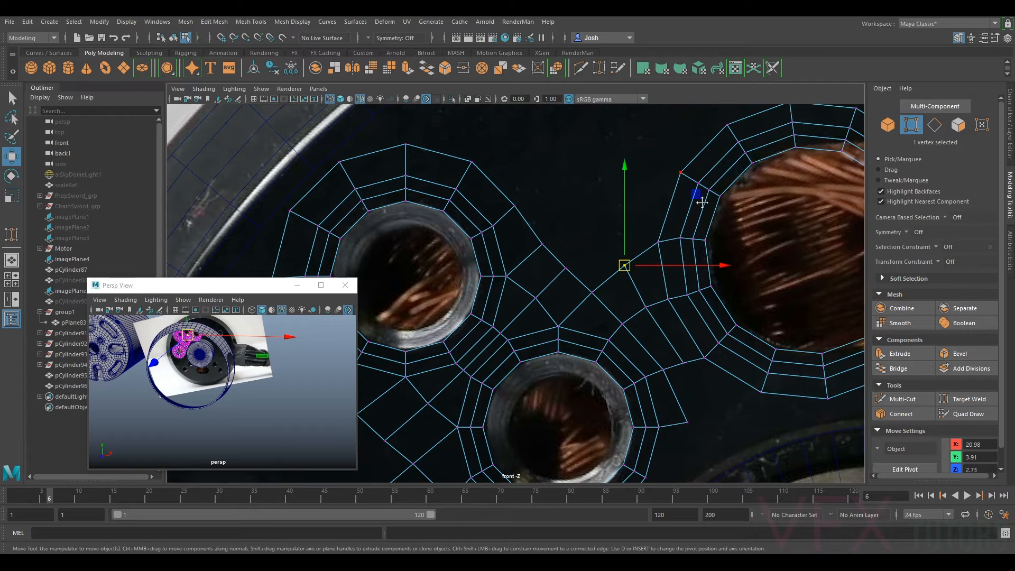
alt+middle_drag(702, 203, 690, 247)
alt+middle_drag(582, 342, 657, 294)
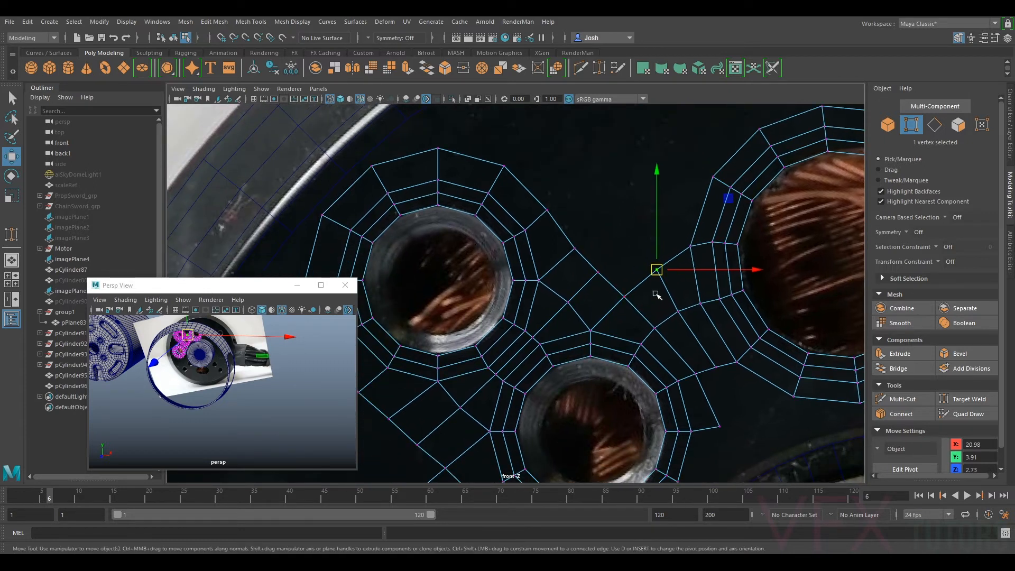
alt+middle_drag(701, 210, 677, 223)
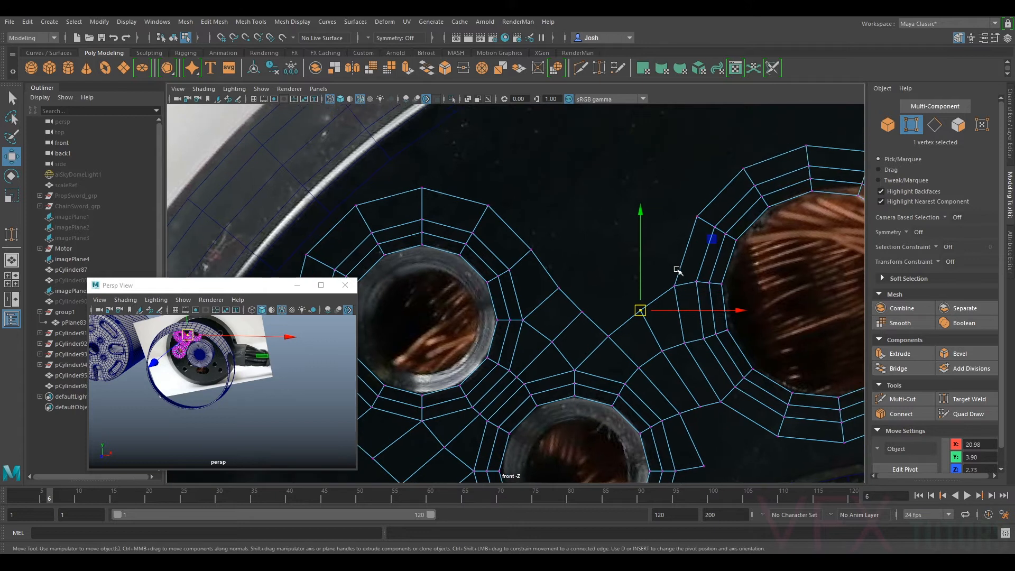
alt+middle_drag(589, 299, 614, 314)
scroll(559, 263, down, 4)
alt+middle_drag(559, 267, 592, 269)
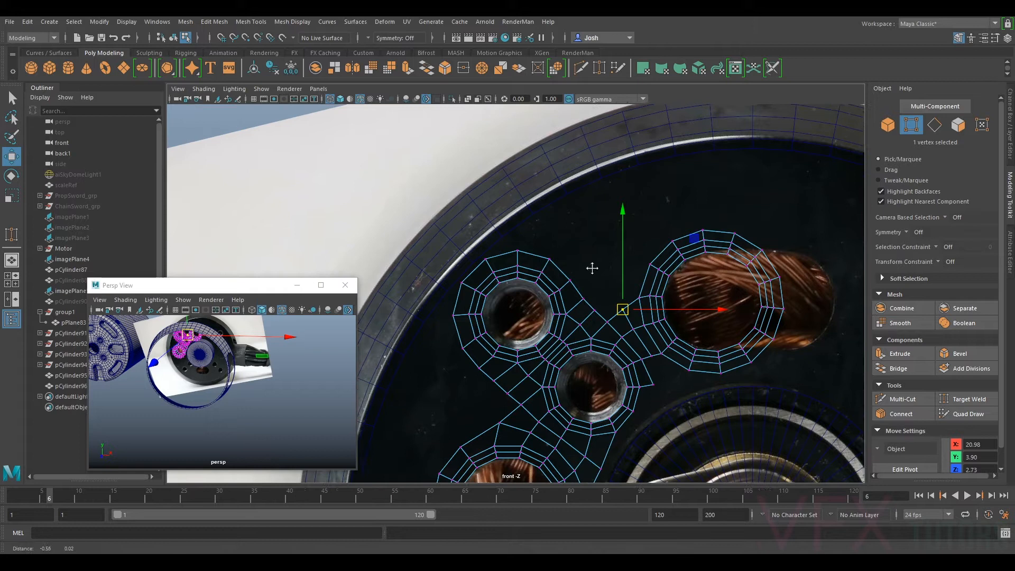
scroll(582, 266, up, 1)
scroll(540, 246, up, 1)
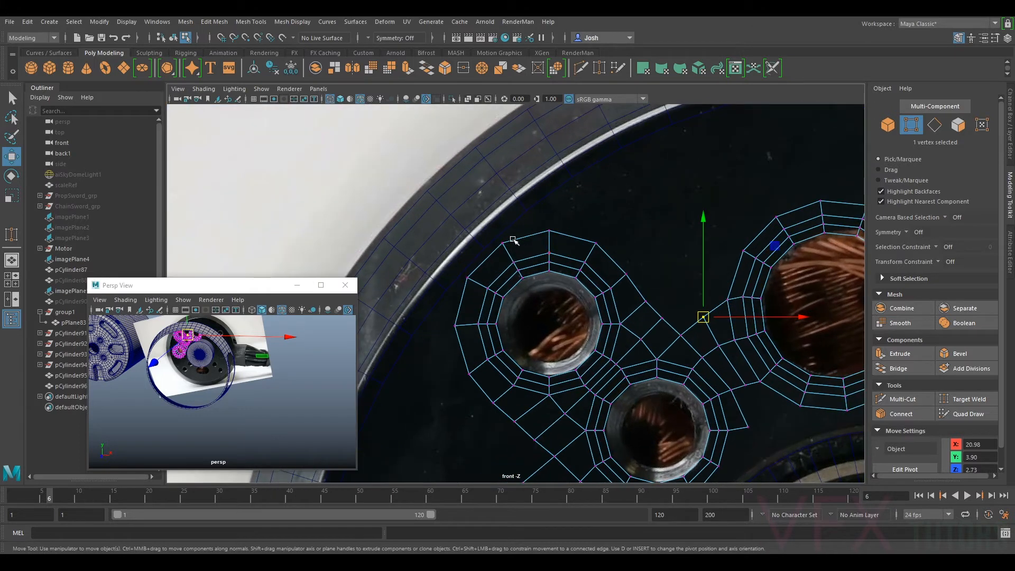
right_click(566, 238)
click(587, 244)
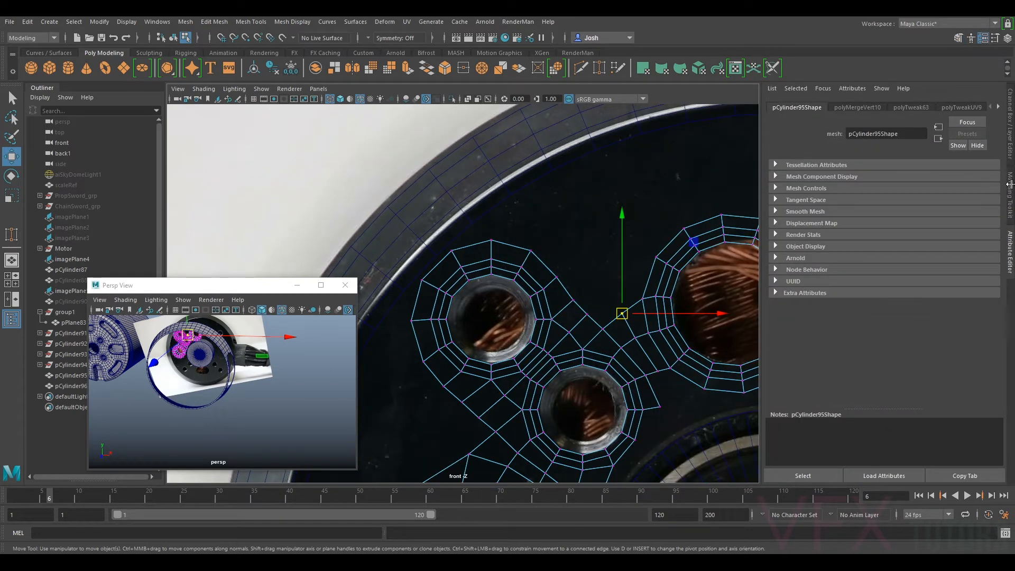
click(1010, 184)
right_click(621, 247)
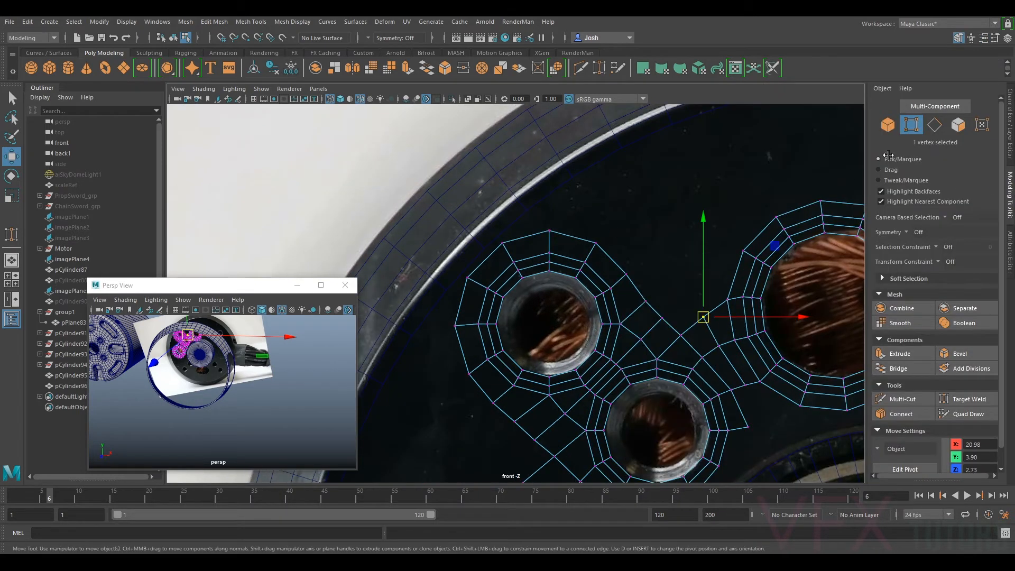
- Extrude the five upper-right border edges of the upper small hole and move them outward into a new strip
click(934, 125)
click(673, 325)
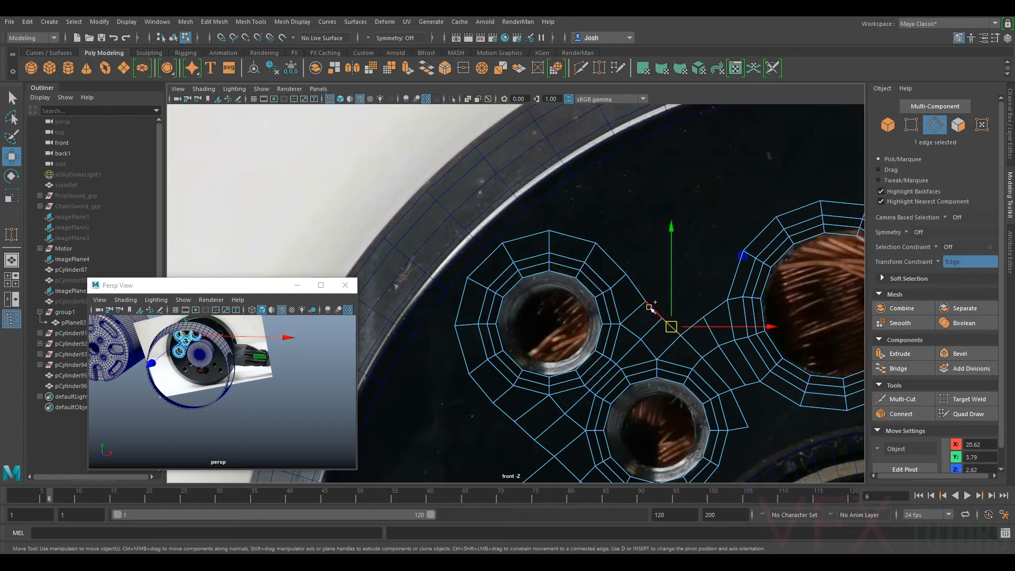
shift+click(655, 309)
shift+click(624, 276)
shift+click(606, 256)
shift+click(578, 245)
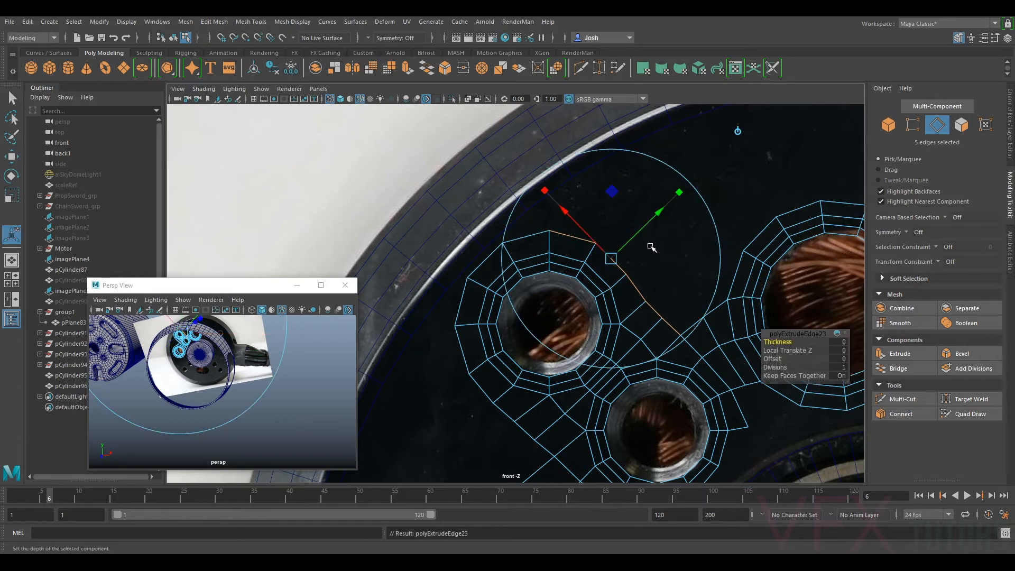
drag(615, 283, 640, 266)
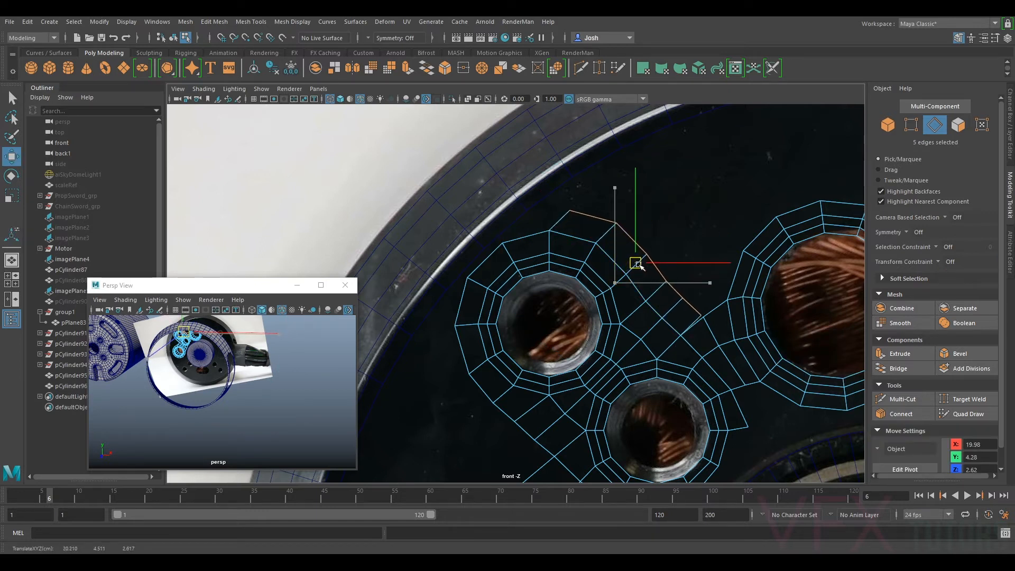
drag(640, 267, 643, 266)
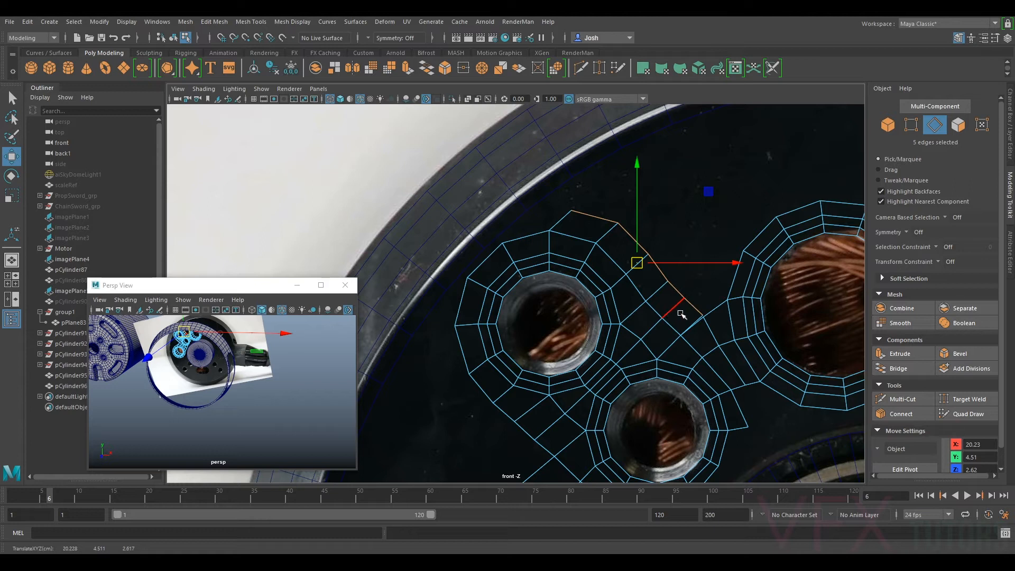
click(911, 125)
scroll(740, 270, up, 2)
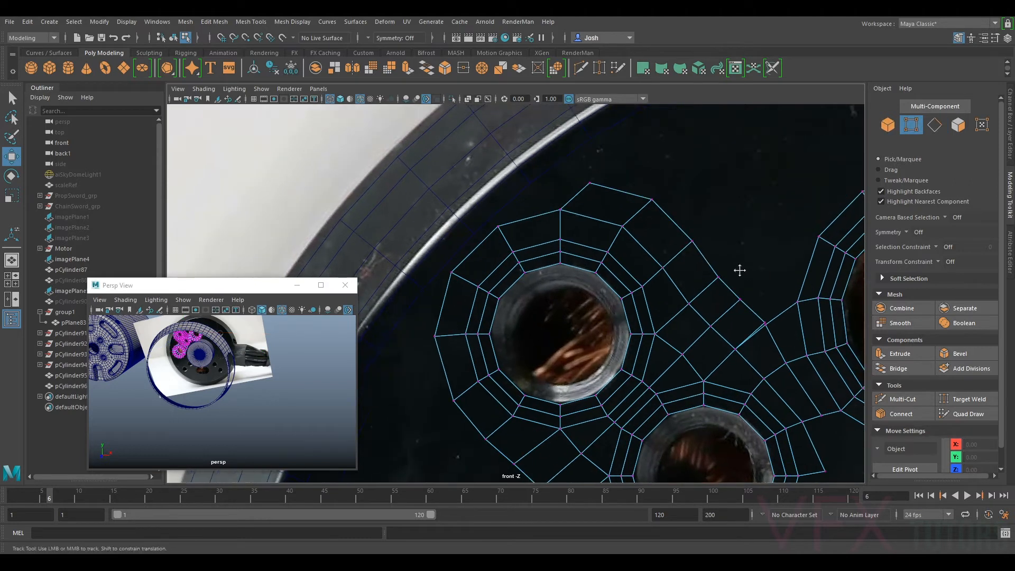
- Target-weld the new strip's lower end vertex to the adjoining bridge vertex beside the large hole's ring
alt+middle_drag(740, 271, 656, 249)
scroll(768, 318, up, 2)
alt+middle_drag(769, 317, 644, 262)
click(955, 399)
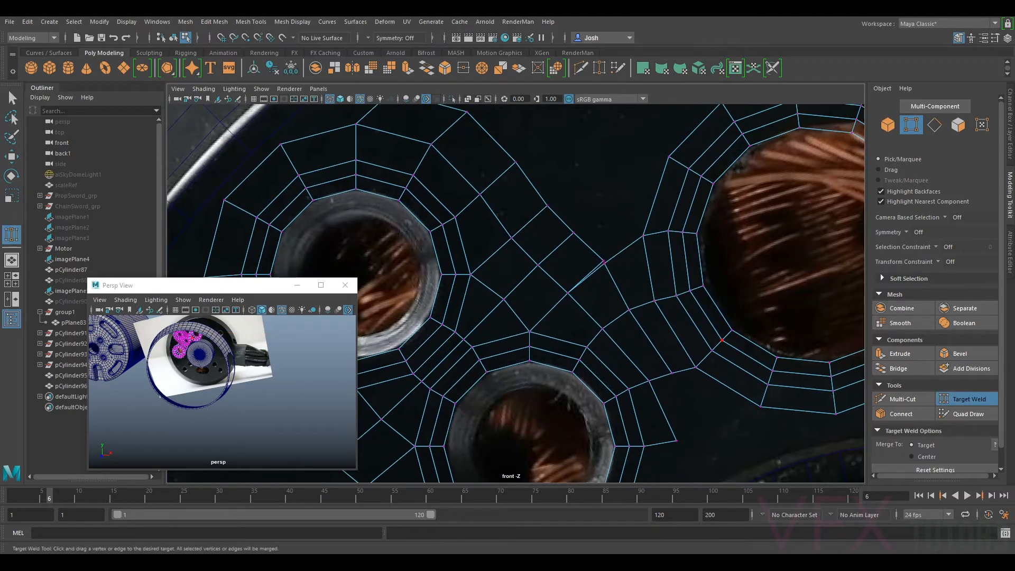
drag(604, 261, 605, 264)
scroll(605, 265, up, 1)
alt+middle_drag(605, 265, 639, 337)
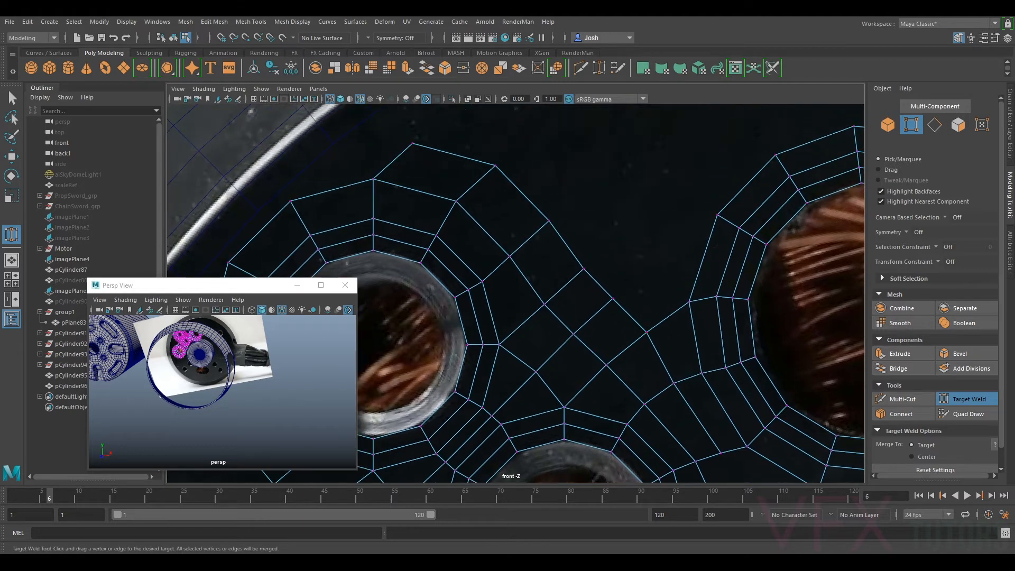
- Delete the six-edge loop running through the connecting faces between the upper and lower small holes
scroll(515, 294, down, 6)
scroll(515, 294, up, 4)
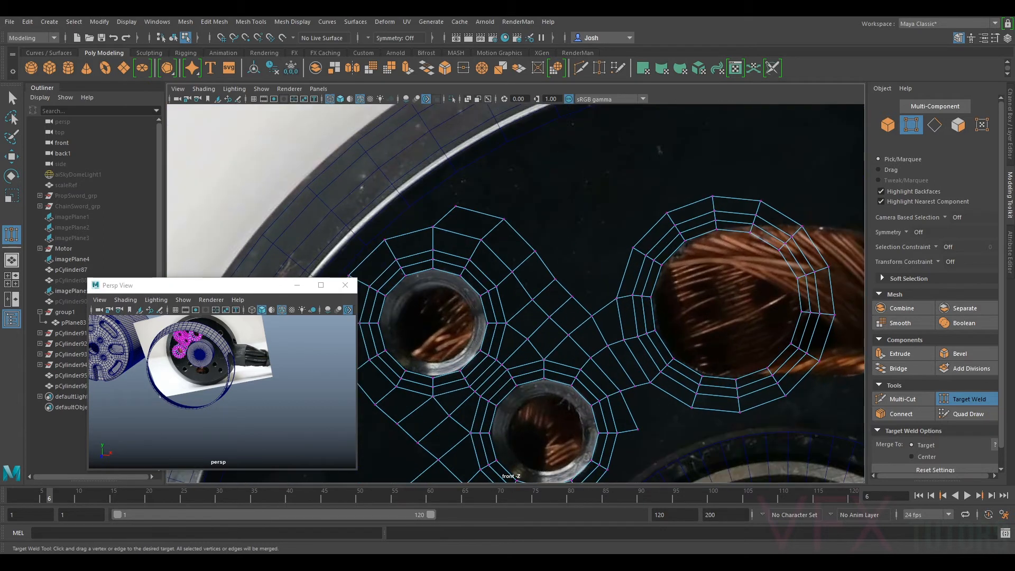
alt+middle_drag(568, 335, 616, 287)
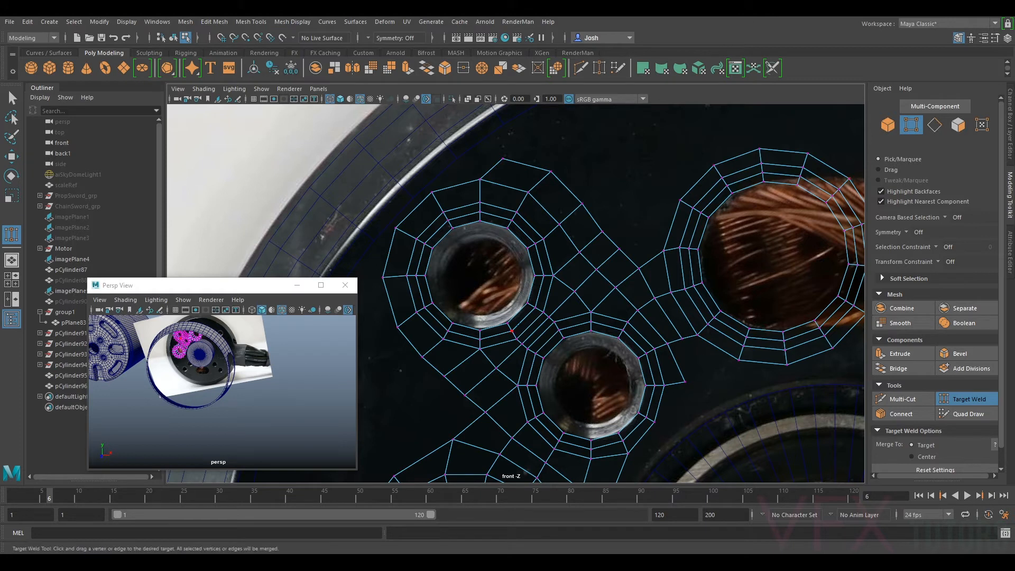
alt+middle_drag(512, 332, 629, 320)
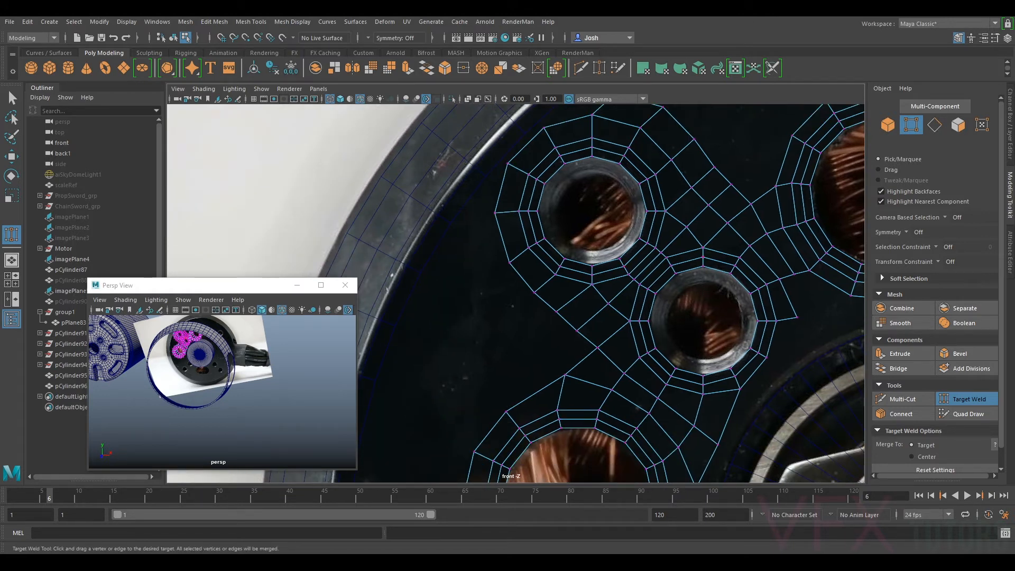
click(934, 126)
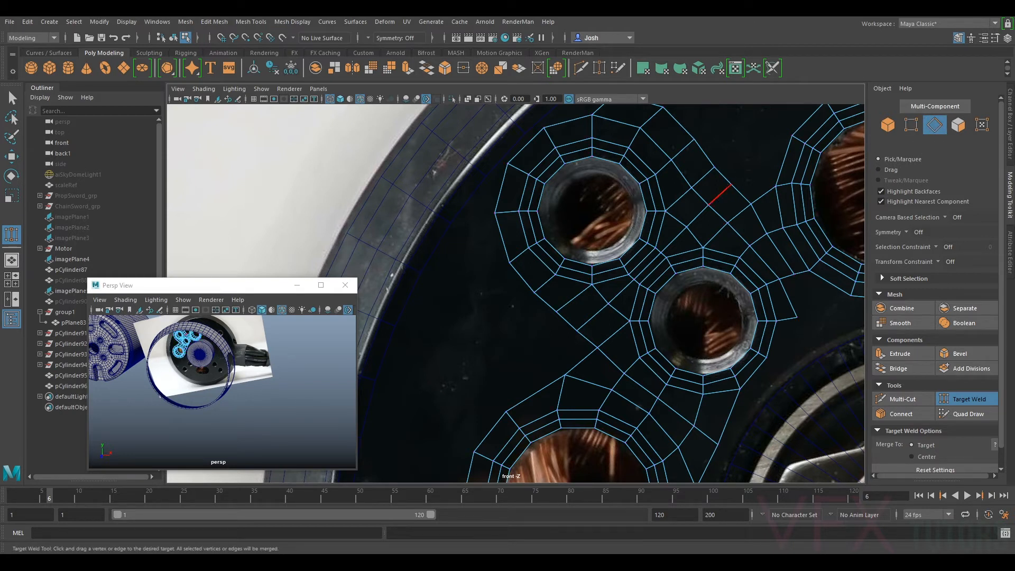
key(q)
double_click(701, 216)
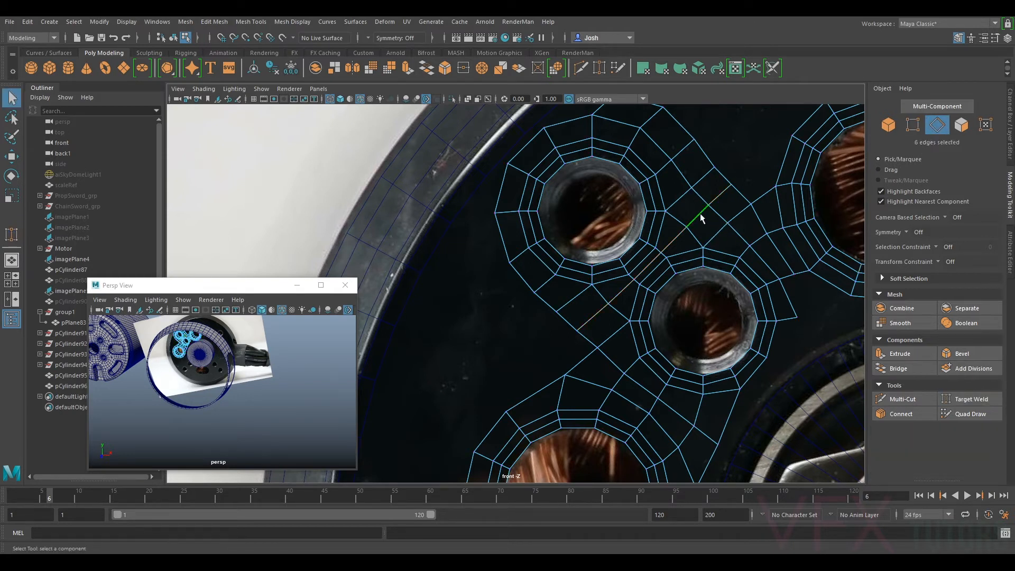
key(Delete)
key(w)
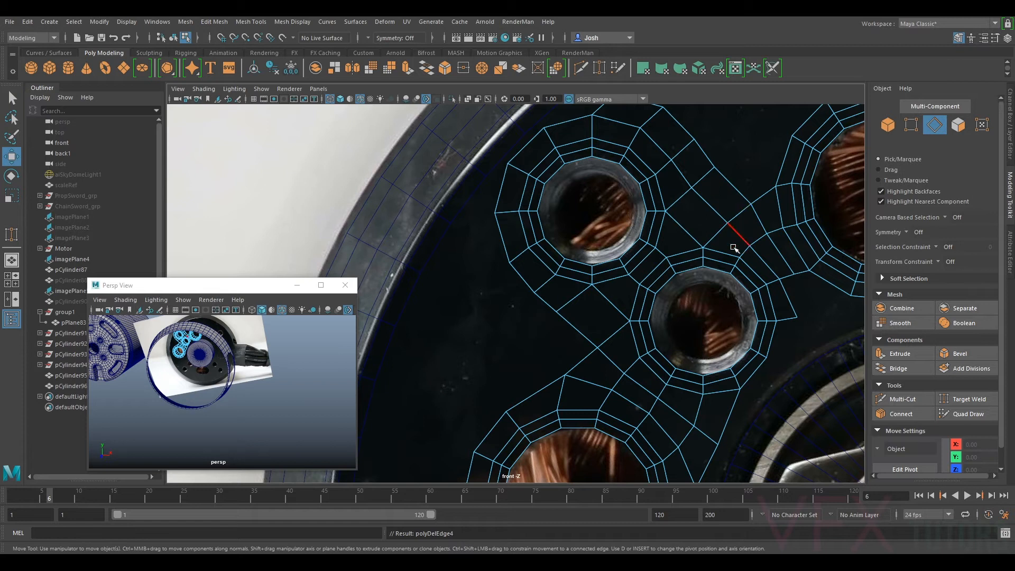
- Reposition the extruded strip's vertices between the upper small hole and the large hole to even out its faces
alt+middle_drag(750, 237, 703, 275)
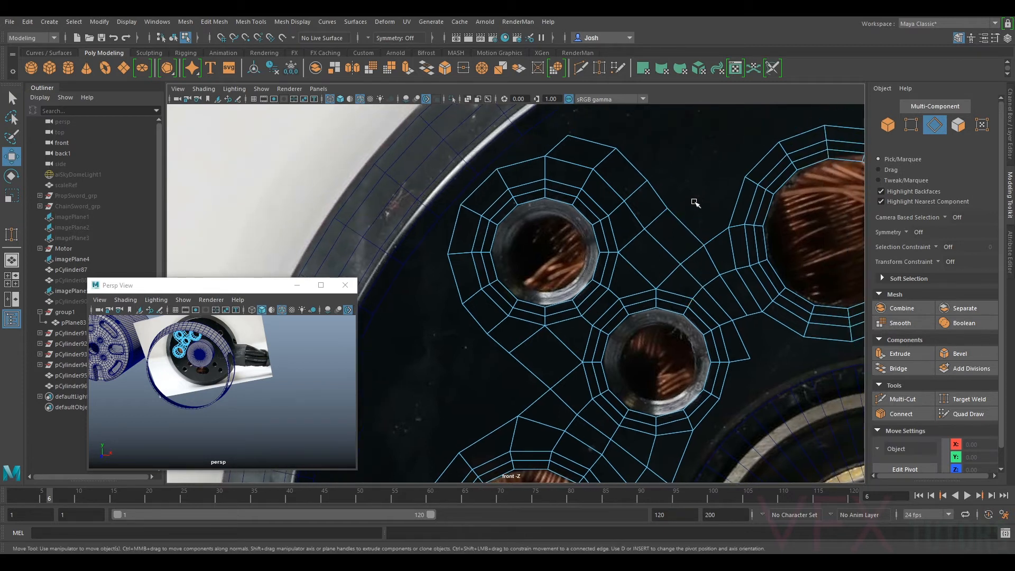
alt+middle_drag(669, 336, 719, 262)
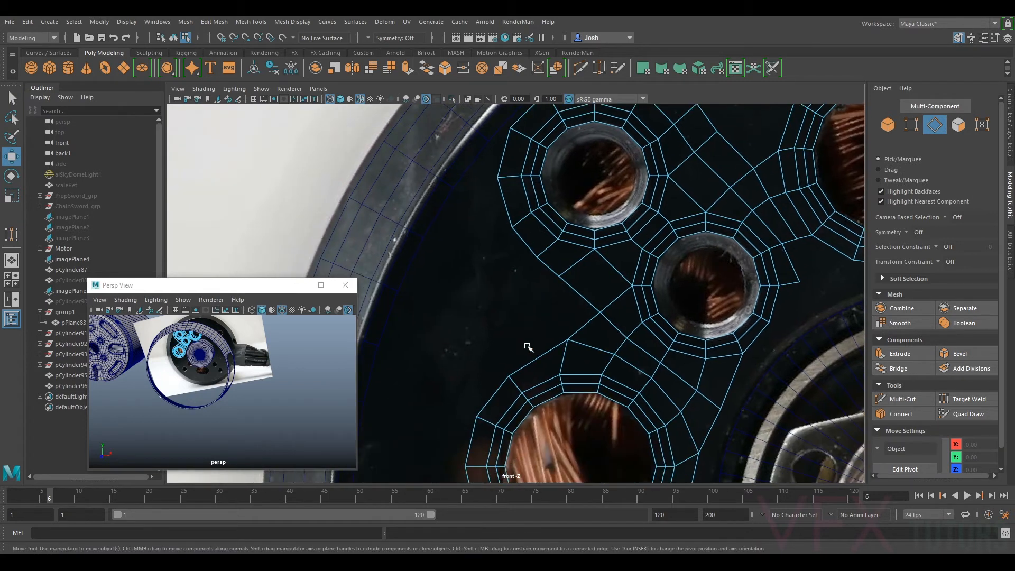
alt+middle_drag(719, 176, 618, 303)
scroll(598, 274, down, 3)
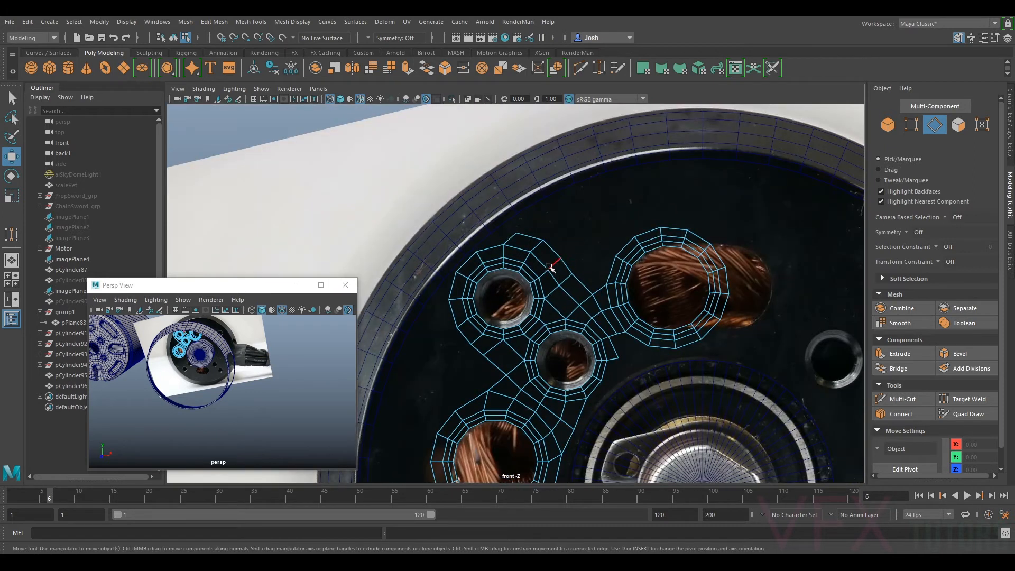
scroll(567, 272, up, 2)
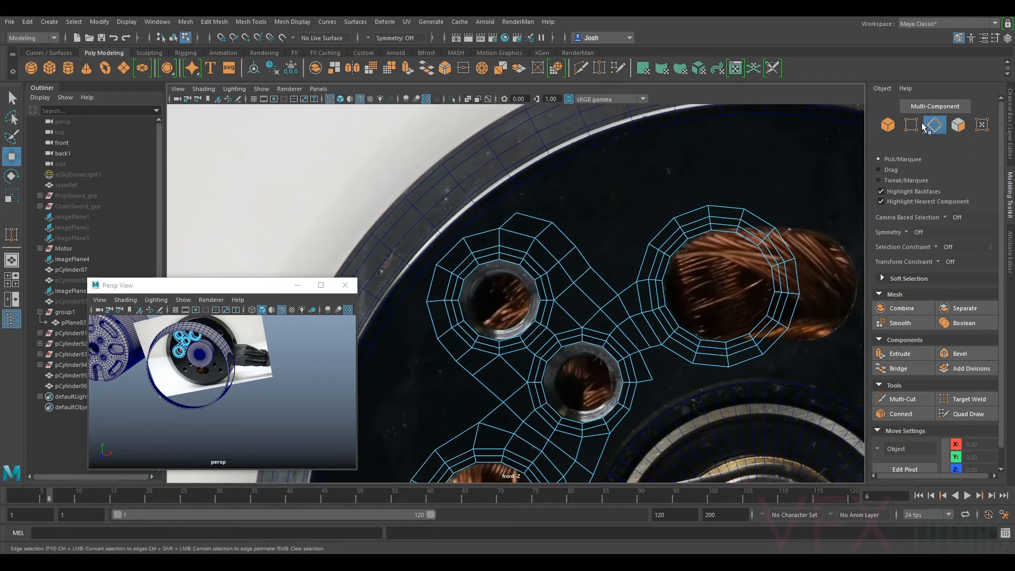
click(917, 125)
scroll(612, 267, up, 2)
drag(646, 244, 600, 299)
drag(623, 265, 626, 266)
drag(620, 206, 577, 252)
click(683, 295)
alt+middle_drag(706, 252, 686, 270)
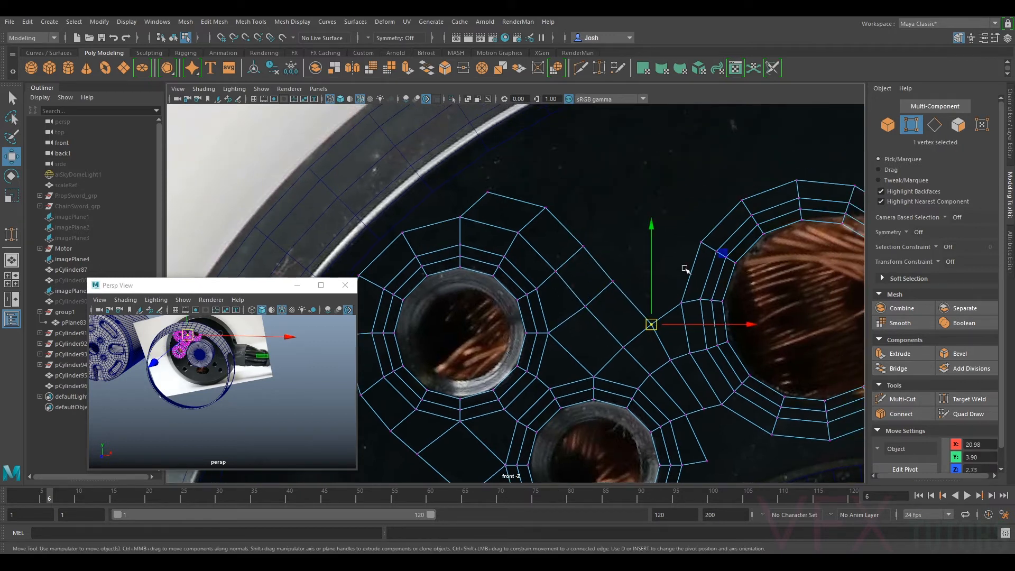
- Try to bridge the strip's lowest outer edge to the facing border edge of the large hole's ring
right_click(697, 265)
click(698, 249)
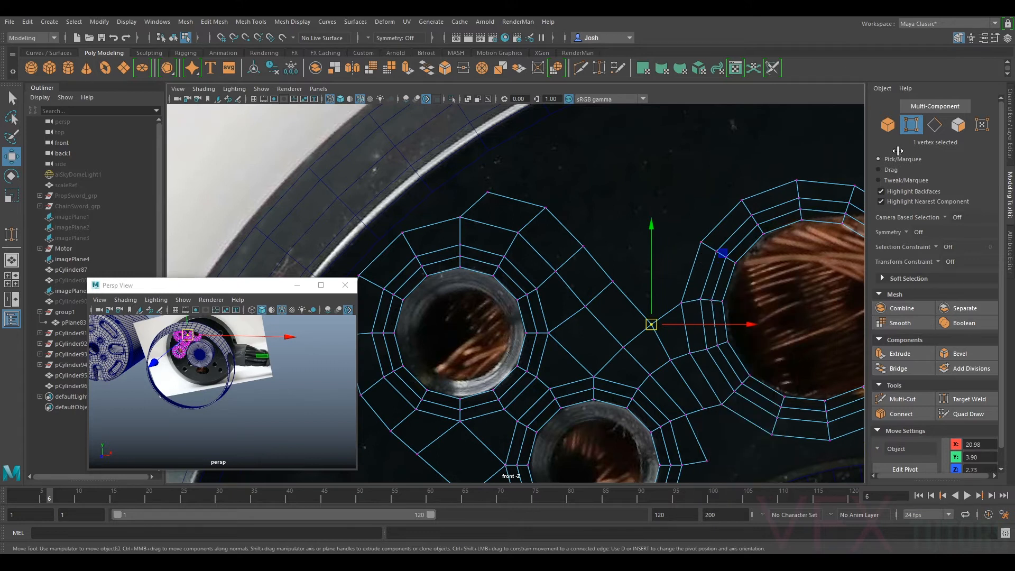
click(935, 124)
click(688, 284)
shift+click(637, 302)
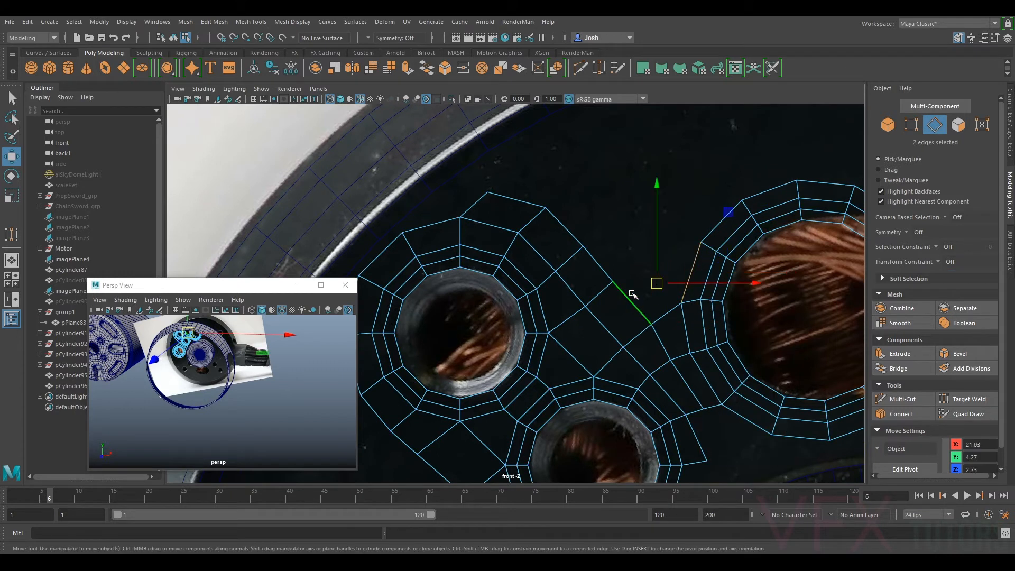
click(899, 369)
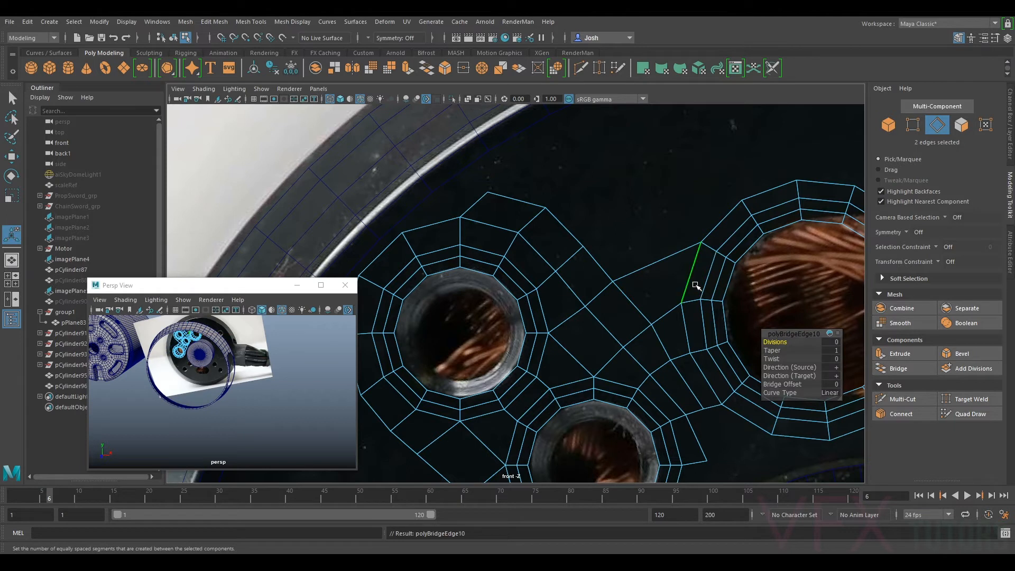
alt+middle_drag(624, 289, 643, 327)
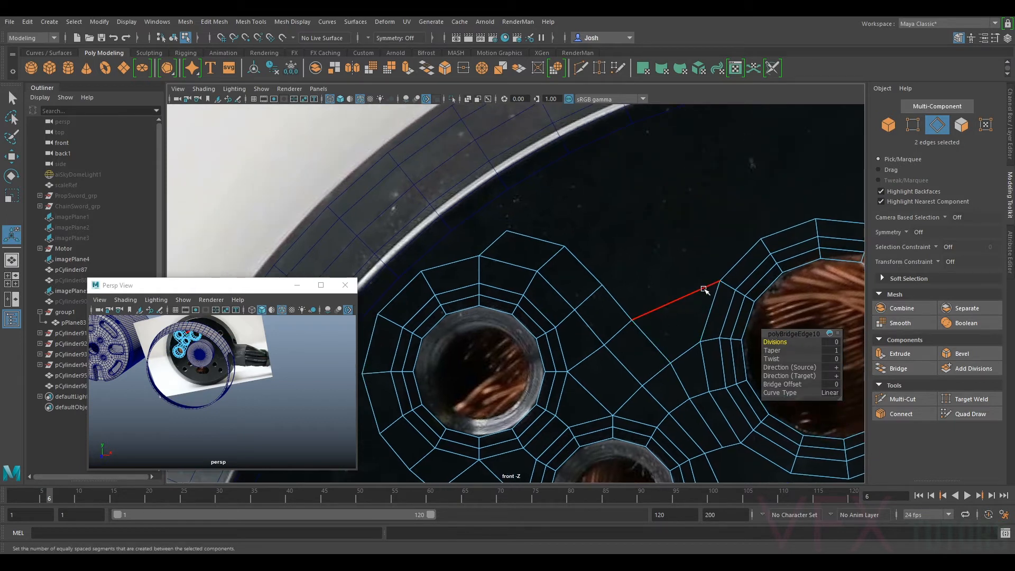
- Try moving the bridge's corner vertex and the neighbouring strip vertex, and undo the moves and the bridge
click(913, 125)
drag(668, 279, 653, 307)
key(w)
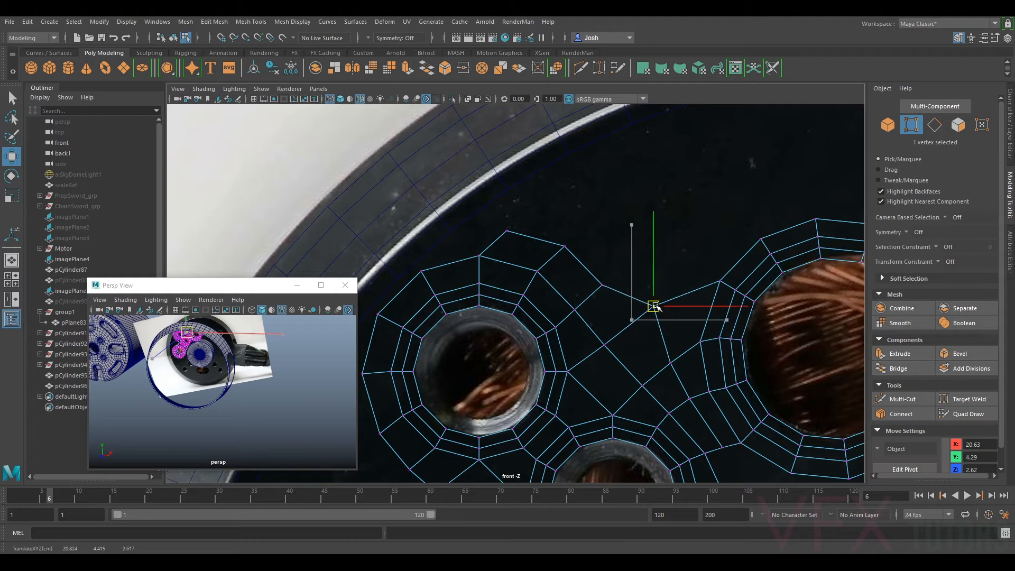
click(605, 285)
drag(602, 285, 618, 274)
key(ctrl+z)
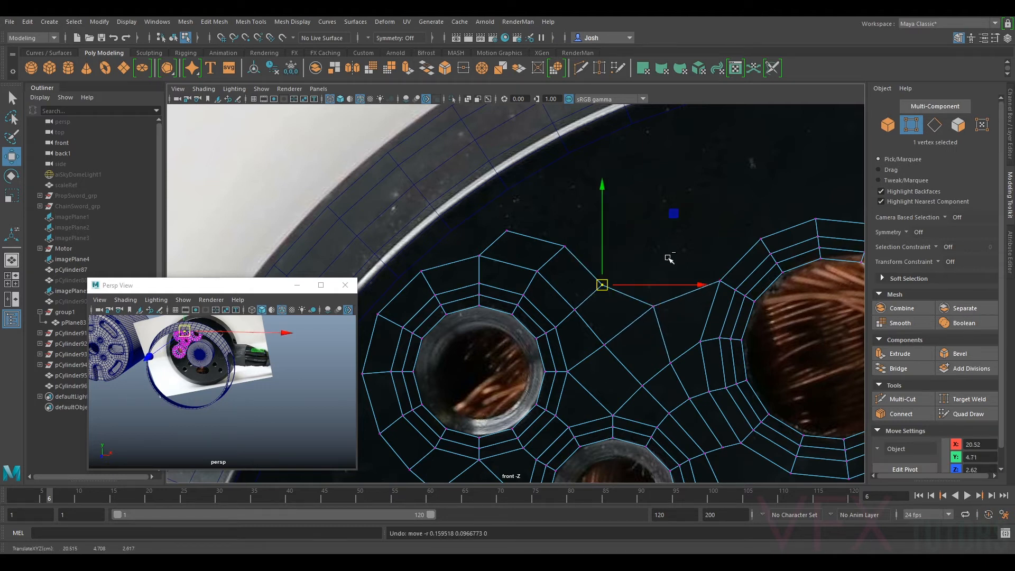
scroll(632, 268, down, 5)
scroll(632, 268, up, 5)
middle_drag(636, 156, 646, 190)
key(ctrl+z)
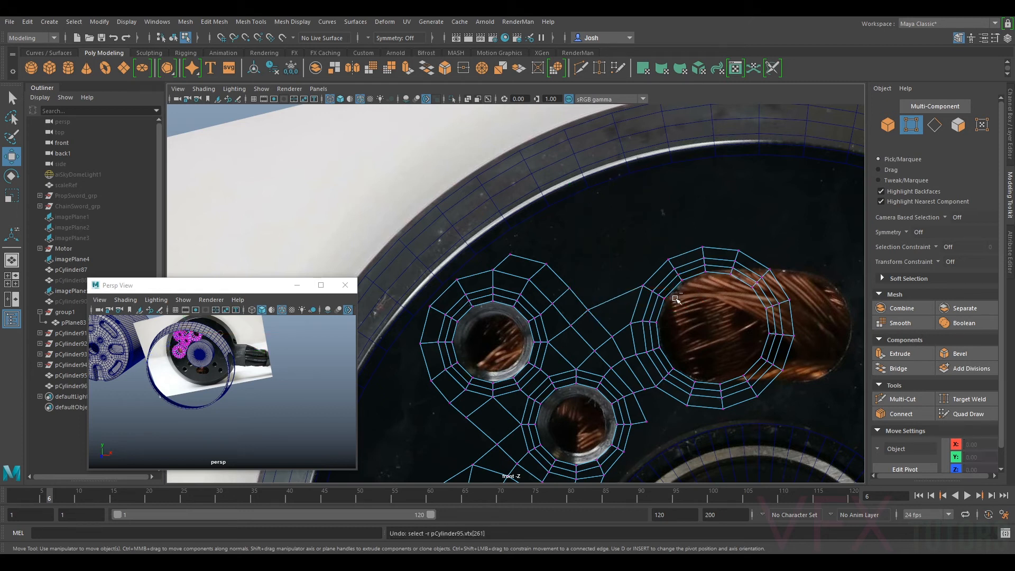
ctrl+shift+click(629, 317)
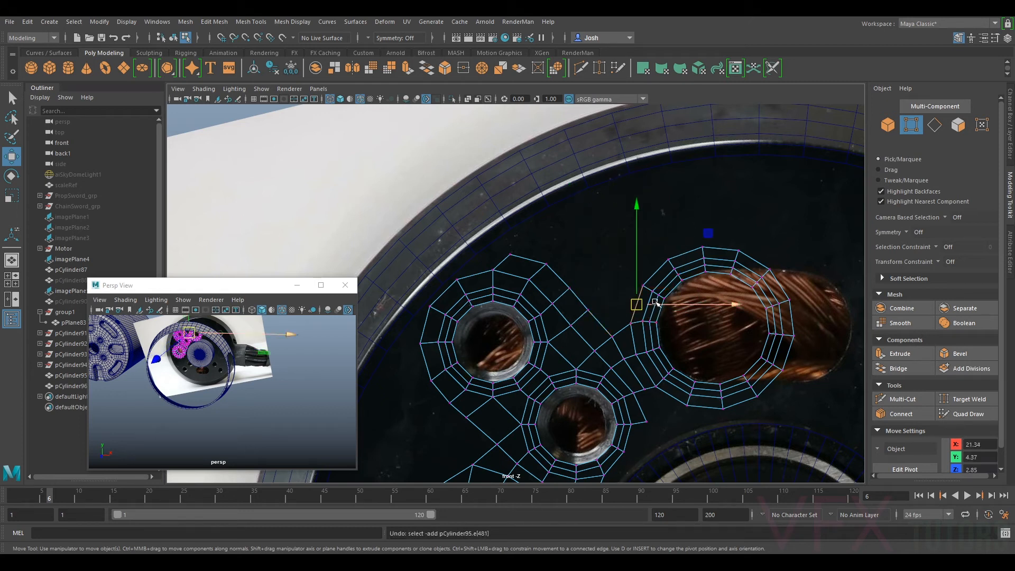
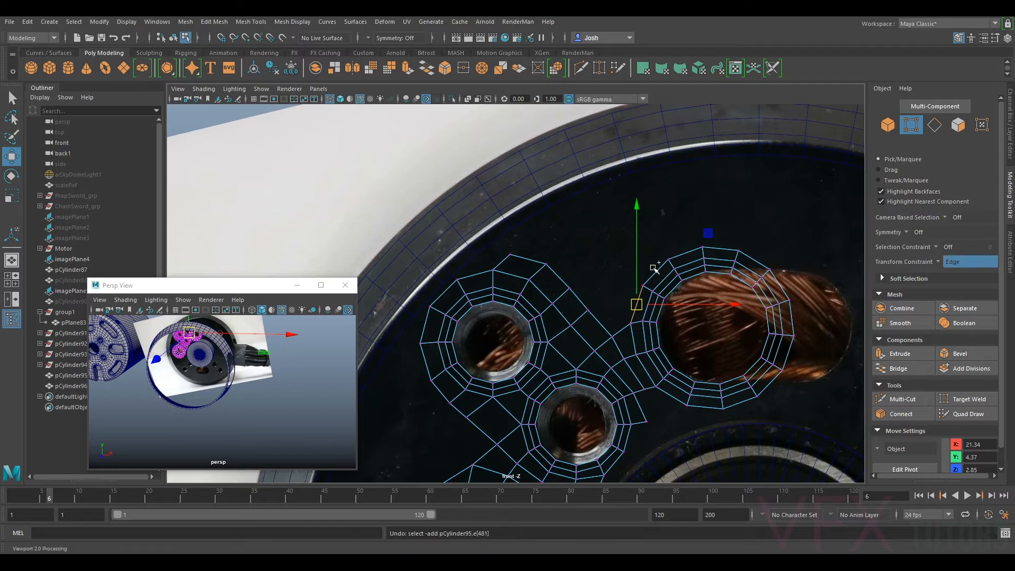
- Extrude the four upper-left border edges of the large hole's ring and move them outward into a new strip
click(935, 126)
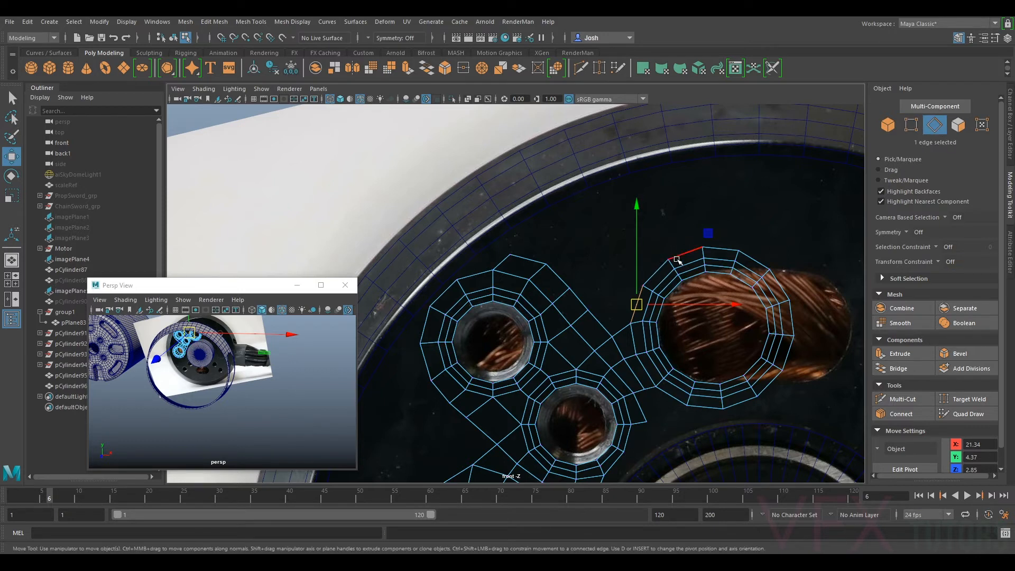
click(672, 263)
ctrl+shift+drag(672, 263, 647, 276)
shift+click(658, 267)
shift+click(686, 250)
shift+click(721, 248)
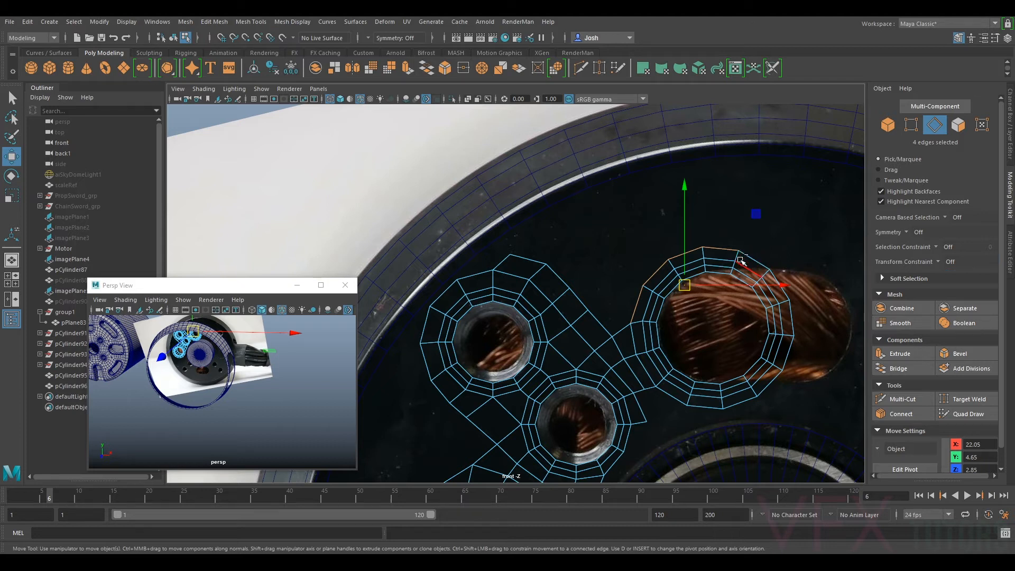
key(ctrl+e)
drag(725, 225, 727, 199)
- Reposition the new strip's two lower-left vertices to widen its end face toward the upper small hole
click(913, 126)
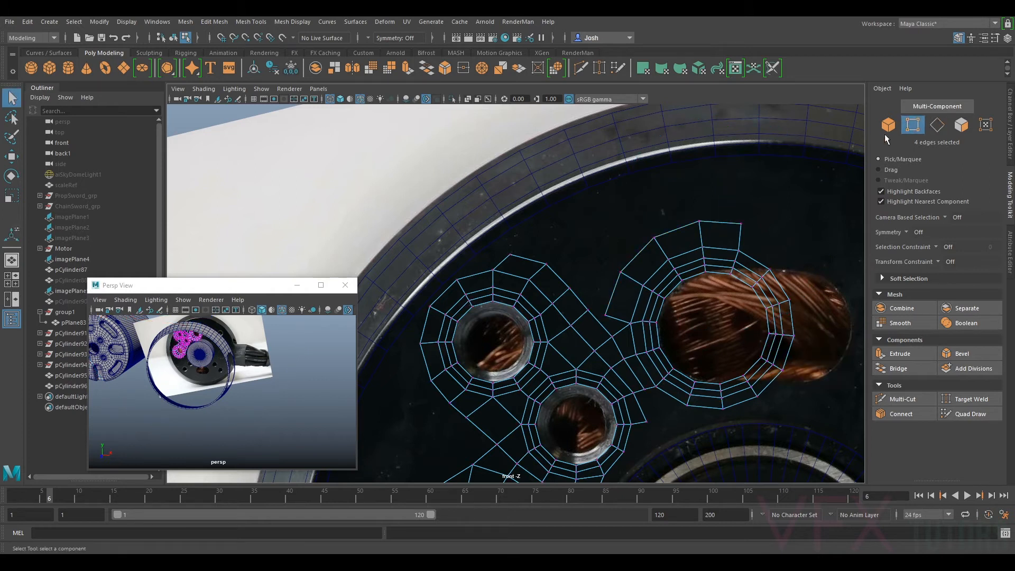
key(w)
drag(606, 316, 610, 296)
scroll(634, 269, up, 1)
click(635, 270)
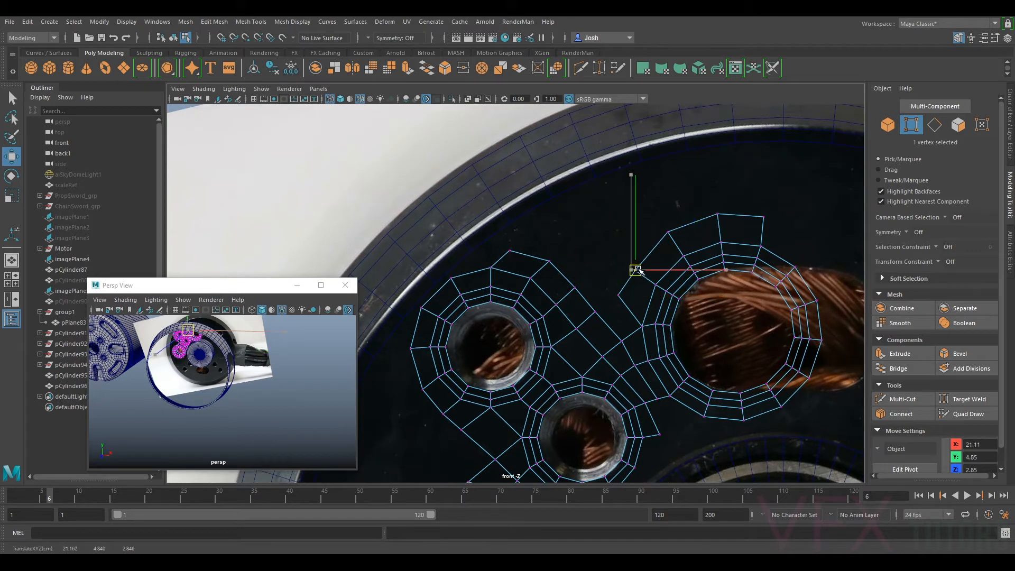
click(620, 296)
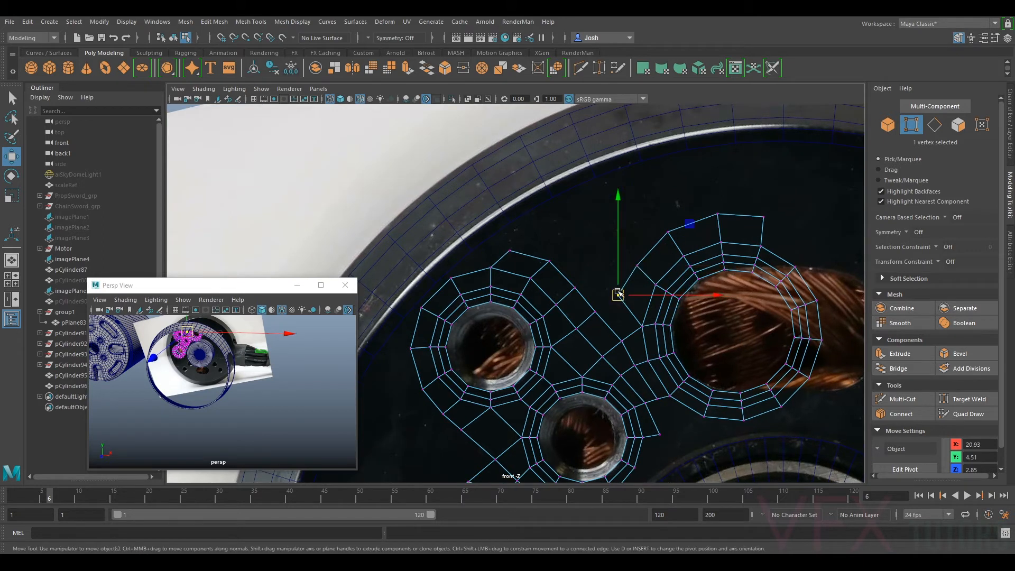
- Bridge the large hole strip's lower end edge to the facing edge of the upper small hole's strip
click(933, 128)
click(633, 316)
shift+click(613, 332)
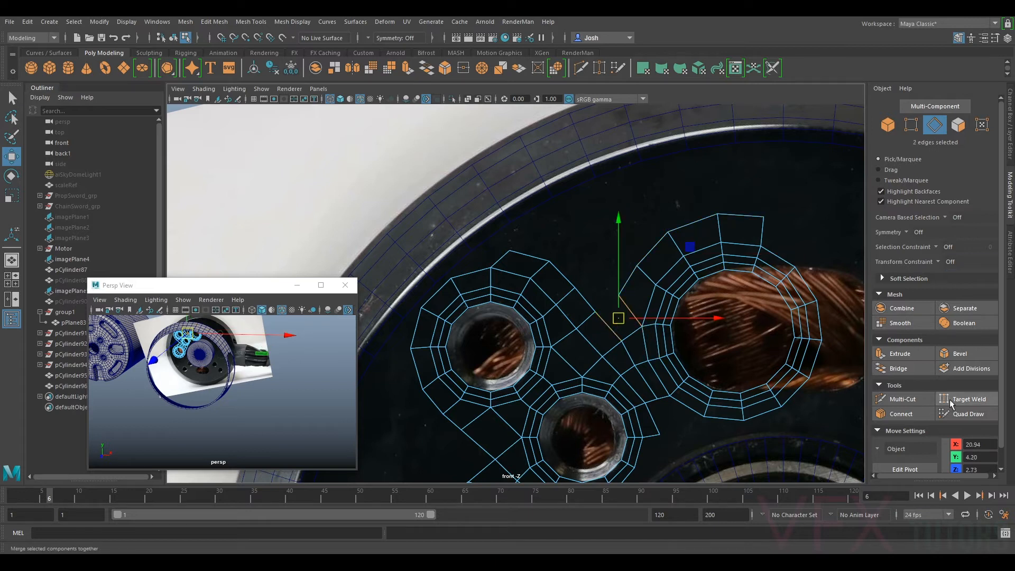
click(905, 368)
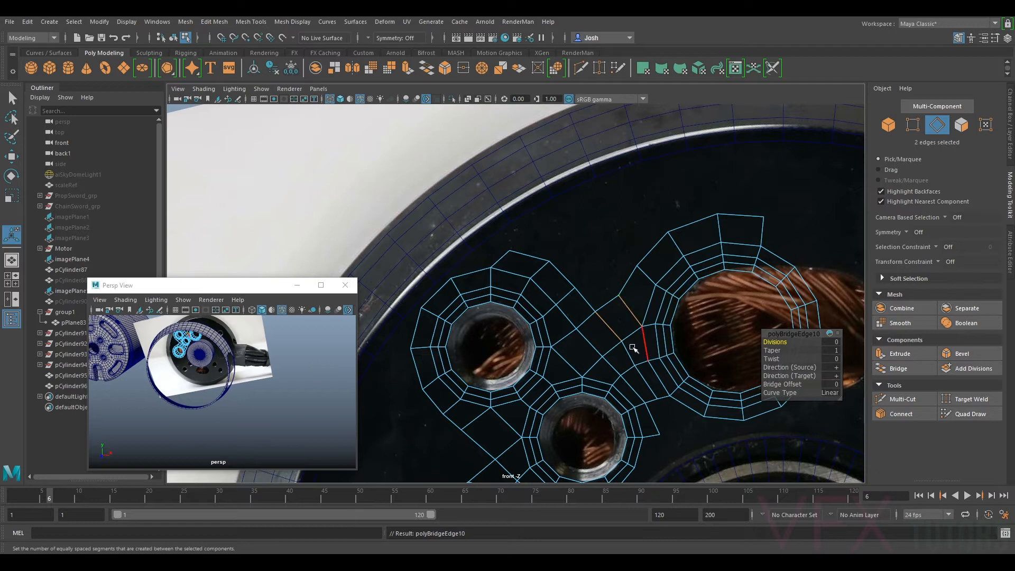
scroll(653, 297, up, 4)
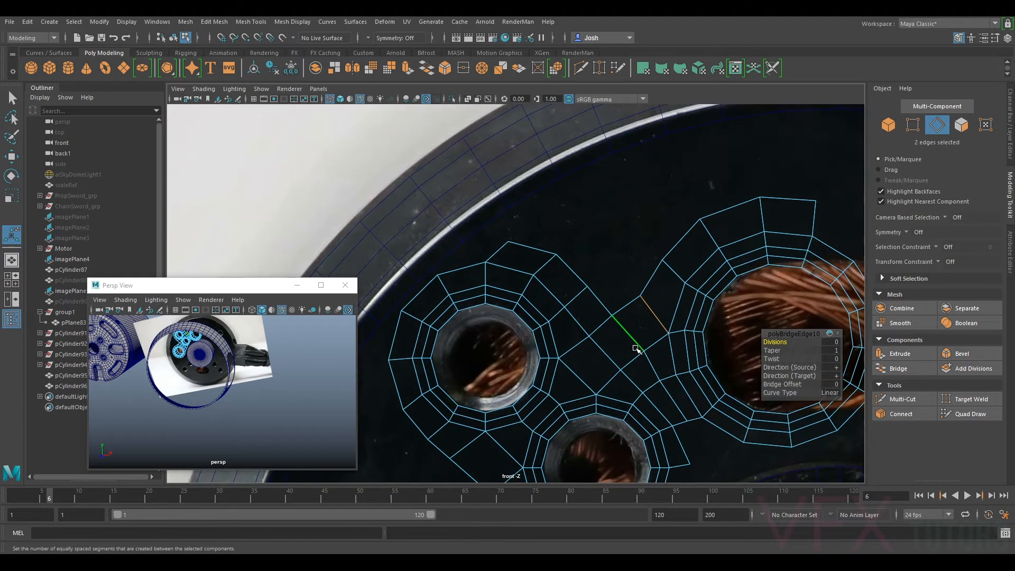
alt+middle_drag(658, 290, 595, 319)
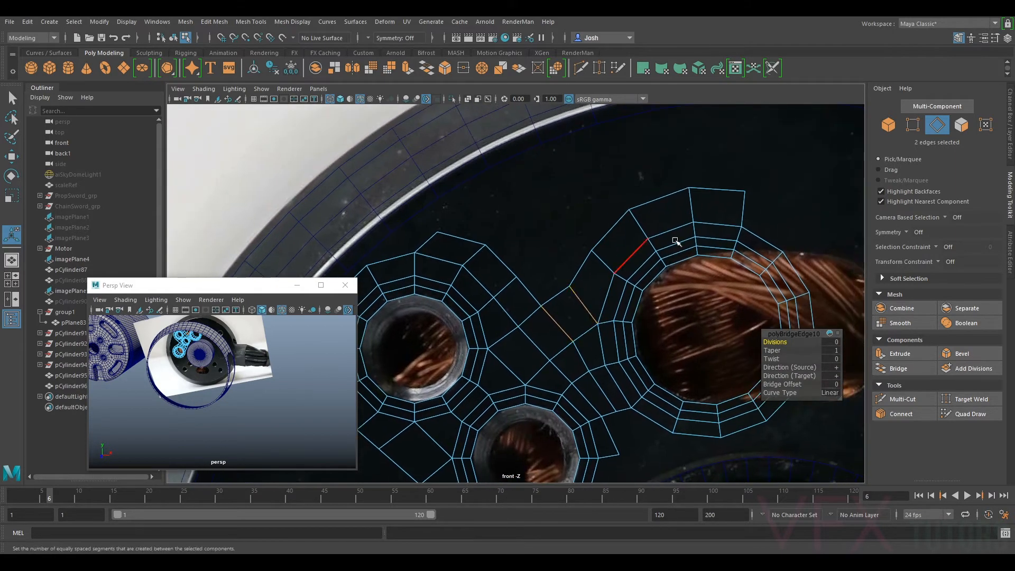
- Reposition the bridged face's corner vertices and the junction vertices below it to even out the surrounding faces
click(914, 127)
click(555, 307)
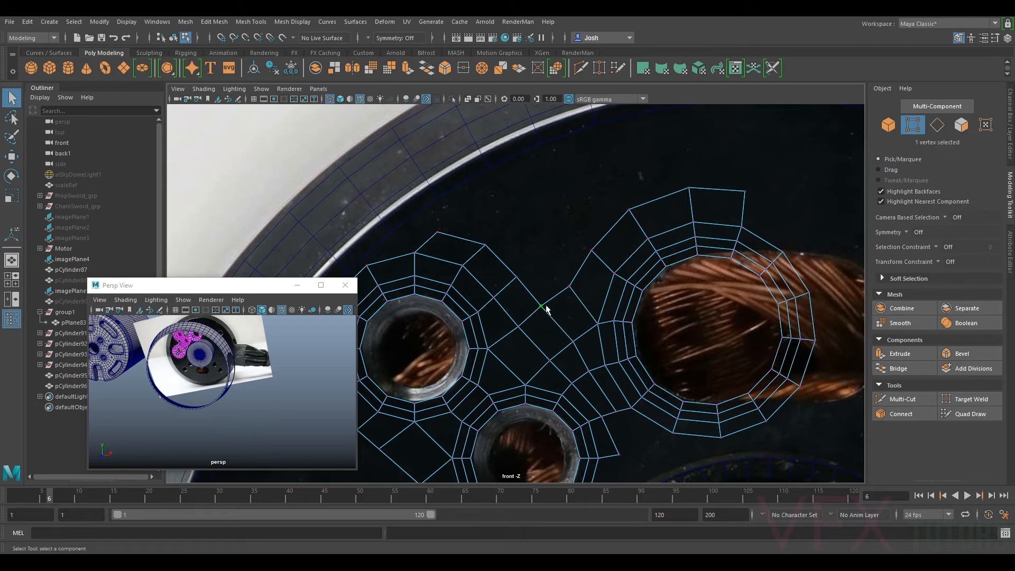
key(w)
drag(544, 306, 572, 281)
click(570, 286)
click(580, 350)
click(590, 369)
alt+middle_drag(623, 382, 616, 267)
scroll(588, 255, up, 3)
drag(606, 245, 582, 207)
scroll(582, 207, down, 5)
scroll(661, 201, up, 4)
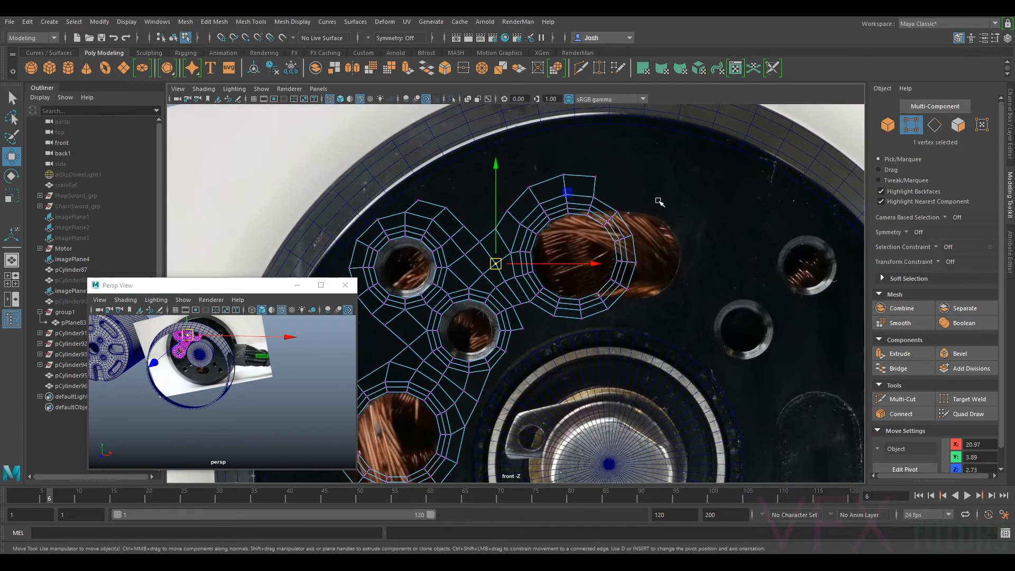
alt+middle_drag(627, 197, 630, 262)
alt+middle_drag(570, 272, 659, 223)
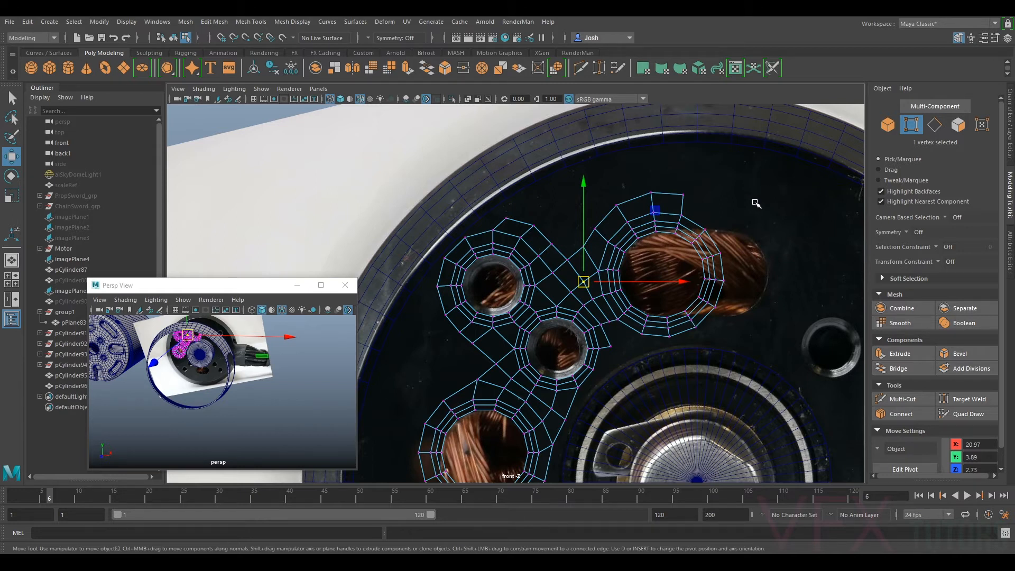
scroll(757, 203, down, 5)
scroll(665, 233, up, 4)
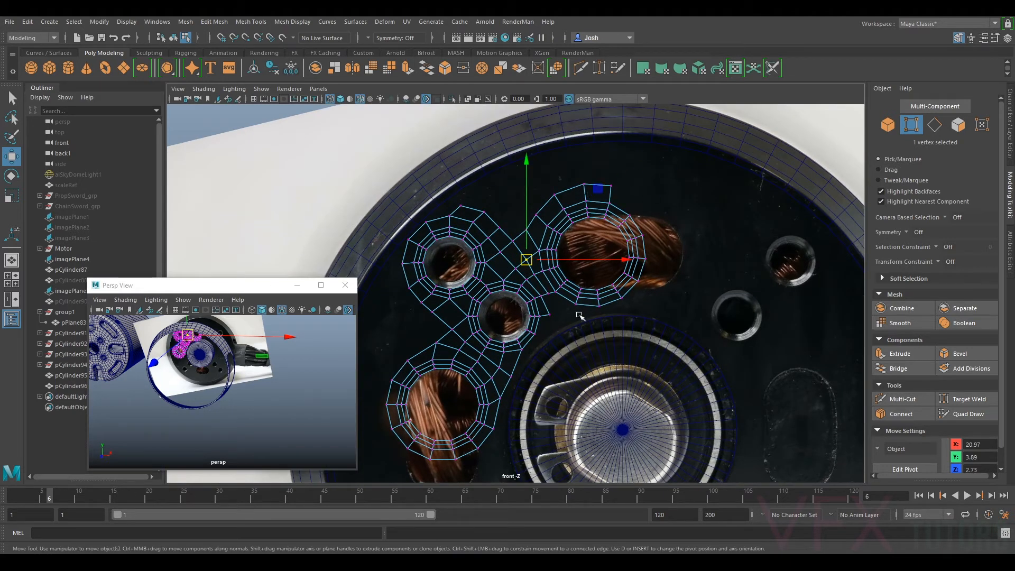
- Lower the right-hand border vertex of the lower-left large hole's ring to line it up with the ring's horizontal edges
alt+middle_drag(510, 422, 662, 296)
scroll(690, 254, up, 5)
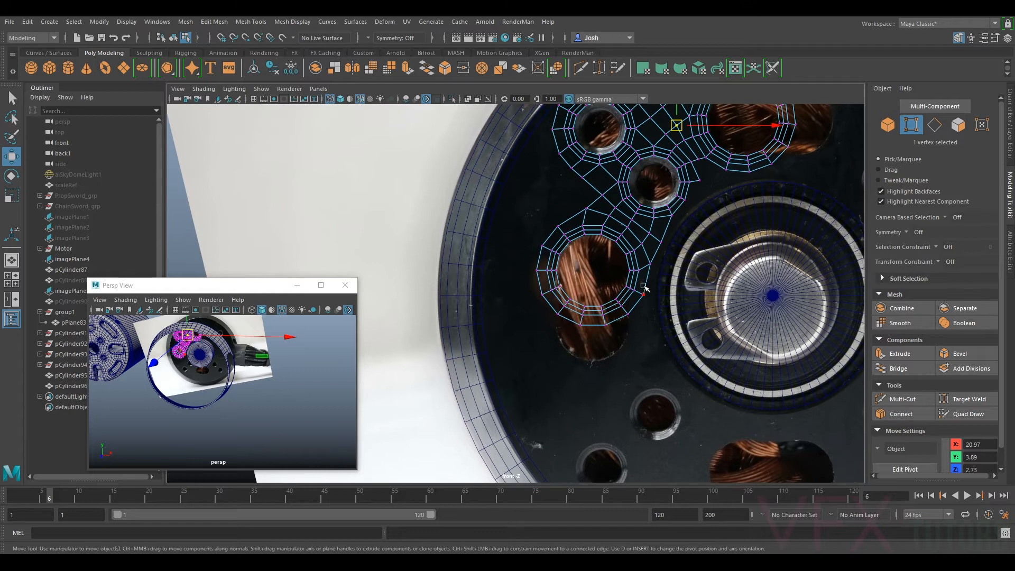
click(665, 246)
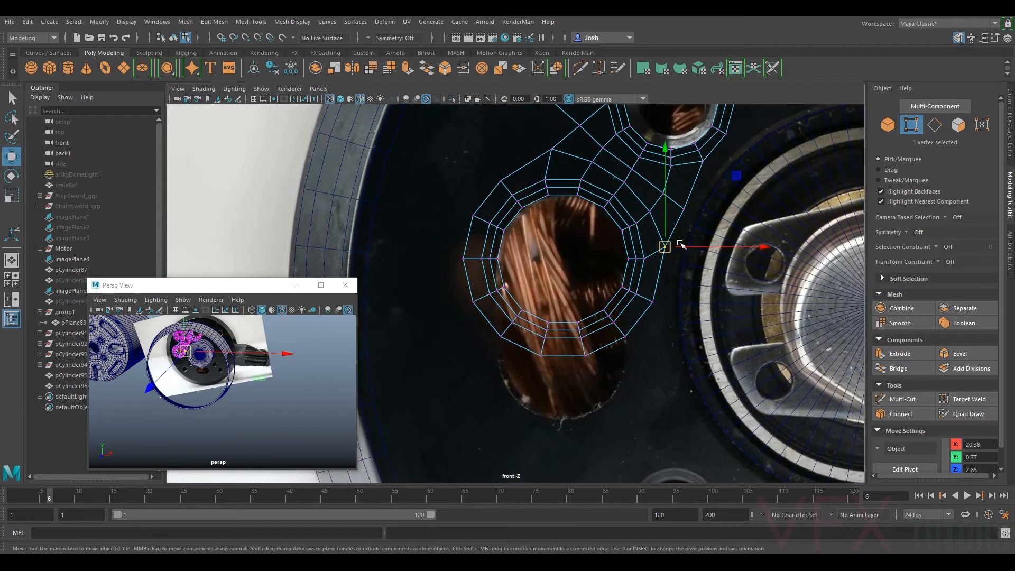
drag(665, 212, 666, 223)
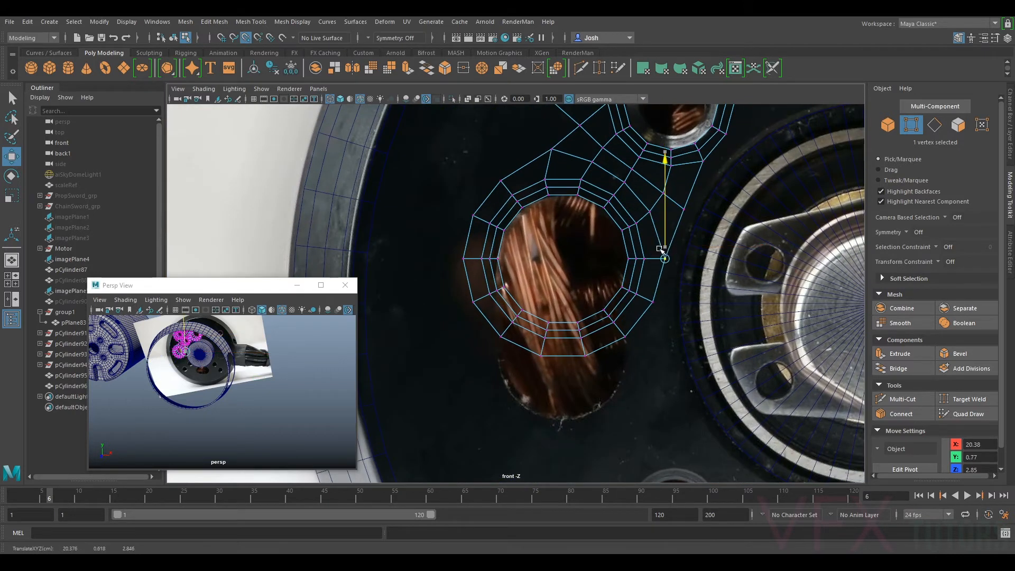
- Delete the lower half of the lower-left large hole's ring faces and the right-hand faces of the upper large hole's ring
click(959, 125)
alt+middle_drag(680, 302, 667, 328)
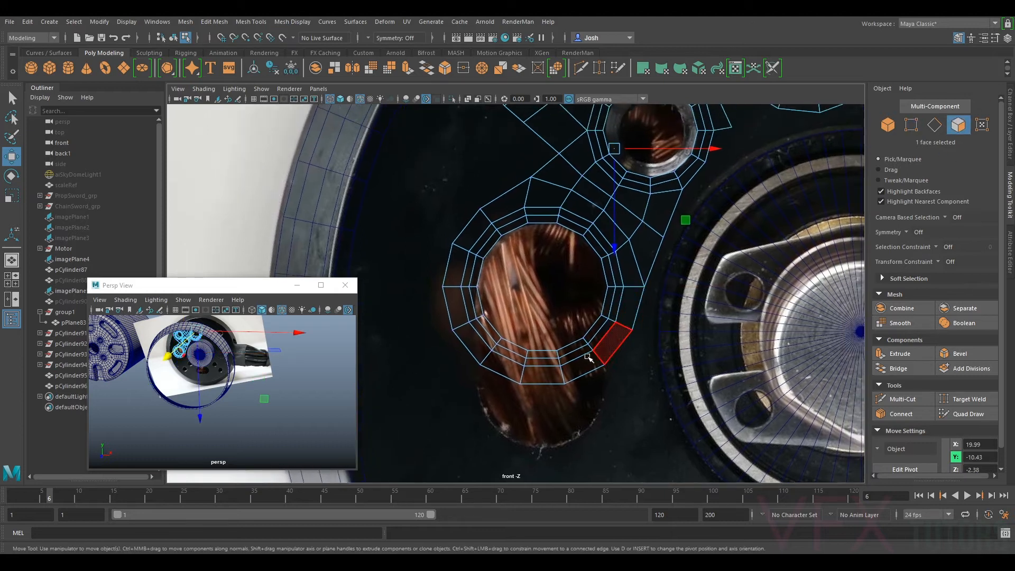
drag(429, 419, 650, 313)
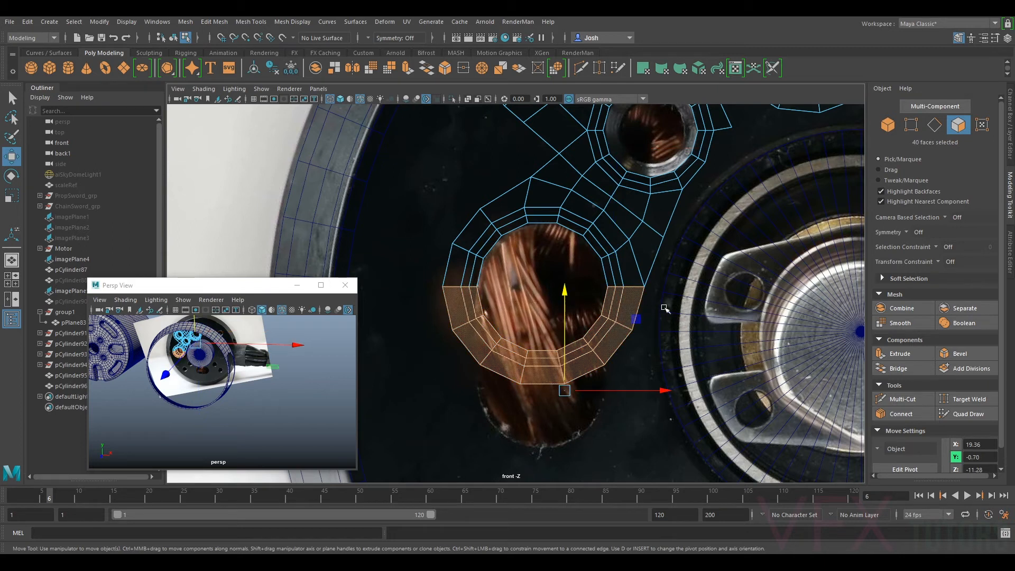
key(Delete)
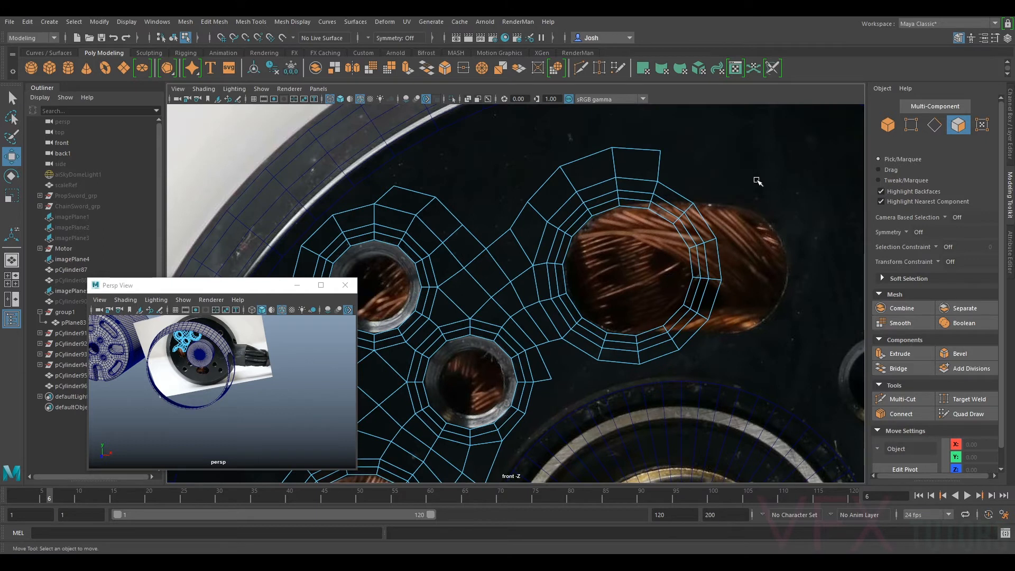
drag(771, 128, 656, 390)
key(Delete)
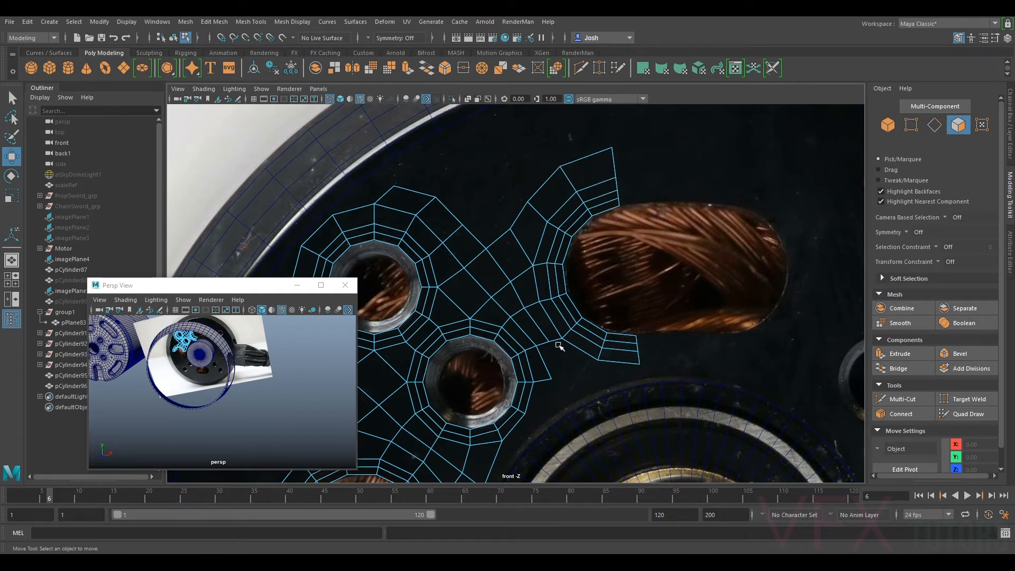
- Reposition the junction vertices between the upper large hole's strip and the central small hole to even out the faces
alt+middle_drag(544, 381, 696, 308)
scroll(761, 211, down, 5)
scroll(656, 270, up, 3)
scroll(693, 301, up, 4)
alt+middle_drag(630, 180, 579, 241)
click(916, 126)
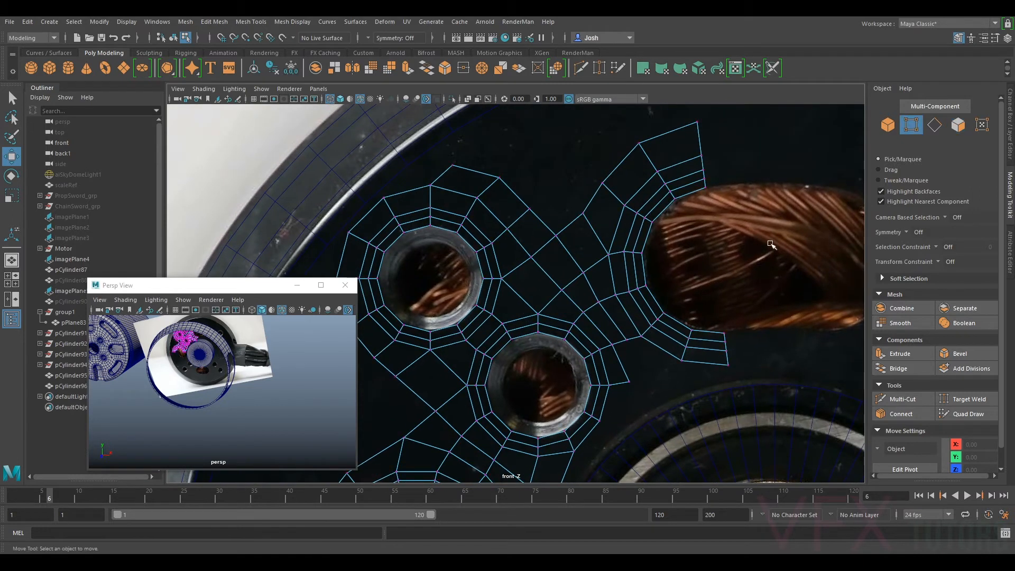
scroll(688, 307, up, 3)
alt+middle_drag(709, 288, 627, 208)
scroll(595, 296, up, 2)
click(596, 285)
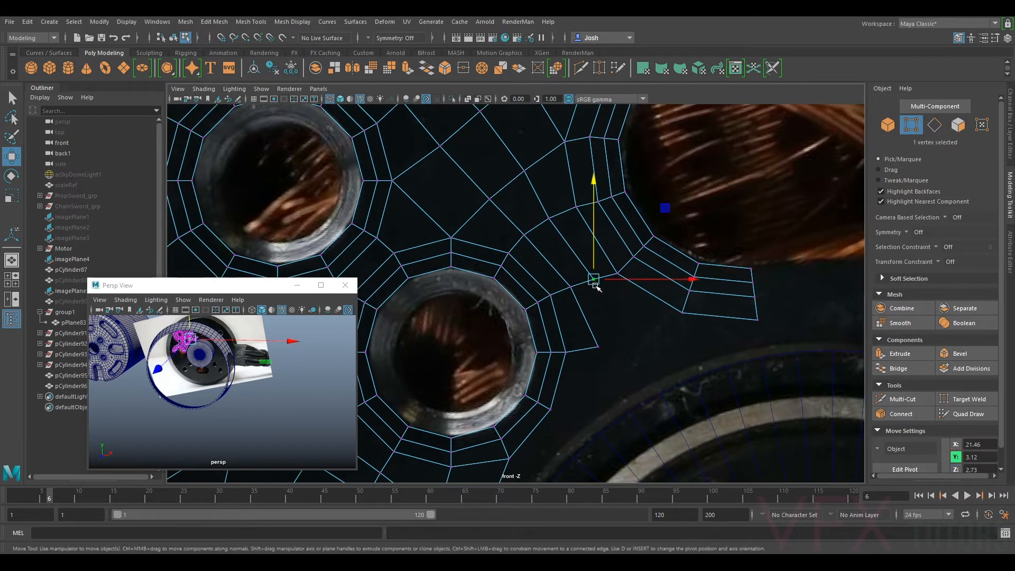
drag(594, 277, 637, 257)
click(577, 207)
drag(578, 207, 558, 222)
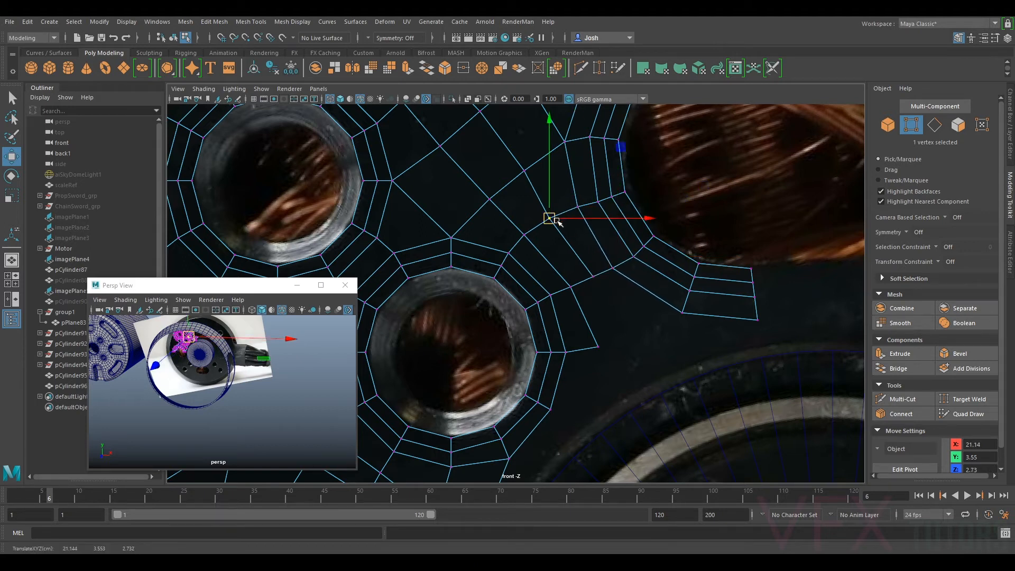
- Adjust the two lower border vertices on either side of the gap between the large hole's strip and the central small hole
click(682, 315)
drag(682, 316, 672, 315)
click(598, 347)
drag(604, 349, 610, 350)
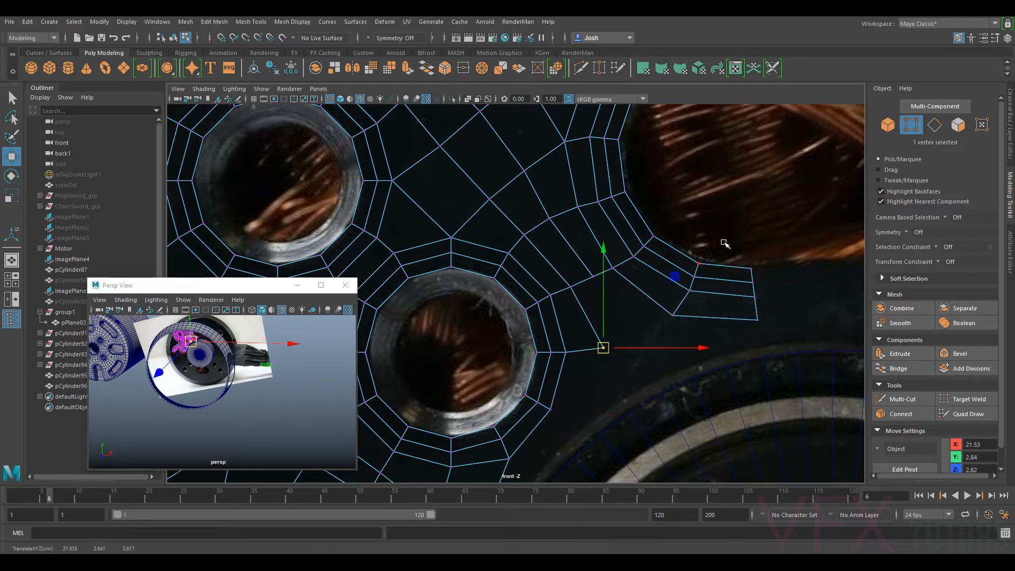
- Extrude the two border edges inside the gap down and outward to fill the space between the two strips
key(F10)
click(591, 279)
shift+click(603, 272)
shift+drag(595, 278, 638, 335)
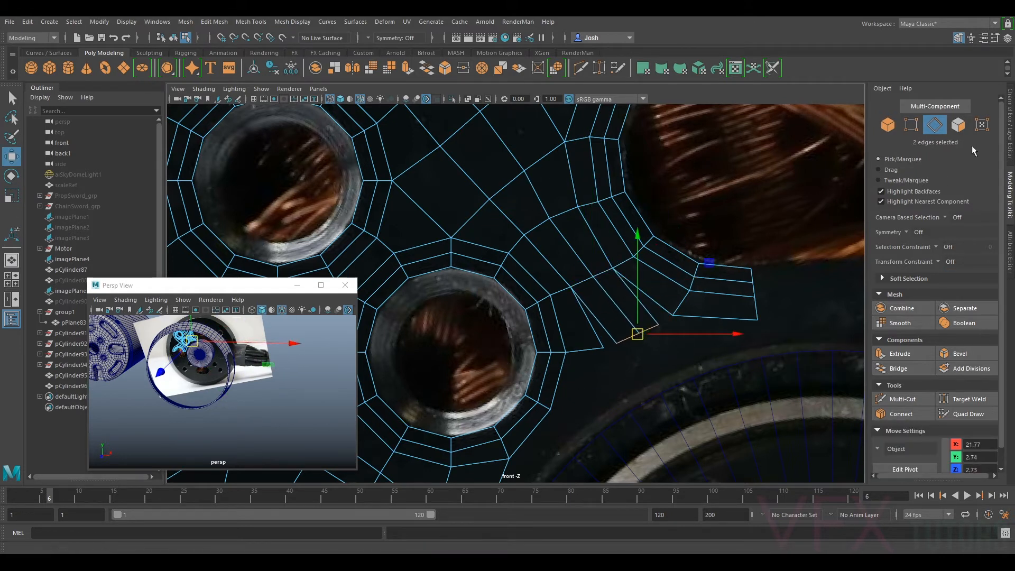
- Target-weld the extruded faces' end vertices onto the neighbouring strip corners to close the gap
click(911, 125)
click(968, 399)
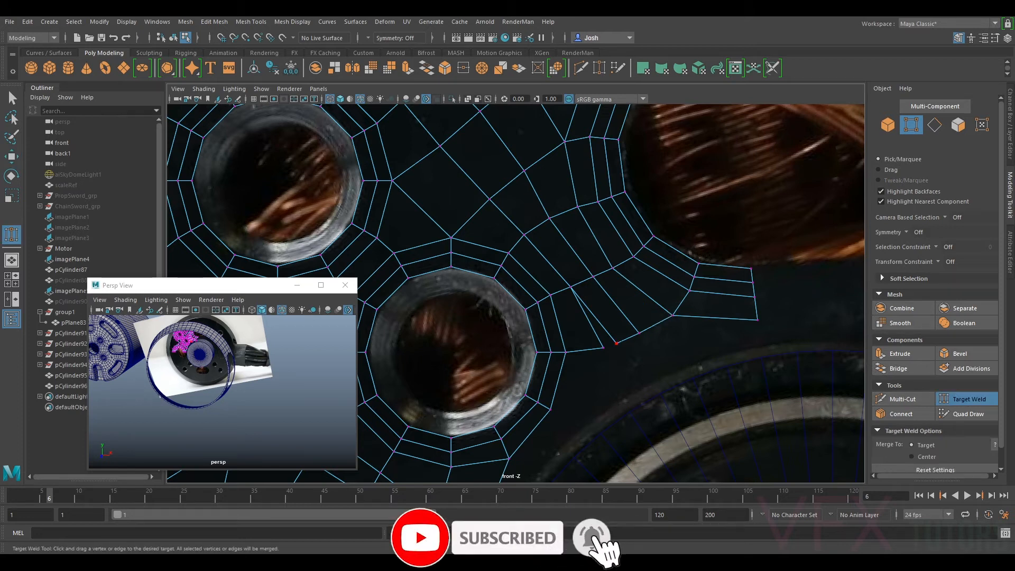
click(972, 399)
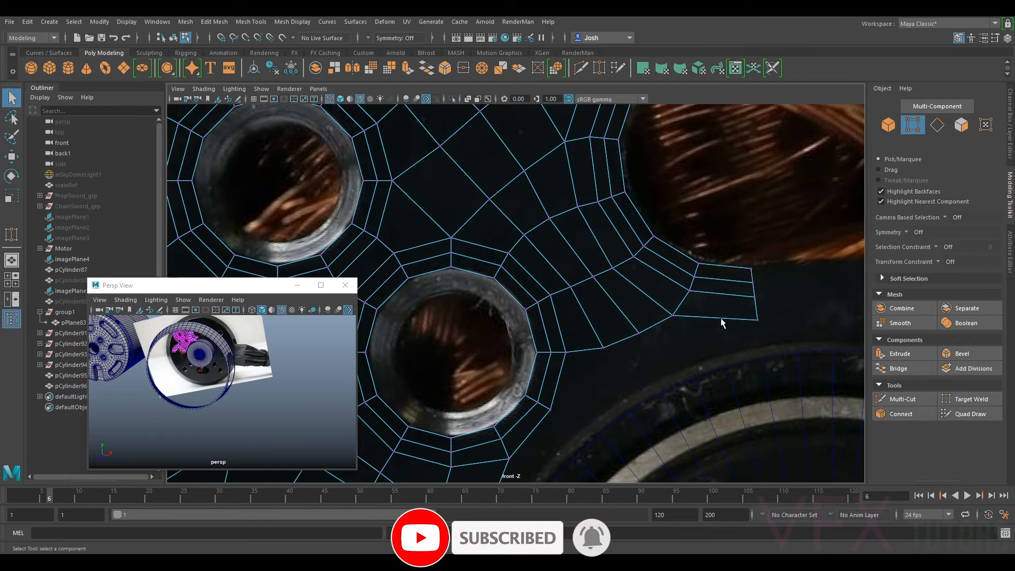
- Reposition the welded strip's lower border vertex and the inner vertices beside the upper large hole
scroll(722, 319, down, 10)
scroll(585, 306, up, 8)
click(586, 336)
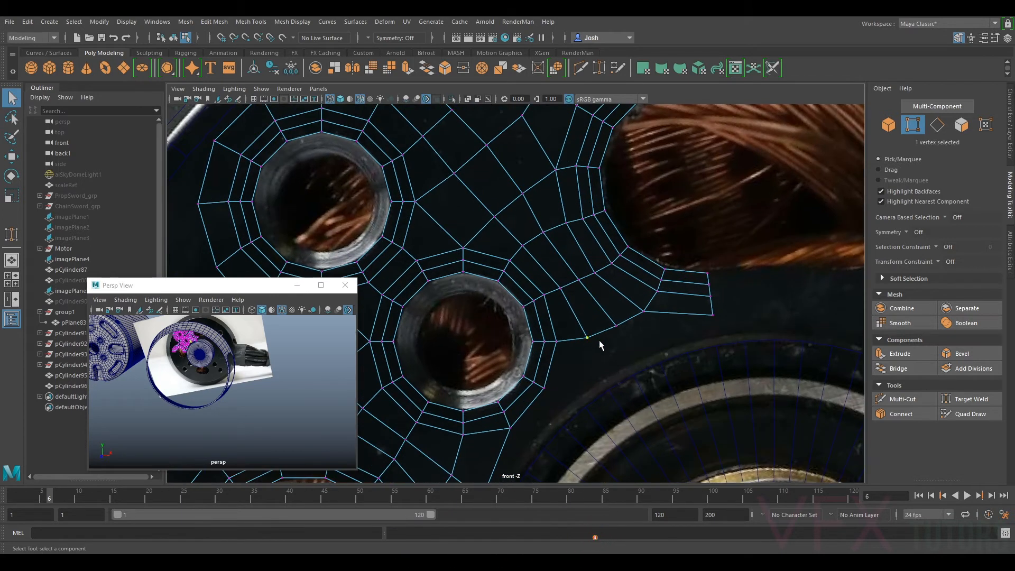
key(w)
drag(587, 342, 678, 243)
scroll(560, 288, up, 2)
click(609, 274)
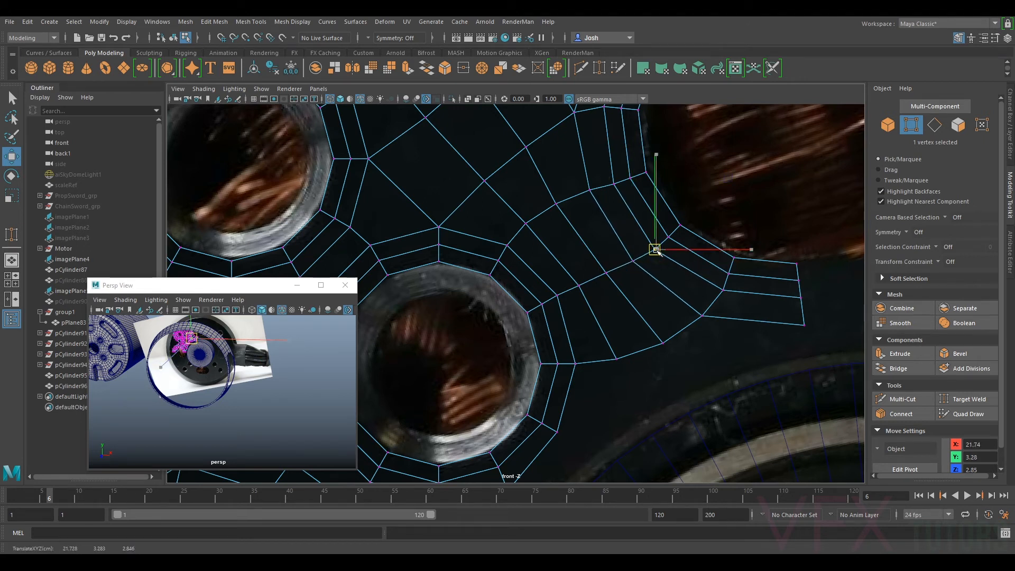
- Reposition the vertices where the upper large hole's ring meets the small holes' strips to even out the surrounding quads
alt+middle_drag(594, 197, 608, 241)
click(606, 240)
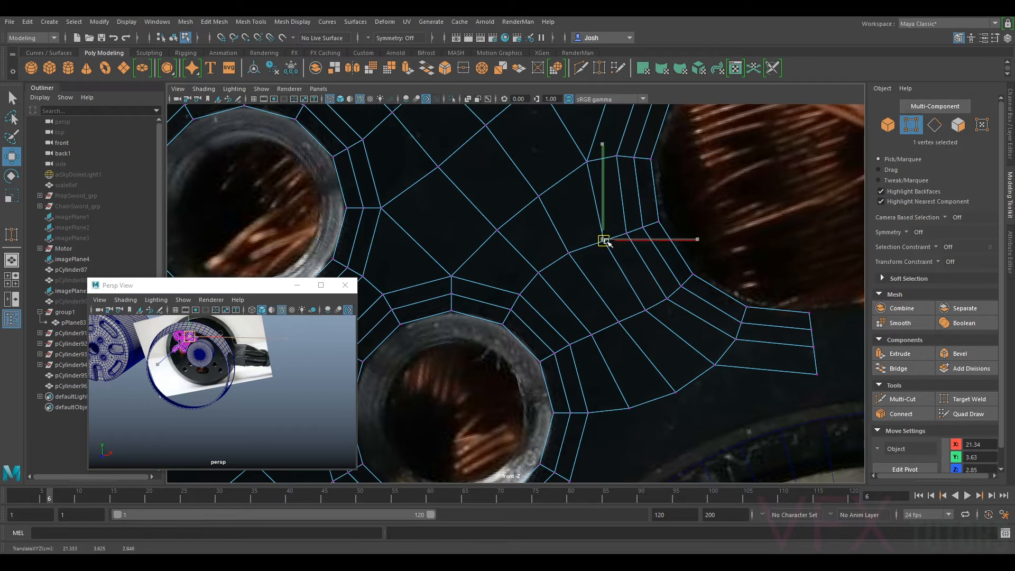
click(569, 253)
drag(570, 254, 540, 273)
alt+middle_drag(592, 196, 601, 249)
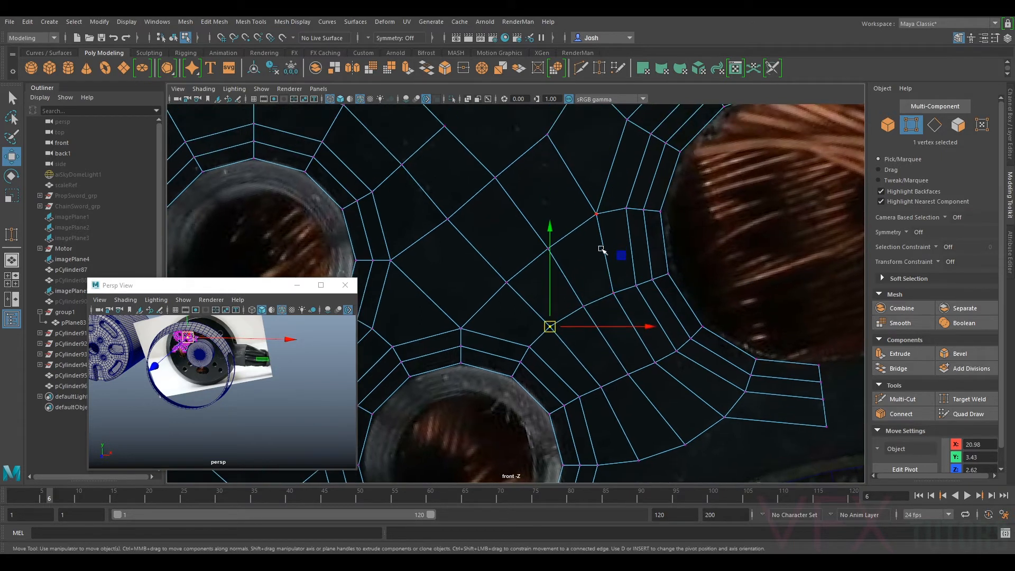
click(603, 213)
scroll(585, 340, down, 5)
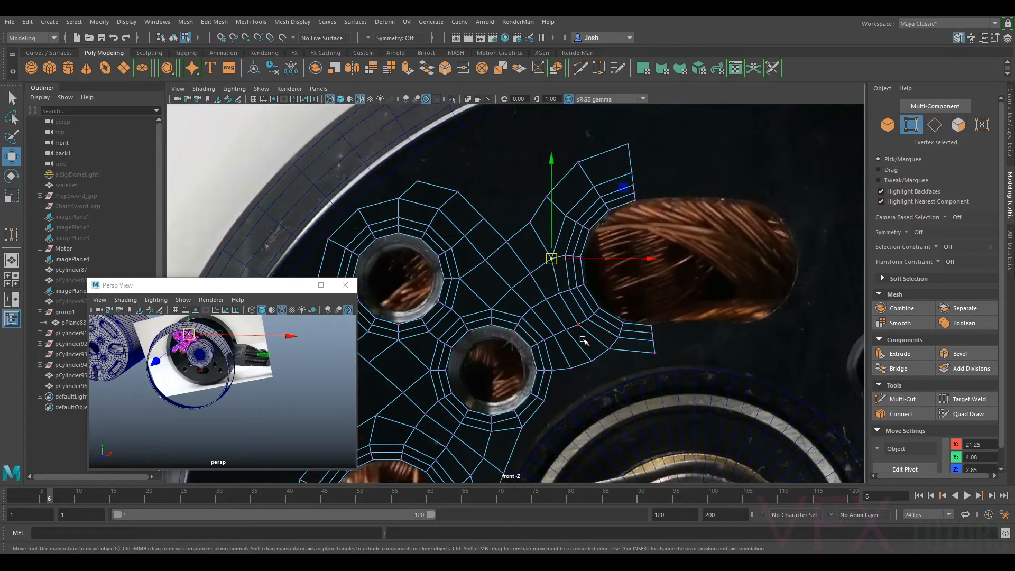
scroll(564, 295, up, 3)
click(564, 295)
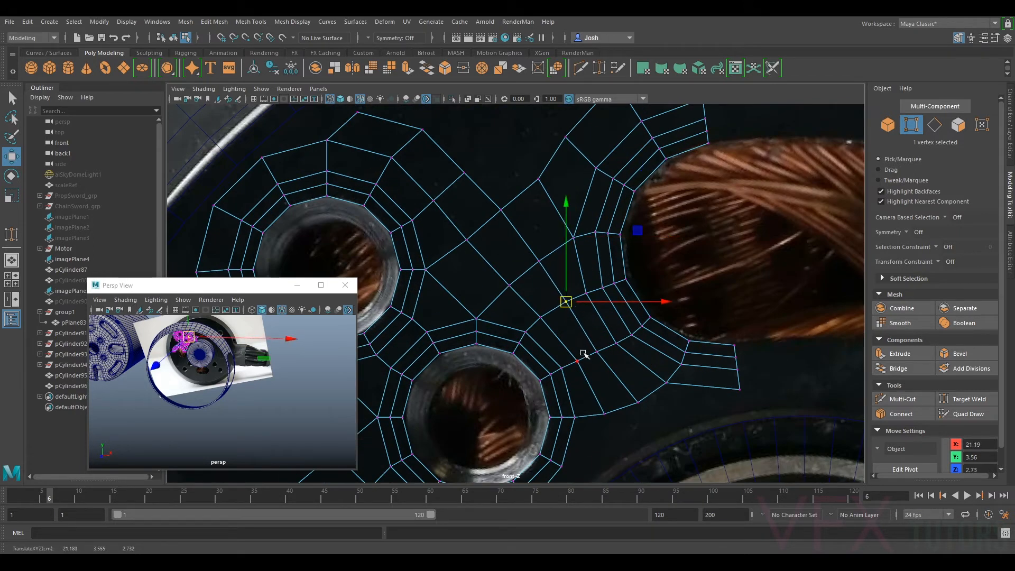
click(544, 323)
- Reposition the lower border vertices between the central small hole and the upper large hole's strip to smooth the outline
scroll(547, 316, down, 5)
scroll(630, 279, up, 4)
scroll(630, 280, up, 2)
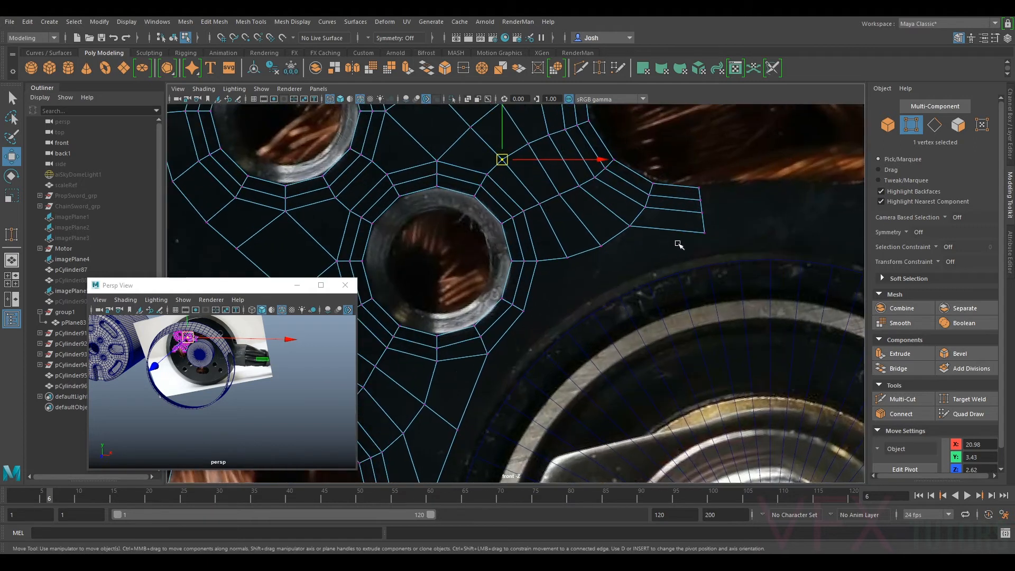
alt+middle_drag(679, 280, 634, 210)
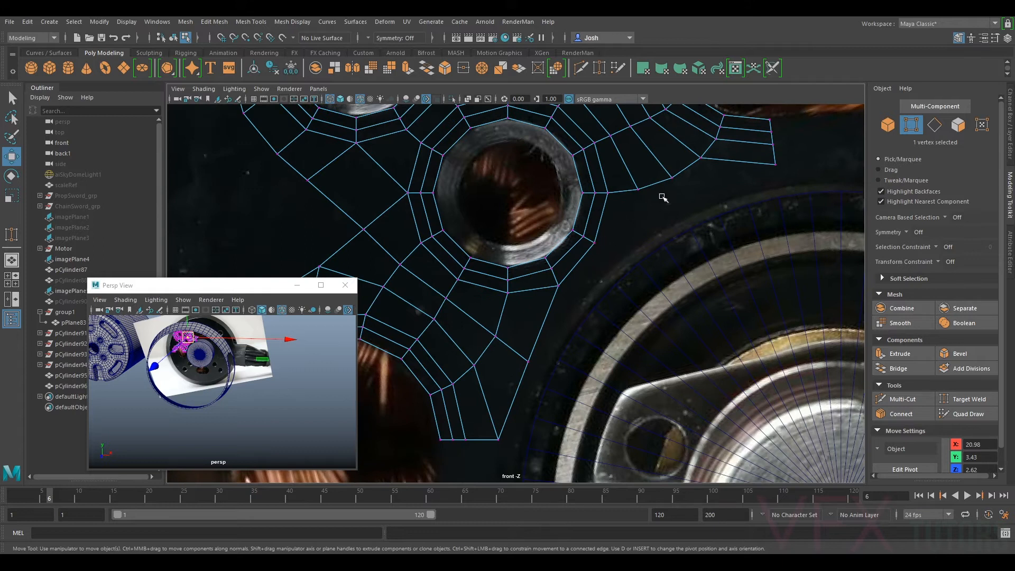
alt+middle_drag(722, 172, 711, 210)
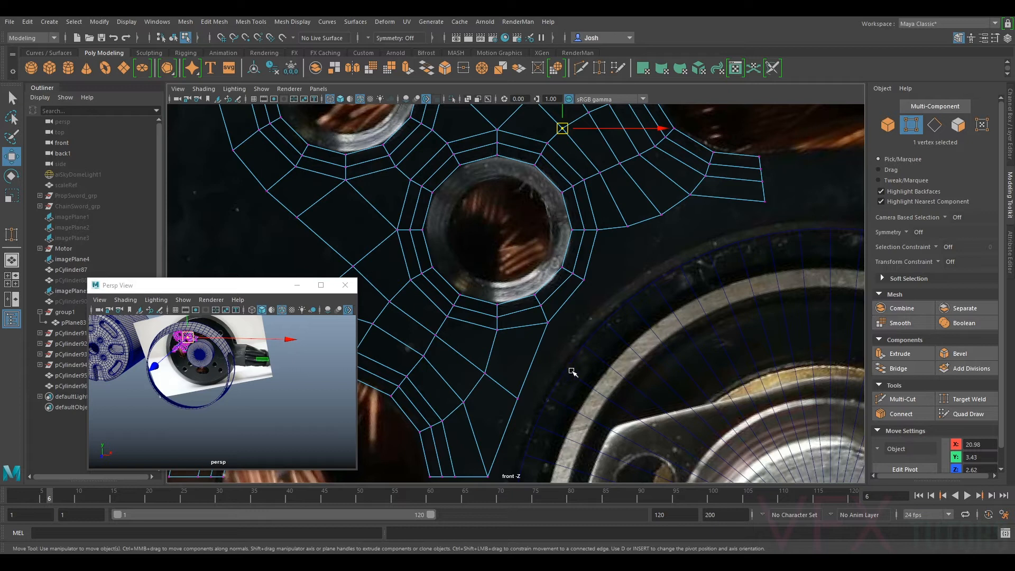
alt+middle_drag(573, 372, 600, 296)
scroll(547, 368, down, 2)
scroll(550, 309, up, 1)
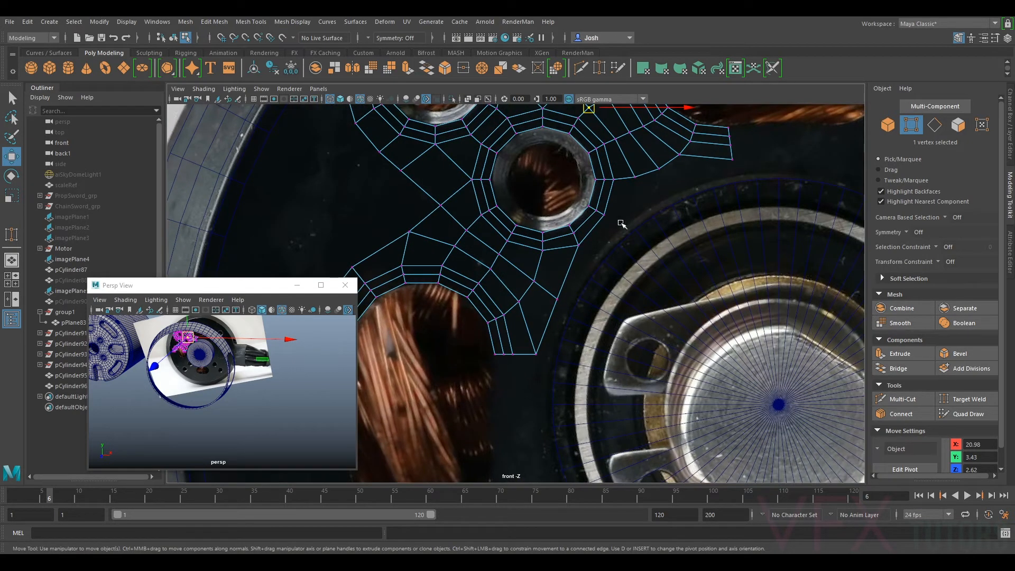
click(934, 127)
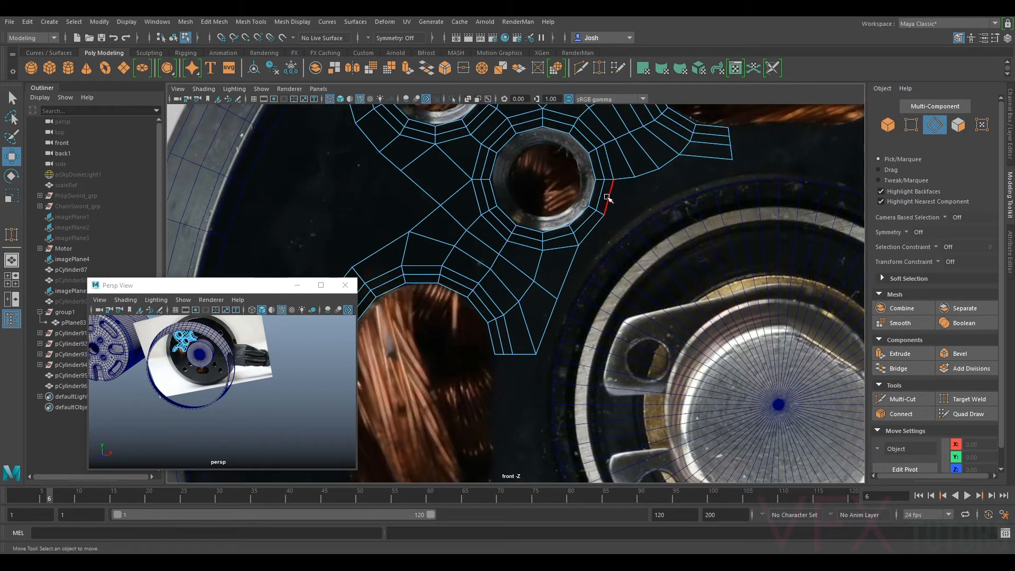
alt+middle_drag(669, 167, 688, 231)
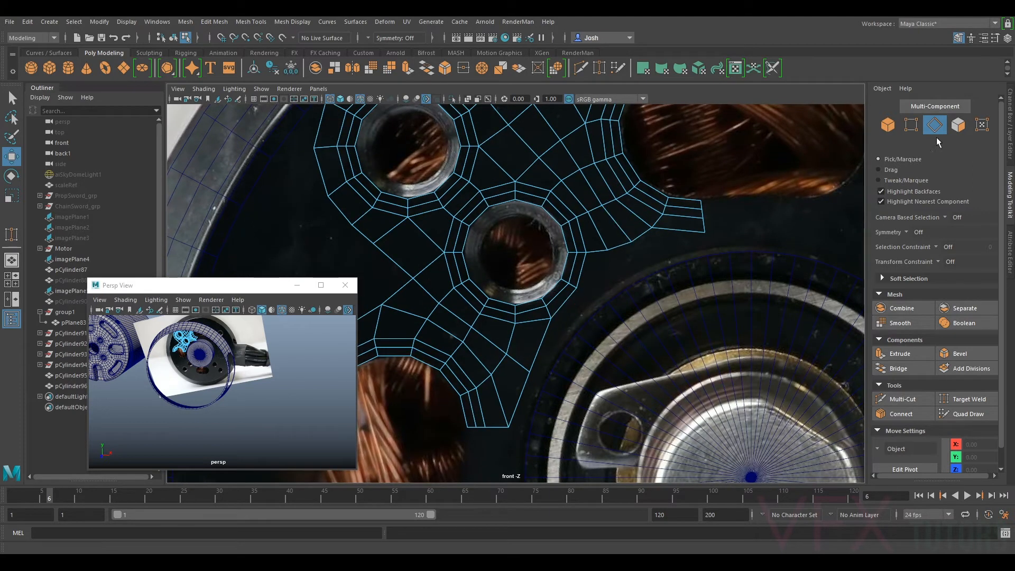
click(911, 125)
click(608, 249)
scroll(668, 220, up, 3)
drag(650, 229, 682, 210)
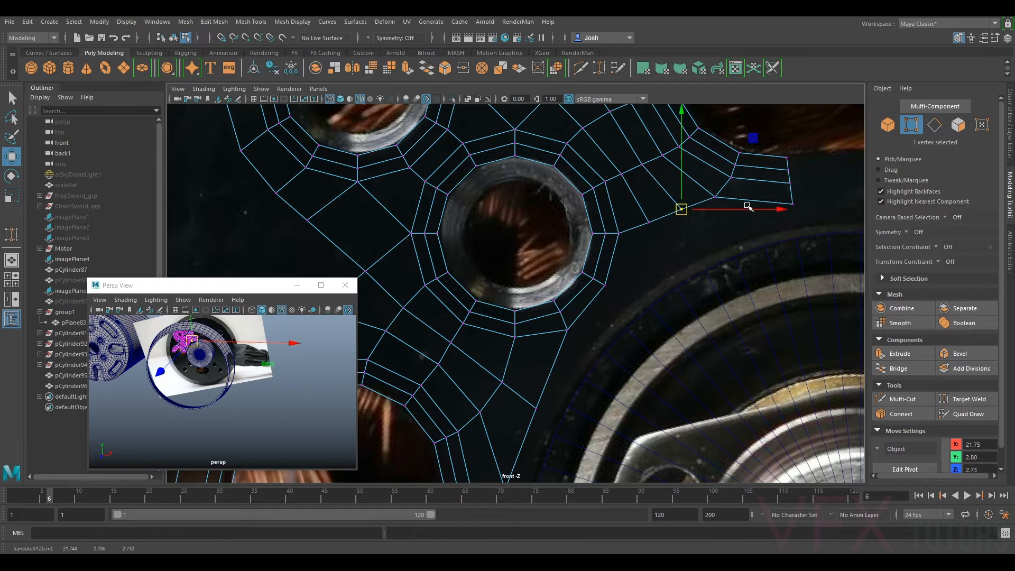
- Extrude the eight border edges facing the motor shaft, from the upper large hole to the lower-left one, outward into a narrow strip
alt+right_drag(750, 208, 699, 239)
alt+middle_drag(698, 239, 681, 238)
alt+right_drag(550, 259, 605, 292)
alt+middle_drag(605, 291, 643, 257)
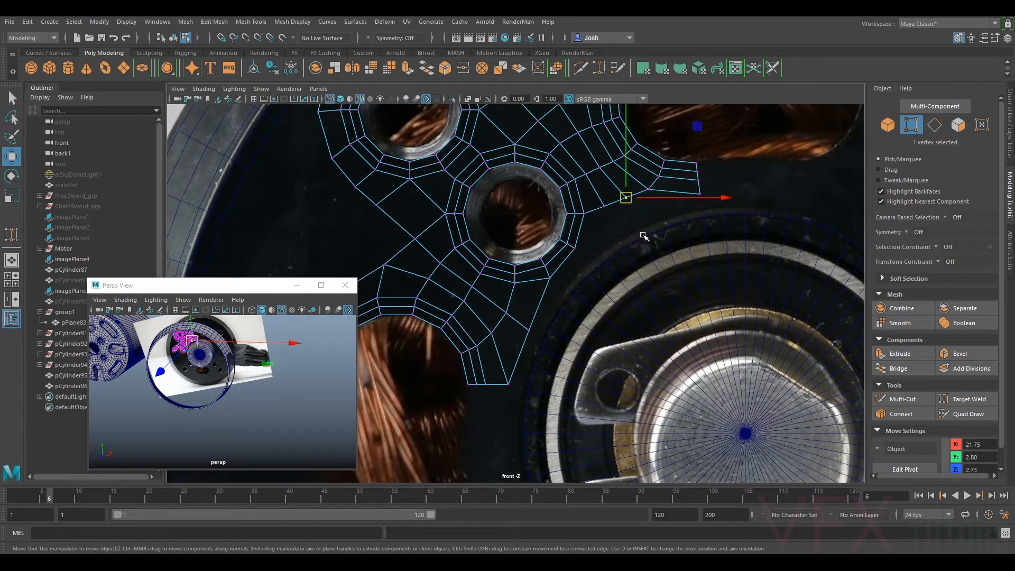
alt+right_drag(645, 238, 650, 211)
click(935, 125)
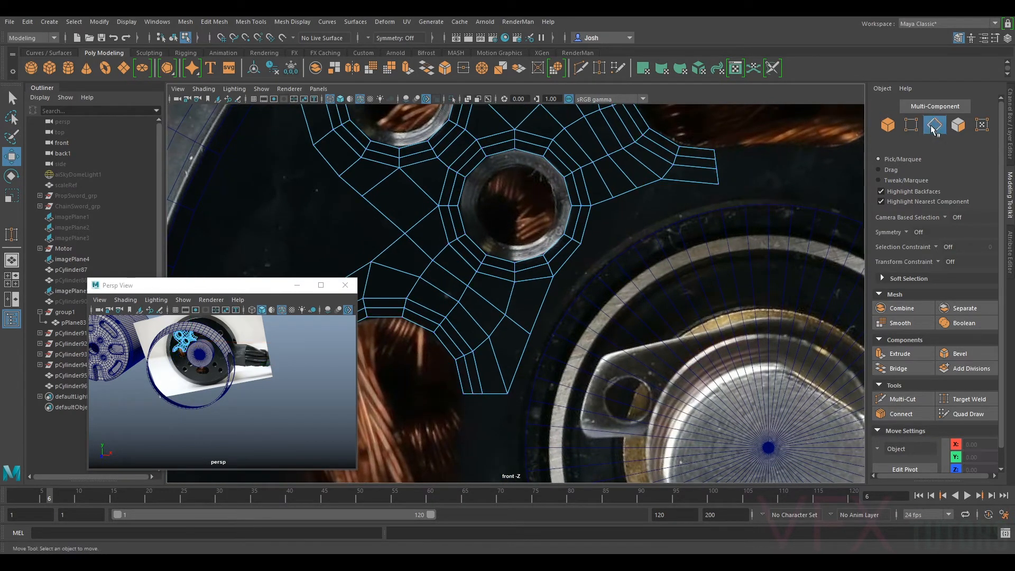
click(690, 181)
shift+click(644, 186)
shift+click(608, 199)
shift+click(589, 224)
shift+click(589, 224)
shift+click(567, 260)
shift+click(541, 305)
shift+click(520, 364)
key(ctrl+z)
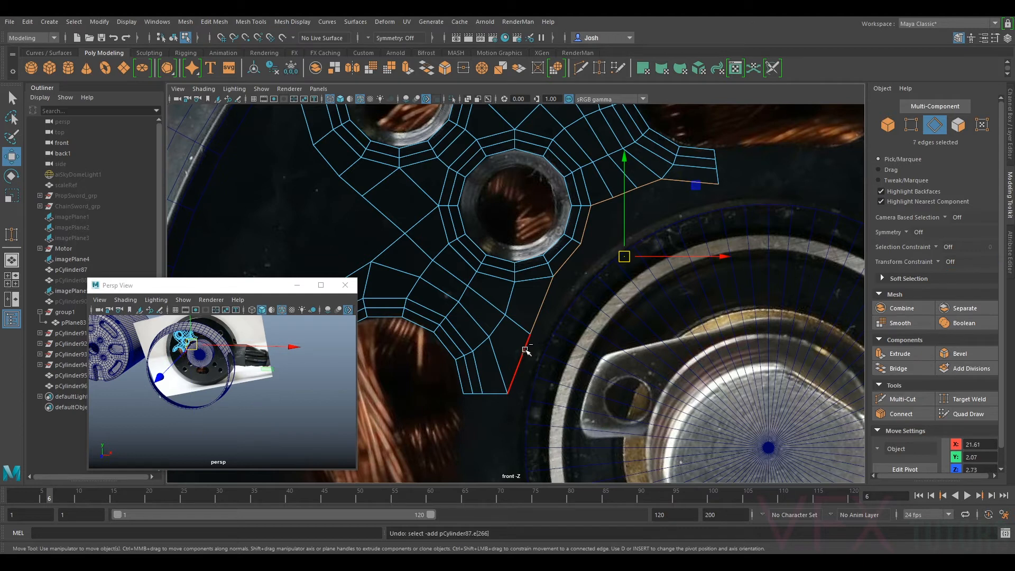
ctrl+click(544, 275)
shift+click(544, 300)
shift+click(526, 351)
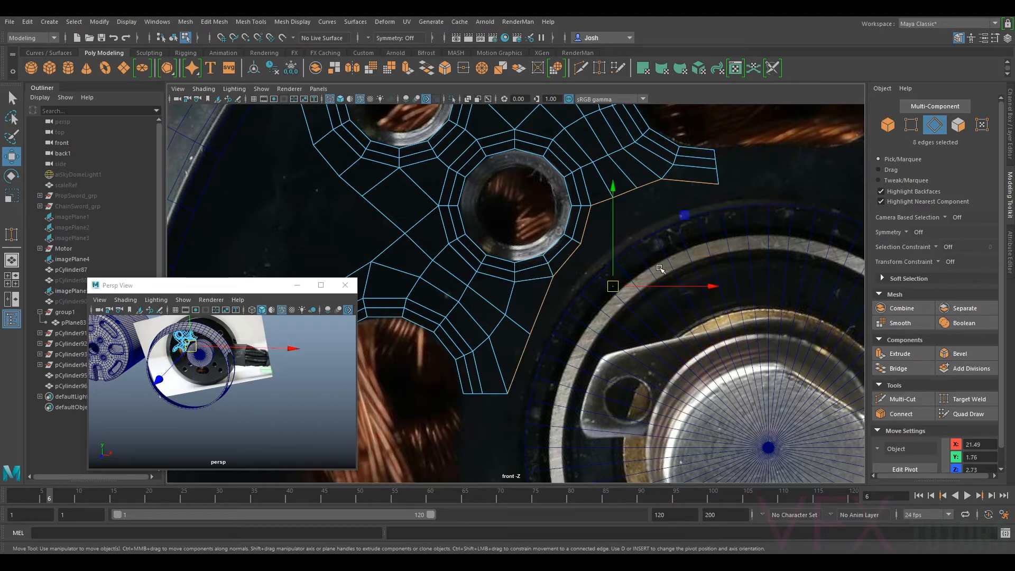
key(ctrl+e)
drag(571, 270, 595, 284)
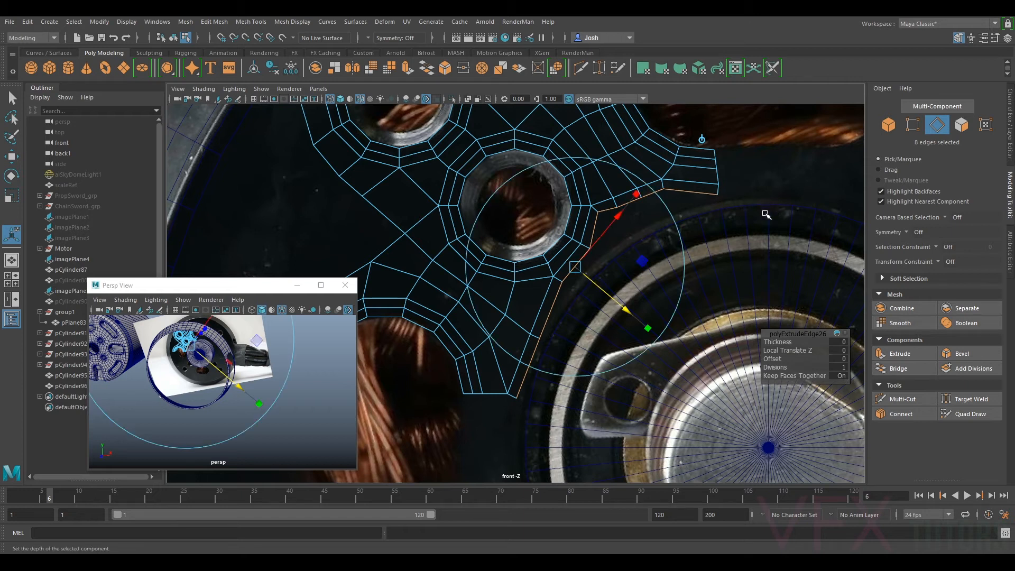
click(681, 192)
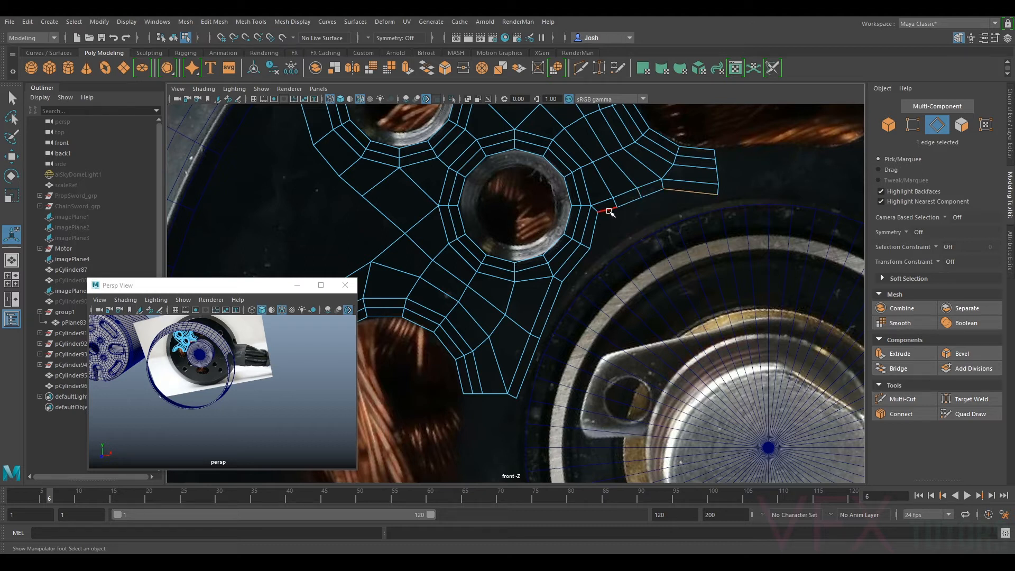
key(q)
- Select the cylinder over the motor shaft and set its axis subdivisions to 32
click(888, 125)
click(768, 344)
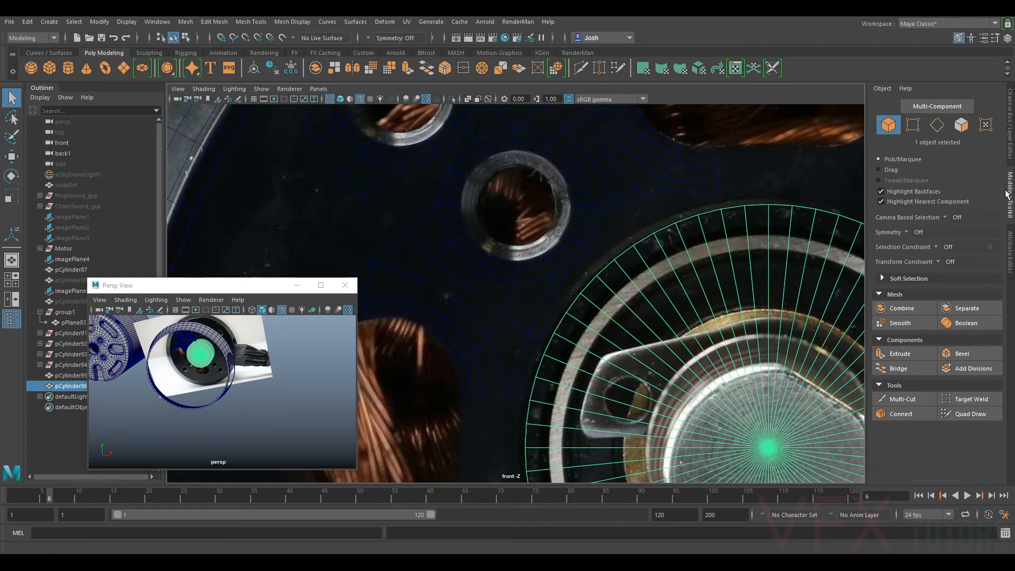
click(1011, 252)
click(888, 108)
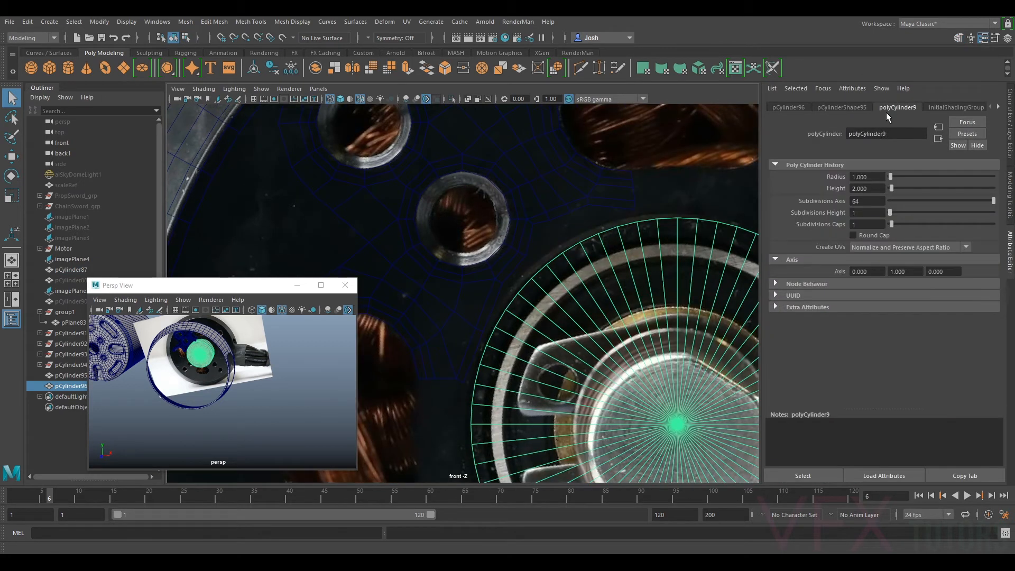
drag(982, 201, 936, 198)
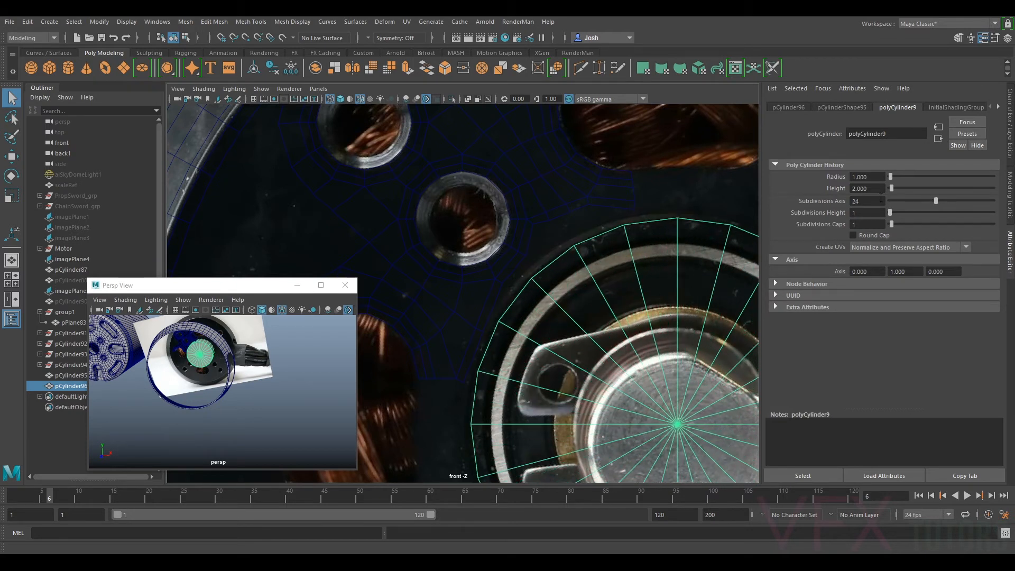
text(32)
key(Return)
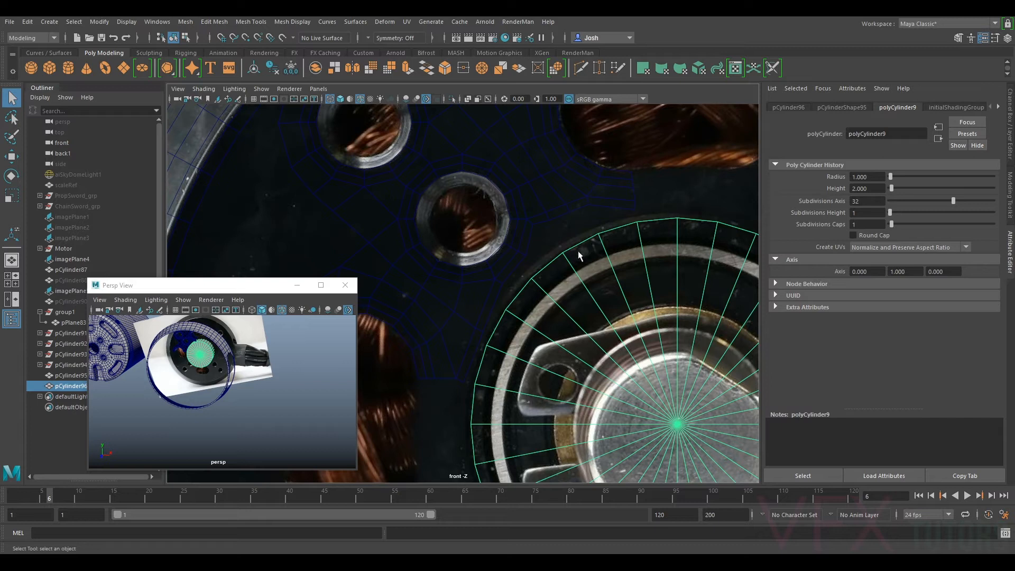
- Set the shaft cylinder's axis subdivisions to 34 and compare its divisions with the plate mesh's inner border
alt+middle_drag(499, 383, 527, 347)
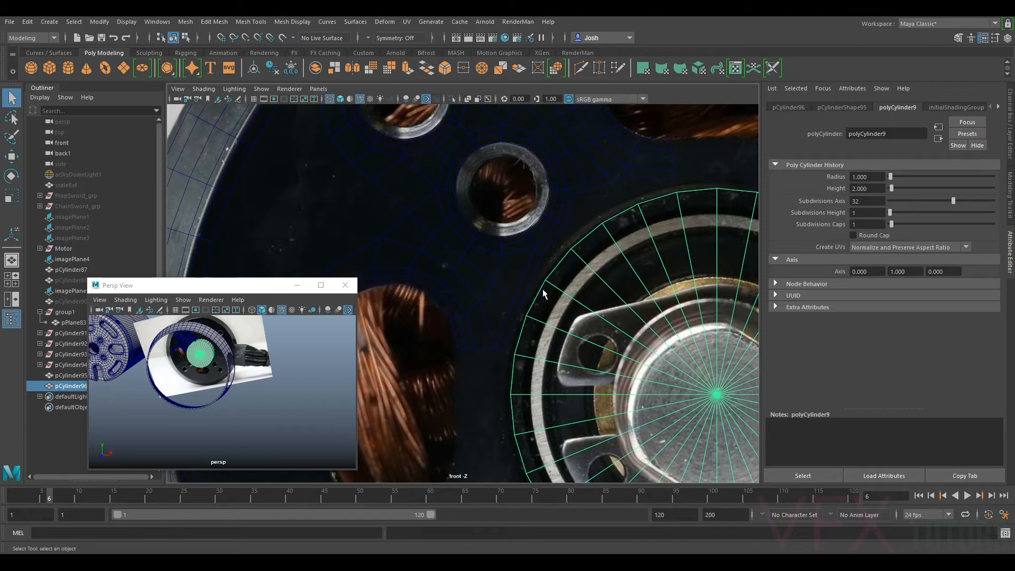
double_click(871, 204)
text(34)
key(Return)
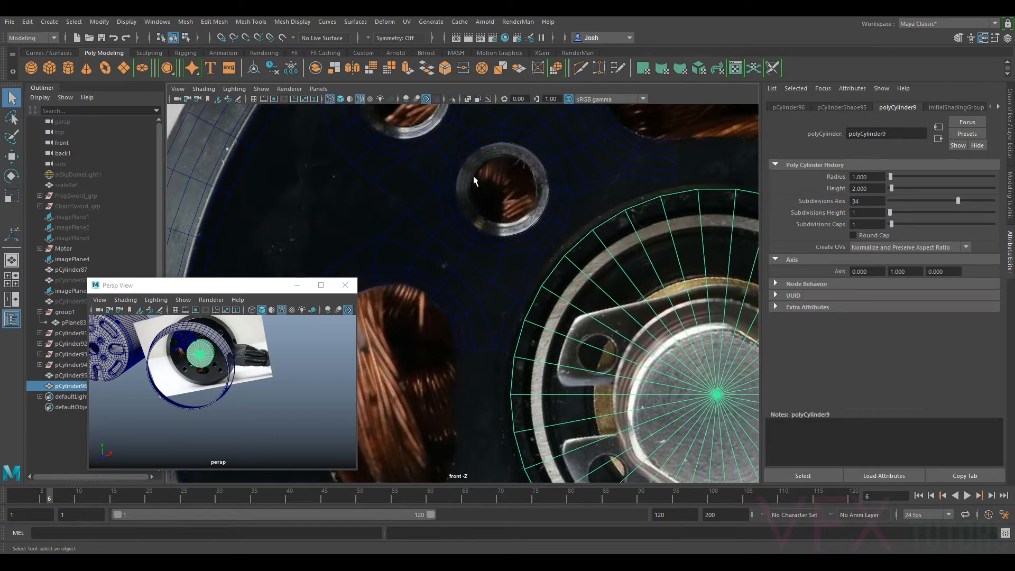
alt+middle_drag(579, 339, 606, 308)
scroll(606, 307, up, 2)
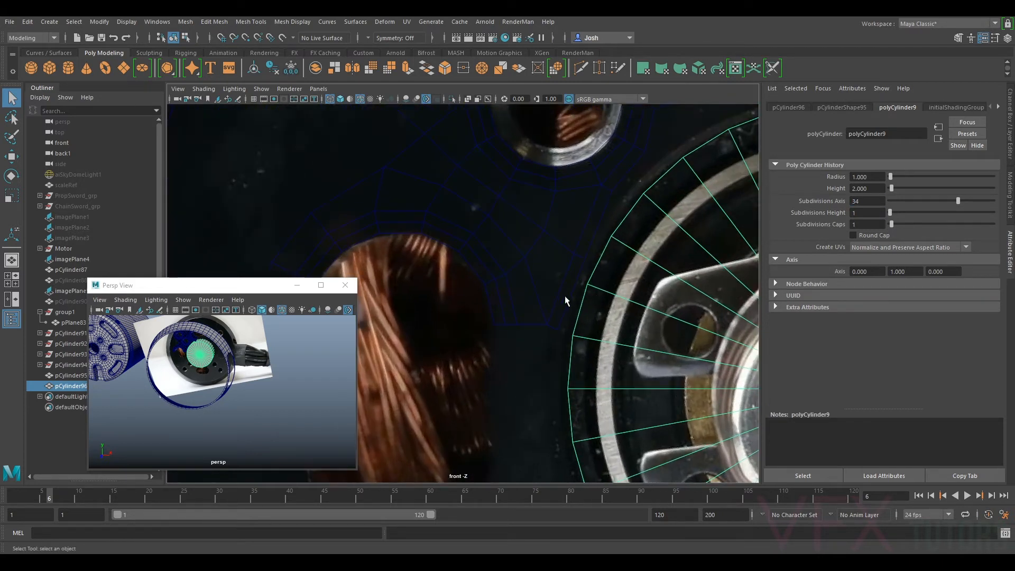
click(565, 296)
click(581, 252)
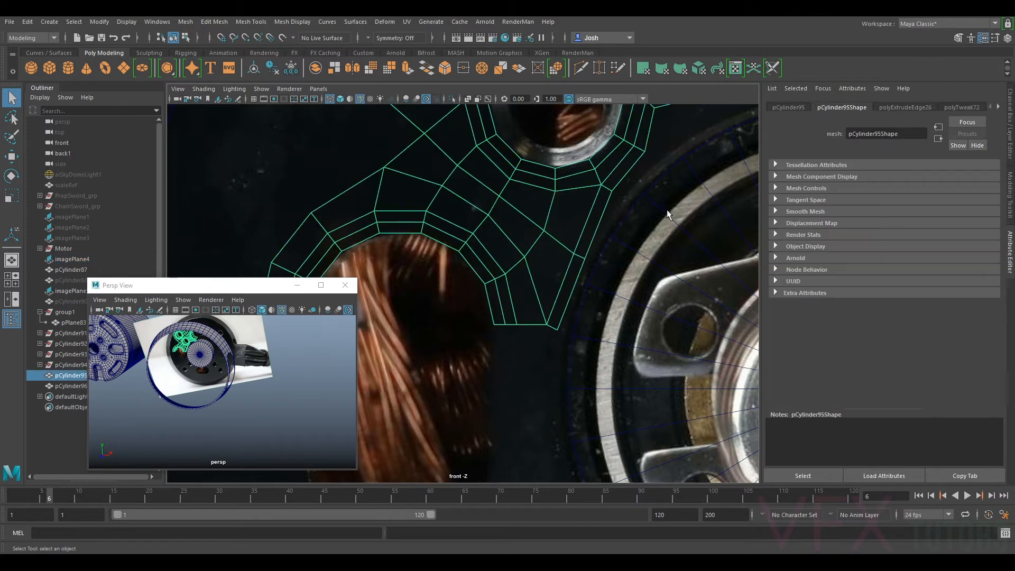
scroll(587, 254, down, 5)
click(579, 291)
scroll(562, 313, up, 2)
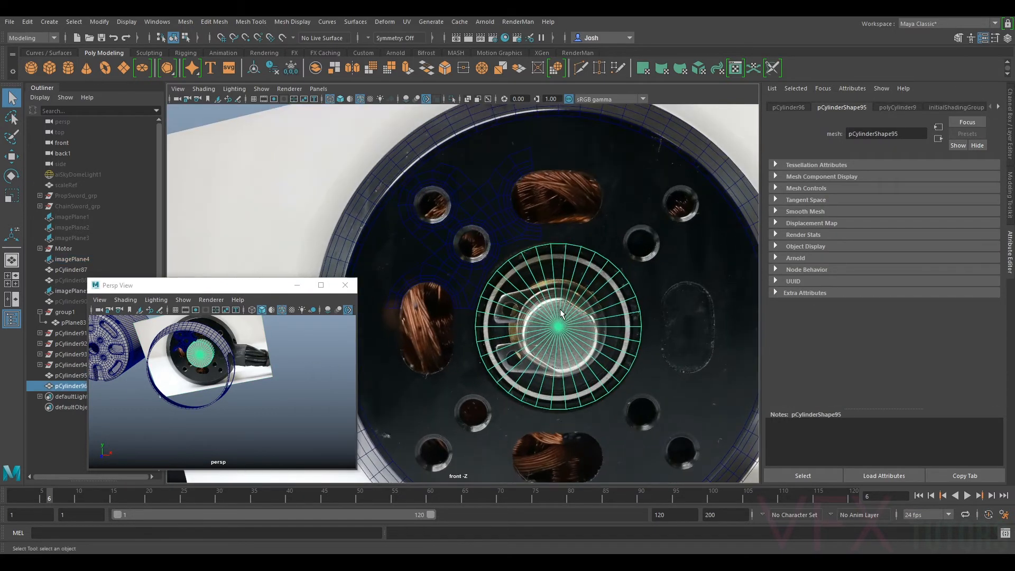
scroll(569, 326, up, 1)
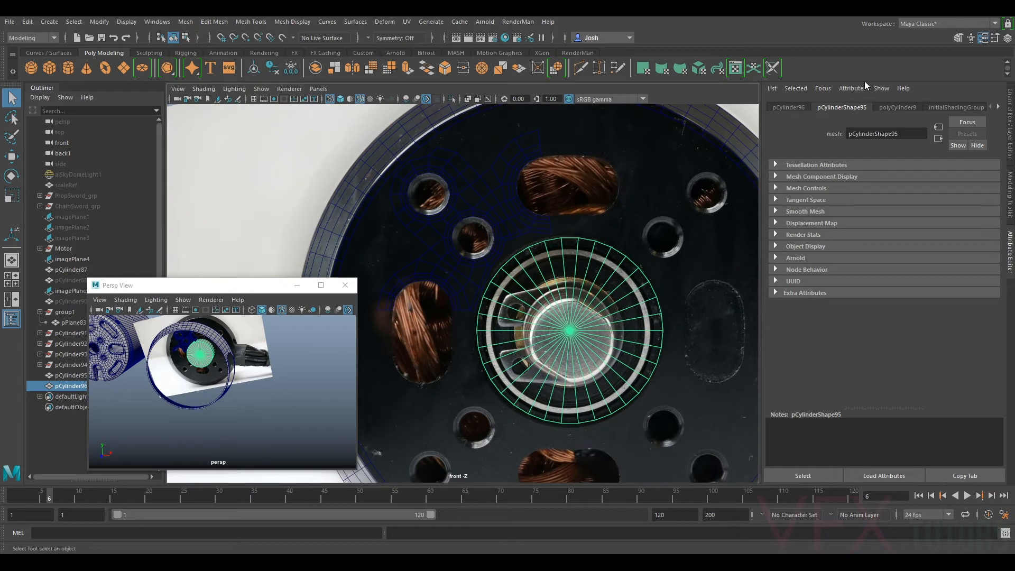
- Try 35 axis subdivisions on the shaft cylinder, then set the value to 36
click(897, 107)
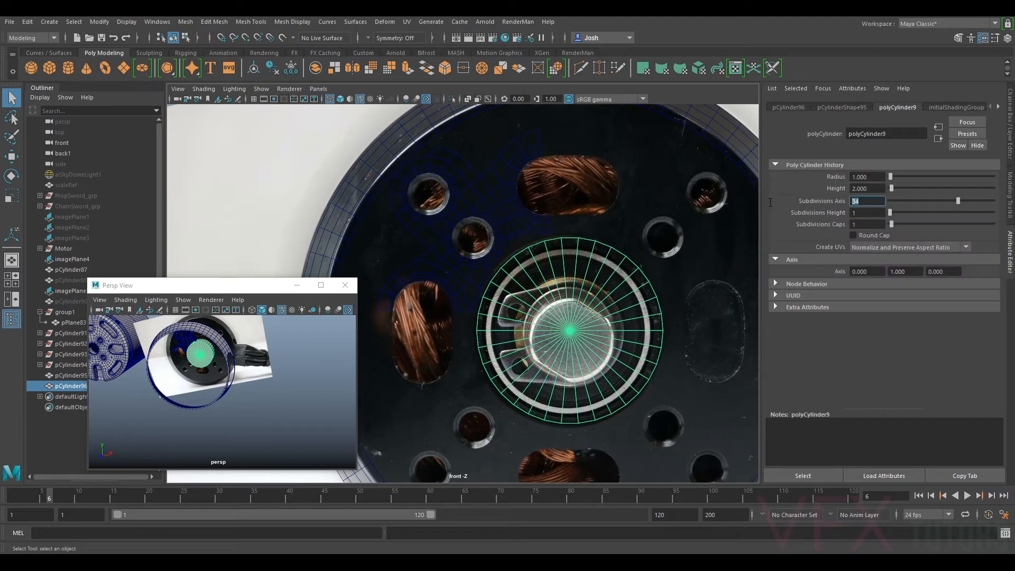
text(35)
key(Return)
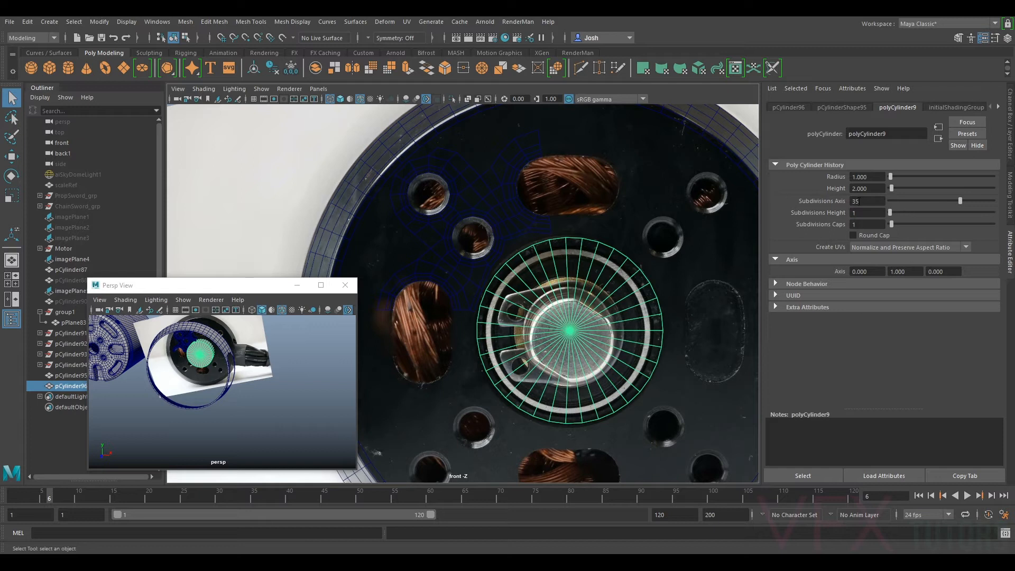
text(36)
key(Return)
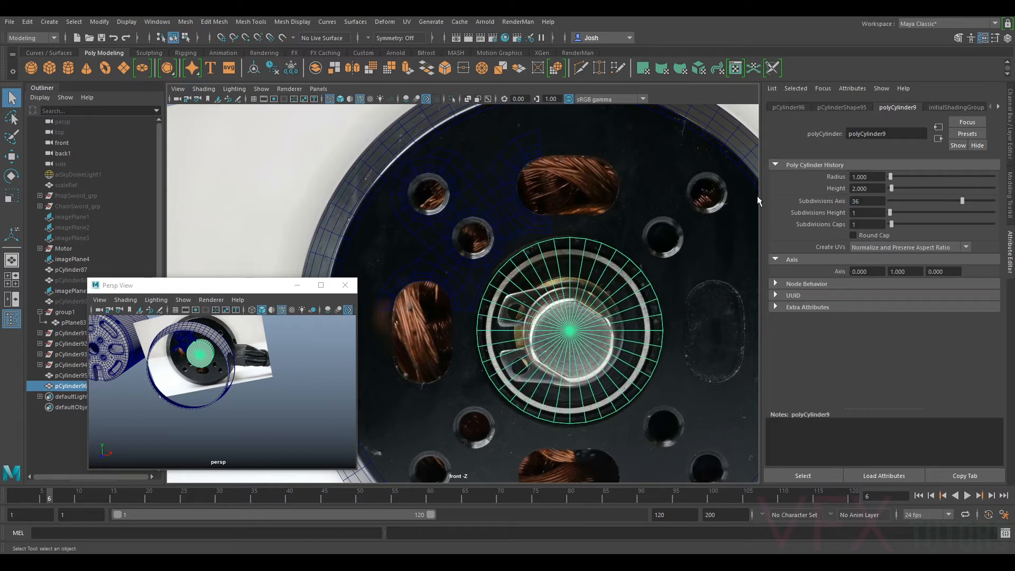
scroll(559, 234, up, 3)
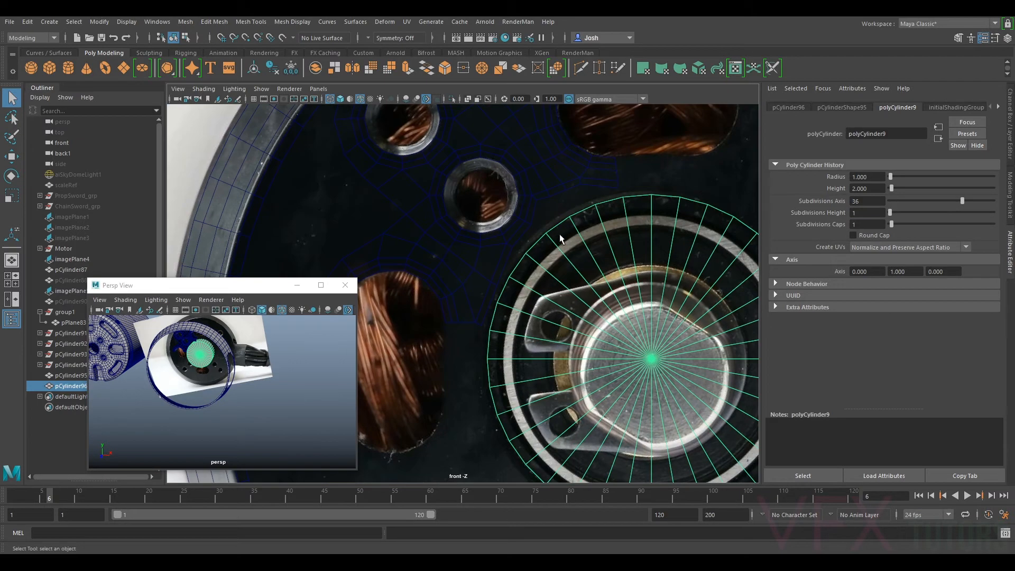
- Try moving the strip's lower border vertices beside the lower-left large hole toward the cylinder's divisions, then undo the moves
click(596, 173)
click(545, 192)
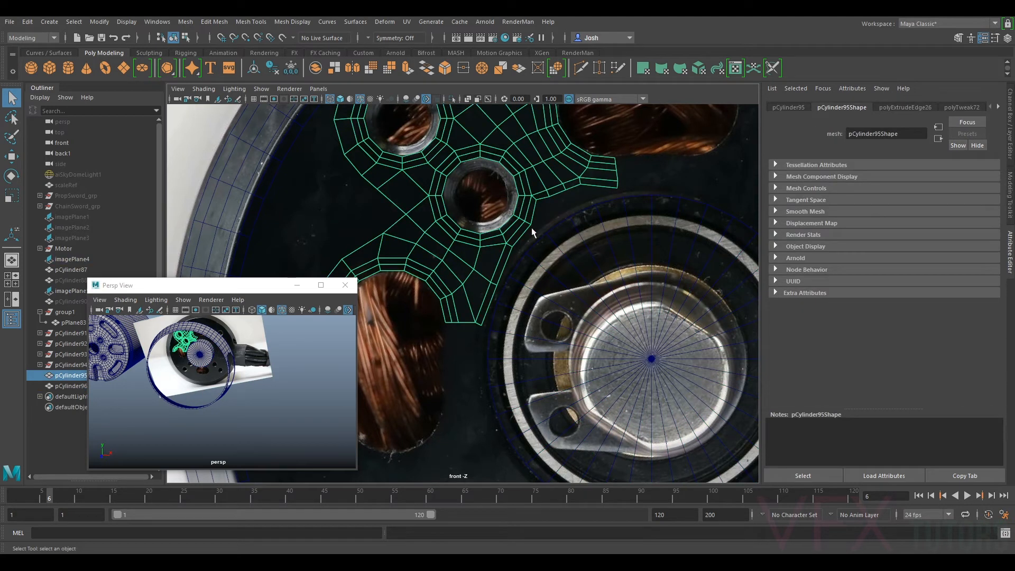
click(1011, 193)
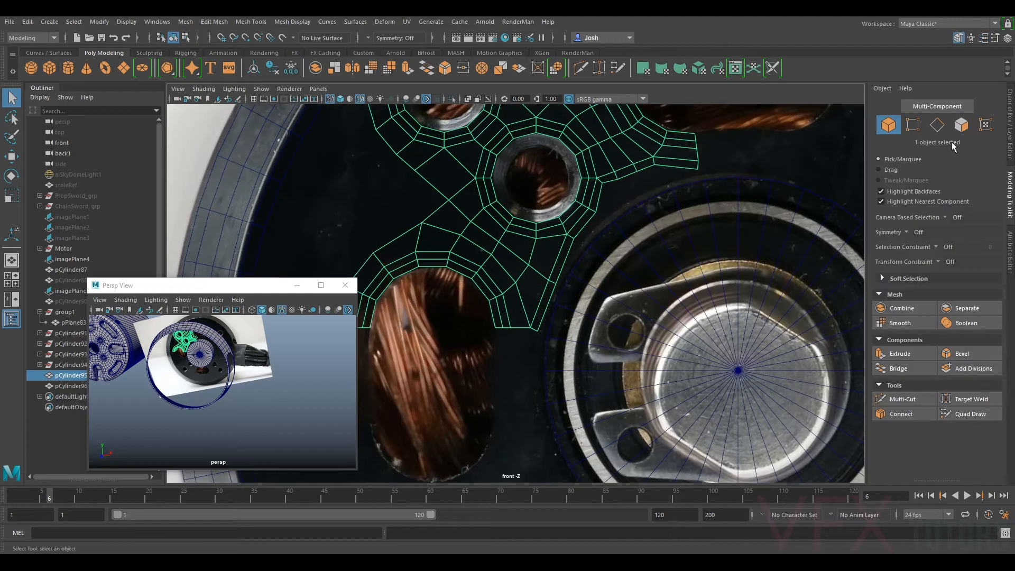
click(913, 125)
scroll(586, 293, up, 5)
click(560, 292)
key(w)
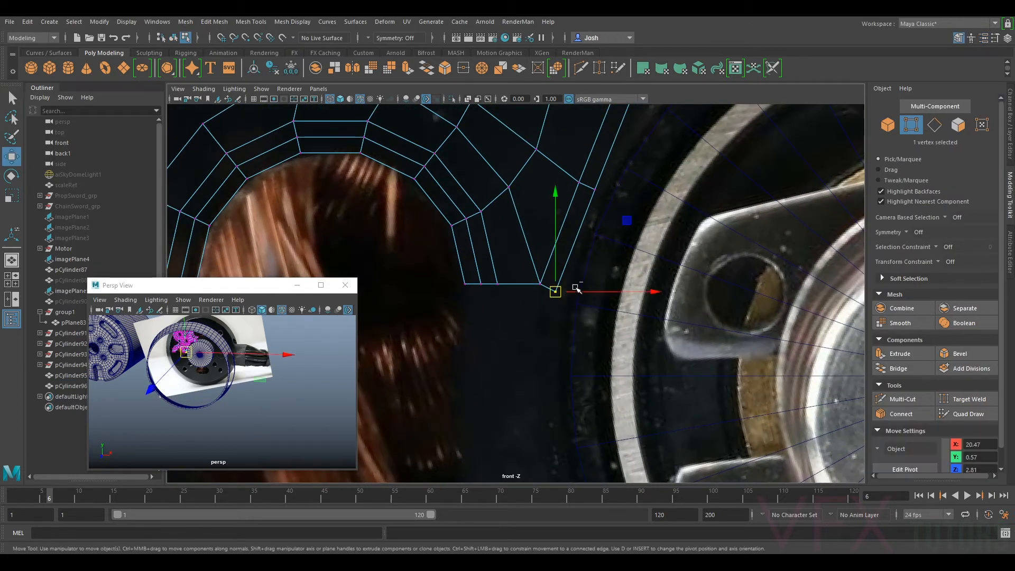
drag(556, 294, 595, 231)
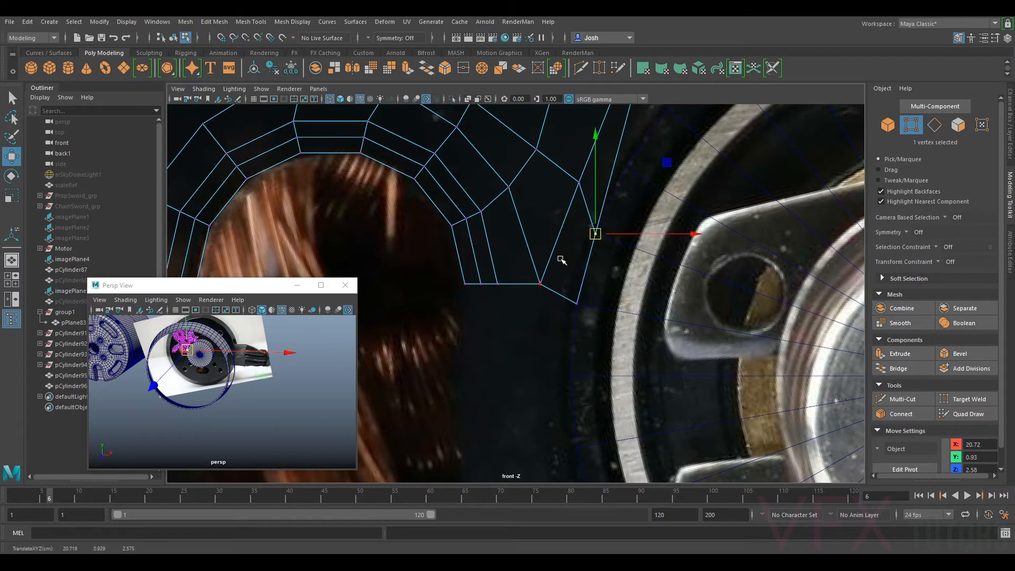
scroll(660, 233, down, 4)
key(ctrl+z)
key(ctrl+z)
key(ctrl+z)
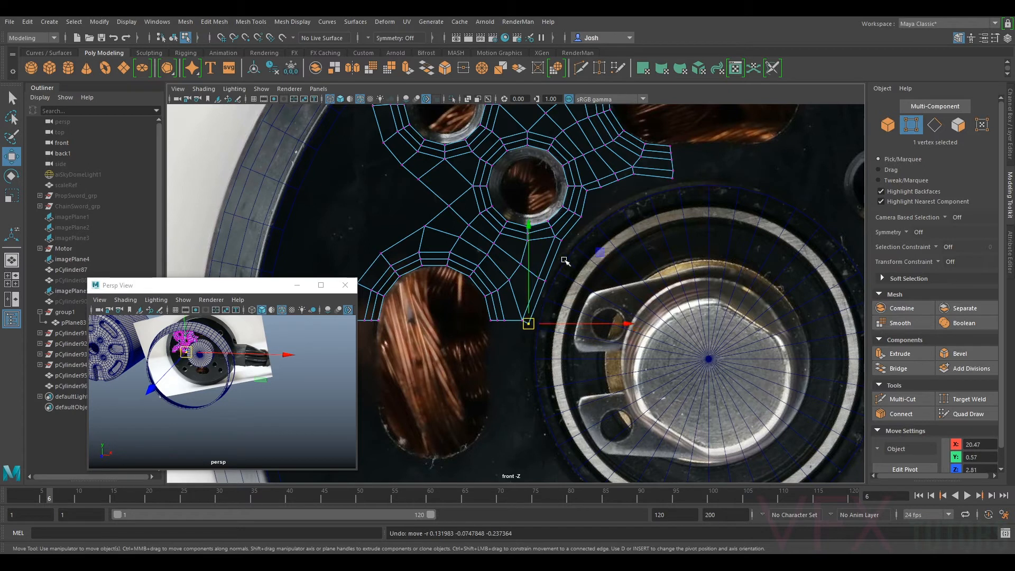
- Reposition the strip's vertices beside the lower-left large hole to follow the shaft's curve
scroll(559, 284, up, 5)
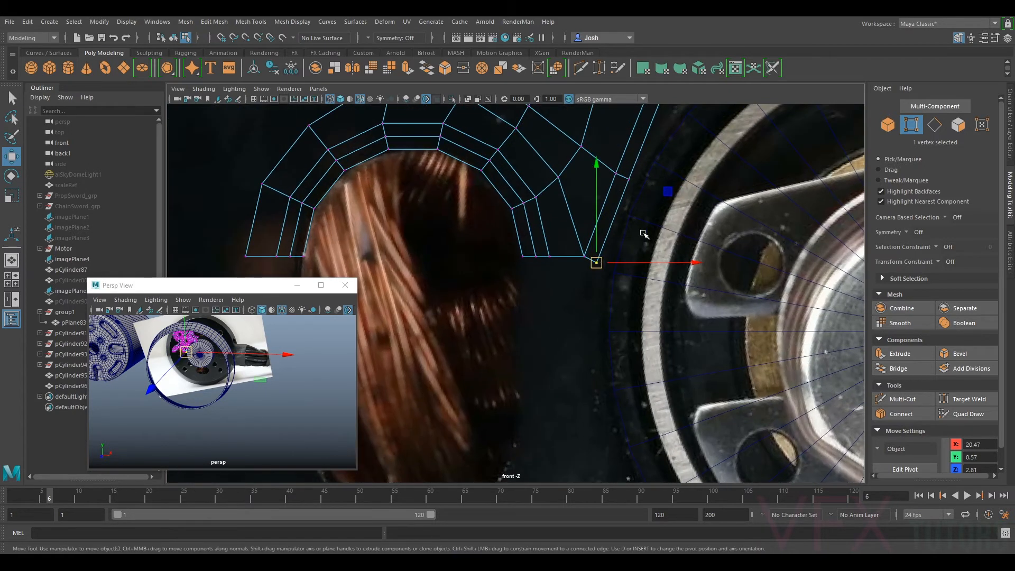
mouse_move(558, 293)
mouse_down()
mouse_move(586, 330)
mouse_move(567, 310)
mouse_up()
alt+middle_drag(641, 246, 582, 310)
mouse_move(538, 280)
mouse_down()
mouse_move(571, 317)
mouse_move(538, 290)
mouse_up()
alt+middle_drag(650, 241, 619, 328)
drag(590, 199, 582, 252)
alt+middle_drag(582, 252, 550, 300)
- Reposition the strip's vertices around the central small hole and toward the upper large hole to smooth the arc
drag(551, 305, 606, 253)
drag(619, 220, 632, 238)
mouse_move(747, 215)
mouse_down()
mouse_move(730, 245)
mouse_move(735, 222)
mouse_up()
drag(669, 211, 610, 251)
middle_drag(572, 271, 580, 308)
drag(539, 304, 568, 323)
alt+middle_drag(572, 324, 613, 300)
drag(591, 287, 590, 286)
- Extrude the plate's eight shaft-facing border edges outward into a second narrow strip
right_click(730, 200)
right_click(729, 200)
click(909, 157)
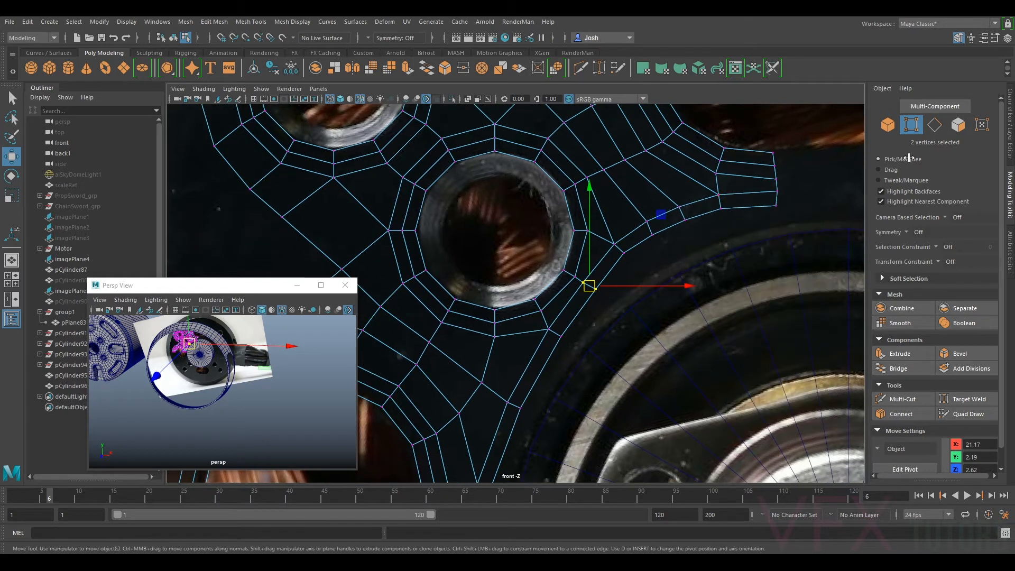
click(940, 126)
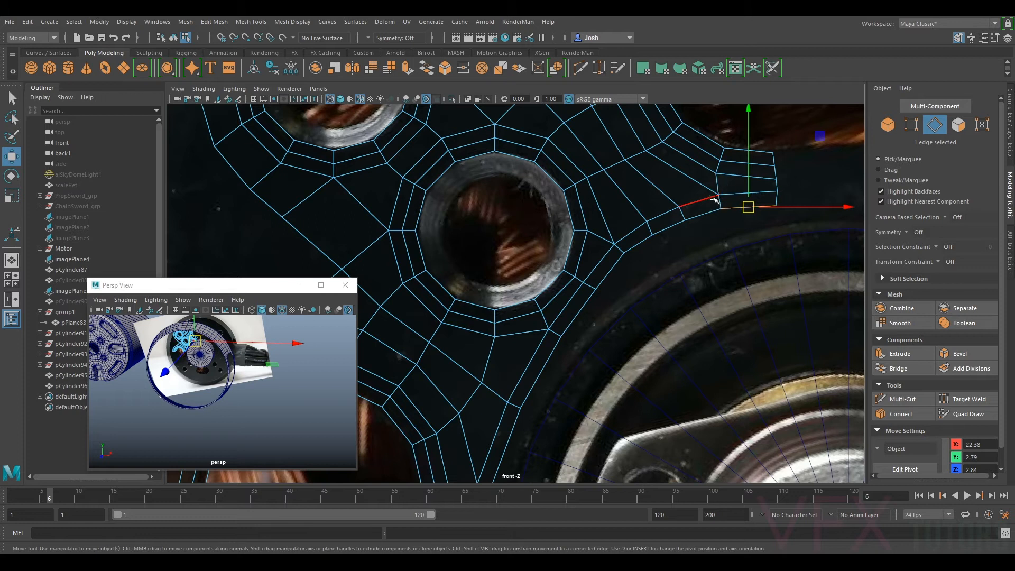
shift+click(705, 214)
shift+click(668, 228)
shift+click(634, 244)
ctrl+shift+click(605, 275)
ctrl+shift+click(568, 324)
ctrl+shift+click(549, 357)
ctrl+shift+click(511, 431)
scroll(549, 395, down, 5)
alt+middle_drag(571, 392, 617, 317)
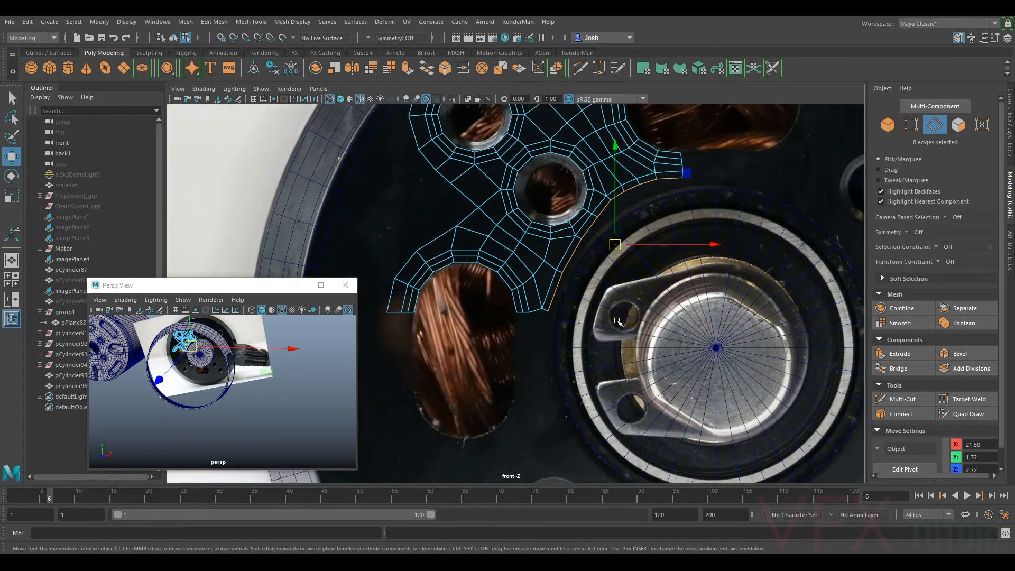
scroll(617, 317, up, 2)
key(ctrl+e)
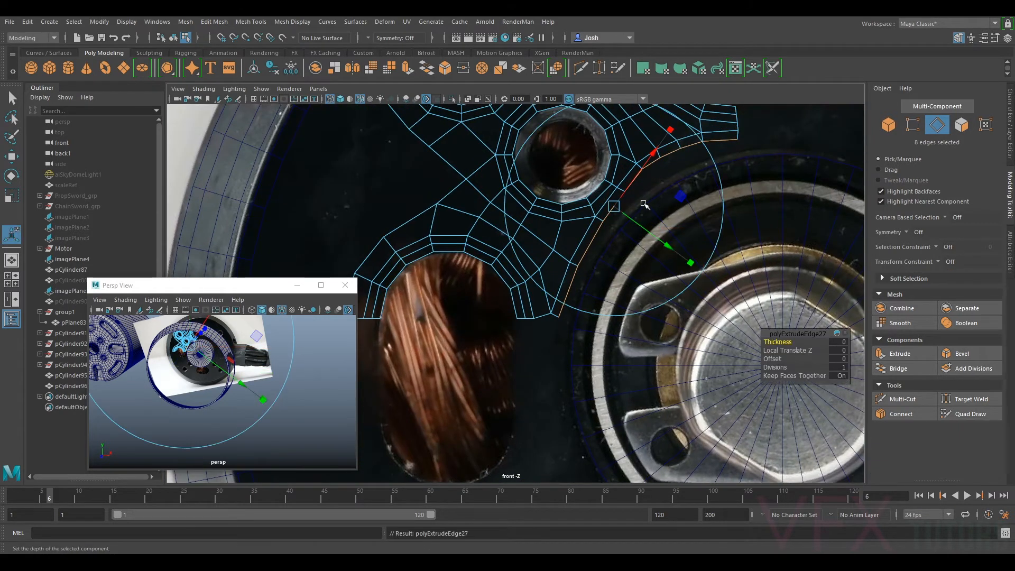
drag(644, 226, 623, 212)
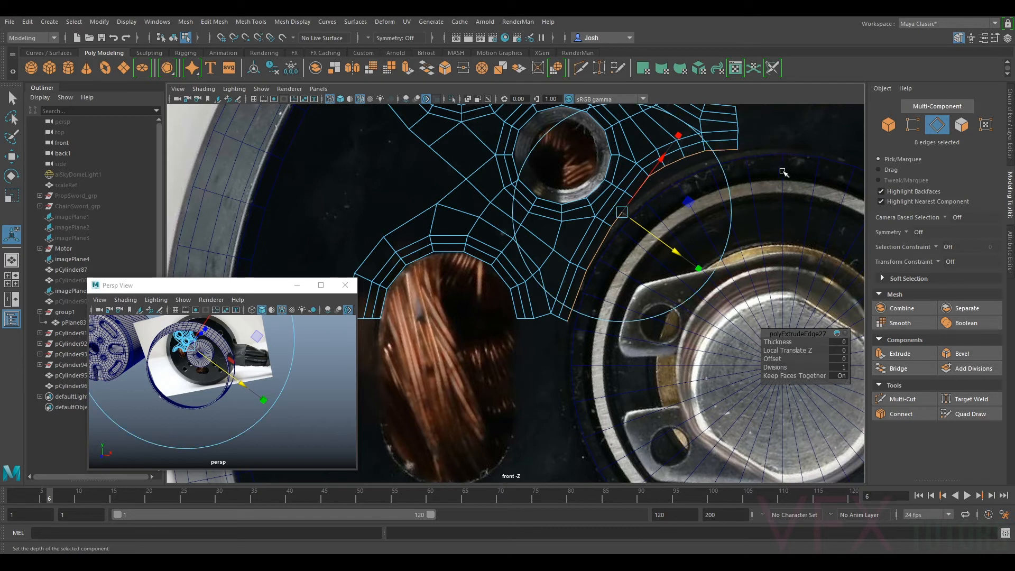
- Scale the shaft cylinder up uniformly to about 2.63 so its rim approaches the plate's new border
alt+middle_drag(783, 172, 721, 216)
click(912, 125)
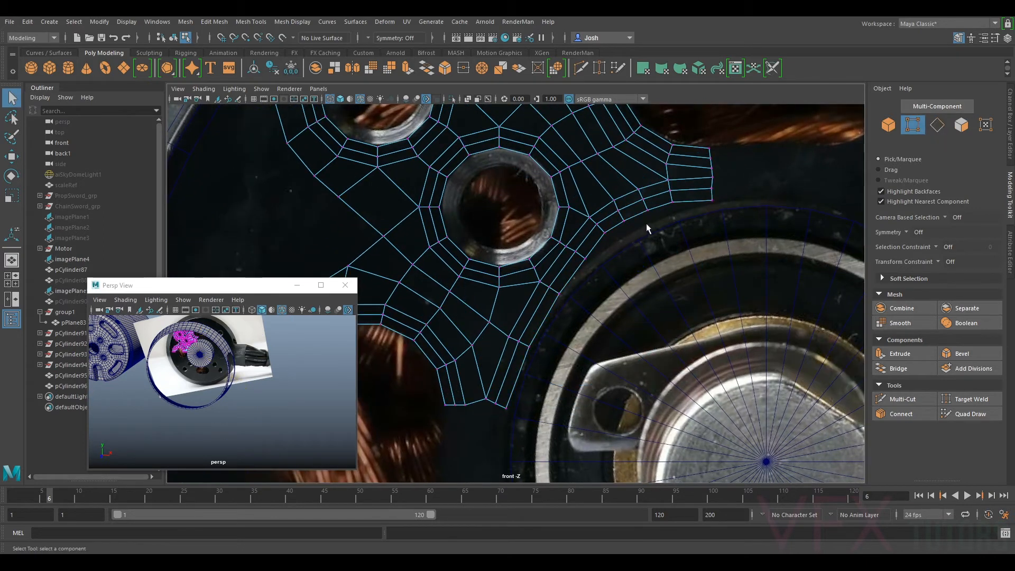
scroll(653, 222, up, 6)
scroll(682, 222, down, 5)
scroll(662, 286, up, 6)
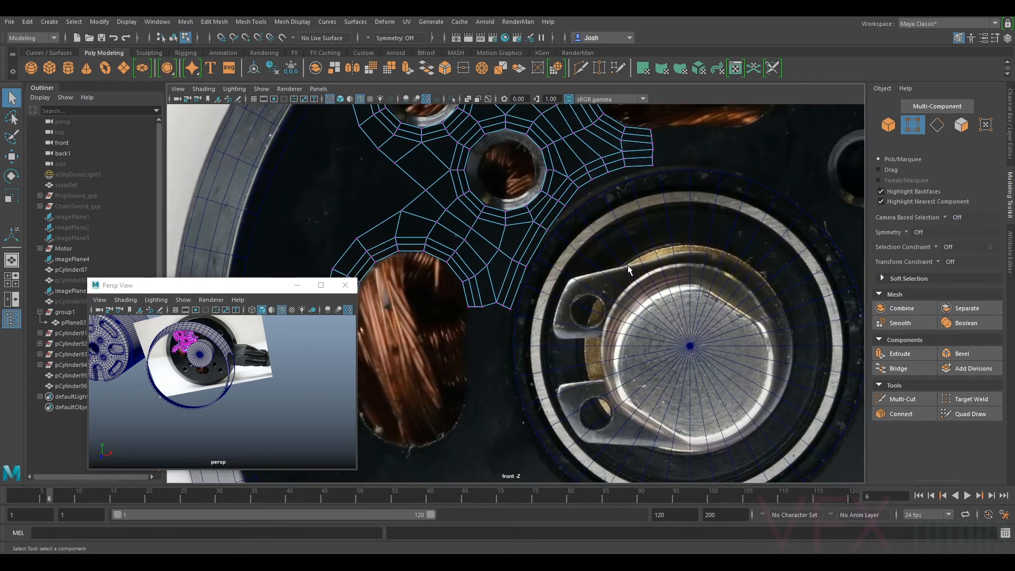
click(889, 125)
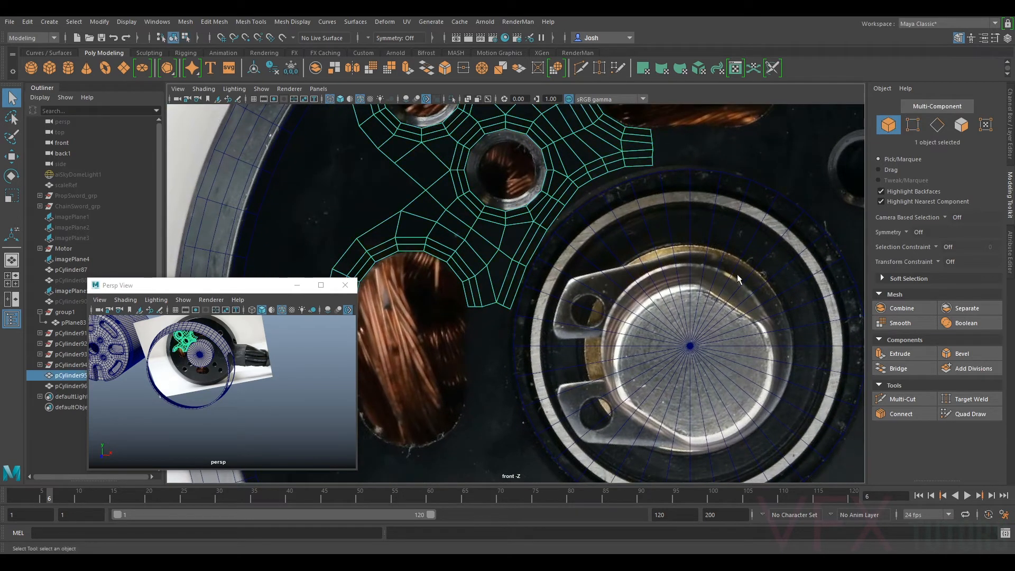
click(699, 319)
key(r)
drag(691, 346, 700, 346)
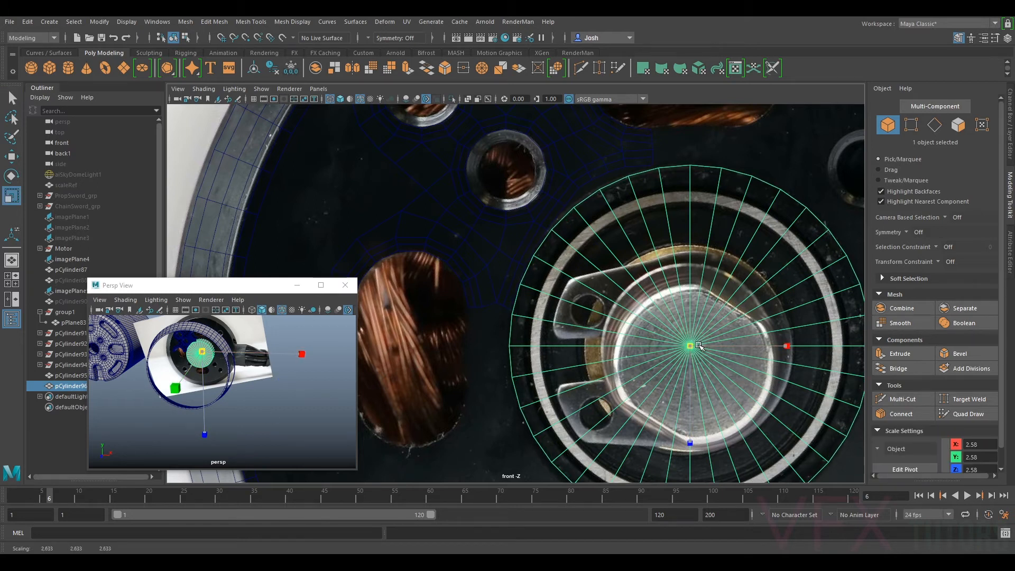
- Move the new strip's two border vertices below the upper large hole onto the shaft cylinder's rim vertices
scroll(677, 196, up, 3)
alt+middle_drag(662, 133, 665, 238)
click(658, 223)
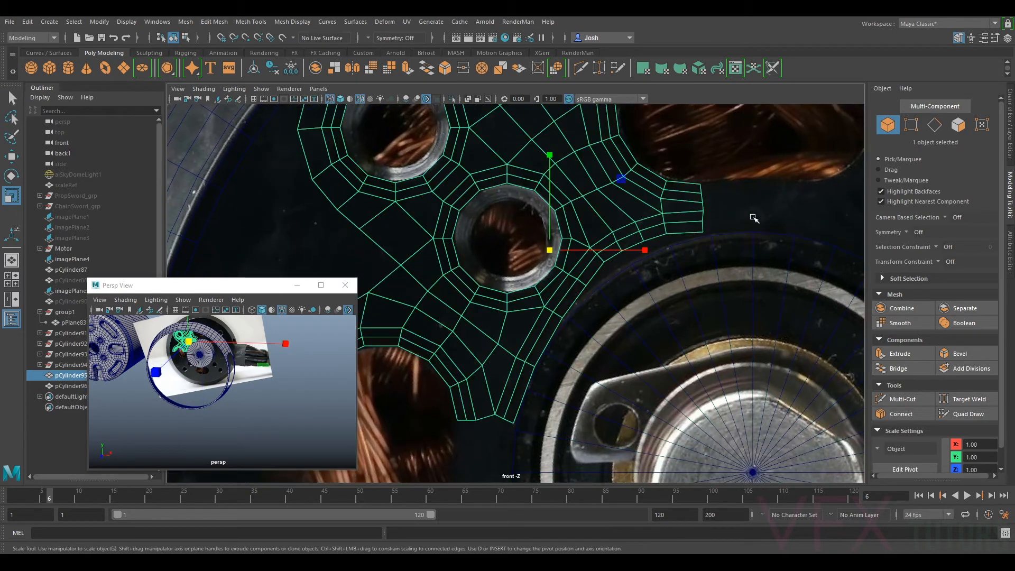
click(911, 131)
click(704, 233)
scroll(709, 236, up, 3)
alt+middle_drag(783, 213, 656, 261)
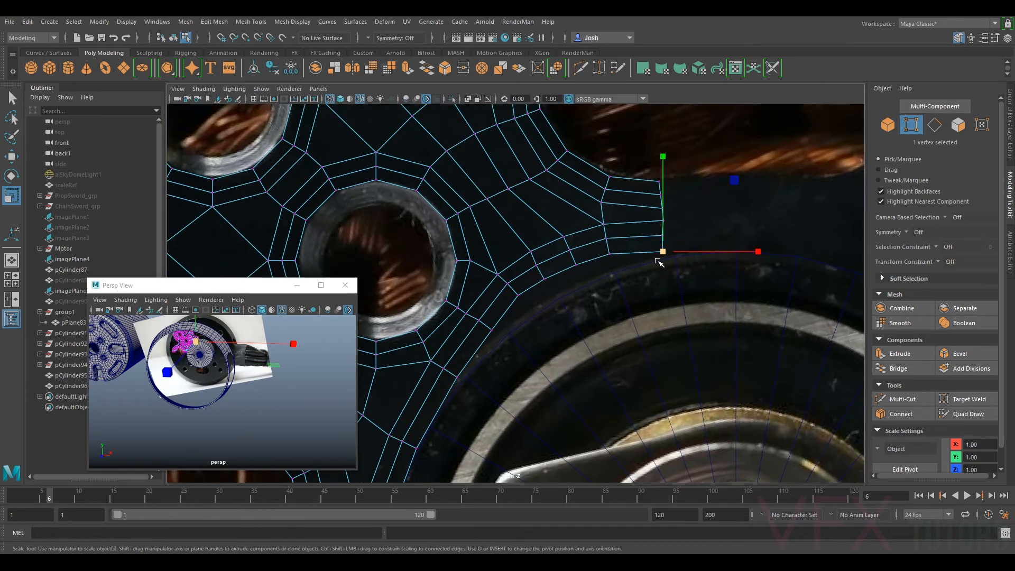
key(w)
drag(663, 253, 673, 257)
click(608, 258)
key(v)
drag(609, 257, 613, 266)
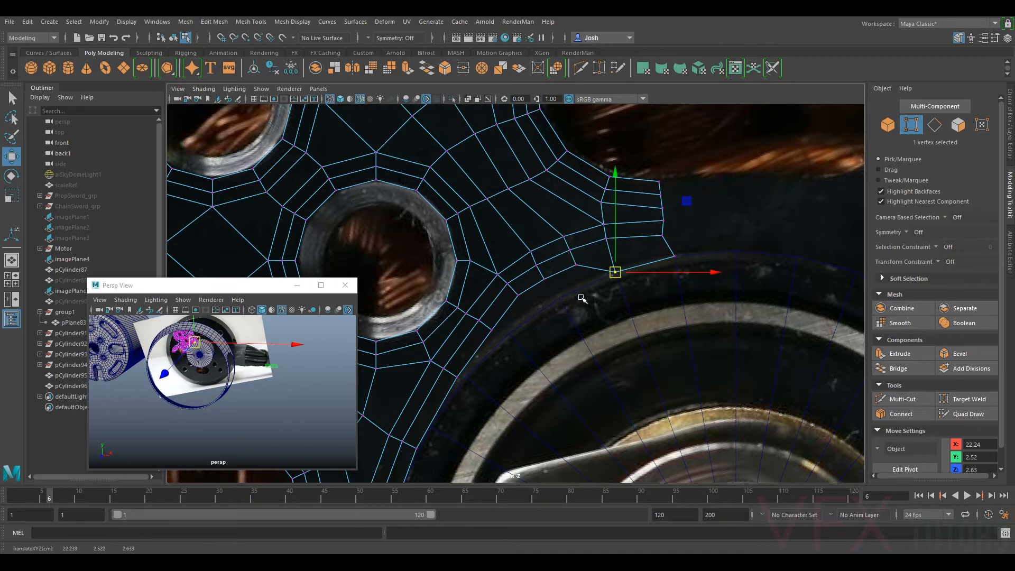
- Snap the new strip's two lowest border vertices beside the lower-left large hole to the shaft cylinder's rim vertices
alt+middle_drag(593, 293, 656, 213)
alt+middle_drag(564, 435, 690, 245)
click(576, 264)
drag(575, 264, 579, 273)
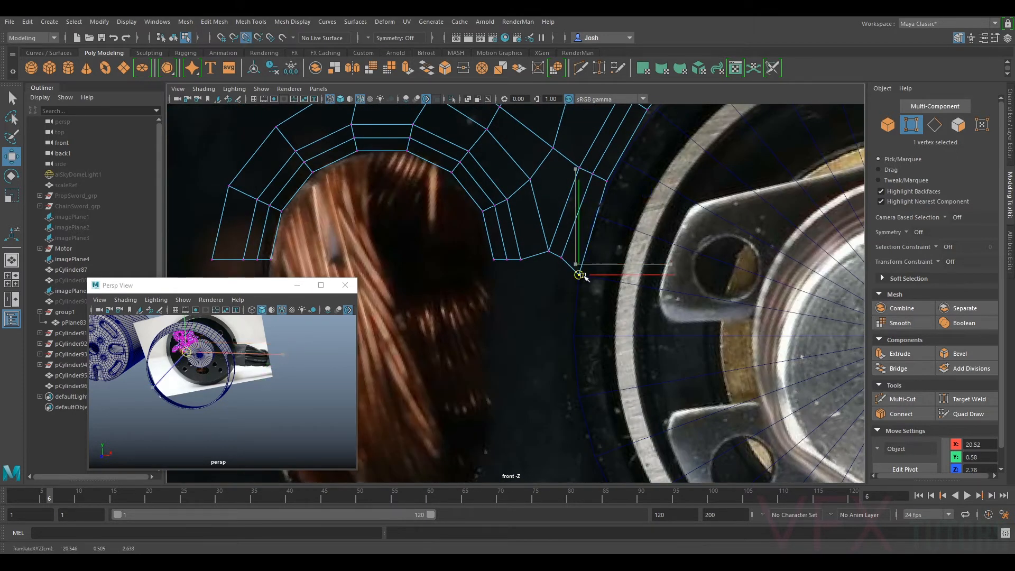
click(596, 211)
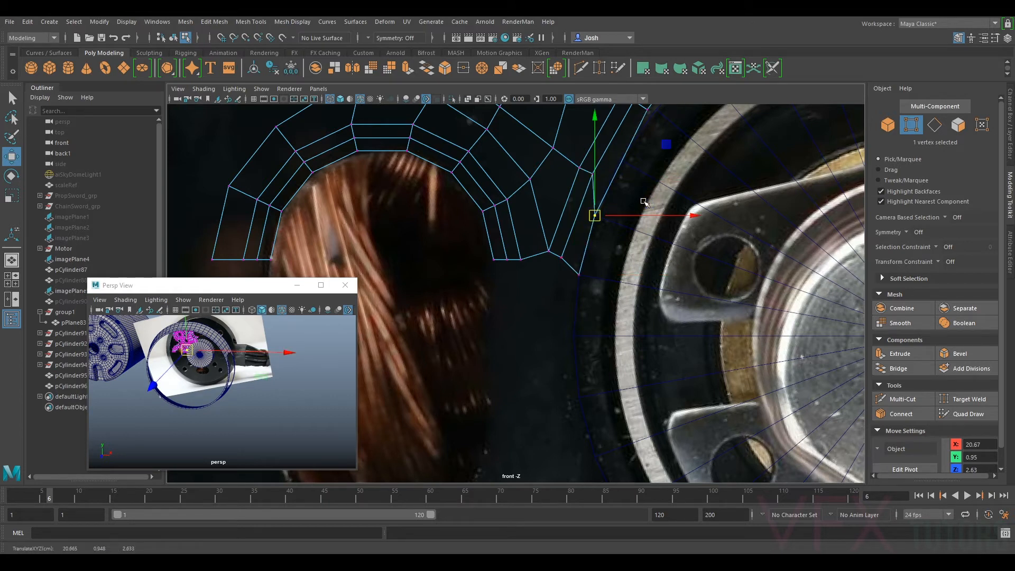
alt+middle_drag(675, 189, 624, 308)
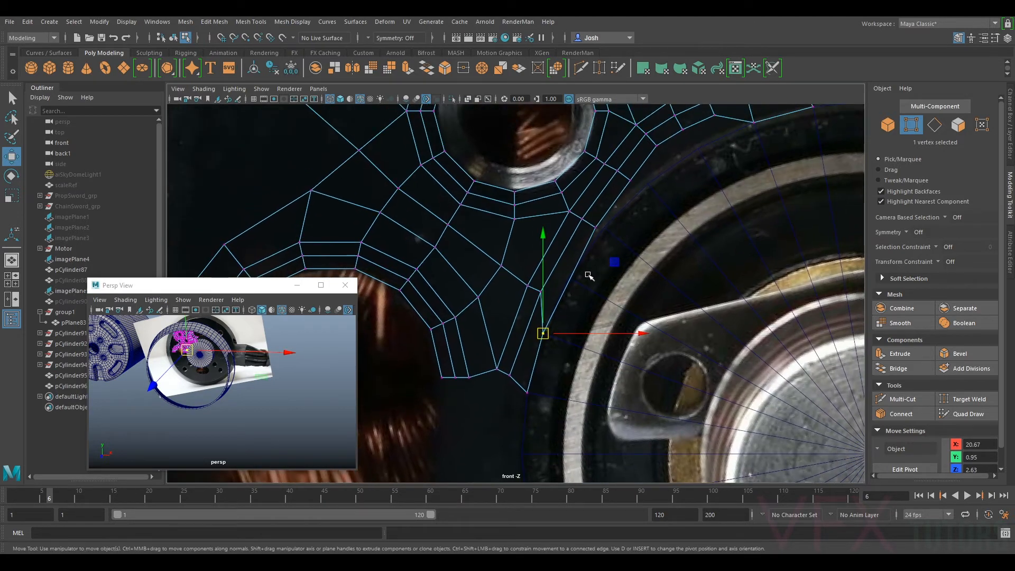
- Snap the new strip's two border vertices between the inner small hole and the shaft to the shaft cylinder's rim vertices
alt+middle_drag(658, 220, 599, 303)
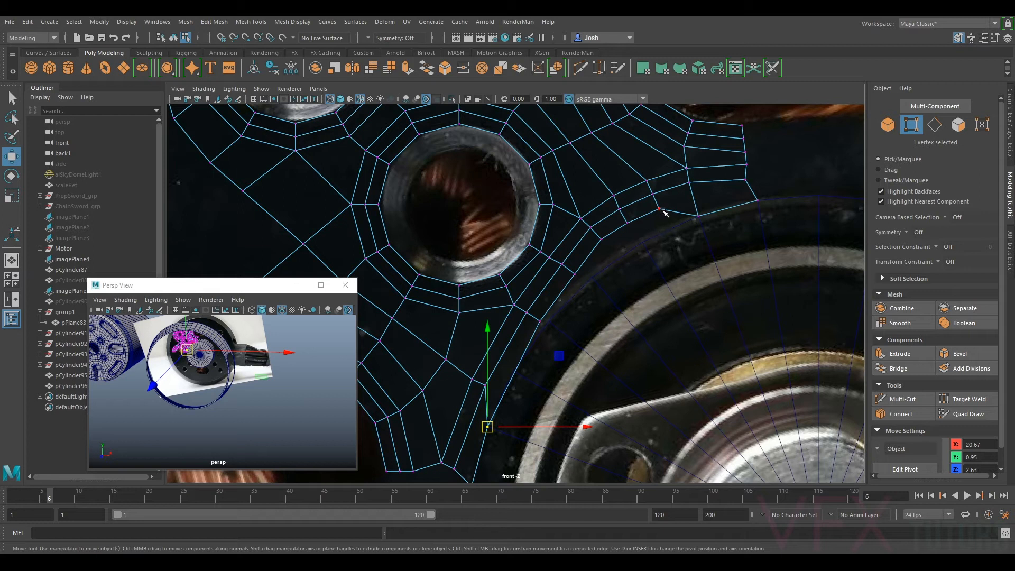
click(662, 210)
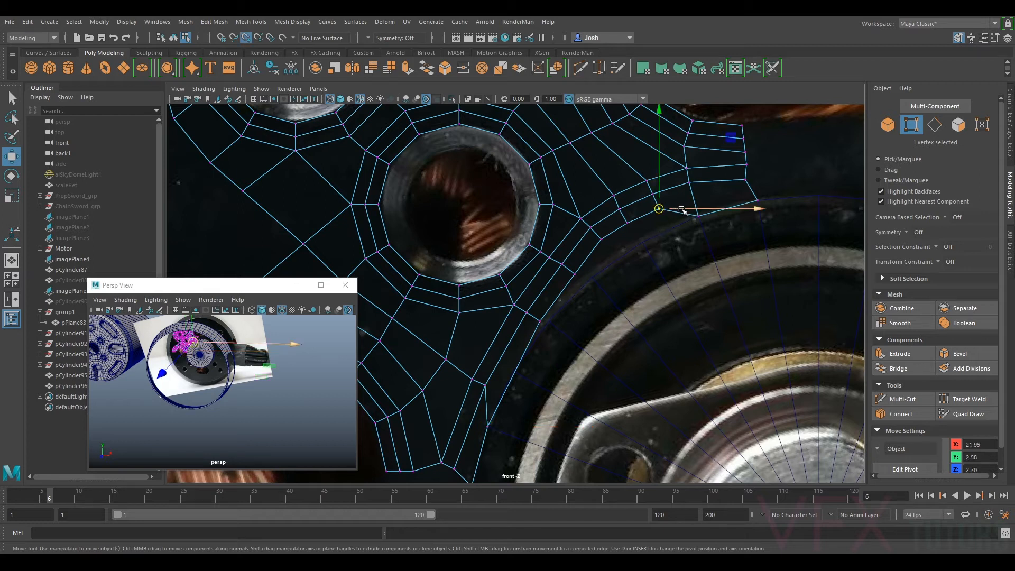
drag(659, 210, 643, 242)
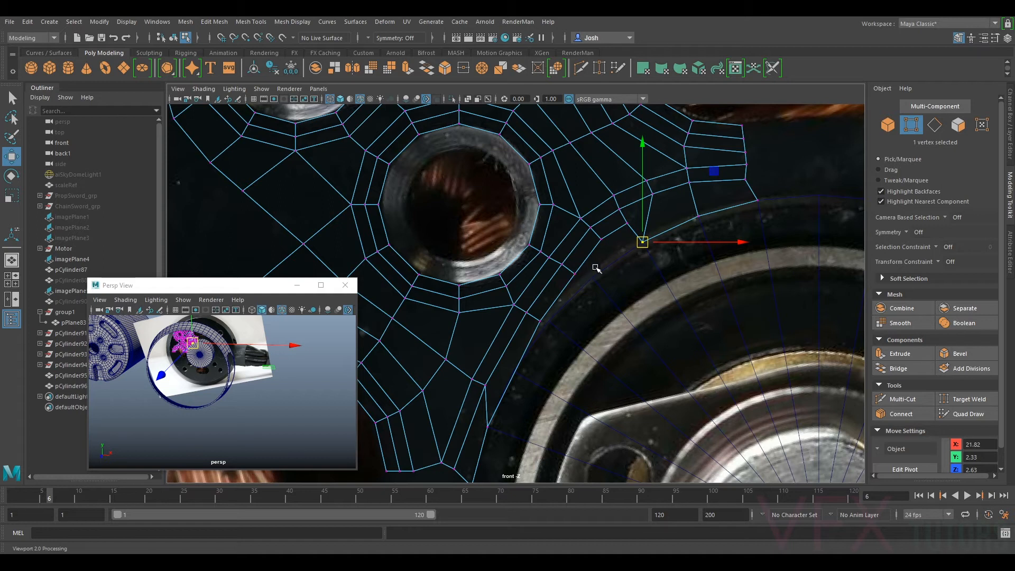
scroll(598, 268, down, 5)
scroll(586, 299, up, 2)
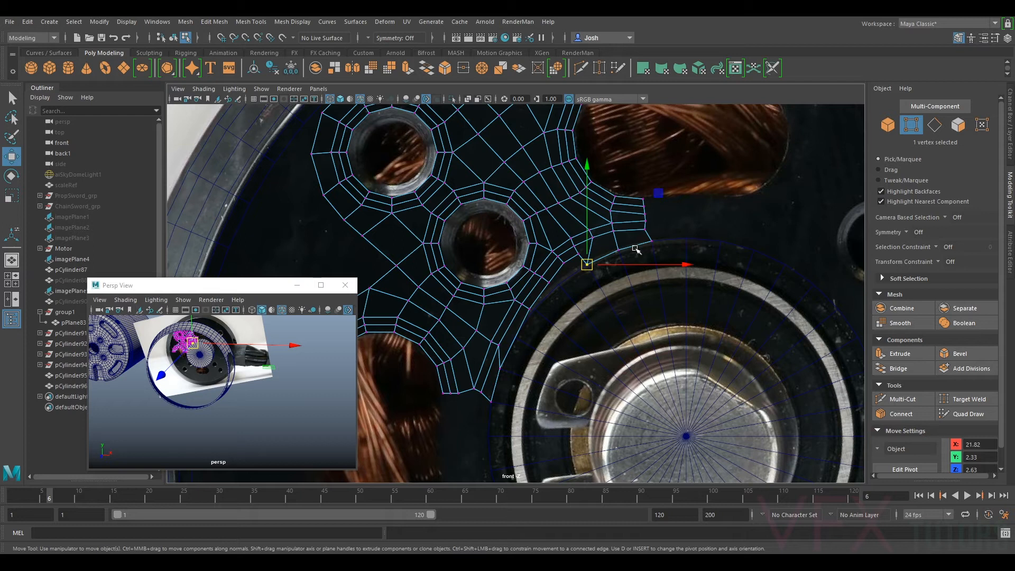
alt+middle_drag(615, 305, 657, 255)
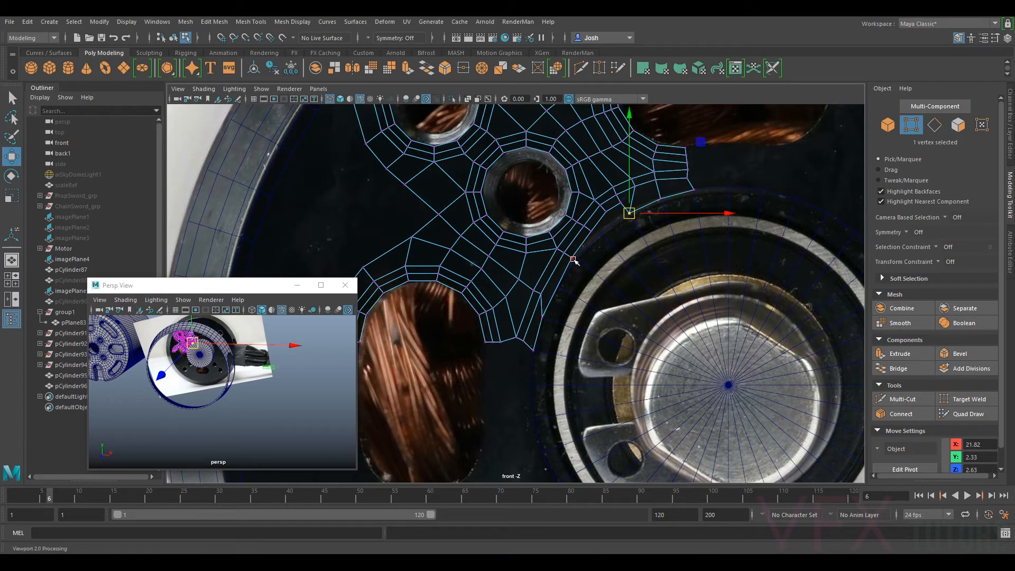
click(574, 259)
scroll(579, 258, up, 2)
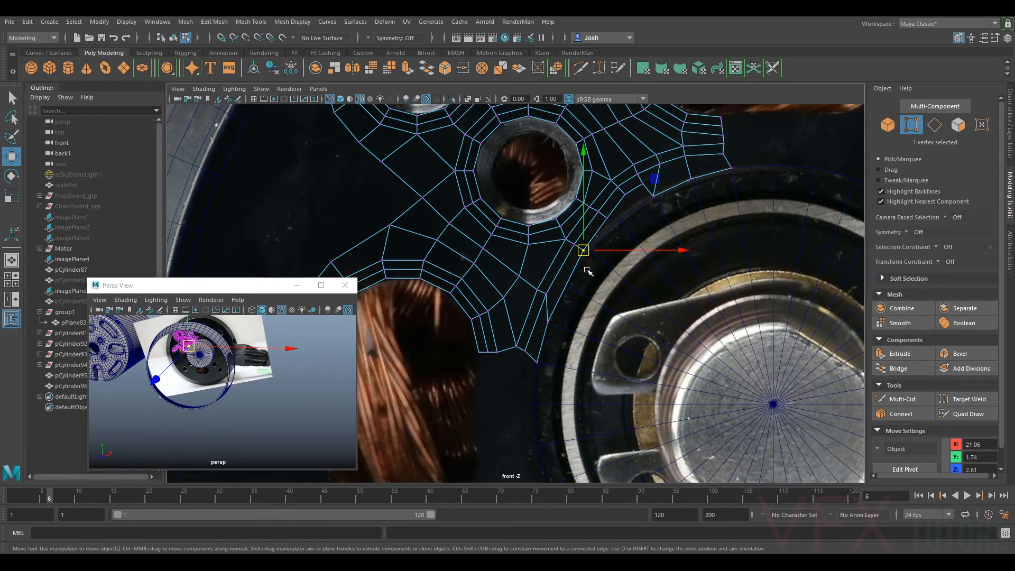
drag(586, 256, 619, 220)
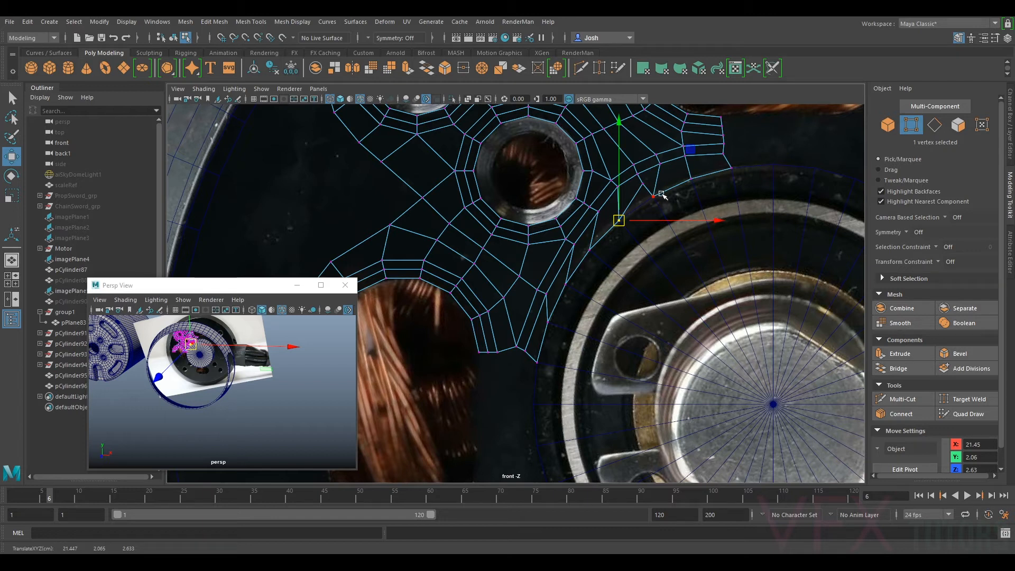
- Select the shaft cylinder and change its axis subdivisions to 37, then to 38
click(677, 286)
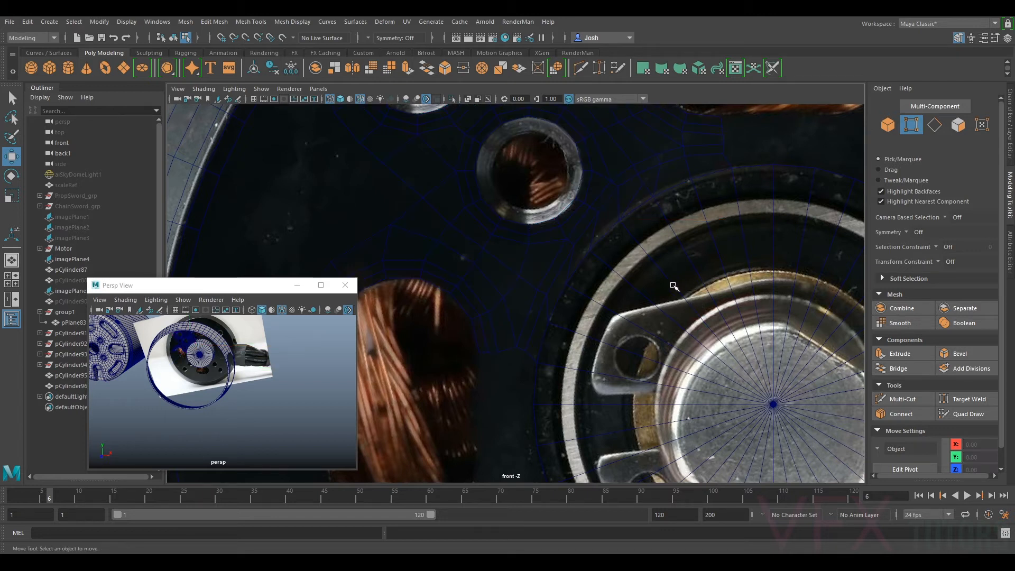
right_drag(674, 284, 698, 254)
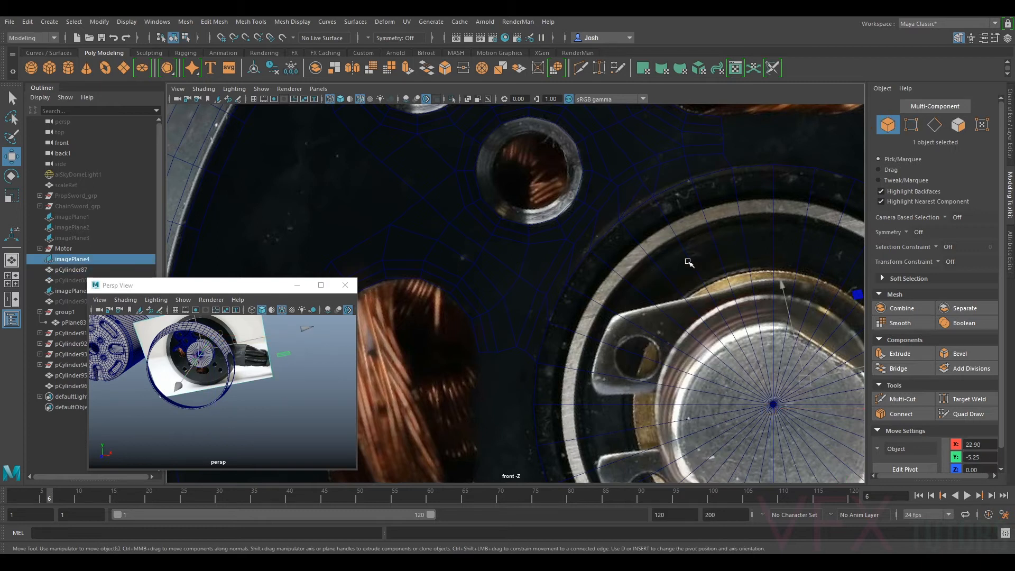
click(689, 263)
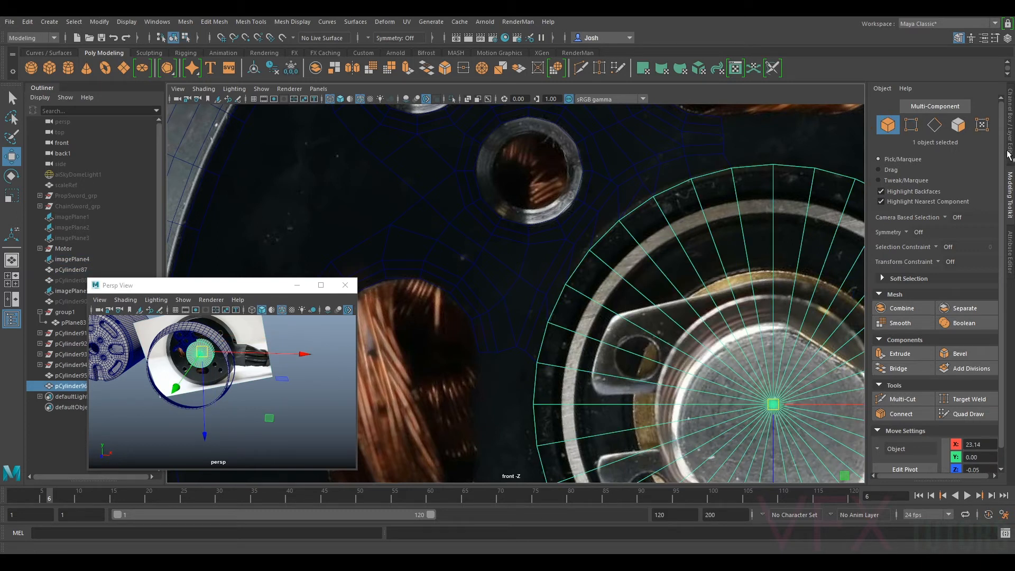
click(1011, 245)
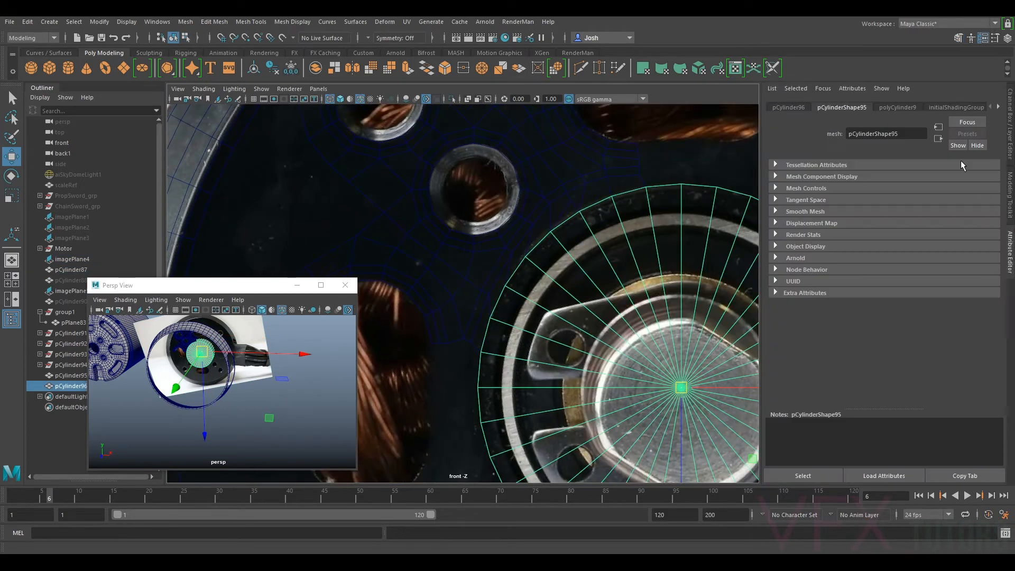
click(896, 107)
double_click(870, 200)
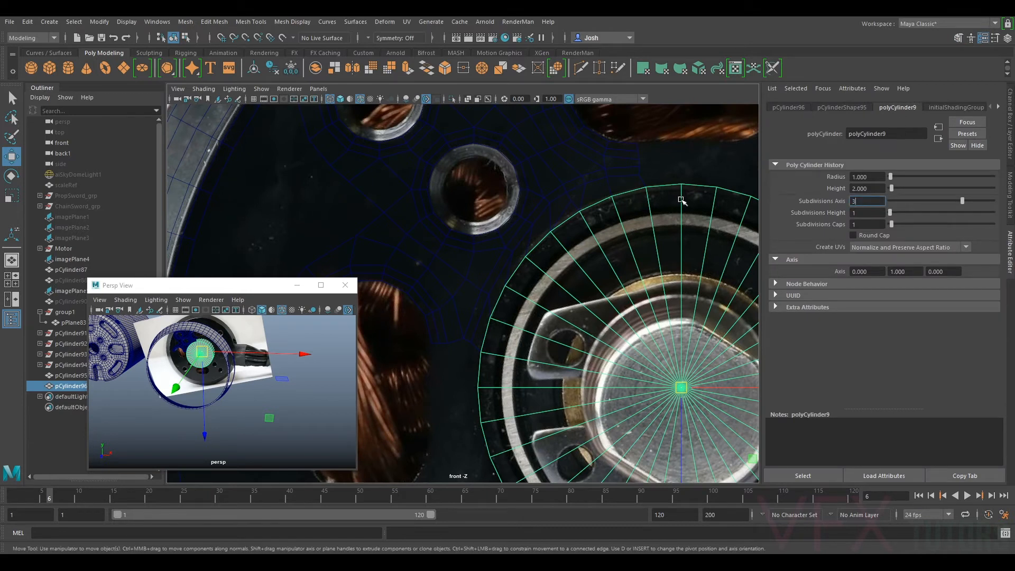
key(Return)
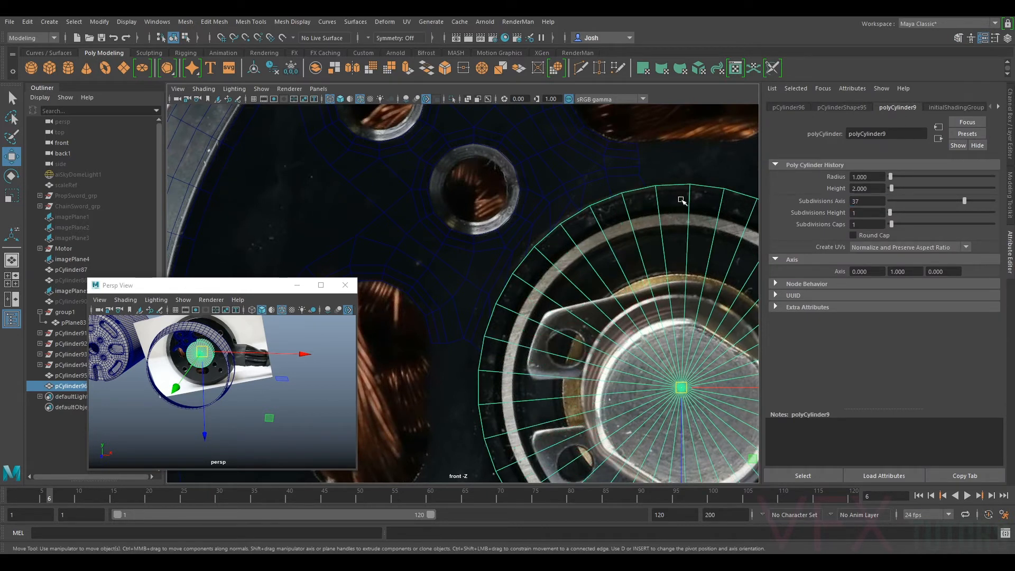
double_click(868, 201)
text(38)
key(Return)
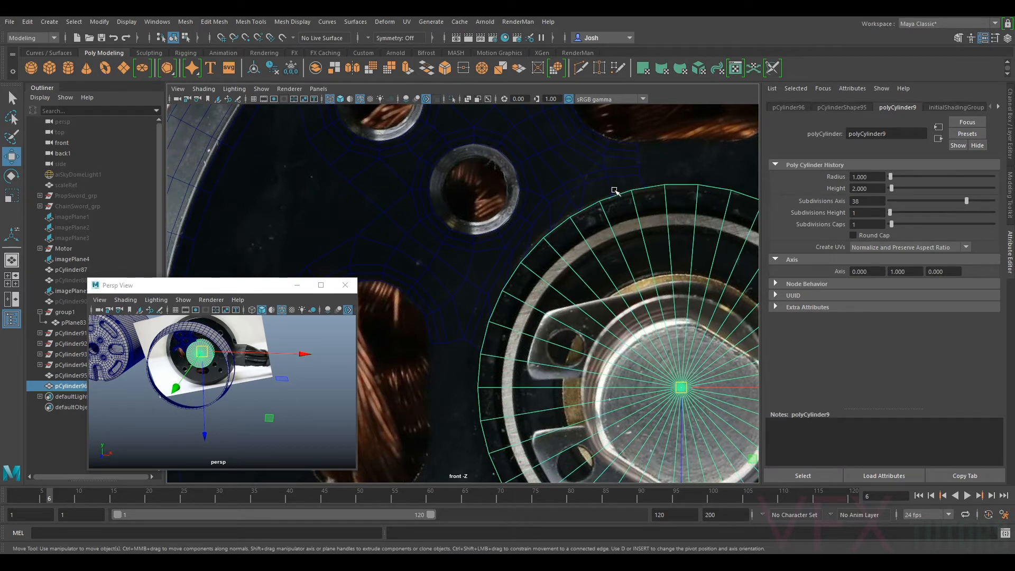
- Return to vertex editing on the perforated plate and snap the border vertex beside the inner small hole to the 38-sided cylinder's rim
scroll(634, 182, up, 2)
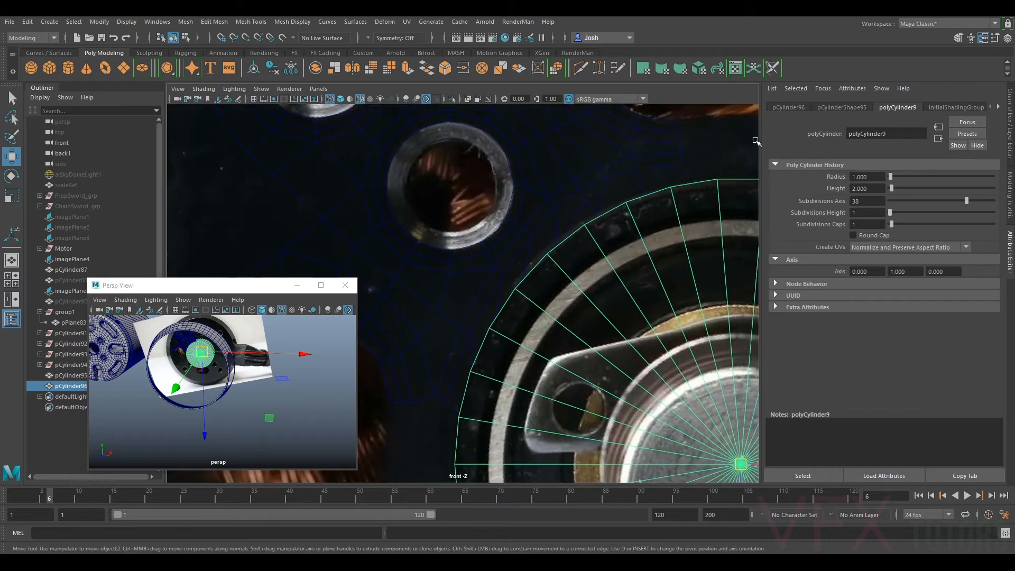
click(646, 174)
click(1011, 191)
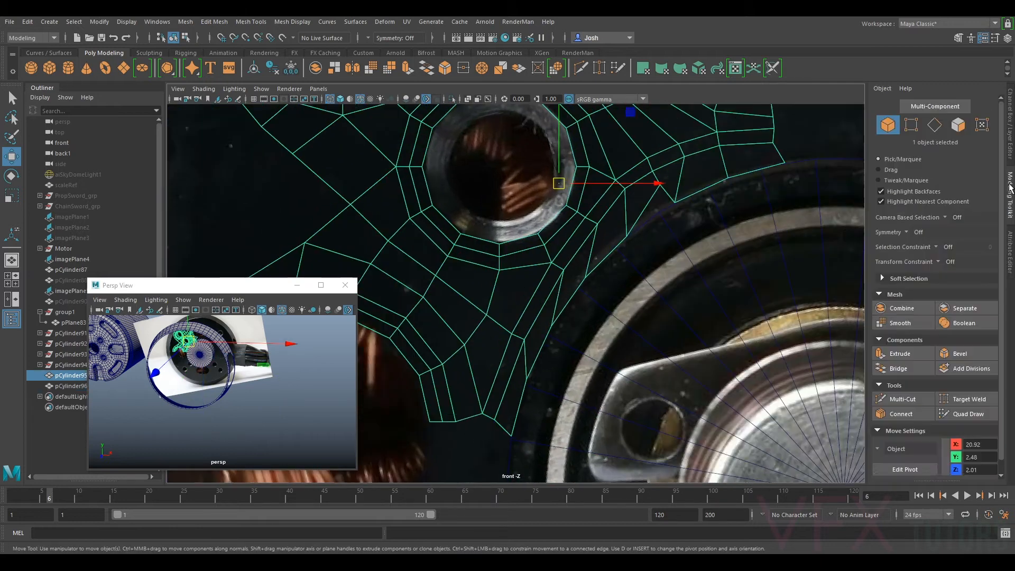
click(912, 125)
scroll(717, 79, up, 2)
click(724, 221)
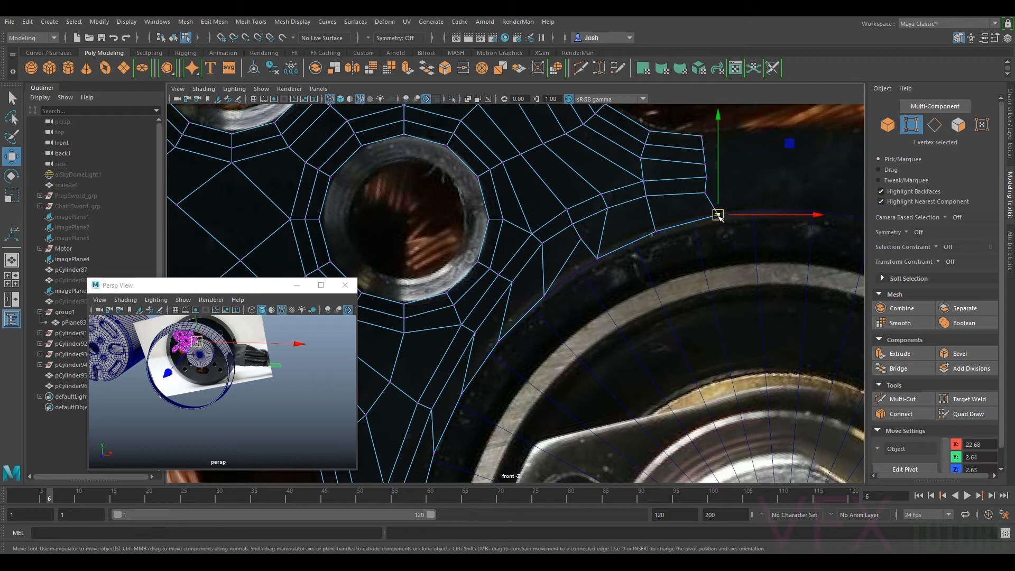
drag(717, 216, 580, 267)
scroll(641, 249, up, 3)
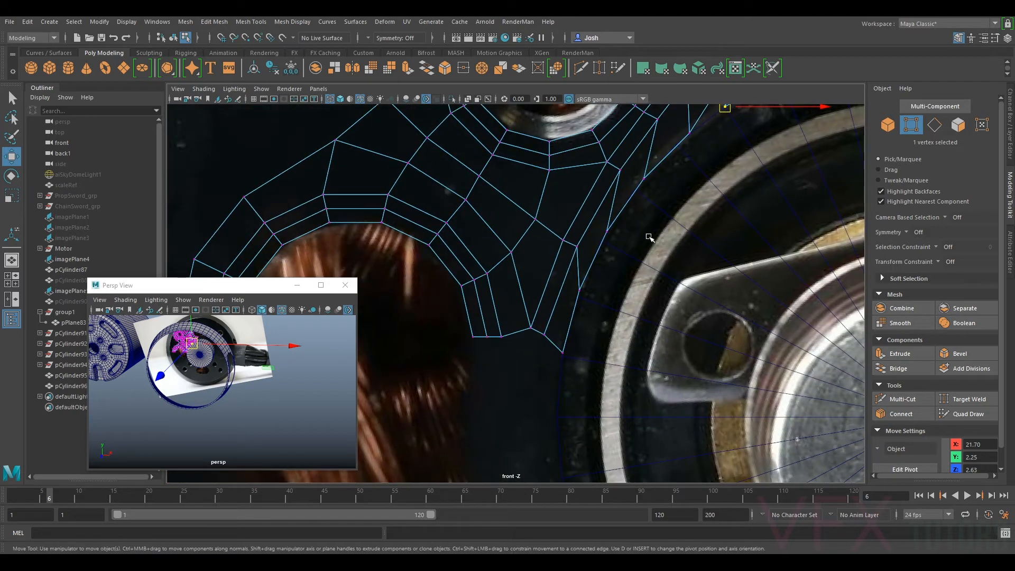
alt+middle_drag(647, 234, 605, 307)
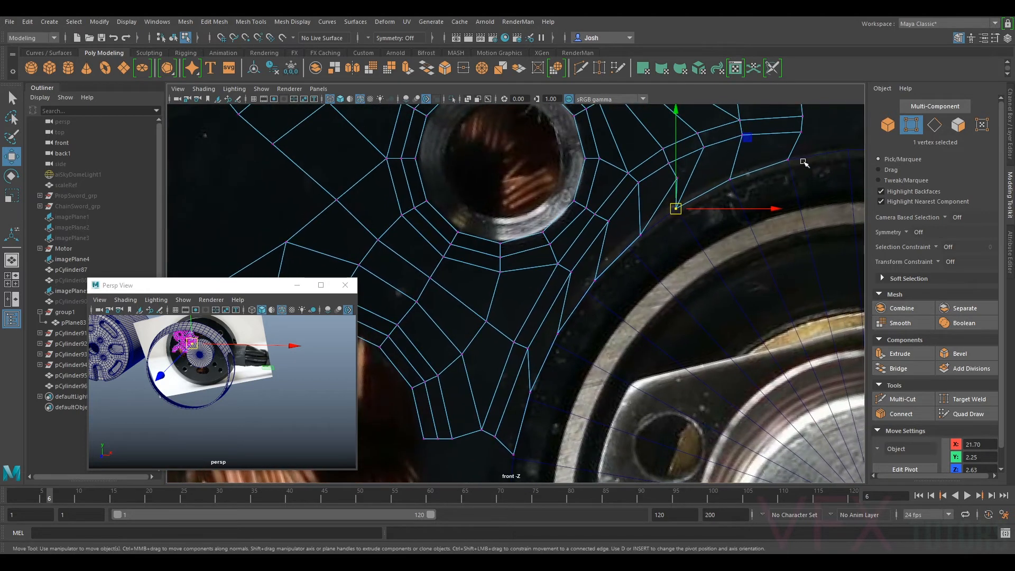
alt+middle_drag(804, 163, 754, 233)
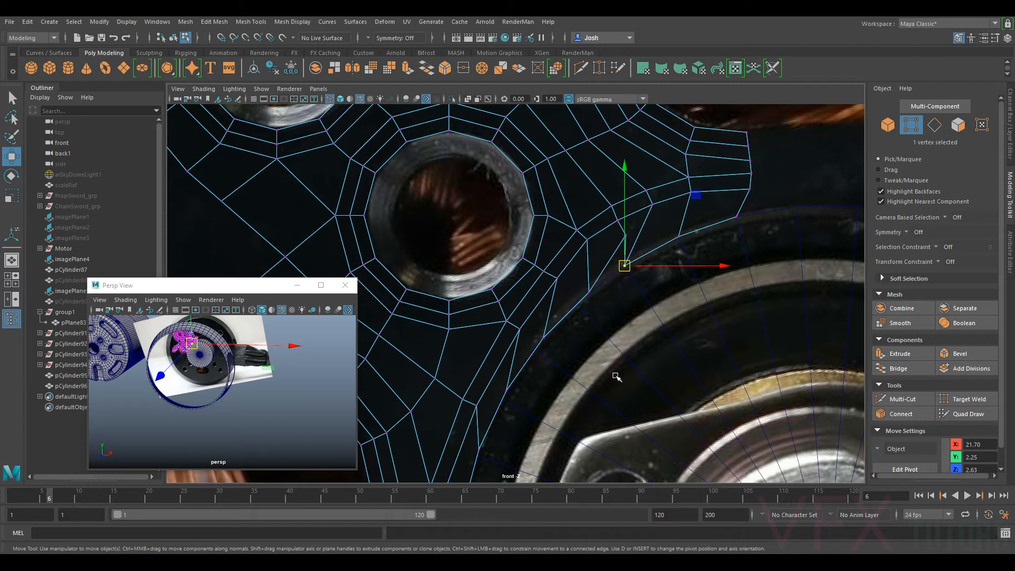
- Reselect the shaft cylinder, try 42 axis subdivisions and settle on 48
scroll(616, 375, down, 5)
right_click(624, 225)
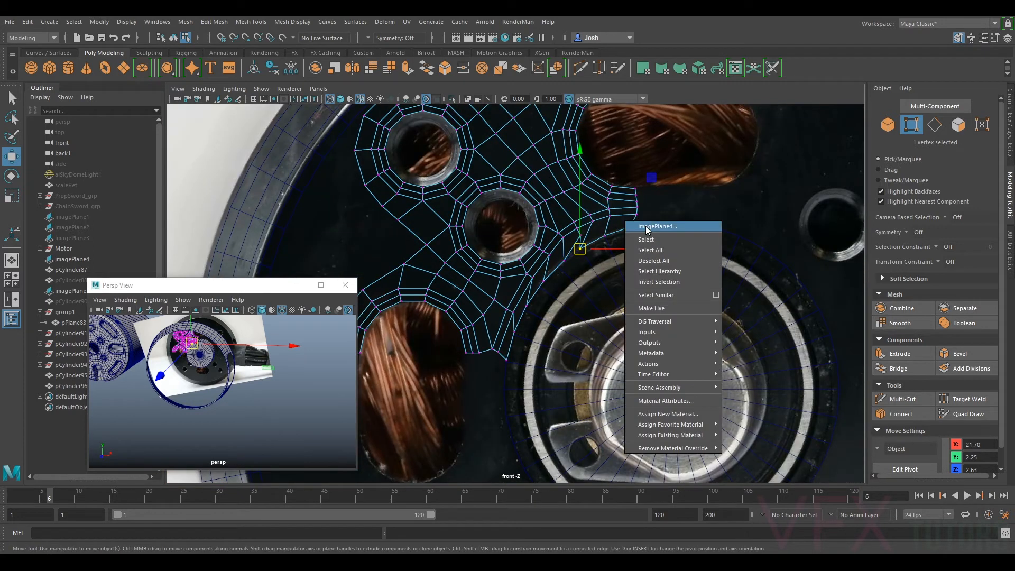
click(656, 226)
right_click(643, 221)
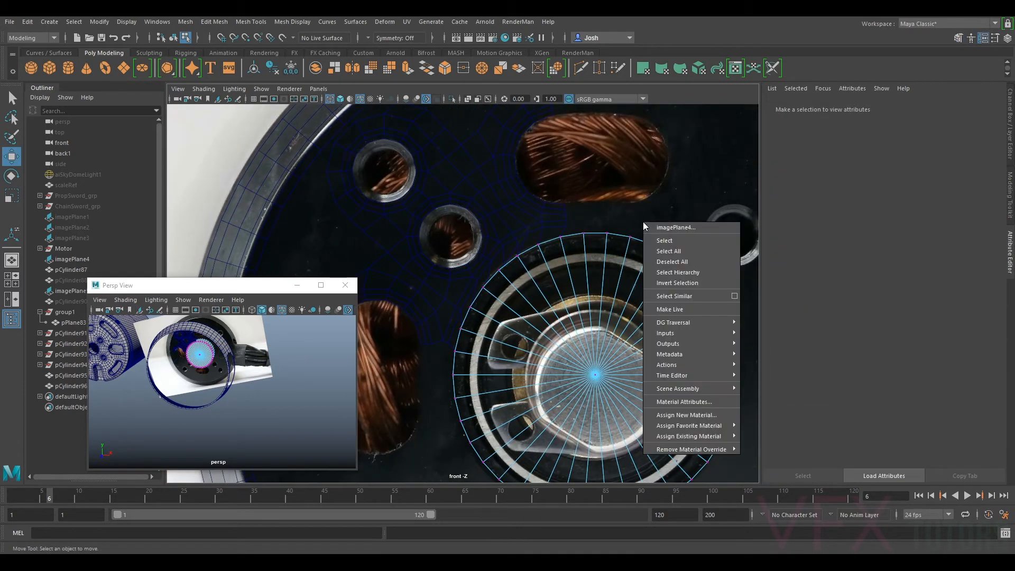
right_drag(604, 251, 646, 242)
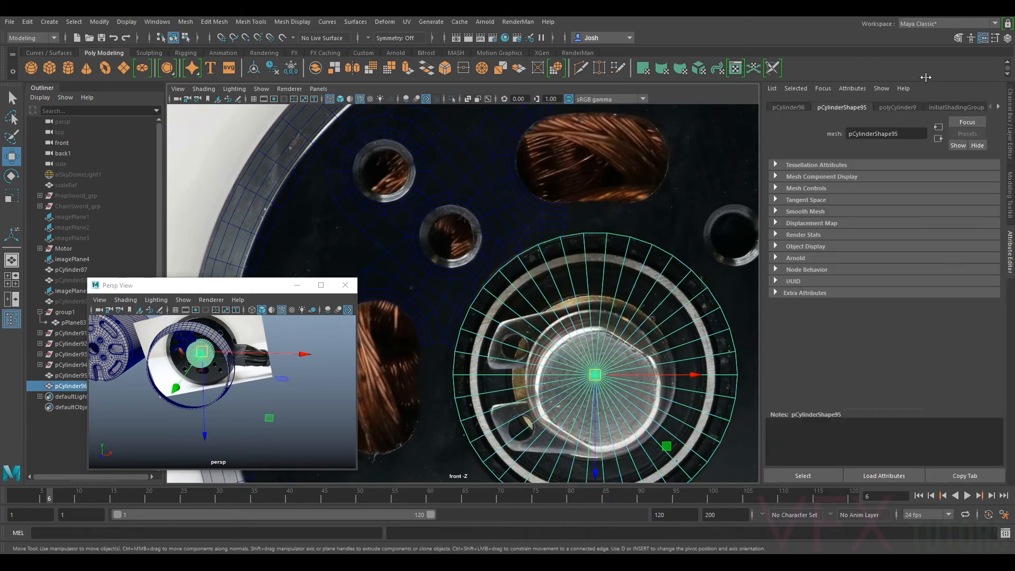
click(907, 107)
drag(870, 201, 721, 201)
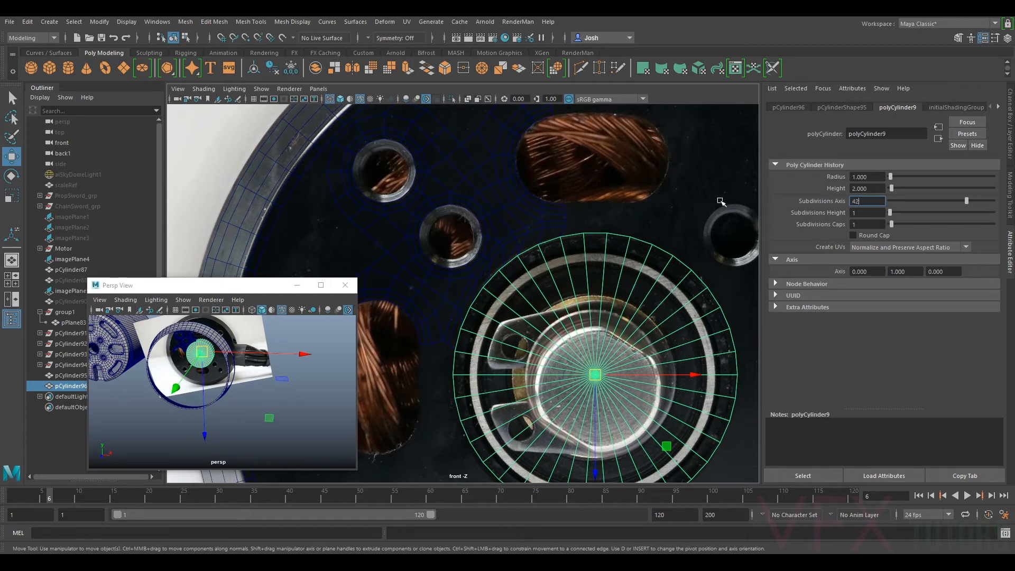
text(42)
key(Return)
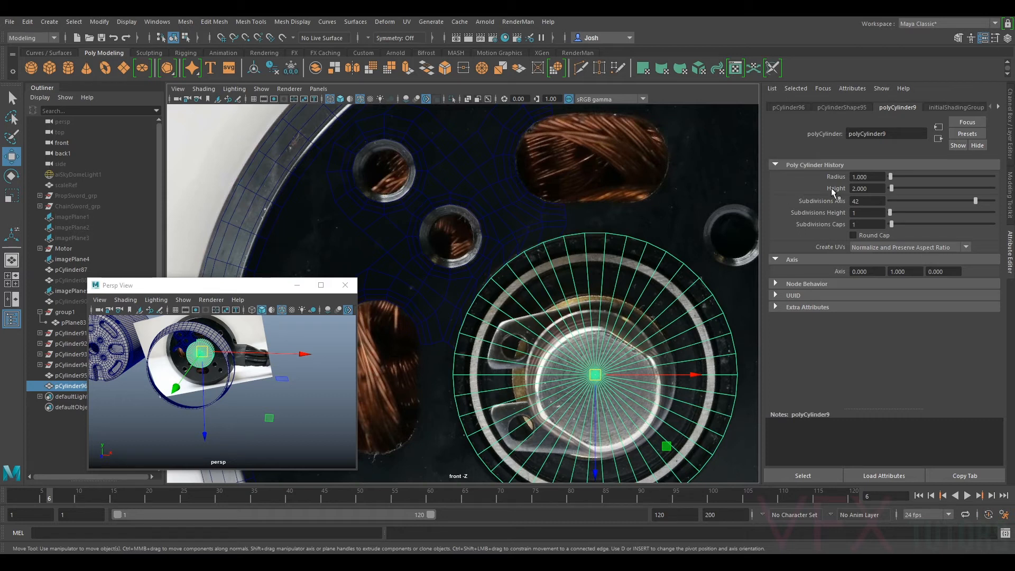
click(864, 200)
key(Return)
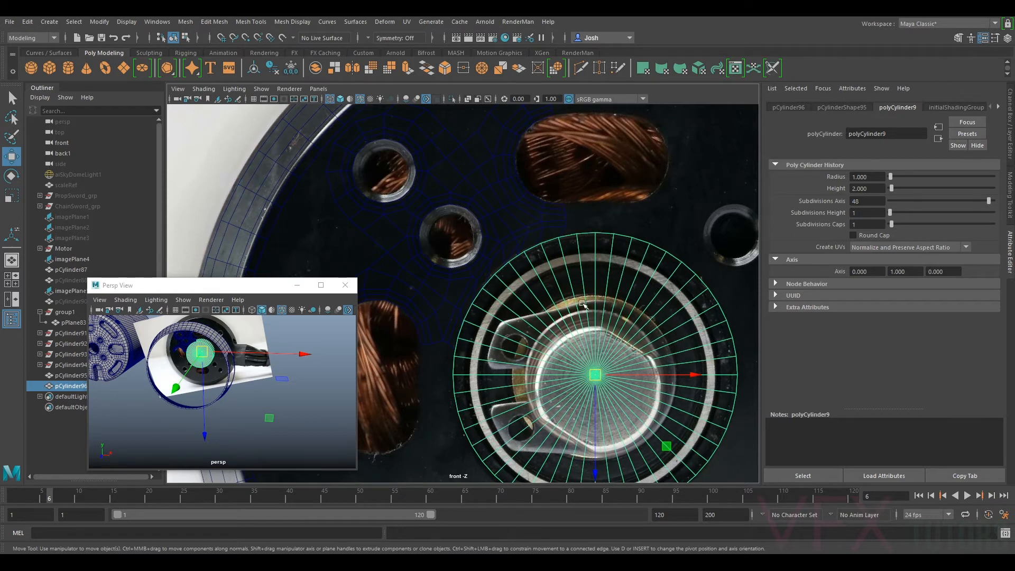
- Snap the plate's two border vertices between the upper large hole and the inner small hole to the 48-sided cylinder's rim vertices
scroll(587, 275, up, 5)
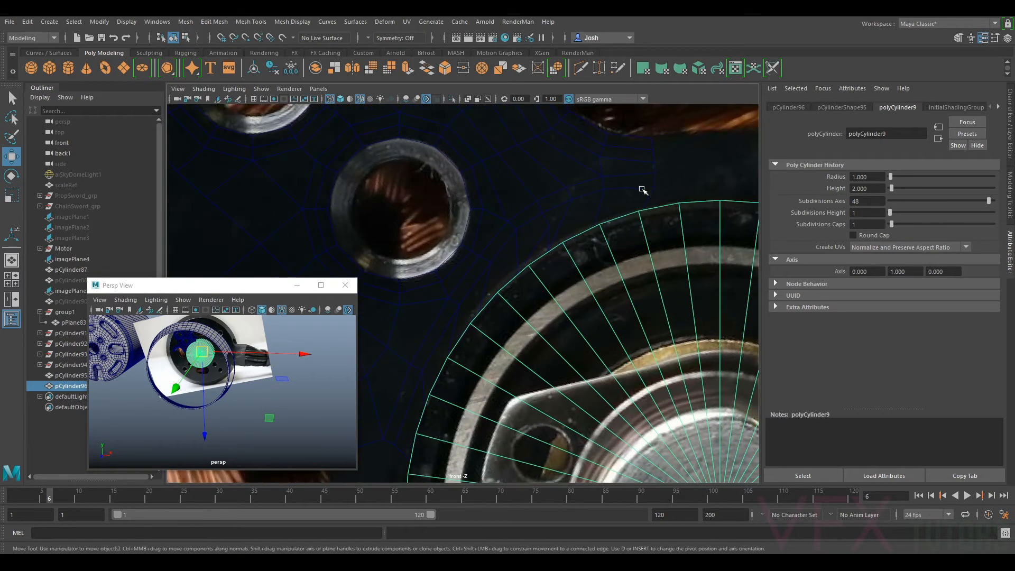
click(596, 241)
click(605, 237)
right_drag(605, 237, 580, 241)
click(595, 259)
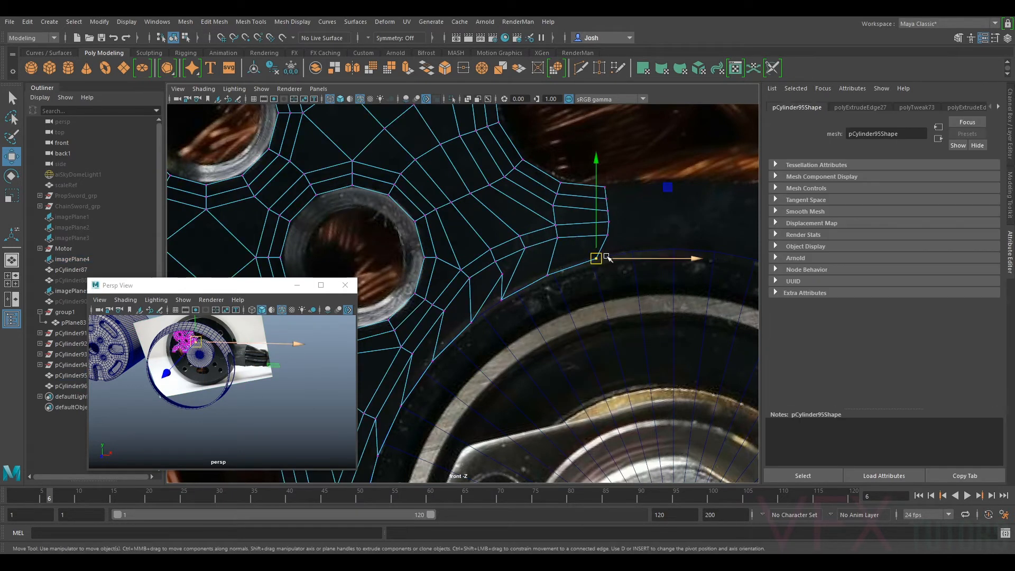
click(549, 275)
key(v)
drag(549, 276, 554, 273)
click(501, 300)
key(v)
drag(501, 300, 484, 313)
click(503, 275)
key(v)
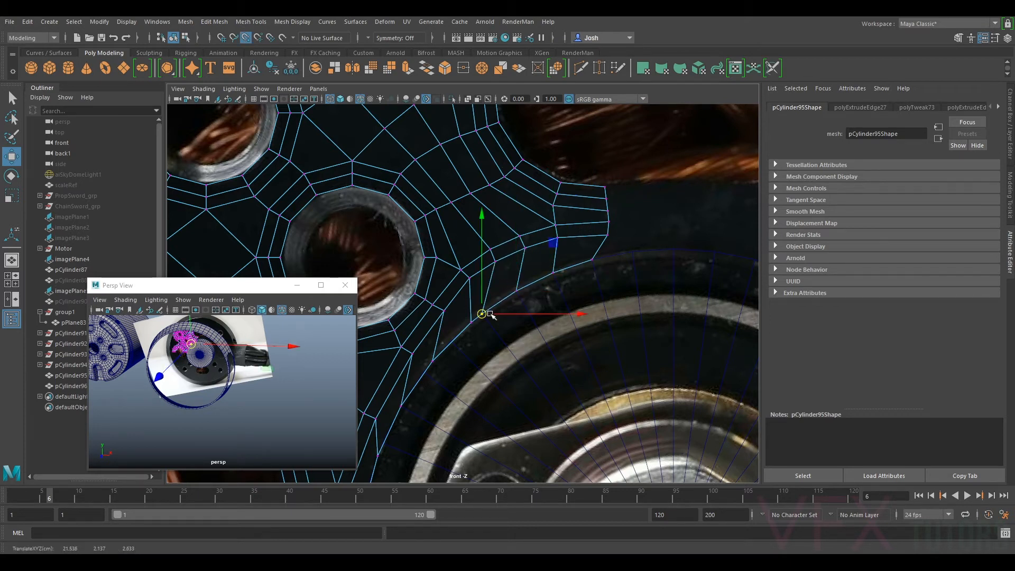
- Snap the three border vertices from the inner small hole down to the lower-left large hole onto the shaft cylinder's rim vertices
alt+middle_drag(503, 327, 591, 243)
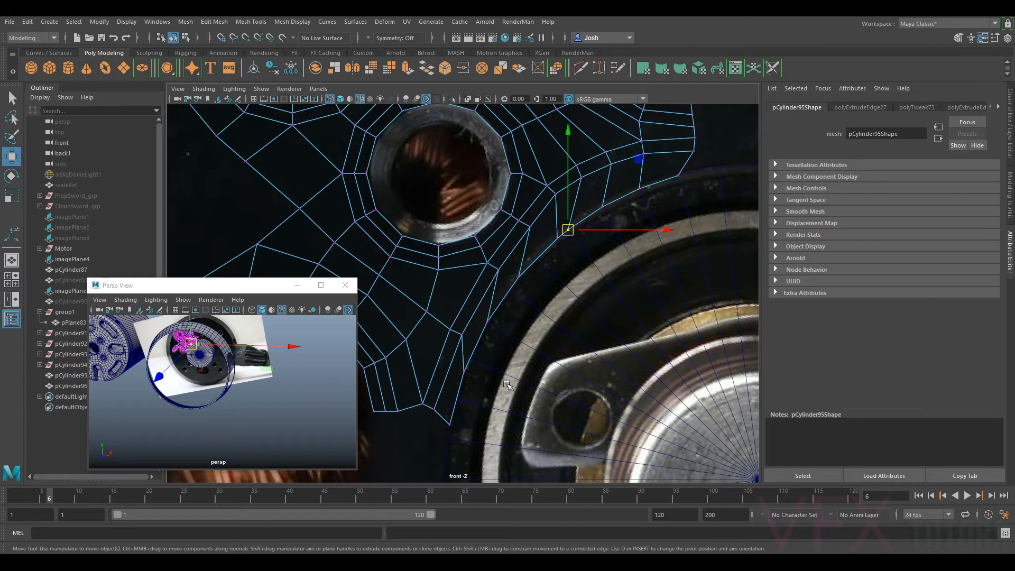
alt+middle_drag(509, 385, 548, 324)
click(617, 170)
drag(616, 170, 569, 219)
click(577, 210)
click(523, 303)
key(v)
drag(523, 302, 527, 290)
click(508, 355)
key(v)
drag(508, 354, 514, 329)
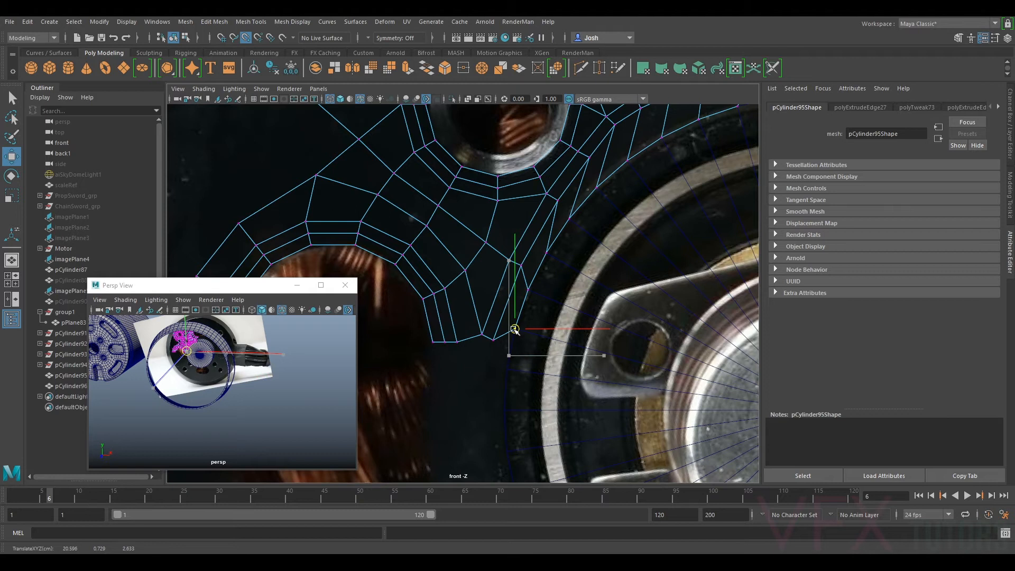
- Leave vertex editing on the perforated plate and select the cylinder around the central shaft
alt+middle_drag(682, 191, 589, 299)
scroll(590, 299, down, 4)
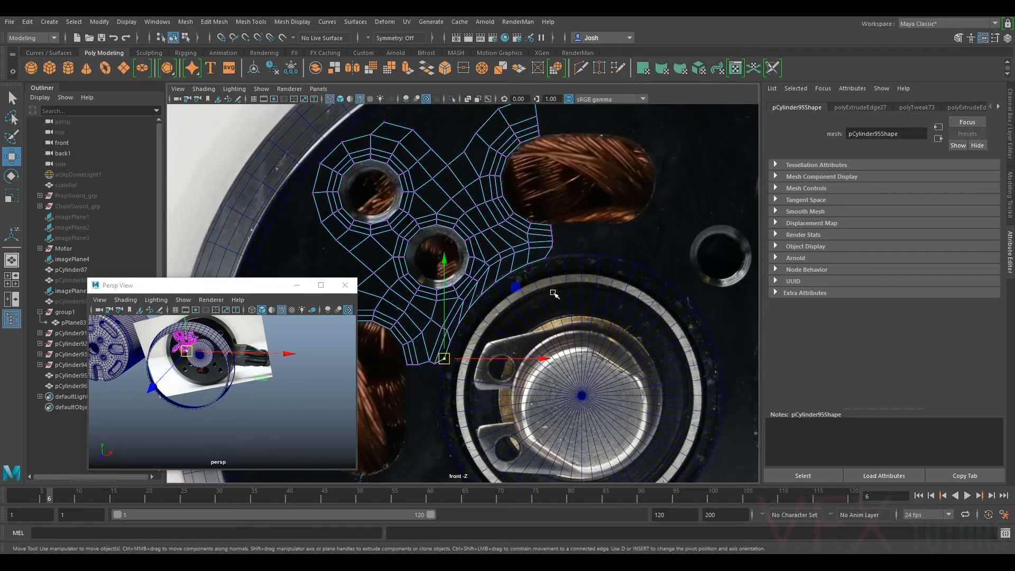
right_click(533, 298)
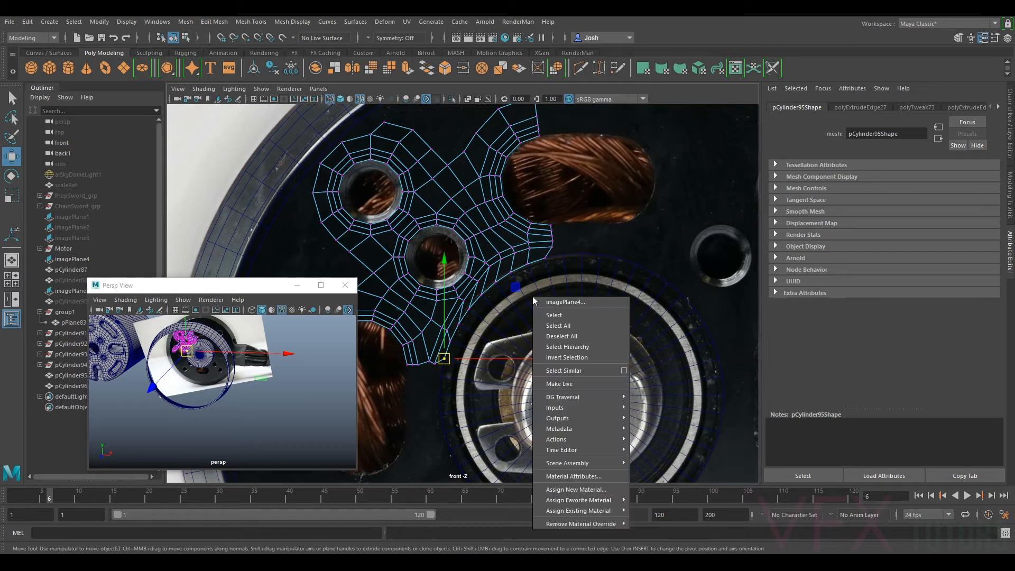
right_click(534, 343)
right_drag(533, 339, 532, 336)
right_drag(553, 228, 597, 222)
click(602, 286)
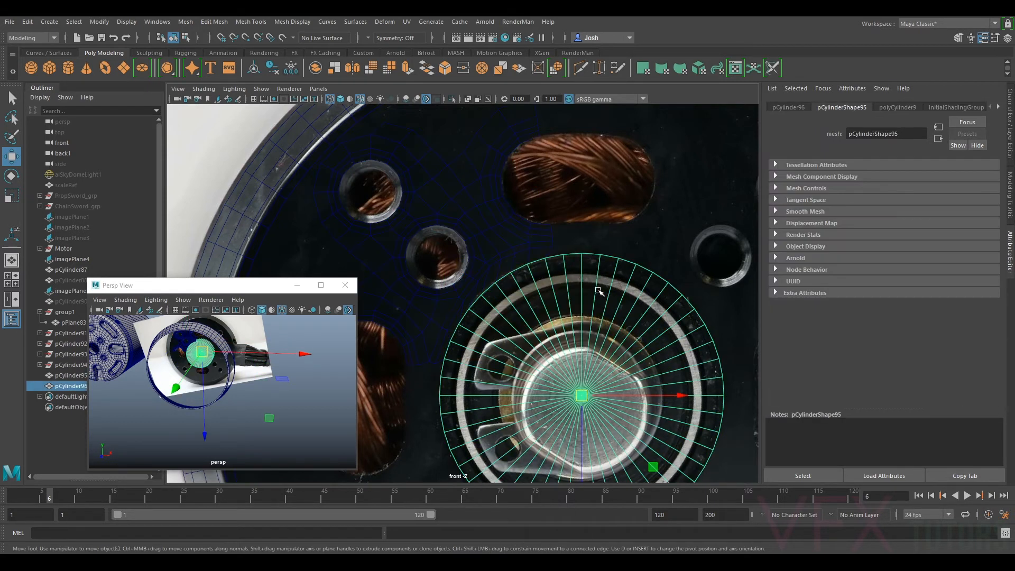
key(e)
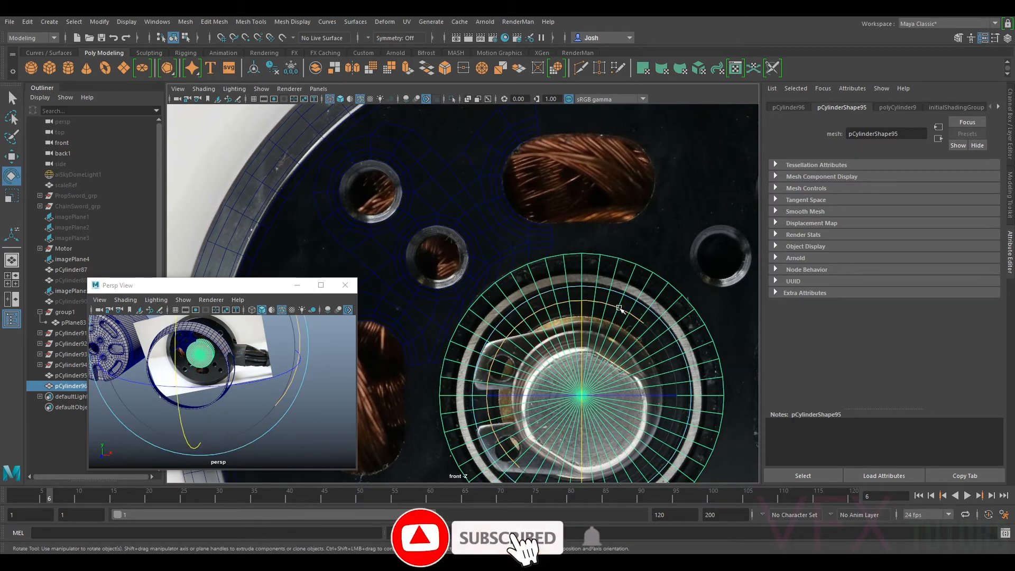
drag(619, 309, 624, 311)
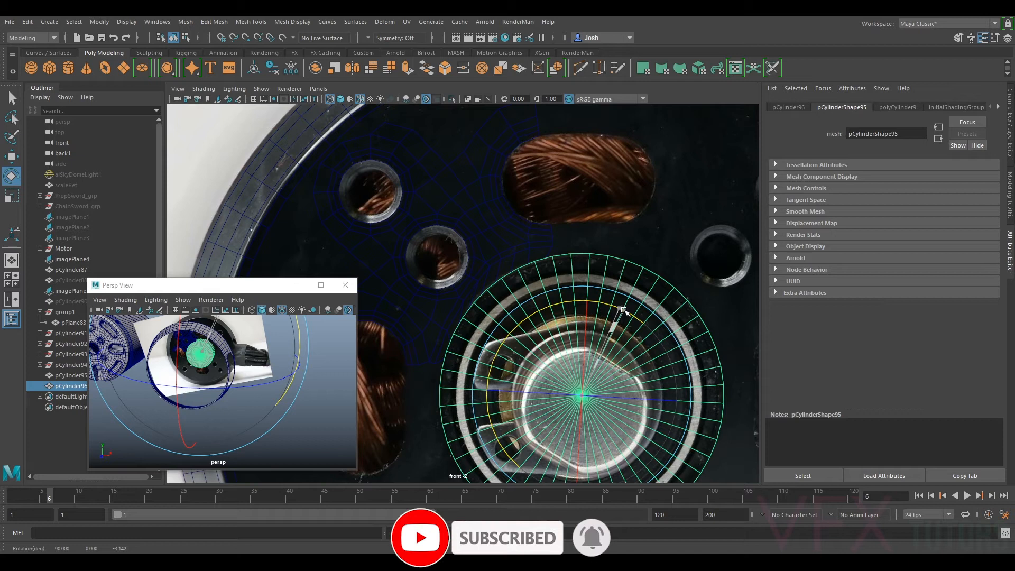
key(ctrl+z)
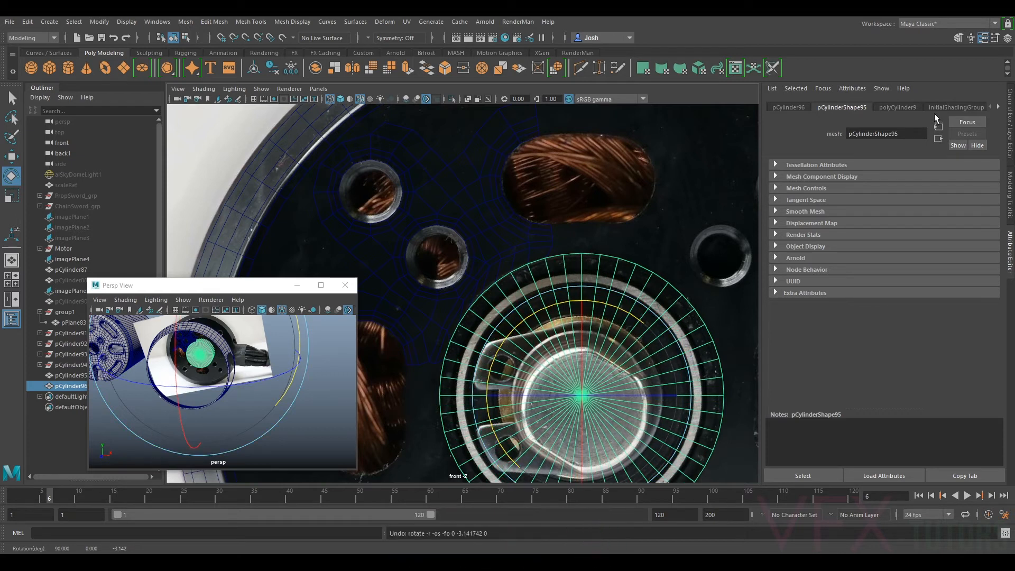
- Try 46 axis subdivisions on the shaft cylinder and settle on 42
click(912, 108)
click(864, 201)
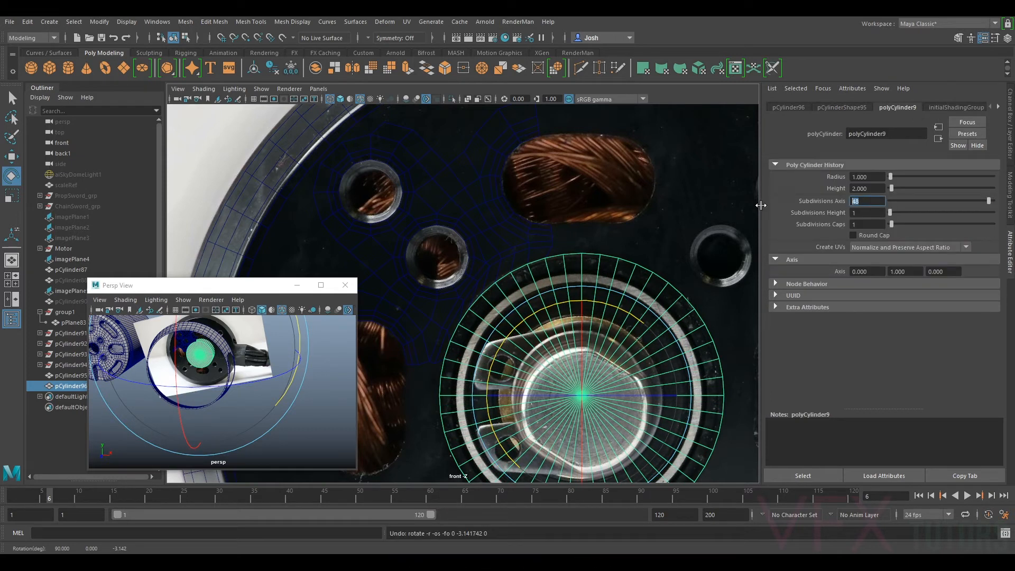
text(46)
key(Return)
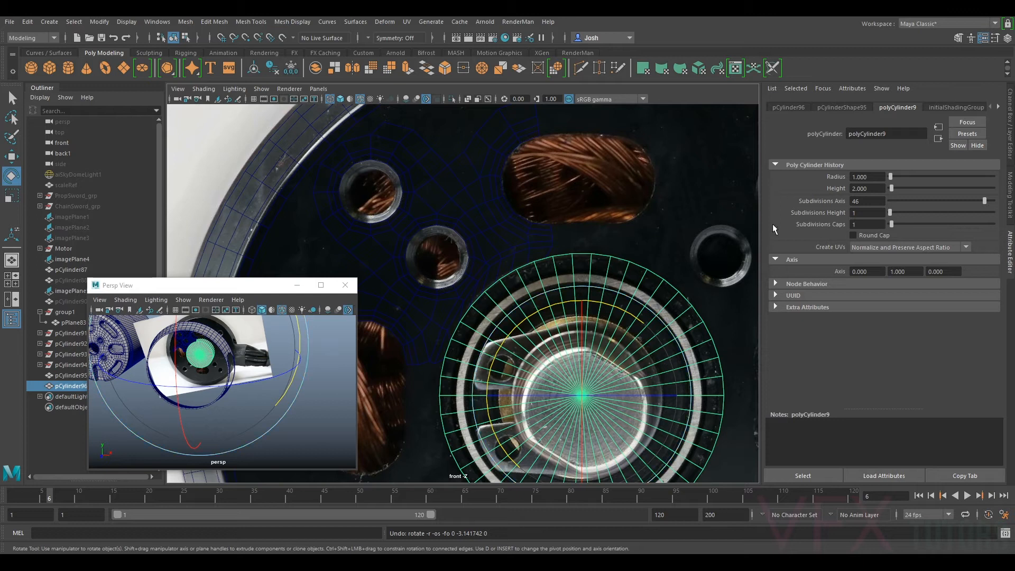
click(863, 201)
text(2)
key(Return)
scroll(521, 297, up, 2)
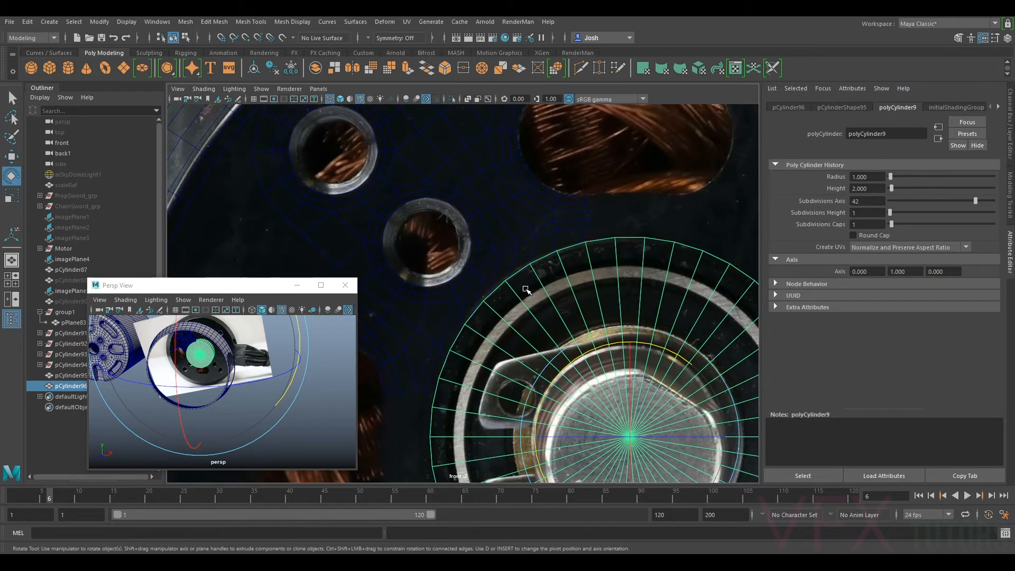
- Edit the perforated plate's vertices and snap the border vertices between the upper large hole and inner small hole to the 42-sided cylinder's rim
click(521, 260)
alt+middle_drag(593, 225, 555, 250)
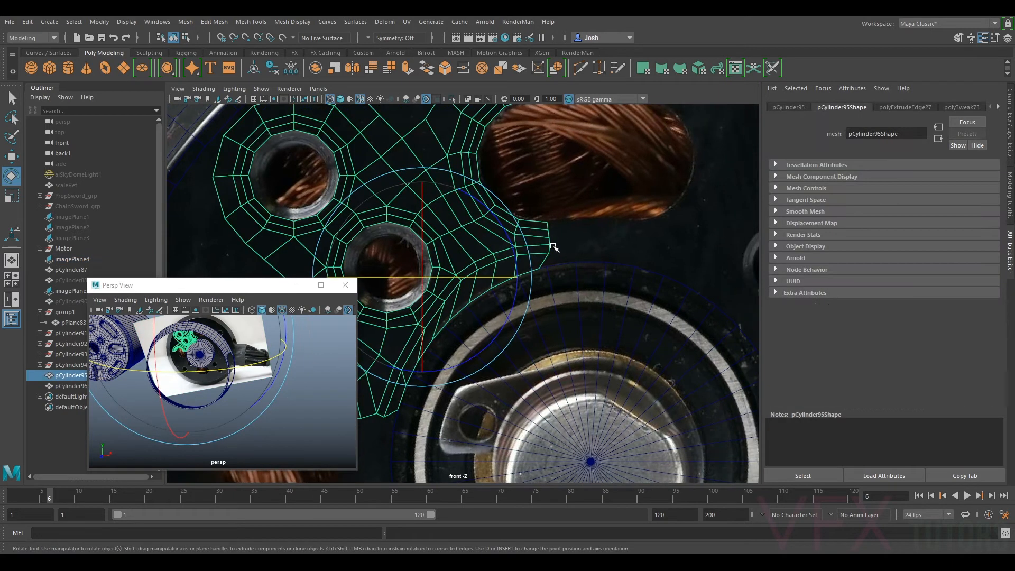
scroll(554, 247, up, 2)
click(1003, 214)
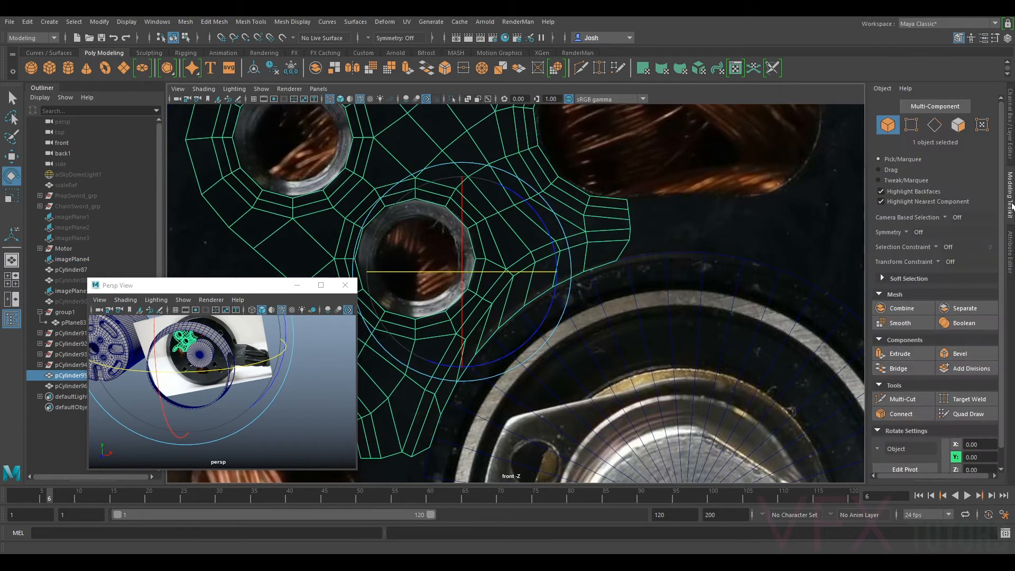
click(911, 125)
click(622, 260)
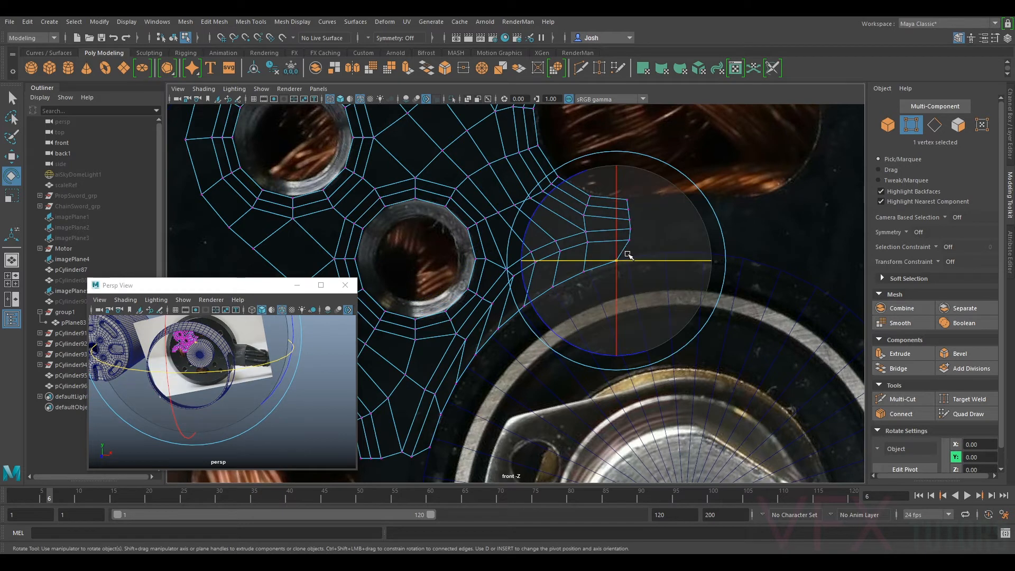
key(w)
drag(623, 259, 553, 287)
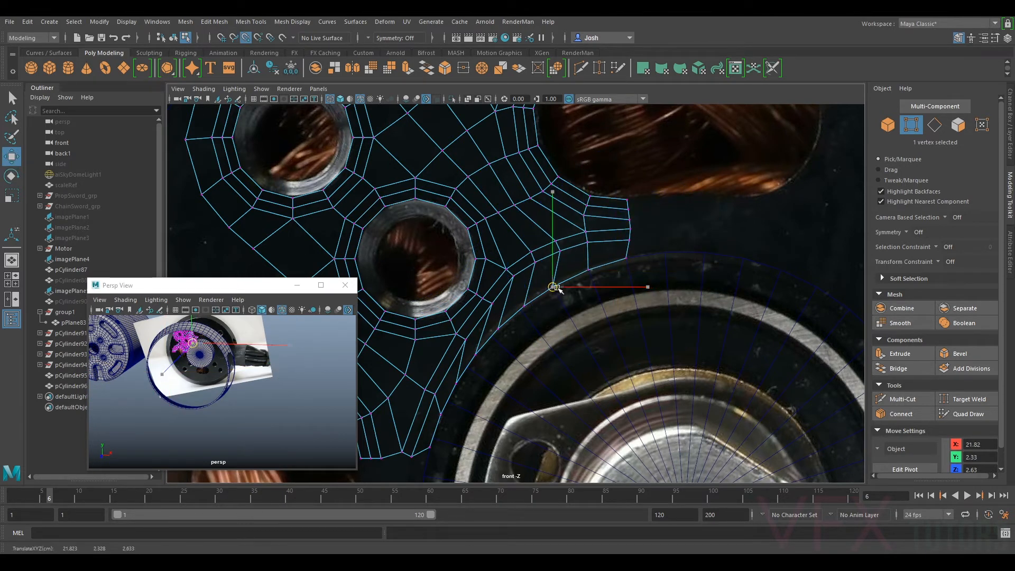
click(527, 314)
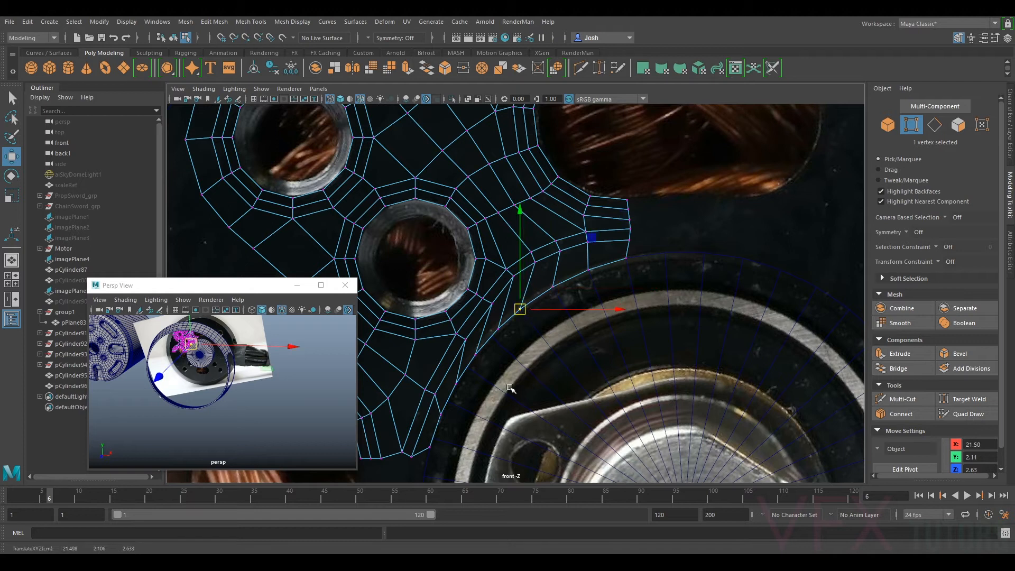
- Snap the plate's remaining inner border vertices, down to the lower-left large hole, onto the 42-sided cylinder's rim vertices
alt+middle_drag(513, 387, 596, 294)
click(580, 223)
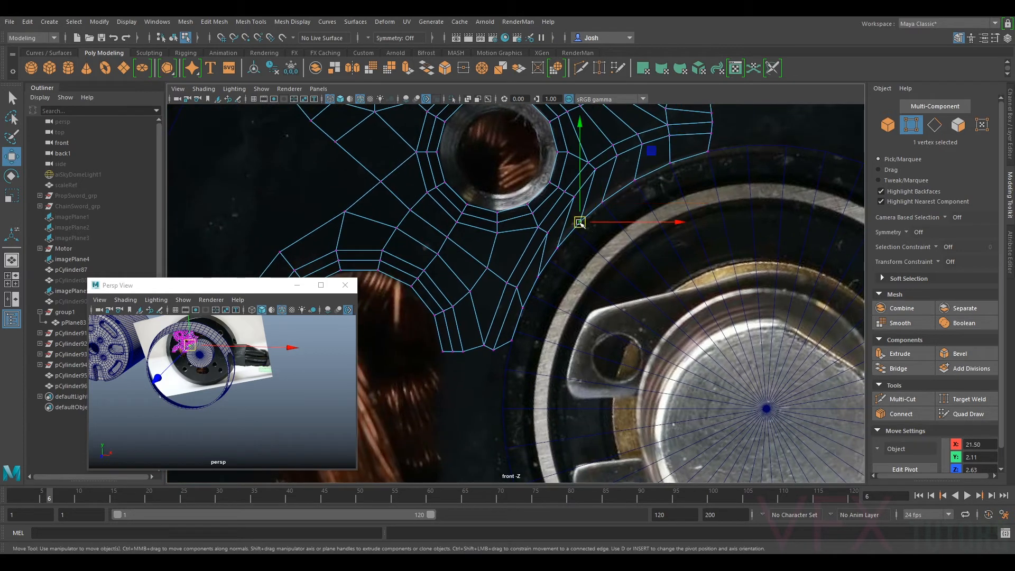
drag(580, 223, 507, 365)
click(559, 248)
key(v)
click(539, 277)
key(v)
click(512, 343)
key(v)
click(525, 310)
key(v)
drag(526, 313, 517, 335)
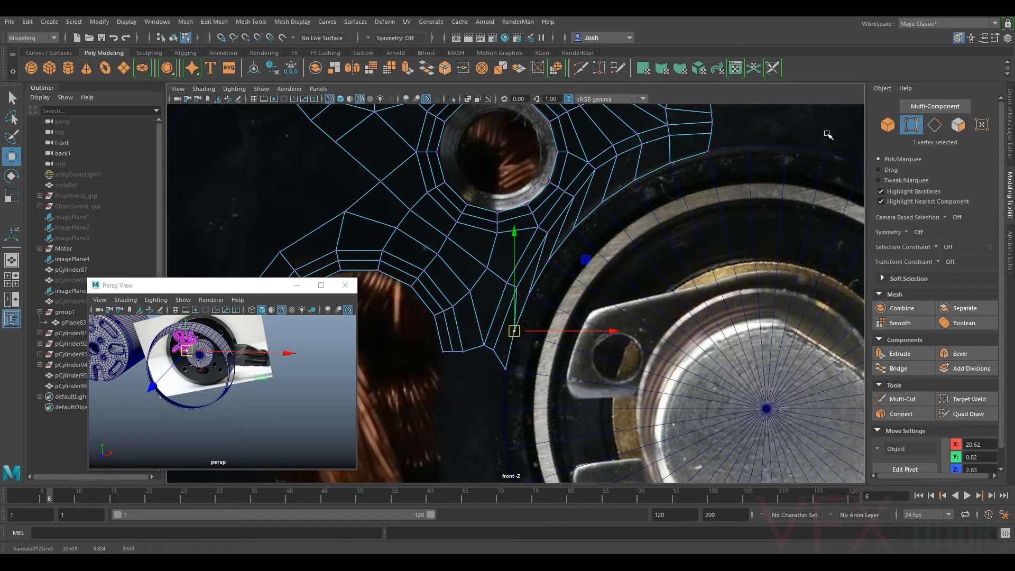
- Return to object selection and rotate the 42-sided shaft cylinder slightly about its axis
click(889, 124)
click(717, 264)
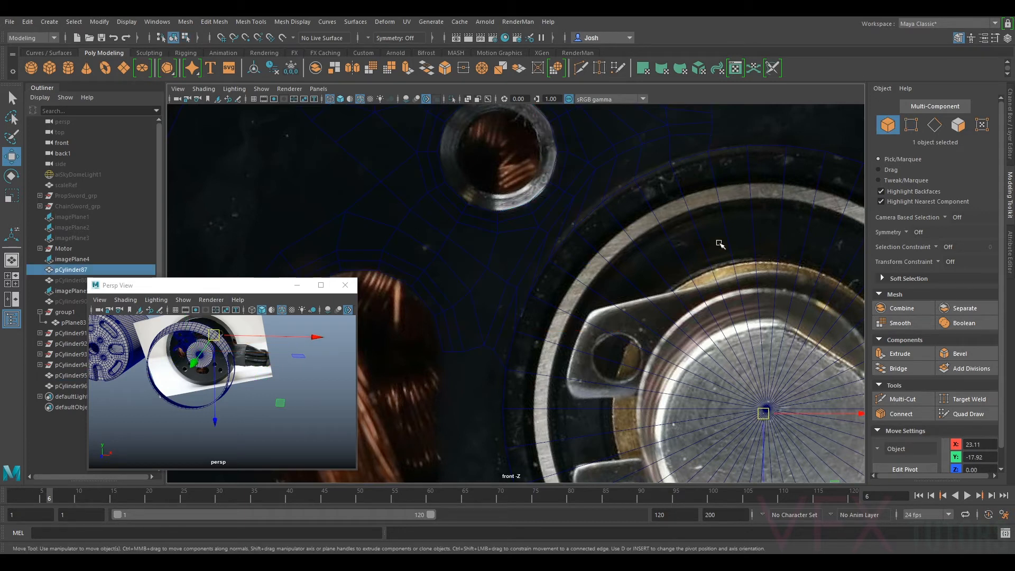
scroll(719, 248, down, 3)
click(671, 270)
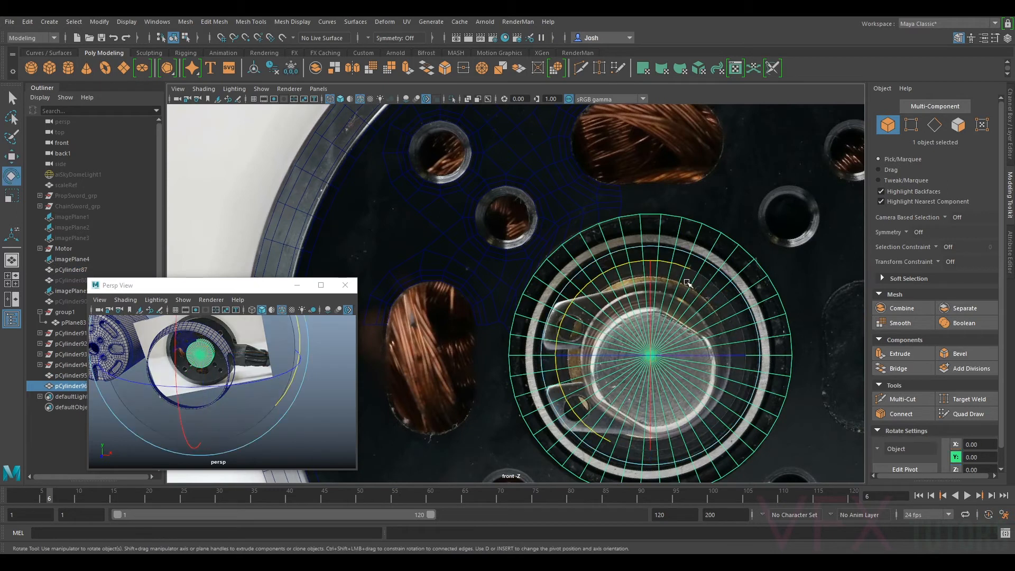
key(e)
drag(675, 263, 679, 264)
- Return to the plate's vertices and snap the two border vertices nearest the upper large hole to the rotated cylinder's rim
click(608, 208)
key(f)
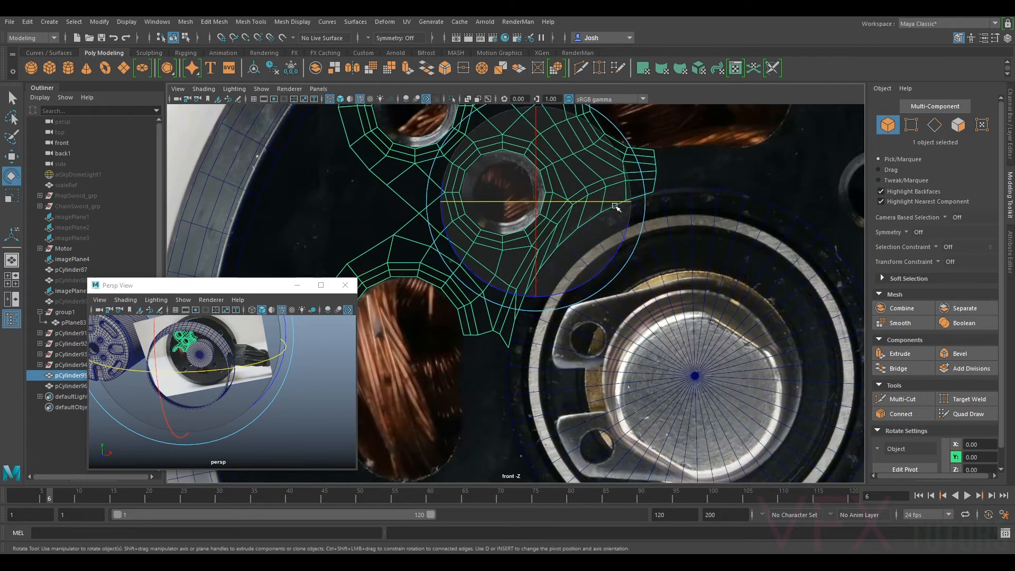
right_click(638, 204)
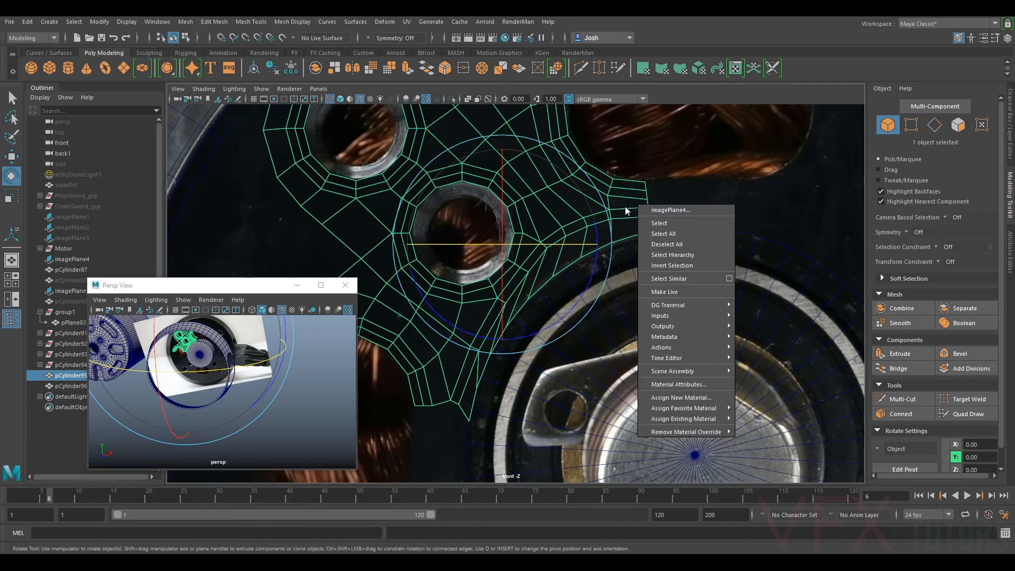
click(908, 128)
scroll(626, 207, up, 4)
click(655, 244)
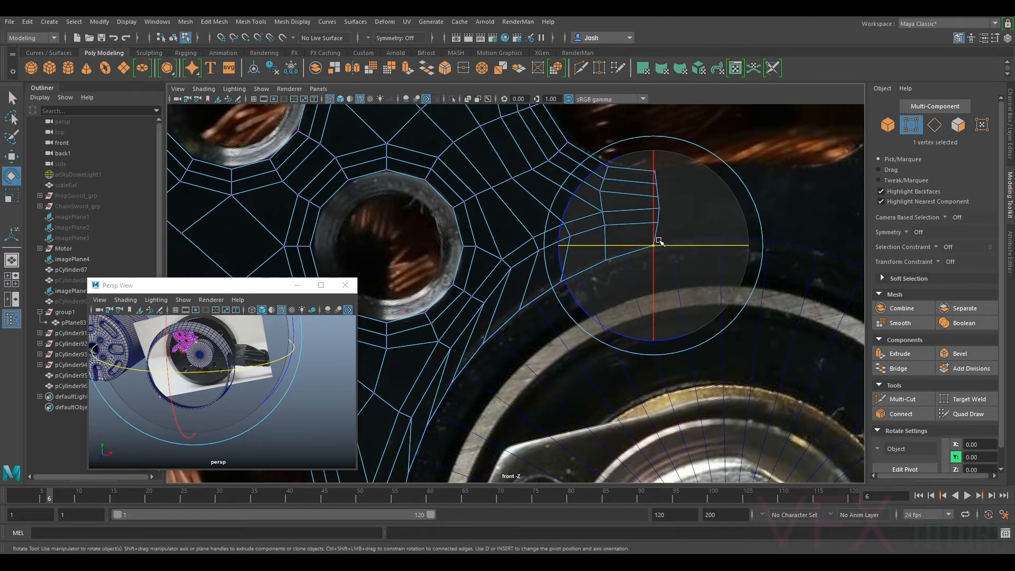
key(w)
drag(656, 246, 670, 243)
click(607, 261)
drag(607, 260, 617, 259)
- Snap the next four border vertices beside the inner small hole onto the rotated cylinder's rim vertices
click(560, 282)
drag(563, 281, 574, 277)
click(517, 309)
drag(517, 309, 532, 299)
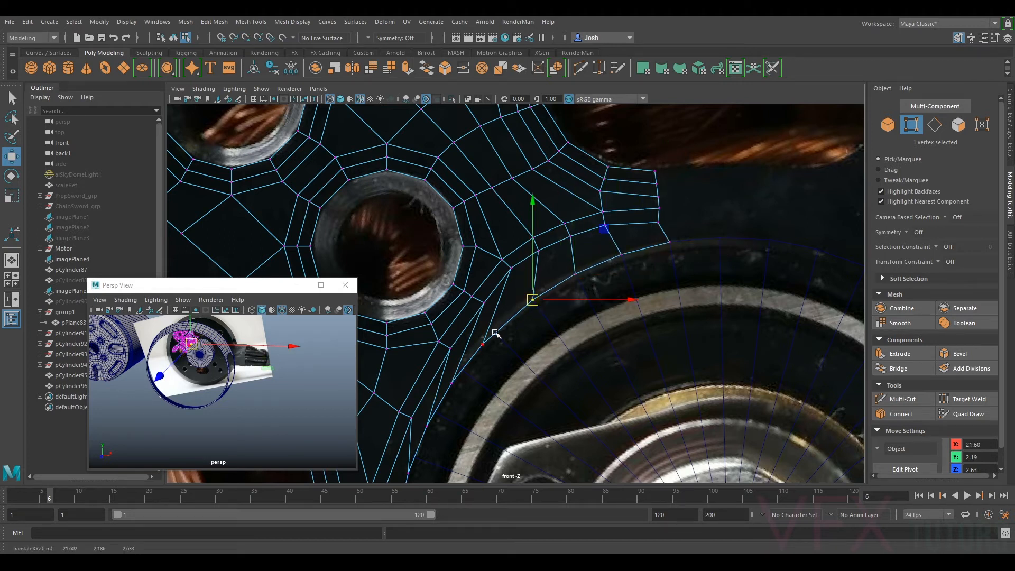
click(483, 344)
drag(485, 345, 493, 336)
click(453, 383)
drag(453, 383, 459, 378)
- Snap the last three border vertices, down to the lower-left large hole, onto the rotated cylinder's rim vertices
alt+middle_drag(508, 372, 601, 229)
click(527, 283)
key(v)
drag(521, 285, 525, 281)
click(502, 332)
key(v)
drag(502, 333, 504, 327)
click(491, 380)
key(v)
drag(491, 380, 496, 367)
- Adjust two vertices in the edge row just inside the shaft border, below the upper large hole, to even out the faces
scroll(698, 207, down, 5)
scroll(661, 263, up, 3)
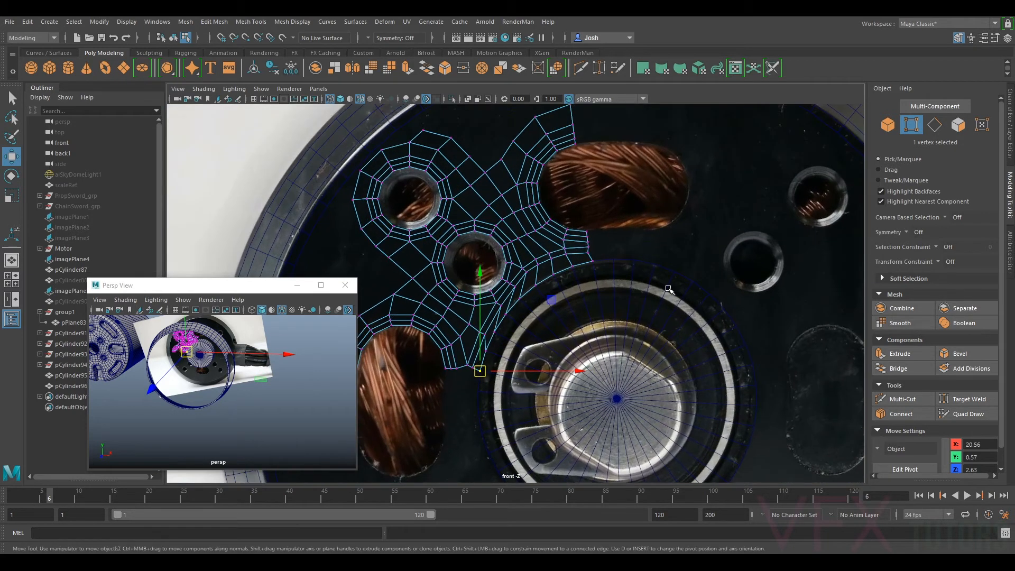
scroll(669, 290, up, 6)
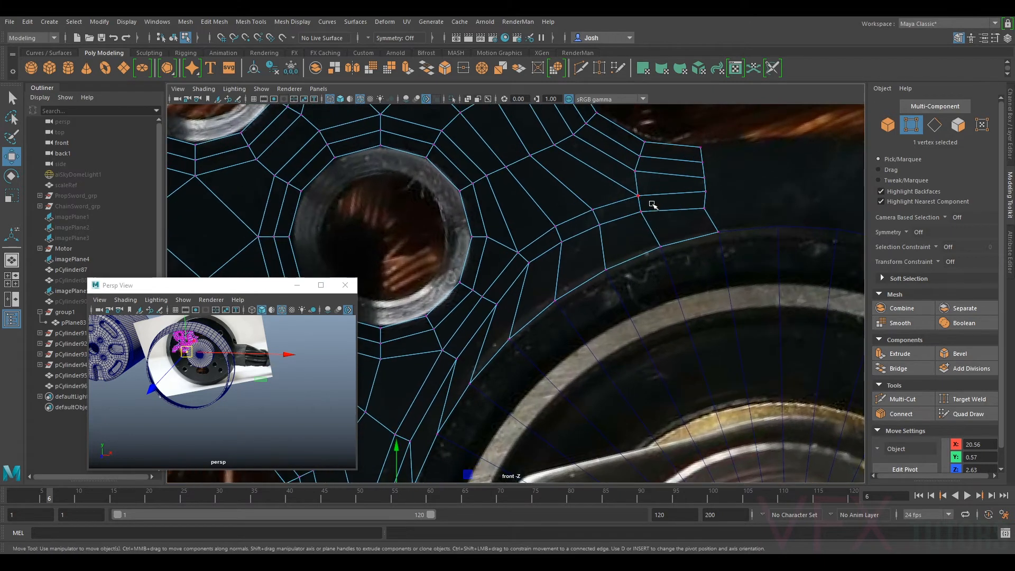
scroll(594, 281, down, 5)
scroll(562, 291, up, 5)
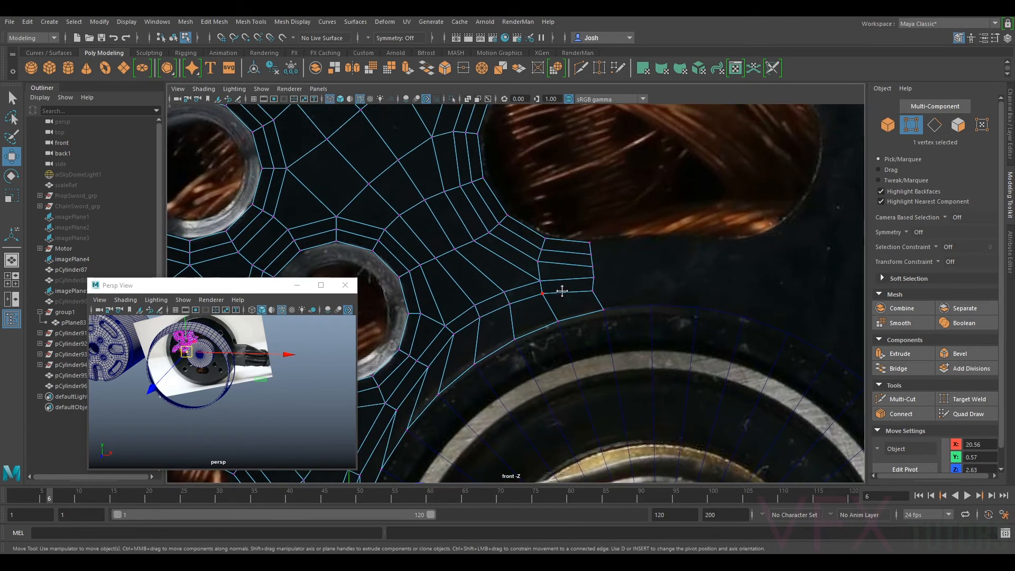
scroll(562, 290, up, 1)
click(578, 279)
scroll(582, 275, up, 3)
drag(588, 268, 601, 277)
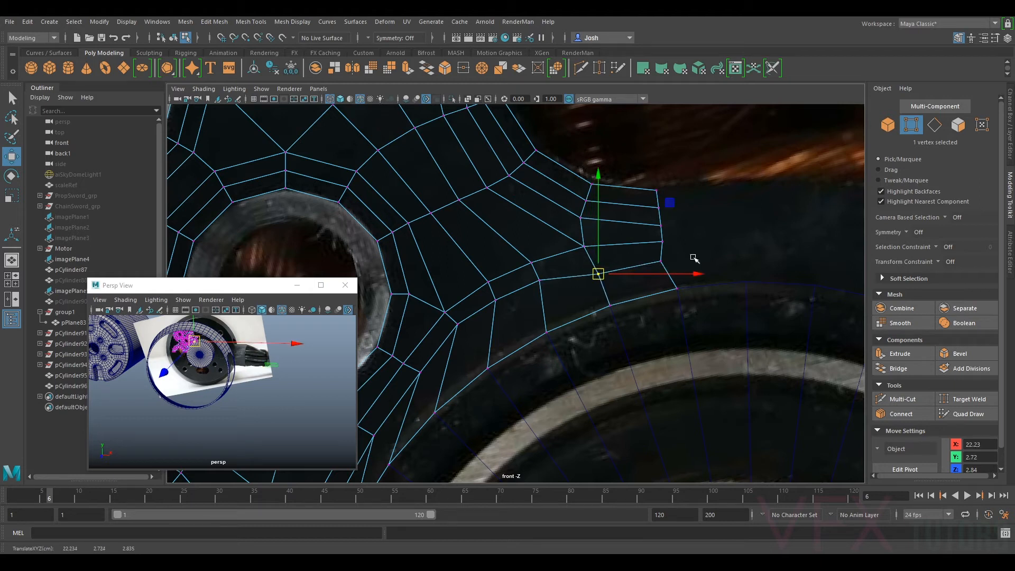
click(662, 262)
drag(661, 263, 664, 263)
- Shift the vertices of the row just inside the shaft border between the upper large hole and inner small hole for even spacing
alt+middle_drag(516, 301, 578, 249)
click(597, 212)
click(601, 232)
drag(603, 232, 591, 253)
click(661, 224)
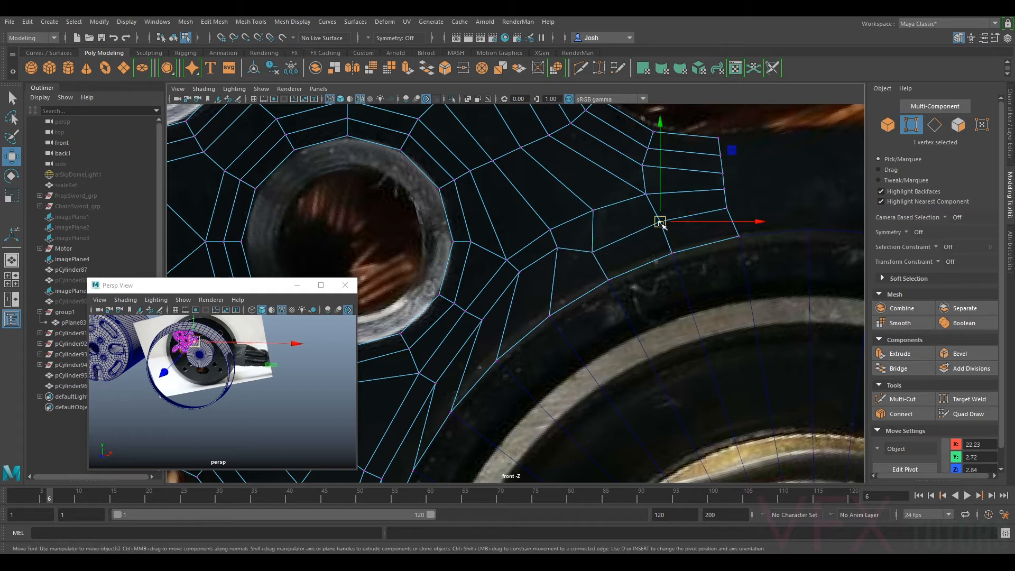
alt+middle_drag(564, 261, 628, 206)
click(621, 193)
drag(619, 193, 510, 305)
click(583, 218)
- Reposition the vertices between the inner small hole's lower-right side and the shaft border to even out the edge flow
scroll(552, 252, down, 3)
scroll(552, 253, down, 3)
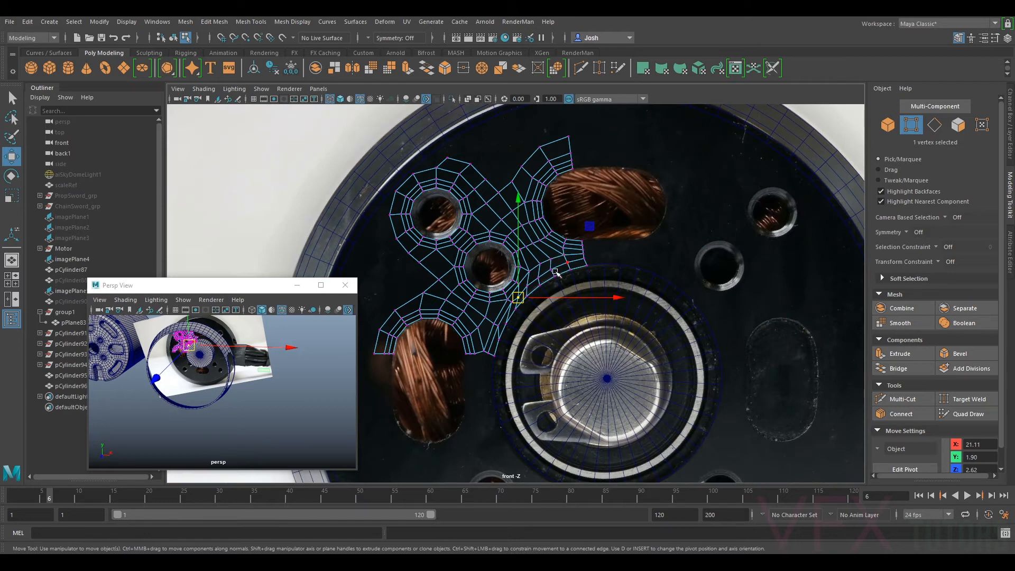
scroll(556, 273, up, 8)
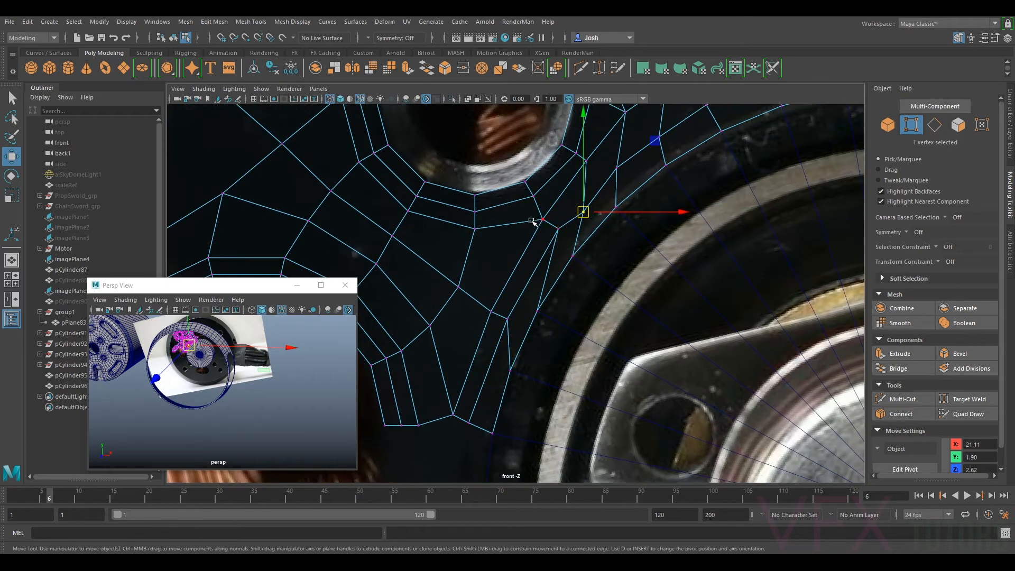
click(544, 220)
drag(543, 220, 536, 265)
click(559, 229)
click(585, 210)
drag(585, 210, 563, 237)
click(617, 169)
drag(617, 170, 579, 170)
click(587, 161)
alt+middle_drag(629, 149, 604, 249)
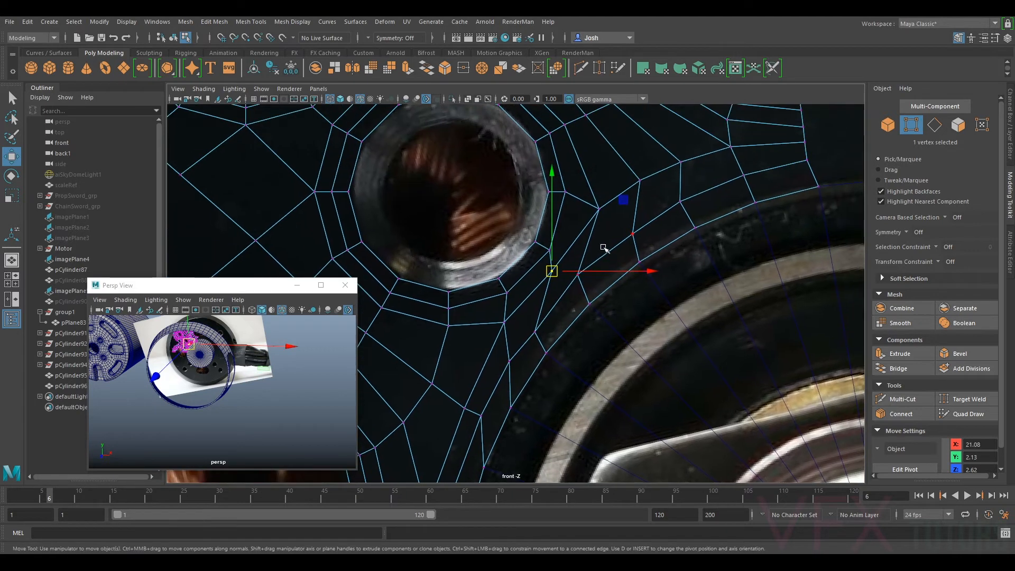
- Try 48 axis subdivisions on the cylinder around the central shaft, and set the value to 52
scroll(597, 259, down, 5)
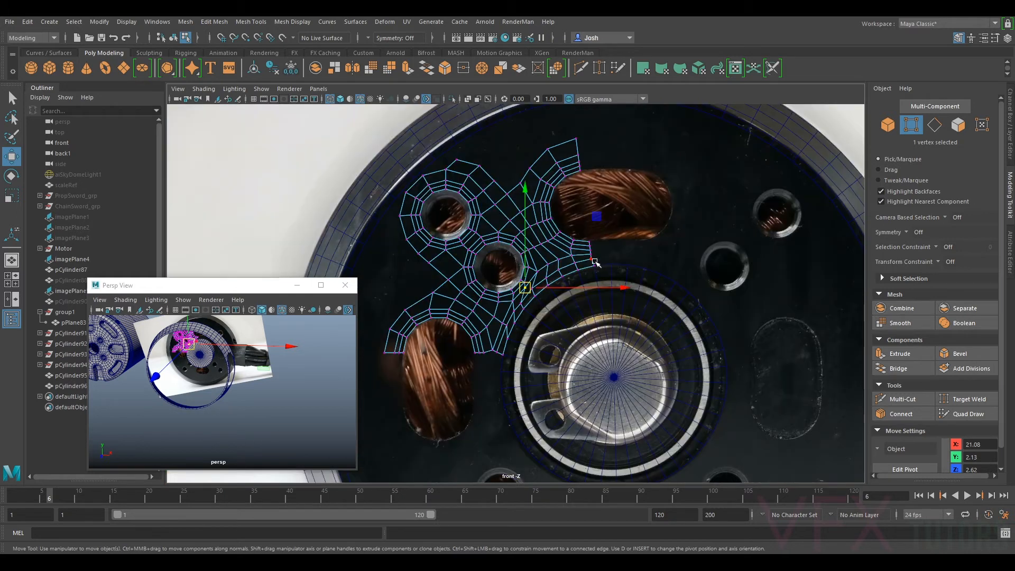
scroll(568, 280, up, 2)
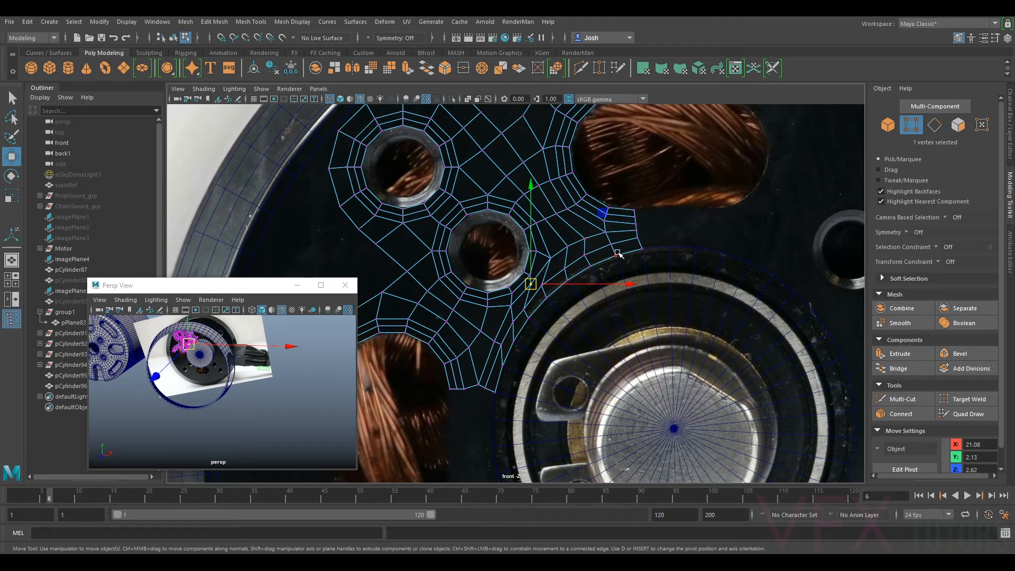
right_drag(618, 252, 664, 236)
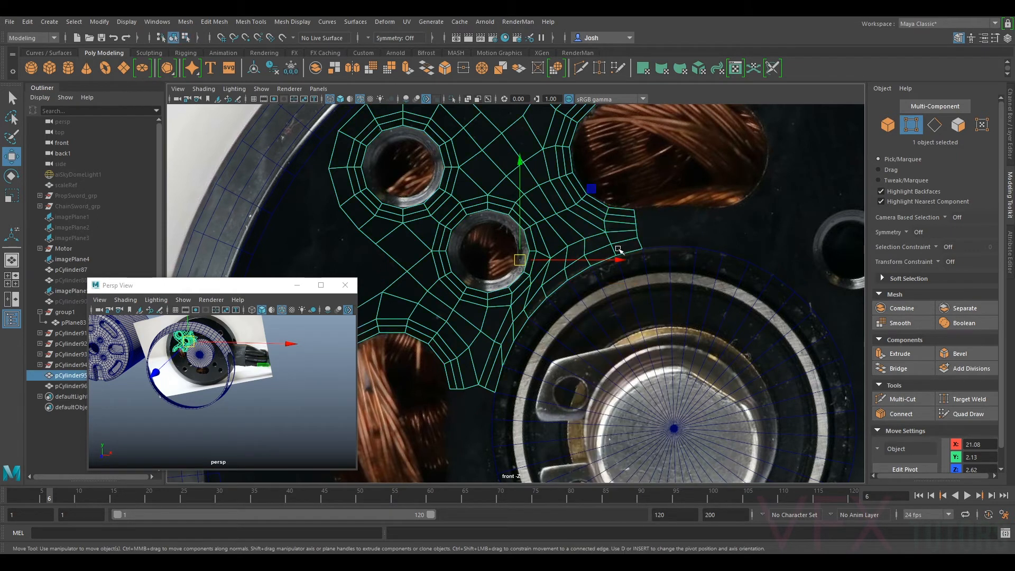
click(650, 283)
click(710, 258)
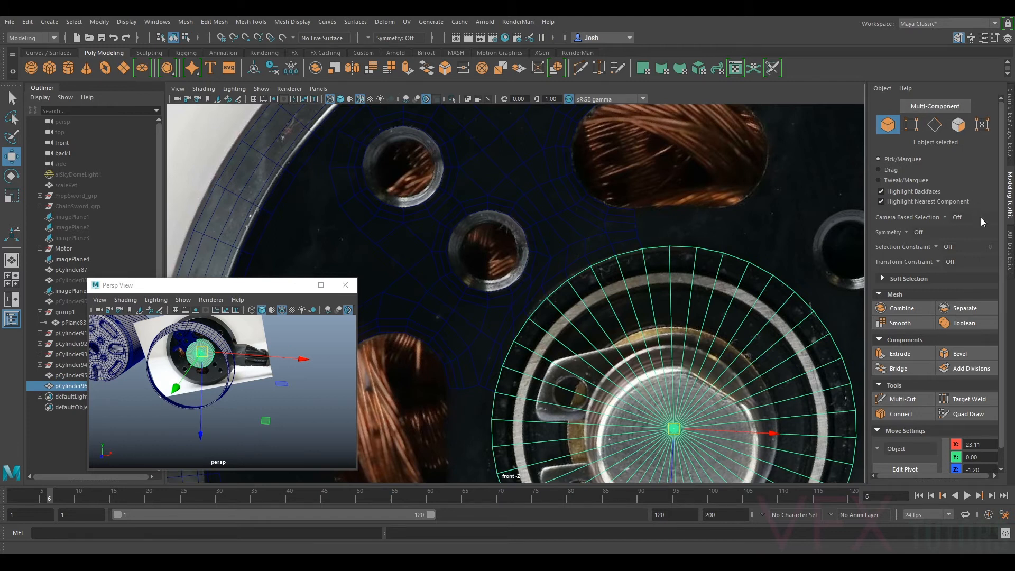
click(1009, 251)
click(897, 108)
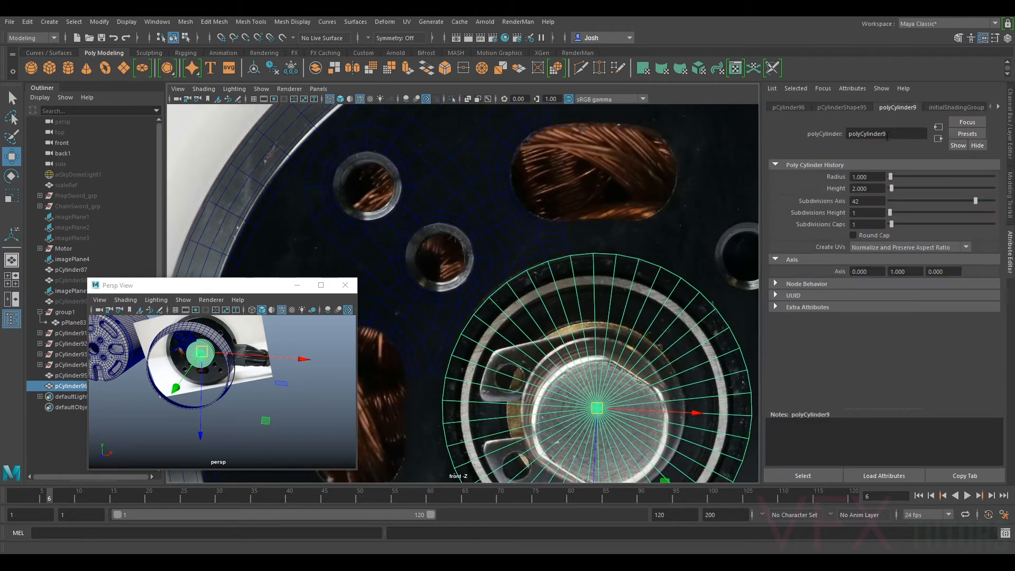
click(868, 202)
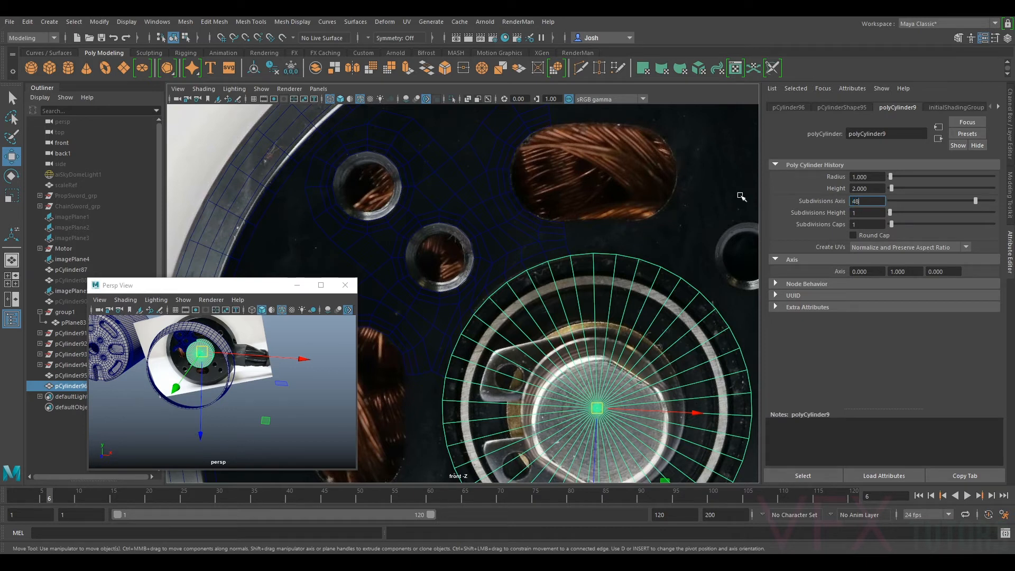
key(Return)
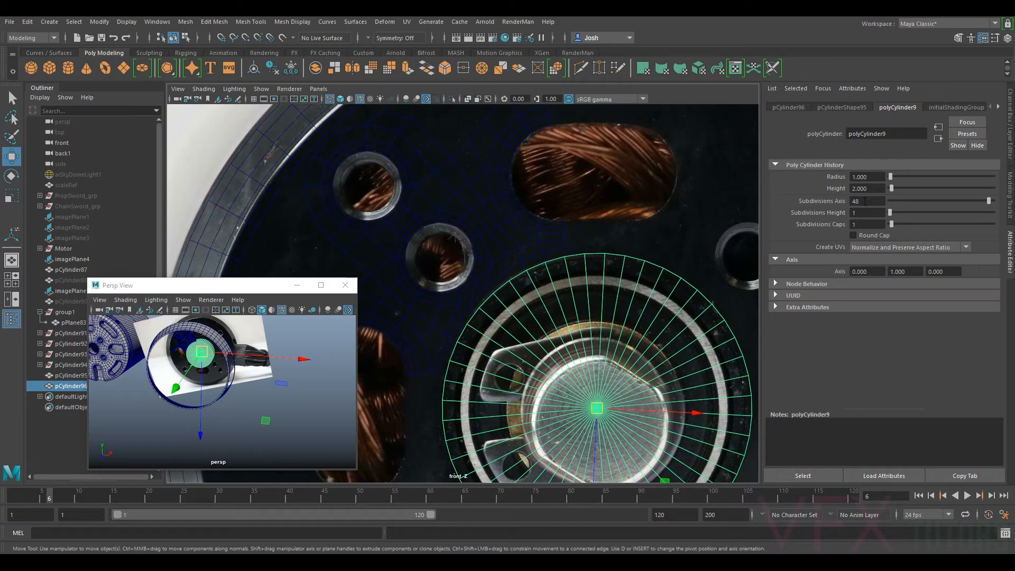
text(52)
key(Return)
- Return to editing the plate's vertices and snap its border vertices below the upper large hole onto the resubdivided cylinder's rim vertices
click(511, 279)
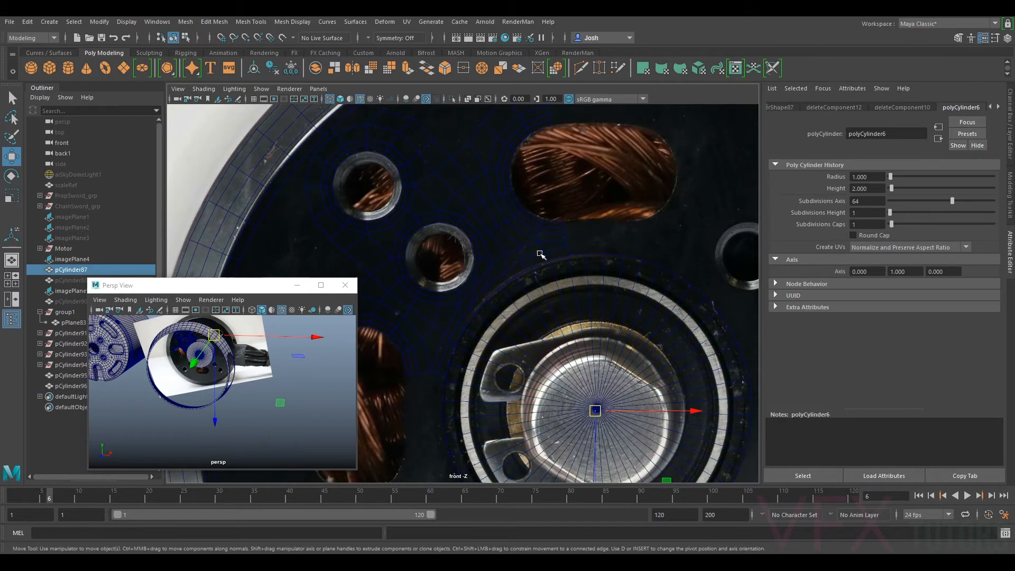
scroll(567, 249, up, 5)
click(596, 223)
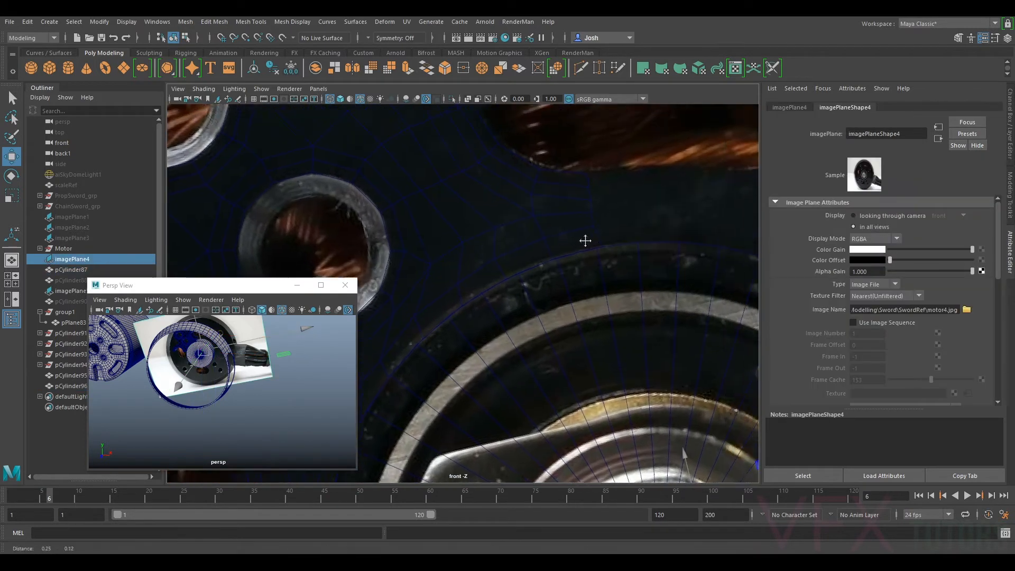
click(536, 238)
right_drag(537, 238, 536, 235)
click(1008, 196)
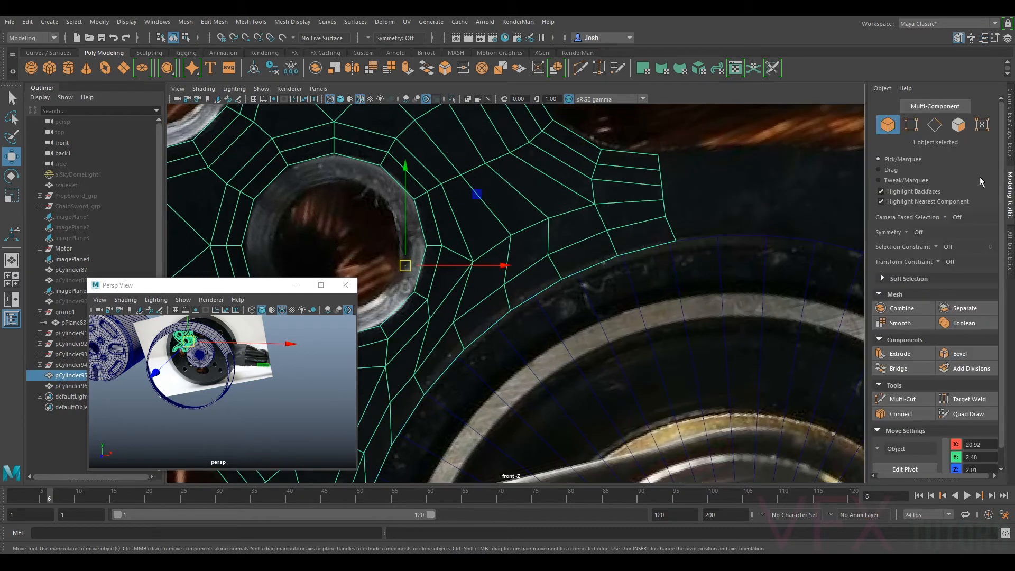
click(911, 125)
click(682, 238)
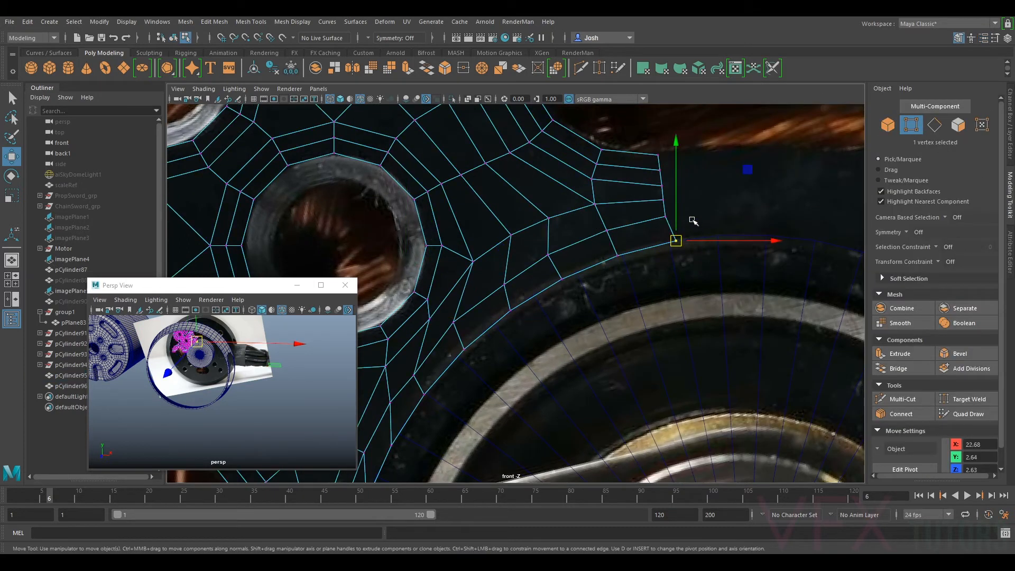
drag(684, 241, 677, 243)
click(620, 255)
click(562, 279)
drag(562, 279, 576, 270)
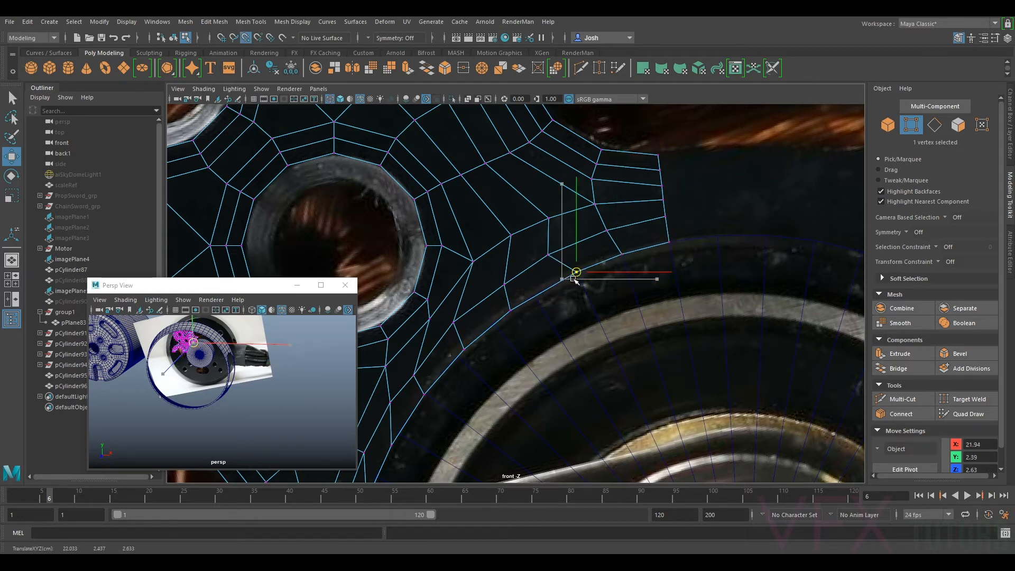
click(511, 310)
drag(511, 309, 541, 267)
- Shift the vertices just inside the realigned shaft border below the upper large hole to follow its new spacing
drag(548, 255, 560, 248)
drag(511, 279, 498, 291)
drag(507, 284, 527, 275)
- Snap the border vertices beside the inner small hole onto the cylinder's rim and adjust the neighbouring row to match
click(468, 350)
drag(468, 350, 480, 300)
alt+middle_drag(497, 334, 561, 261)
drag(495, 275, 534, 255)
click(474, 351)
drag(478, 351, 493, 286)
click(473, 308)
click(535, 261)
drag(535, 260, 541, 262)
- Reposition the remaining border vertices and their inner neighbours along the shaft, down to the lower-left large hole
click(450, 406)
drag(450, 405, 492, 339)
click(448, 358)
shift+drag(431, 358, 454, 330)
alt+middle_drag(505, 379, 602, 278)
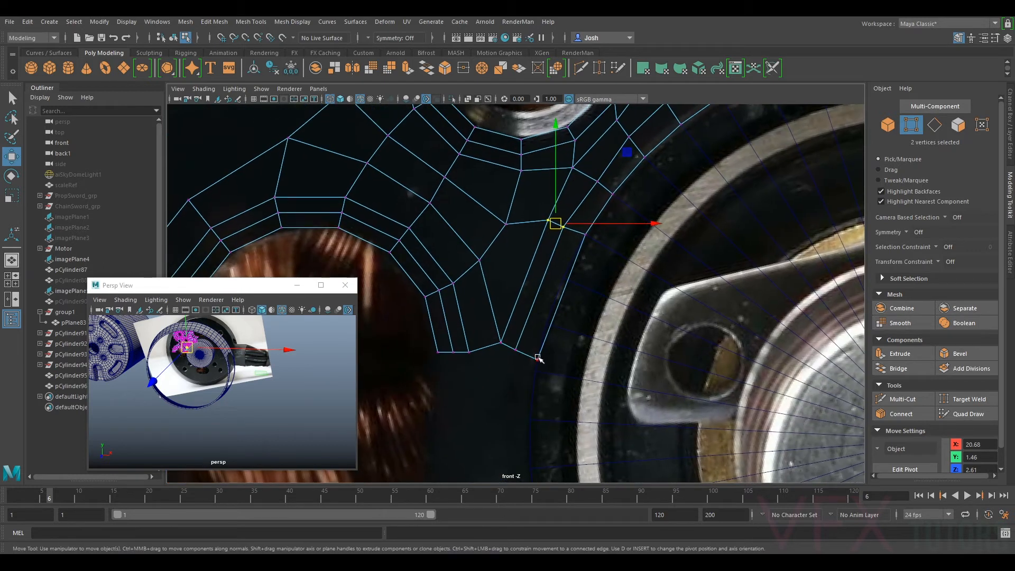
drag(538, 361, 509, 359)
- Adjust the two vertices between the upper large hole's lower-left corner and the shaft border to even out the faces
scroll(505, 304, down, 5)
scroll(493, 233, up, 3)
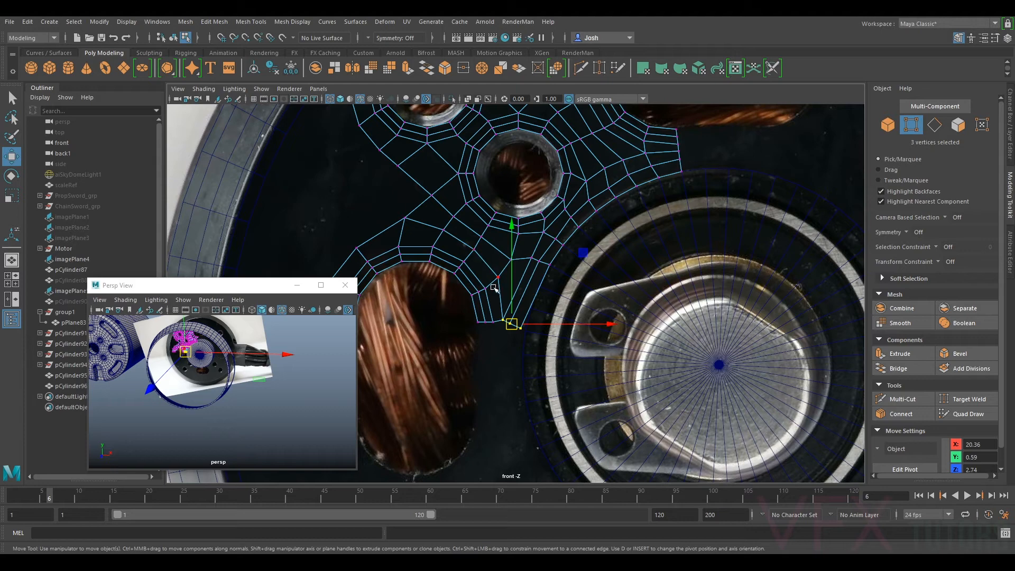
alt+middle_drag(628, 192, 531, 307)
scroll(531, 314, up, 3)
scroll(613, 268, up, 3)
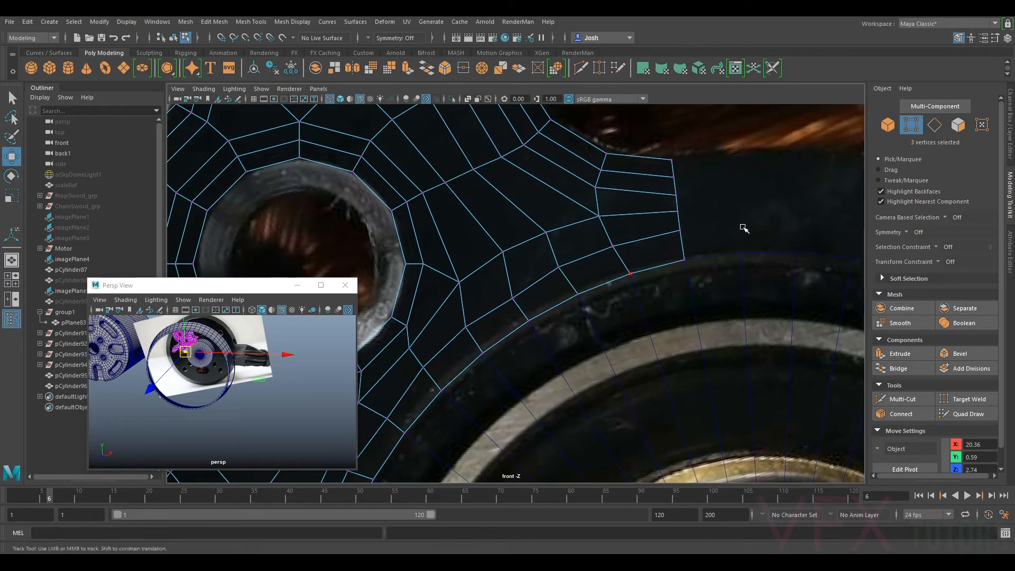
alt+right_drag(744, 227, 547, 341)
scroll(548, 339, up, 9)
scroll(555, 264, down, 4)
alt+middle_drag(546, 214, 585, 256)
scroll(645, 216, up, 3)
scroll(585, 256, up, 3)
alt+middle_drag(685, 212, 614, 250)
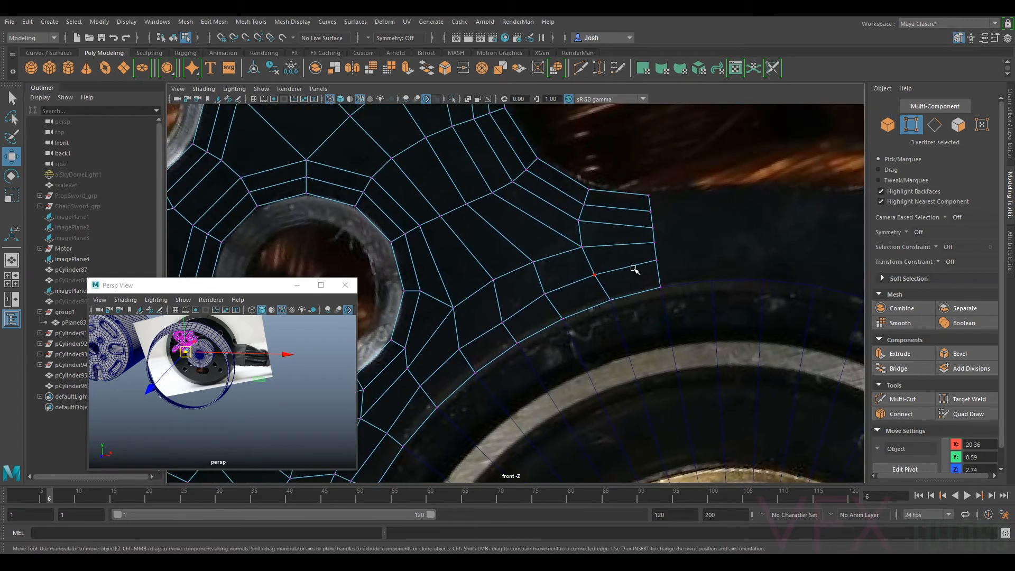
click(596, 276)
drag(596, 275, 584, 226)
click(581, 247)
- Even out the two vertex rows above the shaft border between the upper large hole and the inner small hole
click(535, 261)
drag(535, 262, 549, 292)
click(584, 247)
click(546, 292)
alt+middle_drag(510, 256, 573, 208)
click(562, 230)
drag(563, 229, 560, 238)
click(567, 271)
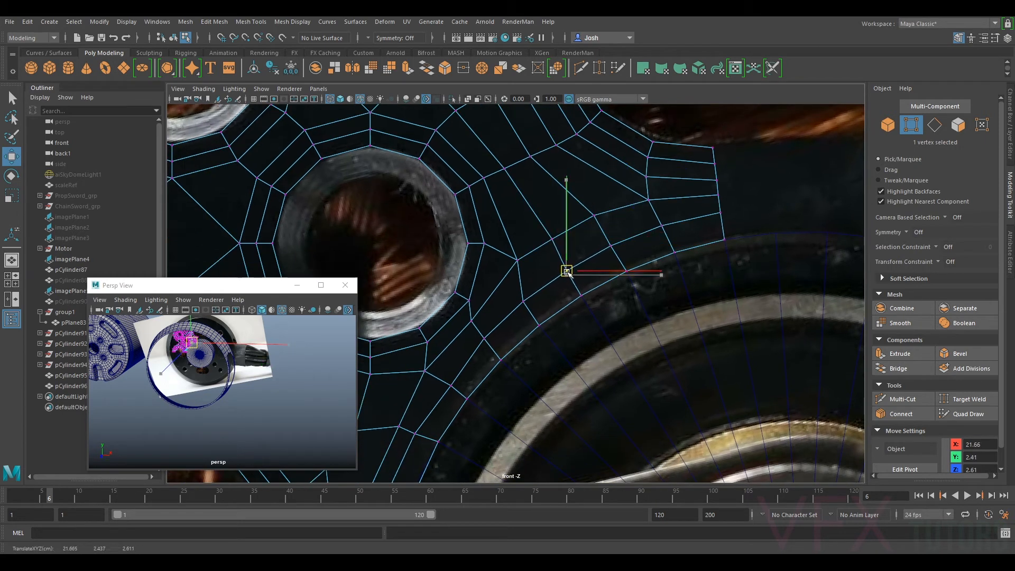
click(595, 215)
- Raise the vertex between the inner small hole's right side and the shaft border slightly
scroll(599, 212, down, 5)
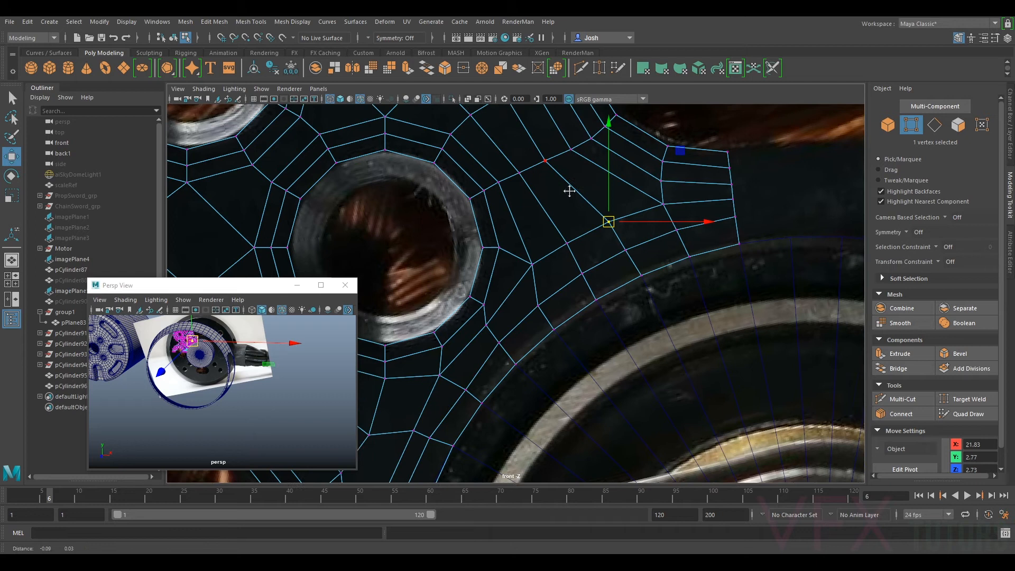
scroll(583, 246, up, 8)
click(570, 290)
drag(575, 290, 576, 281)
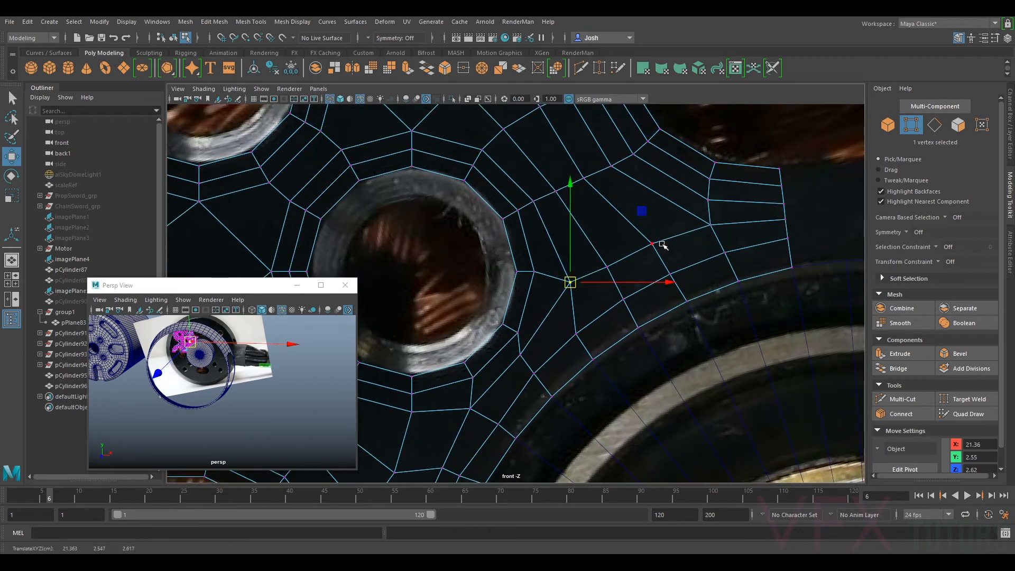
- Nudge the vertices around the upper large hole's lower-left corner and the adjoining row vertex for smoother edge flow
click(710, 225)
drag(711, 225, 720, 254)
click(728, 253)
click(710, 202)
drag(710, 202, 706, 202)
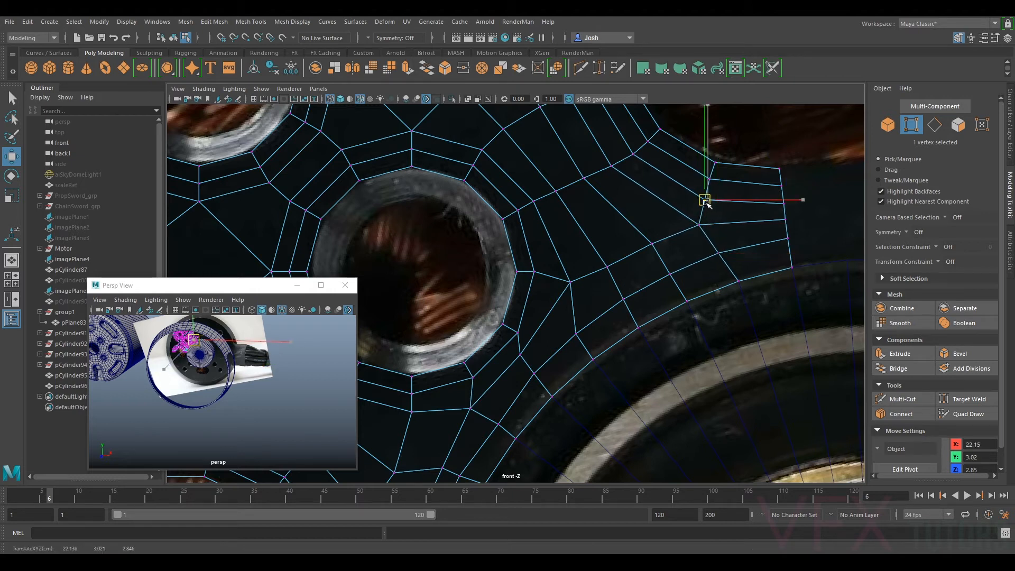
click(653, 244)
drag(652, 244, 650, 248)
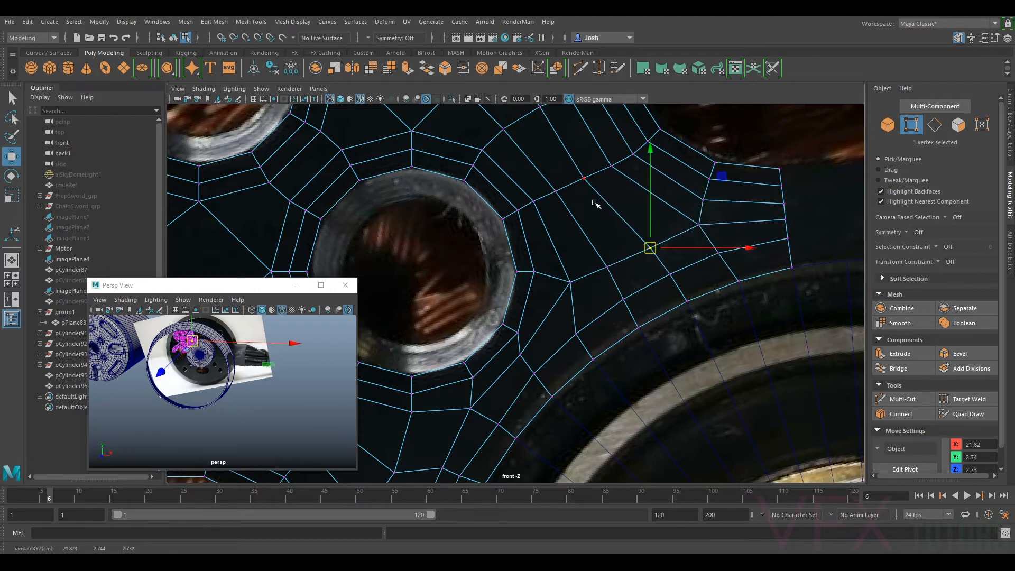
- Adjust the vertices from the area above the shaft border around the inner small hole's lower-right side for even spacing
click(585, 179)
click(624, 210)
click(577, 277)
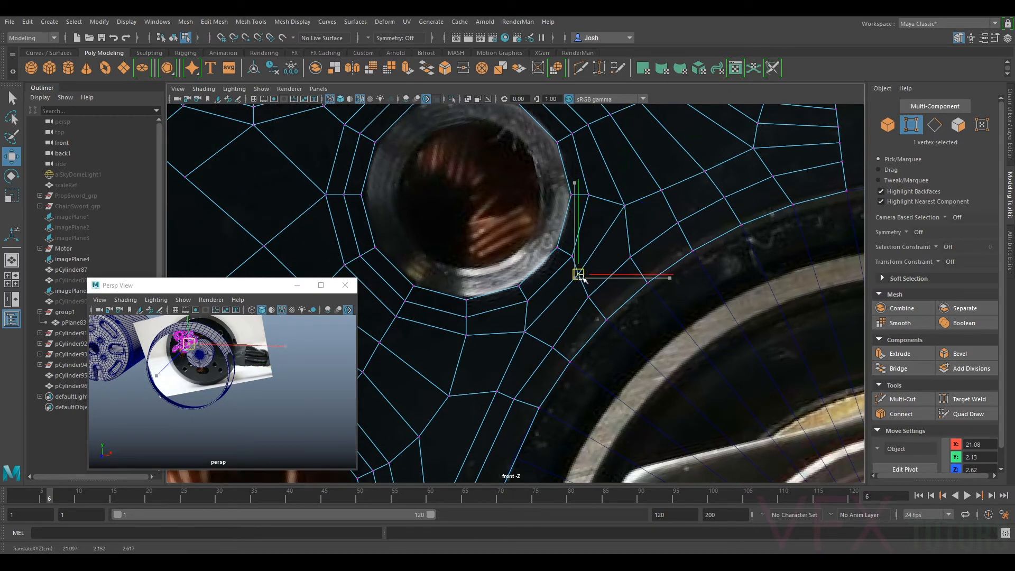
drag(583, 279, 630, 254)
alt+middle_drag(562, 324, 659, 235)
click(590, 277)
drag(596, 276, 650, 267)
click(680, 288)
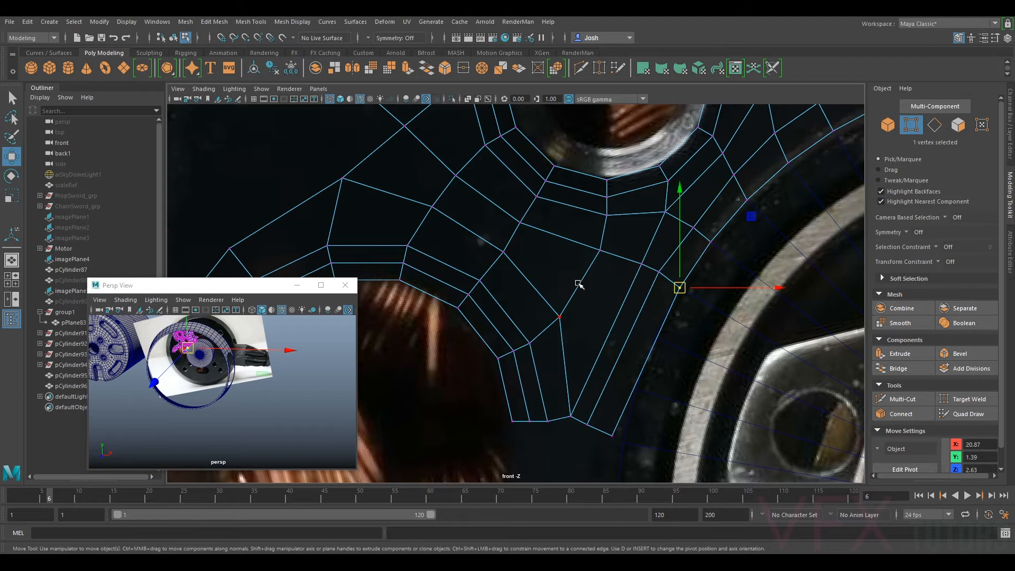
- Pull the four vertices in the row around the lower-left large hole closer to the hole to even out the surrounding faces
alt+middle_drag(579, 285, 651, 280)
click(633, 313)
drag(634, 316, 622, 323)
click(577, 250)
drag(576, 249, 567, 257)
click(507, 203)
drag(507, 205, 493, 215)
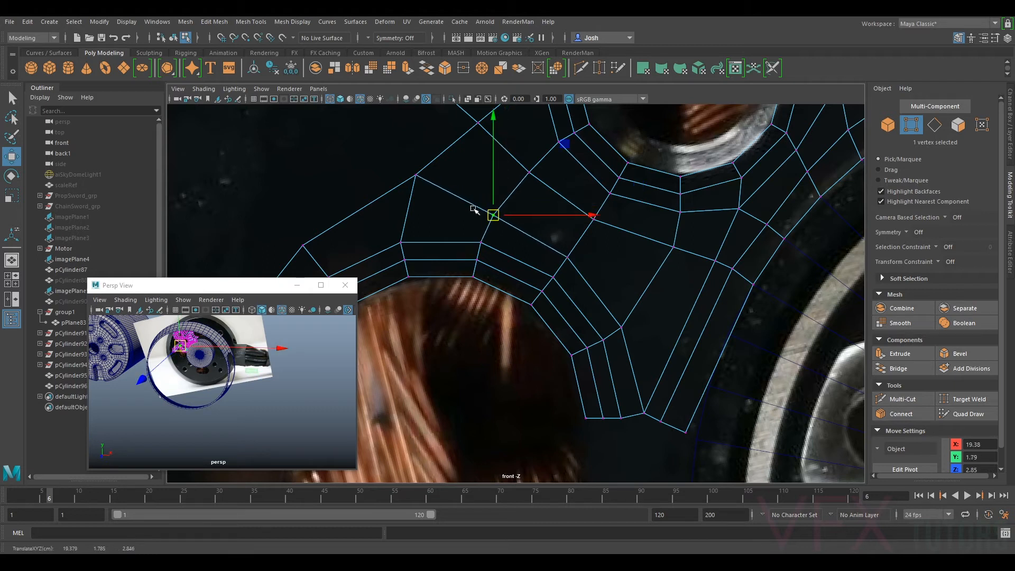
click(417, 175)
drag(417, 176, 406, 201)
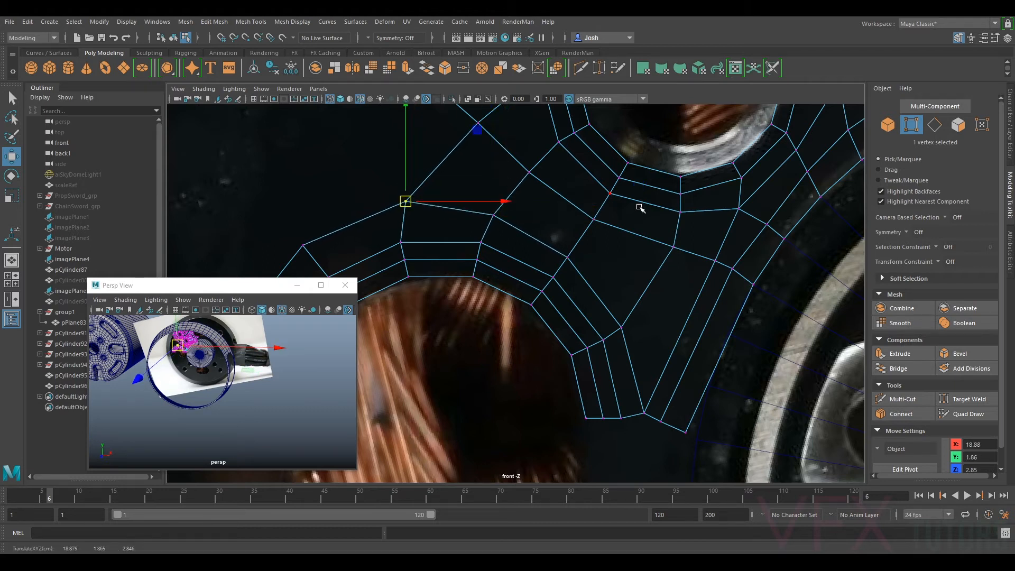
- Multi-Cut two new edge rows between the inner small hole and lower-left large hole, from the plate's outer edge to the shaft border
click(903, 399)
click(454, 150)
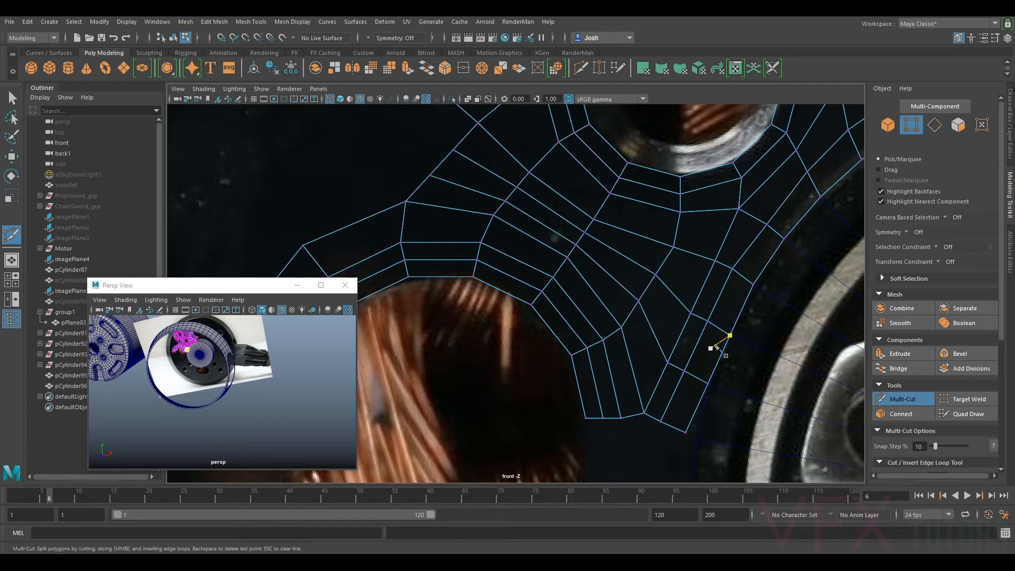
click(912, 403)
alt+middle_drag(771, 370, 705, 311)
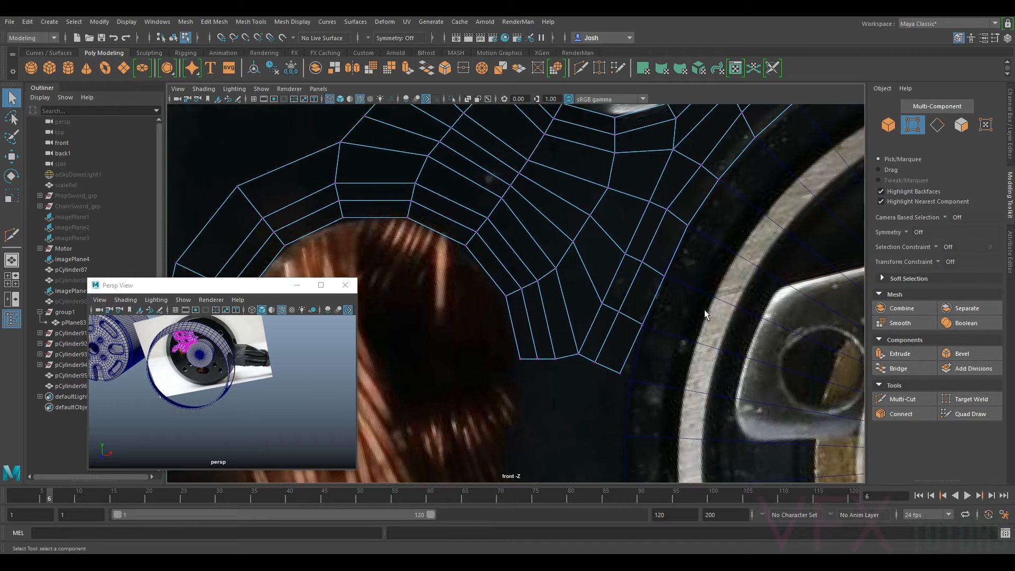
- Move the new border vertices and the end vertex beside the lower-left large hole onto the shaft cylinder's rim
key(w)
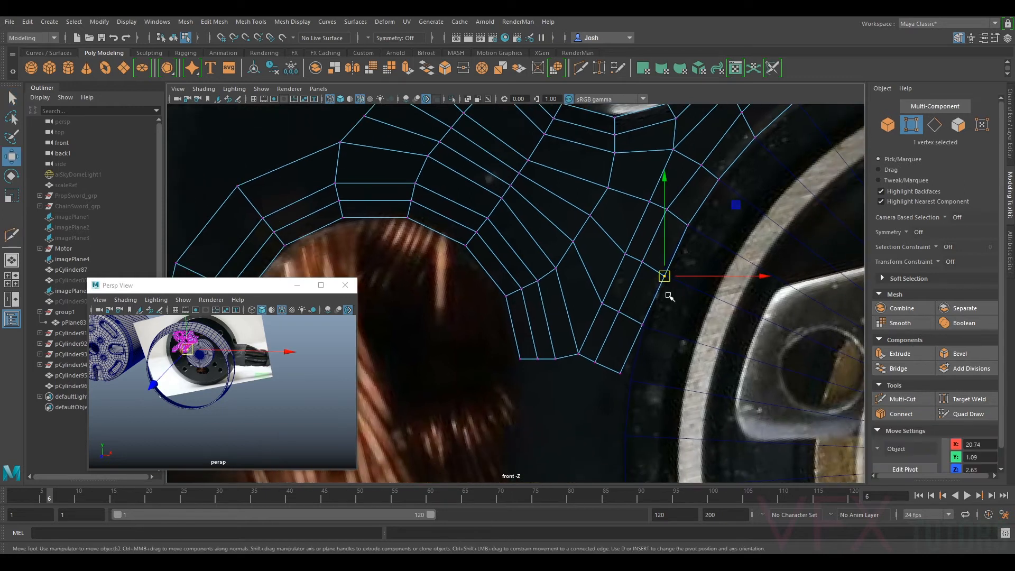
drag(665, 276, 643, 326)
click(621, 373)
drag(621, 375, 631, 381)
- Reposition the vertices of the newly cut rows near the shaft border to even out the faces
scroll(615, 361, down, 5)
scroll(586, 239, up, 8)
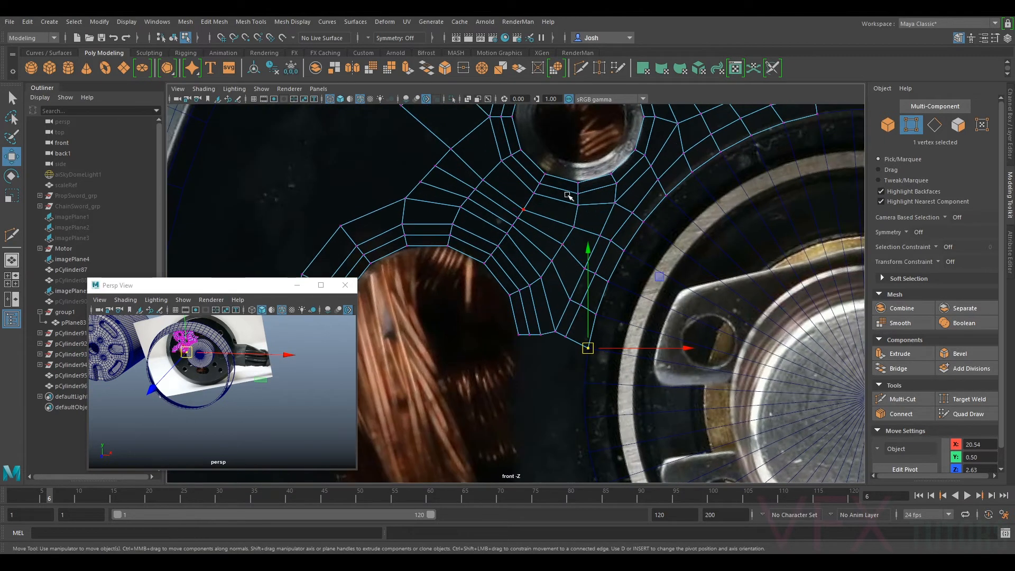
alt+middle_drag(747, 238, 669, 226)
click(569, 264)
drag(569, 263, 562, 262)
click(549, 307)
click(528, 349)
drag(527, 350, 523, 343)
click(542, 357)
- Adjust the neighbouring vertices between the lower-left large hole and the shaft border to smooth the new edge rows
click(503, 298)
drag(503, 299, 524, 272)
alt+middle_drag(533, 325, 589, 310)
click(565, 350)
drag(564, 350, 561, 357)
click(531, 356)
- Reposition the outer-edge vertex left of the inner small hole and the next vertices of the row below that hole
alt+middle_drag(501, 197, 608, 290)
click(538, 201)
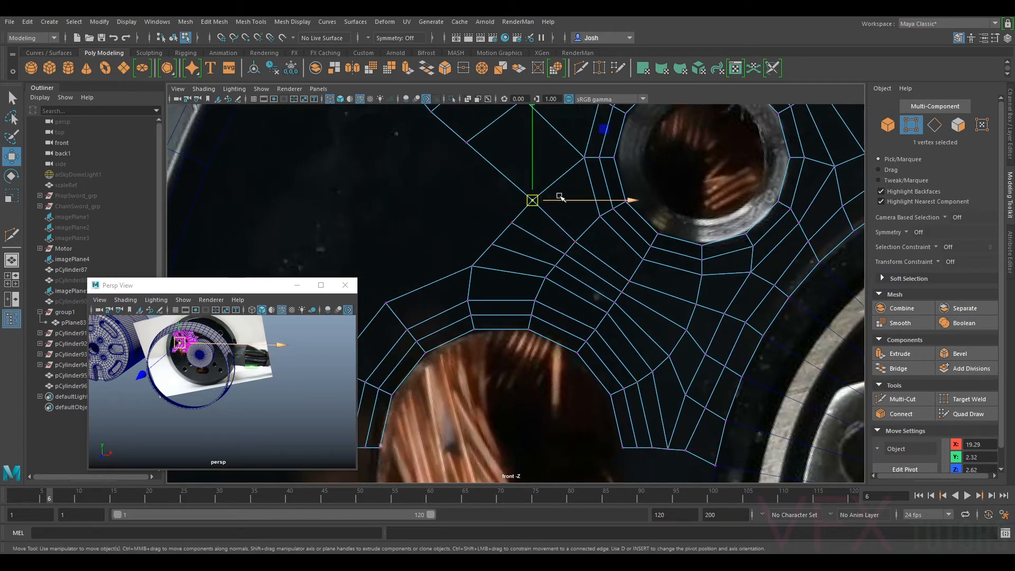
alt+middle_drag(538, 201, 533, 314)
drag(534, 314, 548, 296)
click(572, 352)
drag(573, 353, 578, 347)
click(628, 394)
- Shift two vertices in the row just below the inner small hole upward for more even spacing
alt+middle_drag(644, 380, 578, 297)
scroll(561, 360, down, 5)
scroll(540, 303, up, 4)
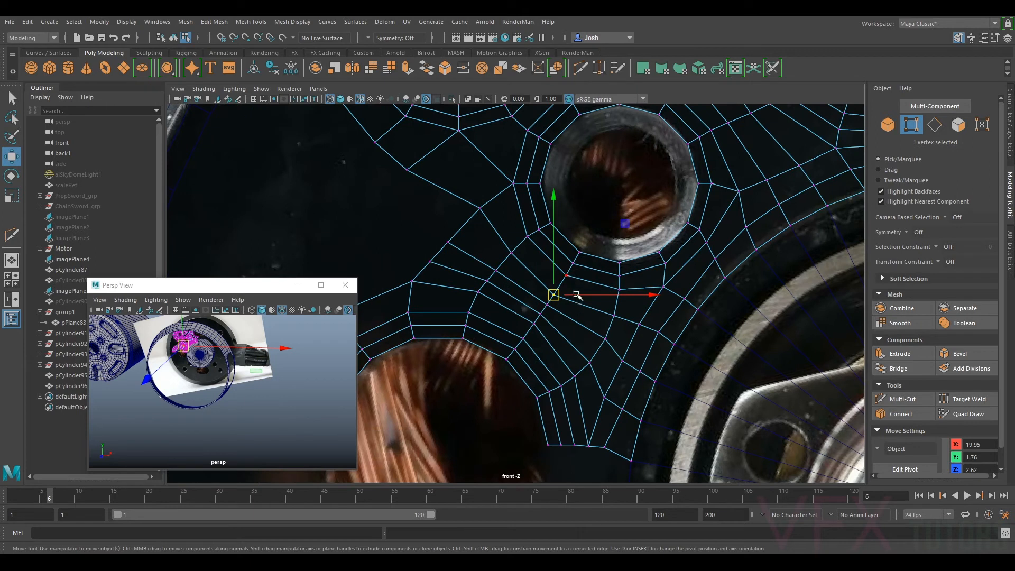
drag(556, 300, 560, 289)
click(617, 315)
drag(615, 316, 612, 311)
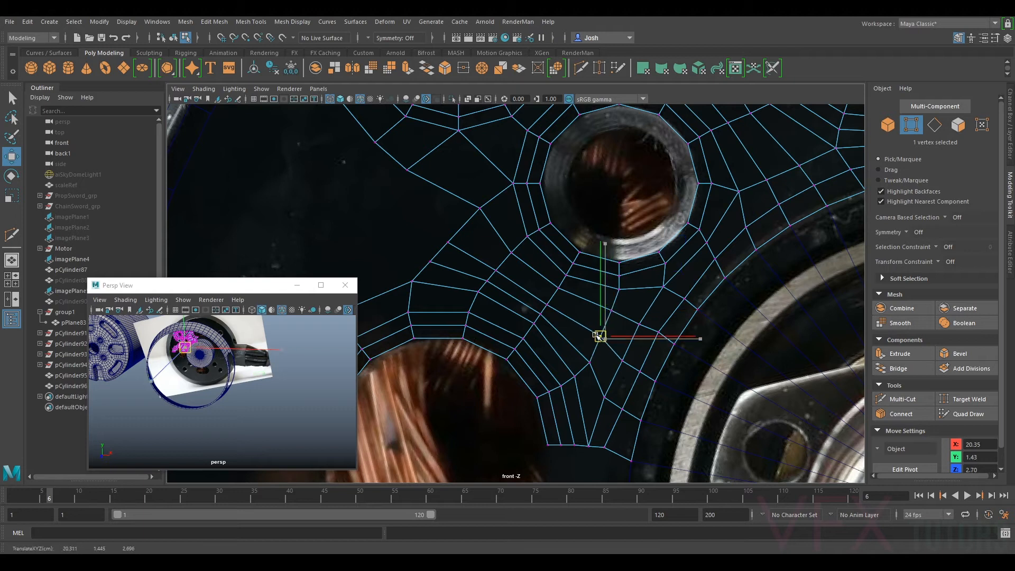
- Fine-tune the vertices between the lower-left large hole's upper-right side and the shaft border, including the plate's lower end
drag(616, 313, 573, 384)
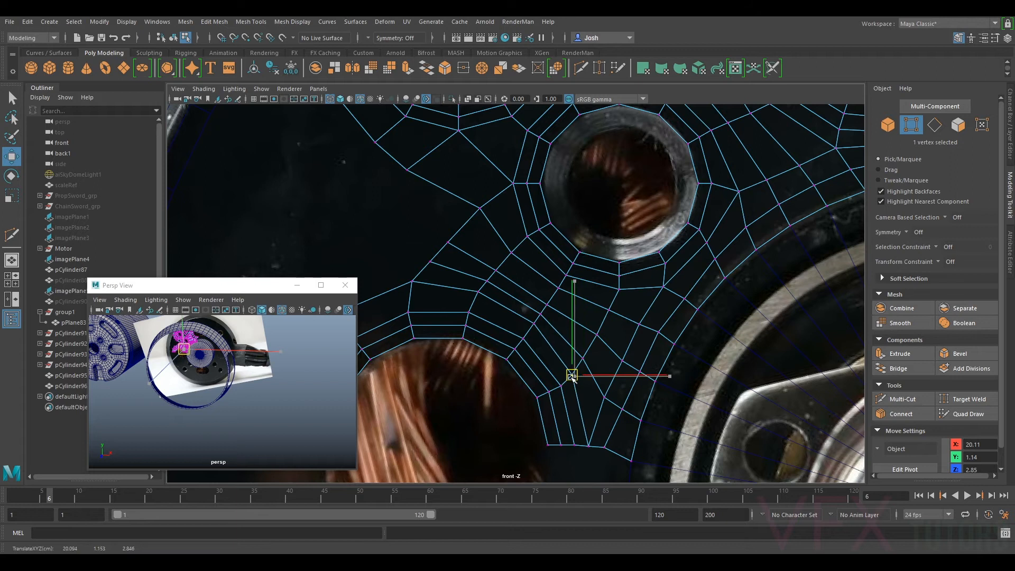
drag(590, 449, 588, 447)
drag(606, 396, 639, 366)
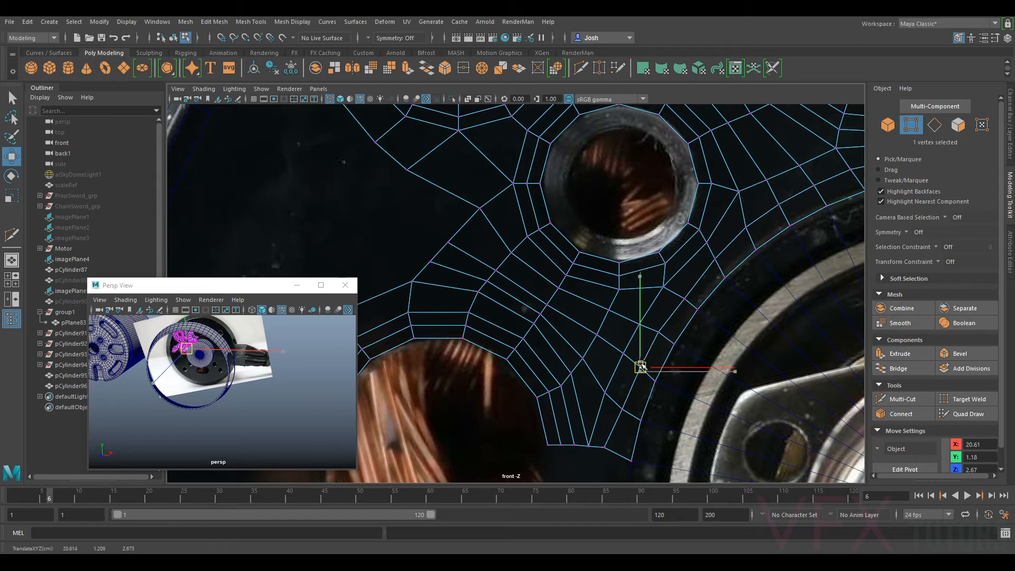
- Reposition the outer-edge vertices above the lower-left large hole and the row vertices between it and the inner small hole
alt+middle_drag(492, 269, 624, 267)
click(564, 290)
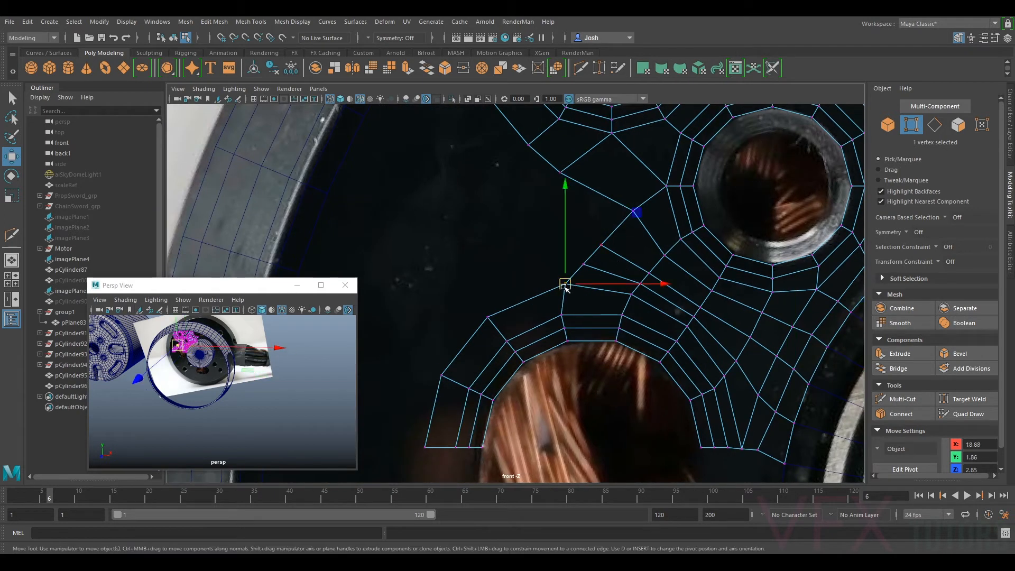
click(603, 246)
drag(602, 246, 609, 233)
click(664, 257)
drag(664, 257, 644, 283)
click(684, 327)
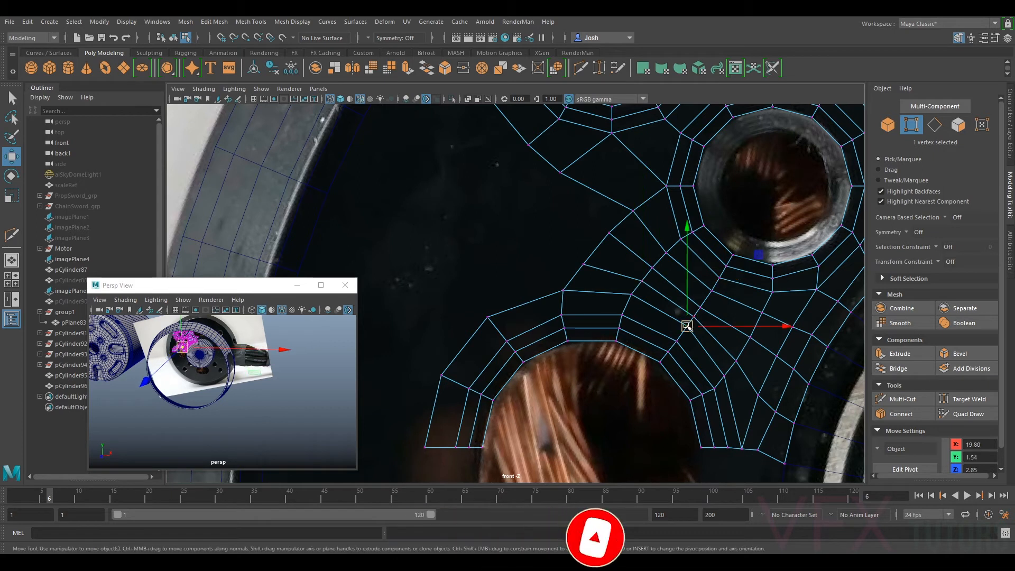
- Shift the outer-edge vertex between the inner small hole and the lower-left large hole, then adjust the one below the upper-left small hole
alt+middle_drag(672, 294, 695, 299)
click(617, 236)
drag(618, 236, 634, 229)
alt+middle_drag(589, 216, 618, 292)
click(609, 287)
scroll(613, 286, down, 2)
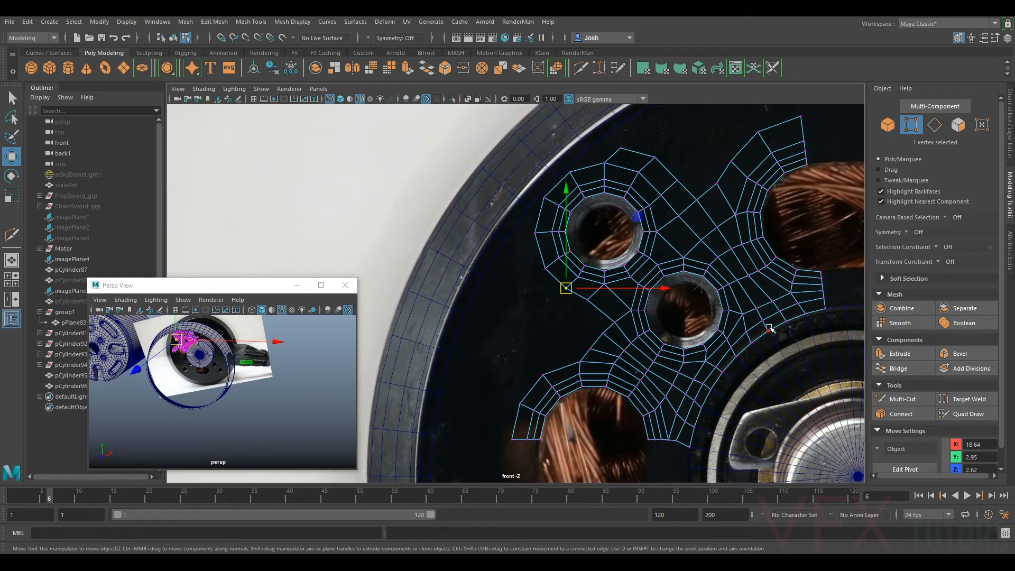
- Fine-tune a vertex beside the inner small hole and the plate's lower corner vertex at the shaft border
scroll(682, 395, up, 3)
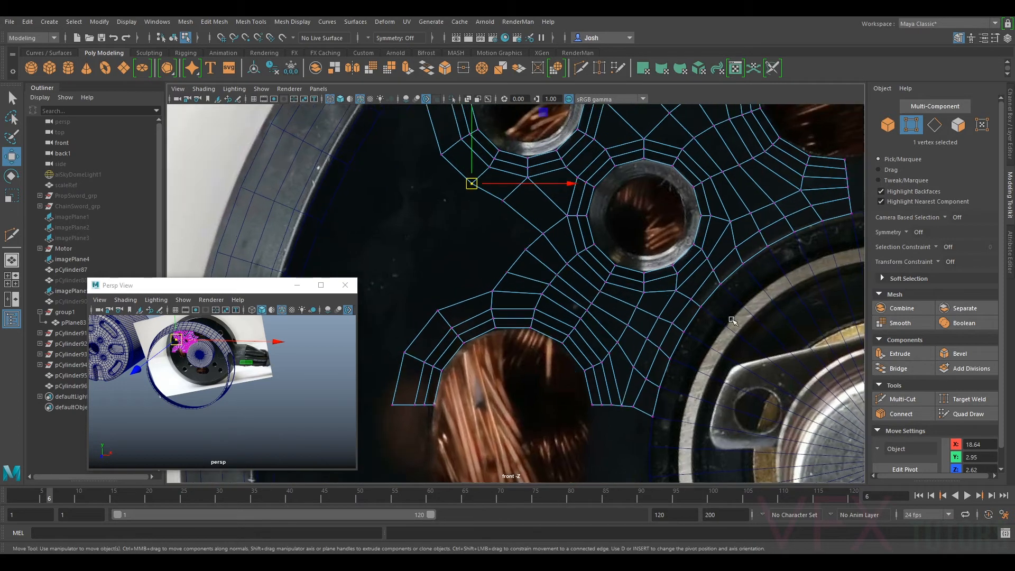
click(637, 243)
drag(637, 242, 657, 204)
click(570, 372)
scroll(560, 368, down, 3)
- Select the cylinder around the central shaft as a whole object and set its Rotate Z to 0
scroll(555, 361, down, 5)
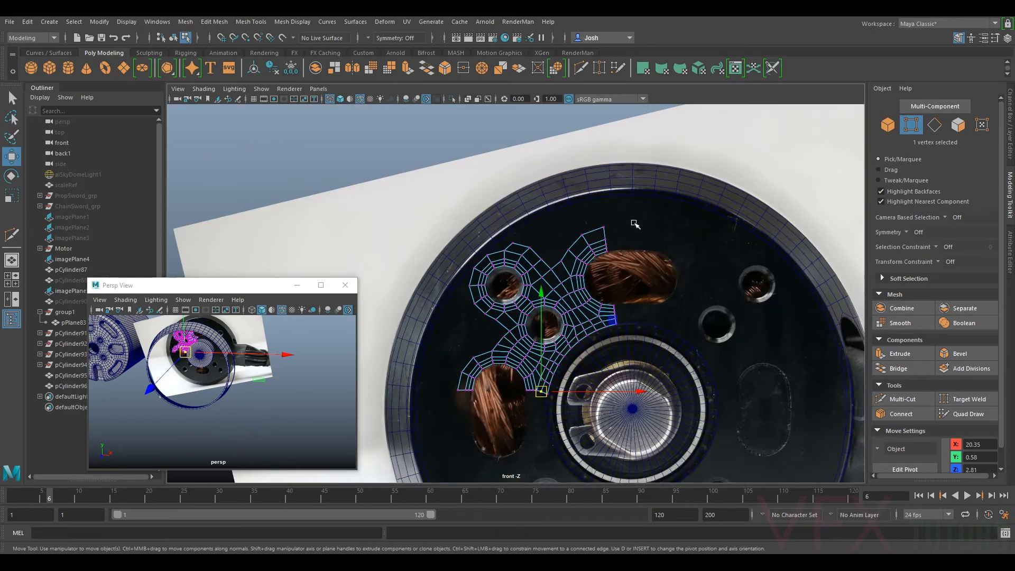
scroll(552, 309, down, 1)
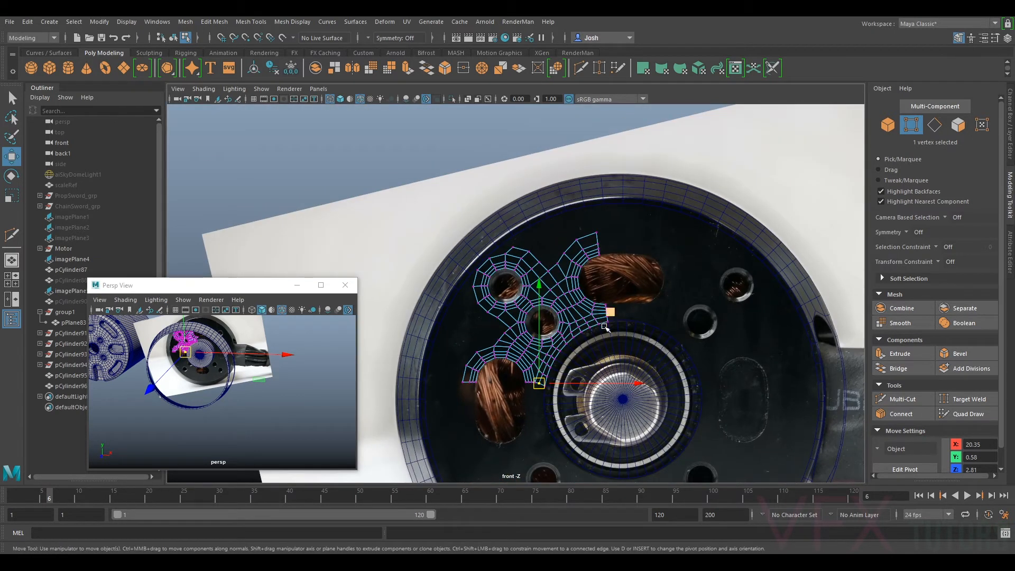
scroll(651, 344, up, 3)
alt+middle_drag(701, 370, 668, 249)
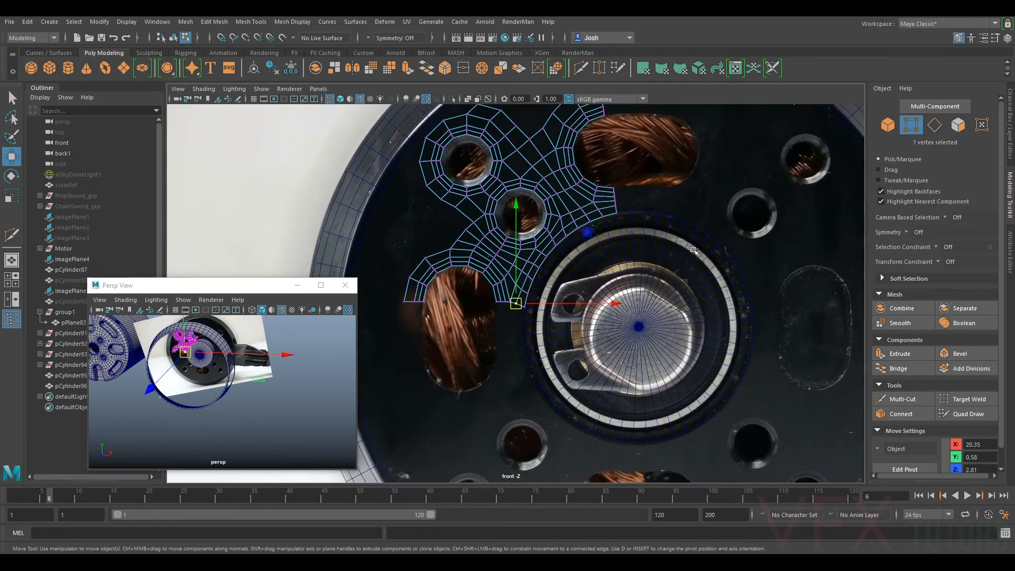
scroll(667, 249, up, 3)
click(673, 236)
click(672, 223)
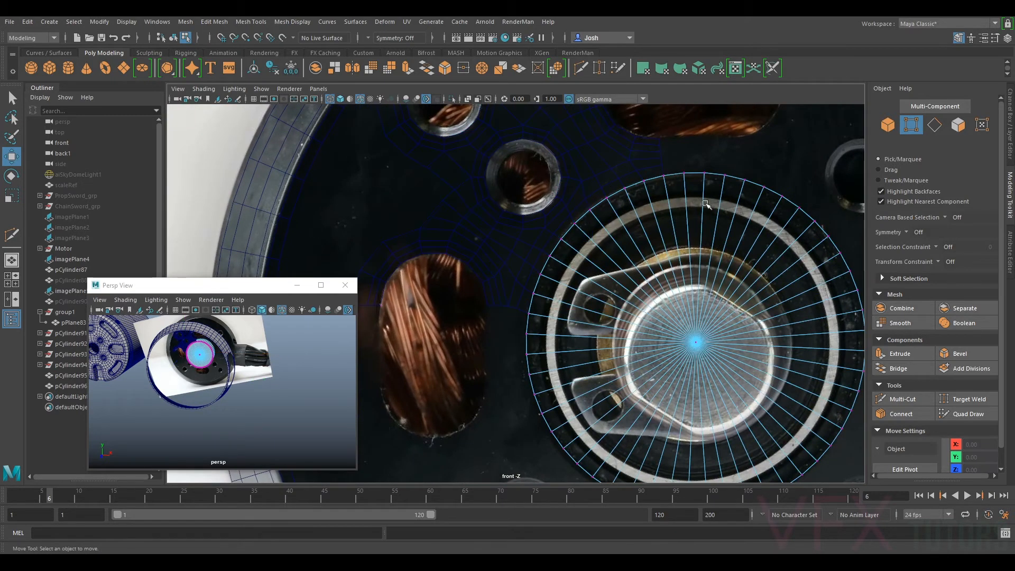
alt+middle_drag(706, 204, 685, 254)
right_click(705, 305)
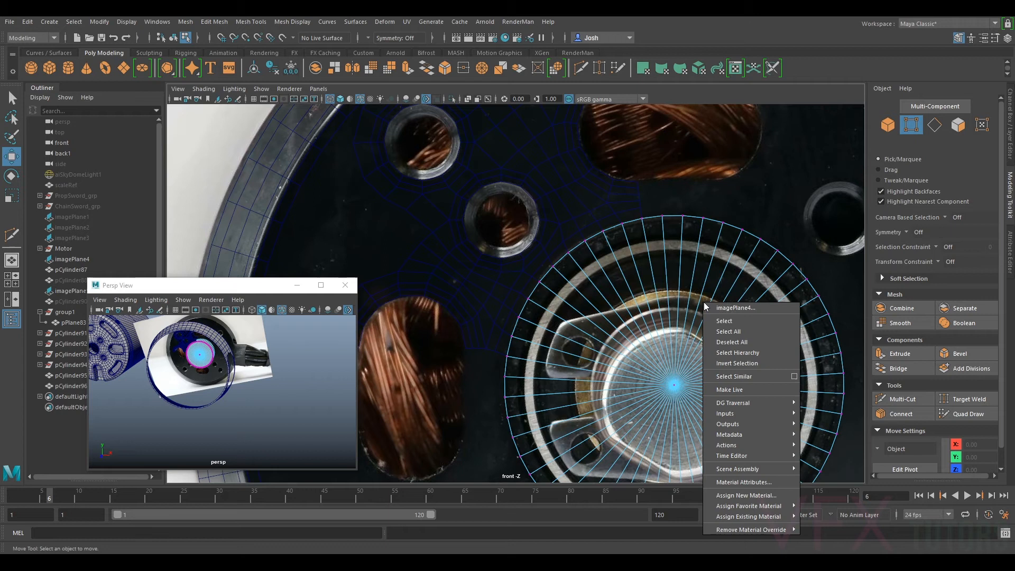
right_click(680, 283)
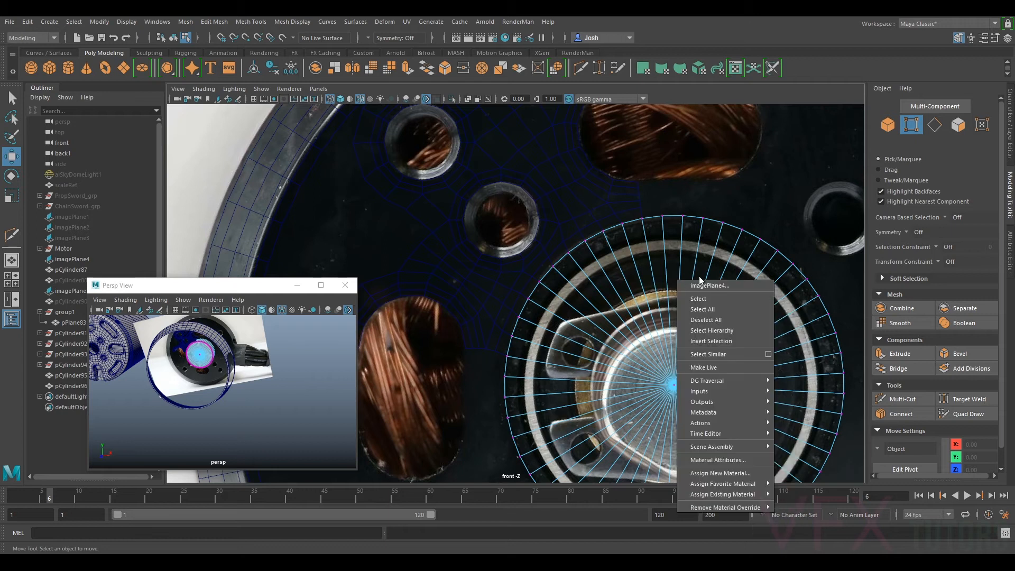
click(890, 124)
click(1010, 130)
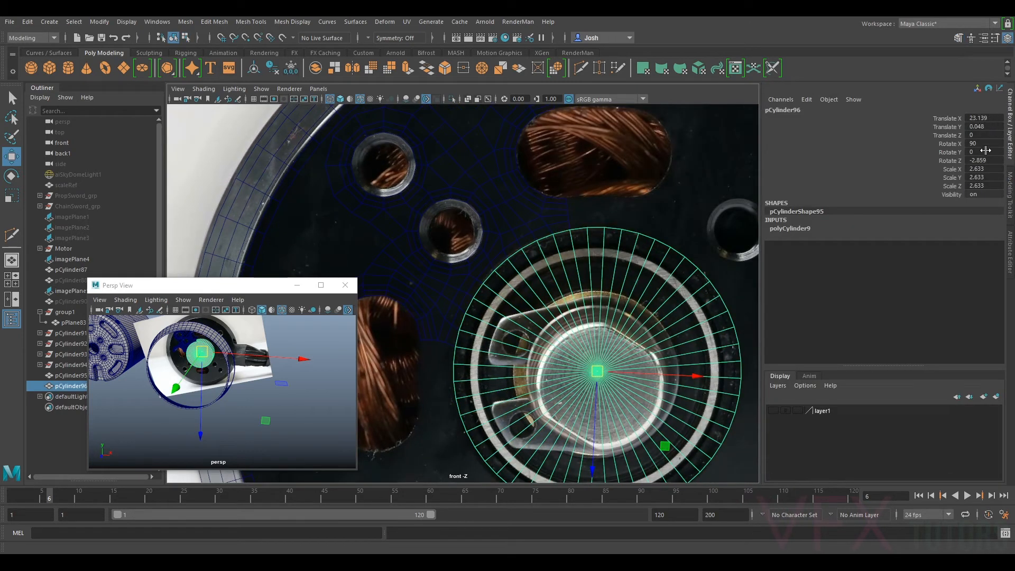
text(0)
key(Return)
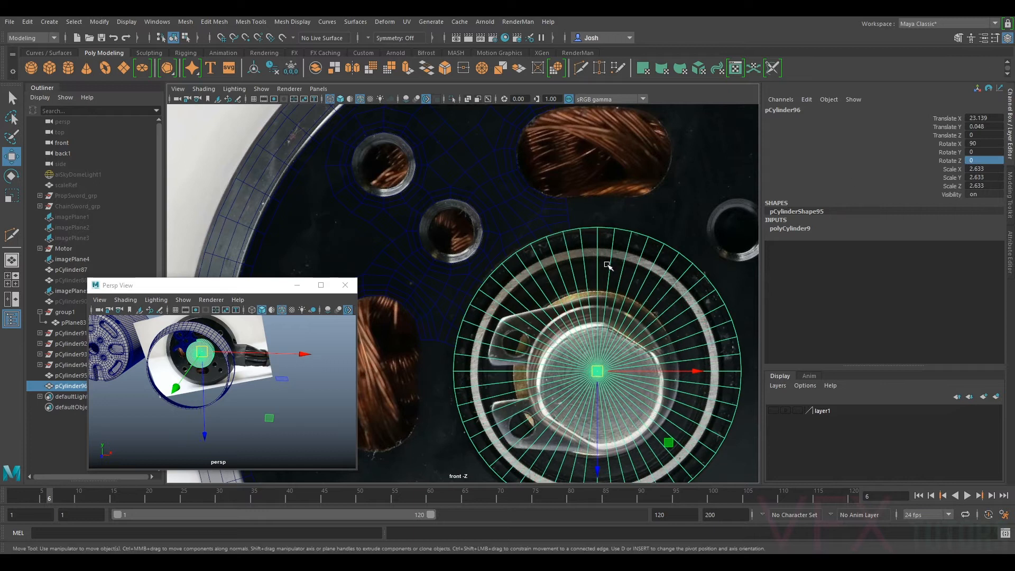
- Select the perforated front plate and examine how its inner border lines up with the straightened shaft cylinder
click(544, 219)
key(f)
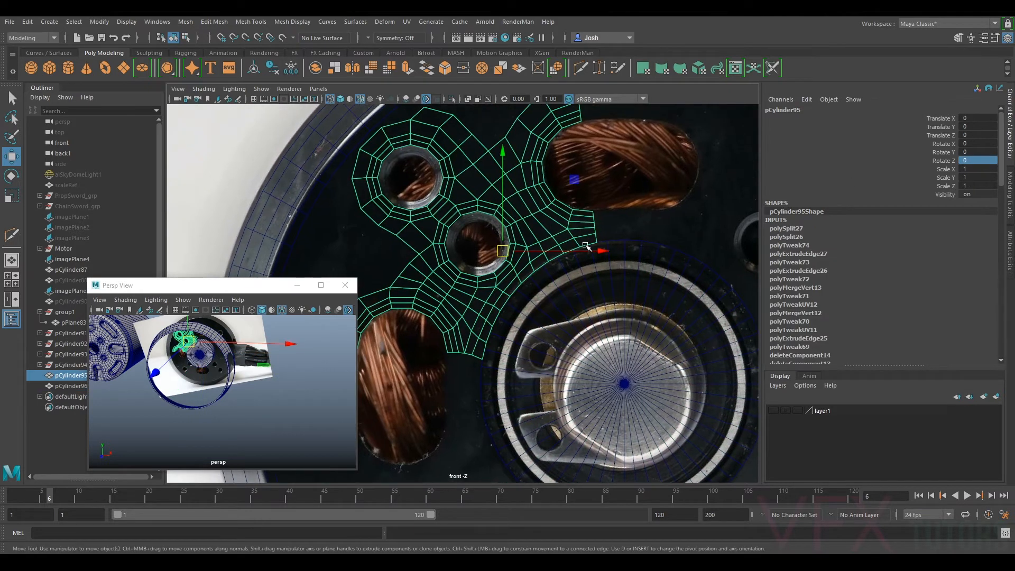
alt+middle_drag(459, 233, 589, 212)
alt+middle_drag(581, 160, 508, 275)
click(600, 252)
click(508, 274)
alt+middle_drag(634, 257, 592, 146)
alt+middle_drag(562, 233, 672, 142)
- Extrude the three outer edges between the inner small hole and the lower-left large hole toward the motor's outer ring
alt+middle_drag(508, 211, 556, 234)
alt+right_drag(556, 233, 610, 202)
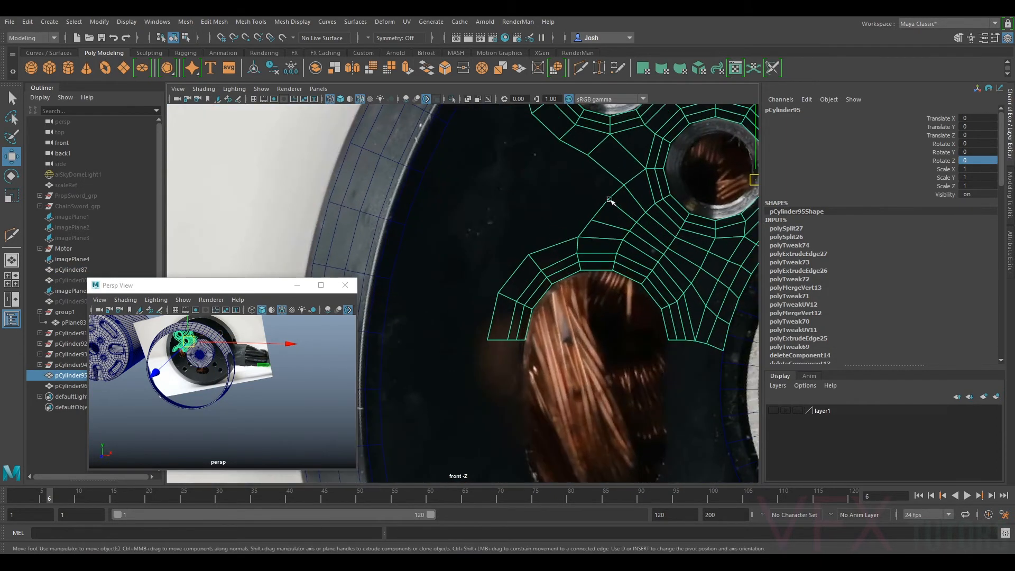
alt+middle_drag(610, 202, 598, 243)
right_drag(598, 244, 594, 234)
click(594, 235)
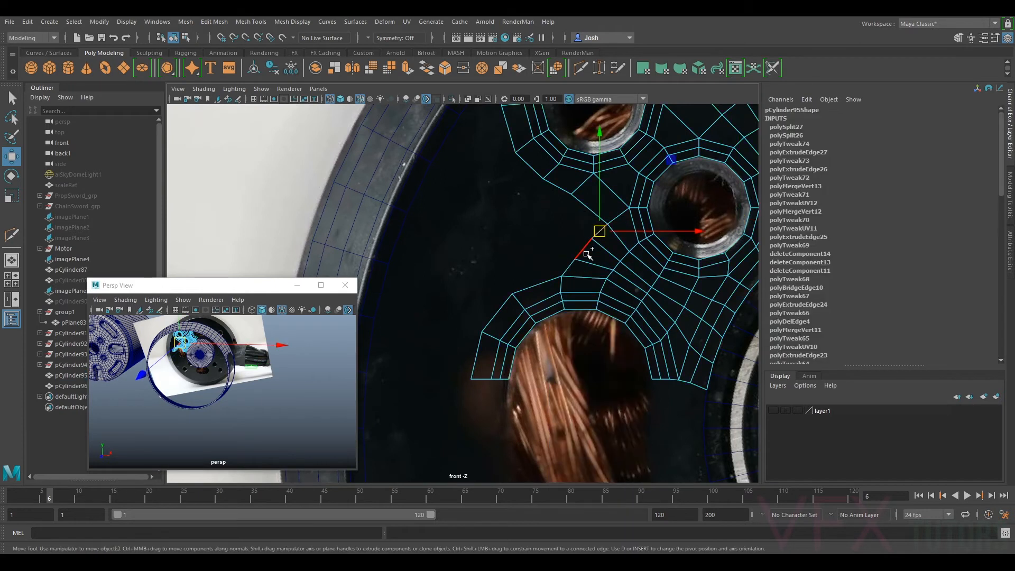
key(ctrl+e)
key(w)
drag(583, 249, 535, 238)
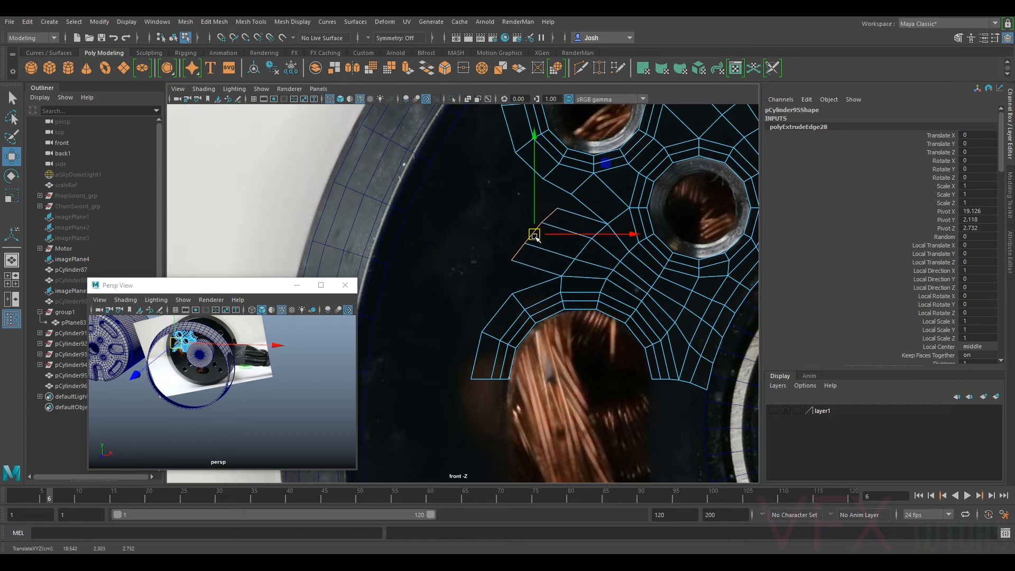
- Target-weld the end vertices of the extruded strip to the neighbouring outer-edge vertices of the plate
click(1011, 199)
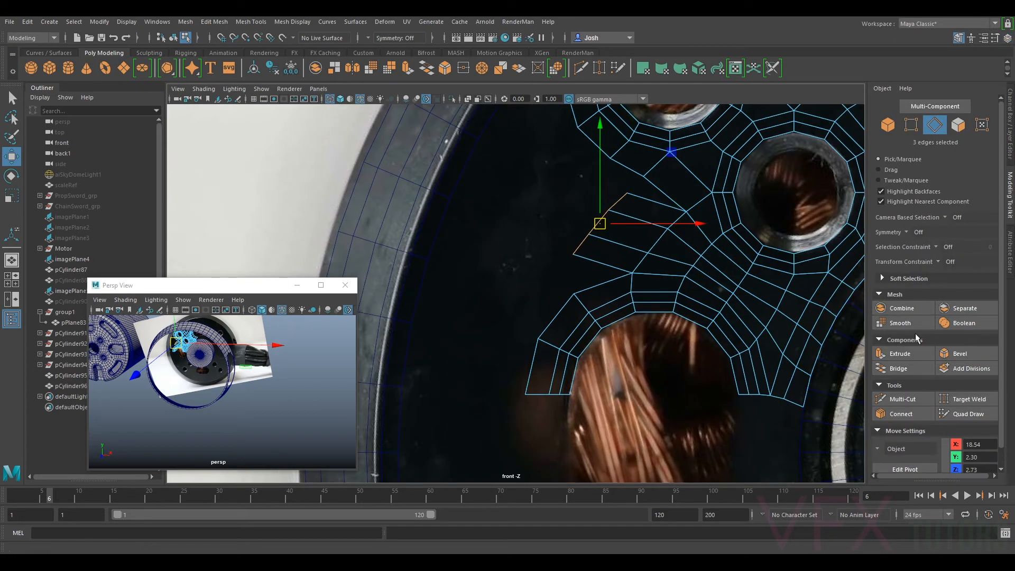
click(952, 400)
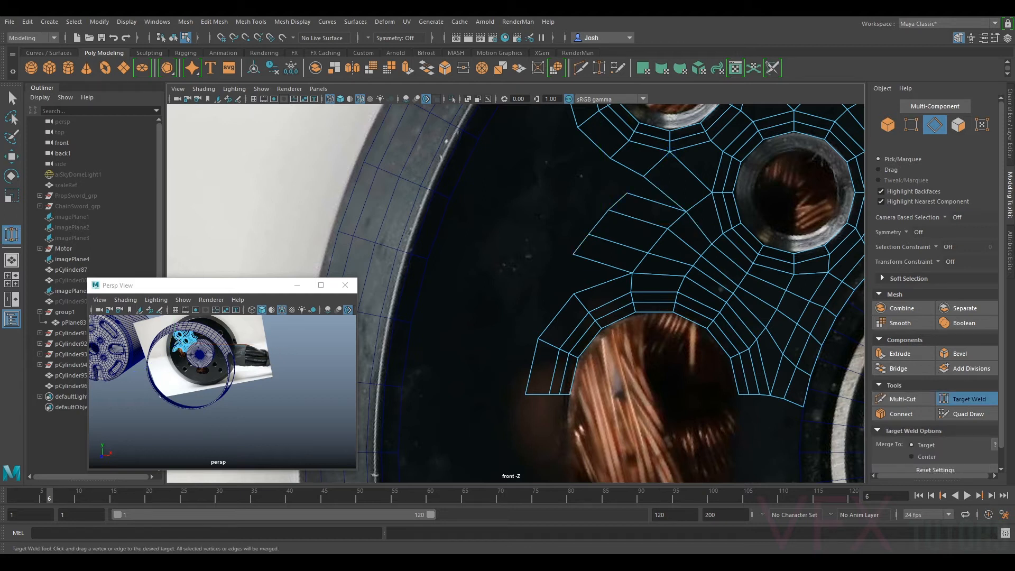
key(F9)
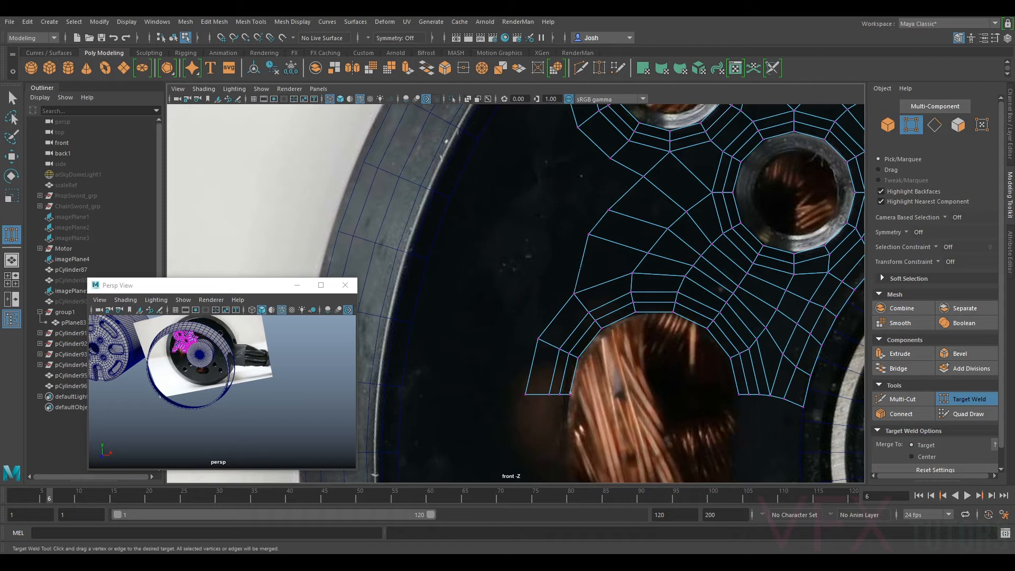
click(957, 399)
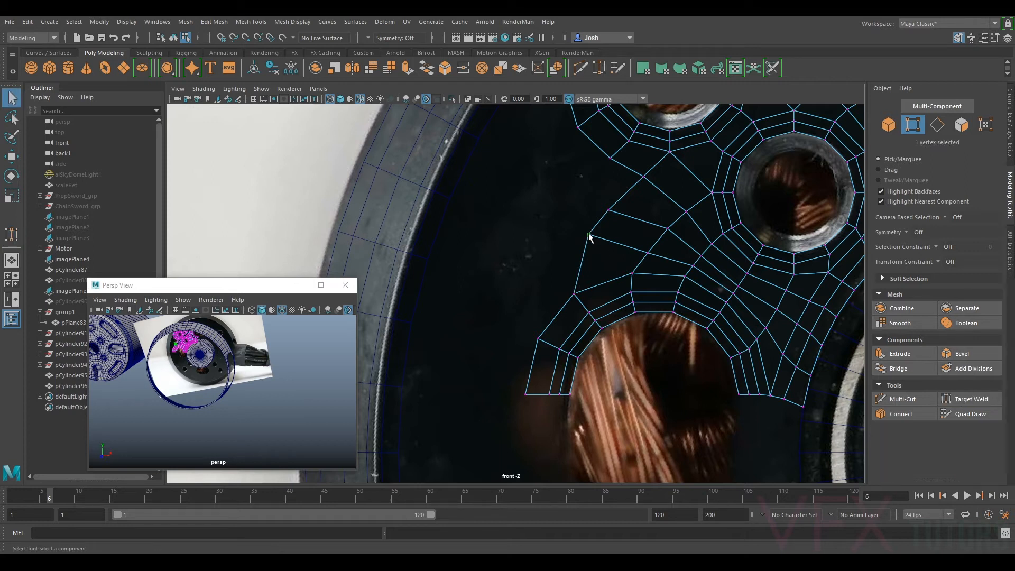
- Reposition the welded strip's outer vertices and the adjacent inner vertices to even out the new faces
key(w)
drag(590, 234, 584, 249)
click(607, 212)
scroll(642, 265, up, 1)
click(663, 250)
drag(668, 252, 684, 224)
click(703, 203)
click(706, 247)
- Nudge the outer-edge vertex just below the upper-left small hole
alt+middle_drag(636, 175, 653, 267)
click(637, 239)
drag(637, 238, 633, 239)
alt+right_drag(664, 230, 706, 286)
alt+middle_drag(707, 286, 673, 237)
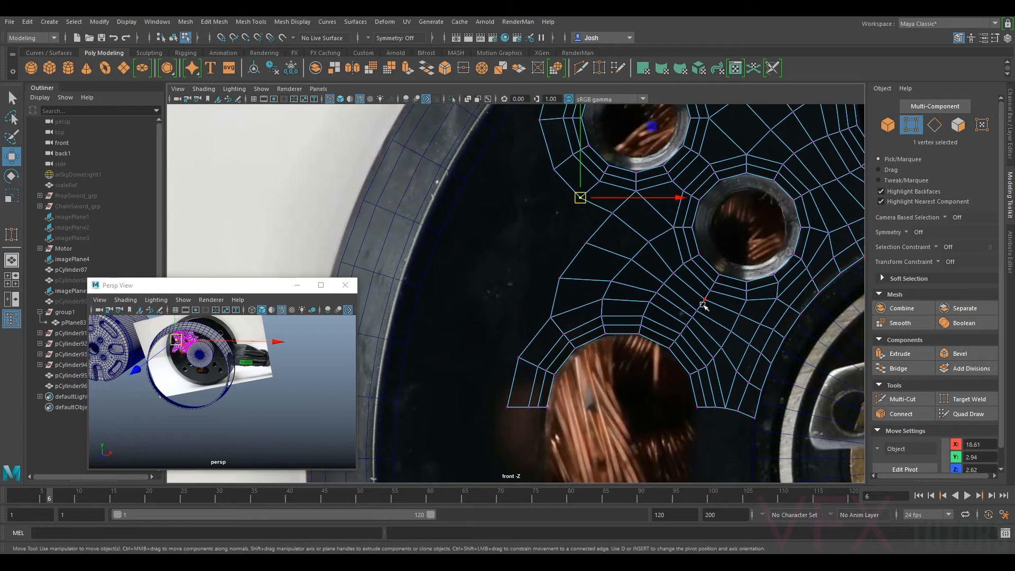
- Extrude the five border edges between the upper-left hole and the left slot outward toward the rim in two rows
right_drag(596, 249, 597, 220)
click(599, 226)
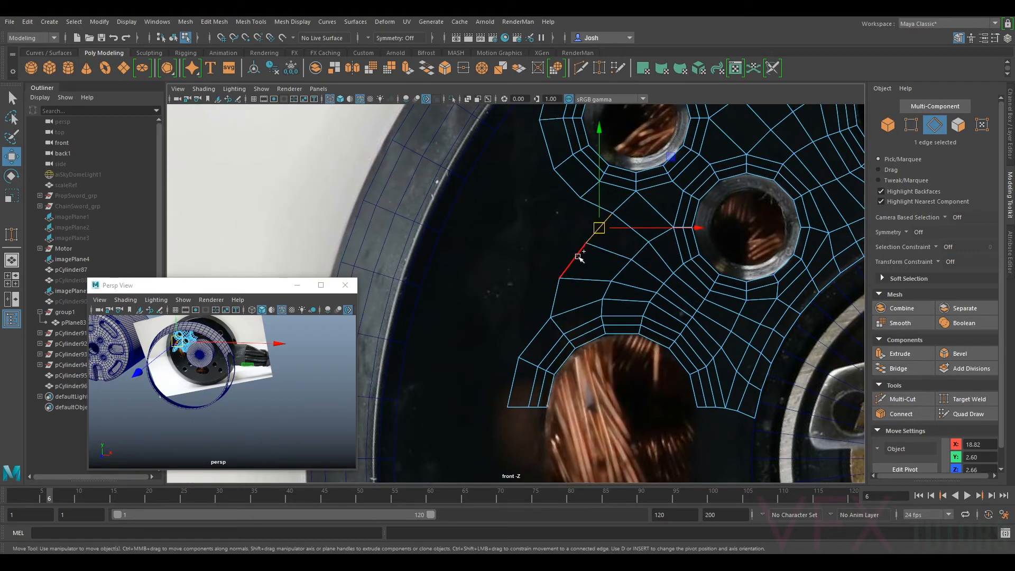
ctrl+shift+click(576, 255)
ctrl+shift+click(556, 297)
ctrl+shift+click(535, 338)
ctrl+shift+click(513, 383)
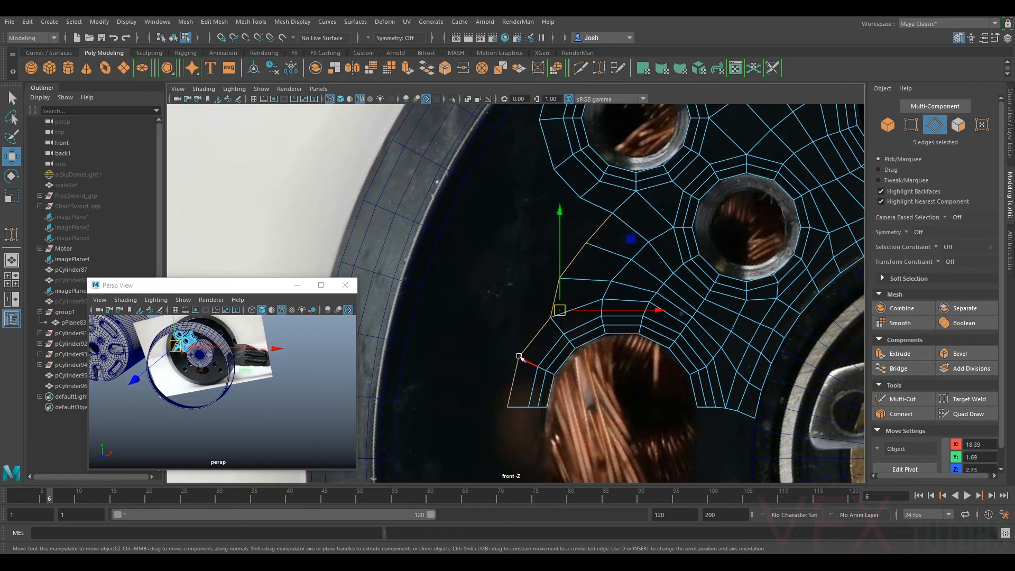
shift+drag(560, 310, 487, 280)
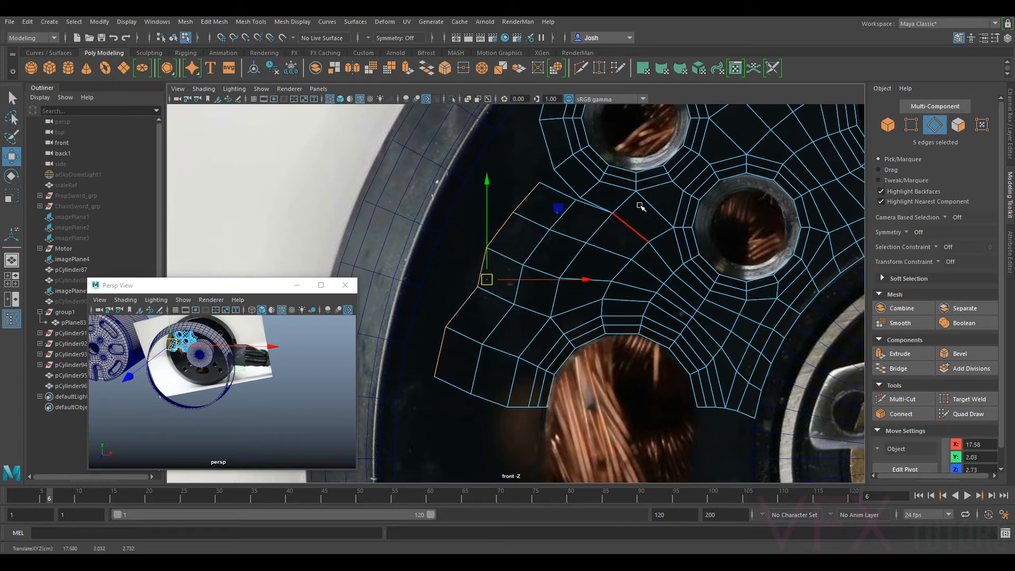
- Target-weld the new strip's loose vertex to the neighbouring border vertex beneath the upper-left hole
click(911, 125)
click(969, 399)
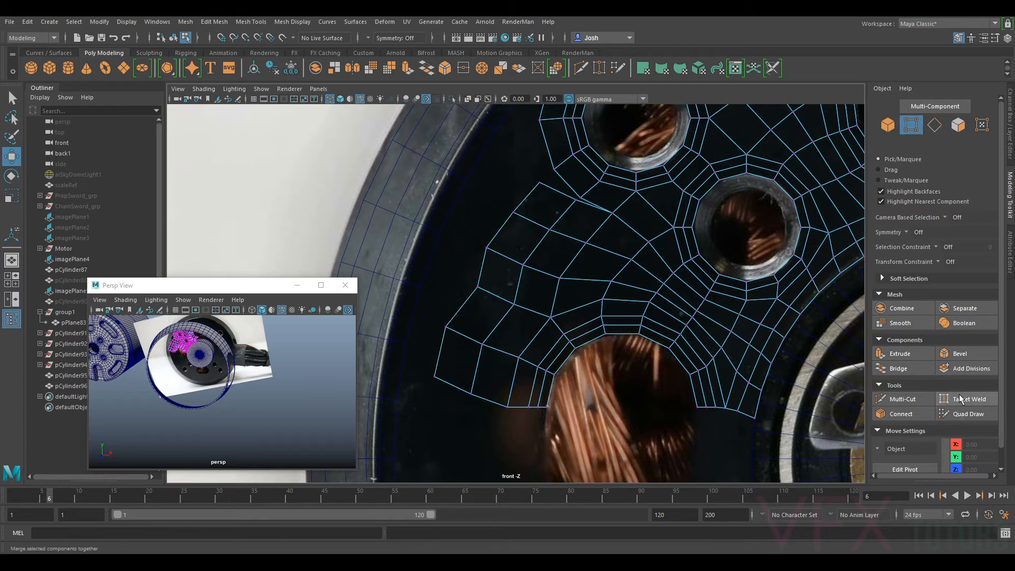
scroll(566, 248, up, 3)
drag(610, 153, 611, 153)
scroll(551, 131, down, 5)
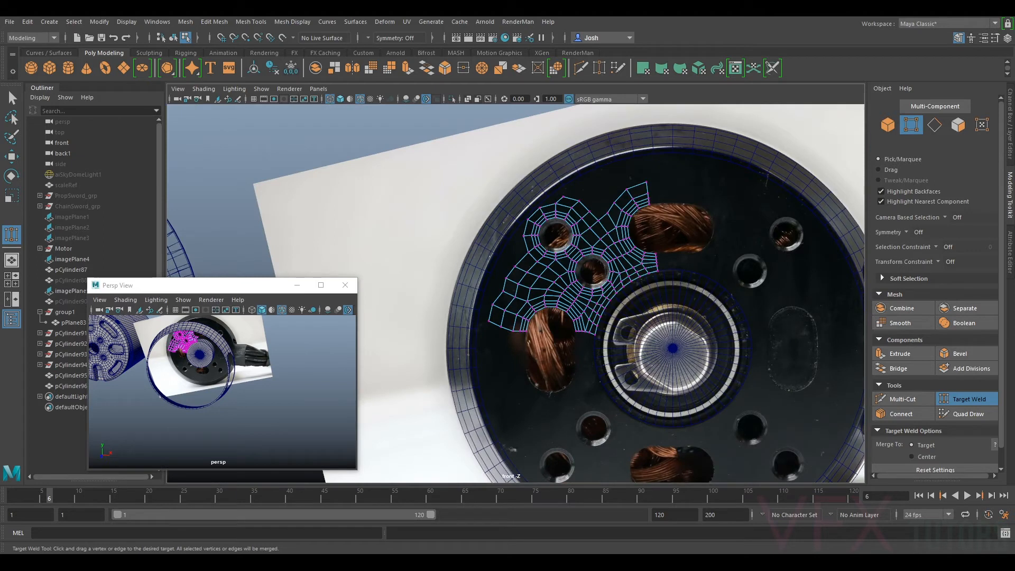
click(975, 397)
scroll(588, 245, up, 5)
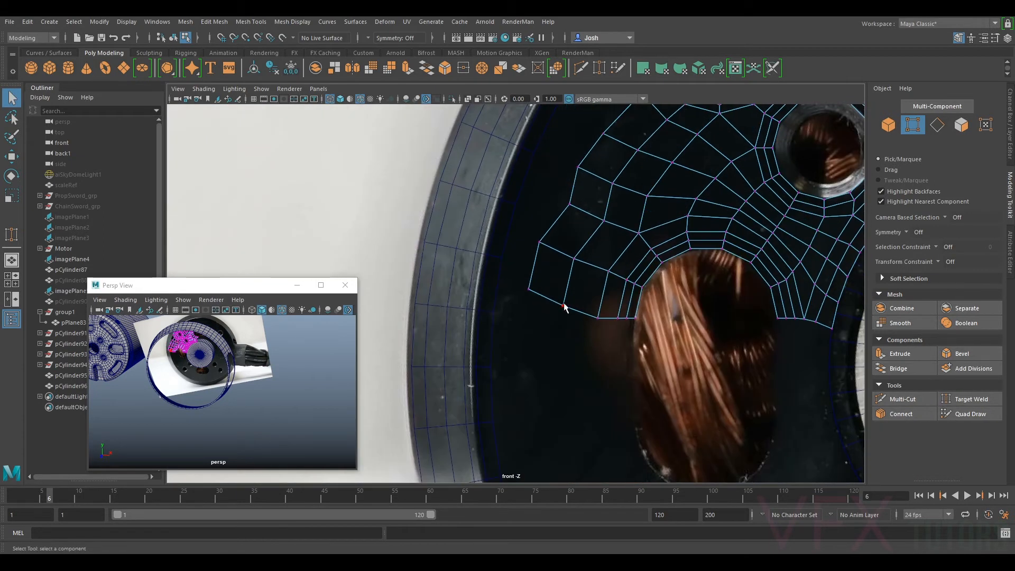
- Move the strip's lower vertices level with the mesh edge beside the left slot and adjust the vertices just above them
key(w)
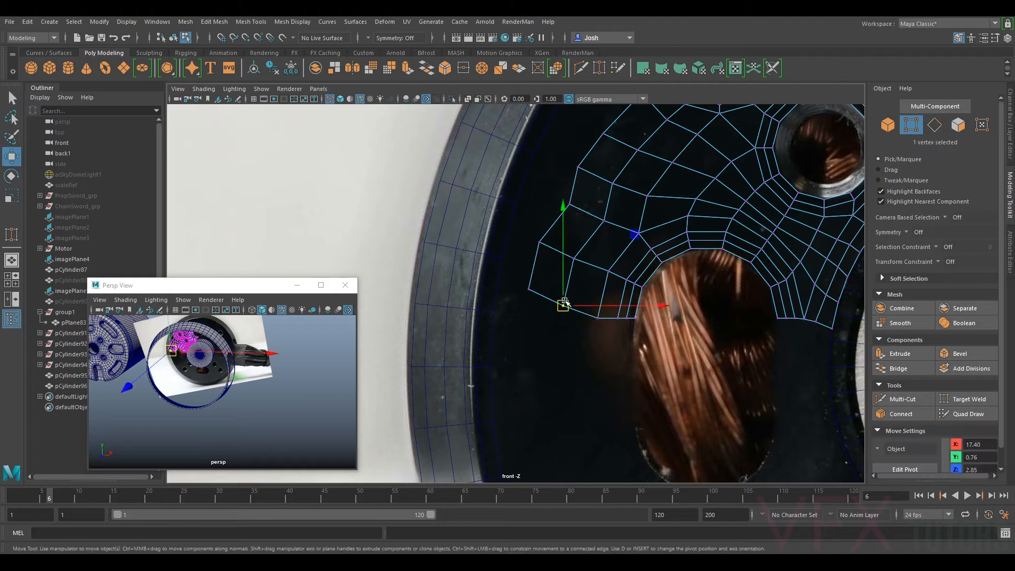
key(v)
mouse_move(567, 296)
mouse_down()
mouse_move(532, 281)
mouse_move(557, 290)
mouse_up()
drag(546, 241, 540, 250)
click(570, 259)
drag(574, 259, 573, 260)
click(565, 213)
alt+middle_drag(570, 260, 590, 242)
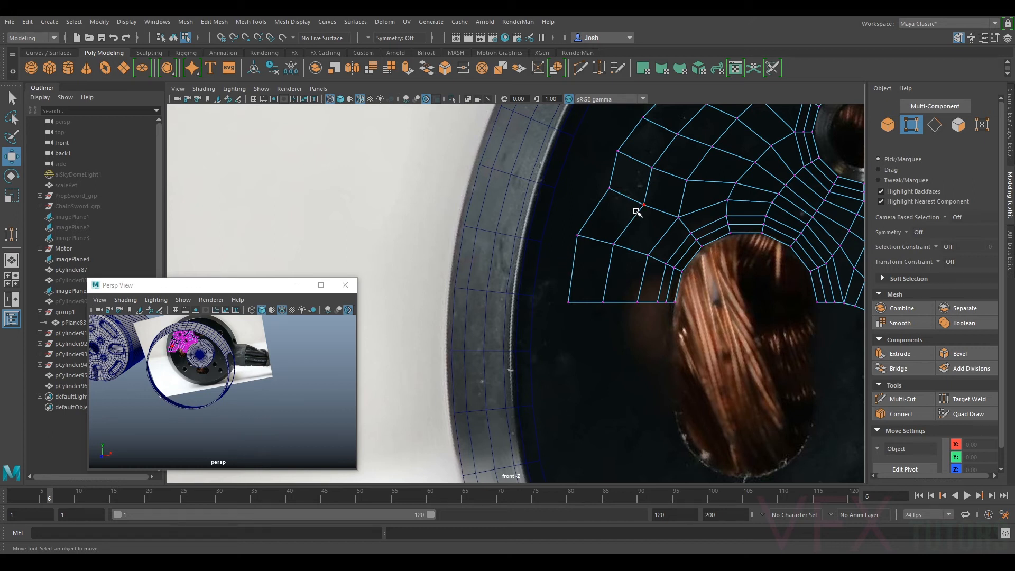
alt+middle_drag(637, 211, 631, 282)
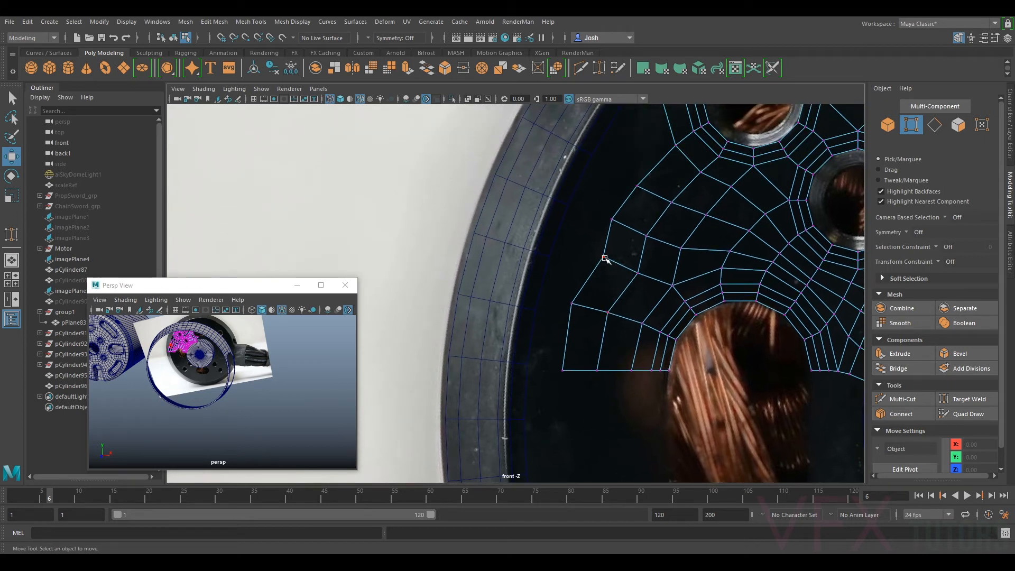
- Reposition the strip's outer border vertices into a smooth arc following the inside of the rim
click(606, 260)
drag(606, 260, 591, 262)
click(572, 303)
drag(575, 305, 574, 314)
click(592, 264)
drag(591, 264, 586, 268)
click(613, 221)
drag(612, 221, 608, 221)
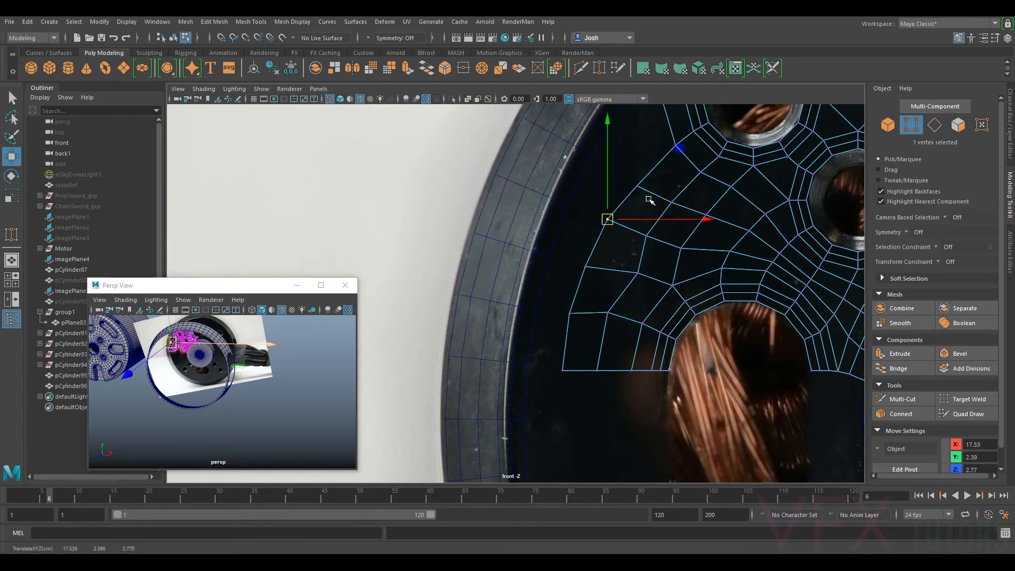
alt+middle_drag(649, 200, 630, 266)
click(625, 257)
drag(625, 257, 623, 245)
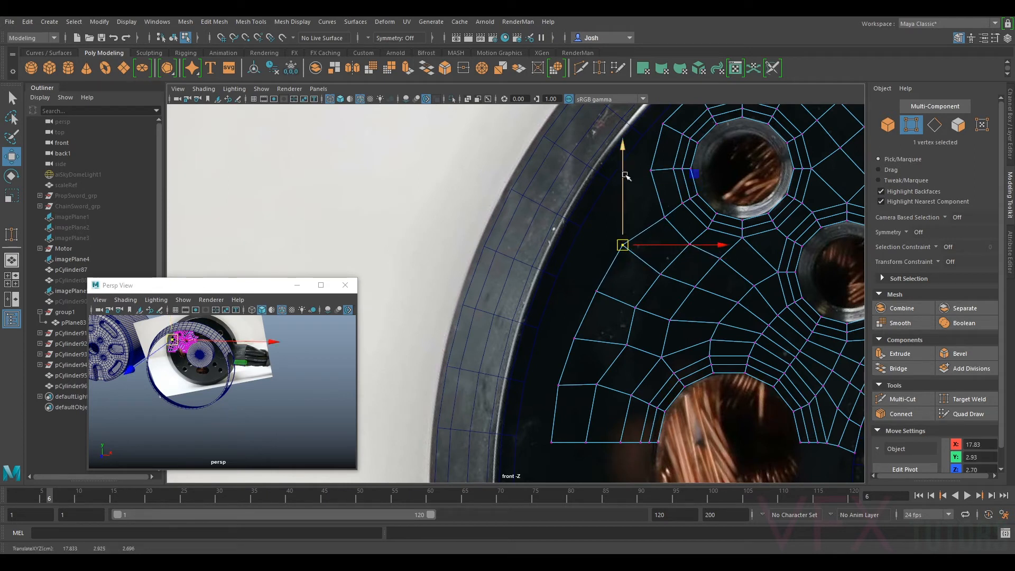
- Even out the spacing of the strip's inner vertices between the upper-left hole and the left slot
mouse_move(661, 168)
alt+middle_down()
mouse_move(656, 267)
mouse_move(675, 162)
alt+middle_up()
alt+middle_drag(676, 270, 689, 186)
scroll(689, 185, up, 2)
click(645, 299)
drag(636, 297, 686, 199)
click(725, 219)
alt+middle_drag(766, 193, 705, 289)
click(653, 260)
drag(656, 262, 749, 296)
click(693, 275)
drag(694, 275, 697, 274)
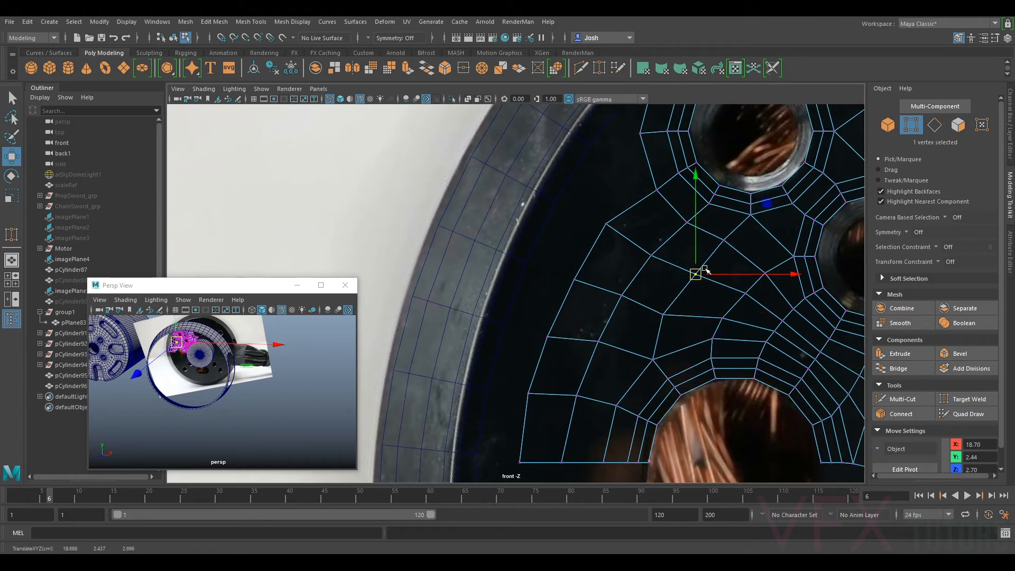
- Refine the vertices beneath the upper-left hole and shift the strip's upper outer corner vertex slightly inward
click(725, 241)
click(688, 223)
drag(687, 223, 656, 258)
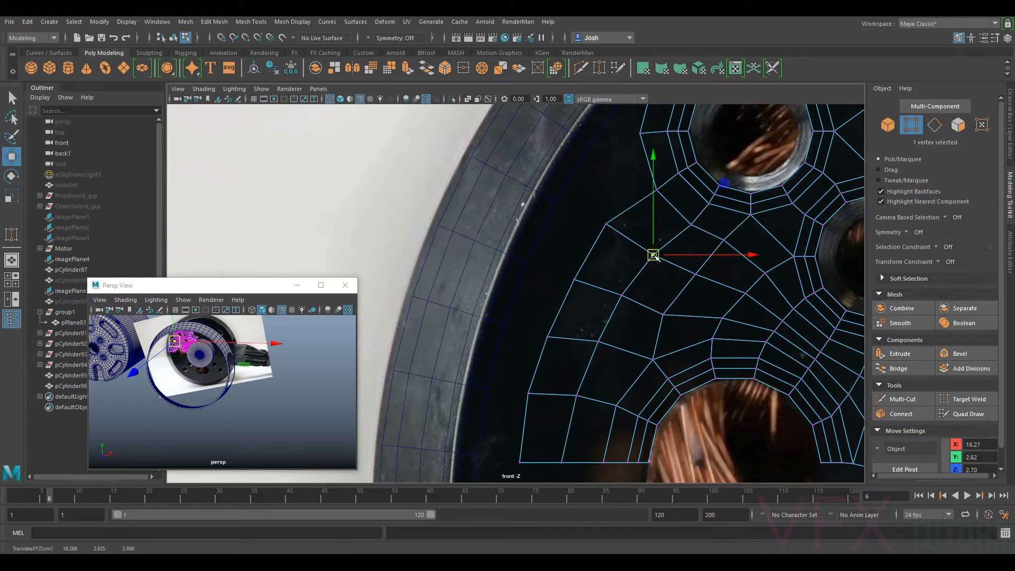
click(660, 317)
click(746, 293)
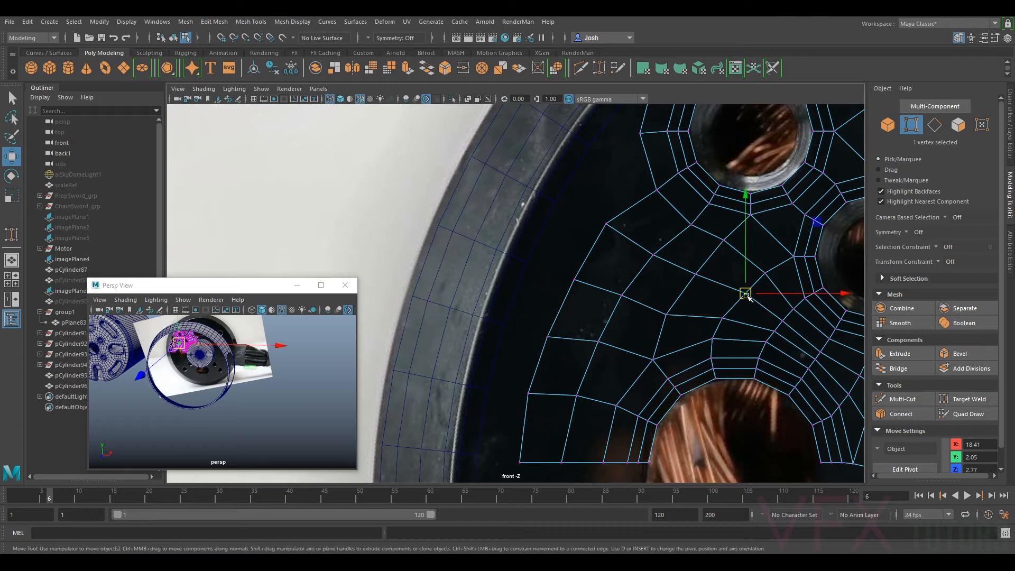
mouse_move(750, 295)
mouse_down()
mouse_move(725, 236)
mouse_move(726, 244)
mouse_up()
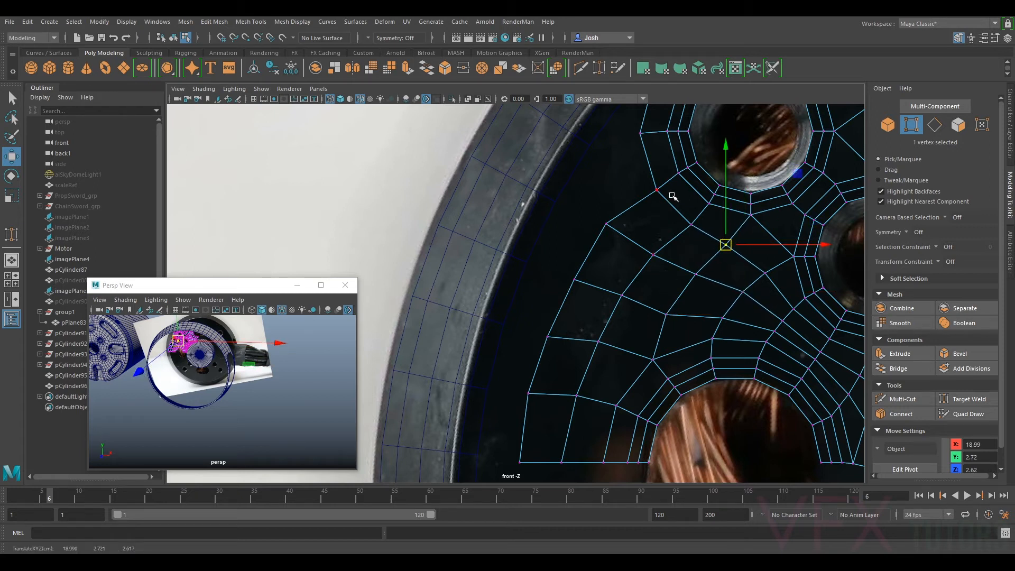
click(672, 314)
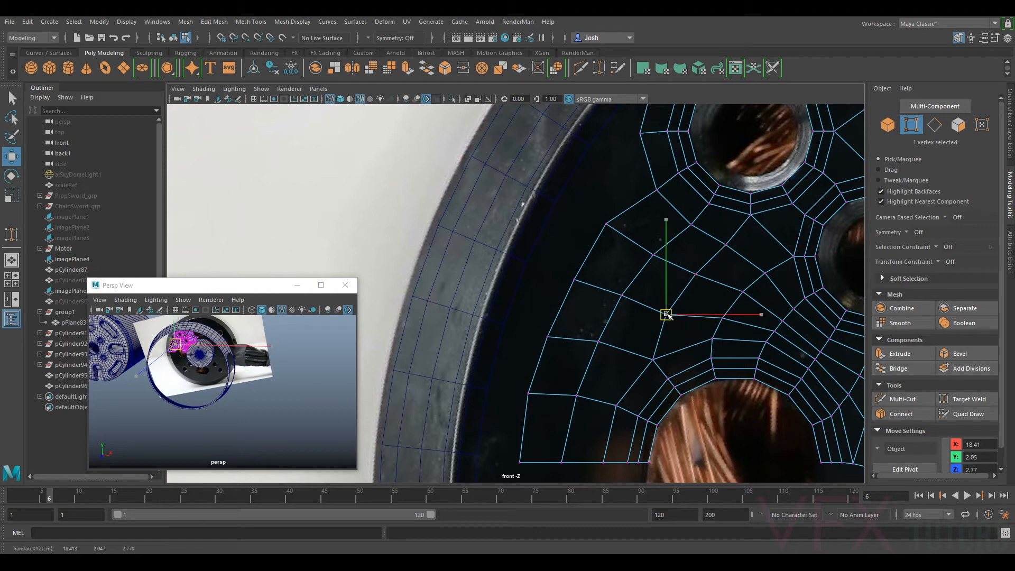
click(612, 218)
drag(608, 225, 618, 227)
alt+middle_drag(635, 249, 648, 171)
scroll(654, 227, down, 5)
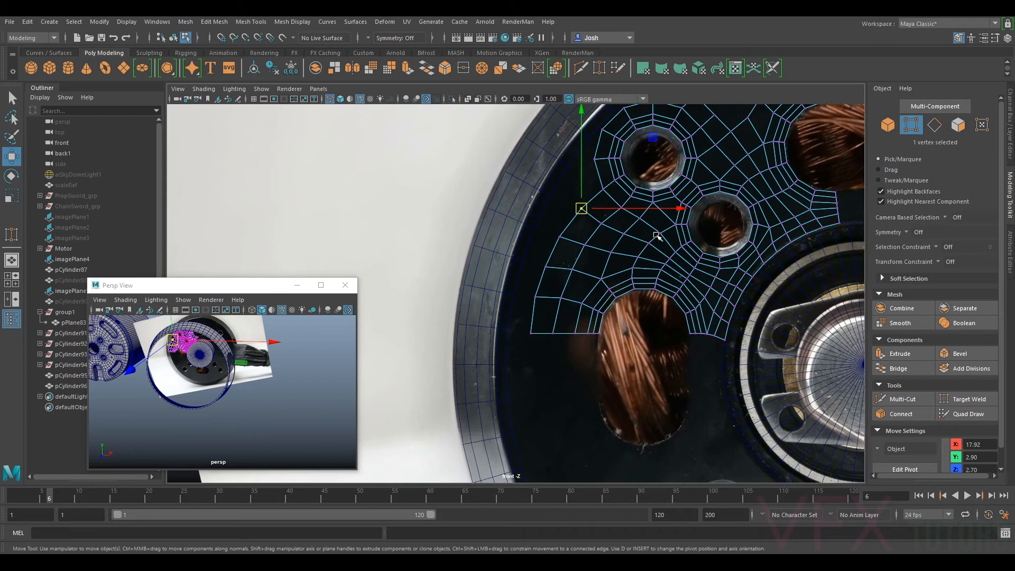
- Extrude the four border edges between the upper-left hole and the upper slot outward toward the rim
alt+middle_drag(657, 236, 598, 280)
alt+middle_drag(662, 199, 639, 224)
scroll(644, 271, up, 1)
alt+middle_drag(600, 270, 570, 317)
scroll(644, 263, up, 2)
right_drag(657, 261, 659, 232)
click(699, 217)
ctrl+shift+click(667, 239)
ctrl+shift+click(644, 271)
ctrl+shift+click(625, 290)
key(ctrl+e)
key(w)
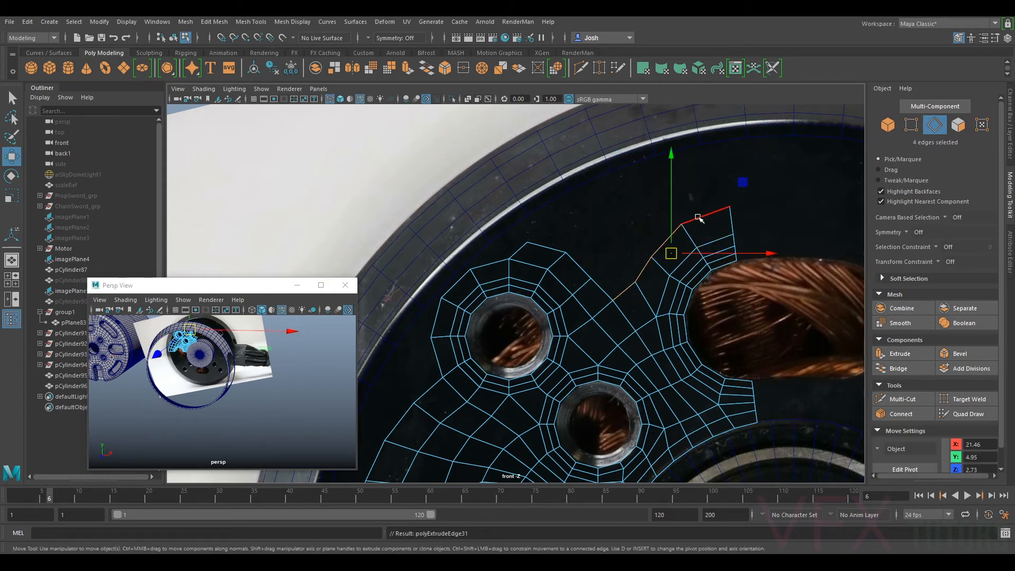
drag(678, 252, 664, 226)
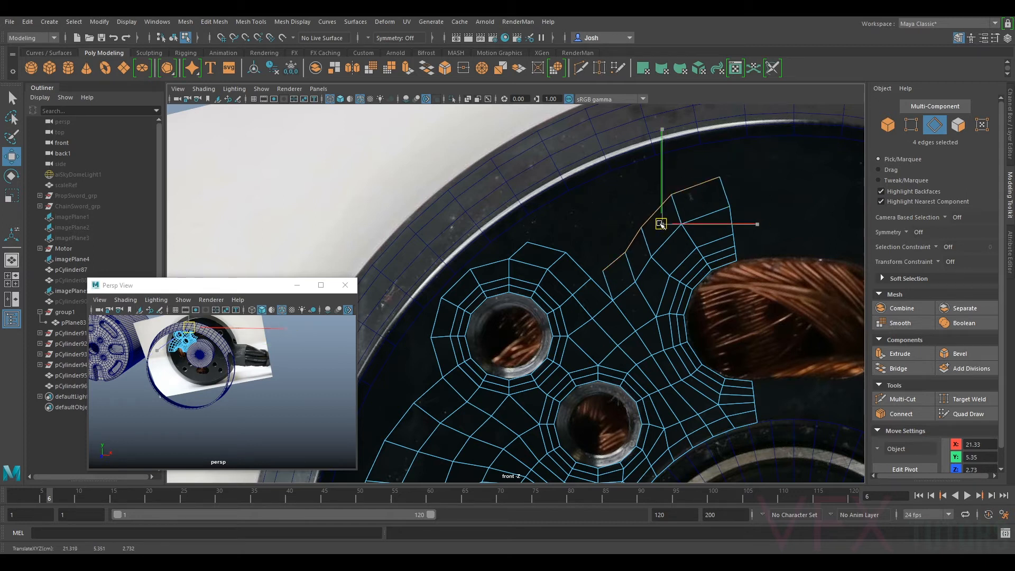
- Extrude the same four edges once more toward the rim to add a second row of faces
key(ctrl+e)
key(w)
drag(661, 222, 656, 203)
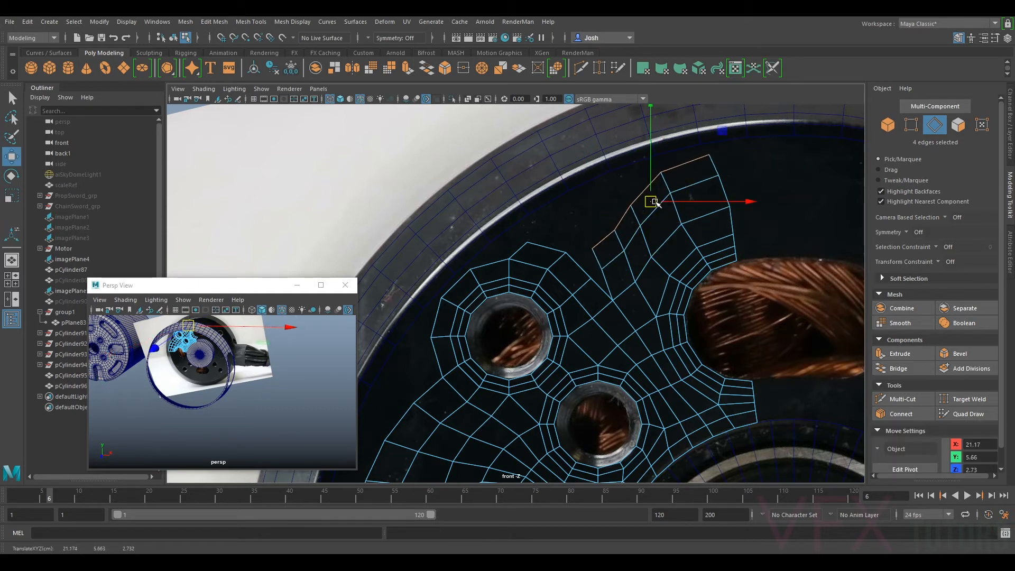
- Target-weld the new upper strip's inner vertex to the adjacent border vertex beside the upper-left hole
click(911, 125)
click(969, 400)
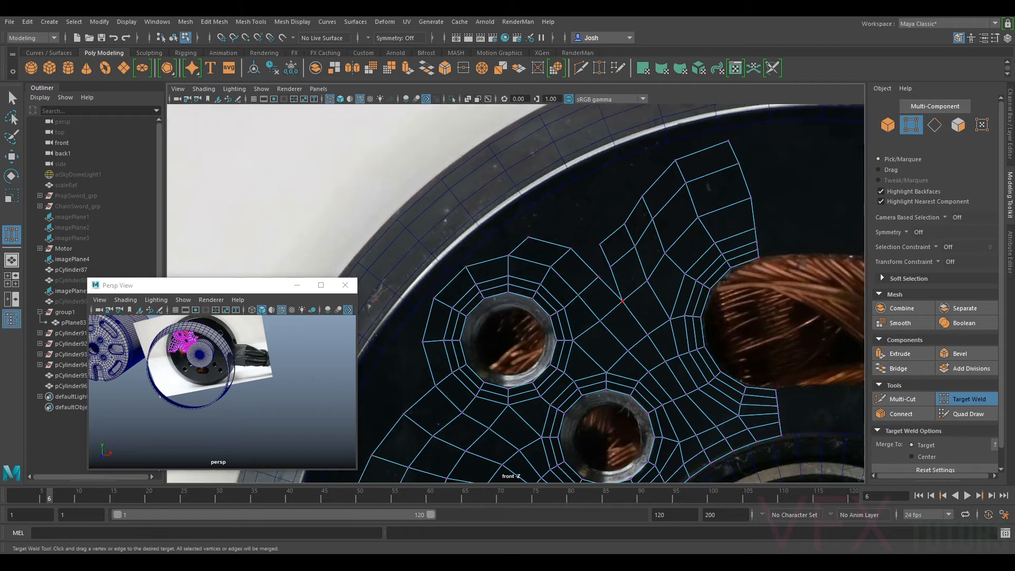
scroll(642, 257, up, 3)
drag(627, 228, 589, 233)
click(946, 400)
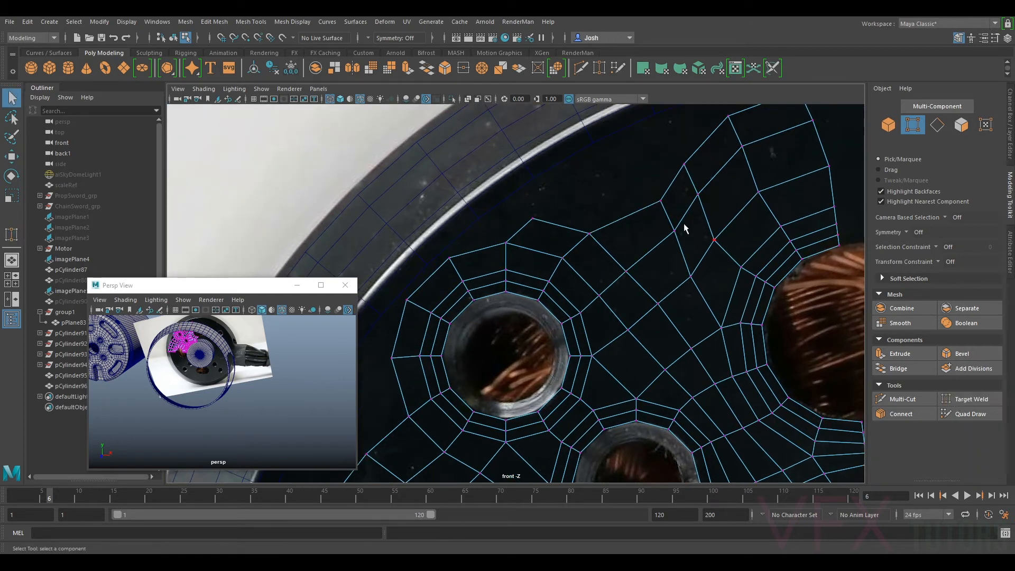
- Spread the vertices near the weld toward the upper-left hole and the rim to even out the upper strip's faces
click(661, 201)
key(w)
drag(660, 201, 637, 200)
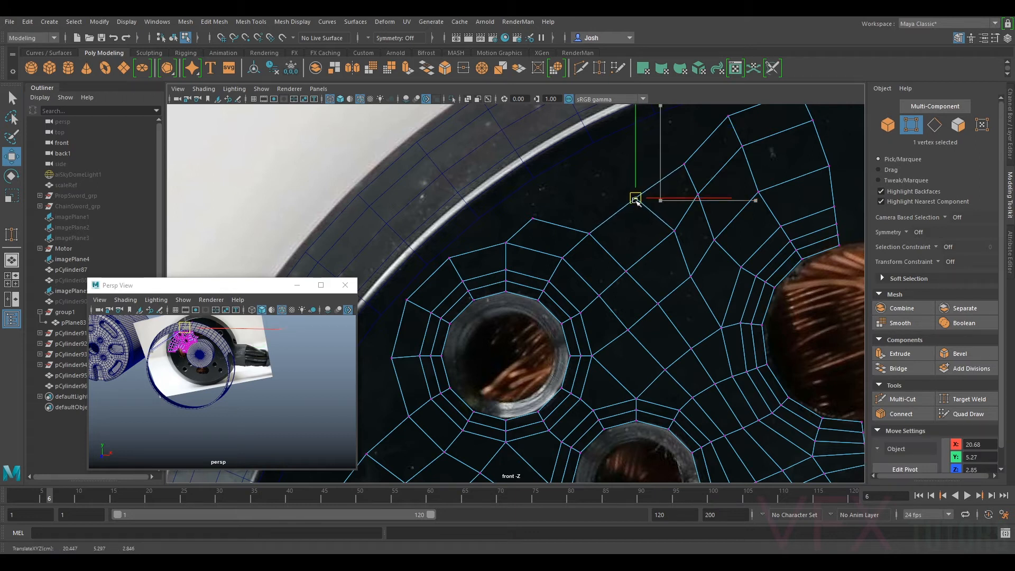
click(676, 231)
drag(676, 232, 663, 236)
alt+middle_drag(728, 196, 656, 322)
click(723, 220)
drag(727, 214, 722, 217)
click(658, 240)
drag(659, 239, 659, 238)
click(612, 288)
drag(613, 288, 605, 275)
- Pull the upper strip's outer border vertices near the upper-left hole toward the rim
alt+middle_drag(630, 274, 730, 235)
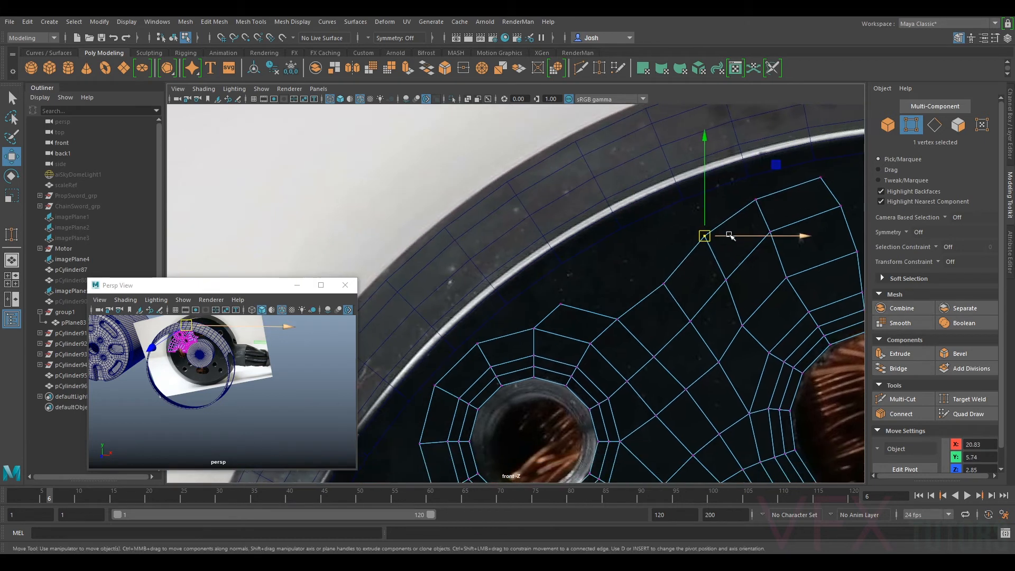
click(665, 283)
drag(665, 284, 652, 269)
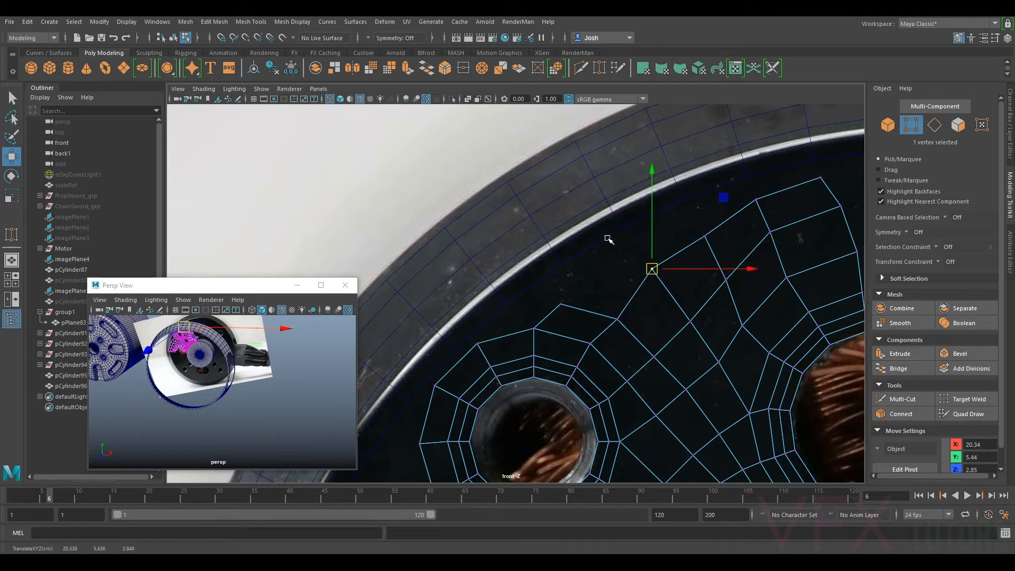
click(618, 320)
drag(618, 320, 574, 295)
click(534, 329)
scroll(761, 257, down, 5)
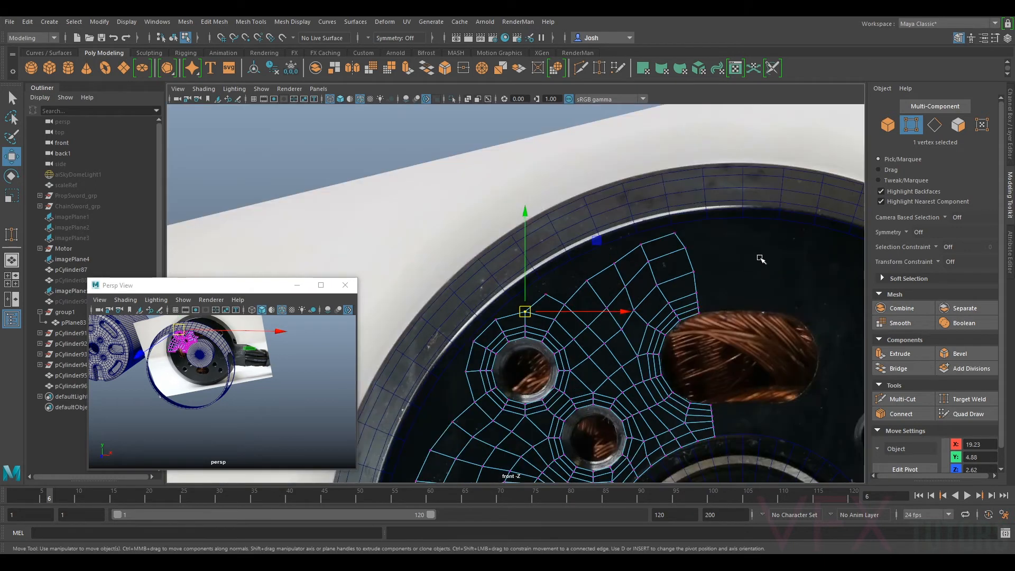
- Adjust the upper strip's outer border and inner vertices to even the face rows beside the upper slot
scroll(662, 270, up, 3)
click(627, 280)
drag(622, 276, 625, 280)
click(693, 314)
click(721, 281)
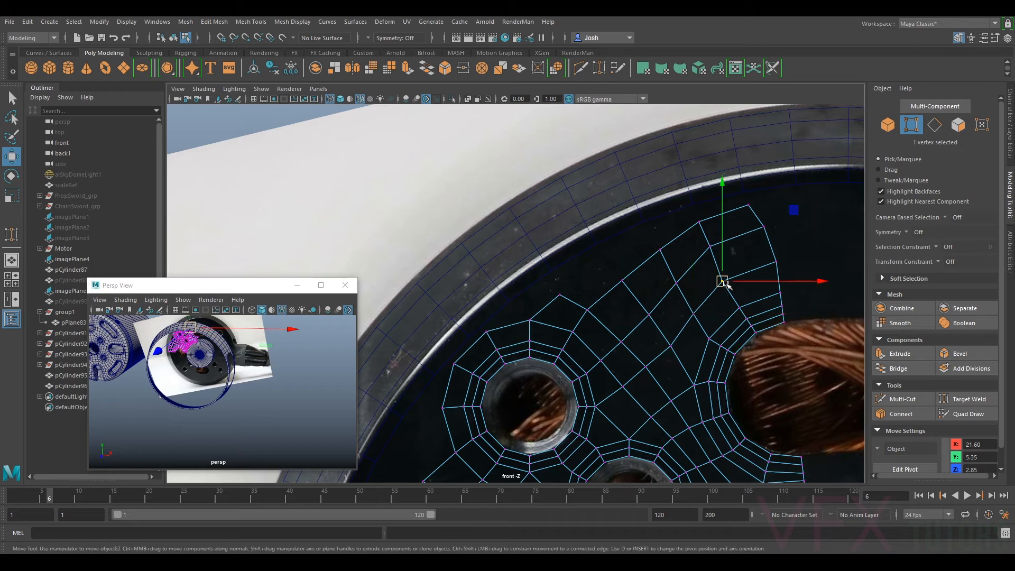
drag(722, 282, 716, 252)
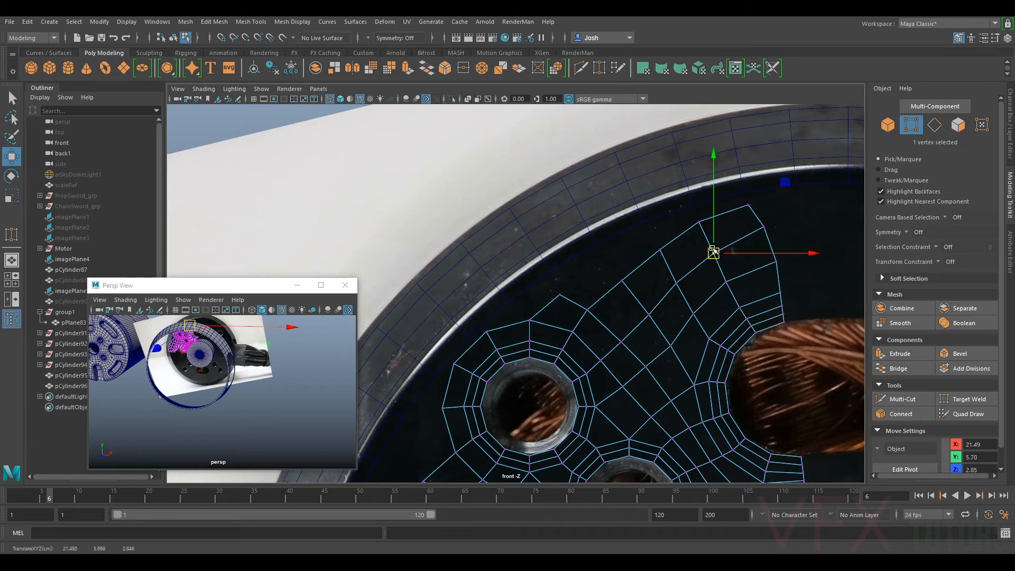
- Reposition the vertices at the upper strip's end above the upper slot so its outer border follows the rim
scroll(535, 431, down, 5)
alt+middle_drag(539, 415, 549, 327)
scroll(682, 198, up, 2)
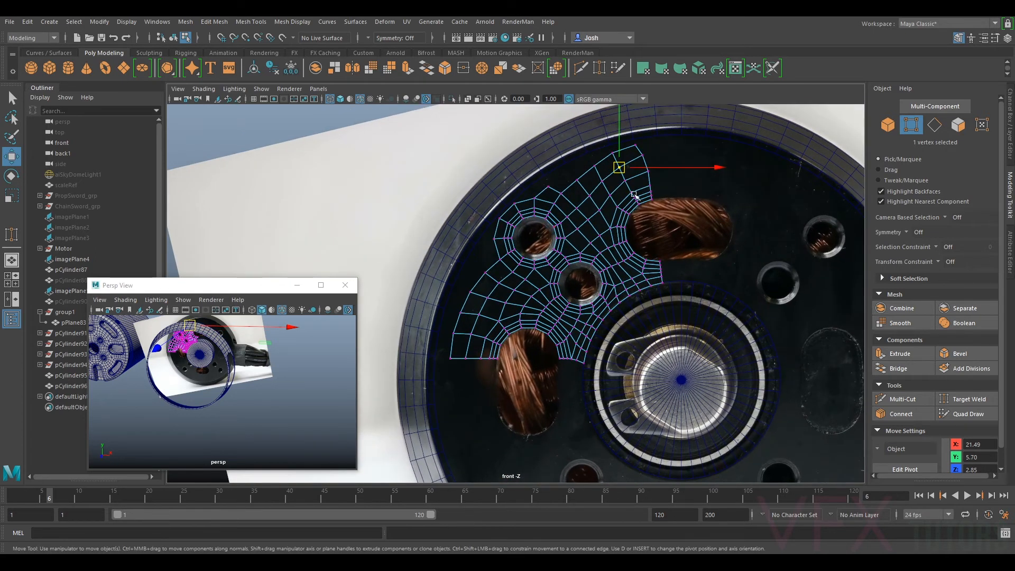
scroll(635, 195, up, 6)
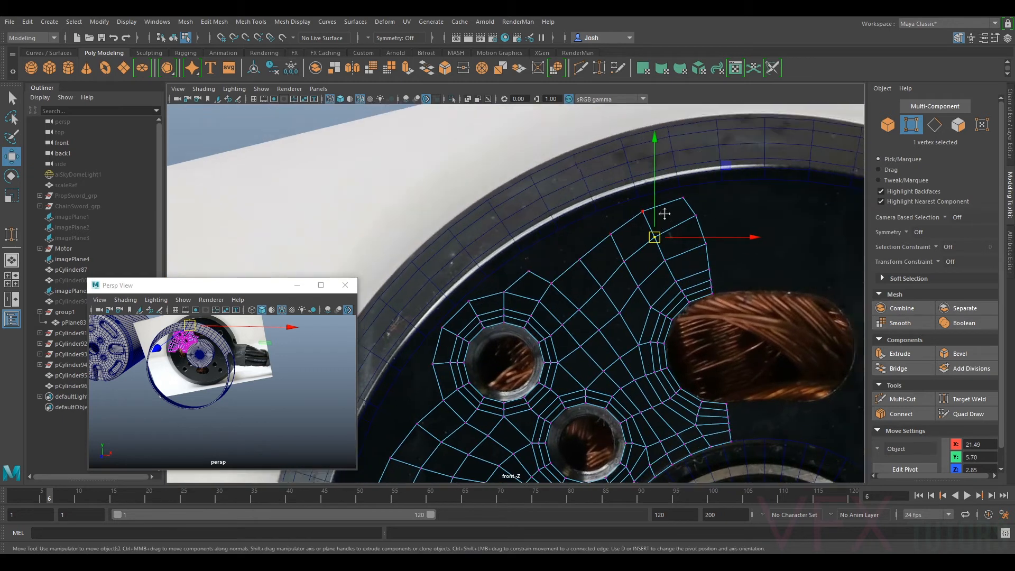
scroll(665, 214, up, 1)
click(704, 239)
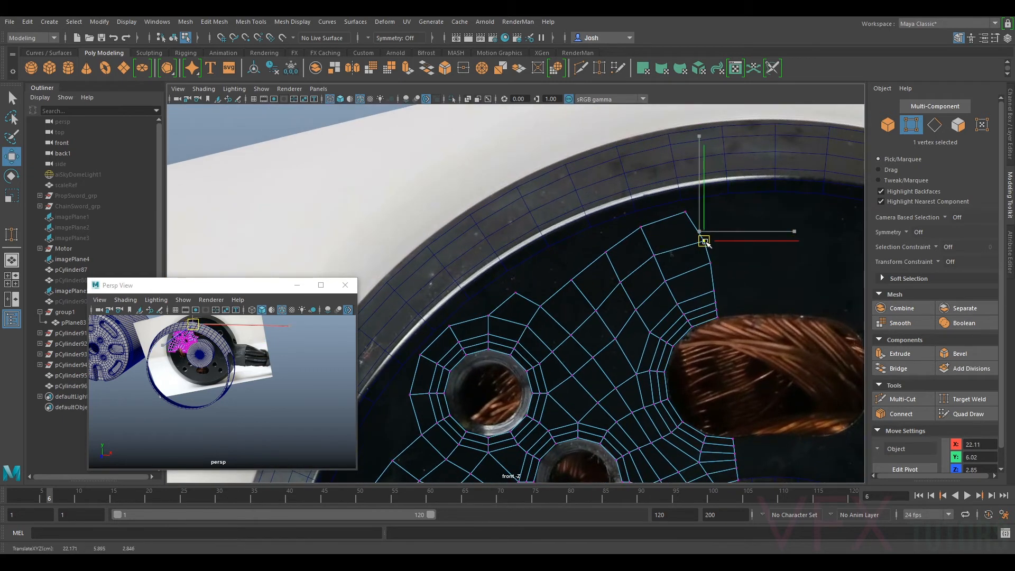
click(655, 257)
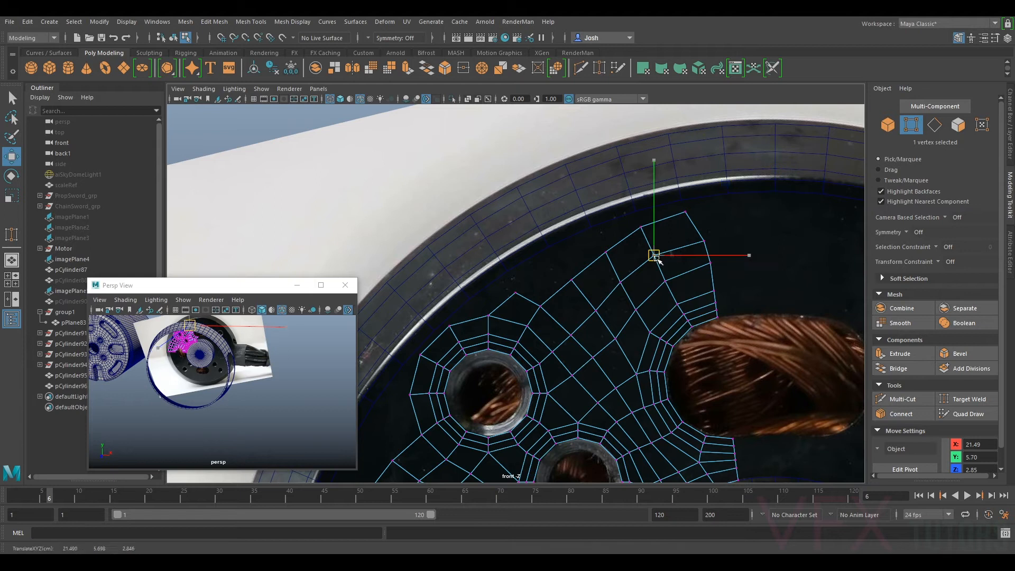
mouse_move(692, 199)
mouse_down()
mouse_move(628, 234)
mouse_move(668, 226)
mouse_move(577, 270)
mouse_move(606, 255)
mouse_up()
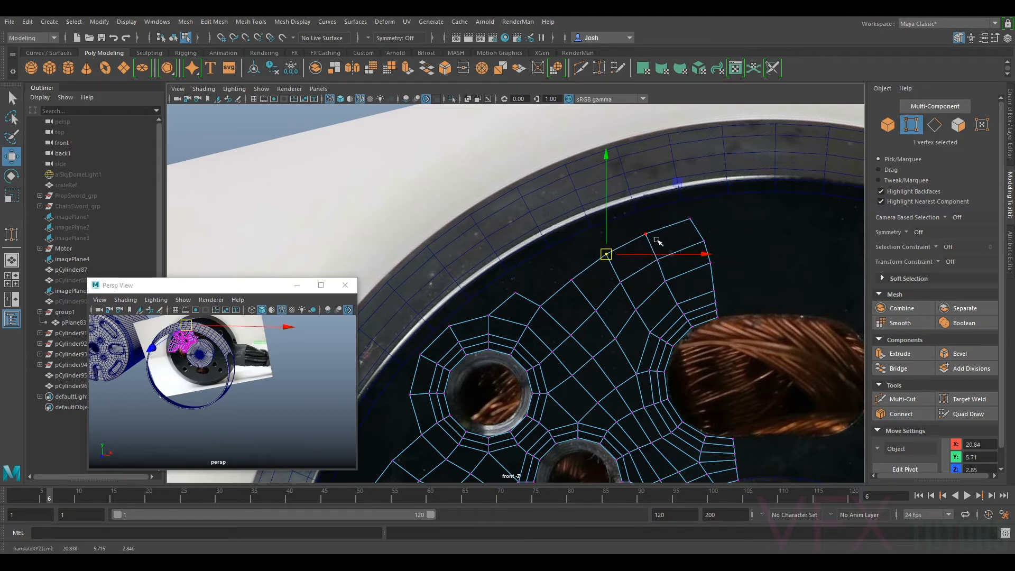
- Extrude the upper strip's four outer border edges toward the rim to add a row of faces
click(935, 125)
click(668, 228)
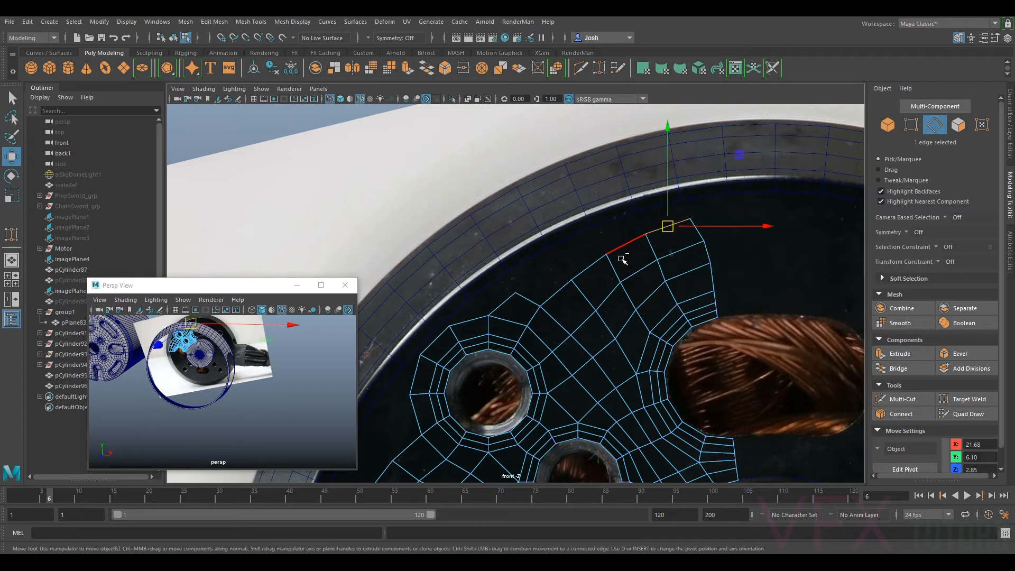
shift+click(616, 257)
shift+click(590, 267)
shift+click(555, 292)
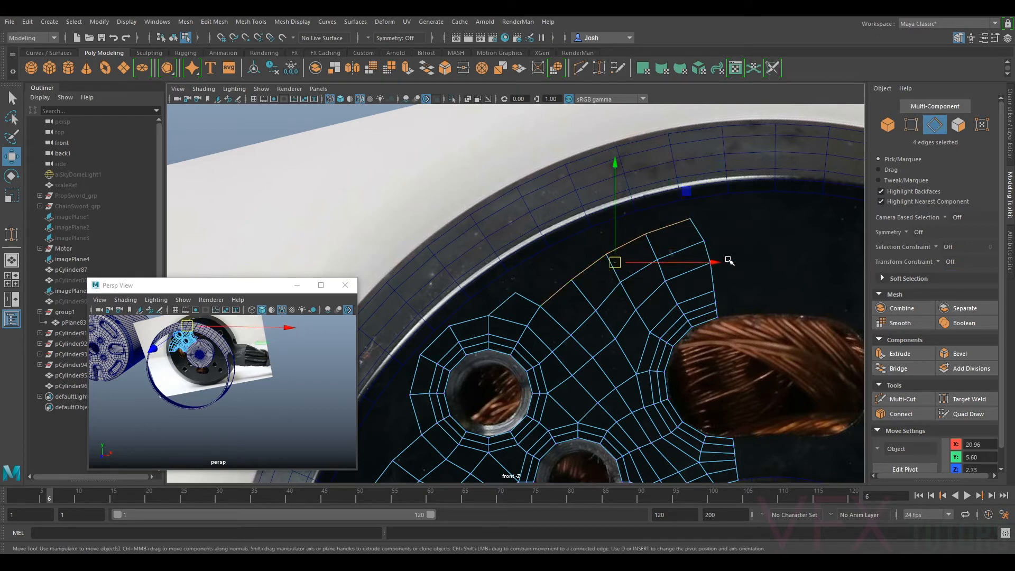
drag(615, 262, 605, 243)
- Target-weld the new row's end vertex to the existing border corner above the upper-left hole
click(910, 127)
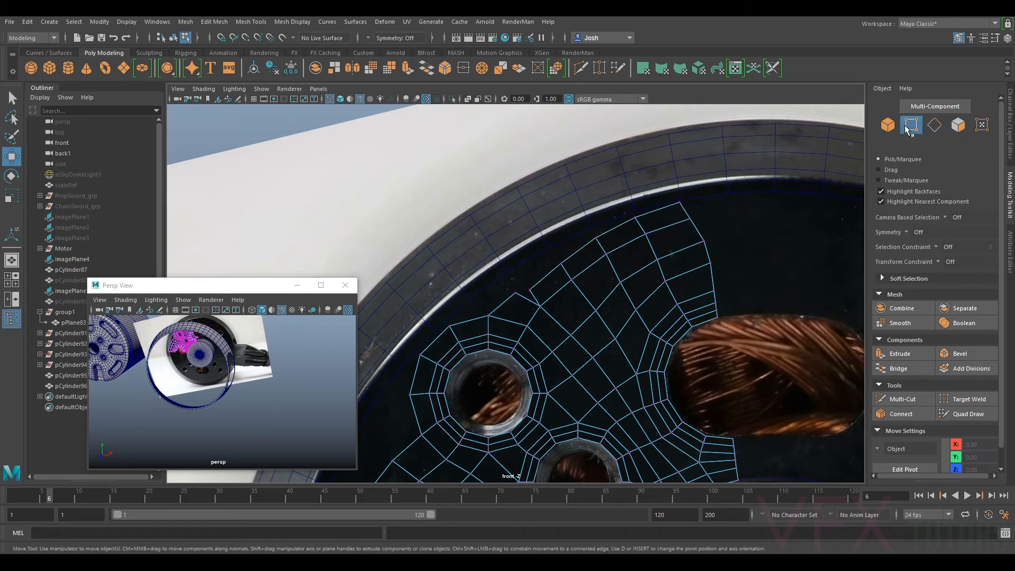
click(968, 400)
drag(540, 306, 530, 290)
click(530, 290)
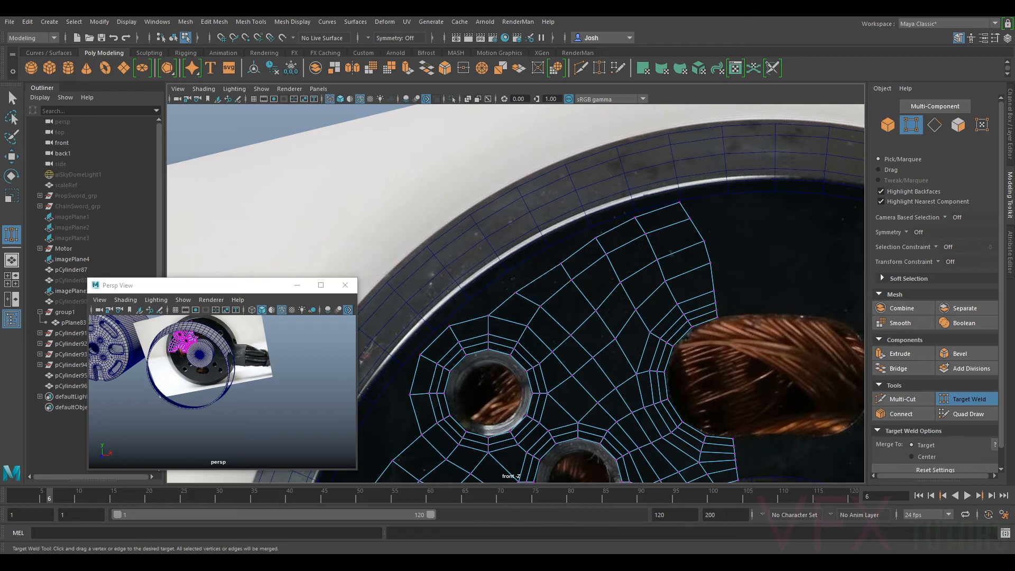
click(888, 125)
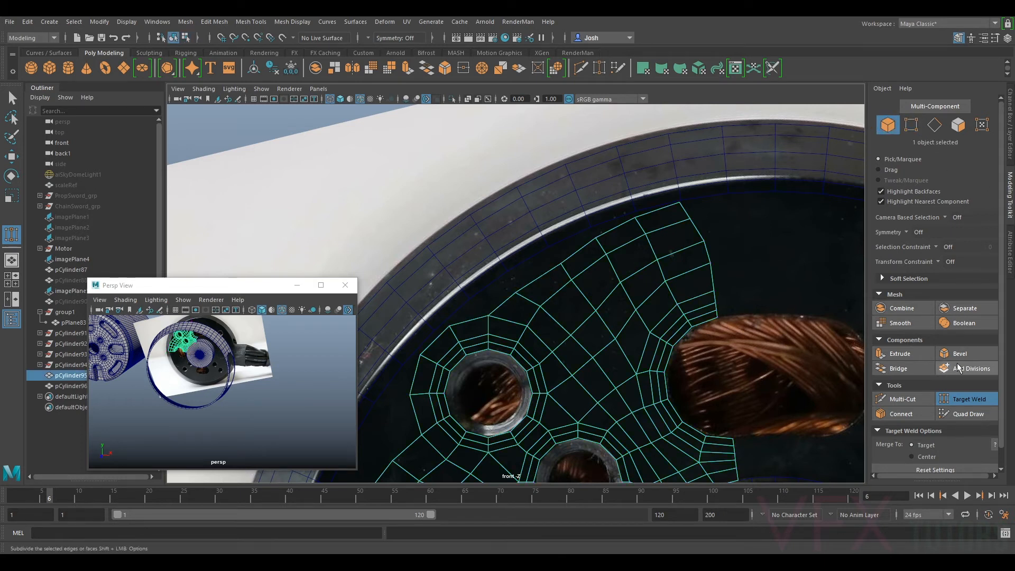
click(968, 399)
click(912, 125)
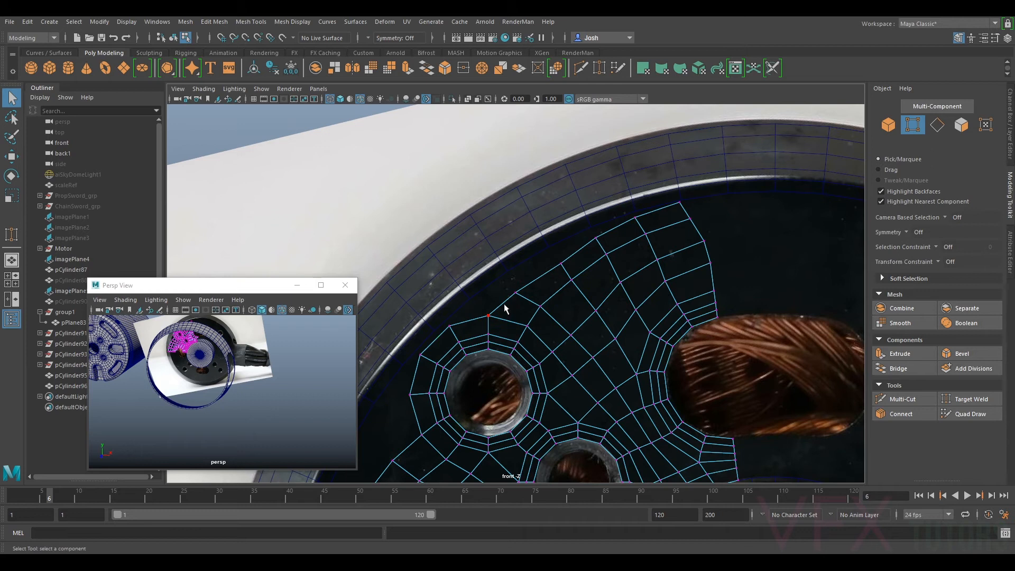
- Reposition the upper strip's outer border vertices beside the upper-left hole to smooth the border along the rim
scroll(526, 292, up, 3)
key(w)
drag(516, 292, 554, 316)
click(552, 313)
click(582, 250)
drag(582, 250, 577, 250)
click(638, 217)
- Adjust the upper strip's inner vertices between the upper-left hole and the upper slot to even the face rows
click(650, 236)
drag(651, 237, 654, 240)
click(598, 274)
drag(599, 273, 602, 277)
click(707, 207)
drag(707, 207, 709, 210)
click(723, 243)
mouse_move(724, 244)
mouse_down()
mouse_move(738, 283)
mouse_move(724, 246)
mouse_up()
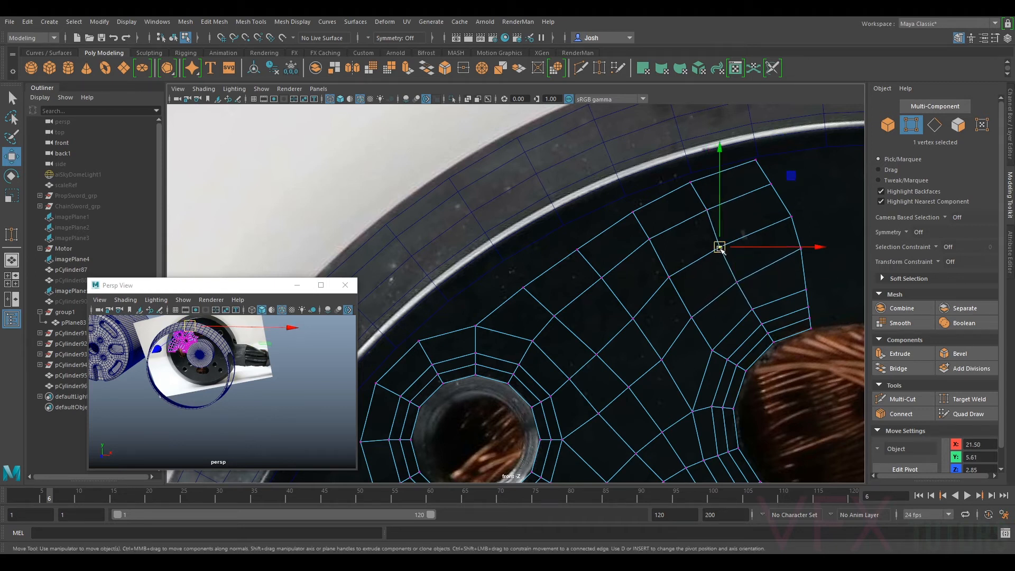
click(684, 272)
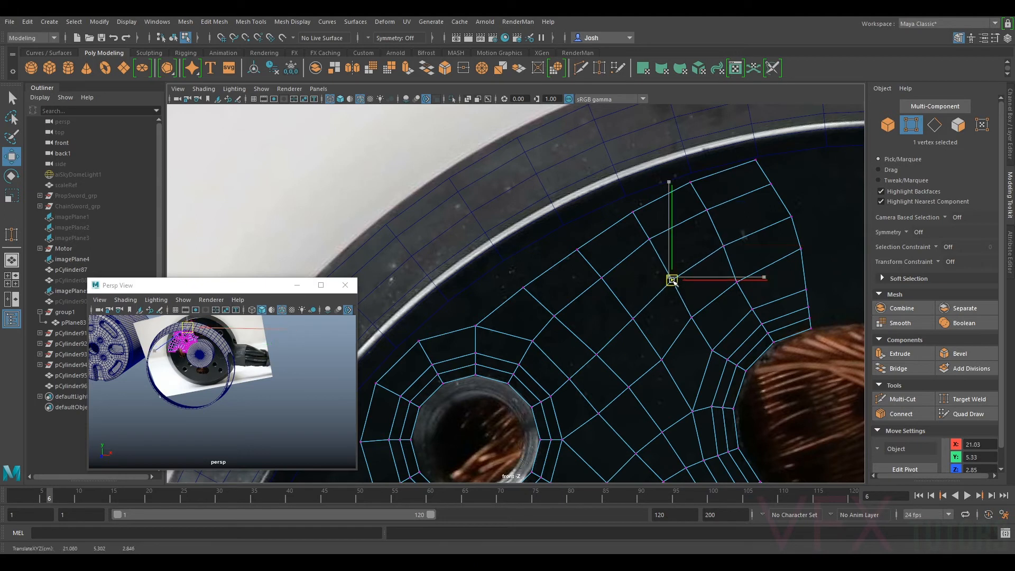
click(693, 318)
- Reposition the three outer border vertices on the rim side of the upper-left hole to even the faces around it
alt+right_drag(543, 262, 686, 217)
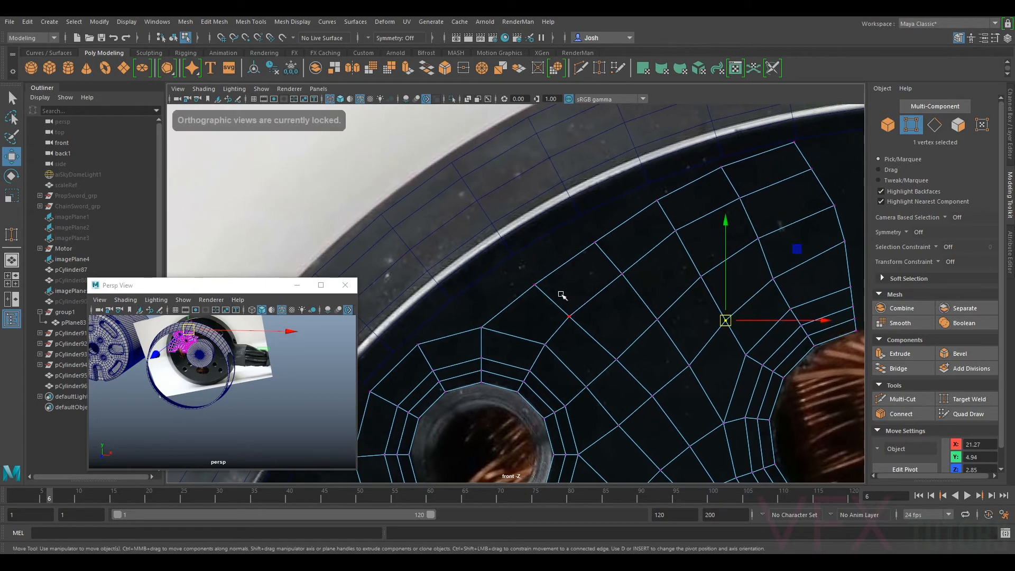
alt+middle_drag(561, 303, 673, 249)
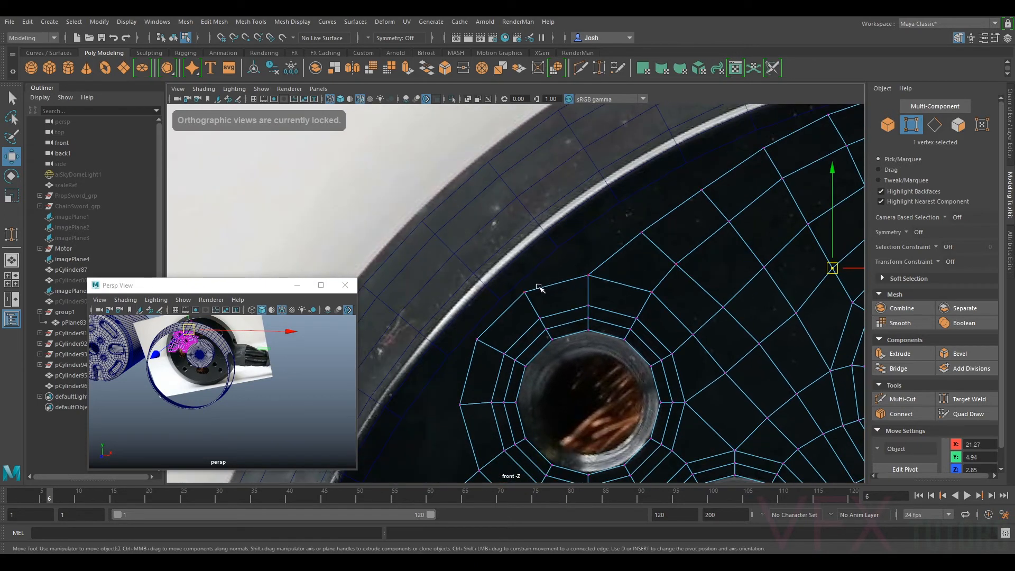
alt+right_drag(539, 287, 641, 240)
alt+right_drag(609, 283, 547, 340)
alt+middle_drag(546, 340, 572, 310)
alt+right_drag(572, 311, 614, 300)
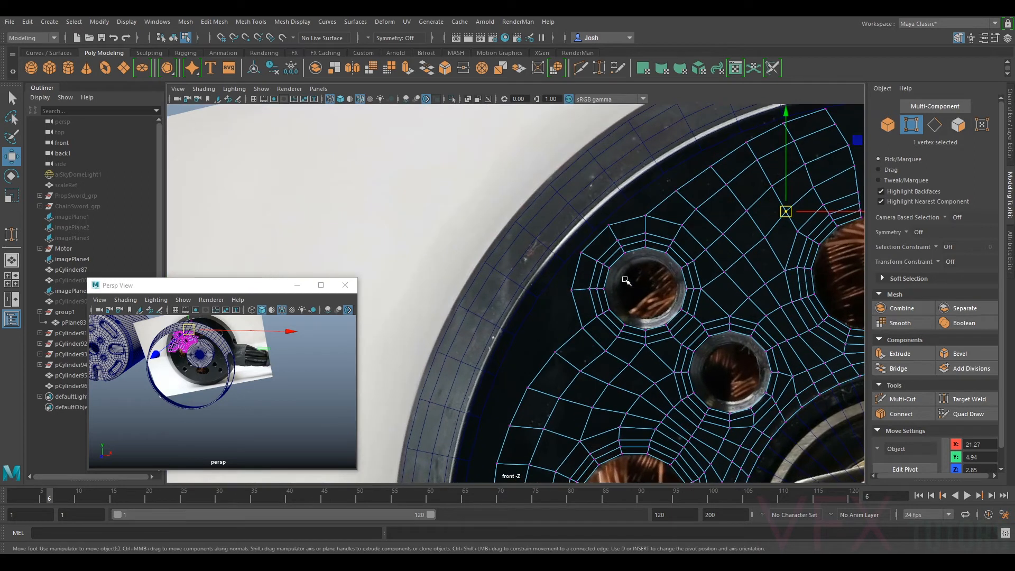
alt+middle_drag(657, 211, 631, 269)
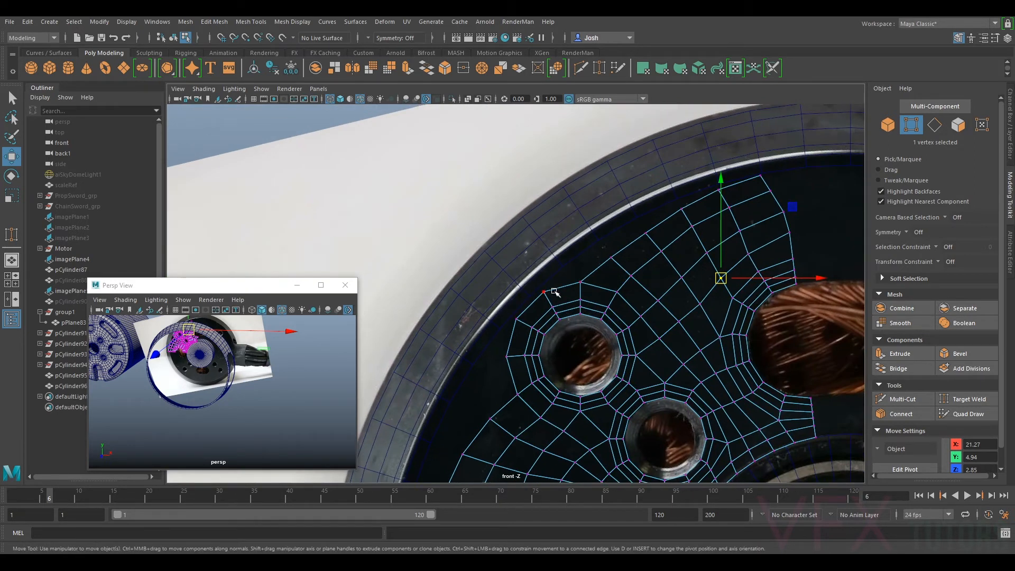
scroll(566, 286, up, 1)
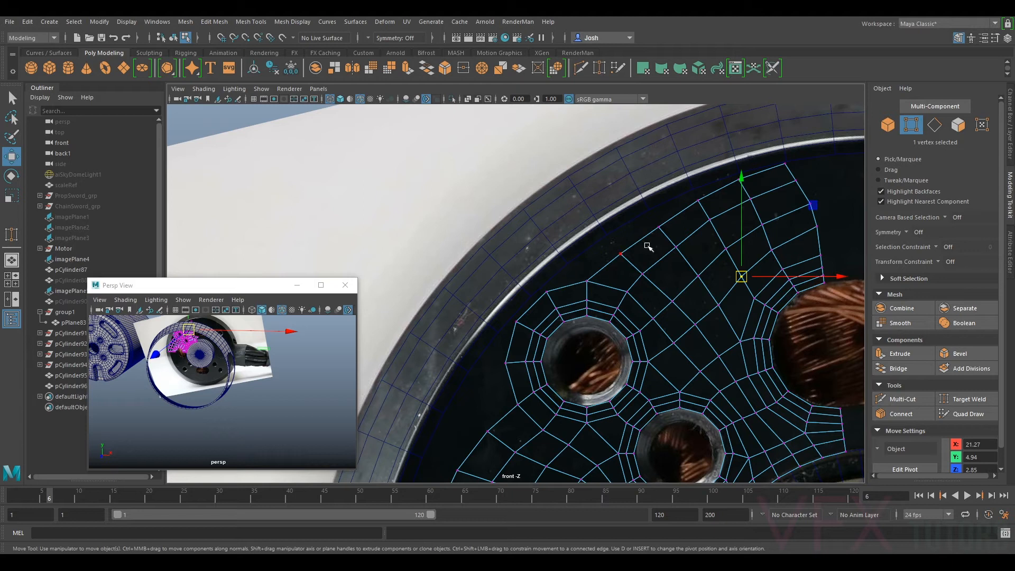
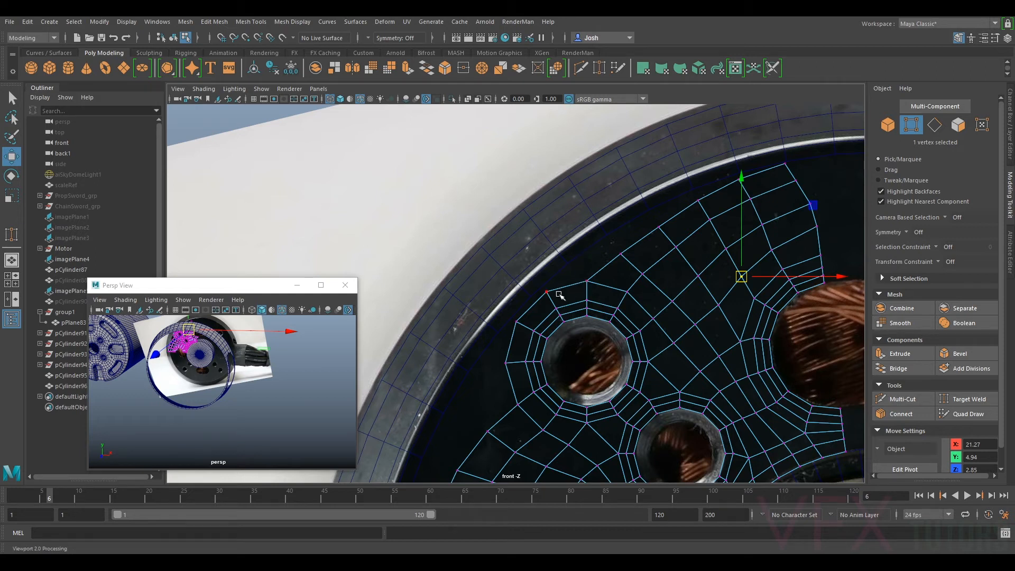
alt+middle_drag(559, 295, 588, 264)
click(582, 259)
drag(581, 260, 578, 274)
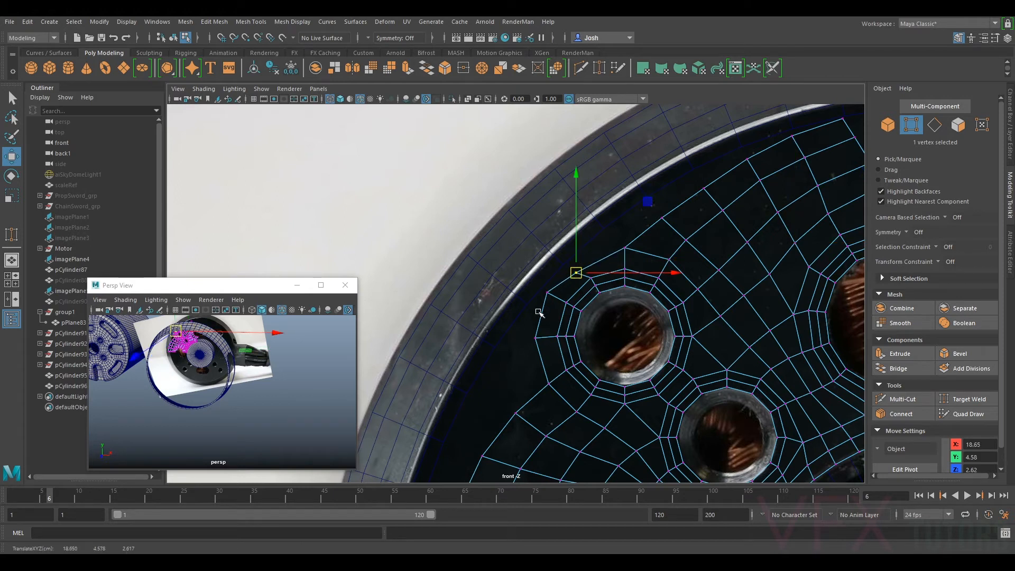
alt+middle_drag(540, 311, 571, 269)
click(580, 252)
drag(579, 253, 577, 270)
alt+middle_drag(577, 270, 622, 227)
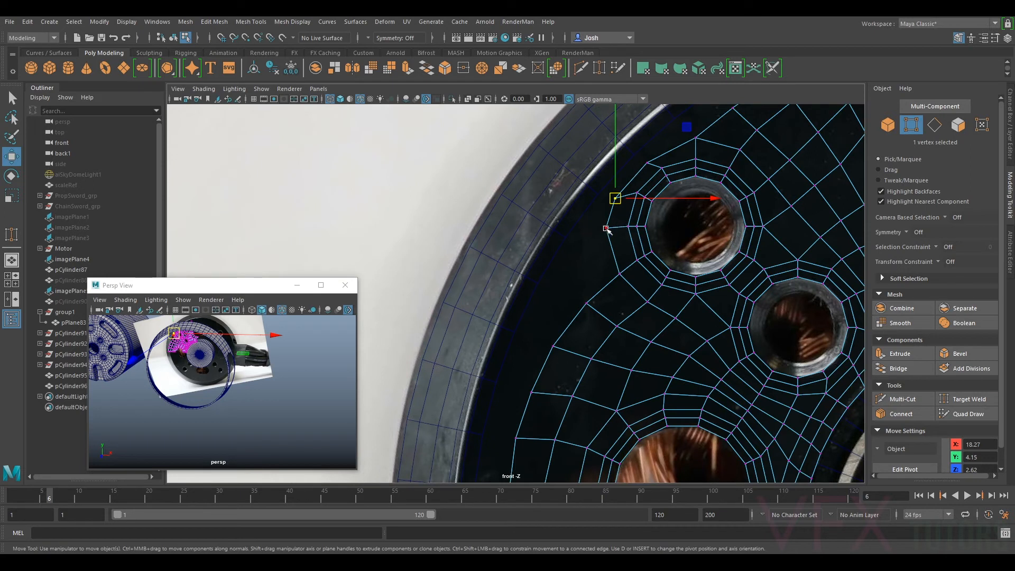
click(606, 229)
drag(606, 229, 592, 240)
- Extrude the five outer border edges between the upper-left hole and the lower slot toward the rim
alt+middle_drag(603, 316, 712, 314)
alt+right_drag(732, 258, 669, 284)
scroll(670, 284, up, 6)
click(933, 126)
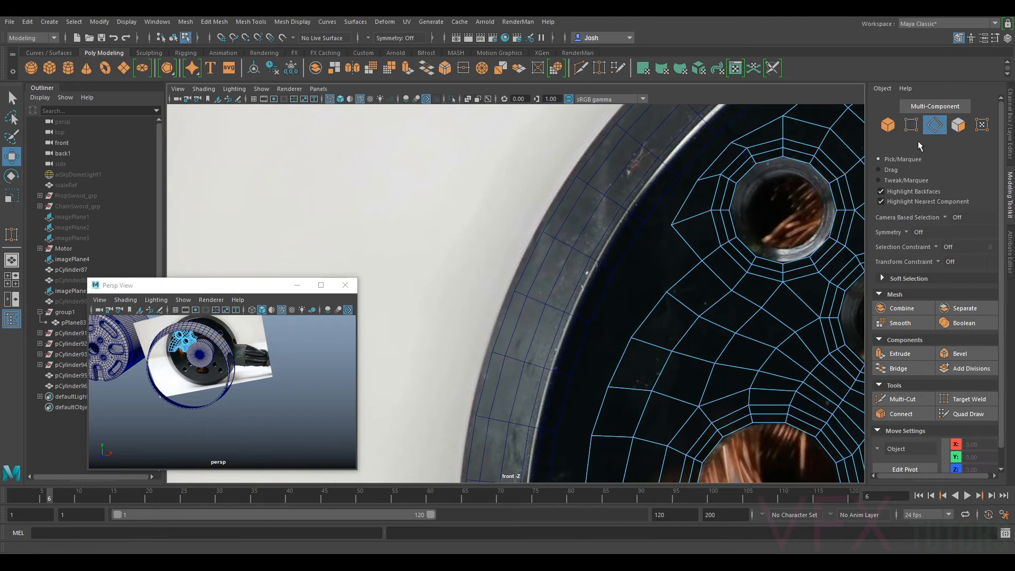
click(688, 273)
shift+click(652, 313)
shift+click(623, 365)
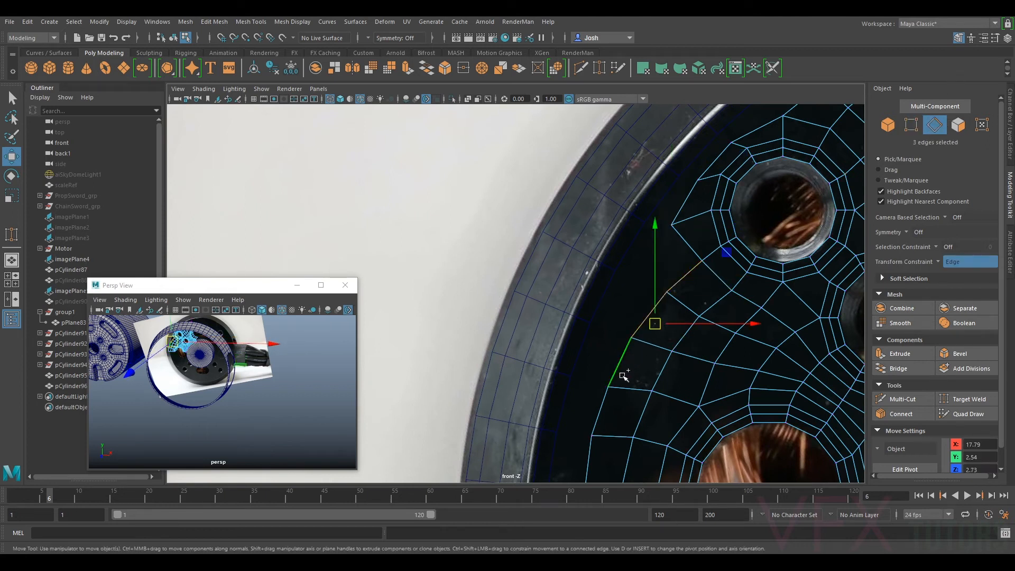
shift+click(601, 413)
shift+click(587, 463)
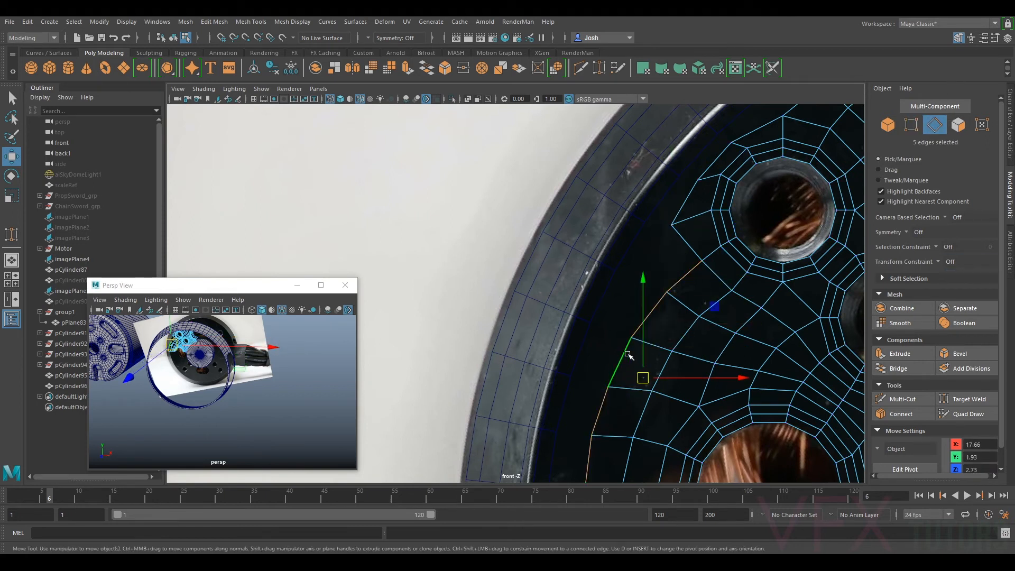
key(ctrl+e)
key(w)
drag(644, 378, 617, 369)
alt+middle_drag(641, 347, 685, 185)
drag(658, 208, 659, 212)
- Target-weld the upper end vertex of the new lower-left row to the border vertex beside the upper-left hole
key(F9)
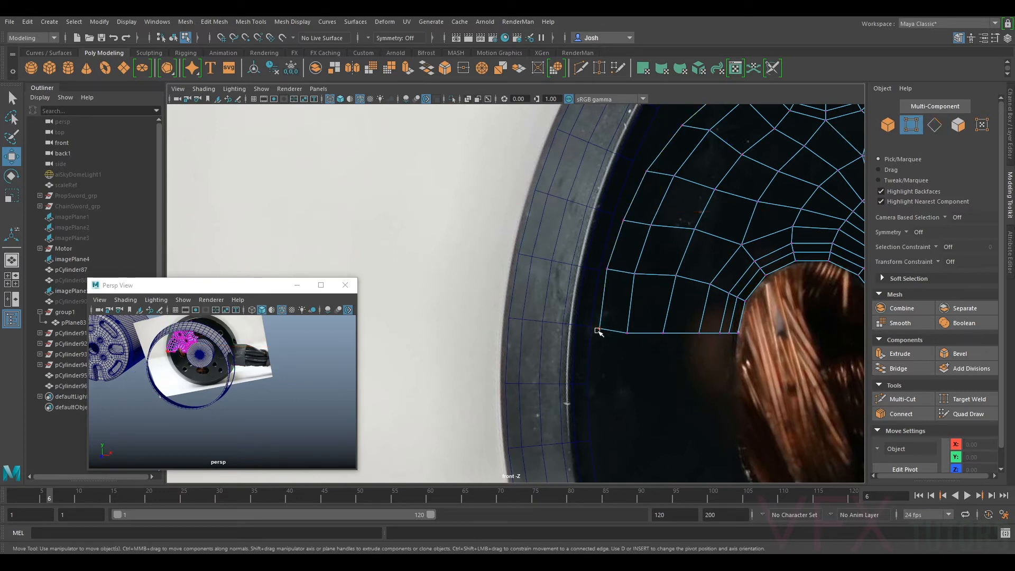
click(599, 331)
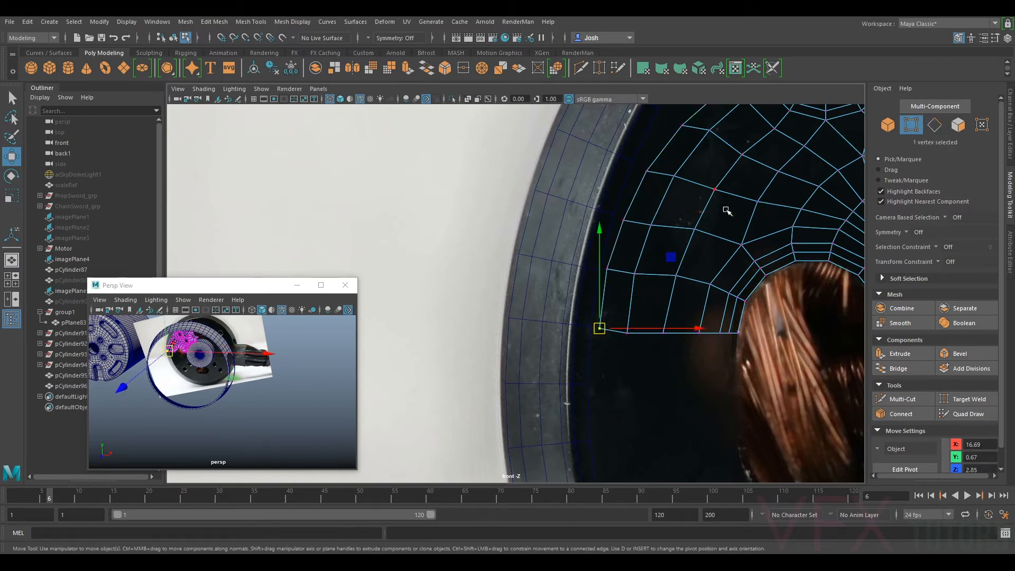
alt+middle_drag(766, 192, 674, 390)
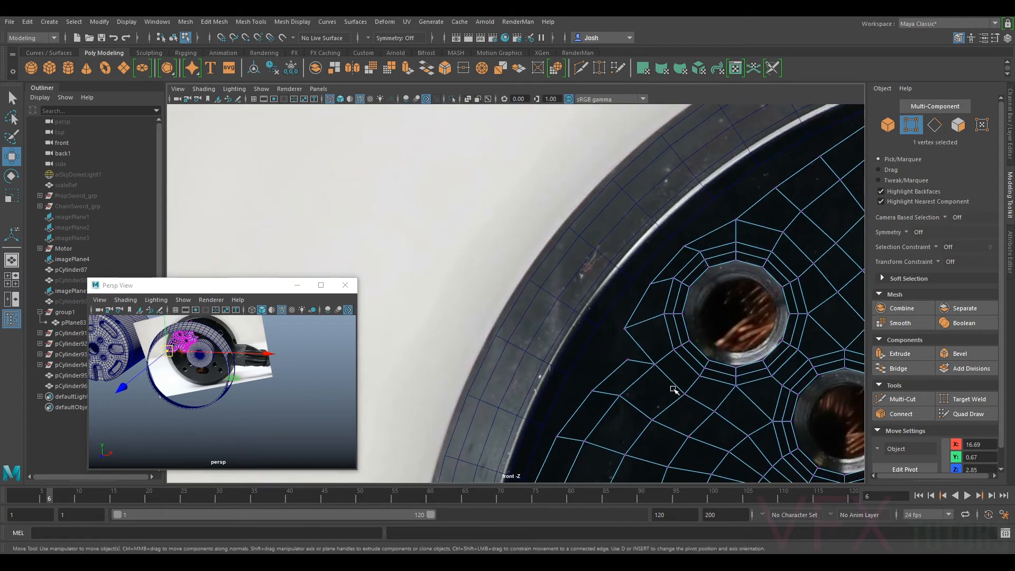
click(970, 399)
drag(627, 360, 625, 328)
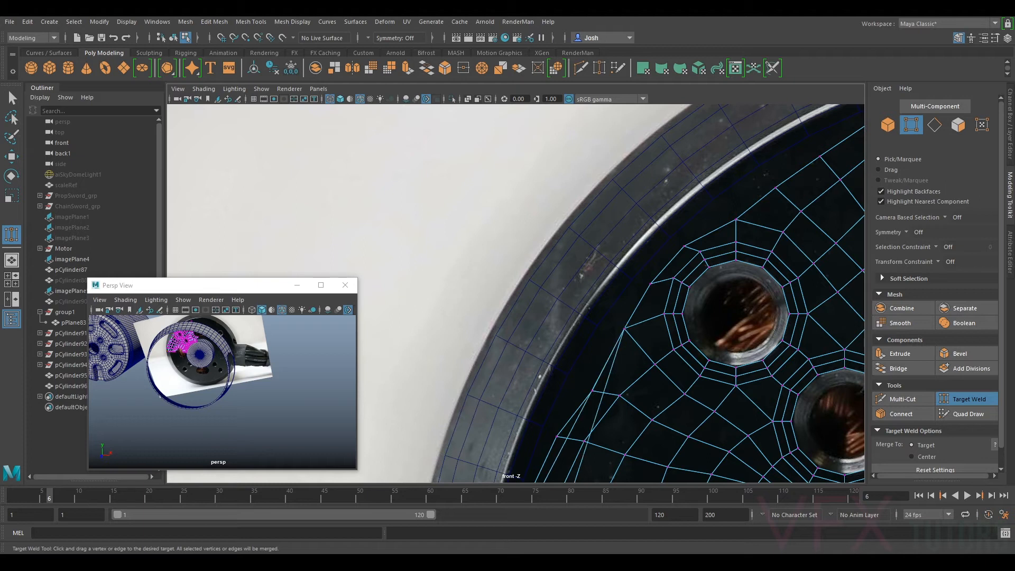
key(ctrl+z)
drag(627, 360, 625, 329)
key(ctrl+z)
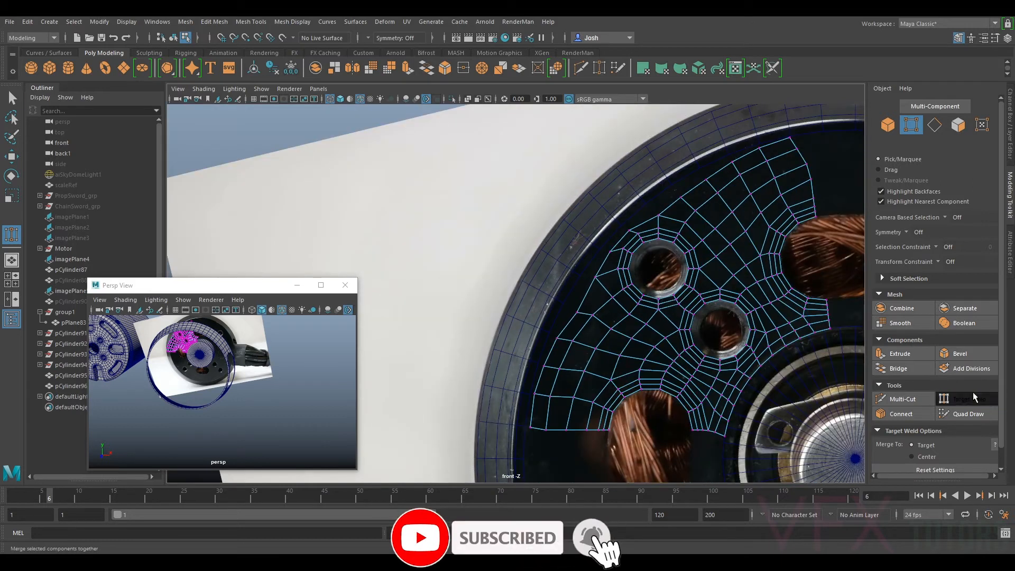
click(973, 399)
scroll(647, 282, up, 2)
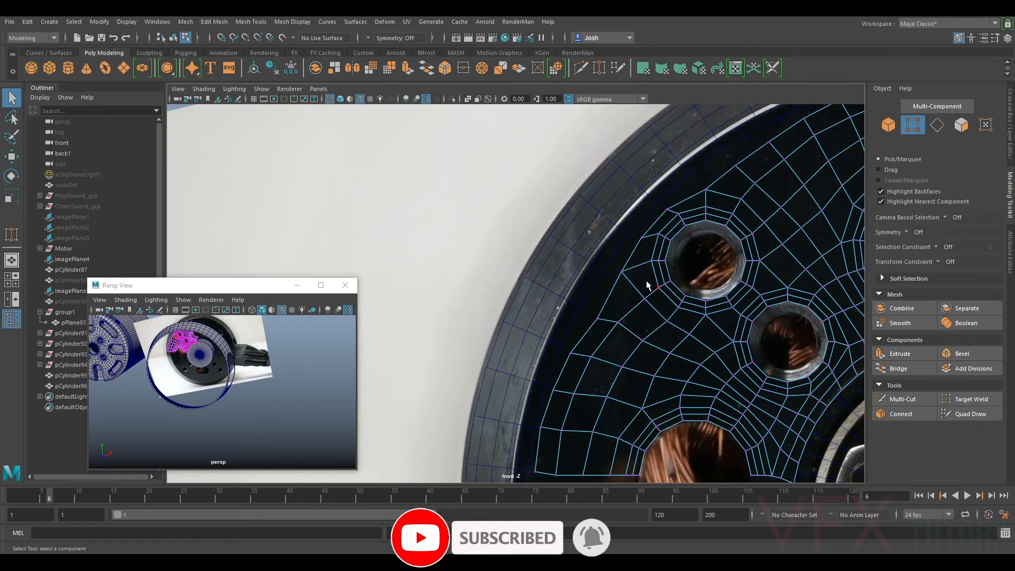
click(598, 319)
key(w)
drag(601, 319, 659, 271)
scroll(680, 293, up, 3)
key(ctrl+z)
- Reposition the lower-left strip's outer border vertices down to its end corner so the border follows the rim
alt+middle_drag(646, 329, 687, 214)
click(637, 255)
click(603, 311)
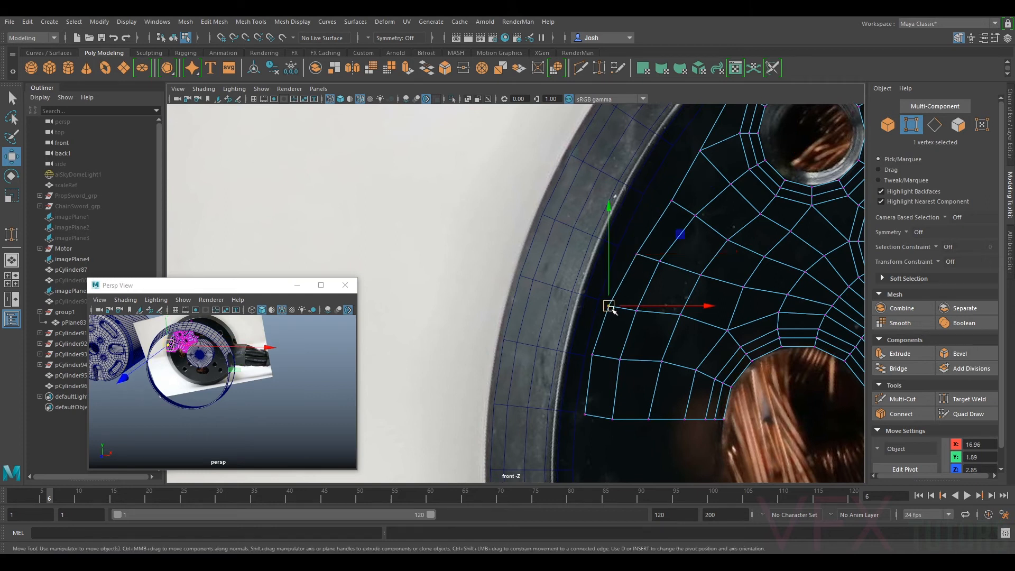
click(596, 358)
drag(595, 358, 586, 416)
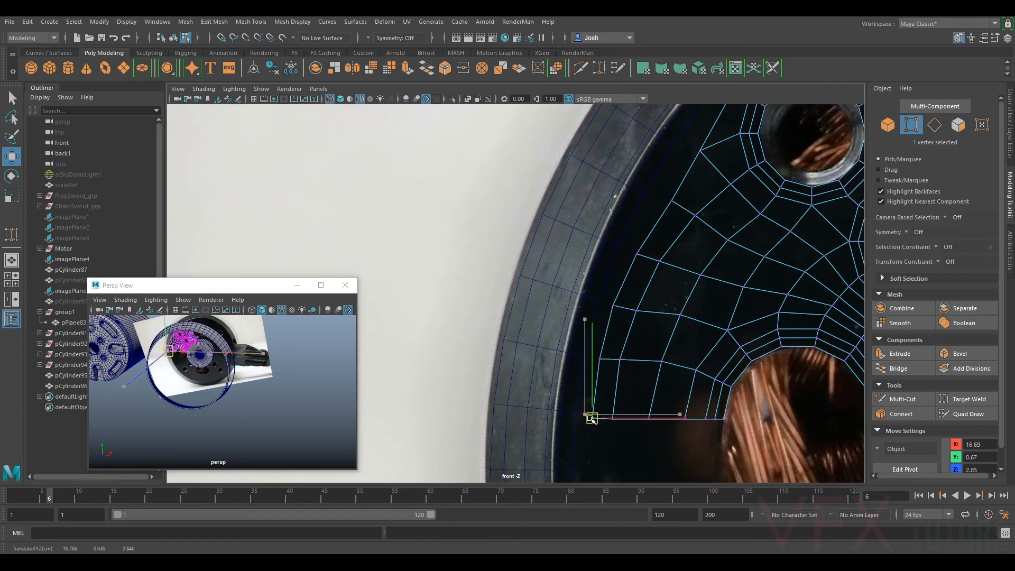
- Adjust the ring vertices just inside the border on the rim side of the upper-left hole
alt+middle_drag(722, 250, 695, 351)
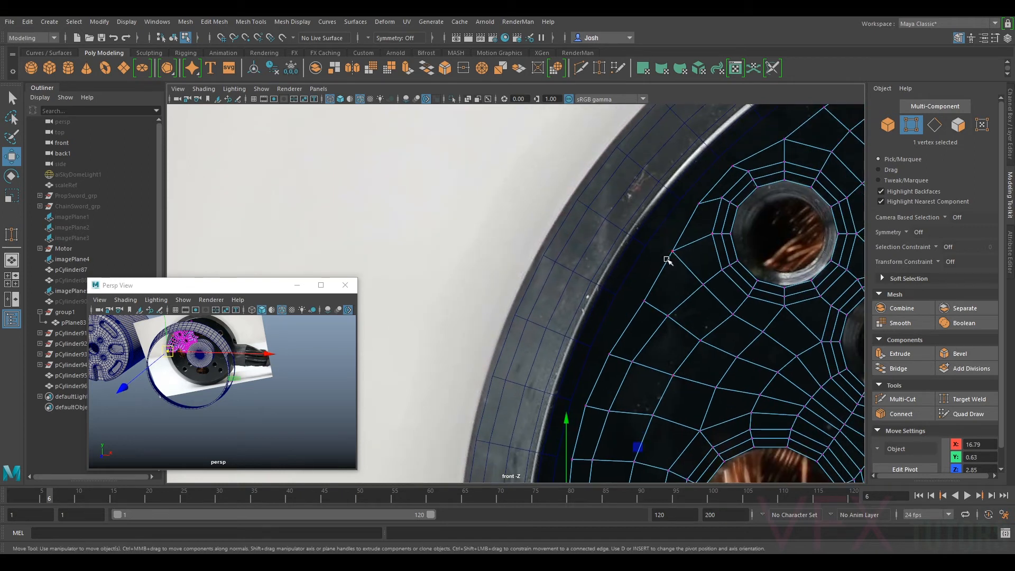
alt+middle_drag(777, 135, 739, 206)
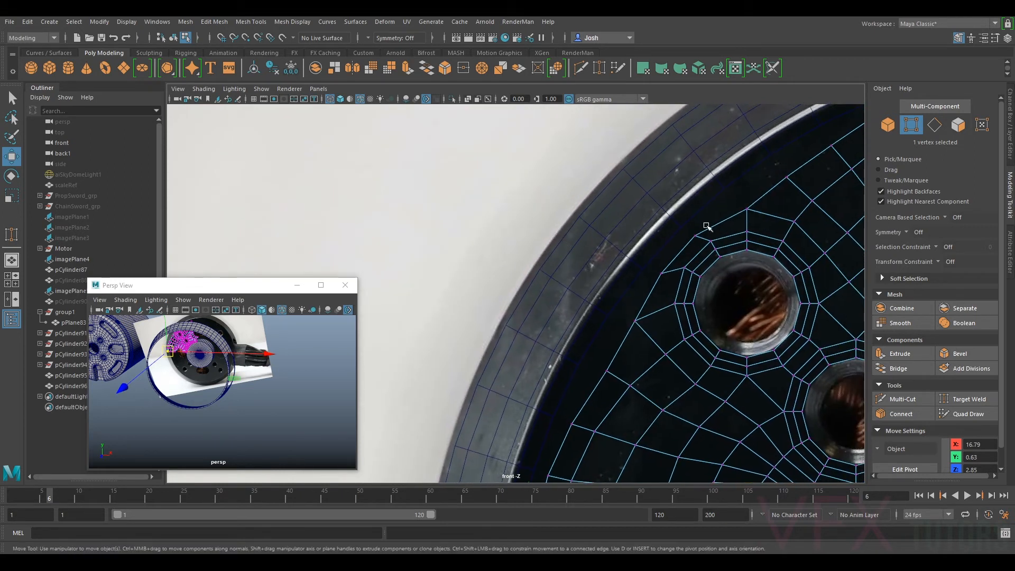
click(718, 246)
scroll(698, 233, up, 3)
drag(686, 259, 683, 259)
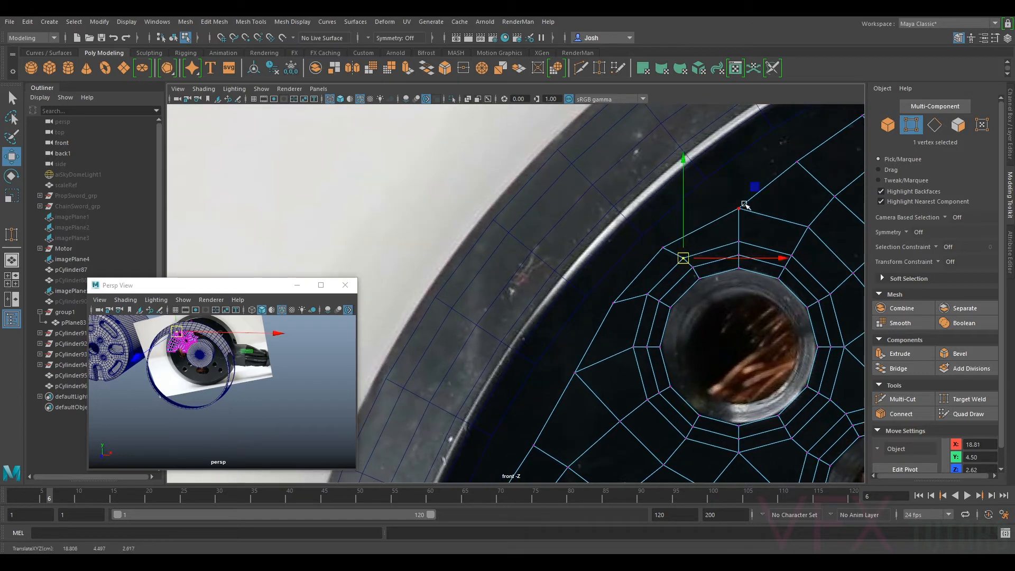
click(647, 294)
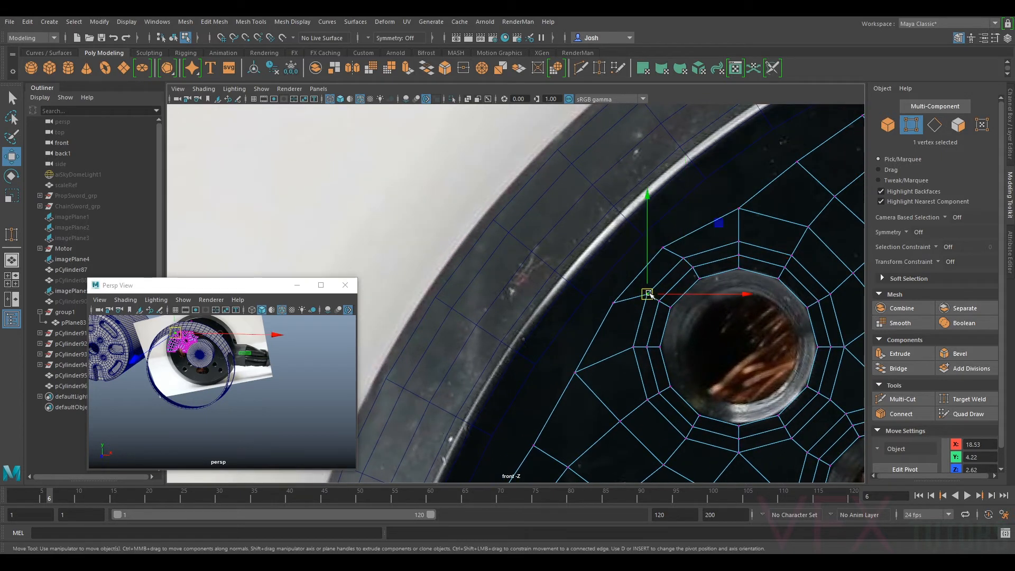
- Move the outer border vertices around the top of the upper-left hole to even their spacing along the rim
alt+middle_drag(653, 294, 657, 227)
scroll(657, 227, down, 5)
scroll(576, 269, up, 4)
click(592, 261)
drag(591, 263, 624, 203)
alt+middle_drag(685, 172, 608, 251)
click(588, 251)
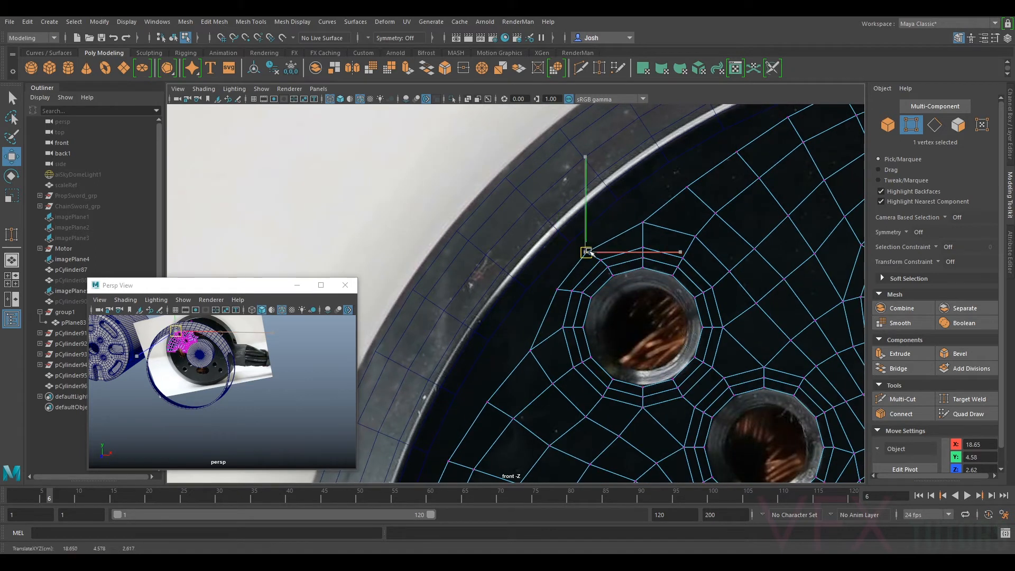
drag(588, 251, 649, 226)
click(688, 187)
drag(688, 187, 692, 190)
- Shift the upper strip's outer border vertices and the ones just inside them to even out the face widths
alt+middle_drag(749, 171, 654, 254)
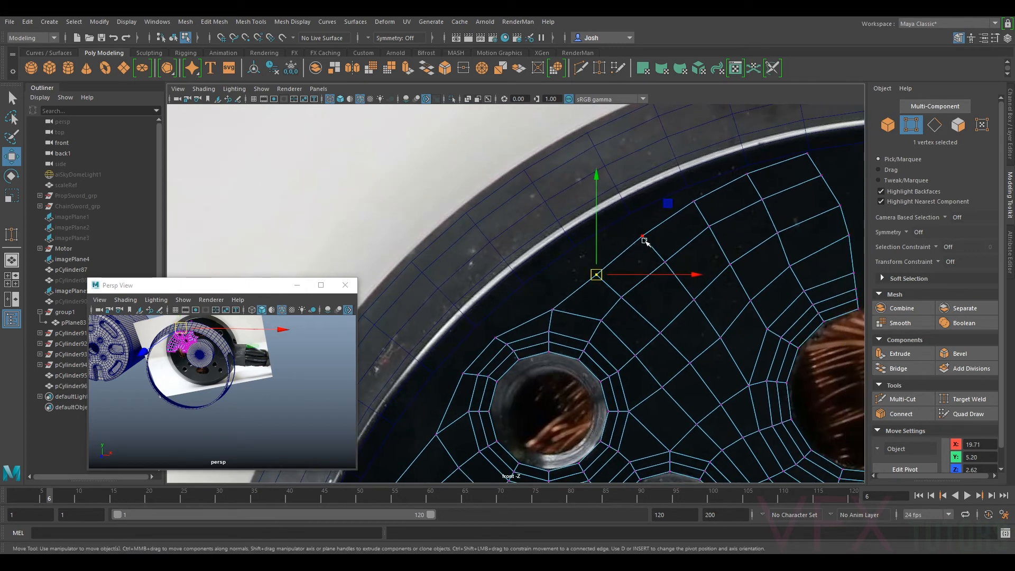
drag(671, 263, 673, 270)
drag(680, 200, 708, 221)
drag(738, 162, 764, 195)
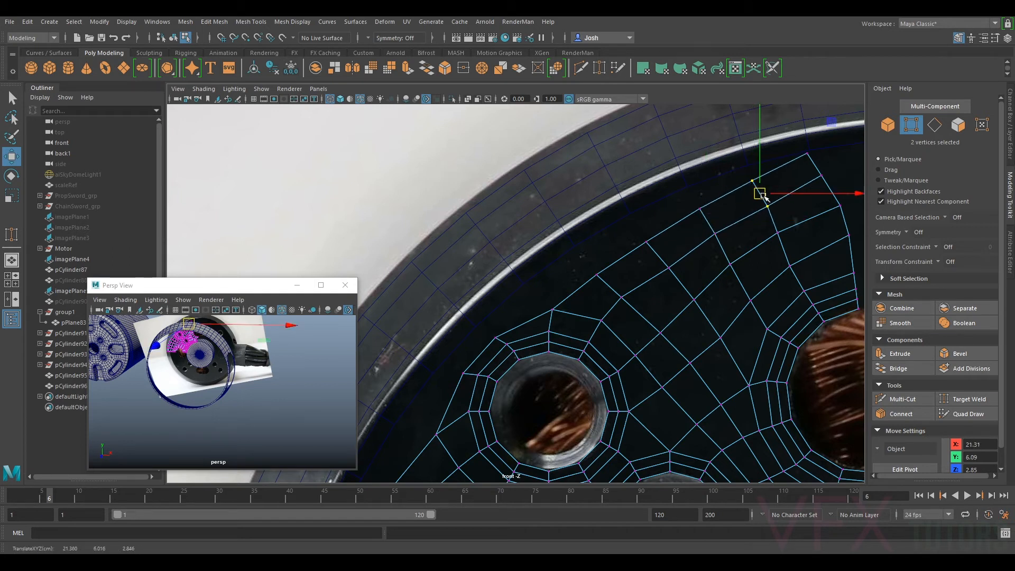
alt+middle_drag(803, 184, 733, 229)
drag(762, 218, 752, 217)
- Nudge the upper strip's interior vertices, two and three rows inside the outer border, to even out the face sizes
alt+middle_drag(767, 284, 767, 202)
click(780, 199)
drag(779, 199, 779, 209)
click(728, 228)
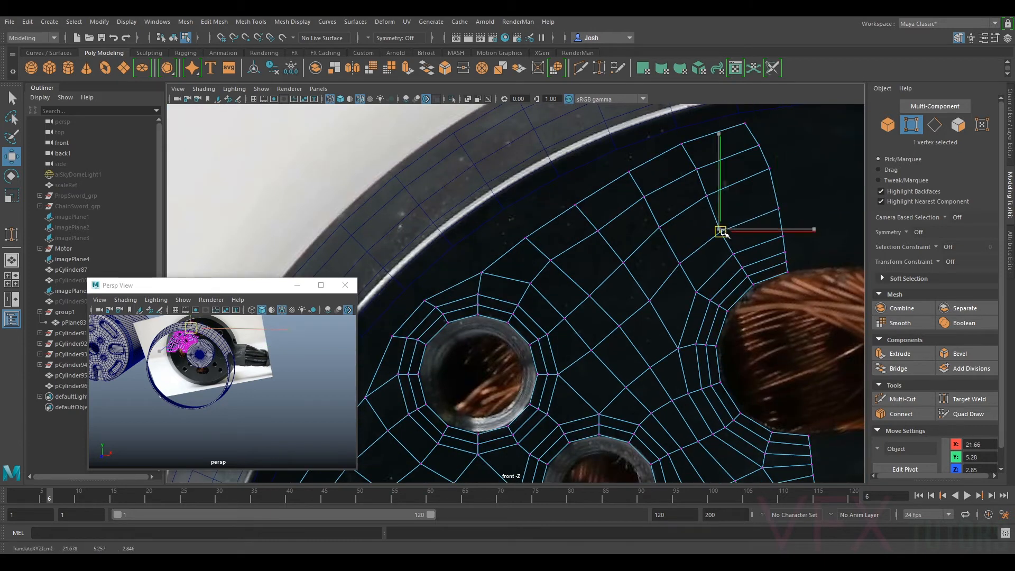
mouse_move(778, 164)
mouse_down()
mouse_move(761, 185)
mouse_move(773, 180)
mouse_move(694, 214)
mouse_up()
drag(707, 196, 709, 204)
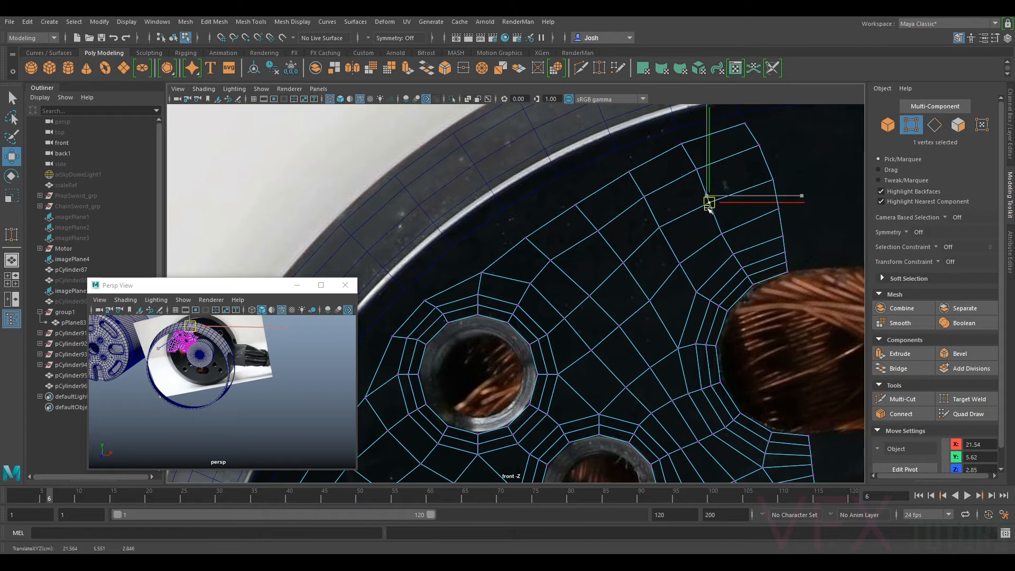
click(659, 226)
drag(659, 227, 663, 234)
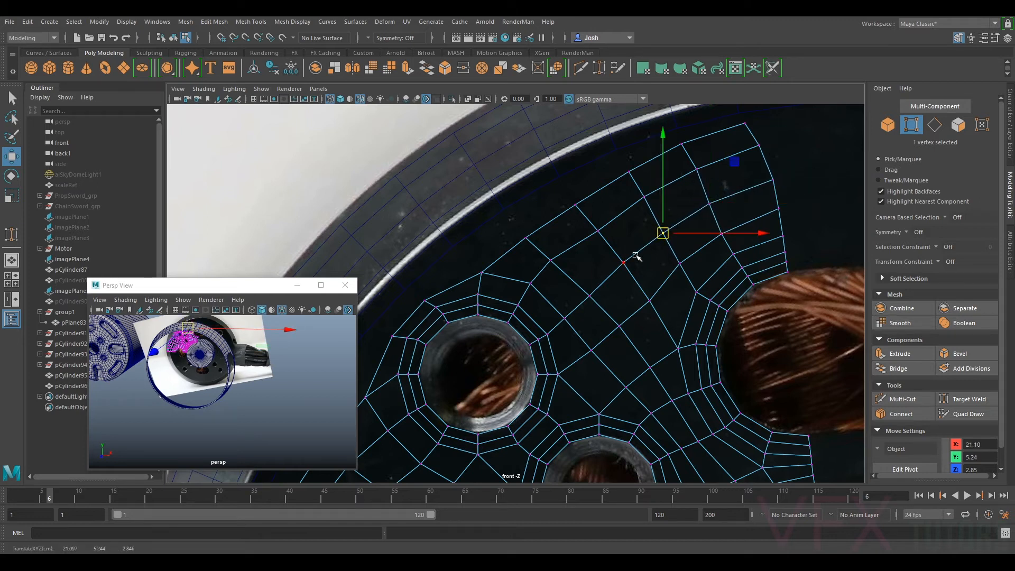
- Shift the row of vertices just inside the upper strip's outer border slightly inward, starting from the strip's open end
click(761, 147)
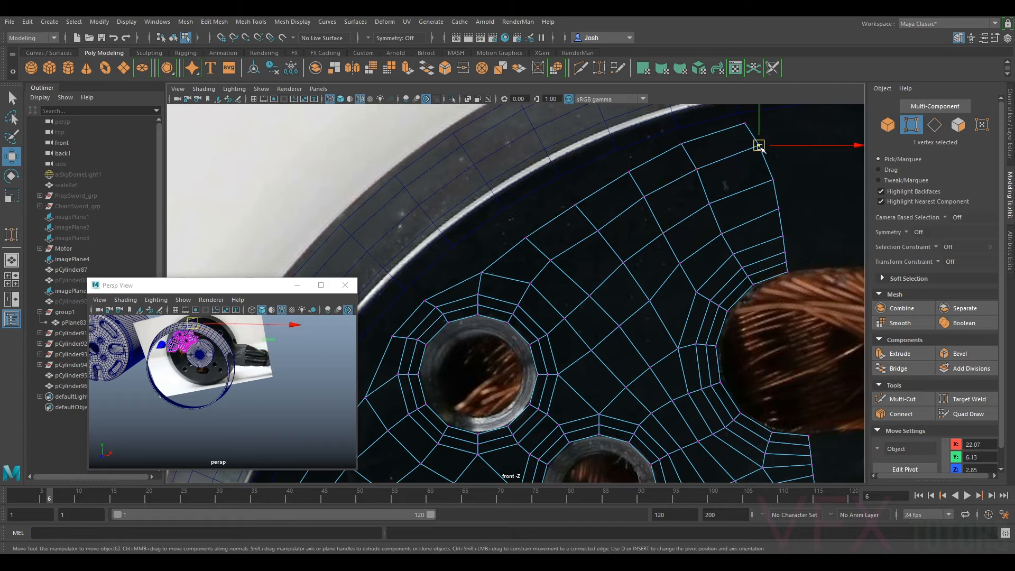
click(697, 169)
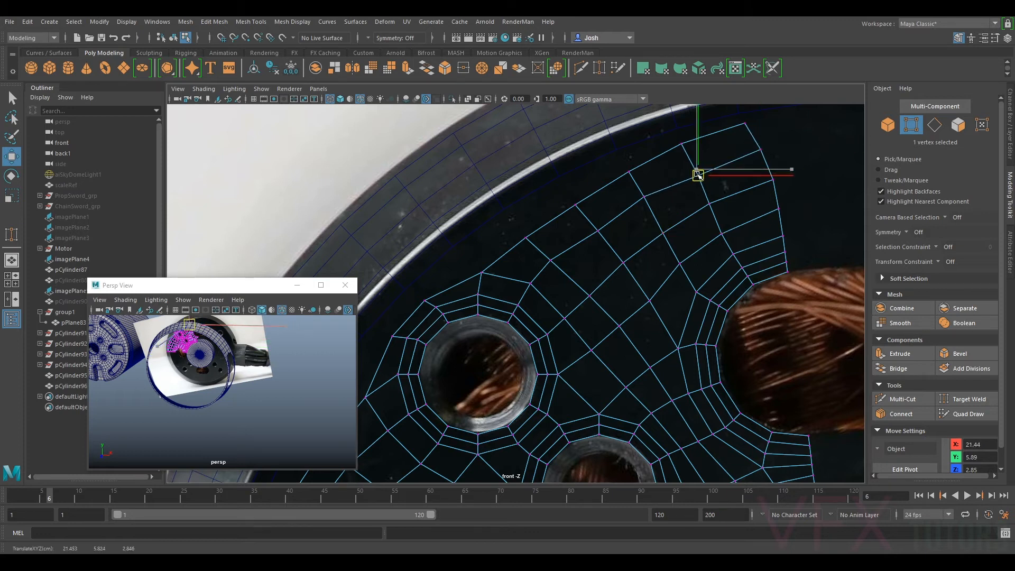
click(645, 200)
drag(646, 201, 648, 207)
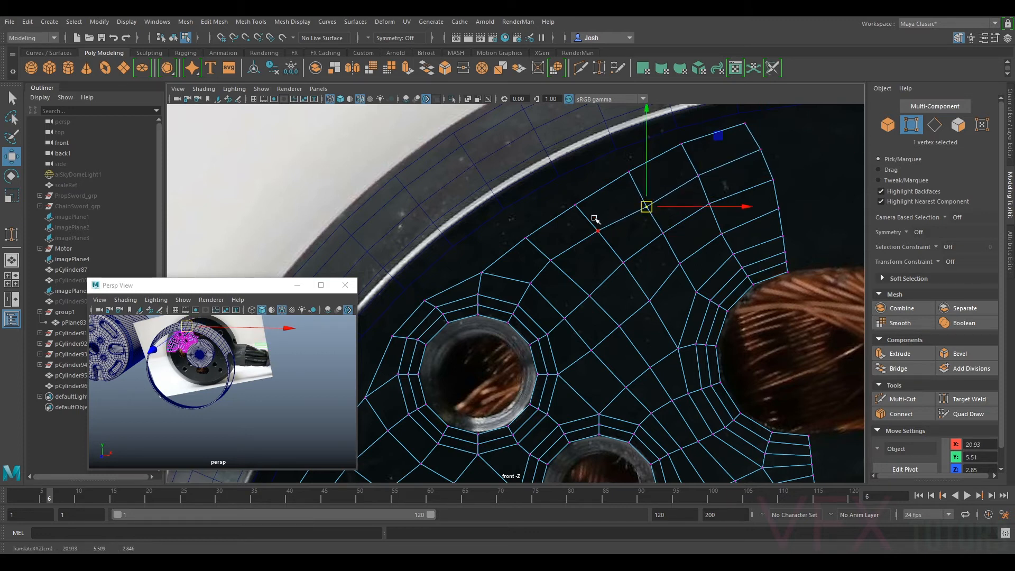
- Move the row of vertices just inside the lower-left strip's outer border inward, from the end corner up towards the upper-left hole
scroll(595, 218, down, 9)
scroll(665, 288, up, 4)
alt+middle_drag(624, 317, 665, 267)
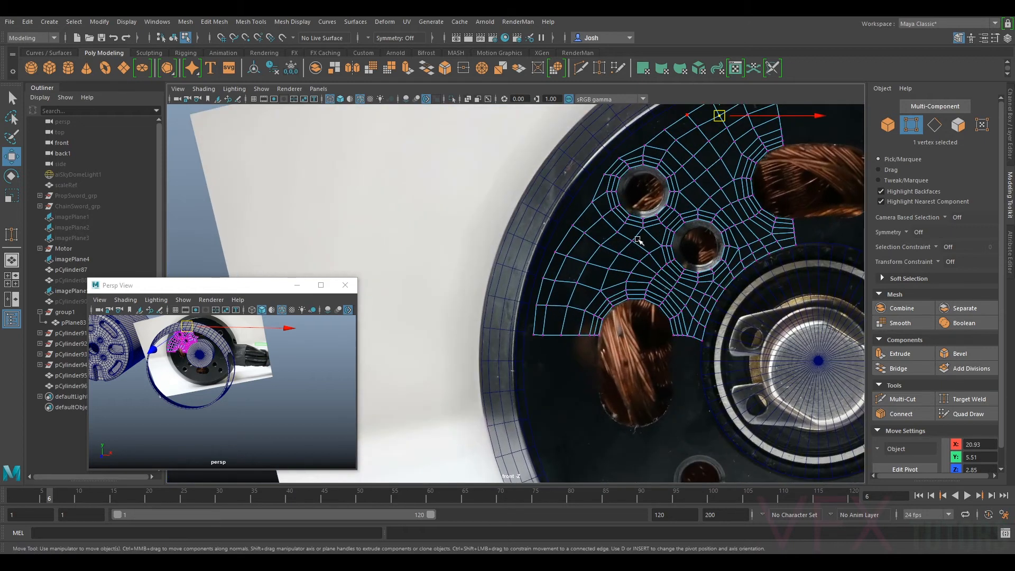
scroll(623, 283, up, 4)
alt+middle_drag(566, 329, 609, 281)
click(608, 264)
shift+click(604, 312)
drag(611, 294, 620, 294)
click(624, 226)
drag(624, 227, 634, 227)
click(644, 185)
drag(643, 186, 655, 188)
click(673, 149)
drag(674, 149, 708, 168)
- Adjust the next row of interior vertices in the lower-left strip inward, down to its open bottom edge
click(728, 181)
click(704, 168)
click(747, 161)
click(659, 228)
drag(660, 228, 666, 229)
click(650, 267)
click(634, 313)
drag(659, 314, 668, 313)
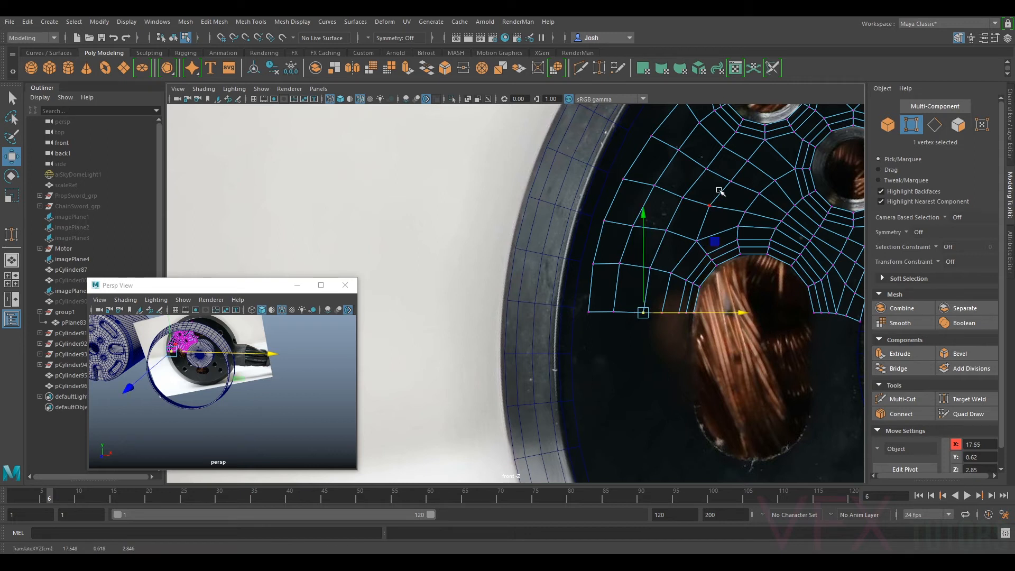
- Fine-tune the lower-left strip's interior vertices near the border to smooth the curve of the edge rows
alt+middle_drag(720, 191, 680, 241)
click(646, 246)
drag(645, 247, 648, 245)
click(592, 276)
drag(594, 276, 599, 276)
click(580, 313)
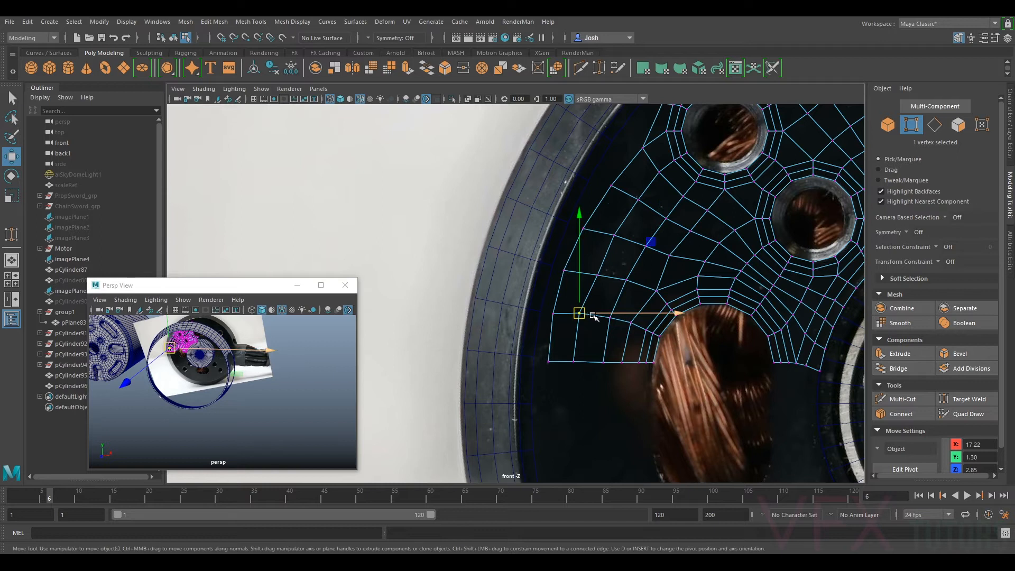
- Pull the lower-left strip's outer border vertices slightly inward, down to the end corner
drag(582, 314, 621, 179)
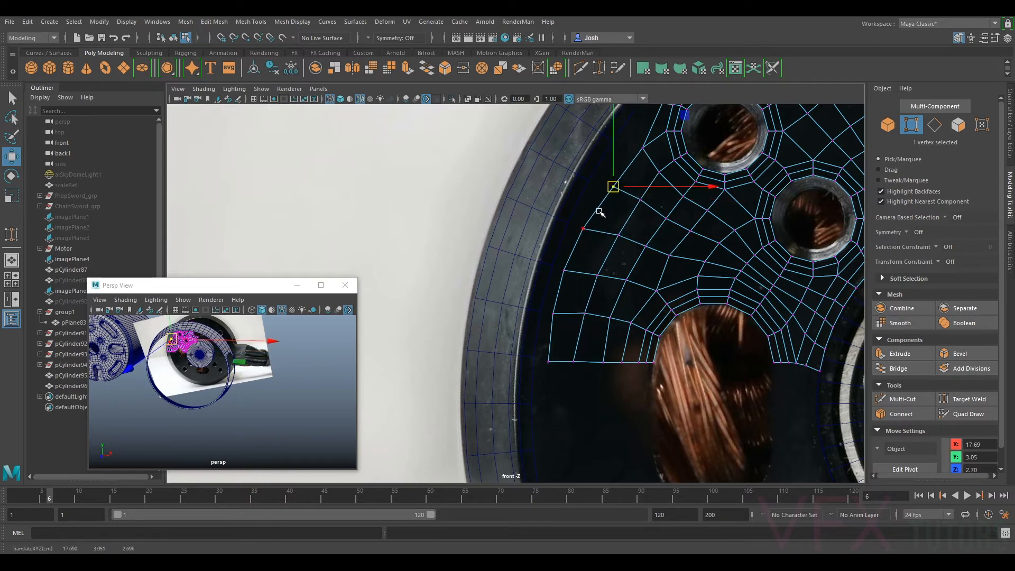
click(584, 229)
drag(584, 229, 590, 228)
click(565, 270)
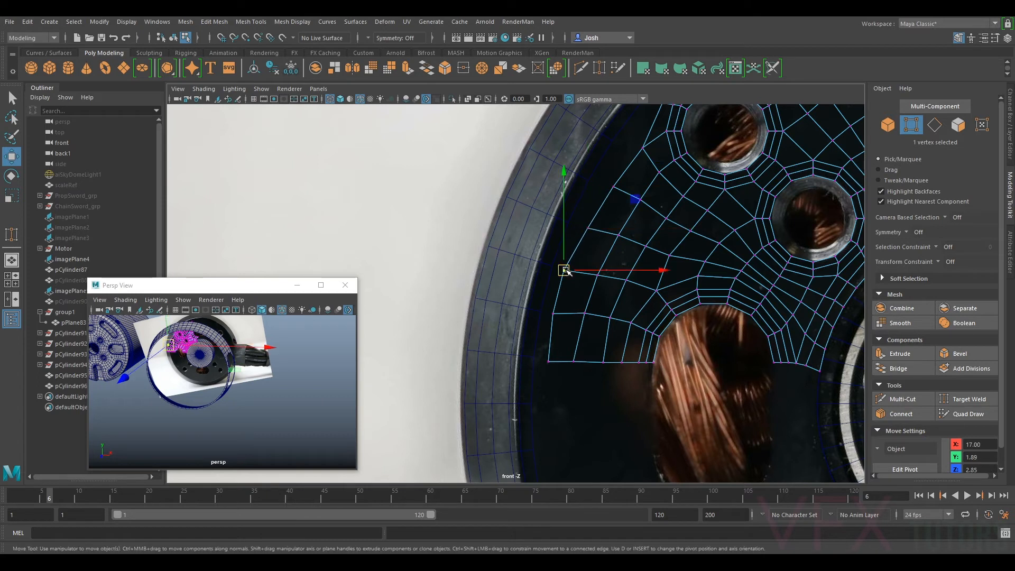
drag(565, 271, 563, 317)
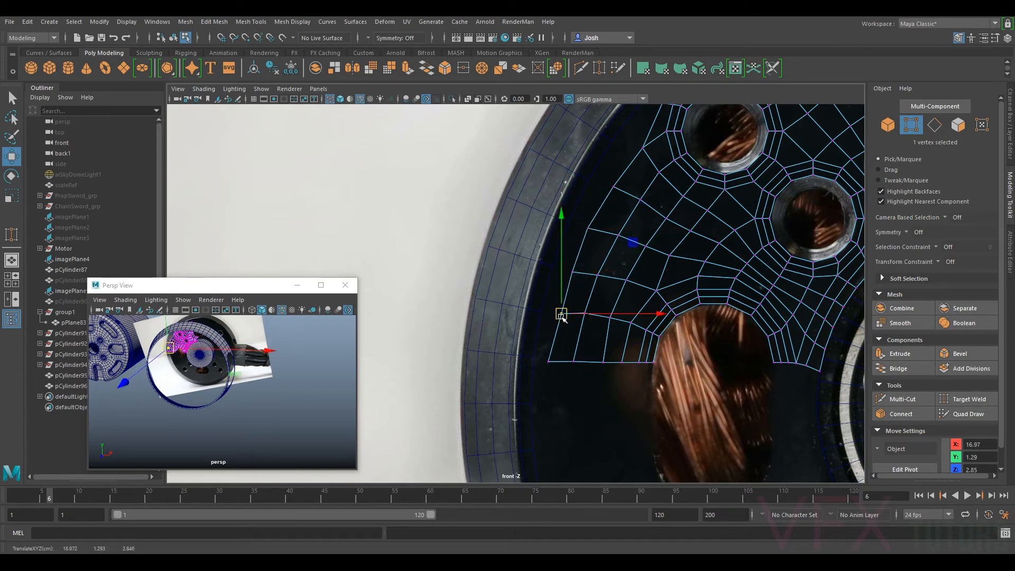
click(548, 359)
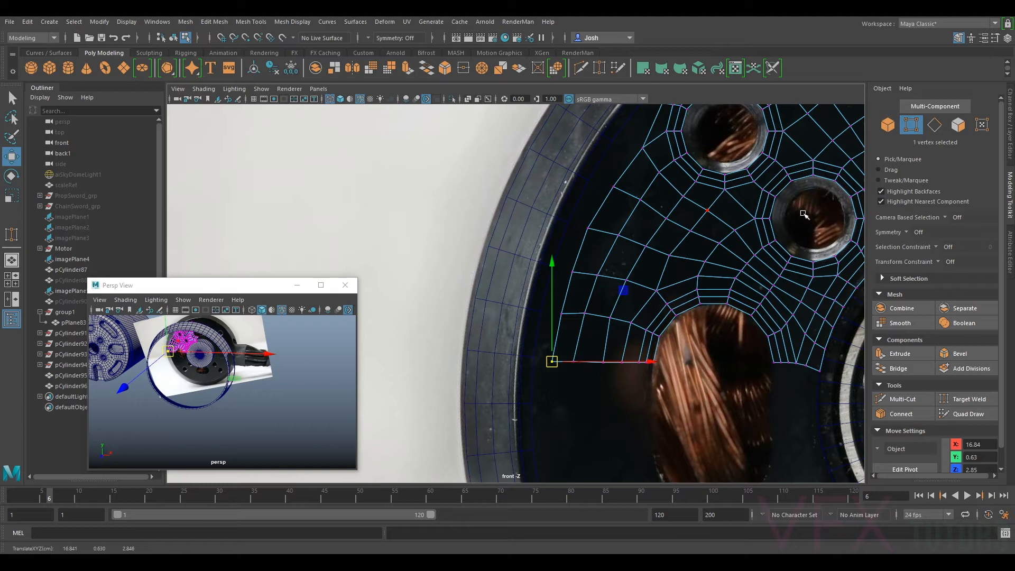
- Reposition the upper strip's end vertices and neighbouring border vertex pairs to even the column spacing along the rim
alt+middle_drag(805, 215, 675, 321)
alt+middle_drag(746, 203, 685, 223)
click(633, 218)
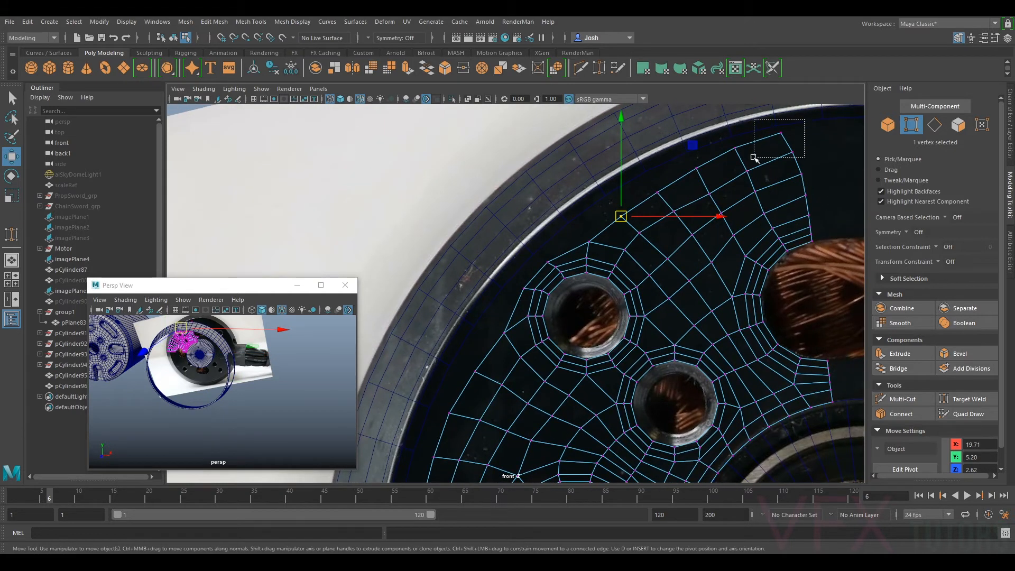
drag(729, 190, 768, 170)
ctrl+shift+click(760, 187)
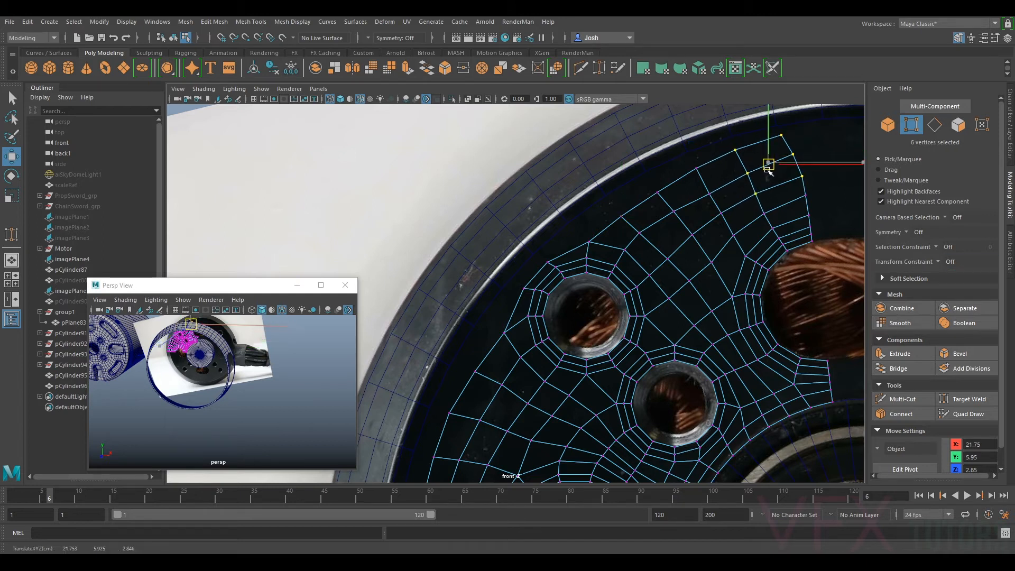
click(705, 186)
drag(705, 186, 748, 168)
drag(650, 186, 674, 210)
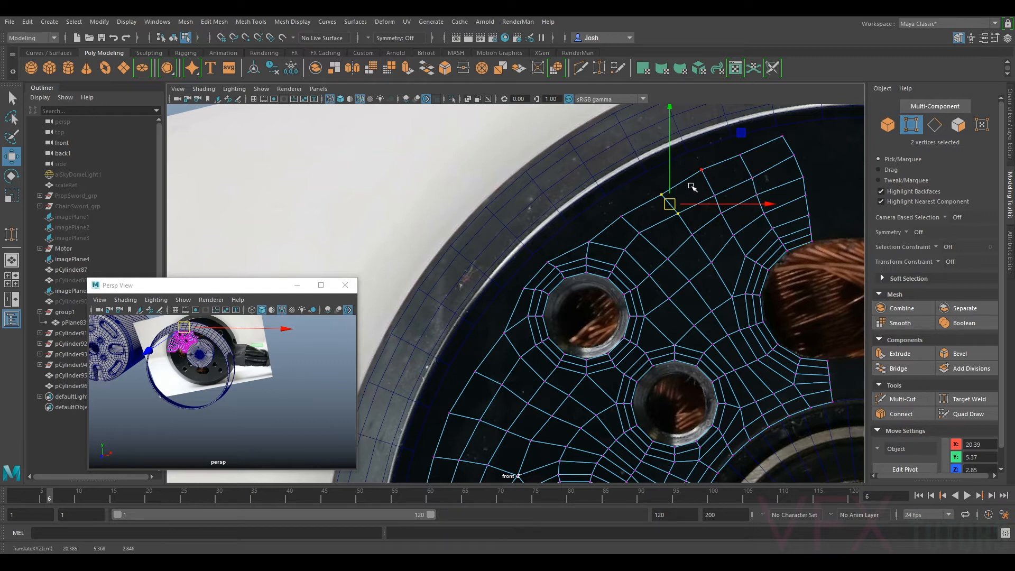
mouse_move(708, 169)
mouse_down()
mouse_move(788, 132)
mouse_move(797, 158)
mouse_move(742, 158)
mouse_move(706, 175)
mouse_up()
- Select the chain of outer border edges facing the rim, from the upper strip's end down the lower-left strip
scroll(721, 215, down, 3)
right_drag(674, 222, 668, 197)
key(ctrl+shift)
ctrl+shift+click(651, 195)
ctrl+shift+click(623, 205)
ctrl+shift+click(592, 223)
ctrl+shift+click(568, 242)
ctrl+shift+click(560, 251)
ctrl+shift+click(541, 274)
ctrl+shift+click(531, 297)
ctrl+shift+click(508, 325)
ctrl+shift+click(489, 380)
ctrl+shift+click(483, 406)
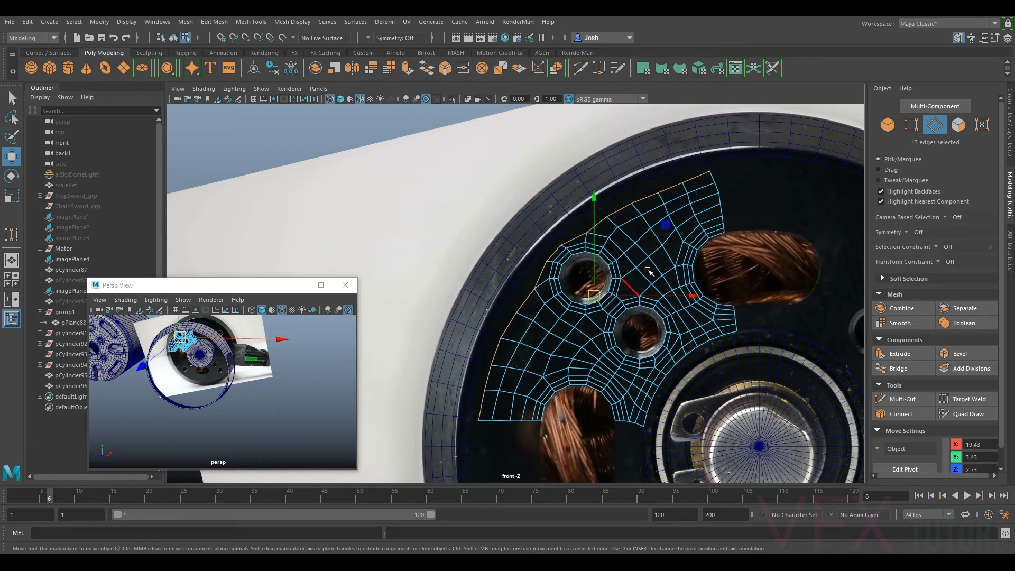
key(ctrl+e)
drag(567, 222, 562, 219)
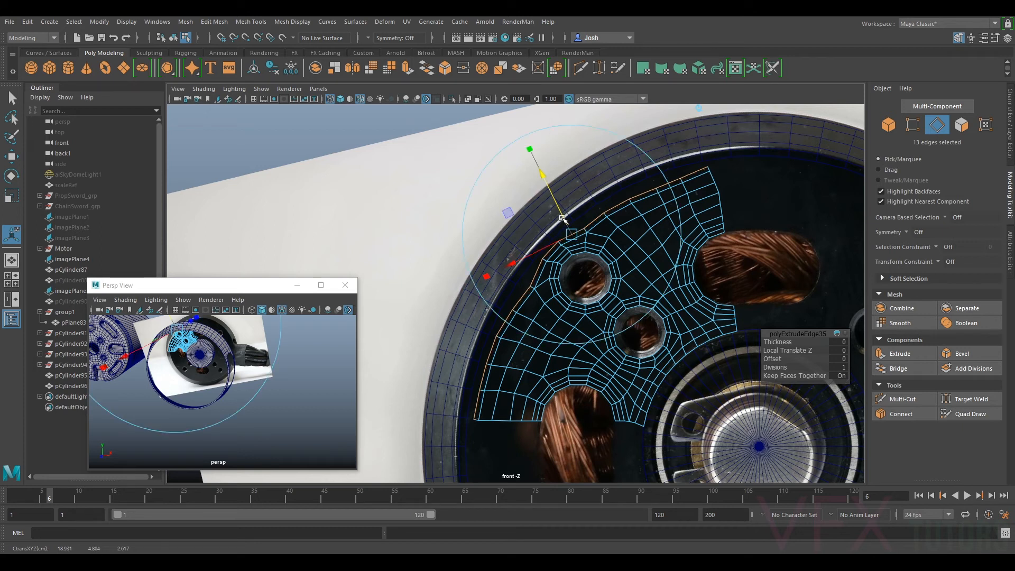
key(ctrl+e)
key(w)
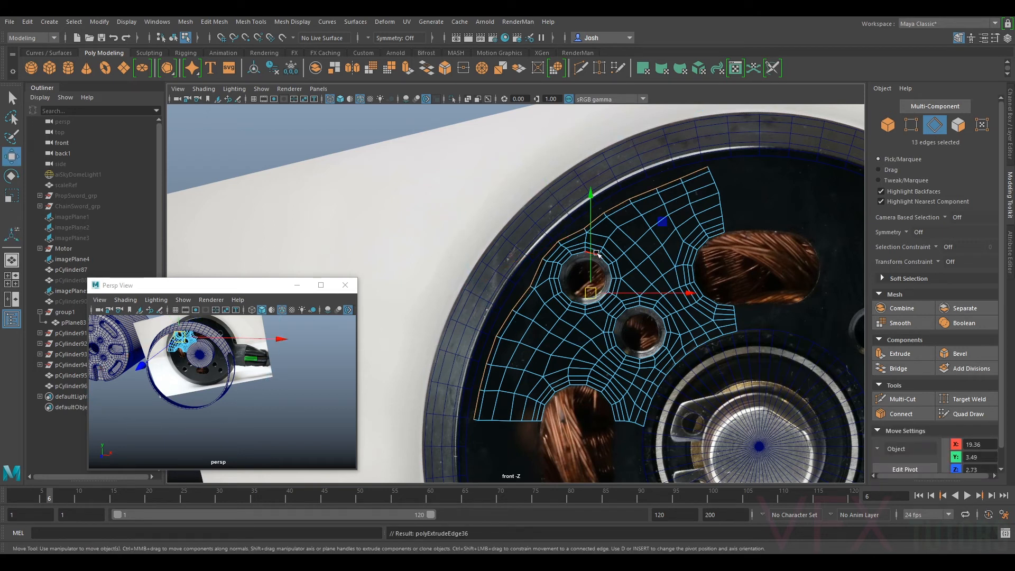
drag(598, 253, 597, 255)
key(ctrl+z)
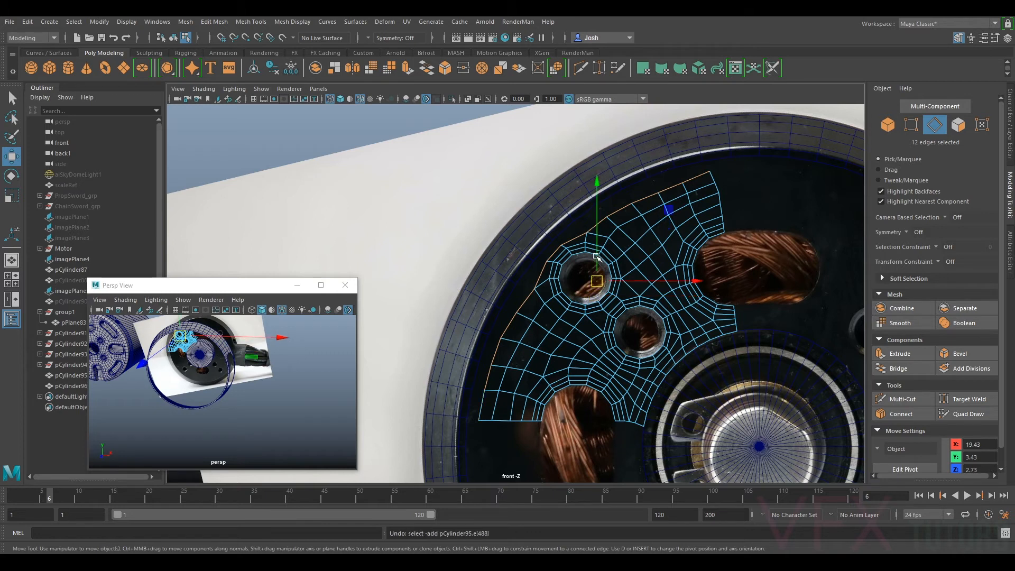
- Add the lower-left strip's end edge to the selection and extrude the outer border edges towards the rim twice, as two narrow bands
ctrl+shift+click(480, 412)
key(ctrl+e)
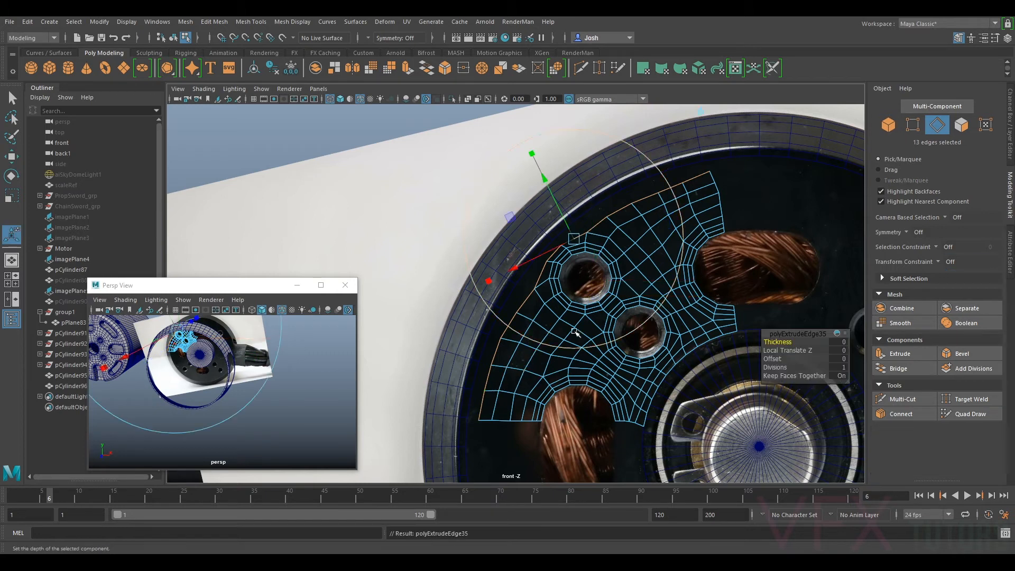
drag(563, 211, 561, 208)
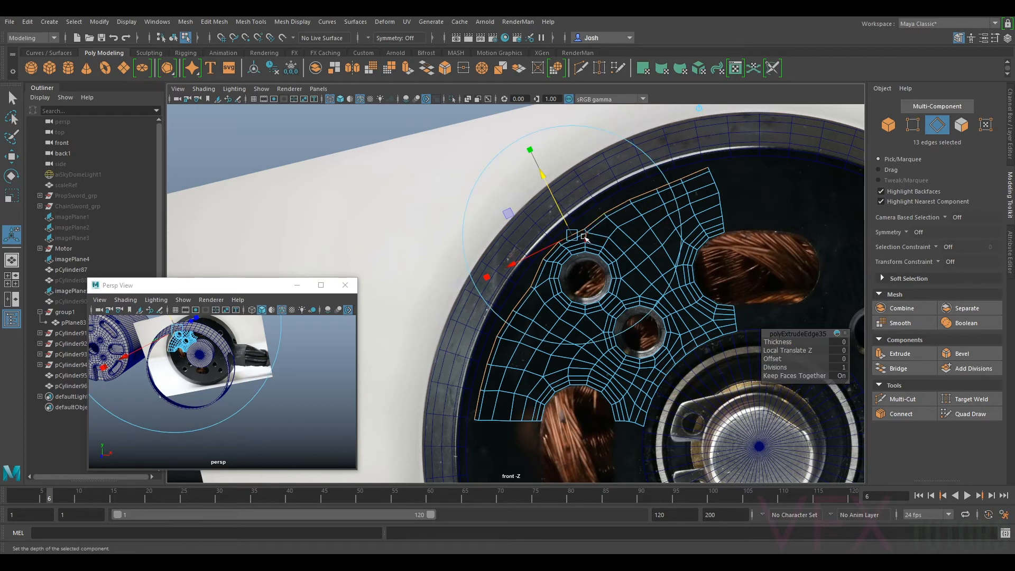
key(ctrl+e)
drag(566, 222, 565, 217)
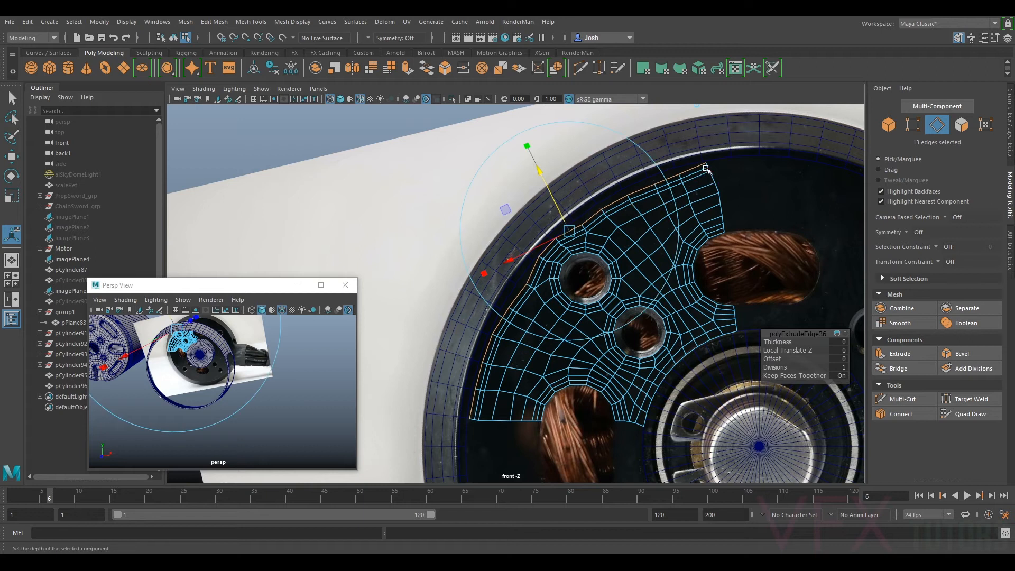
- Snap the upper strip's new outer border vertices to the rim's inner edge, starting at the end corner
scroll(734, 171, up, 4)
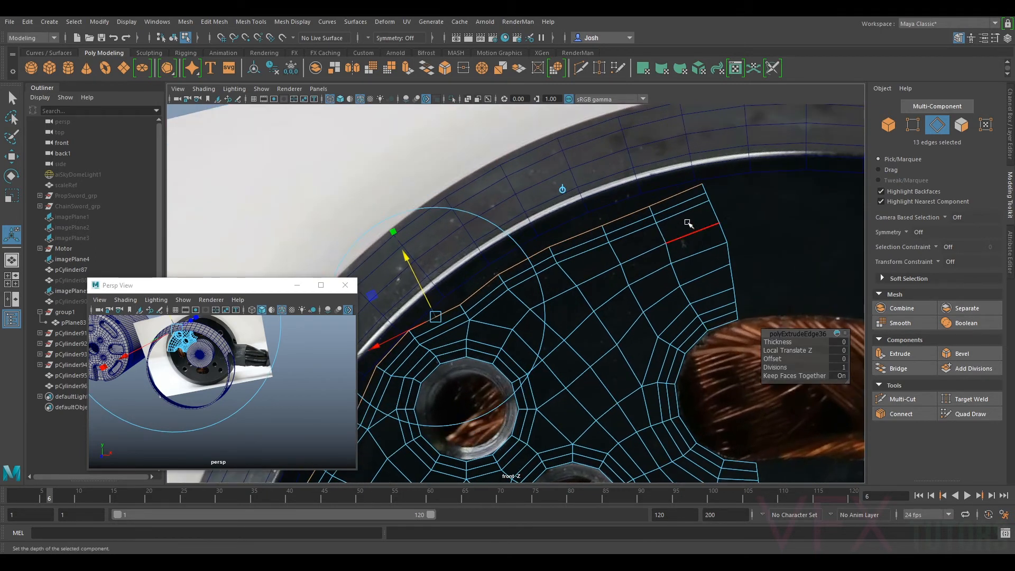
alt+middle_drag(713, 214, 638, 284)
scroll(638, 284, up, 2)
key(q)
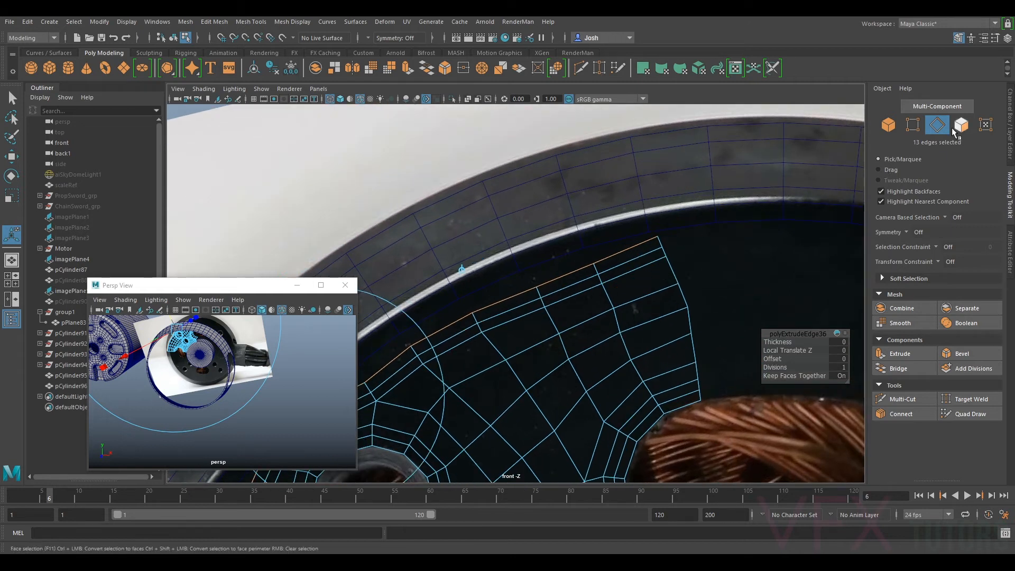
key(F9)
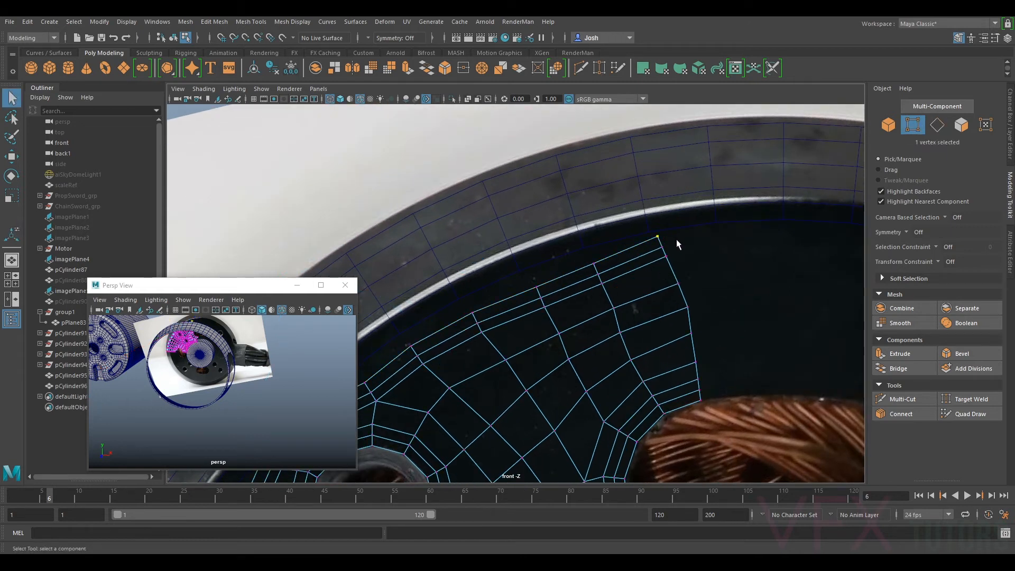
key(w)
key(v)
drag(658, 236, 649, 232)
click(591, 264)
key(v)
drag(591, 265, 459, 301)
- Snap the new outer border vertices around the rim side of the upper-left hole to the rim's inner edge
alt+middle_drag(467, 358, 557, 315)
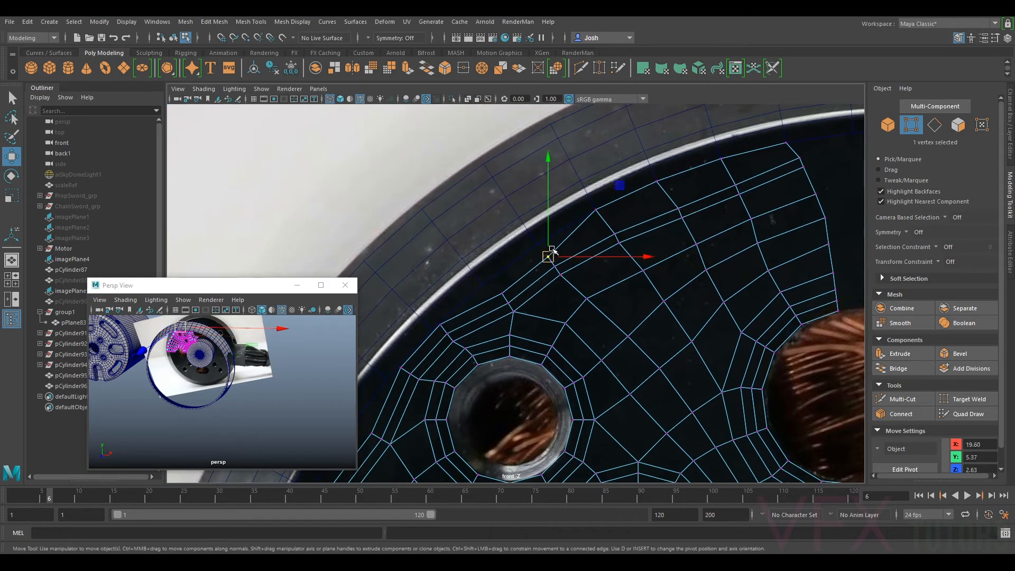
drag(552, 252, 487, 290)
alt+middle_drag(464, 345, 592, 255)
scroll(592, 244, up, 1)
click(588, 221)
drag(585, 224, 521, 291)
click(500, 357)
drag(501, 357, 468, 357)
- Snap the new outer border vertices just below the upper-left hole to the rim's inner edge
alt+middle_drag(573, 345, 690, 222)
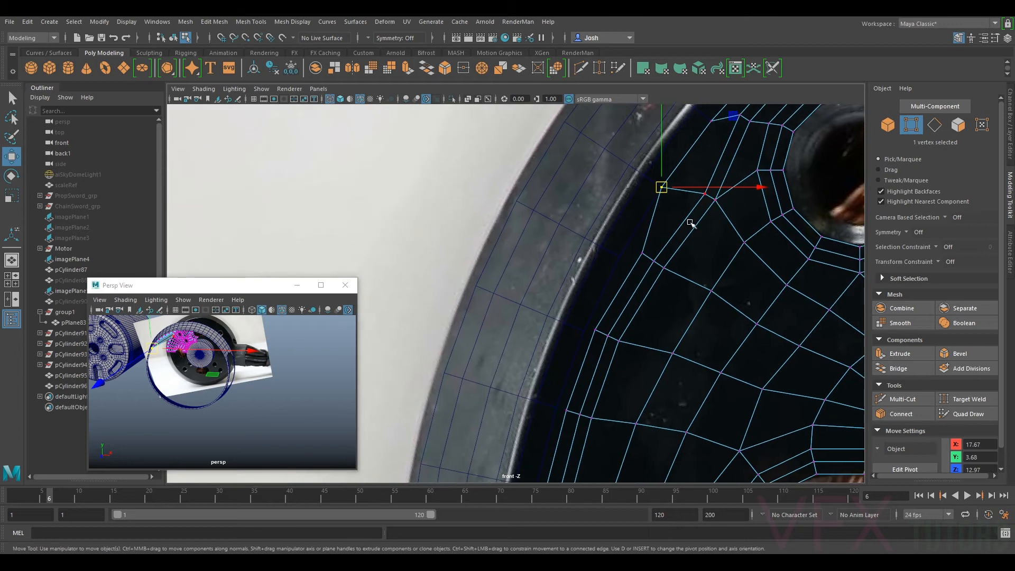
click(644, 252)
drag(642, 253, 622, 266)
click(595, 331)
drag(596, 332, 584, 333)
- Snap the lower-left strip's remaining outer border vertices to the rim's inner edge, including the end corner
alt+middle_drag(719, 282, 819, 103)
alt+right_drag(818, 103, 785, 120)
alt+right_drag(628, 206, 727, 209)
click(632, 249)
alt+right_drag(632, 249, 793, 214)
alt+middle_drag(794, 214, 731, 238)
click(676, 219)
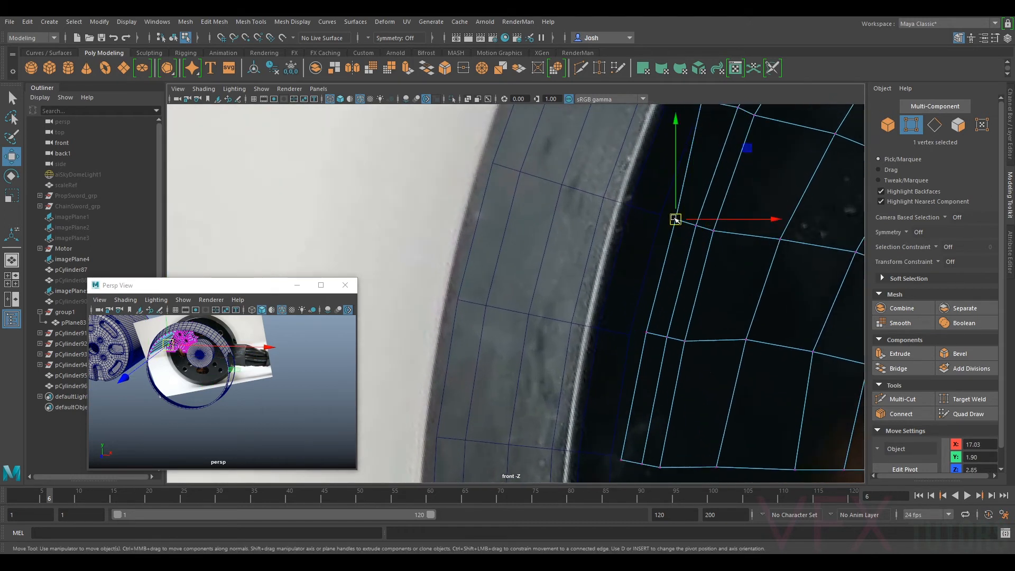
drag(678, 218, 662, 215)
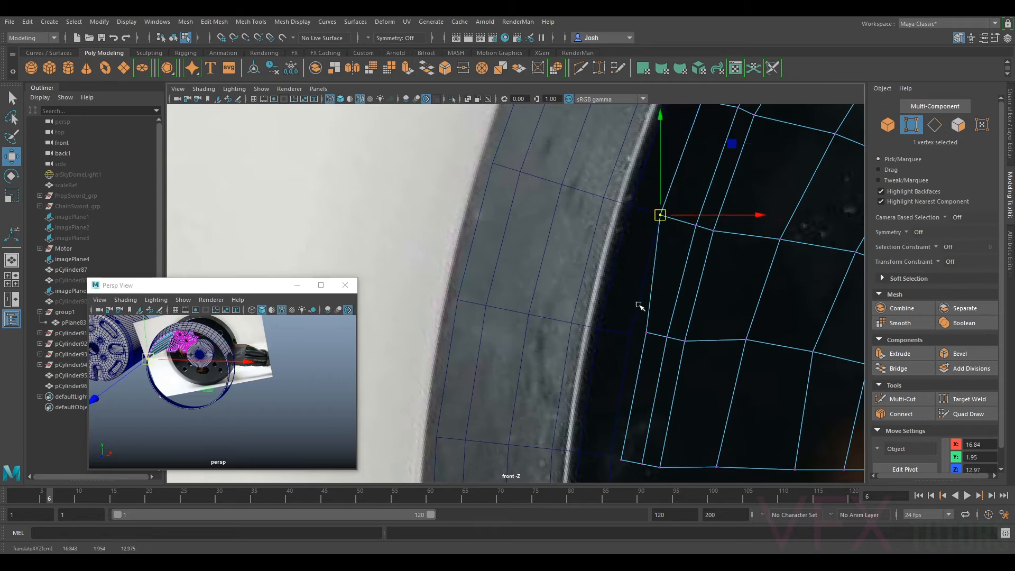
click(648, 333)
drag(646, 332, 630, 335)
click(621, 460)
drag(621, 460, 612, 456)
- Move the inner band vertices above the upper-left hole outward, close to the new outer border
alt+right_drag(672, 417, 620, 324)
alt+middle_drag(614, 274, 544, 373)
alt+right_drag(544, 373, 547, 376)
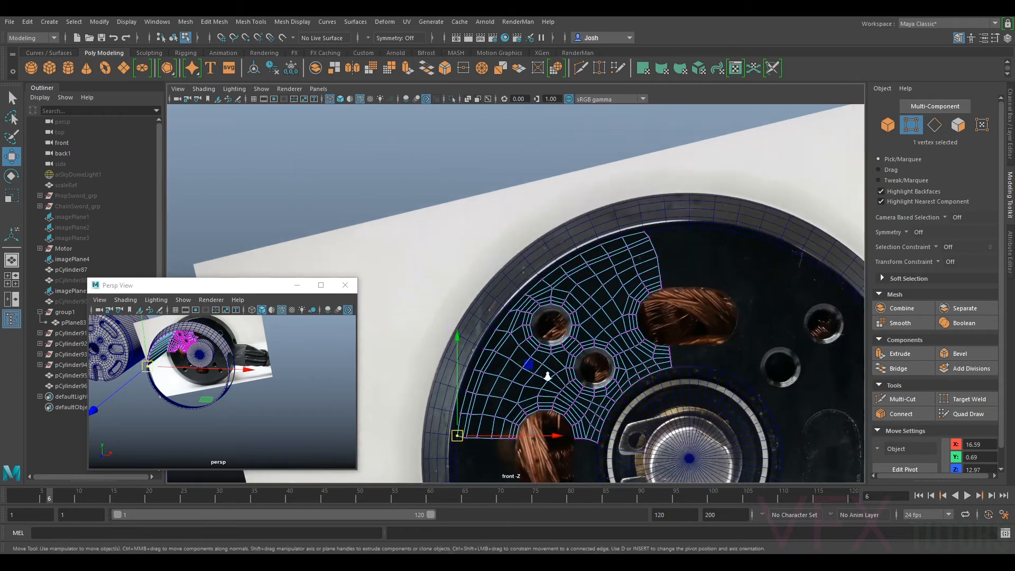
scroll(547, 376, up, 6)
scroll(629, 264, down, 6)
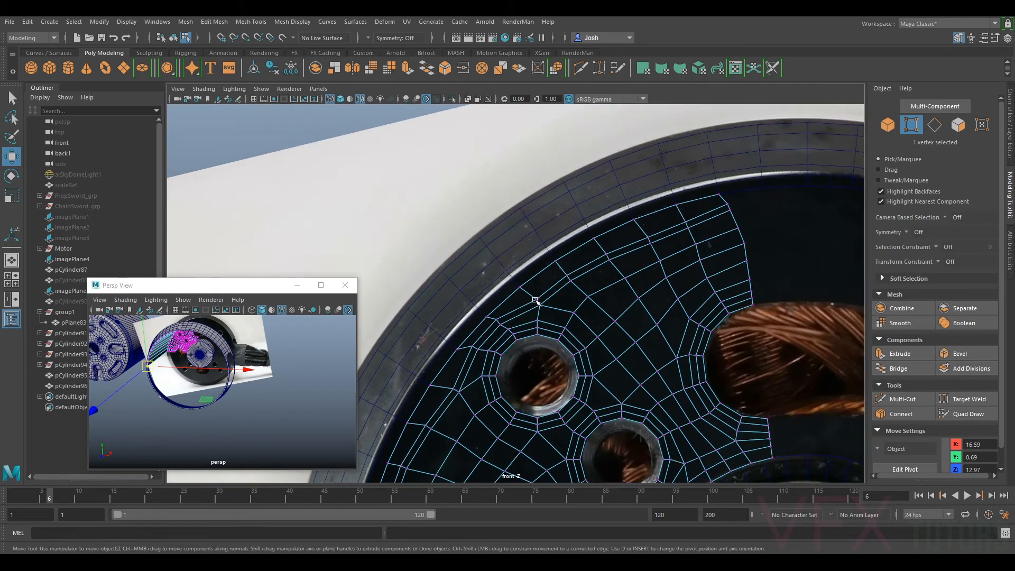
scroll(535, 300, up, 5)
click(628, 268)
scroll(661, 260, up, 2)
drag(663, 259, 652, 264)
drag(643, 269, 642, 268)
alt+middle_drag(728, 205, 599, 309)
click(653, 301)
drag(652, 301, 619, 284)
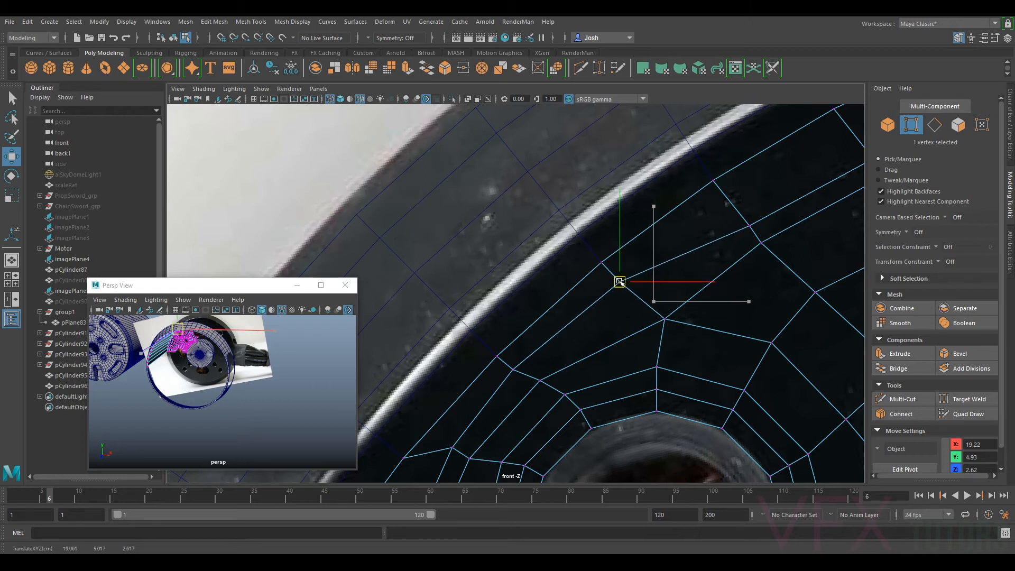
- Move the inner band vertices along the start of the upper strip outward, close to the new outer border
alt+middle_drag(747, 205, 654, 284)
click(656, 305)
drag(657, 304, 640, 280)
alt+middle_drag(710, 235, 604, 338)
click(674, 342)
drag(674, 342, 659, 316)
- Move the upper strip's remaining inner band vertices close to the outer border, up to the open end
alt+middle_drag(724, 286, 501, 374)
click(594, 373)
drag(587, 379, 559, 349)
click(715, 327)
drag(715, 327, 697, 298)
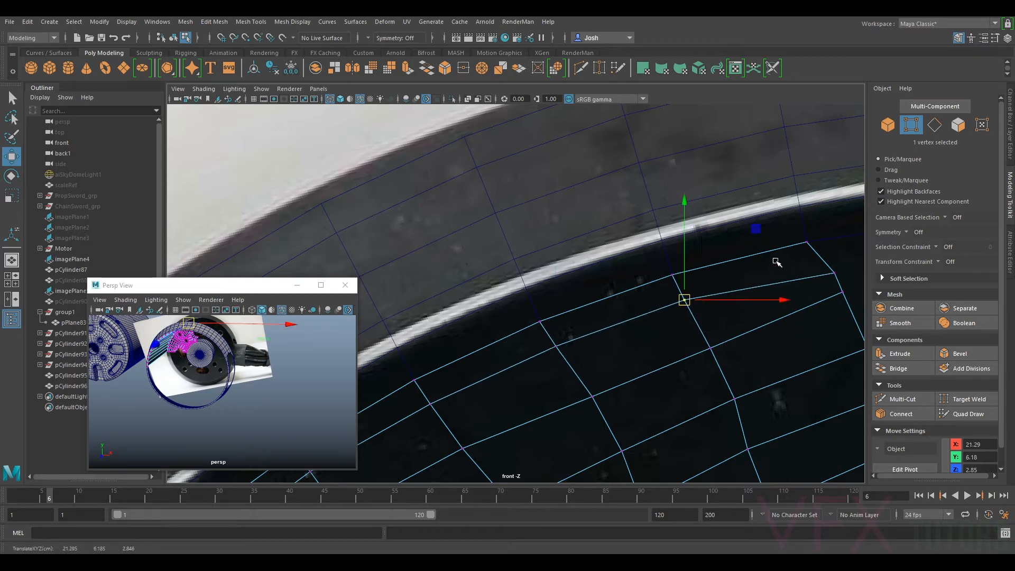
alt+middle_drag(777, 262, 660, 283)
click(717, 292)
drag(717, 292, 700, 289)
- Move the inner band vertices beside the upper-left hole outward, close to the plate's outer border
scroll(701, 289, down, 10)
alt+middle_drag(599, 328, 700, 254)
scroll(700, 254, up, 3)
scroll(532, 276, up, 3)
alt+middle_drag(532, 277, 591, 276)
scroll(591, 276, up, 2)
alt+middle_drag(697, 220, 649, 266)
click(630, 269)
scroll(633, 271, up, 1)
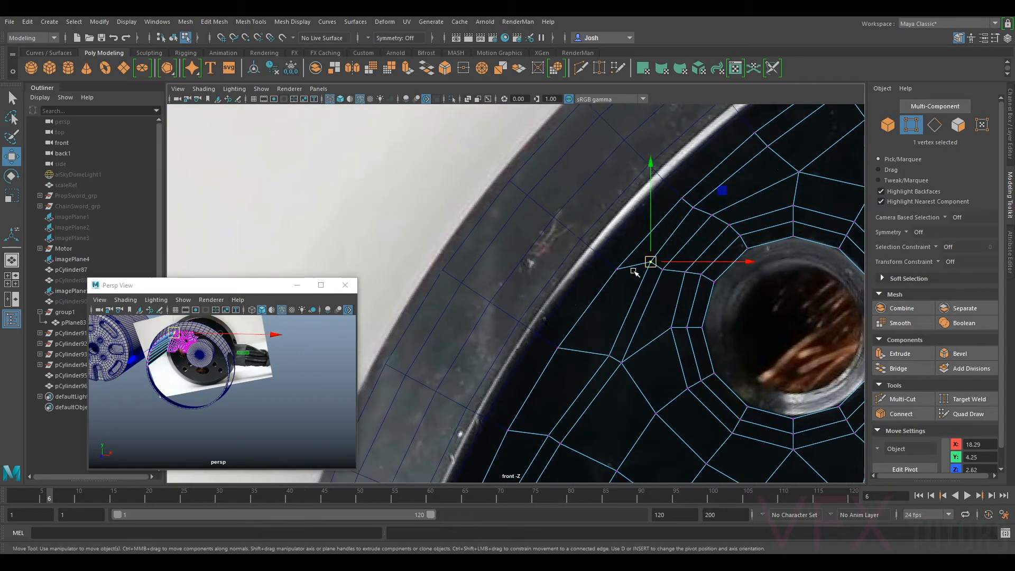
scroll(634, 271, up, 1)
drag(664, 258, 642, 277)
alt+middle_drag(626, 338, 709, 207)
scroll(710, 207, up, 1)
drag(723, 218, 676, 222)
- Move the remaining inner band vertices down the lower-left strip close to the outer border, as far as its open end
click(651, 316)
alt+middle_drag(652, 316, 732, 176)
drag(730, 174, 700, 177)
click(664, 285)
drag(663, 284, 651, 283)
alt+middle_drag(672, 365, 745, 307)
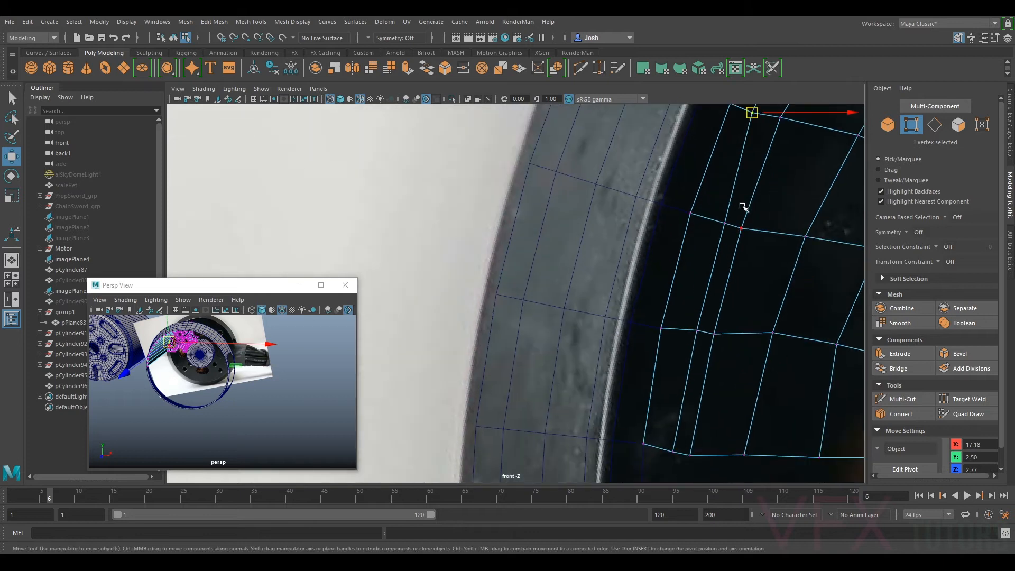
drag(725, 222, 714, 222)
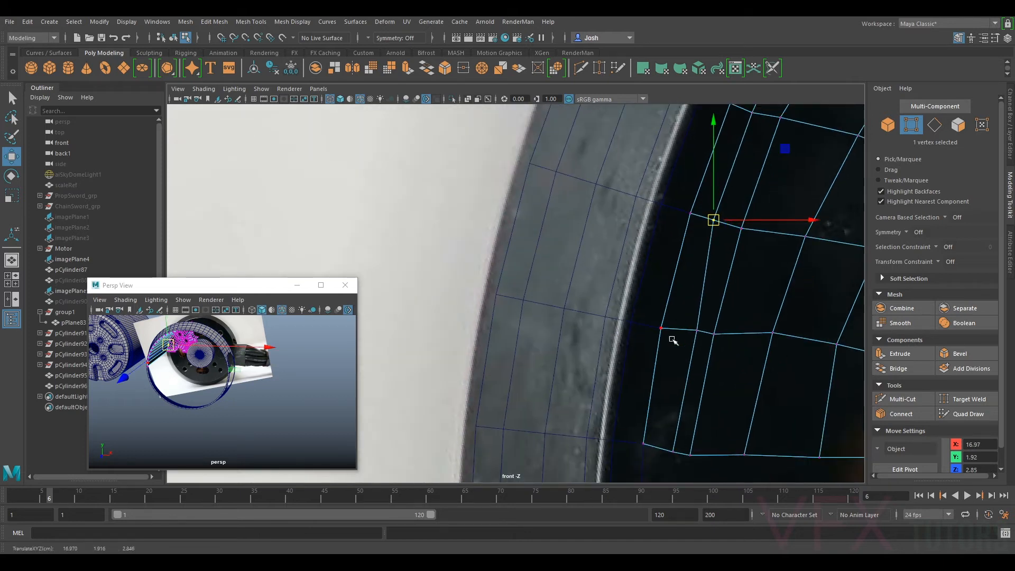
click(696, 331)
drag(697, 331, 685, 332)
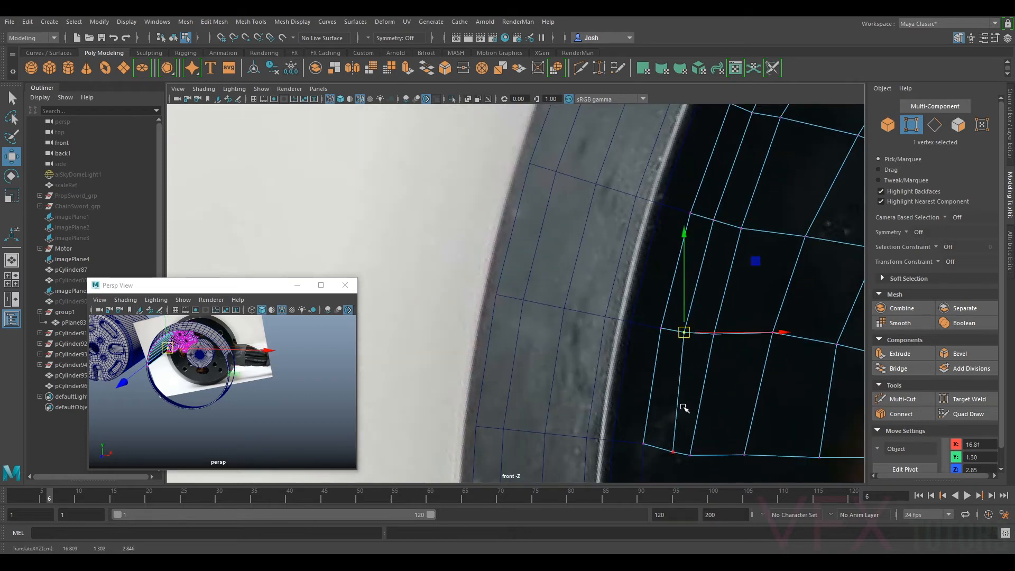
click(674, 451)
- Flatten the outer five vertices of the lower open edge vertically and level them with the rest of that edge
alt+middle_drag(704, 490, 733, 324)
scroll(707, 355, down, 5)
scroll(657, 286, up, 4)
drag(542, 363, 748, 297)
key(r)
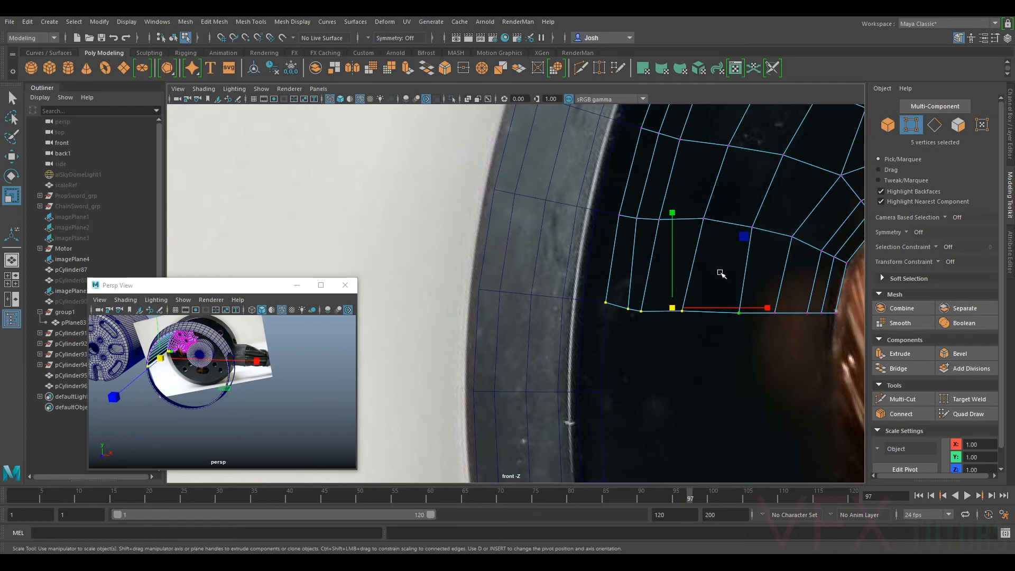
drag(673, 240, 634, 440)
key(w)
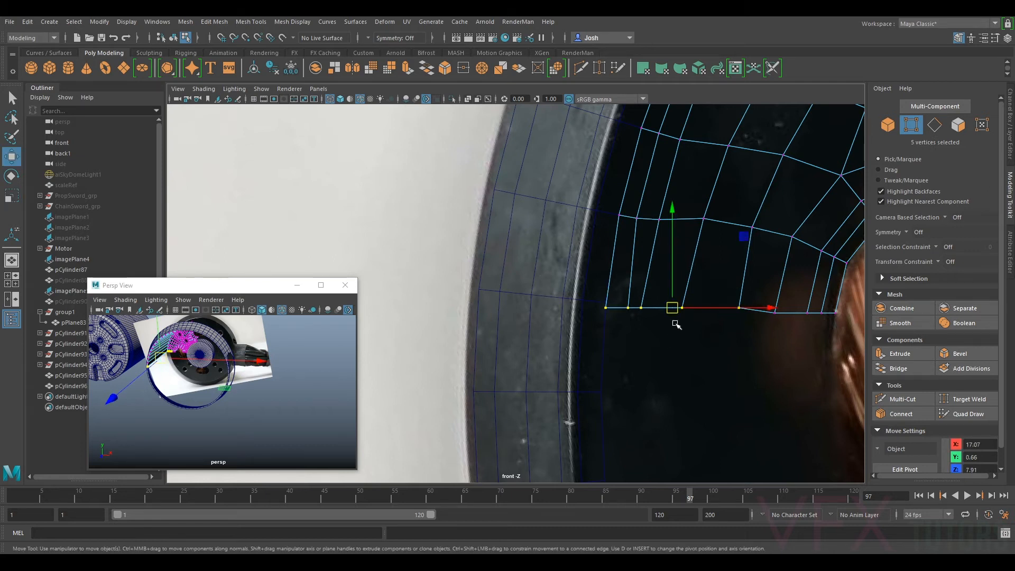
drag(673, 291, 793, 329)
- Reposition the corner vertices at the outer end of the lower open edge against the rim
scroll(669, 304, up, 1)
scroll(670, 304, up, 1)
click(635, 312)
mouse_move(626, 318)
mouse_down()
mouse_move(626, 303)
mouse_move(673, 319)
mouse_move(641, 308)
mouse_up()
click(655, 320)
scroll(684, 241, down, 5)
scroll(688, 245, up, 4)
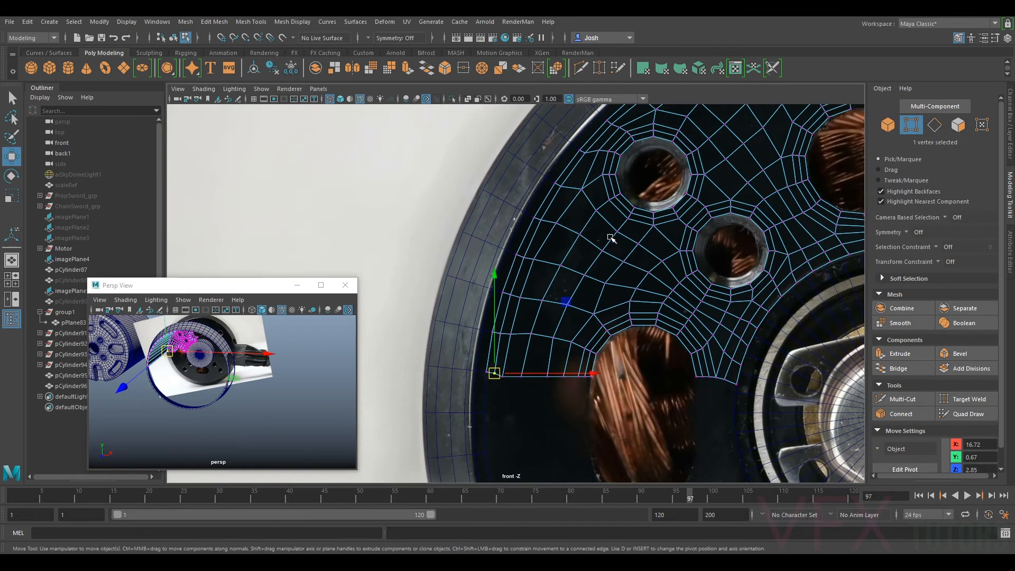
alt+middle_drag(541, 353, 552, 388)
- Switch the plate mesh from vertex to object selection and activate the sculpting Relax tool on it
right_drag(626, 252, 654, 224)
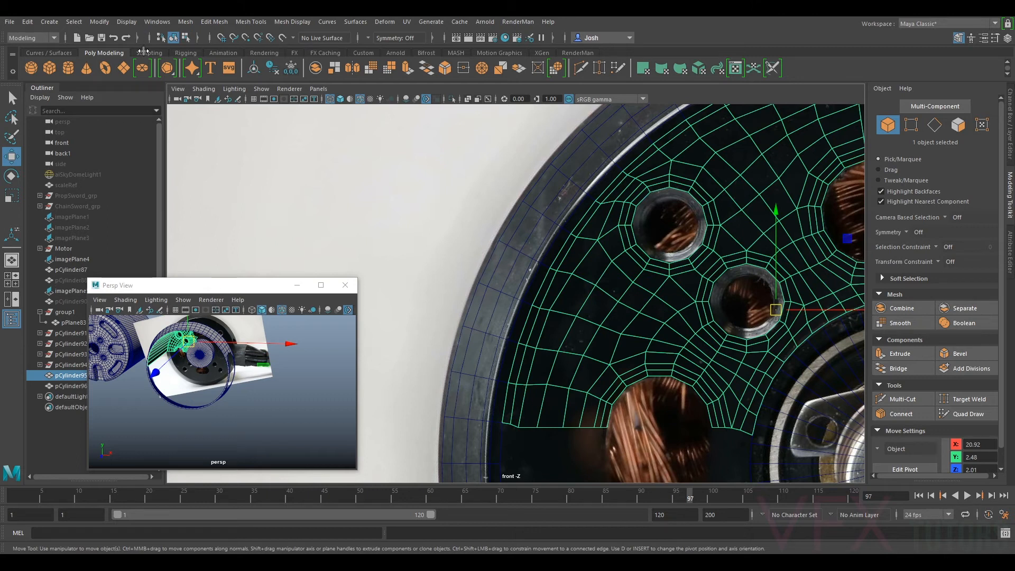
click(149, 53)
click(70, 68)
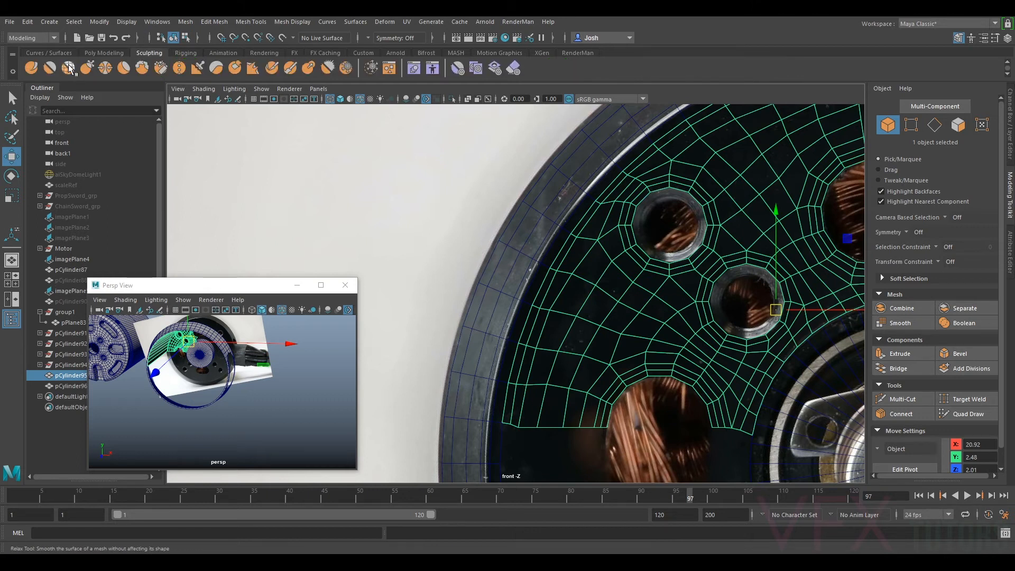
scroll(626, 285, up, 6)
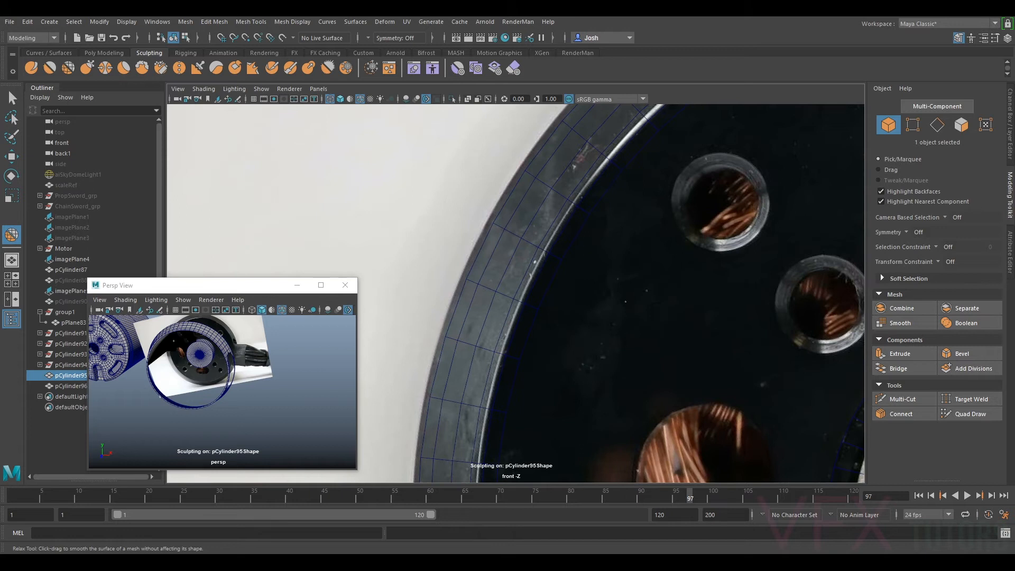
click(263, 90)
click(263, 90)
scroll(620, 285, down, 5)
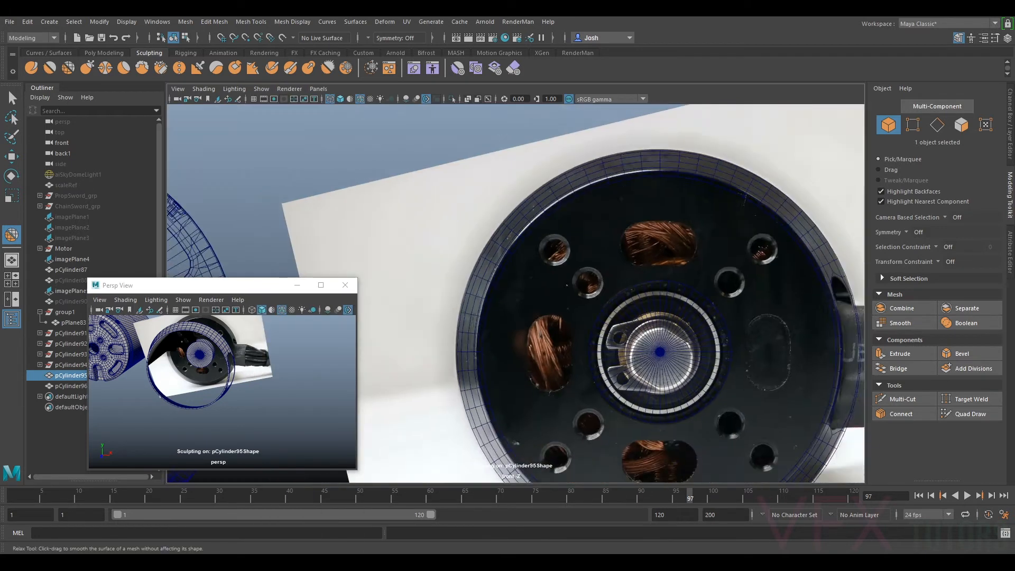
scroll(565, 296, up, 5)
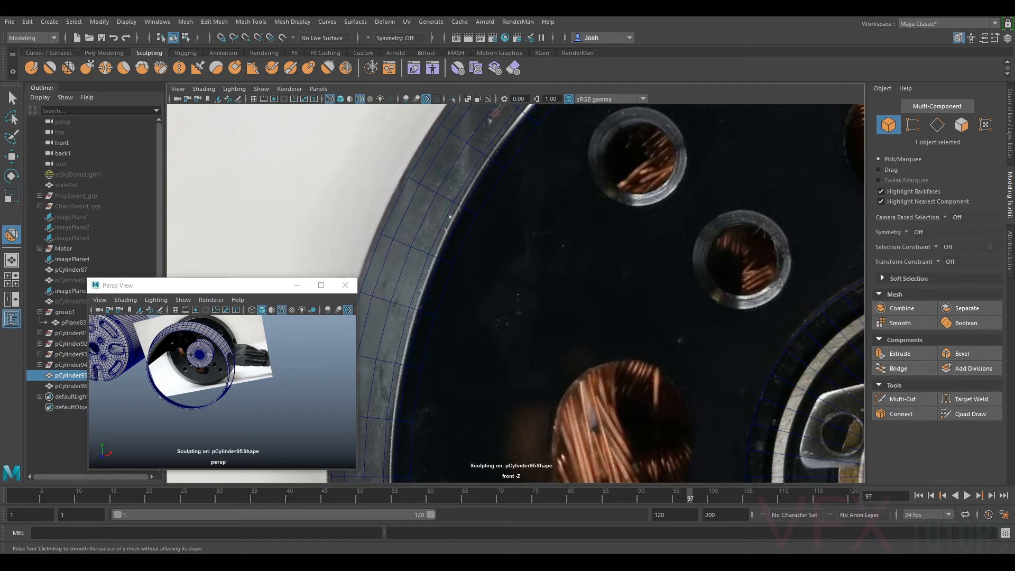
scroll(604, 471, up, 10)
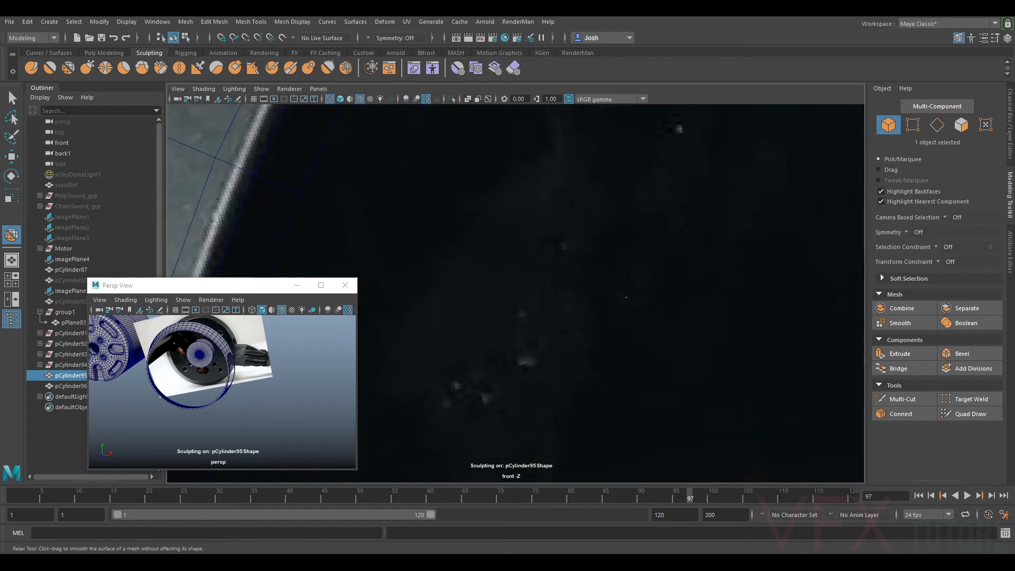
scroll(620, 287, down, 10)
scroll(709, 205, up, 5)
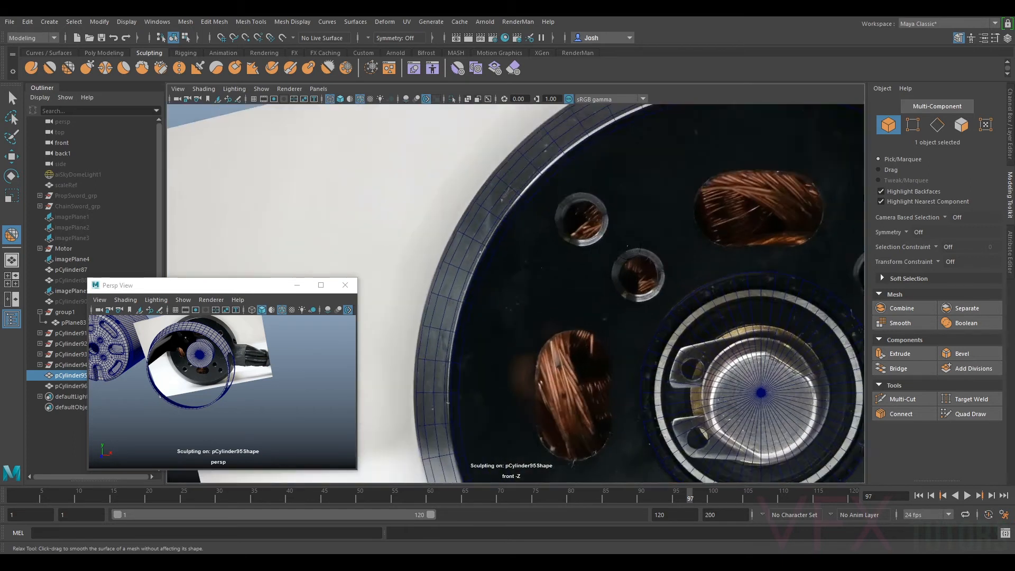
- Relax the plate's mesh between the holes, slots and outer rim, and return to the Select tool
alt+middle_drag(710, 205, 657, 270)
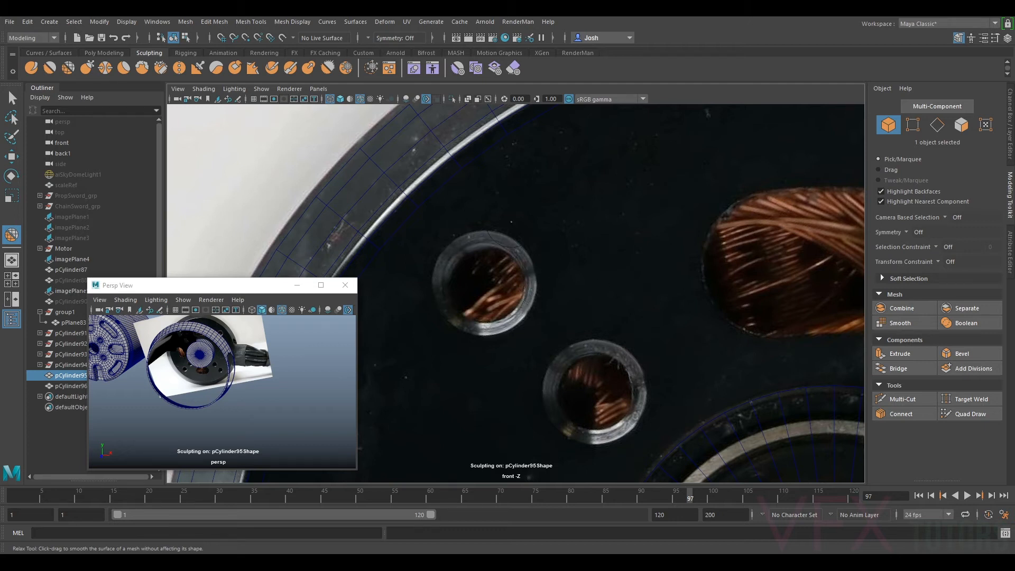
alt+middle_drag(656, 164, 625, 298)
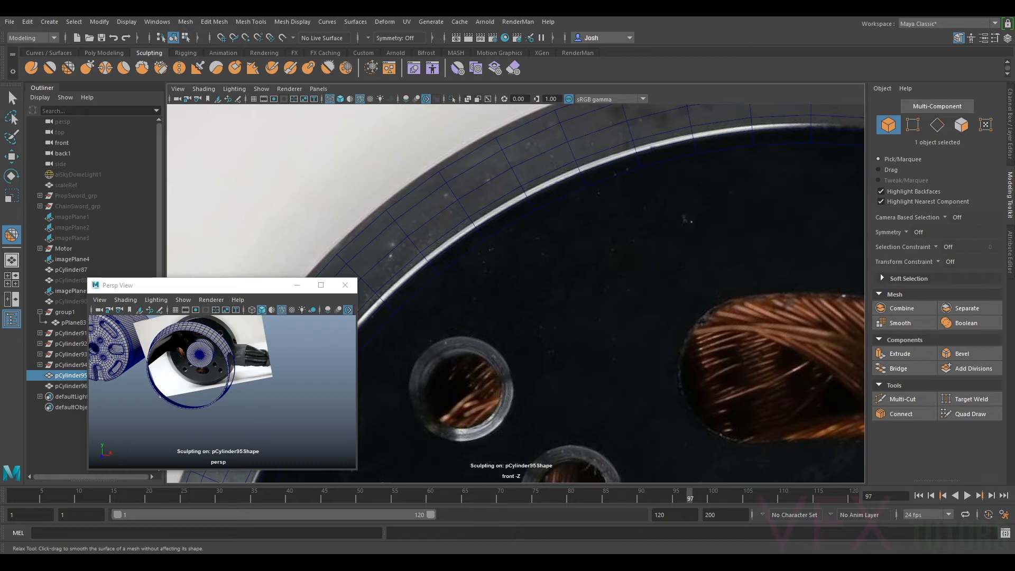
alt+middle_drag(586, 356, 675, 259)
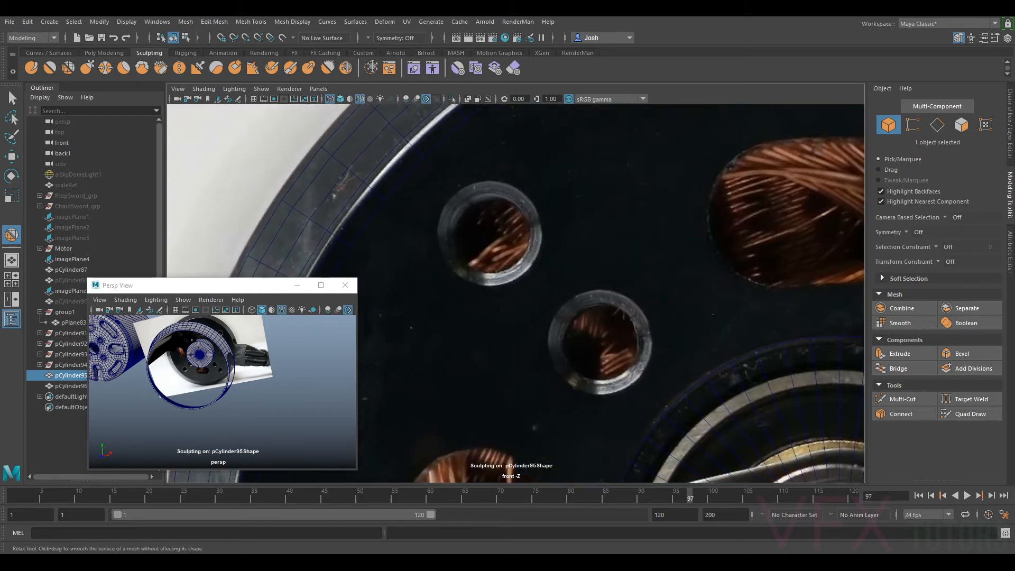
alt+middle_drag(701, 307, 709, 233)
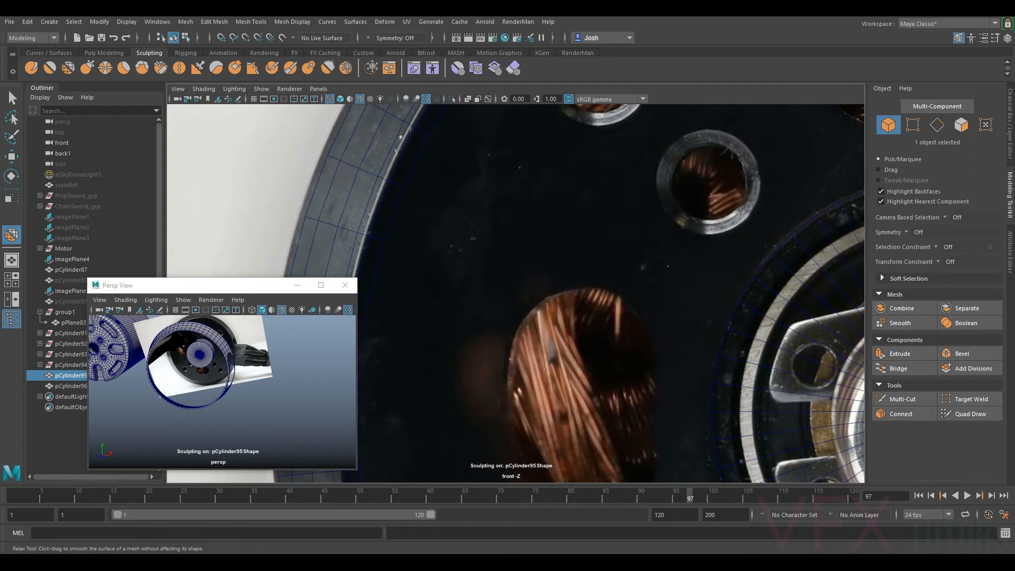
alt+middle_drag(468, 285, 513, 313)
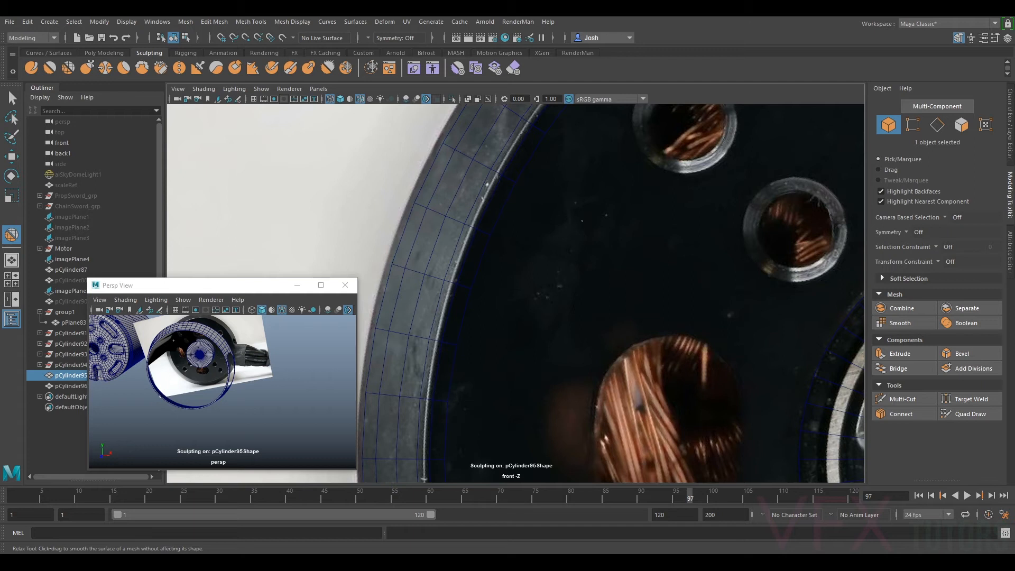
alt+middle_drag(679, 261, 663, 301)
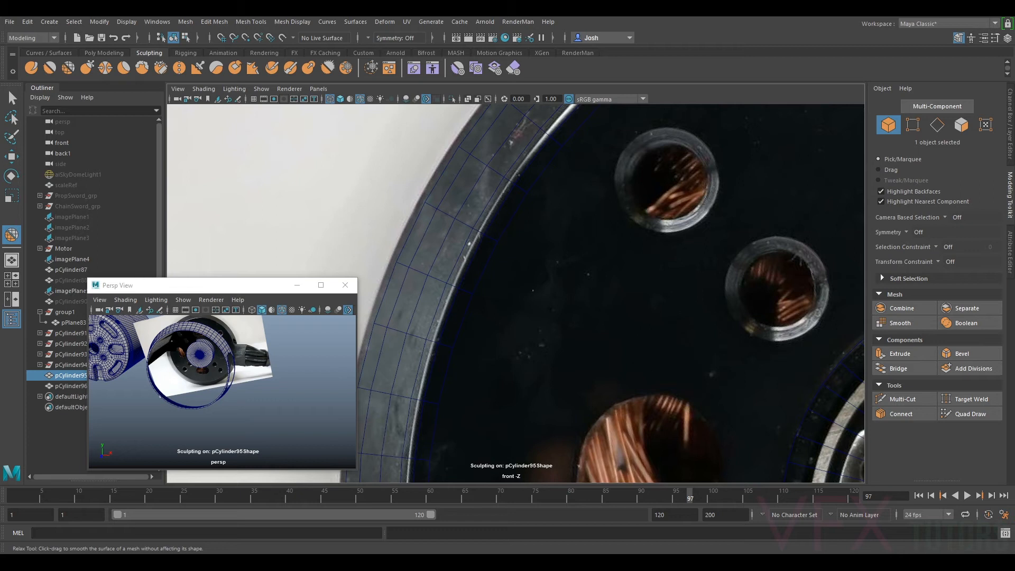
click(12, 98)
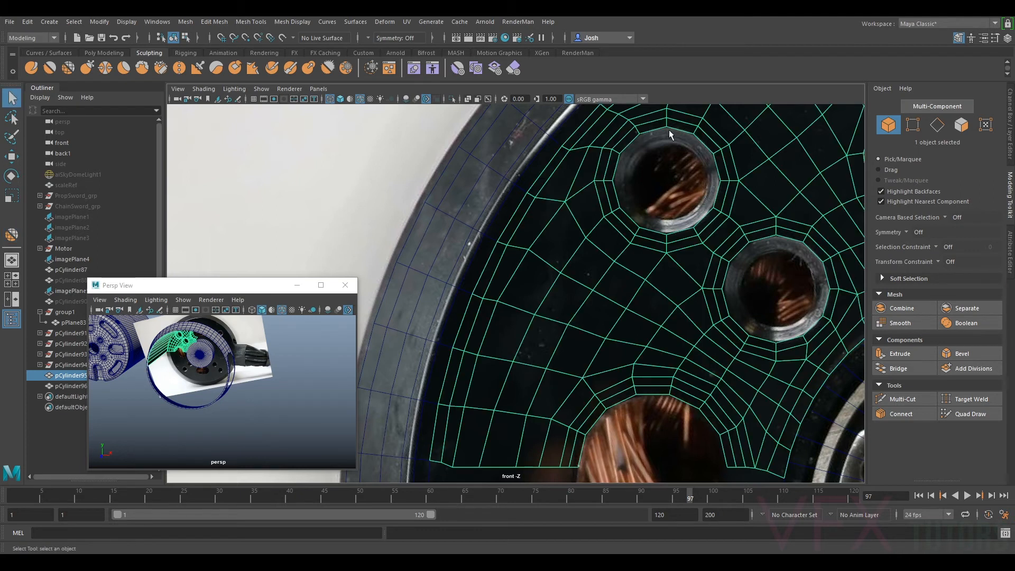
- Nudge individual vertices above and beside the upper-left hole to even out the surrounding quads
alt+right_drag(706, 284, 627, 286)
alt+middle_drag(717, 150, 673, 218)
alt+right_drag(672, 218, 760, 159)
alt+middle_drag(761, 159, 611, 299)
alt+right_drag(620, 174, 678, 203)
alt+middle_drag(678, 204, 642, 383)
alt+right_drag(642, 384, 682, 370)
click(912, 127)
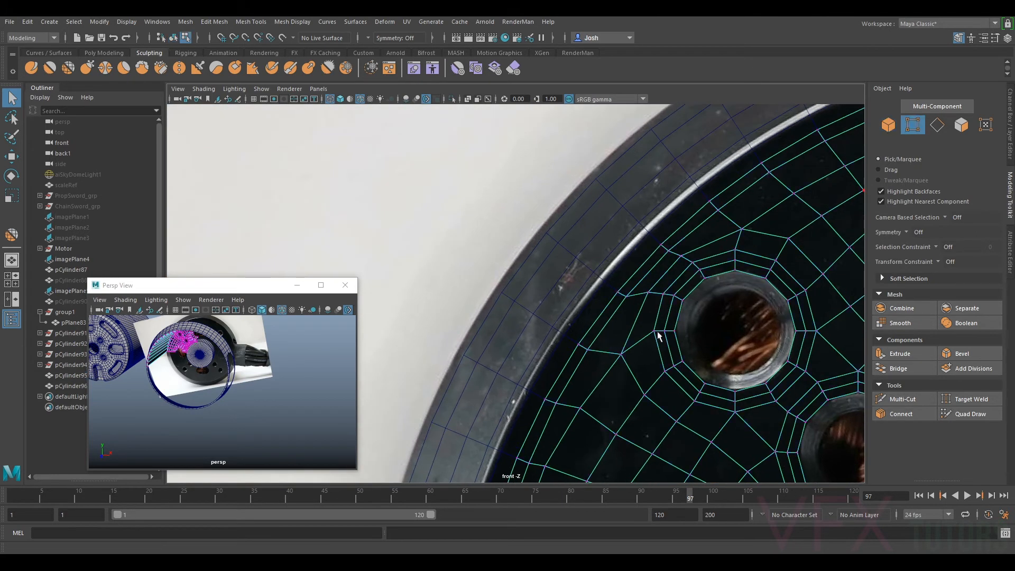
alt+right_drag(659, 336, 637, 271)
click(628, 280)
key(w)
click(655, 224)
drag(654, 224, 653, 226)
alt+middle_drag(783, 162, 735, 218)
click(699, 215)
drag(699, 215, 693, 215)
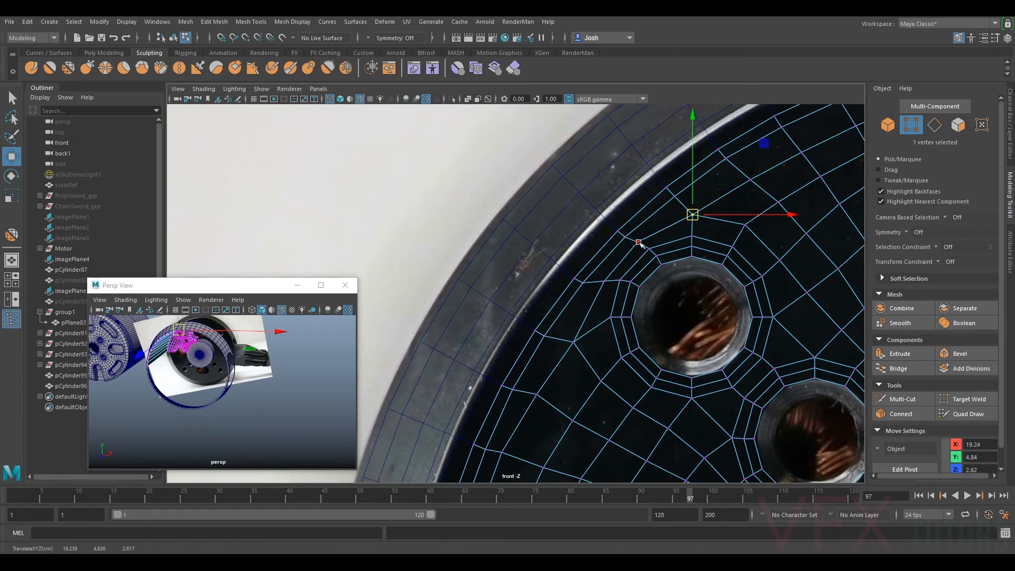
- Examine how the plate section's open ends line up with the rim, the slots and the central cylinder
scroll(639, 243, down, 5)
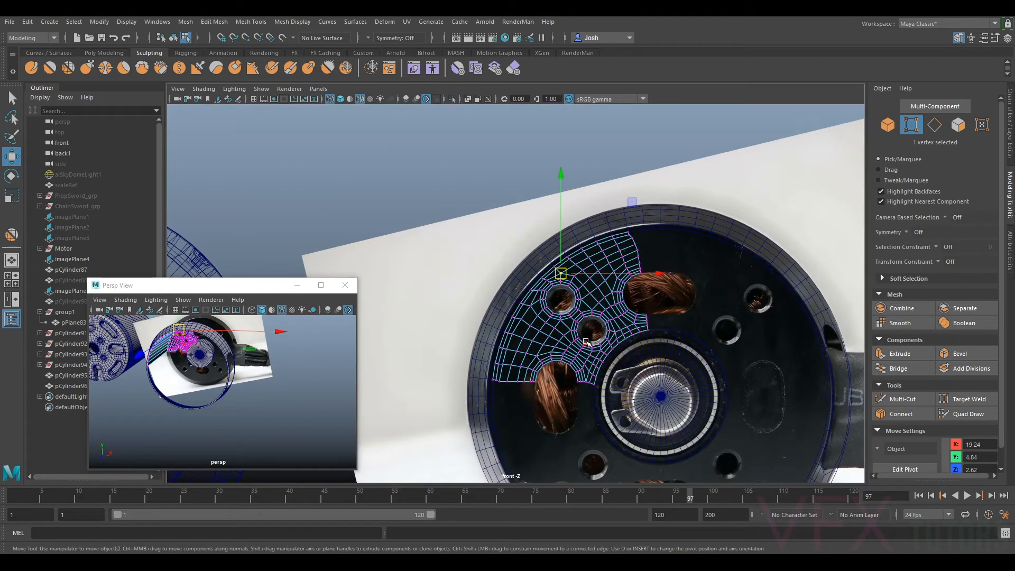
scroll(602, 383, up, 4)
scroll(680, 309, up, 2)
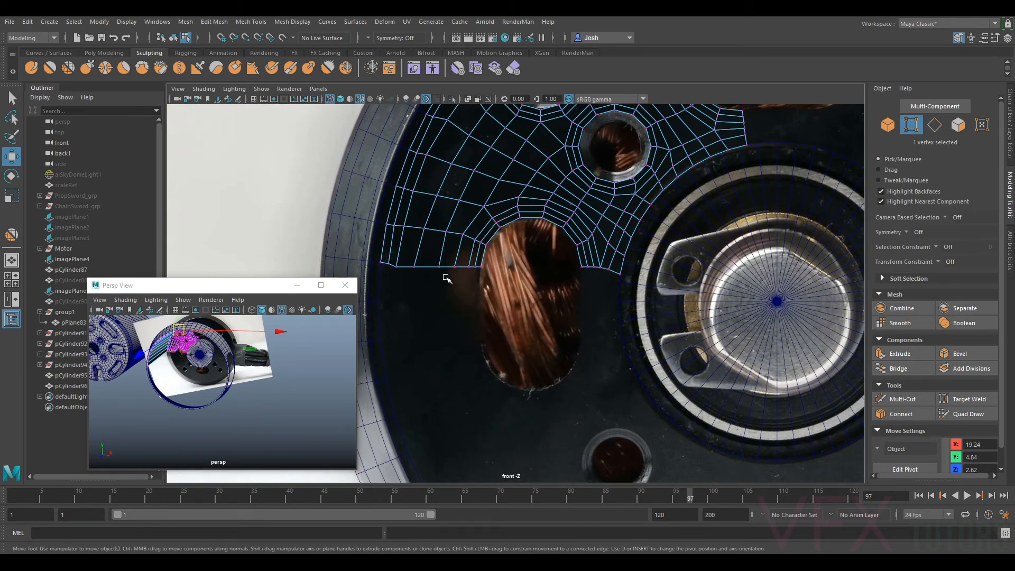
scroll(450, 292, down, 2)
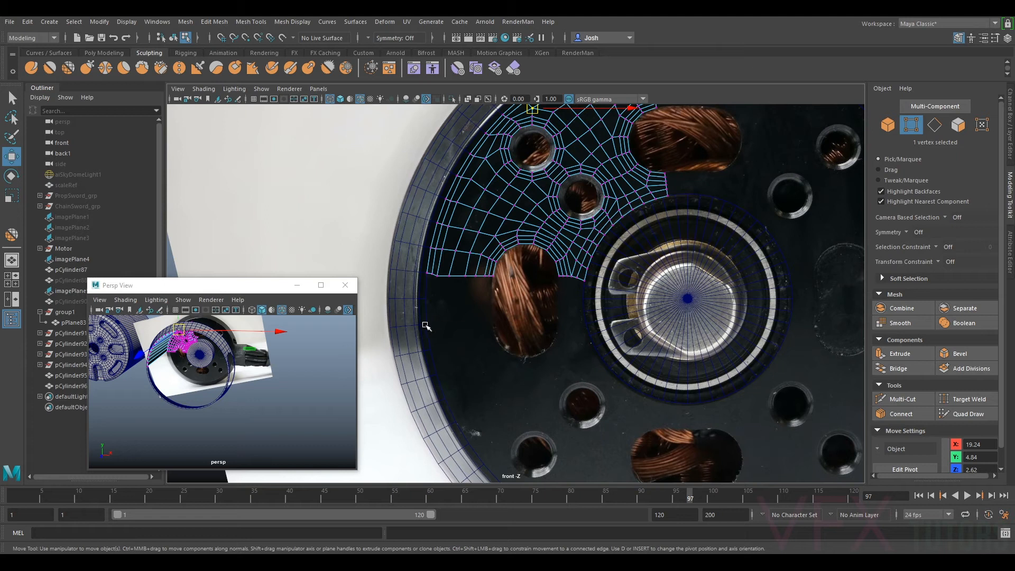
scroll(669, 299, down, 3)
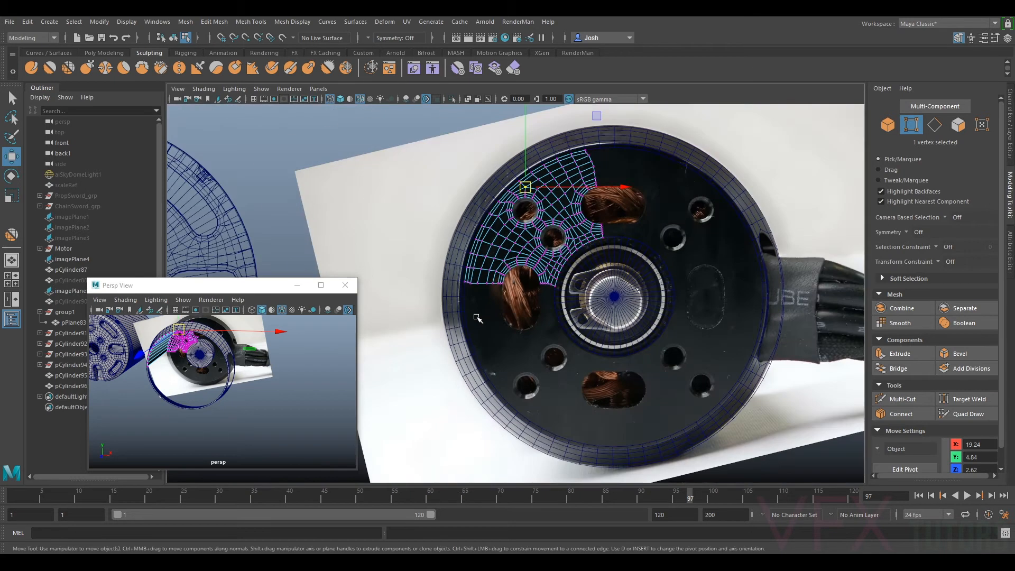
scroll(476, 312, up, 3)
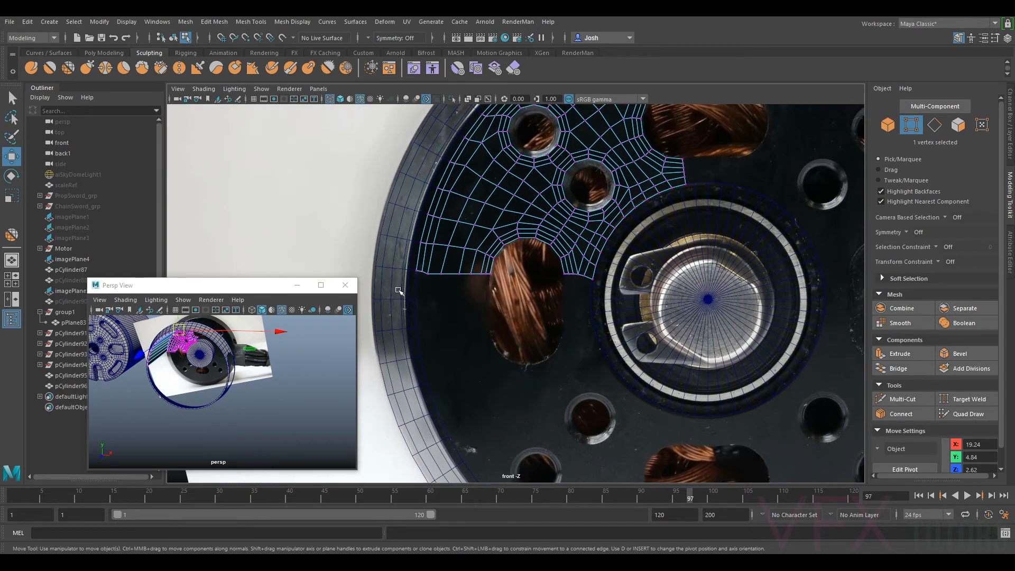
scroll(418, 312, down, 3)
scroll(423, 302, up, 3)
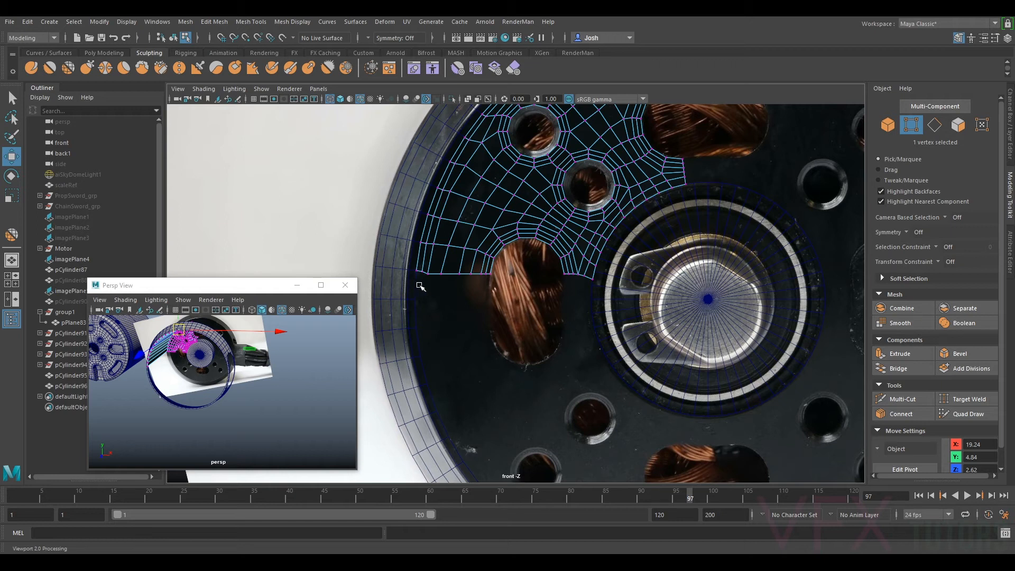
click(696, 300)
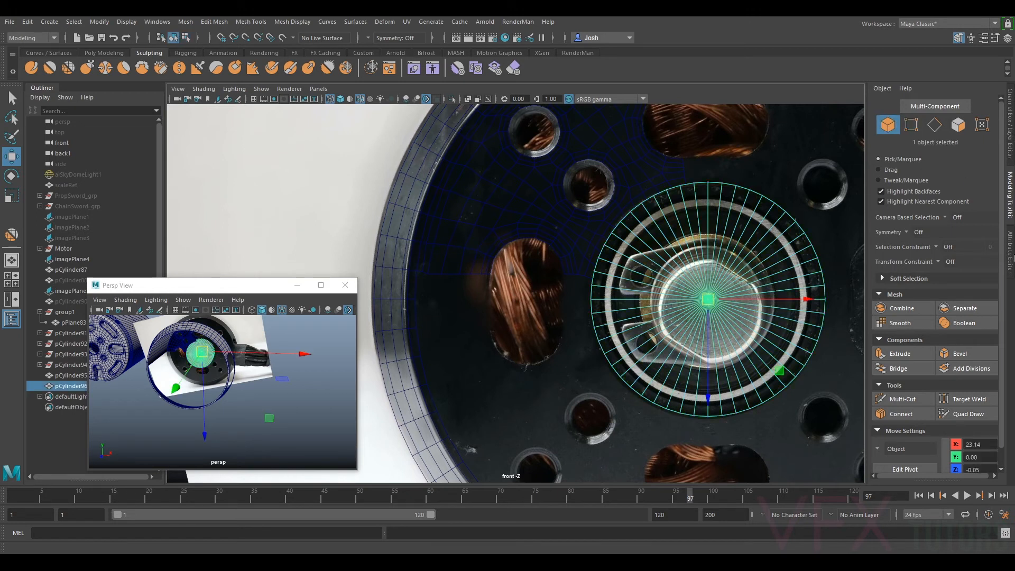
alt+middle_drag(614, 213, 624, 256)
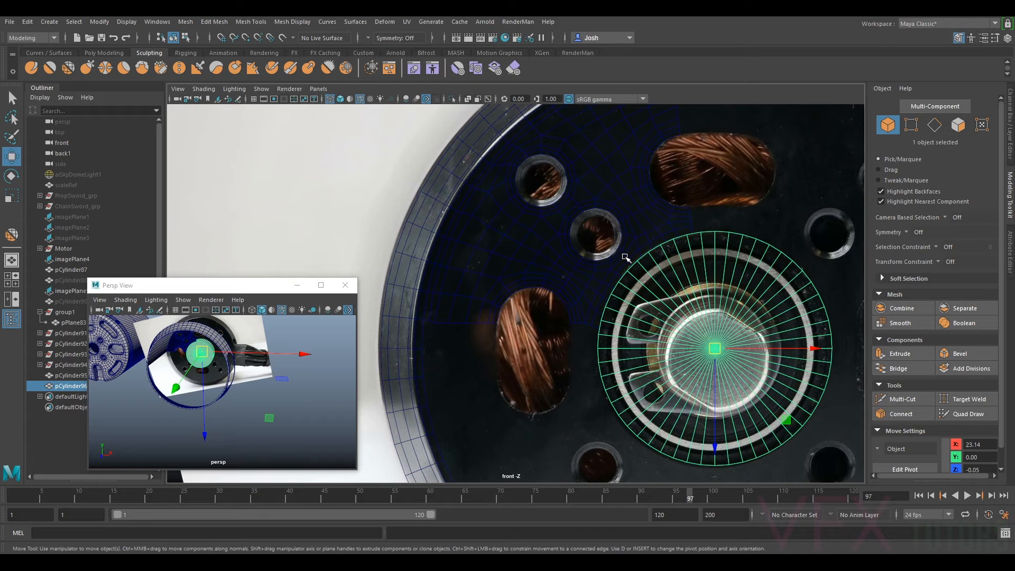
- Select the plate section and reposition the vertices near the outer corner of its upper open end to straighten that edge
click(625, 170)
click(623, 180)
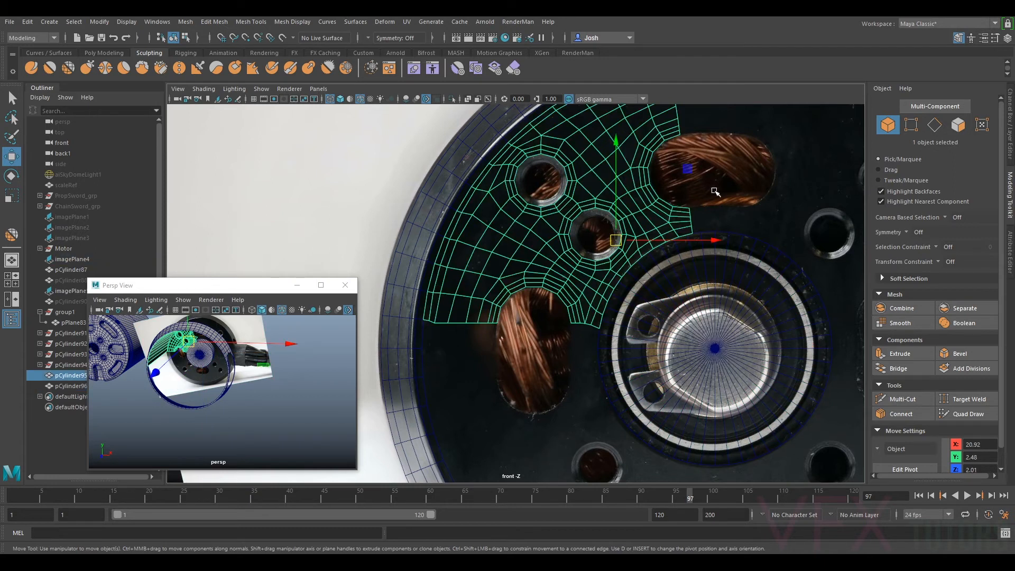
alt+middle_drag(715, 192, 679, 272)
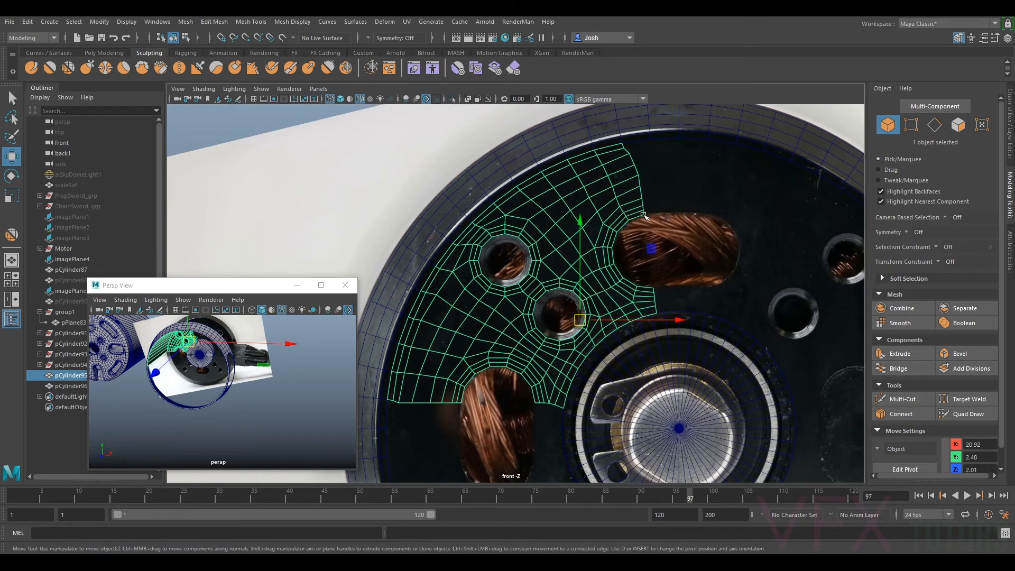
scroll(649, 156, up, 4)
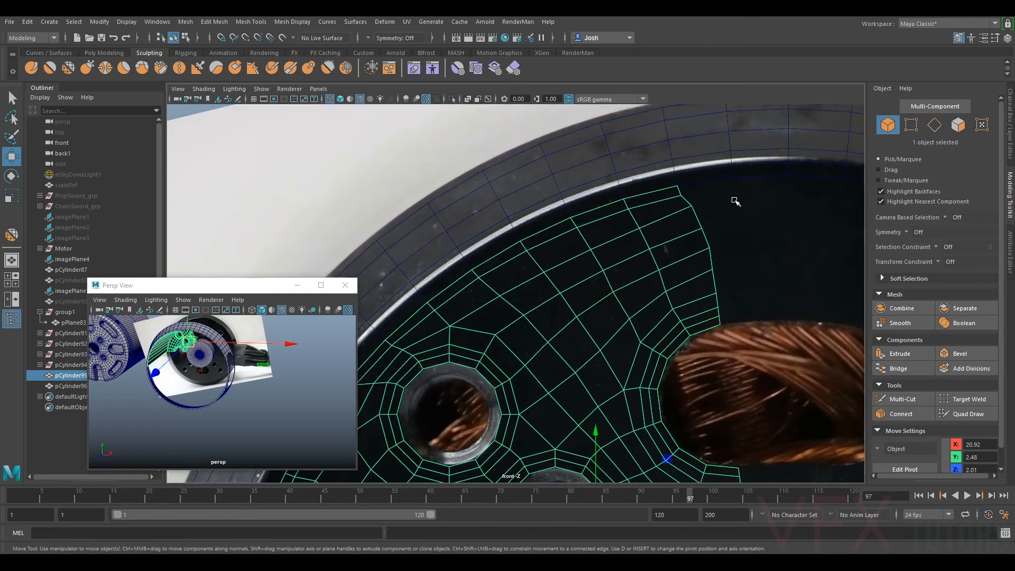
click(911, 125)
scroll(682, 212, up, 2)
click(701, 191)
drag(702, 191, 714, 249)
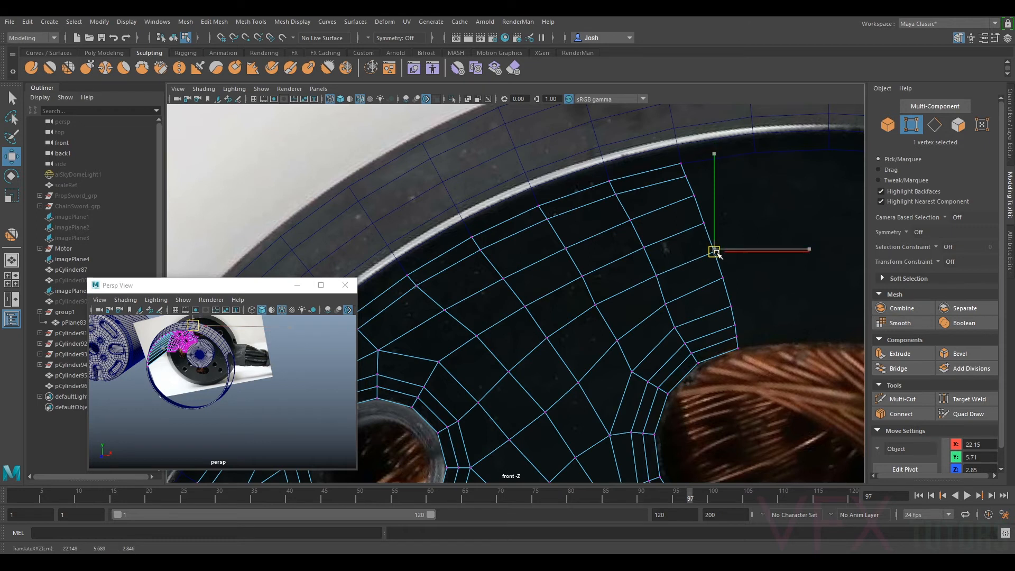
- Move the vertex near the outer corner of the plate section's lower open end to even out that edge
scroll(538, 365, down, 5)
alt+middle_drag(538, 365, 762, 193)
scroll(753, 208, up, 5)
alt+middle_drag(746, 230, 650, 244)
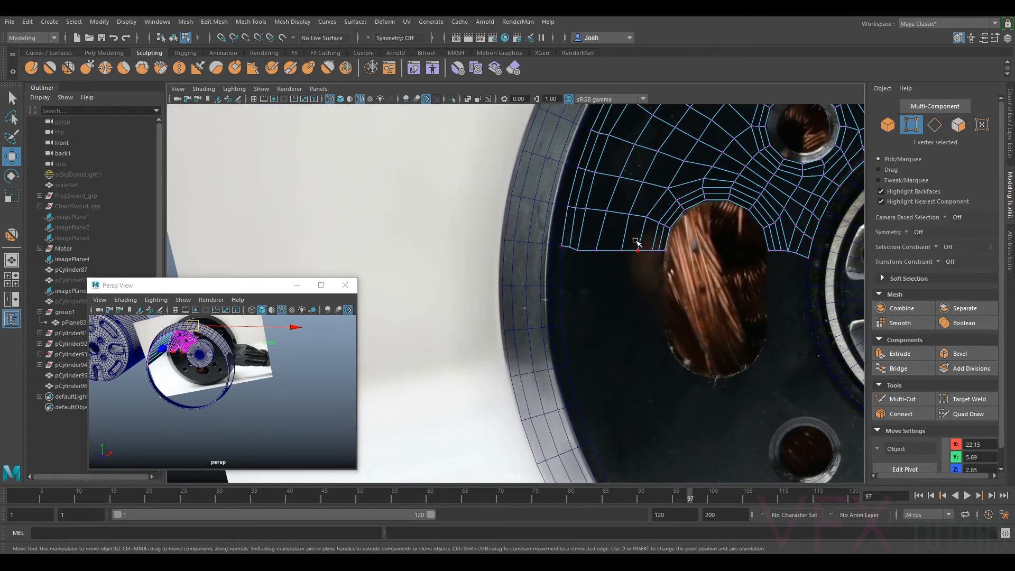
click(578, 262)
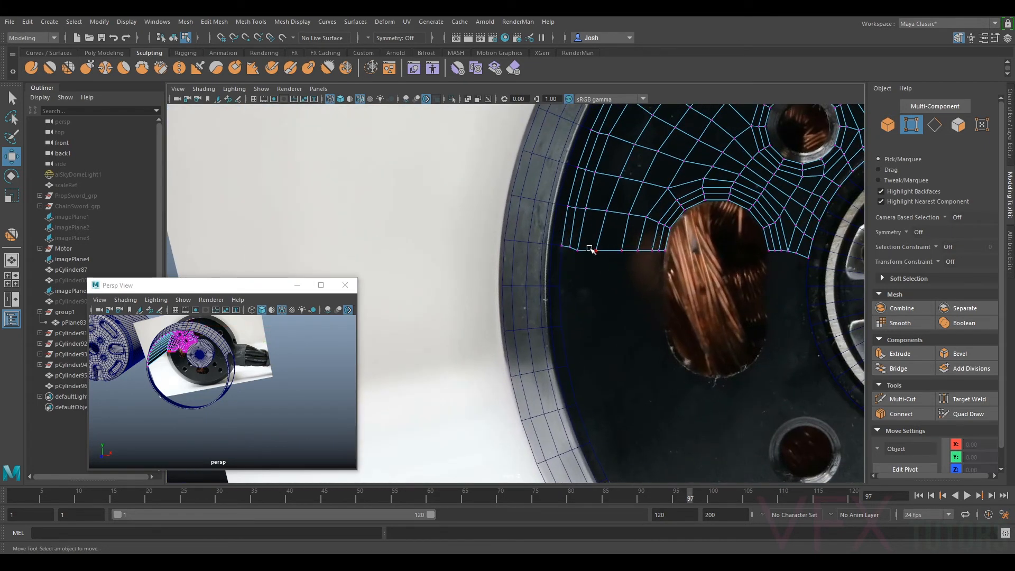
scroll(608, 239, up, 3)
click(610, 229)
drag(612, 229, 634, 233)
scroll(634, 233, down, 5)
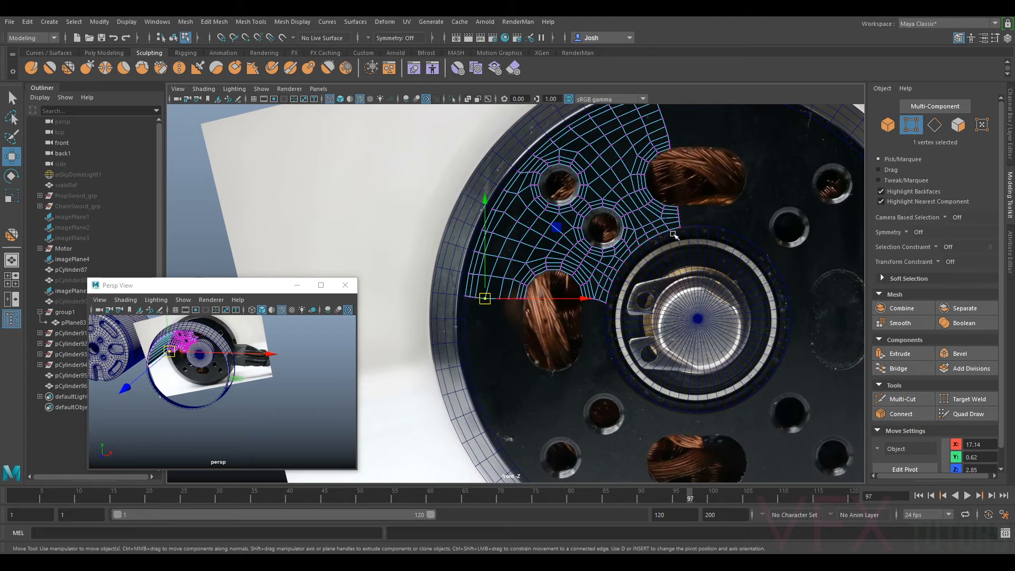
- Return the plate section to object selection, freeze its transformations and delete its construction history
scroll(674, 235, down, 3)
scroll(682, 247, up, 5)
alt+middle_drag(753, 233, 701, 315)
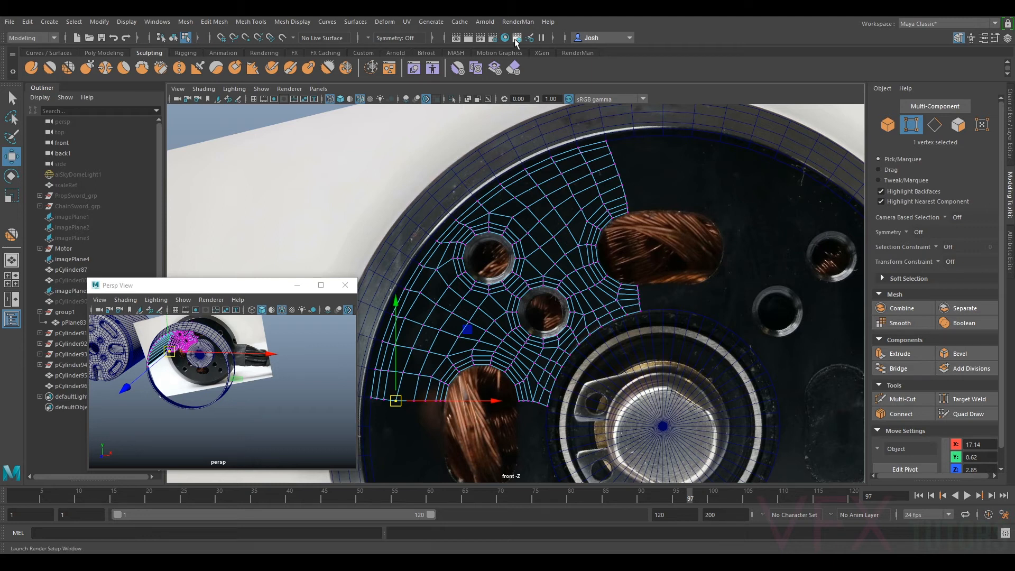
click(895, 126)
scroll(683, 205, down, 2)
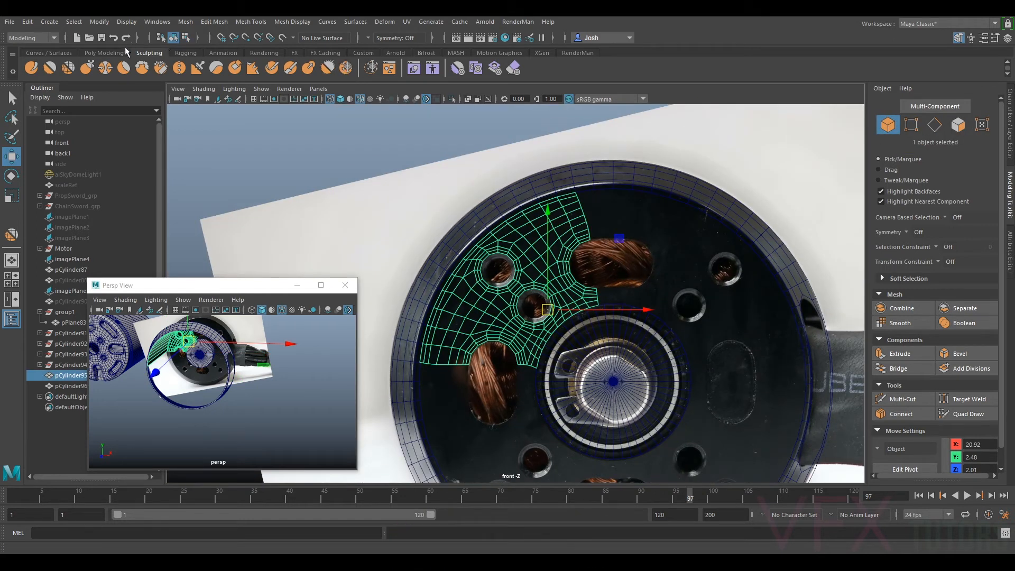
click(103, 53)
click(291, 68)
click(281, 71)
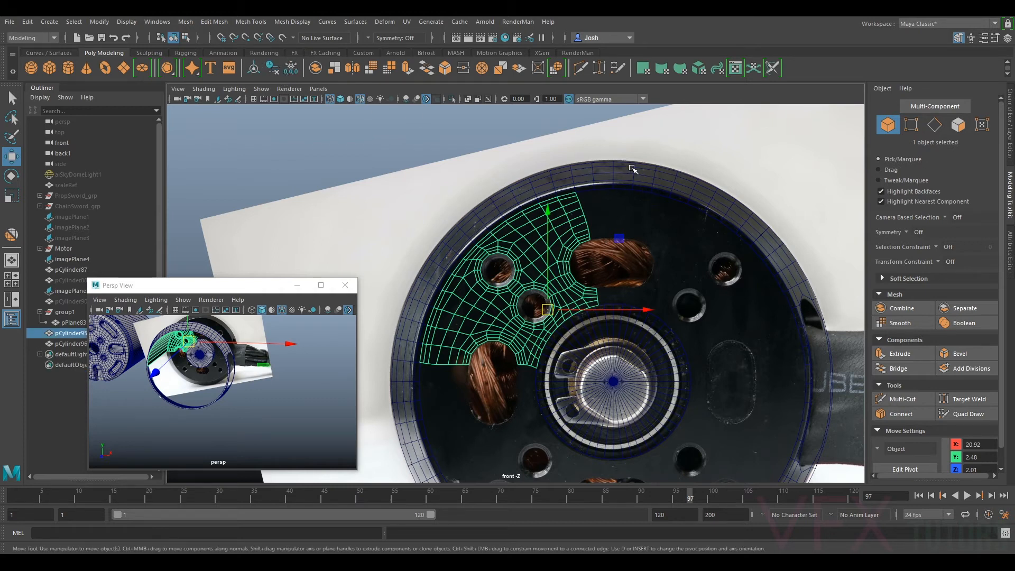
- Snap the plate section's pivot to the centre of the central cylinder along both X and Y
key(d)
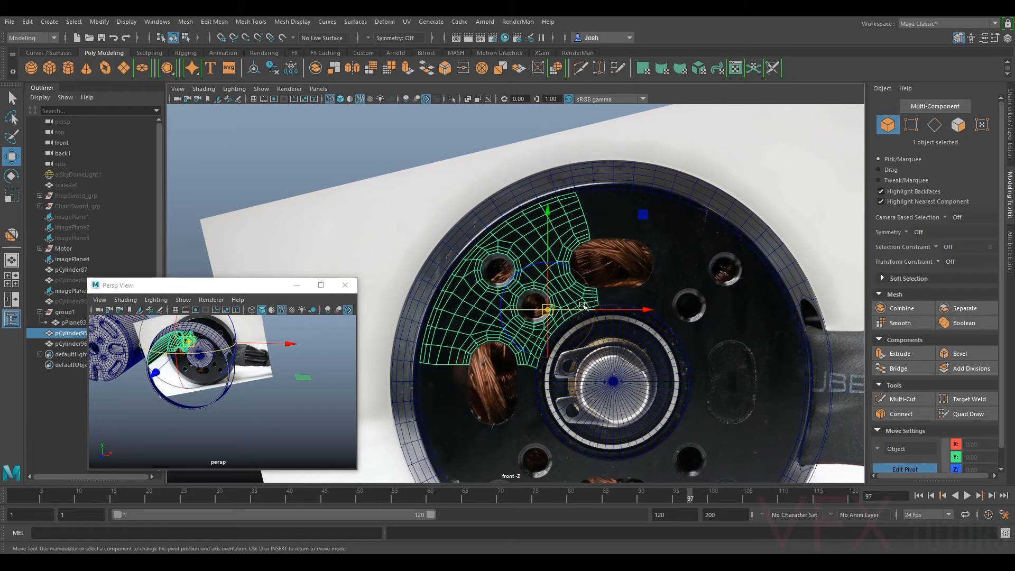
key(v)
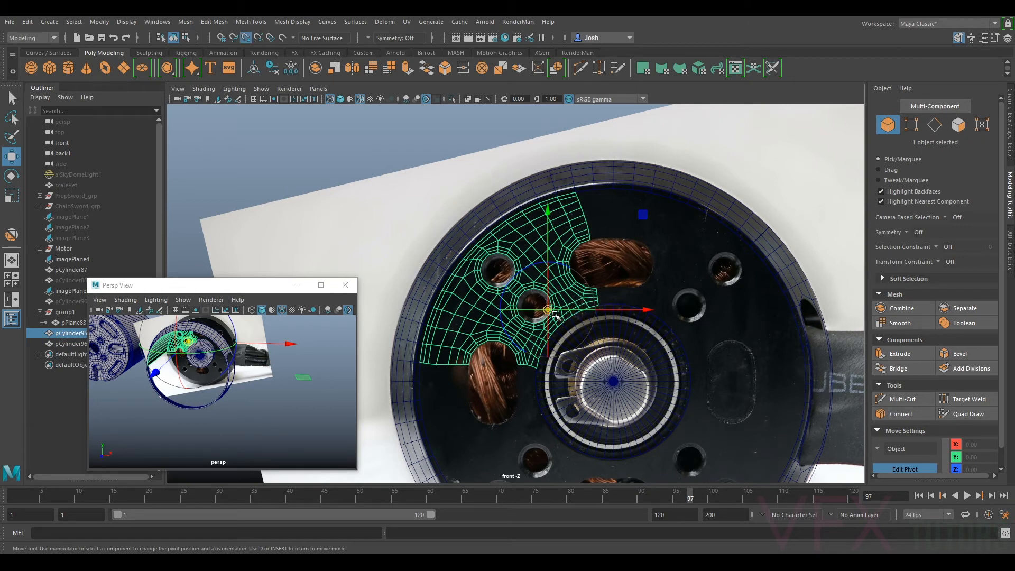
drag(549, 312, 614, 382)
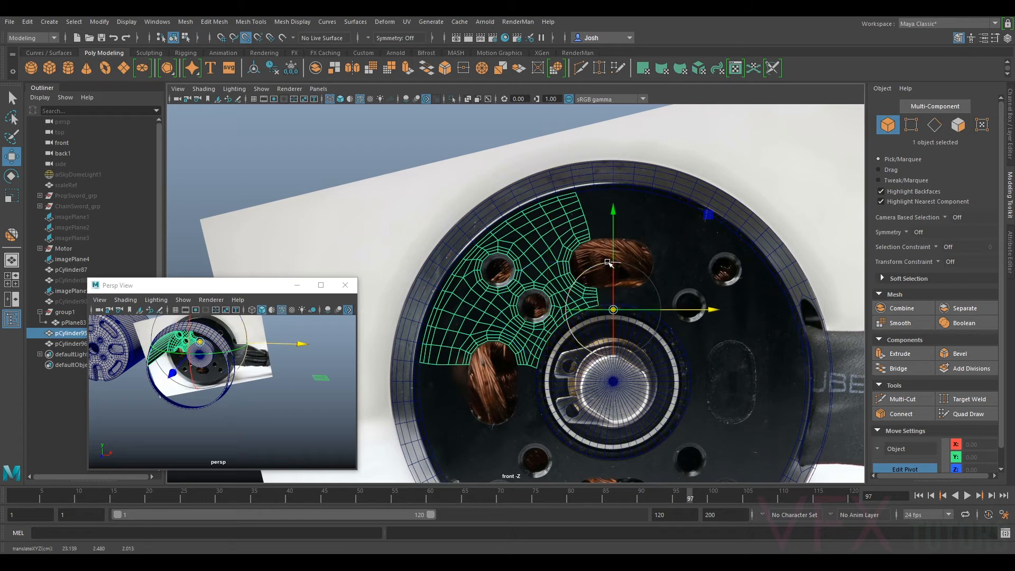
drag(613, 280, 615, 381)
key(d)
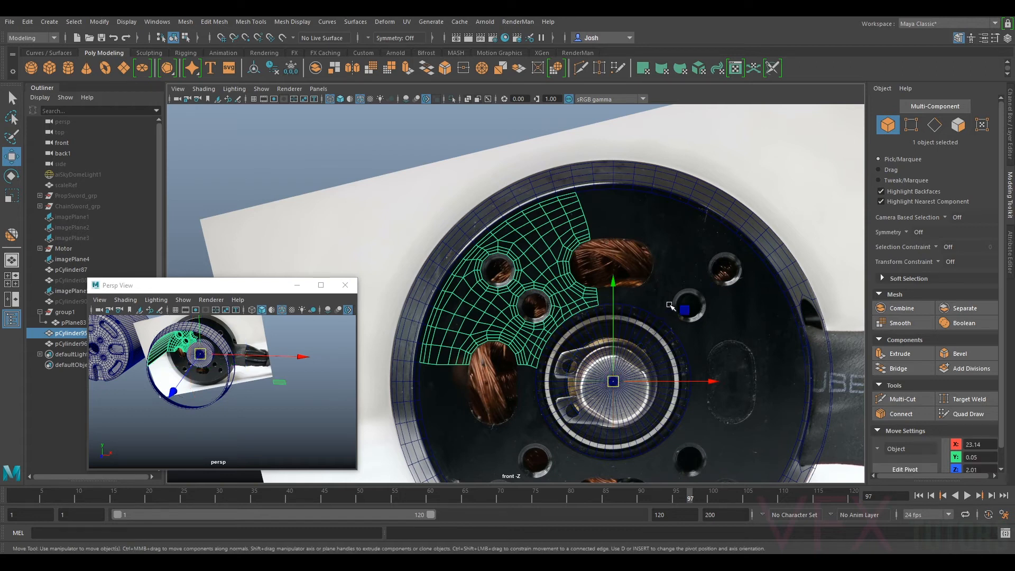
- Duplicate the plate section and mirror the copy across the motor's centre with a Scale X of -1
key(ctrl+d)
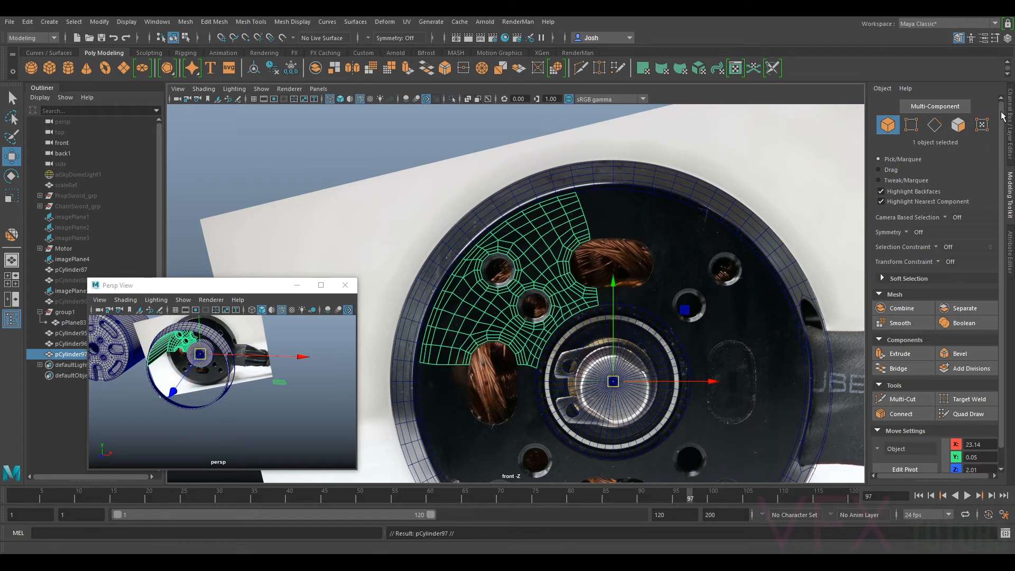
click(1012, 134)
click(975, 169)
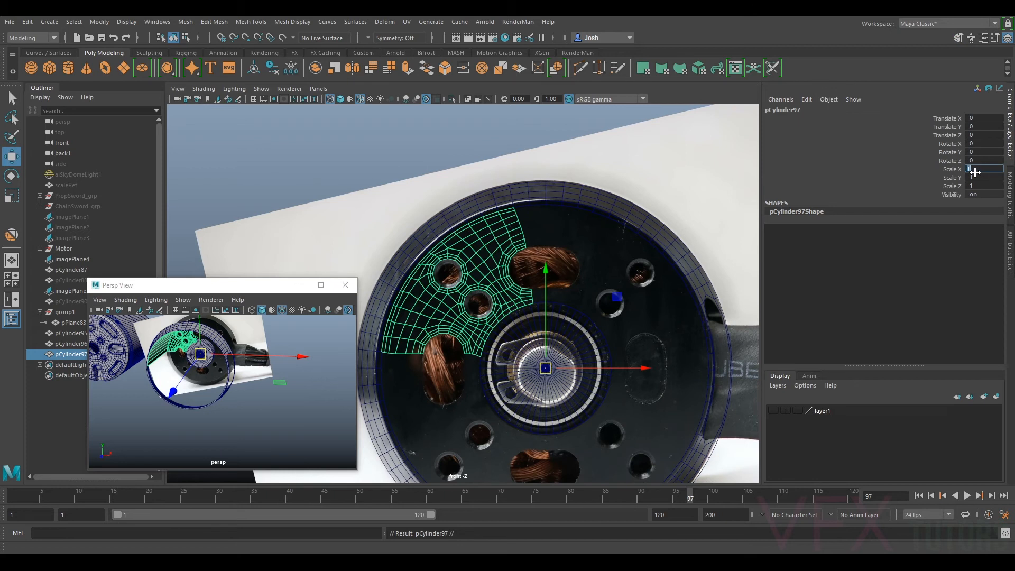
text(-1)
key(Return)
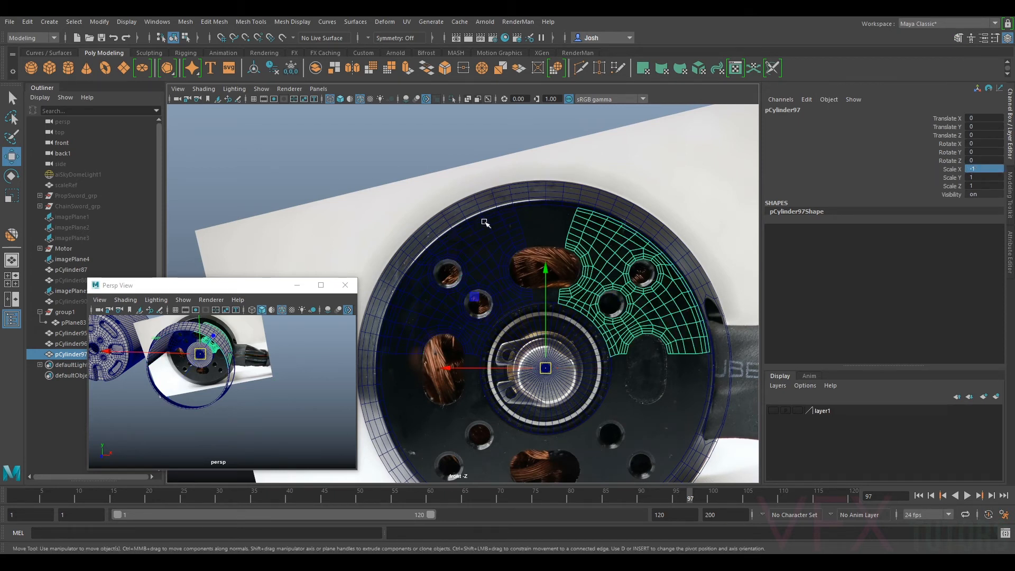
- Examine how the mirrored plate section lines up with the slots, holes, outer rim and central cylinder in the reference photo
scroll(551, 289, up, 3)
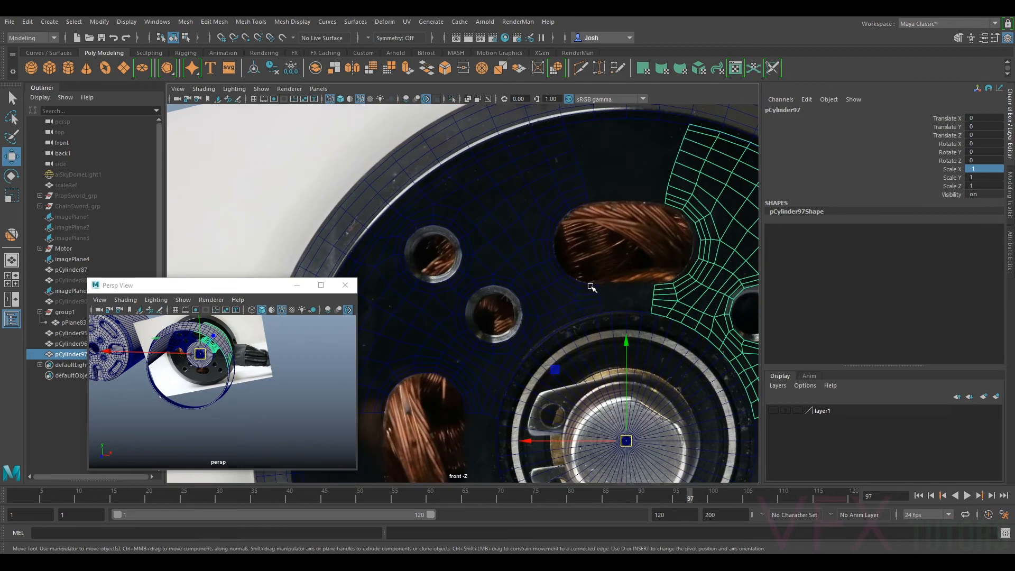
alt+middle_drag(696, 294, 630, 239)
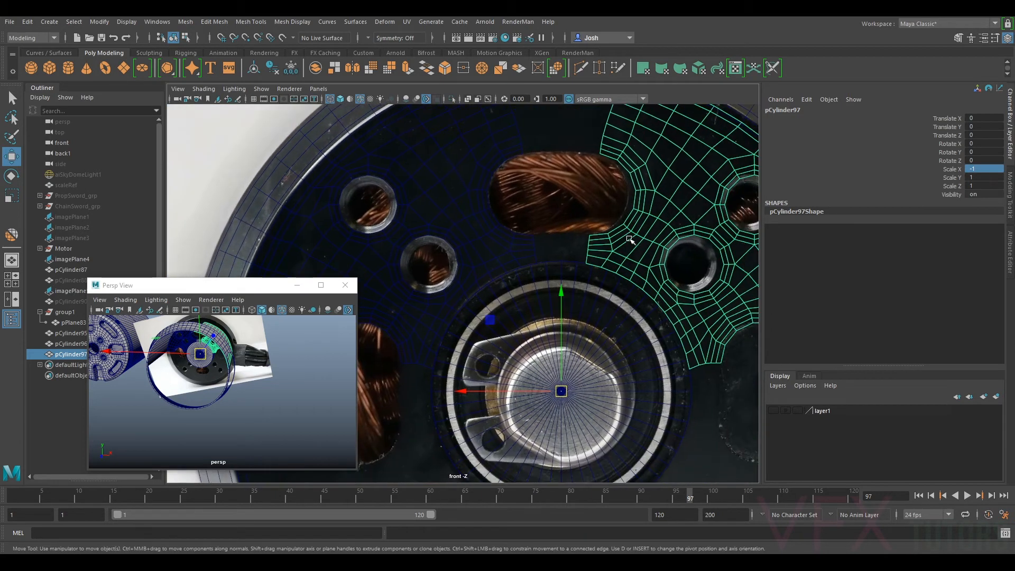
alt+middle_drag(594, 298, 592, 256)
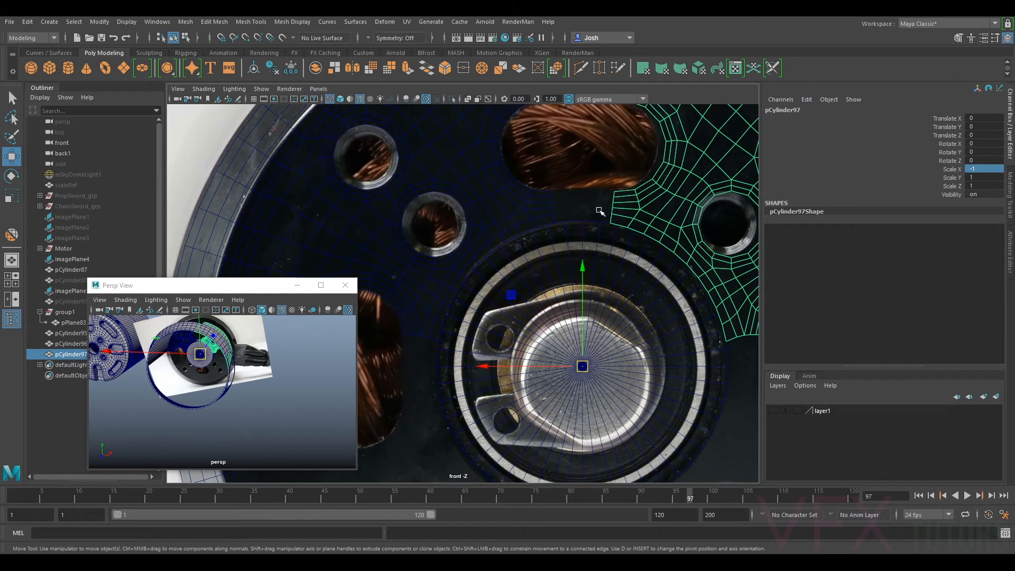
alt+middle_drag(600, 211, 528, 322)
alt+middle_drag(490, 353, 535, 290)
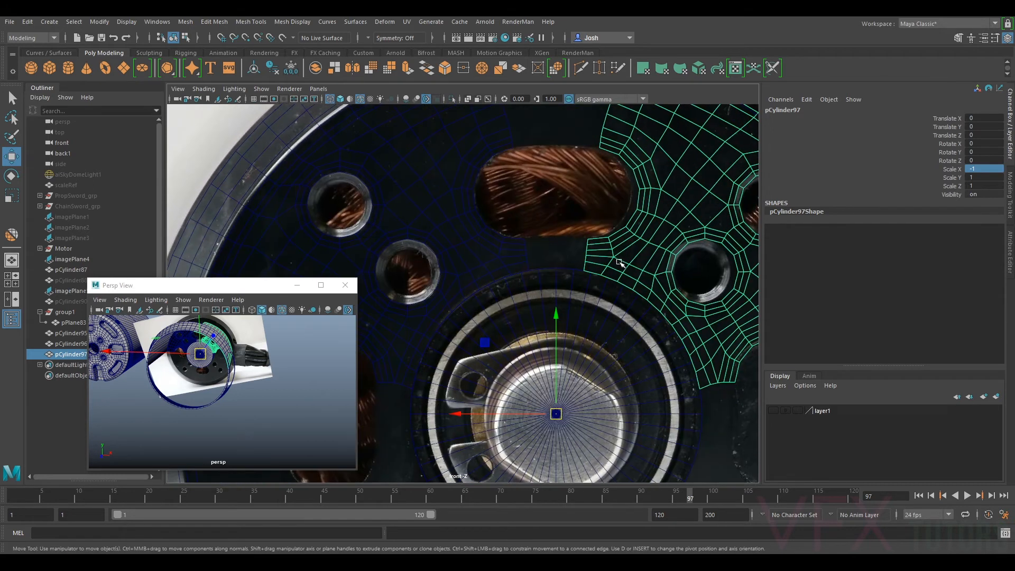
alt+middle_drag(653, 233, 616, 359)
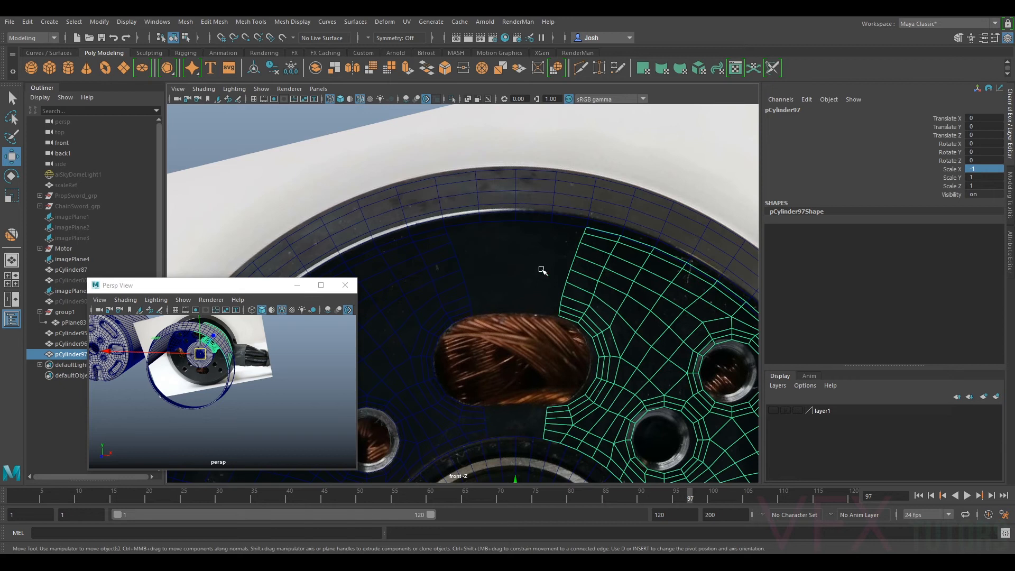
alt+middle_drag(626, 322, 629, 270)
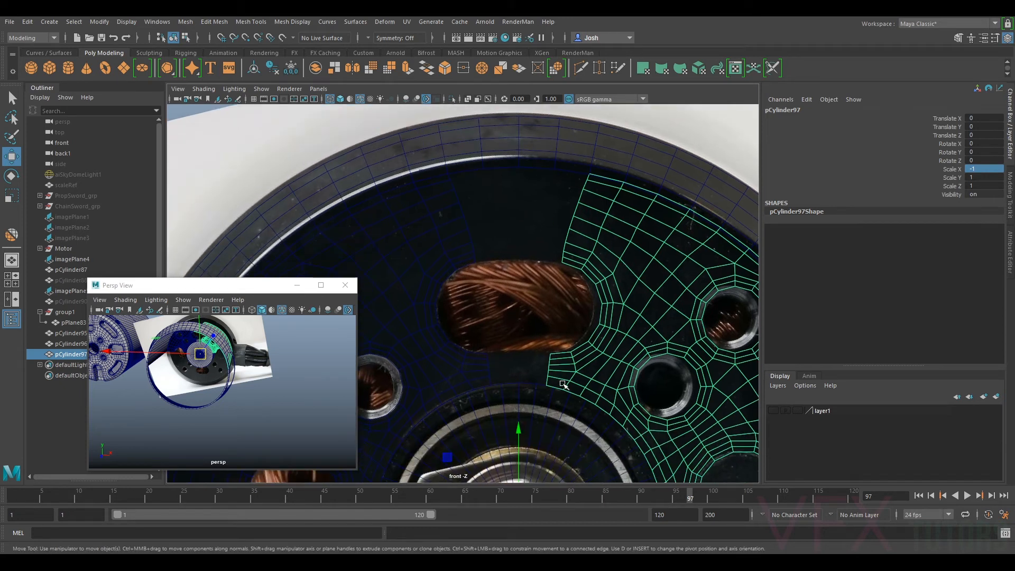
alt+middle_drag(564, 385, 532, 317)
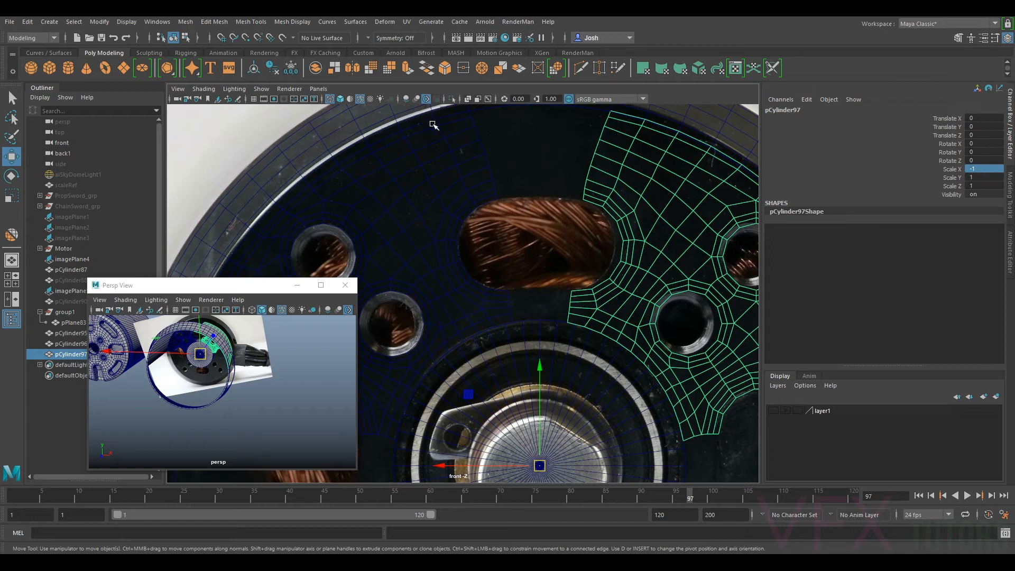
alt+right_drag(639, 244, 595, 240)
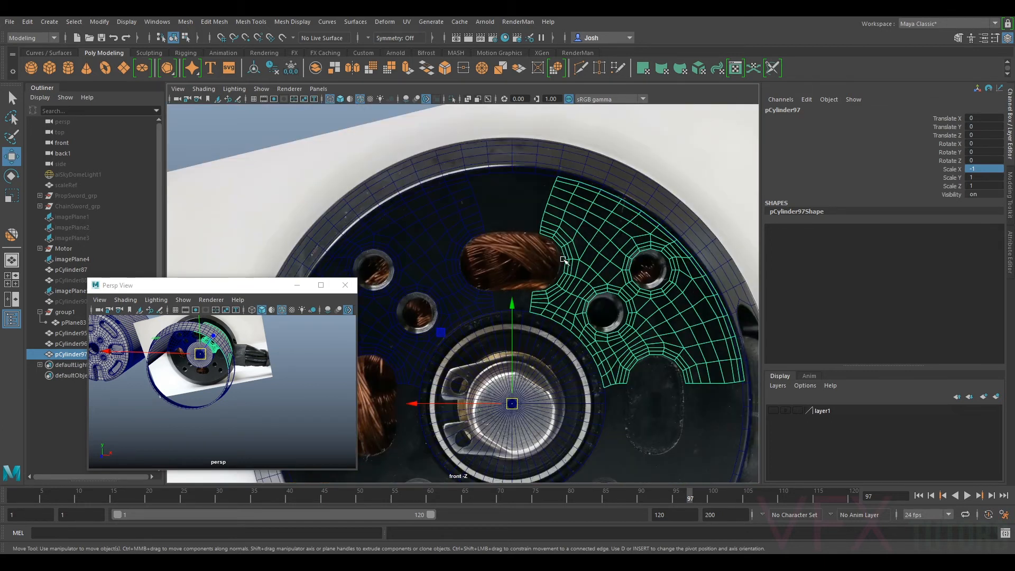
- Undo the mirrored duplicate and the pivot change on the plate section
key(ctrl+z)
key(ctrl+z)
key(ctrl+z)
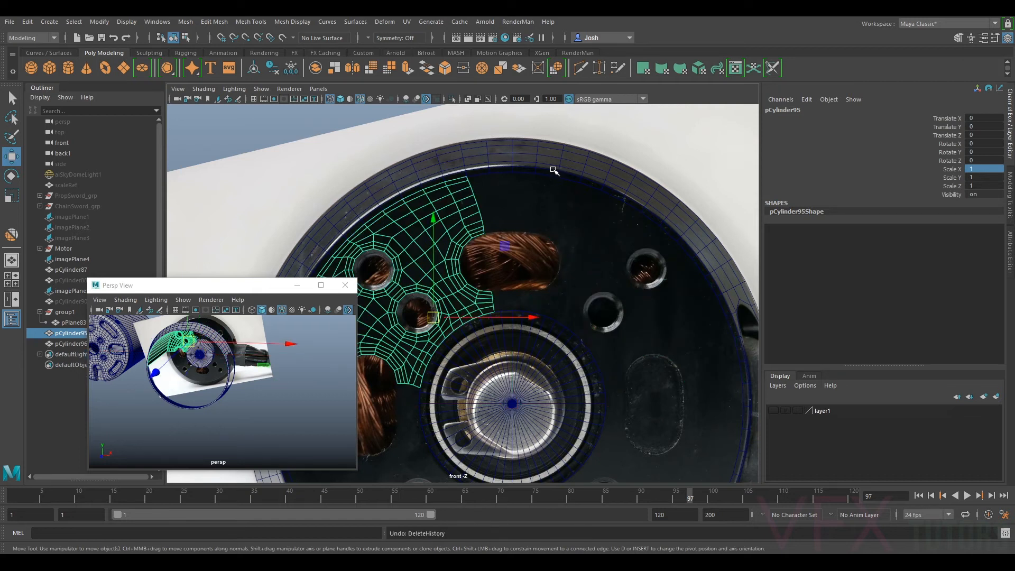
- Switch to the Rigging menu set and point-constrain the central cylinder to the outer rim ring
click(554, 170)
alt+middle_drag(551, 252, 567, 148)
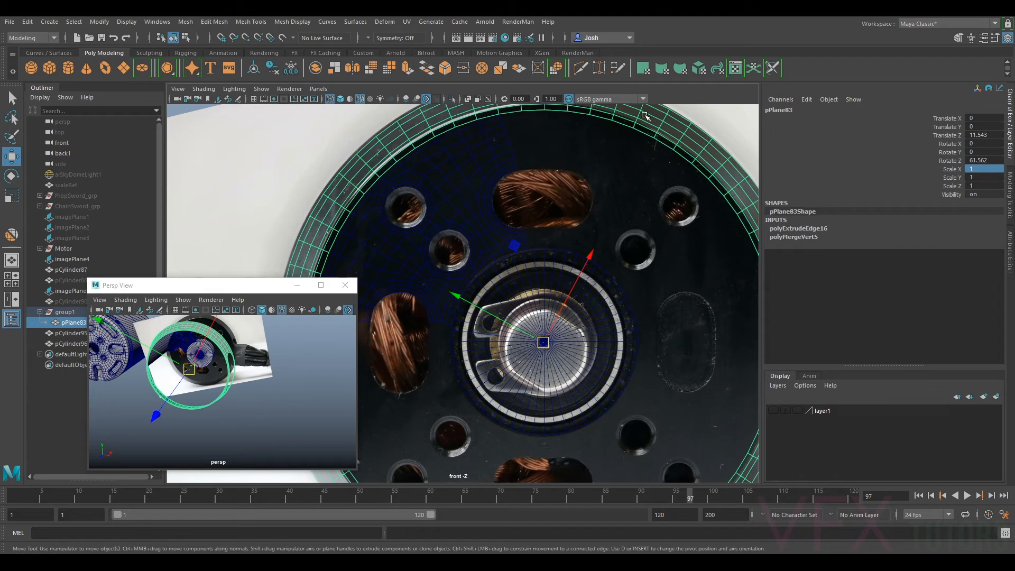
shift+click(610, 339)
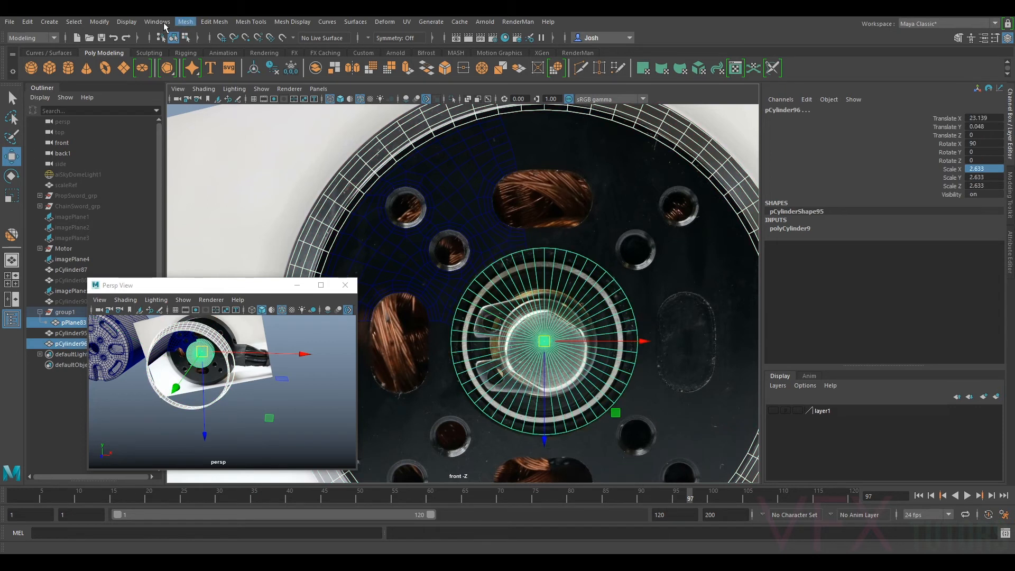
click(42, 37)
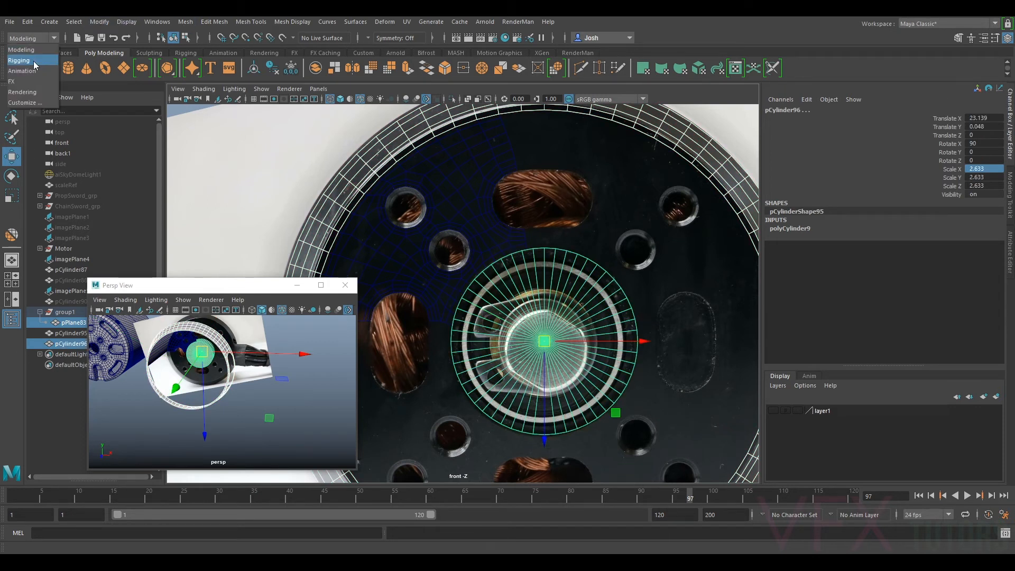
click(36, 62)
click(269, 23)
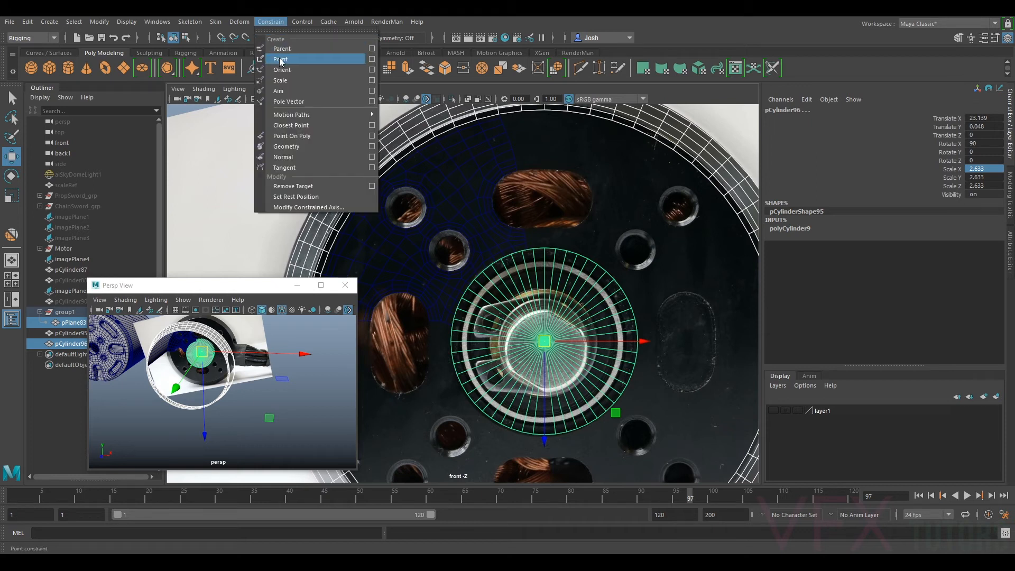
click(282, 57)
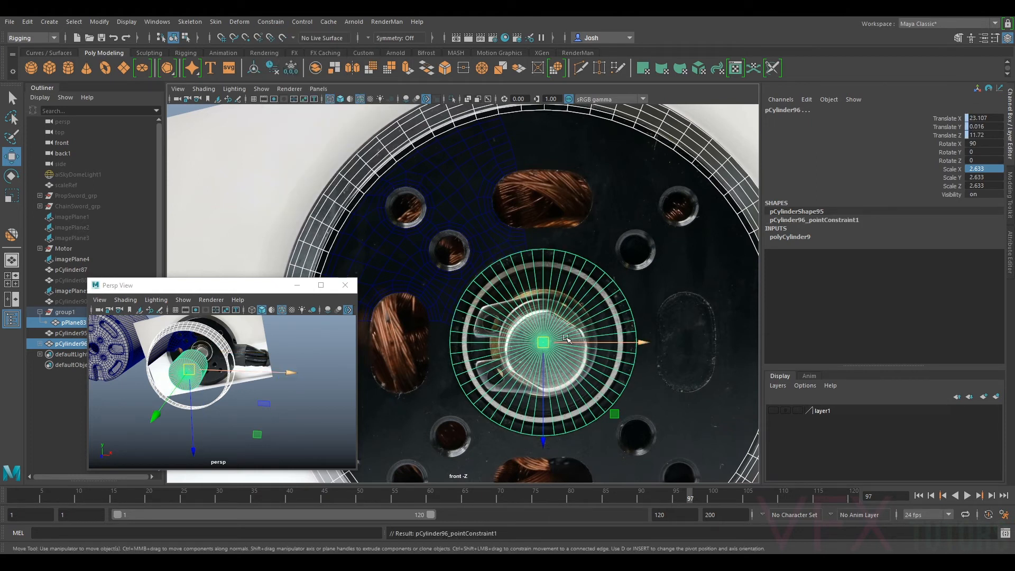
- Select the plate section and snap its pivot in X and Y to the centre of the constrained central cylinder
click(674, 286)
click(588, 291)
click(485, 251)
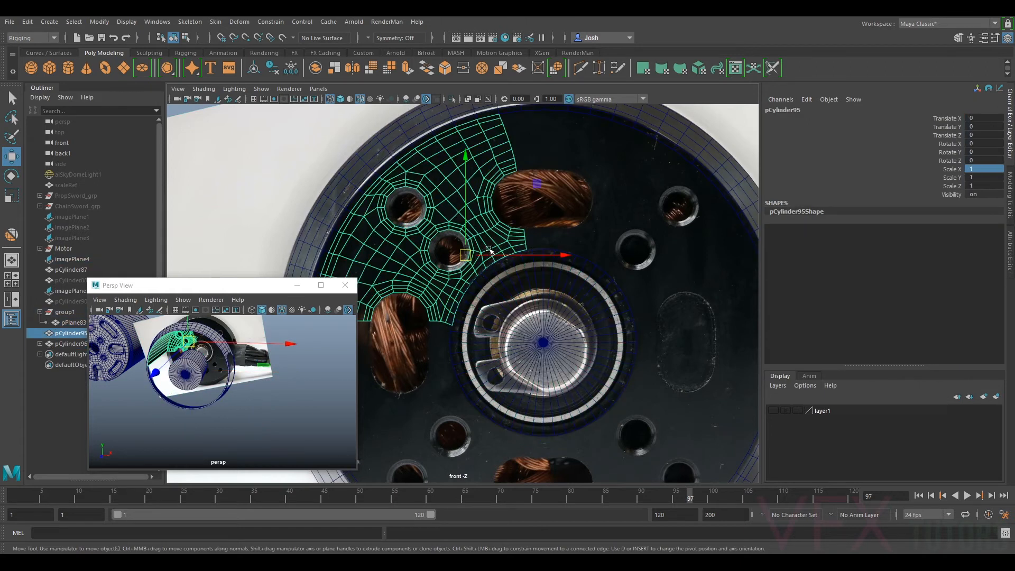
key(d)
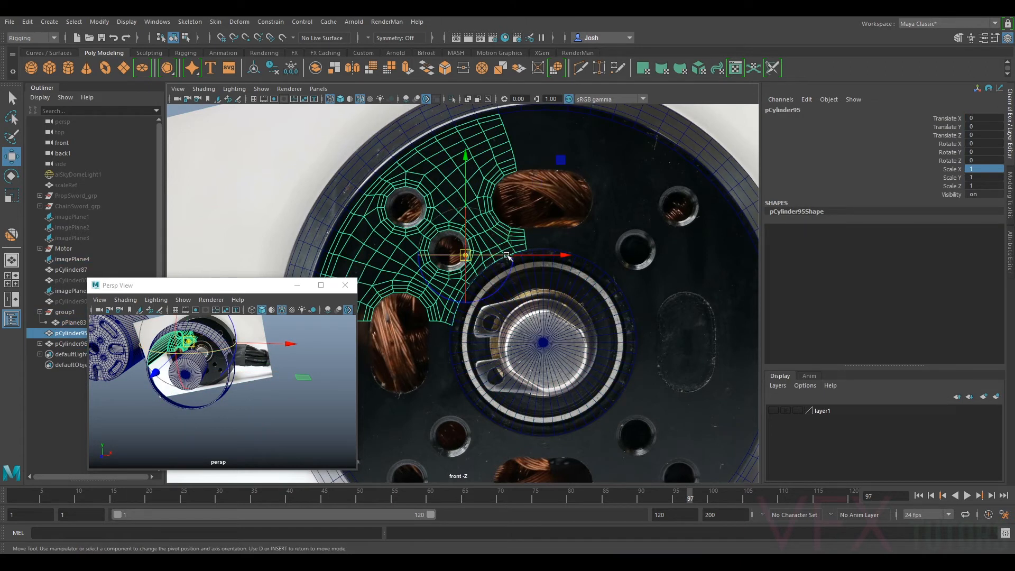
key(v)
drag(533, 253, 545, 284)
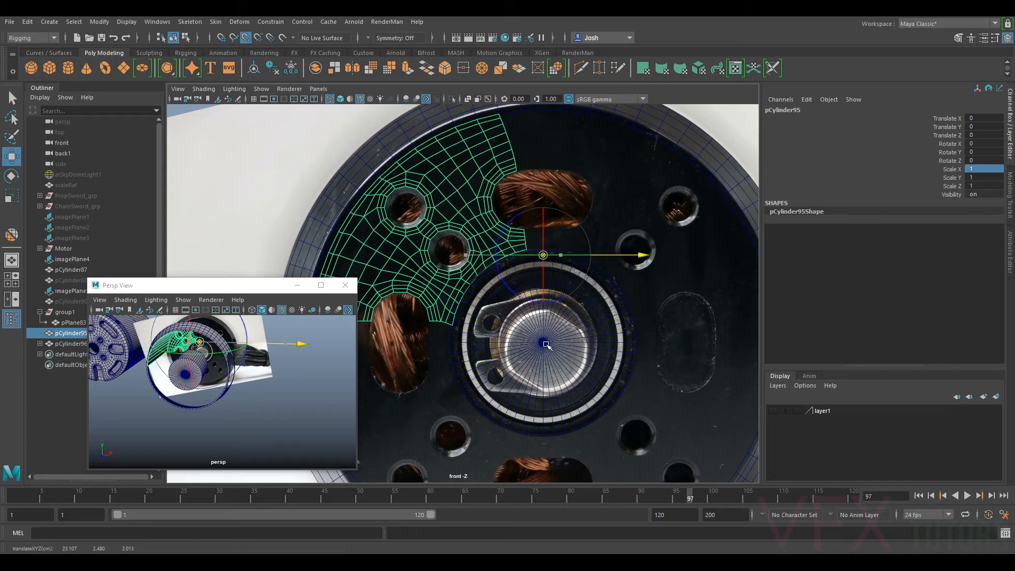
drag(547, 345, 546, 345)
drag(543, 160, 546, 343)
key(d)
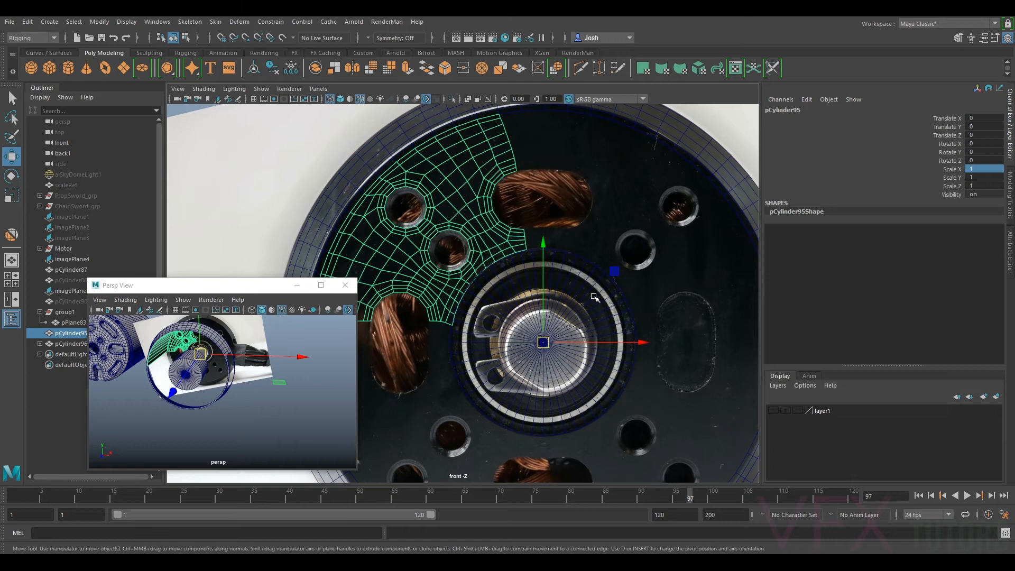
- Duplicate the plate section and mirror the copy across the motor's centre with a Scale X of -1
key(ctrl+d)
click(985, 169)
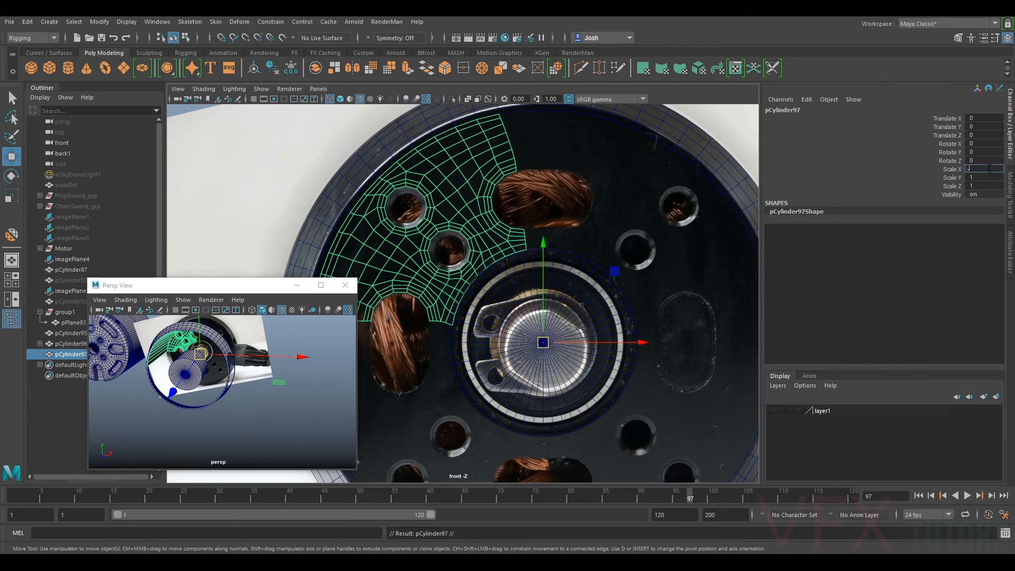
text(-1)
key(Return)
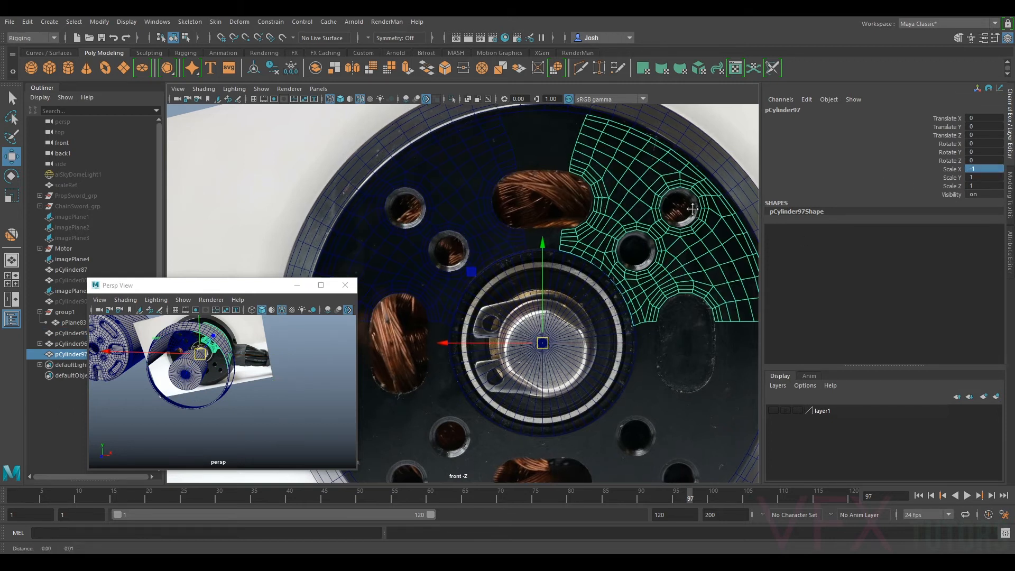
- Examine how the newly mirrored plate section fits the photo's holes, slots and outer rim, and check its pivot at the motor's centre
scroll(715, 286, up, 5)
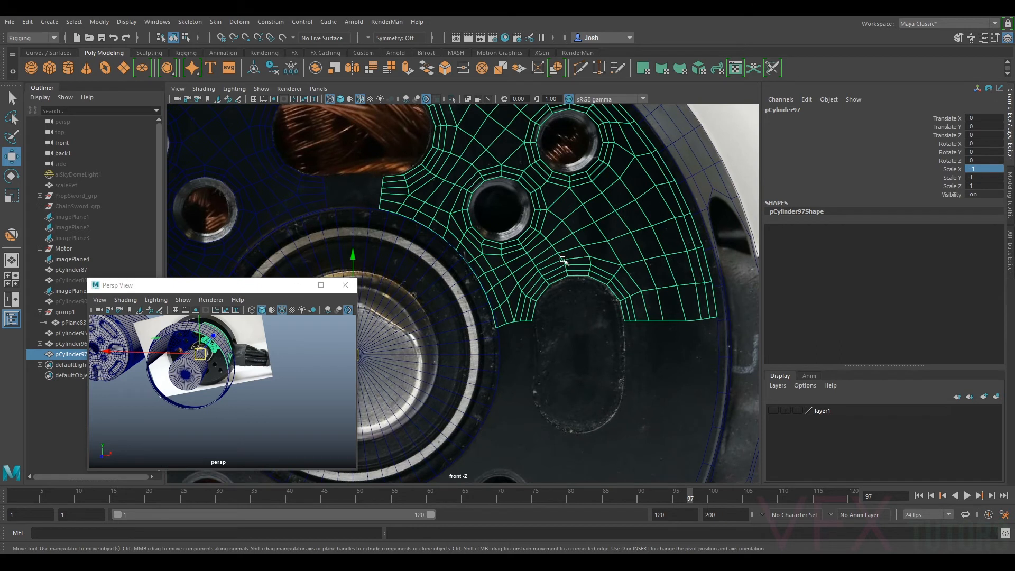
alt+middle_drag(563, 260, 652, 343)
alt+middle_drag(628, 280, 639, 334)
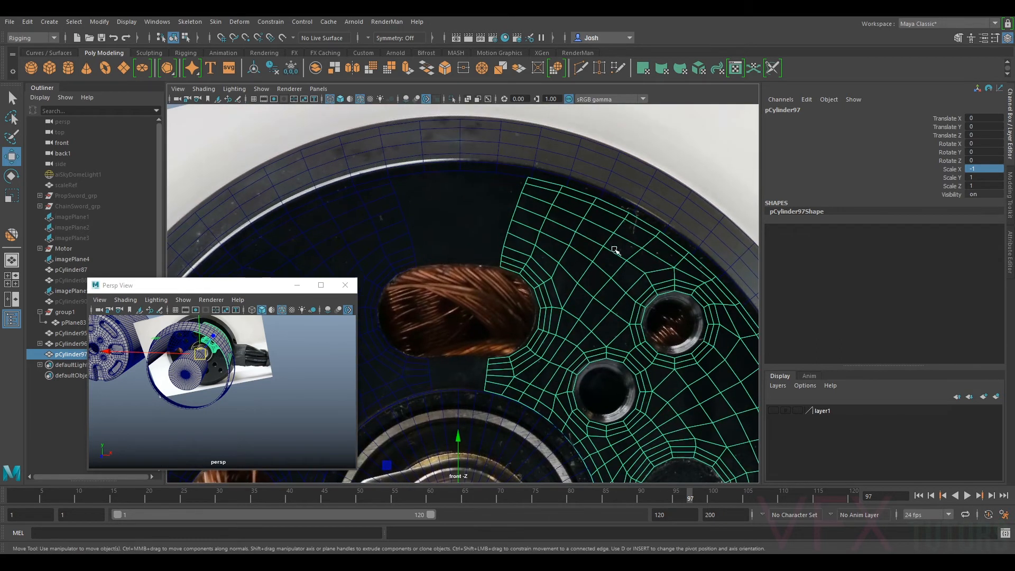
alt+middle_drag(606, 290, 608, 194)
alt+middle_drag(617, 284, 665, 170)
scroll(684, 183, up, 3)
scroll(597, 351, up, 4)
scroll(596, 350, up, 5)
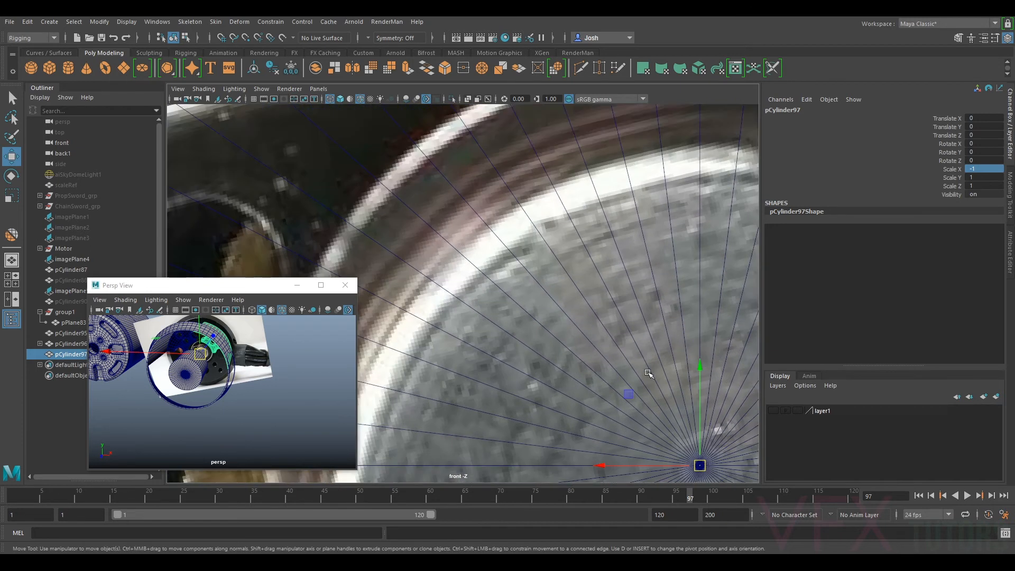
alt+middle_drag(651, 374, 481, 164)
scroll(480, 164, up, 6)
scroll(642, 186, down, 15)
scroll(643, 187, up, 8)
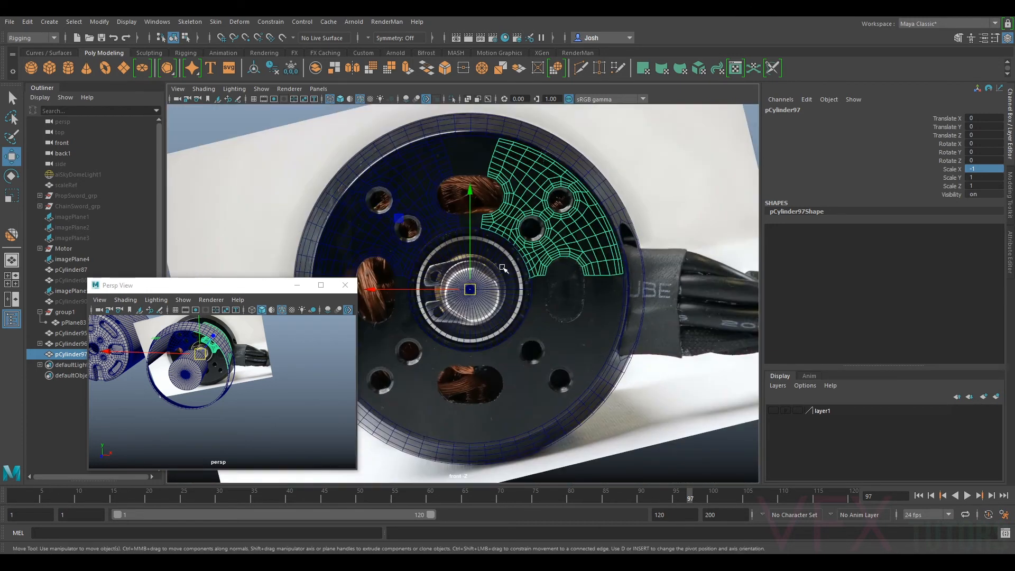
alt+middle_drag(630, 173, 619, 309)
alt+middle_drag(639, 257, 814, 368)
scroll(662, 307, up, 3)
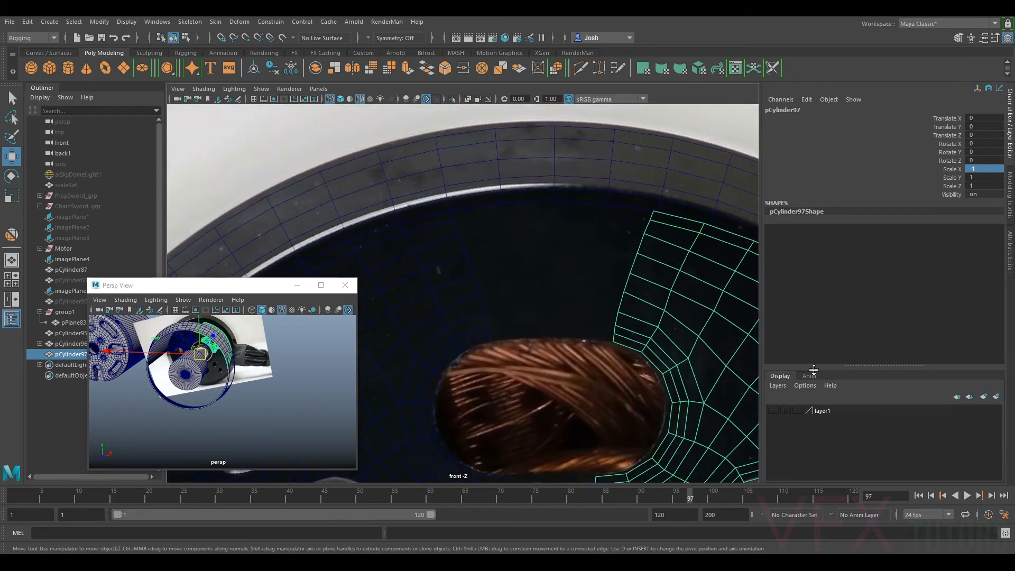
alt+middle_drag(717, 359, 688, 293)
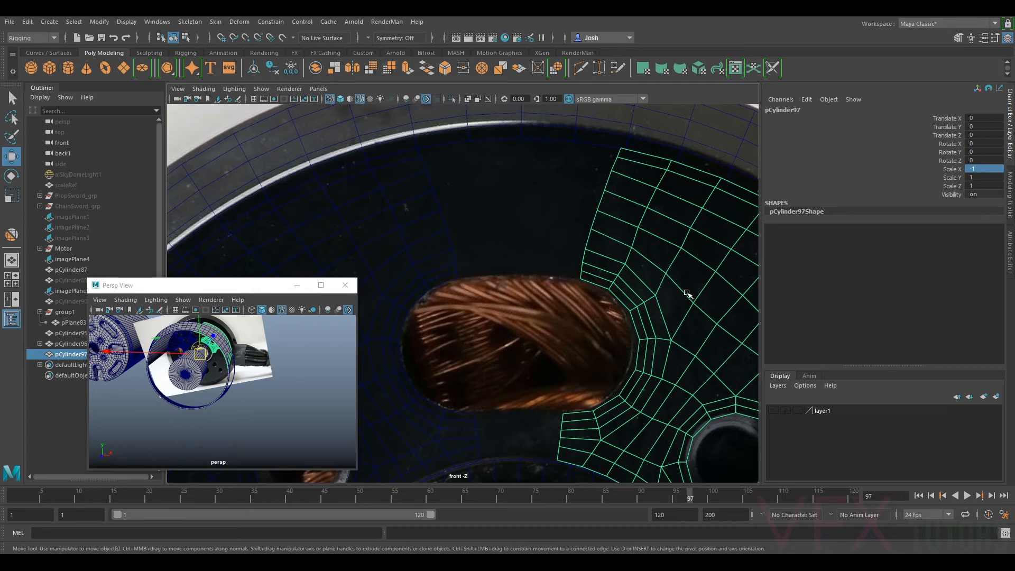
scroll(679, 238, down, 3)
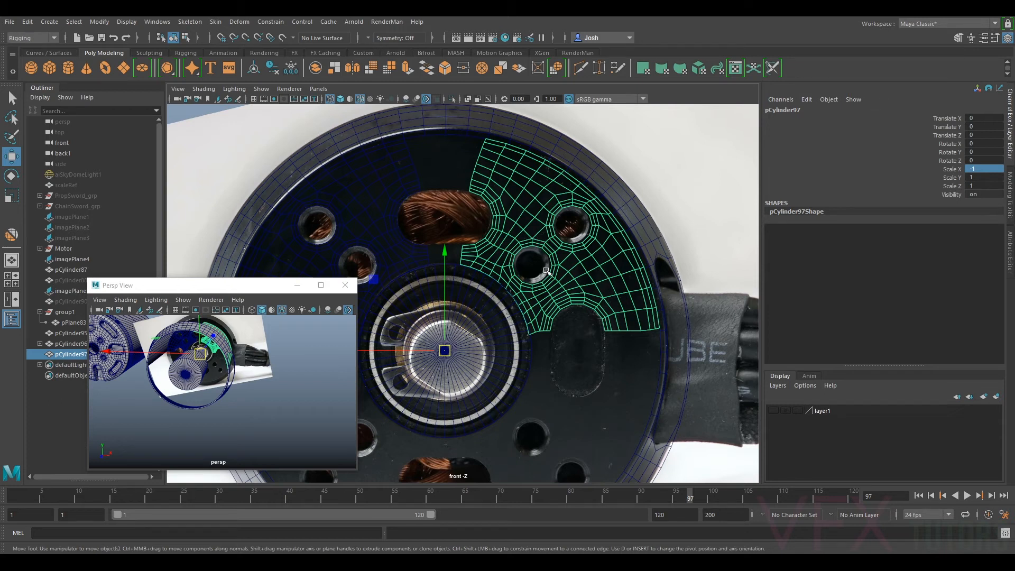
alt+right_drag(496, 152, 626, 272)
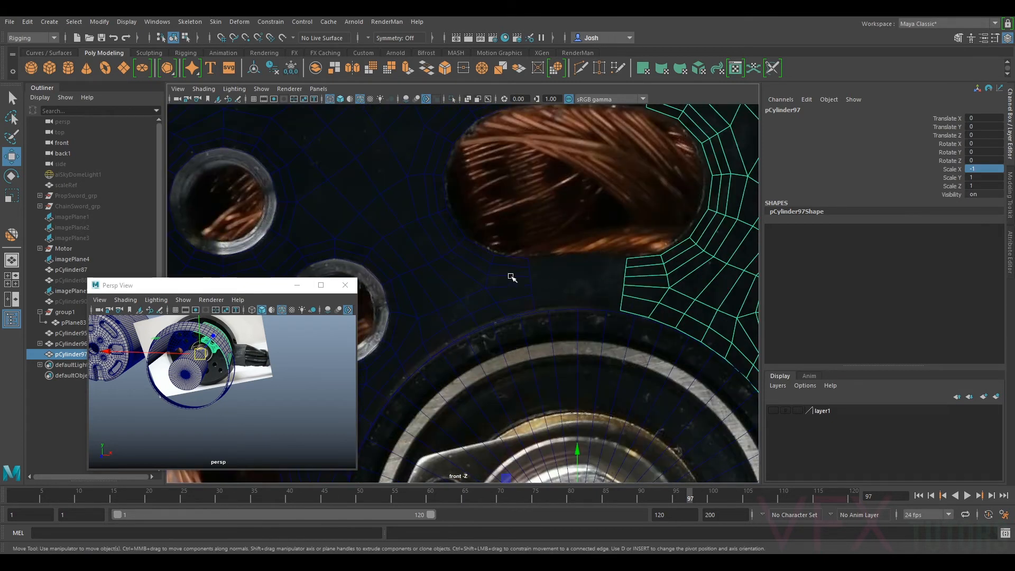
scroll(561, 276, up, 1)
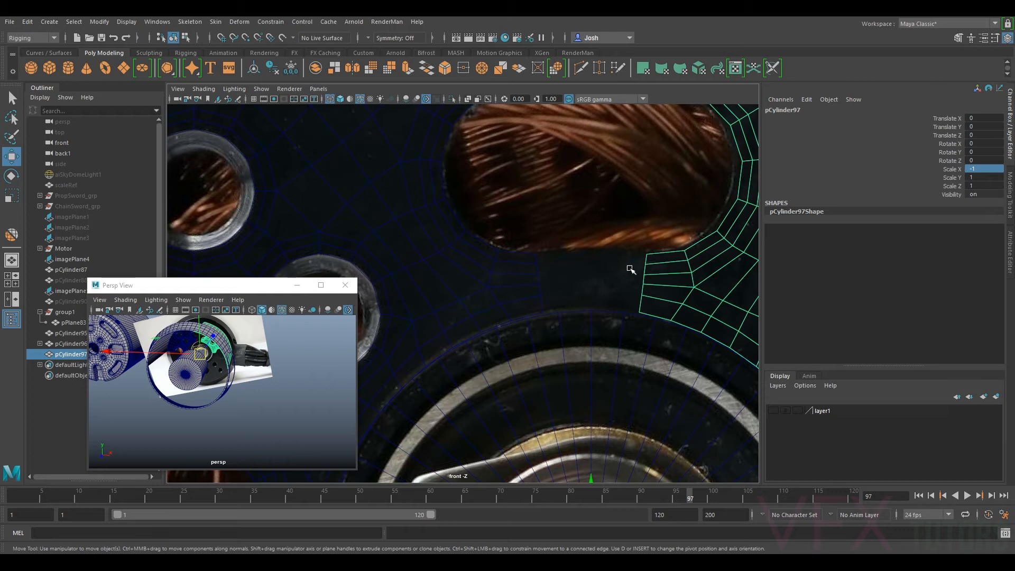
- Combine the original and mirrored plate sections into one mesh with frozen transformations and no construction history
shift+click(515, 289)
click(535, 274)
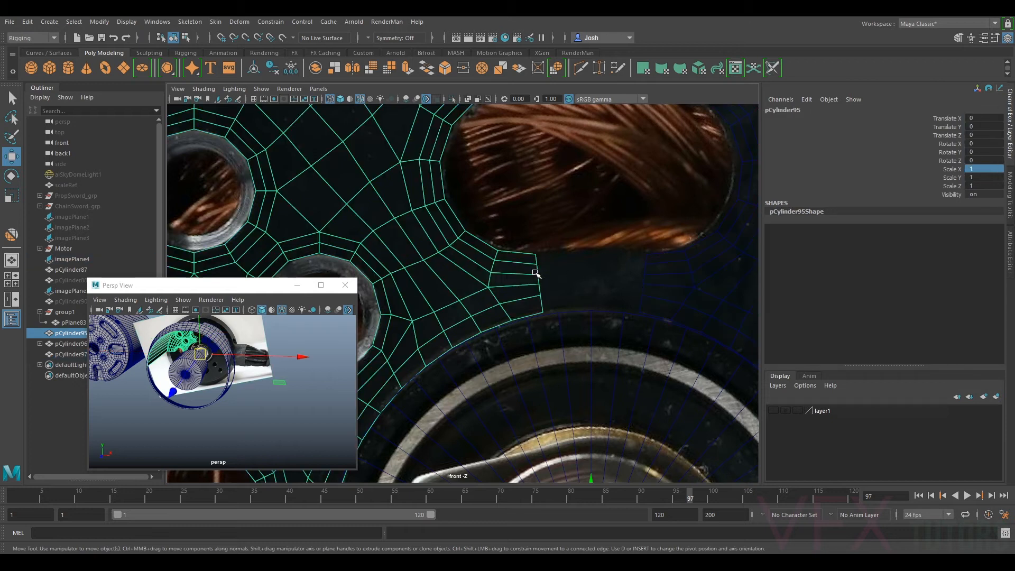
shift+click(652, 277)
shift+click(661, 273)
scroll(662, 271, down, 5)
scroll(525, 169, up, 2)
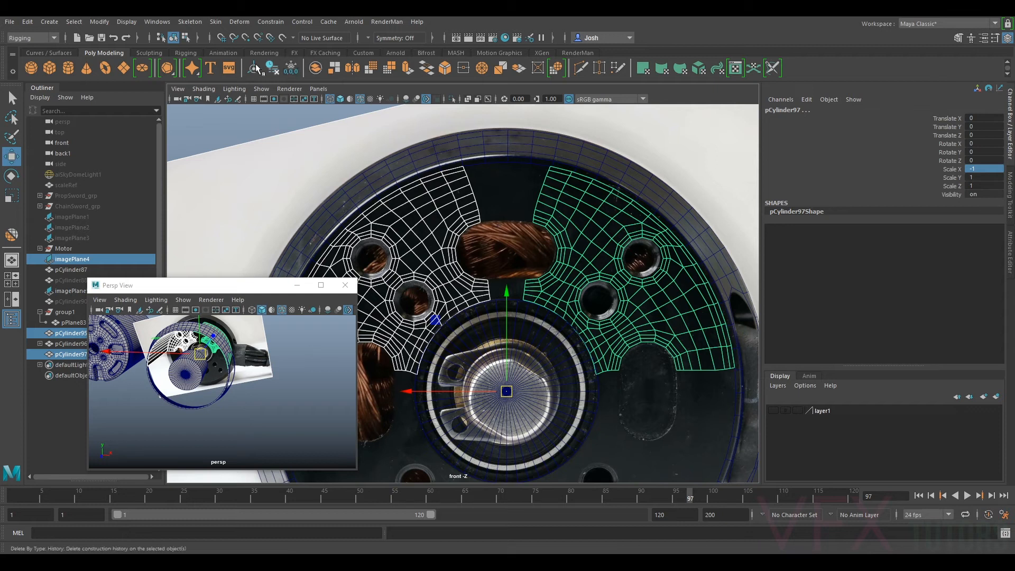
click(32, 37)
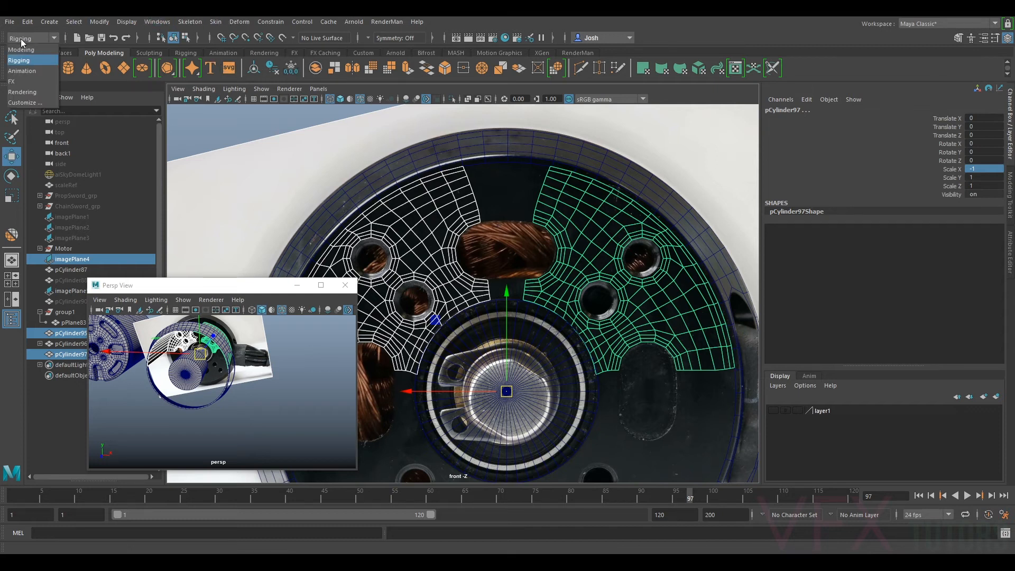
click(26, 42)
click(185, 22)
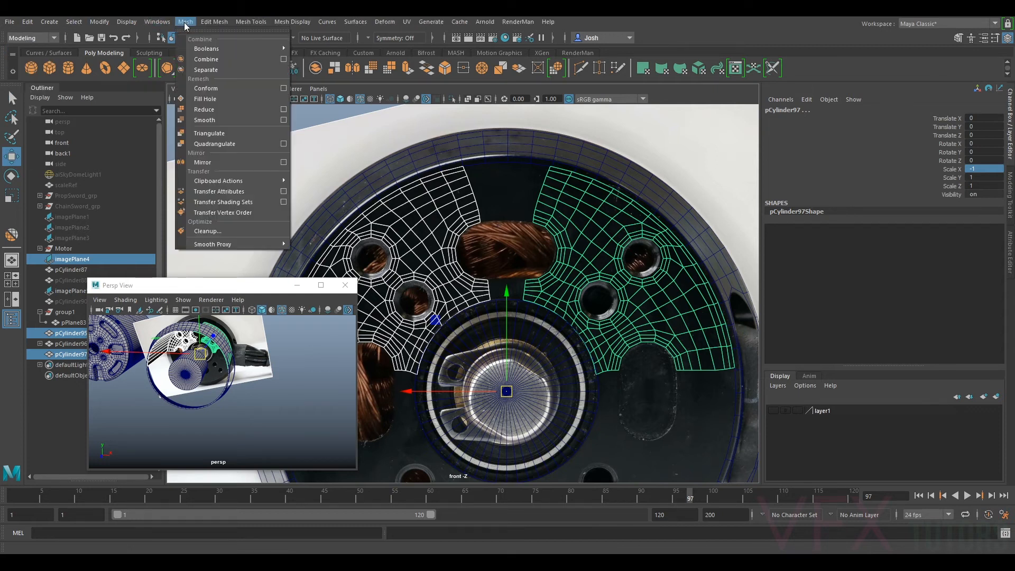
click(213, 58)
click(292, 68)
click(278, 70)
- Bridge the facing border edges of the two plate halves above the upper slot, using 3 divisions
alt+middle_drag(599, 291, 607, 220)
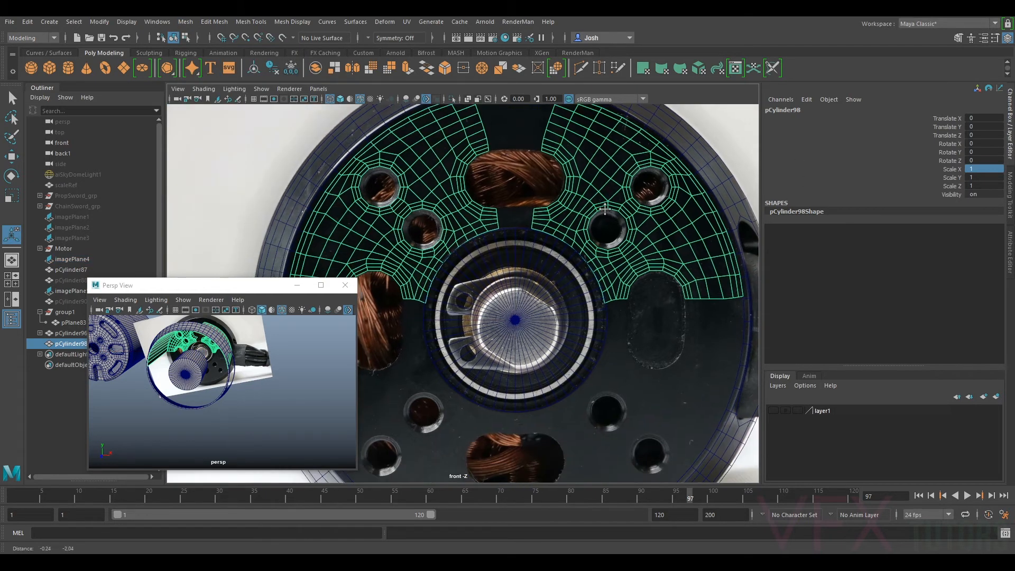
scroll(606, 220, up, 5)
key(q)
right_drag(664, 206, 640, 173)
alt+middle_drag(641, 174, 627, 198)
scroll(618, 202, up, 4)
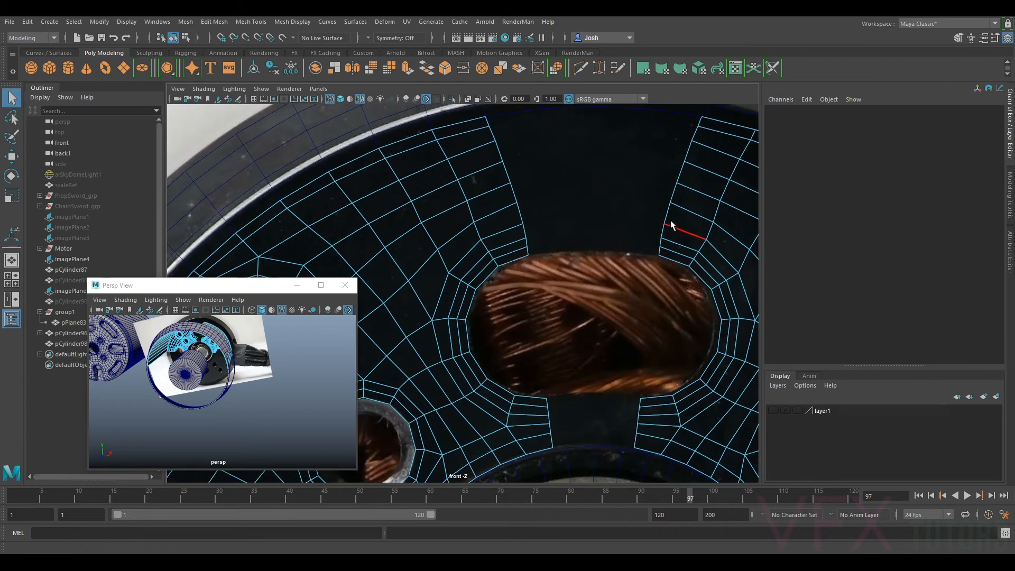
alt+middle_drag(671, 224, 615, 270)
click(645, 169)
shift+click(642, 178)
shift+click(635, 192)
shift+click(627, 219)
shift+click(619, 239)
shift+click(611, 264)
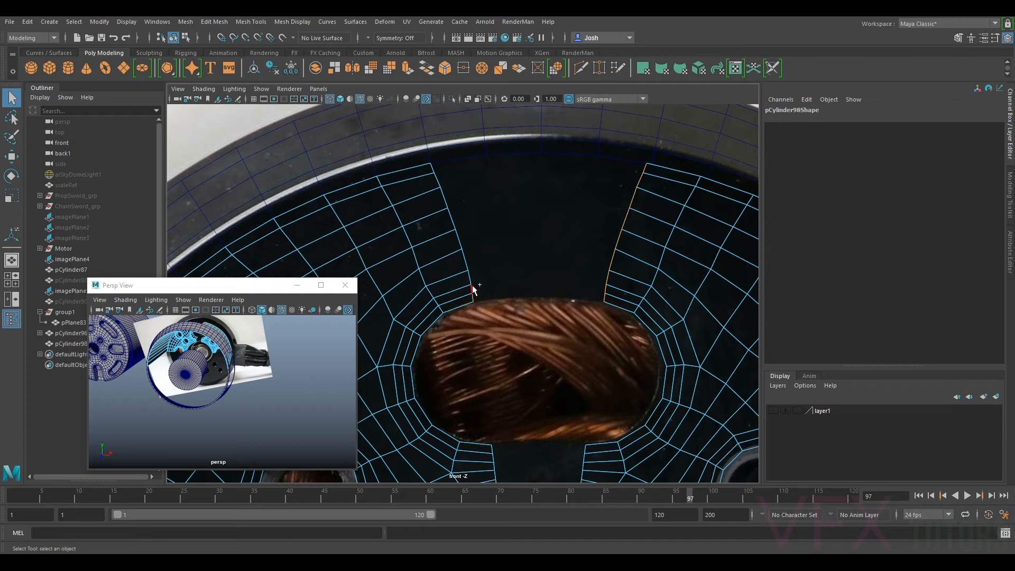
shift+click(457, 233)
shift+click(449, 213)
click(1010, 206)
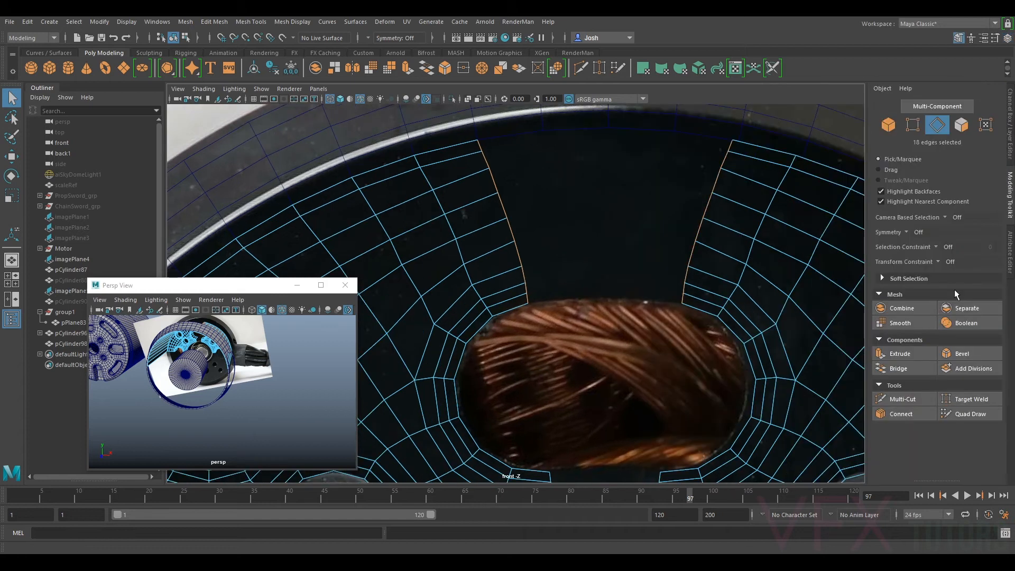
click(898, 369)
drag(773, 342, 793, 343)
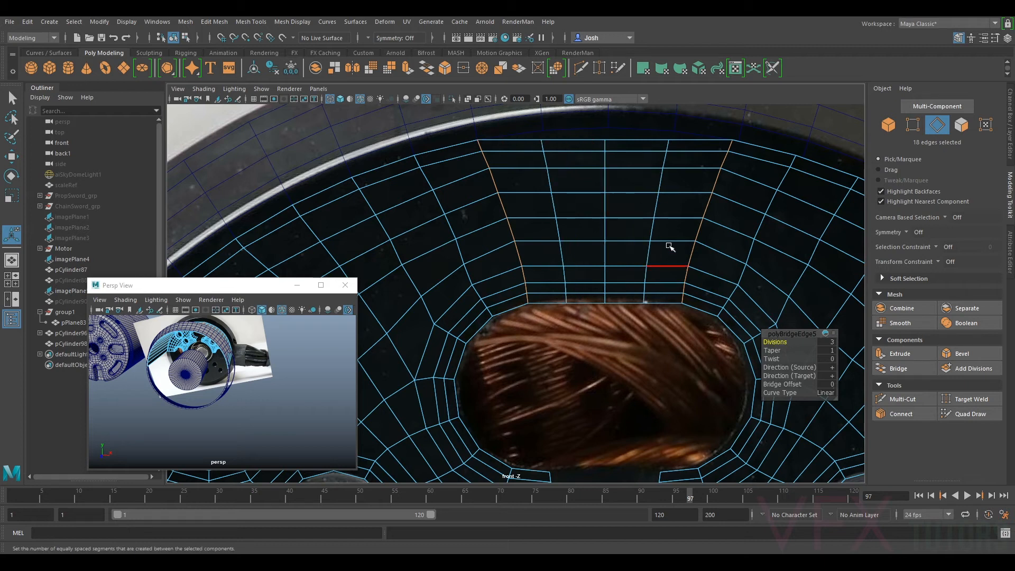
- Move the three intermediate edge loops of the bridge slightly upward so the strip follows the plate's circular curve
alt+middle_drag(680, 155, 684, 225)
double_click(552, 252)
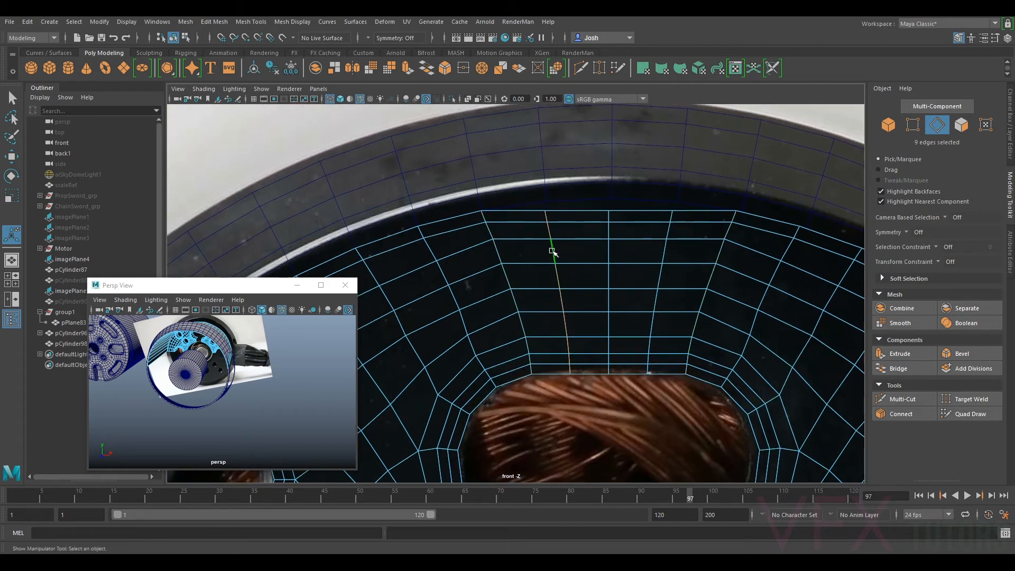
key(w)
drag(558, 293, 558, 288)
alt+middle_drag(591, 425, 600, 333)
scroll(598, 318, up, 1)
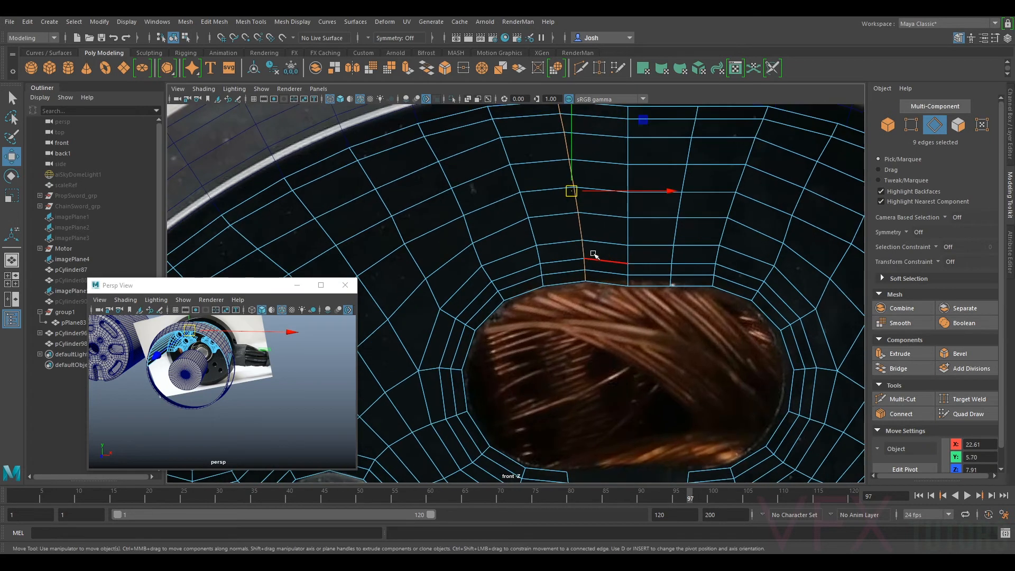
alt+middle_drag(658, 224, 635, 271)
double_click(607, 274)
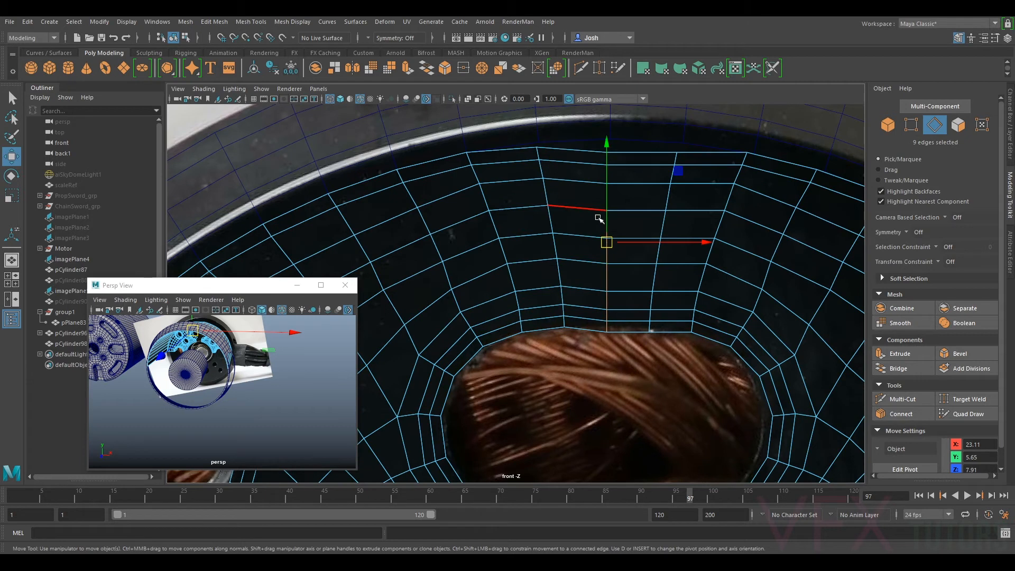
drag(609, 217, 608, 209)
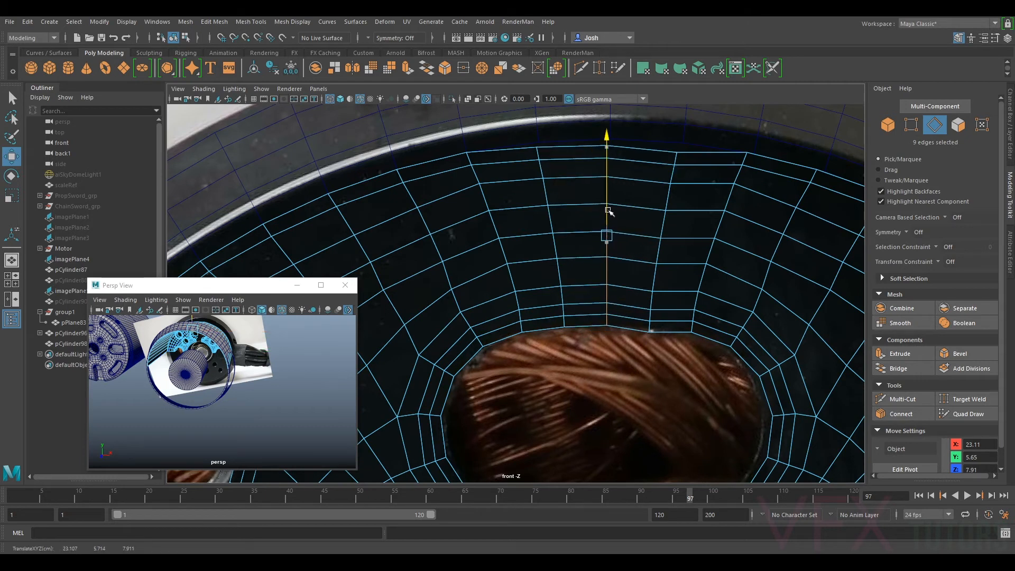
double_click(653, 296)
drag(664, 208, 665, 206)
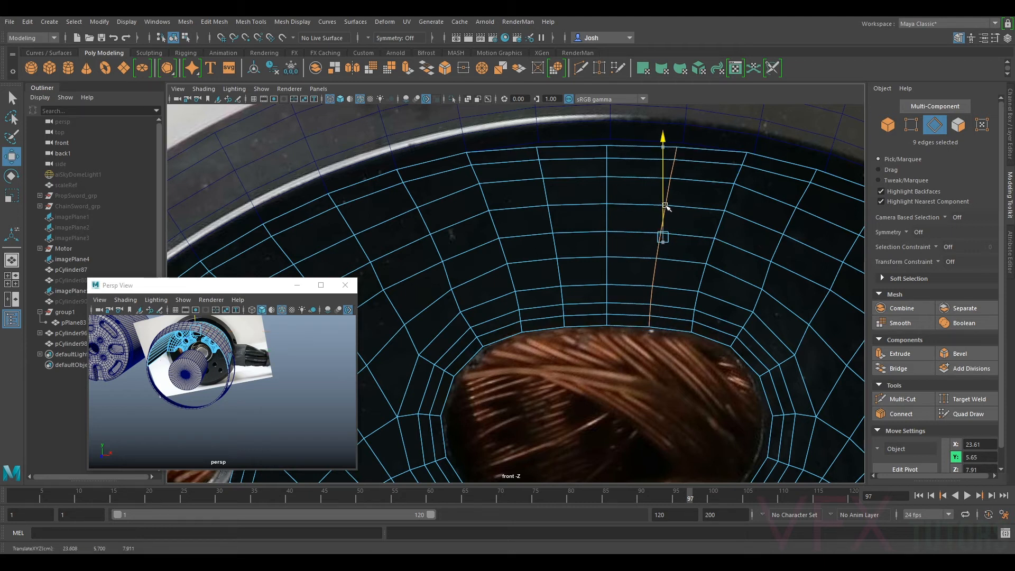
- Snap the three outer border vertices of the bridged strip above the upper slot to the rim ring's vertices
scroll(681, 275, down, 4)
scroll(682, 269, up, 6)
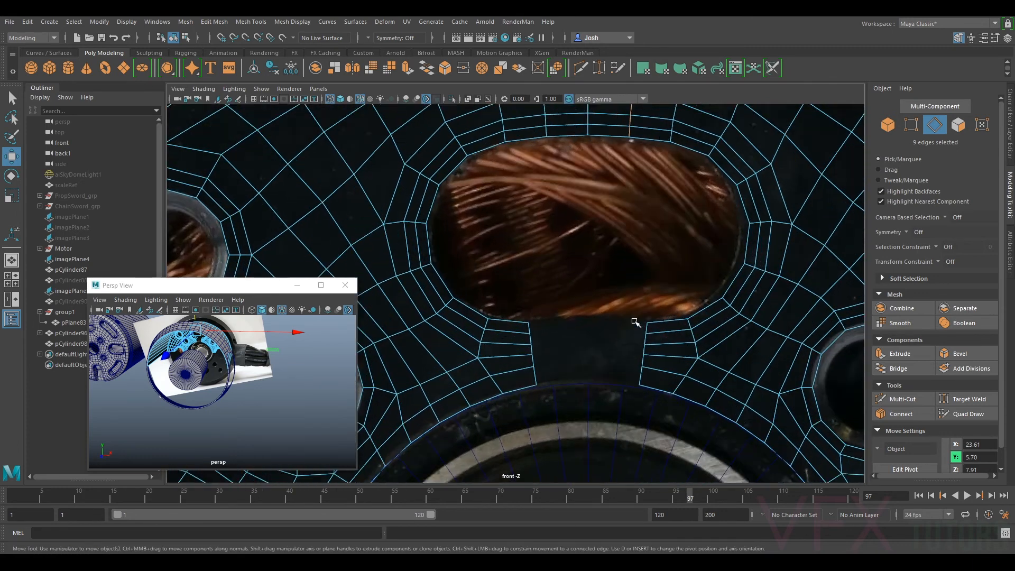
scroll(636, 322, down, 3)
scroll(661, 232, up, 6)
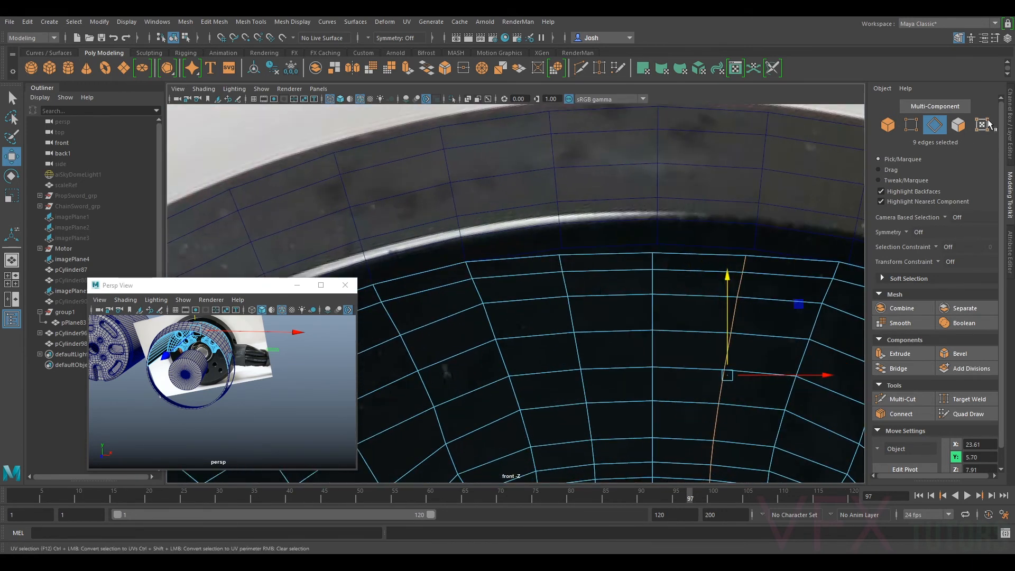
click(889, 125)
click(911, 125)
click(566, 263)
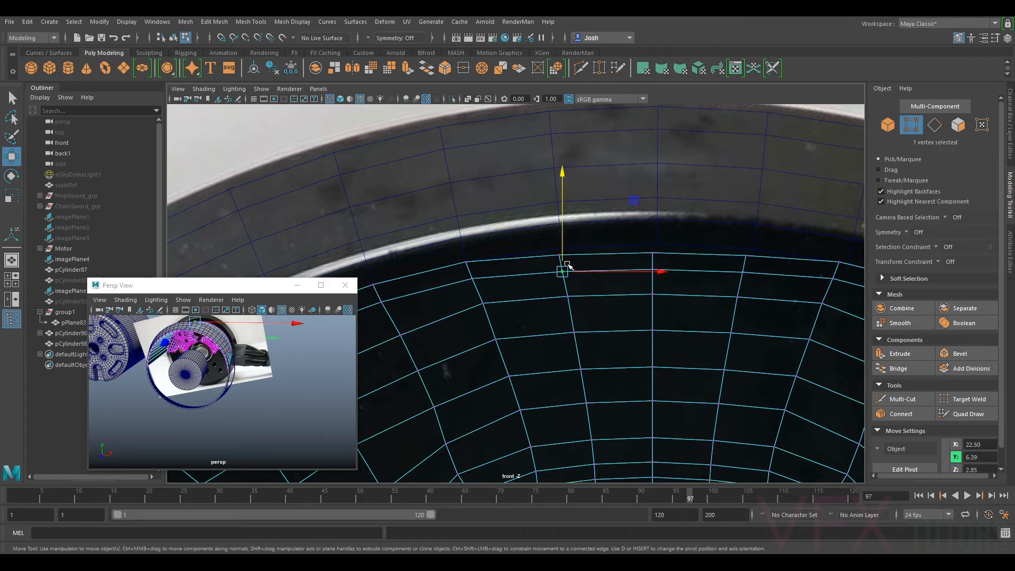
click(577, 256)
key(v)
drag(560, 255, 563, 247)
click(654, 255)
drag(655, 252, 657, 245)
click(745, 256)
drag(743, 259, 754, 249)
- Snap the first four outer border vertices of the mirrored half, from the bridge's corner onward, to the rim ring
alt+middle_drag(800, 227, 649, 214)
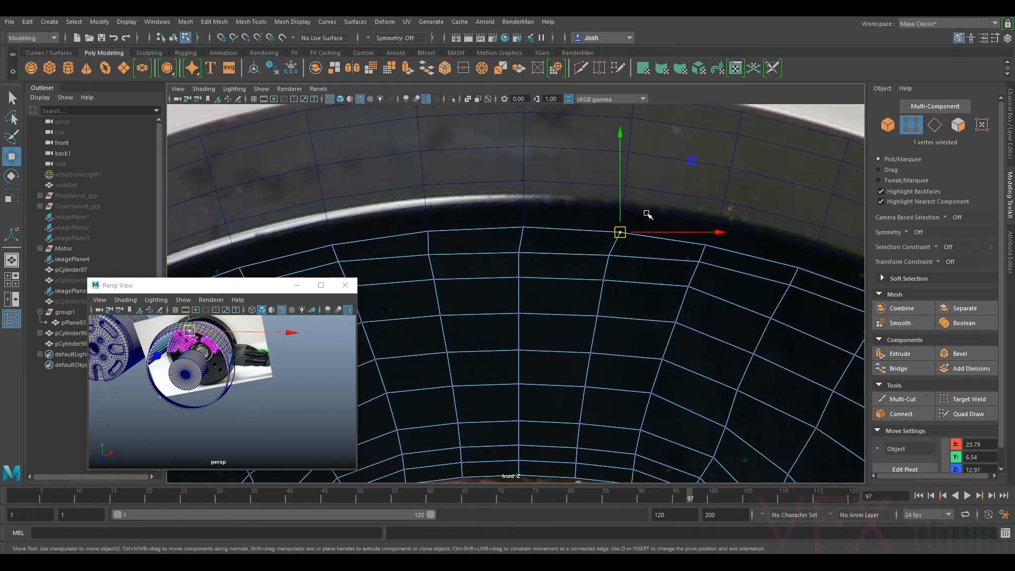
click(707, 246)
drag(707, 247, 715, 247)
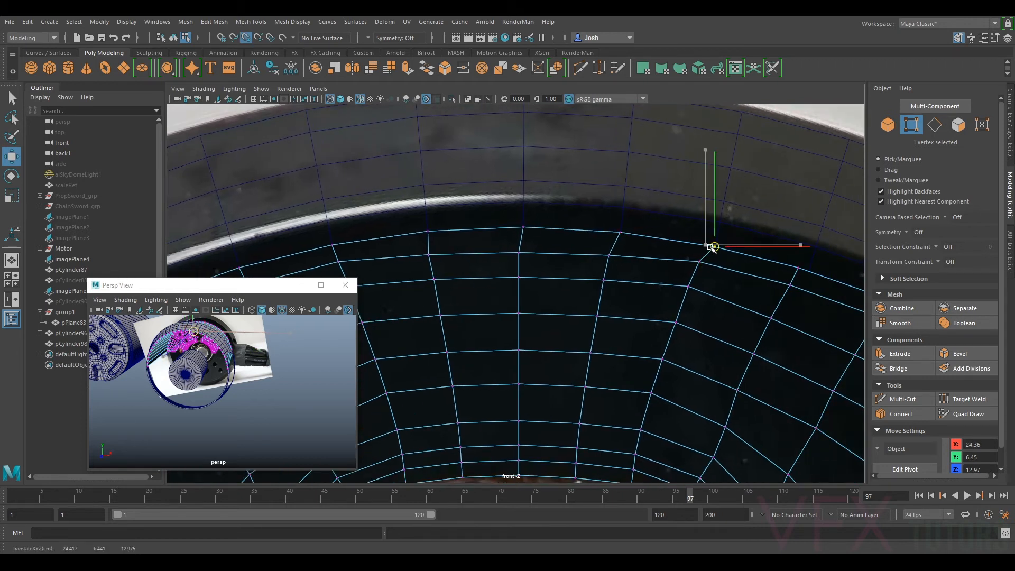
alt+middle_drag(834, 279, 669, 220)
click(635, 214)
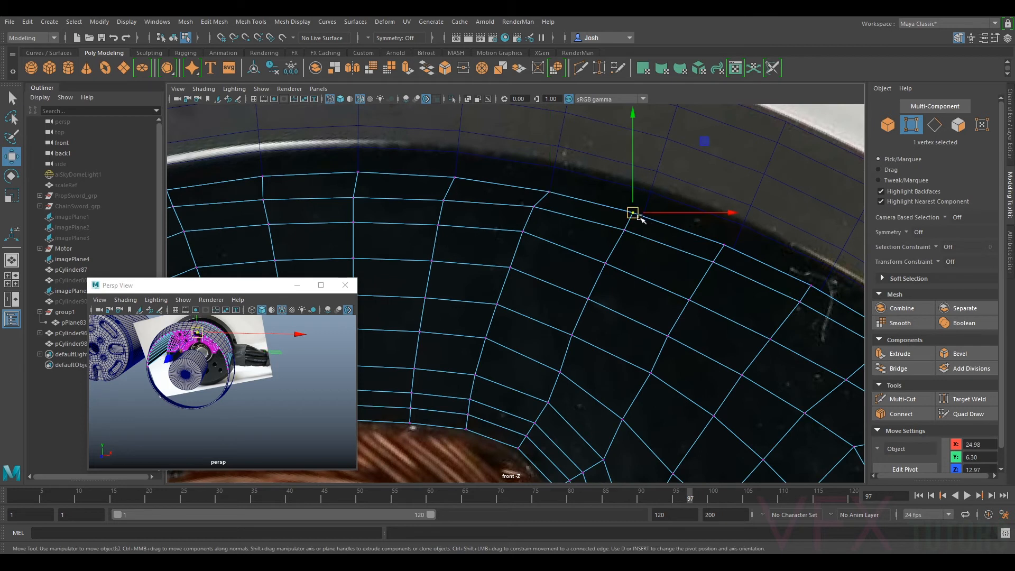
drag(635, 214, 733, 248)
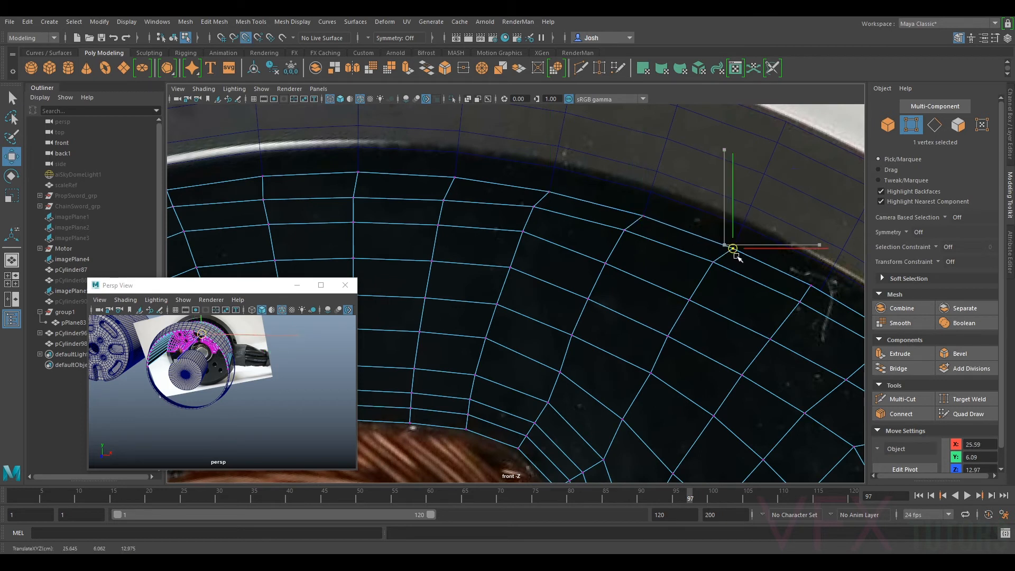
click(805, 288)
alt+middle_drag(820, 290, 564, 204)
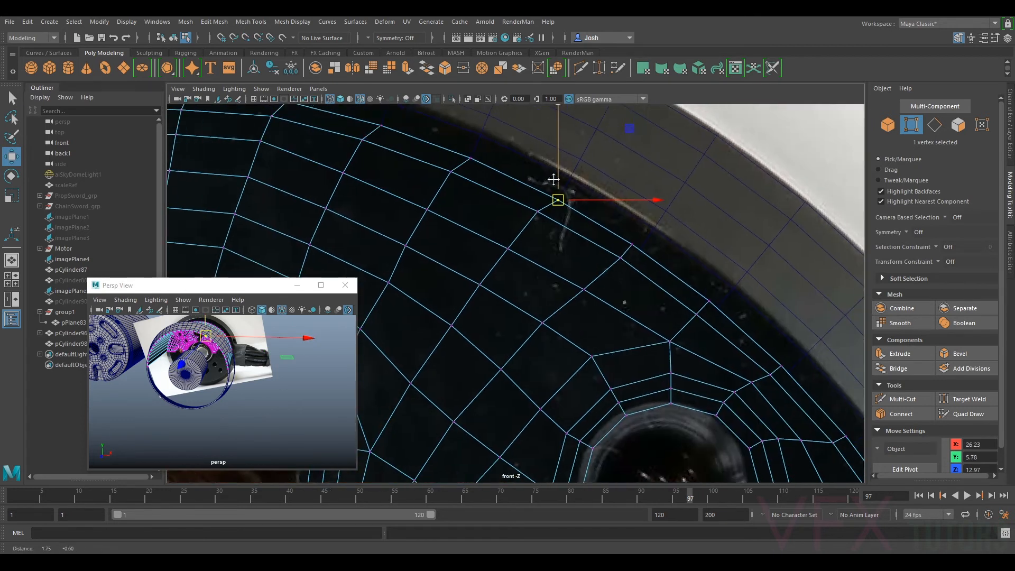
- Snap the four outer border vertices beside the mirrored half's outer bolt hole to the rim ring's vertices
click(631, 245)
key(v)
drag(631, 246, 636, 252)
click(706, 302)
key(v)
middle_drag(772, 365, 569, 219)
click(625, 285)
key(v)
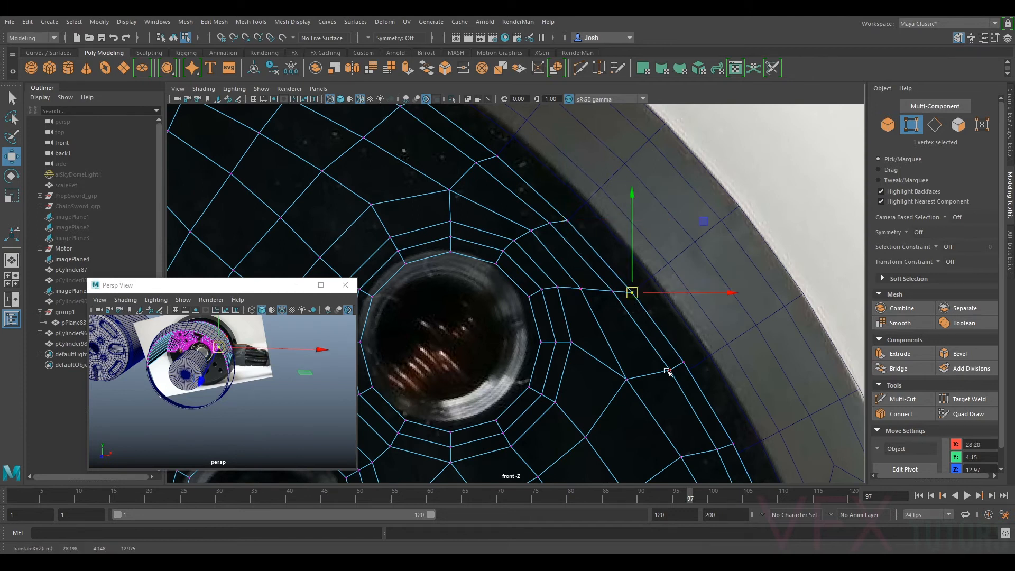
middle_drag(681, 367, 687, 370)
alt+middle_drag(750, 372, 703, 211)
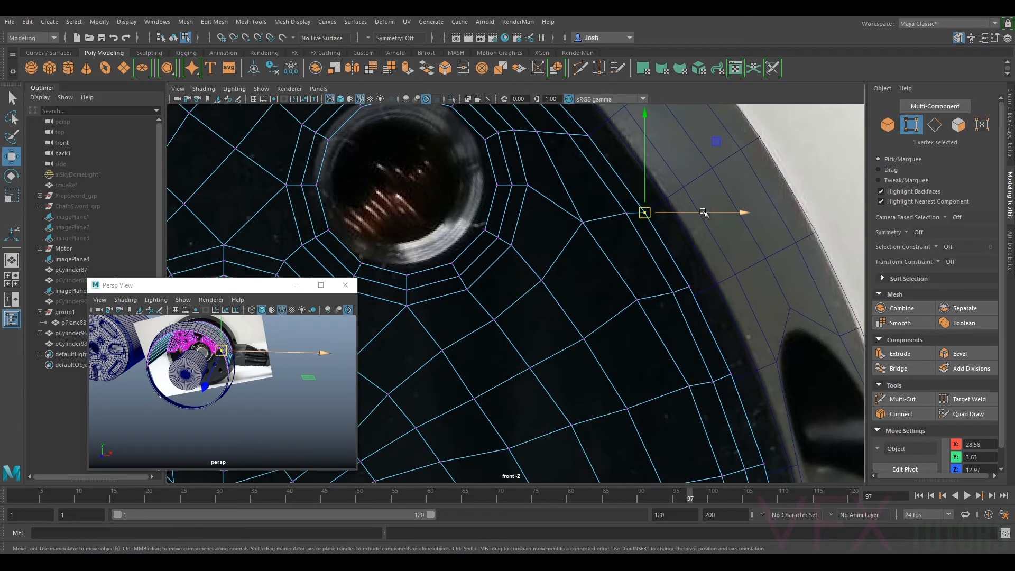
- Snap the mirrored half's remaining outer border vertices, down to its lower corner, to the rim ring's vertices
middle_drag(691, 288, 733, 380)
alt+middle_drag(736, 299, 665, 177)
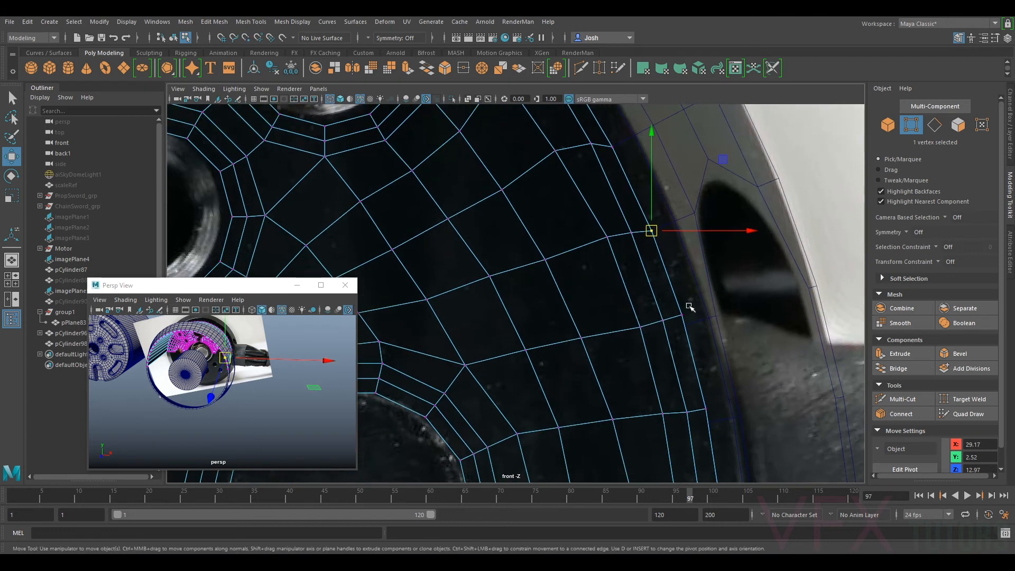
click(681, 316)
drag(682, 317, 685, 325)
click(709, 411)
alt+middle_drag(781, 381, 746, 193)
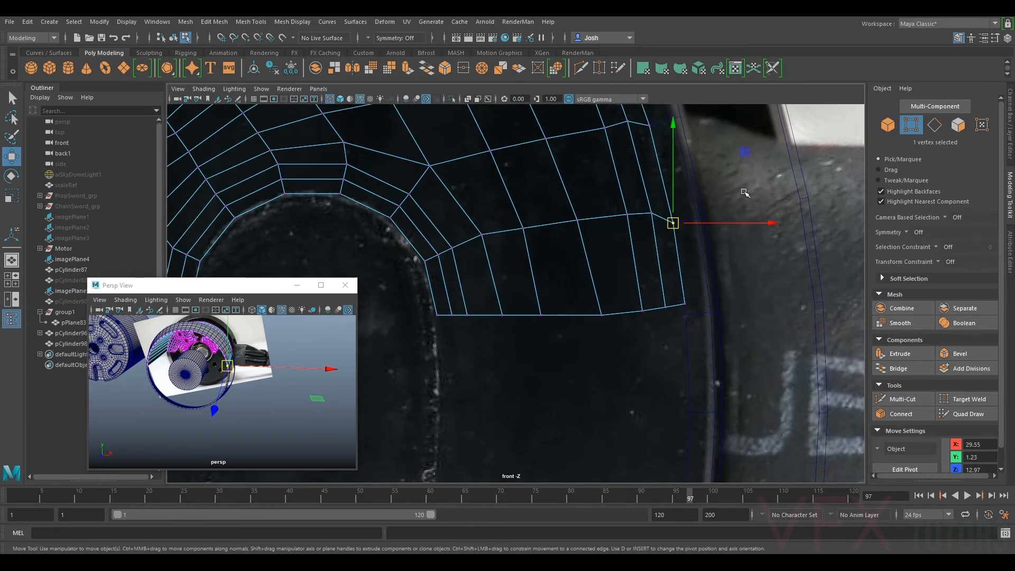
click(686, 305)
drag(686, 305, 687, 313)
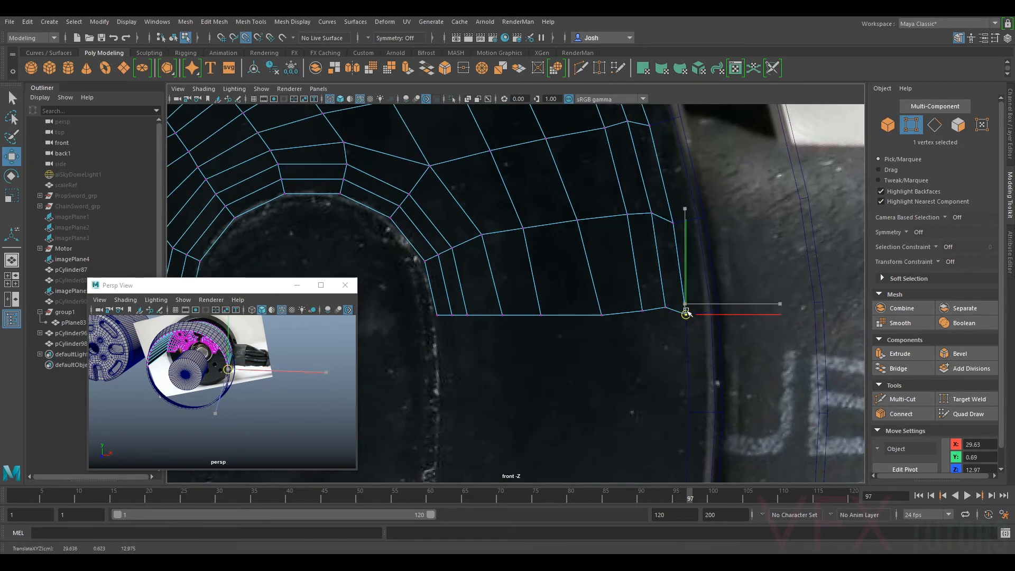
- Move the first two vertices of the second row above the upper slot closer to the outer border
scroll(674, 281, down, 8)
alt+middle_drag(460, 249, 661, 270)
scroll(529, 270, up, 1)
alt+middle_drag(528, 269, 536, 271)
scroll(677, 249, up, 6)
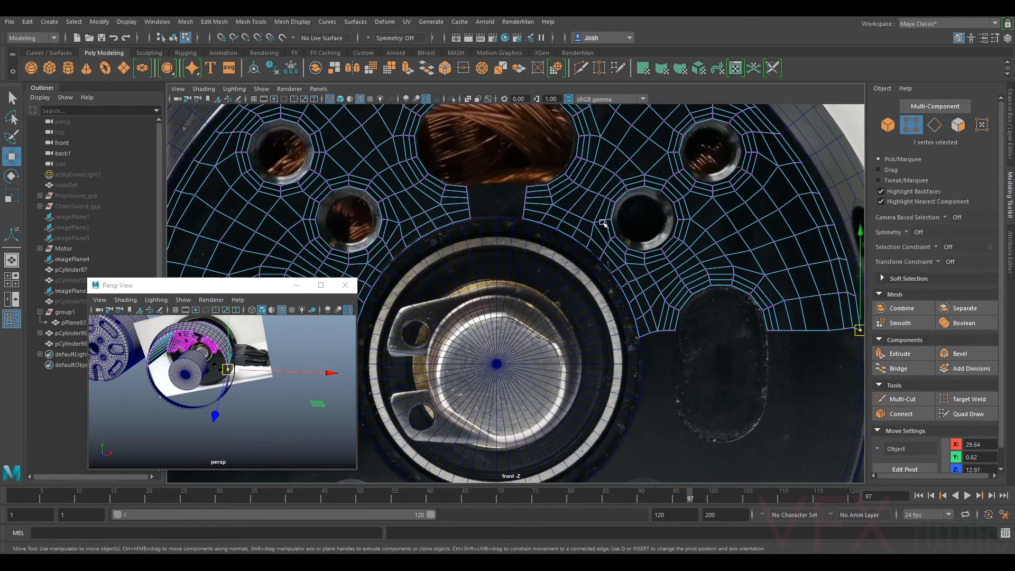
scroll(608, 259, up, 3)
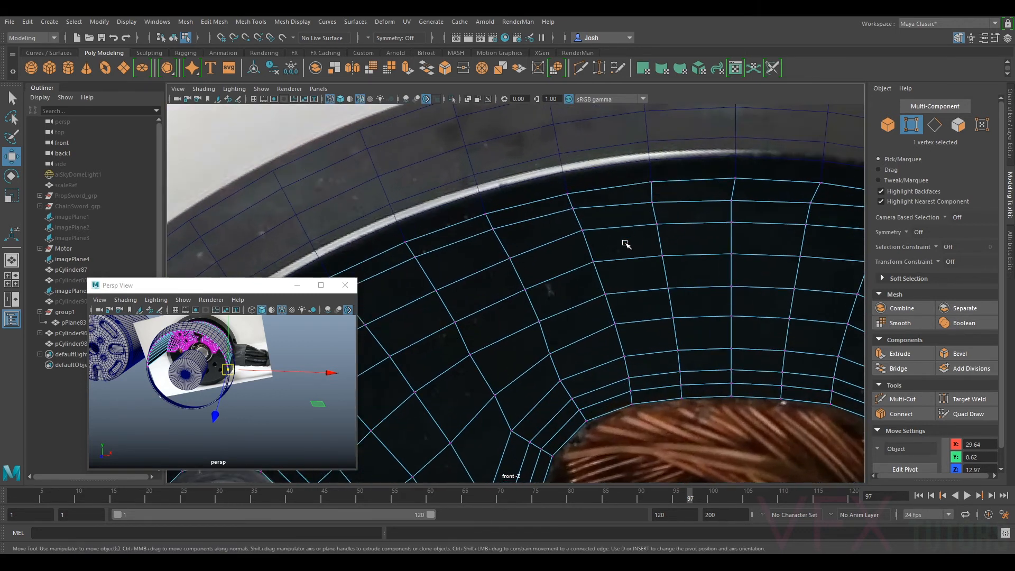
click(575, 269)
scroll(582, 265, up, 2)
drag(599, 257, 601, 248)
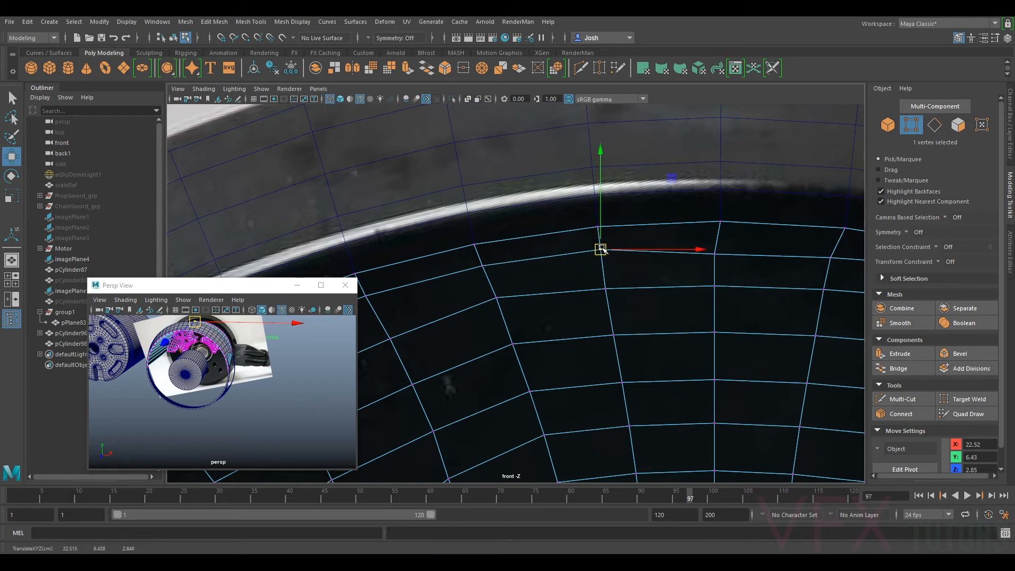
click(718, 254)
drag(719, 254, 726, 247)
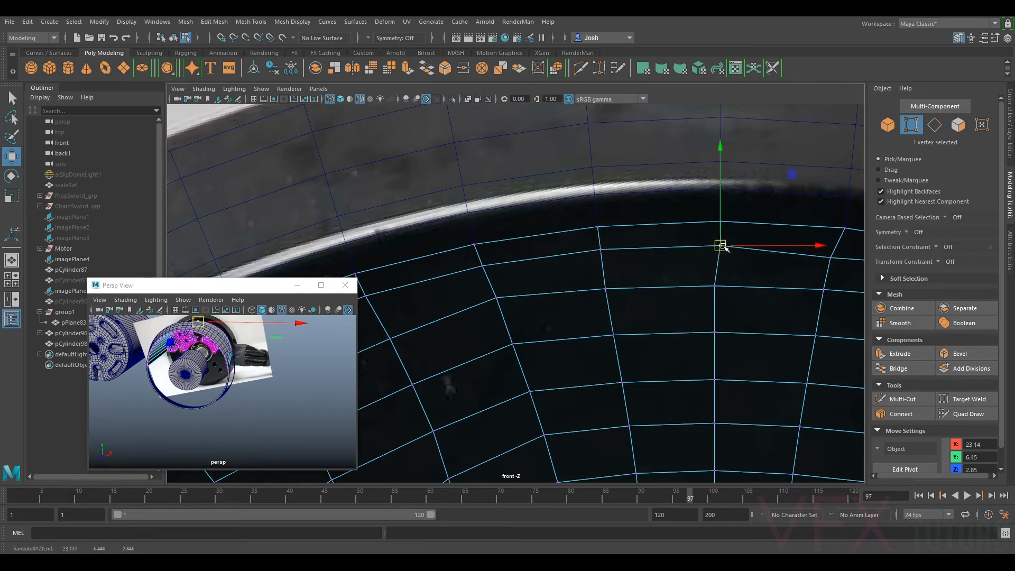
- Move the next four second-row vertices of the mirrored half outward so the row runs evenly along the outer border
alt+middle_drag(797, 250, 558, 247)
click(593, 256)
drag(595, 258, 605, 252)
click(712, 263)
drag(713, 264, 716, 264)
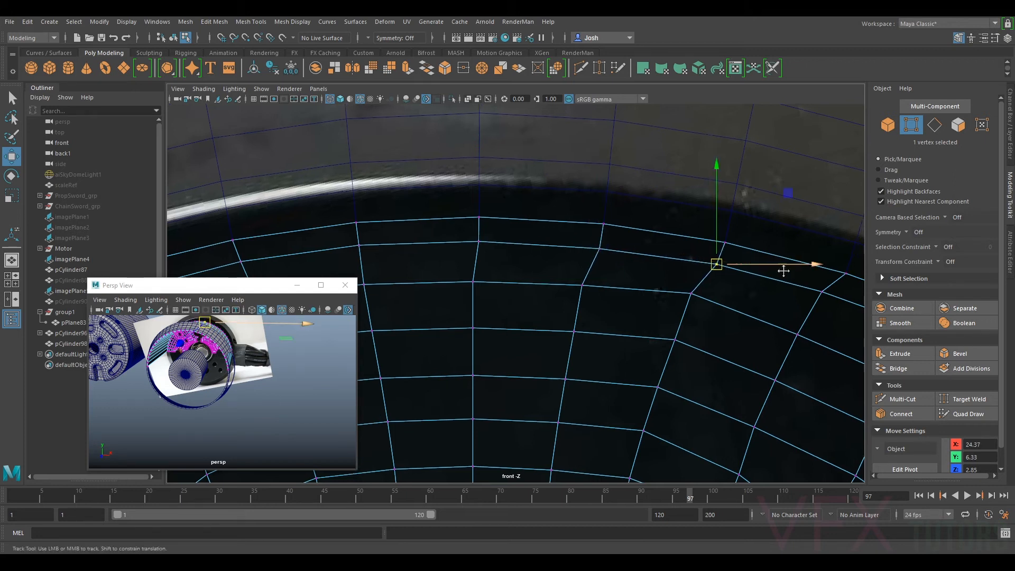
alt+middle_drag(782, 270, 614, 231)
click(638, 238)
drag(639, 239, 652, 241)
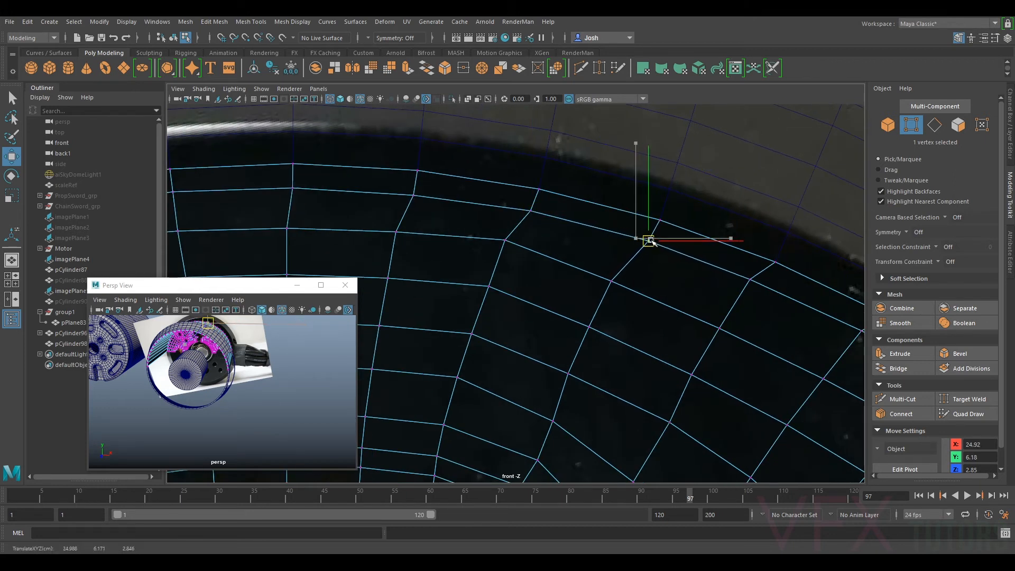
click(750, 279)
alt+middle_drag(784, 274, 663, 220)
drag(631, 225, 646, 230)
- Reposition the second-row vertices around the outer bolt hole of the mirrored half to follow the outer border
scroll(678, 267, down, 8)
scroll(677, 267, up, 3)
scroll(589, 226, up, 3)
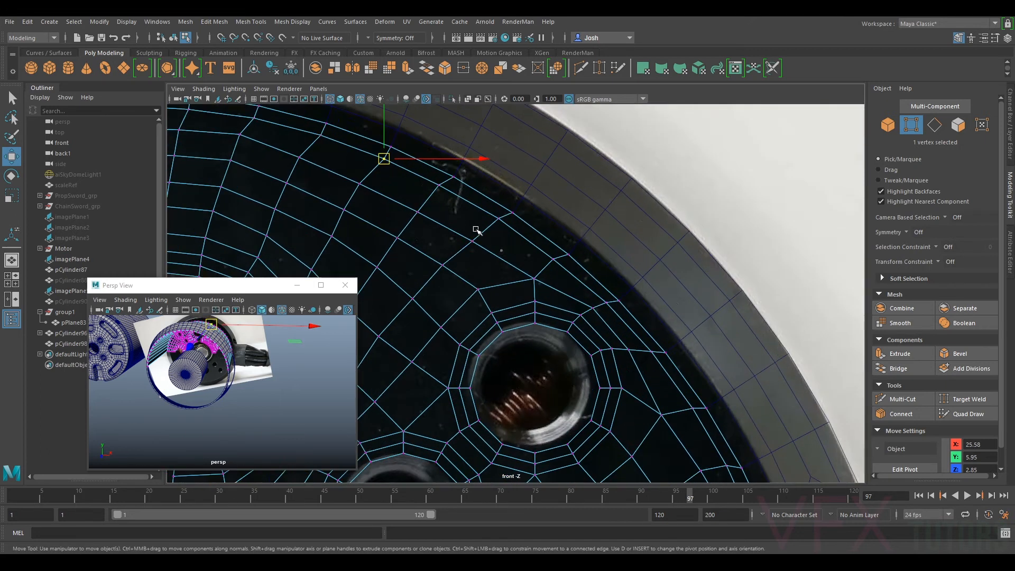
drag(441, 186, 558, 262)
drag(603, 304, 647, 299)
scroll(624, 309, up, 3)
click(640, 294)
alt+middle_drag(686, 322, 589, 205)
click(617, 260)
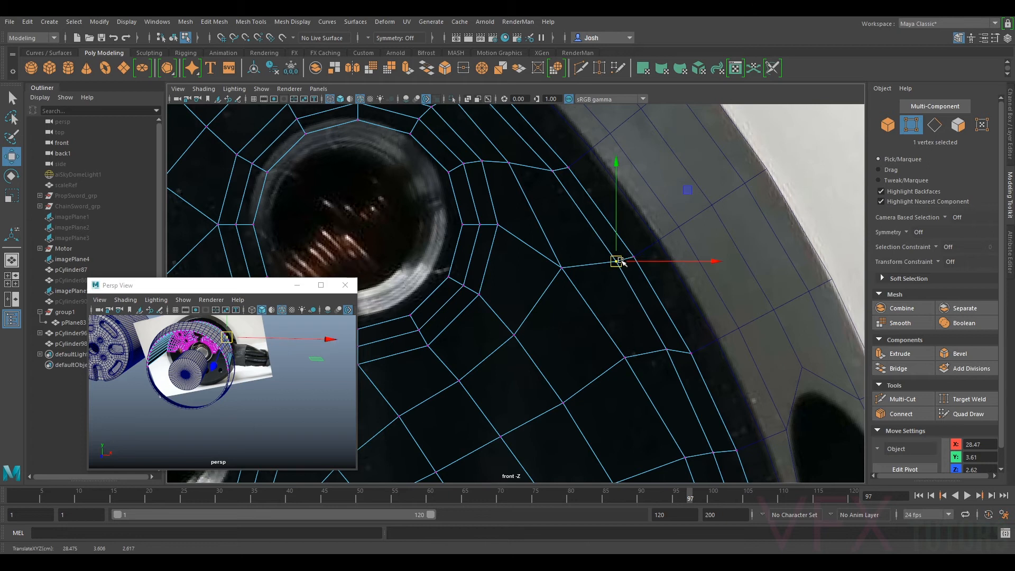
- Adjust the second- and third-row vertices just below the mirrored half's outer bolt hole to even the spacing along the border
alt+middle_drag(658, 328, 581, 221)
click(602, 258)
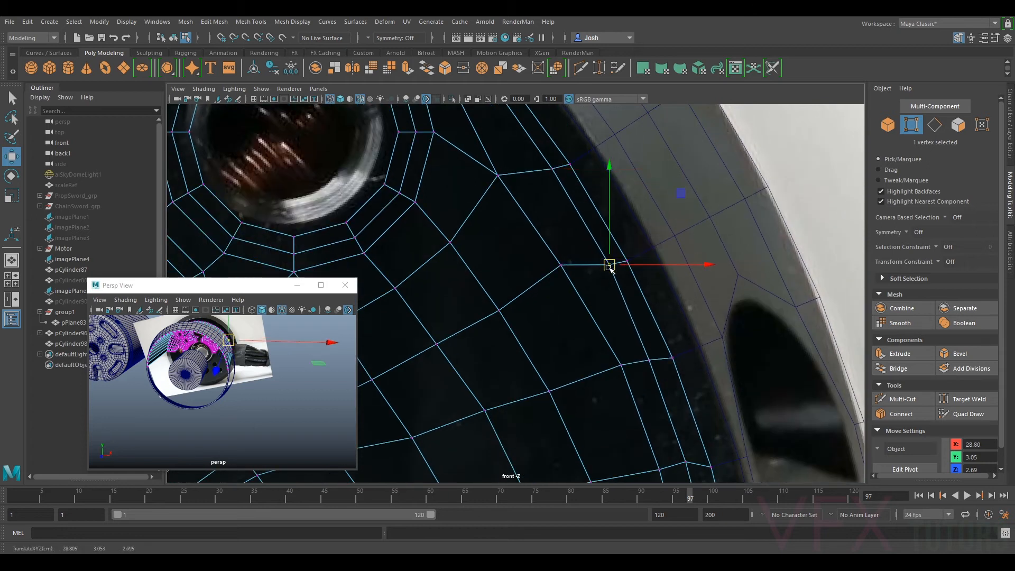
alt+middle_drag(604, 260, 487, 173)
drag(487, 173, 504, 195)
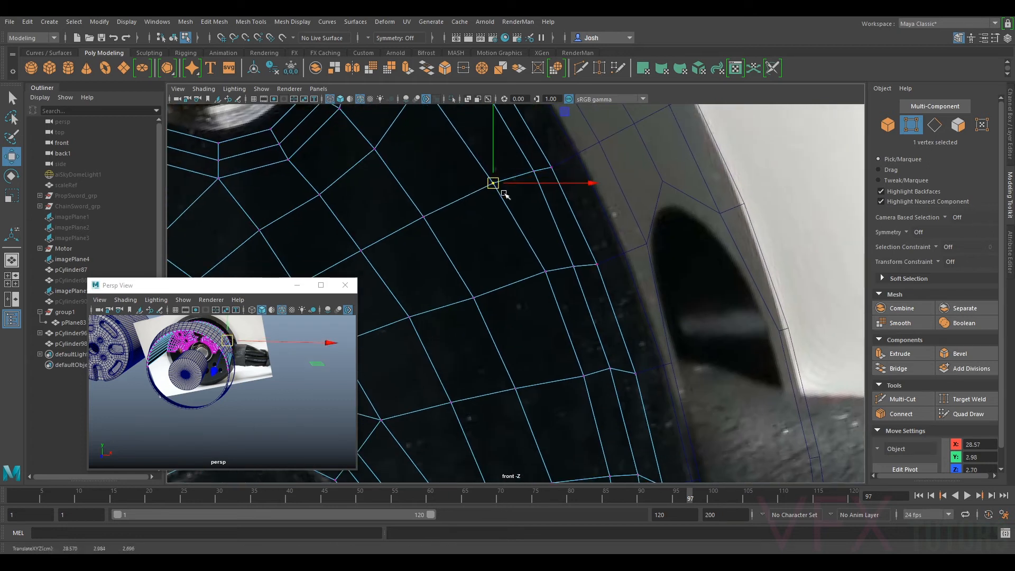
click(575, 268)
drag(575, 268, 580, 271)
- Adjust the last inner-row vertices down to the mirrored half's lower edge so they run parallel to the outer border
alt+middle_drag(623, 322, 598, 194)
click(586, 240)
drag(589, 232, 589, 240)
click(614, 348)
drag(613, 350, 587, 358)
alt+middle_drag(587, 357, 617, 272)
click(637, 321)
drag(638, 322, 639, 324)
- Switch to object mode, add the face plate to a new display layer, and set the layer's colour to green
scroll(651, 275, down, 5)
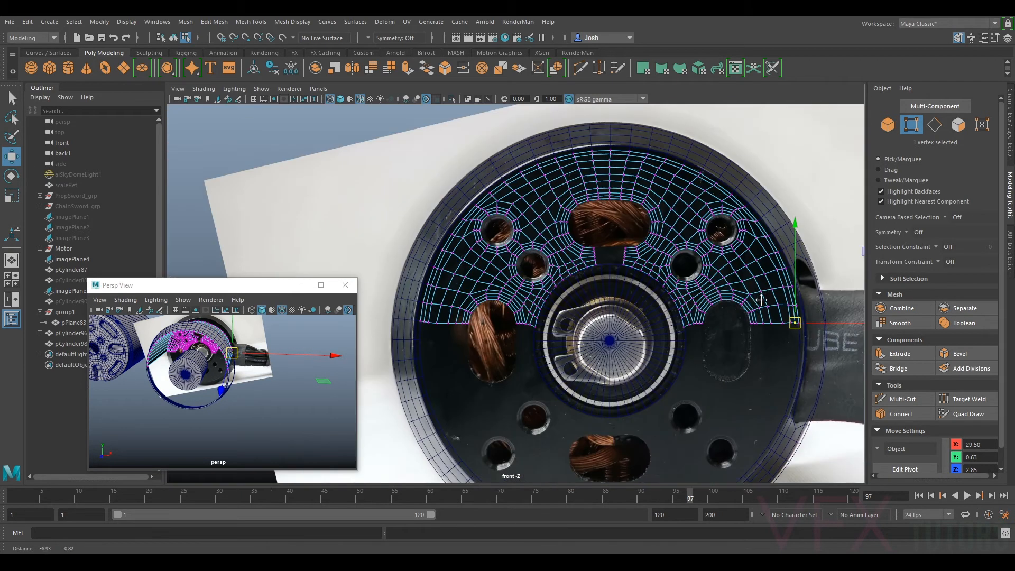
alt+middle_drag(627, 228, 532, 290)
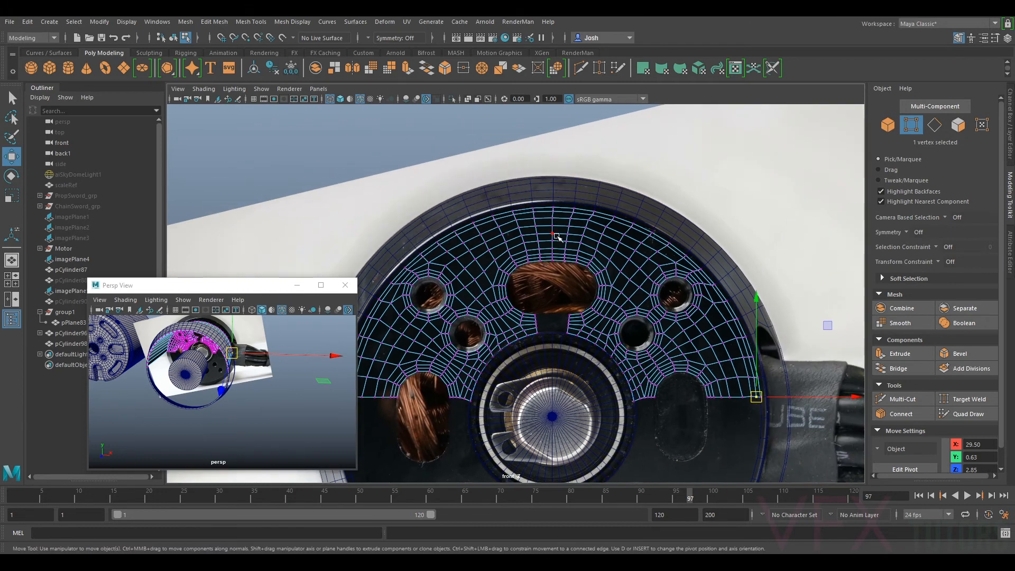
scroll(561, 226, up, 3)
right_drag(560, 211, 547, 189)
click(889, 124)
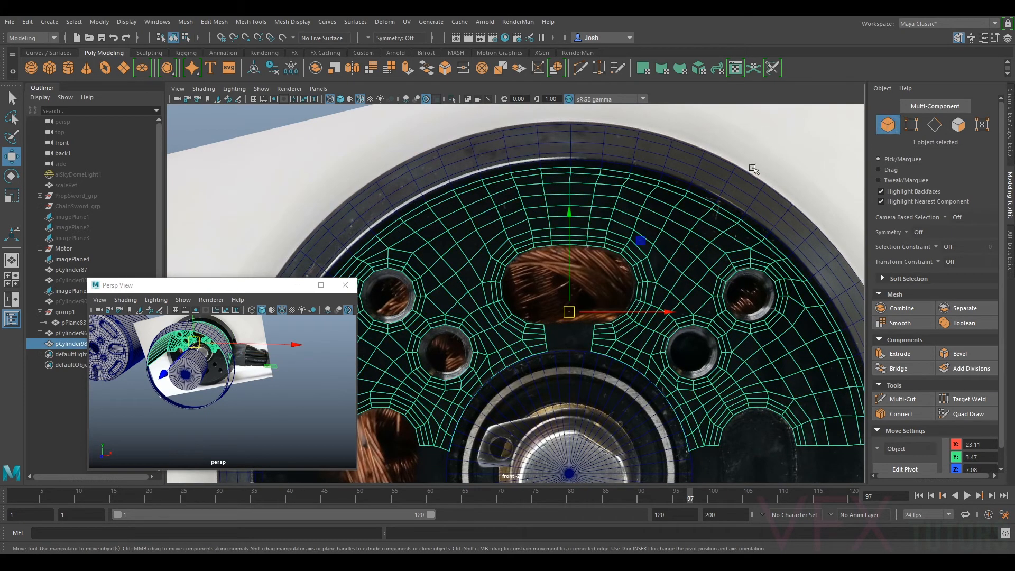
click(1011, 141)
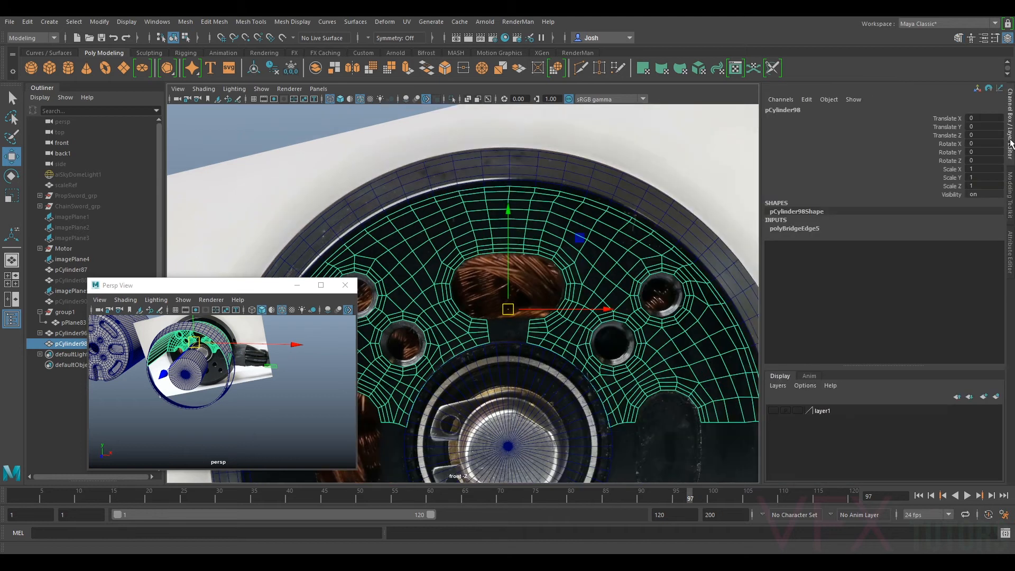
click(996, 397)
double_click(808, 411)
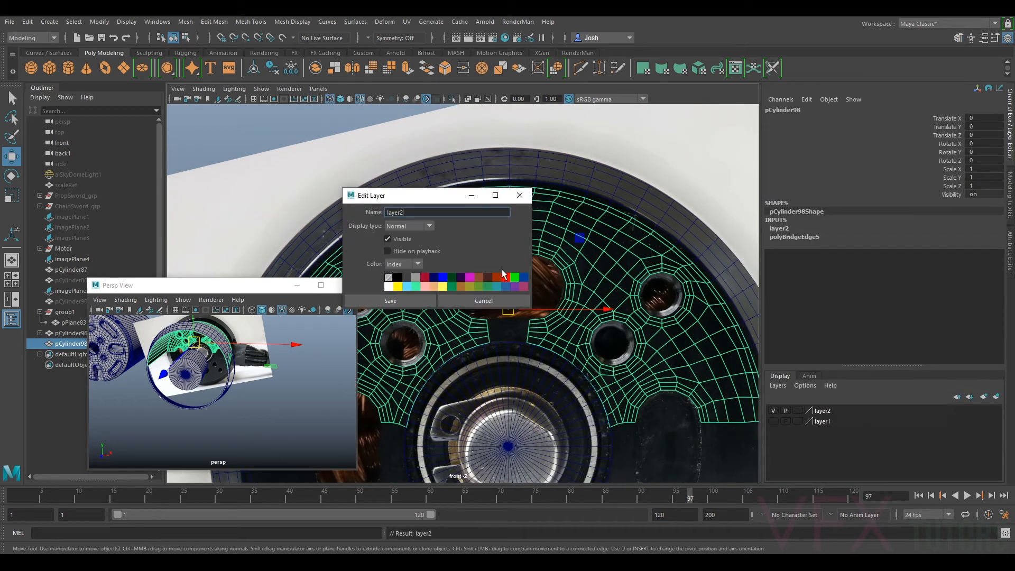
click(391, 300)
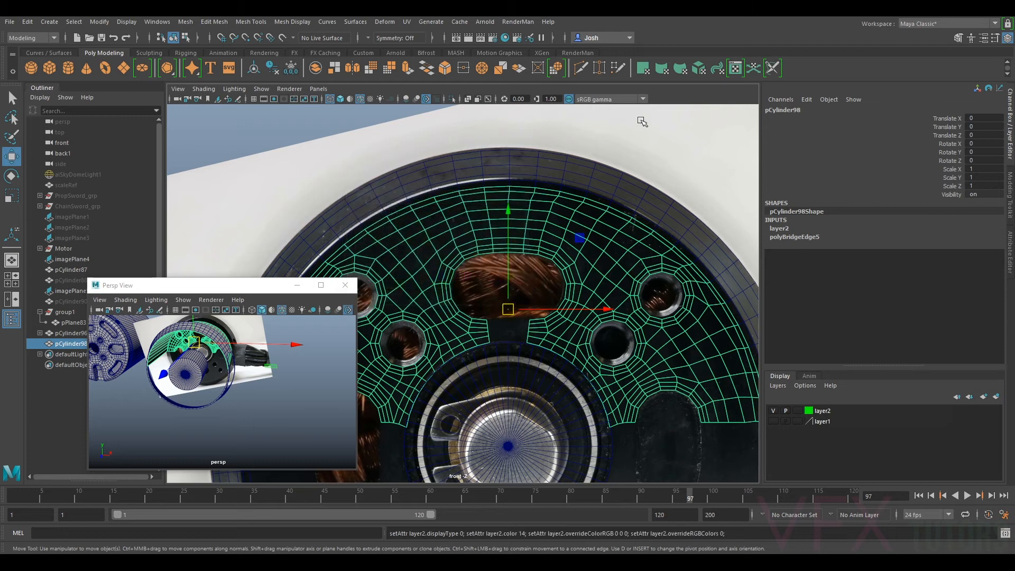
click(650, 164)
click(609, 261)
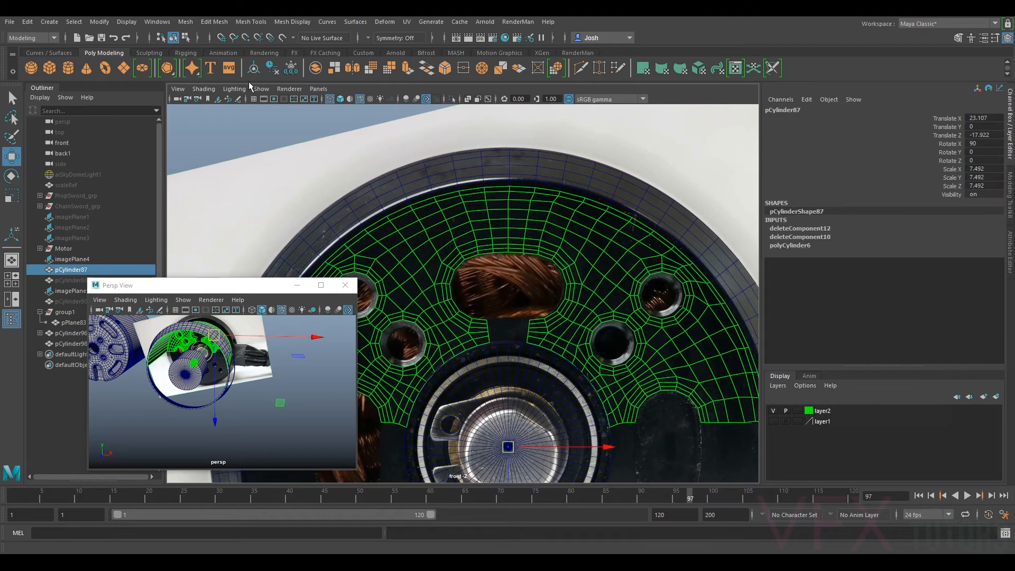
click(147, 53)
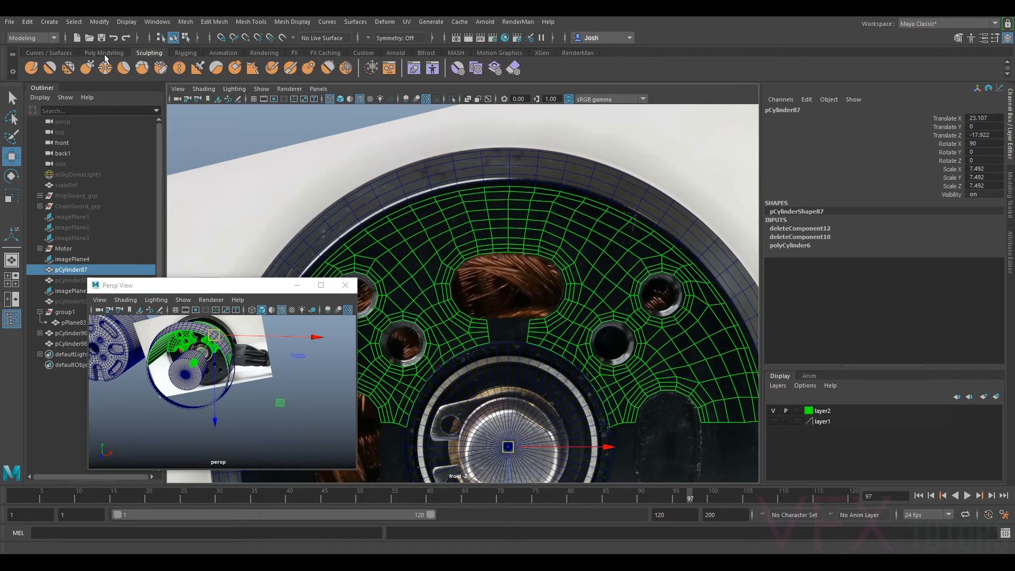
click(69, 68)
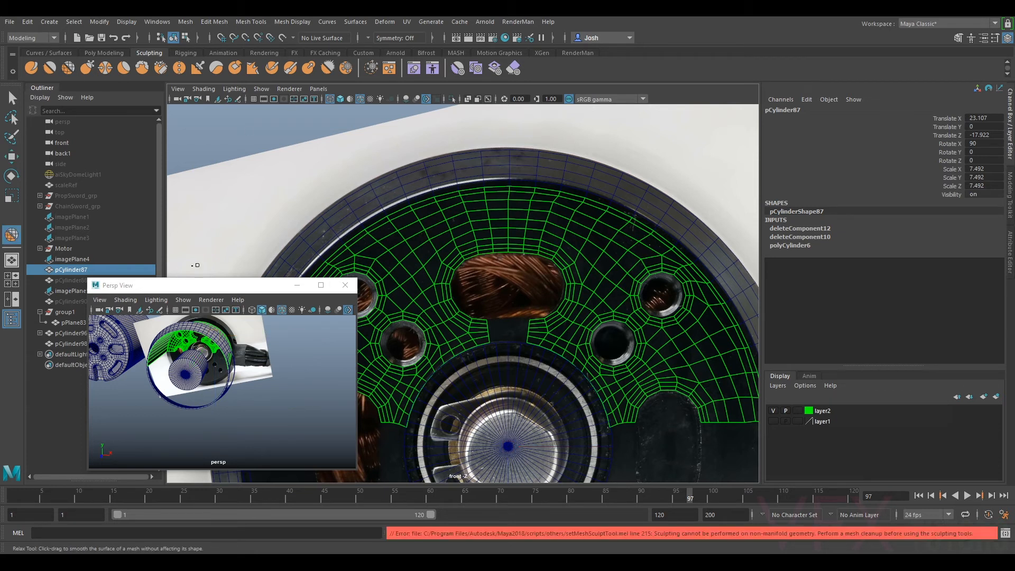
scroll(559, 244, down, 3)
key(q)
- Select the face plate, isolate it in the front view, and activate the Relax sculpting tool on it
click(483, 264)
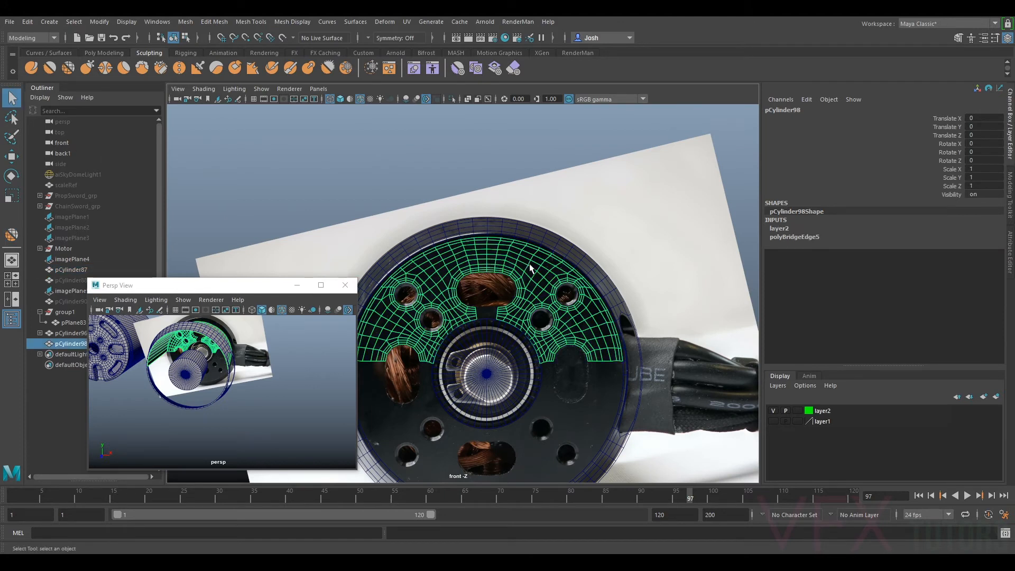
scroll(508, 265, up, 3)
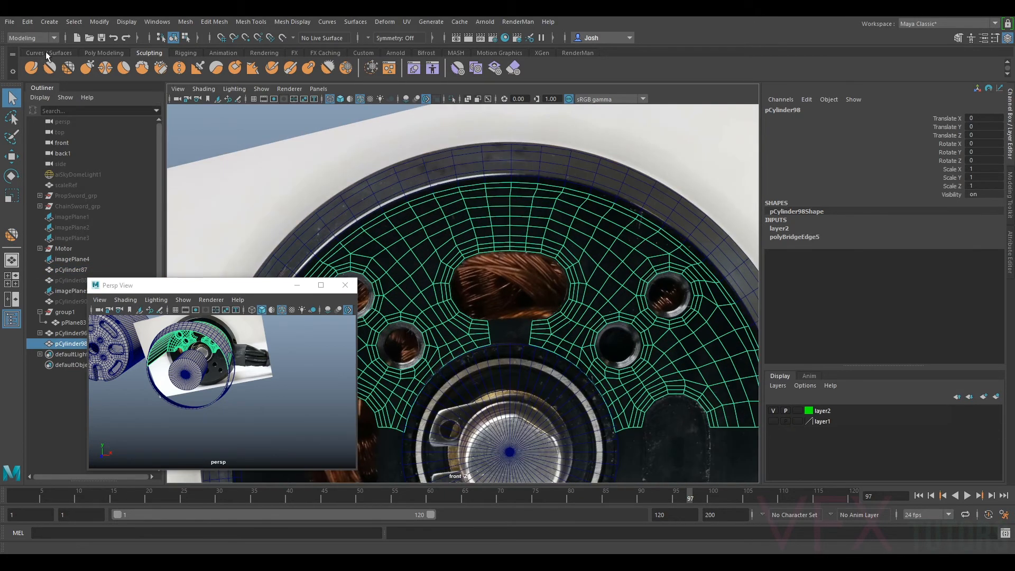
click(68, 68)
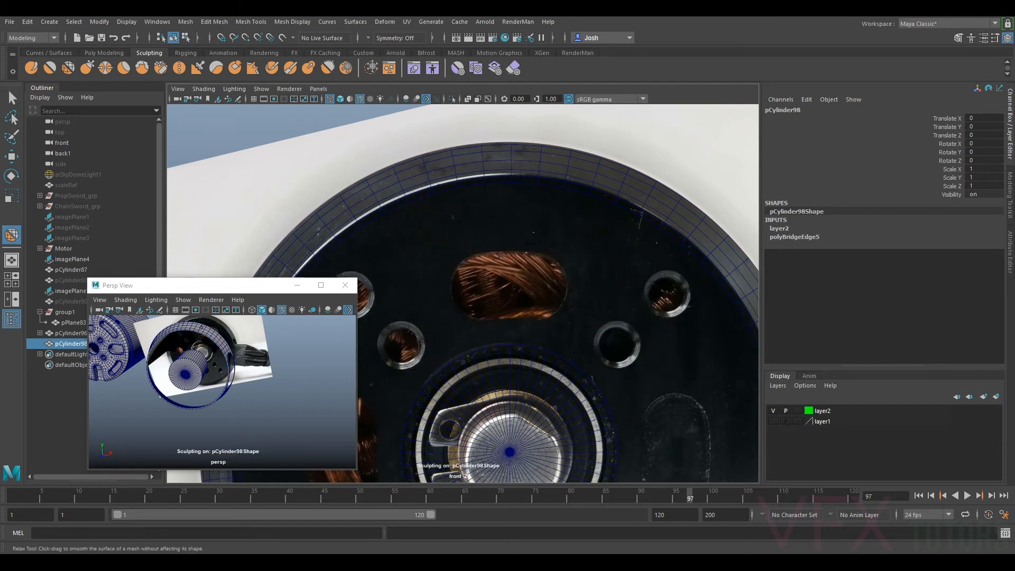
scroll(533, 233, up, 3)
scroll(585, 222, down, 6)
key(q)
key(ctrl+1)
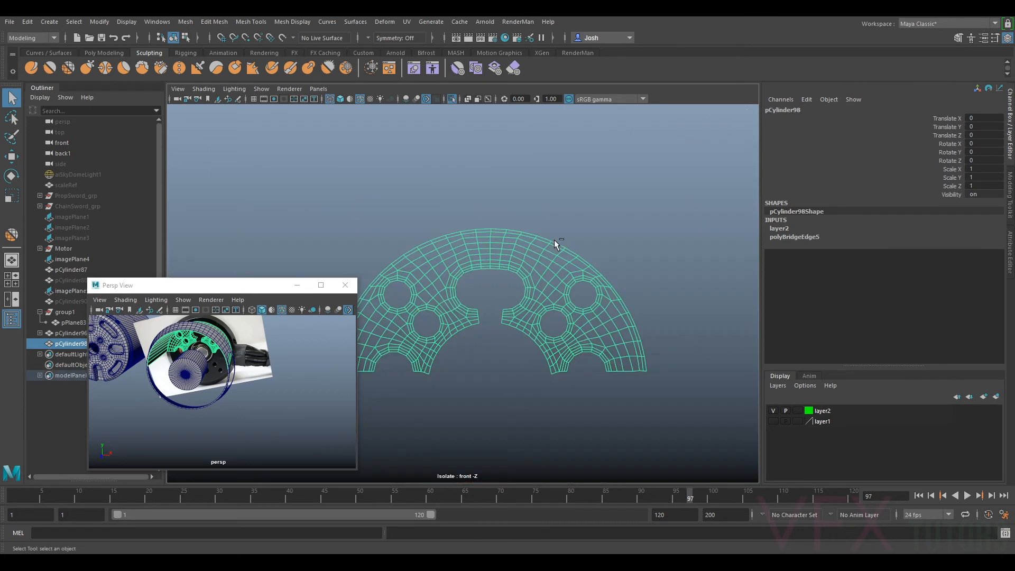
scroll(568, 262, up, 3)
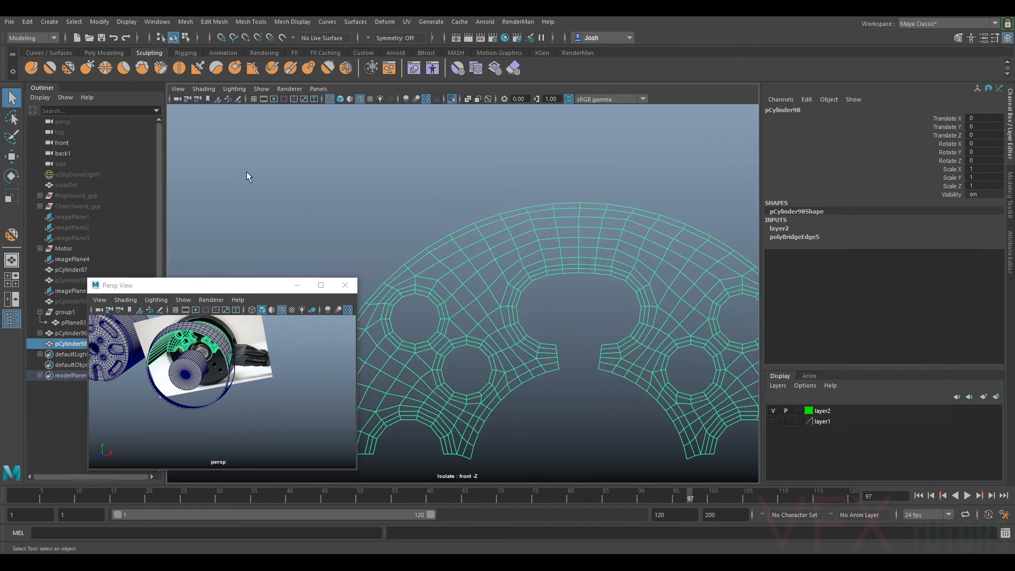
click(67, 67)
scroll(586, 241, up, 1)
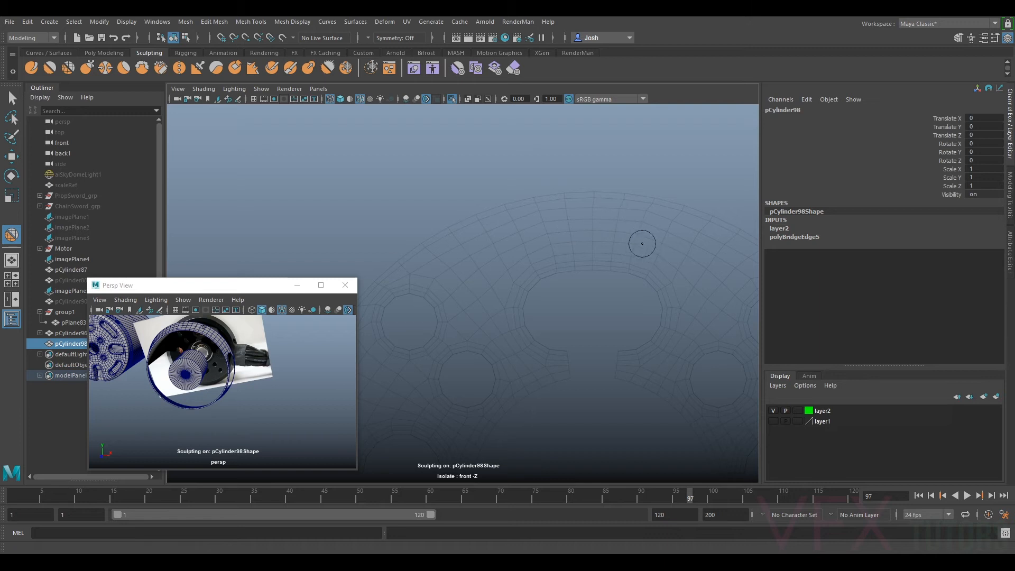
key(alt+b)
key(alt+b)
key(alt+b)
alt+middle_drag(691, 233, 668, 205)
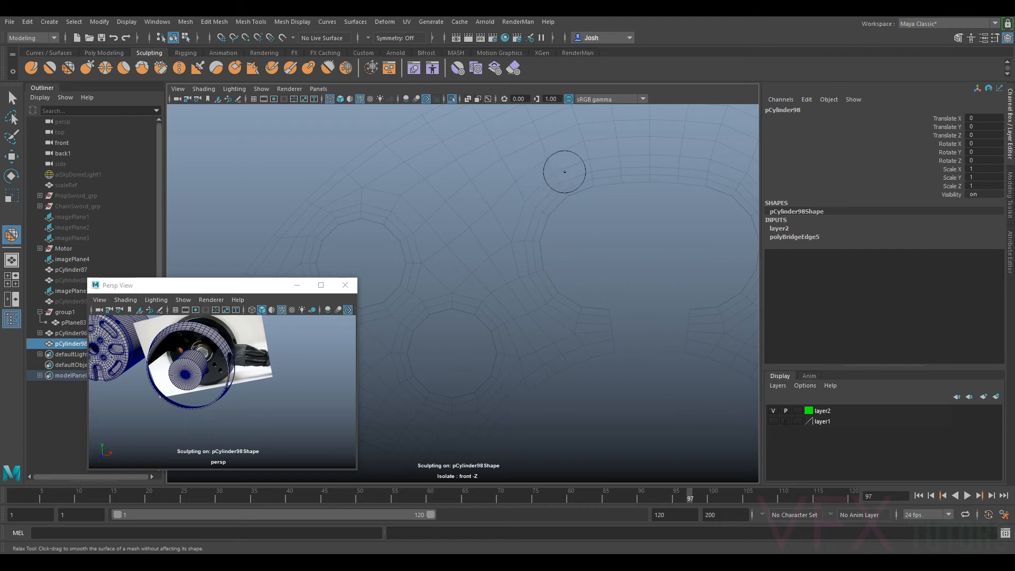
- Relax the mesh in the band above the face plate's central oval slot with the Relax sculpting tool
click(70, 75)
drag(502, 274, 614, 263)
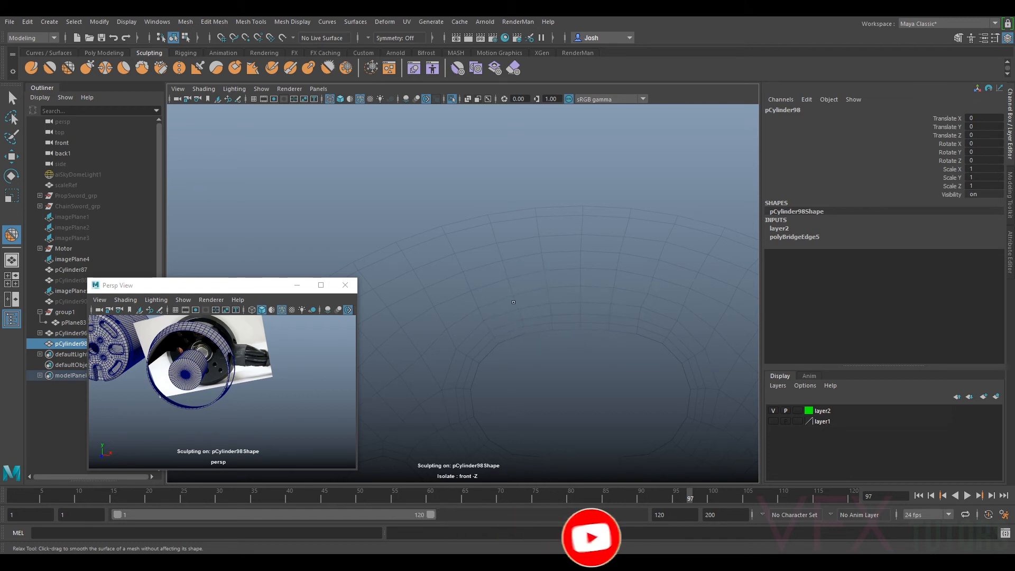
scroll(552, 344, up, 3)
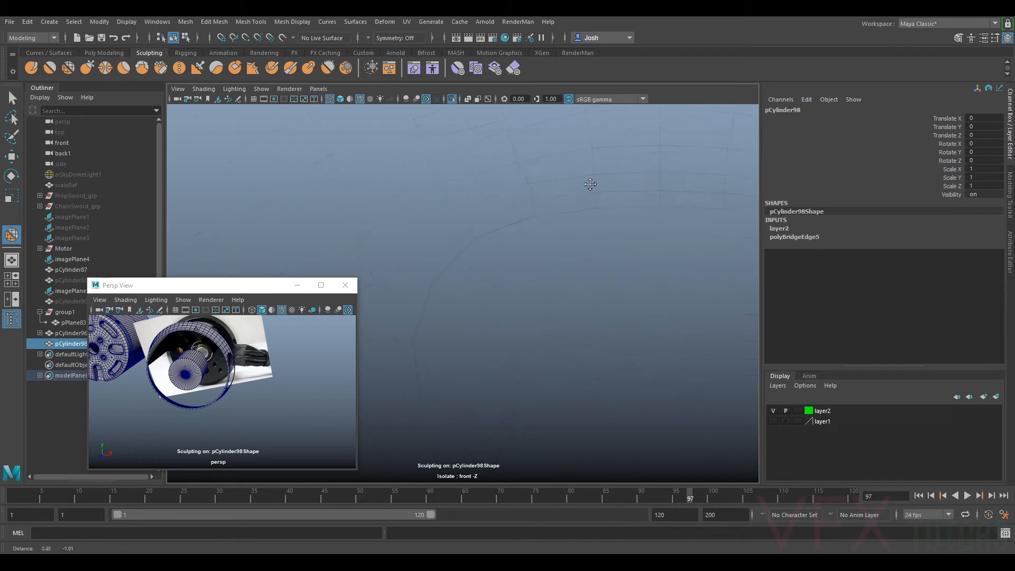
scroll(514, 263, down, 3)
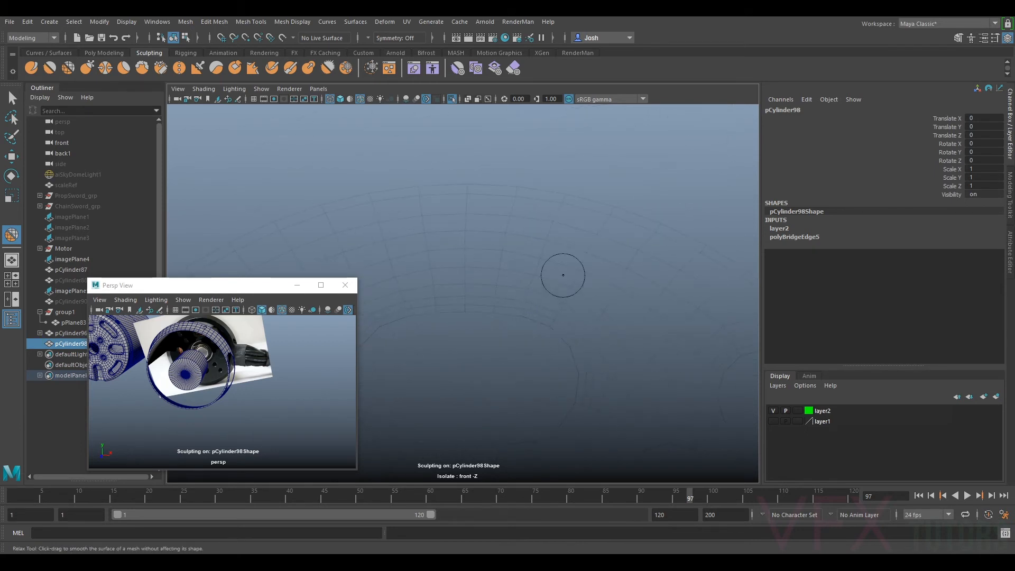
scroll(580, 272, up, 3)
alt+middle_drag(462, 221, 573, 220)
alt+middle_drag(438, 267, 572, 213)
alt+middle_drag(559, 330, 552, 241)
- Continue relaxing the face plate's mesh around the bolt holes beside the central oval slot
scroll(548, 243, up, 3)
alt+middle_drag(523, 315, 603, 281)
alt+middle_drag(730, 198, 399, 375)
alt+middle_drag(564, 303, 498, 211)
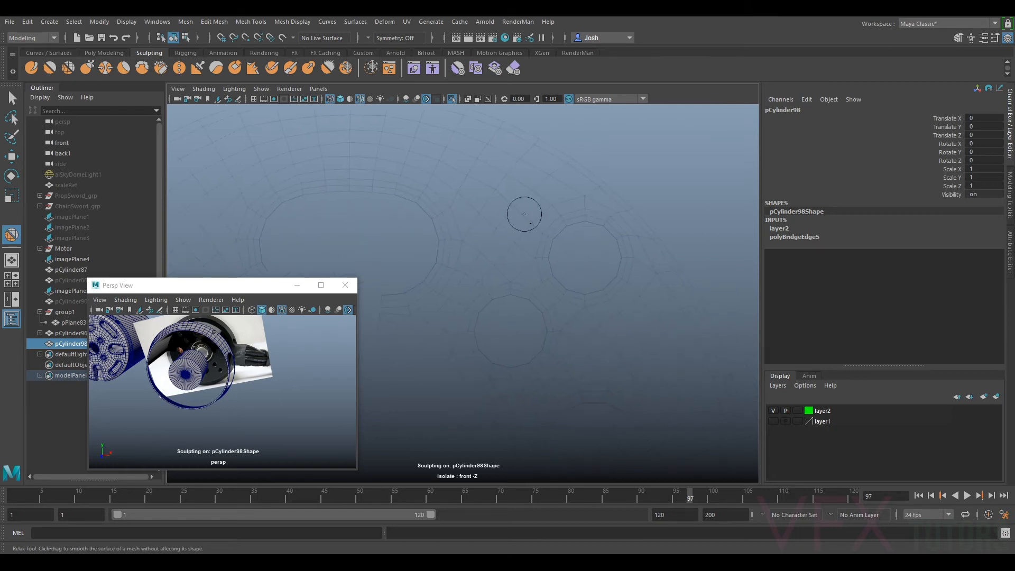
alt+middle_drag(673, 369, 634, 288)
alt+middle_drag(517, 196, 716, 296)
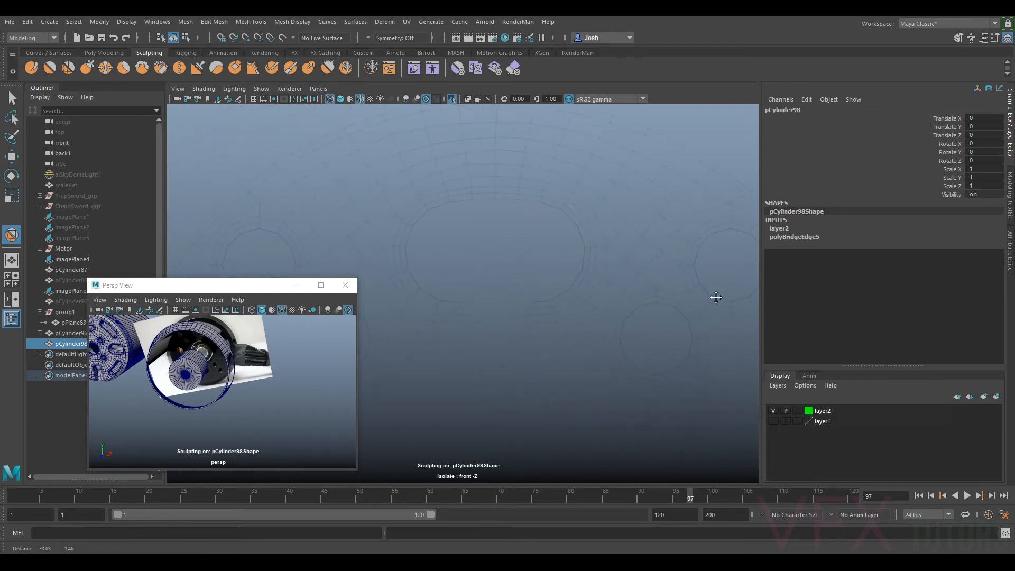
- Try the Smooth sculpting tool on the face plate, undo the sculpt stroke and leave the sculpting tool
click(49, 69)
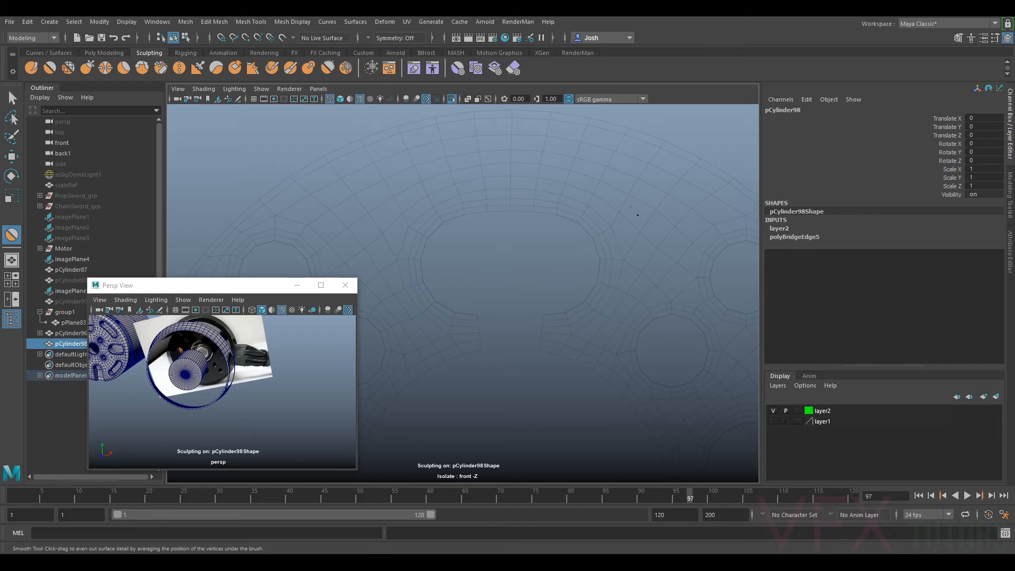
alt+middle_drag(691, 185, 500, 104)
alt+middle_drag(519, 257, 607, 248)
alt+right_drag(608, 248, 434, 186)
alt+middle_drag(434, 186, 585, 205)
key(ctrl+z)
key(q)
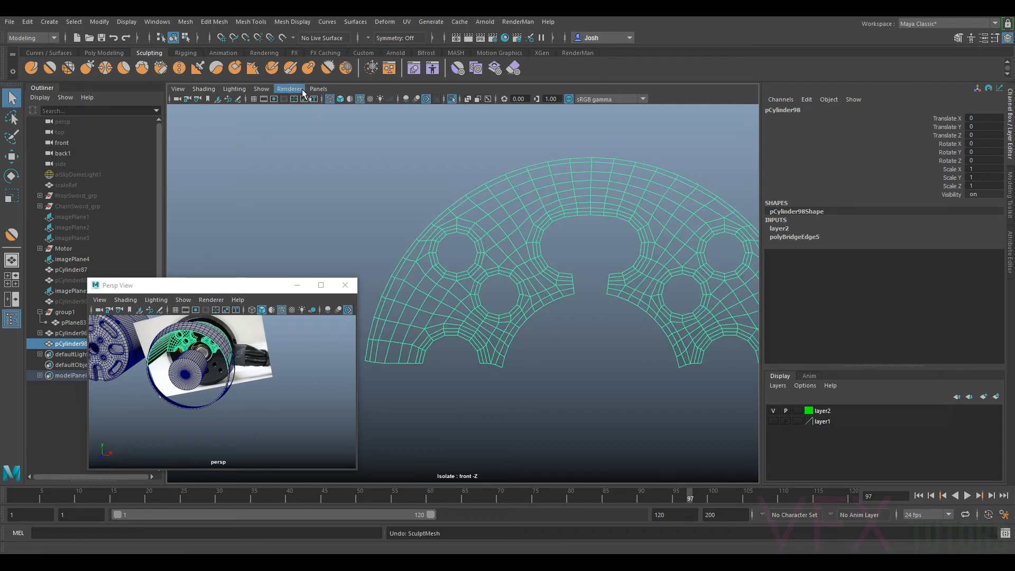
- In the perspective view, select the faces protruding from the face plate's holes and delete them
click(318, 88)
alt+drag(271, 348, 224, 374)
scroll(242, 353, up, 5)
scroll(240, 354, down, 2)
scroll(317, 362, down, 6)
alt+drag(225, 367, 266, 363)
right_click(267, 363)
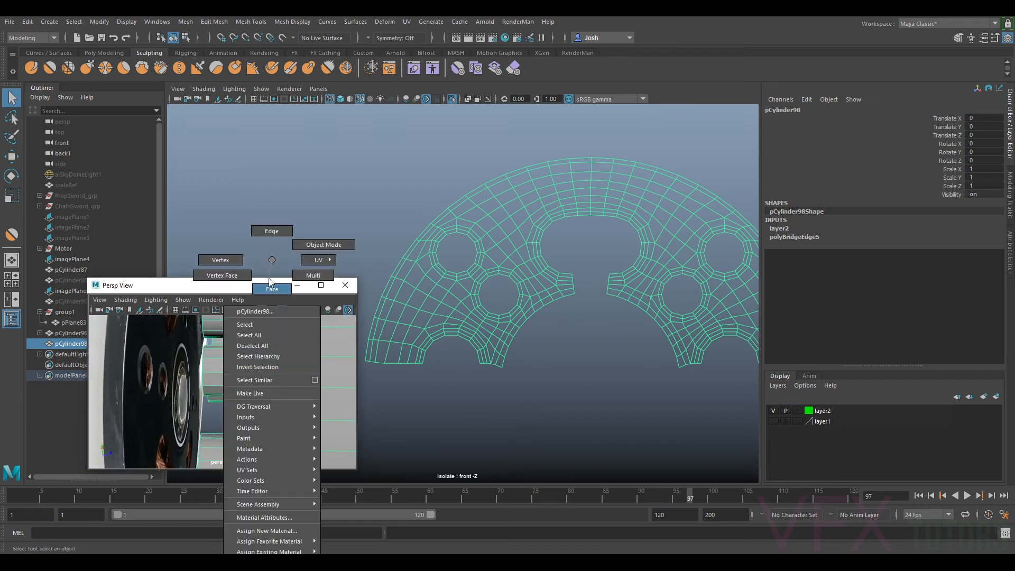
click(268, 367)
drag(187, 341, 222, 446)
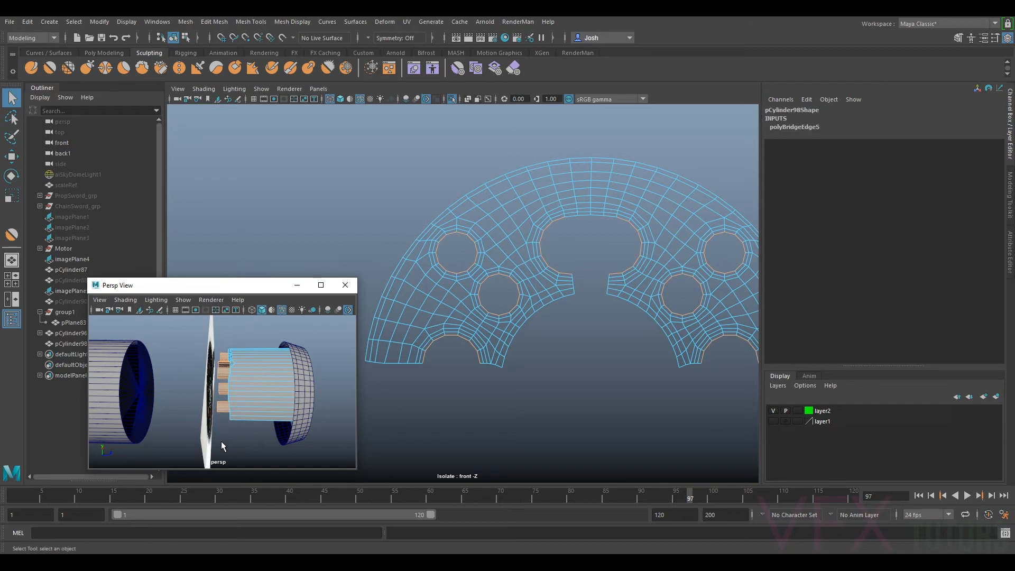
click(209, 417)
- Scale all the face plate's vertices flat along its depth axis and return to object mode with nothing selected
right_drag(268, 368, 225, 252)
drag(320, 335, 175, 465)
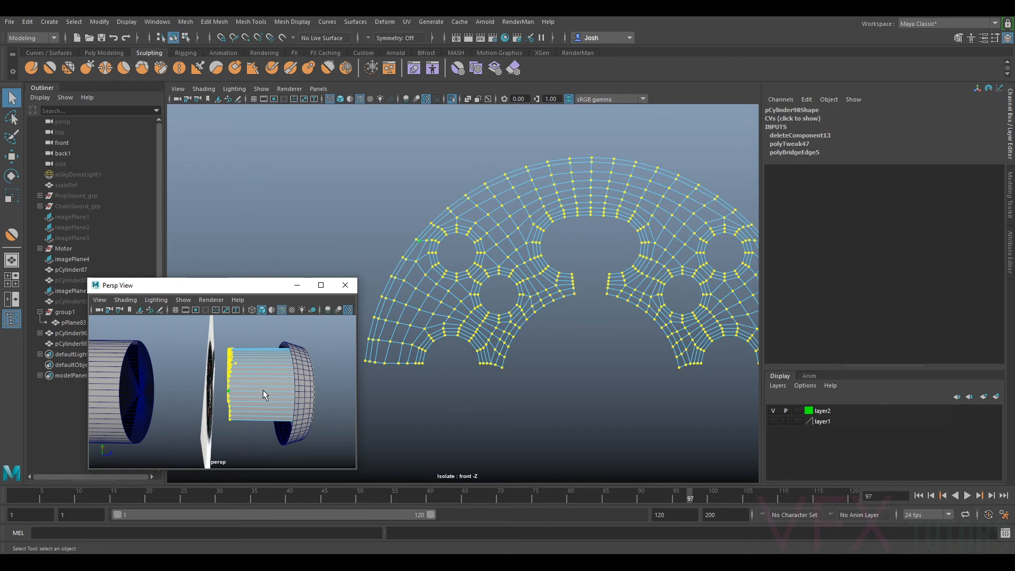
key(r)
drag(328, 374, 2, 495)
alt+drag(317, 418, 264, 402)
alt+right_drag(254, 386, 273, 364)
scroll(225, 365, down, 4)
alt+drag(218, 366, 242, 380)
right_drag(143, 335, 206, 241)
scroll(207, 352, down, 6)
mouse_move(210, 356)
alt+mouse_down()
mouse_move(231, 360)
mouse_move(226, 353)
alt+mouse_up()
click(580, 325)
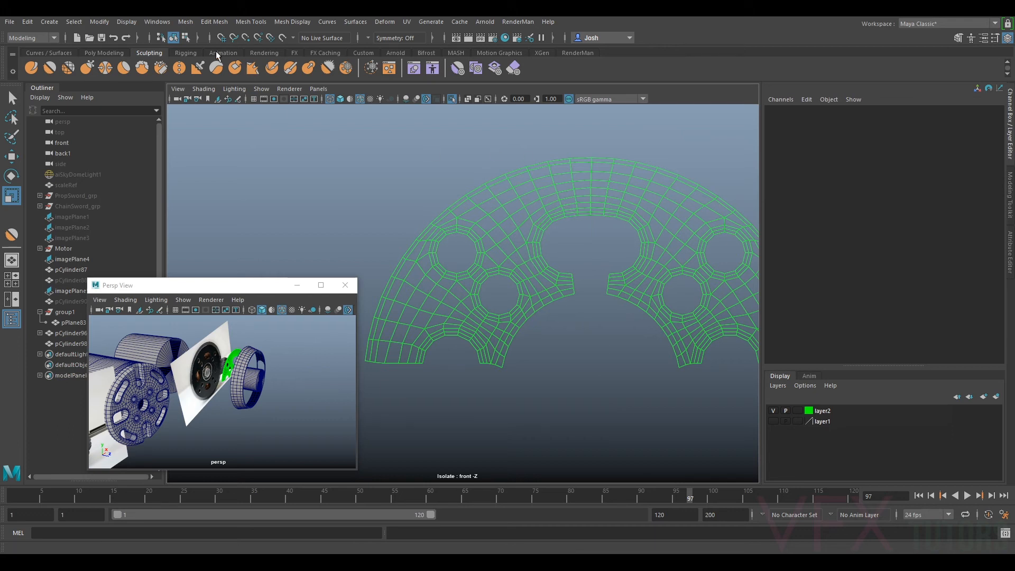
- Select the face plate and even out the flattened mesh with the Relax sculpting tool, then leave the tool
click(68, 67)
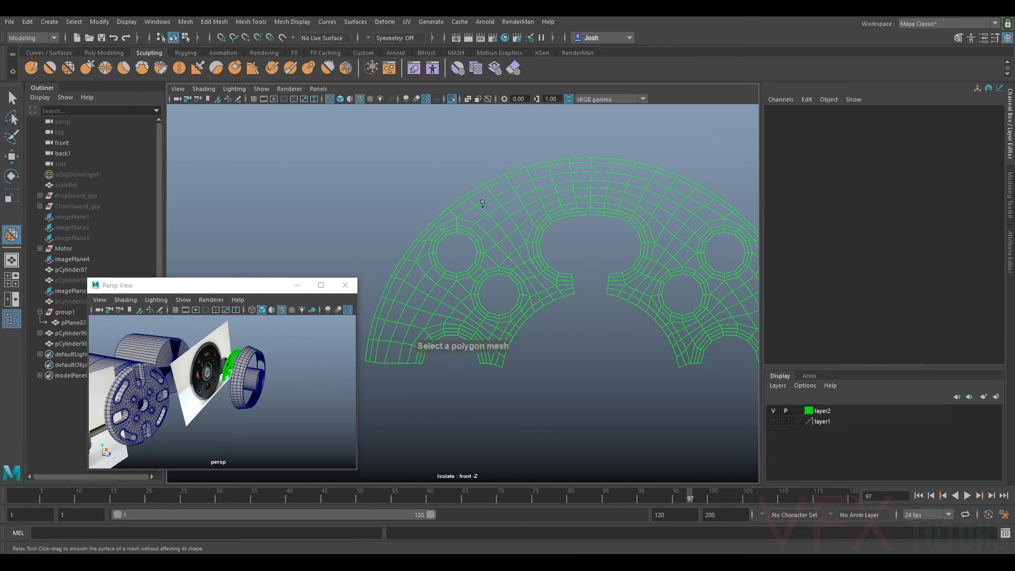
key(q)
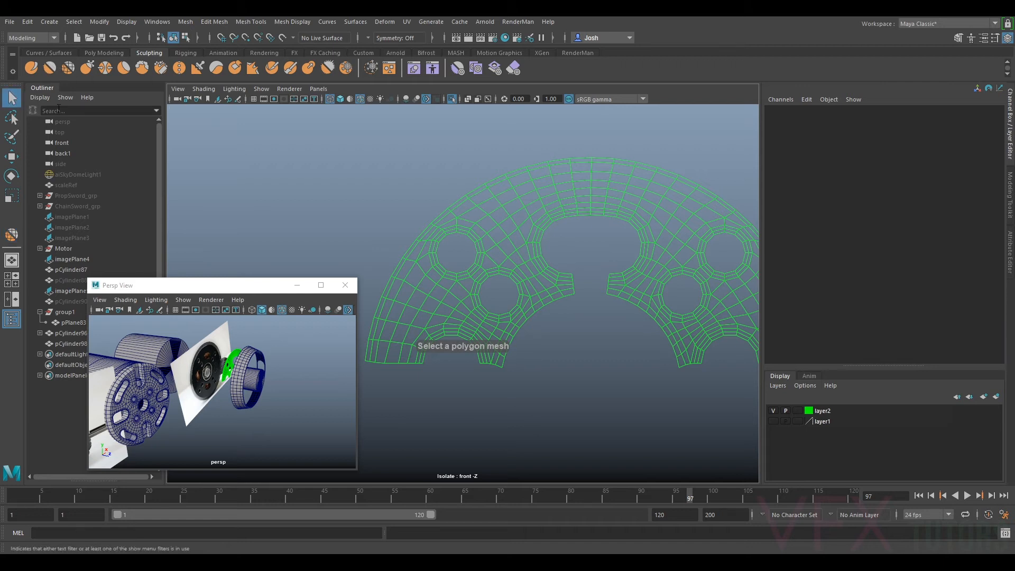
click(511, 212)
alt+middle_drag(580, 177, 524, 211)
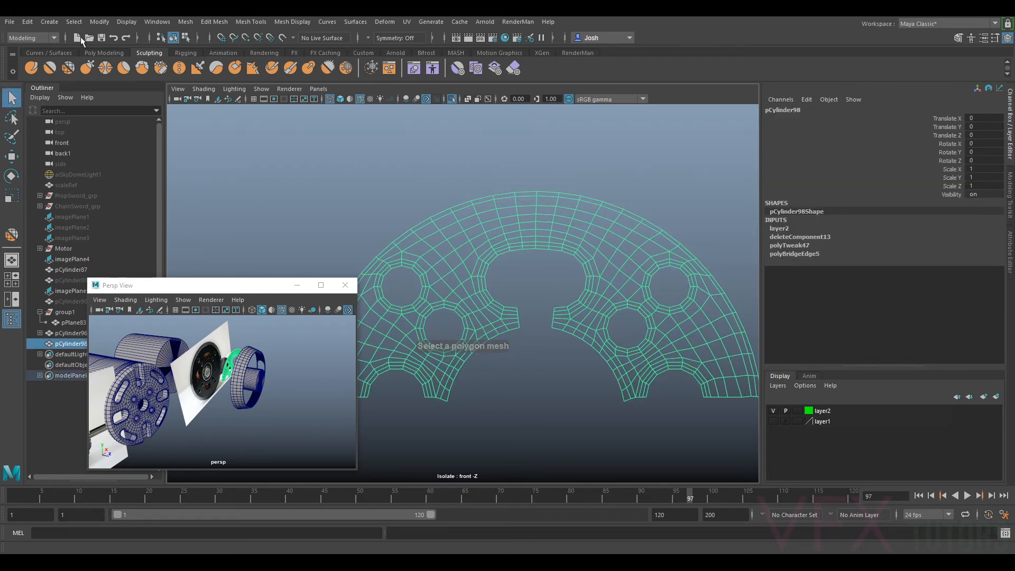
click(50, 70)
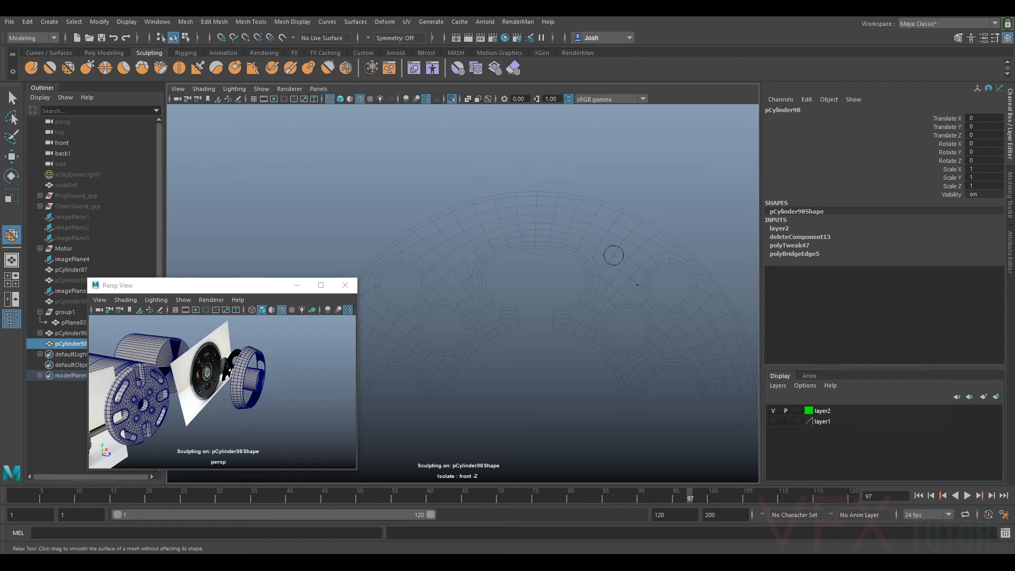
alt+middle_drag(637, 331, 714, 266)
click(12, 98)
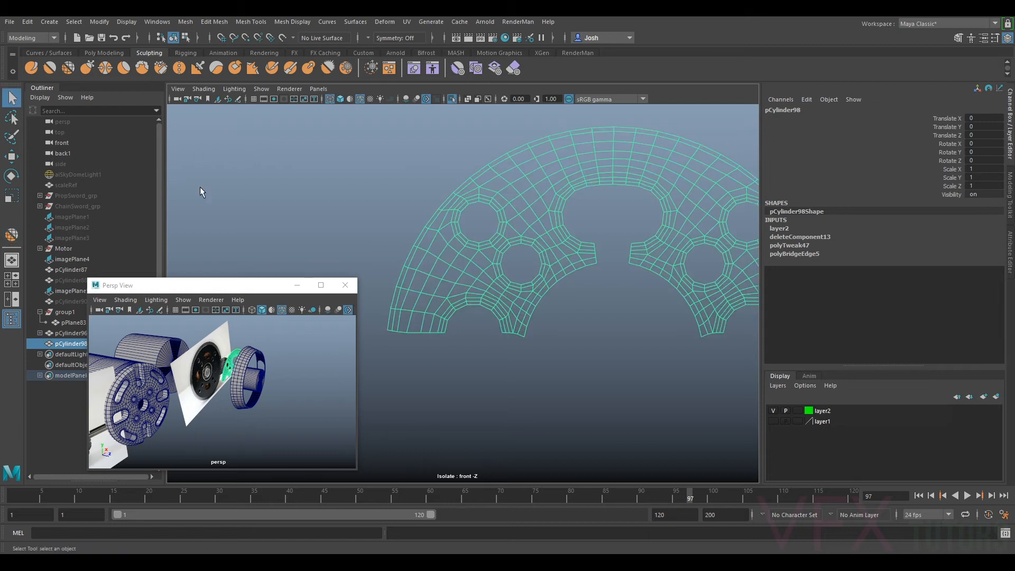
- Reset the colour of display layer layer2 to the default
scroll(228, 392, up, 5)
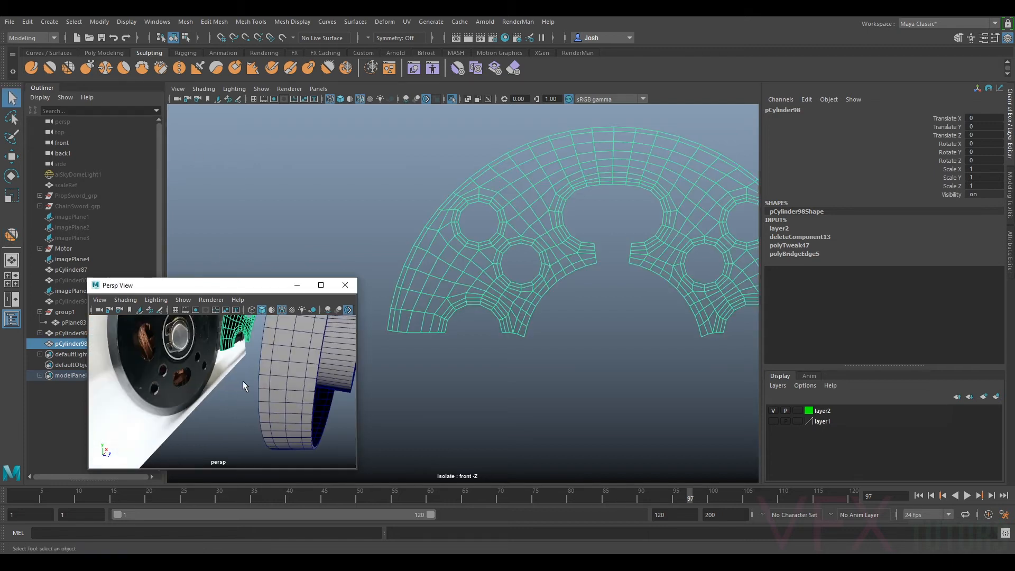
click(168, 356)
key(f)
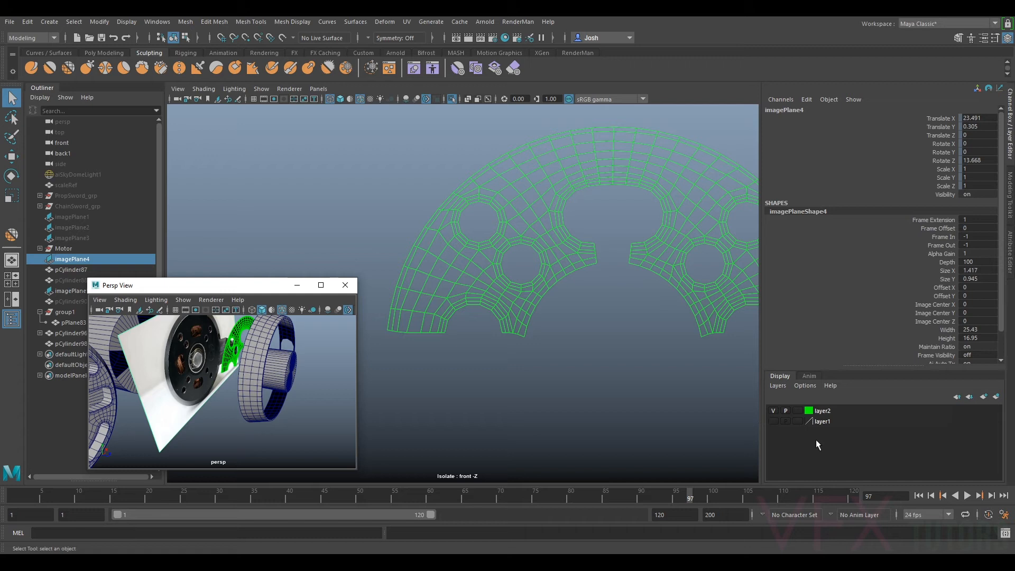
double_click(801, 415)
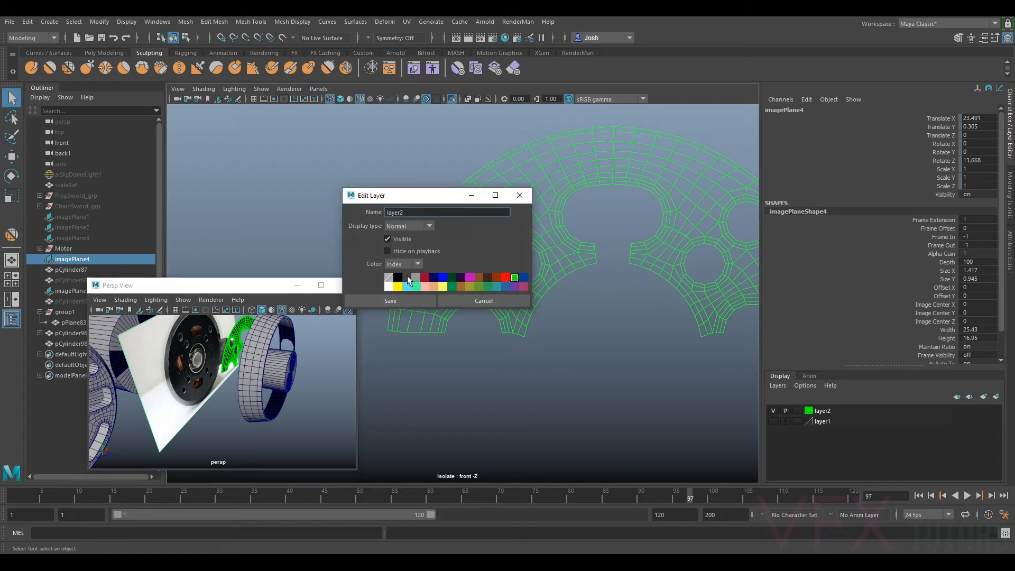
click(402, 302)
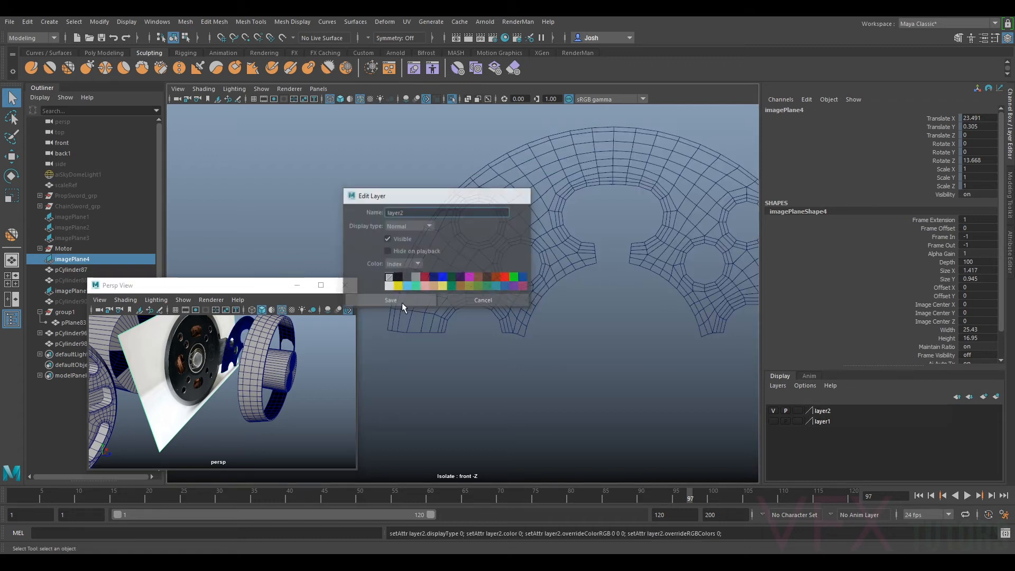
- Select the face plate from its front side in the perspective view and reverse its normals
click(319, 349)
scroll(264, 360, up, 5)
scroll(263, 360, down, 5)
click(264, 360)
alt+drag(263, 360, 329, 341)
click(307, 350)
click(329, 344)
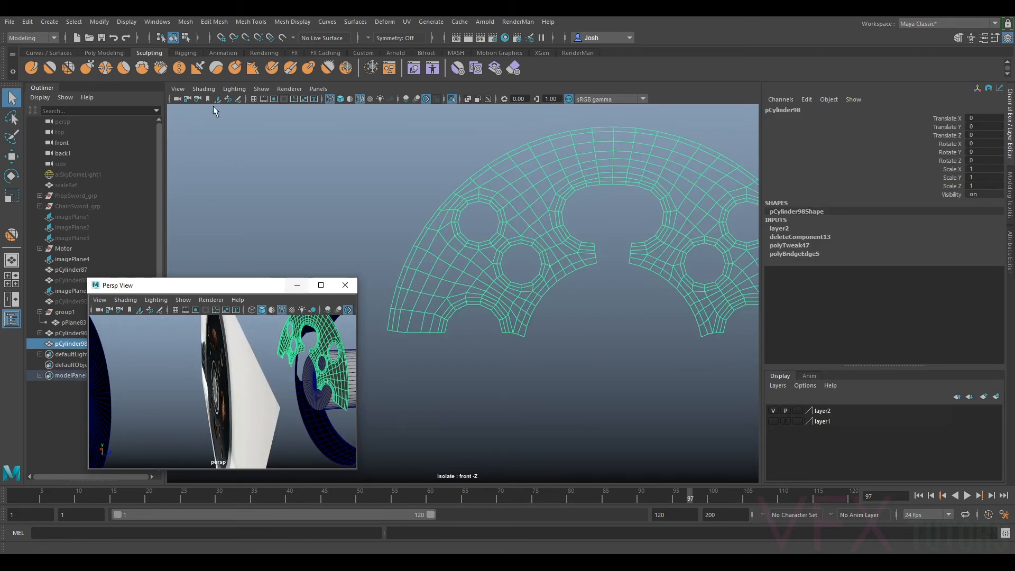
click(300, 24)
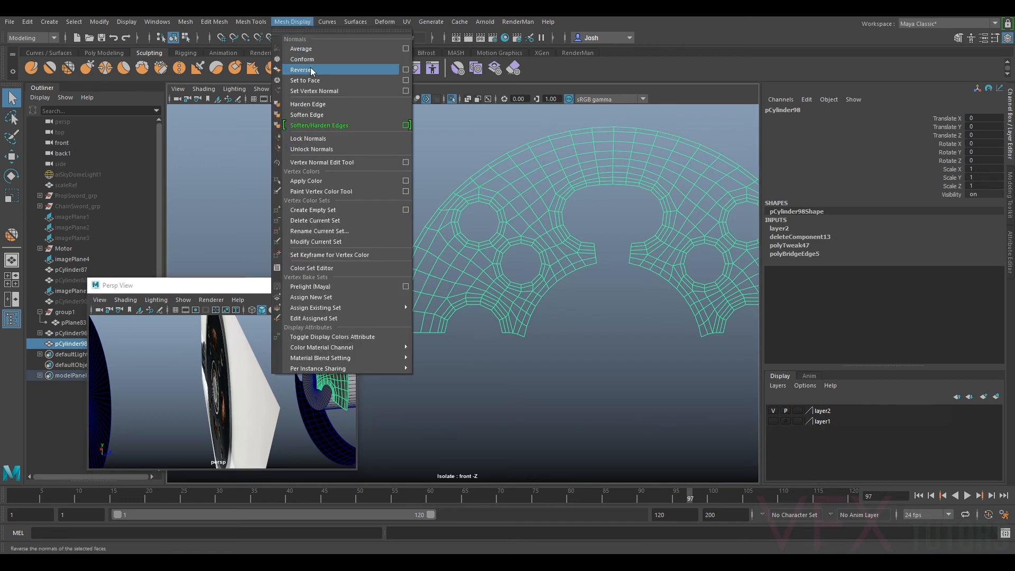
click(311, 70)
- Move the face plate forward along Z to about 6.99 so it stands in front of the hub
click(266, 372)
alt+drag(266, 373, 233, 351)
click(249, 362)
key(w)
drag(304, 372, 398, 386)
scroll(286, 378, down, 10)
alt+drag(275, 377, 198, 381)
scroll(252, 381, up, 10)
click(286, 393)
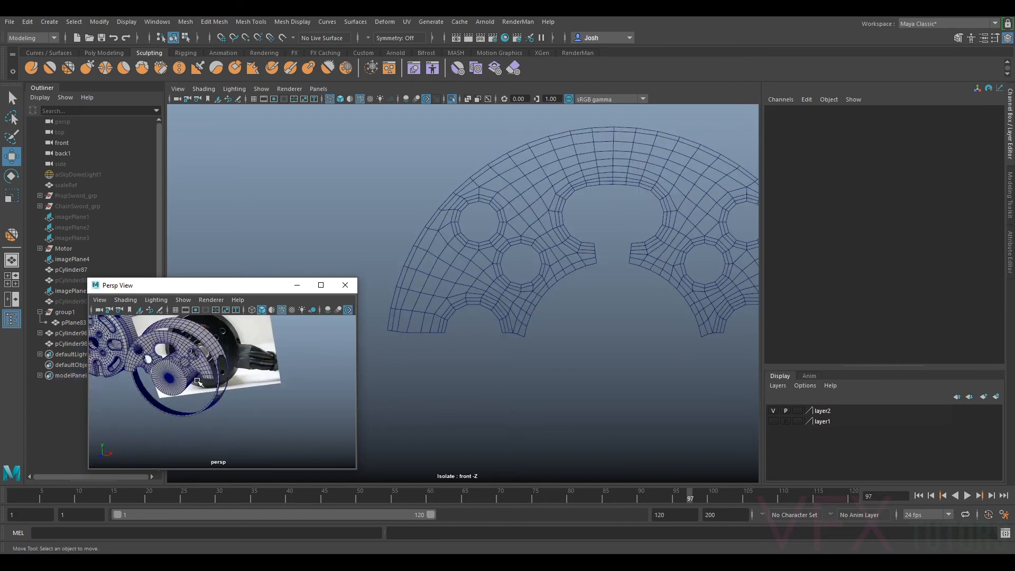
- Switch the main viewport to the perspective camera with smooth shading on all objects
scroll(197, 382, down, 5)
click(318, 89)
mouse_move(339, 100)
click(442, 100)
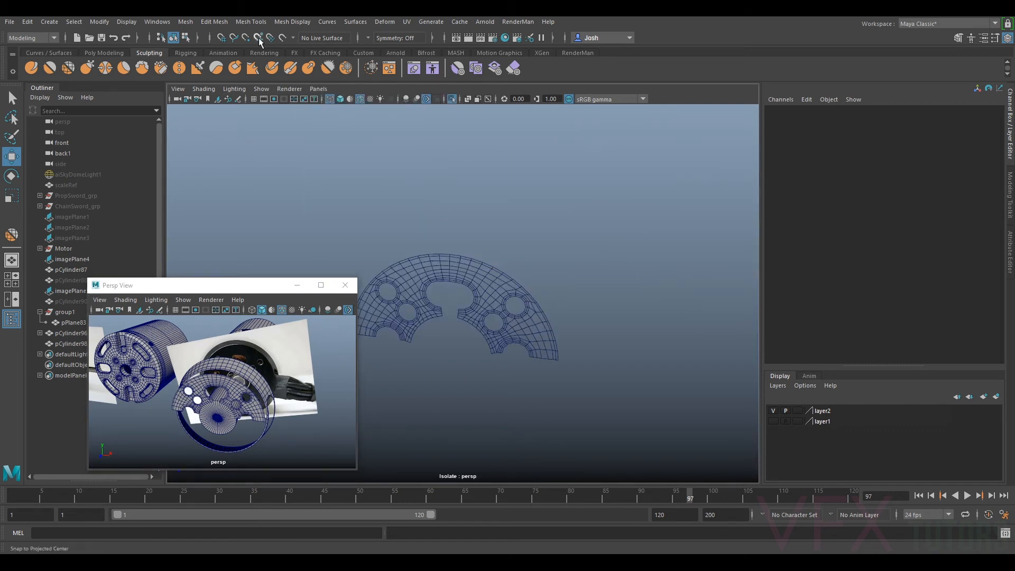
click(204, 89)
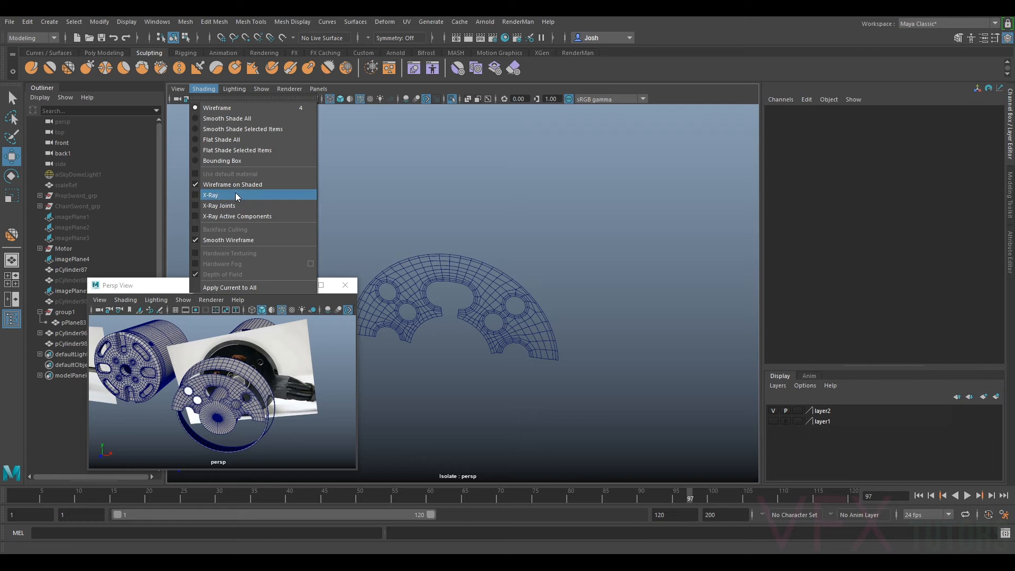
click(233, 118)
- Select the face plate in the main viewport and turn off isolation to show the whole motor
mouse_move(443, 247)
alt+mouse_down()
mouse_move(519, 222)
mouse_move(471, 271)
mouse_move(576, 290)
mouse_move(608, 283)
mouse_move(503, 266)
mouse_move(528, 248)
mouse_move(517, 274)
mouse_move(473, 276)
alt+mouse_up()
key(bracketleft)
key(bracketleft)
key(bracketright)
click(453, 187)
key(ctrl+1)
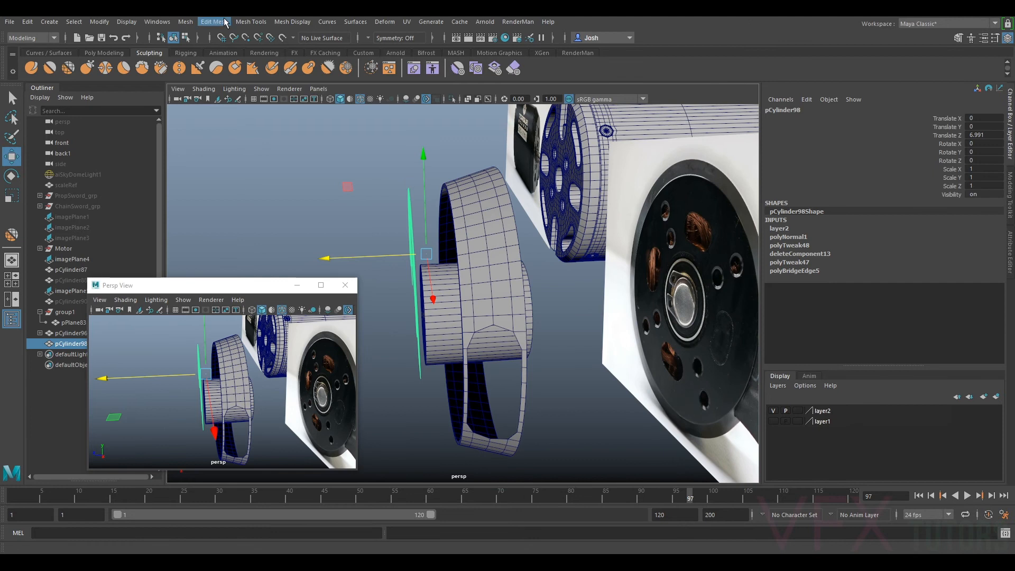
- Move the face plate back along Z with point snapping to the rim ring's front edge, at Translate Z 5.187
click(87, 53)
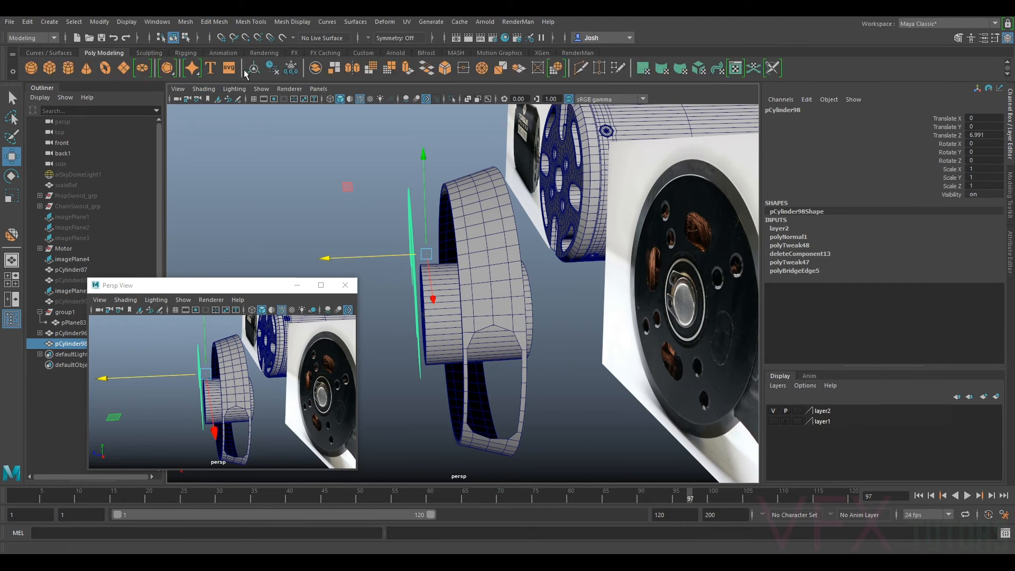
key(F8)
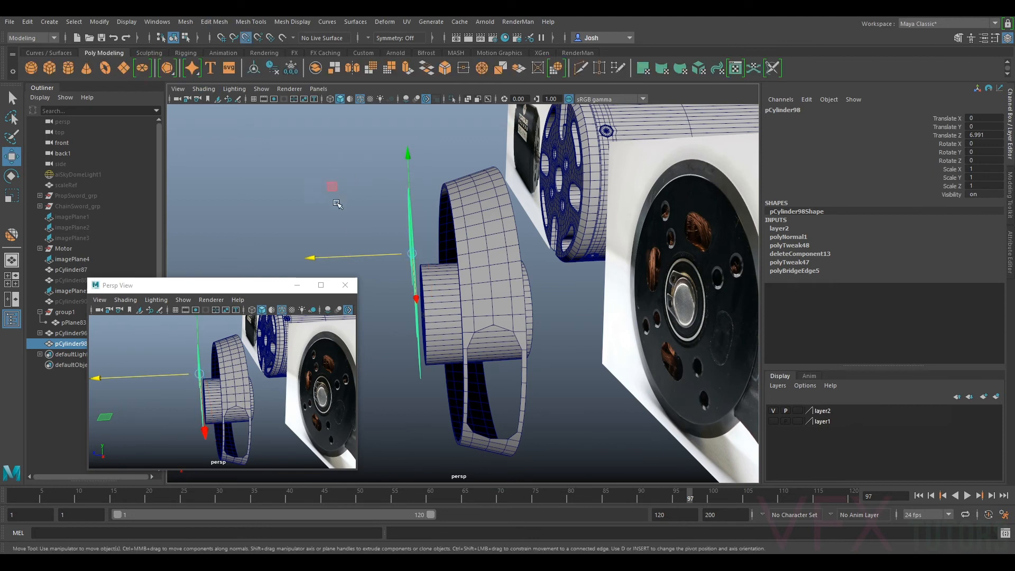
drag(353, 255, 400, 214)
alt+drag(450, 190, 544, 273)
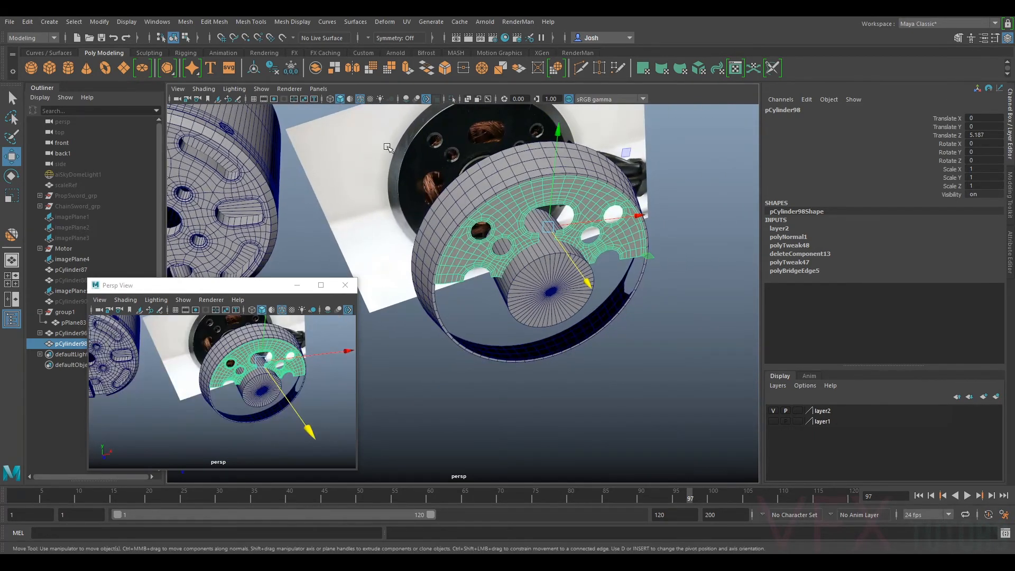
- Switch the main viewport to the front view and turn on X-Ray shading over the reference photo
click(318, 89)
mouse_move(364, 105)
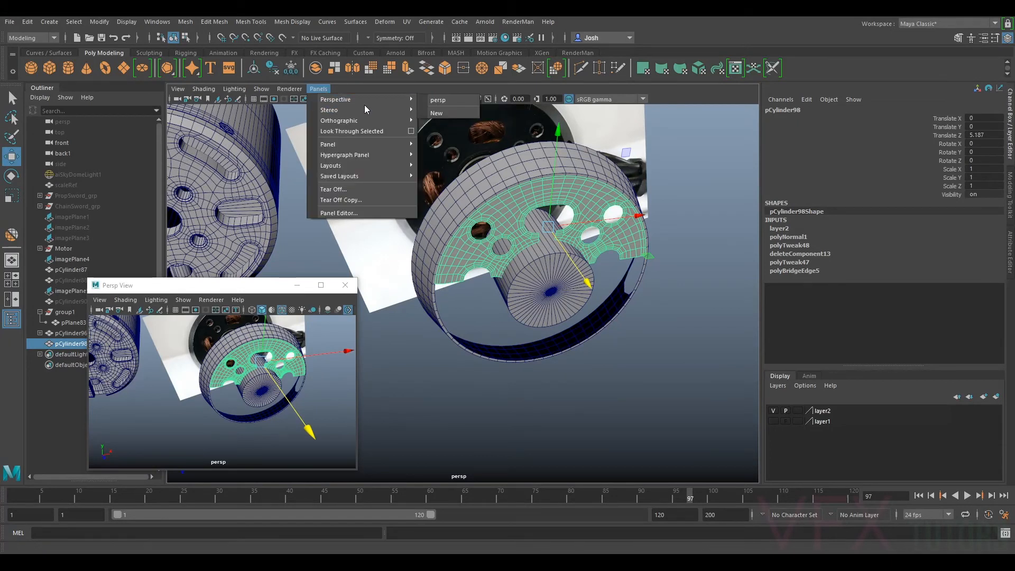
click(453, 137)
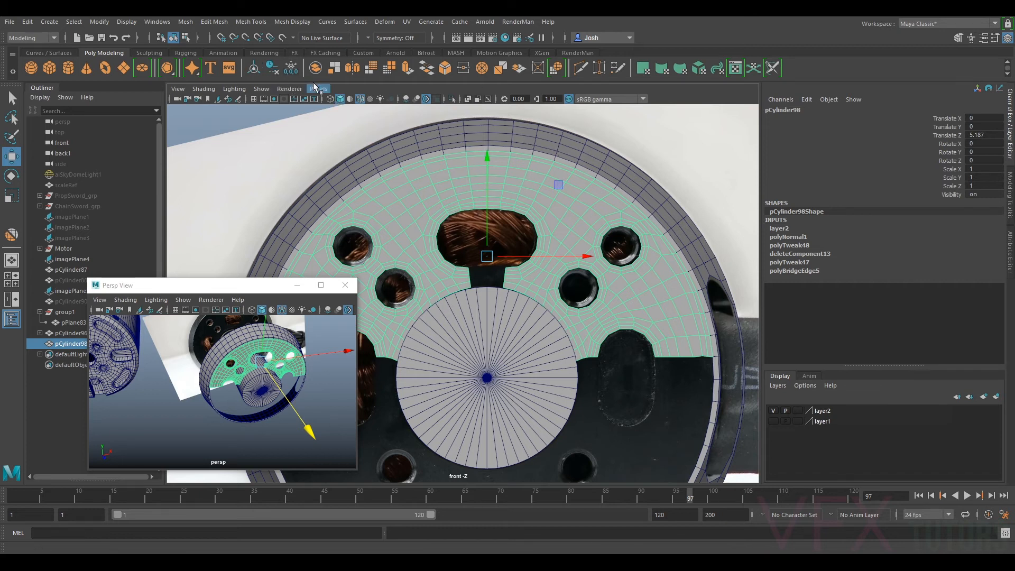
click(201, 88)
click(225, 200)
scroll(570, 275, up, 3)
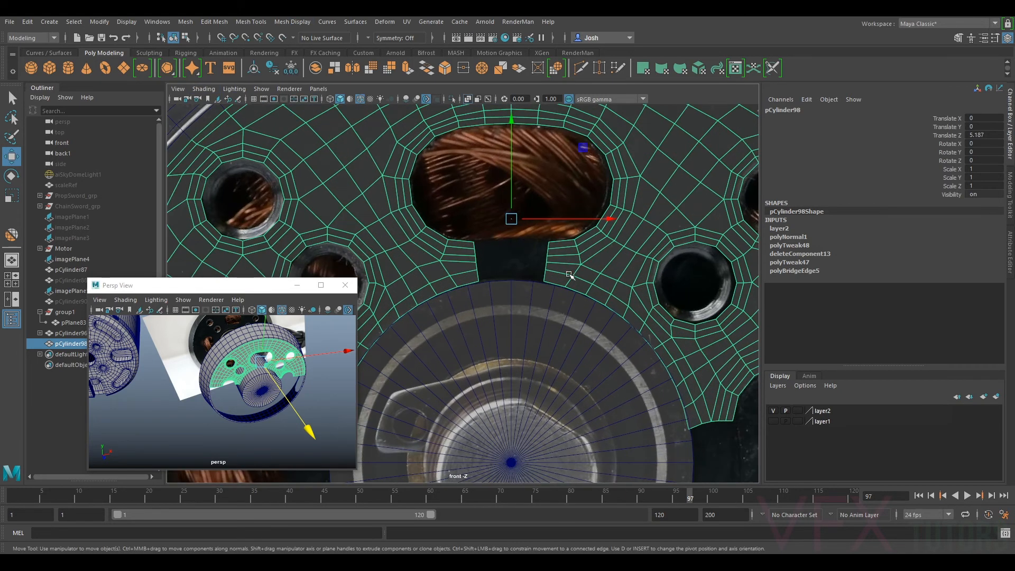
- Try to bridge the border edges on both sides of the plate's upper gap with 2 divisions
scroll(570, 275, up, 3)
right_drag(639, 221, 636, 197)
click(616, 212)
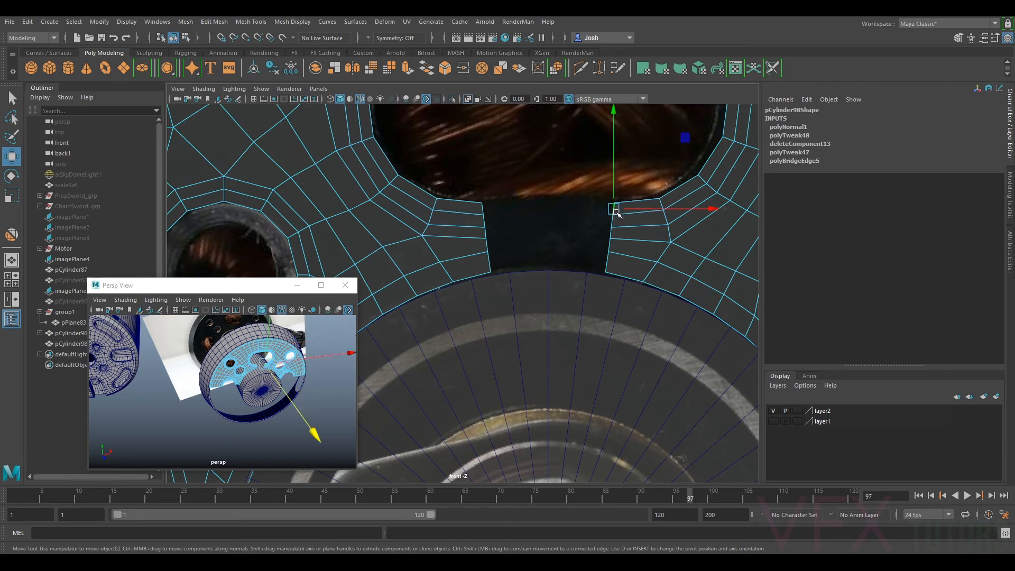
middle_drag(617, 221, 613, 255)
shift+click(492, 260)
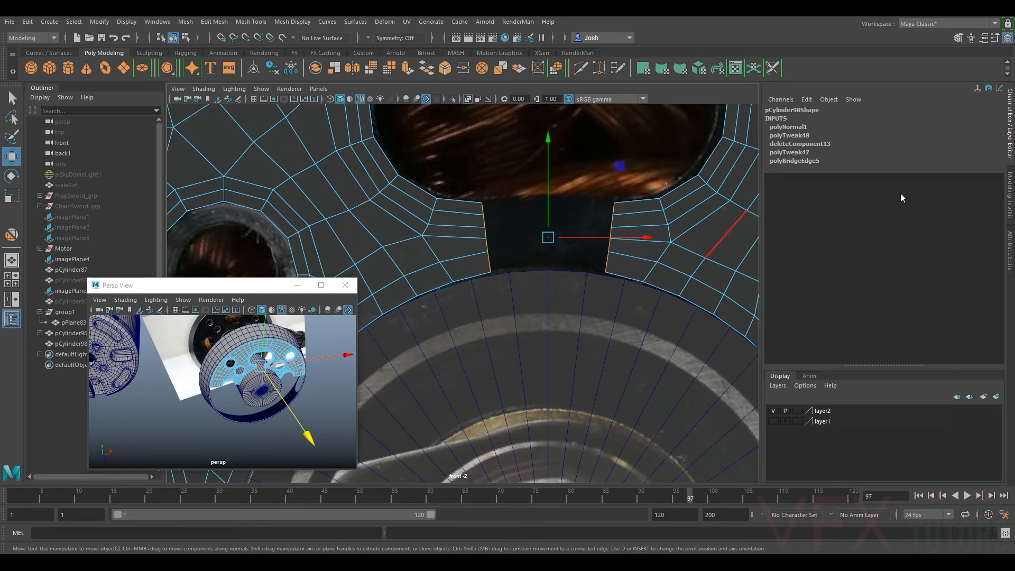
click(1008, 215)
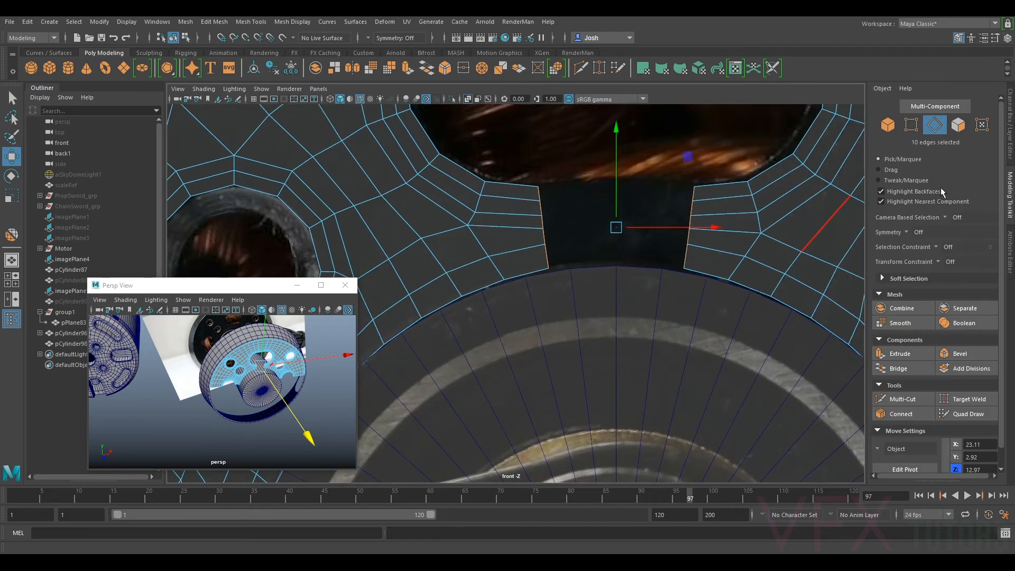
click(899, 369)
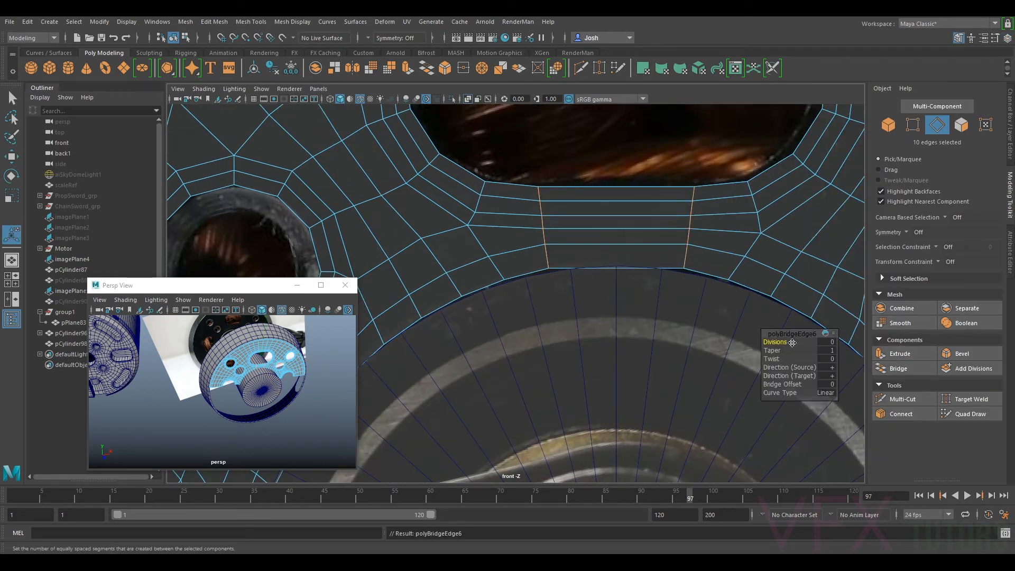
drag(776, 343, 791, 343)
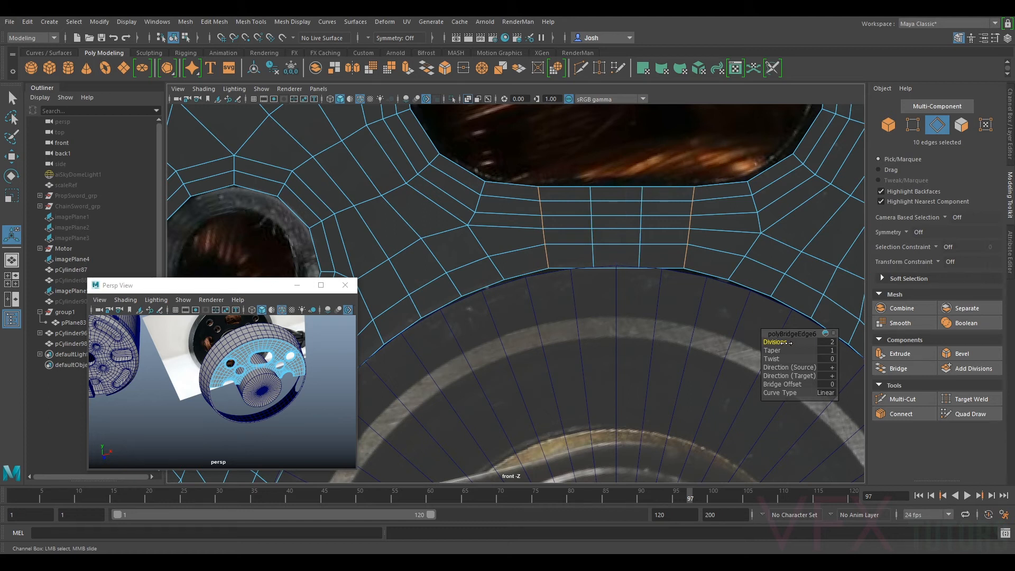
- Undo the bridge across the face plate's upper gap
key(ctrl+z)
key(ctrl+z)
key(ctrl+z)
- Return to object selection and compare the face plate's inner edge with the hub cylinder's rim around the gap
right_drag(698, 251, 744, 234)
key(f)
alt+middle_drag(582, 327, 601, 317)
click(601, 317)
scroll(603, 317, up, 6)
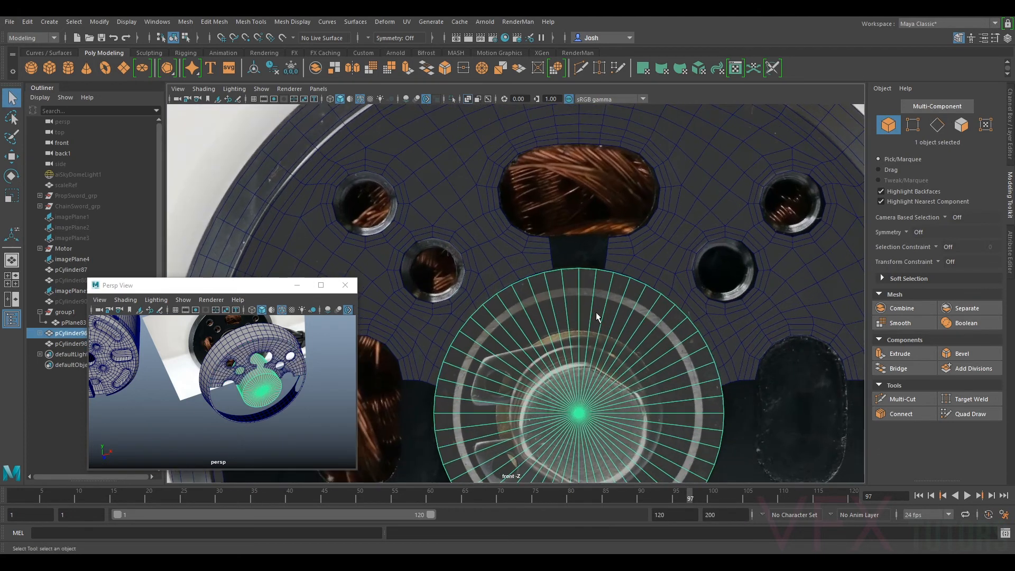
alt+middle_drag(551, 270, 550, 258)
click(544, 217)
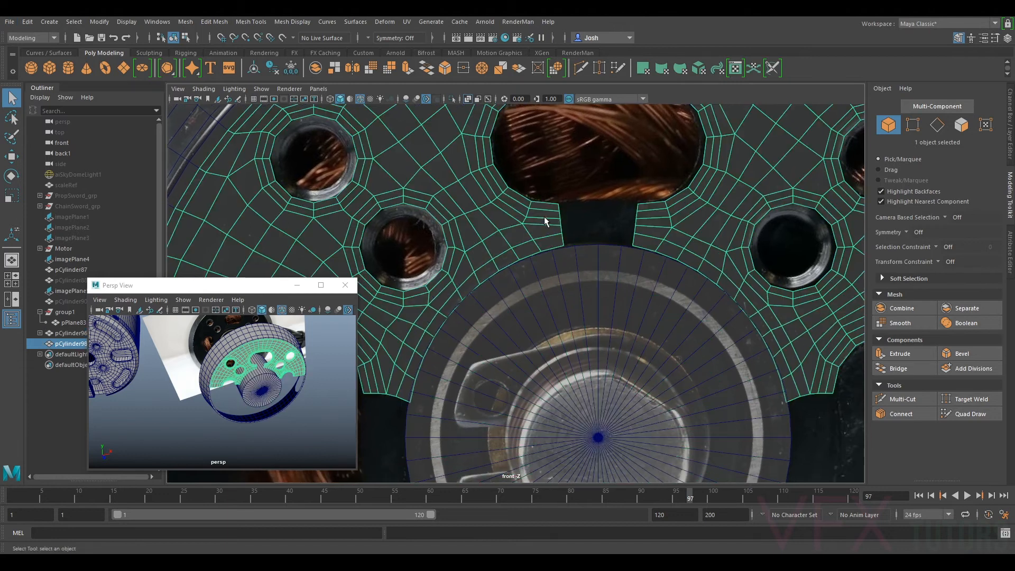
scroll(543, 209, up, 5)
alt+middle_drag(627, 212, 569, 266)
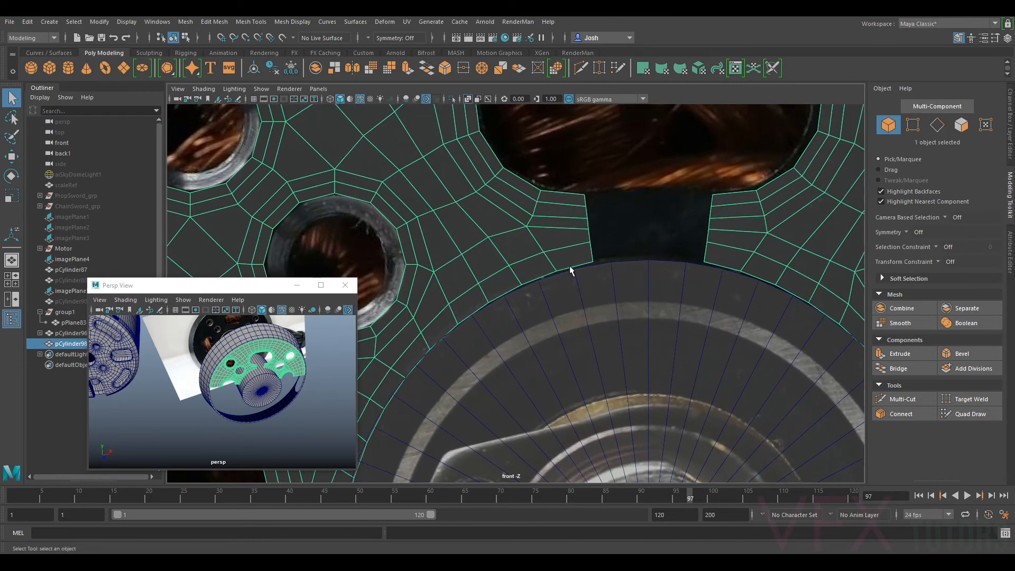
- Strip the hub cylinder down to its flat front disc by removing its side faces
click(623, 301)
alt+drag(240, 366, 252, 338)
right_drag(247, 333, 251, 290)
scroll(254, 359, down, 5)
alt+middle_drag(254, 358, 261, 360)
alt+drag(261, 360, 147, 357)
click(300, 372)
scroll(301, 373, up, 5)
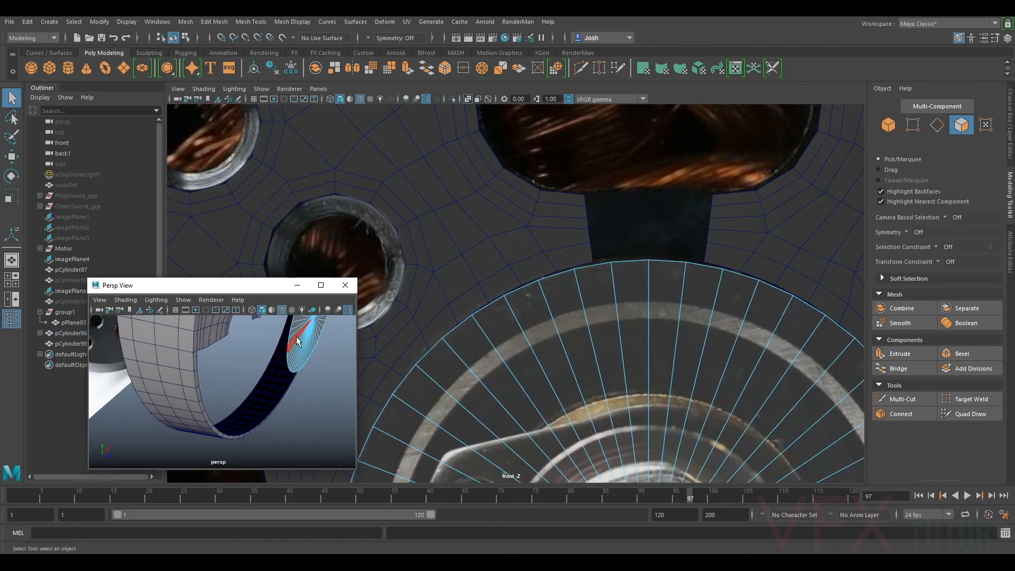
scroll(297, 338, down, 6)
scroll(291, 340, up, 4)
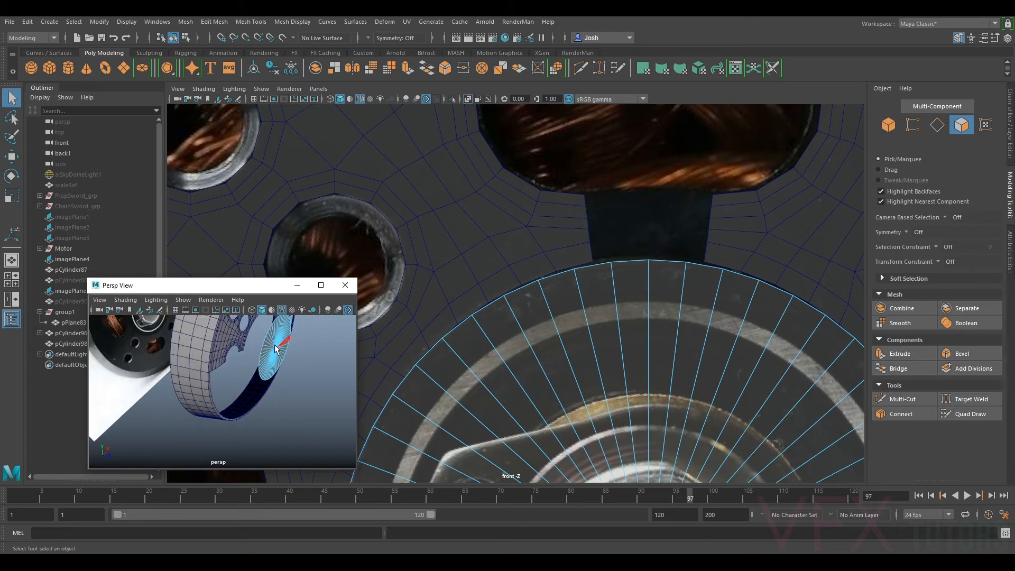
- Center the hub disc's pivot and move the disc back along Z to just in front of the face plate
right_click(283, 336)
right_drag(284, 339, 337, 244)
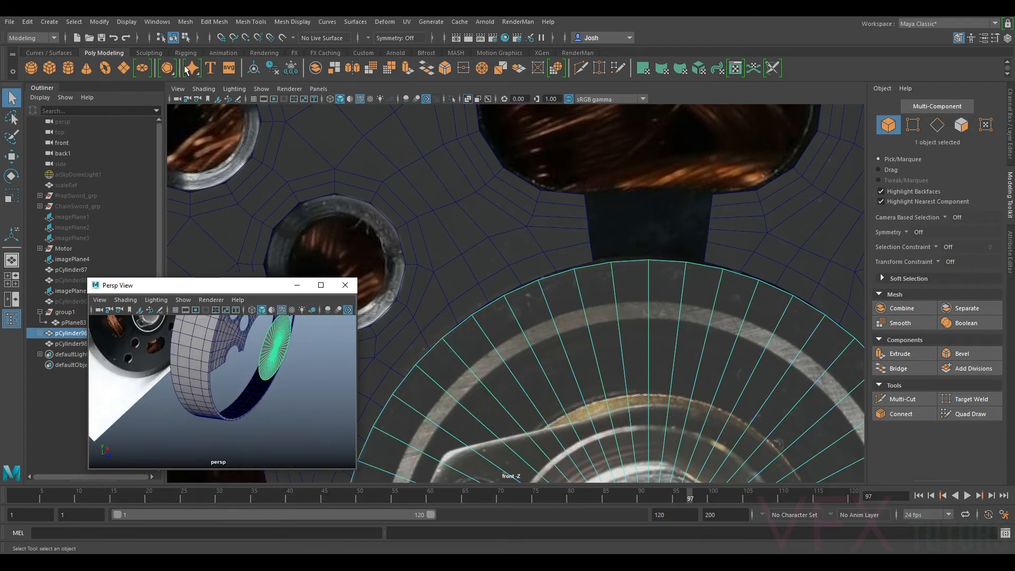
click(257, 70)
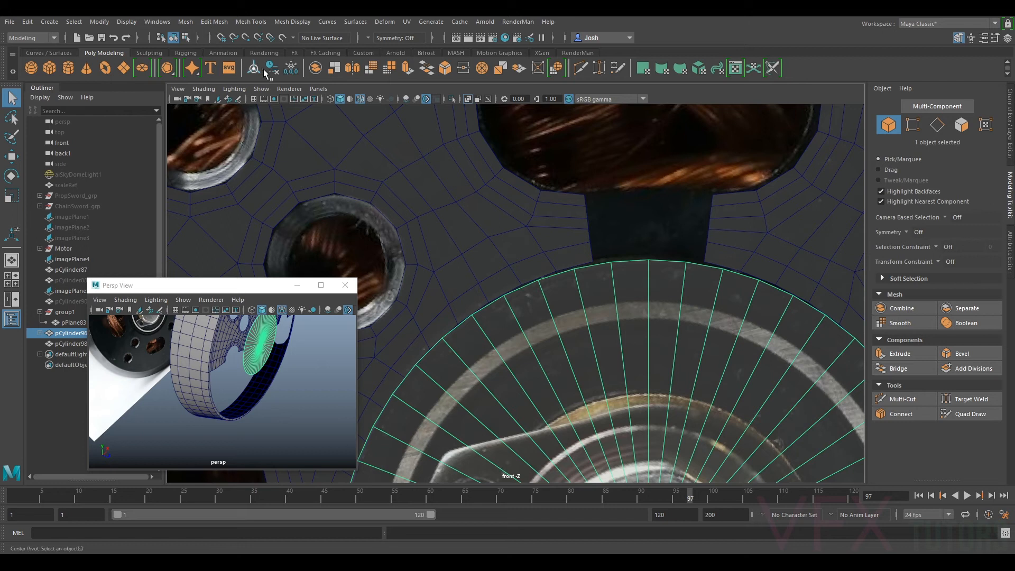
alt+drag(243, 345, 241, 382)
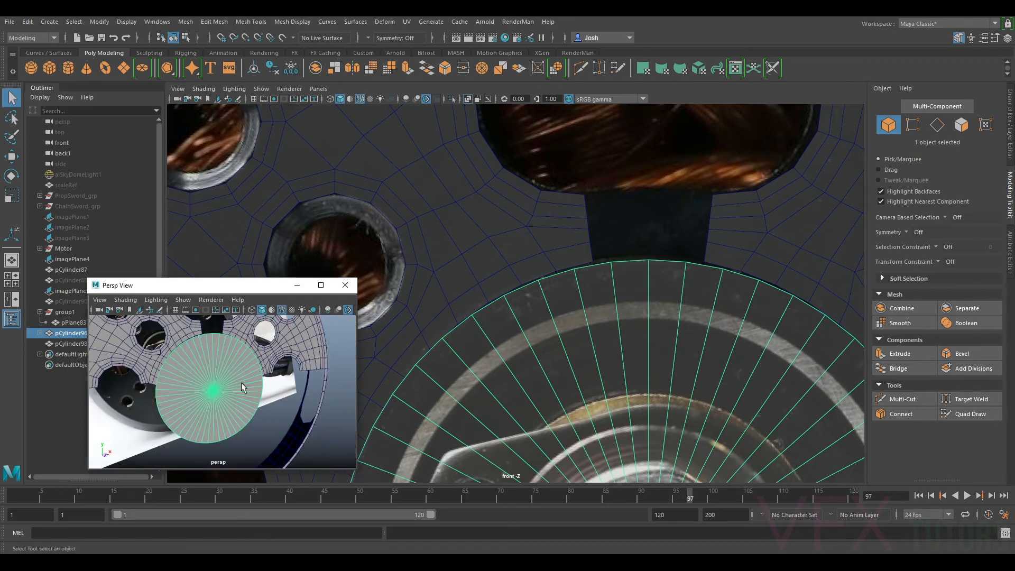
- Select the face plate in the front view and switch it to vertex editing
scroll(649, 394, down, 4)
alt+middle_drag(601, 314, 621, 321)
click(556, 241)
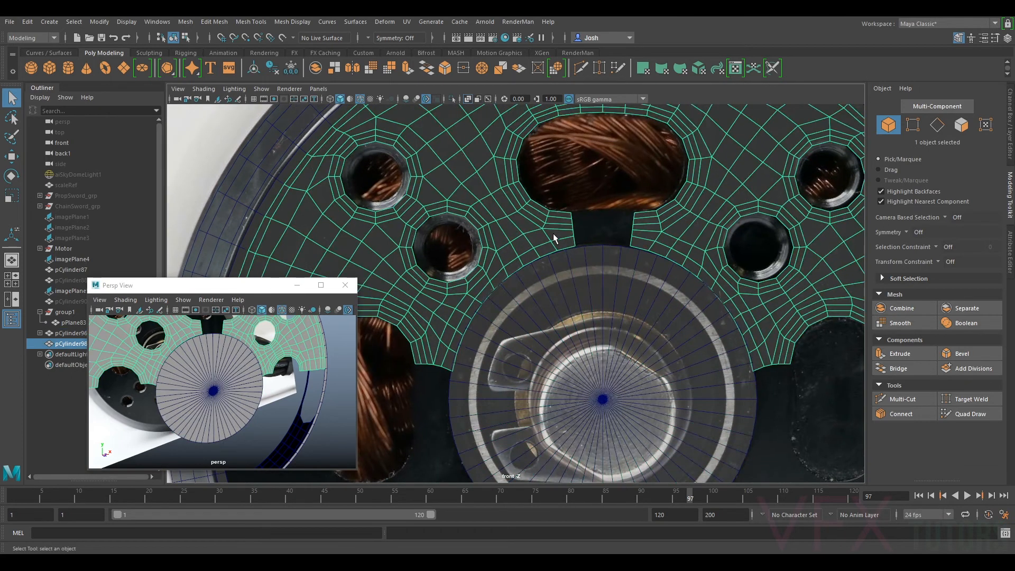
scroll(561, 243, up, 5)
right_drag(570, 280, 537, 265)
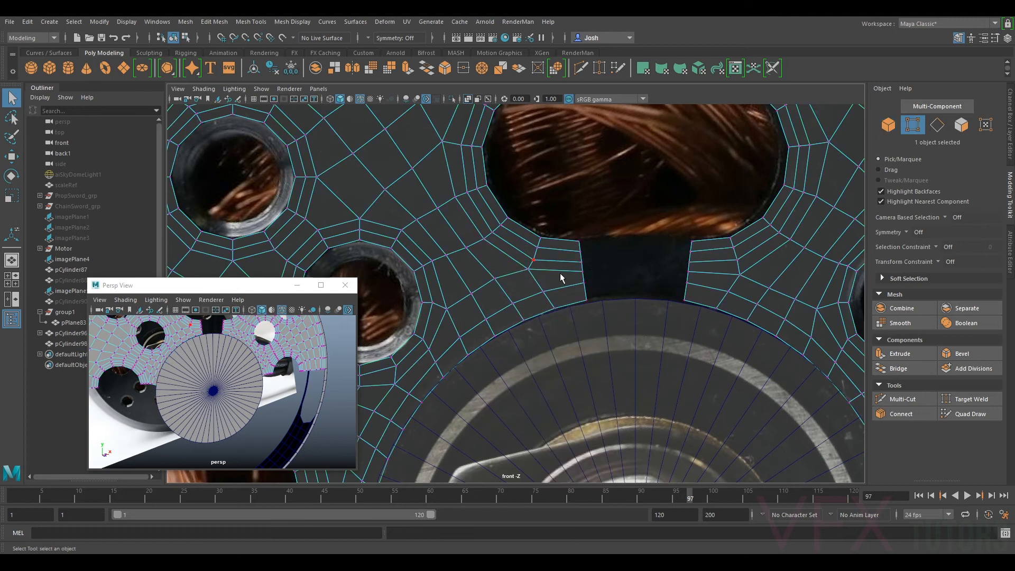
scroll(561, 274, up, 3)
click(611, 292)
scroll(607, 304, down, 5)
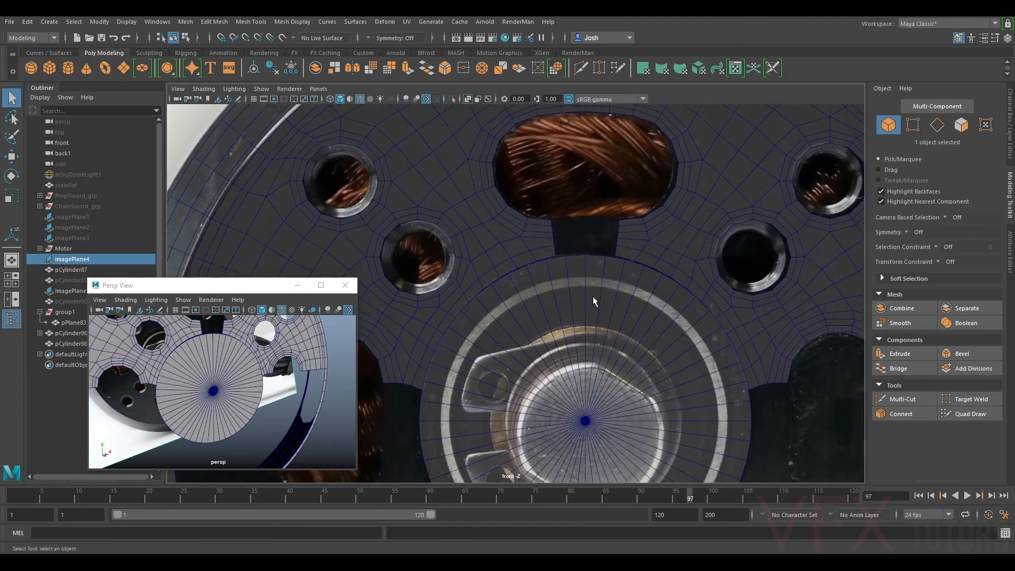
scroll(589, 312, up, 4)
click(566, 284)
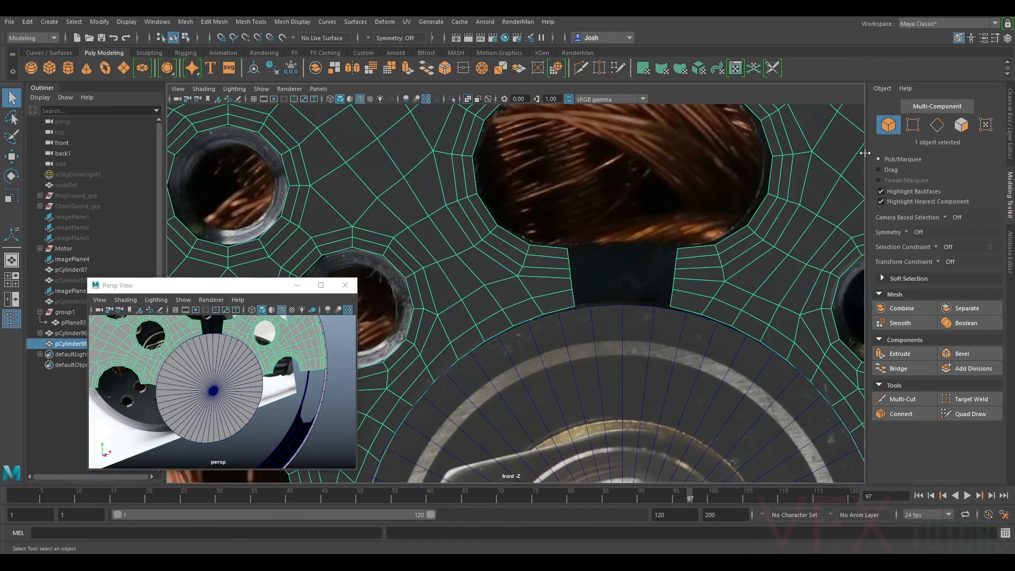
click(914, 127)
- Snap the gap's lower-left corner vertex and the neighbouring inner-edge vertices onto the hub disc's rim vertices
scroll(665, 258, up, 3)
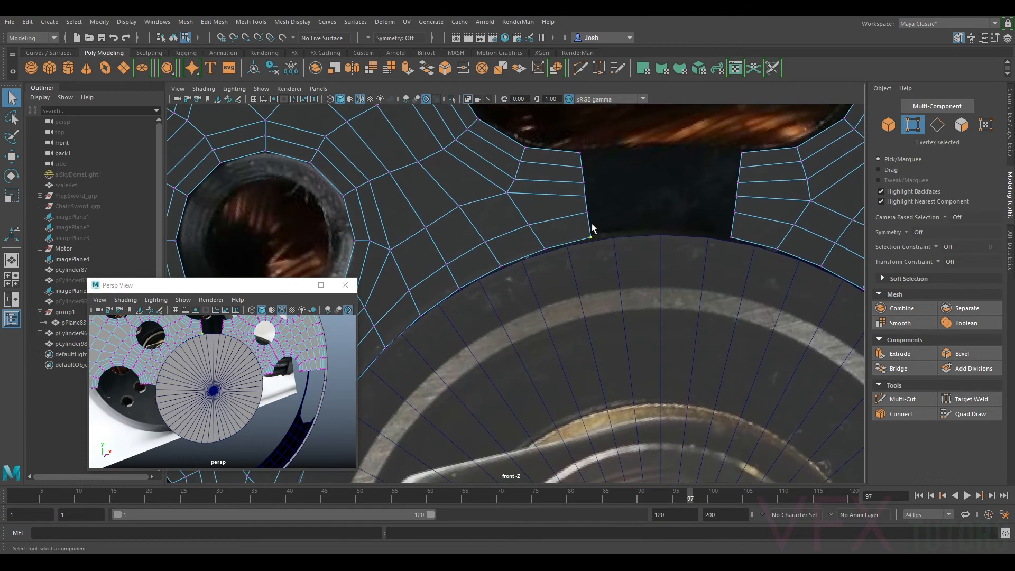
key(w)
drag(592, 236, 476, 283)
alt+middle_drag(466, 309, 538, 261)
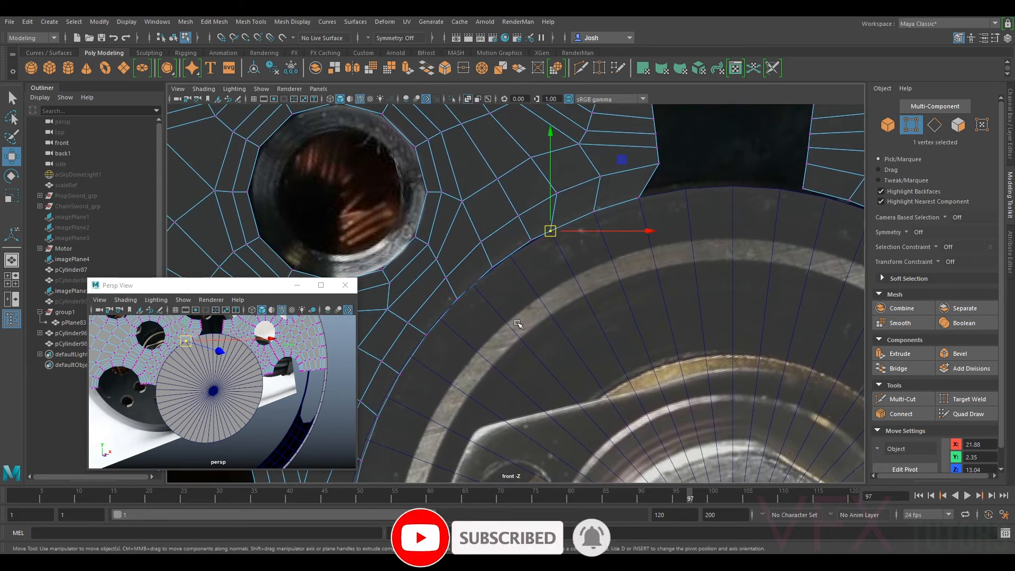
alt+middle_drag(472, 394, 568, 288)
alt+middle_drag(587, 173, 602, 262)
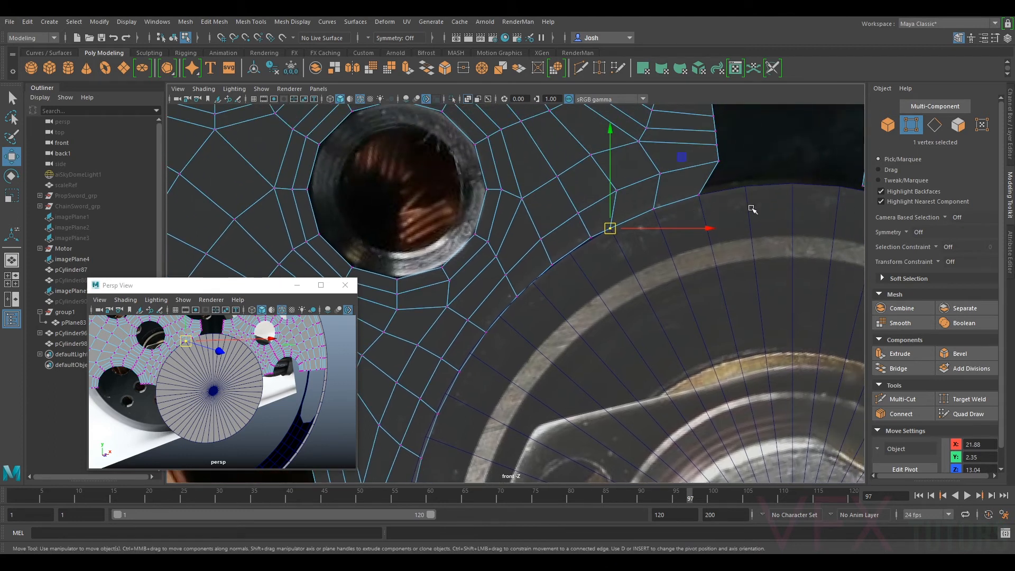
- Snap the plate's inner-edge vertices below the left round hole onto the matching rim vertices of the hub disc
scroll(753, 210, down, 5)
scroll(647, 271, up, 2)
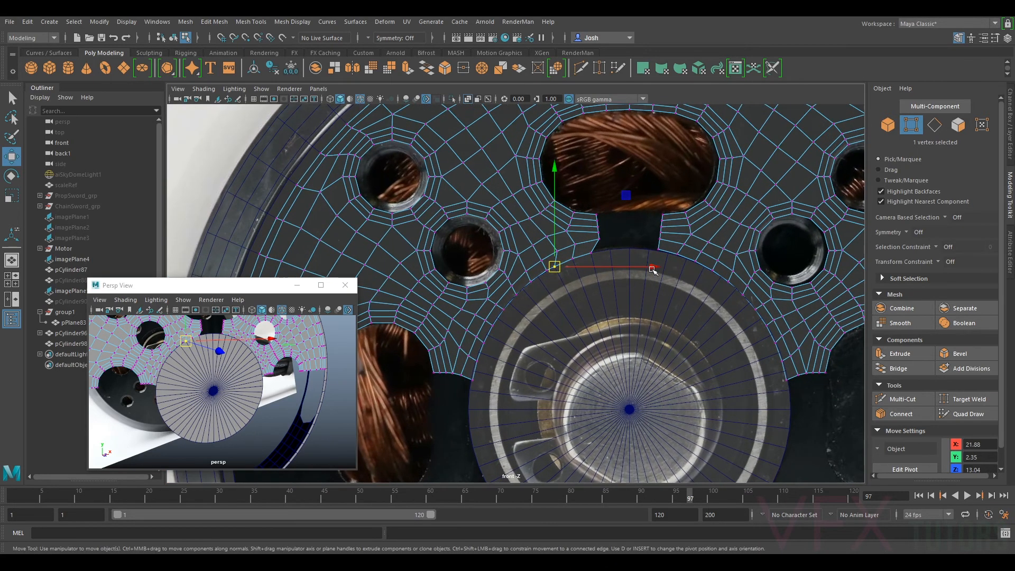
scroll(627, 252, up, 1)
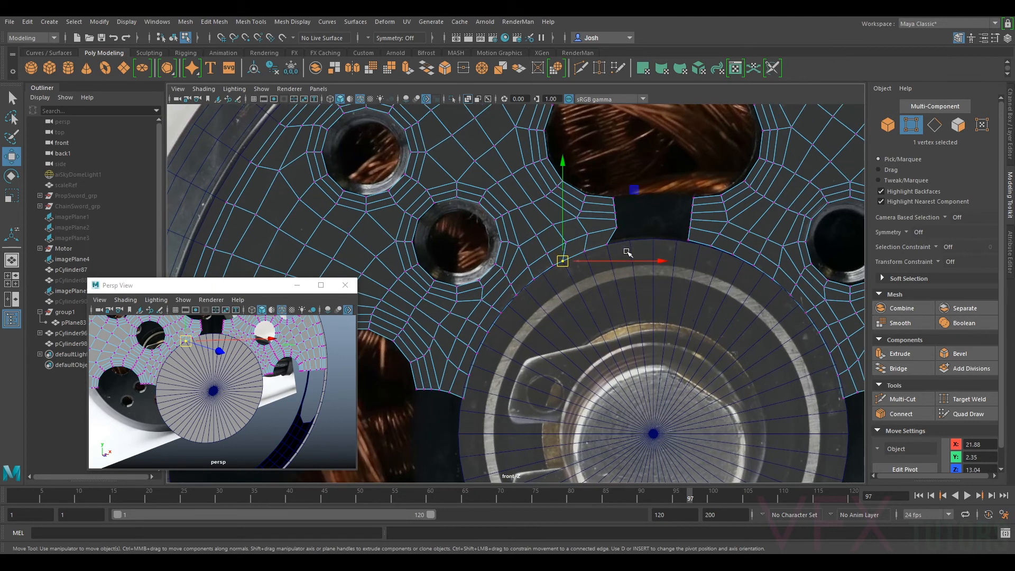
scroll(646, 247, up, 3)
scroll(596, 277, up, 1)
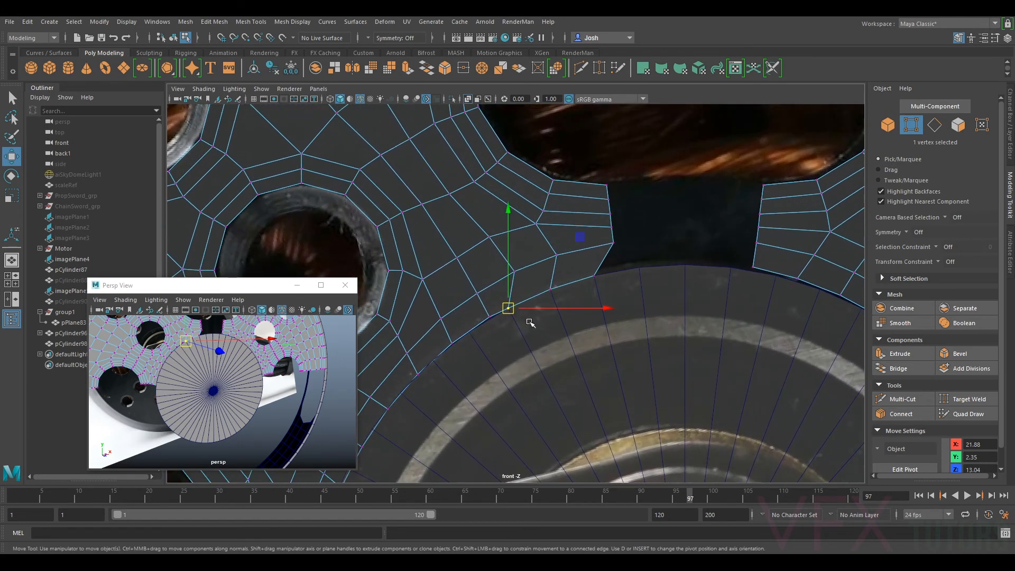
scroll(594, 277, up, 2)
middle_drag(552, 277, 553, 279)
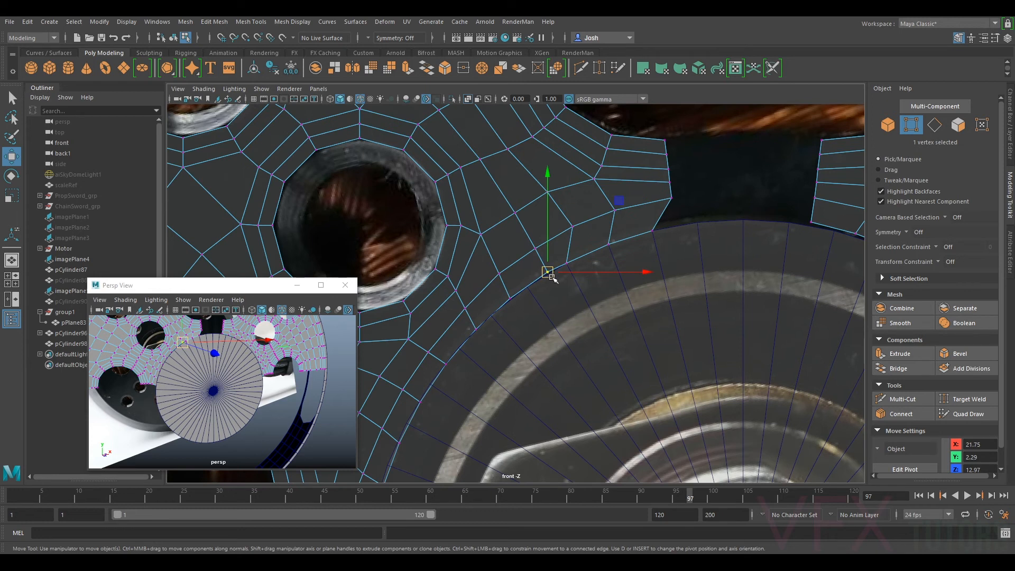
drag(550, 276, 496, 314)
click(508, 300)
click(474, 329)
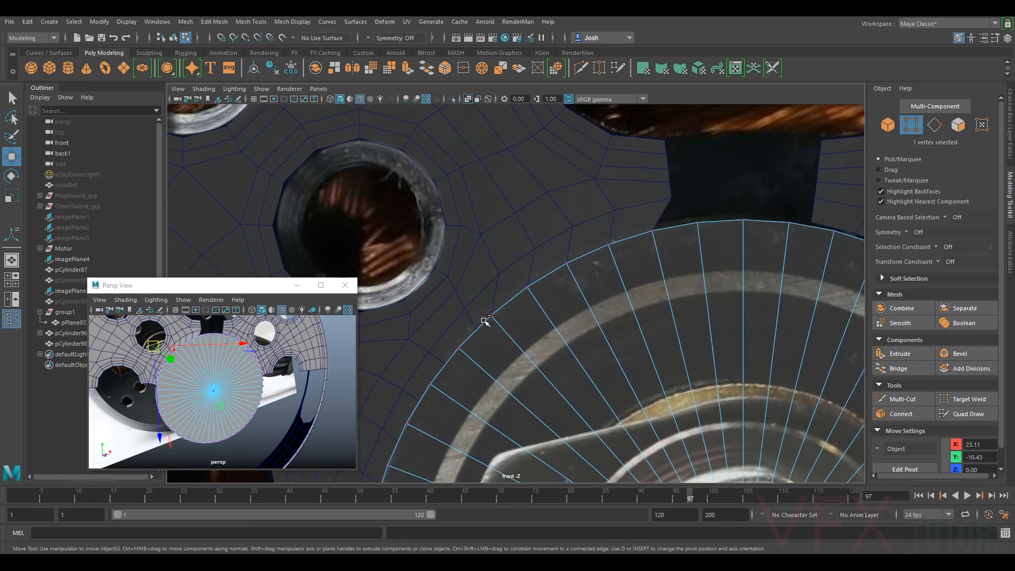
click(475, 328)
drag(475, 331, 430, 384)
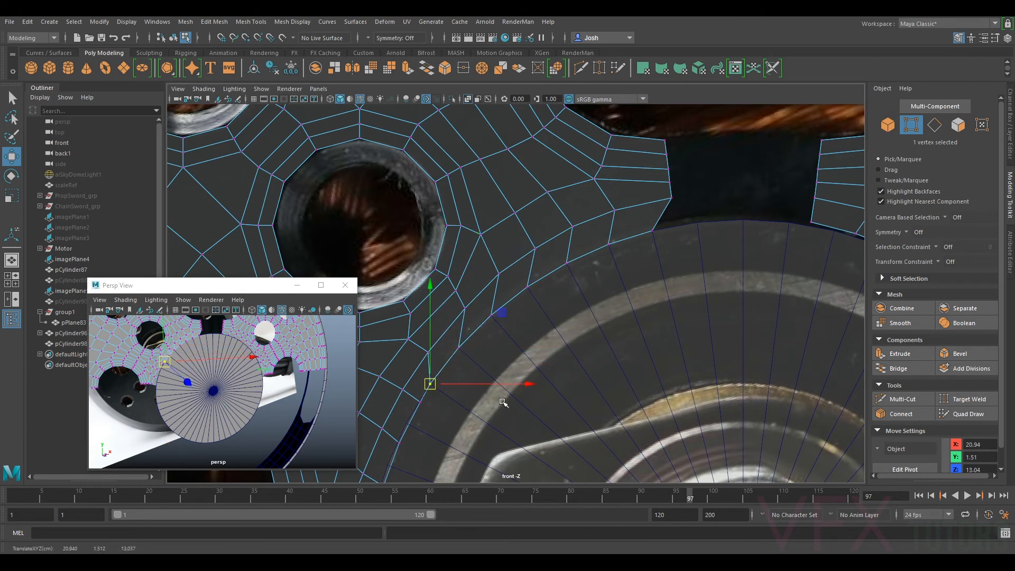
- Snap the last vertices at the lower-left end of the plate's inner edge onto the hub disc's rim
alt+middle_drag(504, 403, 596, 278)
drag(523, 259, 481, 357)
key(v)
alt+middle_drag(697, 147, 595, 277)
scroll(654, 231, down, 4)
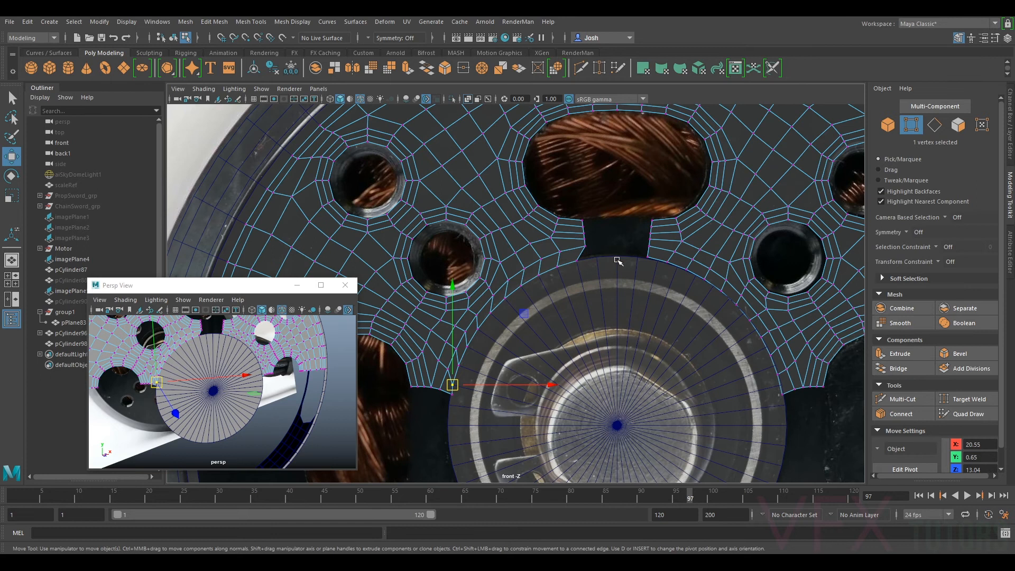
alt+middle_drag(616, 260, 610, 270)
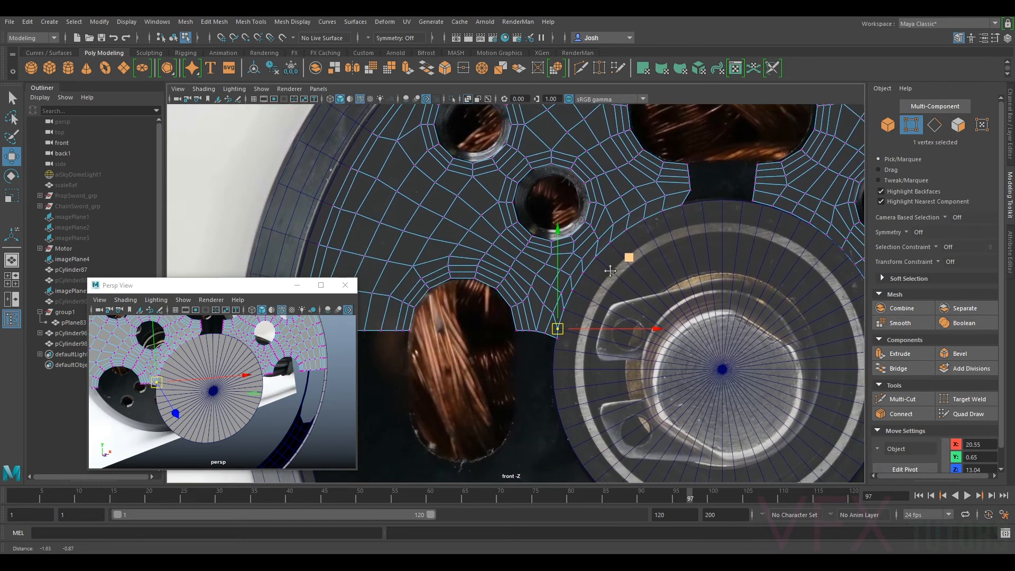
- Go over the left half of the inner edge again from the gap downwards, snapping each vertex onto the disc's rim
alt+middle_drag(646, 238, 606, 283)
scroll(642, 260, up, 3)
click(642, 248)
key(v)
mouse_move(643, 247)
mouse_down()
mouse_move(660, 243)
mouse_move(643, 248)
mouse_up()
click(618, 254)
key(v)
click(587, 268)
key(v)
drag(587, 268, 621, 261)
click(569, 280)
key(v)
drag(569, 280, 590, 266)
click(548, 296)
key(v)
drag(548, 296, 569, 282)
click(528, 312)
key(v)
drag(528, 312, 546, 295)
click(512, 336)
key(v)
drag(512, 336, 528, 313)
click(496, 361)
key(v)
drag(496, 361, 511, 337)
click(485, 385)
key(v)
drag(485, 385, 496, 361)
click(477, 411)
key(v)
mouse_move(477, 412)
mouse_down()
mouse_move(486, 385)
mouse_move(479, 414)
mouse_up()
click(477, 424)
key(v)
- Snap the lower-right end vertex of the plate's inner edge onto the hub disc's rim
mouse_move(737, 256)
alt+middle_down()
mouse_move(655, 268)
mouse_move(654, 286)
alt+middle_up()
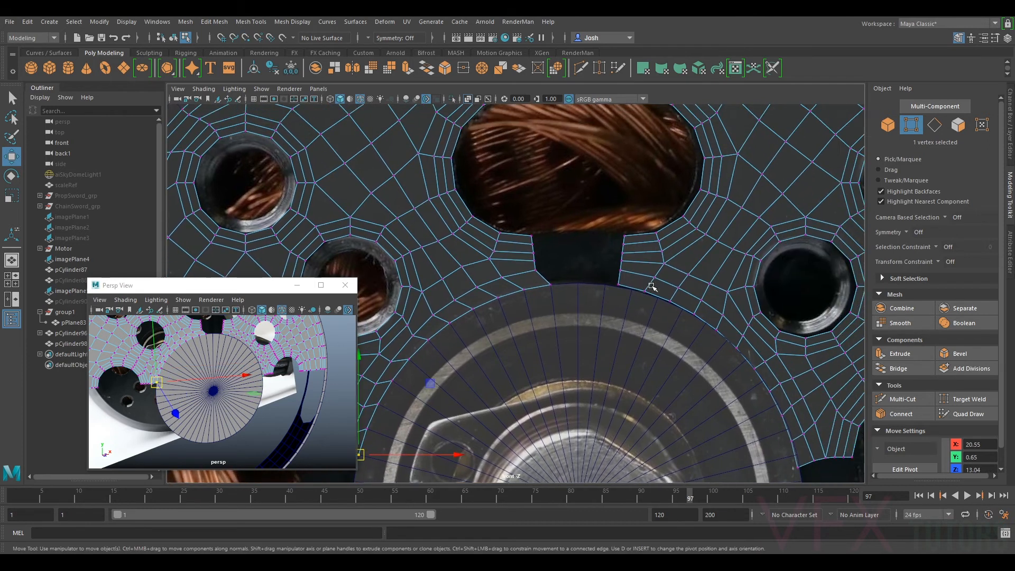
scroll(654, 283, up, 2)
alt+middle_drag(727, 339, 630, 218)
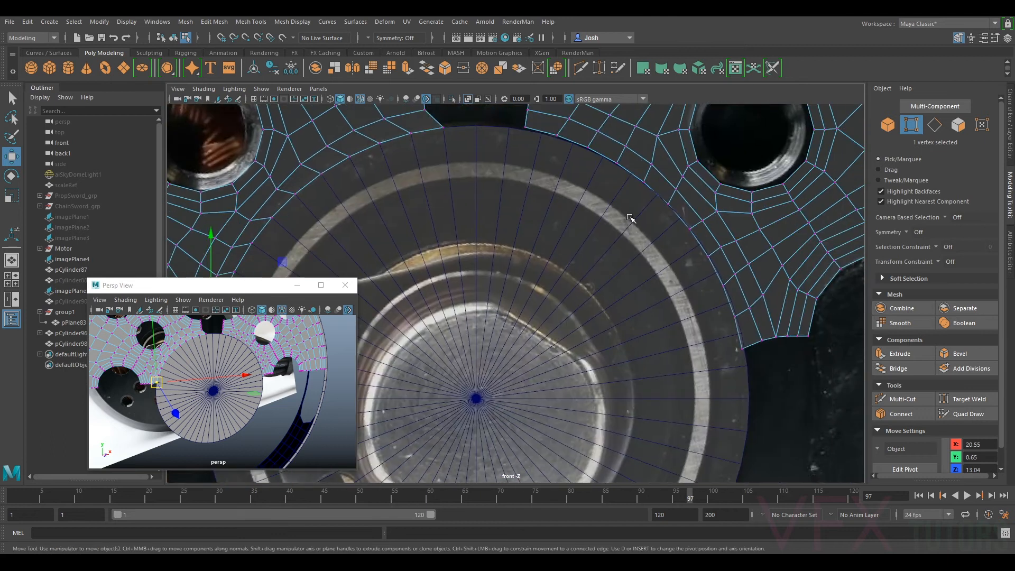
click(742, 350)
scroll(744, 350, down, 4)
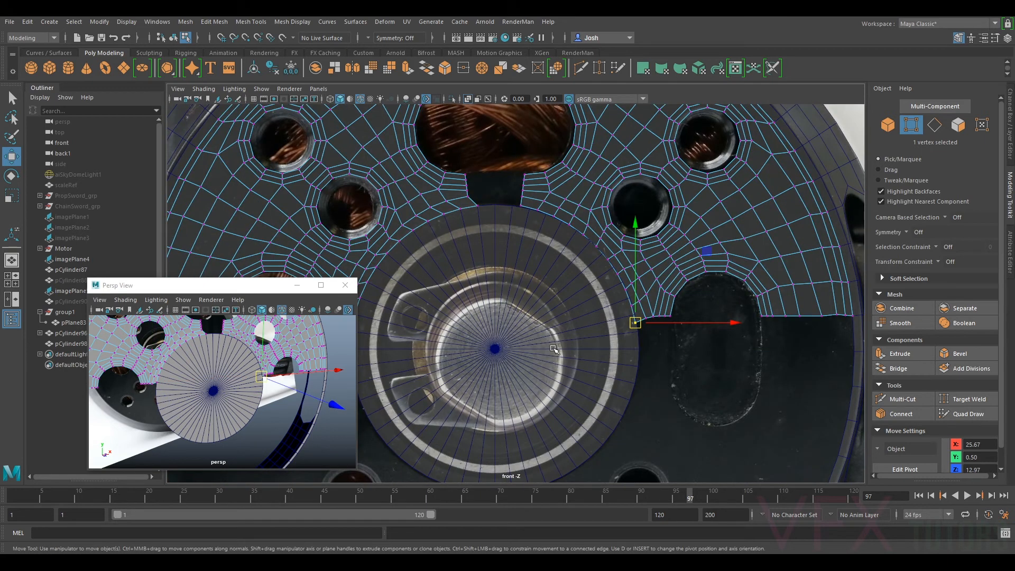
alt+middle_drag(528, 349, 609, 343)
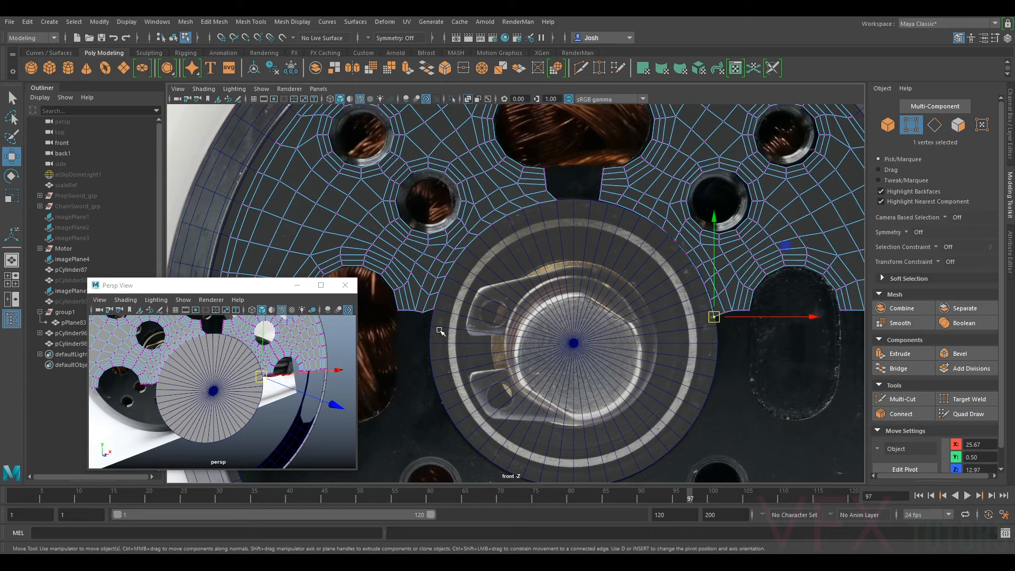
scroll(775, 321, up, 3)
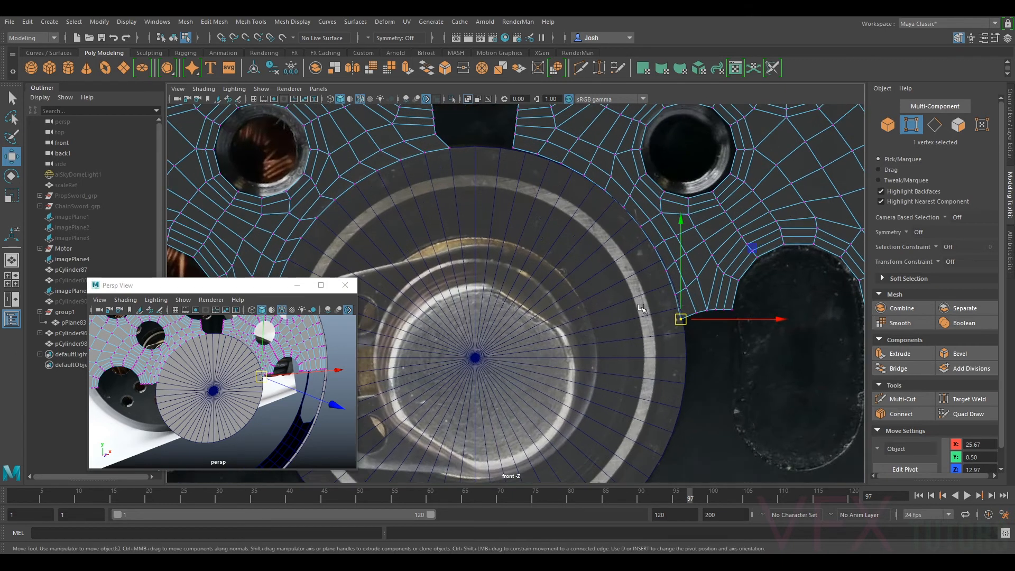
alt+middle_drag(686, 294, 642, 292)
key(v)
drag(636, 317, 623, 287)
- Snap the vertices on the right half of the plate's inner edge, from the lower end up to the gap, onto the disc's rim
click(619, 270)
scroll(642, 272, up, 4)
alt+middle_drag(701, 258, 654, 276)
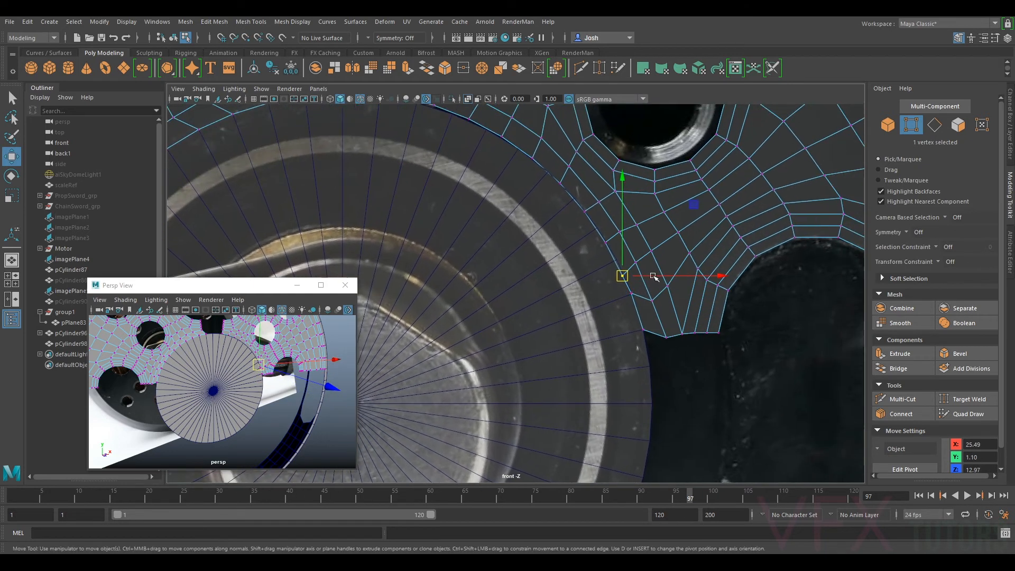
click(634, 291)
key(v)
drag(632, 293, 596, 238)
alt+middle_drag(591, 209, 625, 270)
click(618, 275)
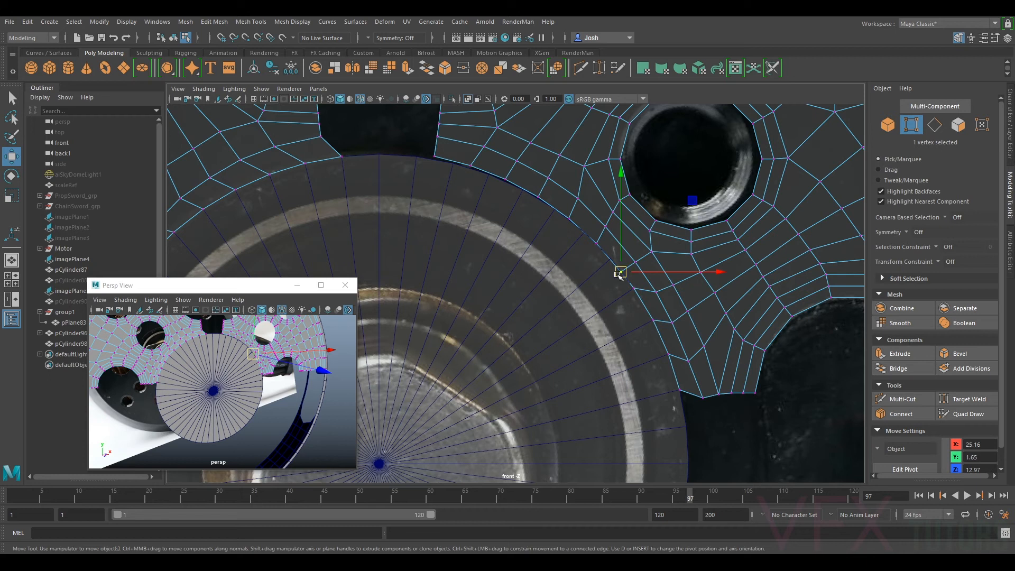
drag(621, 272, 418, 154)
key(f)
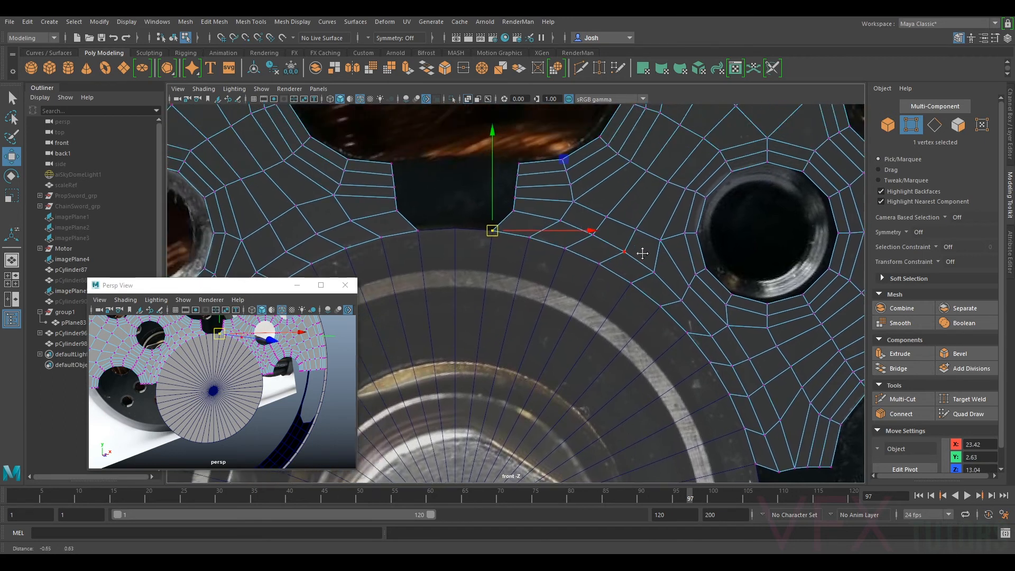
scroll(642, 286, up, 6)
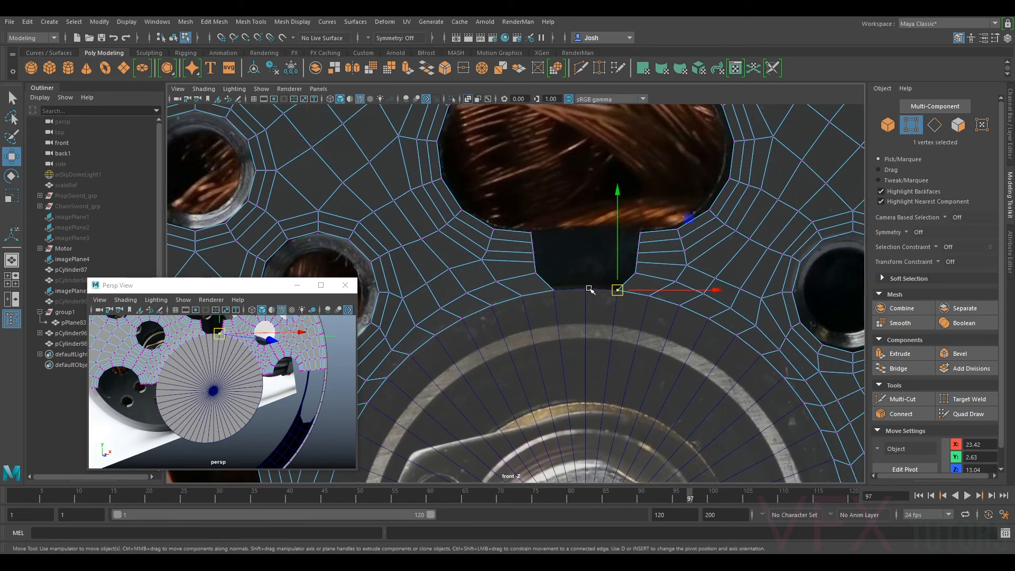
- Bridge the facing side edges of the gap below the top slot, using 1 division
right_drag(675, 244, 678, 213)
scroll(677, 213, down, 5)
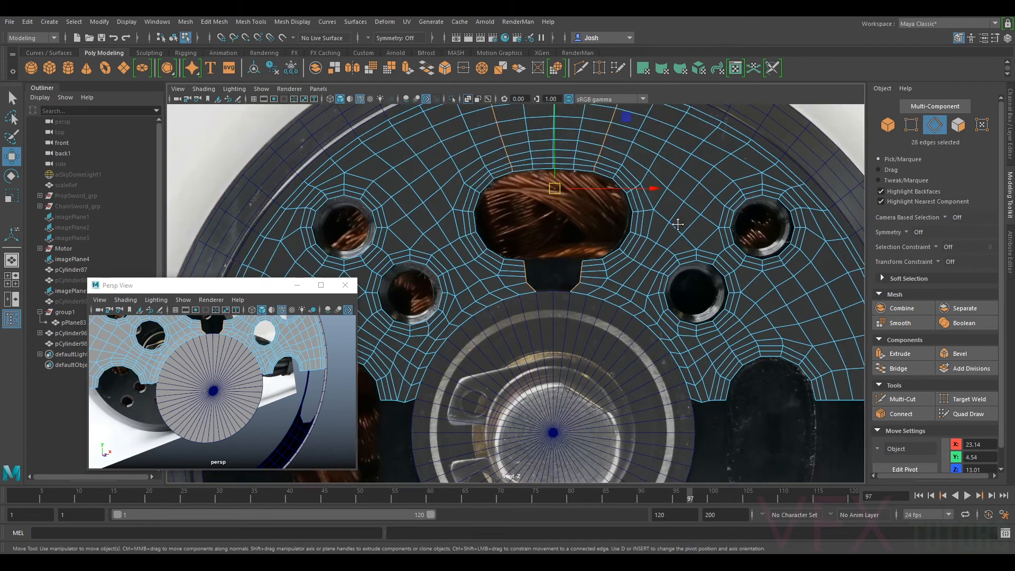
alt+middle_drag(675, 222, 677, 241)
scroll(608, 343, up, 3)
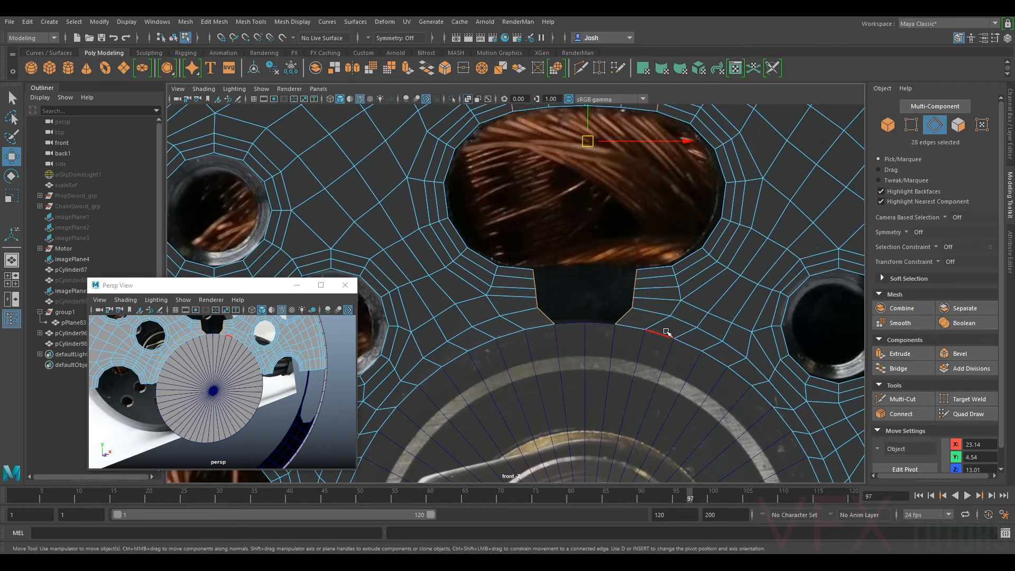
click(638, 274)
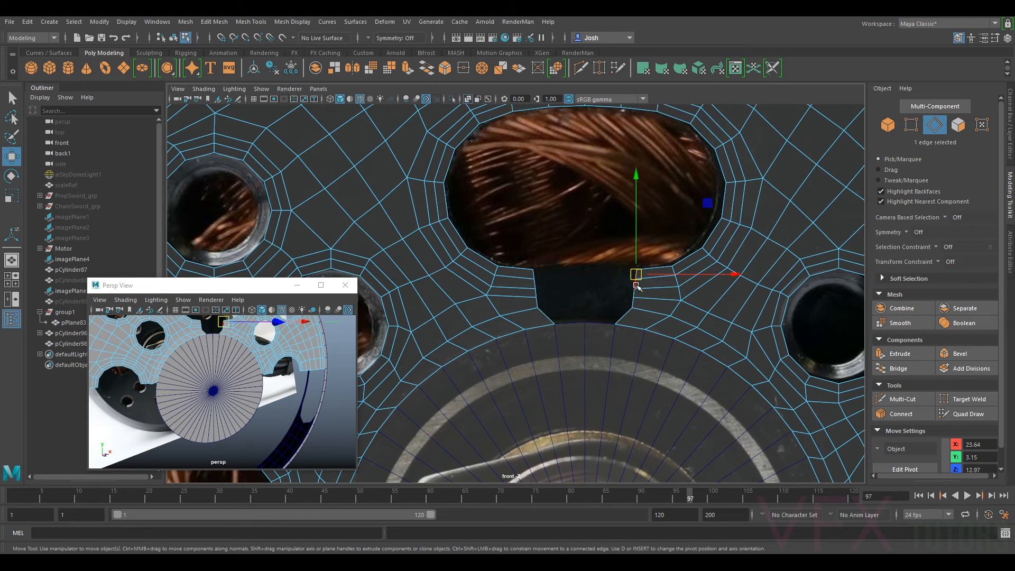
key(q)
scroll(638, 294, up, 1)
shift+click(647, 297)
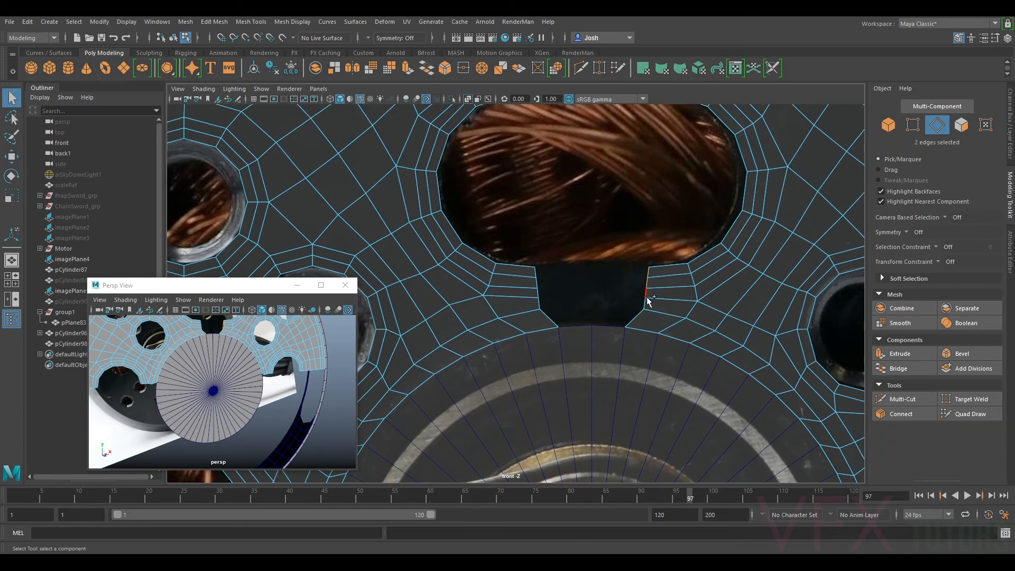
shift+click(646, 307)
shift+click(547, 320)
shift+click(558, 280)
click(899, 368)
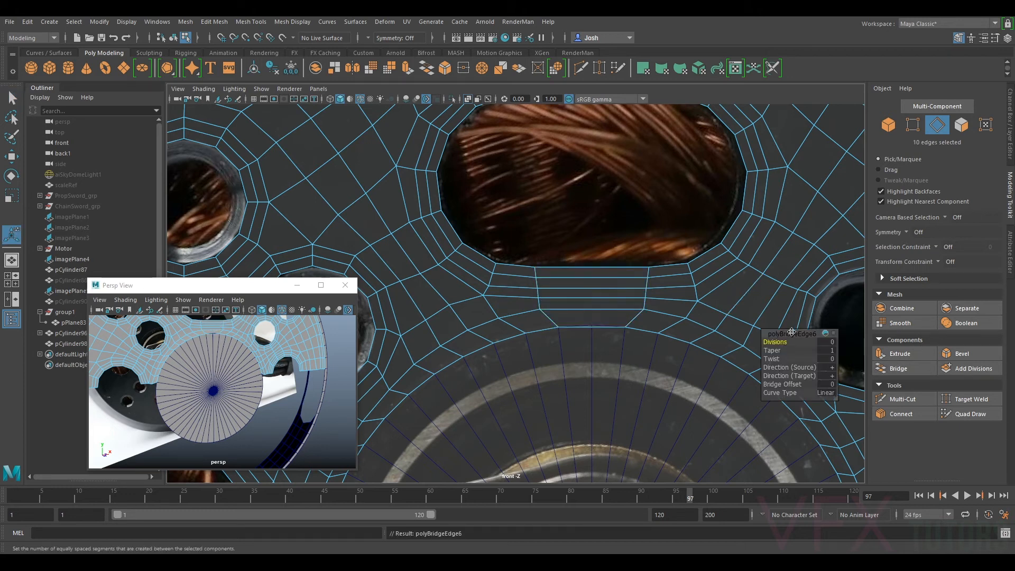
drag(787, 342, 793, 343)
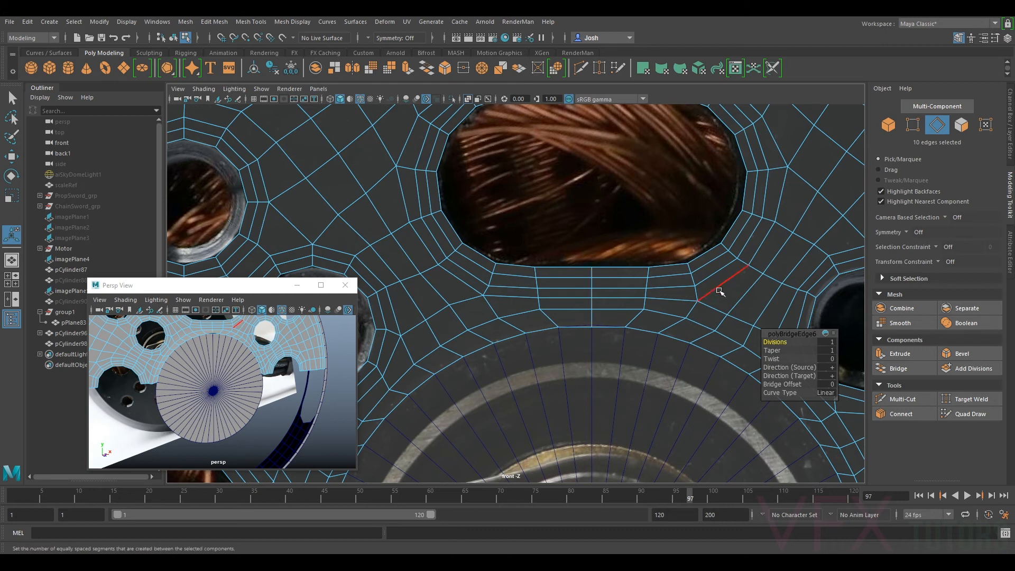
- Nudge the vertical edge loops of the new bridge slightly upward to even out the strip below the top slot
scroll(613, 298, up, 3)
double_click(640, 298)
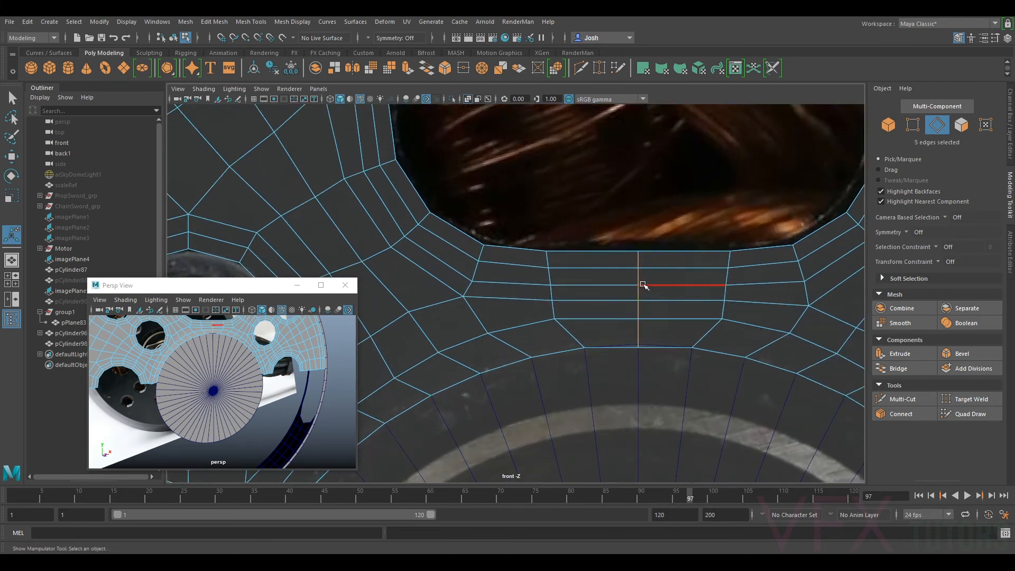
key(w)
drag(640, 275, 640, 272)
double_click(729, 270)
drag(712, 263, 712, 261)
double_click(551, 279)
drag(566, 257, 566, 257)
double_click(728, 274)
drag(713, 272, 713, 273)
double_click(639, 274)
drag(639, 262, 639, 261)
- Snap the vertices along the bridge's lower edge onto the matching rim vertices of the hub disc
click(911, 124)
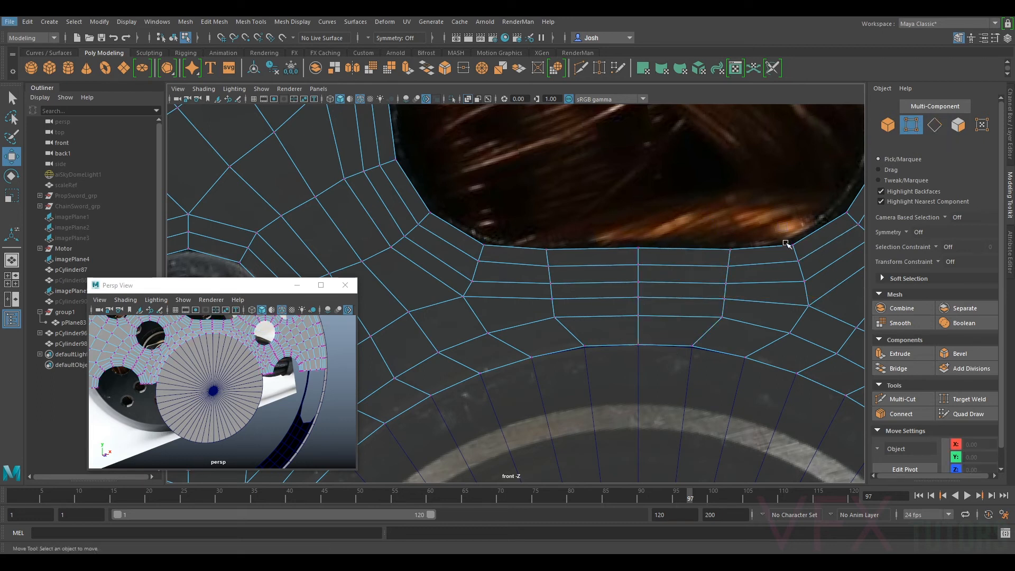
click(585, 347)
key(v)
middle_drag(642, 340, 694, 336)
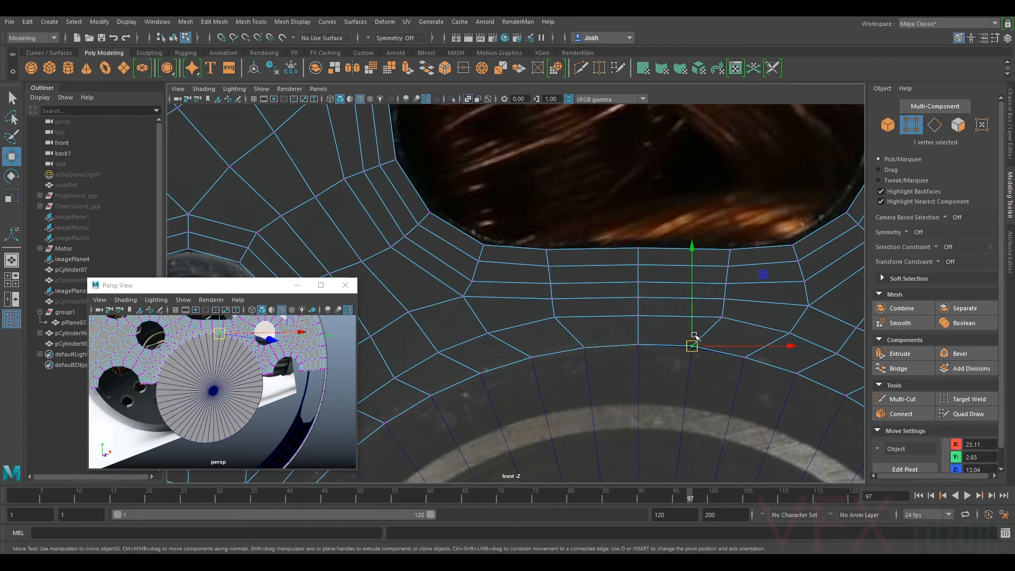
scroll(730, 320, down, 3)
scroll(608, 312, up, 2)
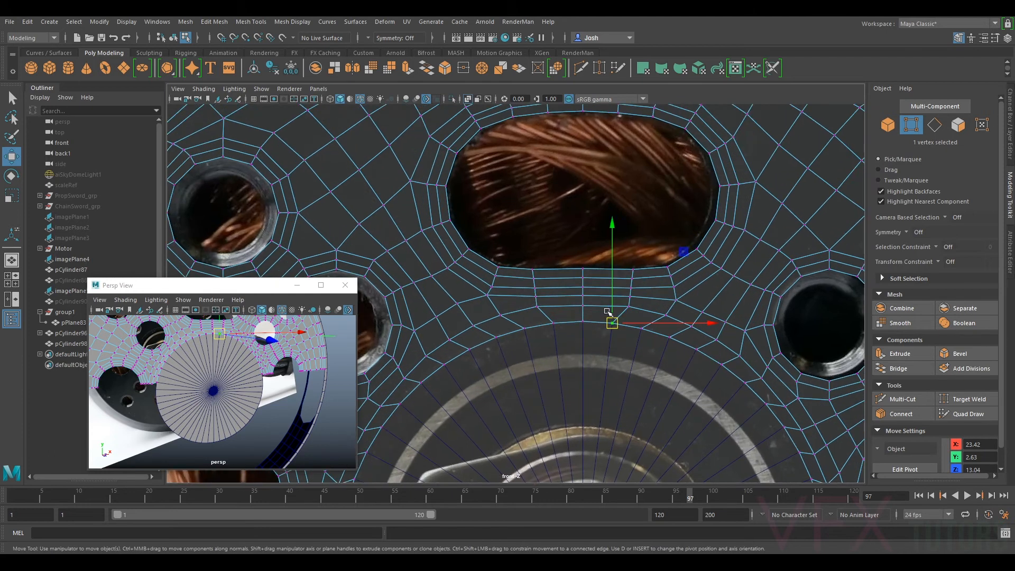
scroll(629, 332, down, 2)
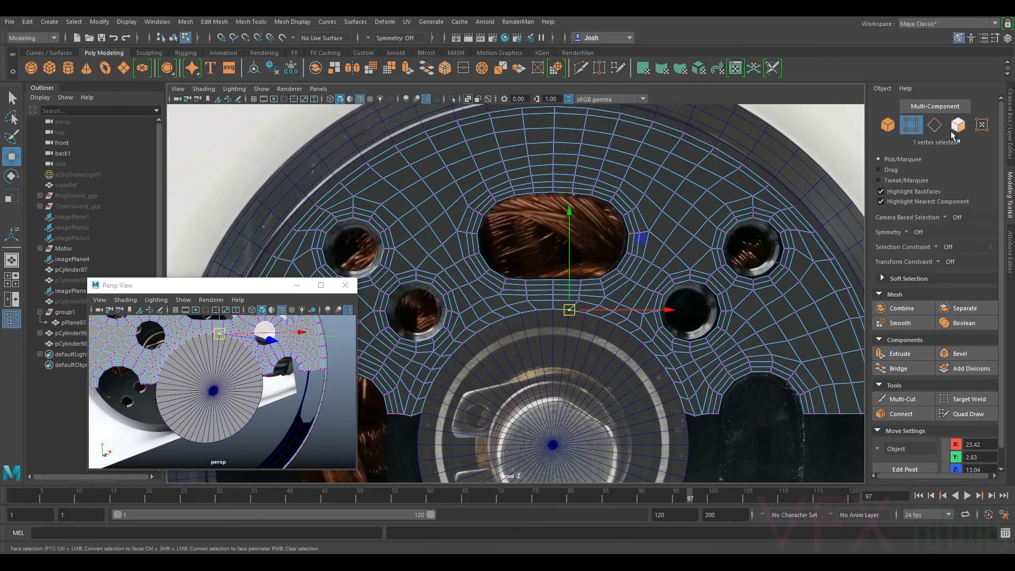
- Smooth the plate's mesh around the hub and below the top slot with the Relax sculpting tool, undoing a bad stroke
key(F8)
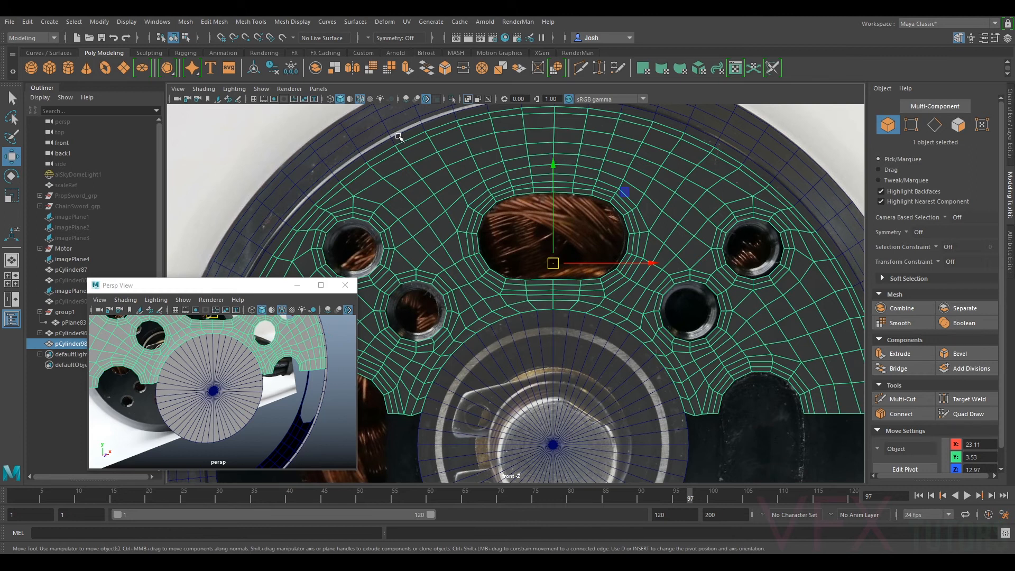
click(149, 53)
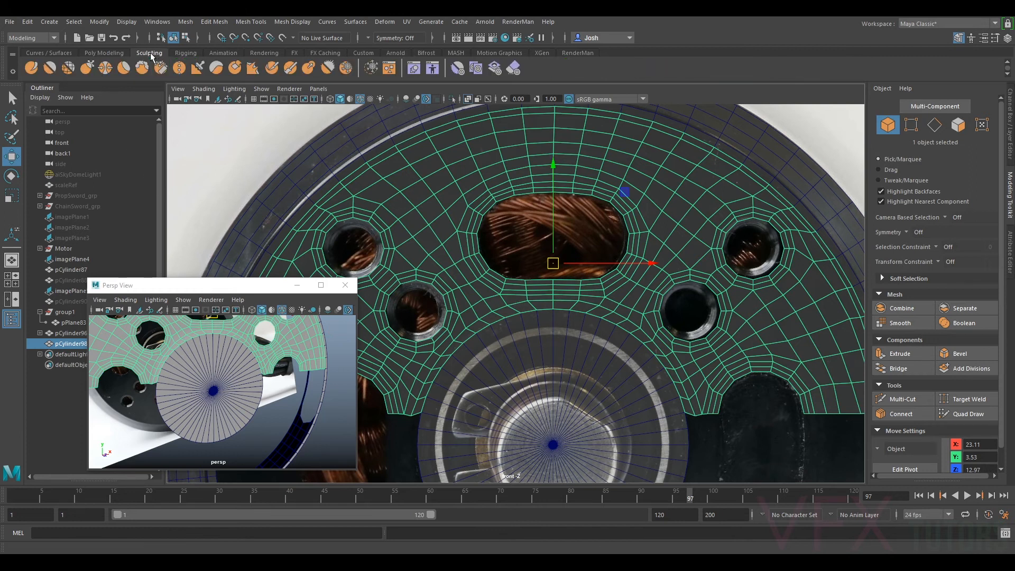
click(68, 68)
scroll(553, 317, up, 3)
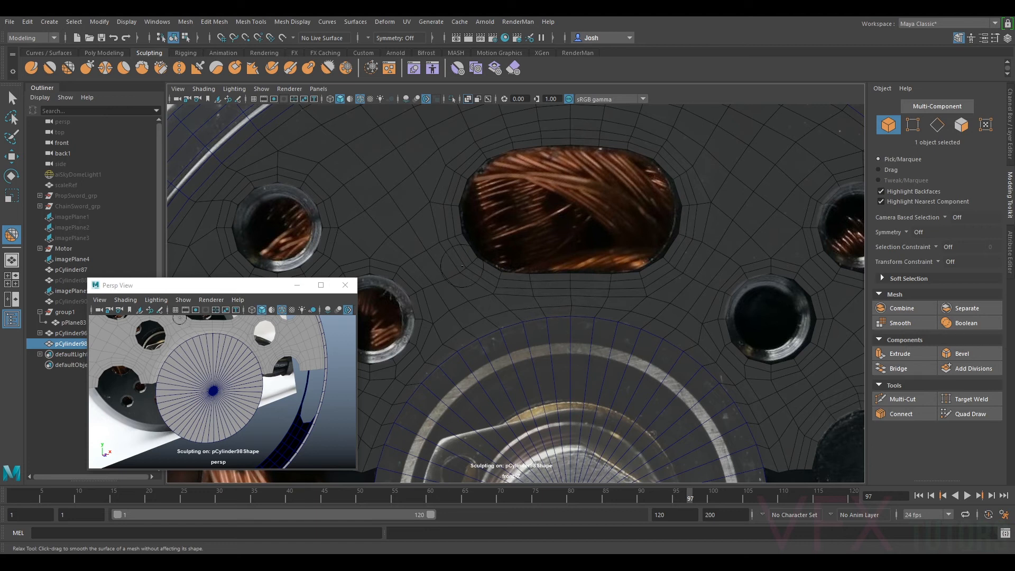
scroll(509, 279, up, 1)
alt+middle_drag(428, 338, 555, 258)
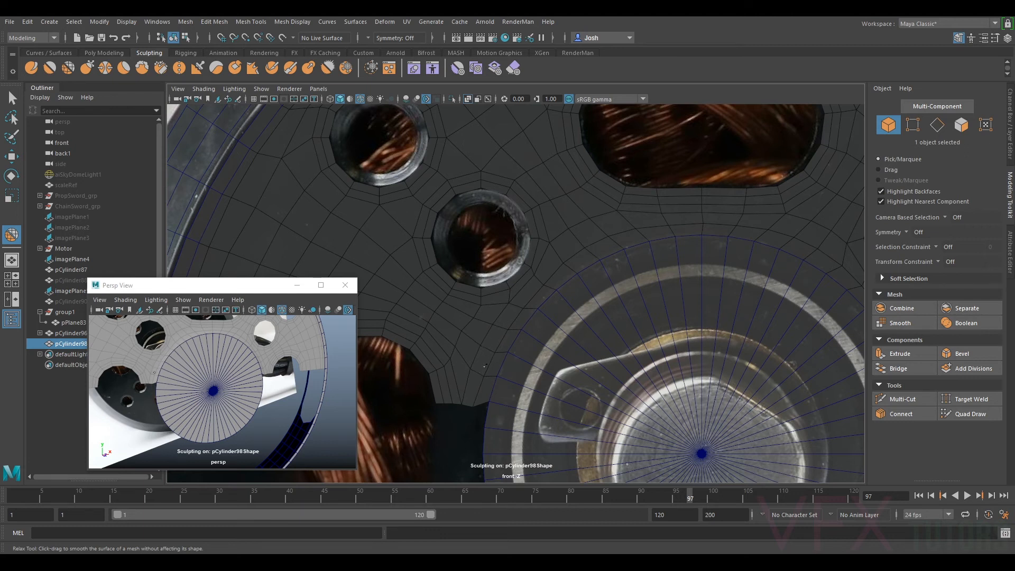
mouse_move(509, 315)
mouse_down()
mouse_move(528, 293)
mouse_move(516, 289)
mouse_up()
key(ctrl+z)
alt+middle_drag(643, 232, 501, 275)
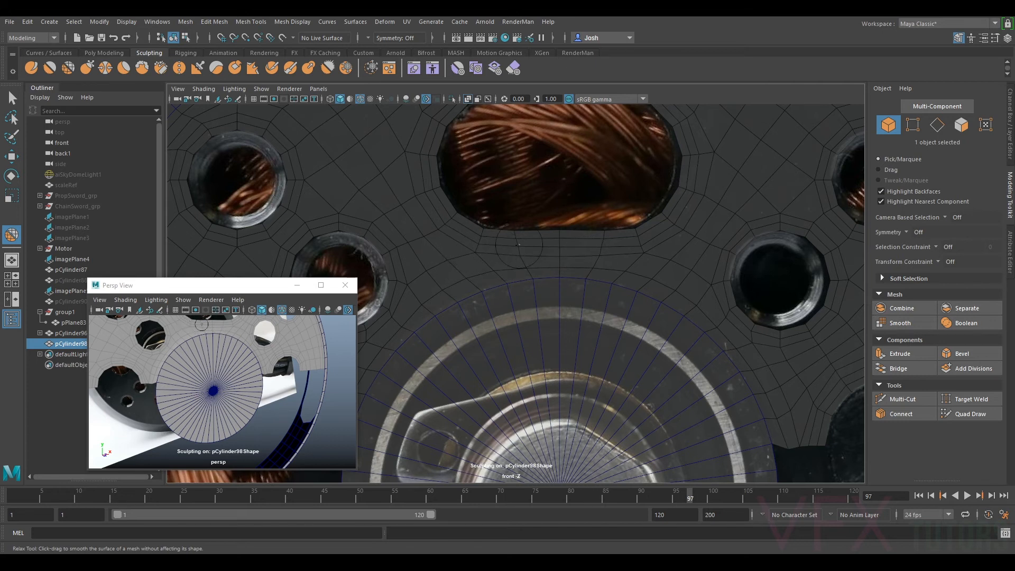
scroll(513, 249, down, 5)
- Flatten the row of vertices along the plate's lower cut edge into one straight horizontal line and level it with the outer end
click(12, 98)
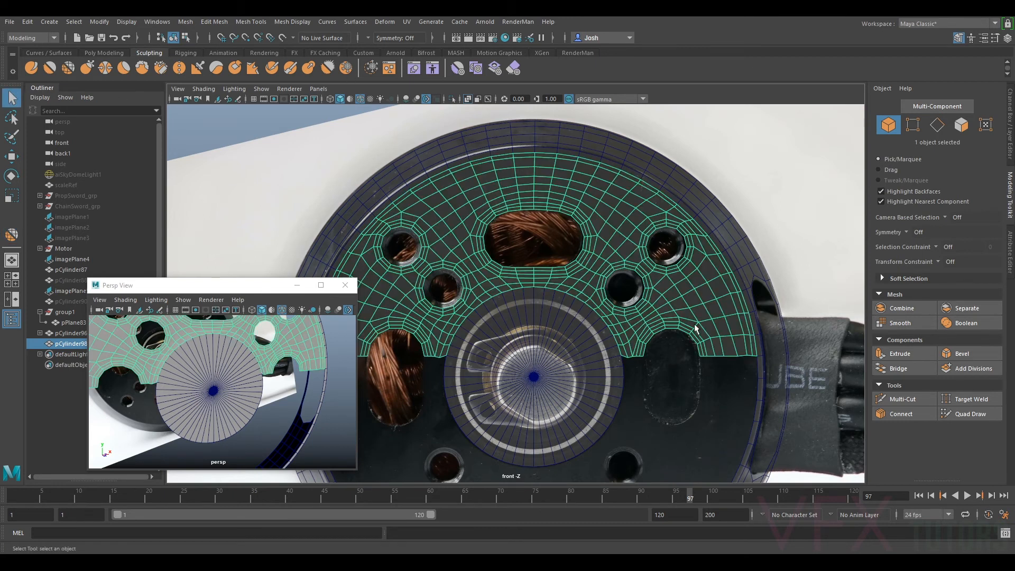
alt+middle_drag(728, 316, 758, 280)
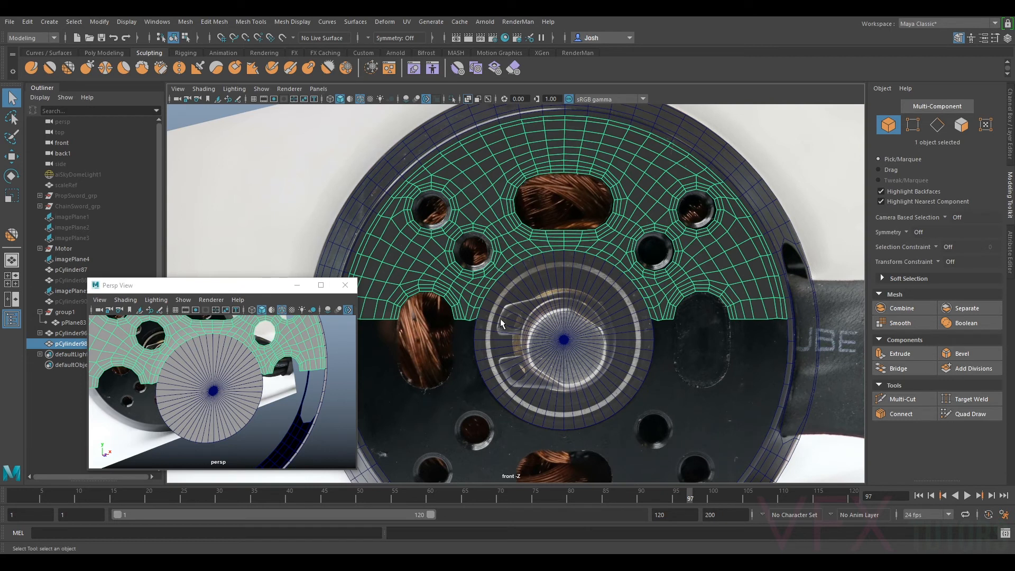
click(912, 127)
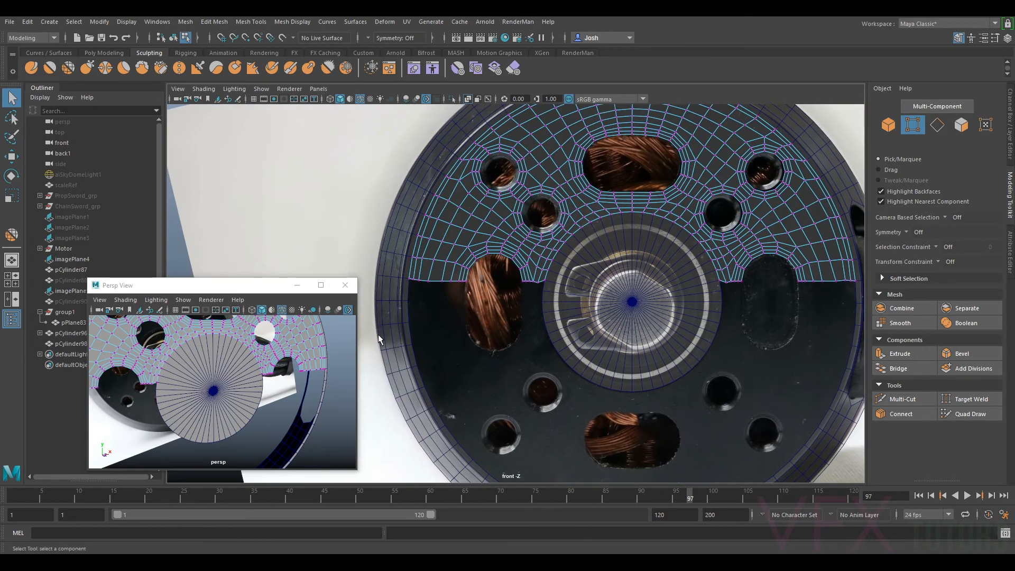
drag(377, 329, 861, 275)
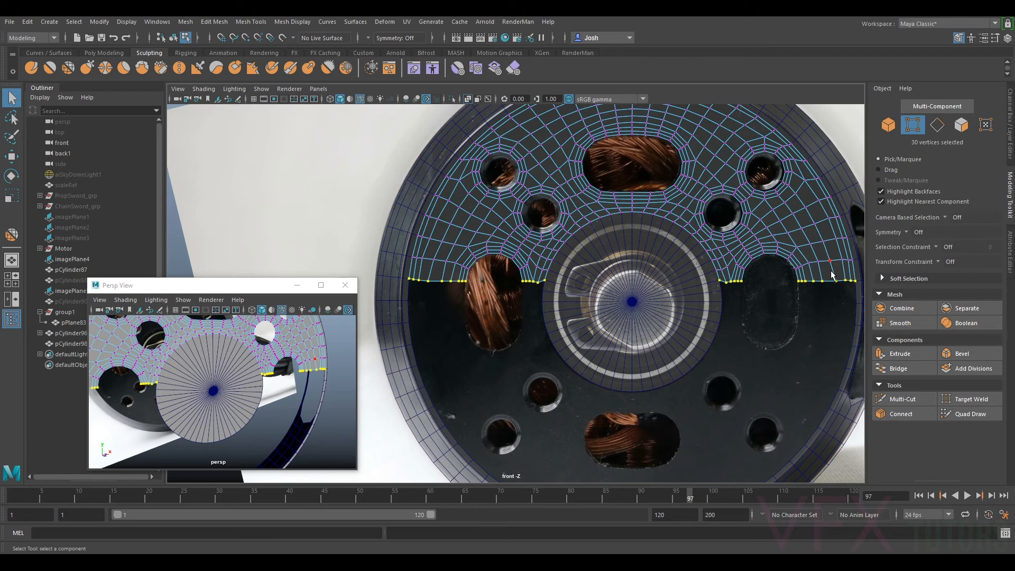
key(r)
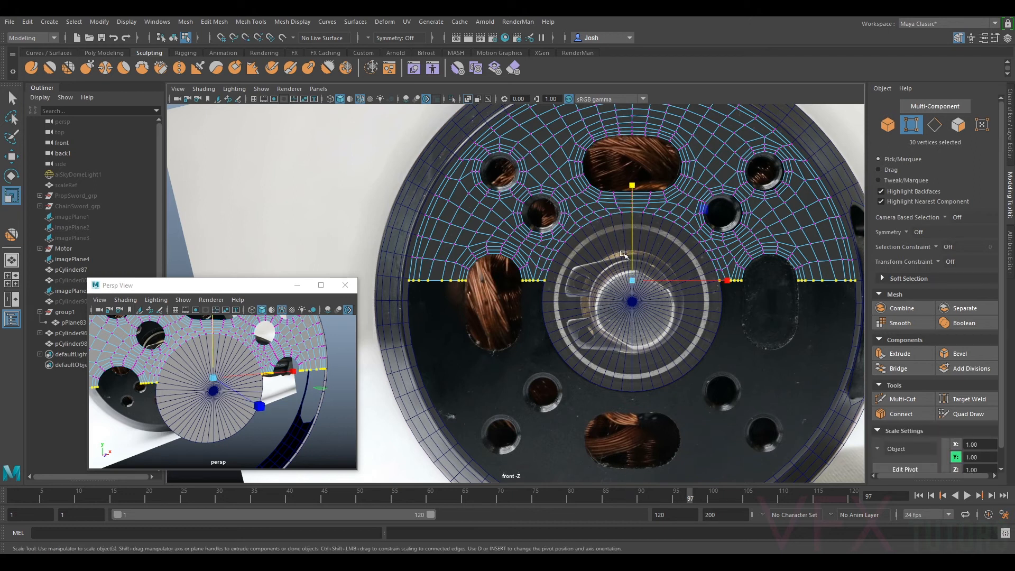
key(w)
drag(628, 245, 411, 278)
- Snap the inner end vertices of the plate's straight lower edge onto the hub disc's rim on both sides and return to object mode
scroll(766, 297, up, 2)
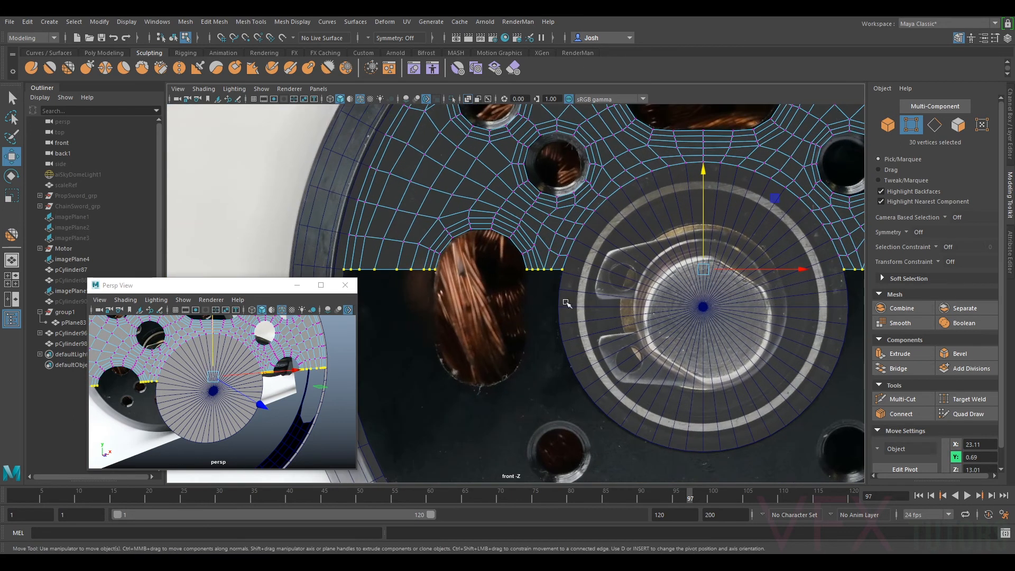
scroll(567, 294, up, 5)
click(650, 224)
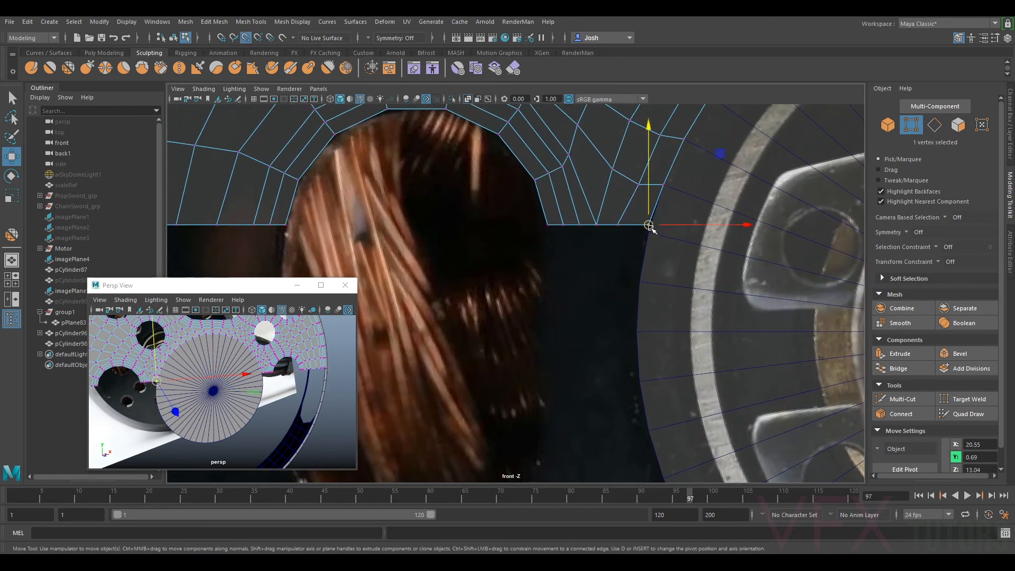
scroll(715, 240, down, 4)
alt+middle_drag(715, 240, 322, 259)
scroll(565, 262, up, 3)
click(524, 280)
drag(523, 280, 550, 278)
scroll(559, 275, up, 2)
click(558, 275)
scroll(550, 278, down, 5)
alt+middle_drag(546, 261, 642, 257)
right_drag(643, 256, 734, 215)
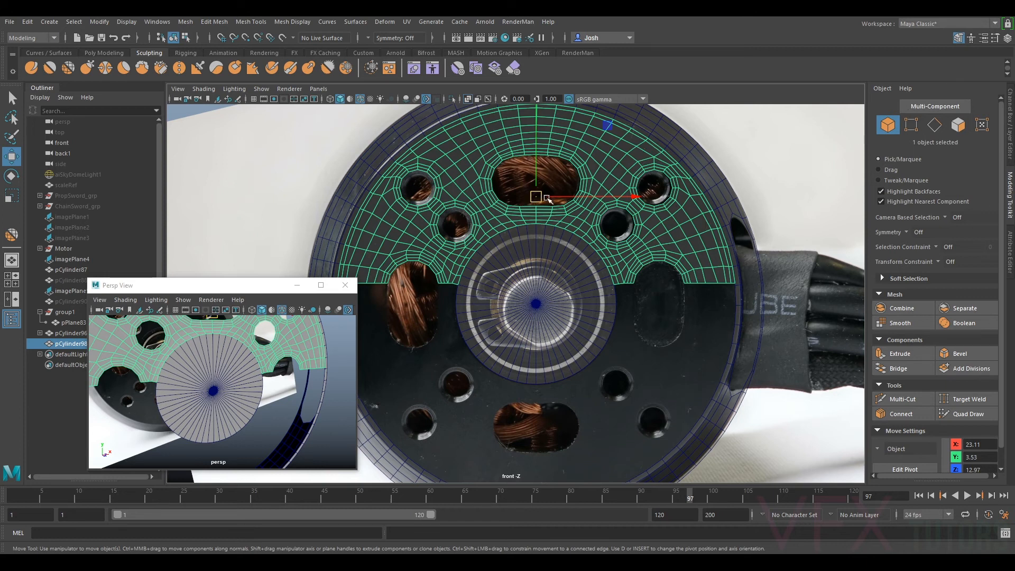
- Move the pivot of the upper half plate to the centre vertex of the round disc with vertex snapping
key(d)
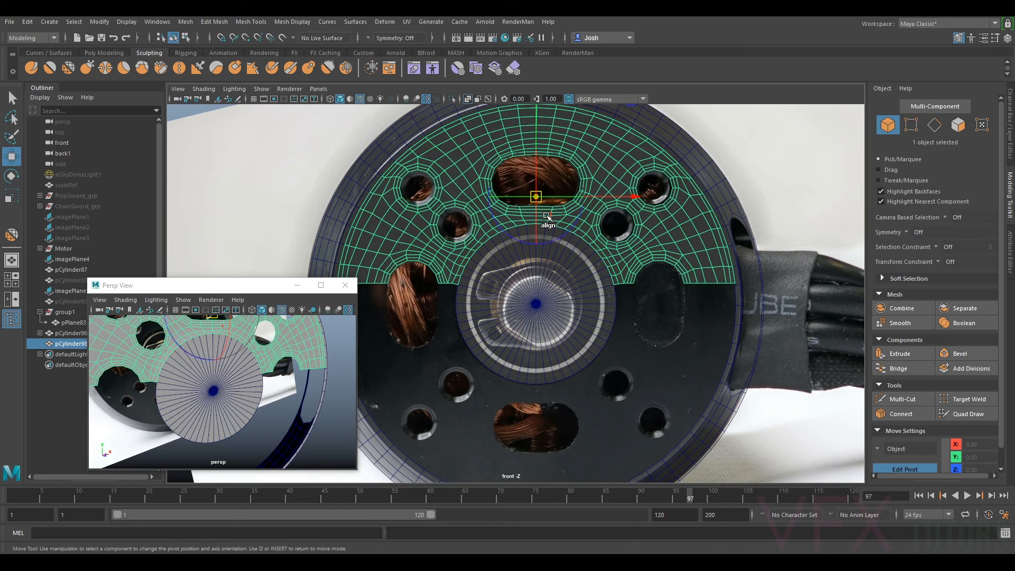
key(v)
drag(537, 138, 549, 292)
key(v)
drag(609, 305, 533, 314)
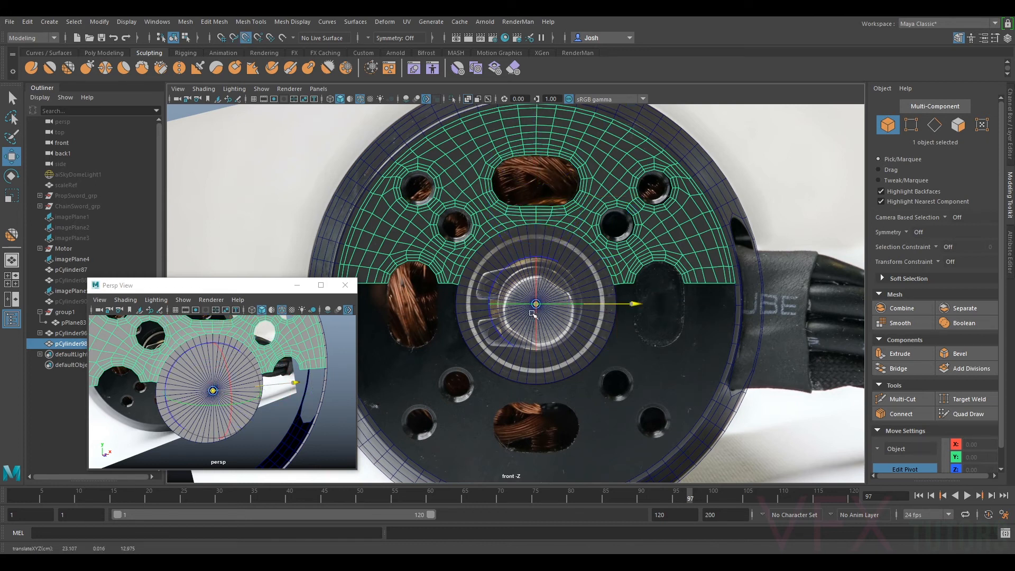
key(d)
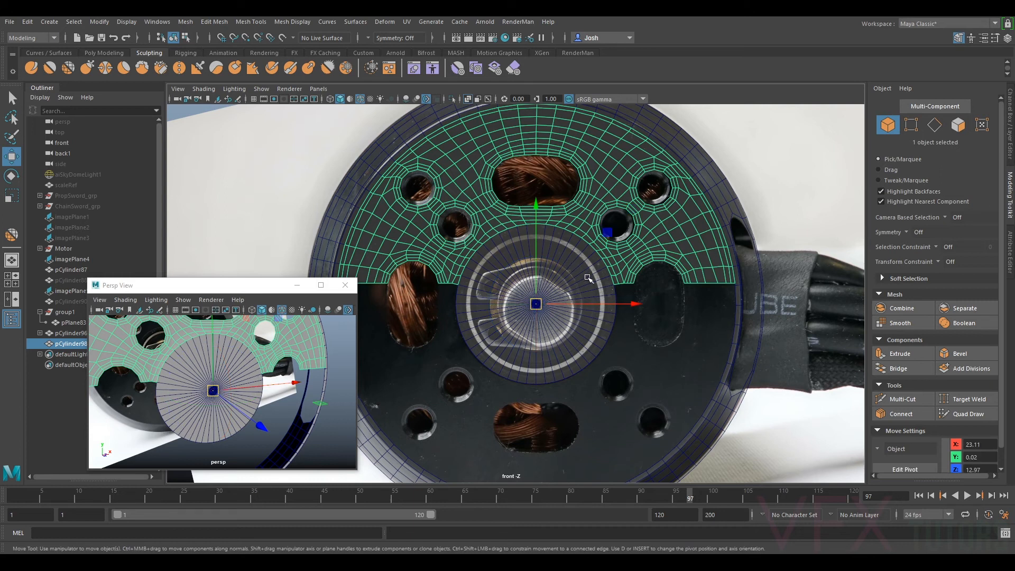
- Duplicate the upper half plate and set the copy's Rotate Z to 180 to form the lower half
key(ctrl+d)
click(1010, 140)
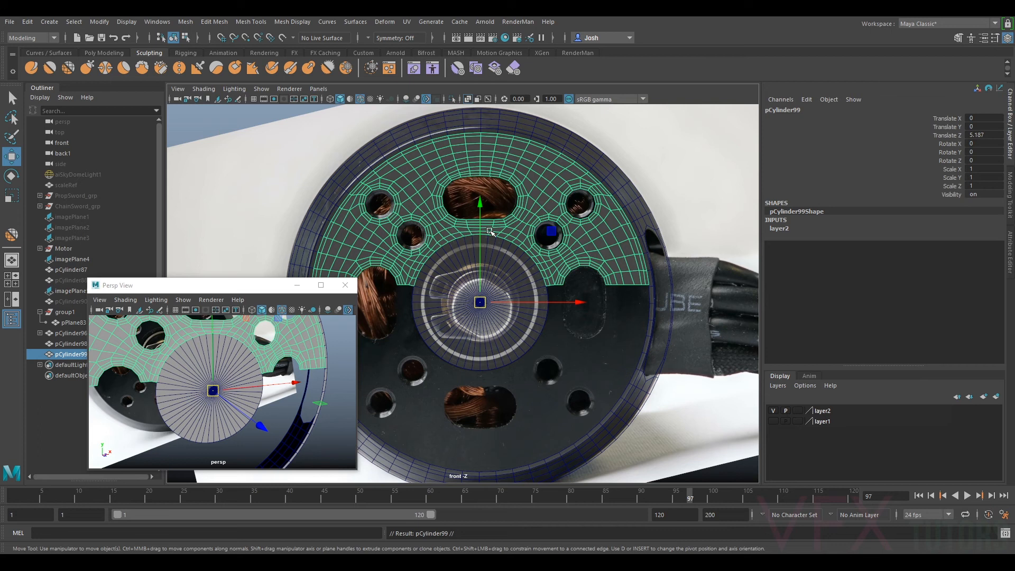
key(e)
drag(482, 212, 775, 270)
double_click(980, 160)
text(0)
key(Return)
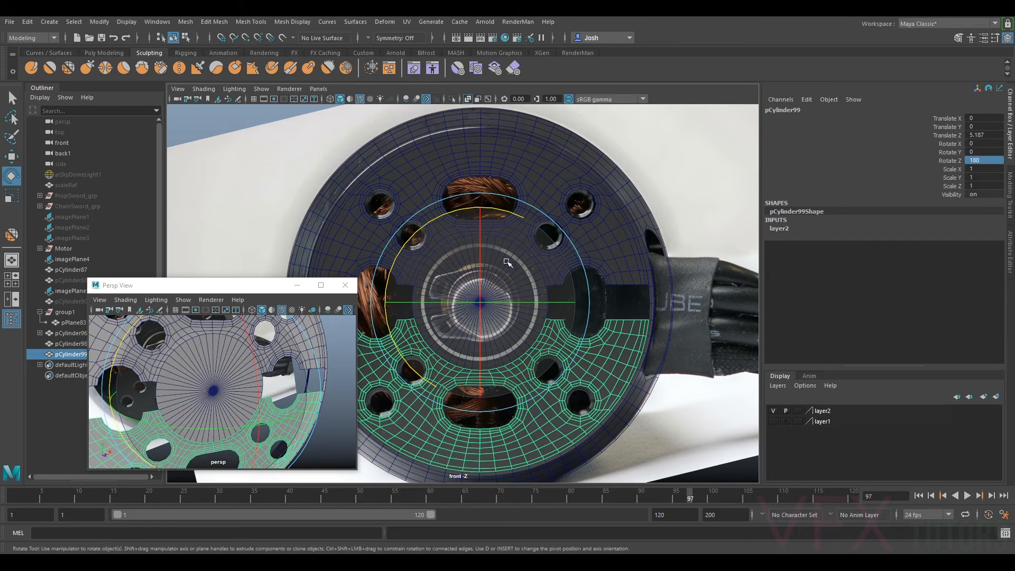
- Examine the gaps between the upper and lower plate halves around both side slots against the reference image
alt+middle_drag(359, 306, 483, 264)
scroll(700, 273, up, 3)
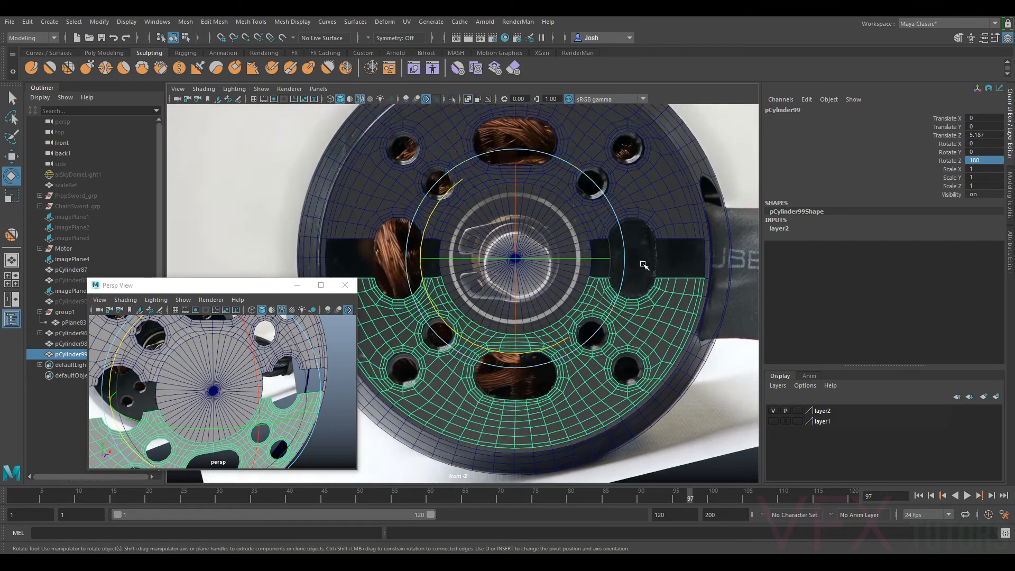
scroll(363, 251, up, 2)
alt+middle_drag(363, 250, 447, 239)
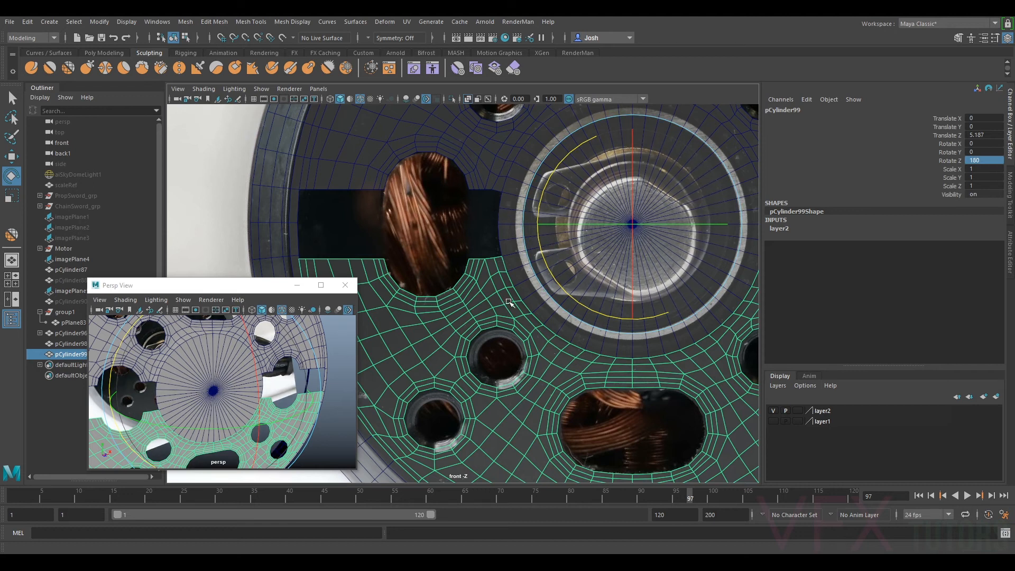
key(f)
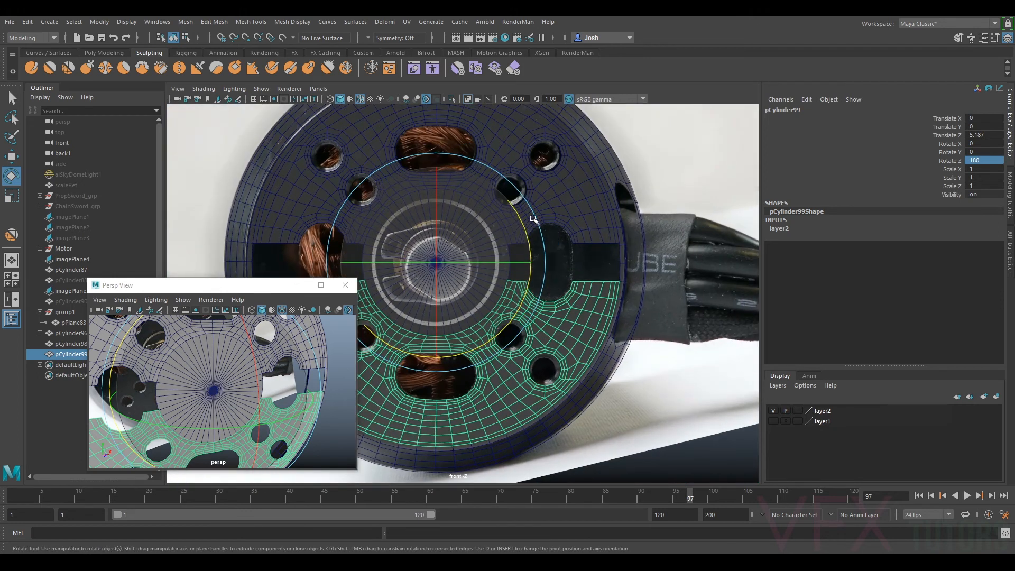
alt+middle_drag(533, 219, 580, 225)
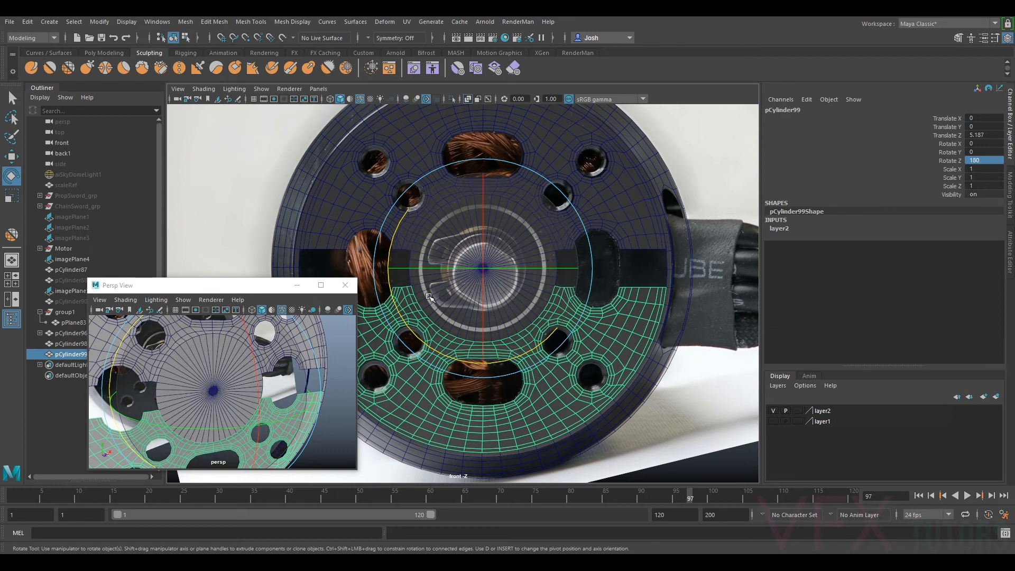
alt+middle_drag(648, 248, 495, 280)
alt+right_drag(494, 280, 537, 296)
alt+middle_drag(537, 296, 693, 223)
alt+right_drag(608, 220, 644, 226)
alt+middle_drag(643, 226, 638, 283)
- Combine the upper and lower plate halves into one mesh and delete its construction history
shift+click(657, 186)
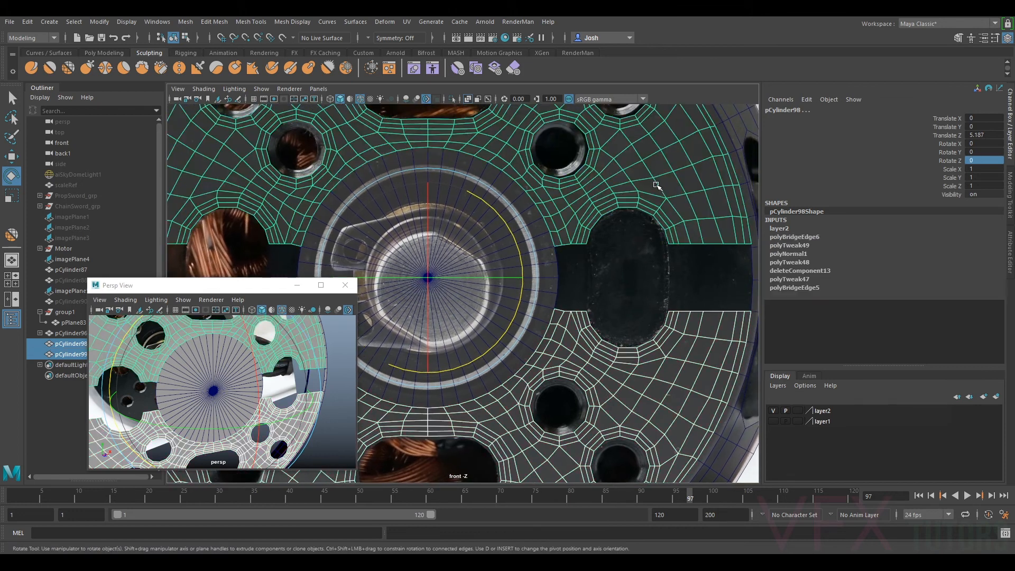
click(185, 22)
click(201, 54)
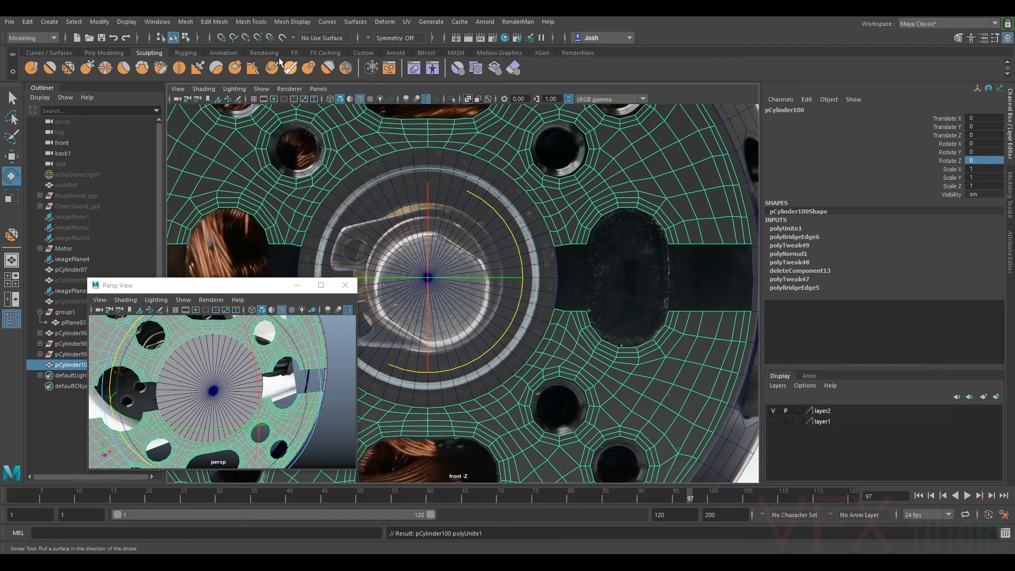
click(123, 54)
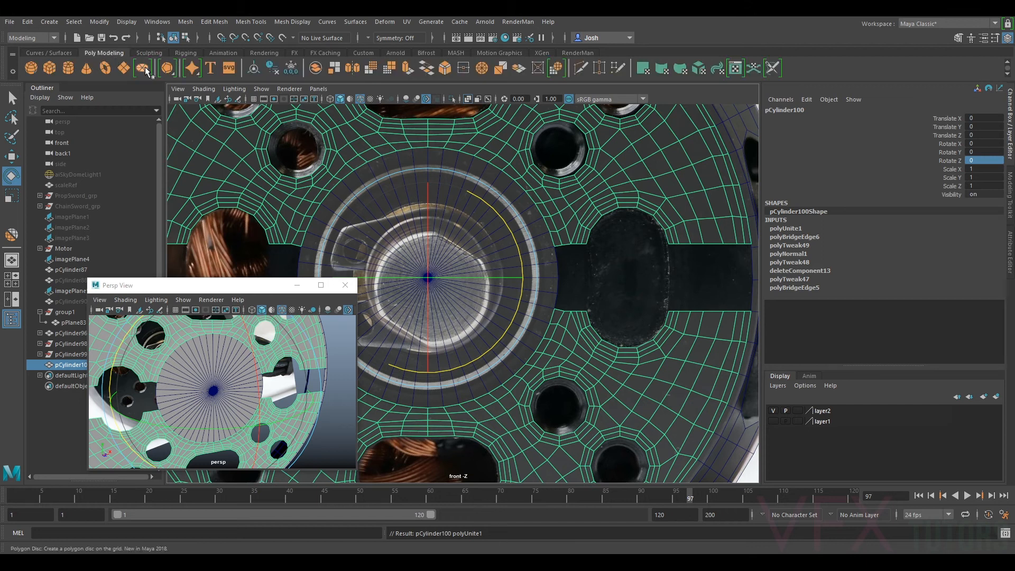
click(279, 70)
- Bridge the facing border edges across the gap between the right slot and the outer rim, with 1 division
scroll(444, 254, down, 6)
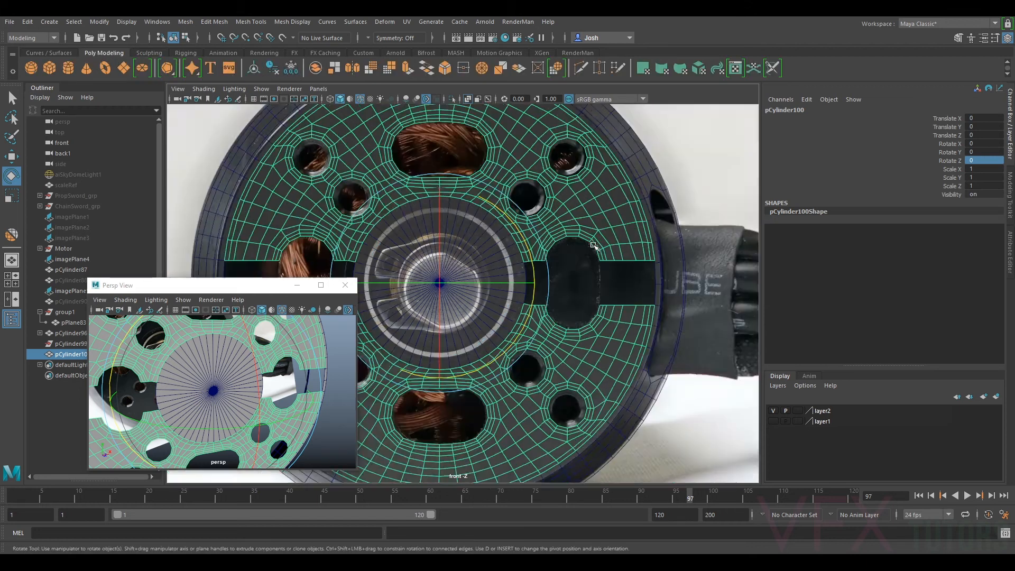
scroll(635, 248, up, 5)
alt+middle_drag(645, 247, 532, 278)
scroll(591, 230, up, 3)
right_drag(592, 236, 584, 215)
click(609, 247)
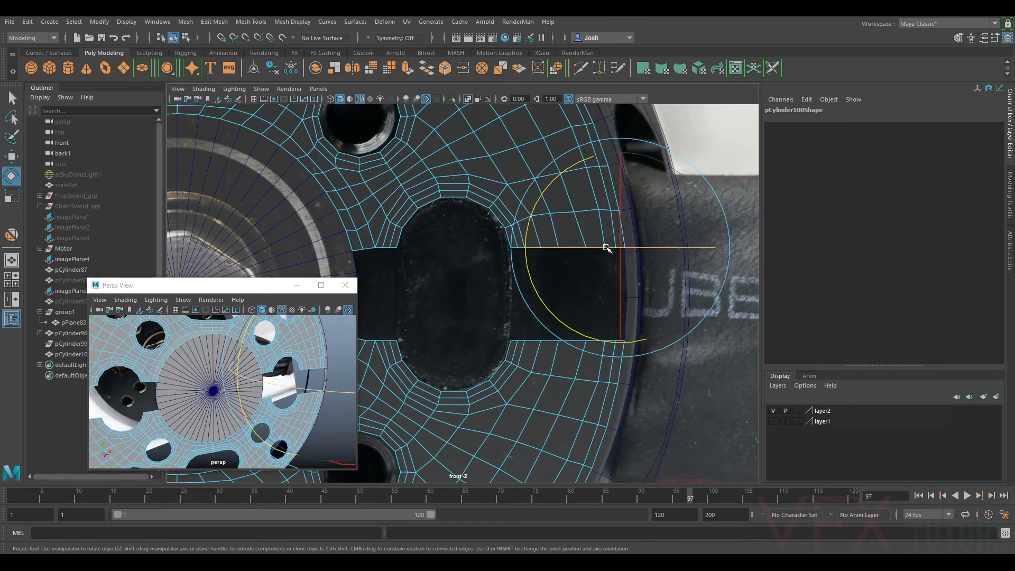
key(q)
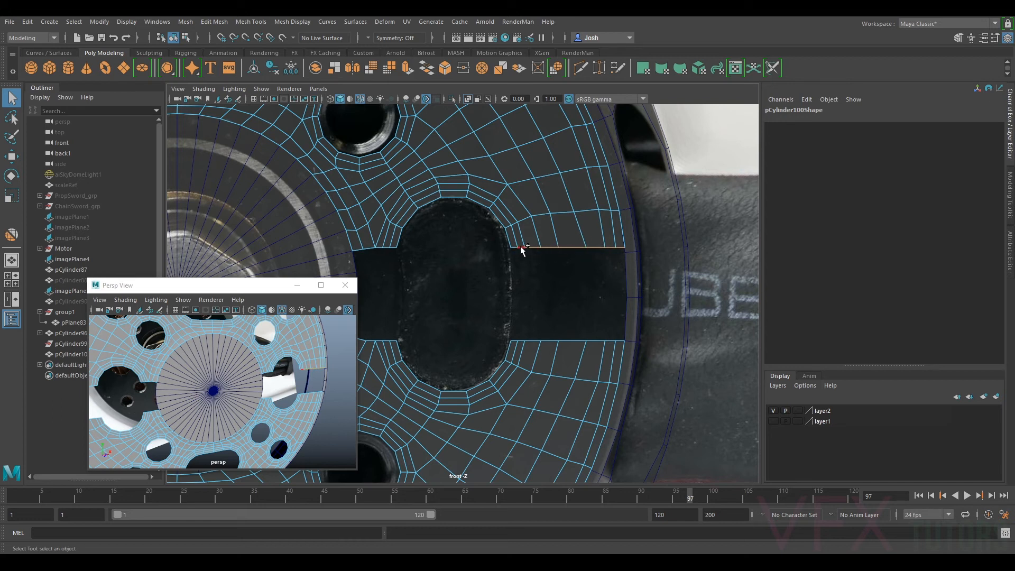
scroll(596, 317, up, 3)
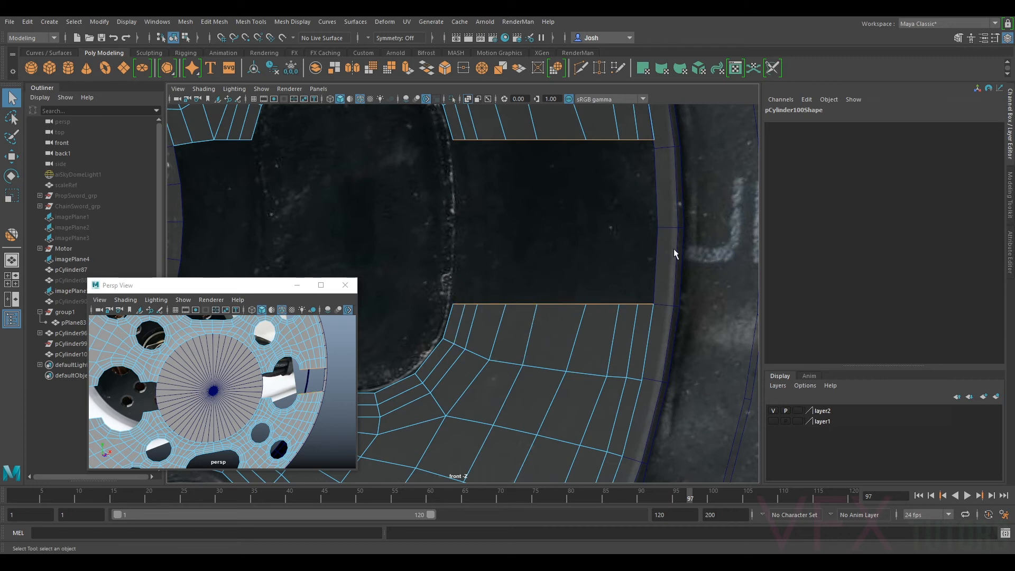
click(1009, 187)
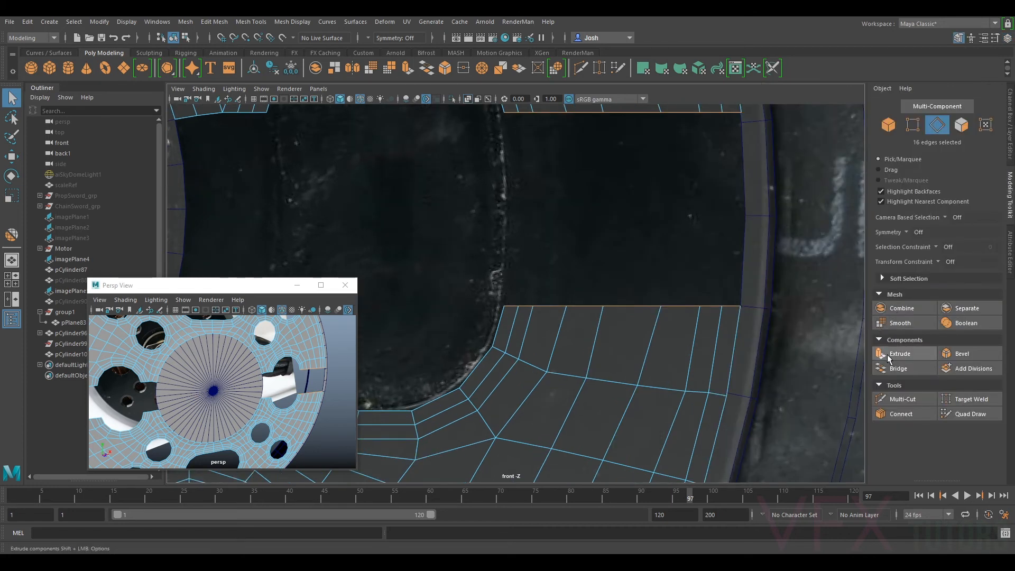
click(899, 369)
alt+middle_drag(738, 288, 687, 430)
scroll(682, 404, down, 4)
scroll(629, 365, up, 3)
drag(775, 342, 781, 342)
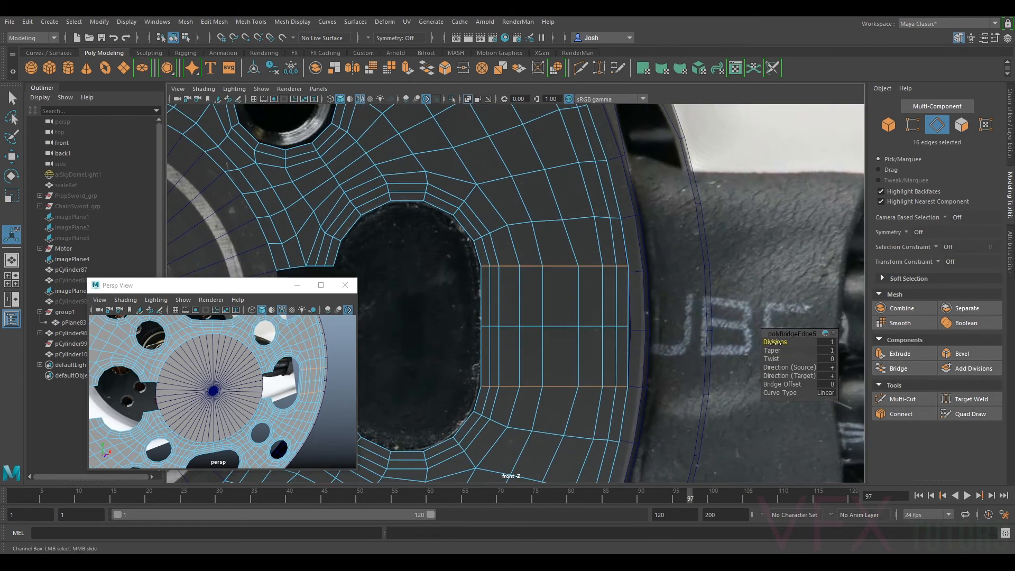
- Move the middle edge row of the outer bridge slightly outward along X to about 28.82 to follow the rim's curve
alt+middle_drag(573, 346, 571, 320)
scroll(564, 316, up, 3)
double_click(566, 302)
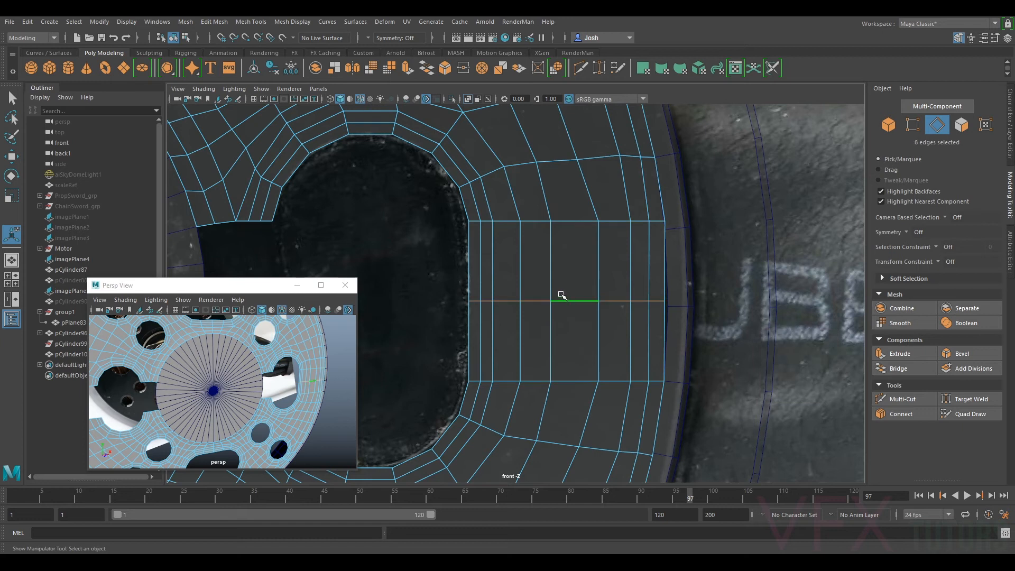
key(w)
mouse_move(587, 301)
mouse_down()
mouse_move(608, 302)
mouse_move(594, 301)
mouse_up()
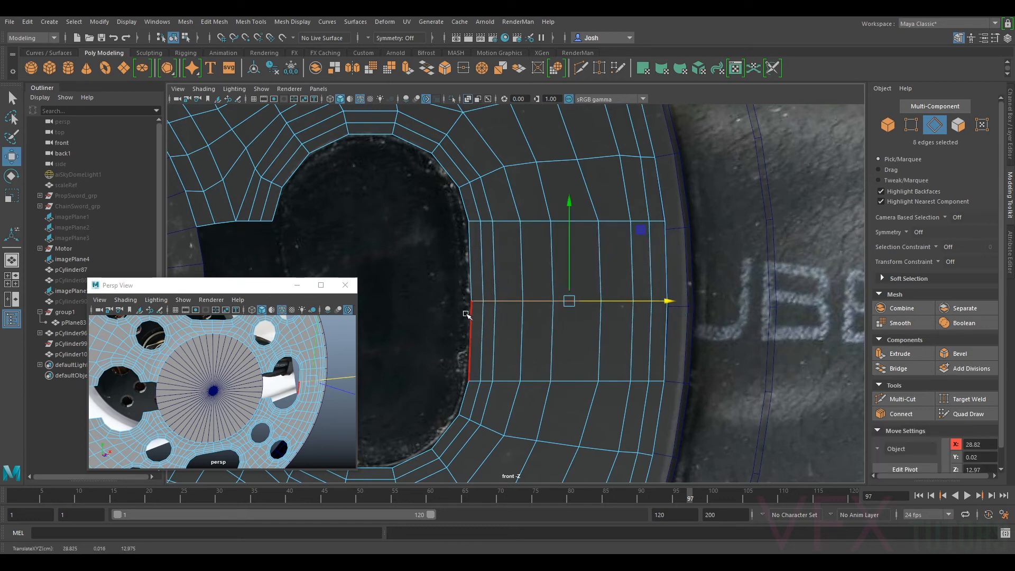
drag(602, 301, 603, 304)
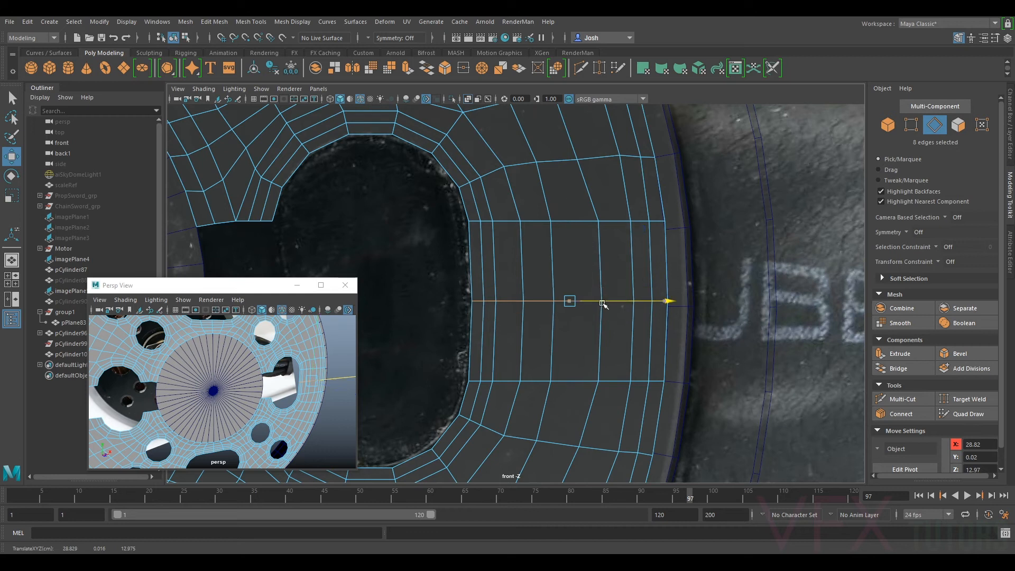
click(911, 125)
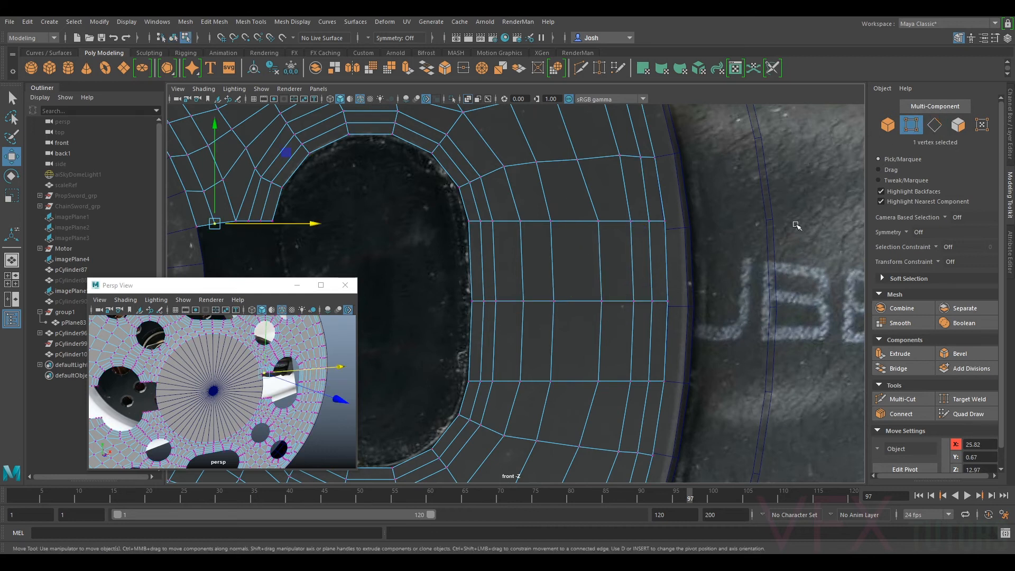
click(670, 303)
- Bridge the facing border edges across the gap between the central disc and the right slot, with 3 divisions
alt+middle_drag(551, 299, 557, 263)
right_drag(539, 238, 524, 210)
click(505, 238)
double_click(522, 236)
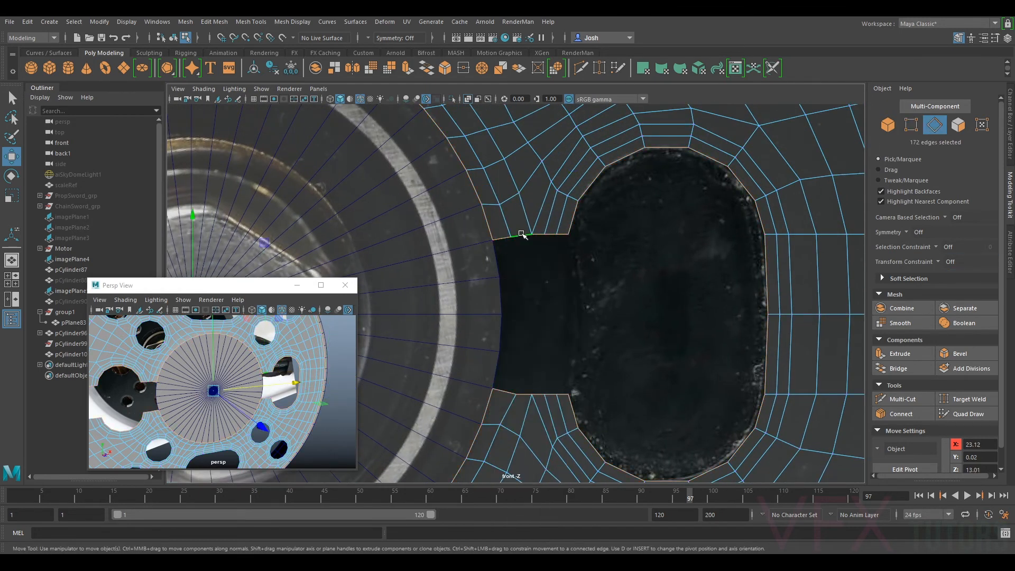
click(509, 237)
key(q)
shift+click(533, 236)
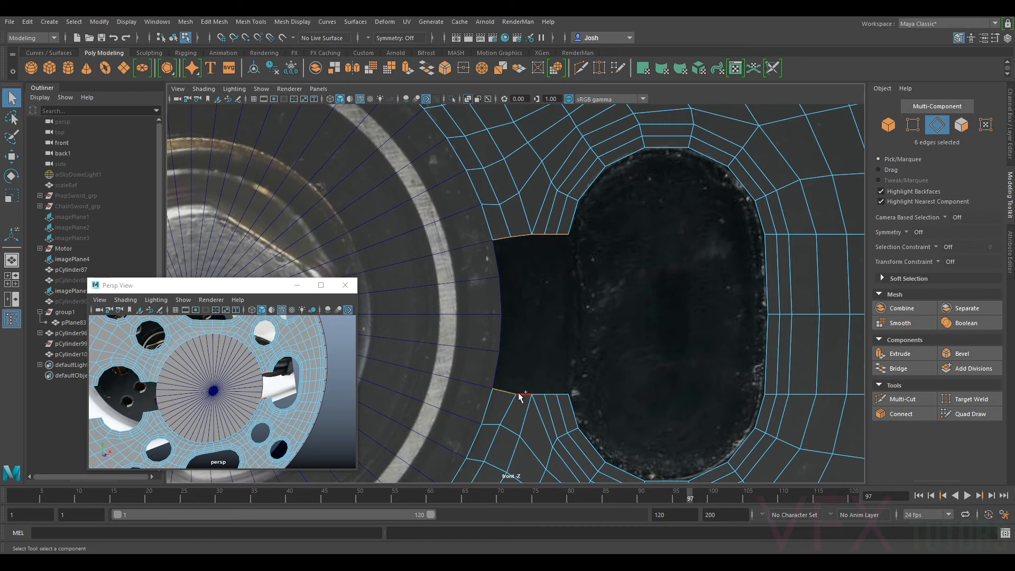
shift+click(563, 395)
click(899, 369)
click(775, 343)
middle_drag(775, 342, 791, 344)
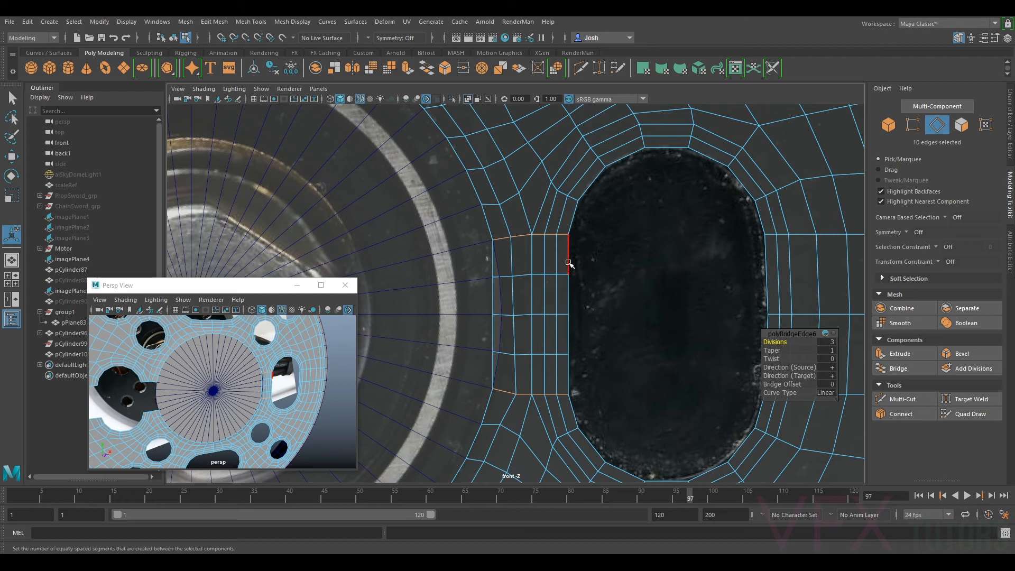
- Shift the three interior edge rows of the inner bridge slightly outward along X to follow the central disc's curve
scroll(544, 291, up, 2)
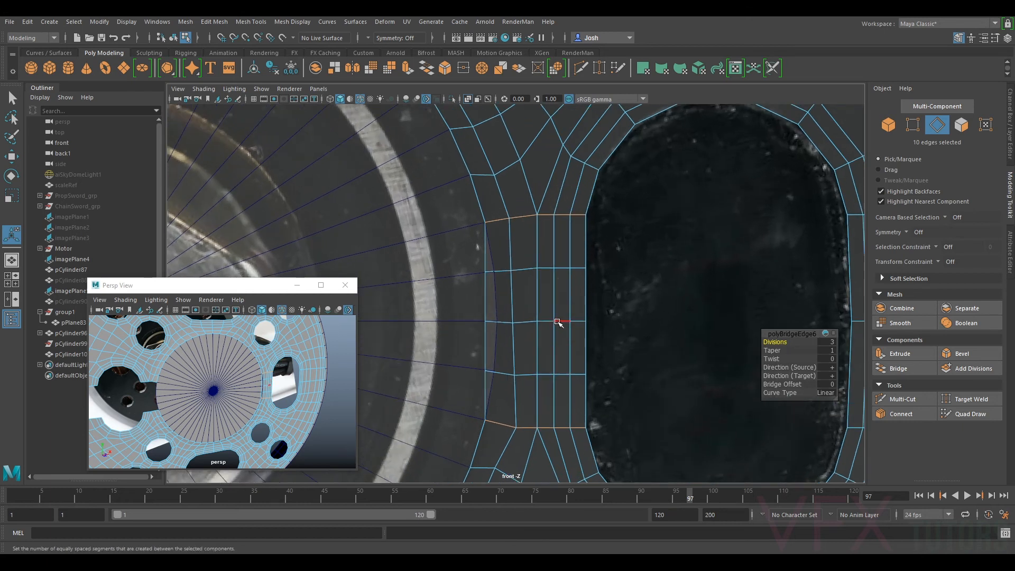
scroll(559, 323, down, 5)
scroll(612, 318, up, 4)
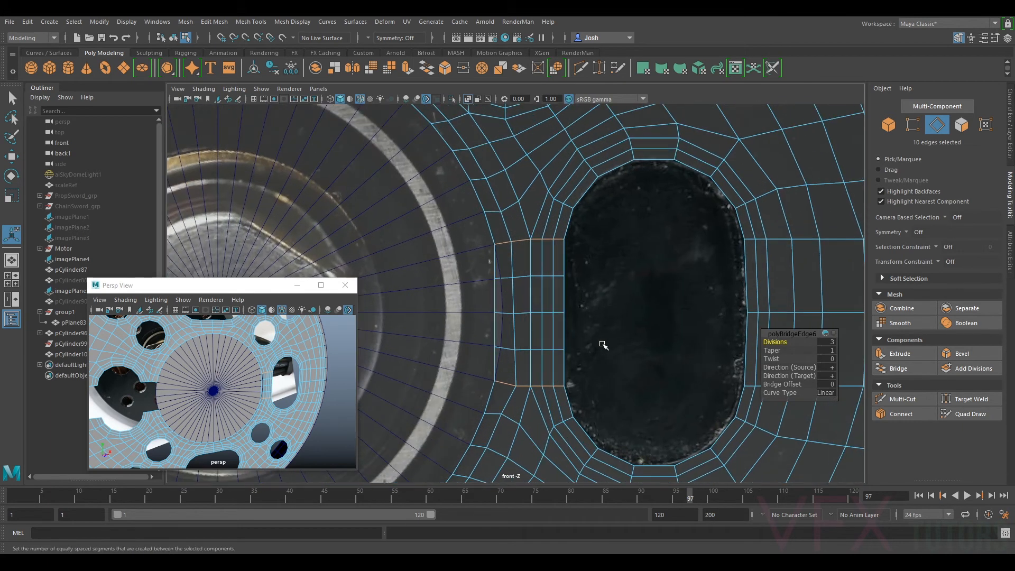
double_click(539, 276)
scroll(593, 299, up, 2)
key(w)
drag(613, 274, 617, 274)
double_click(570, 322)
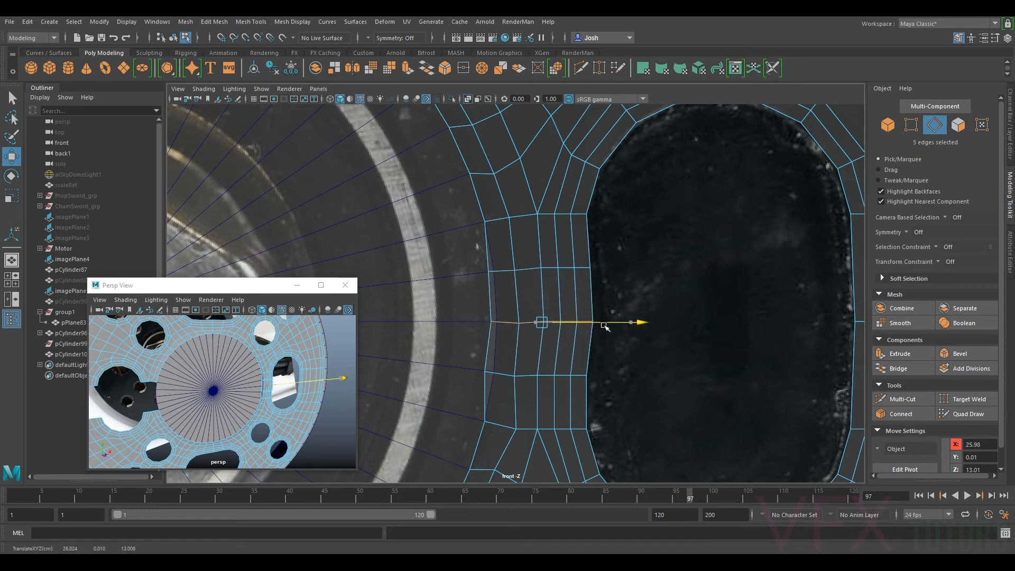
drag(605, 325, 601, 374)
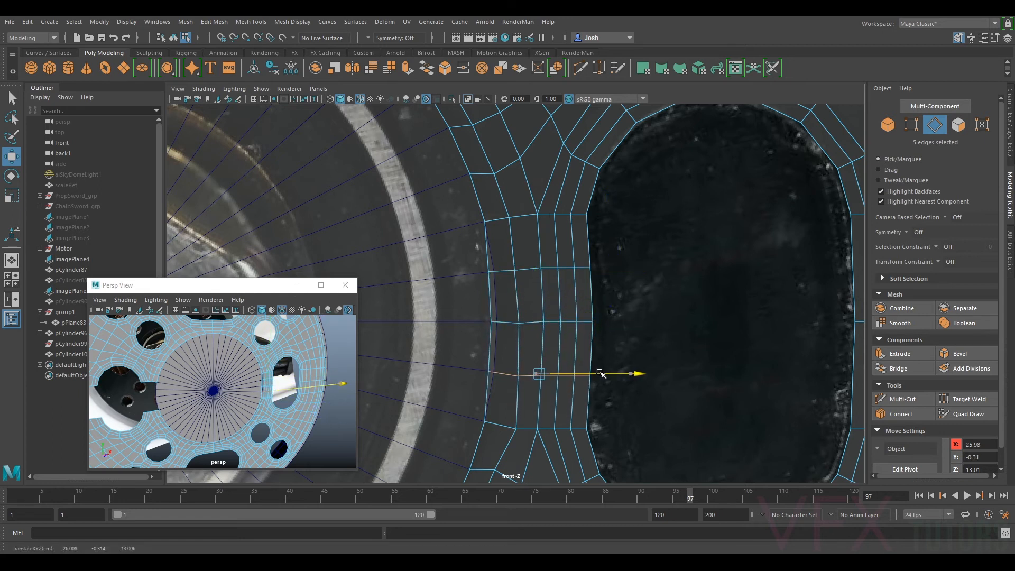
- Move the inner bridge's middle edge row further outward to about X 26.04, adjust the upper row, and undo the last shift
click(544, 374)
click(585, 323)
double_click(585, 323)
drag(601, 316, 595, 270)
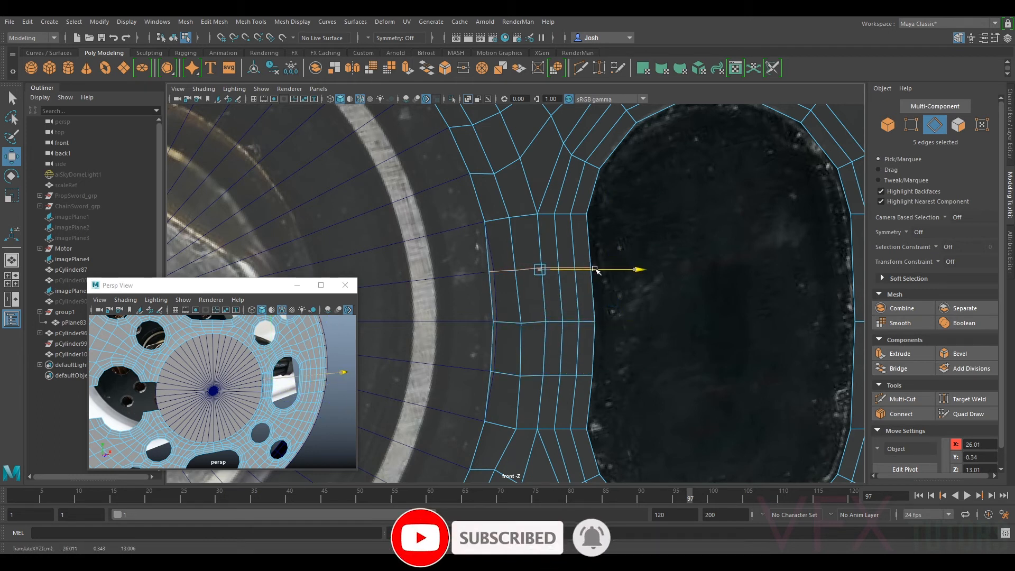
key(ctrl+z)
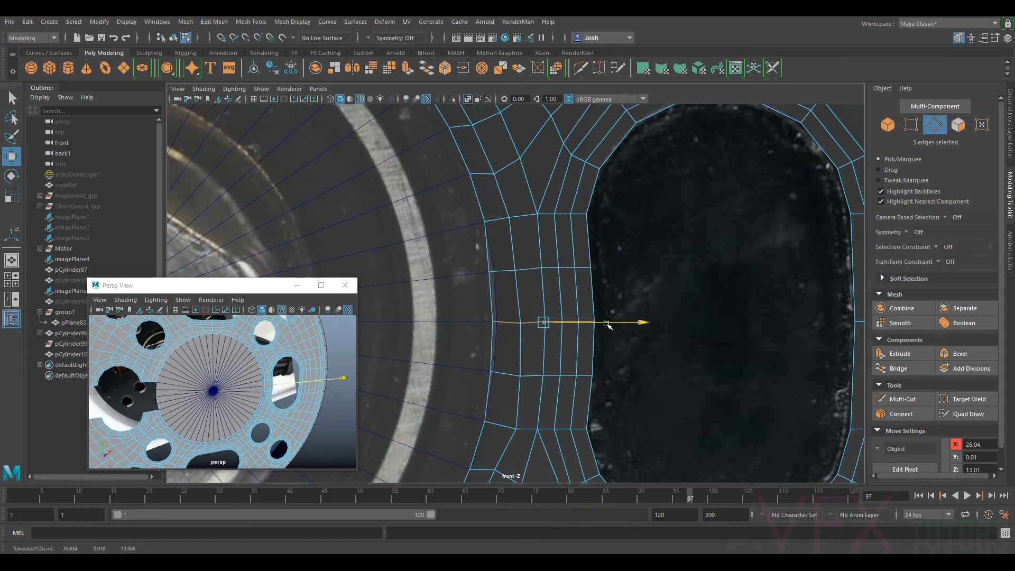
- Nudge the outer bridge's middle edge row beside the right slot further outward to about X 28.86
scroll(603, 320, down, 5)
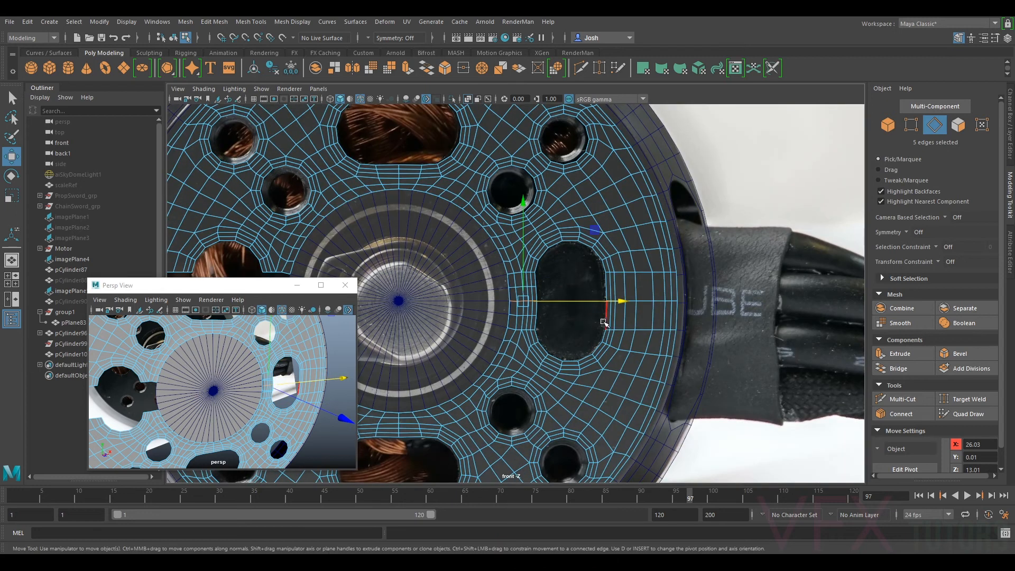
scroll(608, 317, up, 3)
scroll(699, 316, up, 2)
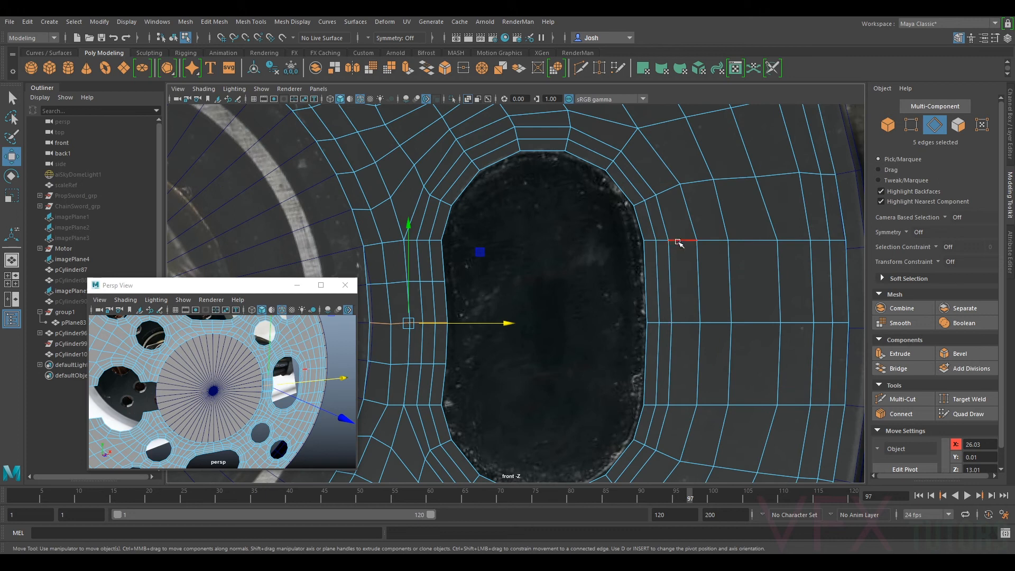
double_click(685, 323)
drag(768, 324, 770, 325)
scroll(714, 333, down, 4)
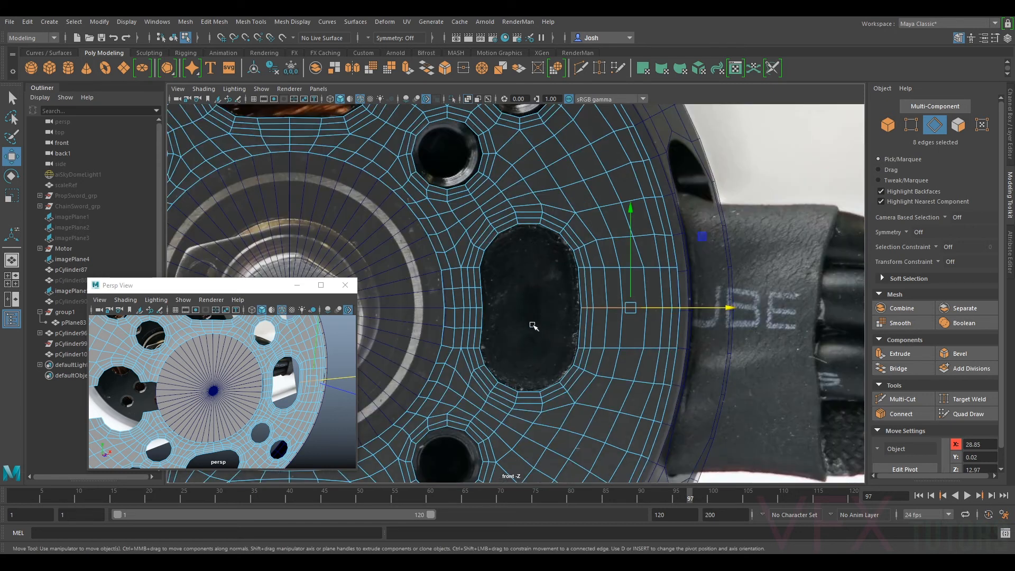
alt+middle_drag(533, 327, 574, 323)
drag(702, 306, 702, 307)
scroll(608, 287, up, 5)
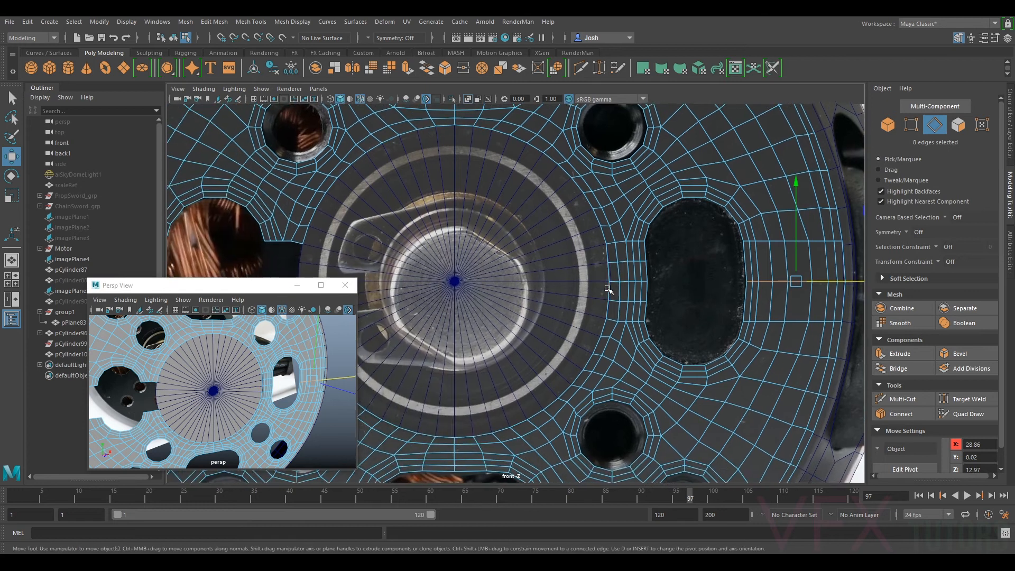
- Snap the three inner border vertices beside the right slot onto the matching edge vertices of the central disc
right_drag(850, 182, 804, 182)
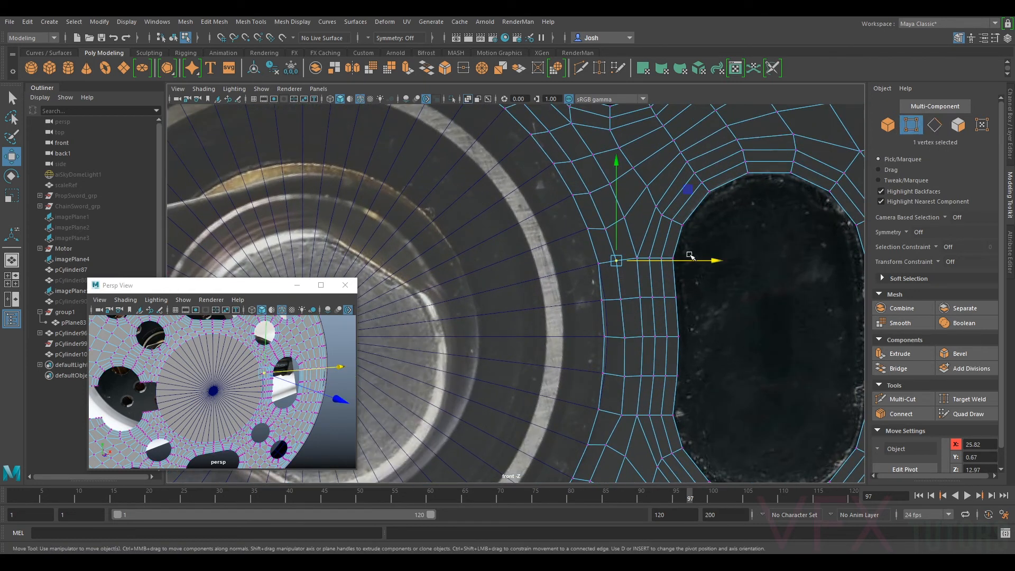
scroll(644, 300, up, 3)
alt+middle_drag(655, 299, 589, 269)
click(587, 268)
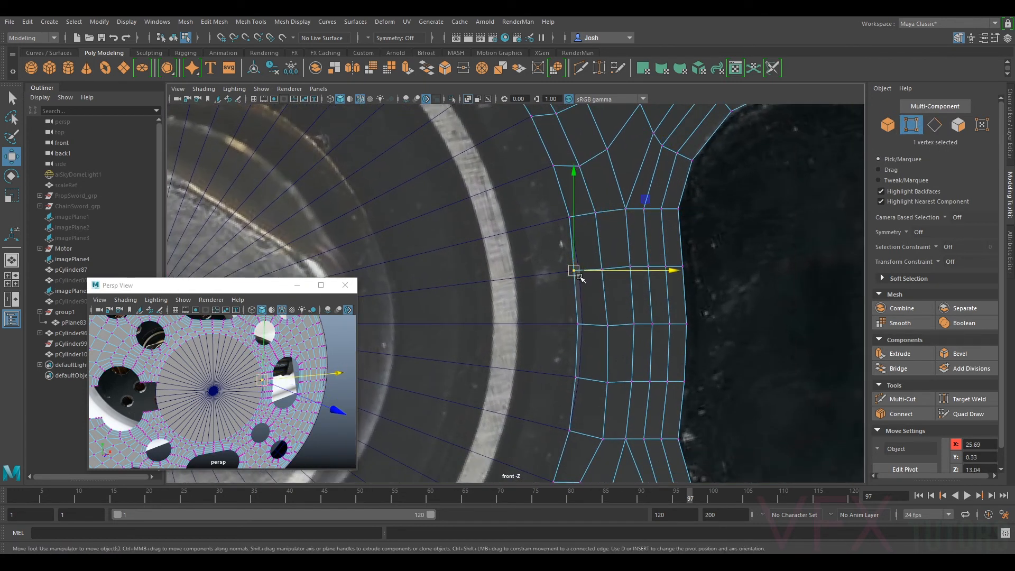
drag(579, 274, 585, 275)
click(582, 324)
key(v)
drag(581, 325, 584, 327)
click(580, 379)
key(v)
drag(579, 380, 586, 380)
- Reposition the outer border vertices beside the right slot, placing the middle one at about X 29.66, Y -0.03, to follow the rim
scroll(608, 224, down, 5)
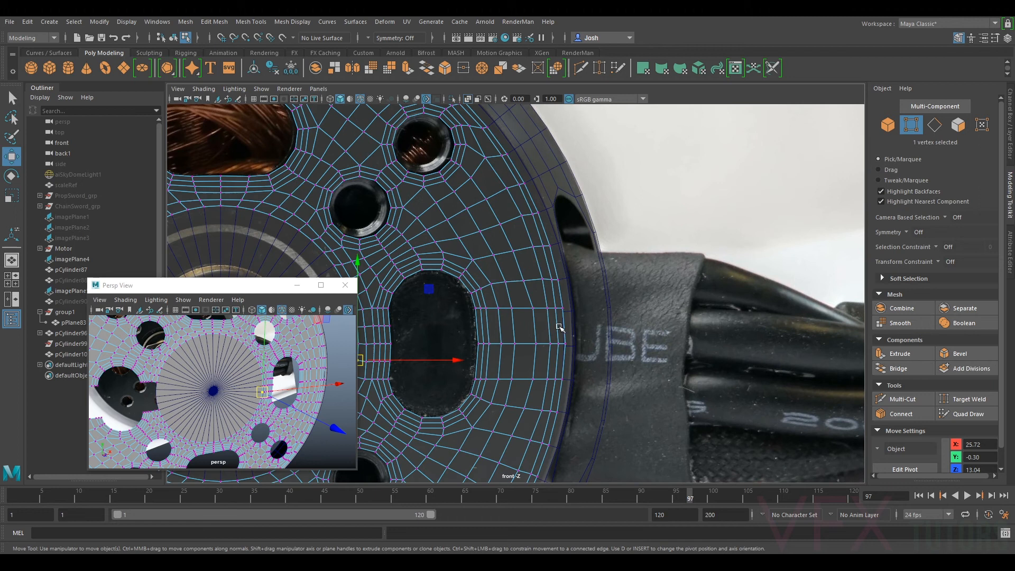
scroll(557, 293, up, 6)
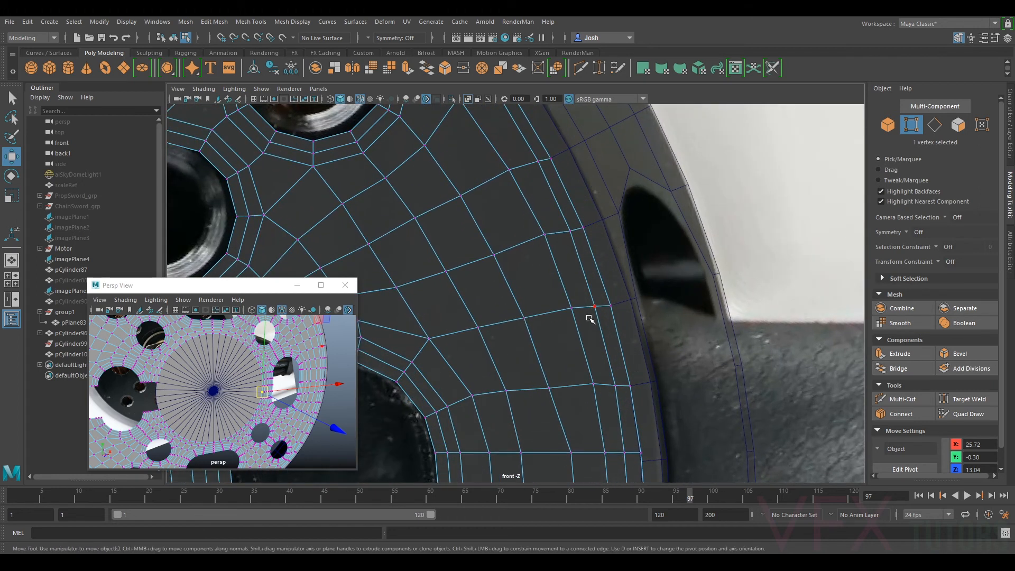
click(586, 276)
middle_drag(598, 352, 589, 427)
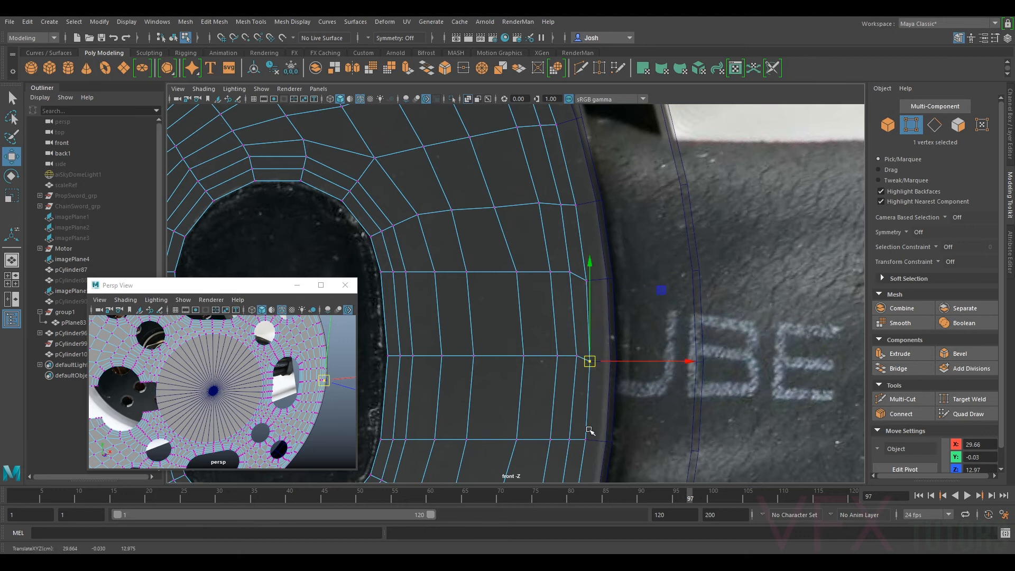
scroll(586, 420, down, 3)
scroll(519, 313, down, 5)
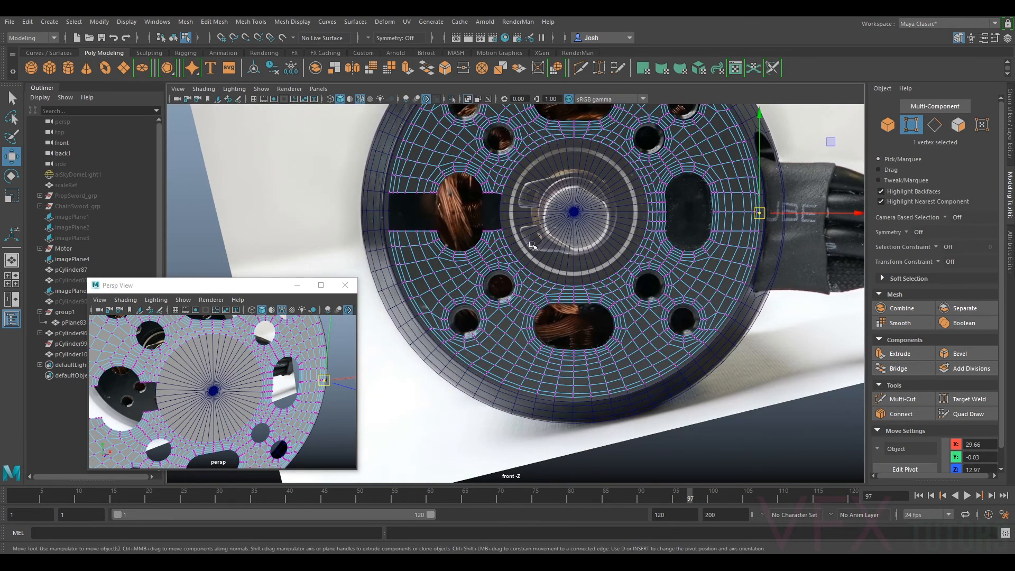
- Bridge the eight facing border edges on each side of the gap between the left slot and the outer rim, with 1 division
scroll(450, 228, up, 8)
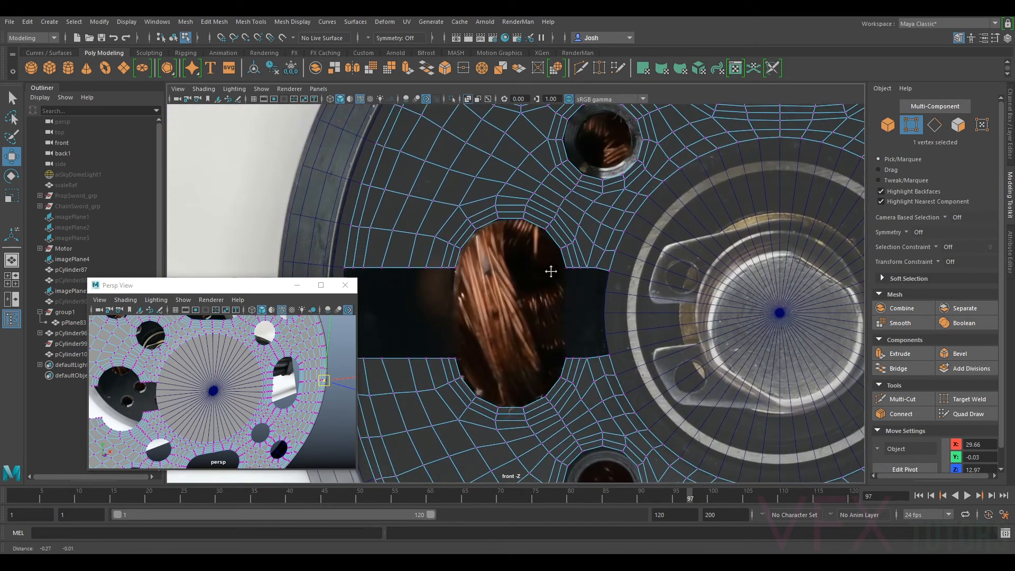
alt+drag(551, 271, 661, 246)
click(934, 126)
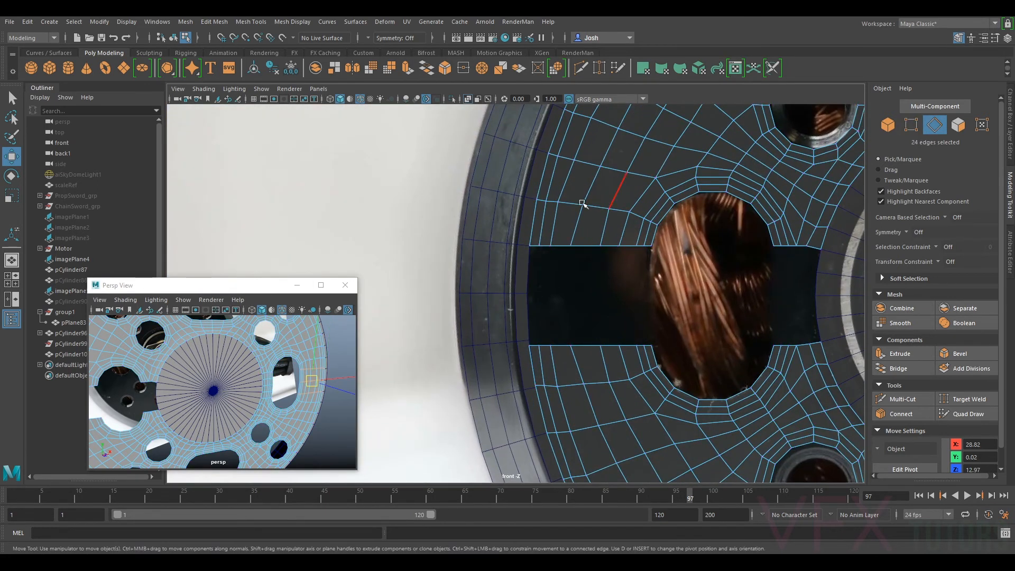
scroll(582, 206, up, 4)
click(545, 215)
key(q)
shift+click(564, 216)
shift+click(587, 217)
shift+click(629, 217)
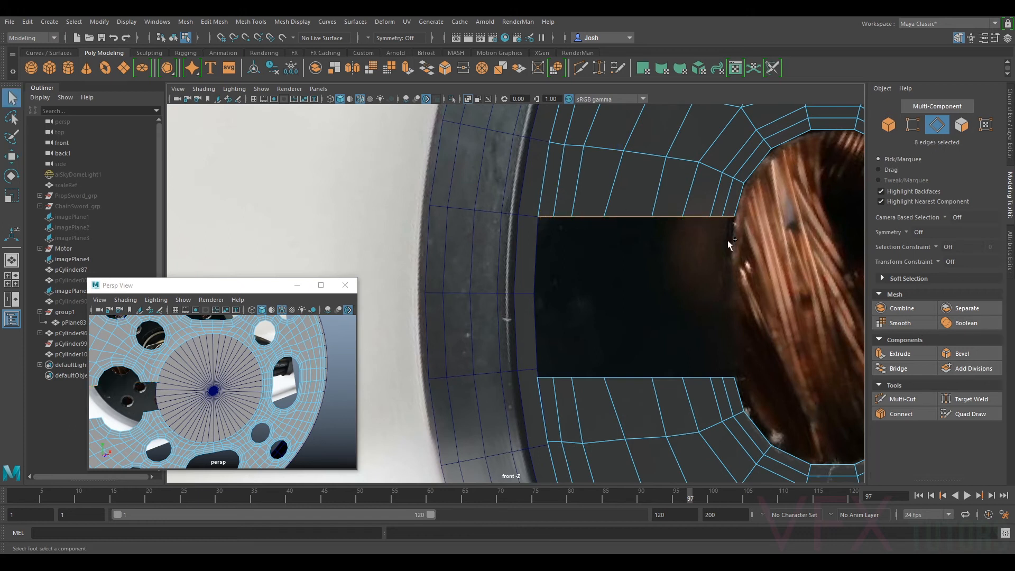
shift+click(722, 379)
shift+click(675, 377)
shift+click(619, 378)
shift+click(581, 378)
shift+click(564, 379)
shift+click(547, 378)
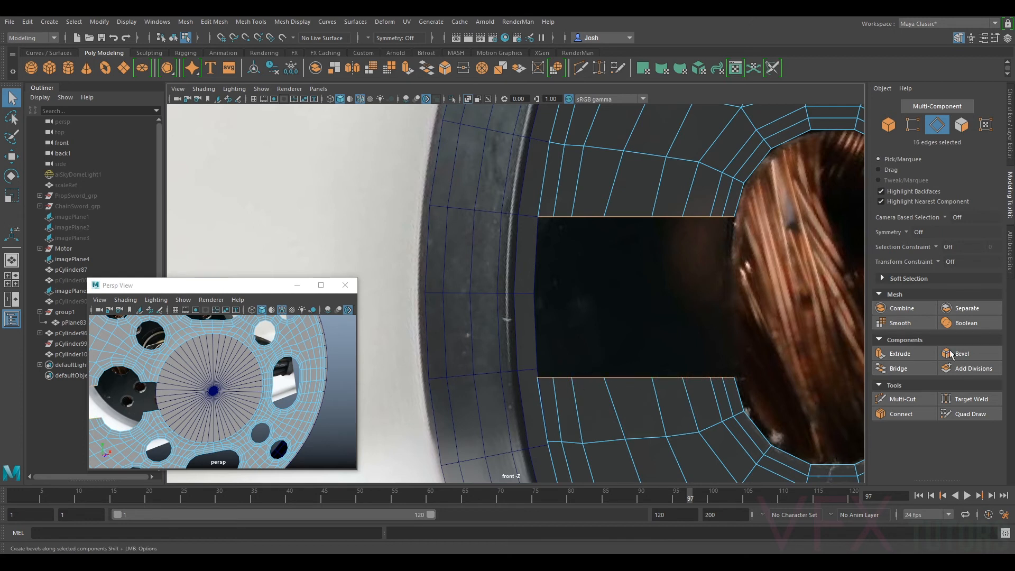
click(899, 368)
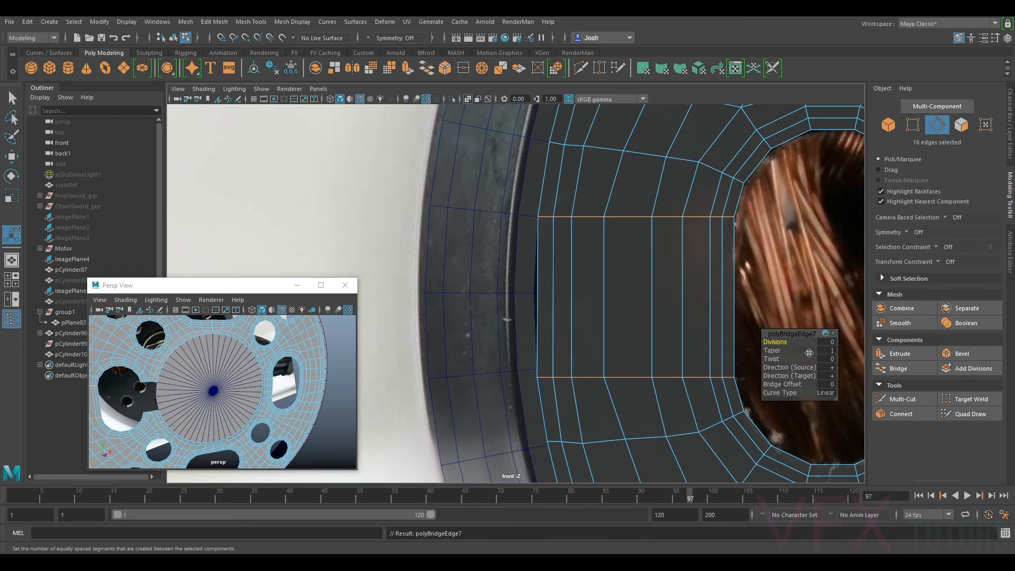
drag(778, 343, 786, 342)
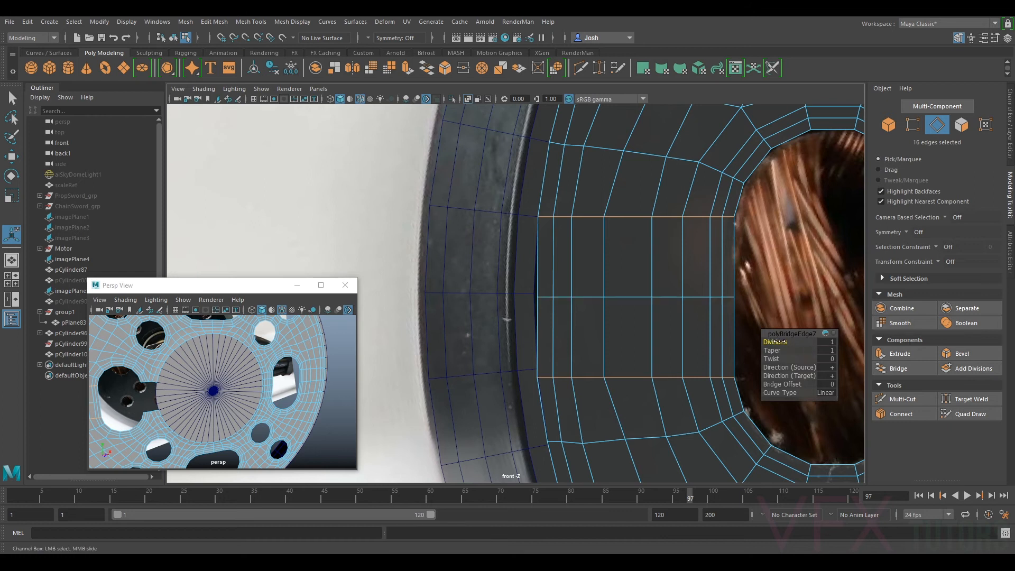
- Shift the outer bridge's middle edge row beside the left slot slightly outward along X to about 17.35
double_click(638, 295)
key(w)
drag(724, 298, 720, 297)
alt+middle_drag(751, 291, 390, 278)
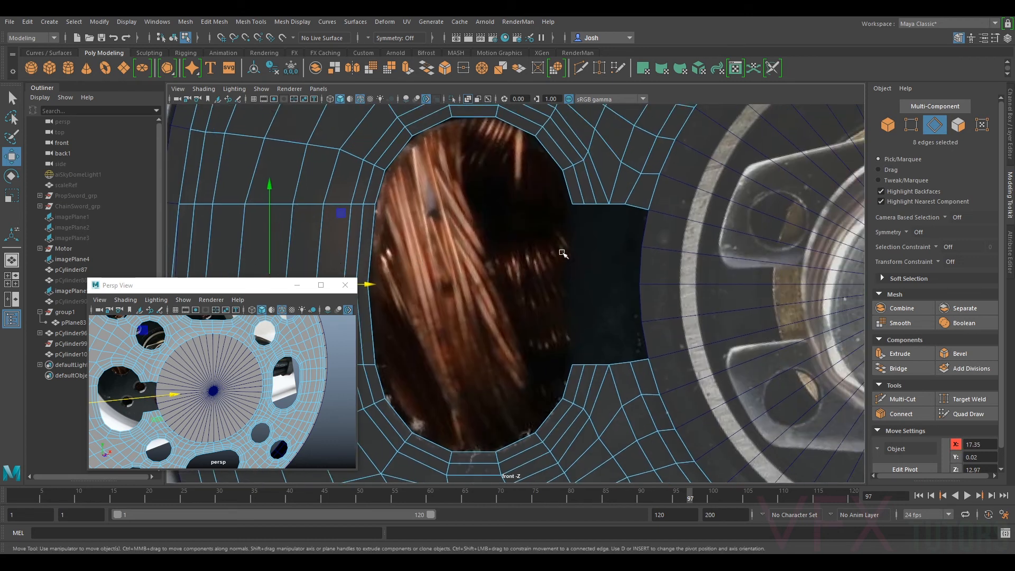
- Bridge the five facing border edges on each side of the gap between the left slot and the central disc, with 3 divisions
alt+middle_drag(562, 254, 656, 238)
click(676, 185)
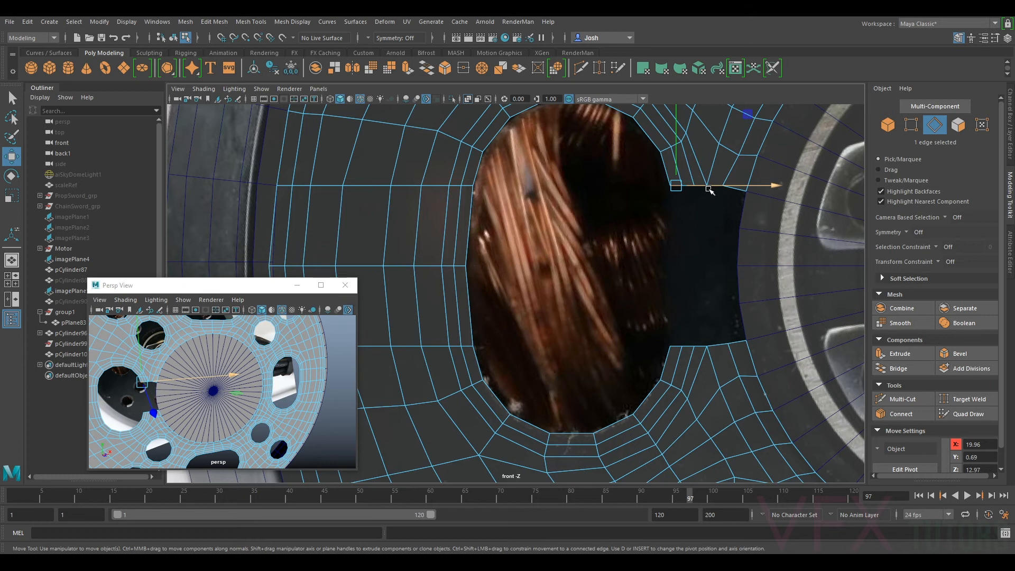
key(q)
scroll(708, 190, up, 3)
shift+click(727, 164)
shift+click(756, 166)
shift+click(775, 170)
shift+click(722, 356)
shift+click(710, 359)
shift+click(739, 357)
shift+click(762, 354)
shift+click(785, 350)
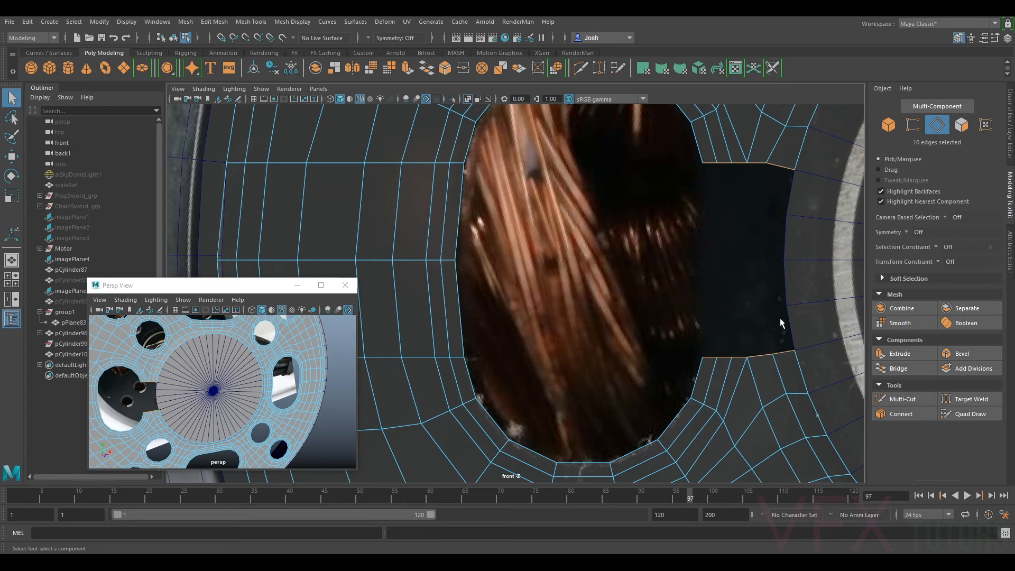
key(g)
drag(769, 342, 784, 343)
- Shift the inner bridge's three interior edge rows slightly toward the left slot, placing the middle at about X 20.20 and the lower at 20.22
alt+middle_drag(800, 221, 732, 219)
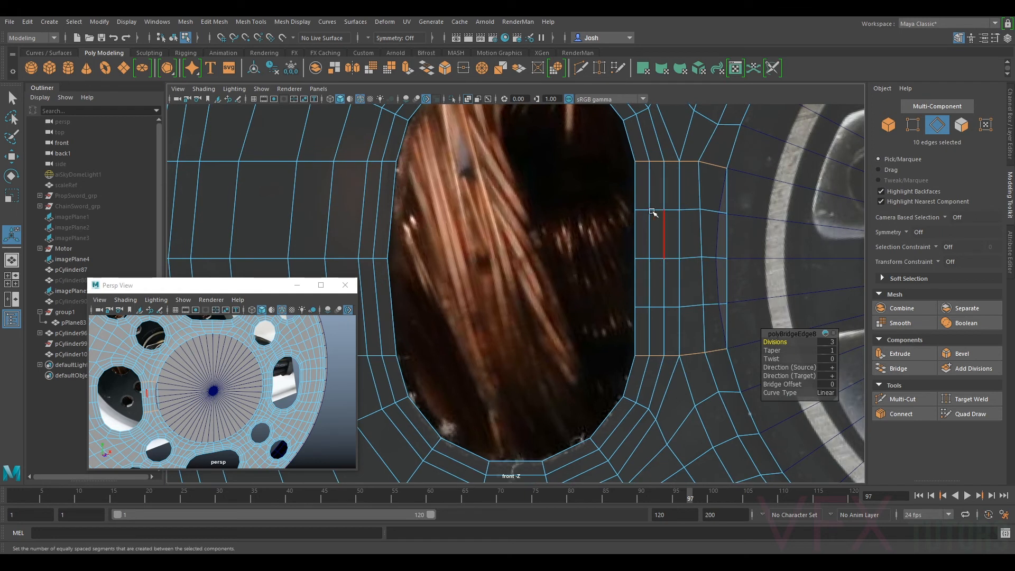
double_click(662, 258)
key(w)
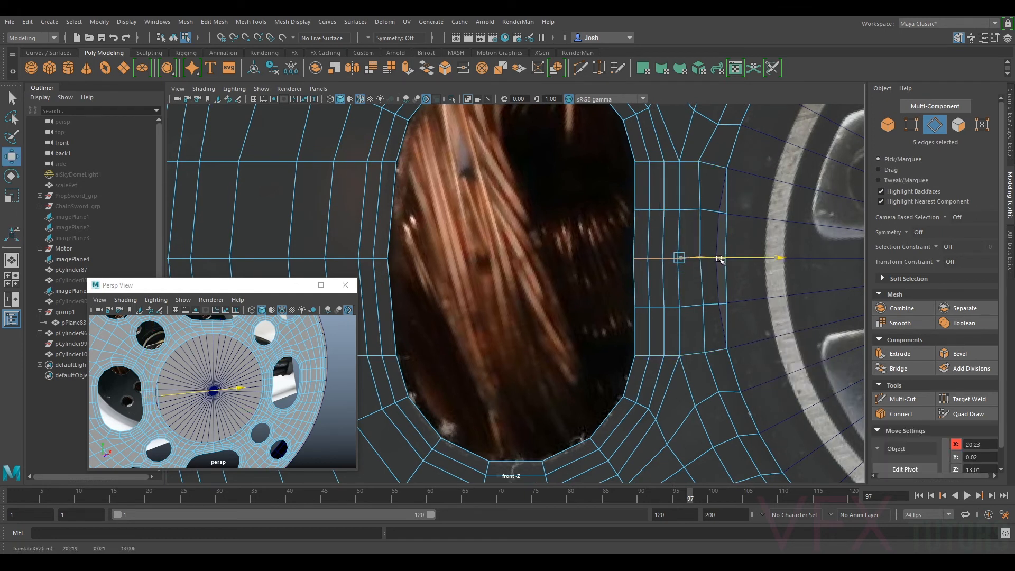
drag(718, 259, 718, 259)
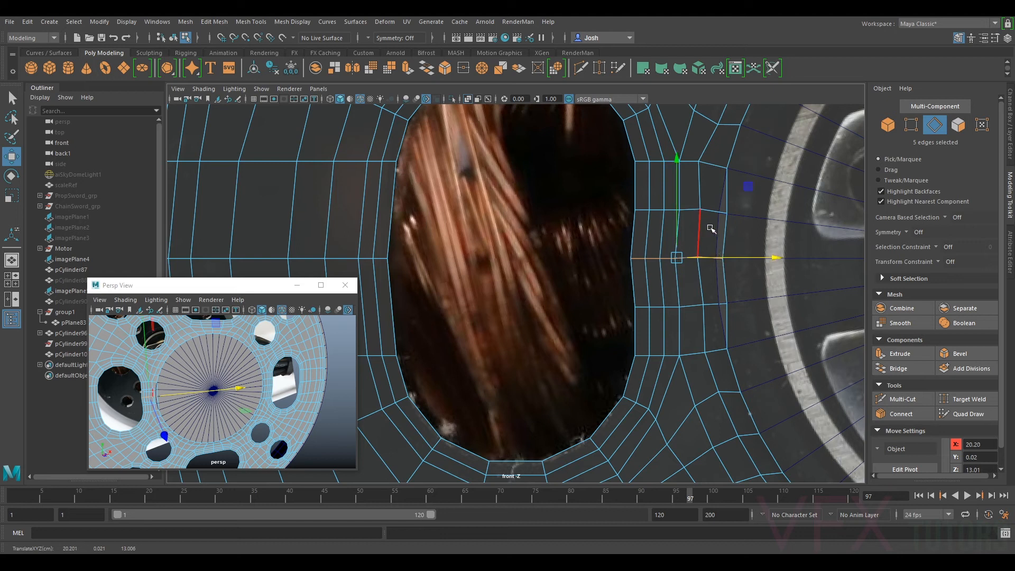
double_click(689, 210)
drag(719, 212, 714, 212)
double_click(668, 306)
drag(714, 304, 711, 306)
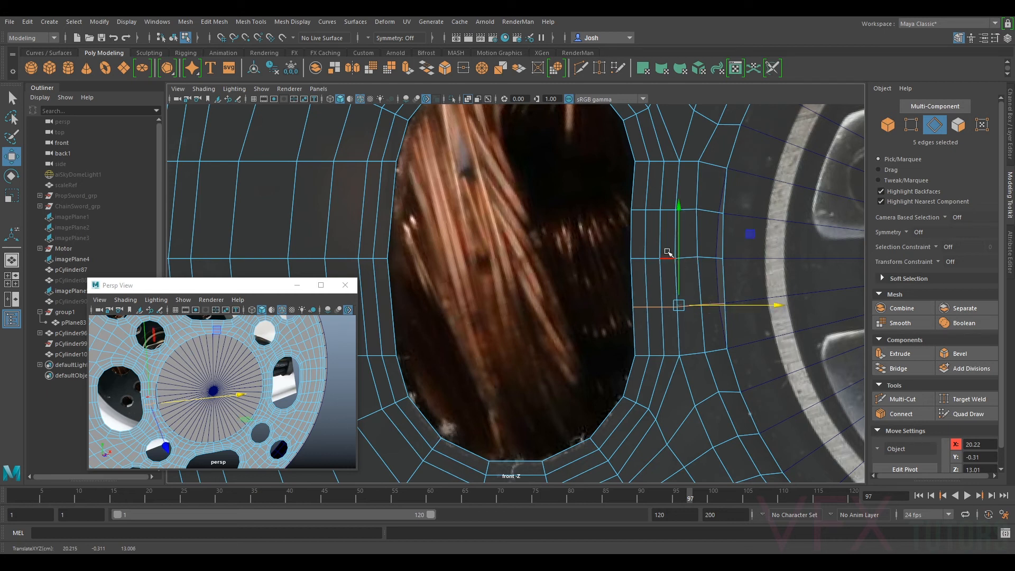
- Nudge the inner bridge's top edge row slightly toward the left slot and fine-tune the middle row to about X 20.19
double_click(656, 161)
drag(699, 161, 698, 161)
double_click(657, 259)
click(672, 258)
double_click(673, 259)
drag(688, 258, 692, 259)
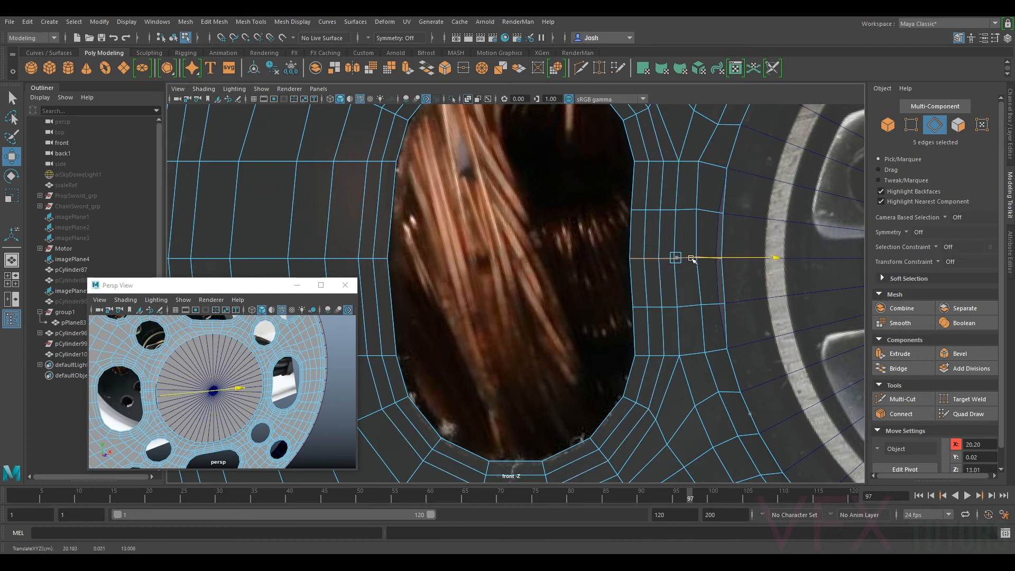
- Snap the inner border vertices beside the left slot onto the matching edge vertices of the central disc
alt+right_drag(678, 228, 616, 245)
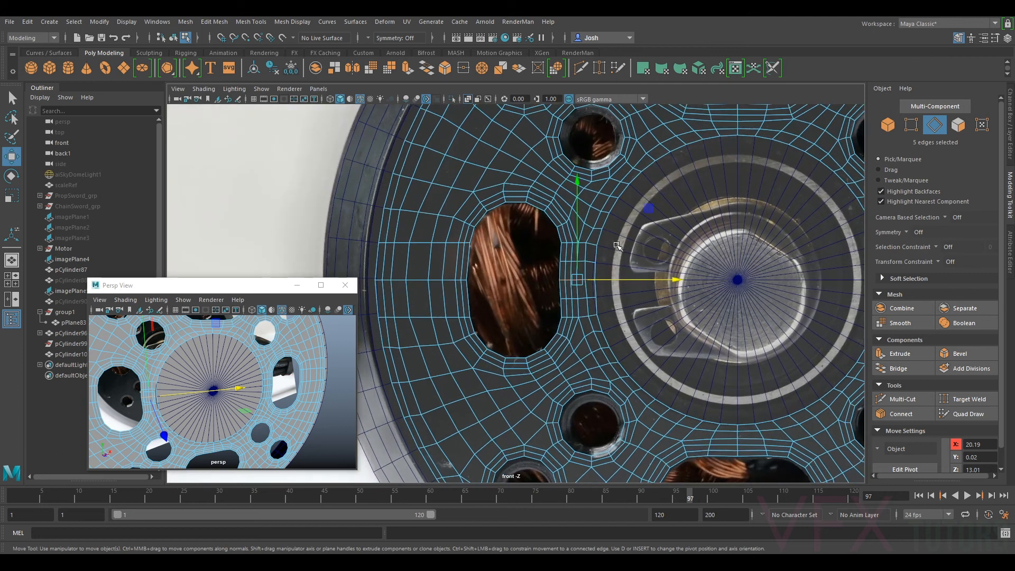
click(908, 128)
scroll(666, 260, up, 3)
click(608, 286)
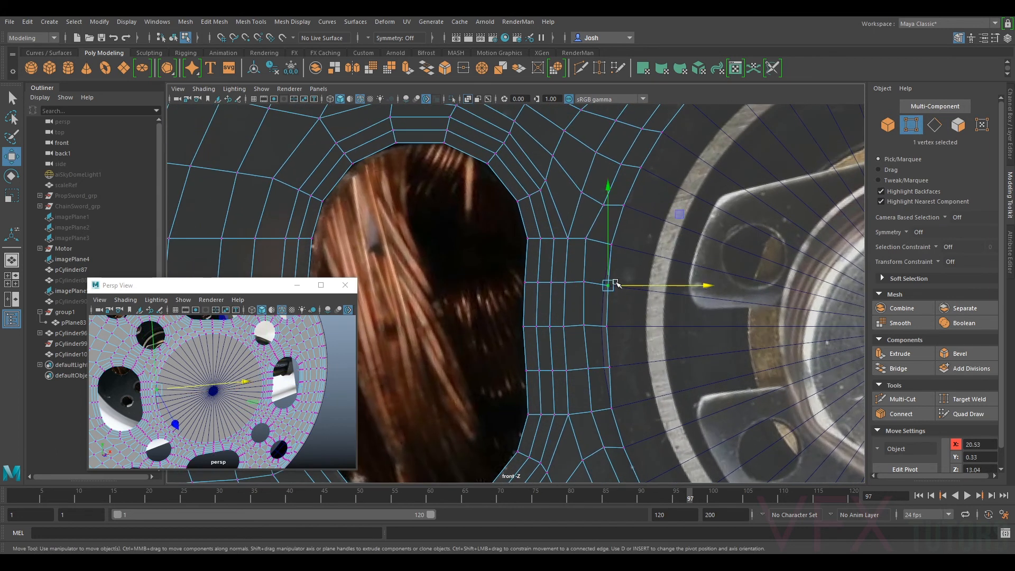
click(608, 327)
drag(608, 328, 612, 367)
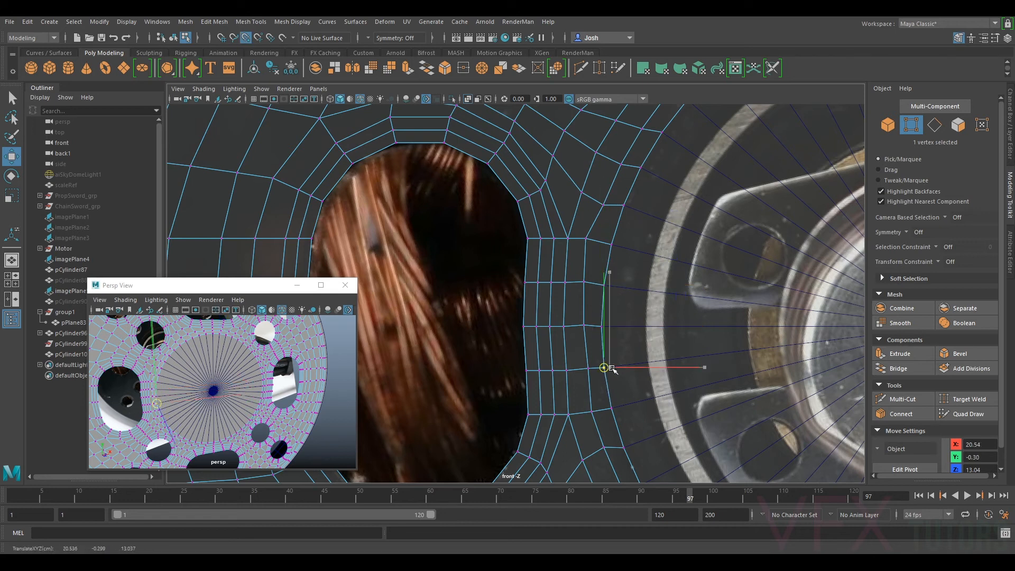
- Reposition the outer border vertices beside the left slot to follow the rim, placing the lowest at about X 16.67, Y -1.23
alt+middle_drag(518, 295, 838, 250)
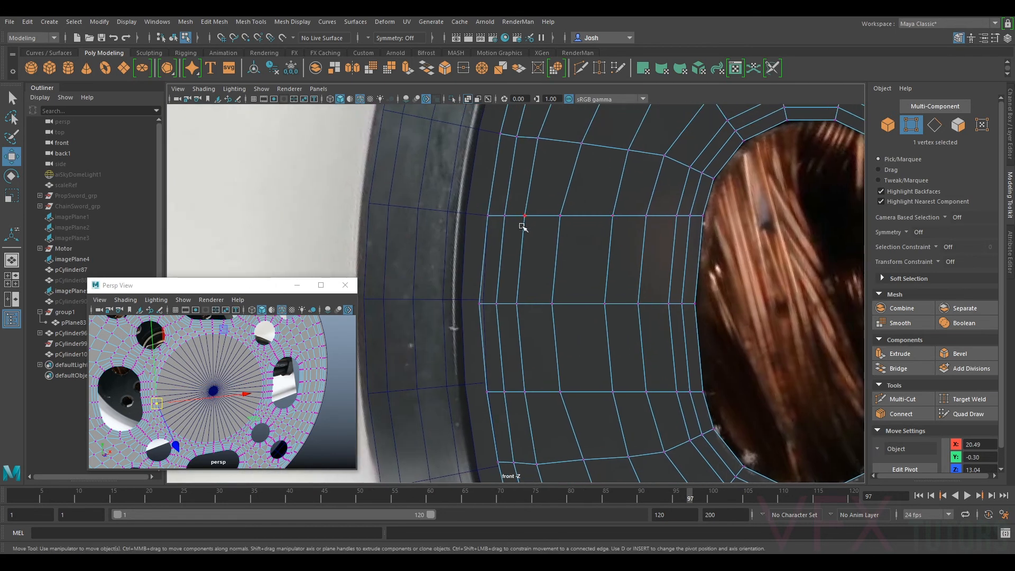
click(485, 302)
mouse_move(480, 302)
mouse_down()
mouse_move(494, 305)
mouse_move(484, 300)
mouse_up()
click(488, 392)
drag(487, 392, 490, 388)
alt+middle_drag(514, 407, 542, 291)
drag(518, 270, 528, 355)
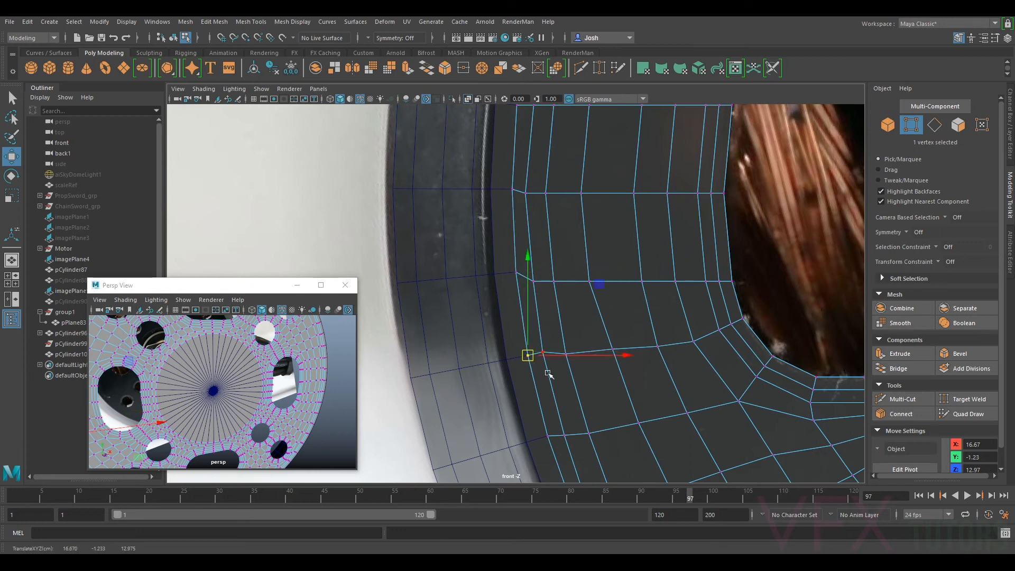
- Select the whole perforated plate, try the Relax sculpting tool on its mesh near the left slot, and undo the last stroke
scroll(547, 327, down, 5)
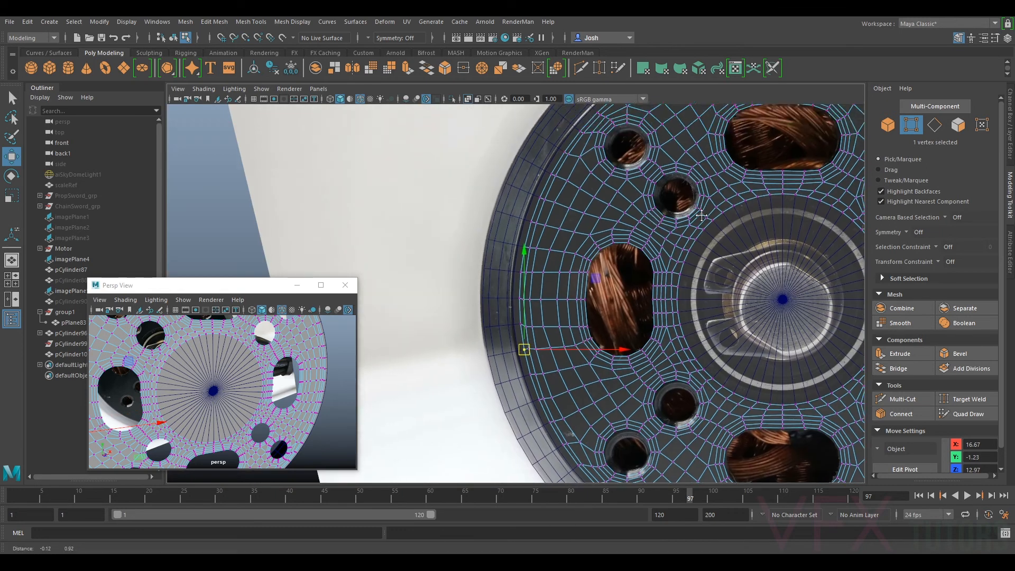
scroll(705, 215, up, 1)
click(888, 124)
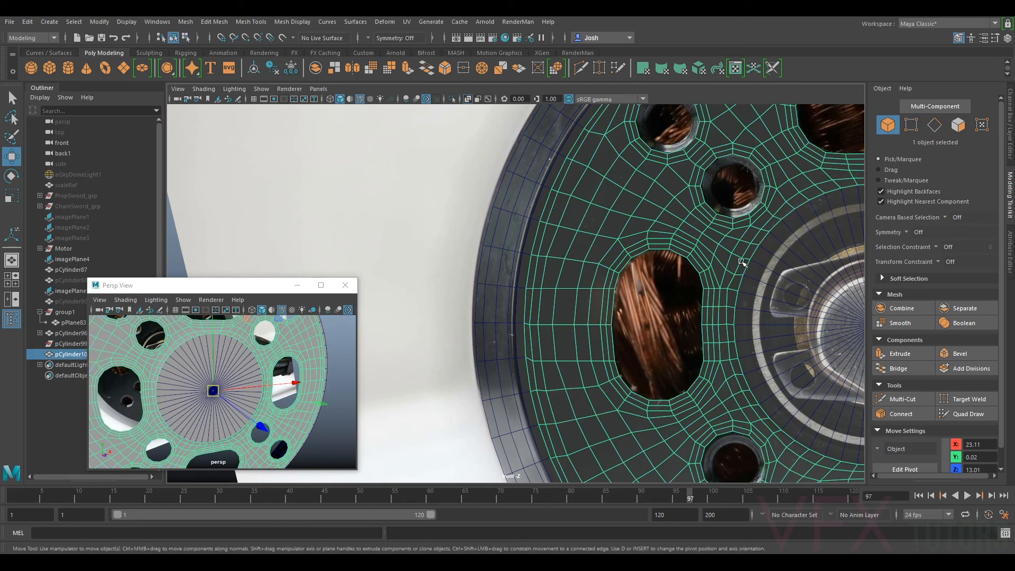
scroll(518, 272, down, 2)
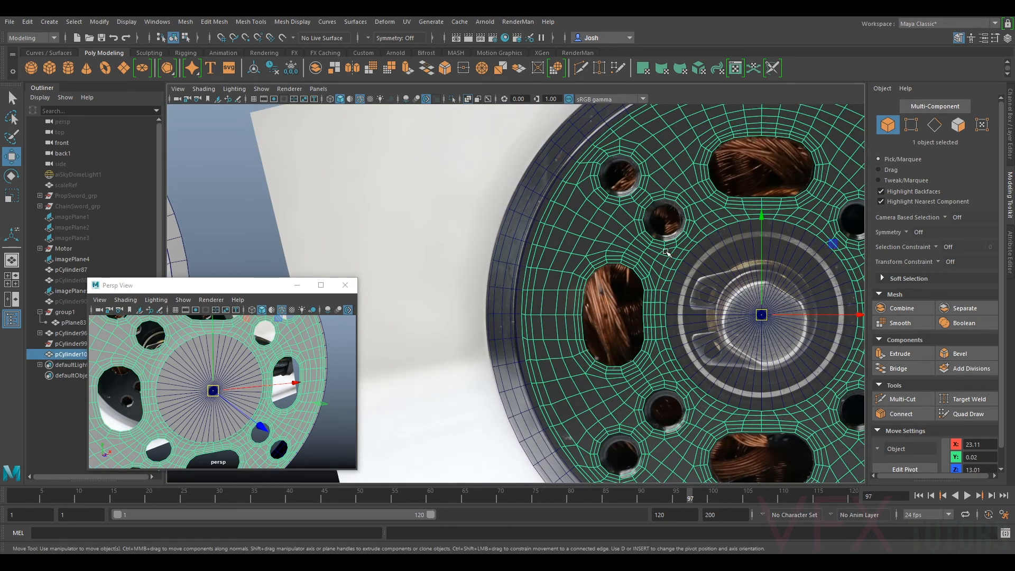
click(150, 52)
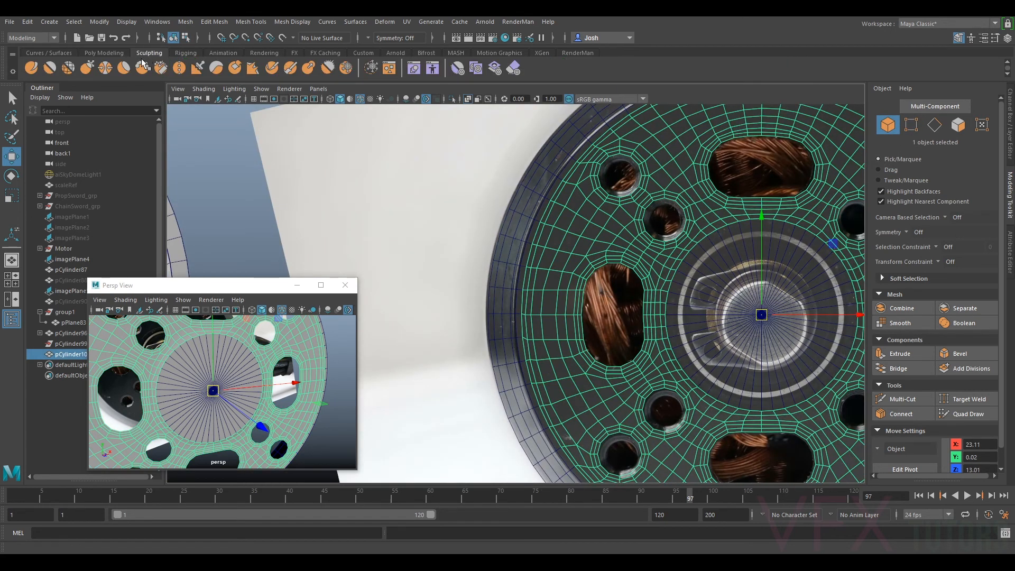
click(68, 68)
scroll(575, 210, up, 2)
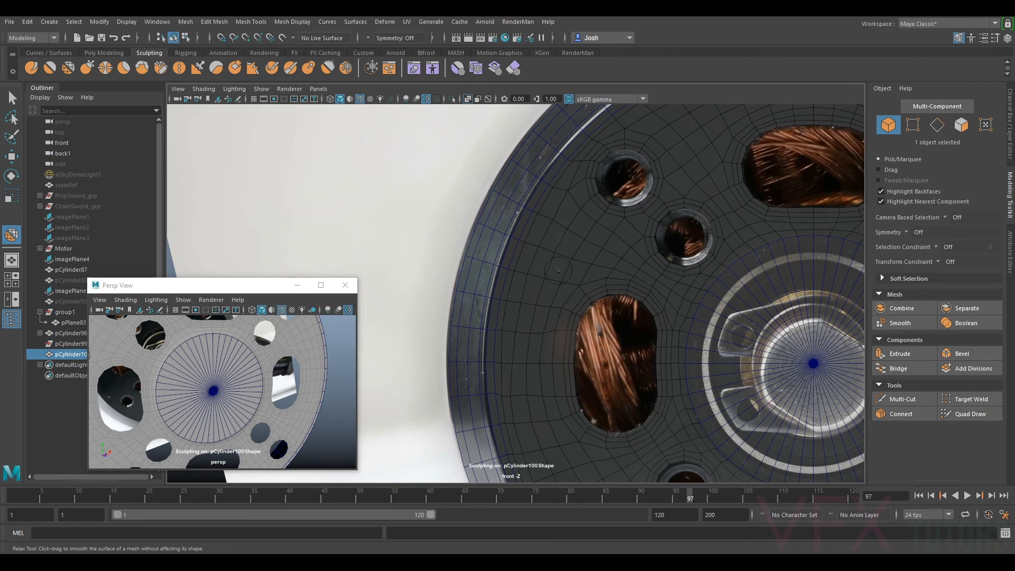
alt+middle_drag(547, 396, 557, 289)
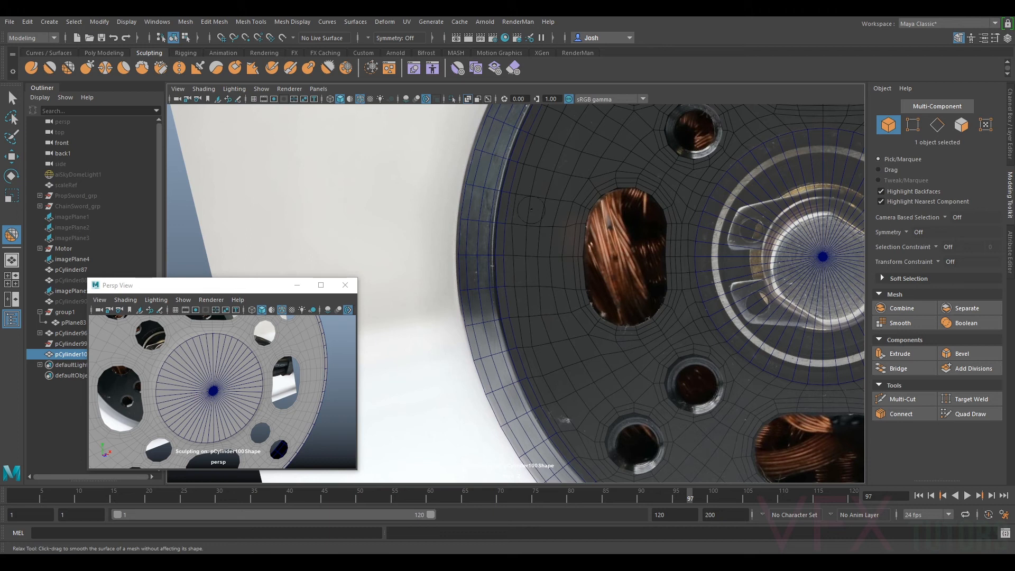
key(ctrl+z)
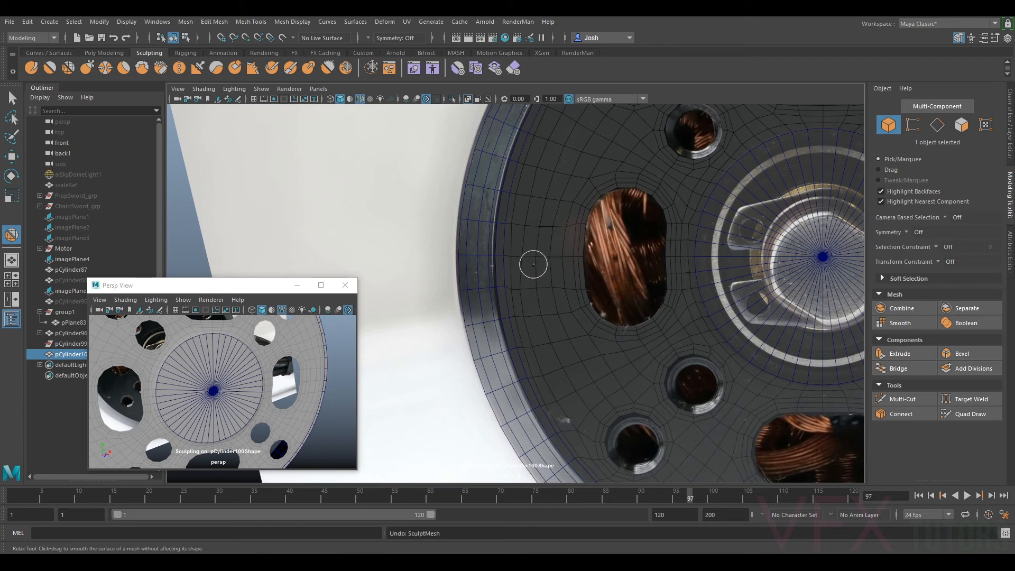
- Relax the plate's mesh beside the left slot and around the holes and slot along the upper part
drag(527, 263, 525, 291)
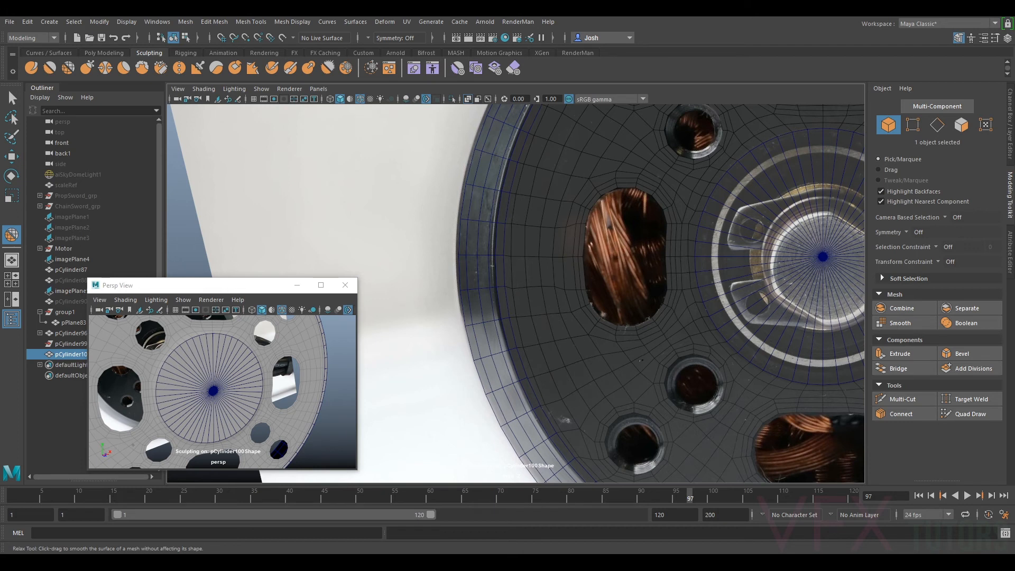
alt+middle_drag(728, 171, 645, 336)
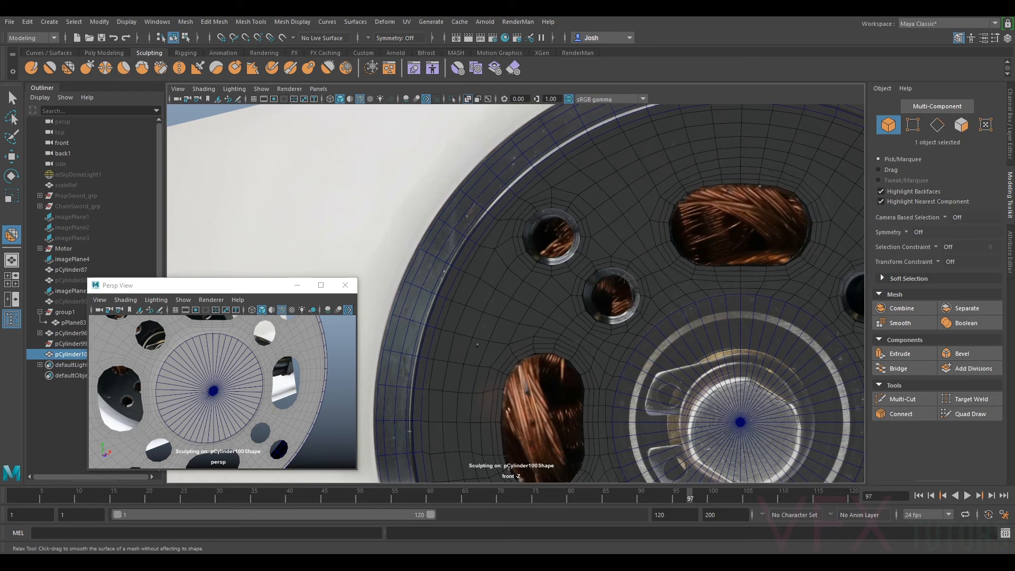
alt+middle_drag(598, 175, 529, 251)
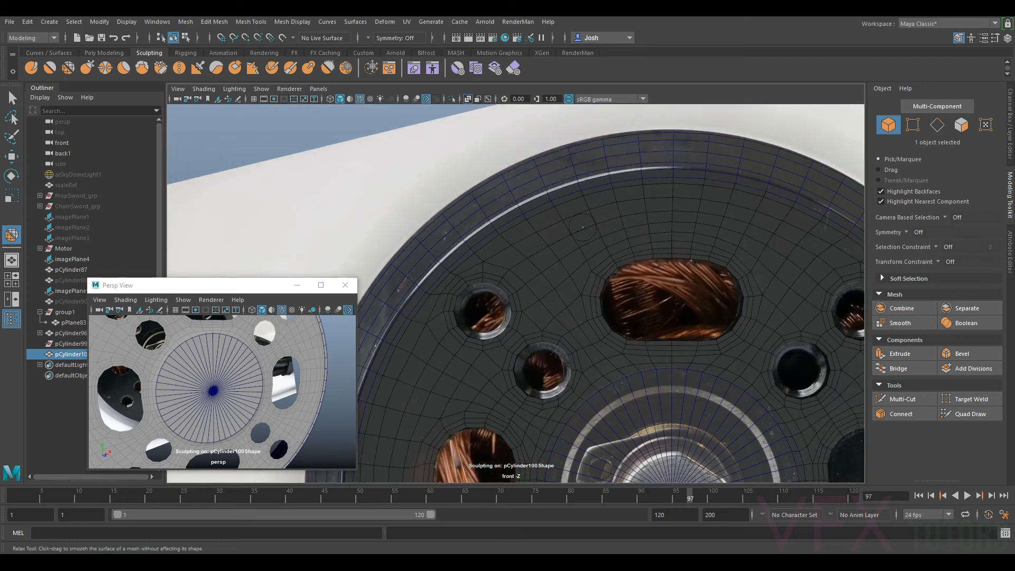
alt+middle_drag(598, 308, 545, 221)
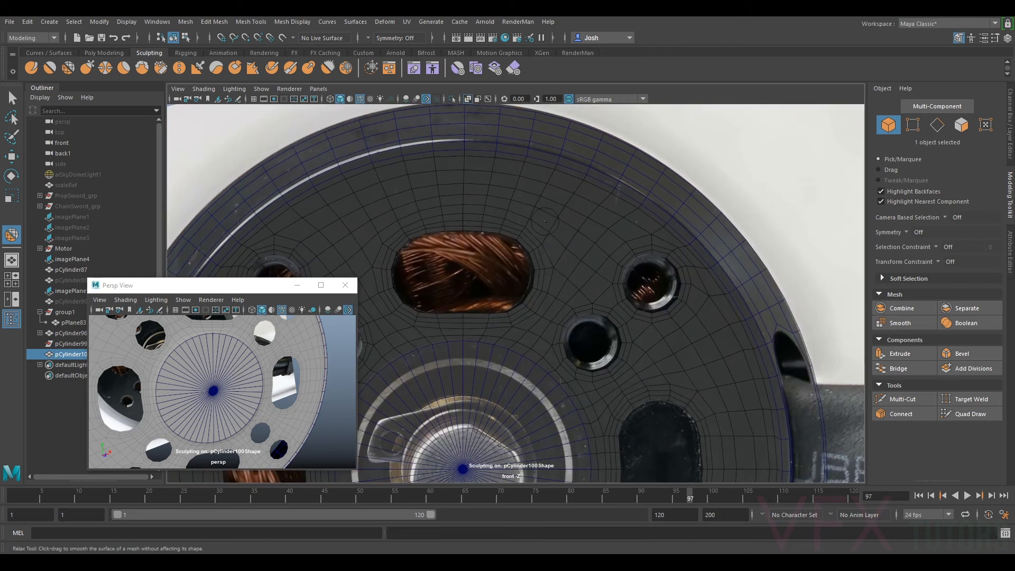
alt+middle_drag(568, 303, 475, 242)
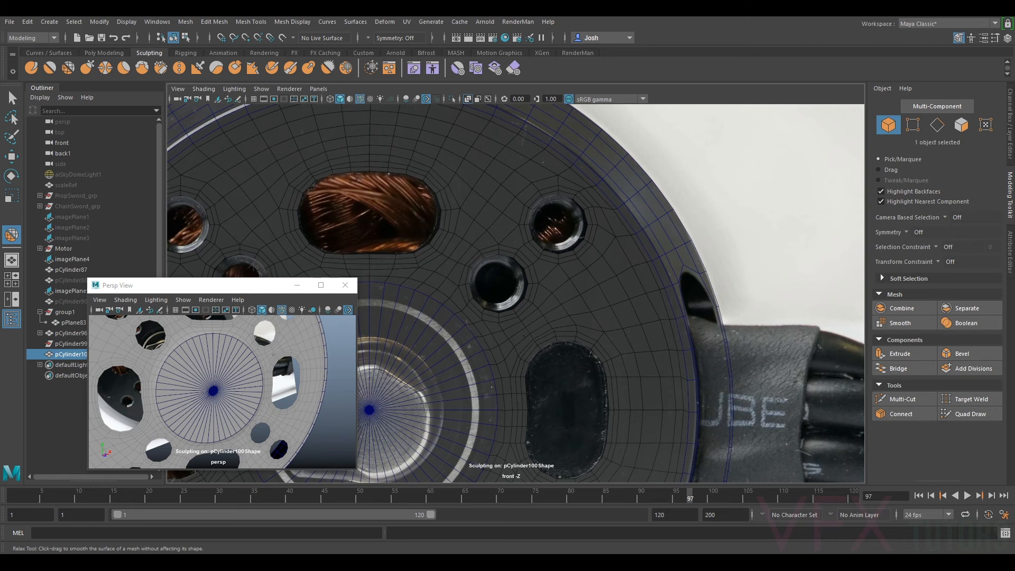
alt+middle_drag(604, 313, 553, 261)
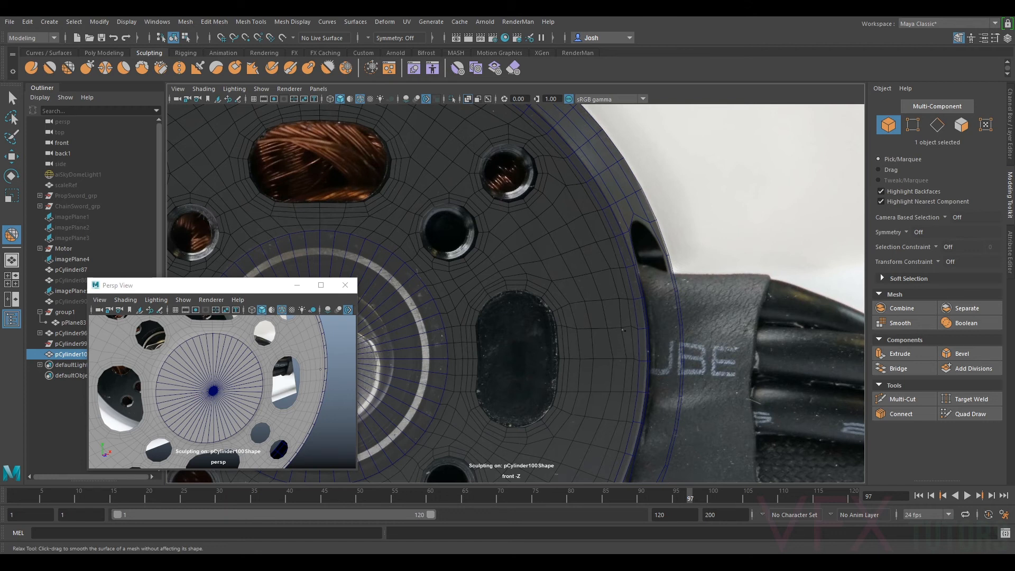
- Relax the plate's mesh between the right slot and the rim, continuing around the lower holes and bottom slot
drag(573, 226, 578, 229)
alt+middle_drag(604, 377, 614, 250)
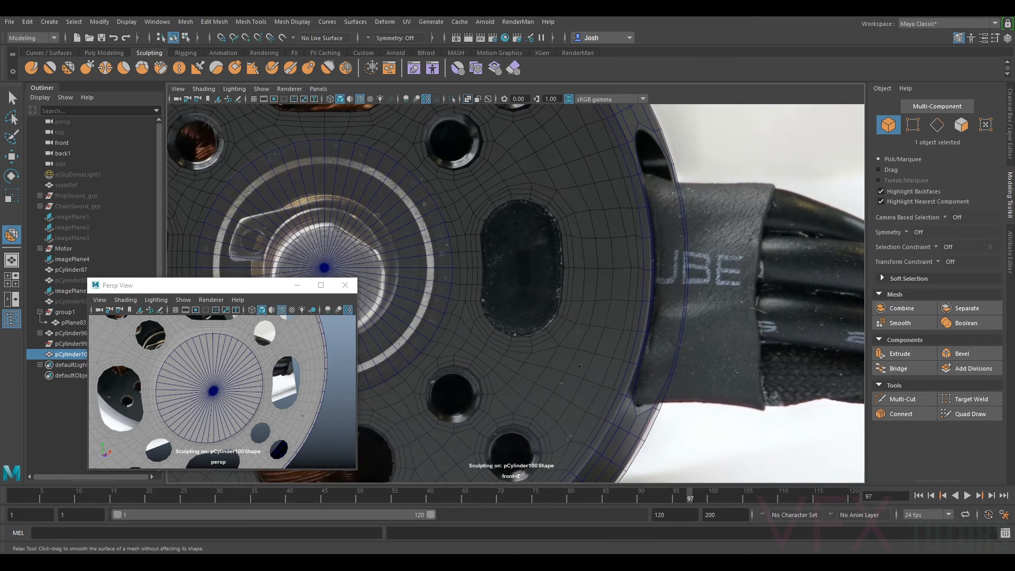
drag(620, 314, 622, 270)
drag(620, 231, 599, 188)
alt+middle_drag(587, 358, 642, 260)
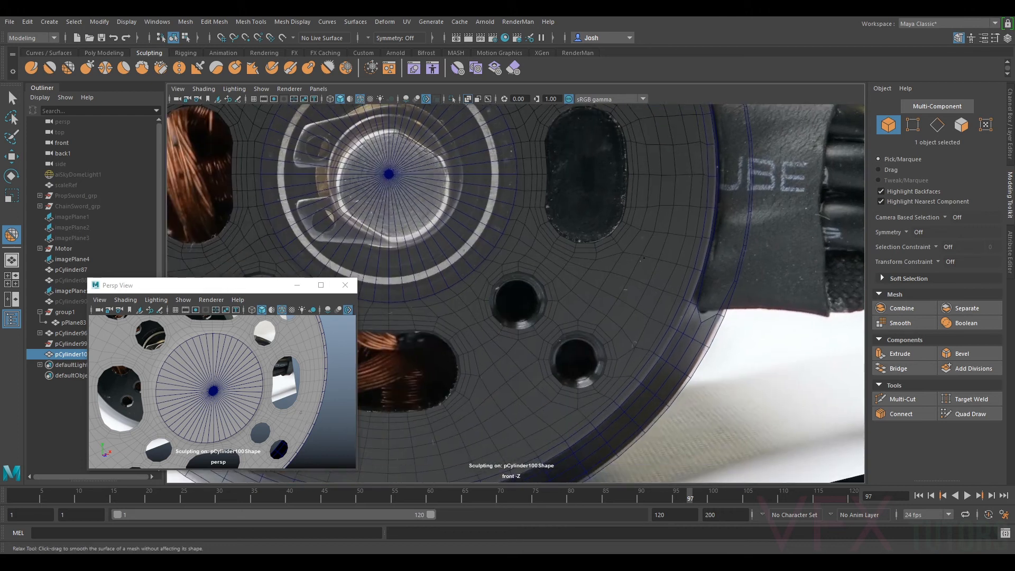
drag(686, 187, 674, 139)
alt+middle_drag(672, 149, 672, 246)
drag(671, 251, 673, 203)
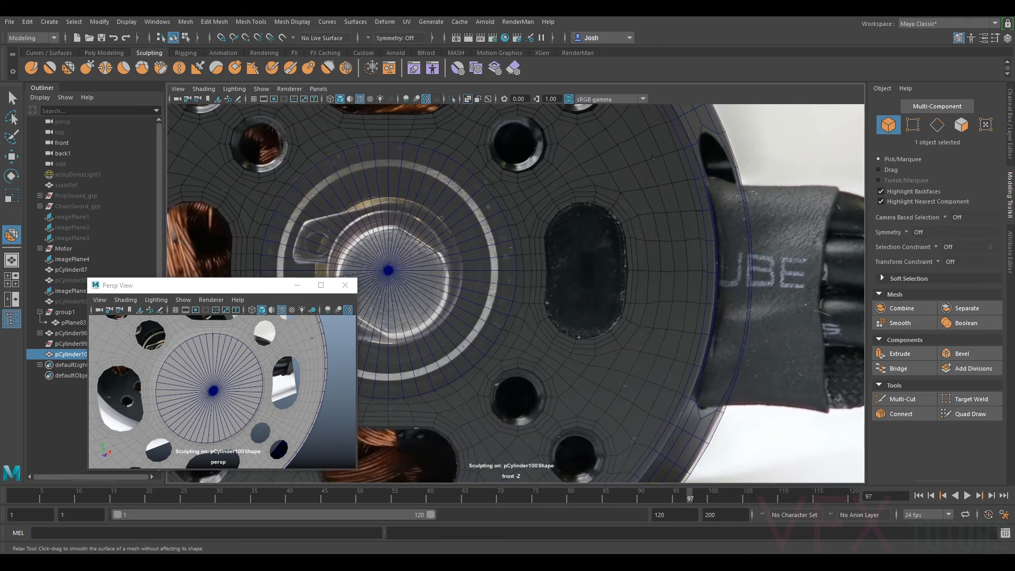
alt+middle_drag(643, 378, 696, 195)
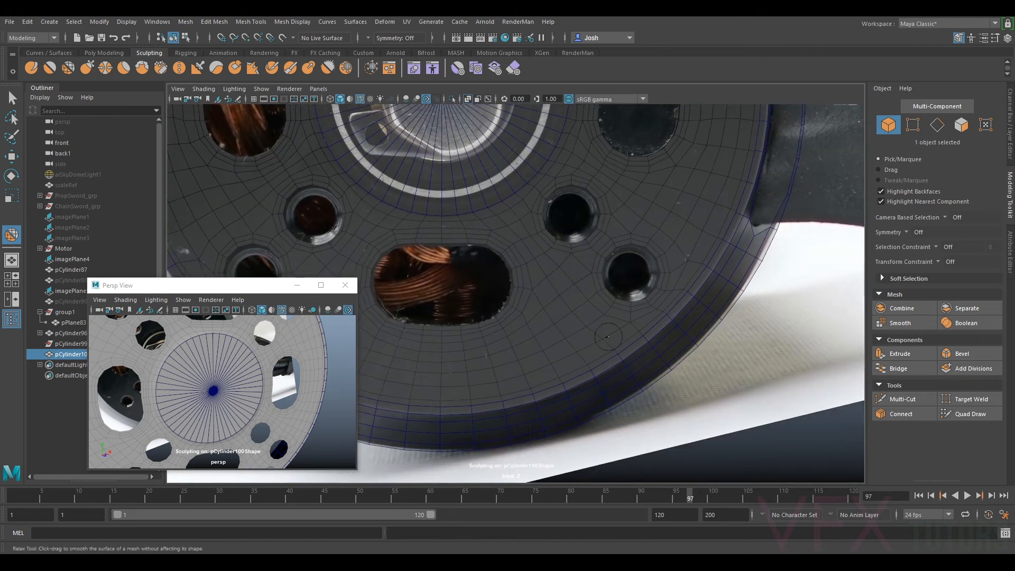
alt+middle_drag(570, 334, 708, 276)
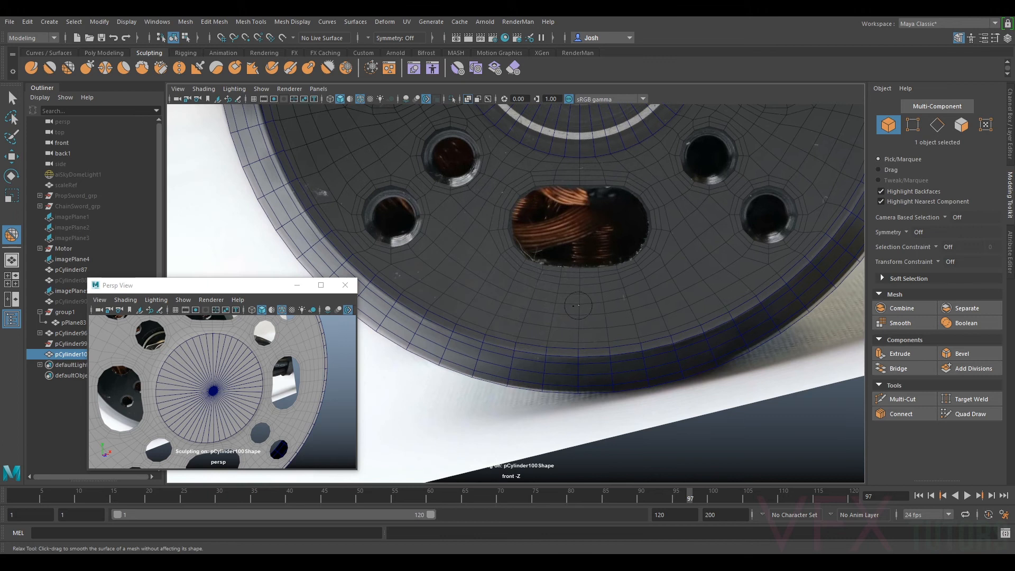
scroll(419, 276, down, 3)
alt+middle_drag(429, 307, 316, 397)
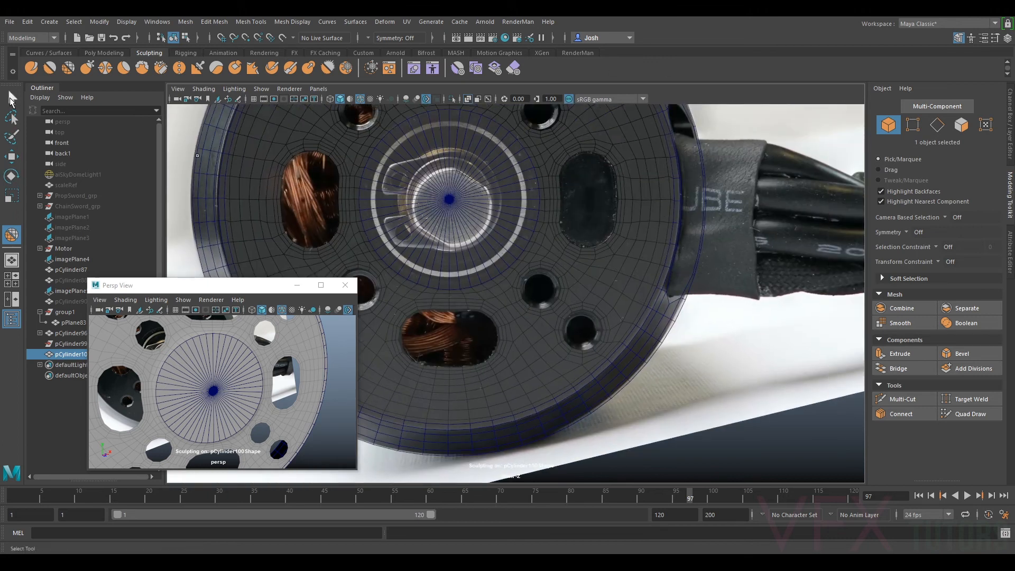
- Adjust two outer border vertices beside the right slot to follow the rim, placing the lower one at about X 29.56, Y -0.03
click(11, 98)
scroll(709, 167, up, 4)
key(F9)
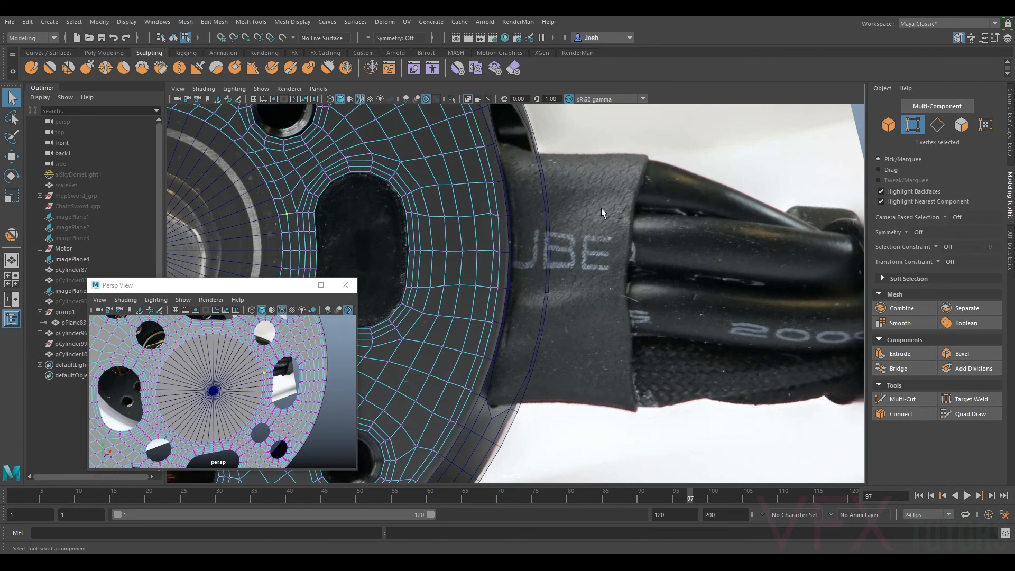
click(491, 215)
key(w)
scroll(487, 231, up, 2)
alt+middle_drag(487, 231, 590, 321)
scroll(646, 287, up, 3)
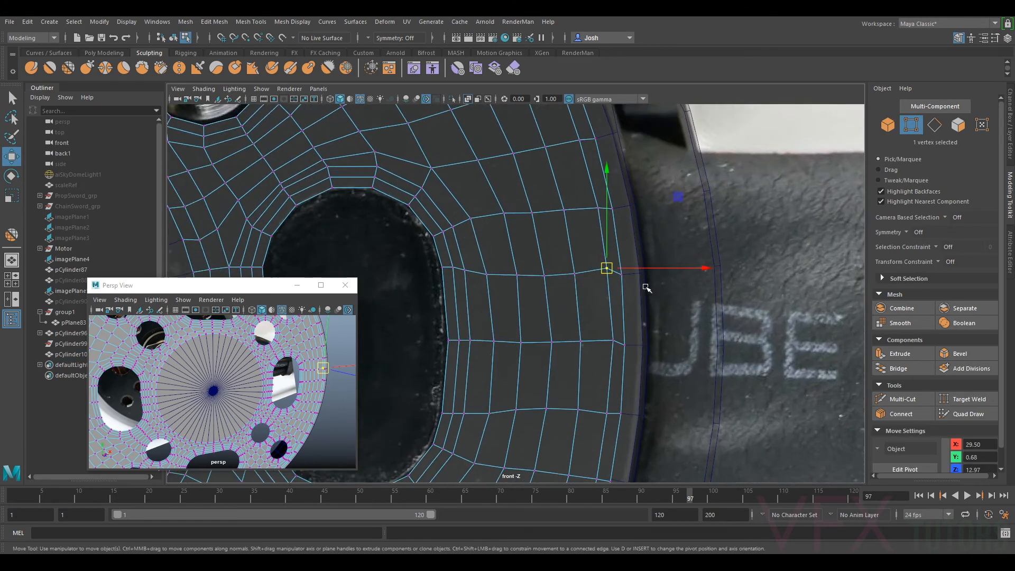
drag(627, 264, 628, 272)
click(635, 350)
drag(634, 352, 634, 356)
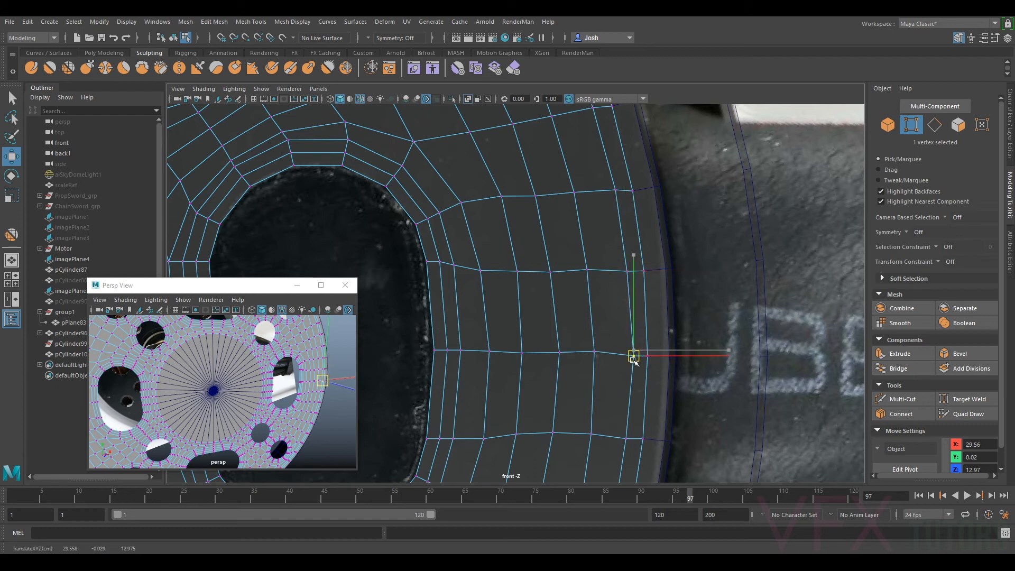
scroll(579, 264, down, 3)
scroll(590, 339, up, 2)
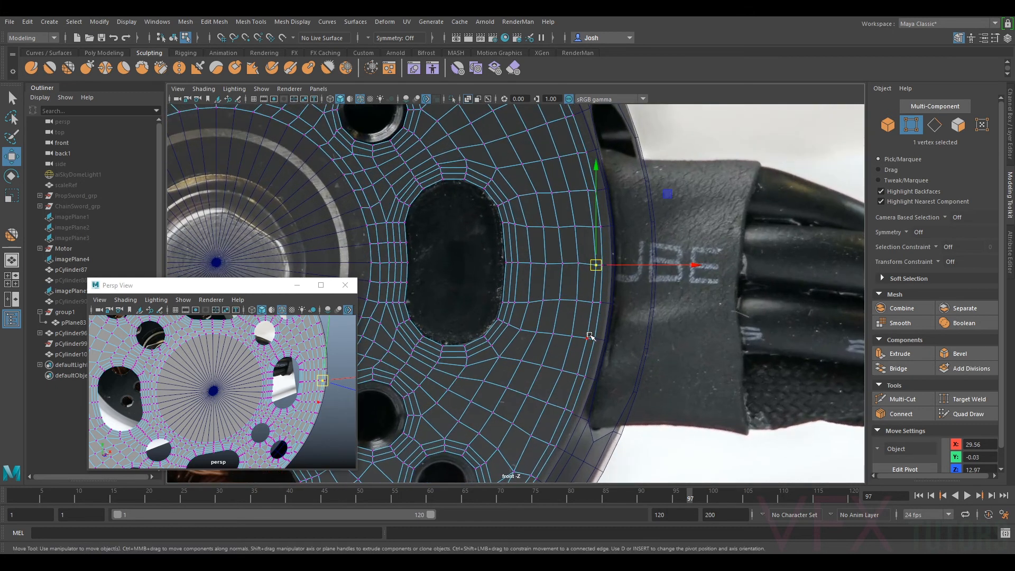
- Select the whole perforated plate and even out its mesh with the Smooth sculpting tool from the right slot round to the bottom
click(889, 125)
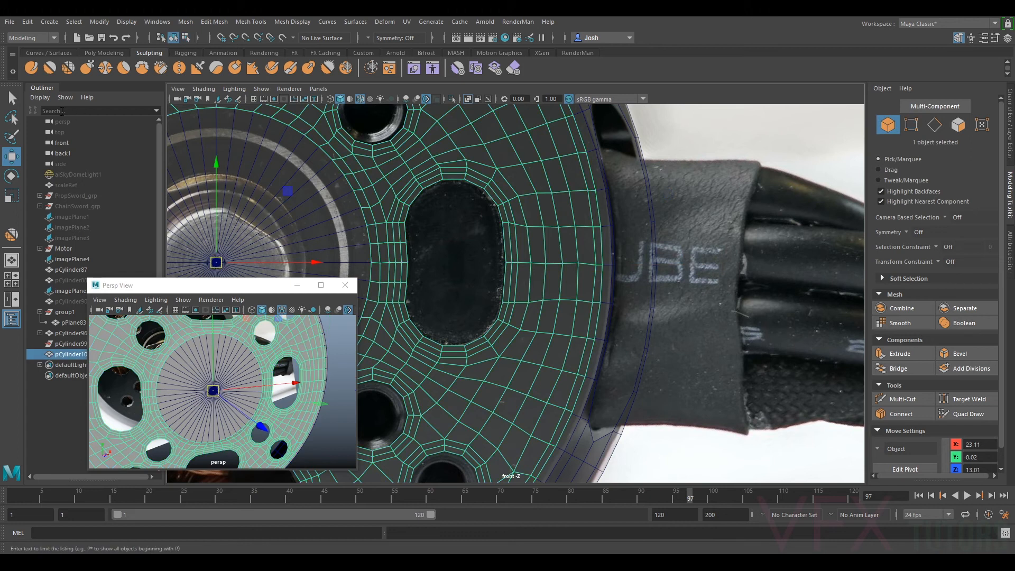
click(50, 73)
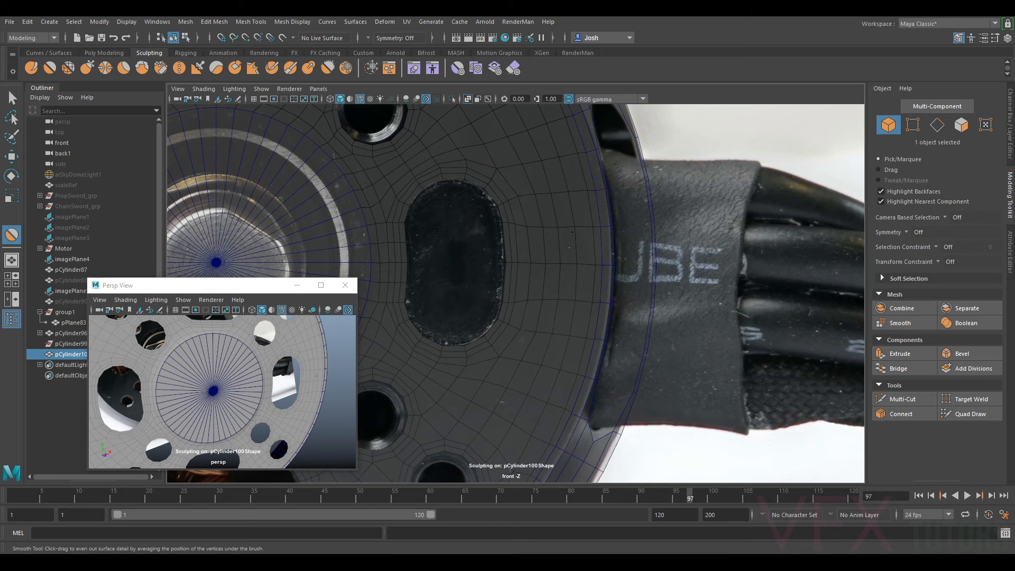
scroll(511, 168, up, 1)
scroll(511, 168, down, 6)
alt+middle_drag(521, 182, 562, 288)
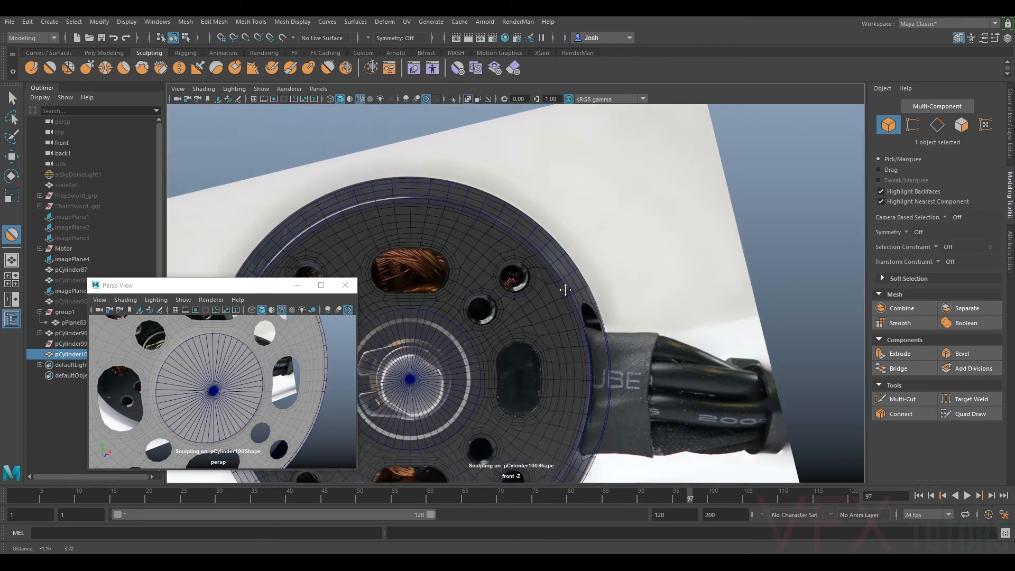
scroll(559, 294, up, 2)
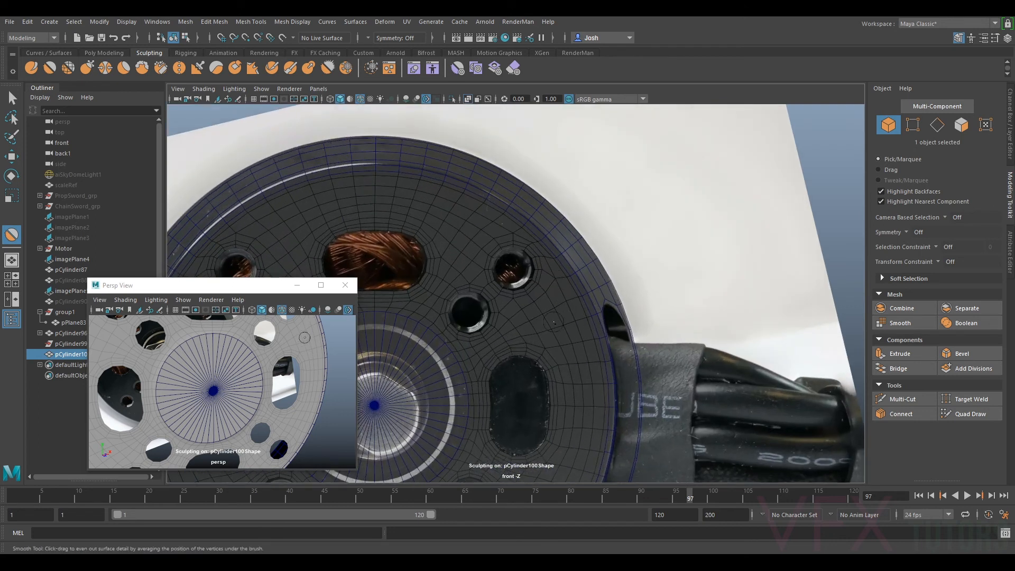
alt+middle_drag(554, 321, 689, 76)
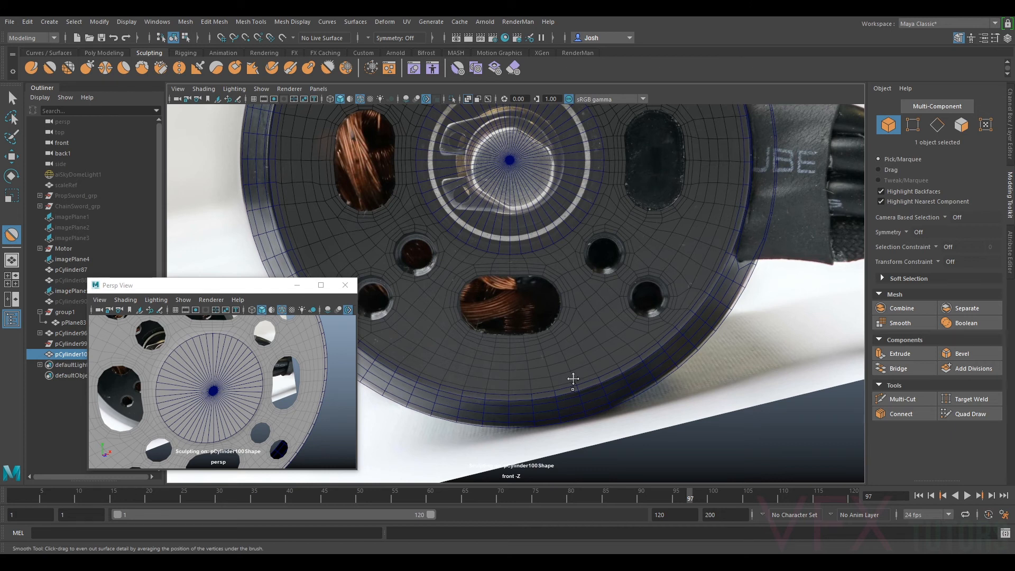
alt+middle_drag(573, 380, 620, 302)
- Smooth the plate's remaining mesh from the lower holes around the left slot to the upper holes, finishing the sculpting
alt+middle_drag(451, 216, 545, 310)
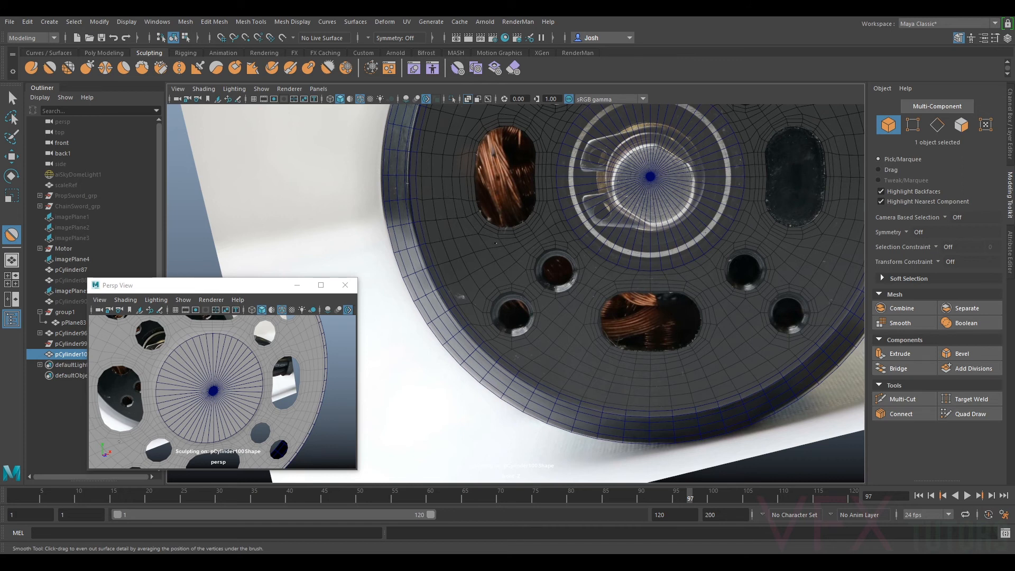
alt+middle_drag(418, 160, 429, 276)
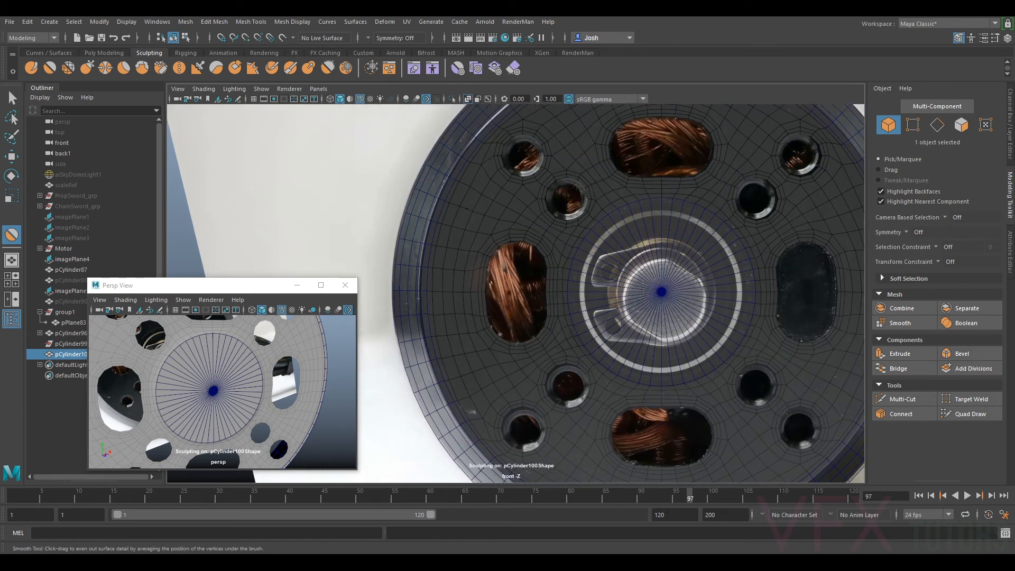
alt+middle_drag(469, 191, 424, 281)
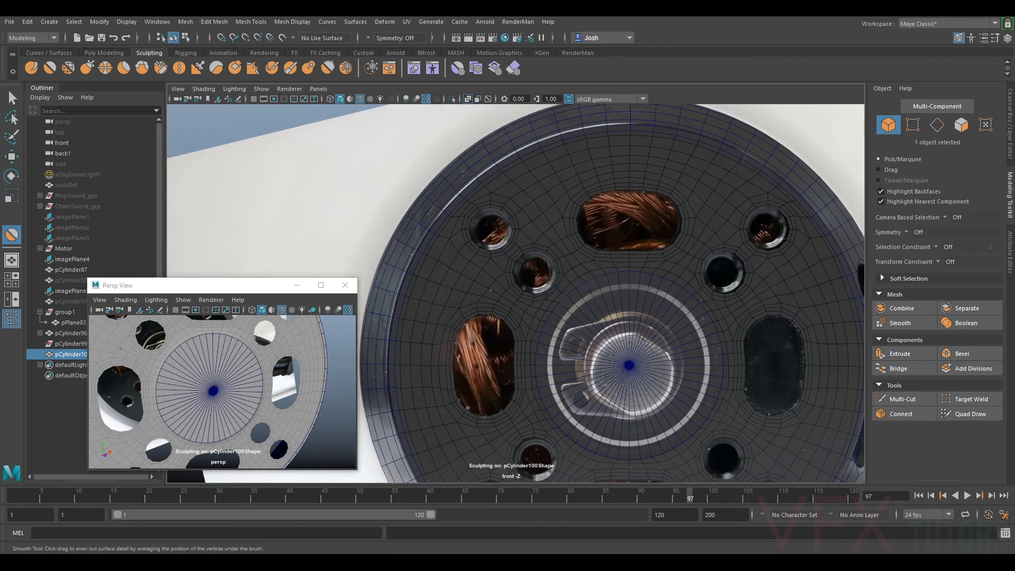
alt+middle_drag(530, 318, 510, 385)
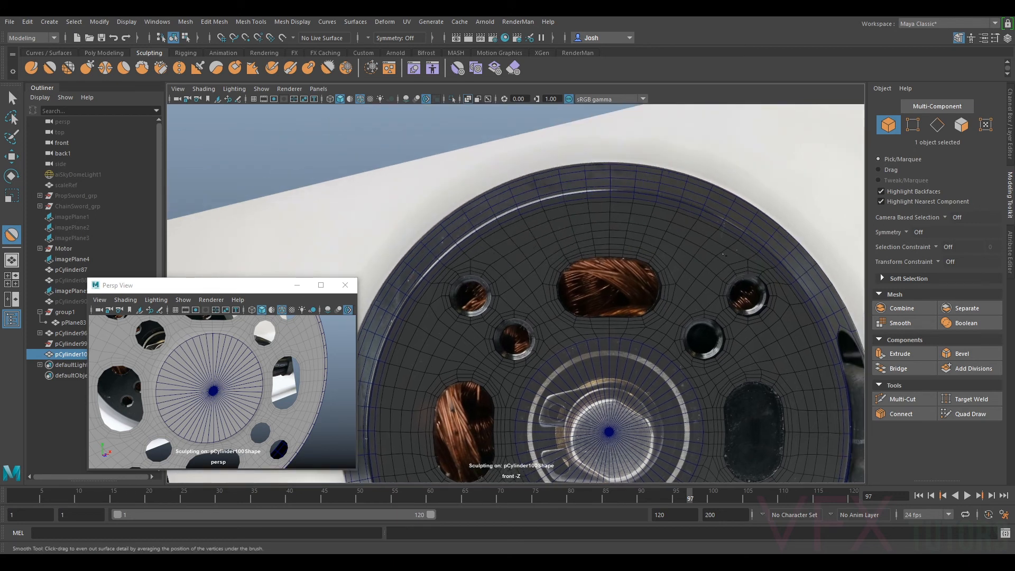
alt+middle_drag(685, 296, 572, 226)
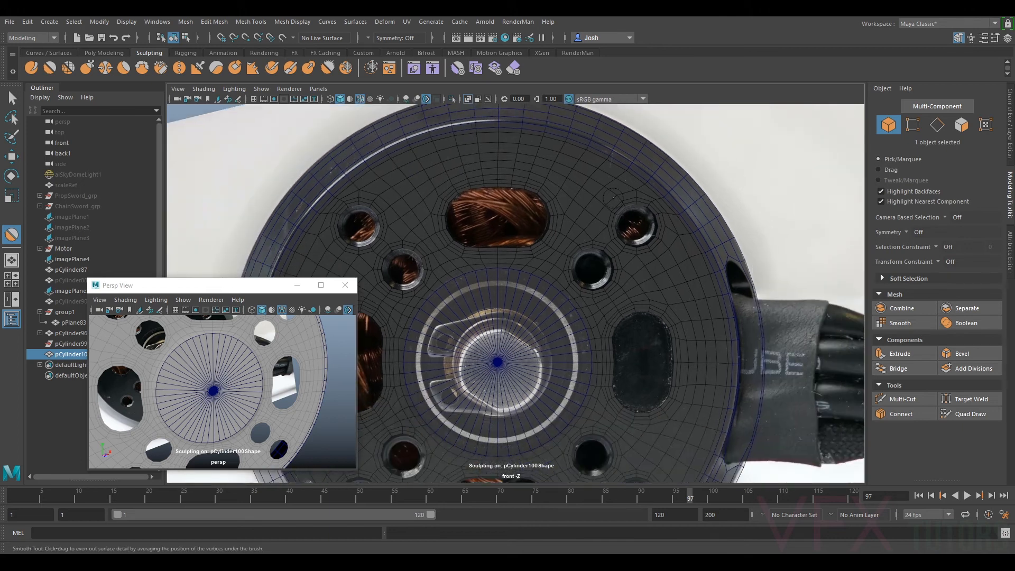
scroll(619, 304, down, 3)
alt+middle_drag(666, 380, 729, 319)
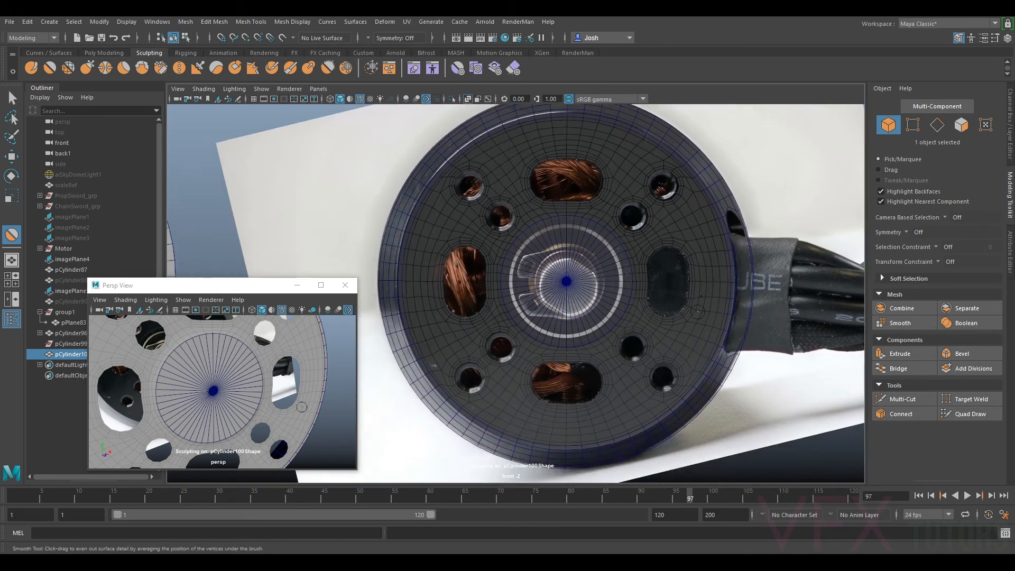
click(10, 97)
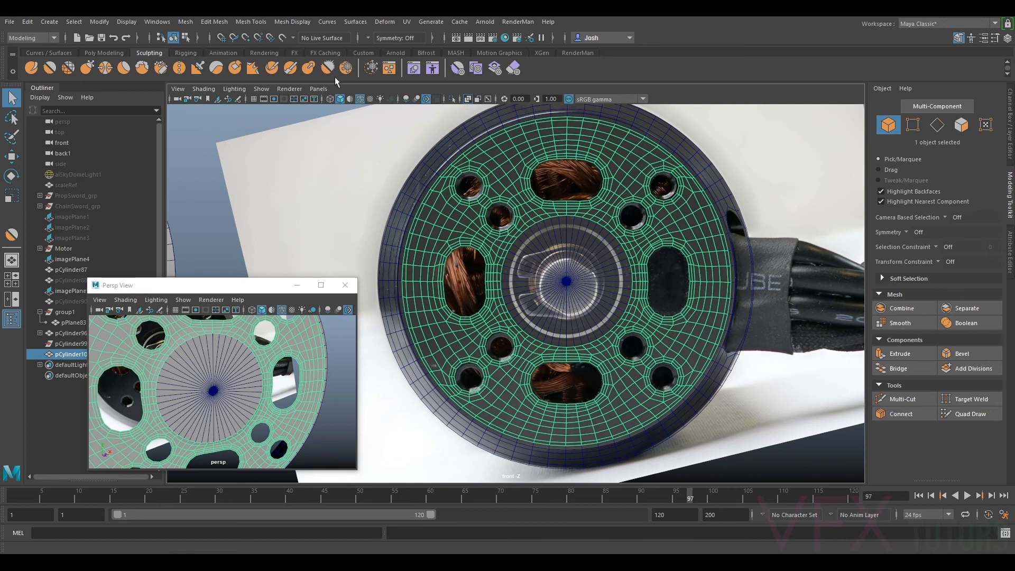
- Show the perspective camera in the main viewport, minimize the floating perspective window, and frame the selected perforated plate
click(105, 53)
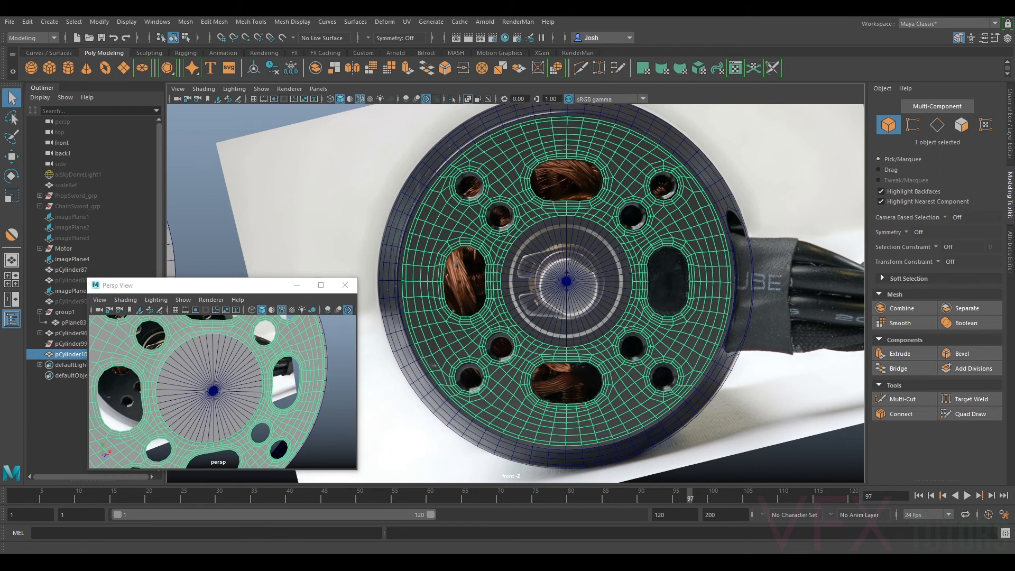
alt+drag(614, 275, 616, 273)
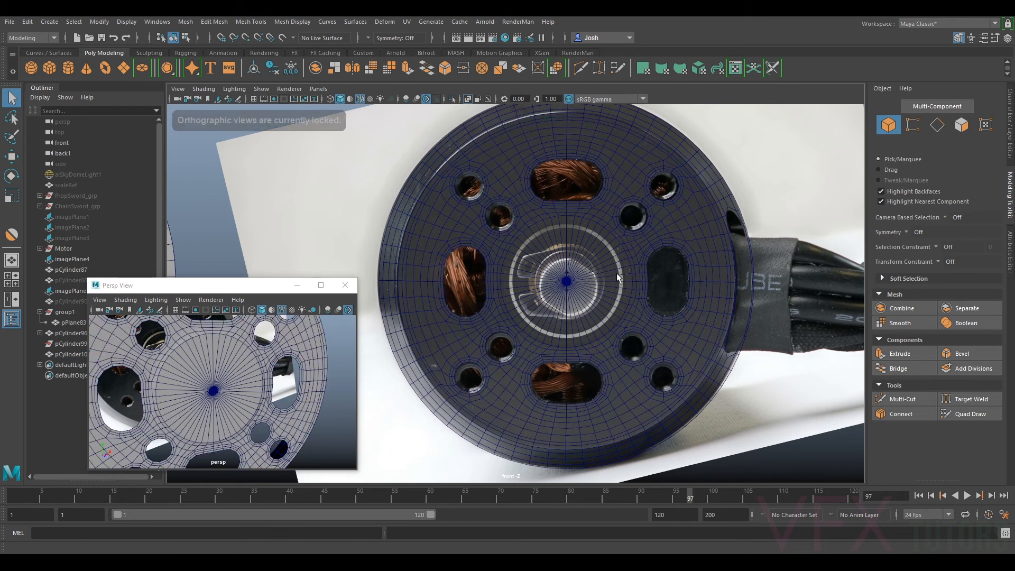
click(609, 192)
click(318, 89)
mouse_move(344, 99)
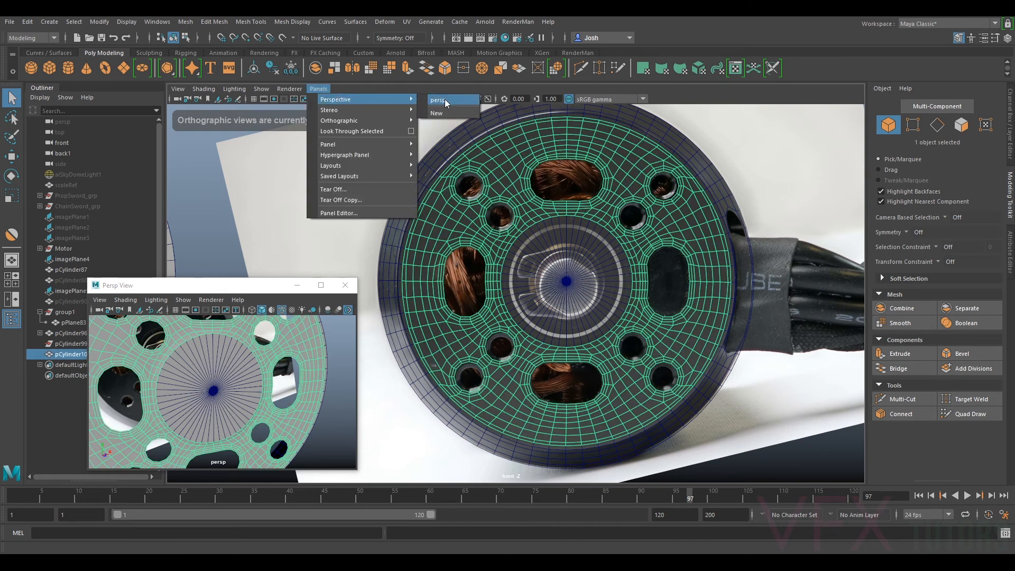
click(449, 100)
click(299, 285)
key(f)
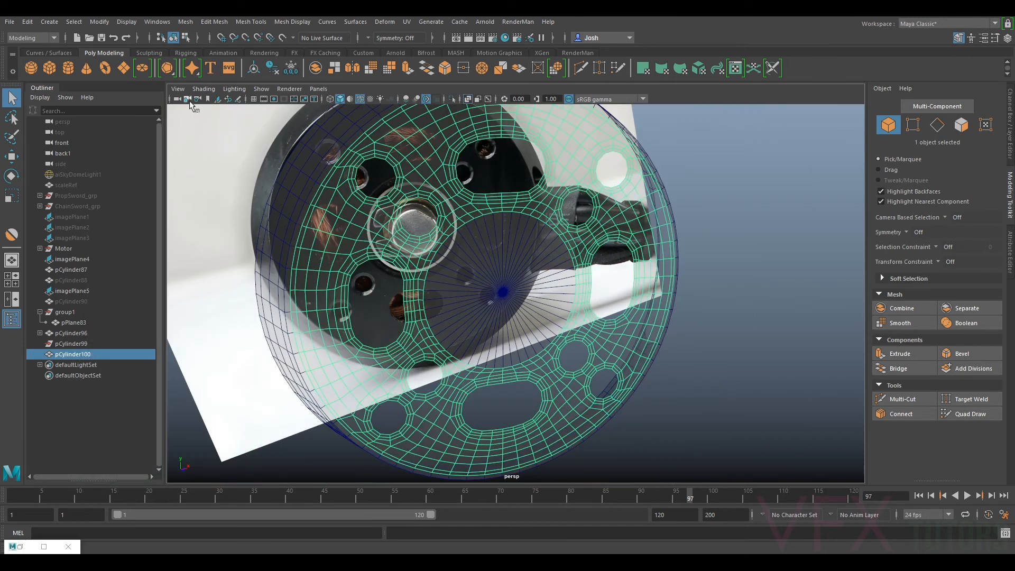
- Turn off X-Ray shading and inspect the perforated plate together with the motor's rim in perspective
click(212, 90)
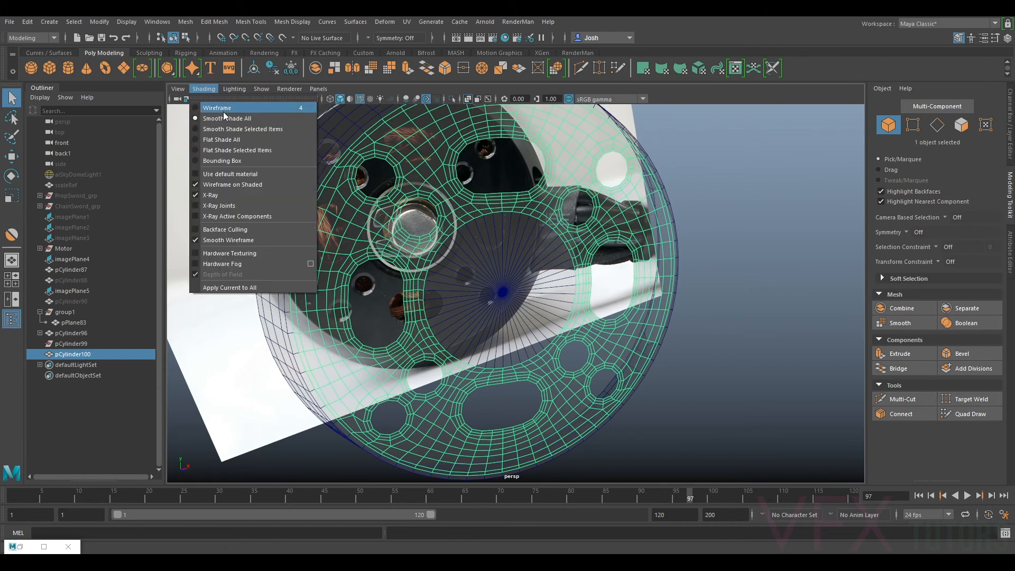
click(221, 196)
alt+drag(734, 209, 722, 235)
click(723, 231)
scroll(725, 233, down, 2)
alt+drag(630, 238, 714, 241)
- Select all vertices of the perforated plate and scale them along the Z axis to flatten the plate
click(487, 204)
alt+drag(620, 192, 486, 170)
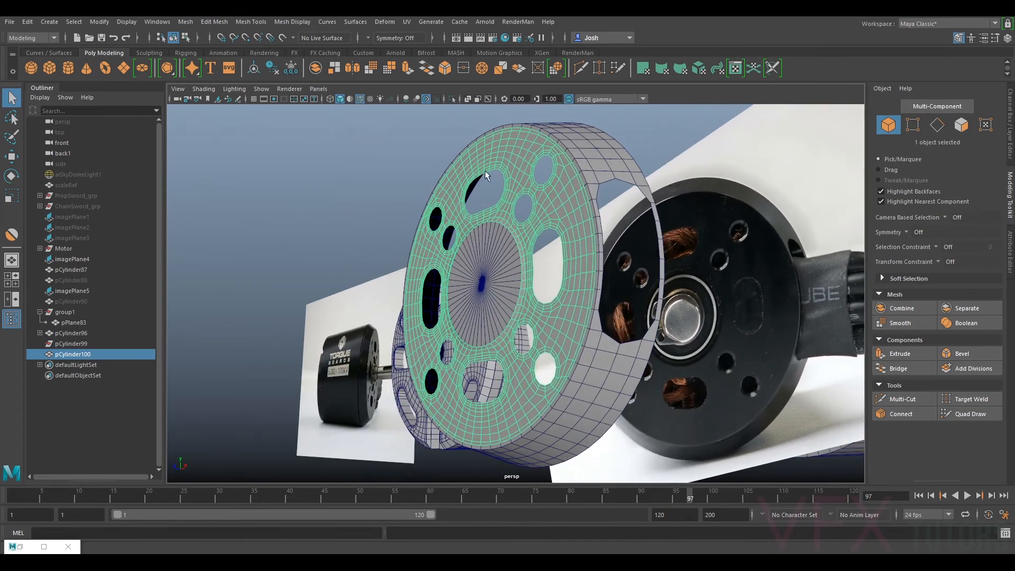
alt+drag(550, 195, 488, 251)
click(915, 125)
scroll(757, 152, down, 3)
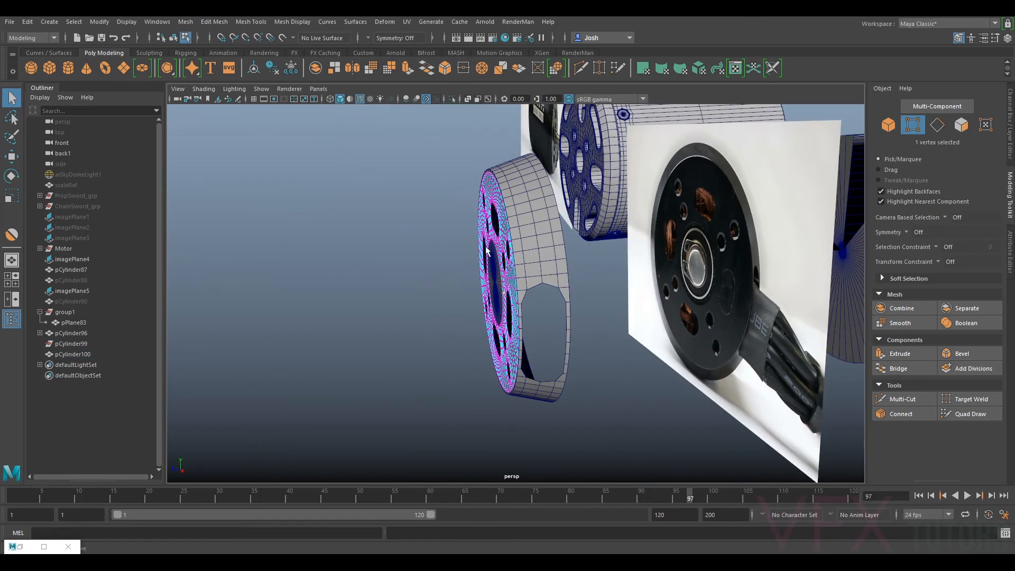
drag(410, 151, 549, 476)
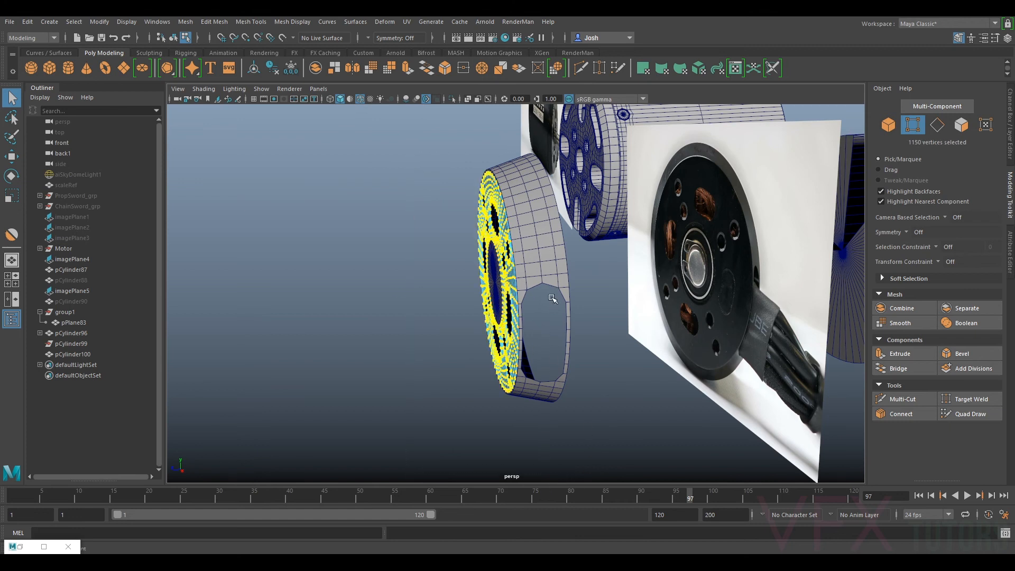
key(r)
drag(399, 292, 496, 283)
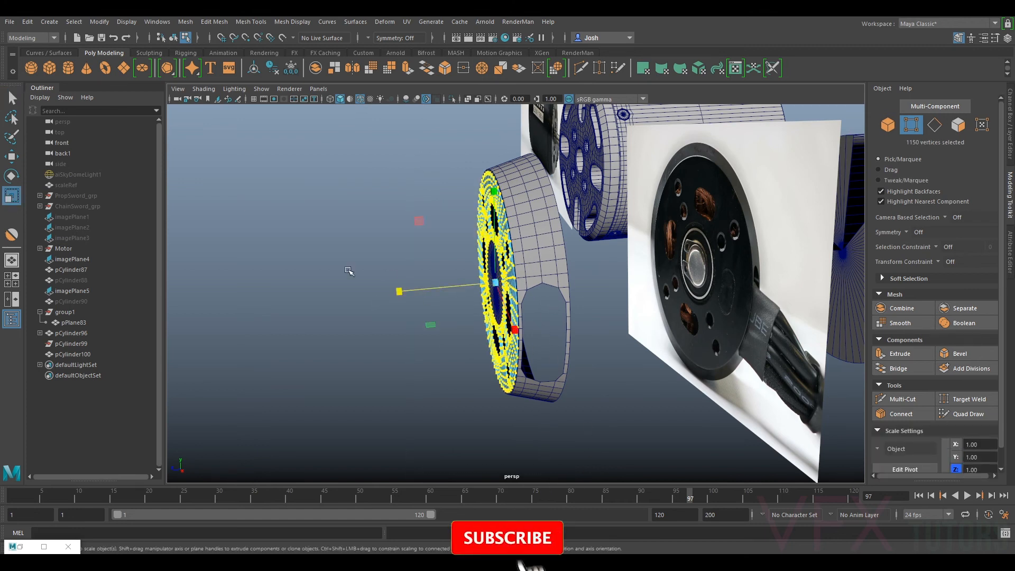
- Select all faces of the perforated plate, flatten them further by scaling along Z, and return to object selection
alt+right_drag(351, 272, 455, 283)
alt+drag(455, 283, 562, 293)
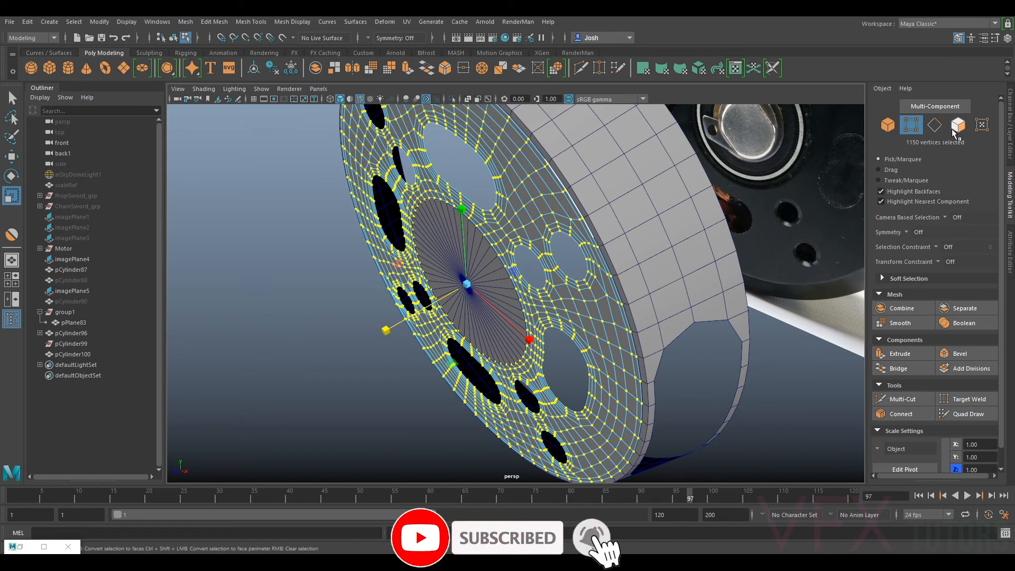
click(958, 127)
alt+right_drag(560, 156, 468, 163)
alt+drag(468, 163, 384, 173)
drag(394, 133, 534, 394)
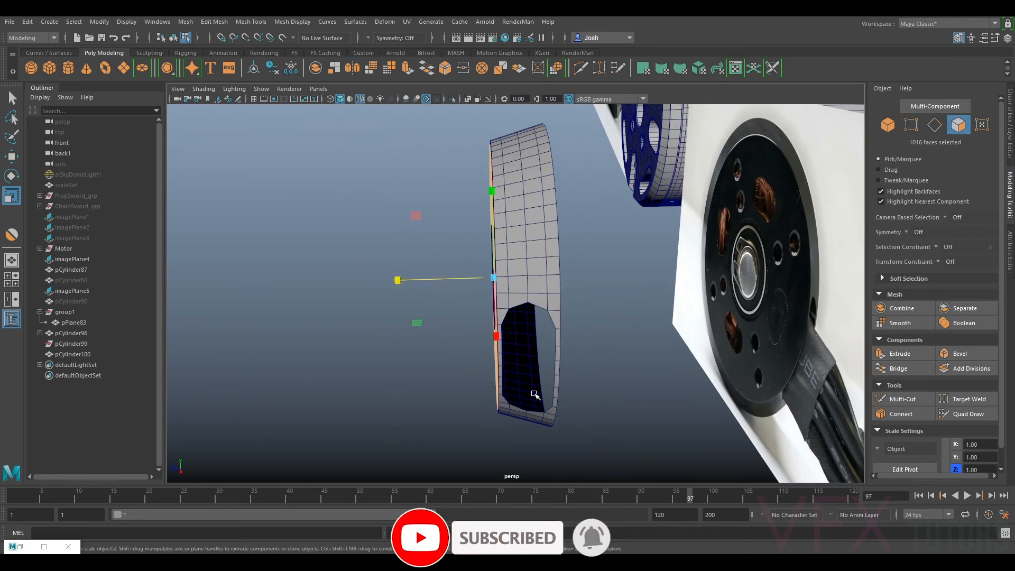
drag(415, 279, 516, 264)
click(889, 126)
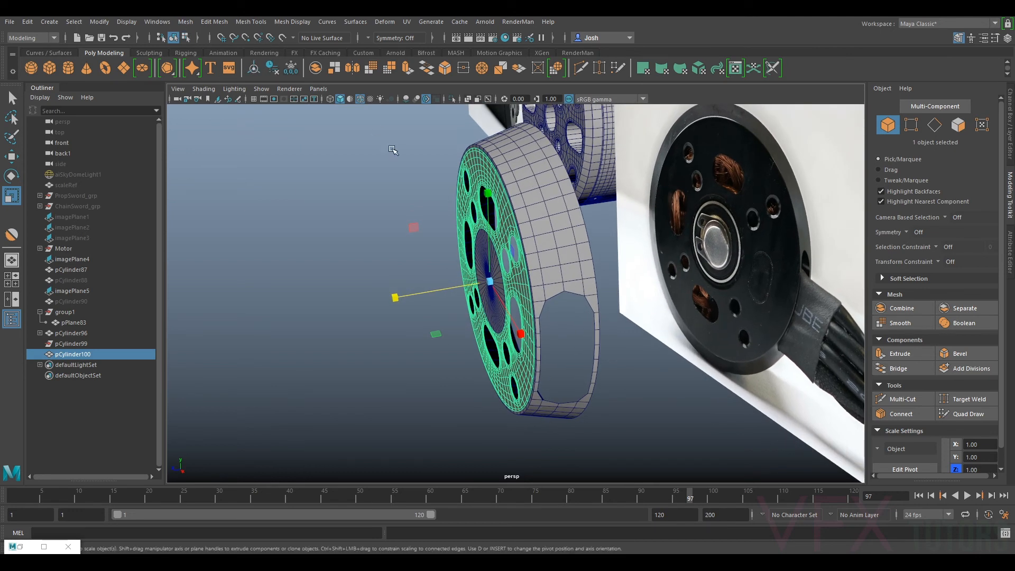
- Find the central disc's node in the Outliner and delete the leftover node beneath pCylinder96
click(528, 238)
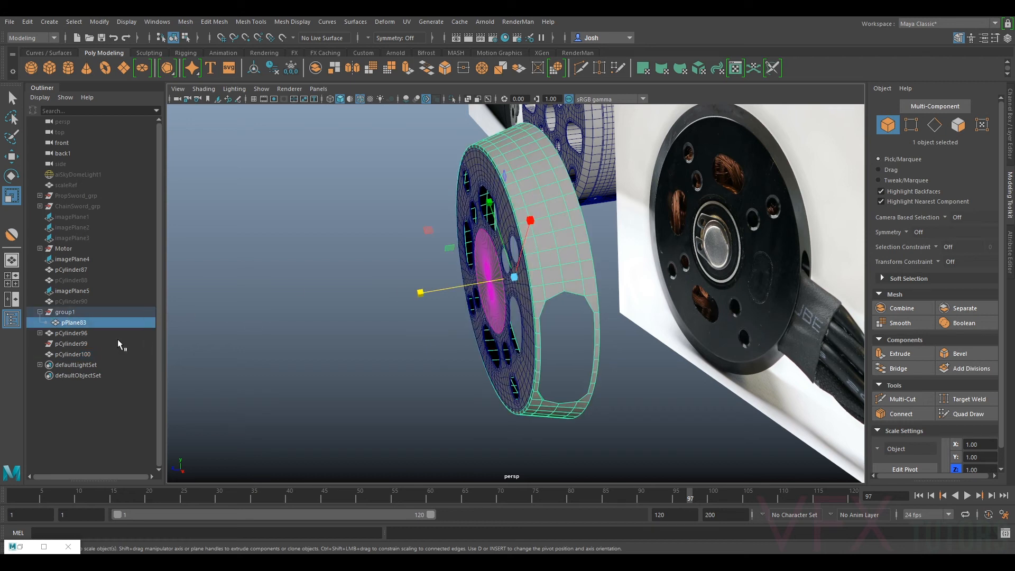
click(480, 266)
click(39, 333)
click(78, 343)
key(Delete)
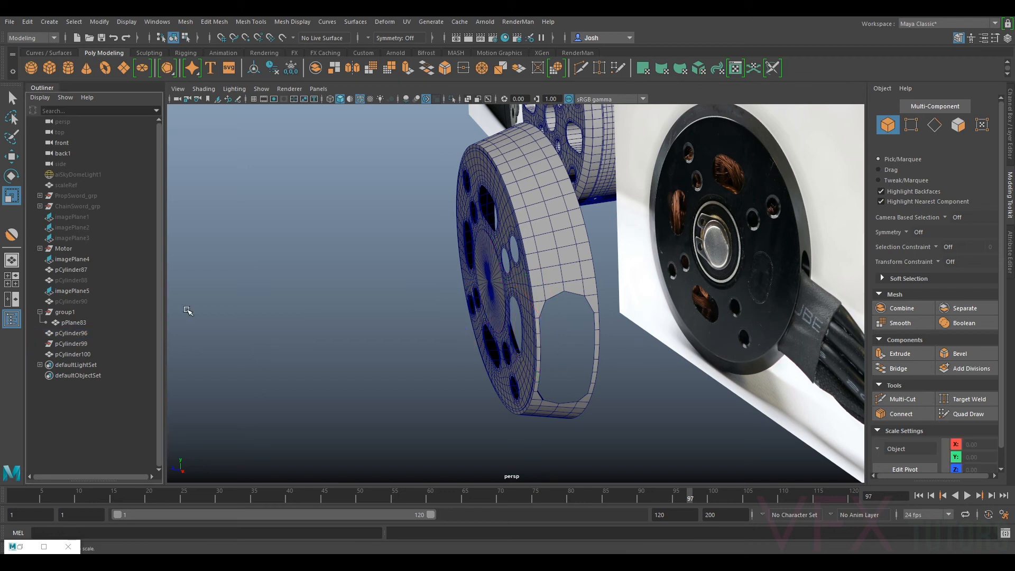
- Move the perforated plate along its depth axis to line it up with the housing's front rim
click(501, 227)
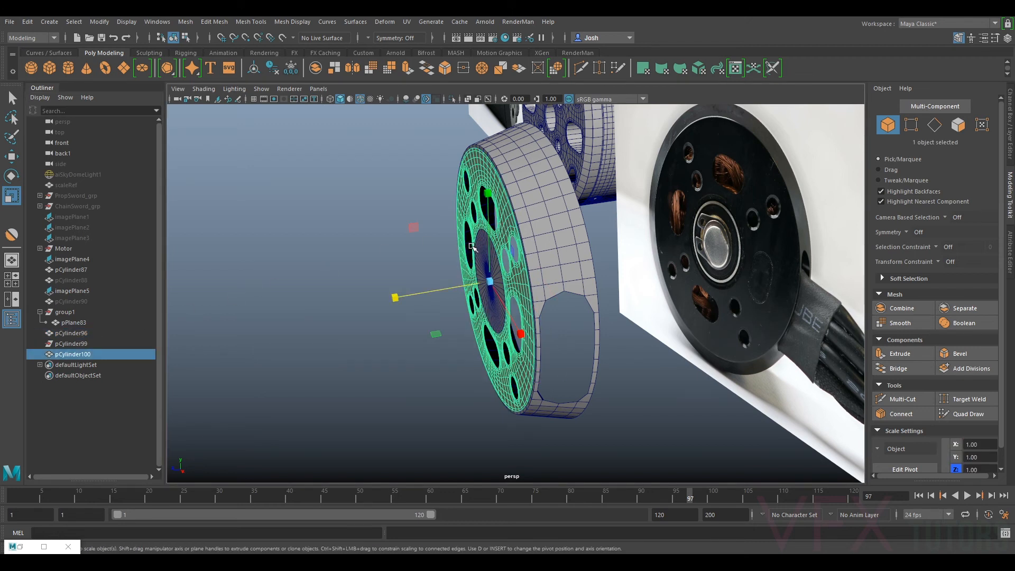
key(w)
drag(446, 292, 487, 280)
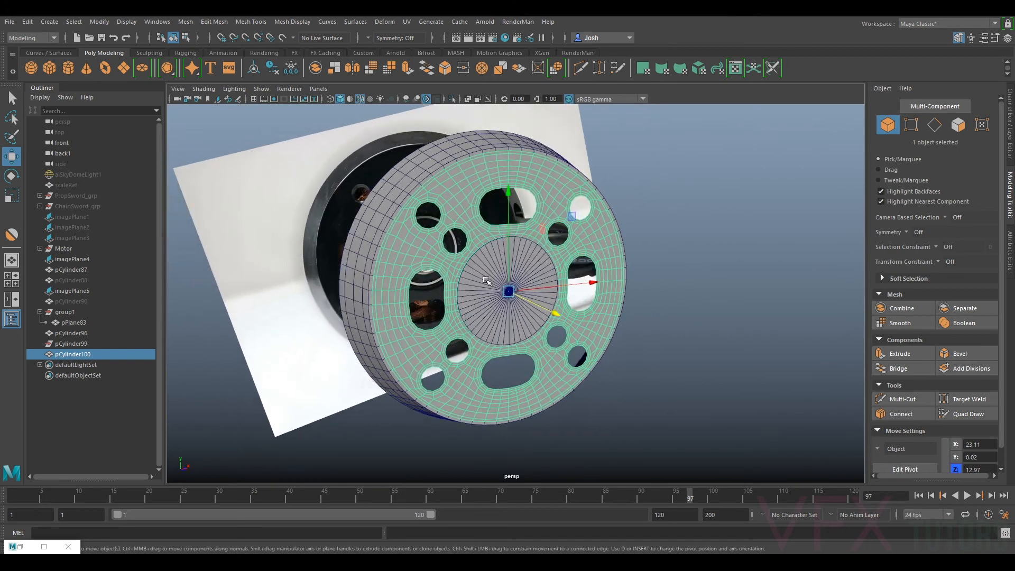
- Combine the perforated plate and the outer housing into one mesh and delete its construction history
scroll(434, 311, up, 3)
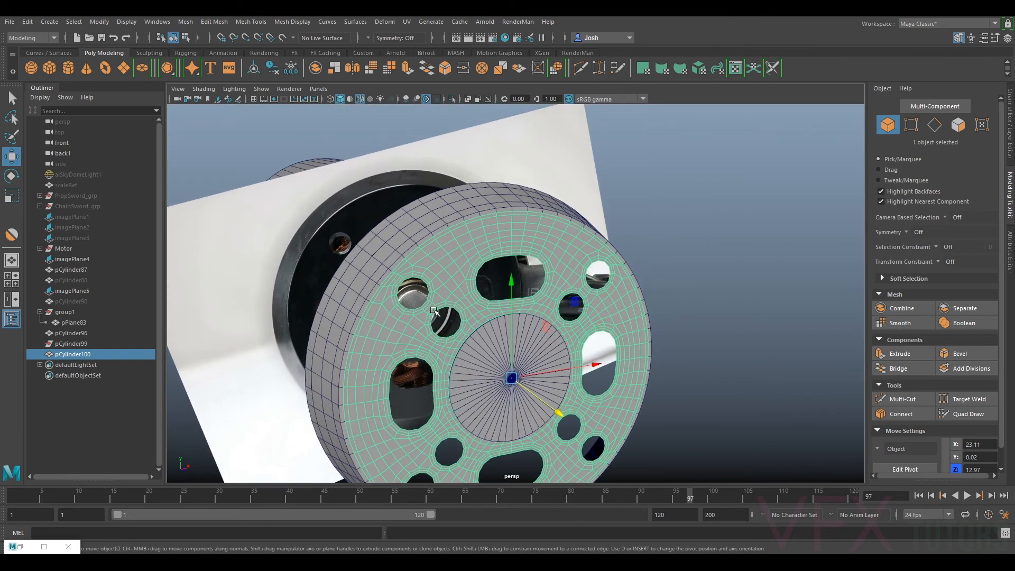
shift+click(429, 225)
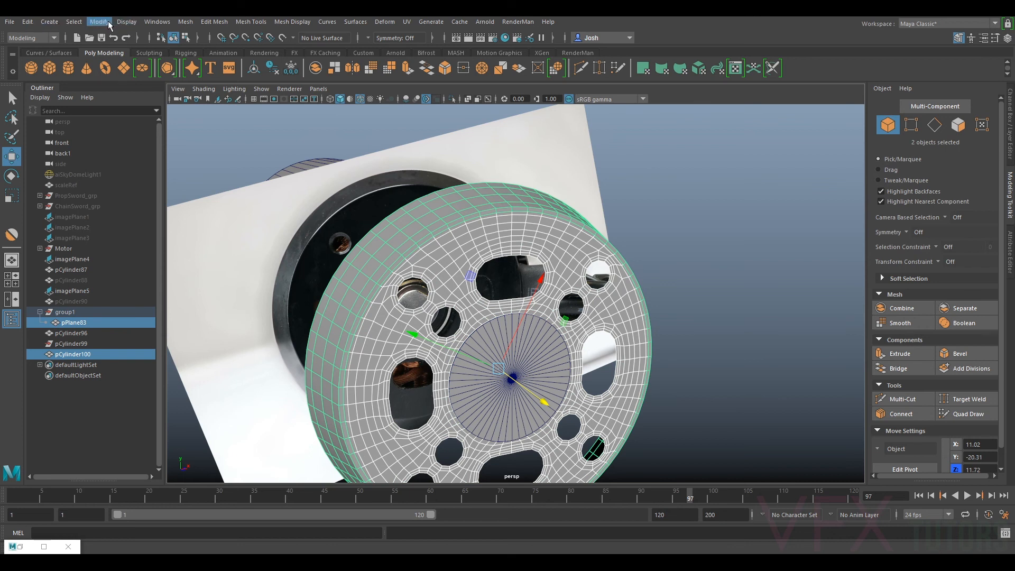
click(185, 22)
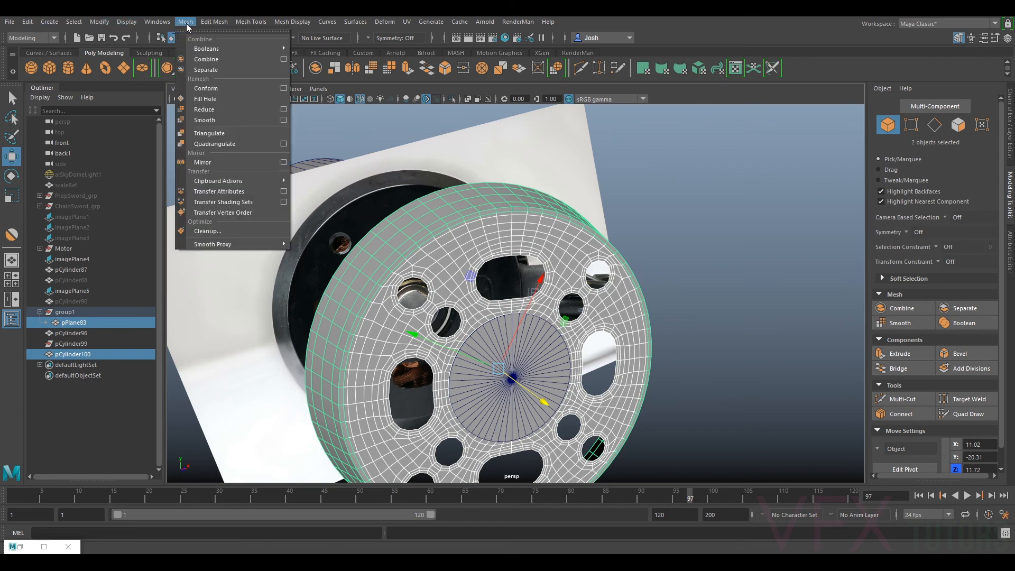
click(209, 60)
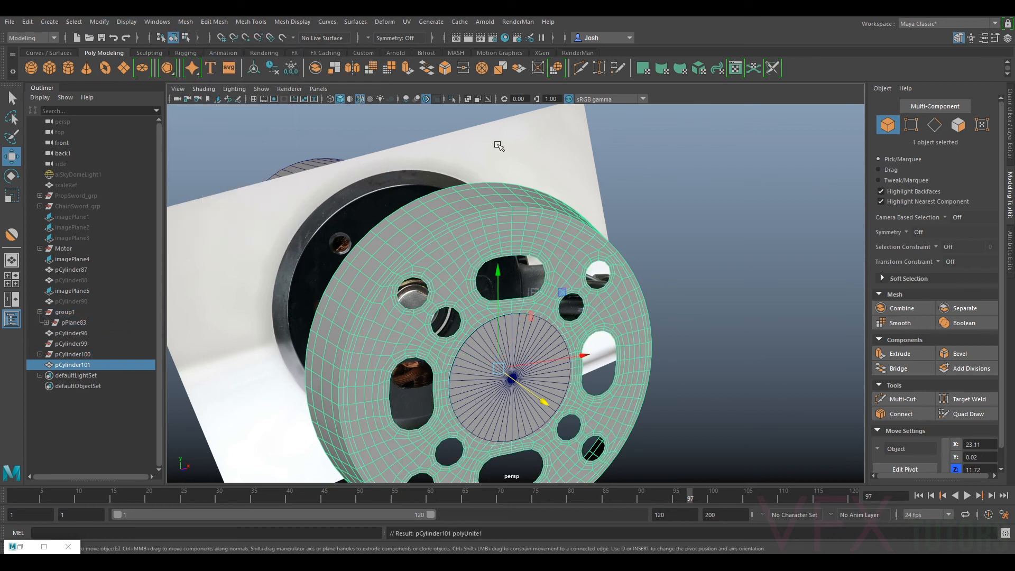
click(277, 68)
- Merge all vertices of the combined housing mesh, then return to object mode and deselect it
right_drag(480, 207, 449, 211)
alt+drag(574, 241, 539, 224)
scroll(539, 223, down, 3)
drag(657, 167, 297, 482)
scroll(410, 294, up, 5)
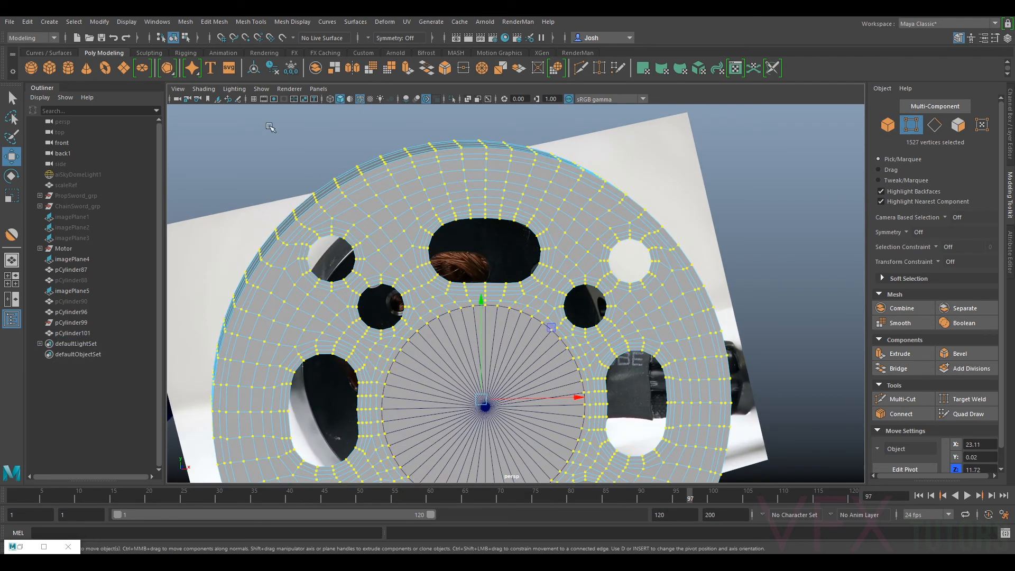
click(219, 23)
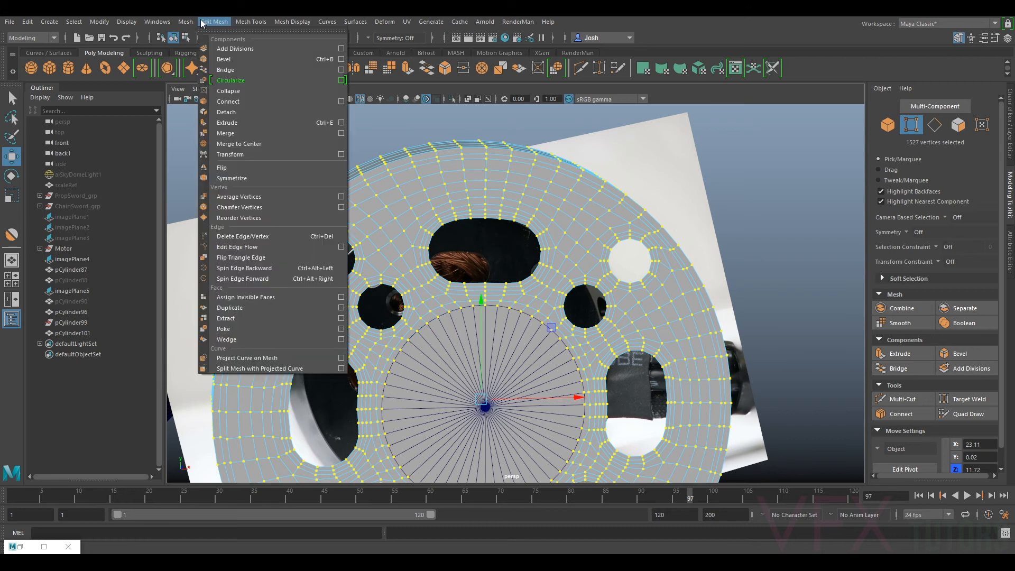
click(265, 134)
right_drag(554, 221, 645, 186)
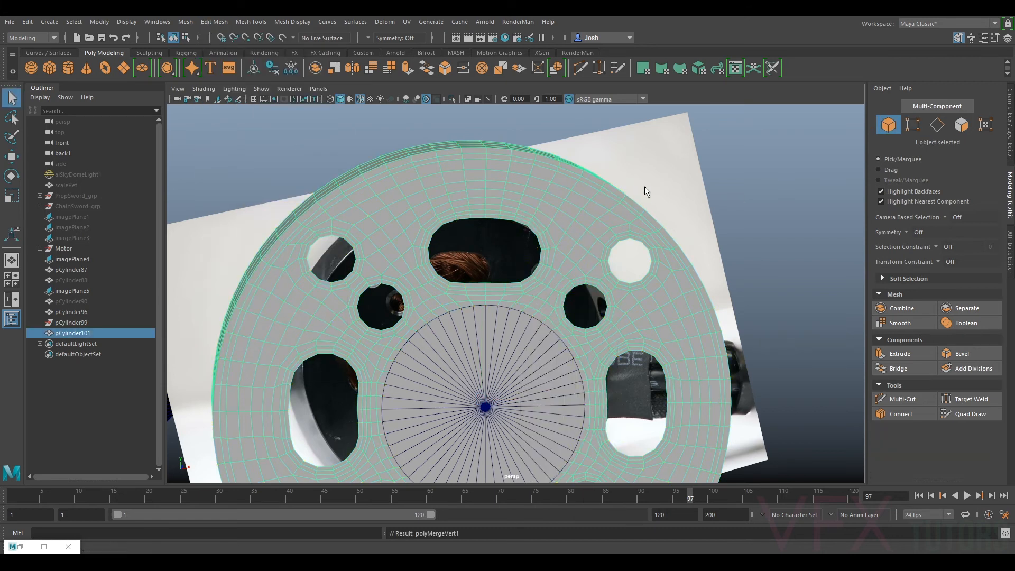
click(776, 199)
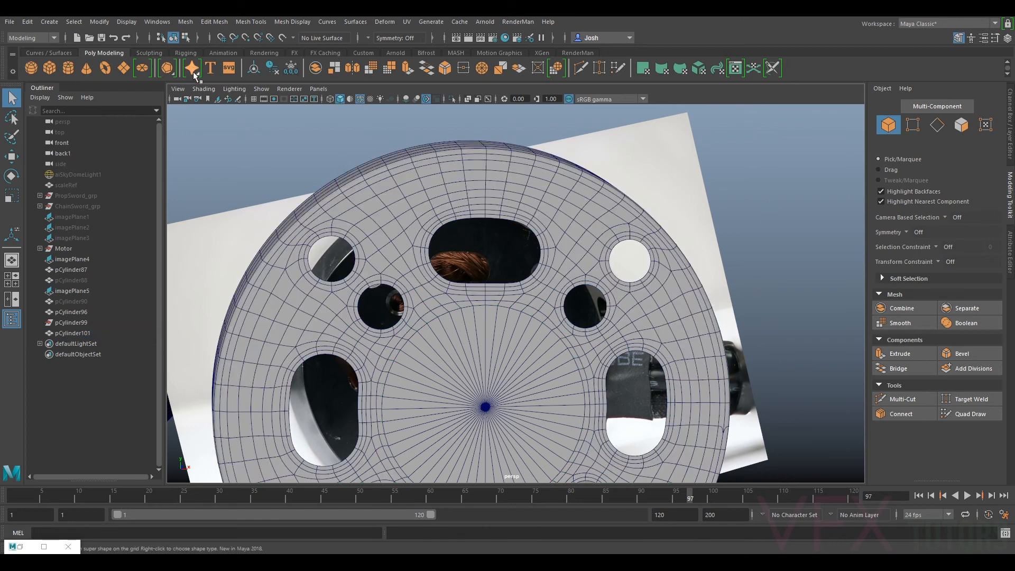
- Turn off Wireframe on Shaded, hide the central disc pCylinder96, and check the combined housing's shading
click(204, 89)
click(229, 181)
alt+drag(752, 175, 511, 346)
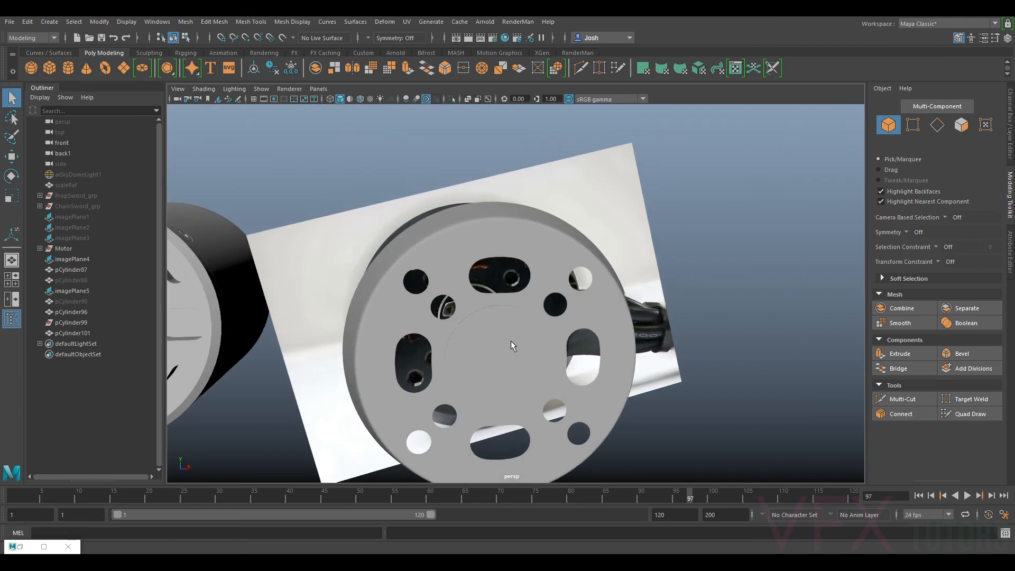
click(510, 346)
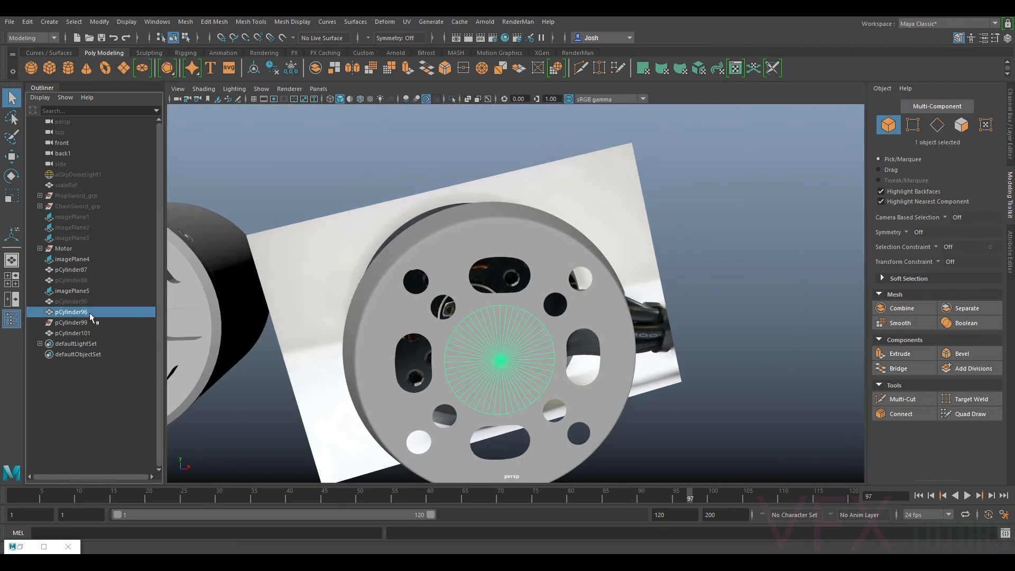
key(ctrl+h)
alt+drag(665, 291, 802, 320)
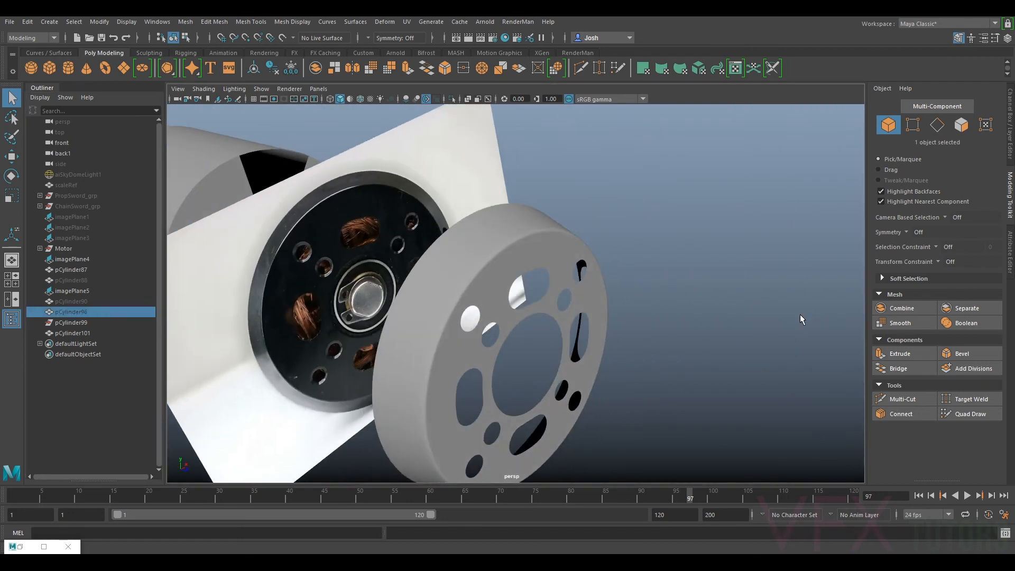
alt+right_drag(803, 320, 594, 298)
click(594, 298)
alt+drag(693, 316, 648, 366)
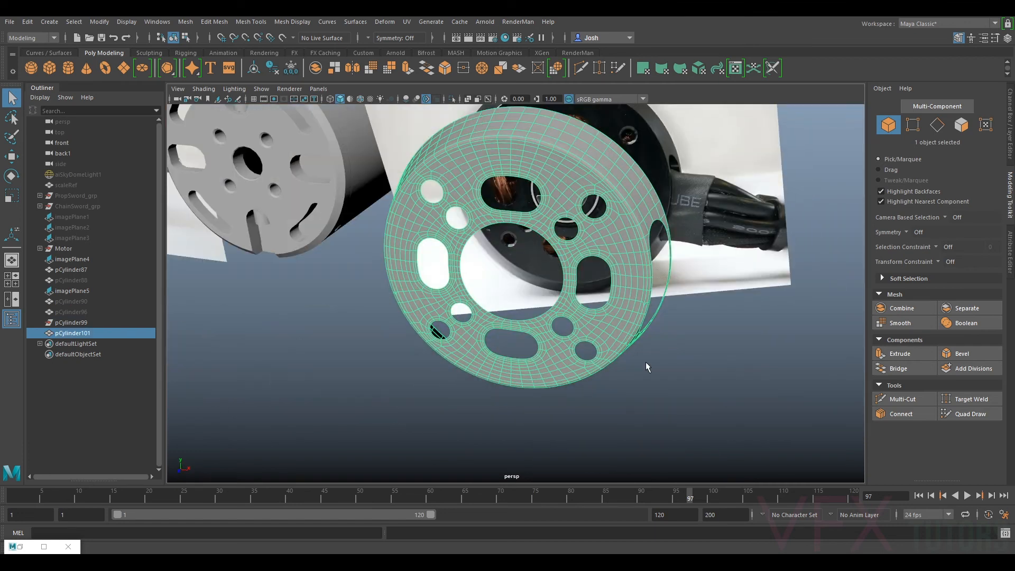
click(731, 378)
alt+drag(719, 363, 657, 324)
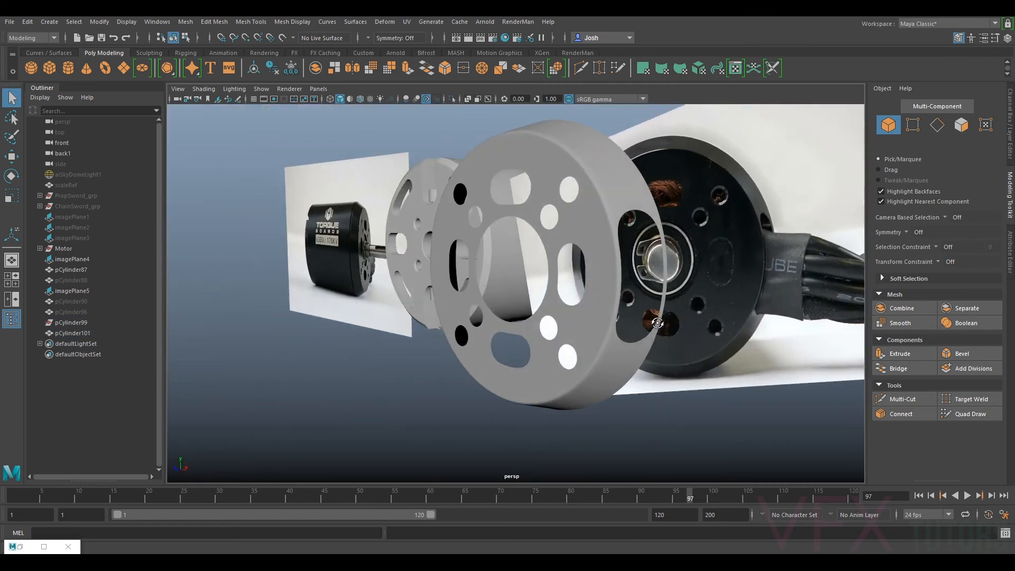
- Hide the reference image behind the housing and delete the large spare cylinder pCylinder87
click(720, 297)
key(w)
alt+drag(719, 297, 694, 300)
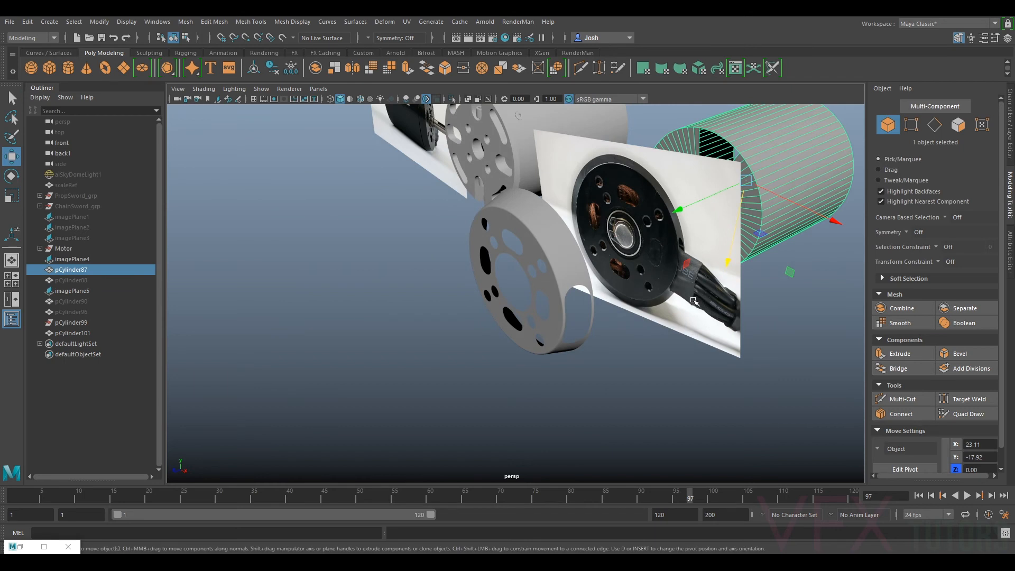
click(695, 301)
key(ctrl+h)
alt+drag(655, 345, 642, 349)
click(710, 154)
key(Delete)
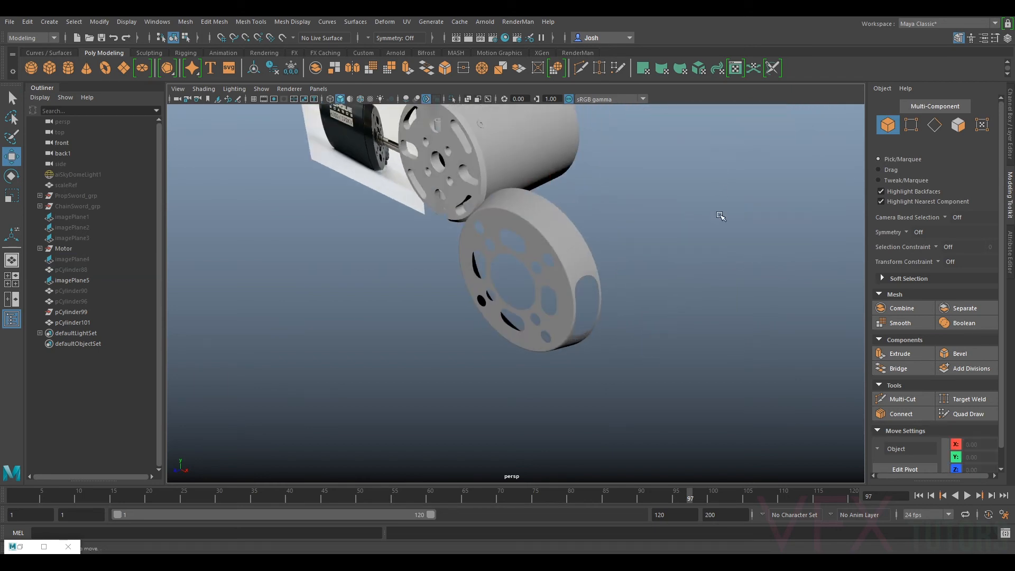
- Assign the existing Phong material to the combined housing and inspect its surface highlights
click(579, 272)
mouse_move(512, 293)
alt+mouse_down()
mouse_move(550, 296)
mouse_move(576, 318)
mouse_move(570, 360)
mouse_move(703, 335)
mouse_move(772, 335)
mouse_move(676, 283)
mouse_move(498, 306)
alt+mouse_up()
click(569, 360)
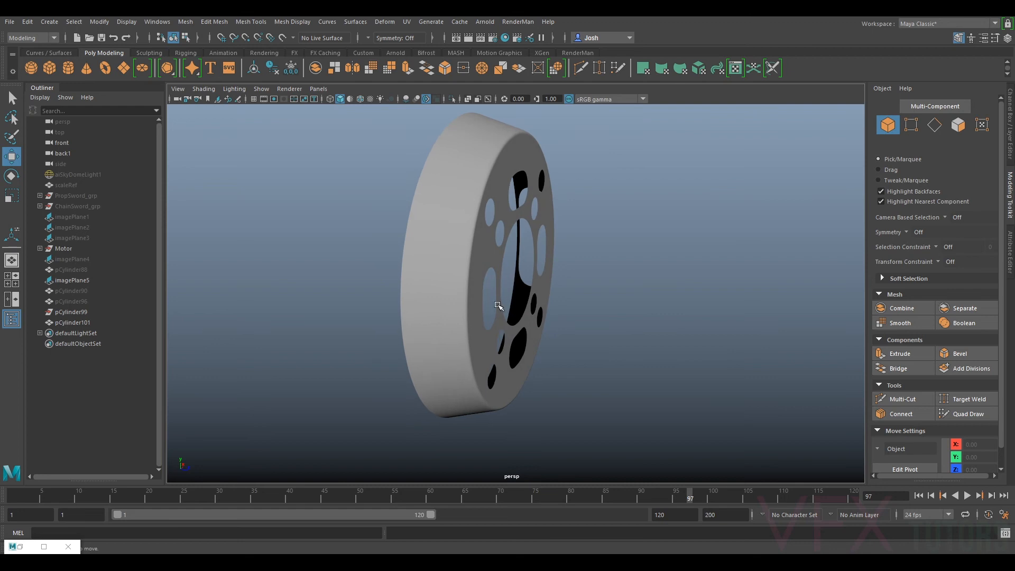
click(484, 282)
right_click(468, 253)
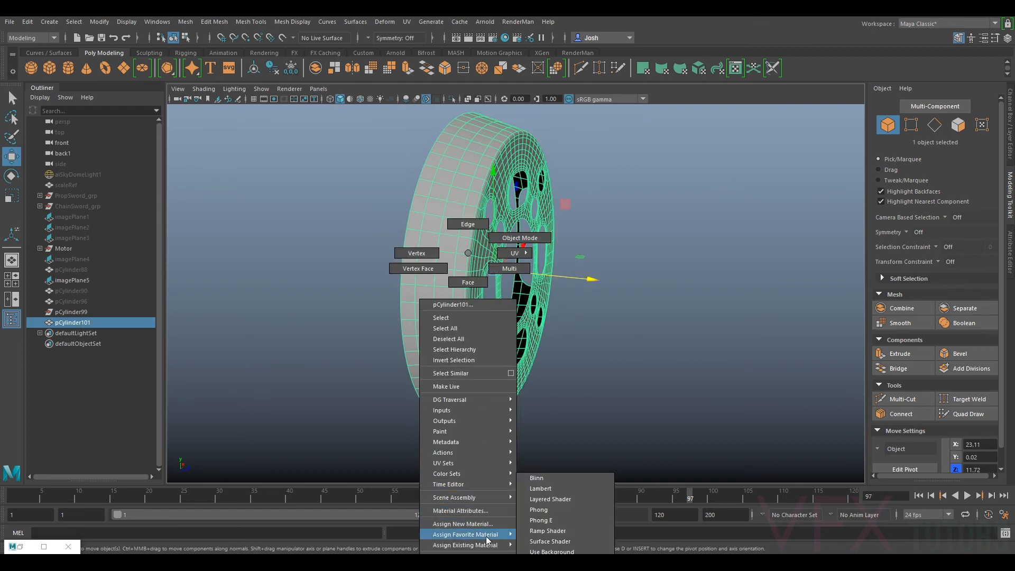
mouse_move(490, 546)
click(561, 530)
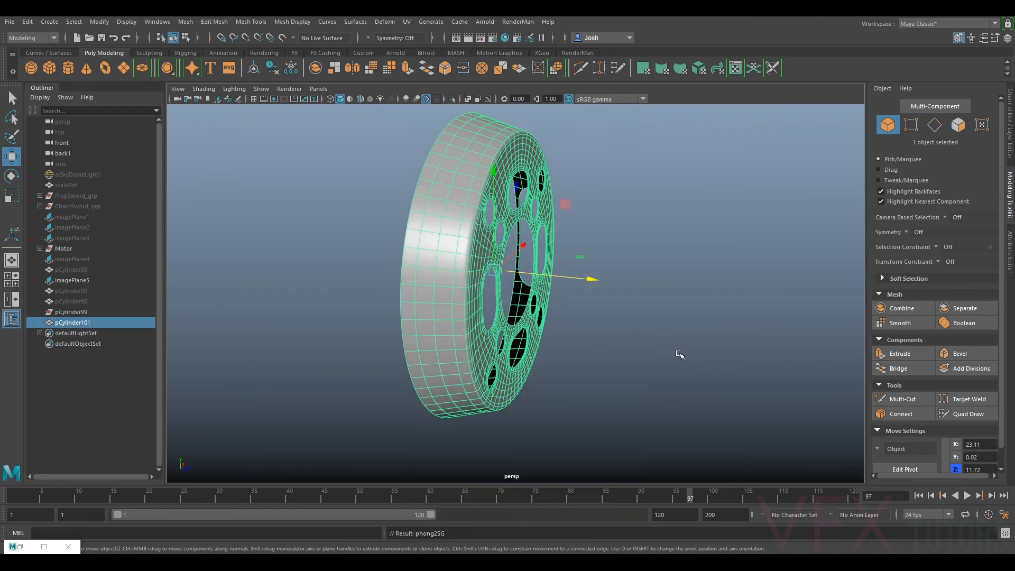
click(687, 340)
alt+drag(721, 289, 631, 271)
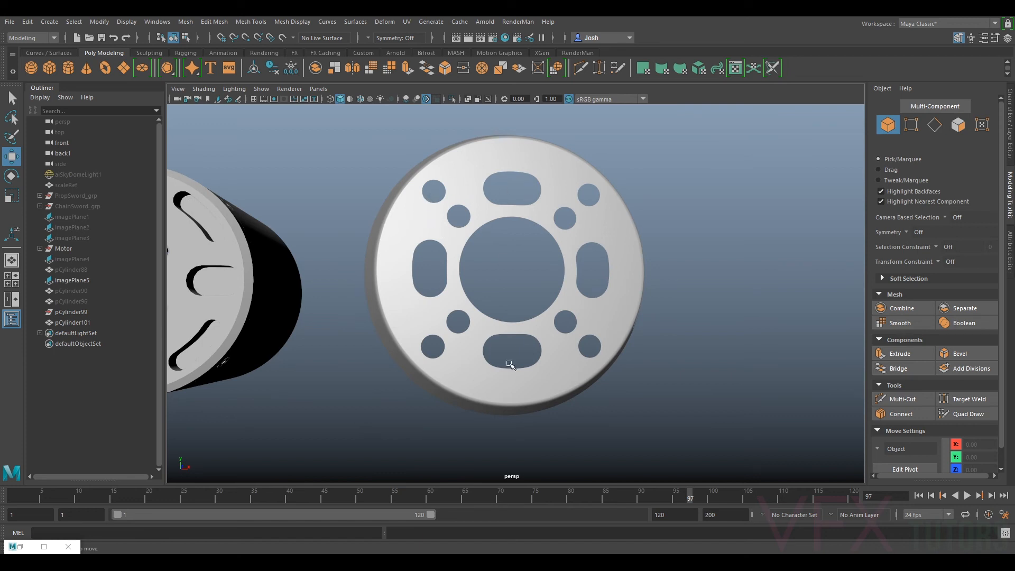
alt+drag(679, 245, 688, 281)
- Select all faces of the combined housing and extrude them with a thickness of 0.2
click(609, 238)
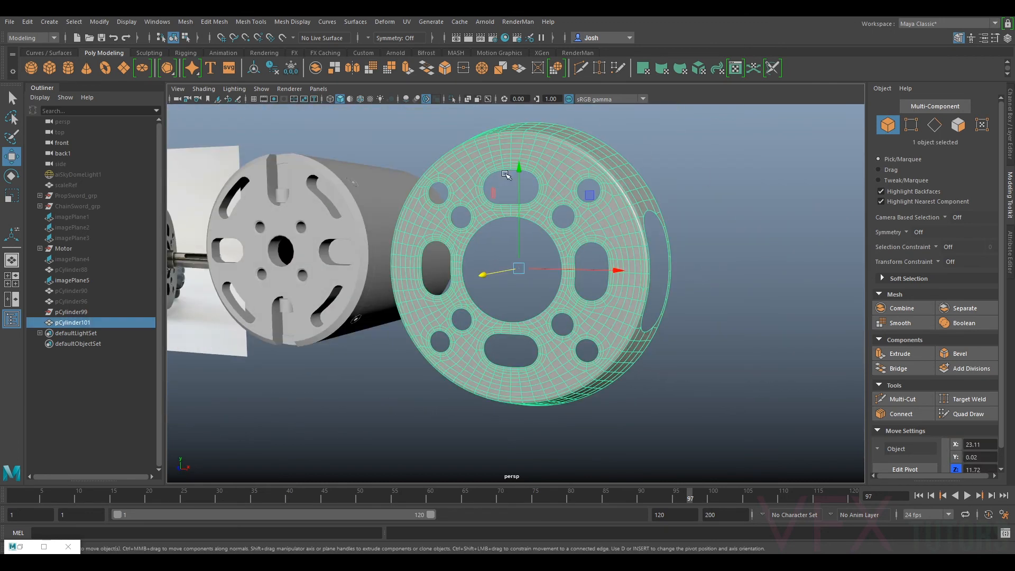
alt+drag(663, 211, 608, 233)
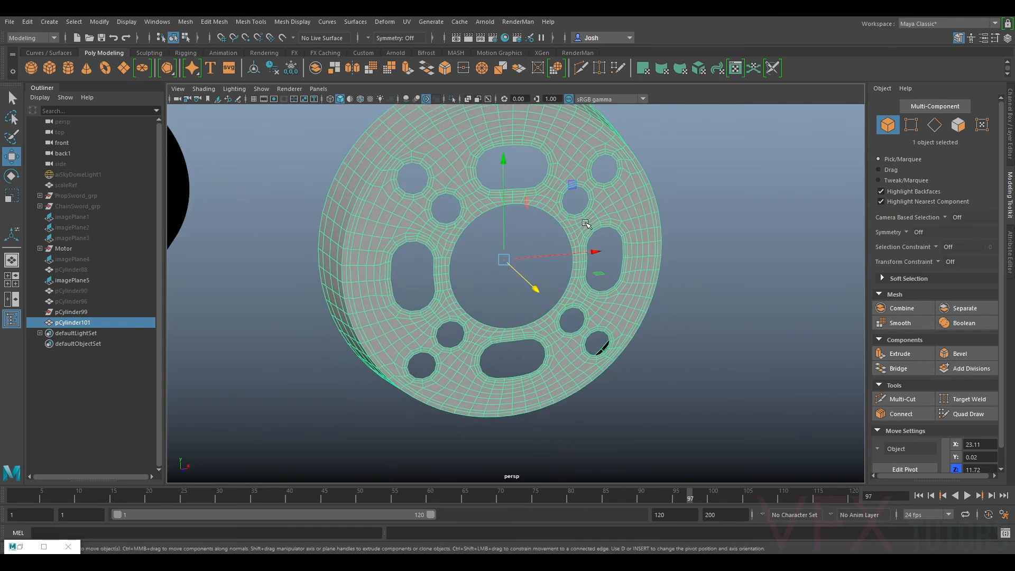
right_click(586, 222)
click(587, 252)
scroll(591, 224, down, 4)
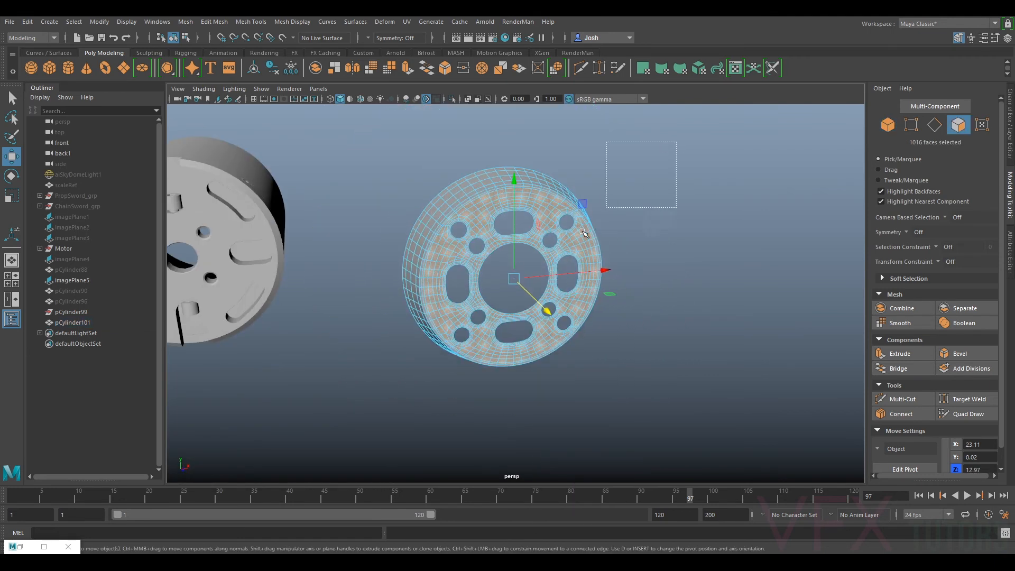
scroll(585, 216, up, 4)
alt+drag(586, 216, 440, 243)
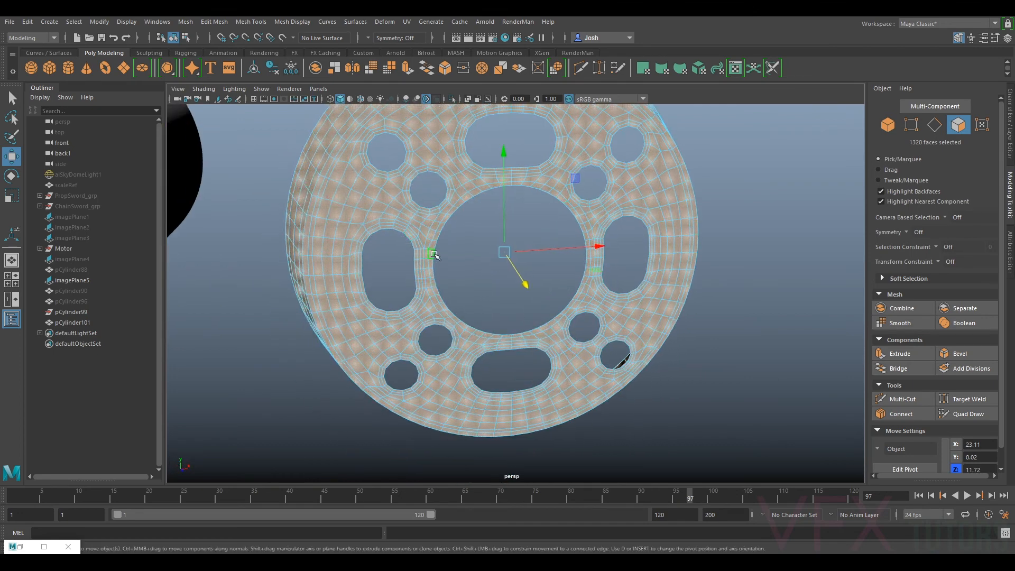
key(ctrl+e)
alt+drag(597, 351, 661, 353)
drag(789, 342, 791, 342)
alt+drag(683, 326, 777, 341)
alt+drag(409, 318, 406, 282)
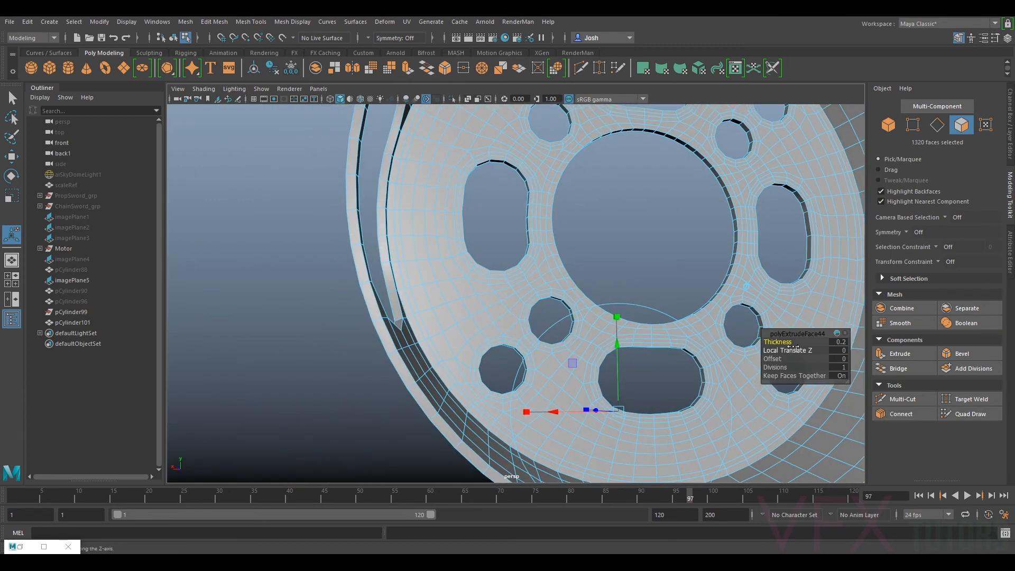
- Set the thickness of the housing's face extrusion to 0.3
drag(781, 342, 774, 341)
alt+drag(571, 288, 497, 312)
alt+right_drag(423, 302, 465, 304)
alt+drag(433, 302, 478, 315)
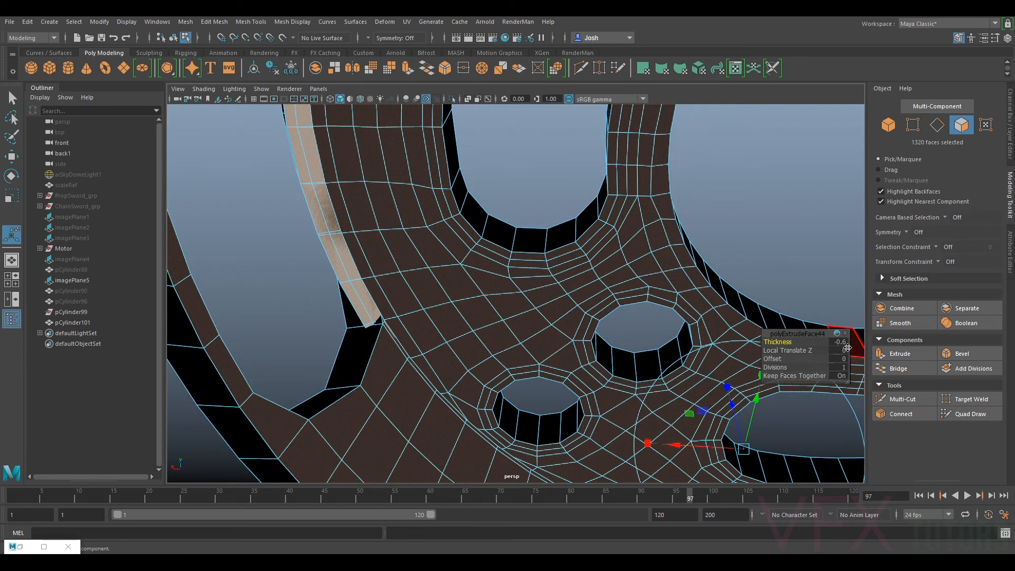
drag(785, 342, 786, 343)
- Compare the extruded housing's wall thickness with the motor photo and the slotted end plate on the modelled motor
alt+drag(565, 287, 585, 215)
alt+right_drag(585, 216, 423, 233)
alt+middle_drag(424, 233, 561, 233)
alt+right_drag(561, 233, 339, 254)
alt+middle_drag(339, 254, 616, 295)
alt+right_drag(615, 295, 751, 309)
alt+middle_drag(593, 304, 499, 261)
alt+drag(499, 261, 511, 275)
alt+right_drag(752, 285, 654, 281)
alt+drag(580, 318, 487, 294)
scroll(380, 286, up, 5)
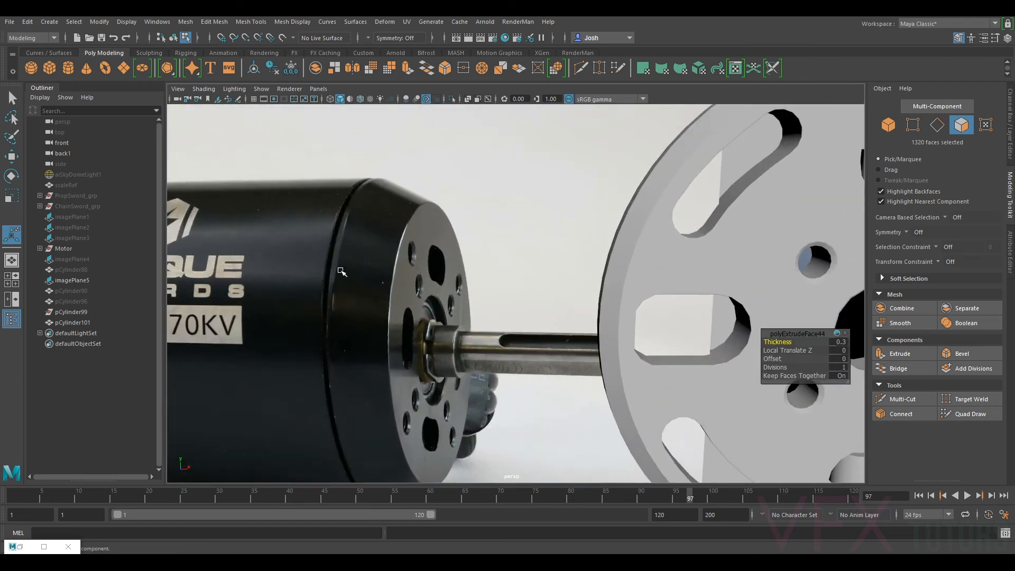
scroll(341, 271, down, 6)
alt+middle_drag(550, 267, 302, 272)
alt+drag(682, 264, 641, 325)
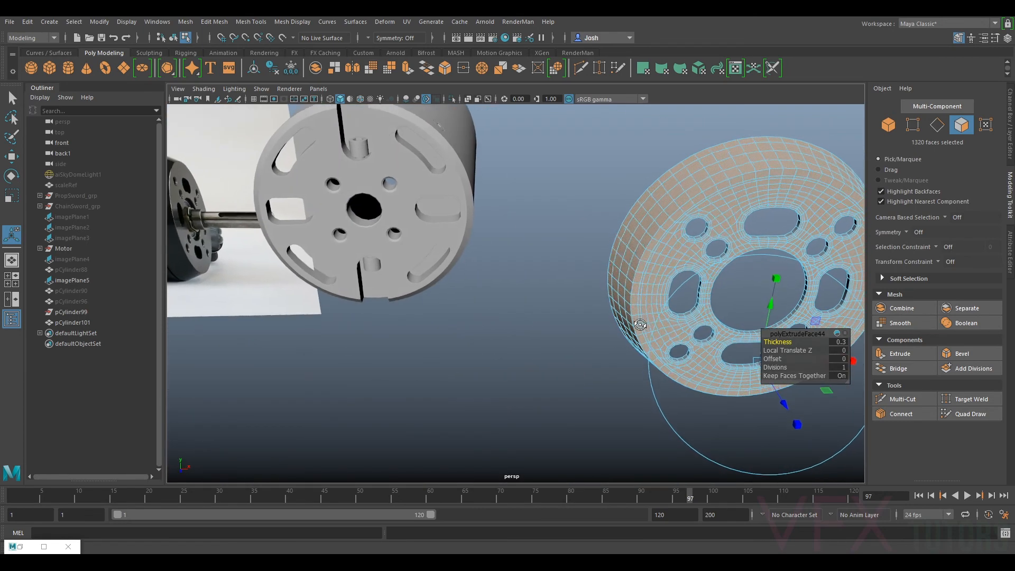
alt+middle_drag(641, 324, 494, 291)
scroll(494, 296, up, 5)
alt+drag(493, 301, 603, 279)
scroll(603, 279, down, 5)
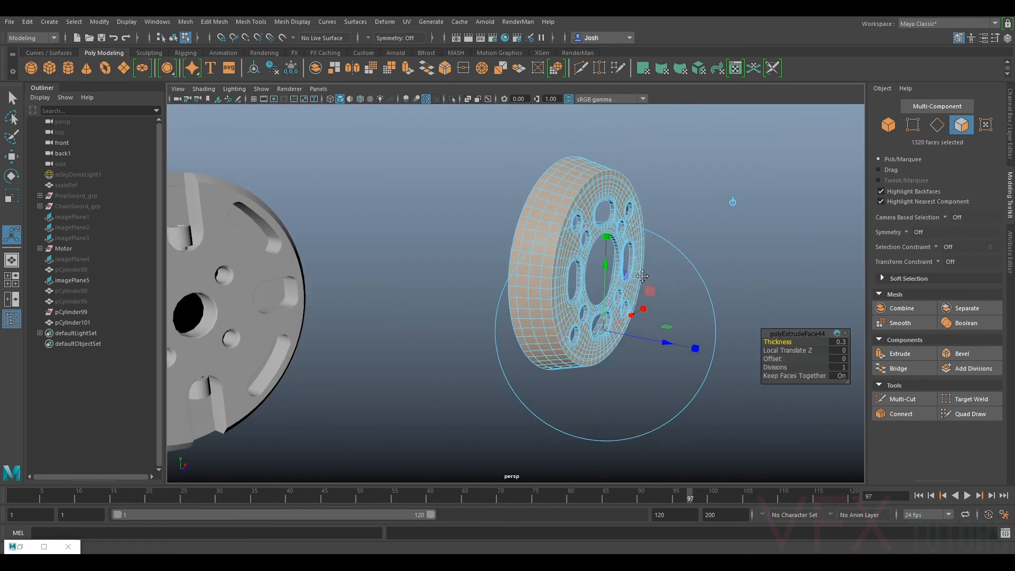
alt+middle_drag(606, 281, 545, 293)
scroll(546, 293, up, 8)
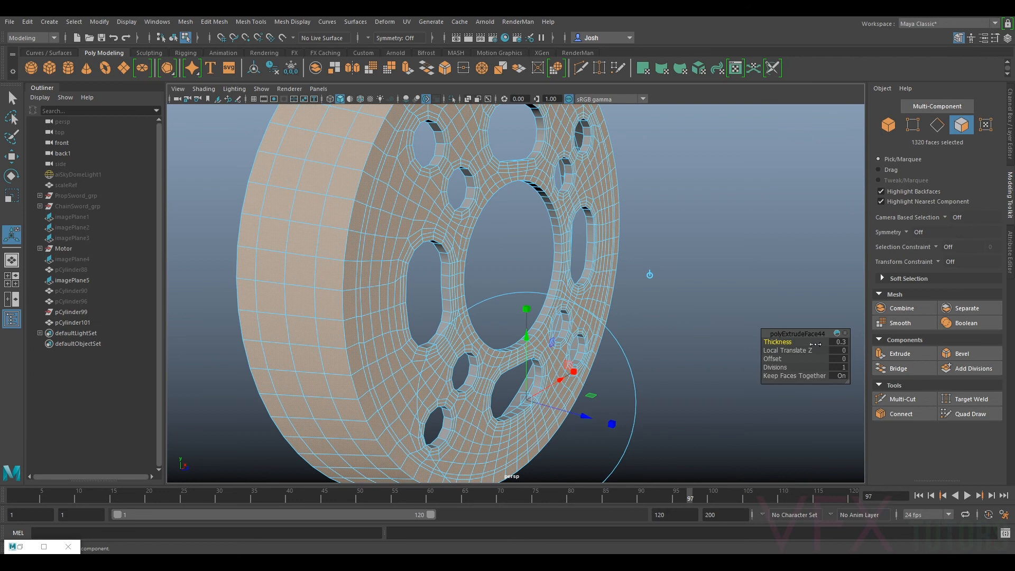
- Finalise the extrusion thickness at 0.3 and clear the face selection
drag(774, 342, 774, 342)
scroll(730, 236, down, 3)
alt+drag(730, 235, 645, 259)
alt+middle_drag(825, 296, 641, 247)
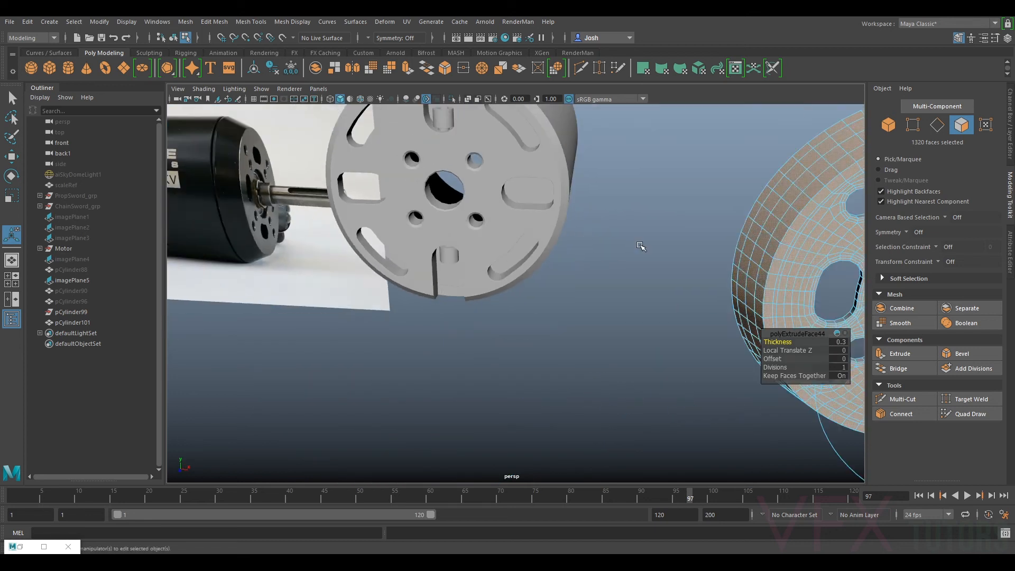
scroll(639, 246, down, 4)
scroll(639, 246, down, 4)
alt+drag(639, 246, 497, 222)
click(509, 222)
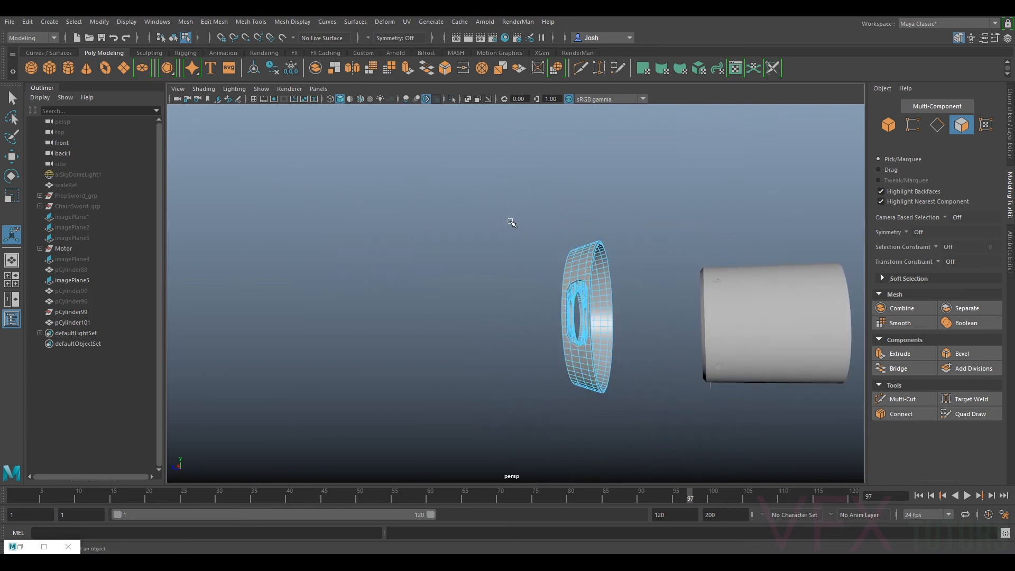
- Return the housing to object selection and inspect its rim, side cutout and inner wall from several angles
scroll(575, 288, up, 8)
scroll(575, 288, down, 4)
alt+drag(575, 287, 689, 304)
alt+middle_drag(690, 304, 469, 299)
scroll(469, 299, up, 2)
alt+drag(471, 301, 632, 209)
scroll(512, 300, down, 3)
right_drag(608, 243, 649, 227)
scroll(633, 226, up, 6)
alt+drag(632, 223, 642, 268)
scroll(536, 235, down, 2)
scroll(642, 267, down, 4)
alt+drag(486, 317, 530, 327)
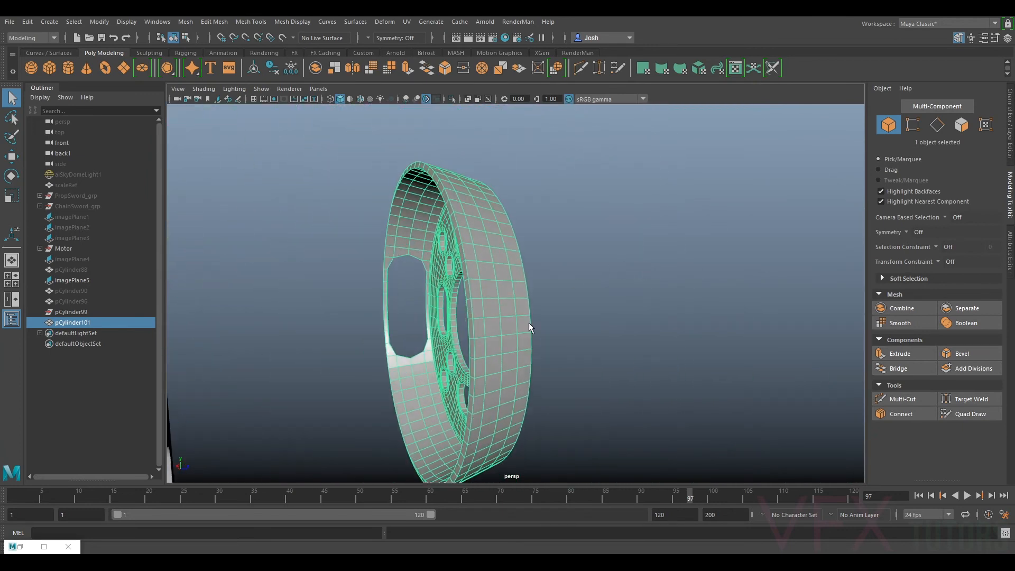
- Select the face loop around the housing rim's open edge and flatten it by scaling along Z
click(960, 128)
scroll(466, 297, up, 4)
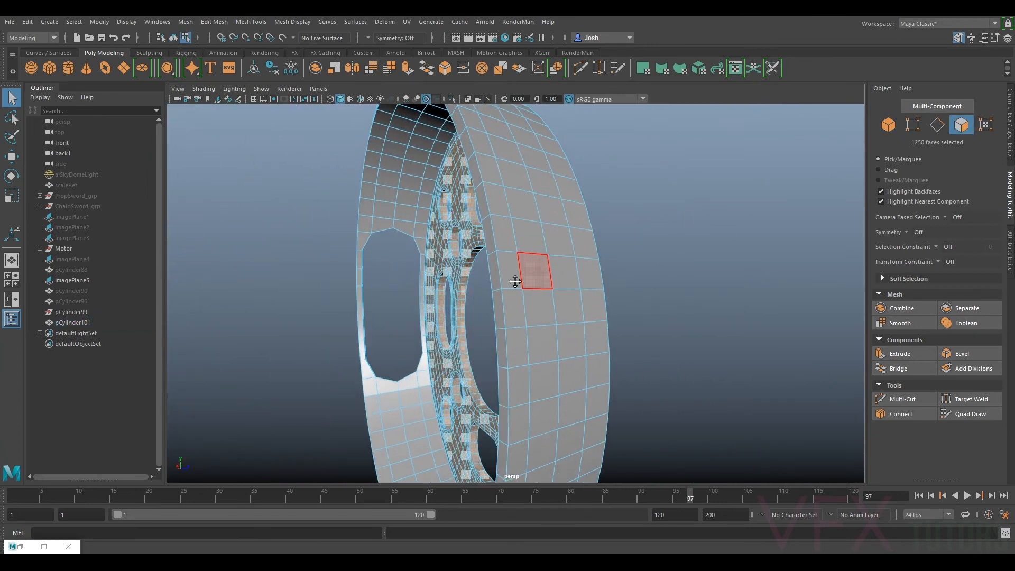
alt+drag(515, 279, 525, 274)
click(526, 274)
shift+double_click(529, 297)
scroll(531, 302, down, 3)
alt+drag(566, 322, 710, 310)
key(r)
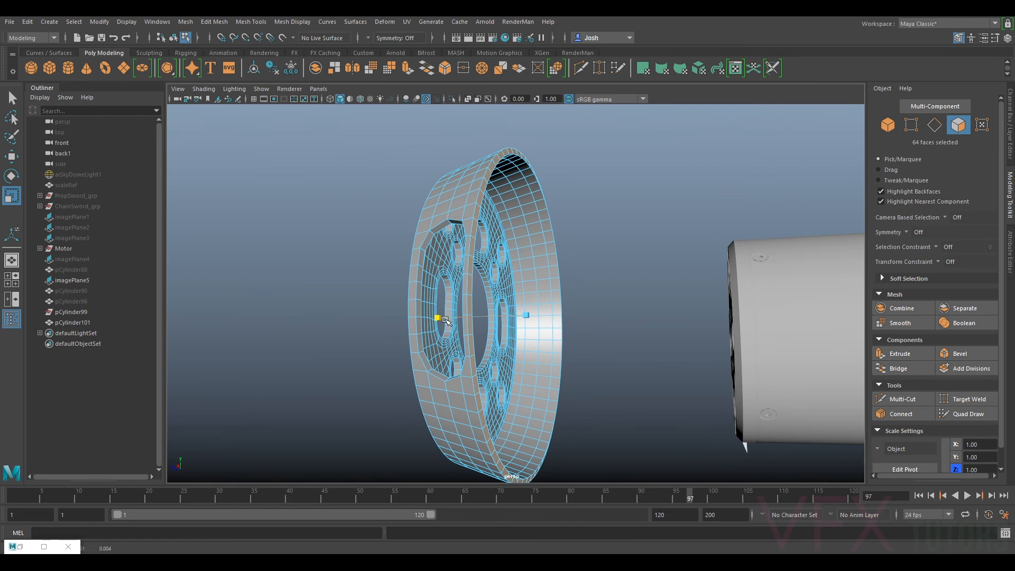
alt+drag(716, 351, 622, 330)
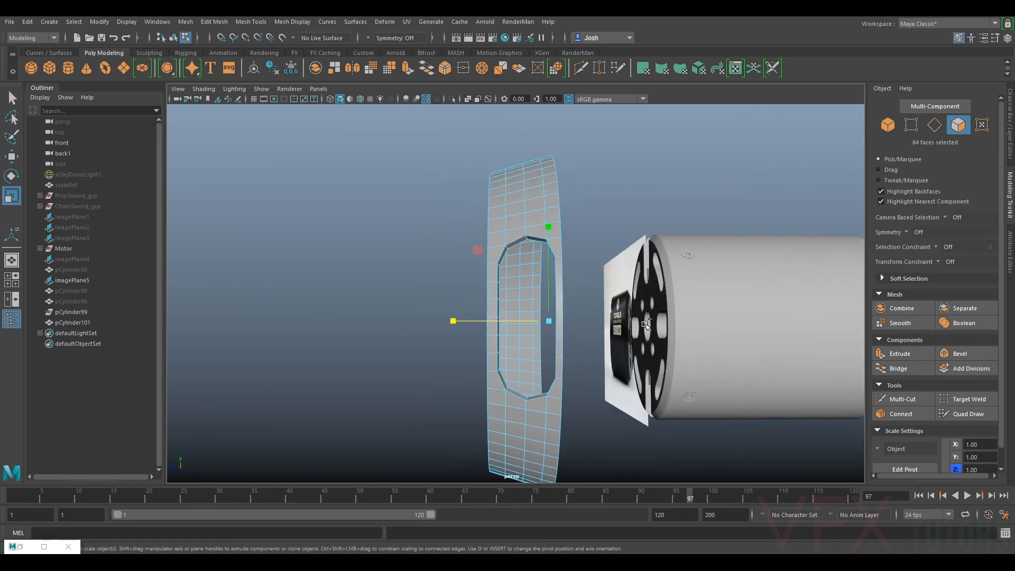
- Extrude the flattened rim faces, move them along the Z axis, and return to object selection
key(ctrl+e)
alt+middle_drag(631, 199, 600, 240)
key(w)
scroll(555, 310, up, 3)
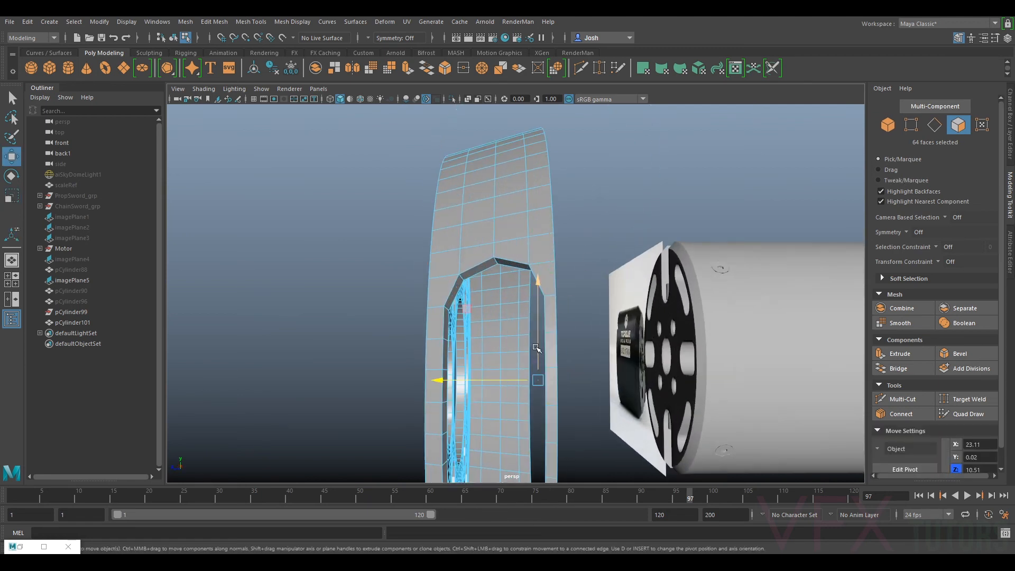
alt+middle_drag(498, 350, 485, 267)
drag(475, 281, 523, 274)
right_drag(523, 273, 564, 244)
- Compare the housing with the motor side photo and unhide the reference image imagePlane4
alt+drag(565, 245, 431, 332)
alt+middle_drag(431, 332, 753, 333)
alt+drag(459, 372, 600, 343)
scroll(599, 344, up, 5)
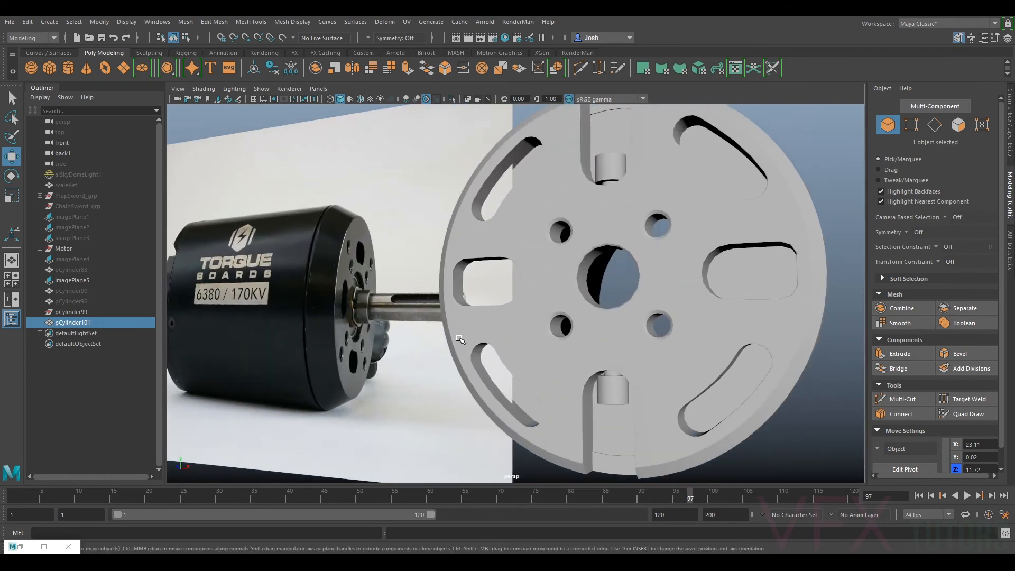
scroll(332, 290, up, 3)
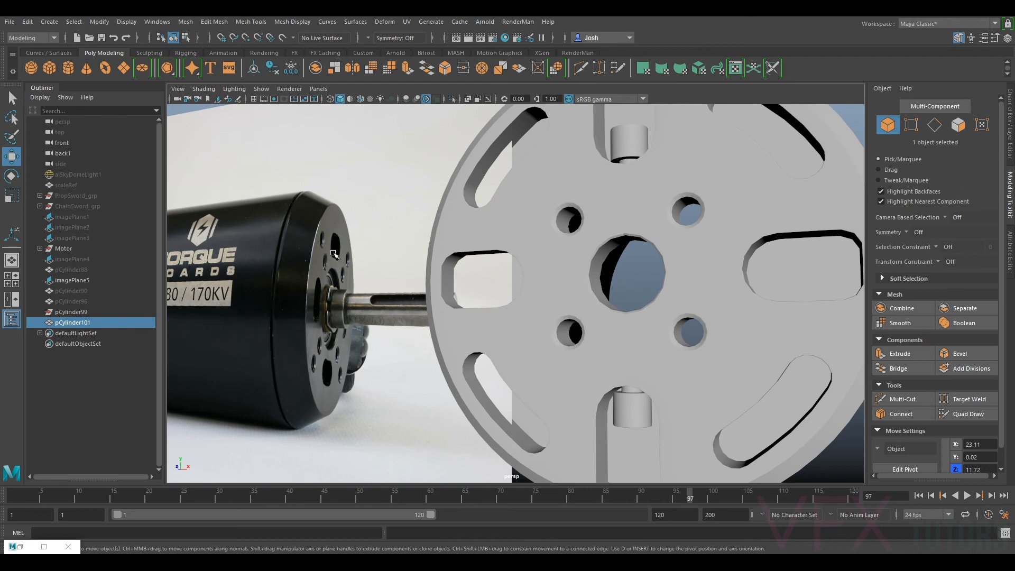
scroll(333, 254, down, 6)
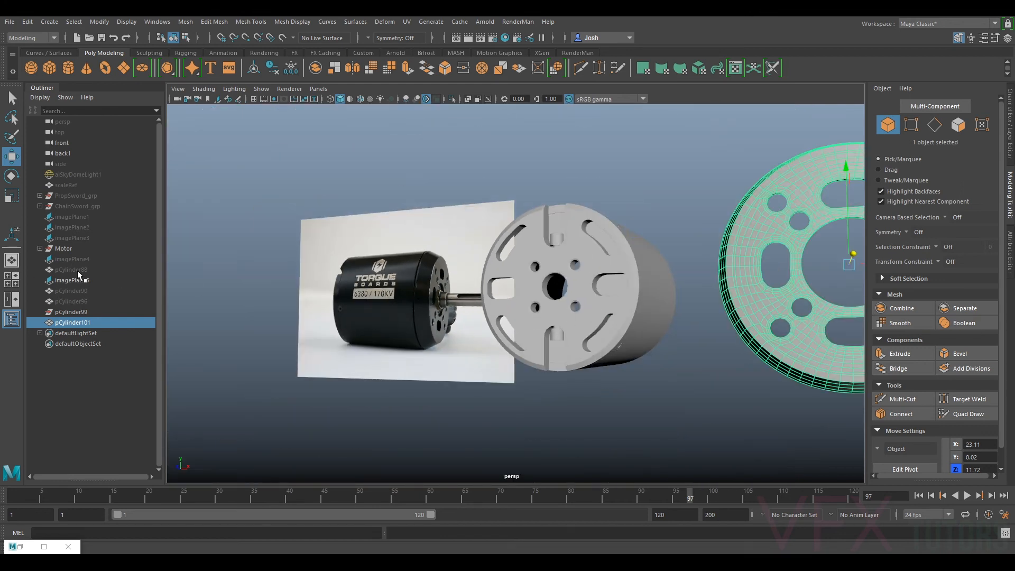
click(77, 259)
key(h)
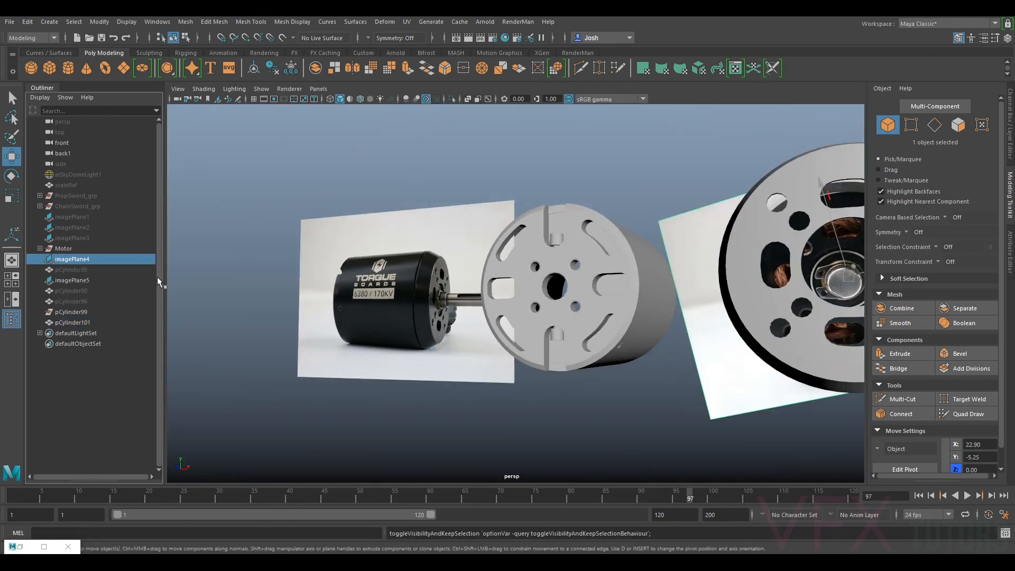
- Examine the hole edges and cable exit in the reference photo against the modelled housing
alt+middle_drag(696, 296, 594, 317)
mouse_move(594, 317)
alt+mouse_down()
mouse_move(546, 346)
mouse_move(597, 332)
alt+mouse_up()
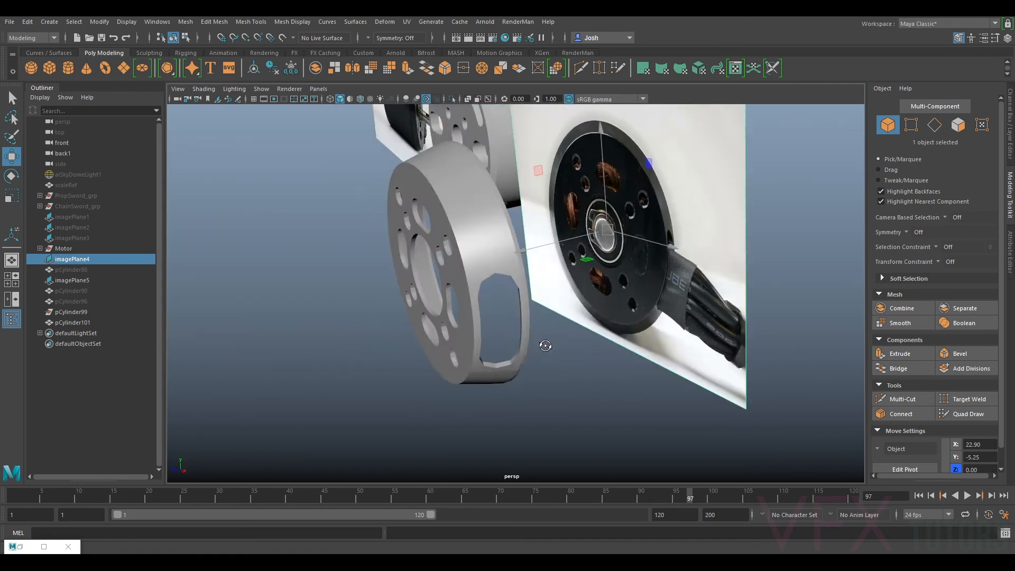
scroll(640, 227, up, 4)
alt+middle_drag(700, 216, 664, 281)
scroll(646, 234, down, 5)
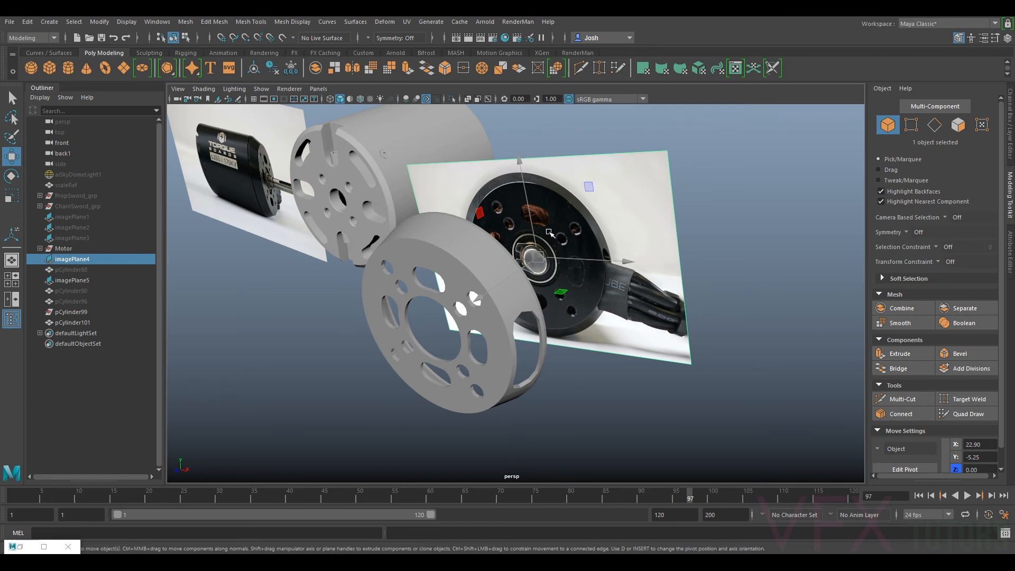
scroll(596, 257, up, 6)
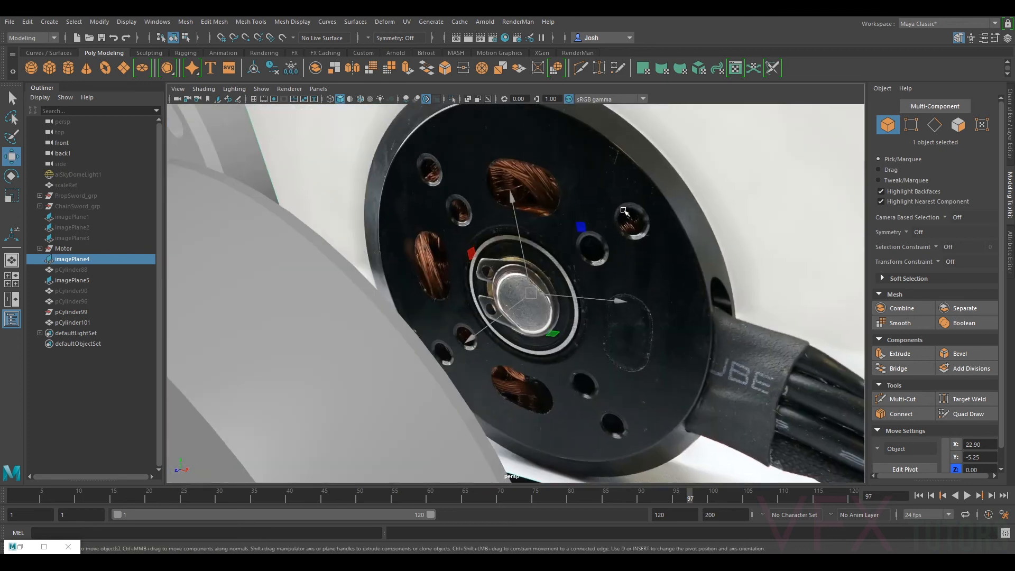
scroll(579, 223, down, 4)
alt+drag(579, 223, 590, 337)
alt+drag(608, 378, 619, 282)
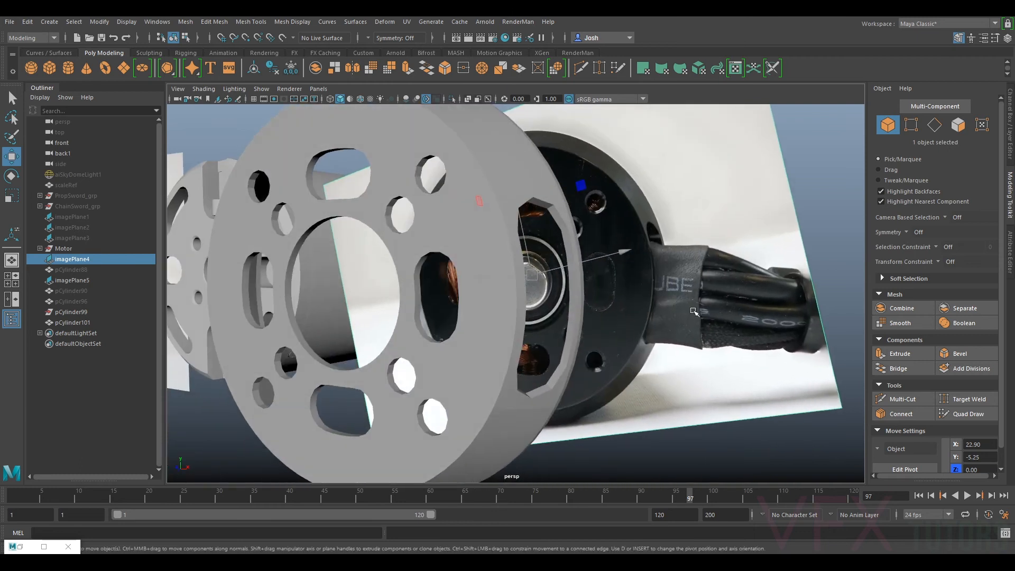
alt+drag(456, 314, 597, 267)
- Select the front edge loops of all eight round holes in the housing plate
click(706, 226)
scroll(651, 285, up, 5)
alt+drag(651, 285, 869, 181)
click(935, 124)
double_click(605, 310)
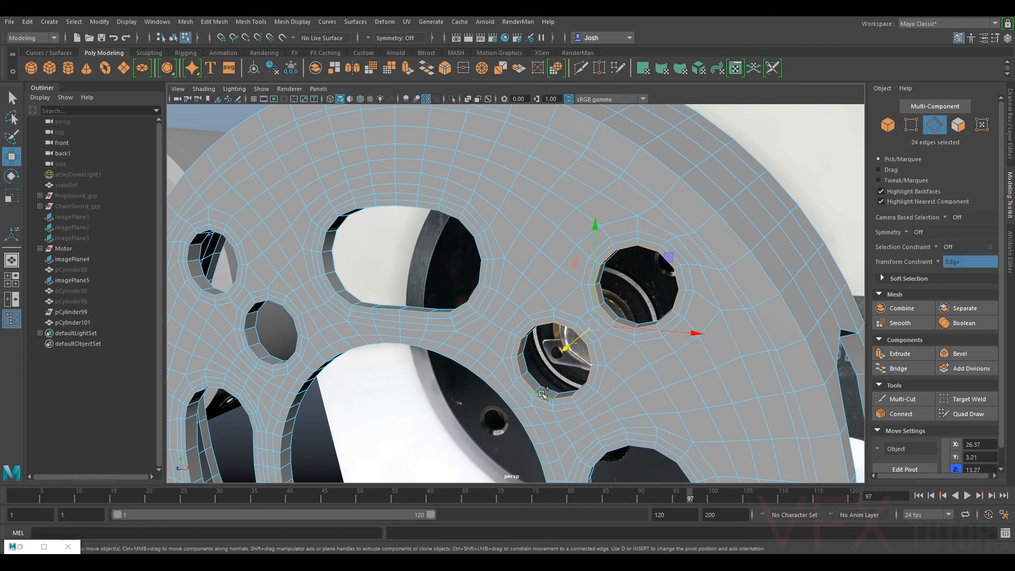
alt+drag(544, 395, 519, 333)
scroll(572, 267, up, 5)
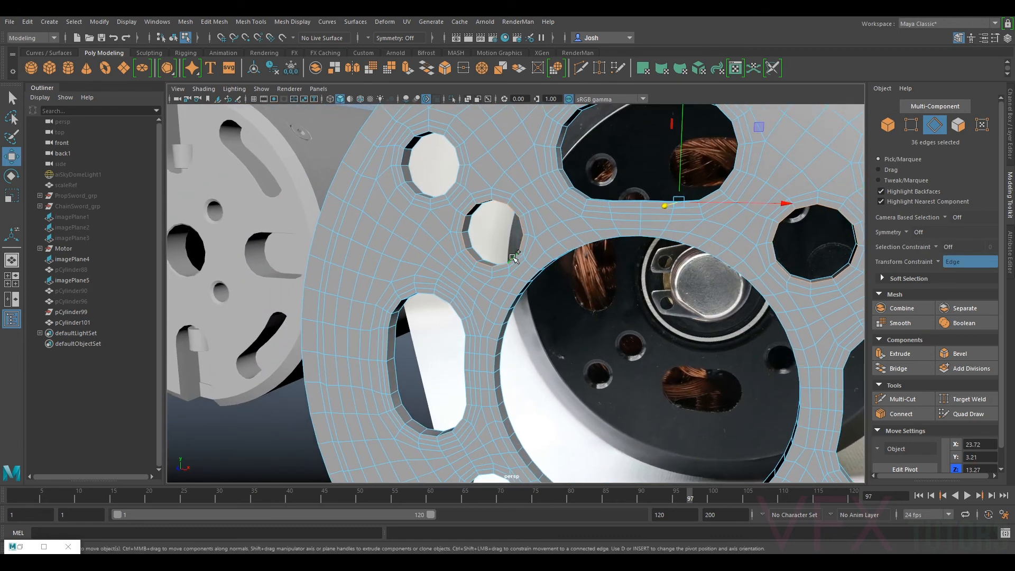
shift+double_click(426, 198)
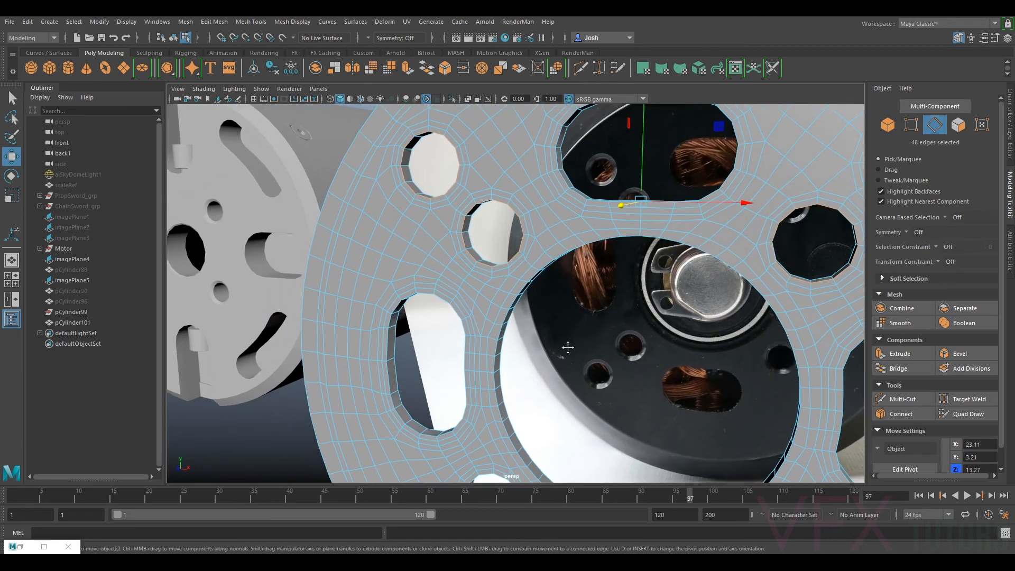
alt+drag(568, 347, 548, 234)
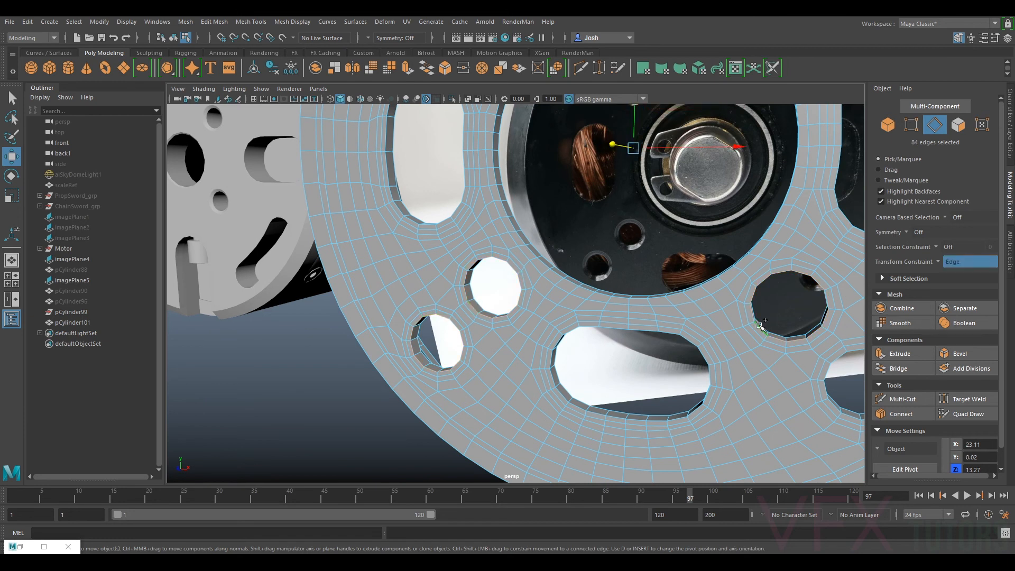
alt+drag(777, 271, 600, 280)
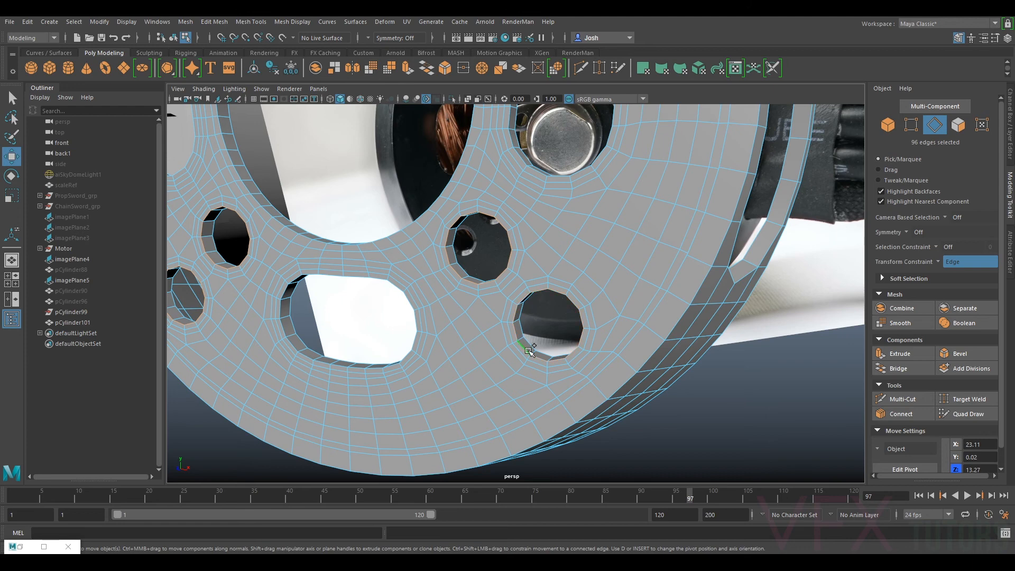
- Try a bevel with Fraction 0.7 on the round holes' front edge loops
alt+drag(673, 170, 579, 319)
alt+right_drag(580, 319, 581, 297)
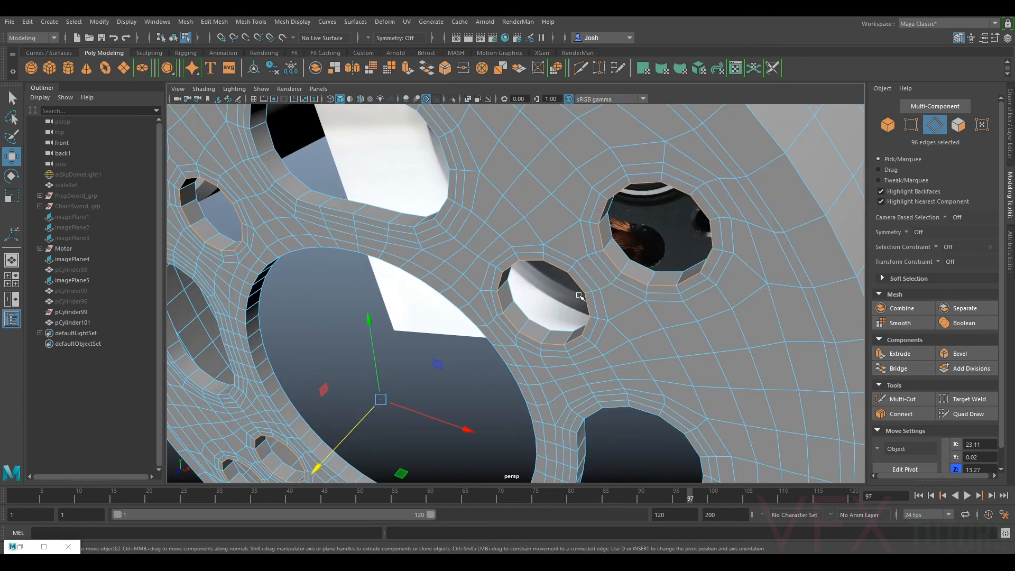
click(958, 353)
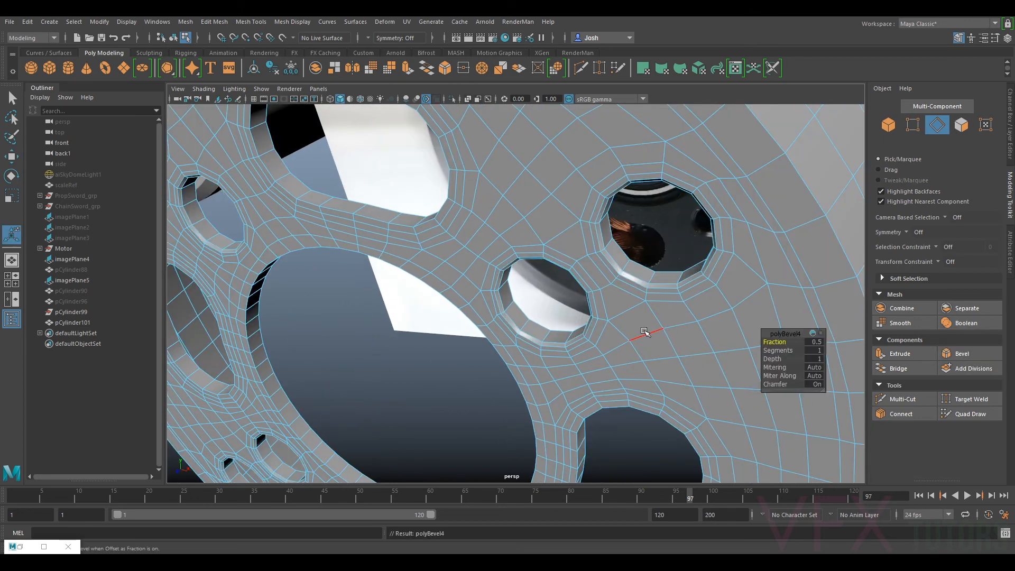
alt+right_drag(642, 333, 679, 332)
drag(773, 343, 777, 342)
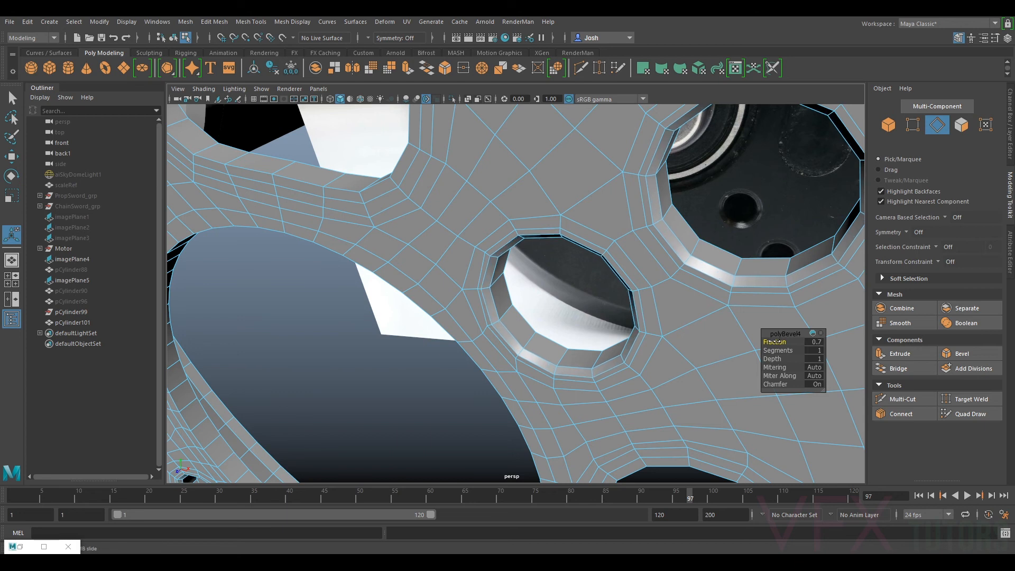
alt+drag(470, 296, 479, 297)
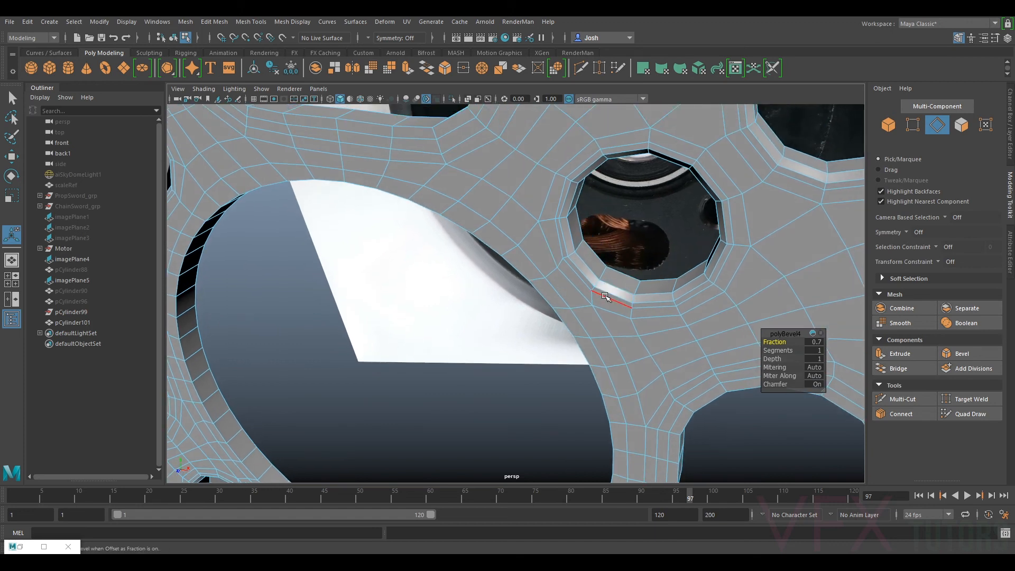
- Undo the bevel on the round holes and get back to the selected edge loops
scroll(606, 297, down, 3)
mouse_move(625, 253)
alt+mouse_down()
mouse_move(592, 263)
mouse_move(604, 254)
alt+mouse_up()
key(ctrl+z)
key(ctrl+z)
key(ctrl+z)
key(ctrl+z)
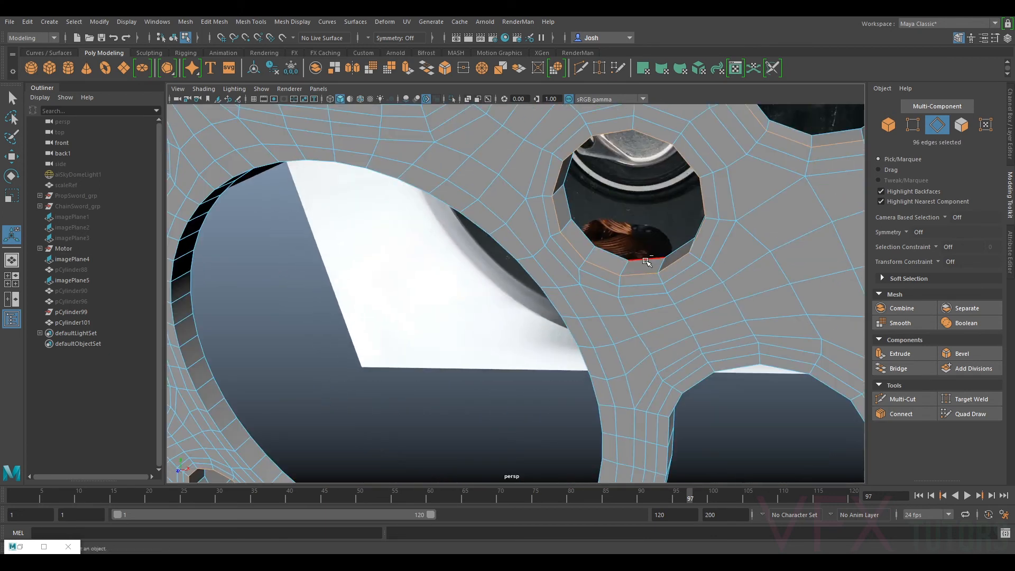
- Move the round holes' front edge loops slightly inward along Z to about 13.19
alt+drag(611, 285, 575, 296)
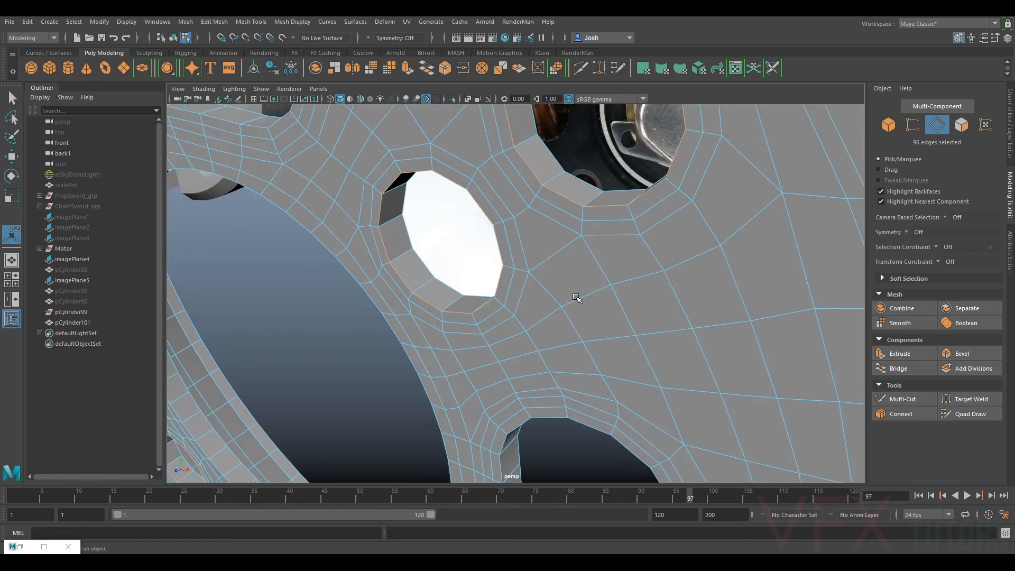
key(w)
alt+middle_drag(471, 297, 535, 292)
drag(345, 404, 354, 404)
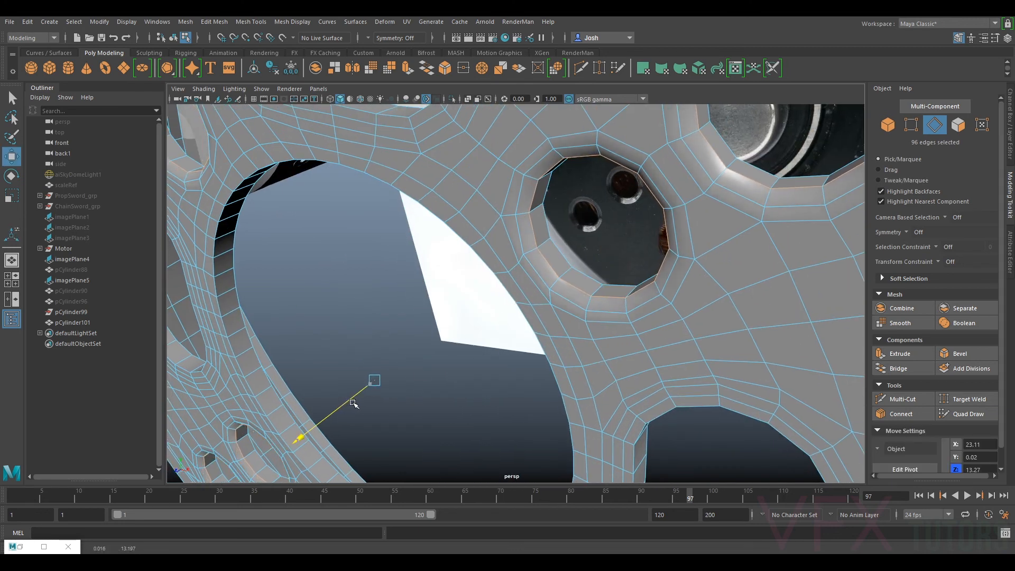
mouse_move(566, 313)
alt+mouse_down()
mouse_move(537, 313)
mouse_move(565, 317)
alt+mouse_up()
scroll(426, 329, down, 5)
mouse_move(429, 331)
alt+mouse_down()
mouse_move(454, 334)
mouse_move(434, 349)
alt+mouse_up()
middle_drag(363, 388, 364, 397)
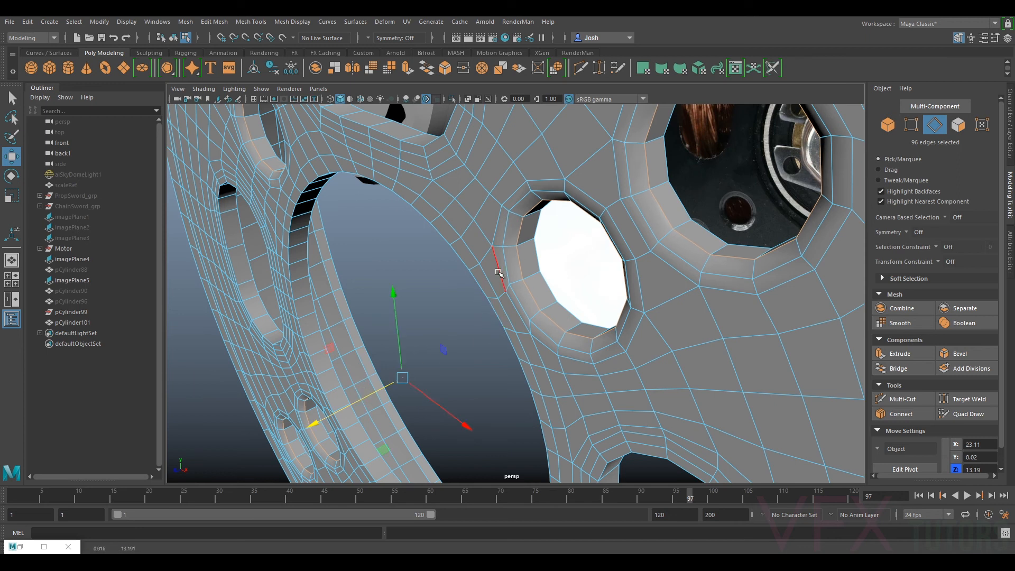
- Add the adjacent inner rim edge loops of the first five round holes to the selected front loops
double_click(519, 261)
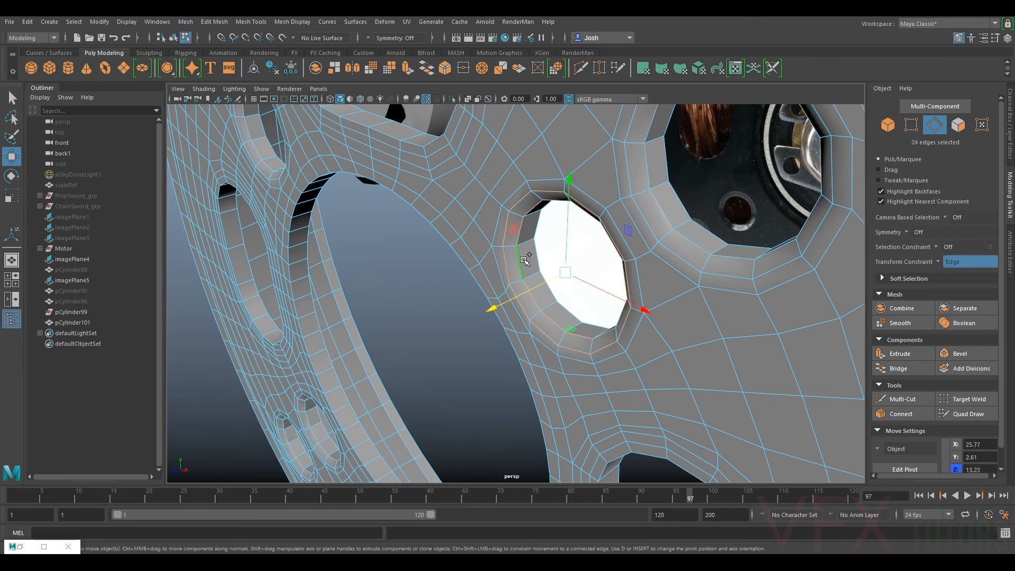
click(508, 265)
key(ctrl+z)
shift+double_click(504, 269)
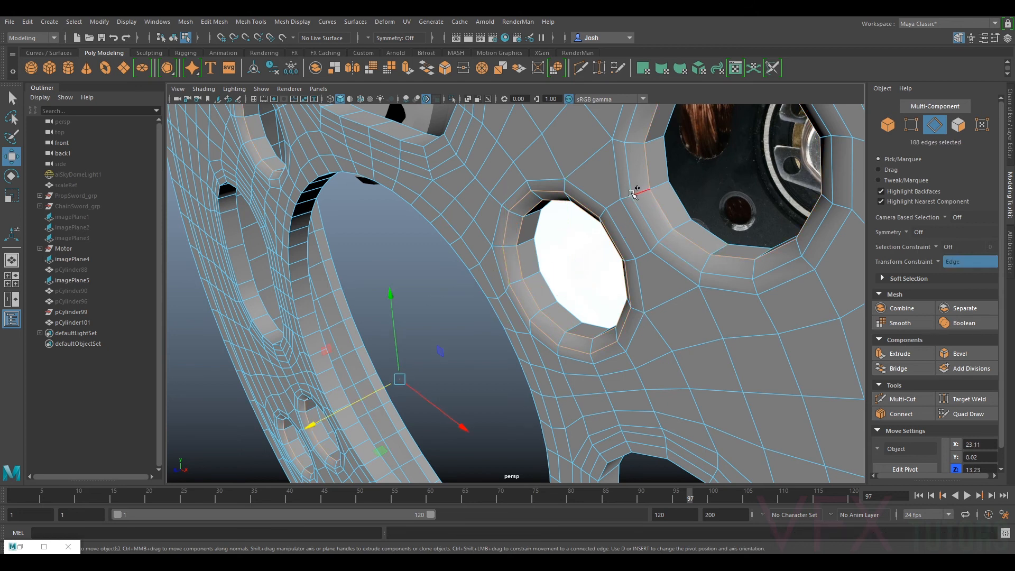
scroll(641, 238, down, 5)
alt+drag(641, 238, 701, 251)
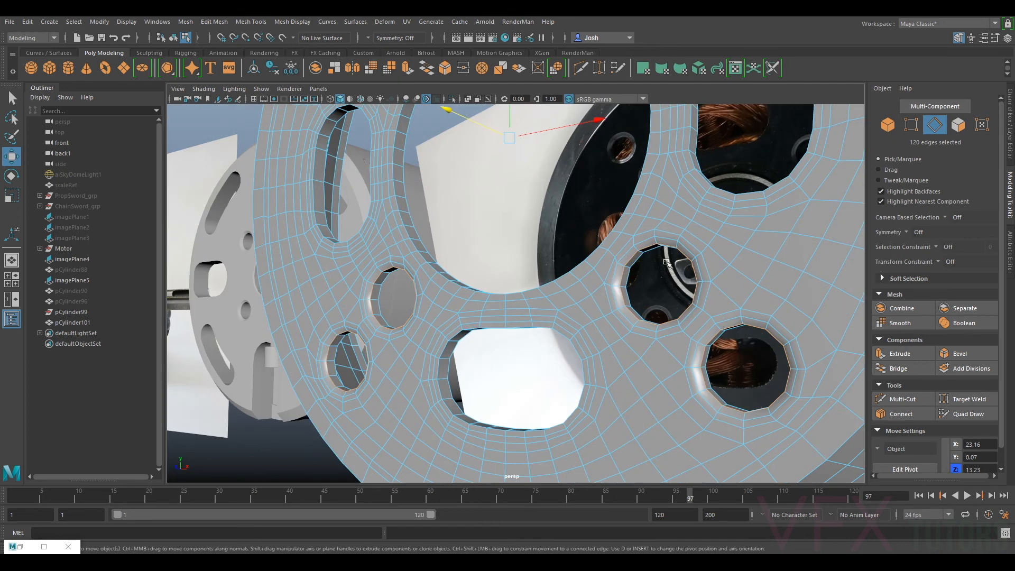
alt+middle_drag(701, 252, 629, 242)
scroll(631, 240, up, 5)
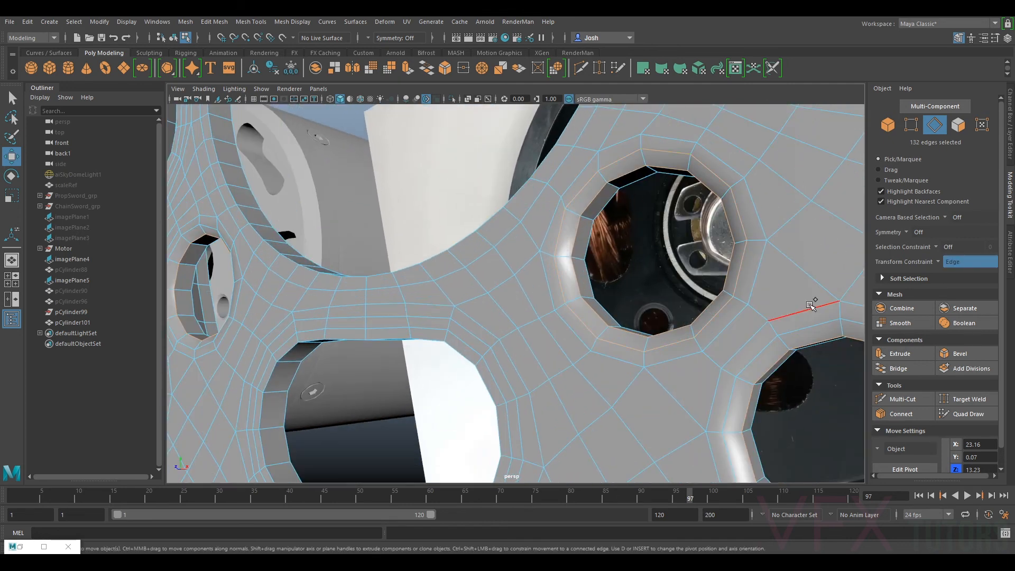
scroll(721, 324, down, 4)
alt+drag(592, 294, 682, 310)
alt+middle_drag(557, 299, 617, 285)
scroll(618, 285, up, 4)
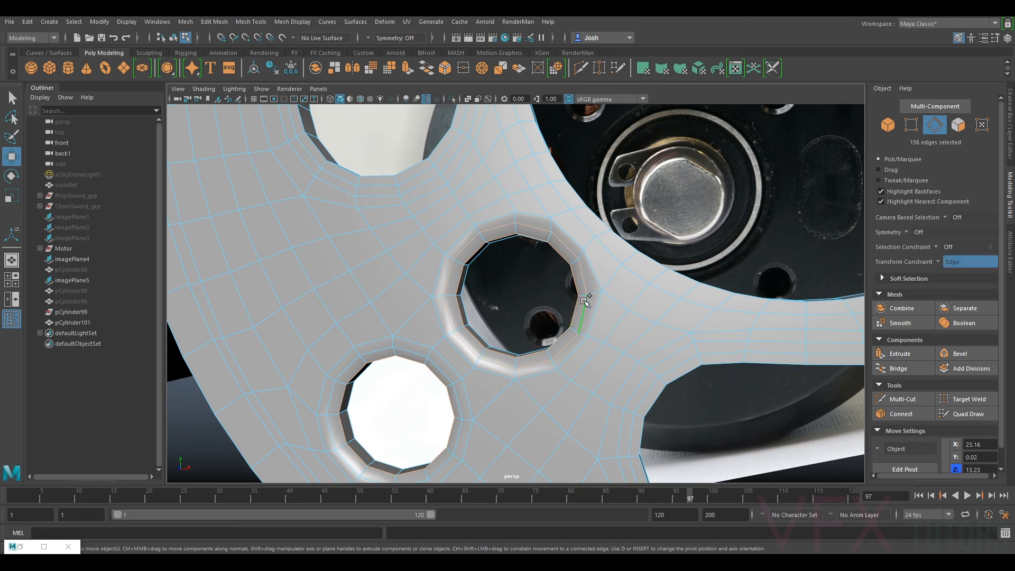
- Add the matching inner rim edge loops of the remaining three round holes to the selection
ctrl+shift+double_click(467, 400)
alt+drag(601, 312, 733, 341)
alt+middle_drag(733, 341, 697, 259)
alt+drag(732, 309, 739, 254)
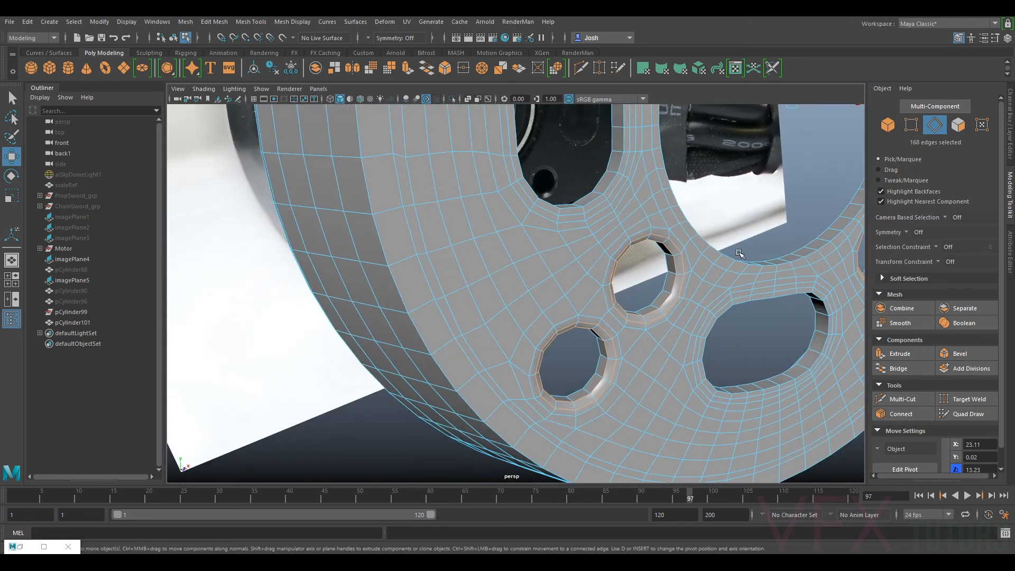
alt+middle_drag(739, 254, 725, 369)
scroll(687, 303, down, 3)
alt+middle_drag(677, 265, 587, 349)
scroll(587, 349, up, 6)
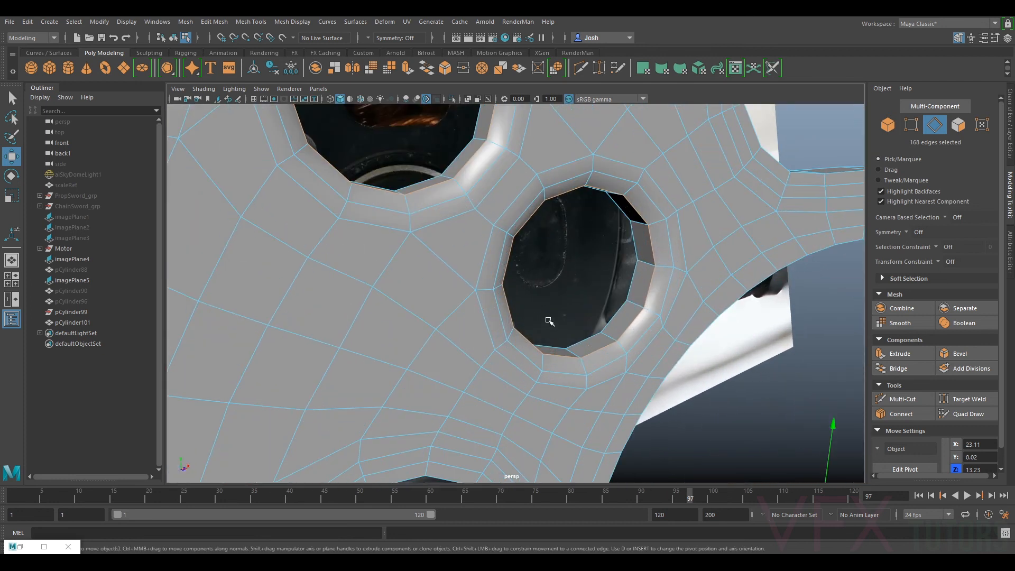
shift+double_click(439, 206)
mouse_move(439, 206)
alt+mouse_down()
mouse_move(465, 234)
mouse_move(465, 222)
mouse_move(432, 224)
alt+mouse_up()
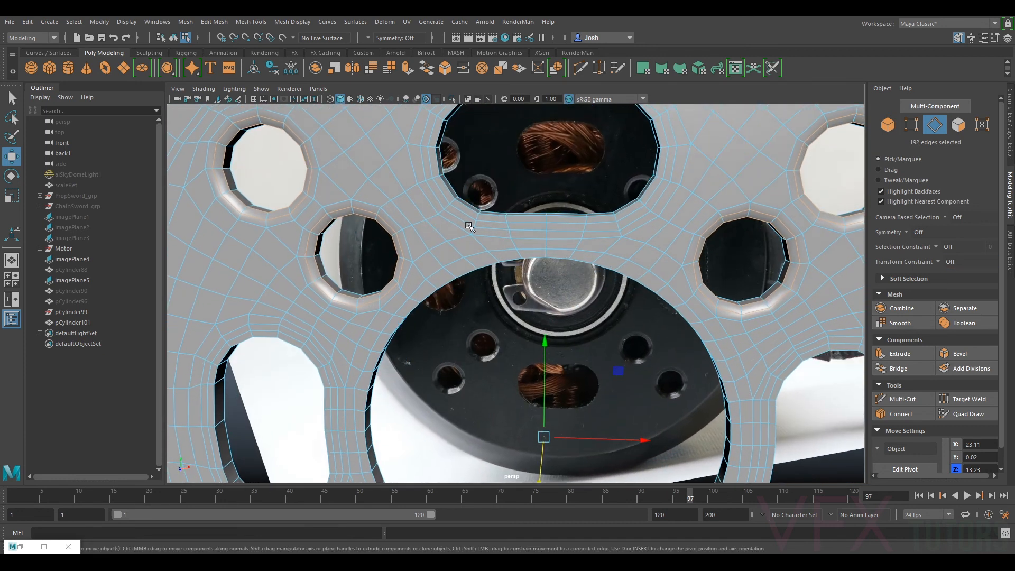
- Bevel the selected edge loops of all eight round holes and adjust the bevel's Fraction
scroll(528, 257, down, 4)
alt+middle_drag(577, 405, 713, 254)
alt+drag(713, 254, 693, 232)
click(954, 357)
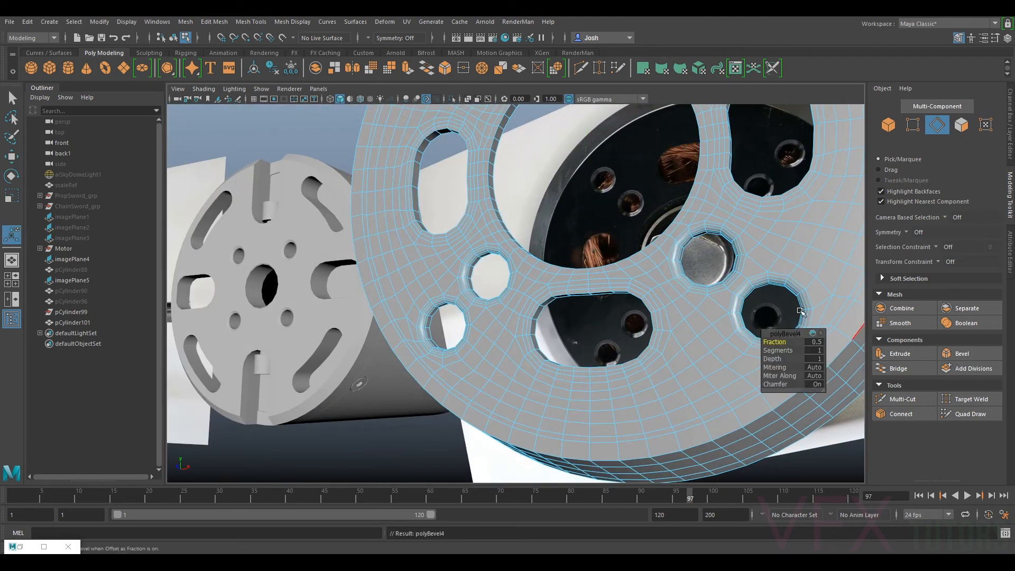
alt+middle_drag(815, 308, 680, 302)
scroll(681, 301, up, 5)
alt+drag(778, 300, 733, 307)
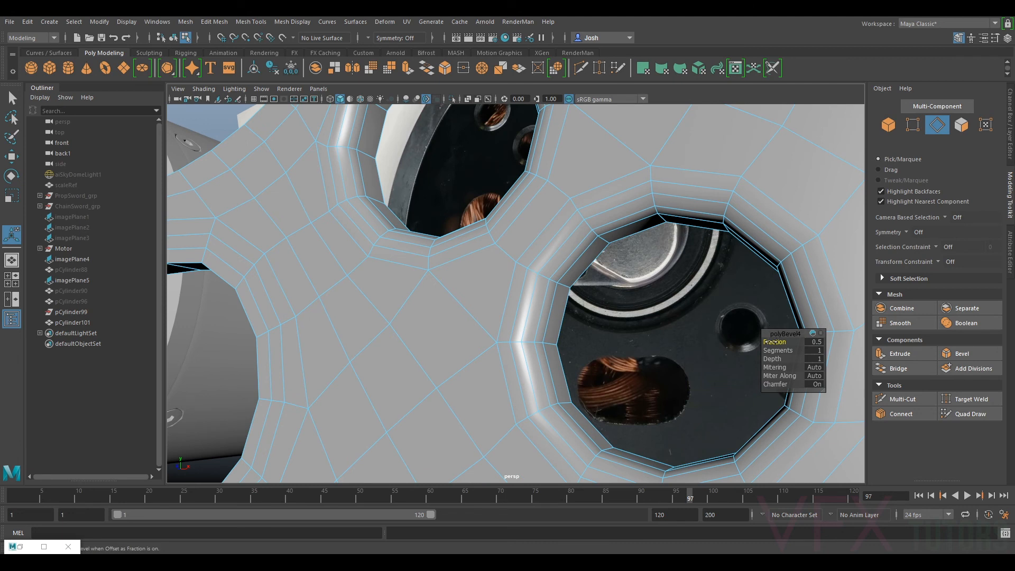
drag(774, 342, 777, 351)
- Return to object mode and examine the smoothed housing's chamfered round holes
alt+drag(638, 281, 583, 306)
right_drag(582, 275, 640, 236)
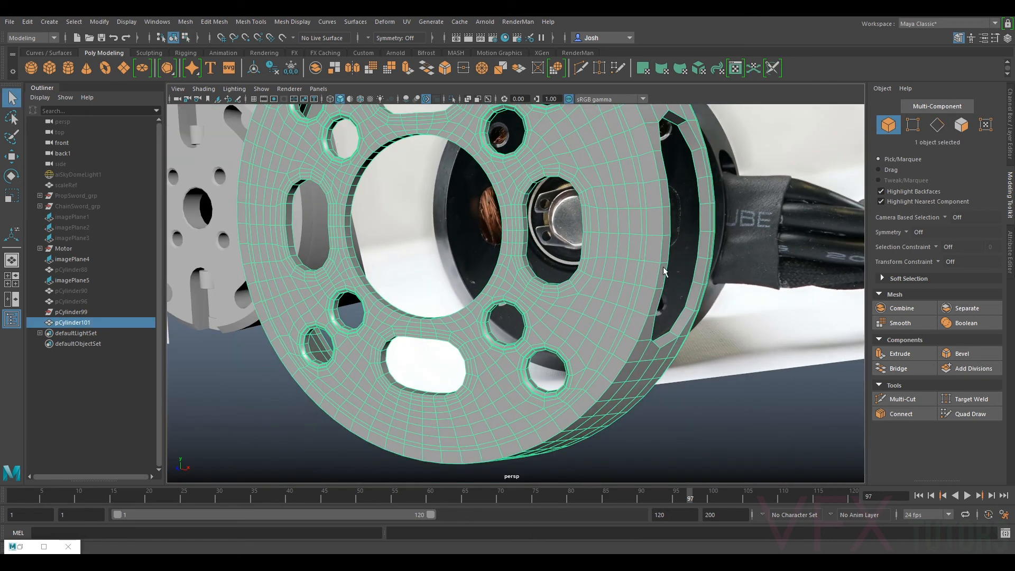
click(748, 347)
click(608, 326)
click(710, 416)
alt+drag(710, 416, 650, 401)
alt+drag(517, 267, 461, 312)
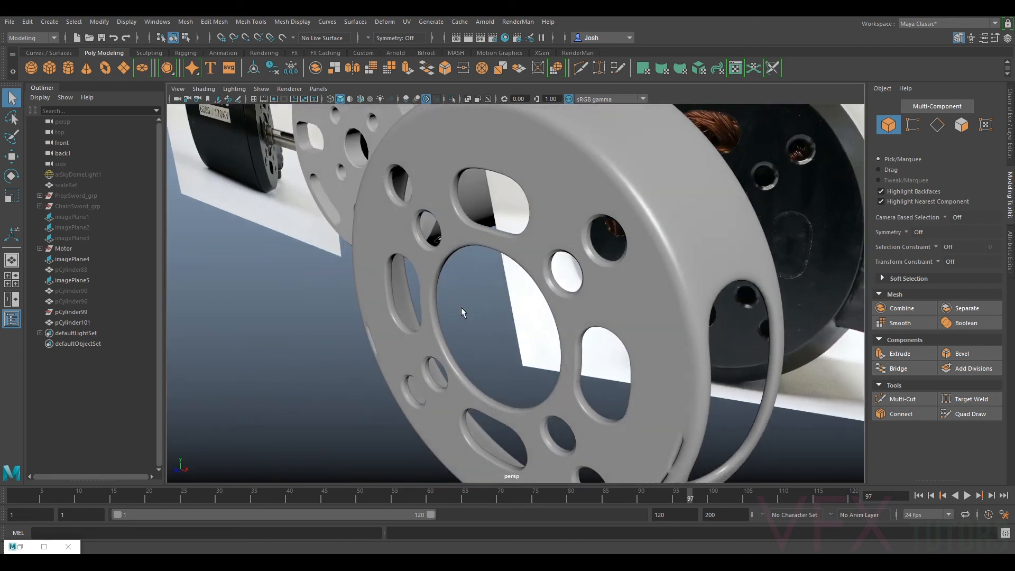
- Select the front and rear edge loops of the four oval slots in the housing plate
click(492, 246)
alt+drag(492, 245, 576, 223)
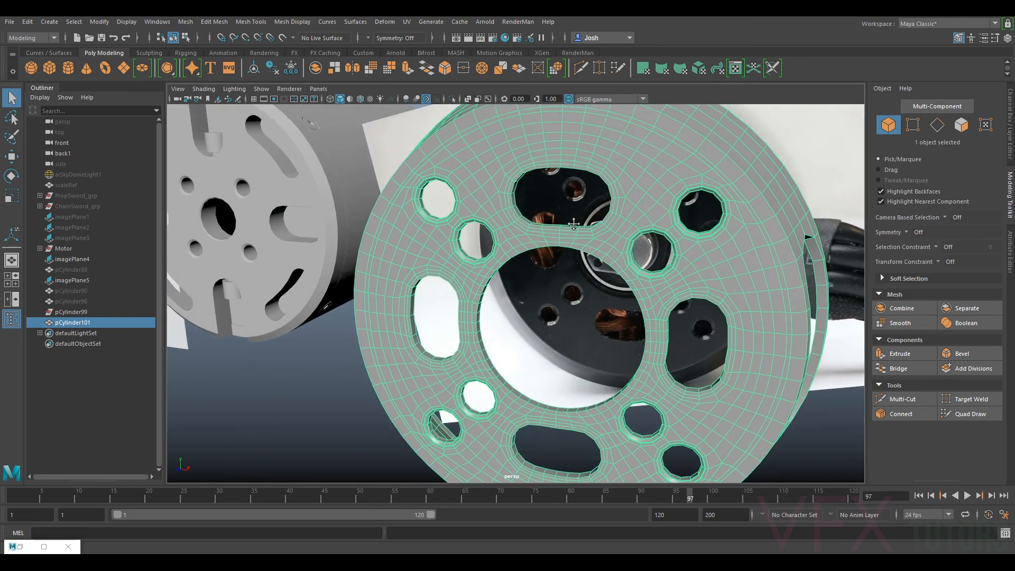
scroll(575, 223, up, 3)
right_drag(575, 220, 577, 197)
shift+double_click(574, 214)
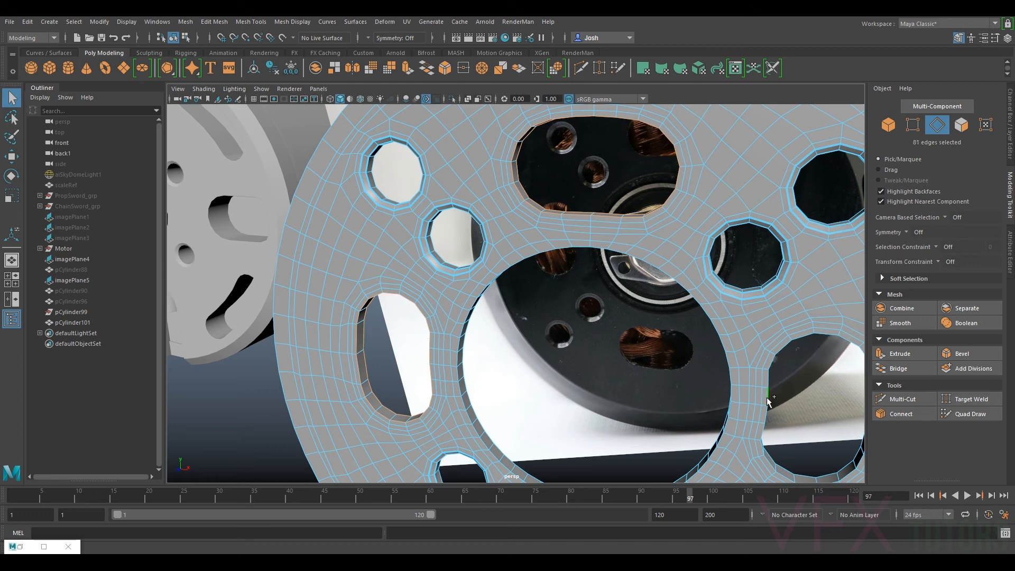
alt+drag(690, 423, 667, 284)
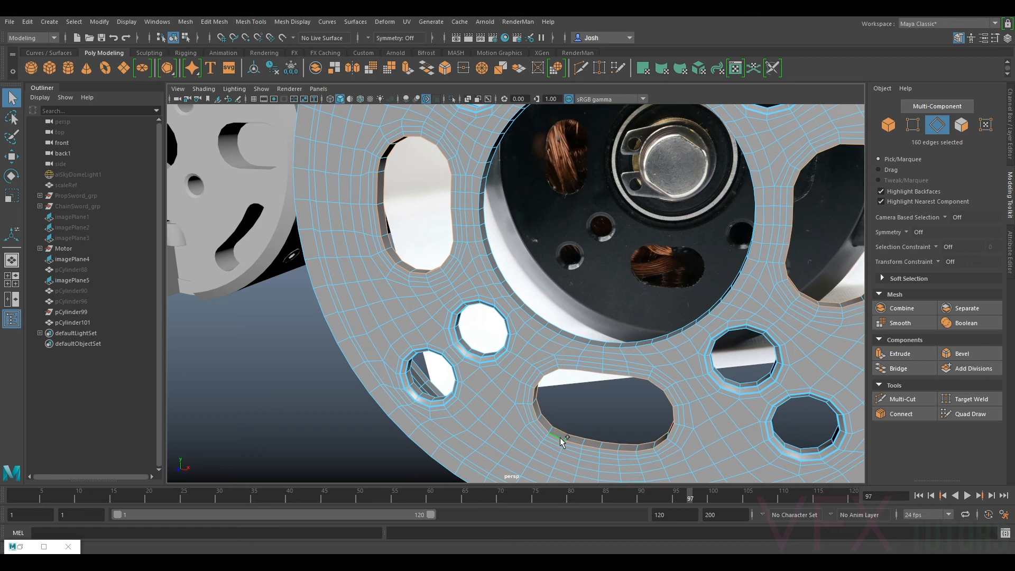
- Add the rear edge loops of the round holes to the edge selection
alt+drag(699, 377, 637, 380)
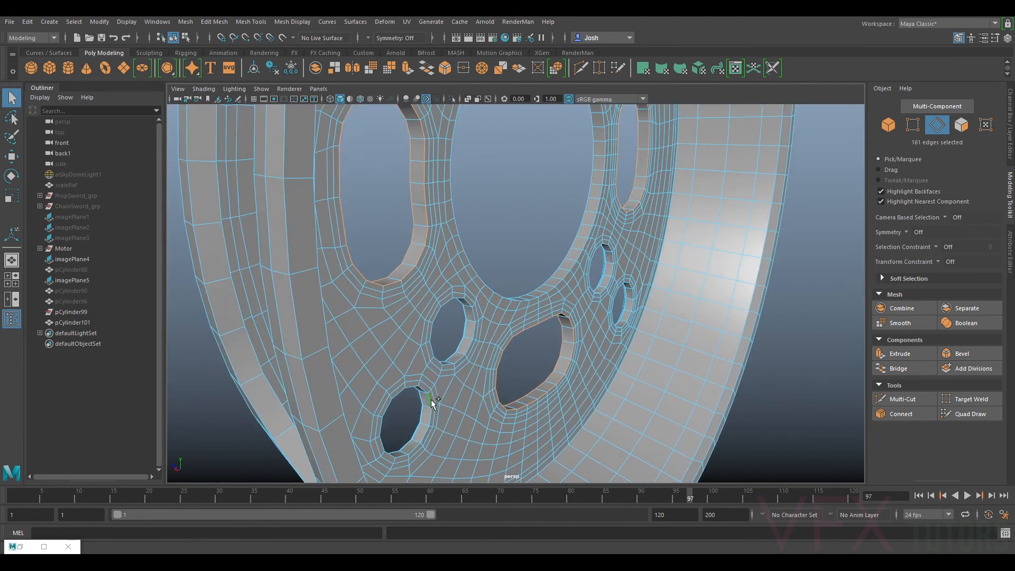
shift+double_click(458, 361)
shift+double_click(632, 291)
alt+drag(694, 207, 664, 386)
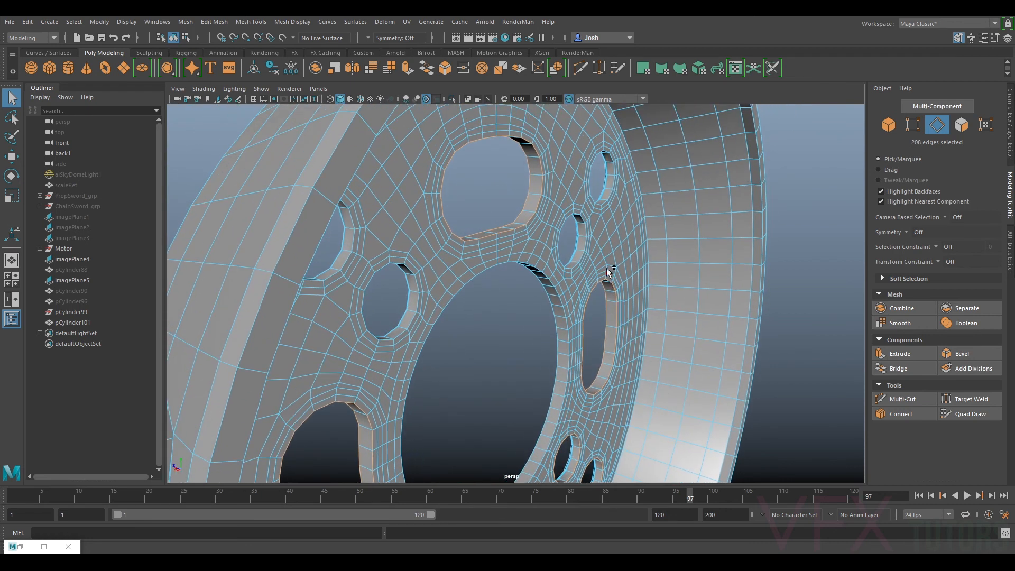
shift+double_click(609, 192)
alt+drag(381, 251, 671, 310)
- Bevel the selected slot and hole edge loops with 2 segments and a Fraction of 0.2
click(963, 354)
alt+drag(636, 206, 771, 317)
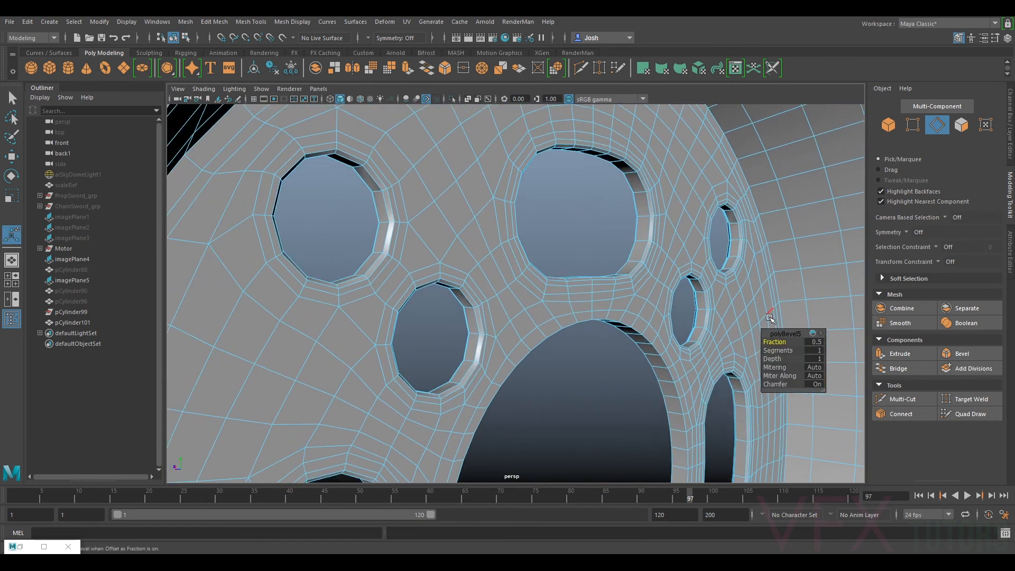
drag(781, 351, 782, 352)
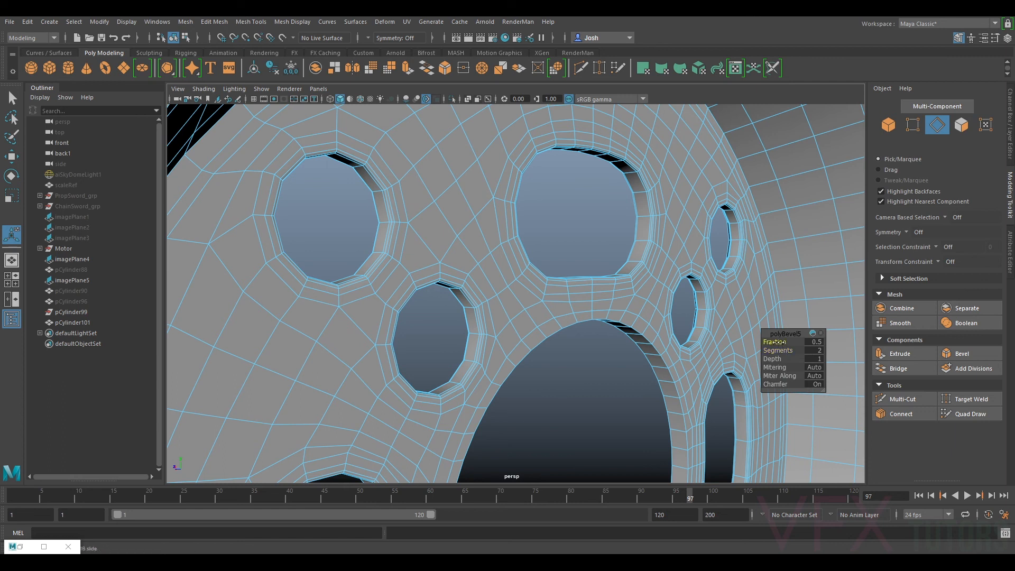
drag(776, 342, 772, 342)
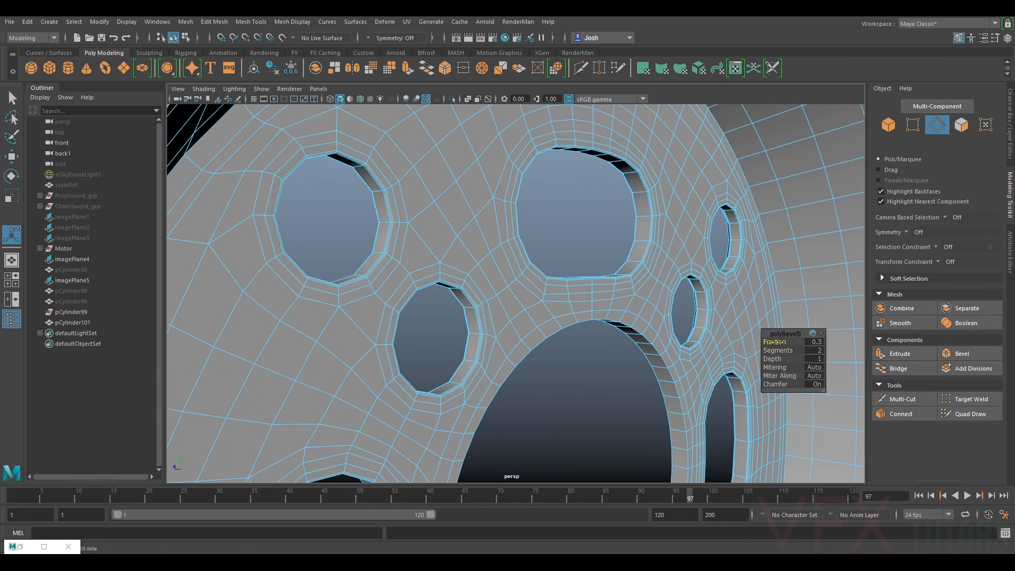
alt+drag(518, 257, 648, 285)
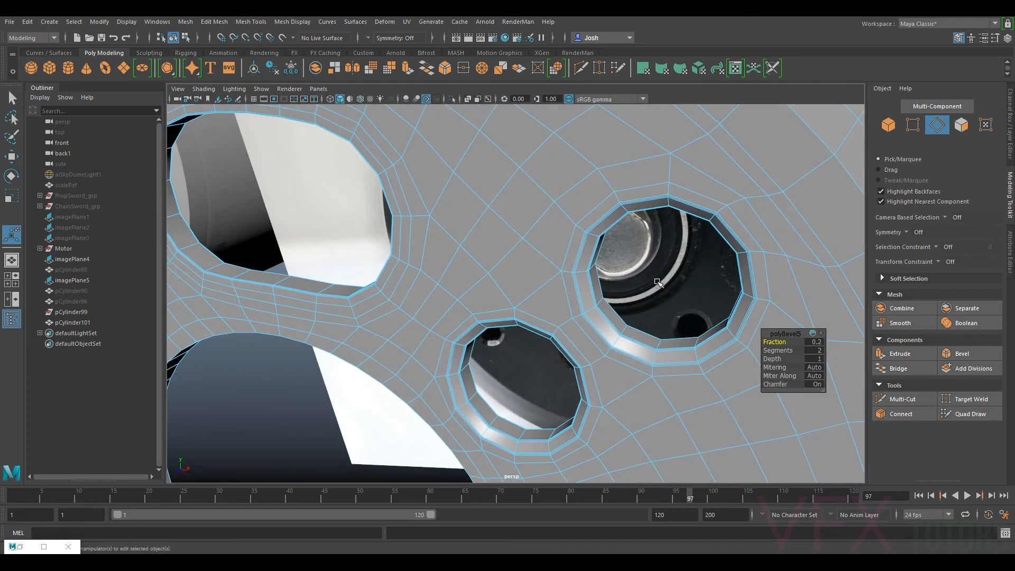
- Return to object mode and inspect the housing's beveled openings and outer rim in smooth preview
scroll(524, 250, down, 5)
right_drag(522, 249, 560, 234)
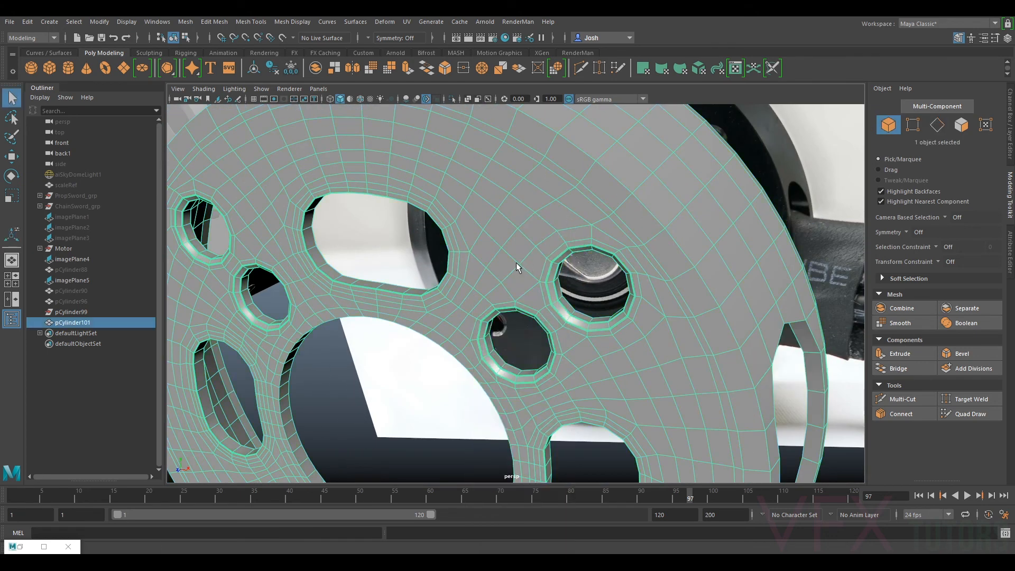
alt+drag(516, 262, 568, 295)
click(796, 450)
alt+drag(796, 450, 649, 236)
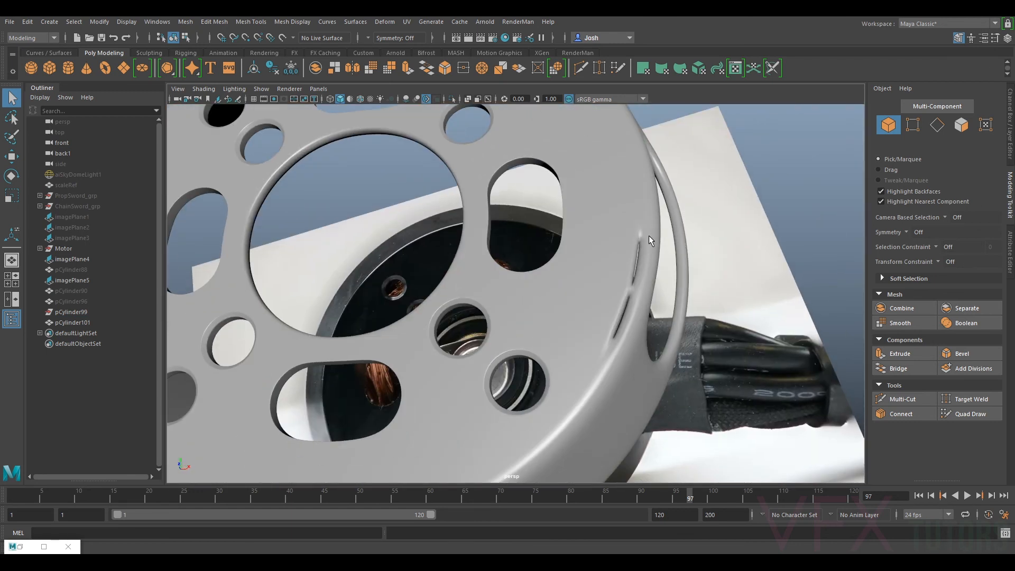
click(624, 273)
alt+drag(623, 269, 680, 336)
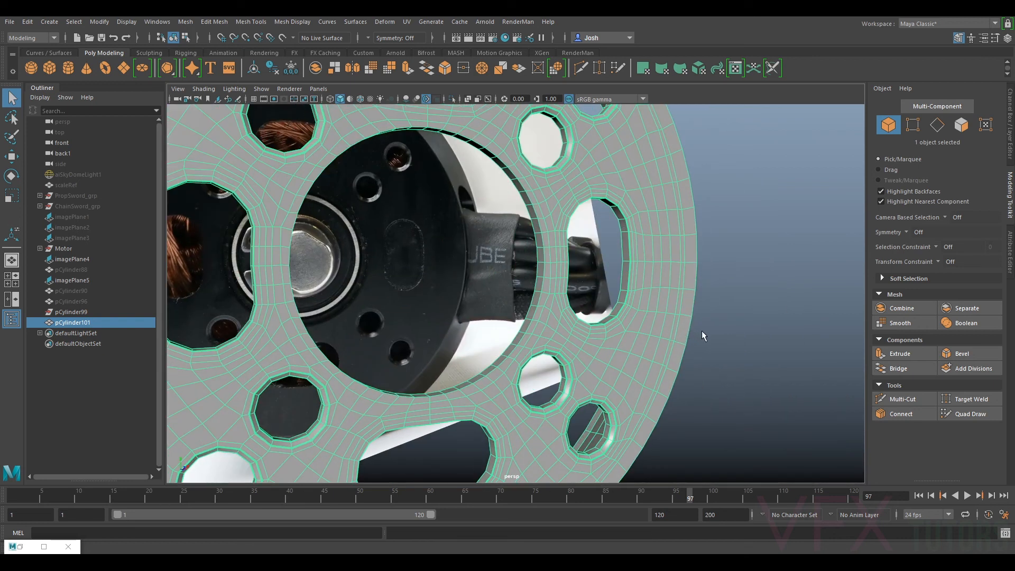
- Compare the housing with and without smooth preview to examine the dark slits along the plate's outer rim
alt+drag(738, 324, 562, 235)
key(3)
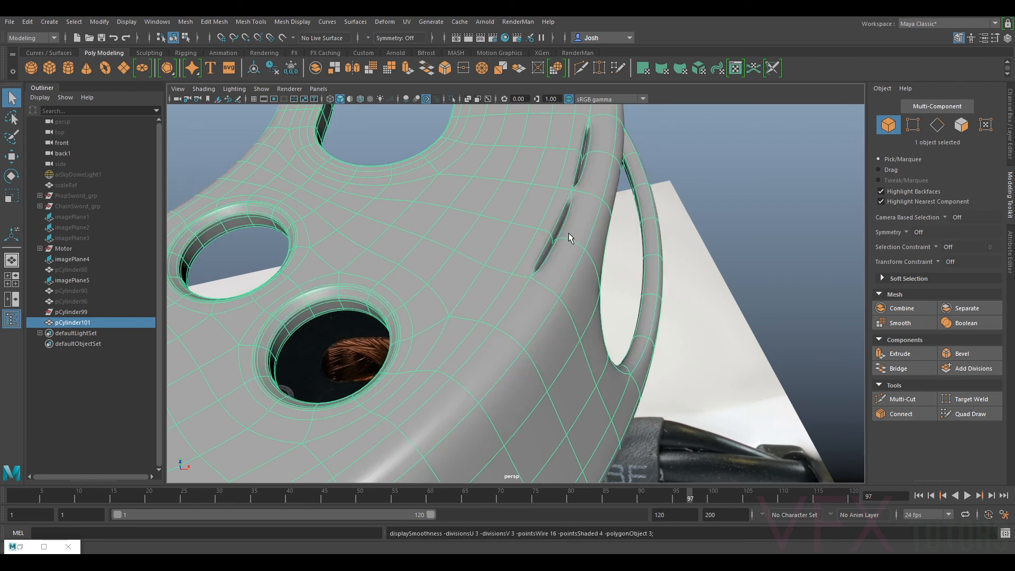
key(1)
alt+drag(547, 227, 546, 259)
alt+right_drag(546, 259, 532, 292)
alt+middle_drag(532, 293, 641, 315)
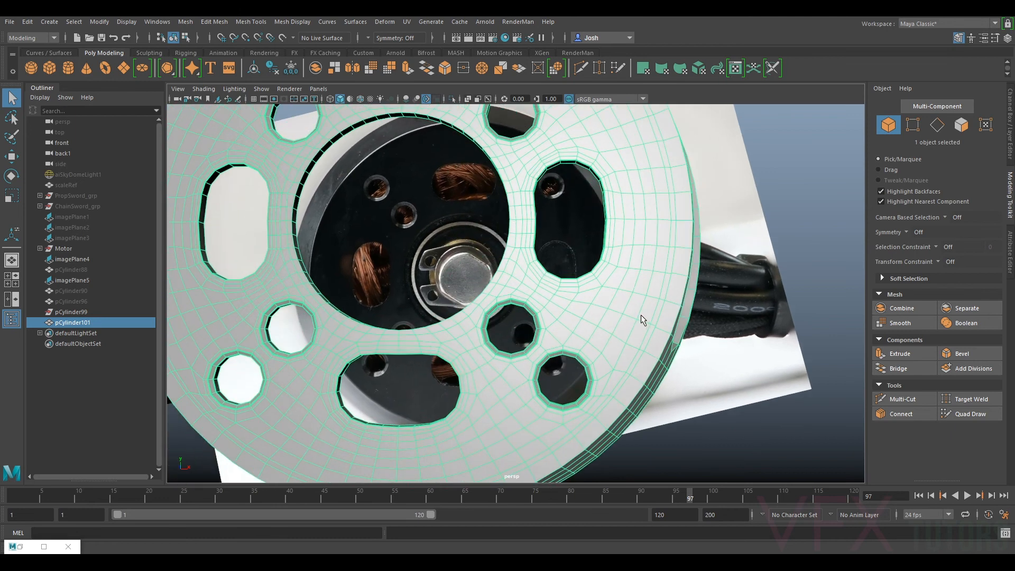
key(3)
alt+right_drag(641, 316, 598, 303)
mouse_move(598, 303)
alt+mouse_down()
mouse_move(605, 318)
mouse_move(591, 309)
alt+mouse_up()
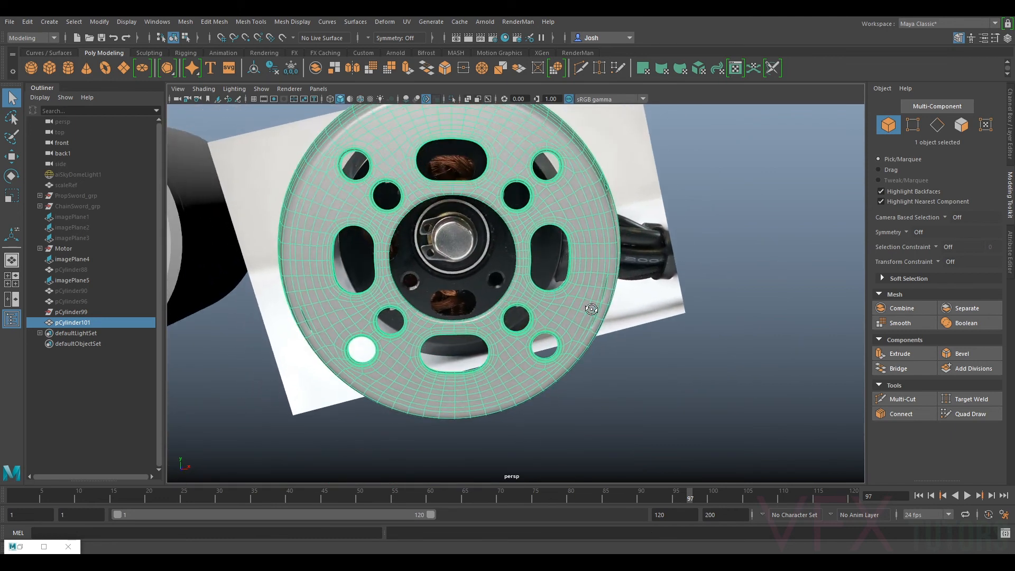
alt+middle_drag(591, 308, 595, 323)
alt+drag(588, 296, 542, 266)
alt+right_drag(542, 265, 586, 331)
key(1)
alt+drag(586, 331, 612, 336)
alt+middle_drag(612, 336, 582, 258)
- Move one vertex beside the plate's outer rim slightly along X to expose the geometry behind the slit
key(F9)
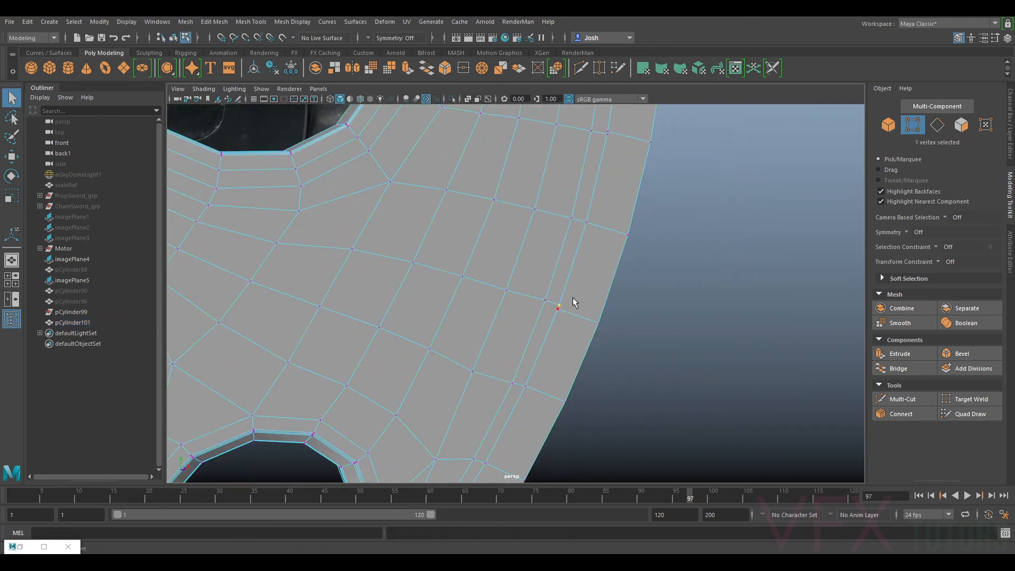
key(w)
alt+right_drag(594, 303, 620, 315)
alt+middle_drag(620, 316, 582, 297)
mouse_move(591, 295)
mouse_down()
mouse_move(551, 310)
mouse_move(555, 290)
mouse_move(598, 260)
mouse_move(600, 284)
mouse_move(708, 309)
mouse_move(686, 258)
mouse_move(617, 351)
mouse_move(597, 296)
mouse_up()
right_drag(591, 259, 590, 325)
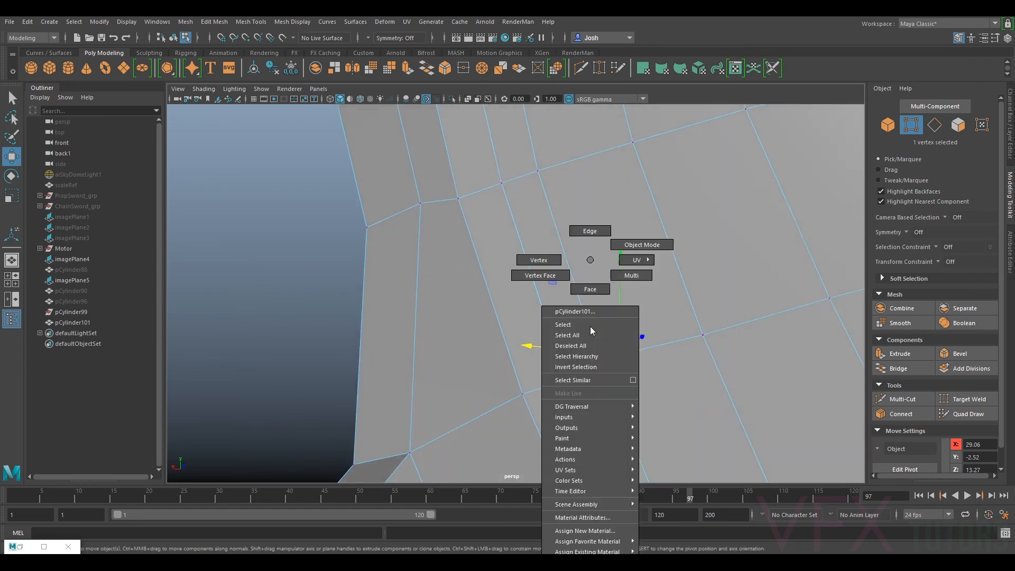
right_drag(558, 268, 555, 274)
mouse_move(556, 274)
alt+mouse_down()
mouse_move(594, 340)
mouse_move(639, 358)
mouse_move(508, 300)
mouse_move(471, 295)
mouse_move(536, 278)
alt+mouse_up()
alt+drag(688, 230, 577, 227)
- Delete the stray hidden faces inside the slit at the plate's outer rim
right_drag(576, 227, 576, 238)
scroll(580, 254, down, 4)
alt+drag(582, 264, 579, 265)
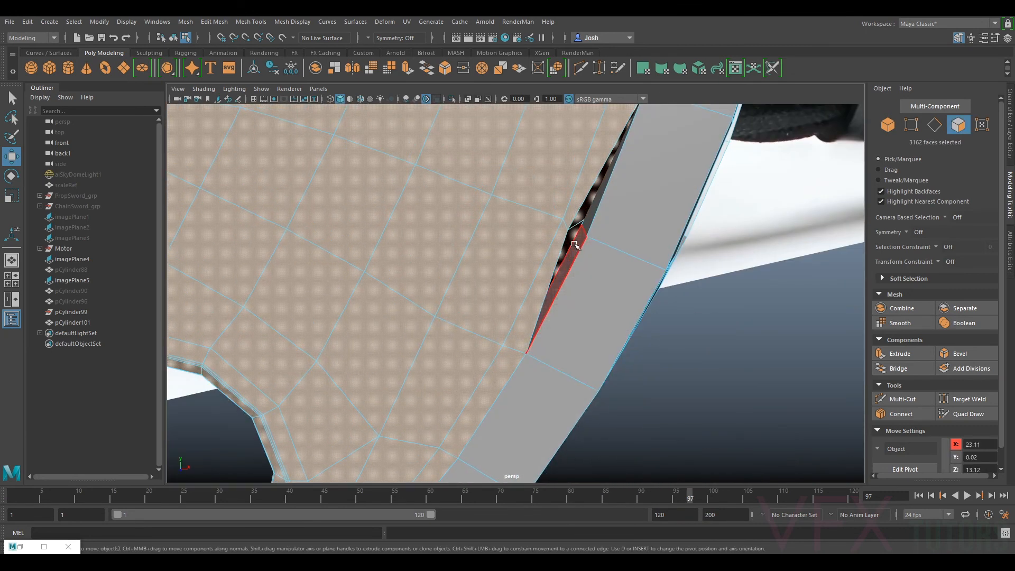
click(658, 204)
middle_drag(630, 209, 593, 214)
key(Delete)
click(586, 212)
key(Delete)
- Examine the internal faces behind the rim slit by selecting and deselecting them individually
alt+drag(604, 214, 636, 209)
alt+middle_drag(636, 208, 602, 288)
alt+drag(602, 289, 656, 190)
alt+drag(607, 254, 642, 256)
click(595, 284)
ctrl+click(595, 284)
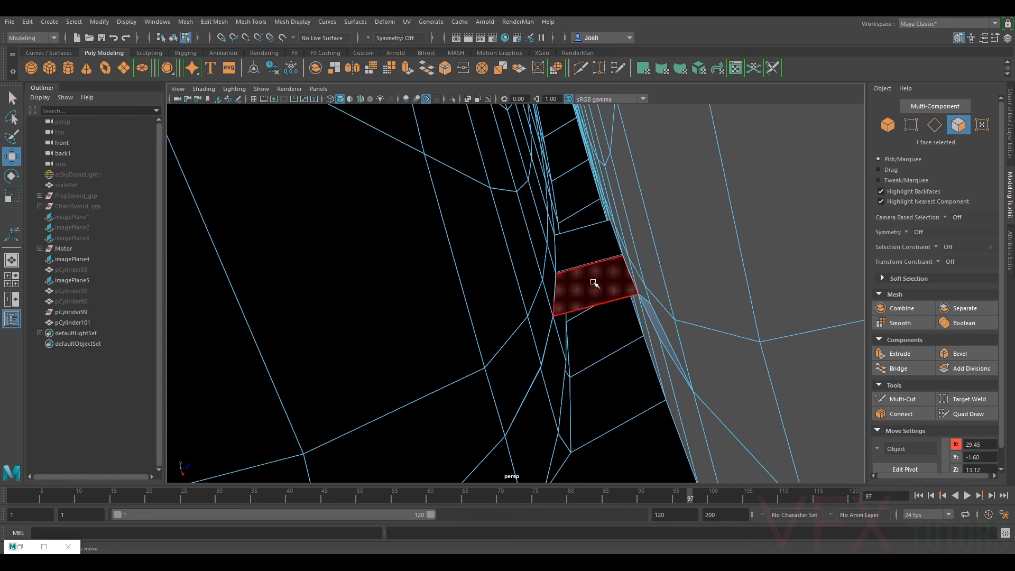
click(592, 281)
ctrl+click(593, 280)
click(583, 257)
ctrl+click(580, 258)
click(580, 258)
ctrl+click(580, 258)
alt+drag(683, 289, 576, 342)
alt+middle_drag(575, 342, 629, 243)
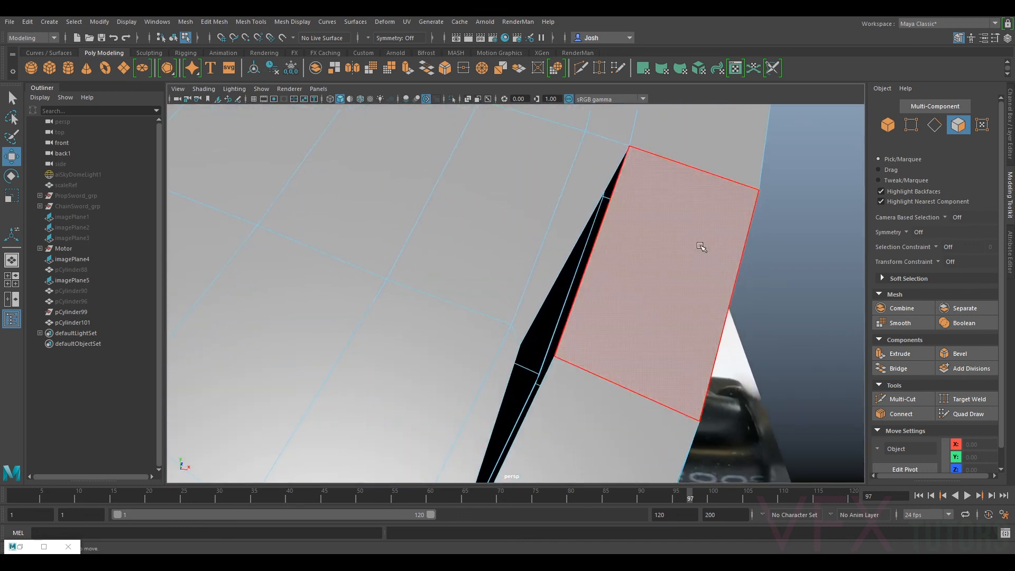
- Merge the separated vertices across the dark slit at the plate's outer rim with Target Weld
click(909, 130)
alt+middle_drag(596, 310, 661, 225)
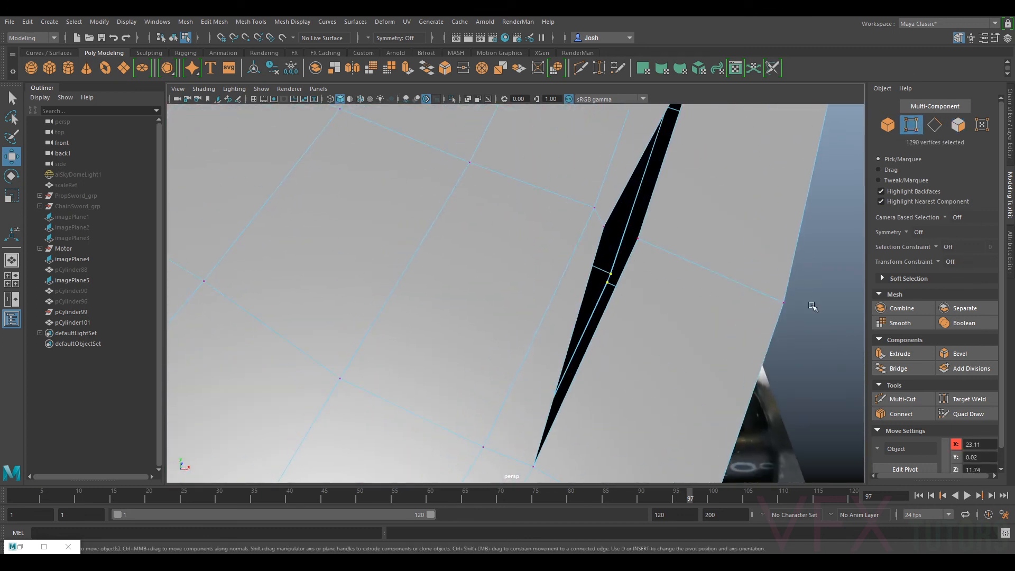
click(968, 402)
mouse_move(609, 228)
mouse_down()
mouse_move(640, 242)
mouse_move(613, 233)
mouse_up()
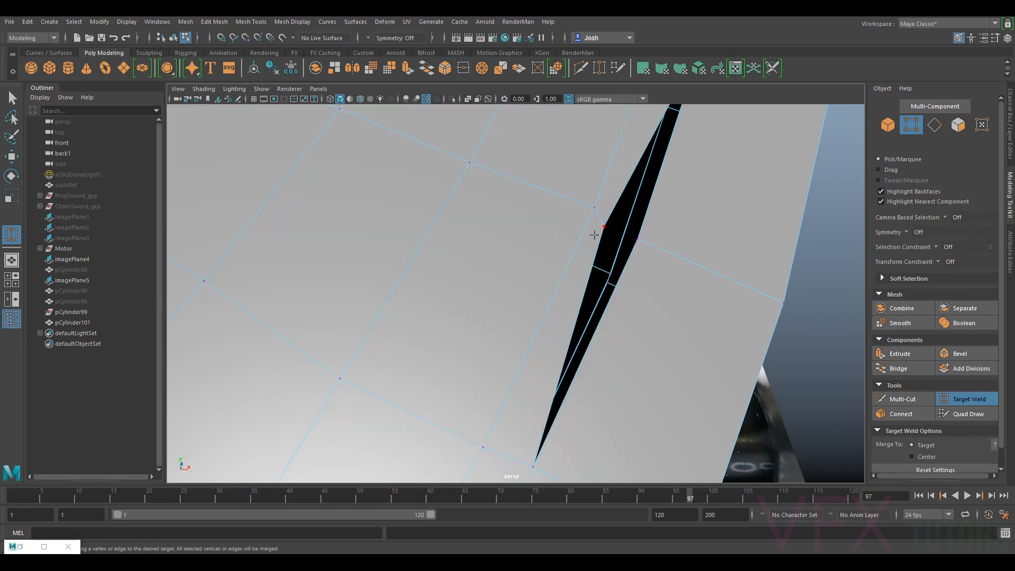
drag(638, 238, 326, 290)
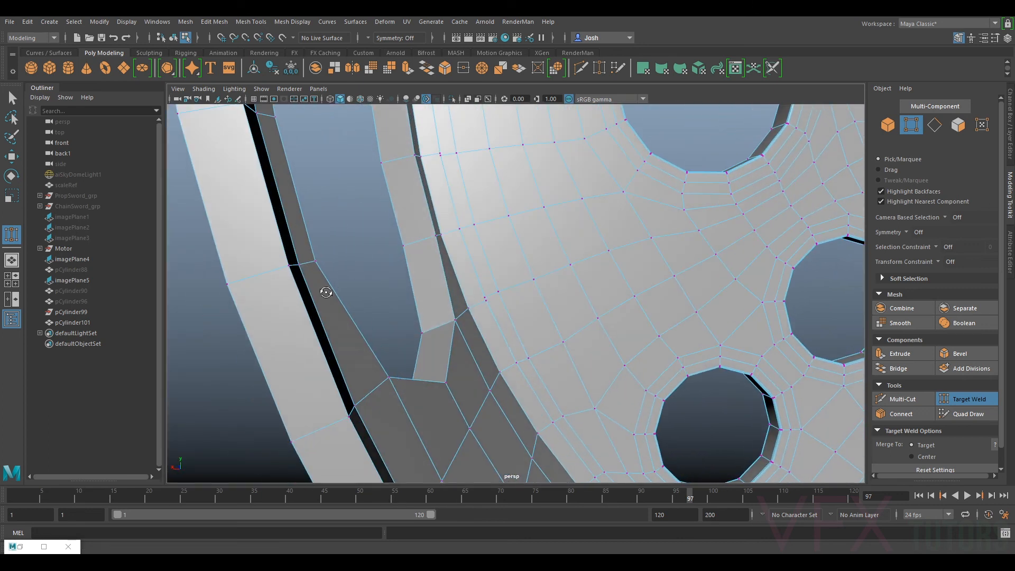
- Target-weld the close vertex pair on the plate's rim beside the side opening and check the result in smooth preview
scroll(463, 291, up, 5)
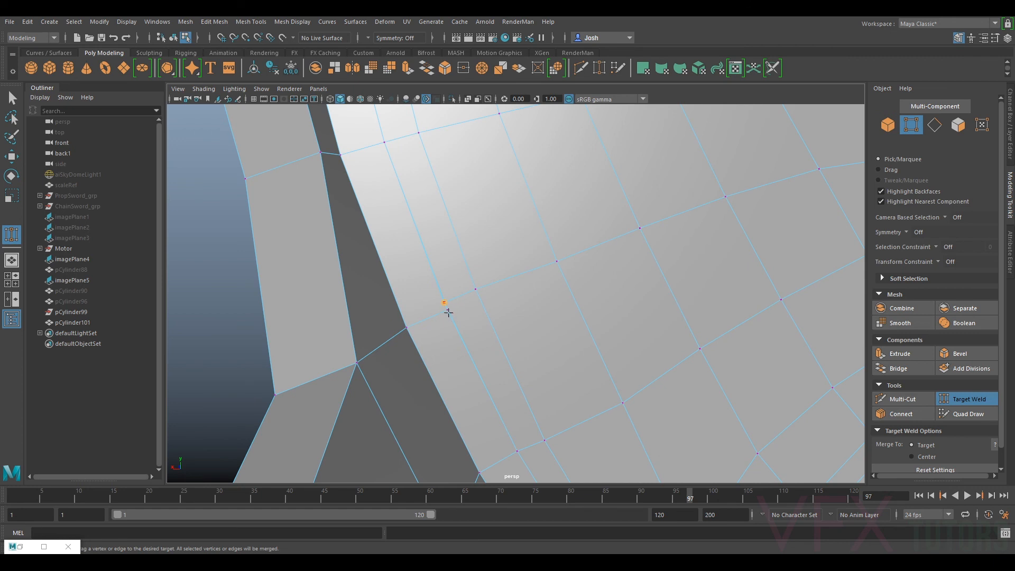
scroll(448, 313, up, 4)
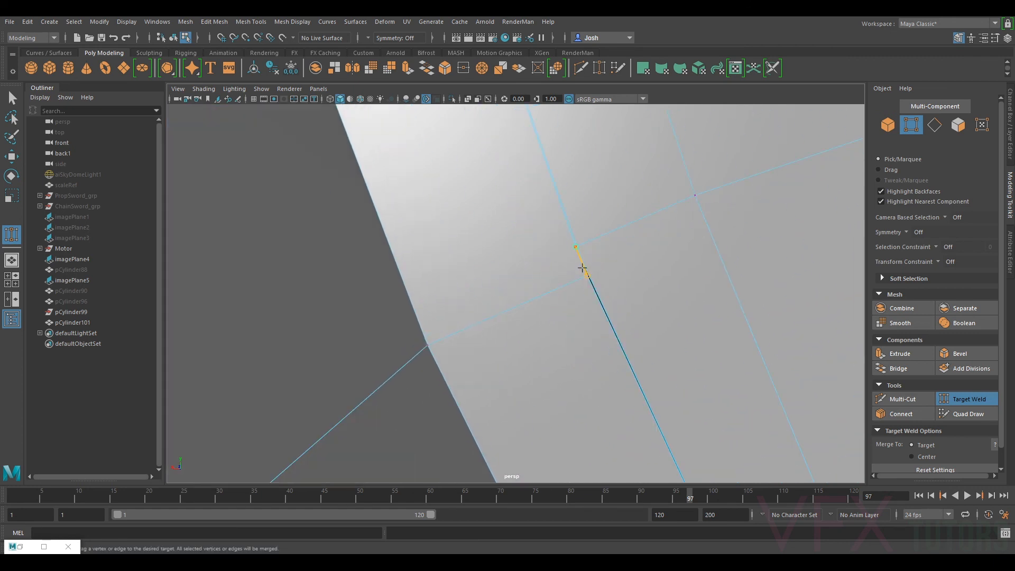
scroll(599, 259, down, 5)
scroll(551, 288, up, 2)
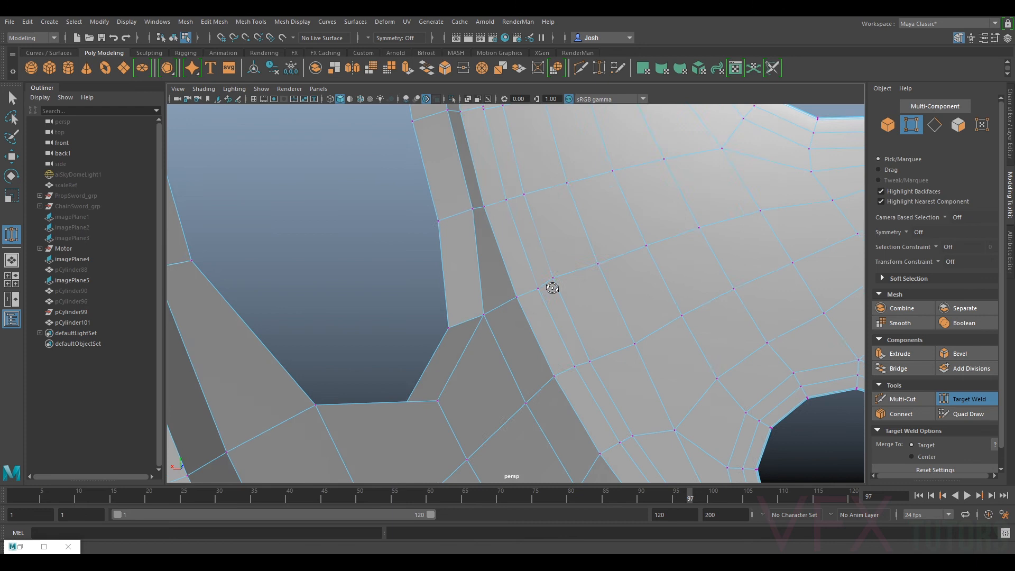
key(3)
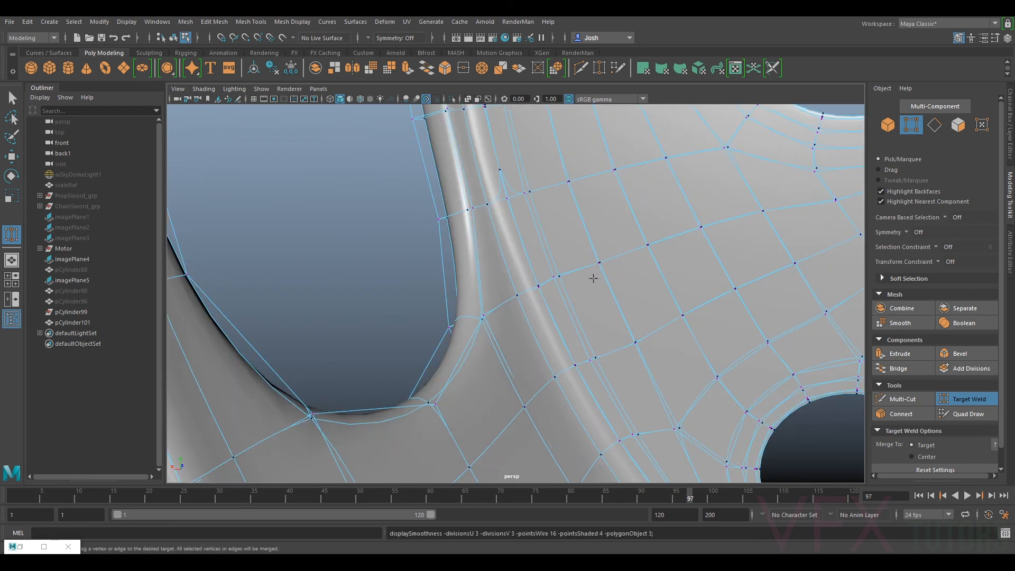
key(1)
- Try moving a single vertex beside the plate's outer rim along Z to test for a hidden duplicate
scroll(639, 236, up, 4)
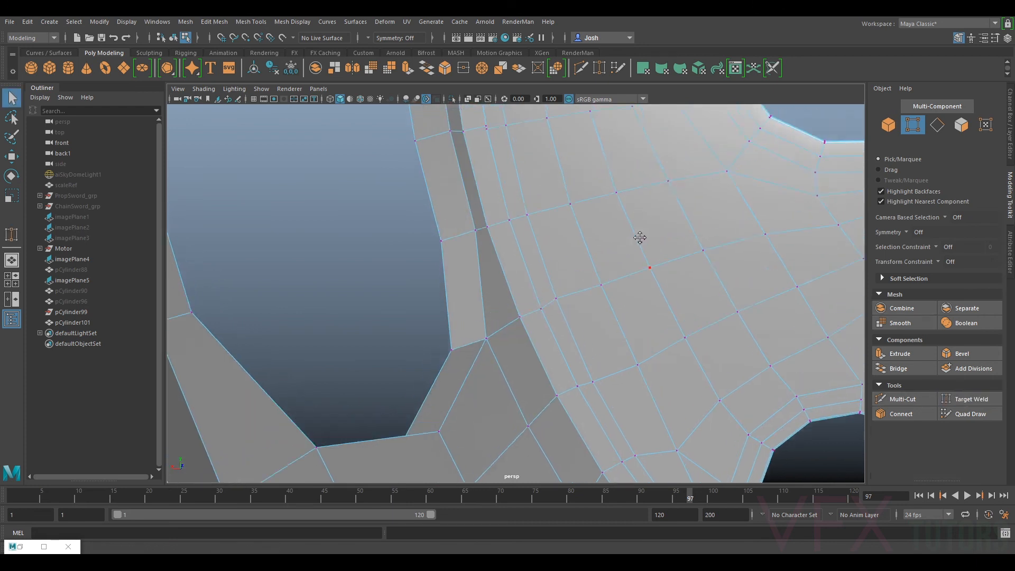
click(542, 195)
key(w)
drag(510, 194, 692, 245)
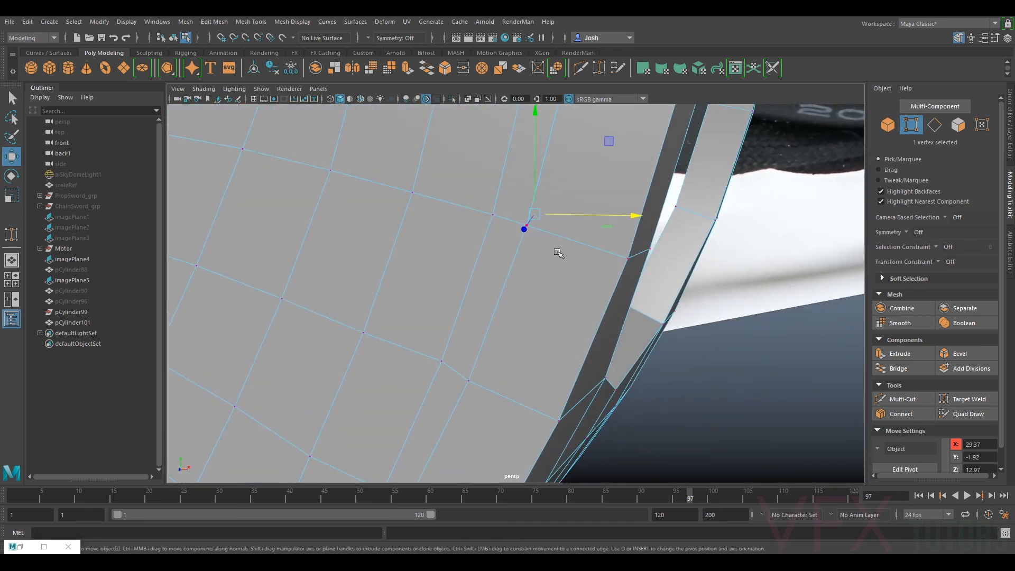
drag(549, 227, 560, 264)
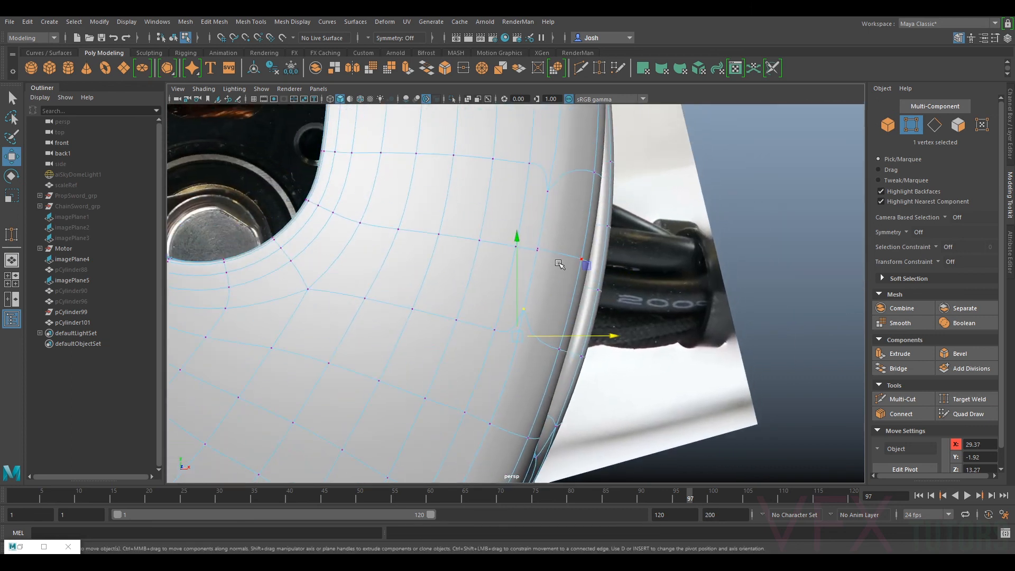
- Try moving a neighbouring rim vertex slightly along X without smooth preview to look for a gap, and undo the move
key(1)
alt+middle_drag(573, 198, 564, 267)
scroll(565, 268, up, 4)
click(576, 213)
drag(597, 214, 606, 214)
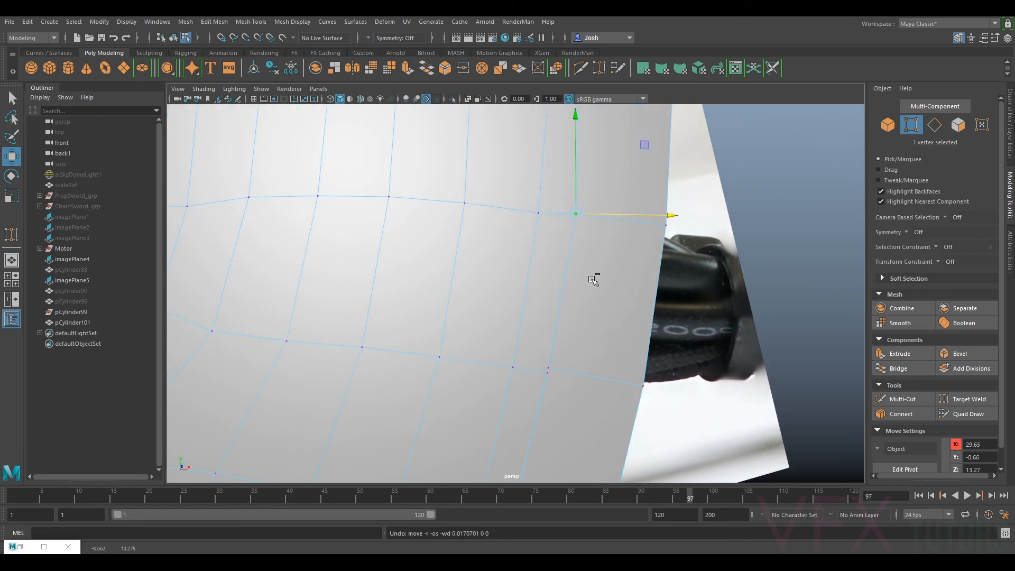
alt+drag(566, 357, 614, 342)
alt+middle_drag(614, 342, 632, 271)
key(ctrl+z)
- Move the split rim vertex slightly along X to expose the slit and target-weld it to its duplicate
drag(618, 295, 615, 296)
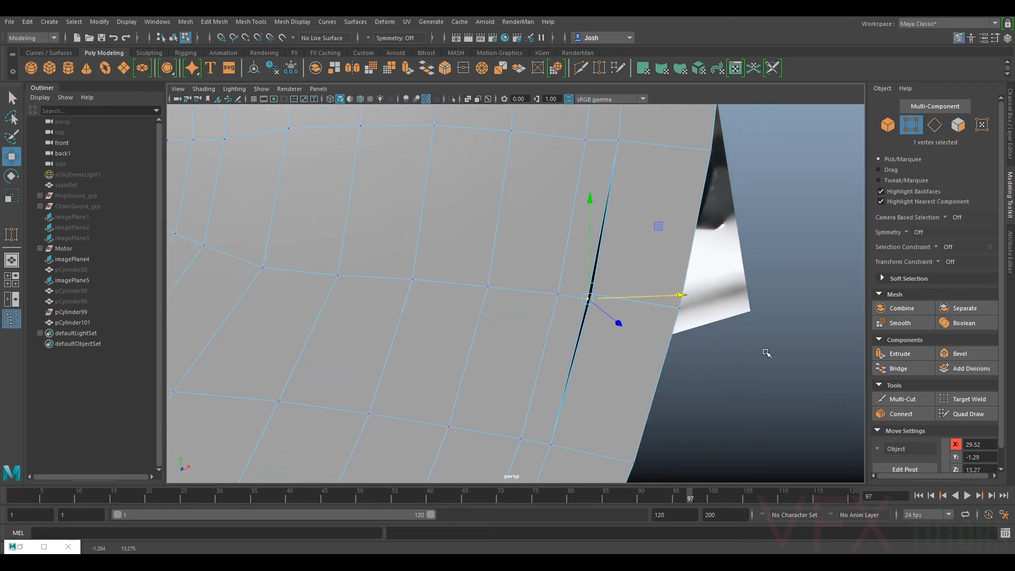
click(965, 397)
scroll(585, 284, up, 3)
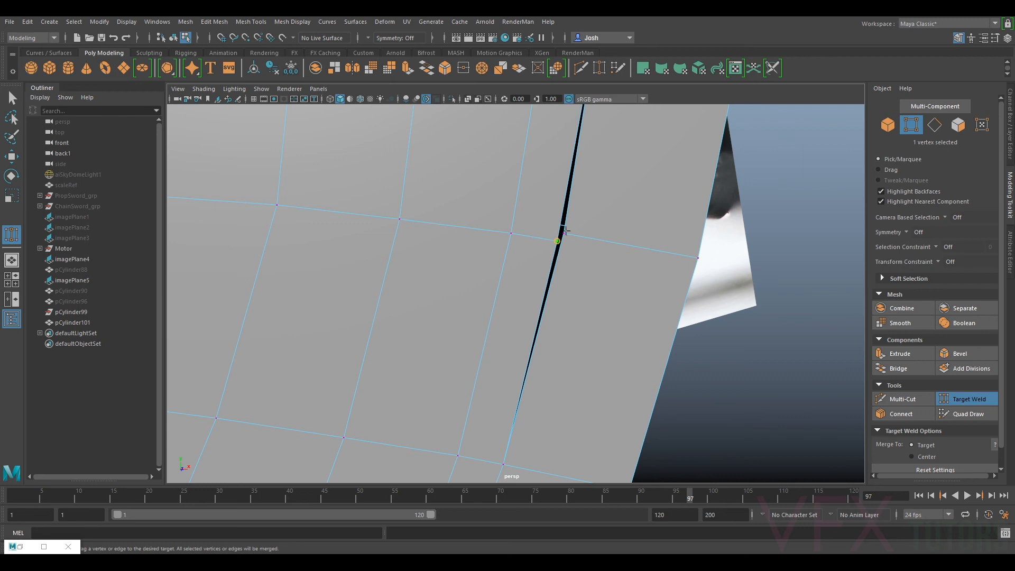
scroll(580, 234, down, 4)
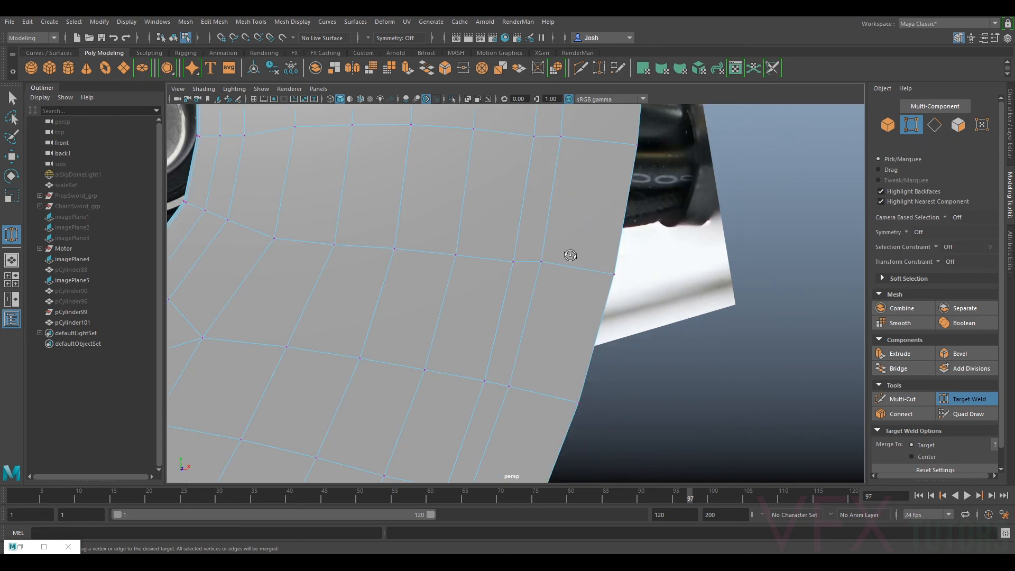
- Examine the welded rim vertices from the opposite side and compare them with and without smooth preview
alt+drag(571, 255, 390, 256)
scroll(343, 254, up, 5)
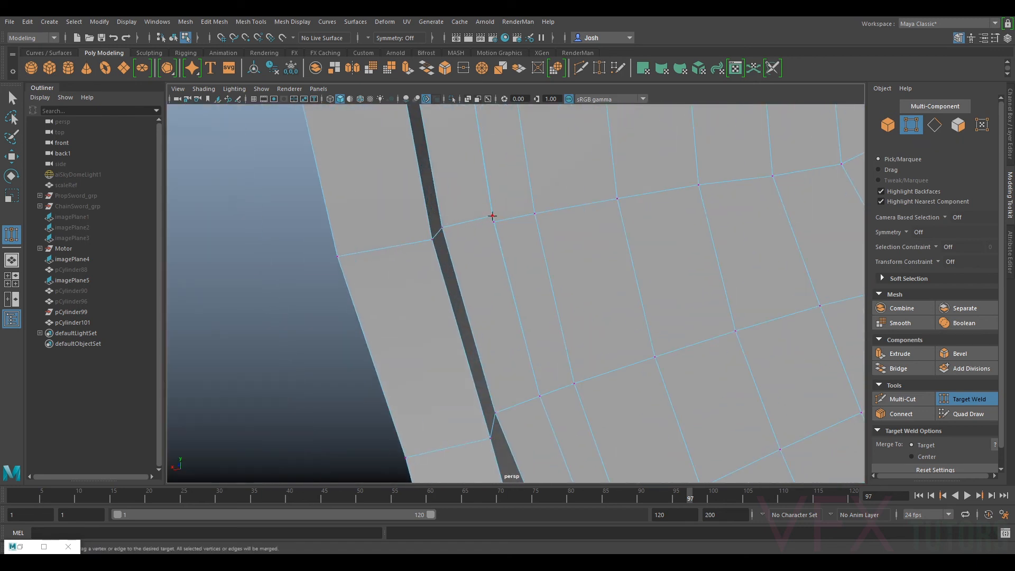
scroll(500, 214, down, 3)
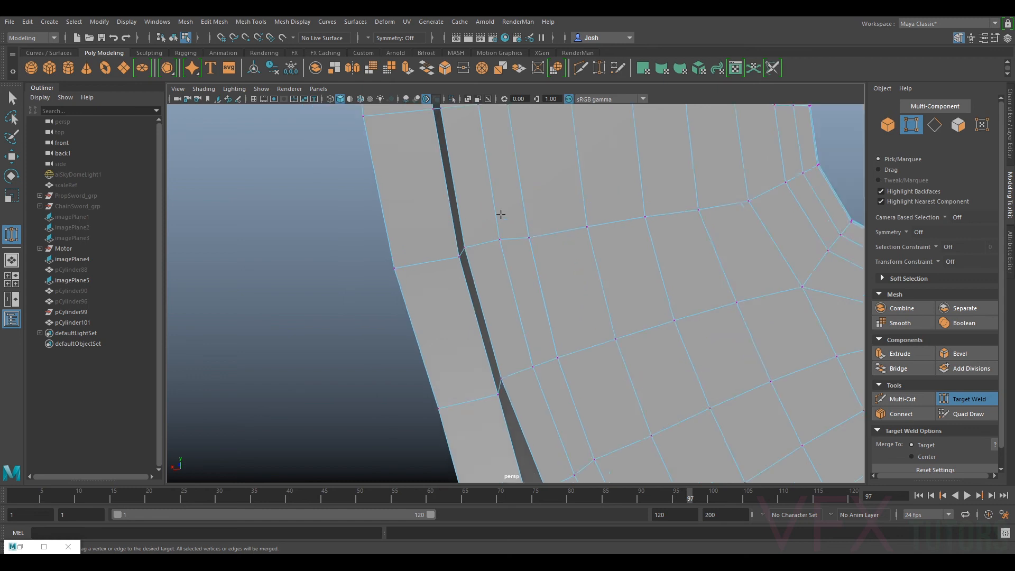
key(3)
alt+drag(589, 249, 540, 251)
scroll(545, 247, up, 5)
alt+middle_drag(537, 254, 581, 326)
key(1)
key(3)
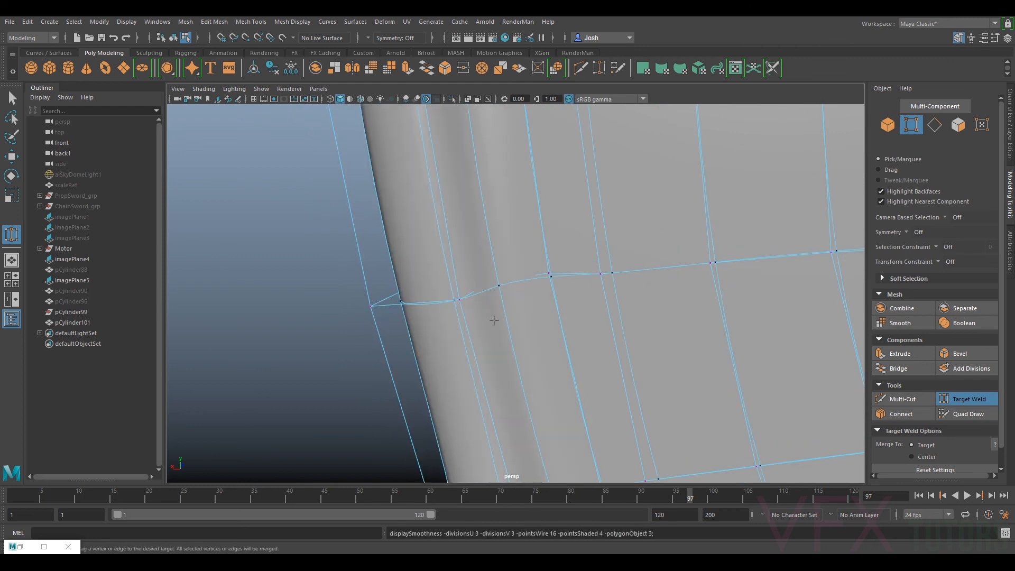
- Leave Target Weld and examine the housing's outer rim and the space behind its faces for remaining stray geometry
key(q)
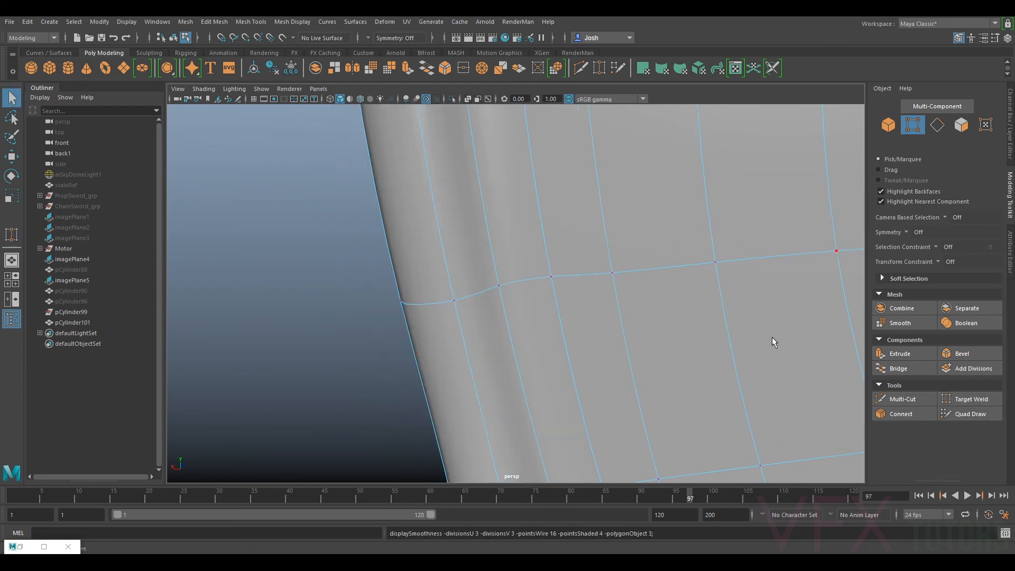
mouse_move(713, 284)
alt+mouse_down()
mouse_move(662, 275)
mouse_move(642, 300)
mouse_move(588, 281)
mouse_move(630, 229)
mouse_move(575, 243)
mouse_move(676, 302)
mouse_move(666, 311)
mouse_move(820, 288)
mouse_move(703, 293)
alt+mouse_up()
alt+right_drag(703, 293, 494, 299)
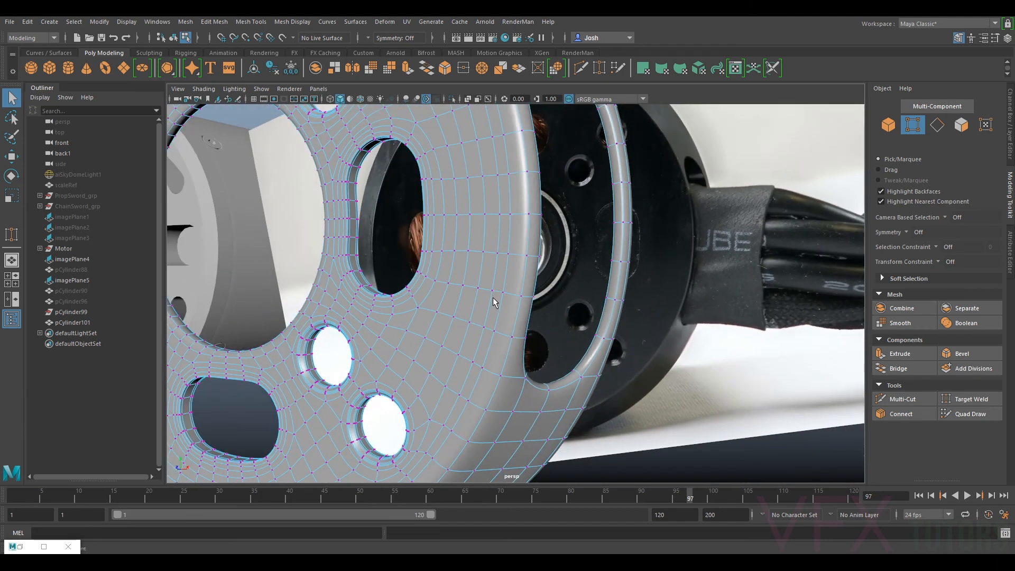
alt+middle_drag(494, 299, 670, 365)
alt+drag(669, 365, 359, 364)
scroll(621, 356, up, 10)
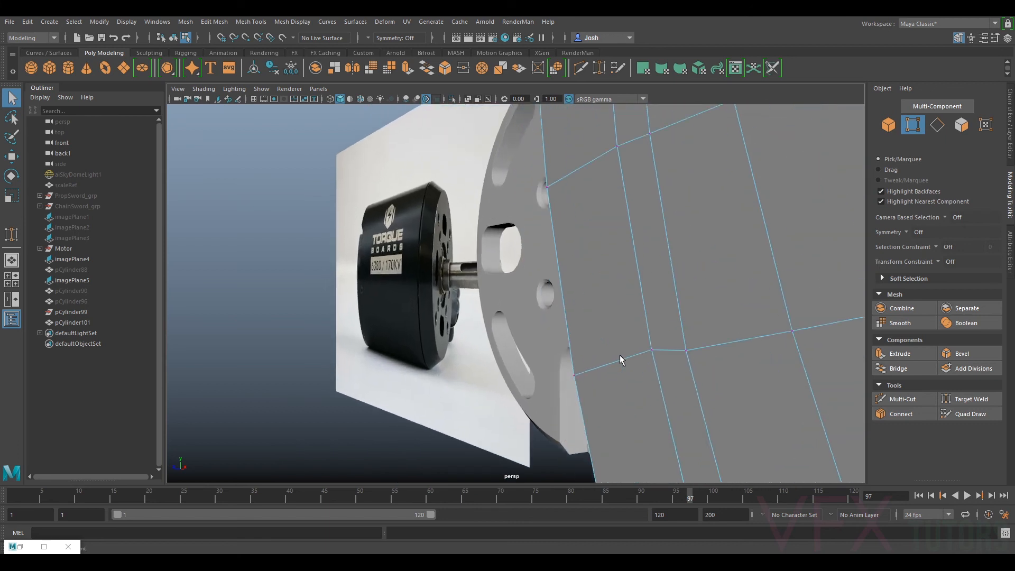
mouse_move(689, 358)
alt+middle_down()
mouse_move(605, 309)
mouse_move(605, 295)
alt+middle_up()
scroll(605, 295, down, 3)
alt+middle_drag(648, 343, 641, 222)
scroll(621, 311, down, 6)
mouse_move(621, 311)
alt+middle_down()
mouse_move(651, 281)
mouse_move(643, 205)
alt+middle_up()
scroll(658, 281, up, 4)
scroll(643, 205, down, 1)
scroll(753, 170, up, 2)
alt+middle_drag(753, 170, 679, 224)
- Delete the three stray internal faces behind the plate's outer rim
key(F11)
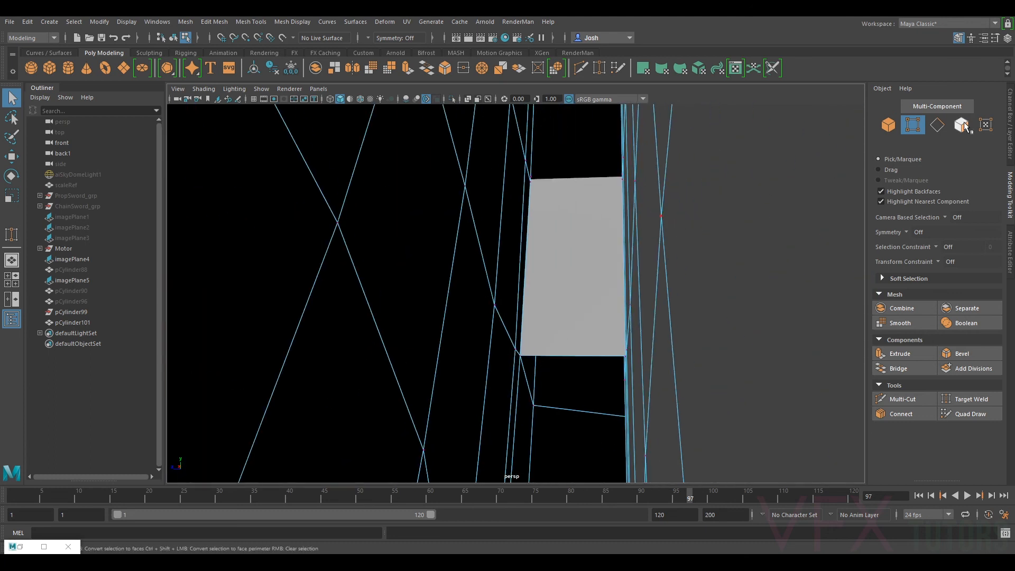
click(591, 315)
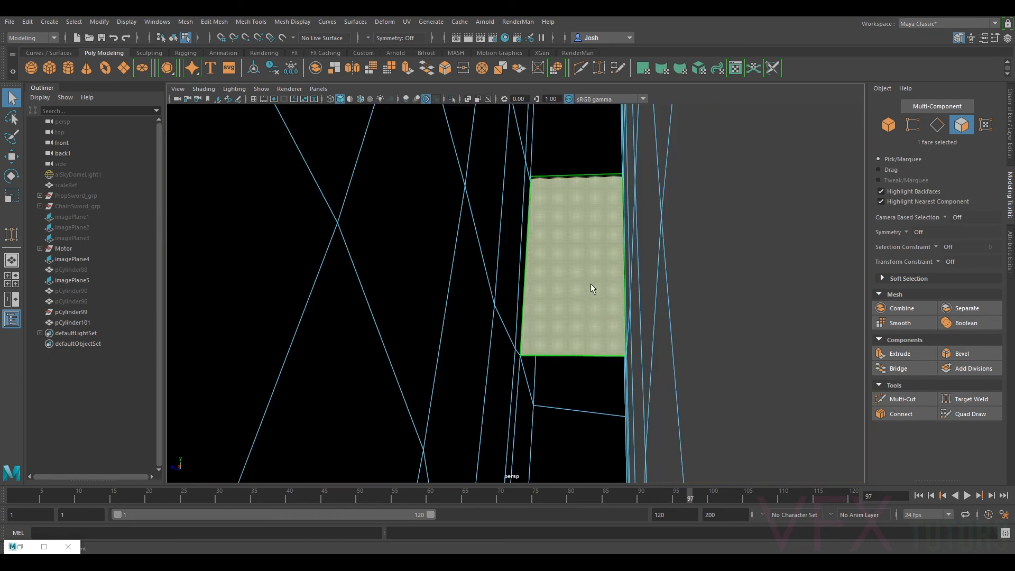
key(Delete)
click(596, 153)
key(Delete)
click(598, 154)
key(Delete)
- Target-weld the two nearly coincident vertices on the plate's rim where the stray internal faces were removed
mouse_move(613, 141)
alt+mouse_down()
mouse_move(619, 401)
mouse_move(612, 319)
mouse_move(614, 334)
mouse_move(692, 358)
mouse_move(655, 315)
mouse_move(730, 392)
mouse_move(629, 347)
mouse_move(641, 369)
alt+mouse_up()
click(914, 125)
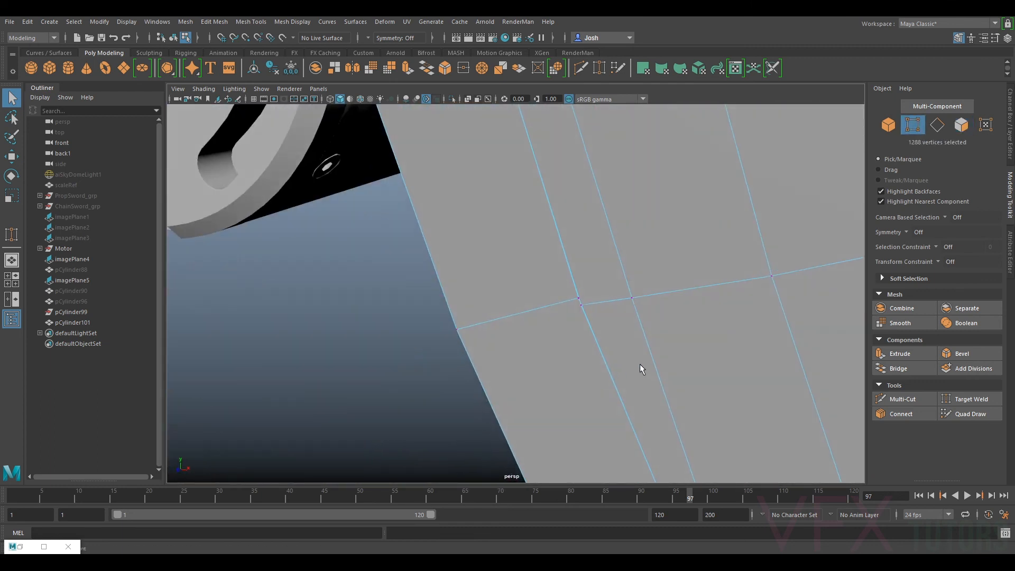
click(974, 396)
drag(561, 264, 586, 268)
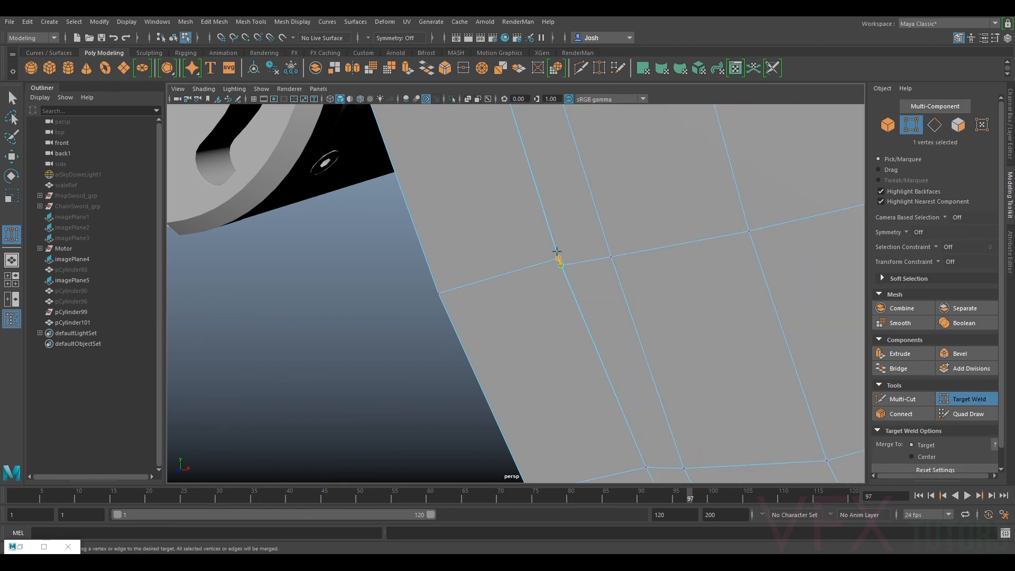
scroll(771, 345, down, 4)
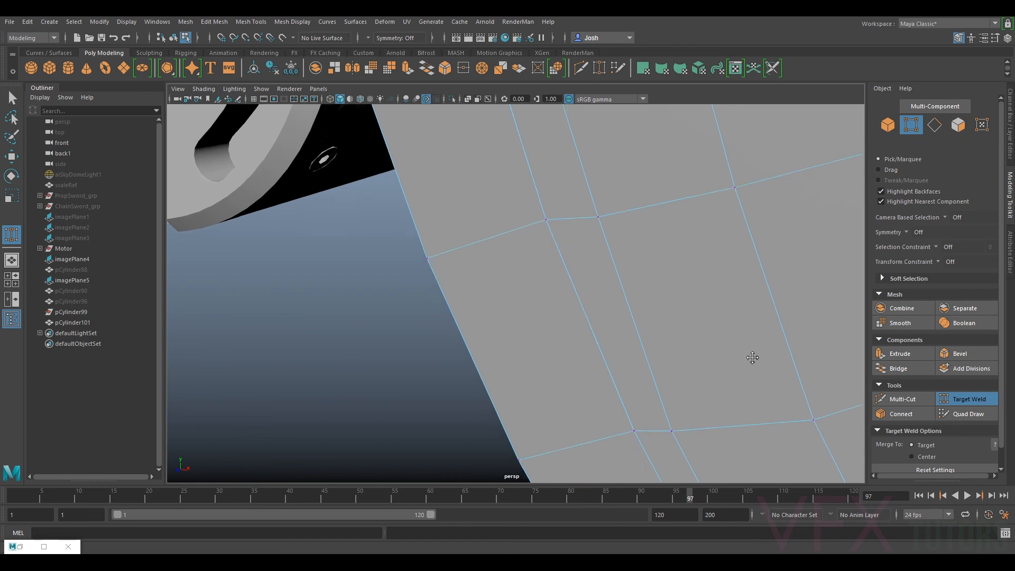
- Undo the last action and target-weld the duplicate vertex pair on the inner side of the plate's rim
scroll(658, 381, down, 5)
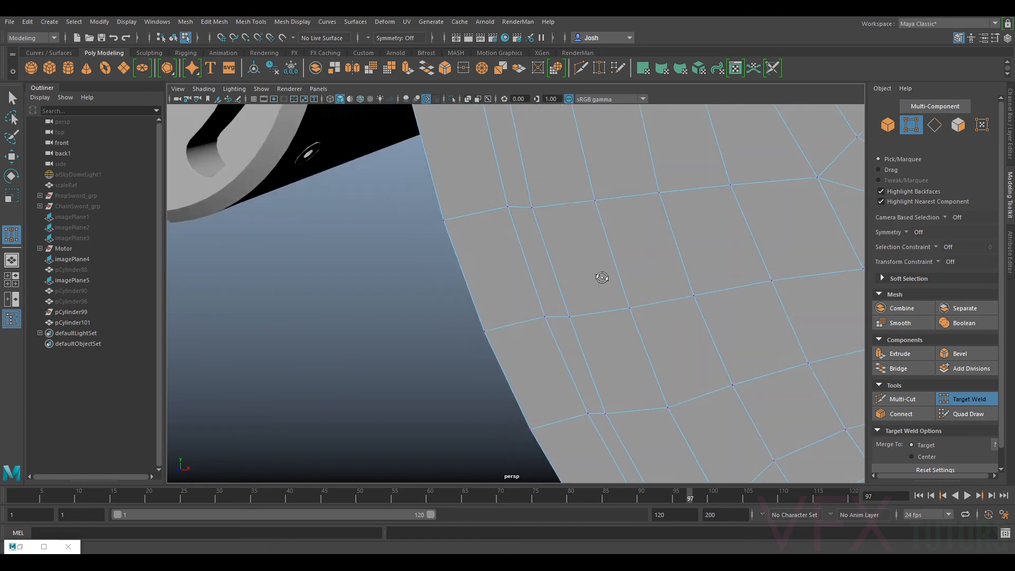
alt+drag(544, 308, 888, 289)
key(ctrl+z)
scroll(676, 316, down, 3)
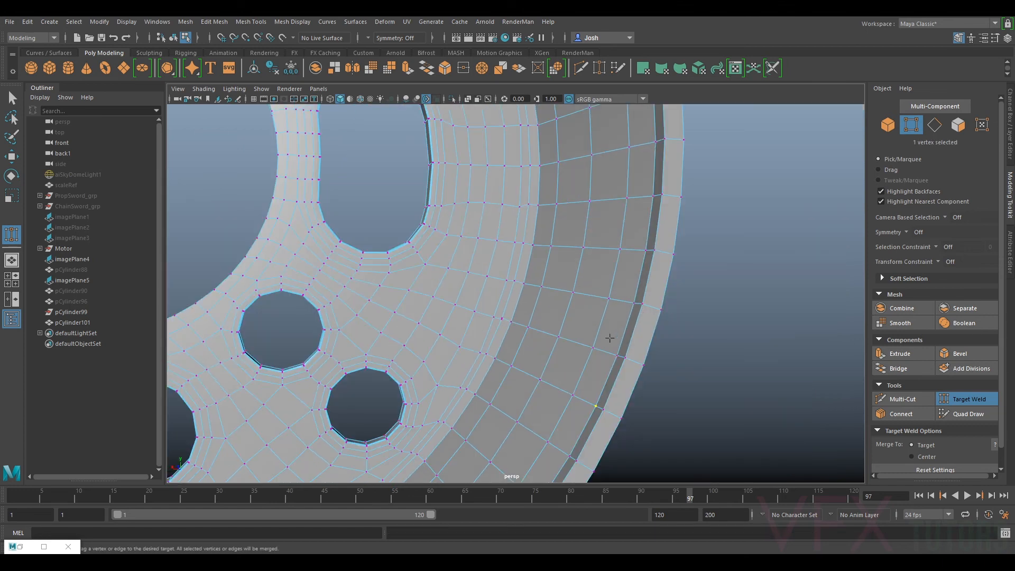
scroll(609, 338, up, 3)
scroll(661, 273, up, 5)
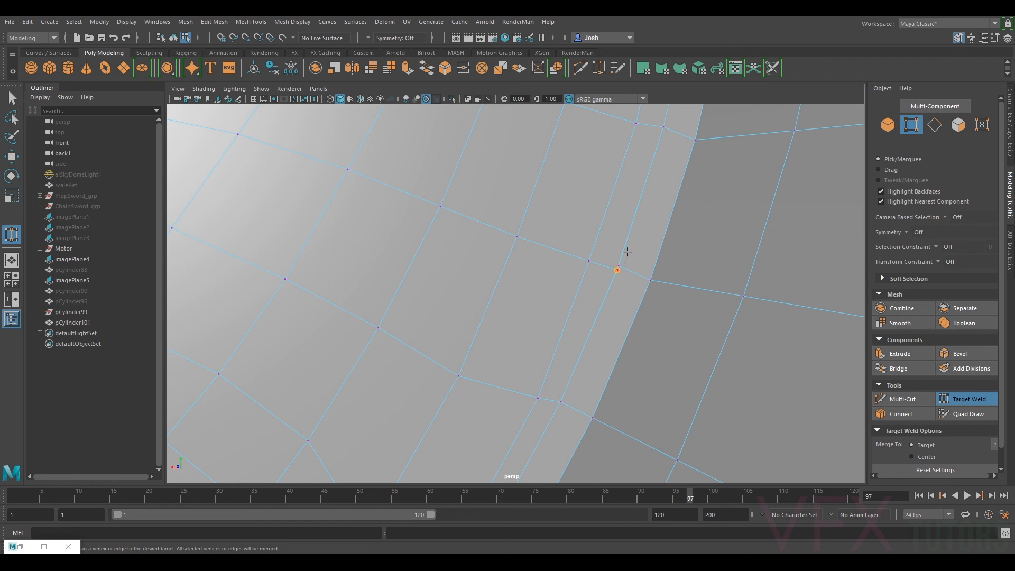
scroll(662, 250, up, 5)
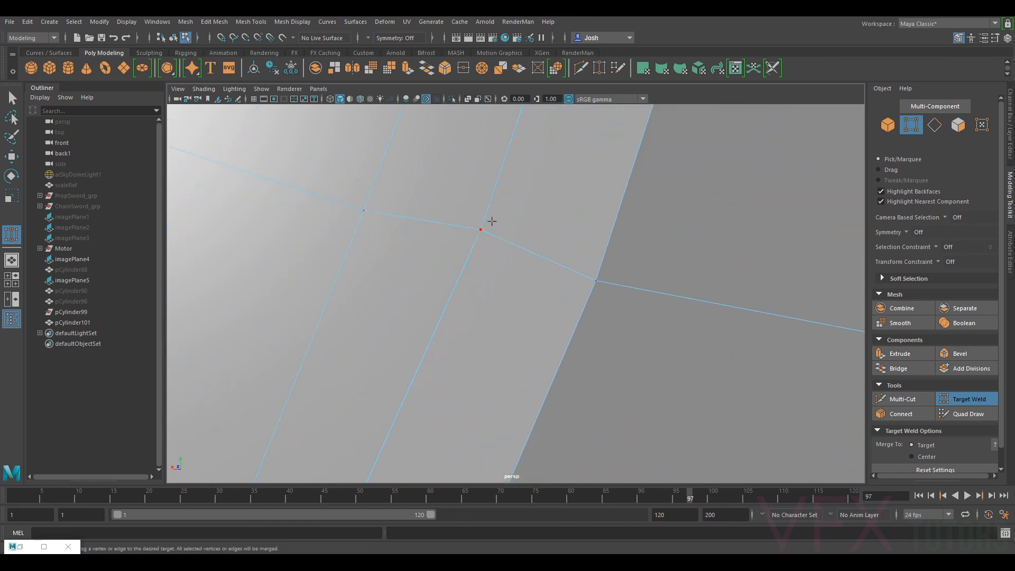
- Check the rim vertices on the plate's outer face and turn on smooth preview for the housing
scroll(489, 228, down, 10)
alt+drag(472, 249, 637, 253)
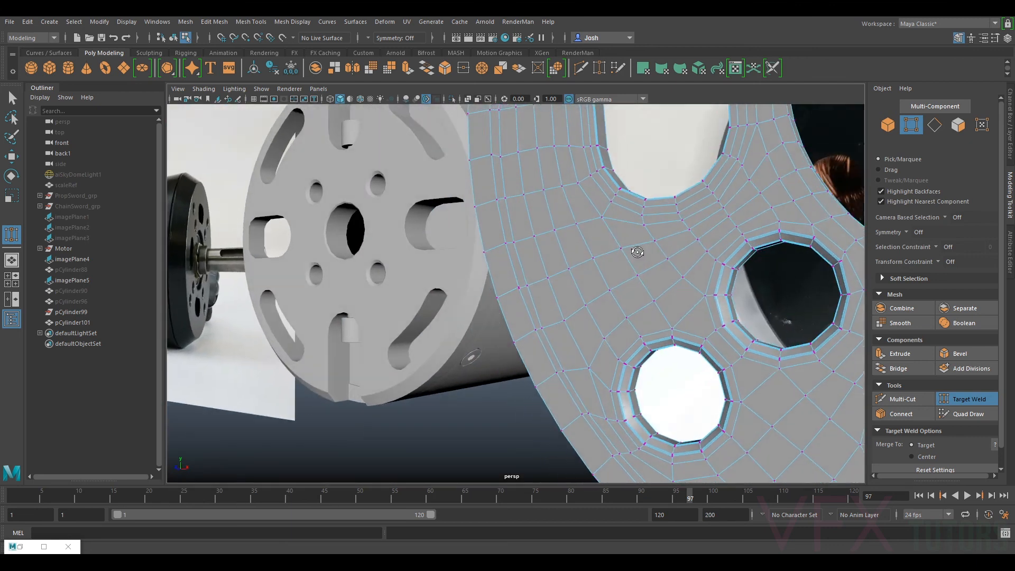
scroll(569, 265, up, 8)
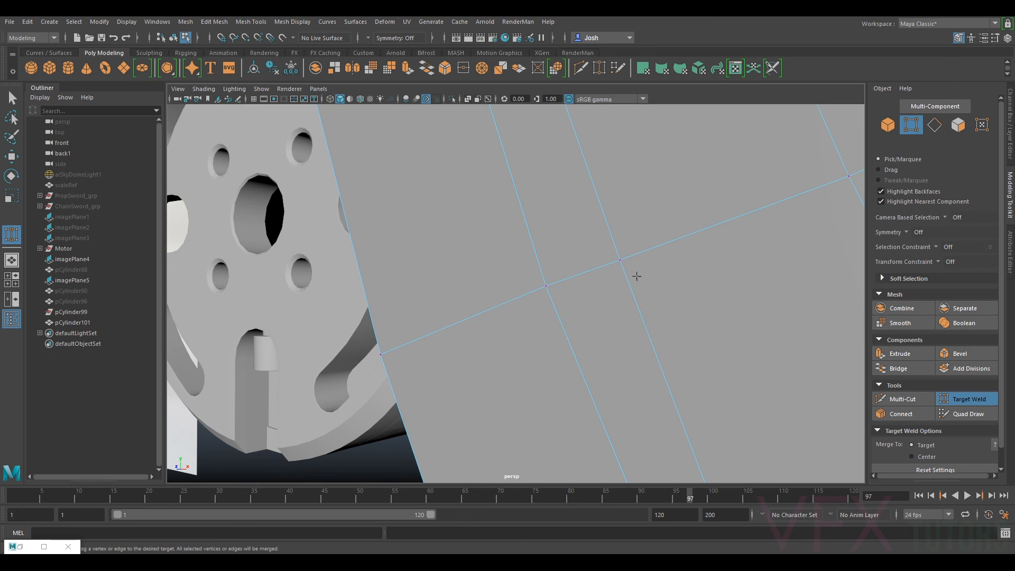
scroll(637, 276, down, 6)
key(3)
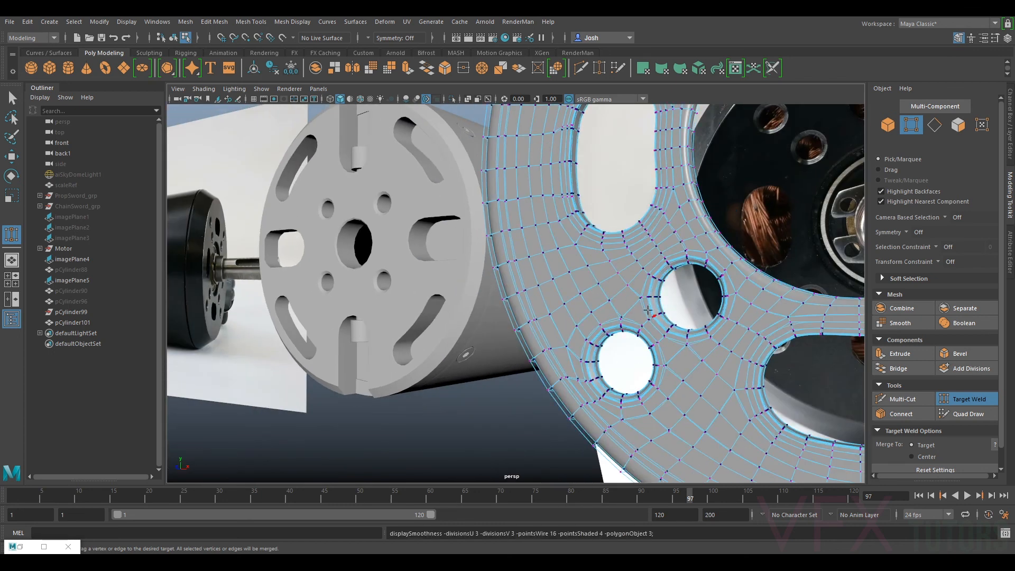
- Return to object selection, exit Target Weld, and deselect the housing to inspect its smoothed rim
right_drag(572, 309, 617, 244)
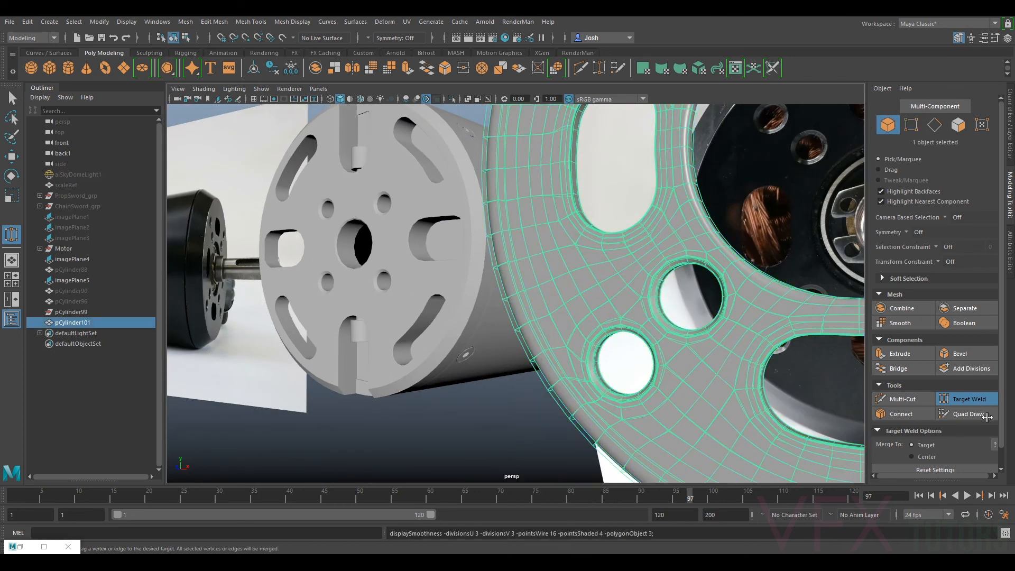
click(973, 403)
alt+drag(545, 306, 571, 313)
click(472, 409)
click(585, 394)
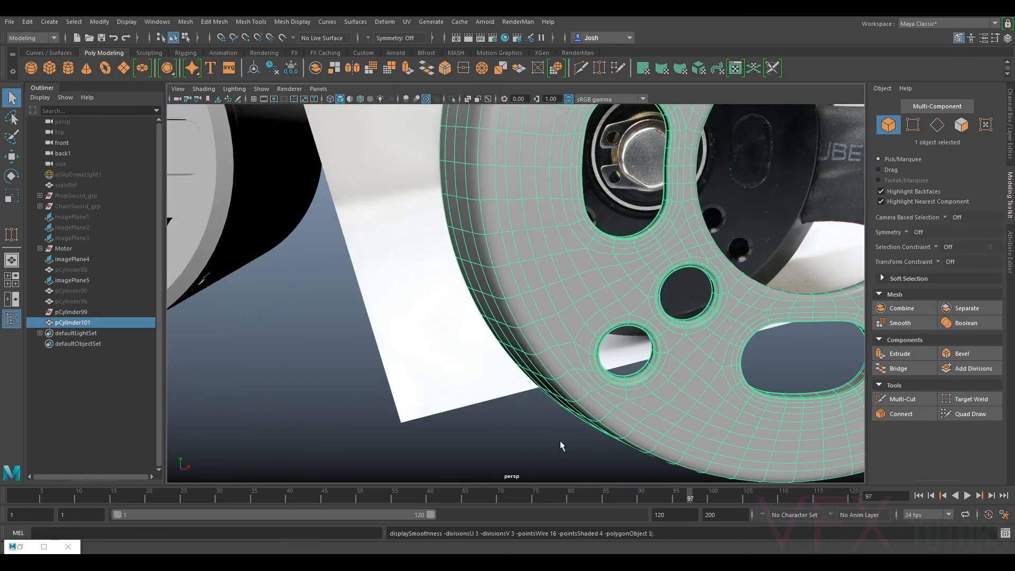
click(532, 398)
alt+drag(532, 398, 623, 385)
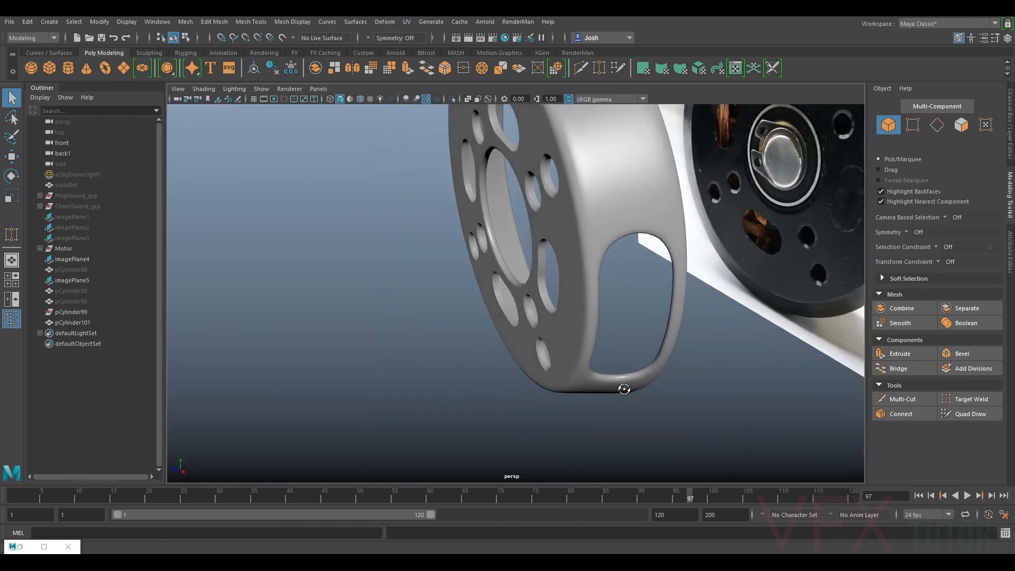
- Isolate and frame the perforated end housing, and turn off its smooth preview
click(626, 290)
key(ctrl+1)
key(f)
click(785, 272)
alt+drag(785, 272, 920, 328)
alt+middle_drag(556, 316, 632, 259)
alt+drag(577, 264, 550, 297)
click(415, 215)
key(1)
alt+drag(756, 316, 760, 288)
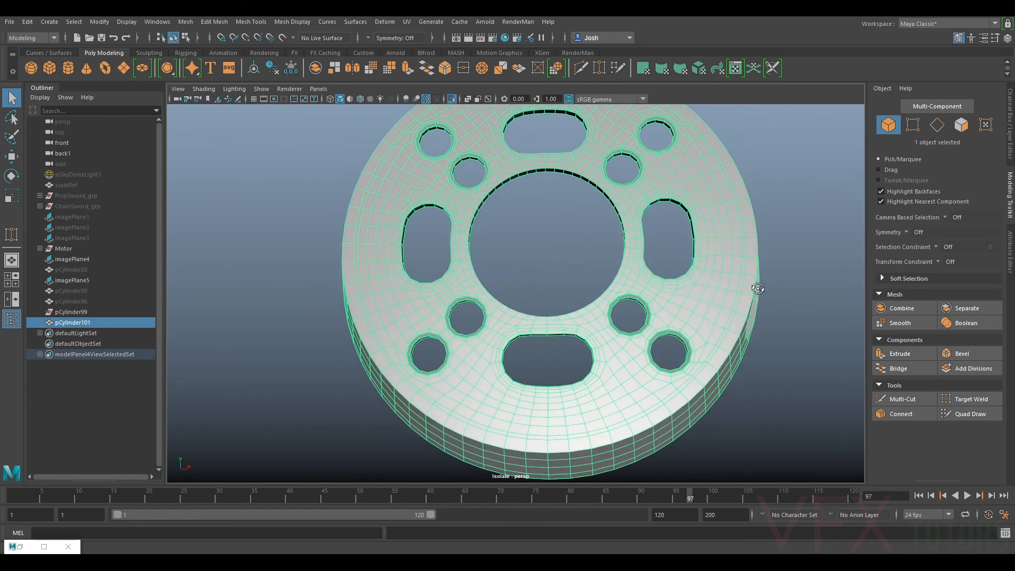
- Select the edges outlining the side window on the housing's outer wall
alt+middle_drag(760, 288, 707, 203)
alt+right_drag(701, 196, 676, 280)
alt+drag(675, 281, 555, 262)
right_drag(555, 262, 555, 231)
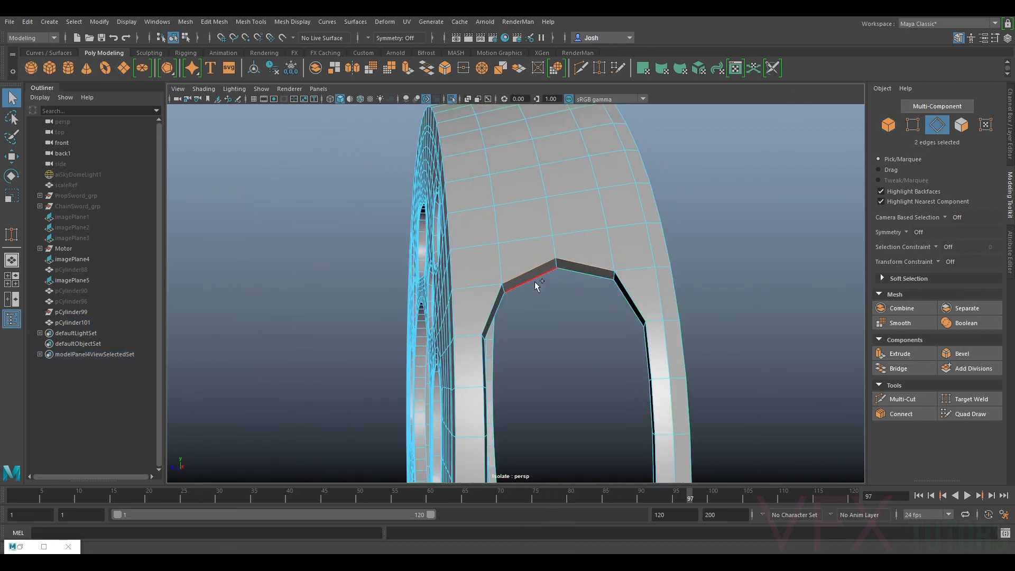
shift+double_click(487, 302)
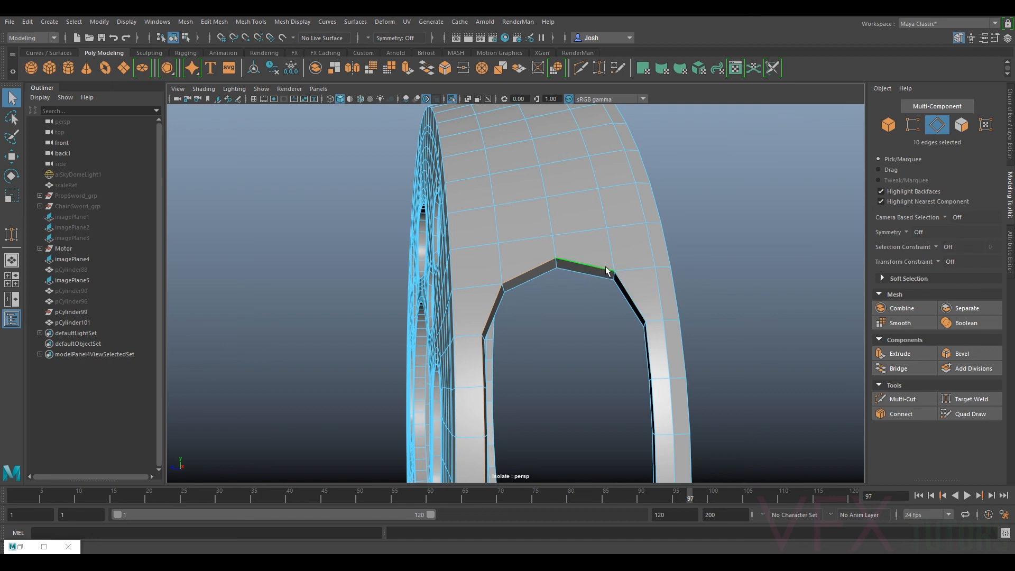
alt+drag(620, 281, 617, 306)
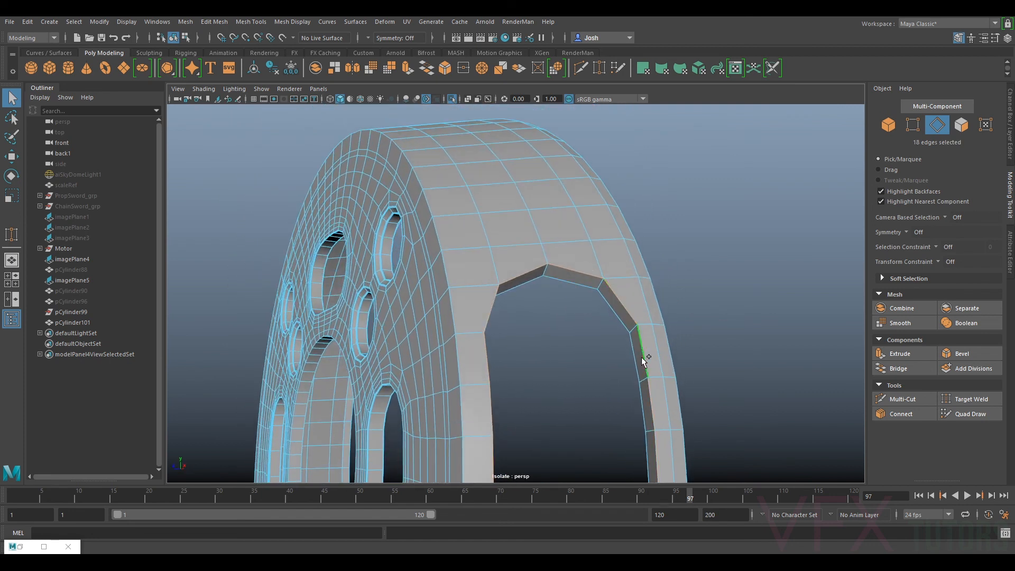
shift+double_click(652, 318)
- Add the inner-wall edges around the side window to the selection, completing both outlines of the opening
alt+drag(541, 323, 540, 262)
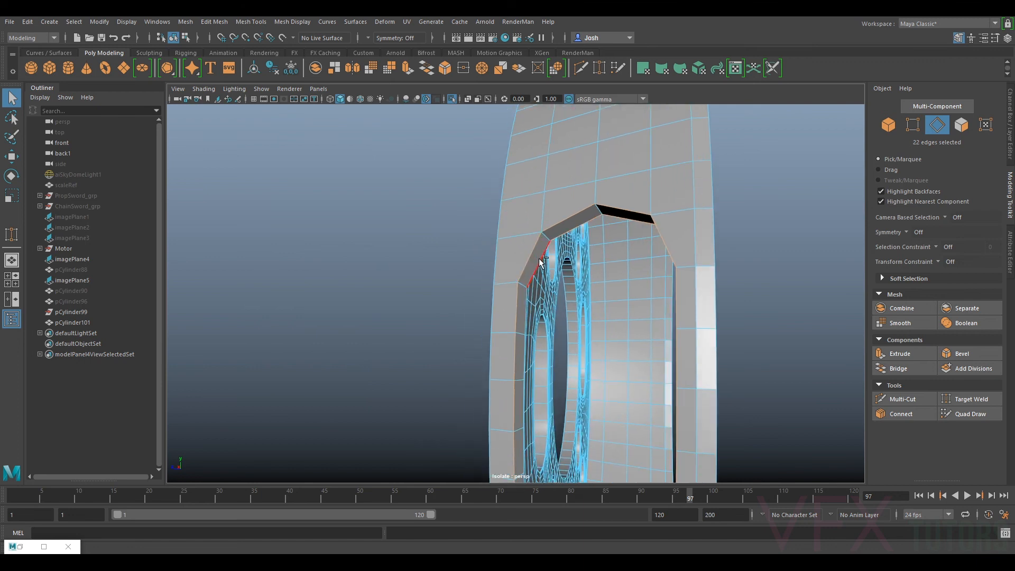
alt+drag(552, 312, 540, 341)
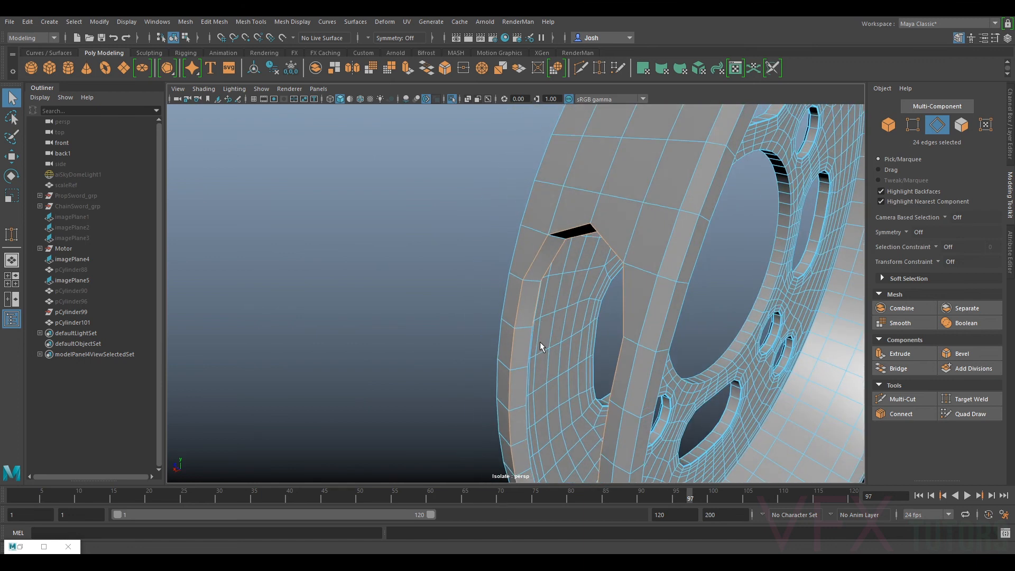
alt+middle_drag(541, 342, 537, 277)
alt+drag(538, 276, 407, 296)
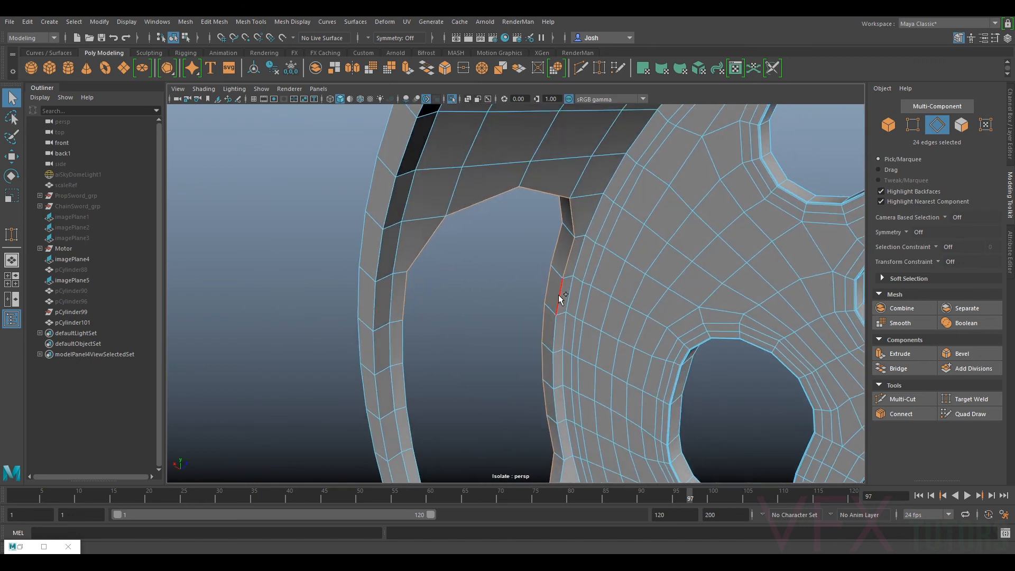
alt+middle_drag(541, 351, 623, 112)
alt+drag(644, 222, 630, 280)
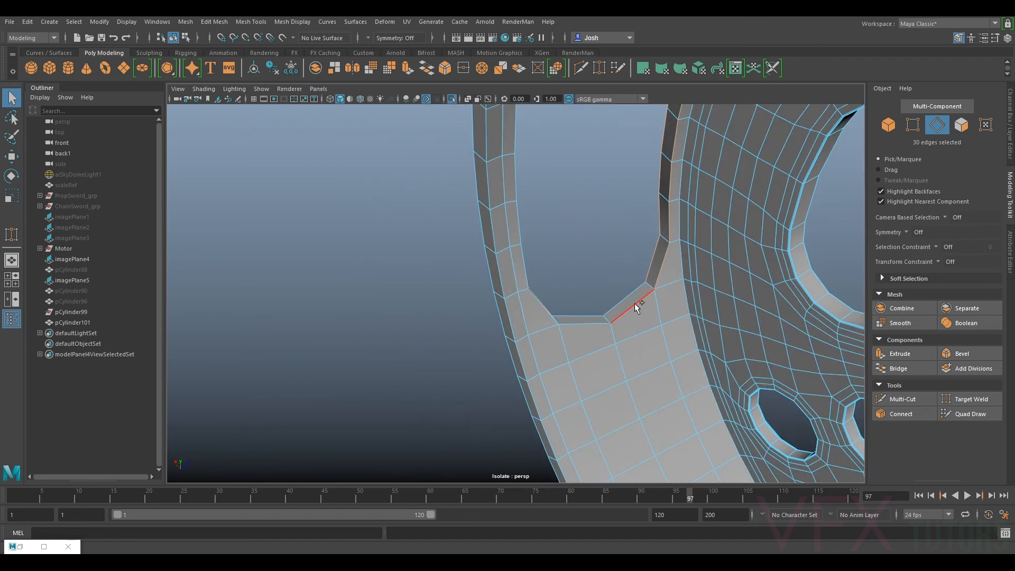
shift+click(589, 331)
alt+drag(563, 318, 527, 323)
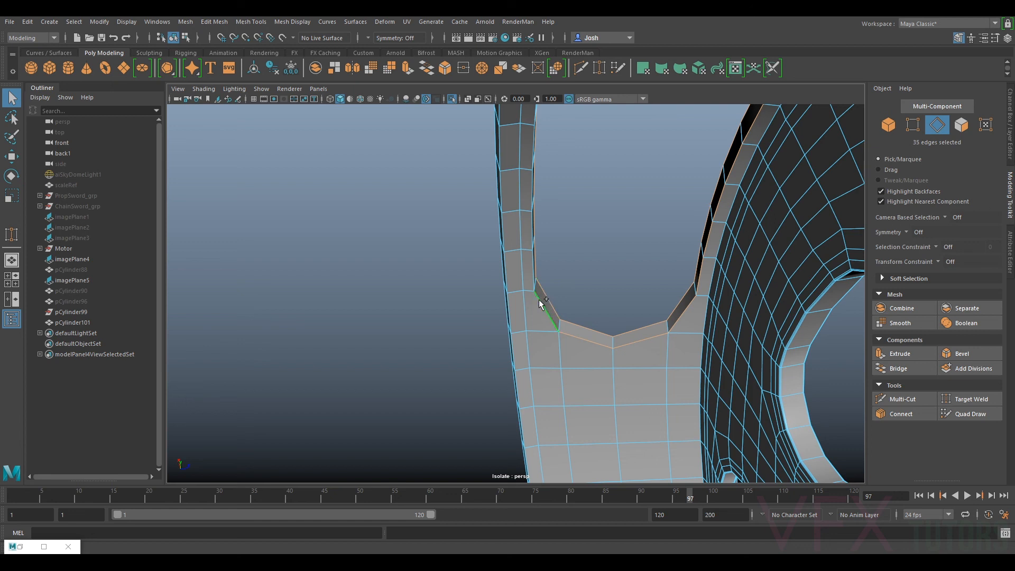
alt+drag(530, 279, 564, 260)
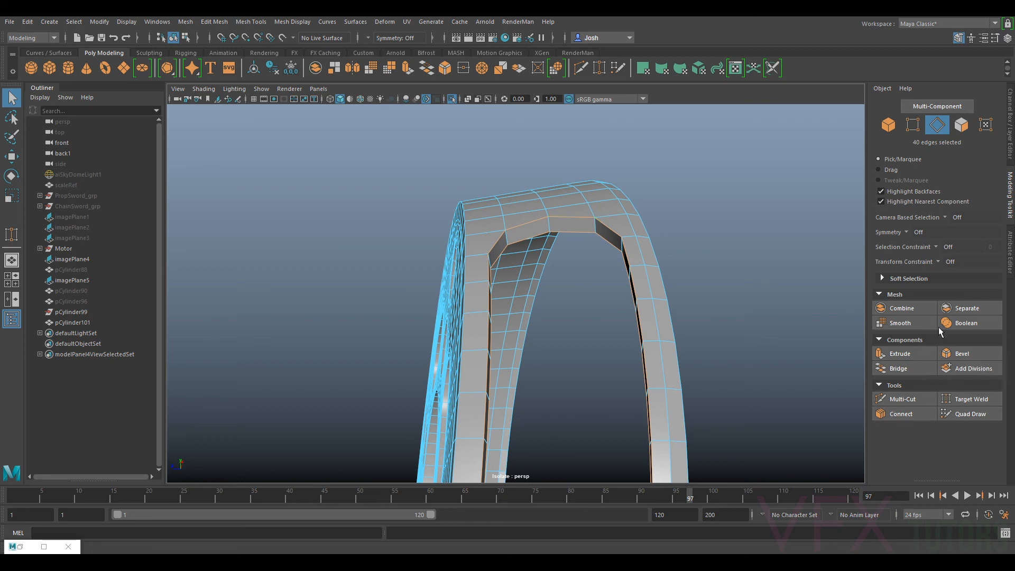
- Bevel the selected edges around the side window and return to object selection
click(968, 354)
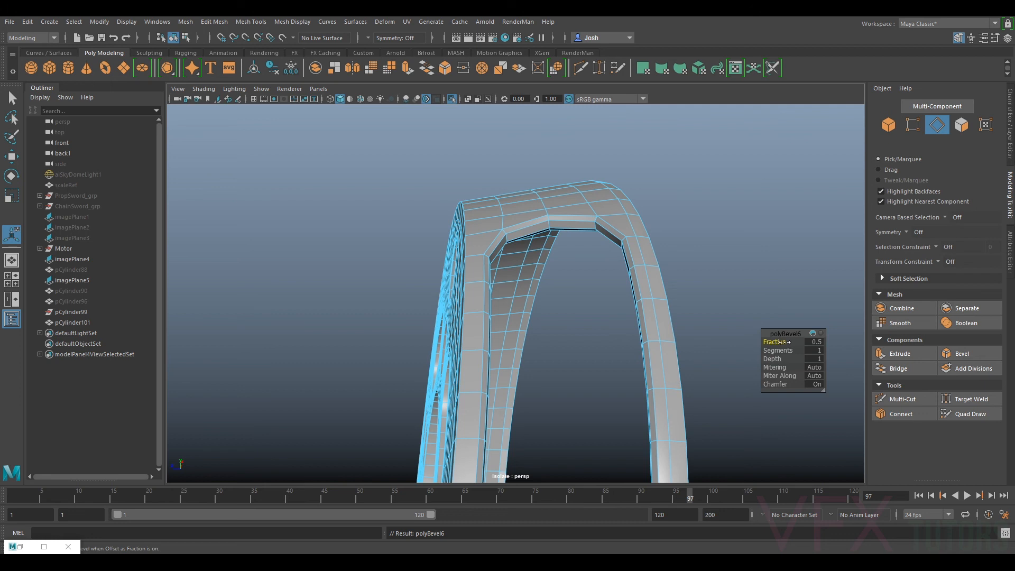
drag(779, 351, 783, 342)
alt+drag(669, 322, 614, 179)
right_drag(614, 153, 657, 136)
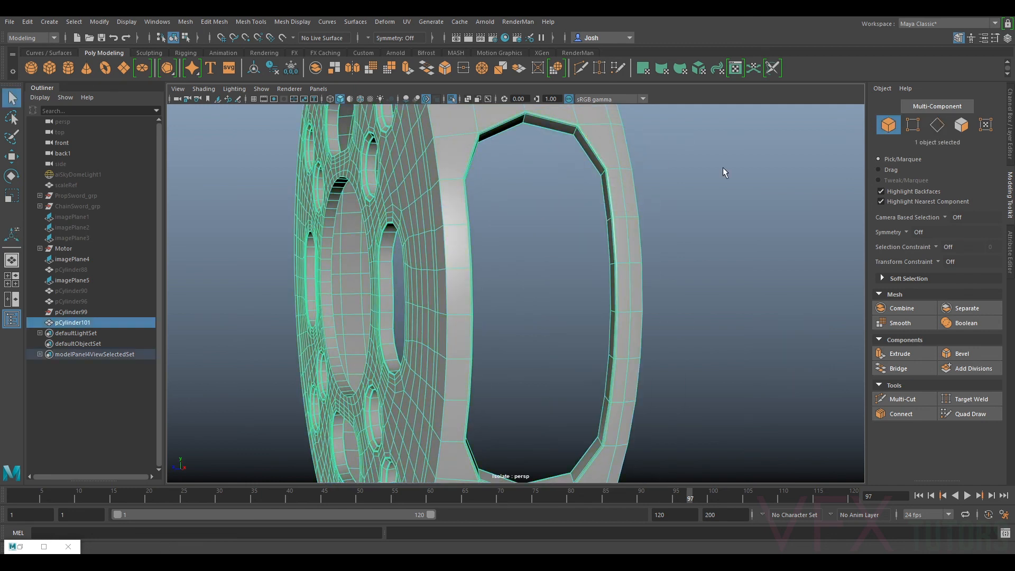
- Turn on smooth preview for the housing and inspect the beveled side window from several angles
click(725, 172)
scroll(568, 190, down, 5)
click(561, 191)
key(3)
click(694, 203)
alt+drag(694, 202, 609, 216)
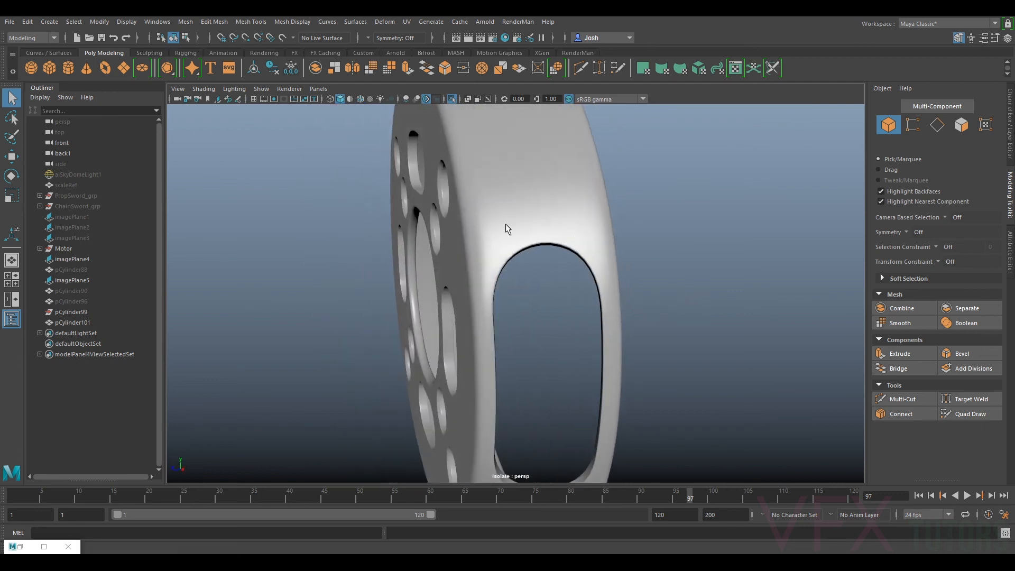
alt+drag(544, 214, 586, 328)
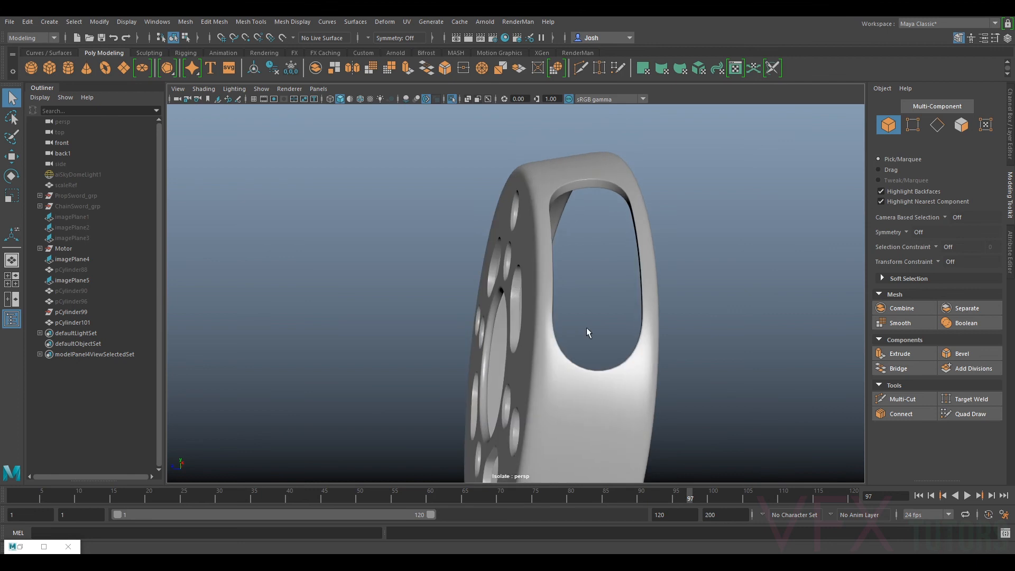
alt+drag(620, 376, 657, 227)
- Select the edge loop just inside the front face's outer rim on the unsmoothed housing and scale it slightly outward
click(507, 223)
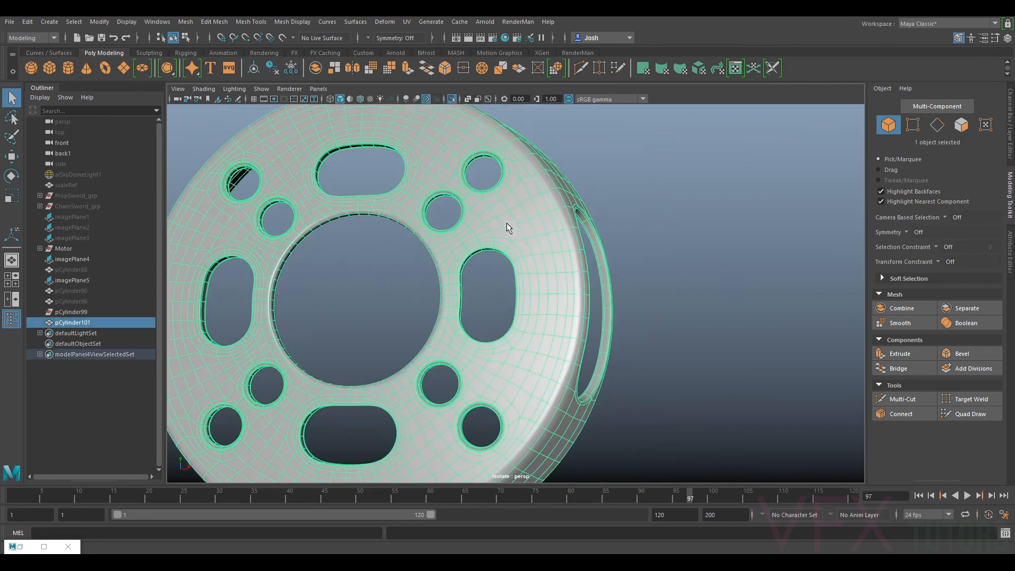
alt+drag(522, 221, 570, 233)
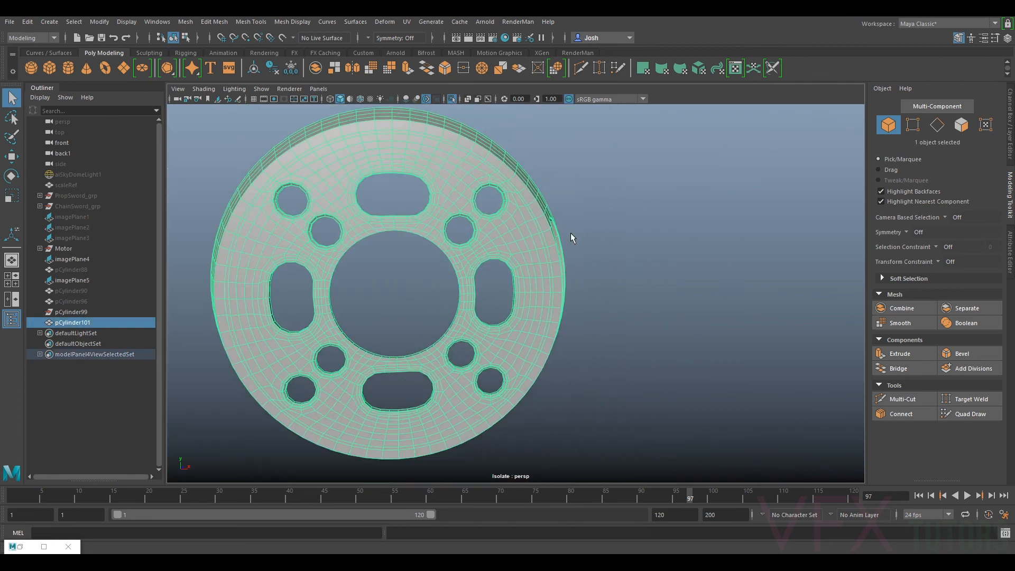
alt+middle_drag(510, 229, 521, 308)
scroll(534, 305, up, 4)
alt+drag(533, 305, 525, 282)
right_drag(524, 282, 533, 263)
double_click(535, 273)
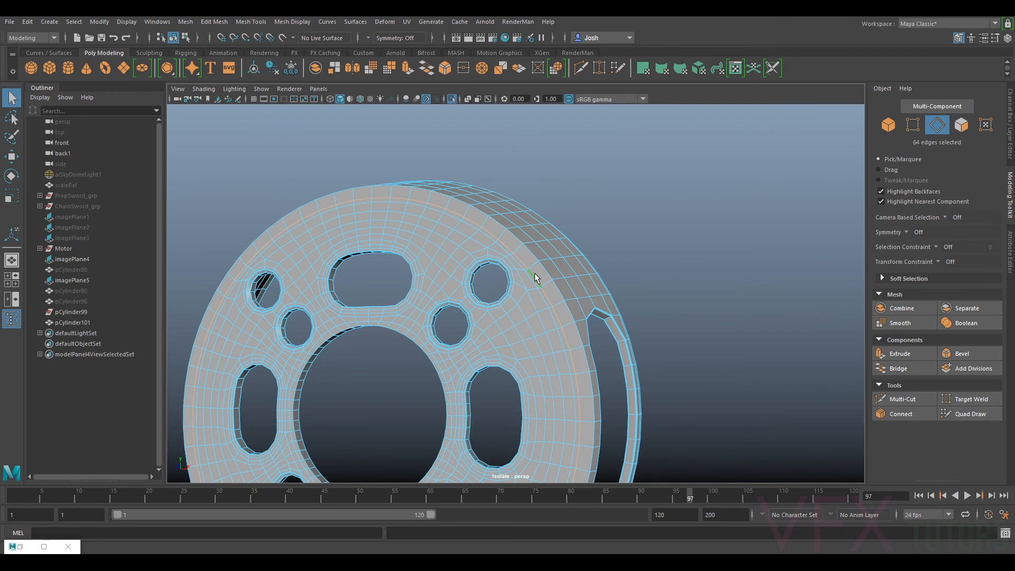
key(r)
alt+drag(475, 317, 458, 309)
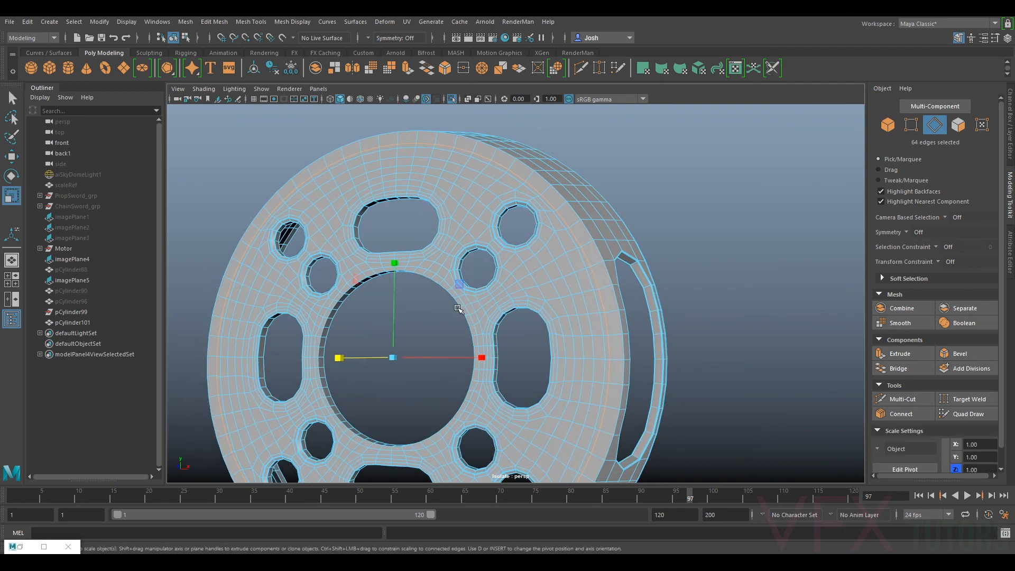
drag(394, 359, 394, 361)
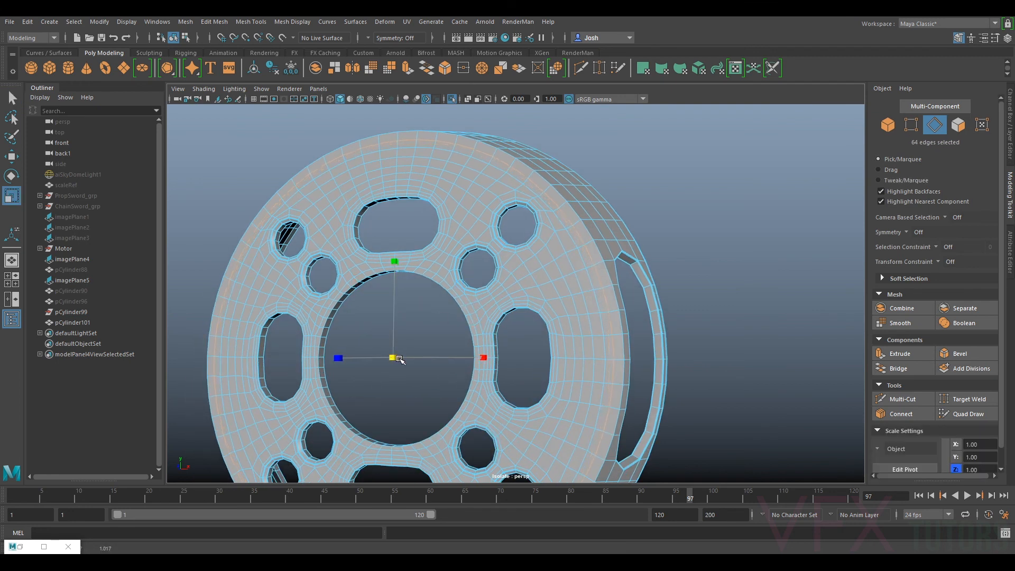
- Try a bevel on the housing's front outer rim loop, undo it, and return to object selection
alt+drag(460, 328, 602, 264)
alt+middle_drag(604, 317, 624, 169)
alt+drag(710, 341, 582, 337)
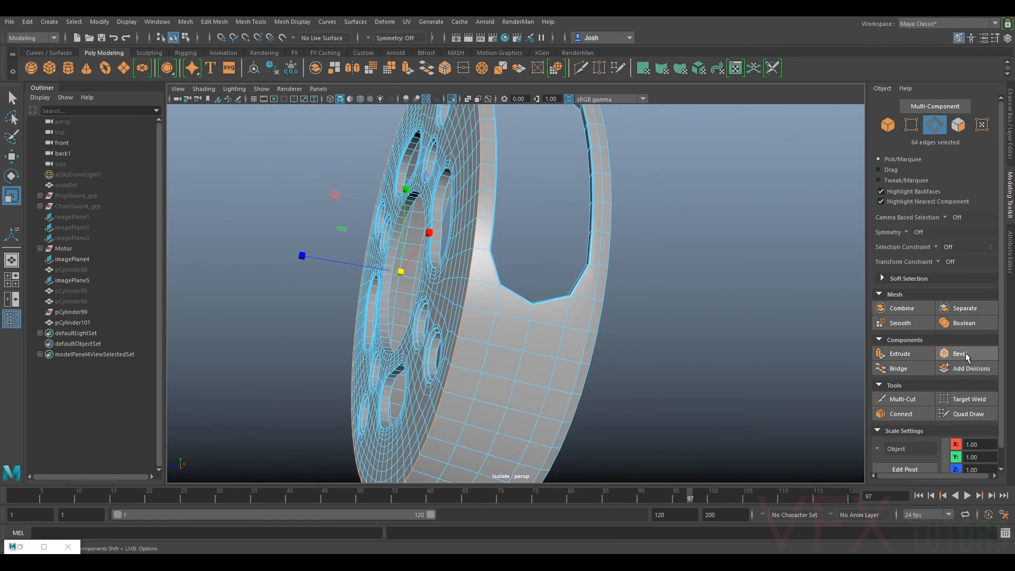
scroll(553, 297, down, 3)
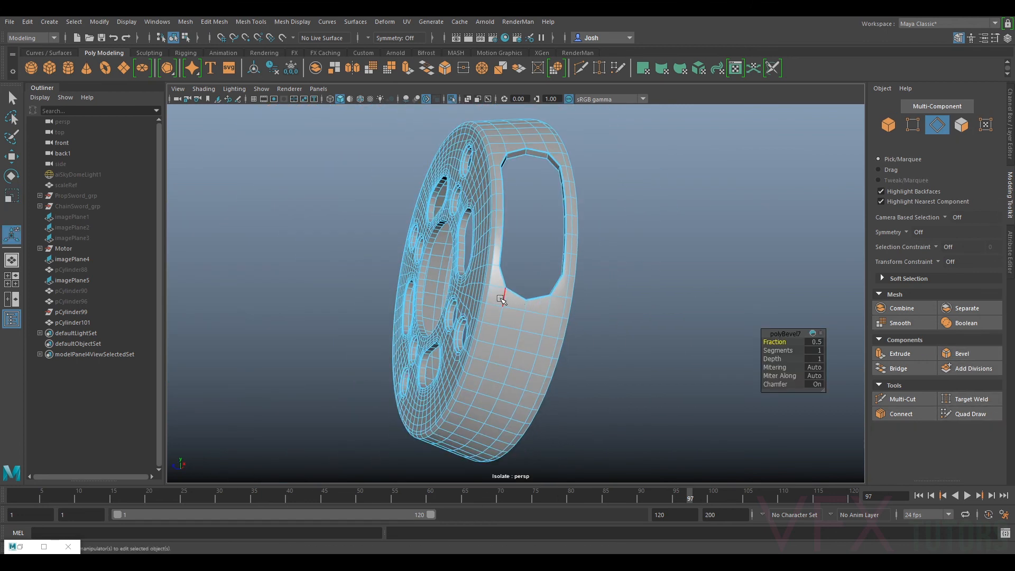
key(ctrl+z)
right_drag(509, 259, 608, 248)
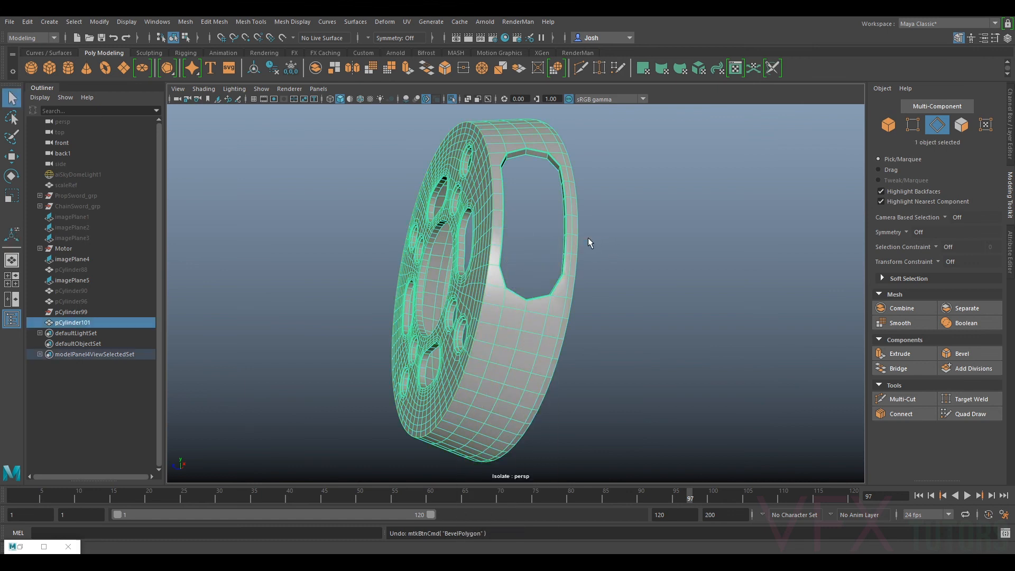
- Leave isolation and try a two-segment bevel on the housing's selected rim edges
key(ctrl+1)
alt+drag(674, 295, 698, 351)
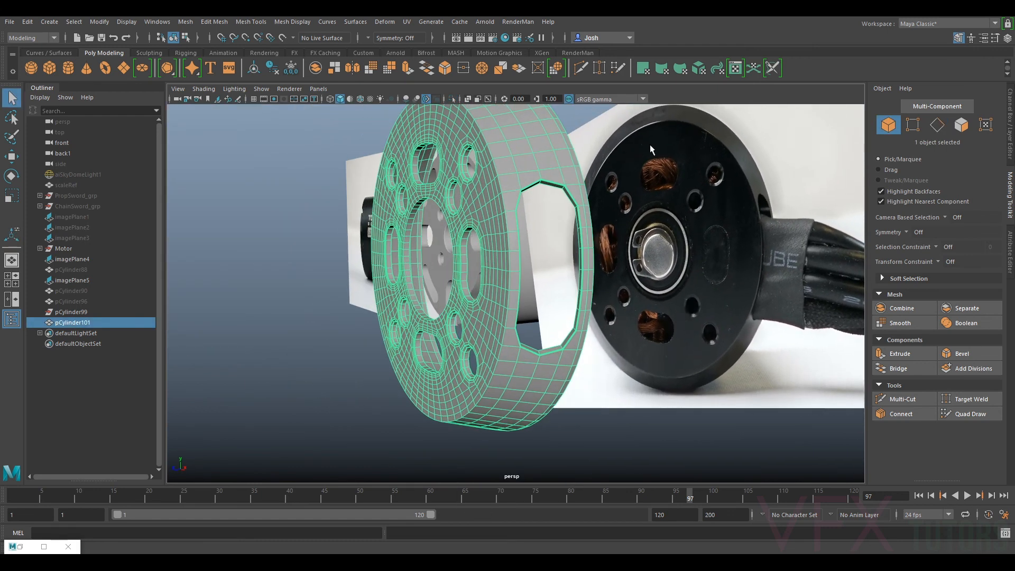
alt+drag(650, 148, 541, 256)
click(939, 126)
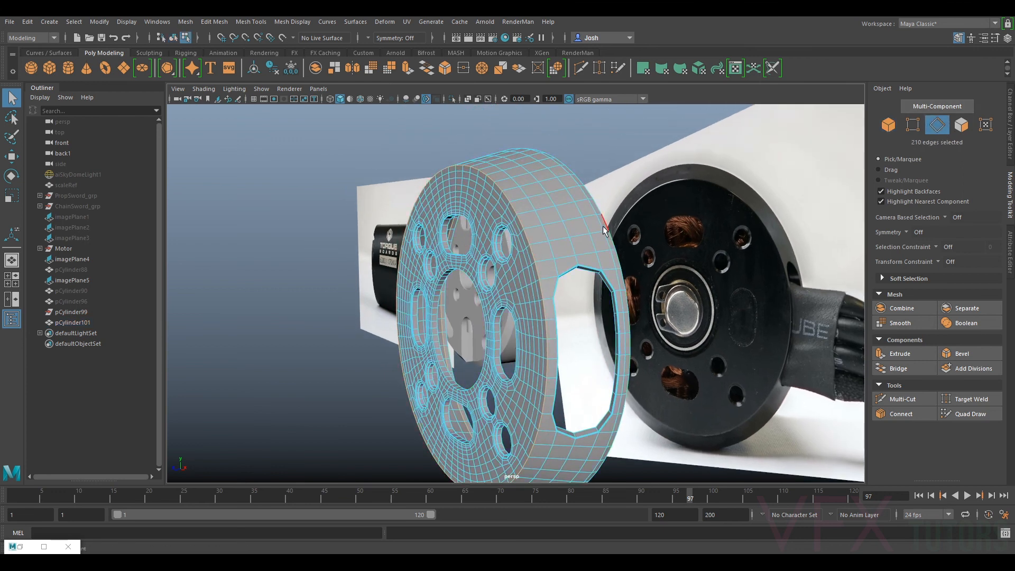
click(963, 349)
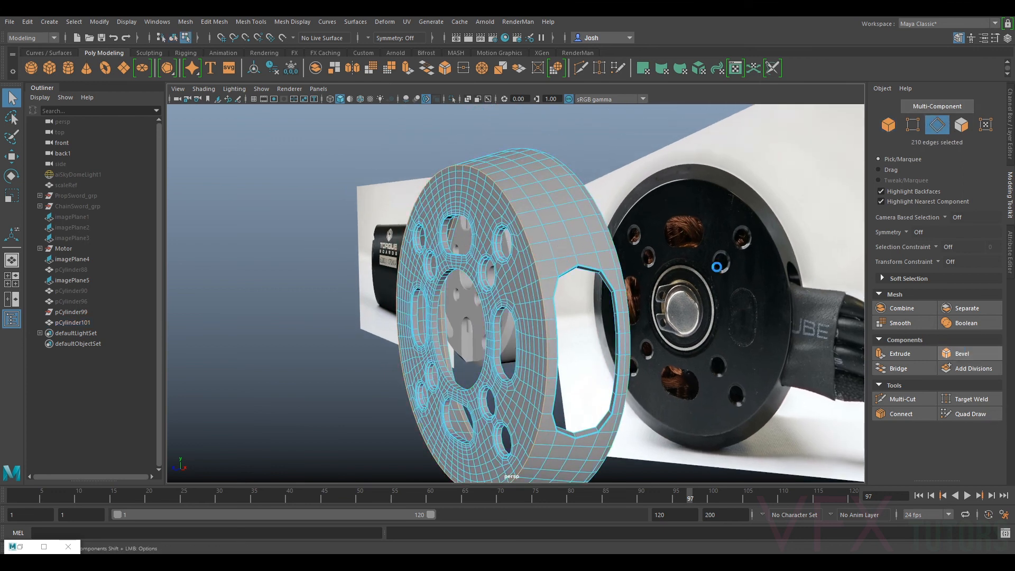
alt+right_drag(652, 269, 839, 324)
alt+drag(840, 324, 830, 345)
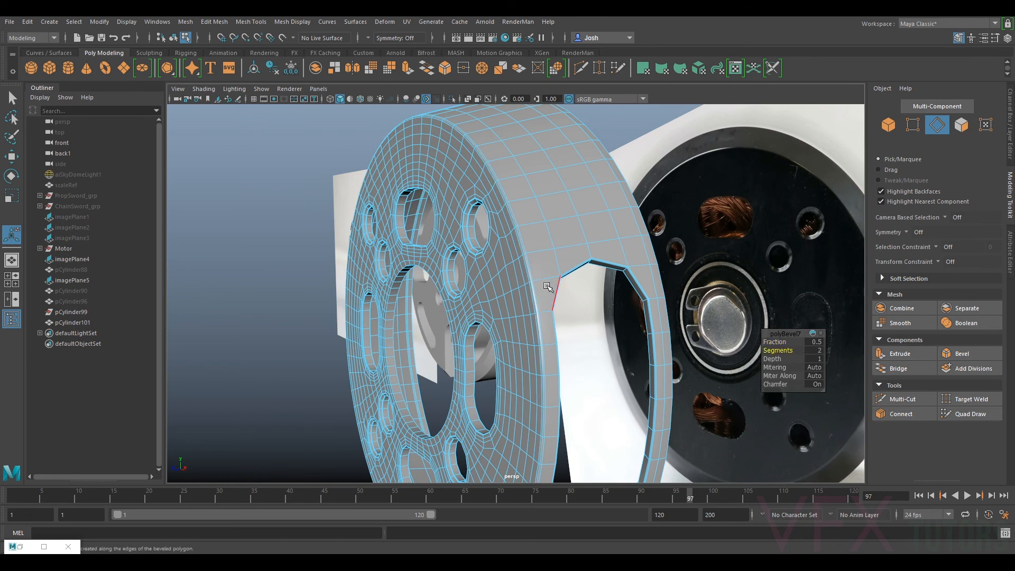
- Turn on smooth preview for the housing and inspect its beveled rim against the reference image
scroll(550, 250, down, 3)
right_drag(538, 249, 595, 151)
click(595, 151)
click(506, 226)
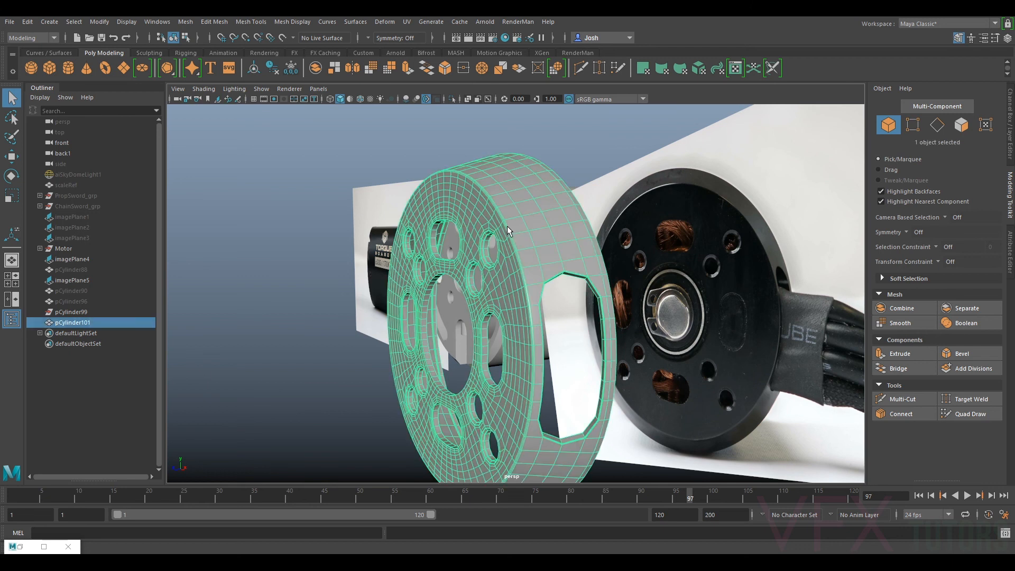
click(280, 242)
alt+drag(327, 256, 565, 242)
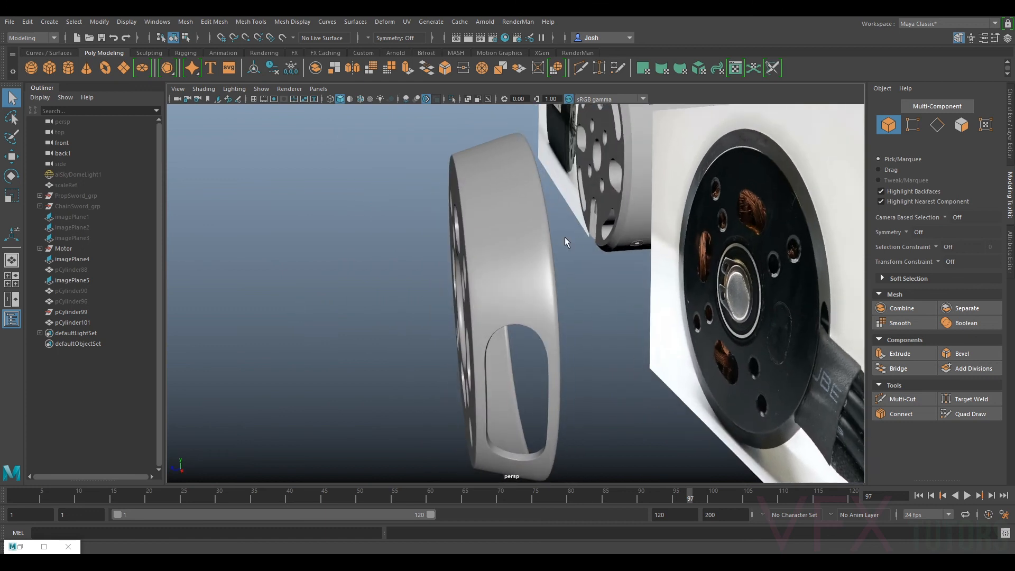
- Select the edge loops along the housing's open back rim, with smooth preview off
alt+drag(566, 291, 554, 208)
click(507, 218)
right_drag(553, 208, 559, 190)
double_click(554, 201)
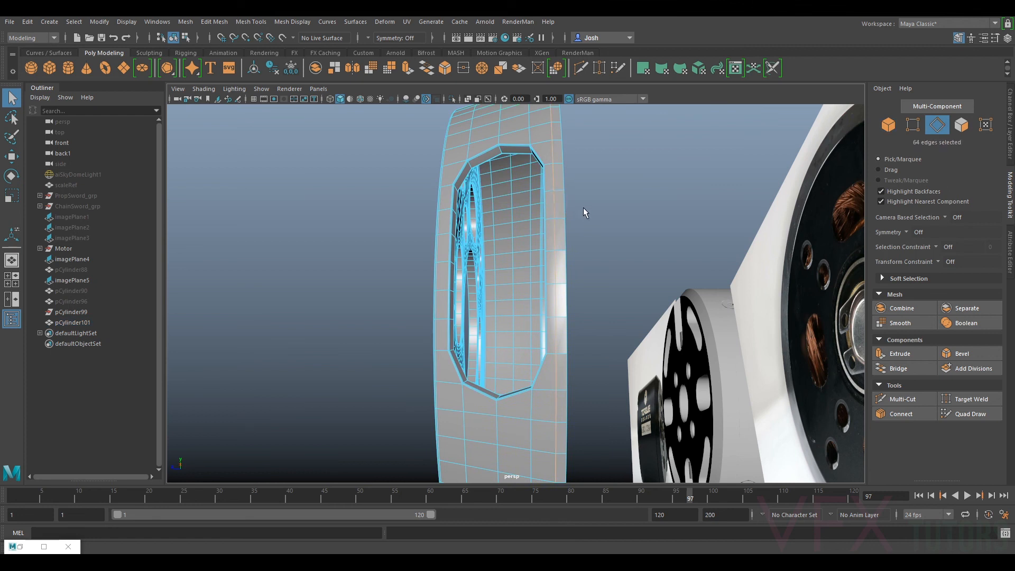
alt+drag(583, 207, 560, 231)
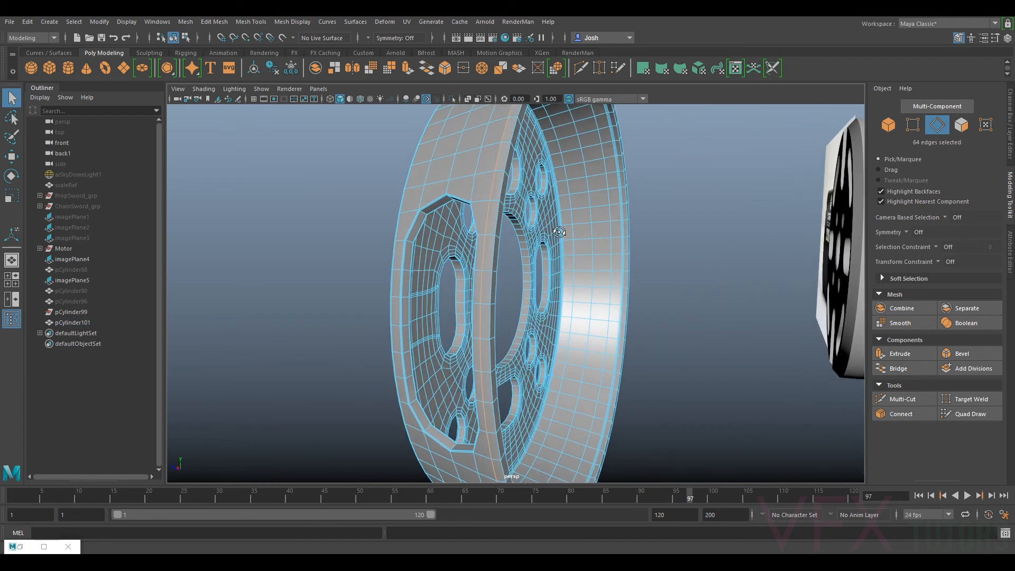
shift+double_click(495, 288)
alt+drag(663, 276, 562, 273)
scroll(439, 341, up, 5)
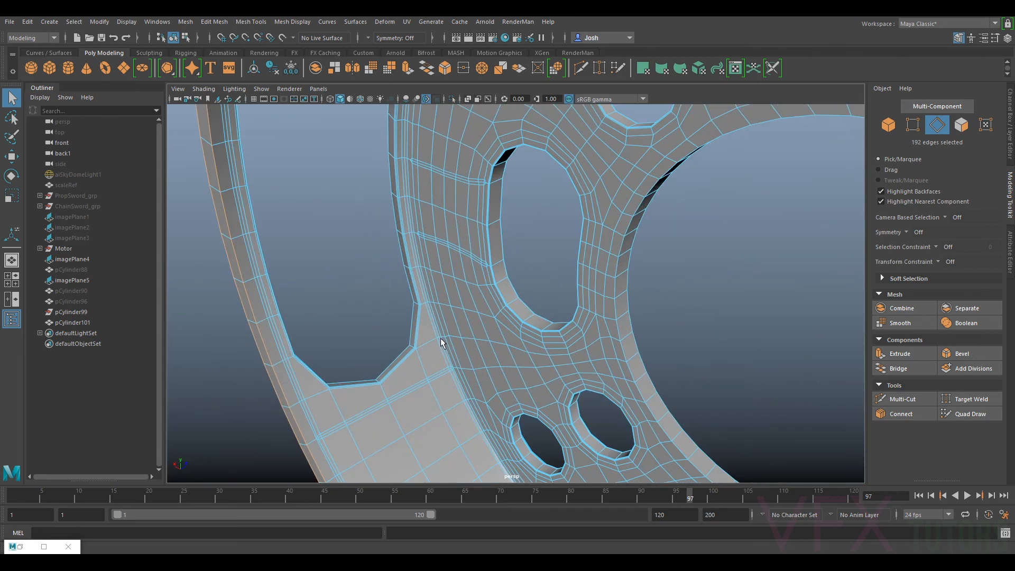
- Undo the recent edits back to the isolated housing with its front outer rim loop selected
alt+middle_drag(441, 338, 571, 293)
alt+drag(571, 288, 555, 343)
key(ctrl+z)
key(ctrl+z)
key(ctrl+z)
key(ctrl+z)
key(ctrl+z)
key(ctrl+z)
key(ctrl+z)
key(ctrl+z)
key(ctrl+z)
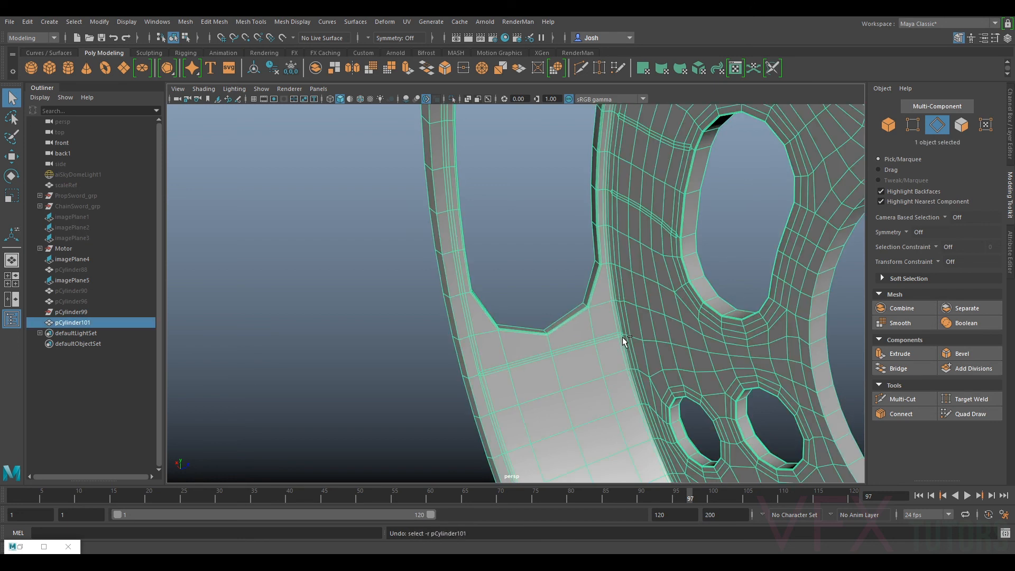
key(ctrl+z)
key(ctrl+z)
key(ctrl+z)
key(ctrl+z)
- Bevel the front outer rim loop of the isolated housing with 2 segments and a fraction of 0.2
alt+drag(623, 336, 813, 321)
alt+drag(649, 328, 576, 393)
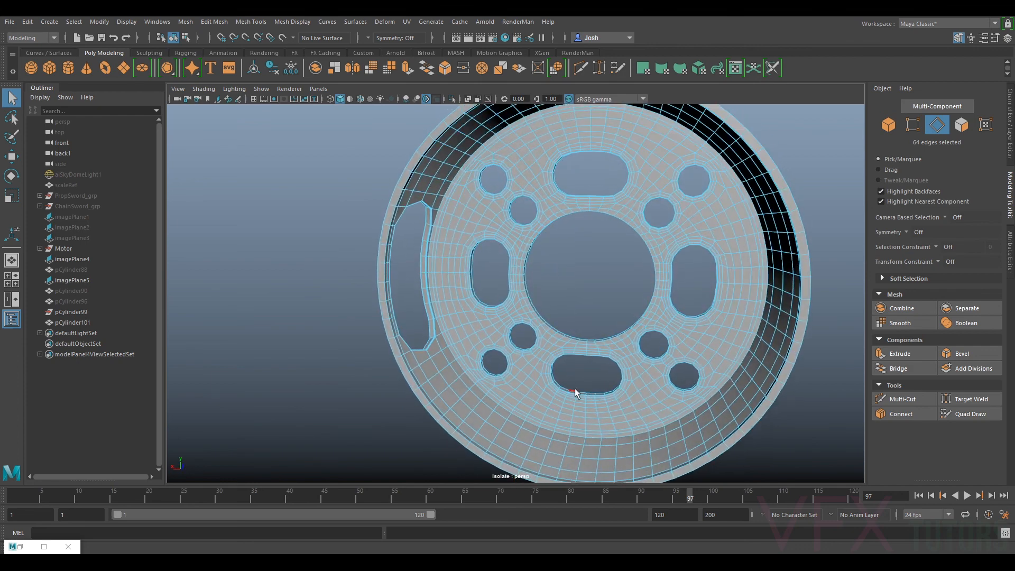
alt+drag(676, 233, 743, 239)
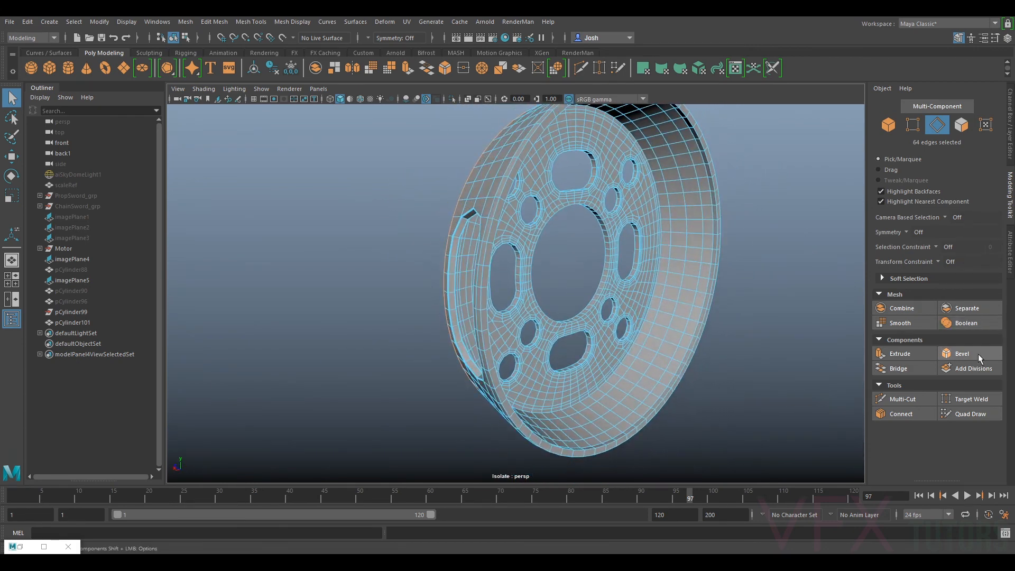
alt+drag(518, 226, 617, 220)
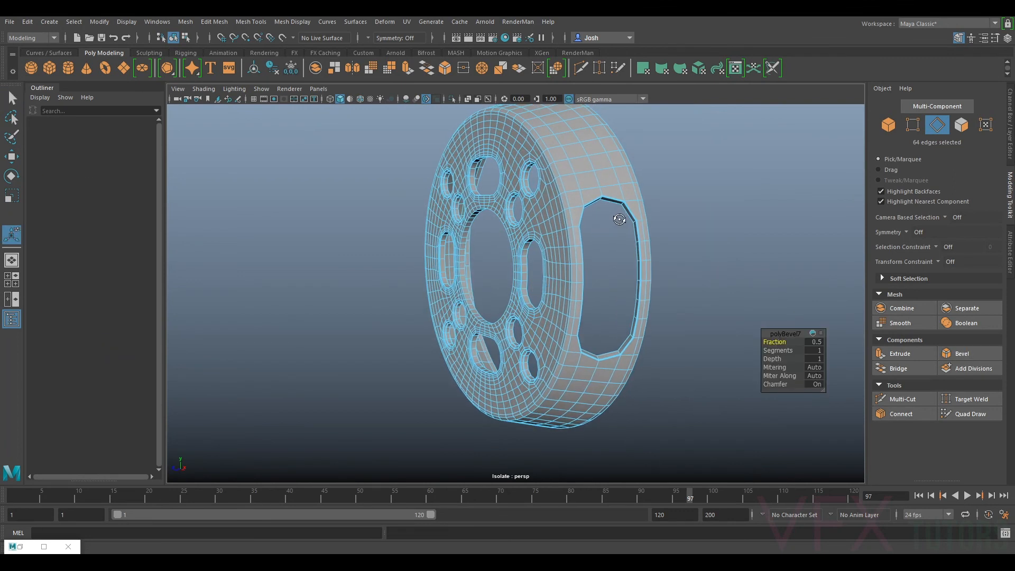
alt+right_drag(617, 220, 699, 210)
alt+drag(700, 211, 691, 229)
mouse_move(778, 350)
mouse_down()
mouse_move(788, 350)
mouse_move(775, 342)
mouse_up()
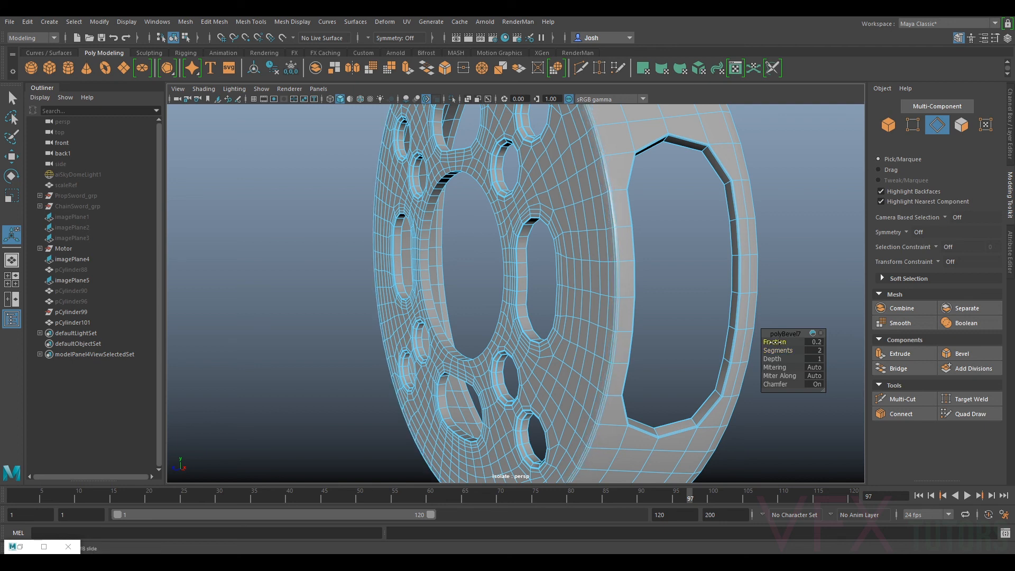
- Bevel the inner edge loop where the housing's front face meets its side wall, using 2 segments and a fraction of 0.2
alt+drag(665, 249, 477, 247)
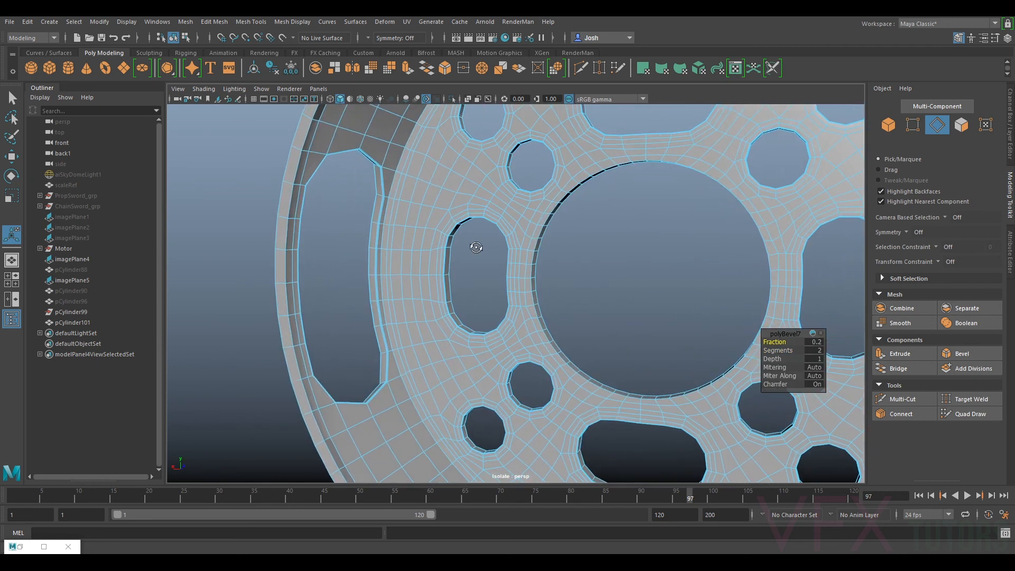
alt+middle_drag(477, 247, 556, 310)
scroll(556, 310, up, 2)
double_click(484, 258)
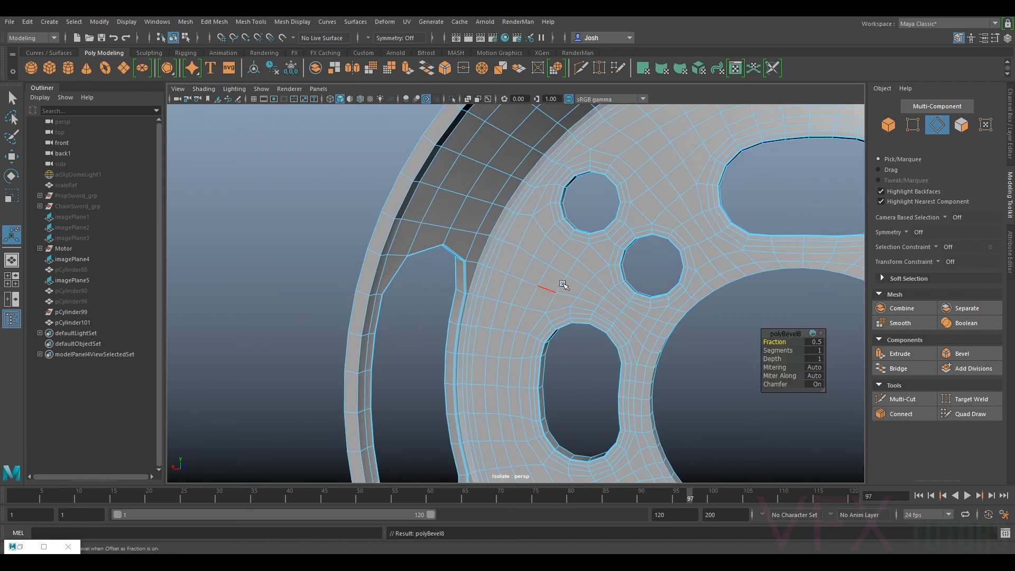
drag(777, 350, 774, 342)
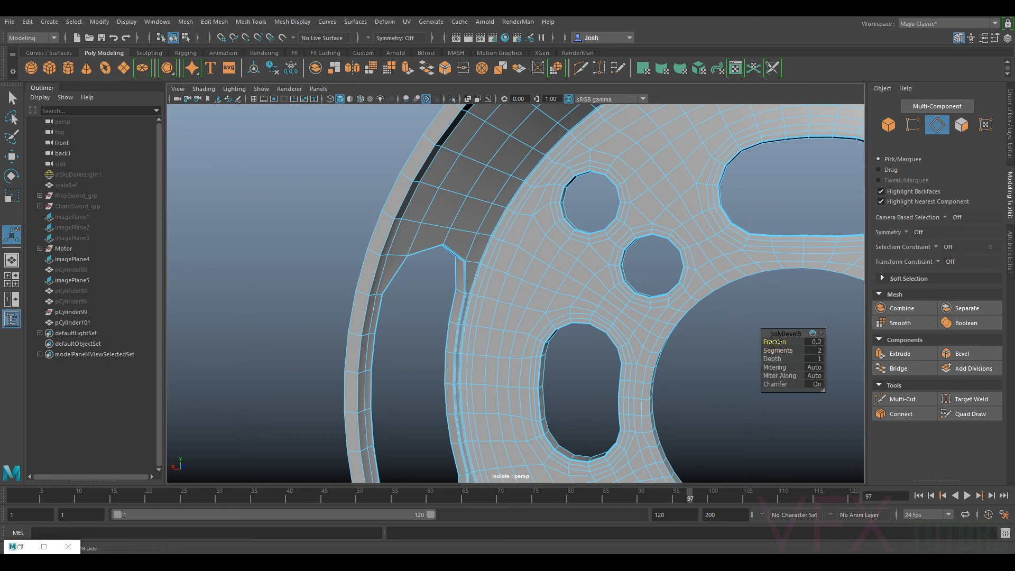
- Select the edge loops around the housing's open back rim and bevel them with 2 segments and a fraction of 0.2
alt+drag(638, 288, 639, 233)
double_click(641, 234)
shift+double_click(655, 231)
alt+drag(780, 263, 562, 227)
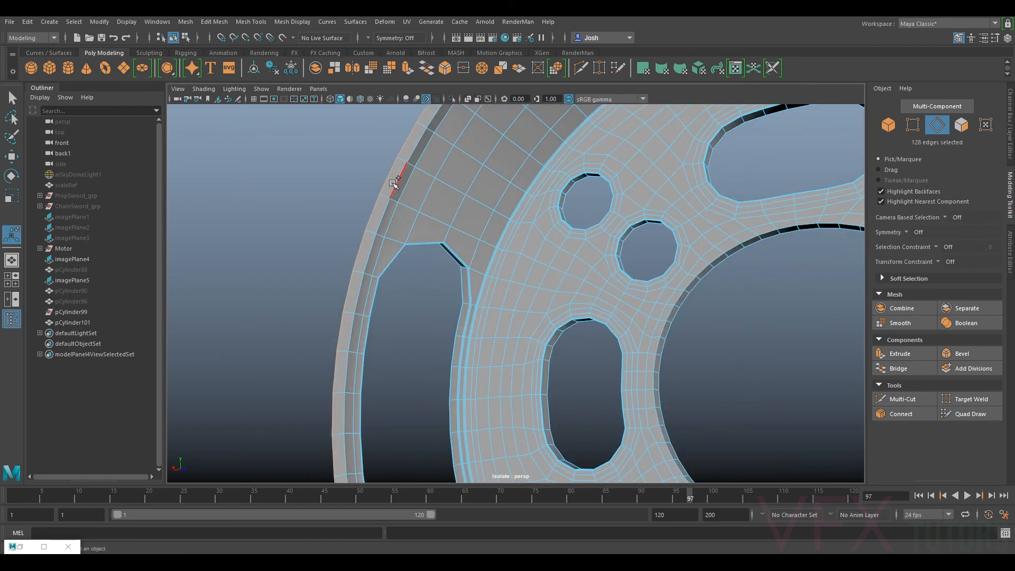
alt+drag(458, 259, 578, 249)
scroll(635, 223, down, 3)
alt+middle_drag(635, 222, 547, 212)
alt+drag(547, 212, 479, 256)
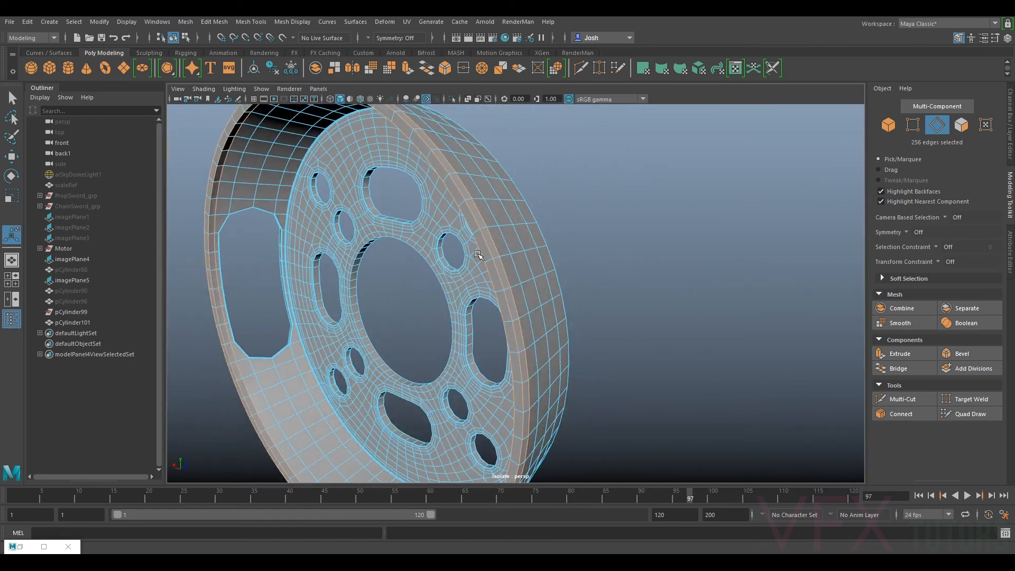
click(971, 355)
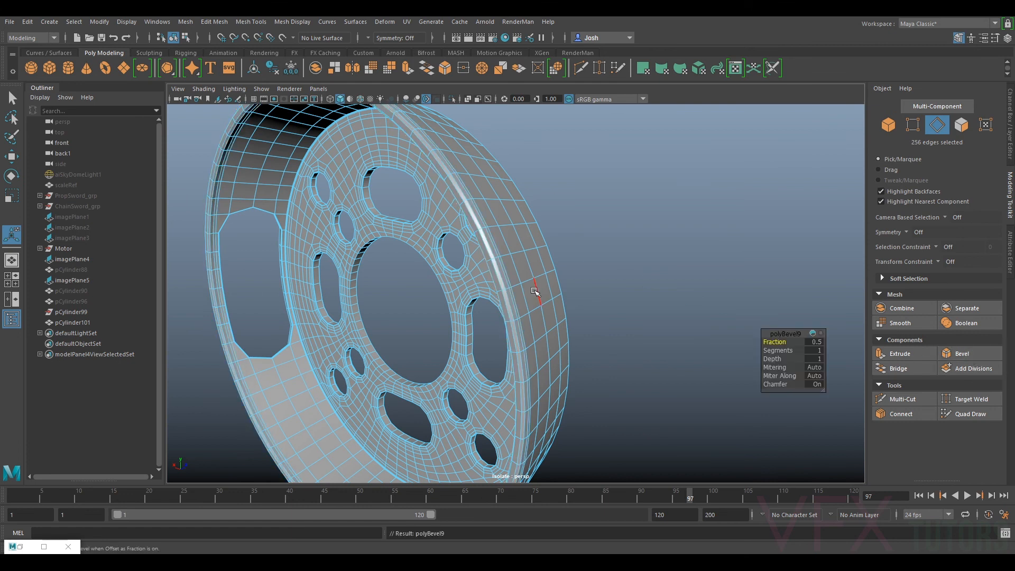
scroll(533, 290, up, 3)
alt+drag(532, 290, 483, 274)
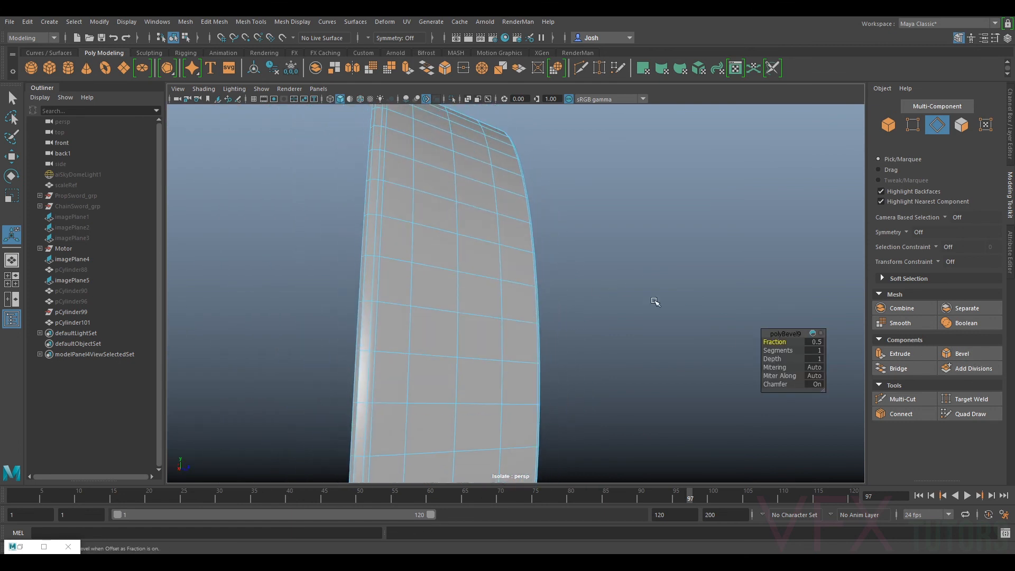
drag(788, 351, 775, 342)
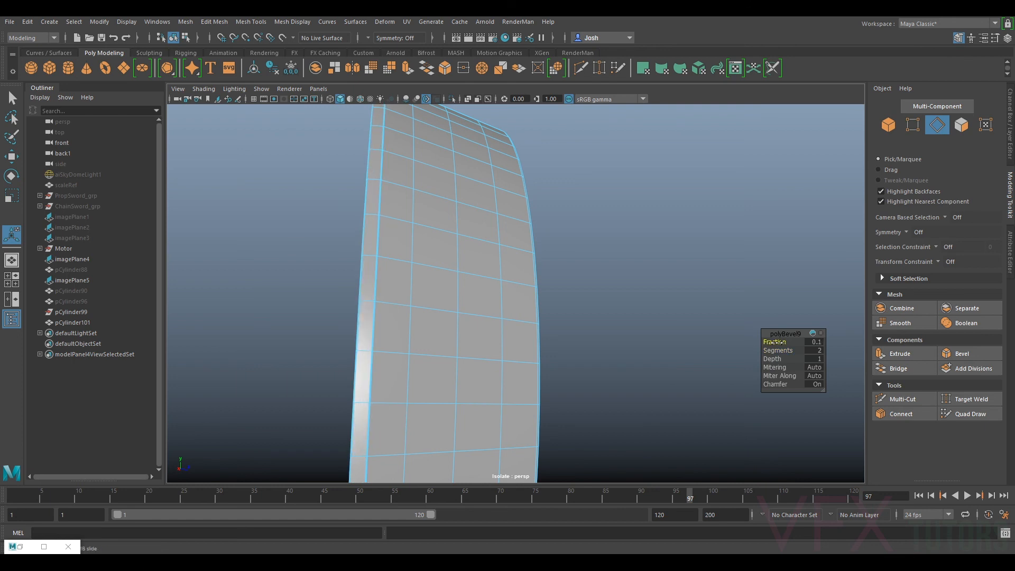
alt+drag(658, 297, 777, 344)
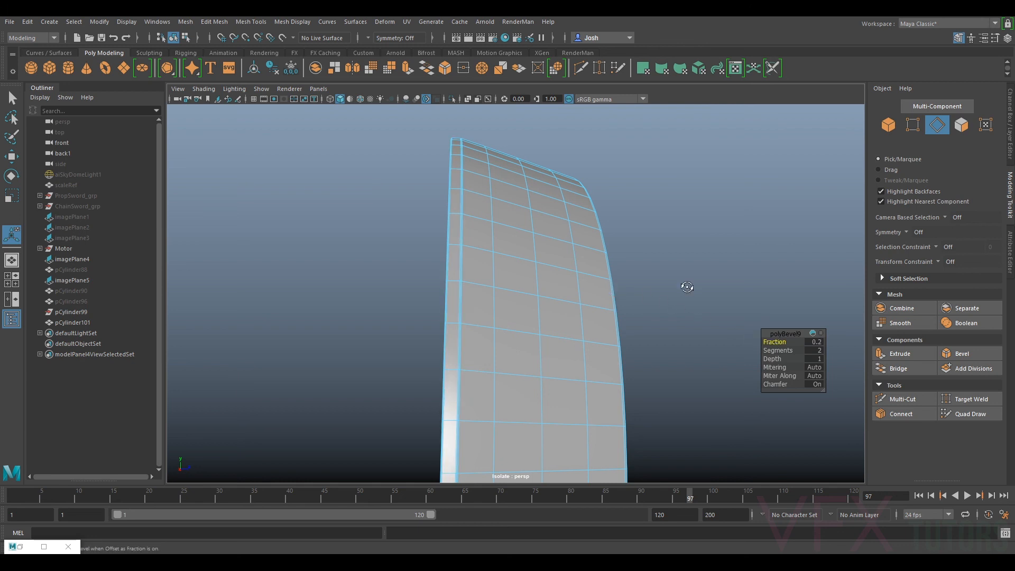
- Return to object mode and inspect the housing's front holes in smooth preview
alt+drag(687, 287, 516, 261)
right_drag(570, 223, 574, 225)
key(q)
click(369, 226)
click(412, 249)
click(328, 213)
alt+drag(328, 214, 372, 307)
alt+right_drag(372, 306, 493, 309)
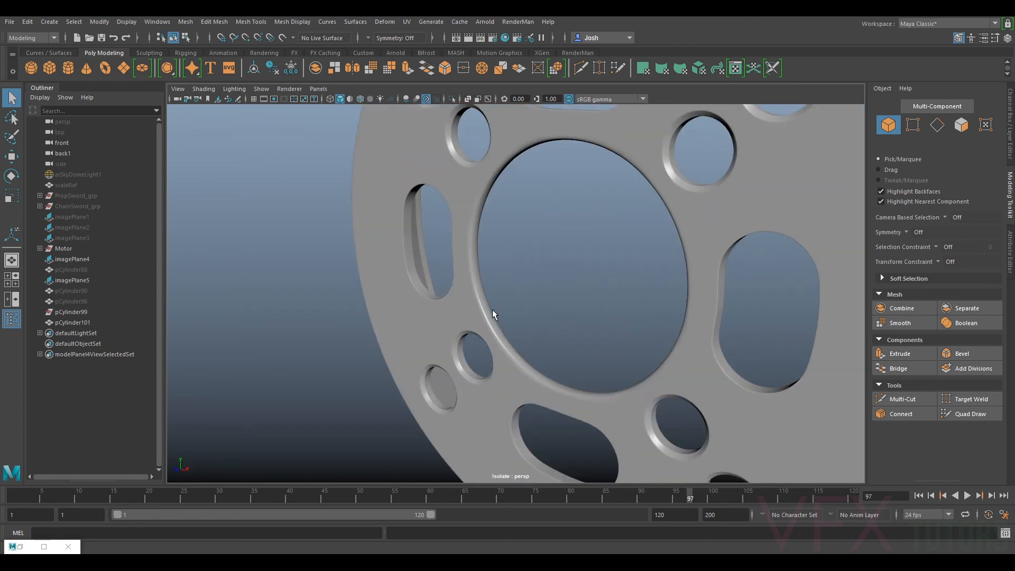
- Select the edge loops around the housing's large central hole and bevel them, adjusting the segments and fraction
click(478, 308)
scroll(481, 312, up, 6)
right_drag(455, 260, 452, 246)
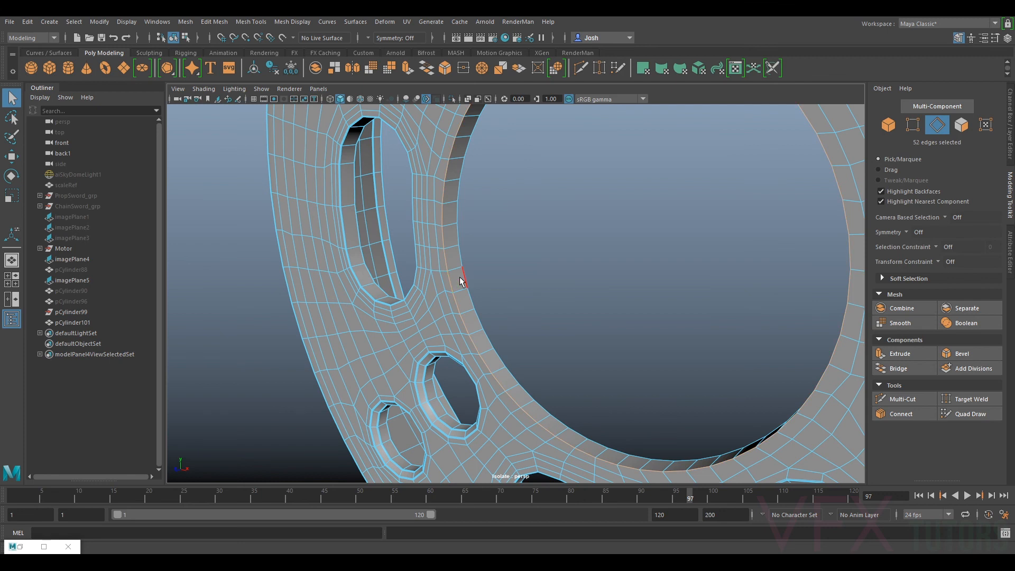
scroll(459, 286, down, 6)
alt+drag(447, 297, 494, 316)
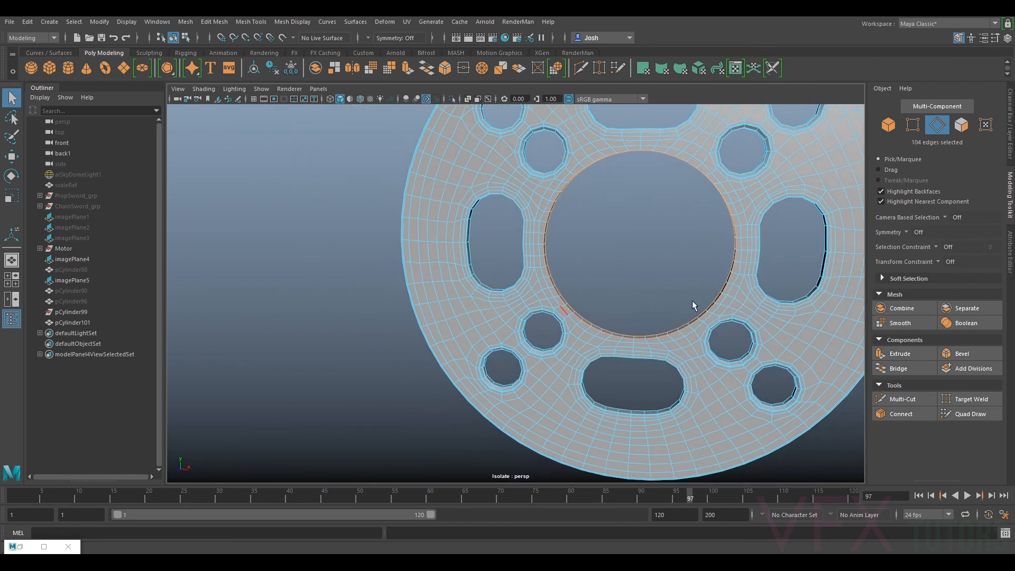
click(960, 353)
scroll(770, 281, up, 5)
alt+drag(594, 279, 659, 308)
middle_drag(790, 351, 776, 343)
- Return to object mode, turn on smooth preview and examine the housing's upper front face
right_drag(697, 286, 753, 234)
key(f)
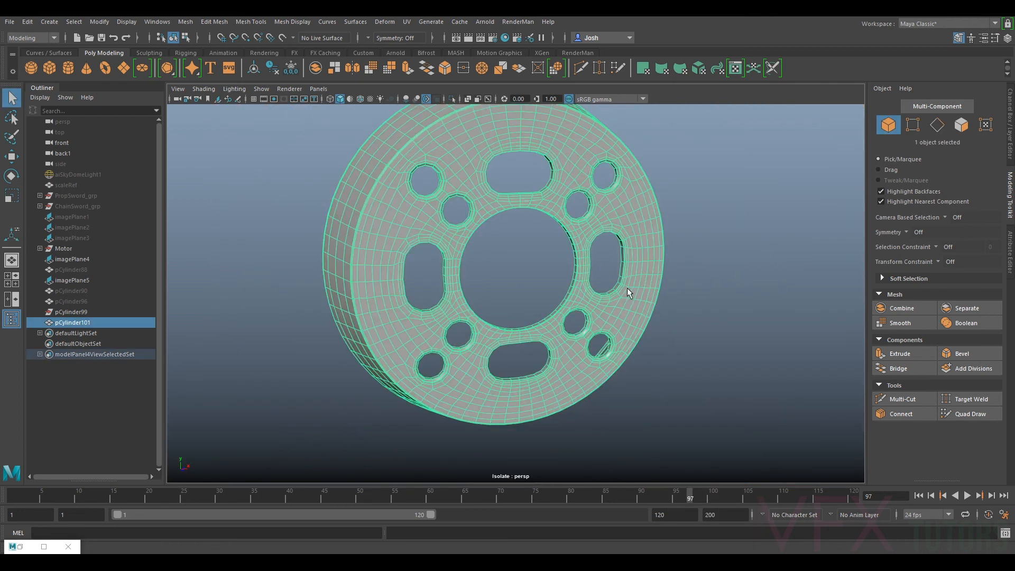
click(743, 310)
alt+drag(746, 313, 750, 379)
scroll(654, 376, up, 4)
alt+middle_drag(657, 177, 625, 356)
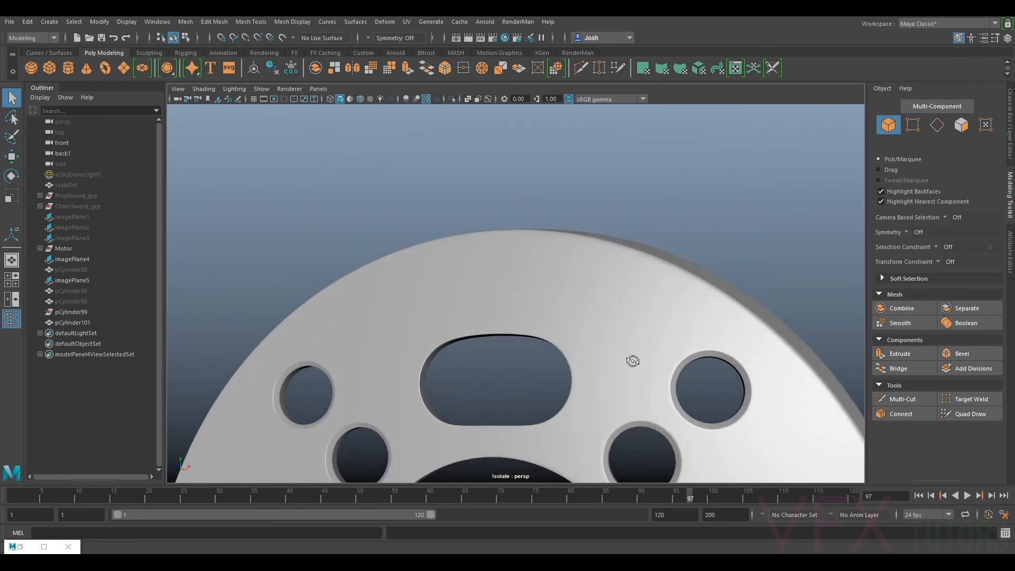
- Try moving a single vertex of the front face beside the upper slot, then return to object mode
click(621, 344)
right_drag(622, 260, 560, 277)
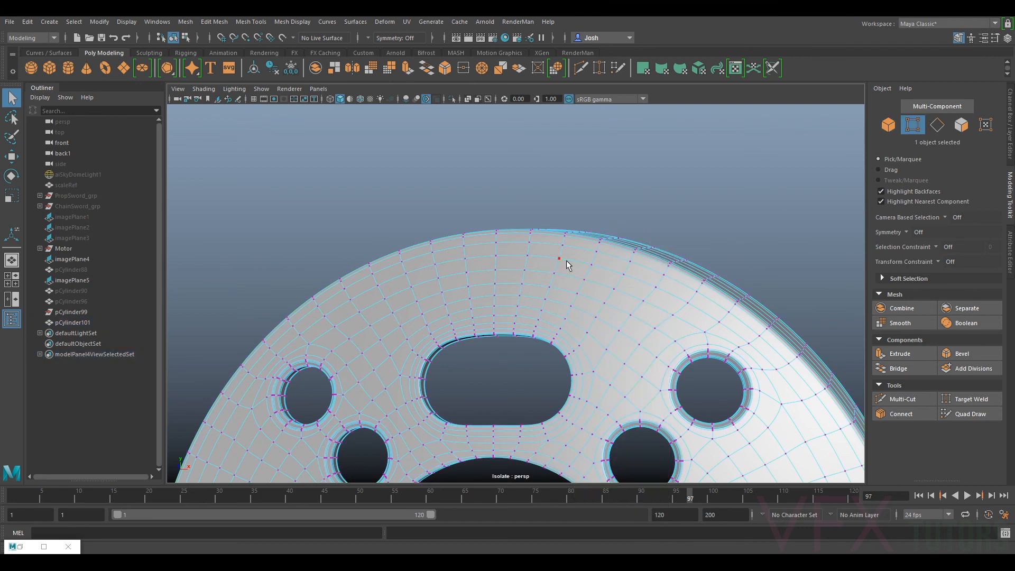
key(w)
mouse_move(640, 347)
alt+mouse_down()
mouse_move(566, 364)
mouse_move(587, 339)
alt+mouse_up()
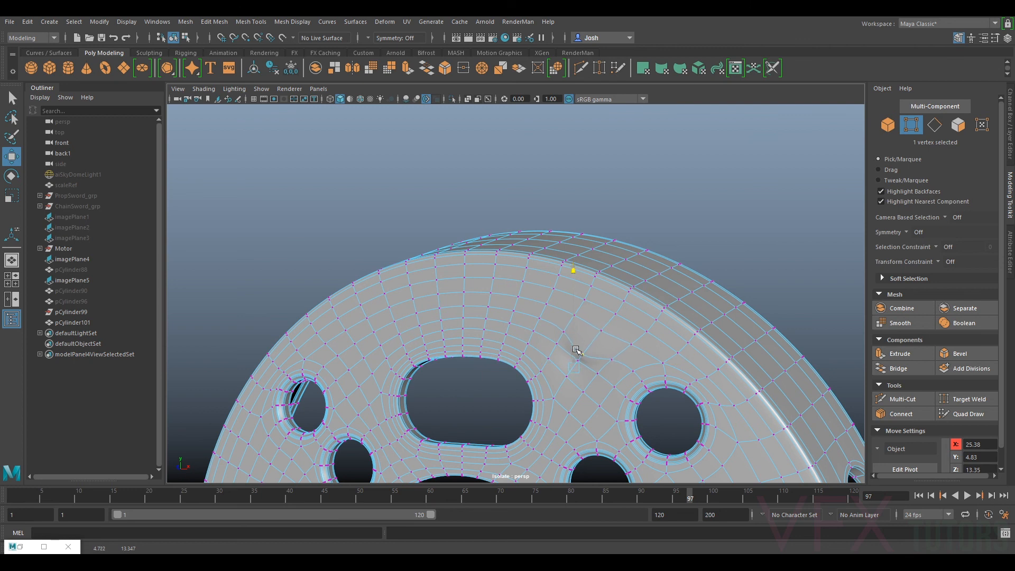
click(687, 231)
right_drag(603, 259, 680, 243)
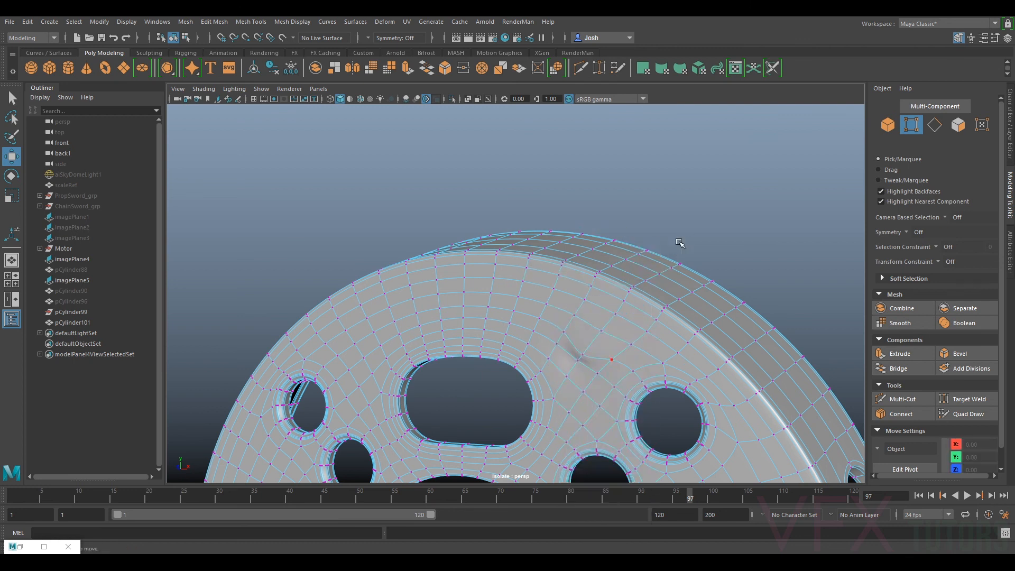
- Inspect how the moved vertex deforms the smoothed front face from several angles
alt+drag(741, 245, 609, 338)
click(632, 324)
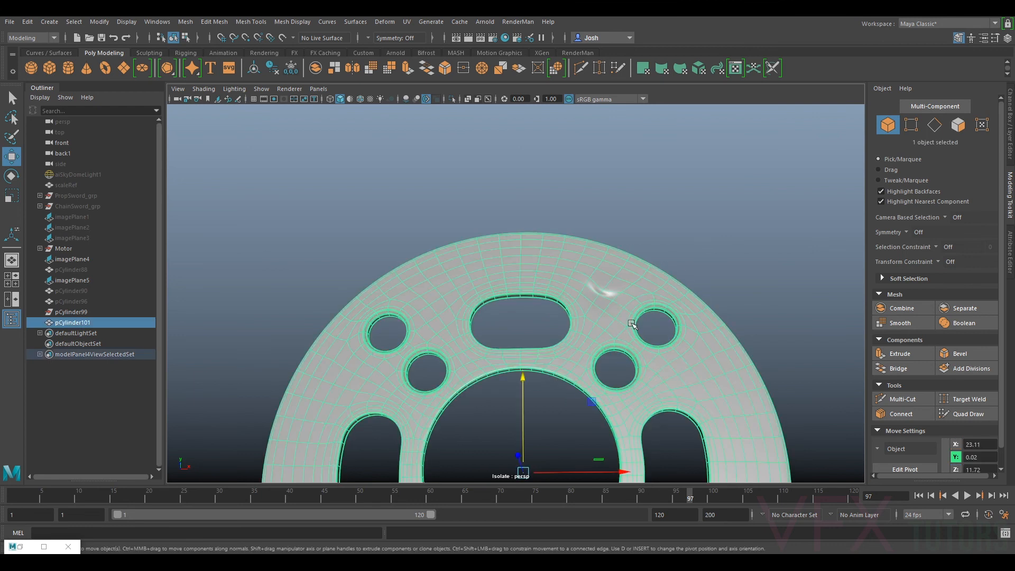
alt+drag(679, 312, 642, 343)
click(763, 241)
mouse_move(573, 358)
alt+mouse_down()
mouse_move(617, 376)
mouse_move(585, 344)
mouse_move(604, 352)
mouse_move(601, 317)
mouse_move(653, 347)
mouse_move(594, 340)
mouse_move(609, 296)
alt+mouse_up()
click(634, 274)
click(747, 231)
alt+drag(747, 231, 664, 248)
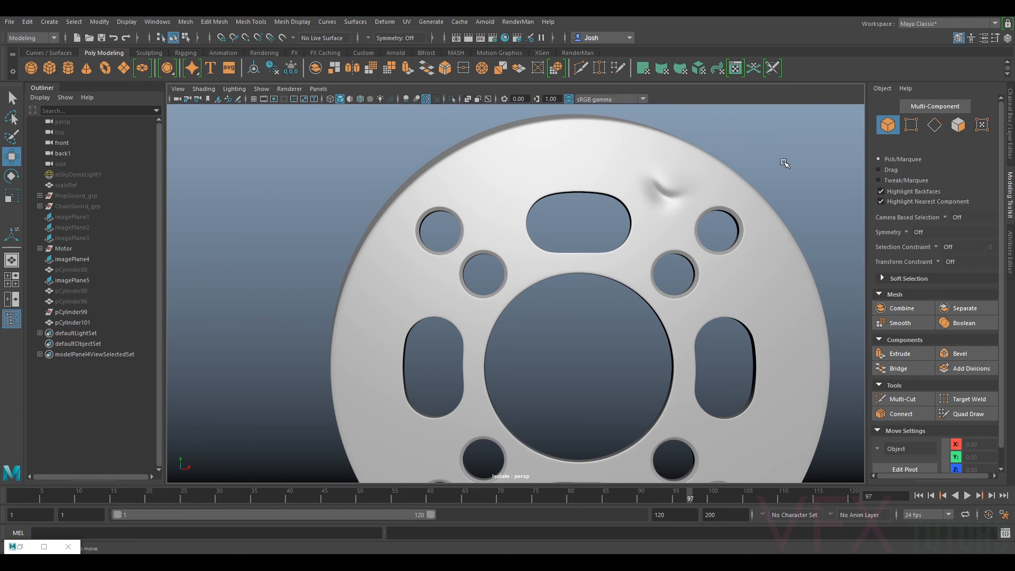
alt+drag(602, 243, 602, 272)
- Undo the vertex move on the housing's front face
click(623, 253)
key(ctrl+z)
key(ctrl+z)
key(ctrl+z)
key(ctrl+z)
key(ctrl+z)
key(ctrl+z)
key(ctrl+z)
key(ctrl+z)
key(ctrl+z)
key(ctrl+z)
key(ctrl+z)
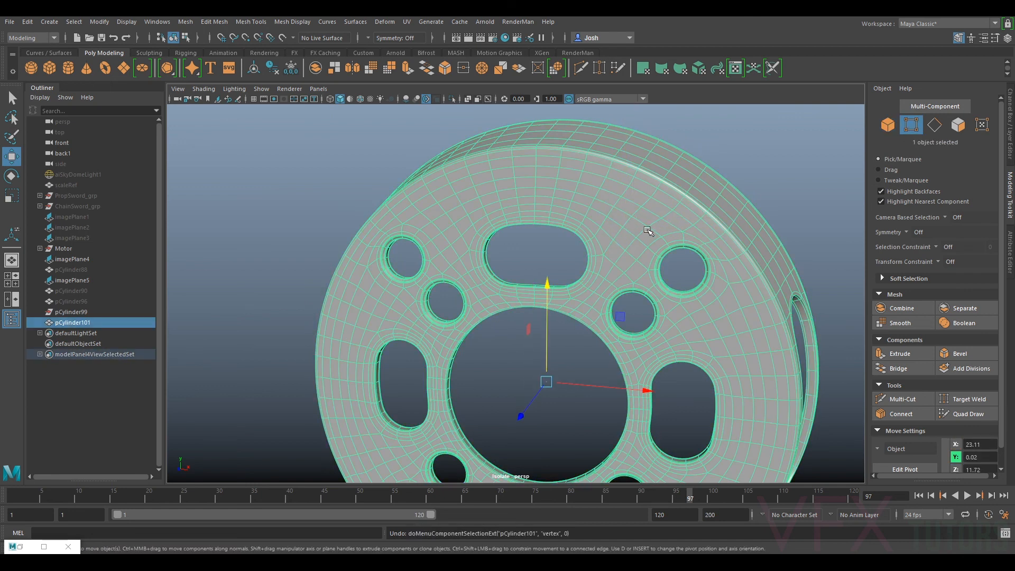
- Inspect the housing's smoothed face, holes and side window, and return to object mode
scroll(647, 228, down, 4)
click(730, 216)
alt+drag(671, 277, 610, 257)
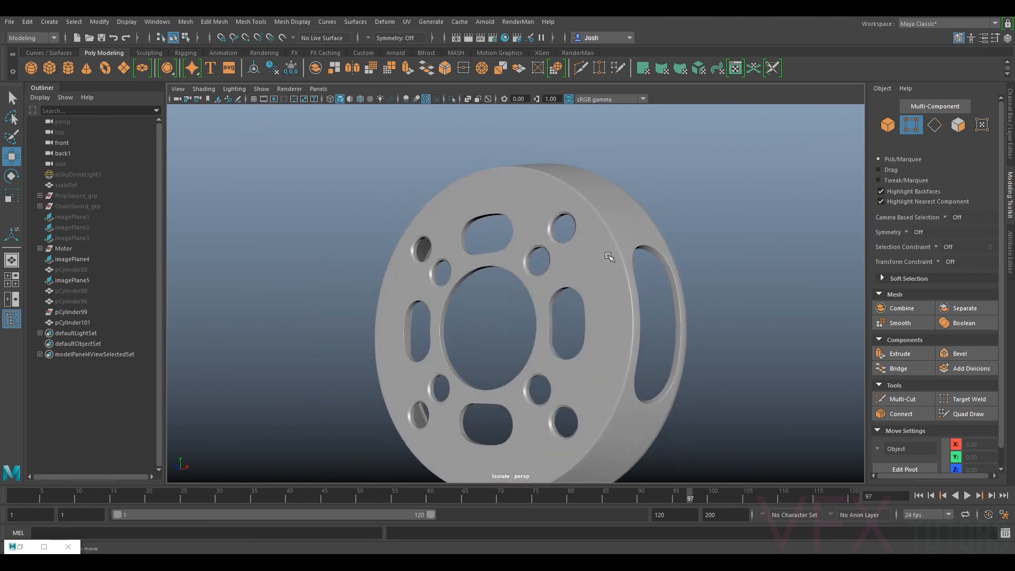
click(610, 257)
right_drag(622, 253, 669, 224)
click(767, 230)
- Leave isolation to bring back the motor and reference images around the housing
click(515, 274)
key(ctrl+1)
alt+drag(524, 273, 525, 216)
click(660, 222)
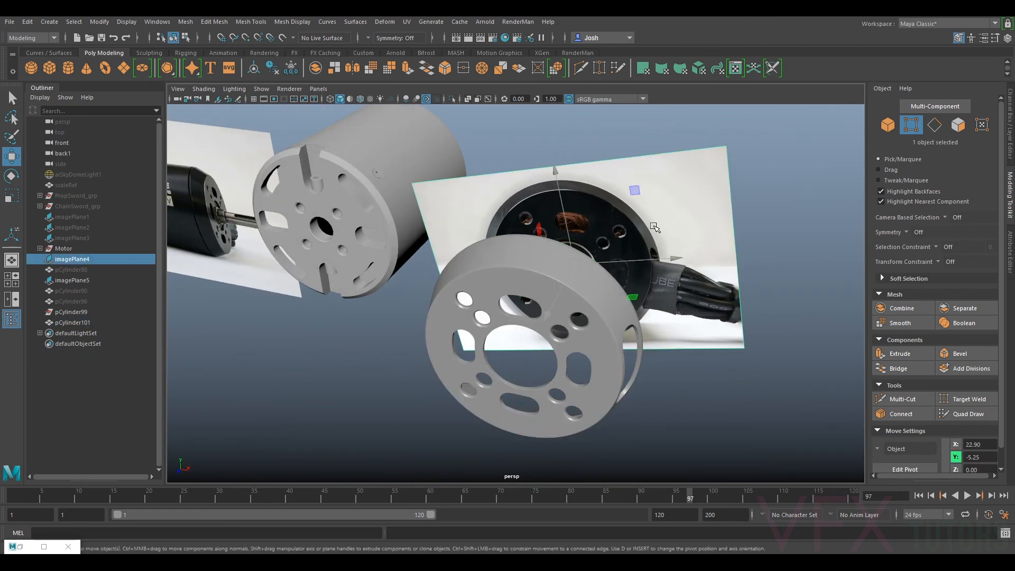
- Switch to the front orthographic view and move the housing along X over the motor, to about X -0.04
click(578, 331)
click(316, 89)
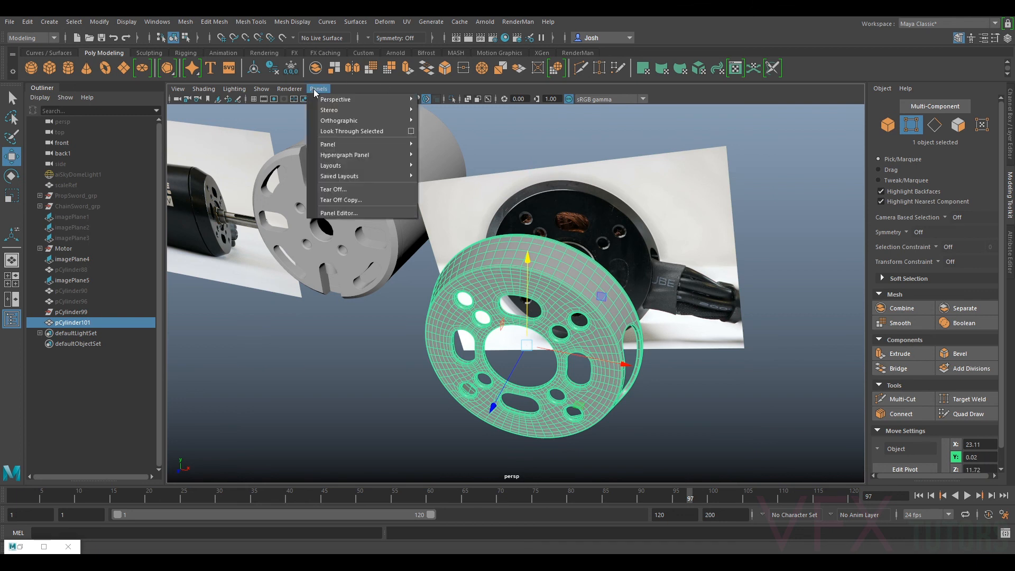
click(317, 89)
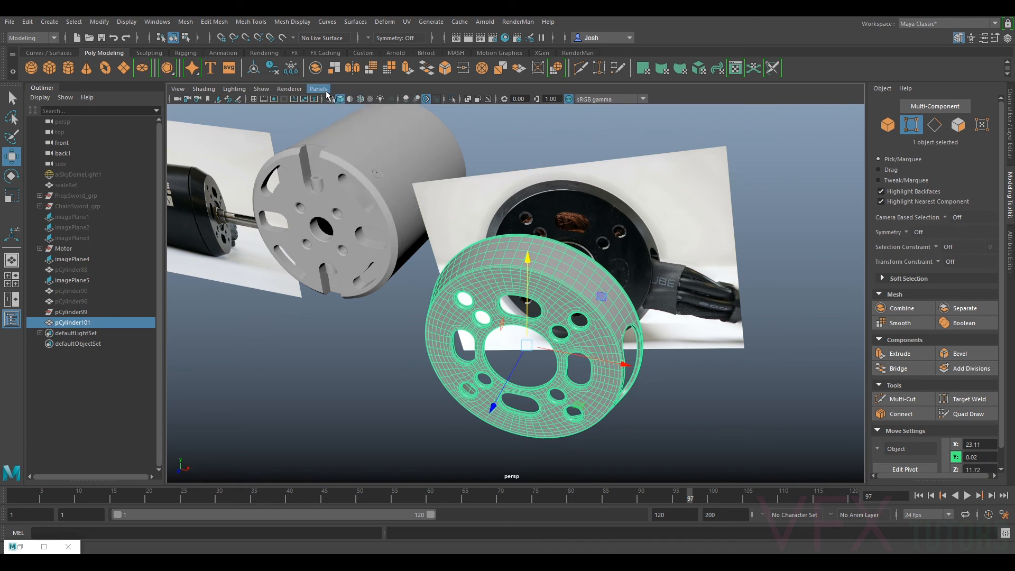
click(325, 91)
mouse_move(351, 119)
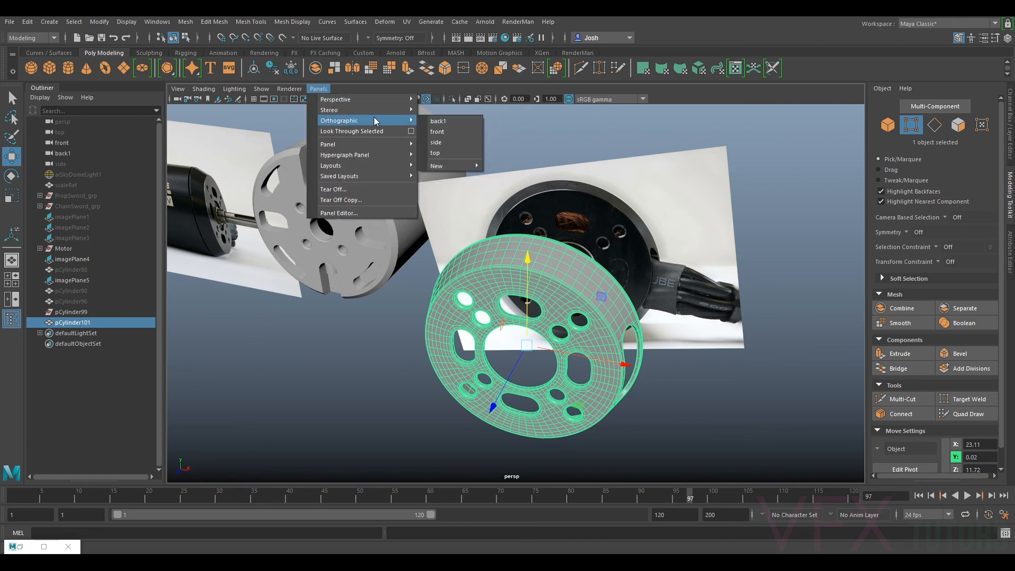
click(443, 132)
drag(662, 257, 435, 258)
alt+middle_drag(435, 257, 529, 276)
alt+right_drag(529, 276, 573, 269)
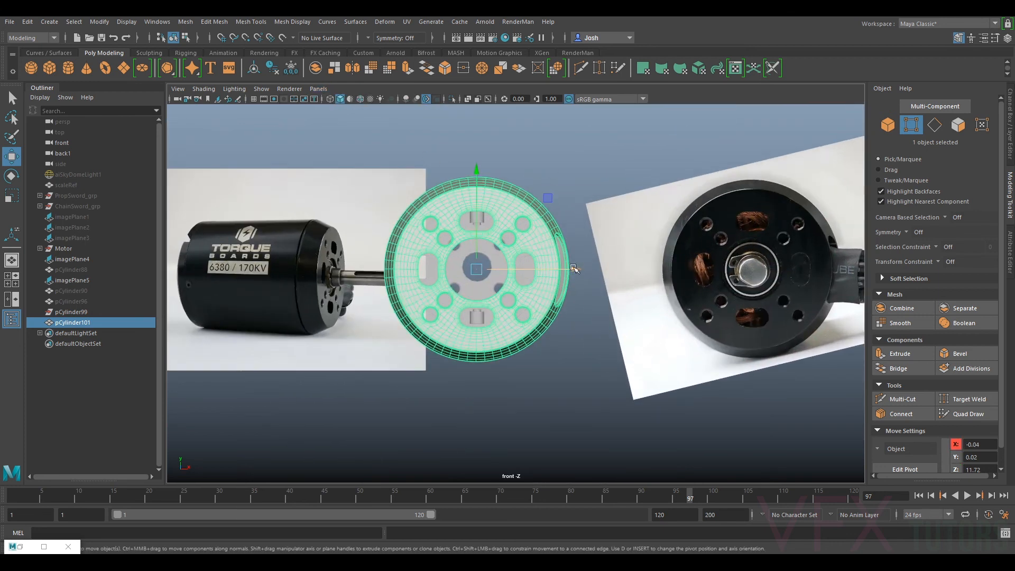
- Turn on X-Ray shading in the front view to see the motor through the housing
scroll(575, 269, up, 1)
click(317, 90)
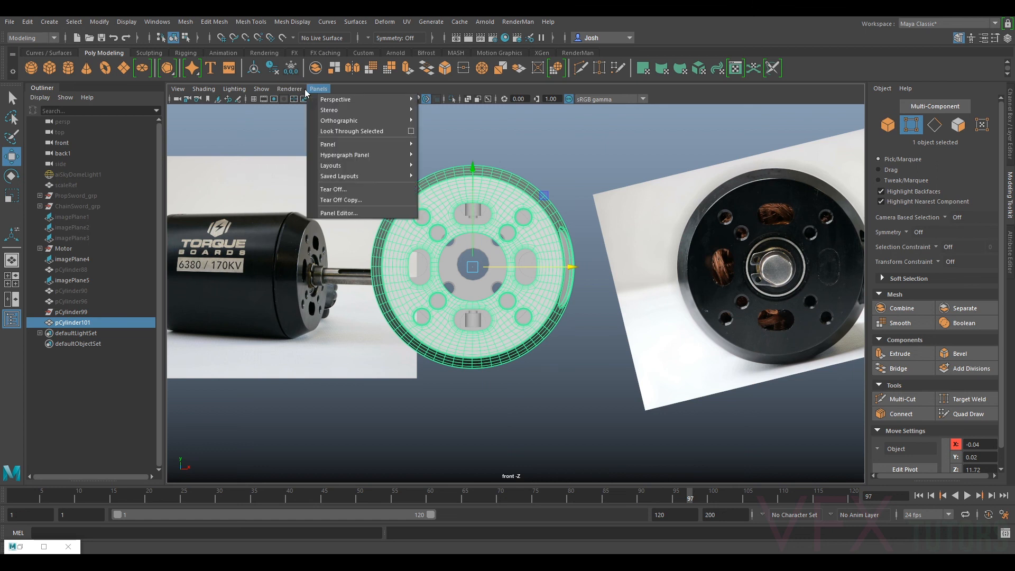
mouse_move(201, 90)
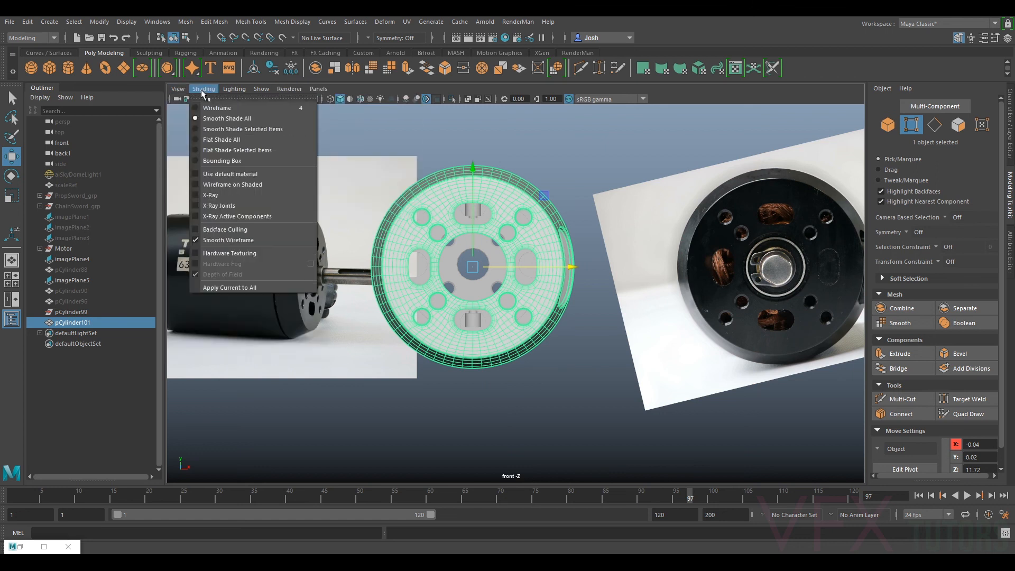
click(244, 195)
scroll(531, 226, up, 4)
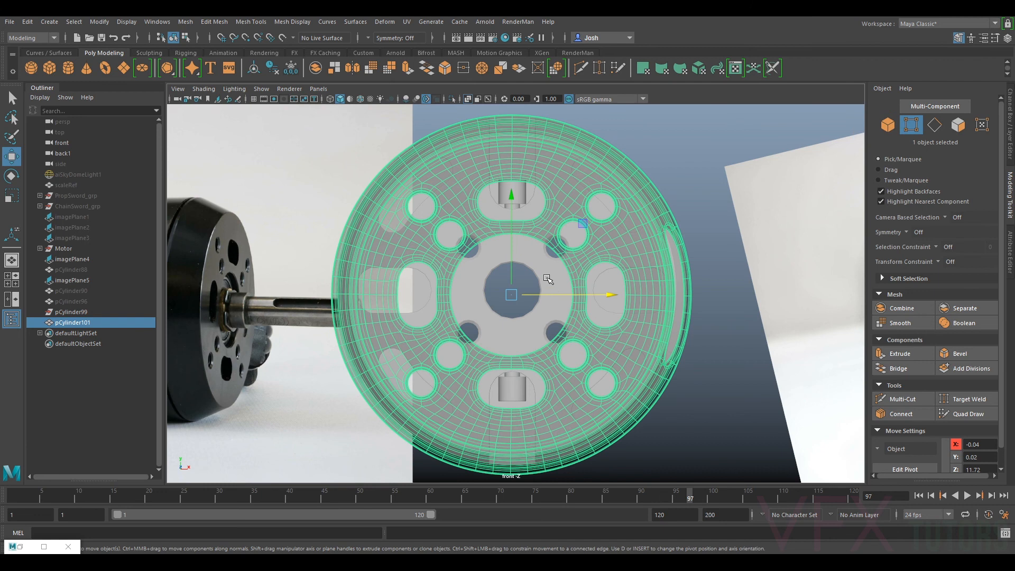
- Centre the housing on the motor's end plate with a Point constraint from the Rigging menu set, and delete the constraint
click(553, 269)
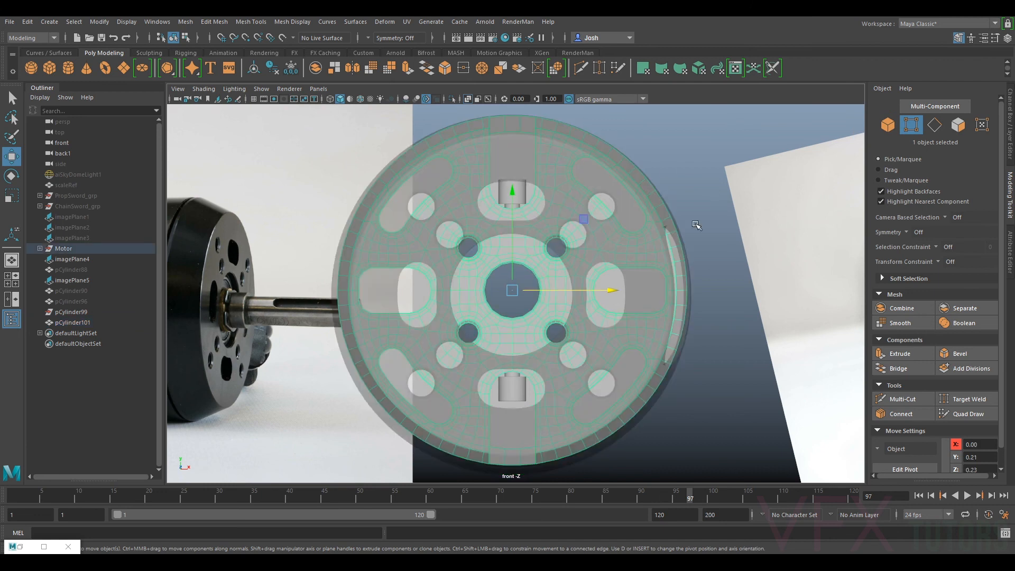
shift+click(638, 244)
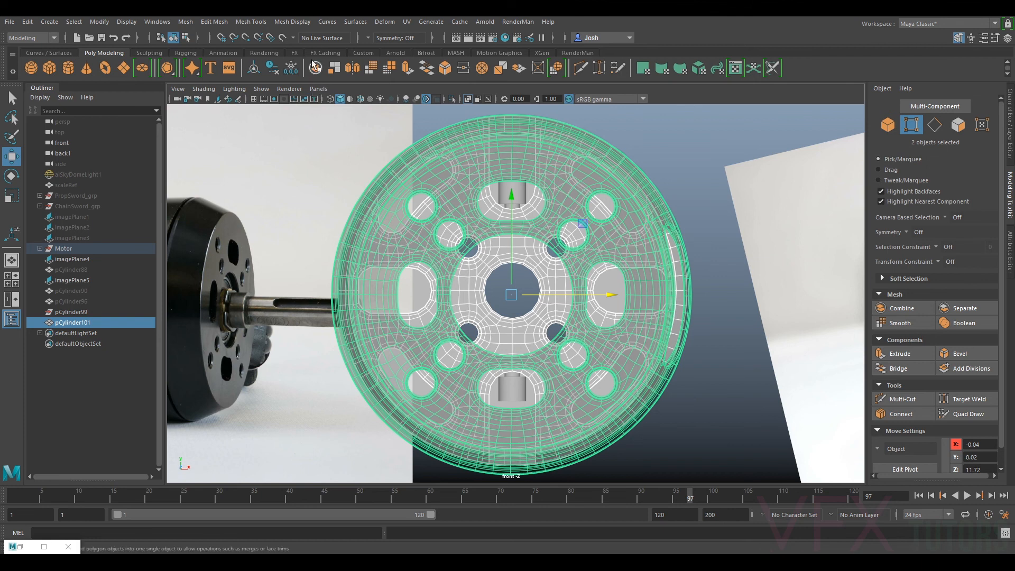
click(53, 38)
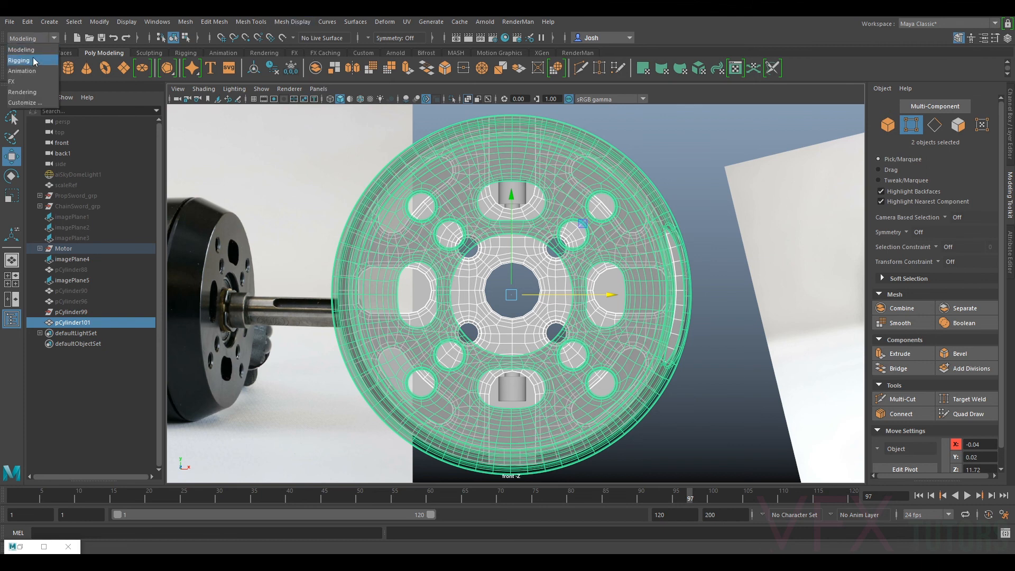
click(19, 60)
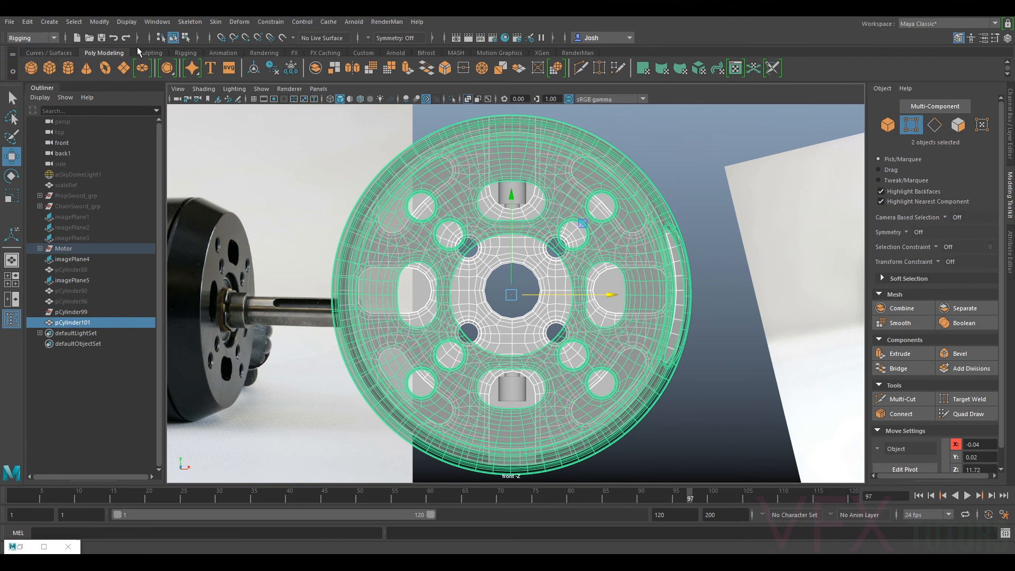
click(270, 21)
click(281, 59)
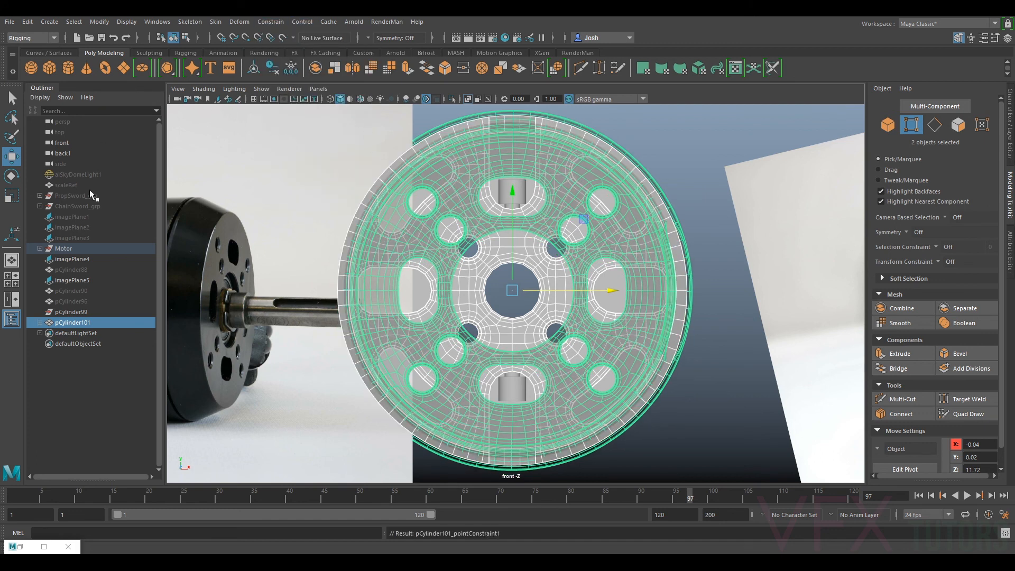
click(40, 323)
click(75, 333)
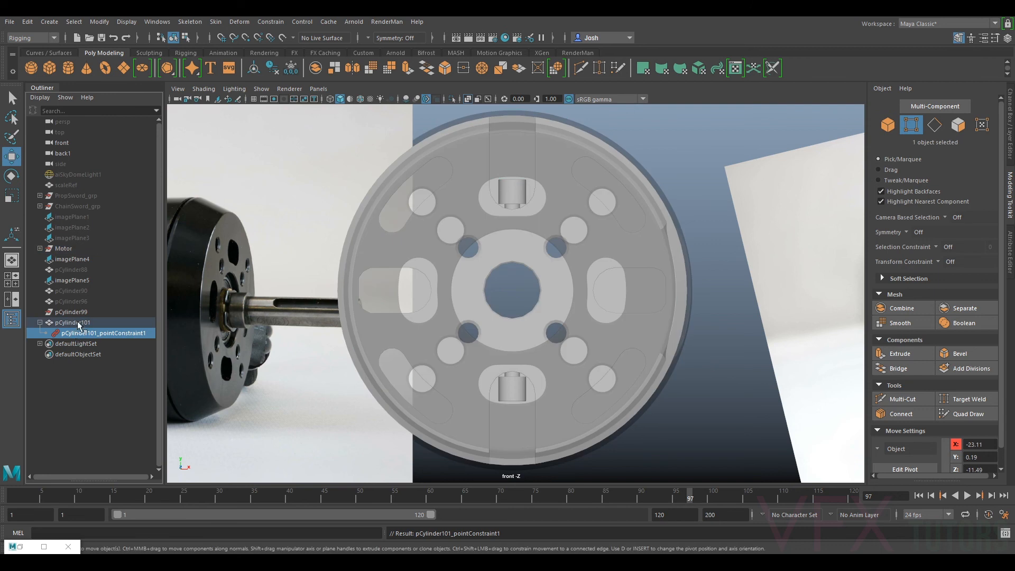
key(Delete)
- Hide the two reference image planes behind the motor
click(335, 189)
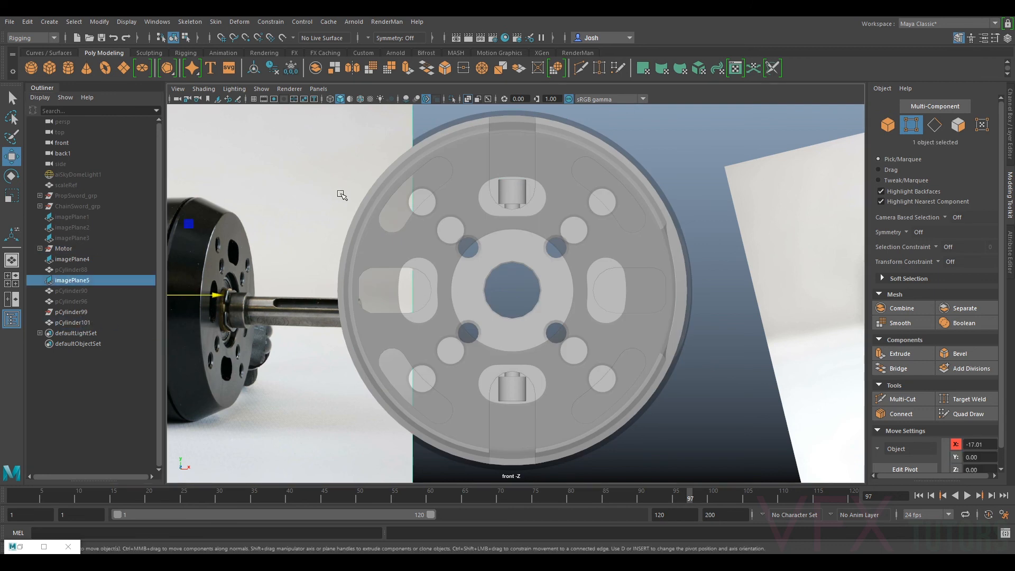
key(h)
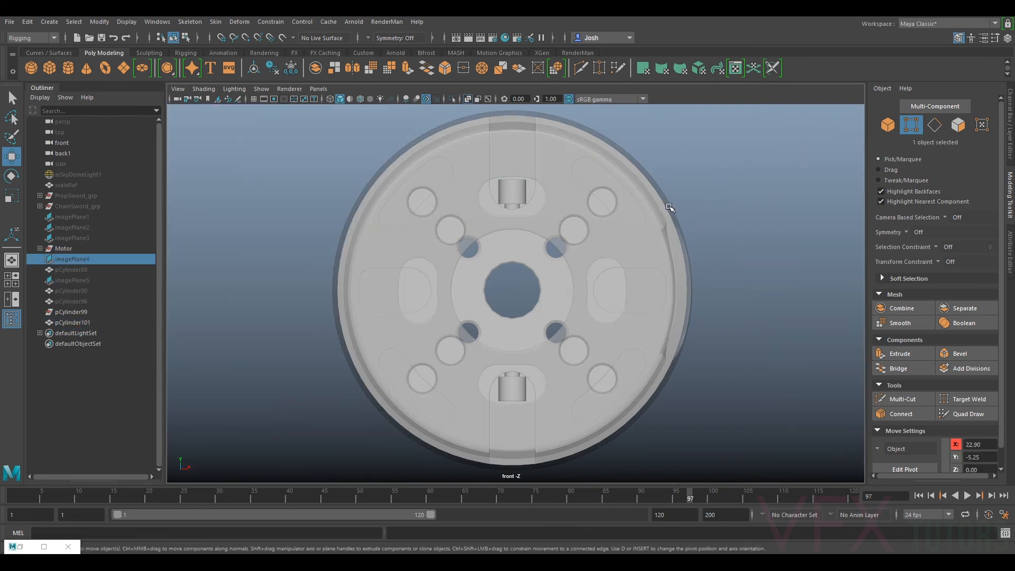
click(671, 211)
- Scale the housing down uniformly to about 0.97 to fit the motor's diameter in the front view
click(649, 171)
alt+middle_drag(573, 137, 576, 174)
key(r)
drag(520, 326, 508, 329)
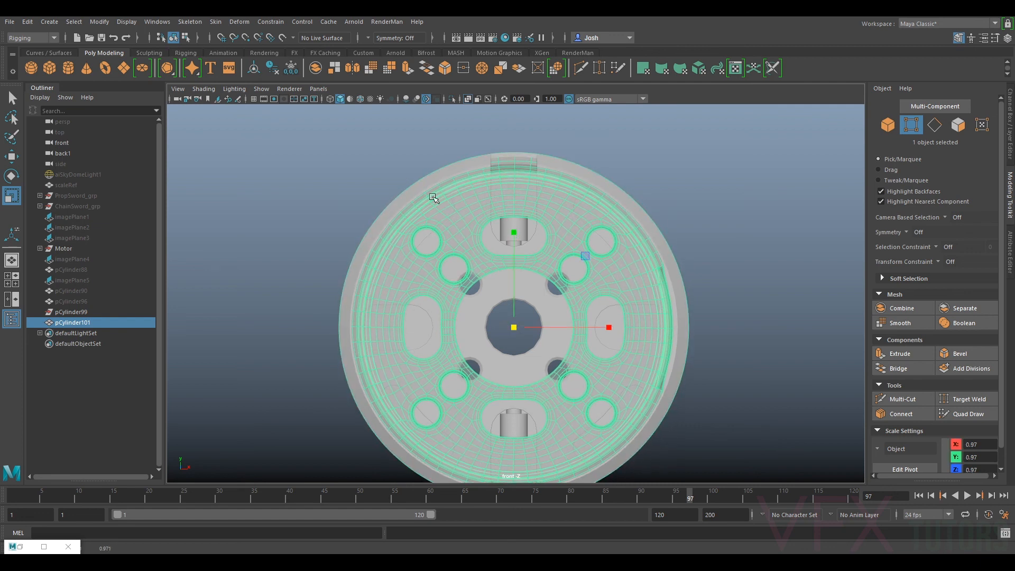
- Switch to the perspective view and move the housing along Z off the slotted end of the motor, to about Z 5.26
click(319, 89)
click(452, 100)
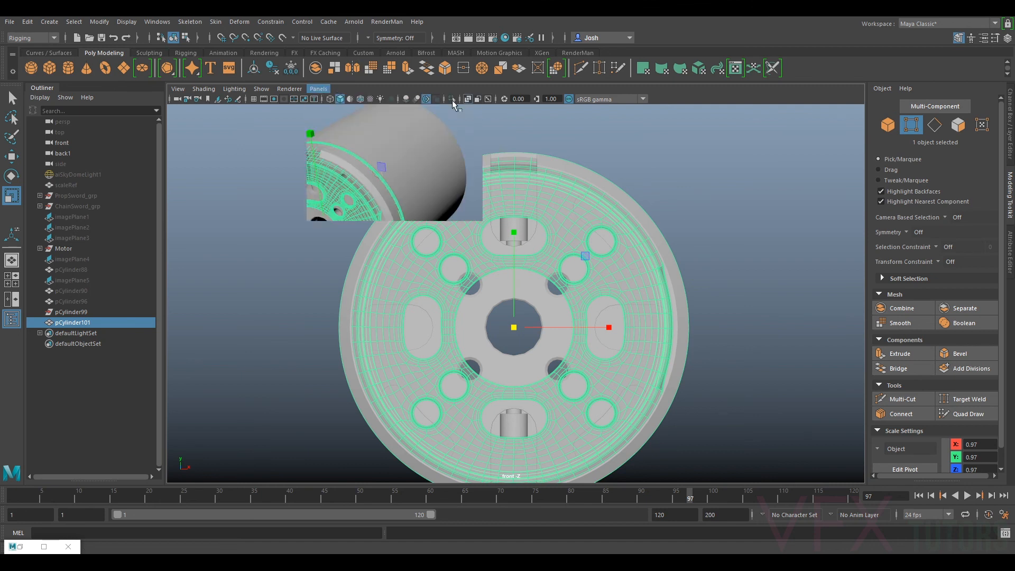
scroll(486, 147, down, 3)
alt+drag(529, 249, 485, 233)
alt+middle_drag(485, 232, 492, 278)
scroll(492, 278, up, 5)
scroll(491, 279, up, 3)
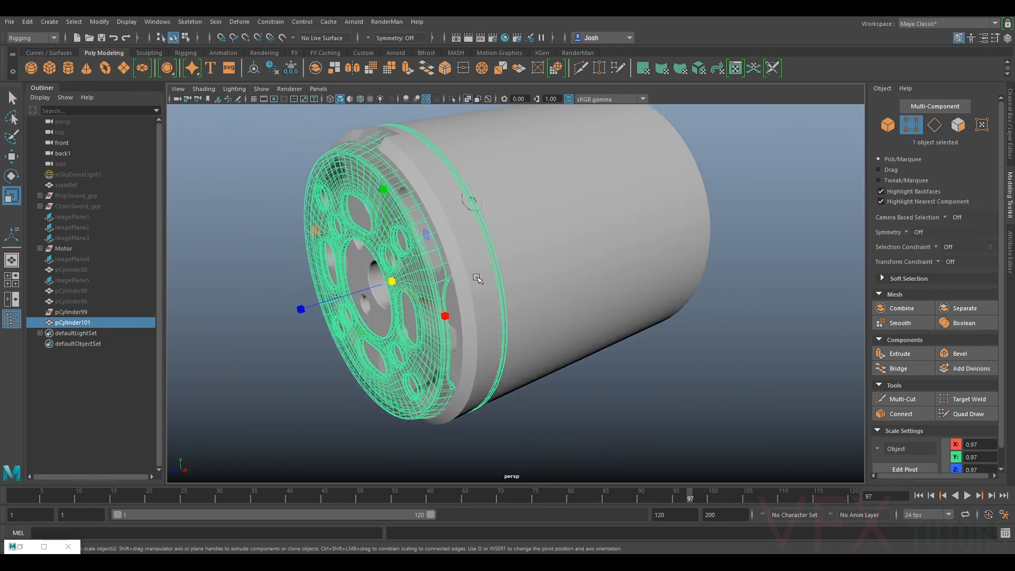
key(w)
drag(347, 294, 244, 316)
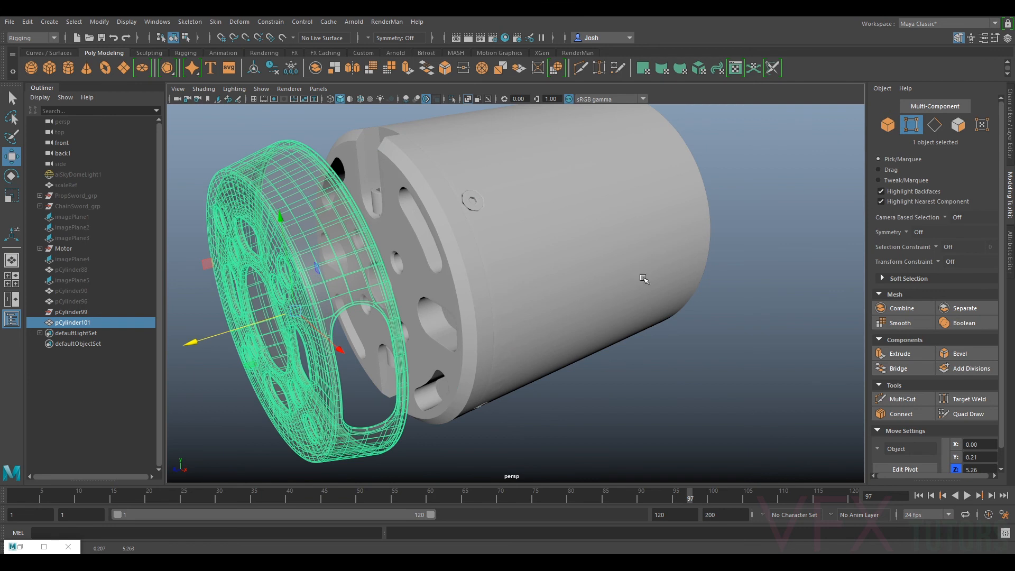
- Turn off X-Ray shading in the perspective view to display the selected housing as solid
click(747, 339)
alt+middle_drag(640, 340, 756, 333)
click(406, 237)
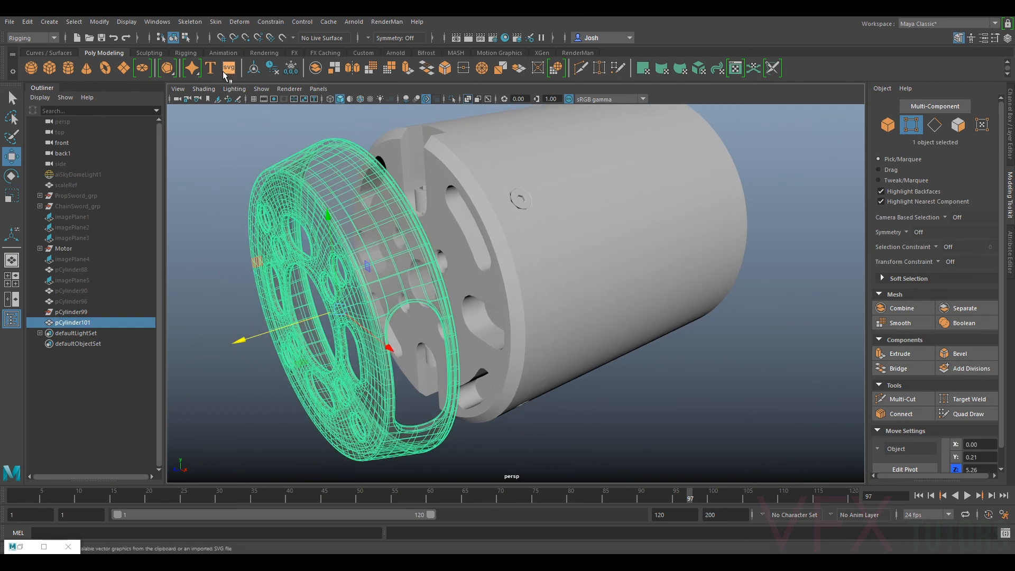
click(204, 89)
click(246, 193)
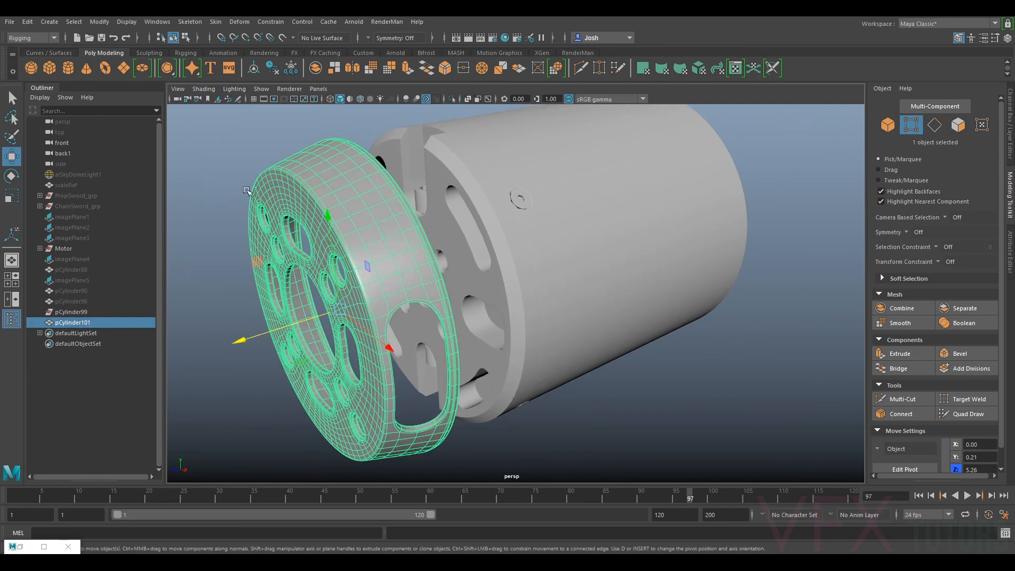
click(246, 190)
alt+drag(247, 191, 340, 210)
- Move the housing along Z past the motor's open end, to about Z -23.21
click(370, 320)
alt+drag(349, 320, 816, 242)
alt+middle_drag(815, 242, 592, 331)
alt+drag(601, 349, 524, 360)
scroll(523, 360, down, 4)
alt+middle_drag(579, 333, 306, 312)
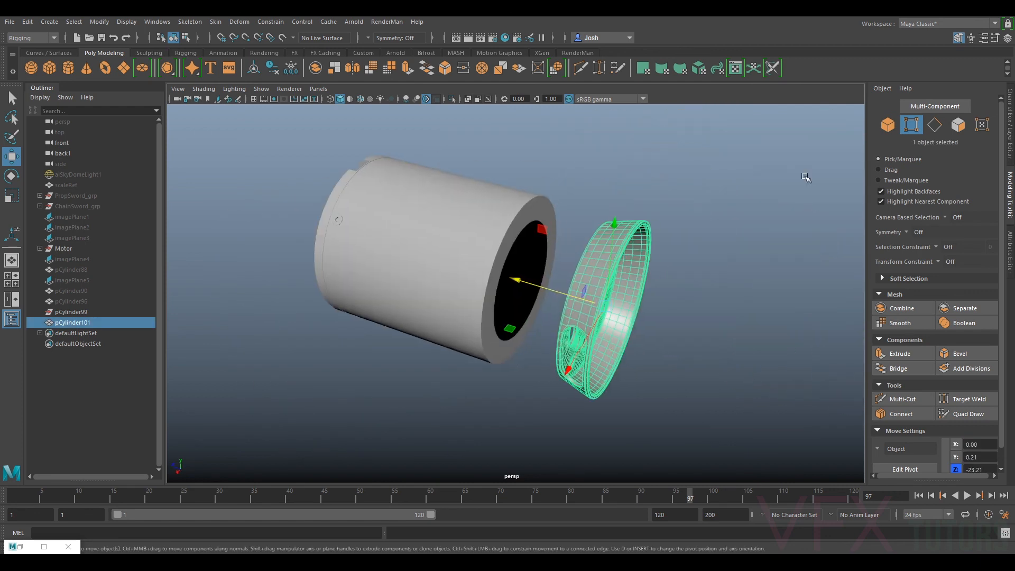
- Delete the housing's construction history and freeze its transformations
click(1008, 151)
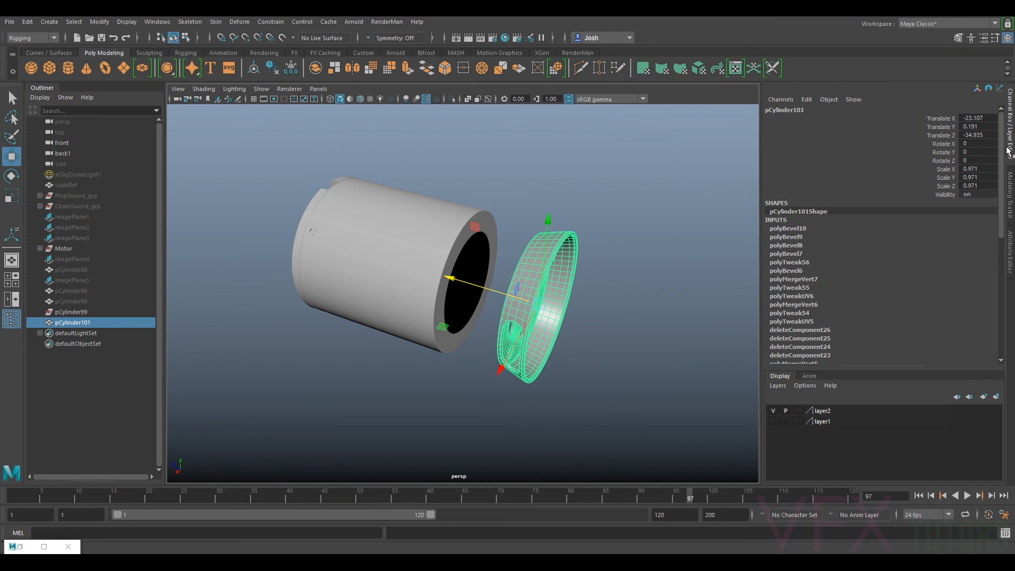
click(272, 72)
click(257, 69)
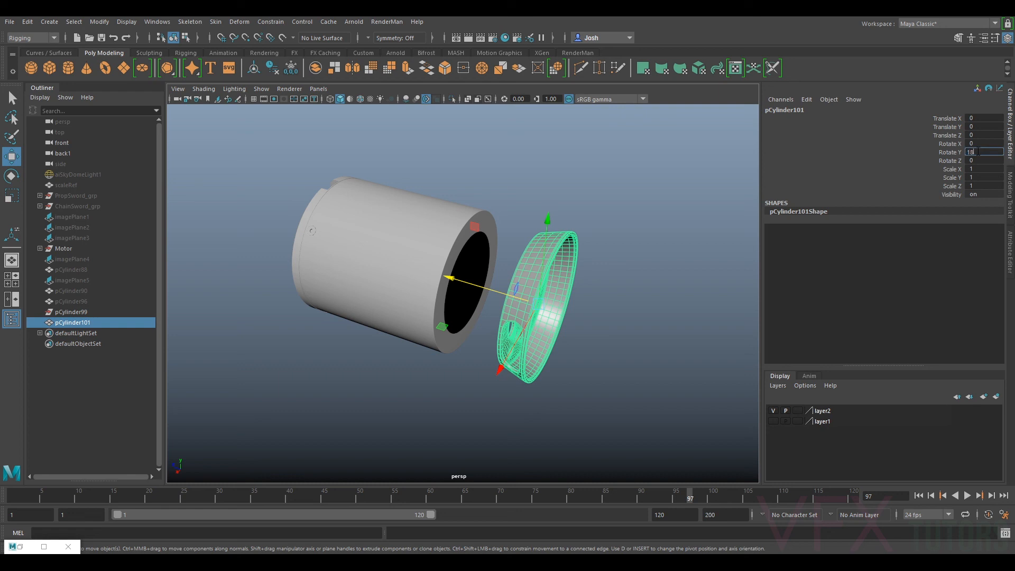
- Set the housing's Rotate Y to 180 and slide it along Z against the motor's open end, to Translate Z about 6.05
text(0)
key(Return)
drag(588, 320, 528, 316)
alt+right_drag(545, 337, 591, 374)
alt+drag(588, 376, 612, 351)
alt+middle_drag(474, 376, 587, 264)
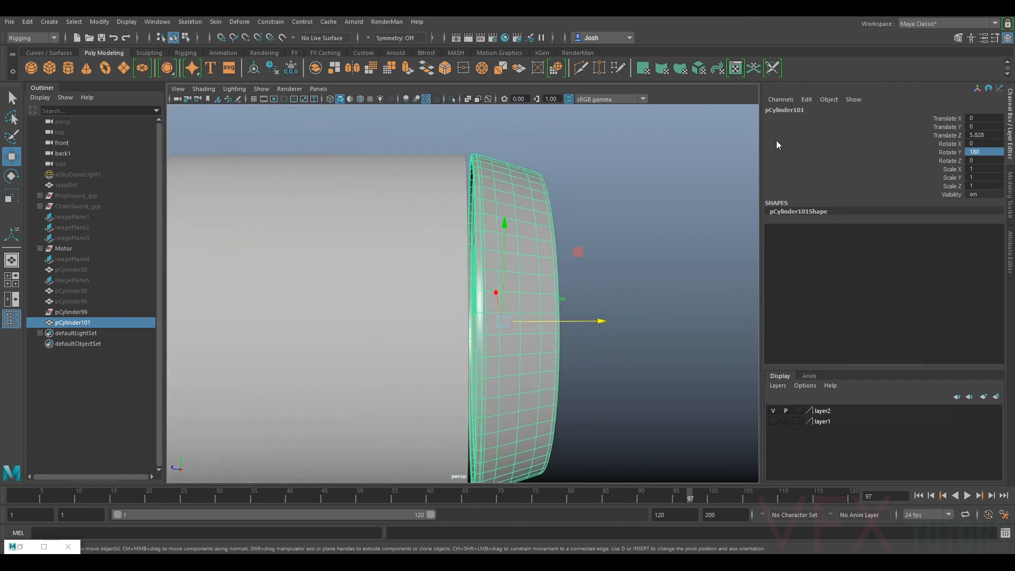
drag(555, 319, 549, 319)
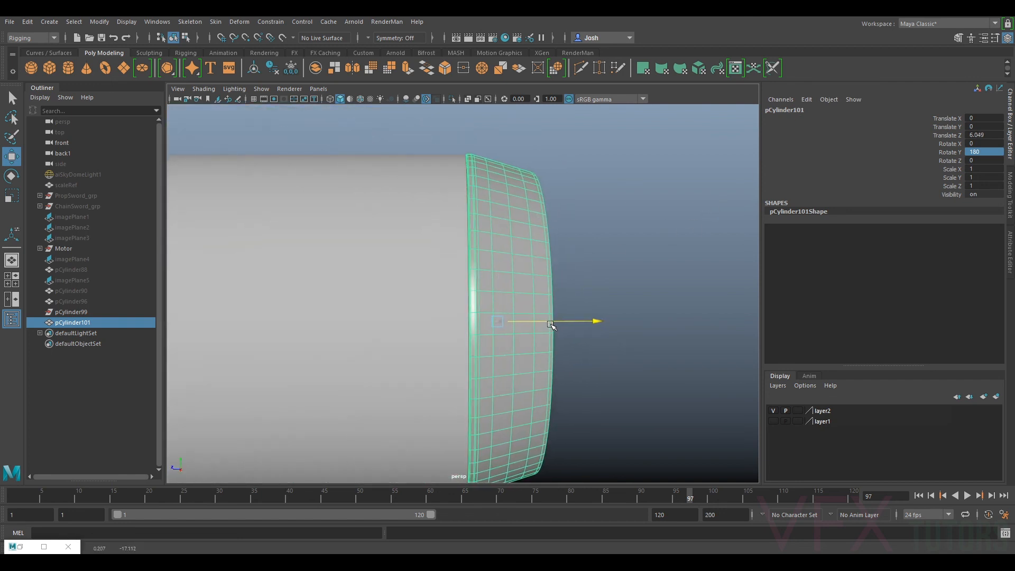
- Examine how the housing's seam, perforated face and side window sit on the motor's end from several angles
click(679, 266)
alt+right_drag(679, 266, 664, 268)
alt+drag(664, 268, 562, 271)
alt+right_drag(562, 271, 518, 275)
alt+middle_drag(519, 275, 413, 241)
alt+right_drag(413, 241, 474, 281)
alt+drag(473, 280, 402, 288)
alt+right_drag(529, 318, 642, 351)
alt+drag(643, 352, 618, 349)
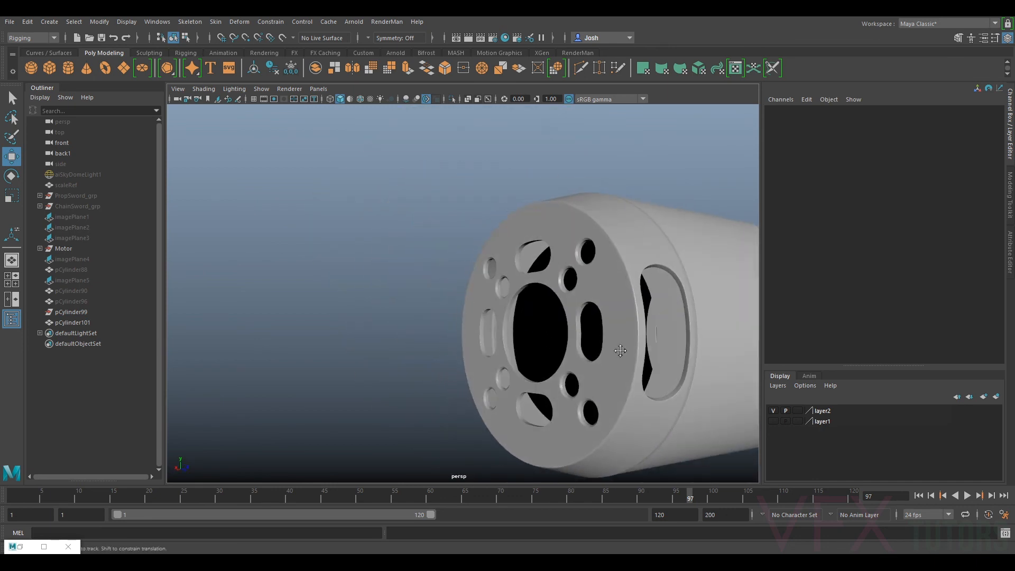
alt+middle_drag(618, 349, 570, 335)
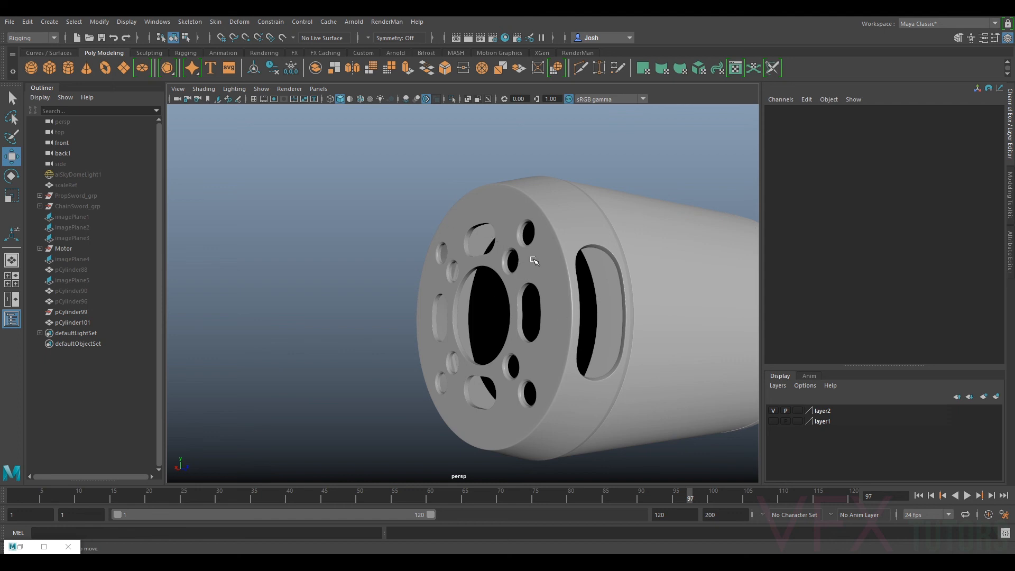
click(537, 259)
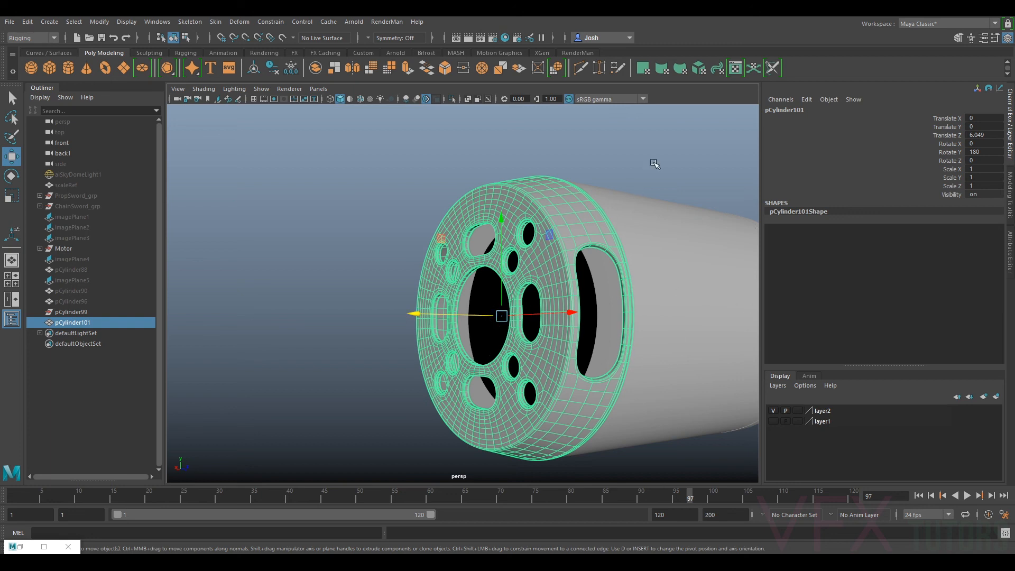
click(657, 162)
click(566, 279)
click(696, 157)
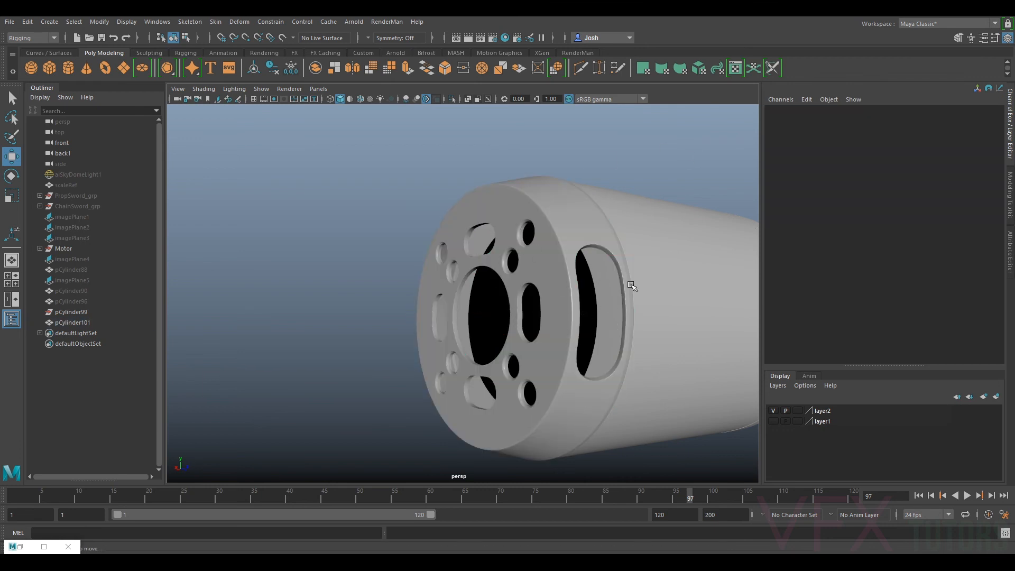